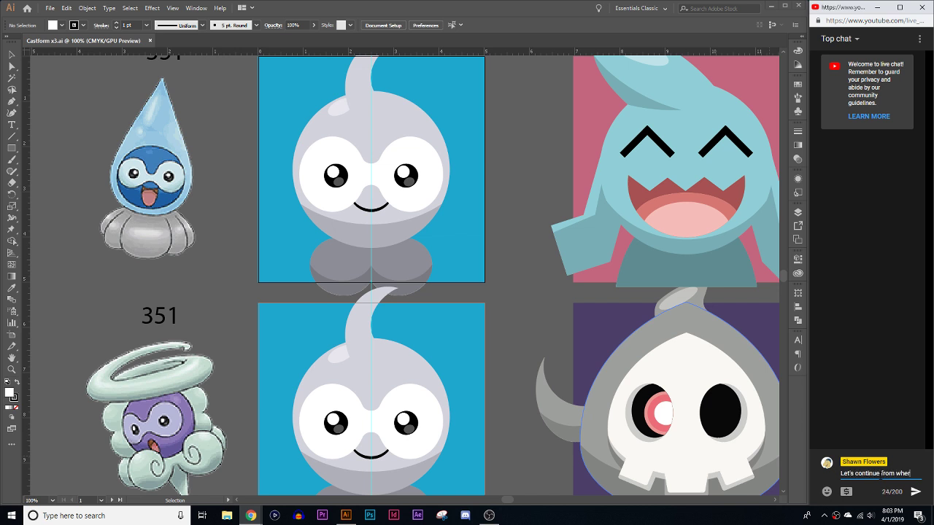
Post "Let's continue from where we left off, shall we?" in the live stream chat
{"action": "type", "text": "we"}
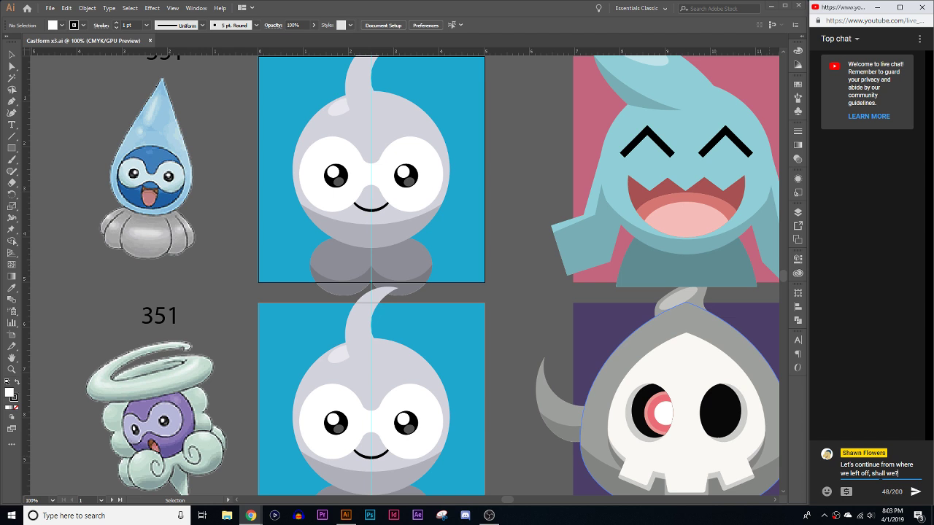
{"action": "key", "text": "Return"}
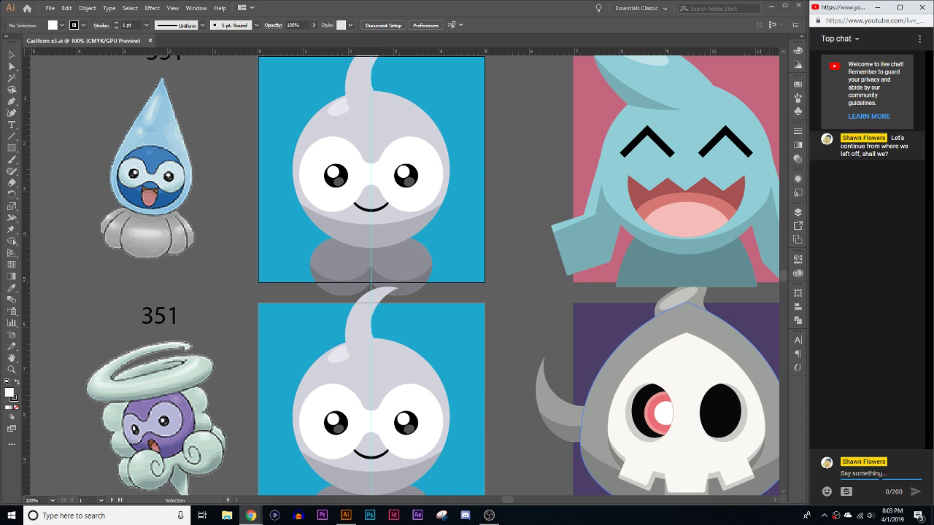
Delete the curl on top of the head of the character on the upper blue artboard
{"action": "scroll", "coordinate": [505, 243], "scroll_direction": "up", "scroll_amount": 1}
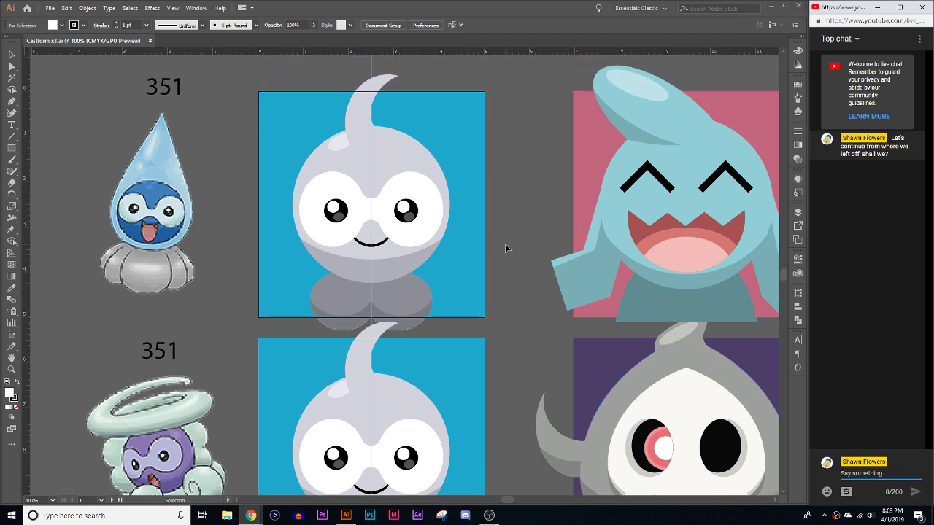
{"action": "scroll", "coordinate": [289, 228], "scroll_direction": "up", "scroll_amount": 1}
{"action": "scroll", "coordinate": [477, 361], "scroll_direction": "up", "scroll_amount": 2}
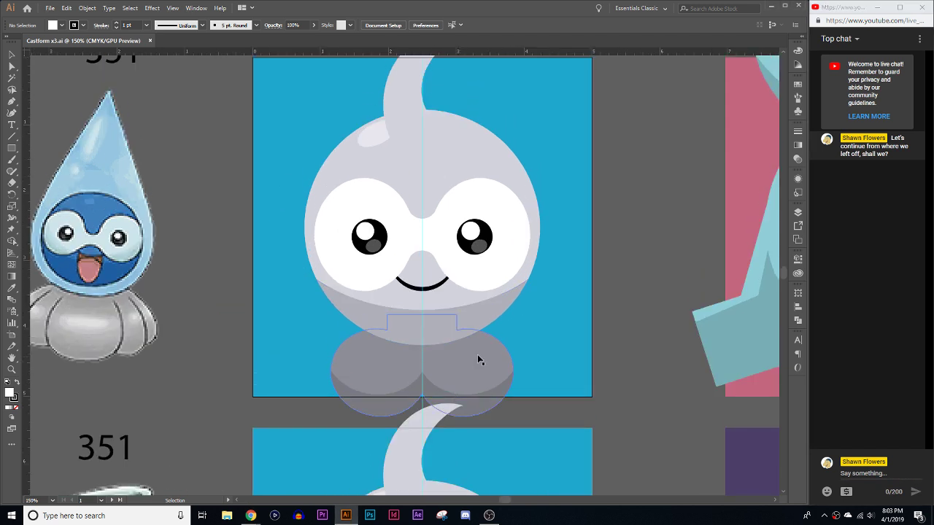
{"action": "key", "text": "a"}
{"action": "scroll", "coordinate": [547, 333], "scroll_direction": "left", "scroll_amount": 1}
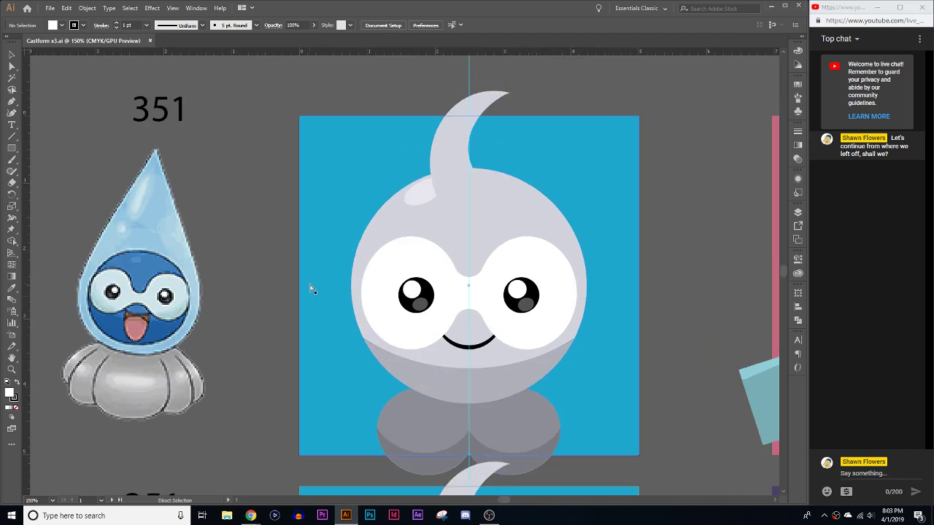
{"action": "scroll", "coordinate": [256, 275], "scroll_direction": "right", "scroll_amount": 1}
{"action": "key", "text": "v"}
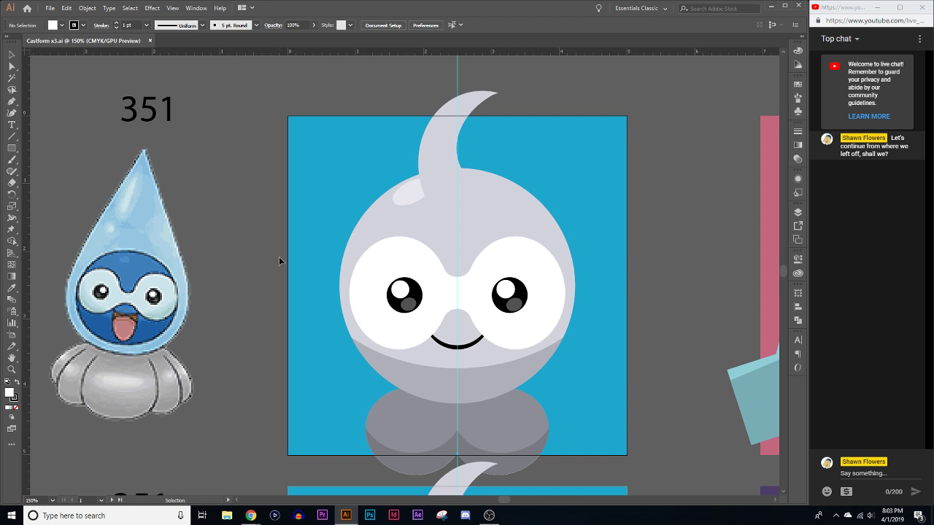
{"action": "scroll", "coordinate": [279, 260], "scroll_direction": "down", "scroll_amount": 1}
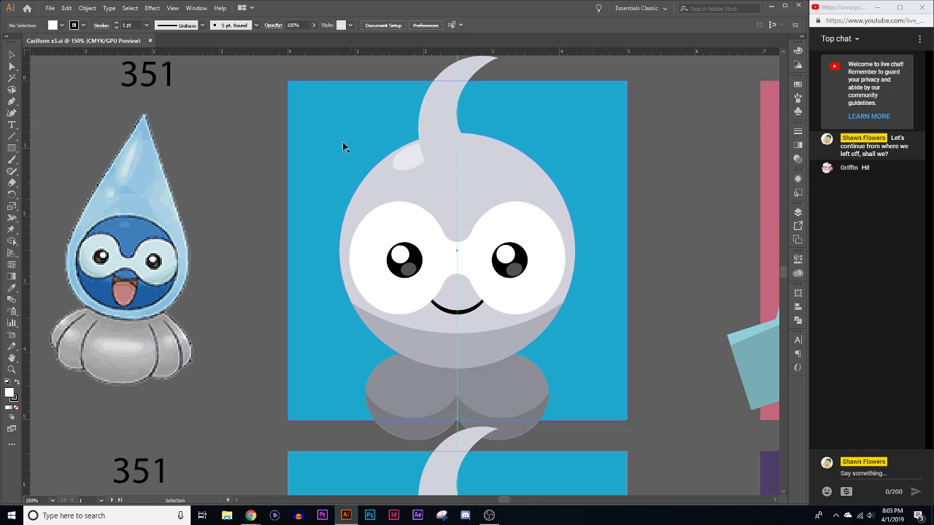
{"action": "left_click", "coordinate": [447, 113]}
{"action": "key", "text": "Delete"}
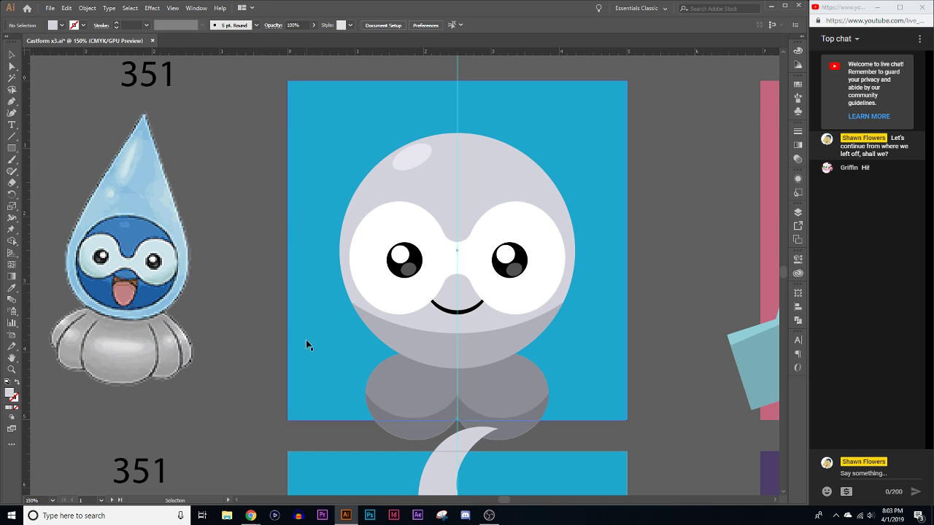
Delete the lower body's shading, its combined gray shape and the left ellipse, keeping the right ellipse
{"action": "scroll", "coordinate": [309, 344], "scroll_direction": "down", "scroll_amount": 1}
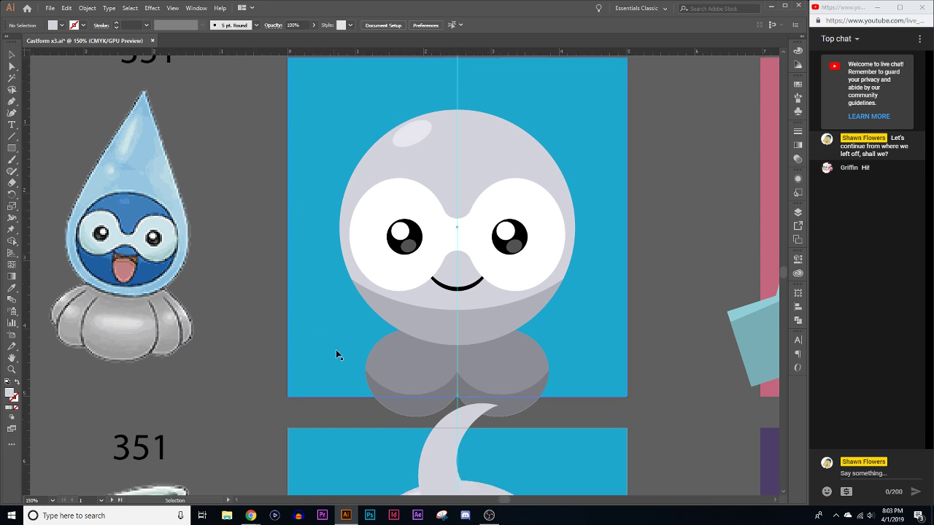
{"action": "left_click", "coordinate": [420, 400]}
{"action": "key", "text": "Delete"}
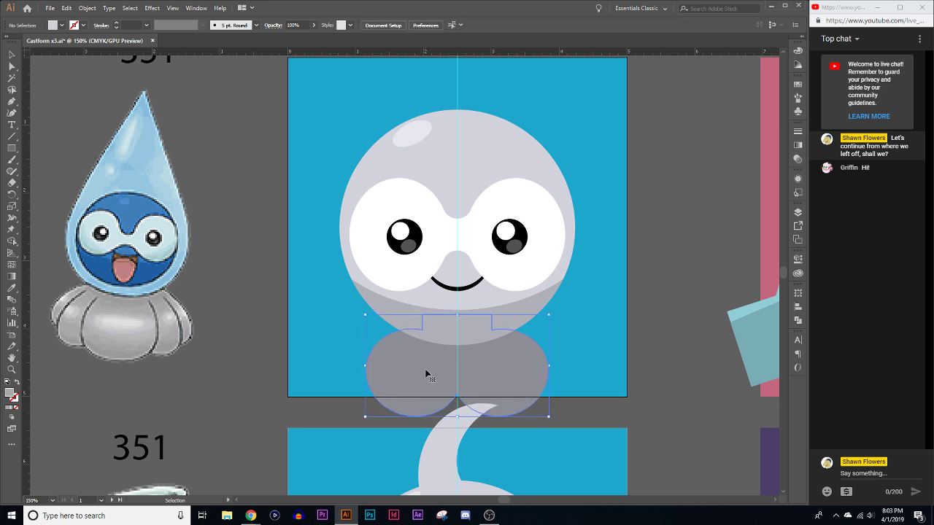
{"action": "left_click", "coordinate": [408, 386]}
{"action": "key", "text": "Delete"}
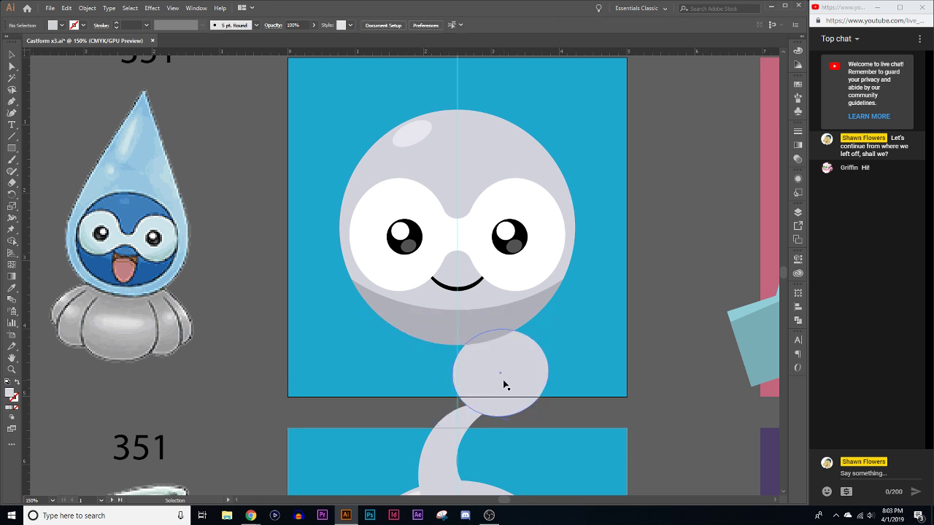
Center the remaining light gray body ellipse under the head on the vertical guide
{"action": "left_click_drag", "start_coordinate": [516, 371], "coordinate": [468, 352]}
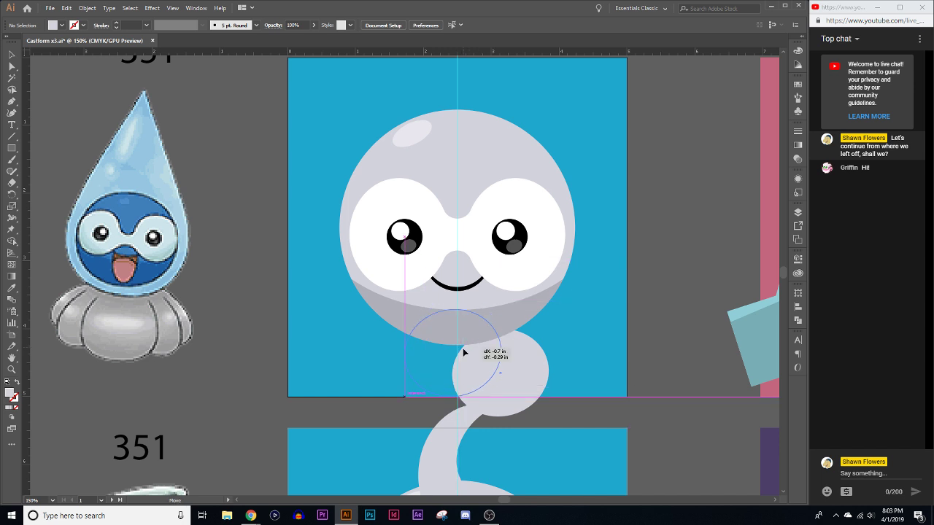
{"action": "left_click_drag", "start_coordinate": [514, 385], "coordinate": [513, 409]}
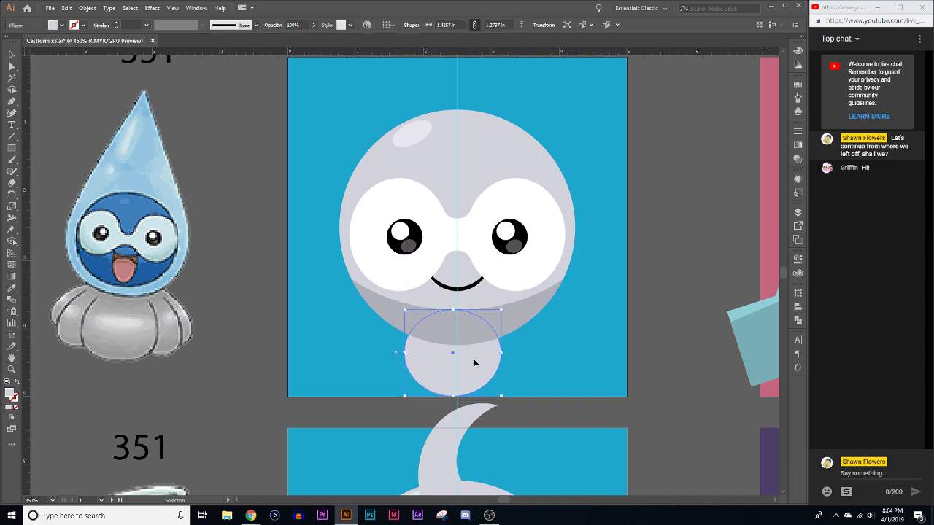
{"action": "left_click_drag", "start_coordinate": [475, 364], "coordinate": [478, 380]}
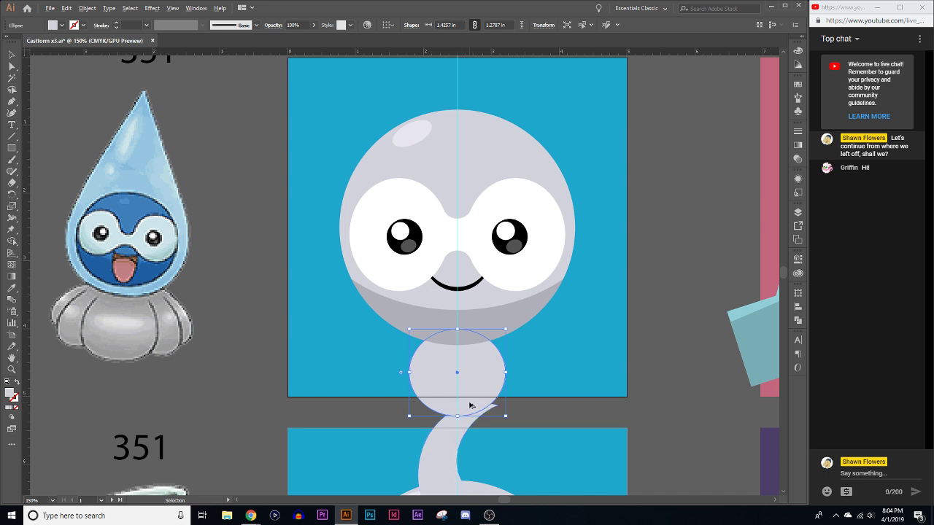
{"action": "scroll", "coordinate": [474, 397], "scroll_direction": "down", "scroll_amount": 2}
{"action": "scroll", "coordinate": [519, 379], "scroll_direction": "up", "scroll_amount": 1}
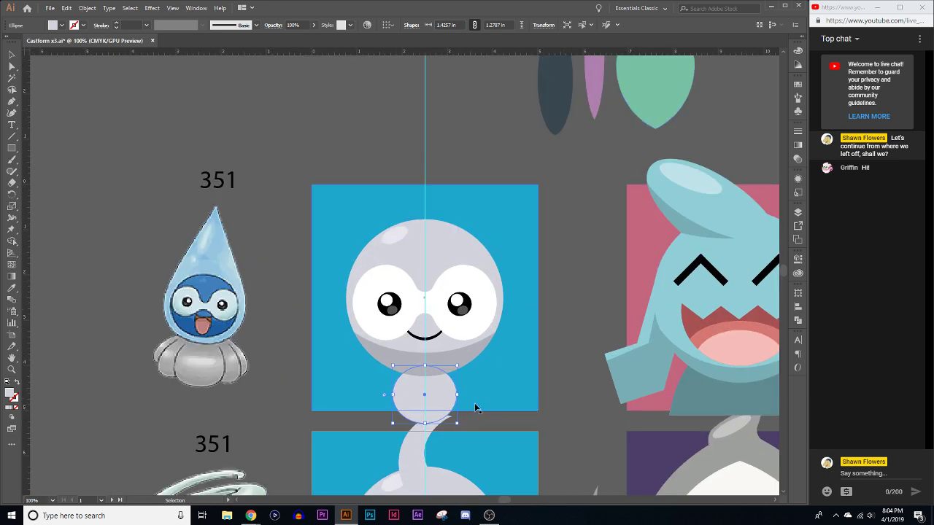
Replace the body ellipse with a copy of the green leaf shape, brought to front, rotated 180° and centered on the guide
{"action": "key", "text": "Delete"}
{"action": "left_click_drag", "start_coordinate": [648, 89], "coordinate": [417, 385]}
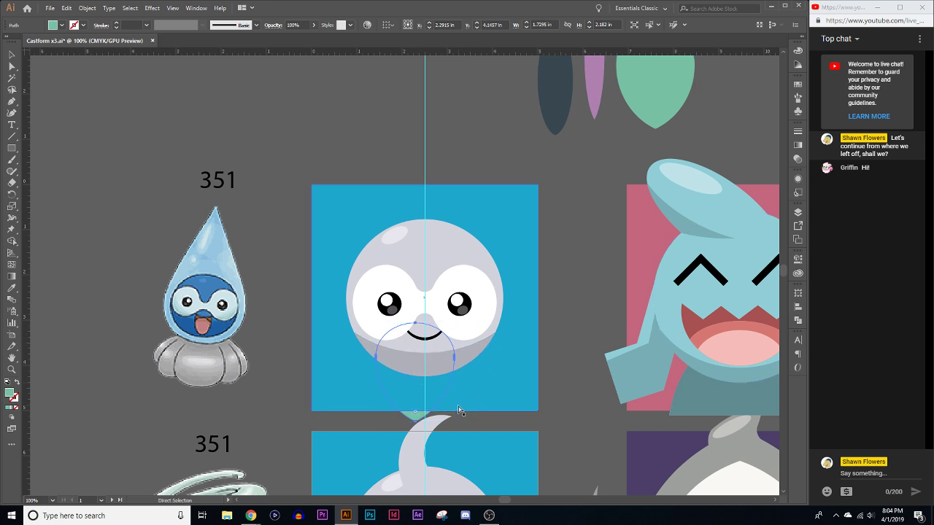
{"action": "key", "text": "ctrl+shift+bracketright"}
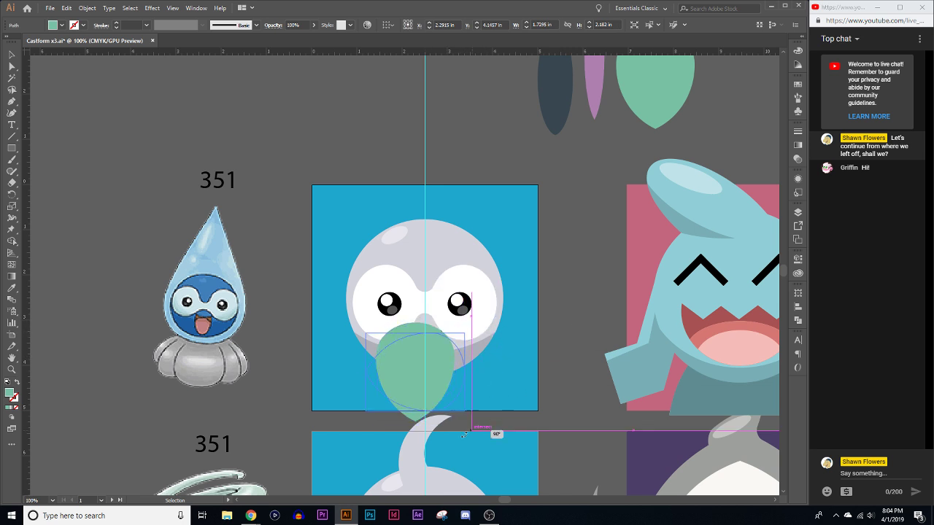
{"action": "left_click_drag", "start_coordinate": [434, 385], "coordinate": [443, 420]}
Reply "Hellow!" in the live chat and return to the artwork
{"action": "left_click", "coordinate": [863, 473]}
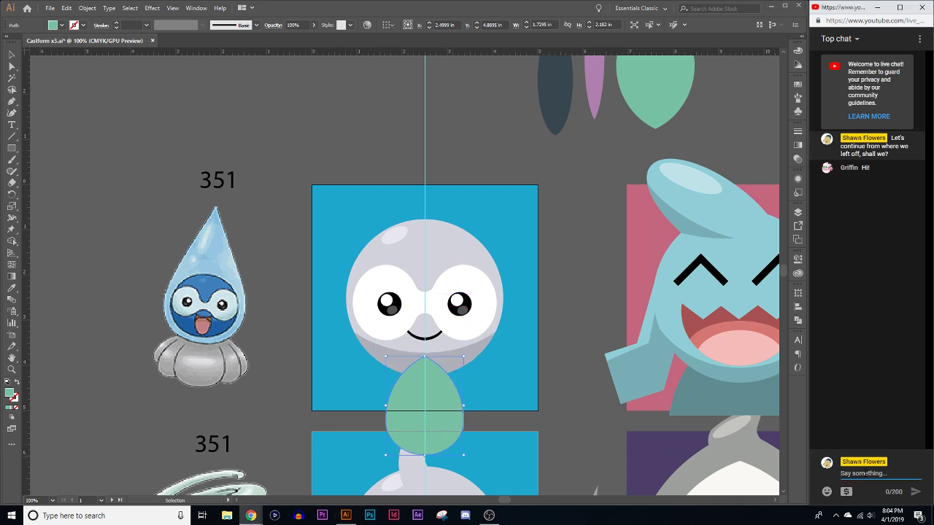
{"action": "type", "text": "Hellow!"}
{"action": "key", "text": "Return"}
{"action": "left_click", "coordinate": [559, 322]}
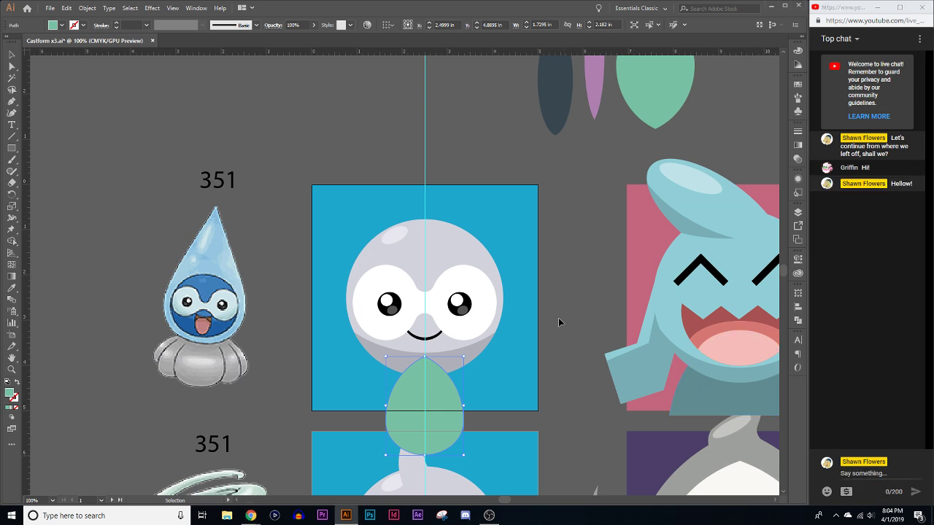
Duplicate the green body lobe to the left of the center one and tilt the copy slightly clockwise
{"action": "scroll", "coordinate": [438, 437], "scroll_direction": "up", "scroll_amount": 3}
{"action": "scroll", "coordinate": [403, 366], "scroll_direction": "down", "scroll_amount": 3}
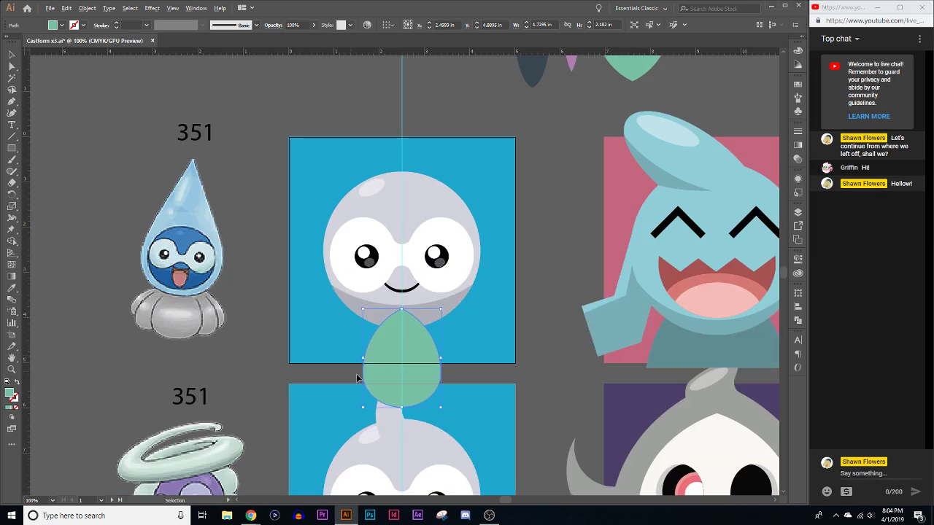
{"action": "scroll", "coordinate": [389, 385], "scroll_direction": "up", "scroll_amount": 1}
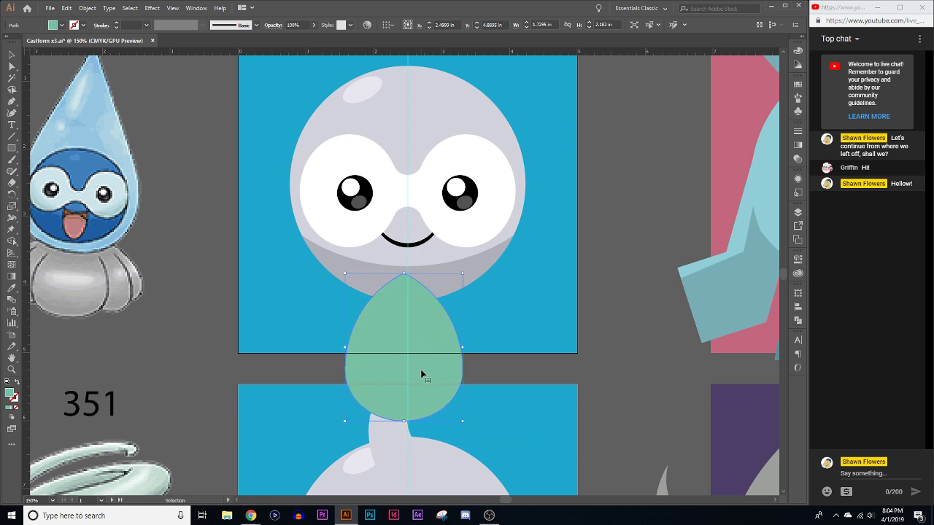
{"action": "scroll", "coordinate": [423, 369], "scroll_direction": "up", "scroll_amount": 3}
{"action": "left_click_drag", "start_coordinate": [421, 362], "coordinate": [391, 378]}
{"action": "scroll", "coordinate": [430, 365], "scroll_direction": "down", "scroll_amount": 2}
{"action": "scroll", "coordinate": [433, 373], "scroll_direction": "down", "scroll_amount": 2}
{"action": "left_click_drag", "start_coordinate": [431, 330], "coordinate": [429, 320]}
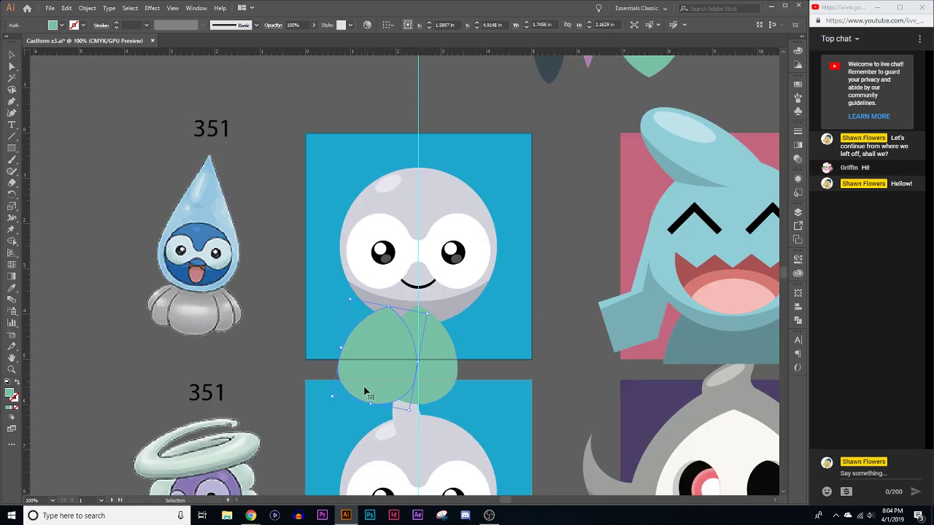
Add a third green lobe farther left and up, tilted more steeply to fan out from the body
{"action": "left_click_drag", "start_coordinate": [364, 390], "coordinate": [317, 357]}
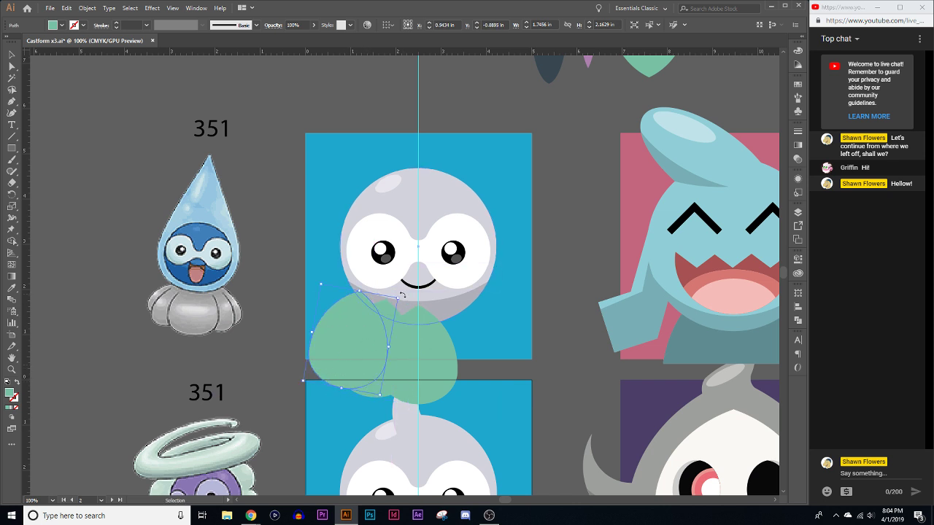
{"action": "left_click_drag", "start_coordinate": [399, 298], "coordinate": [416, 314]}
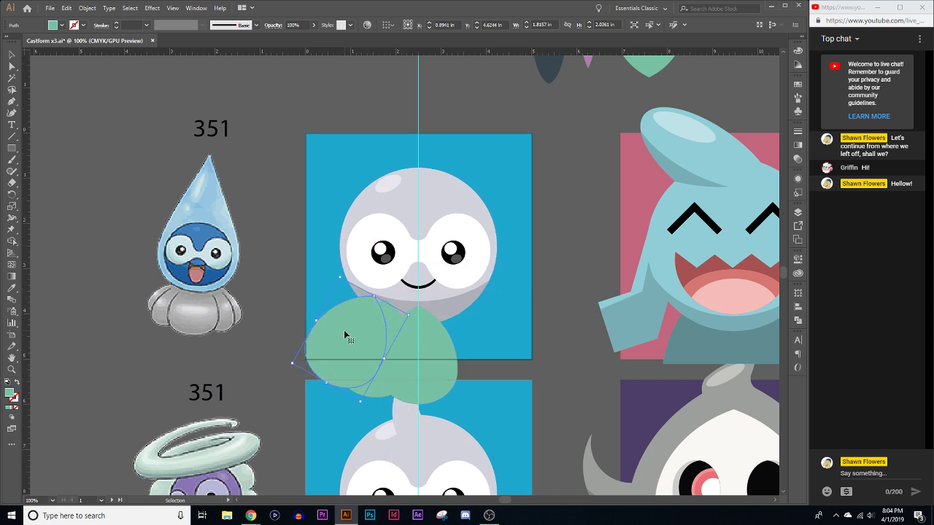
{"action": "left_click_drag", "start_coordinate": [345, 332], "coordinate": [352, 336]}
{"action": "key", "text": "ctrl"}
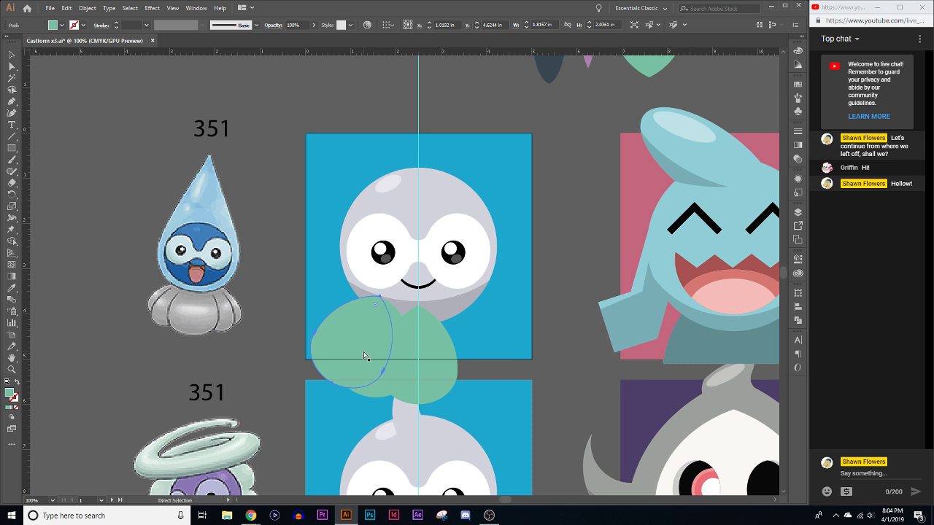
Recolor the center green lobe with the light gray sampled from the head using the Eyedropper
{"action": "left_click", "coordinate": [423, 356]}
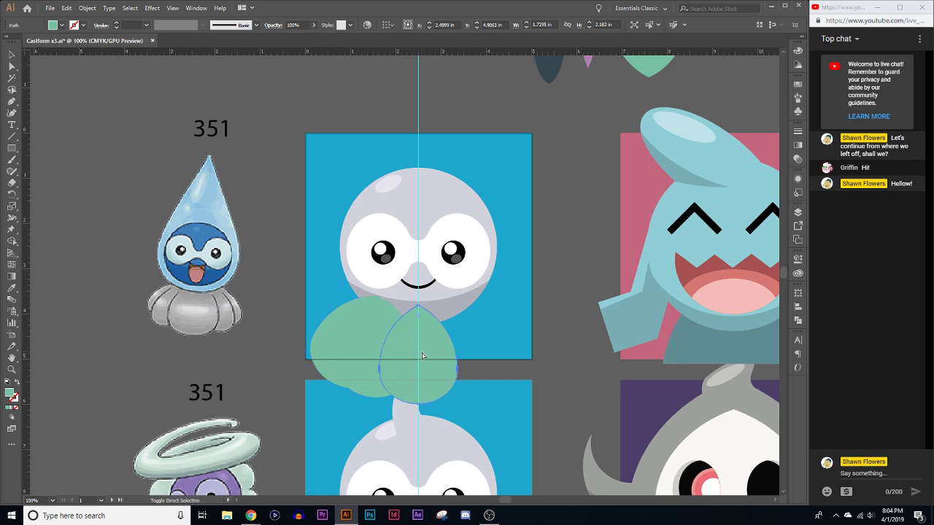
{"action": "left_click", "coordinate": [306, 371]}
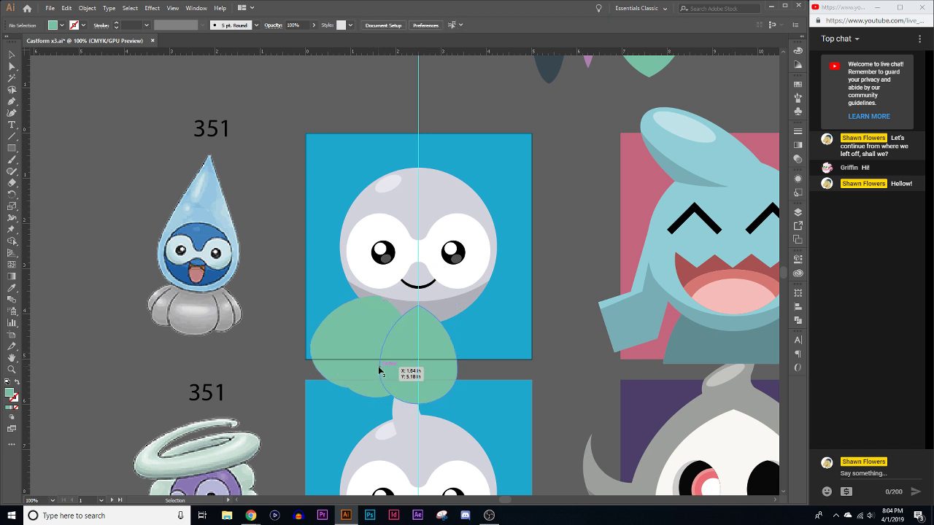
{"action": "left_click", "coordinate": [425, 356]}
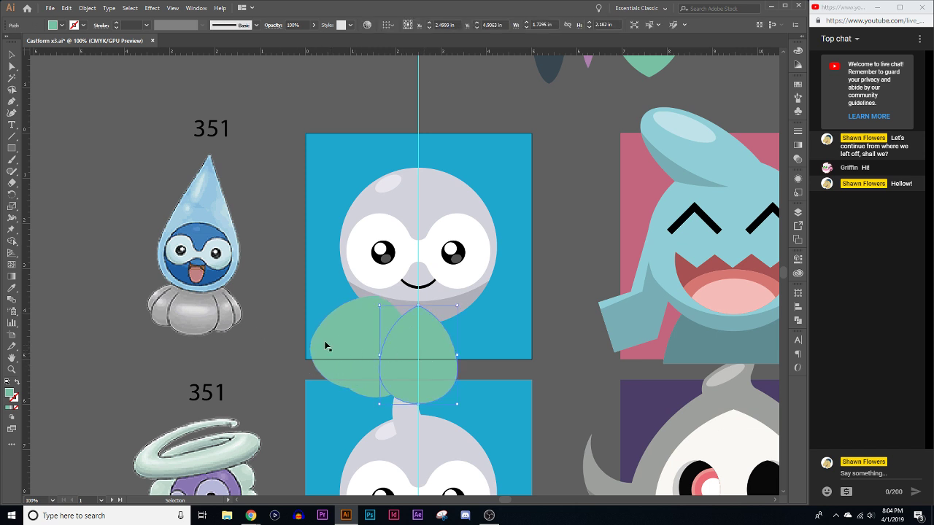
{"action": "left_click", "coordinate": [12, 288]}
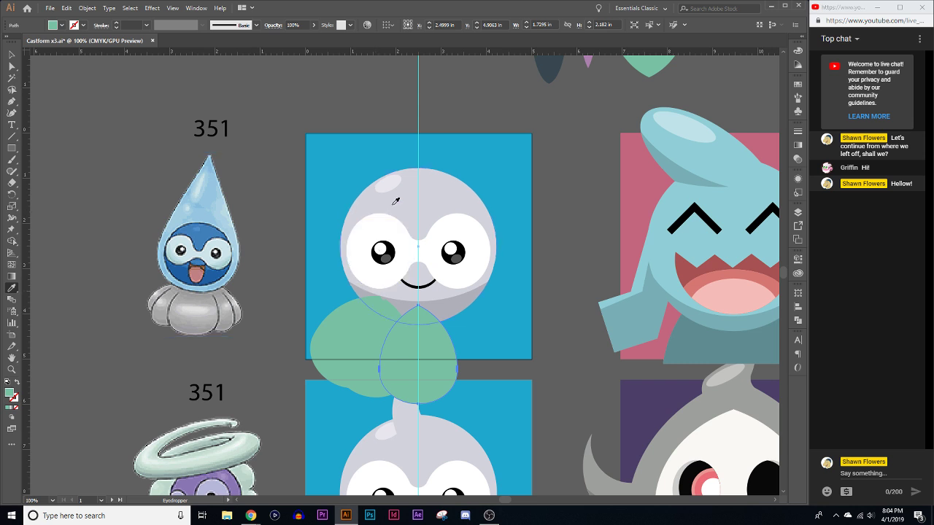
{"action": "left_click", "coordinate": [393, 202]}
{"action": "left_click", "coordinate": [11, 54]}
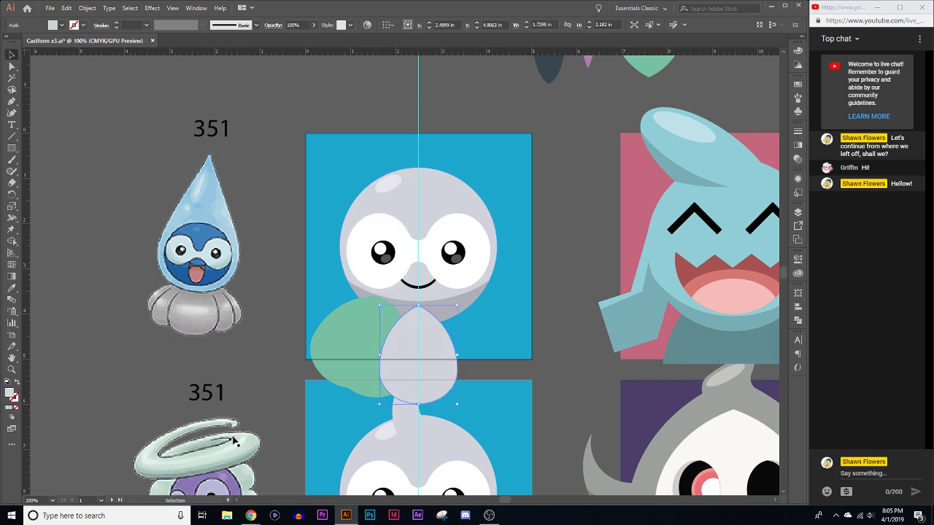
Apply the head's light gray to the green lobe directly left of the center one
{"action": "left_click", "coordinate": [275, 375]}
{"action": "left_click", "coordinate": [363, 373]}
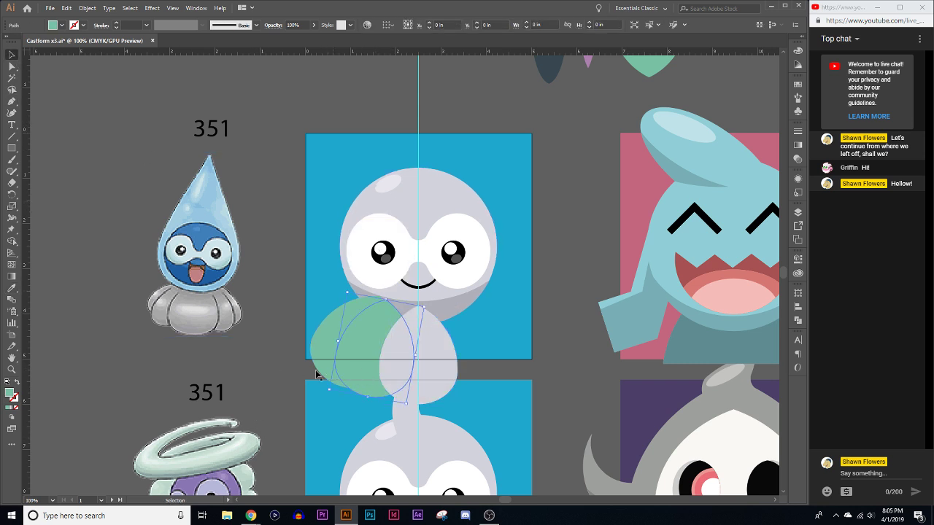
{"action": "left_click", "coordinate": [11, 289]}
{"action": "left_click", "coordinate": [394, 209]}
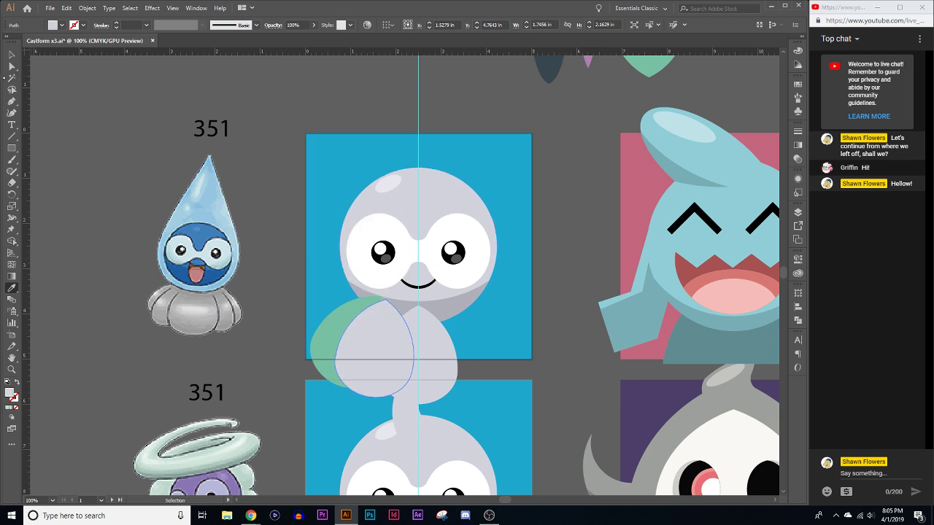
{"action": "left_click", "coordinate": [12, 55]}
Apply the head's light gray to the outermost left green lobe and deselect it
{"action": "left_click", "coordinate": [321, 338]}
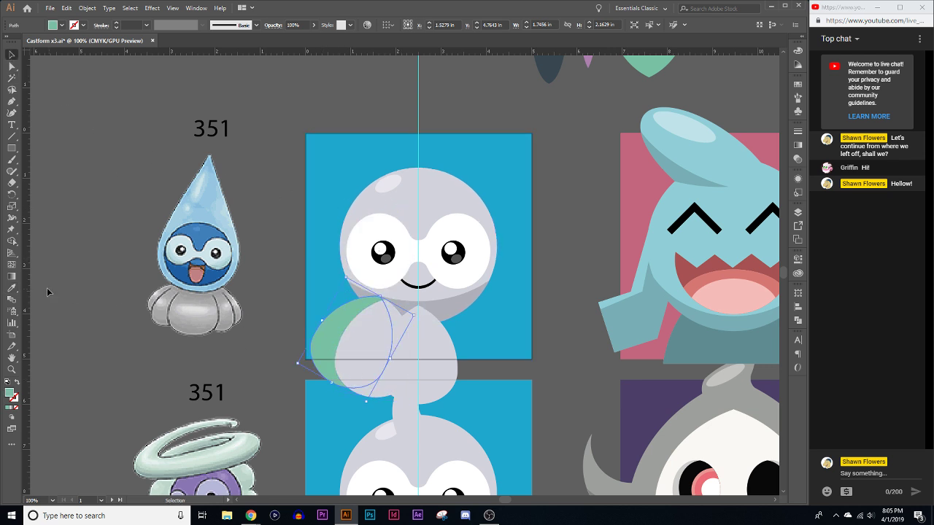
{"action": "left_click", "coordinate": [12, 288]}
{"action": "left_click", "coordinate": [447, 198]}
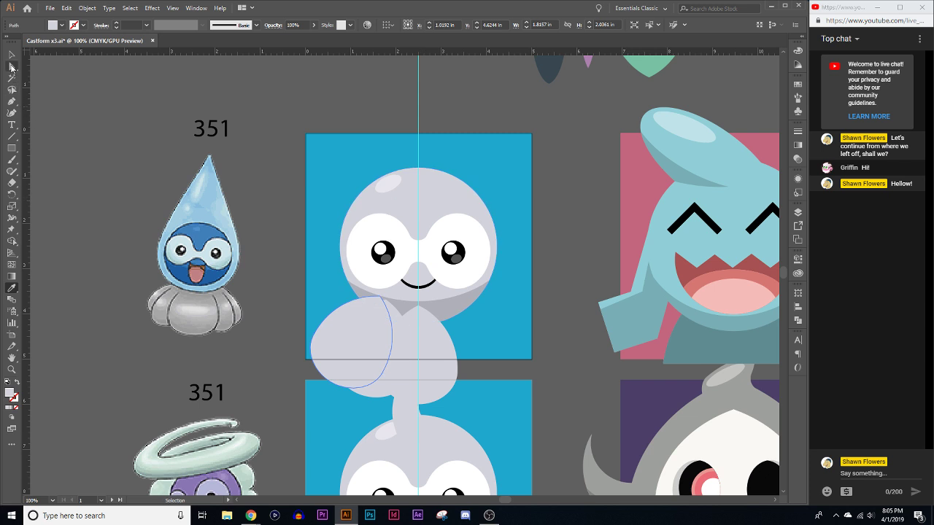
{"action": "left_click", "coordinate": [12, 55]}
{"action": "left_click", "coordinate": [273, 369]}
{"action": "scroll", "coordinate": [450, 372], "scroll_direction": "up", "scroll_amount": 2}
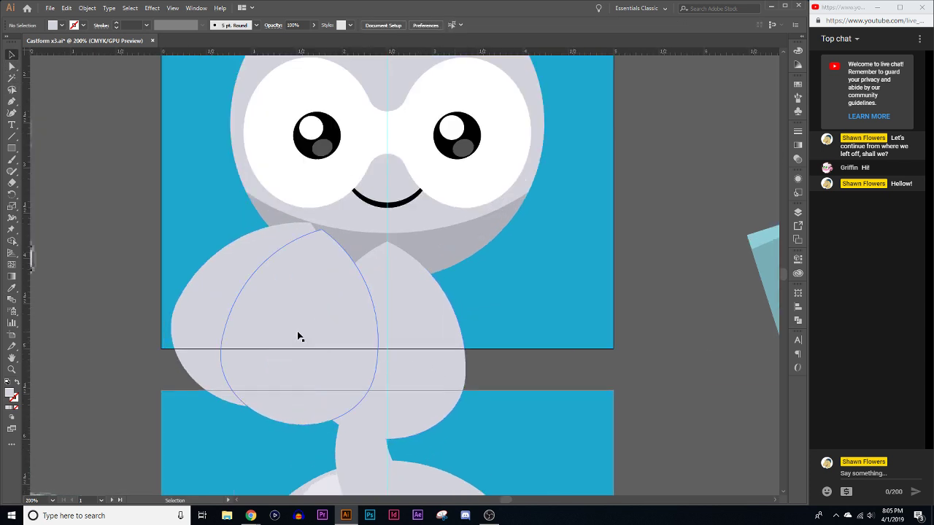
Recolor the lobe directly left of the center one with the shadow gray sampled from the lower part of the head
{"action": "mouse_move", "coordinate": [264, 337]}
{"action": "left_mouse_down"}
{"action": "mouse_move", "coordinate": [292, 338]}
{"action": "mouse_move", "coordinate": [266, 333]}
{"action": "left_mouse_up"}
{"action": "mouse_move", "coordinate": [202, 306]}
{"action": "left_mouse_down"}
{"action": "mouse_move", "coordinate": [216, 319]}
{"action": "mouse_move", "coordinate": [223, 310]}
{"action": "mouse_move", "coordinate": [207, 313]}
{"action": "mouse_move", "coordinate": [214, 310]}
{"action": "left_mouse_up"}
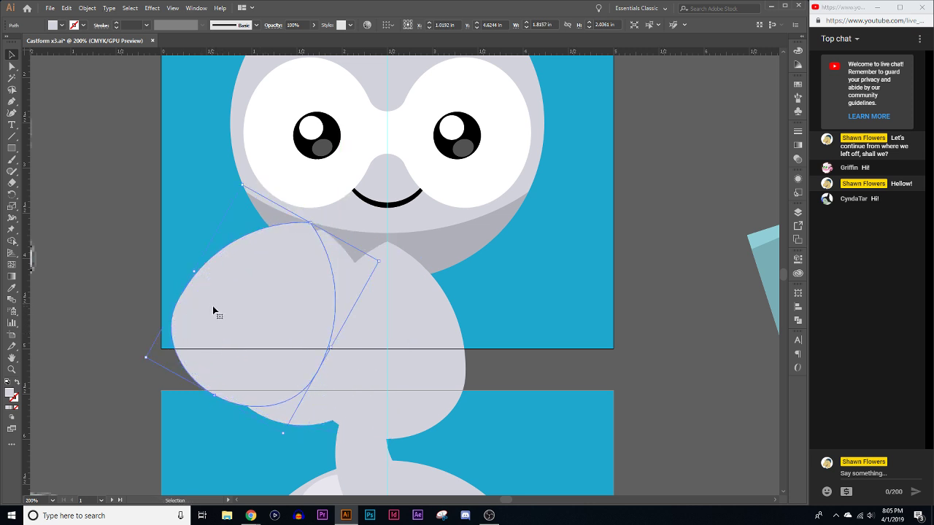
{"action": "left_click", "coordinate": [302, 412]}
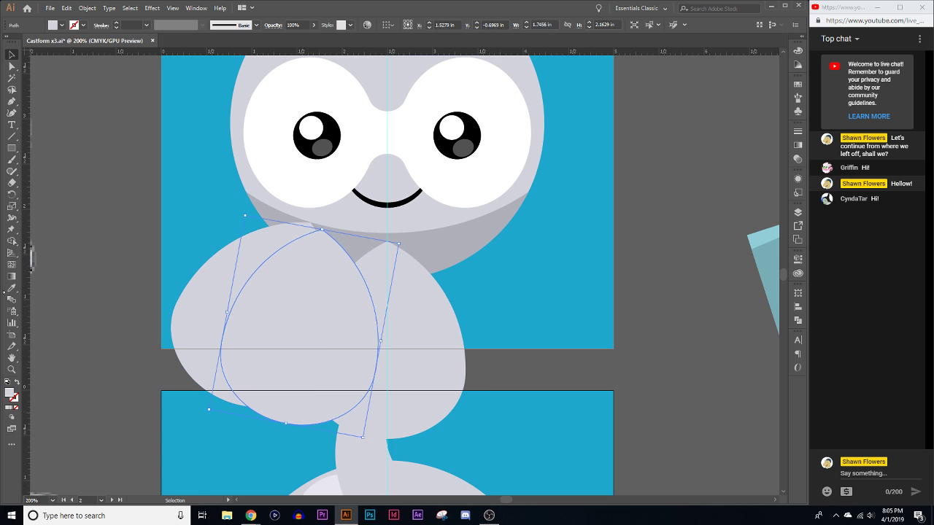
{"action": "left_click", "coordinate": [12, 288]}
{"action": "left_click", "coordinate": [472, 237]}
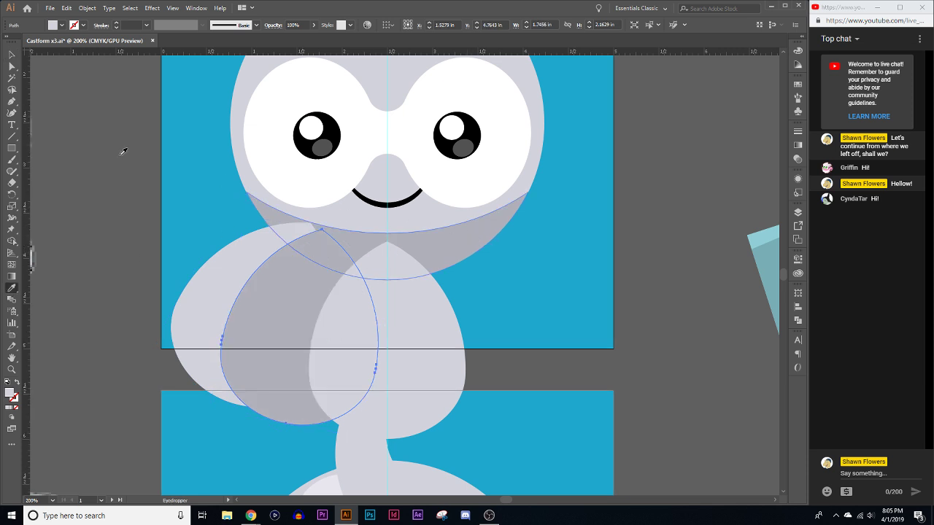
Recolor the outermost left lobe with the dark gray sampled from the lower body of the illustration below, and deselect it
{"action": "left_click", "coordinate": [11, 55]}
{"action": "left_click", "coordinate": [213, 293]}
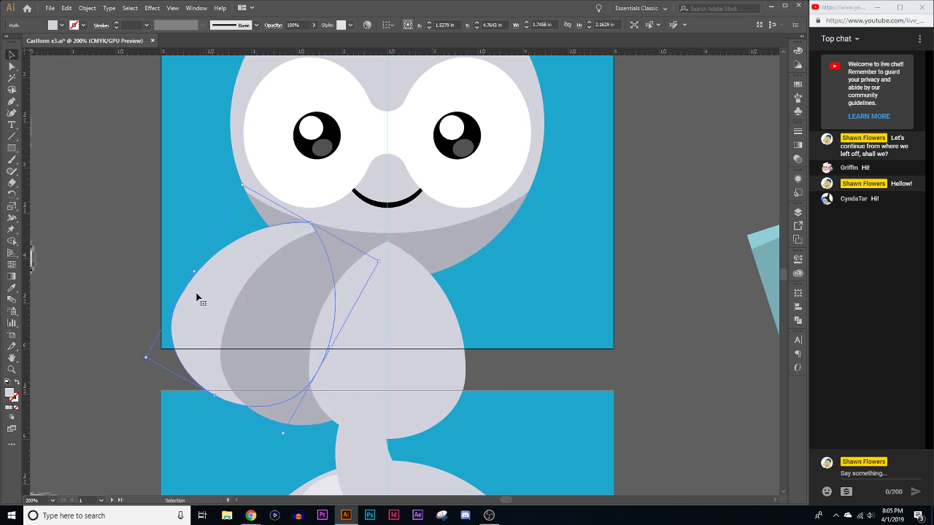
{"action": "left_click", "coordinate": [12, 287]}
{"action": "scroll", "coordinate": [125, 297], "scroll_direction": "down", "scroll_amount": 10}
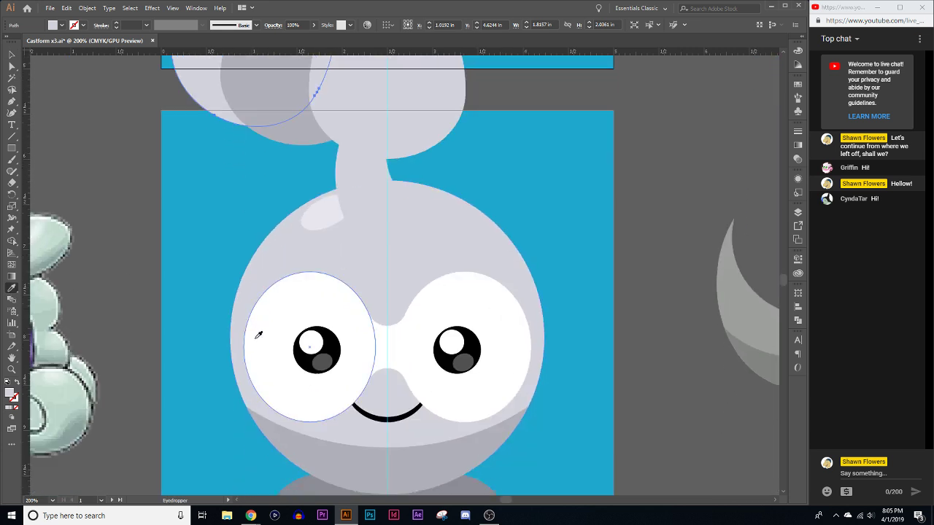
{"action": "scroll", "coordinate": [194, 317], "scroll_direction": "up", "scroll_amount": 10}
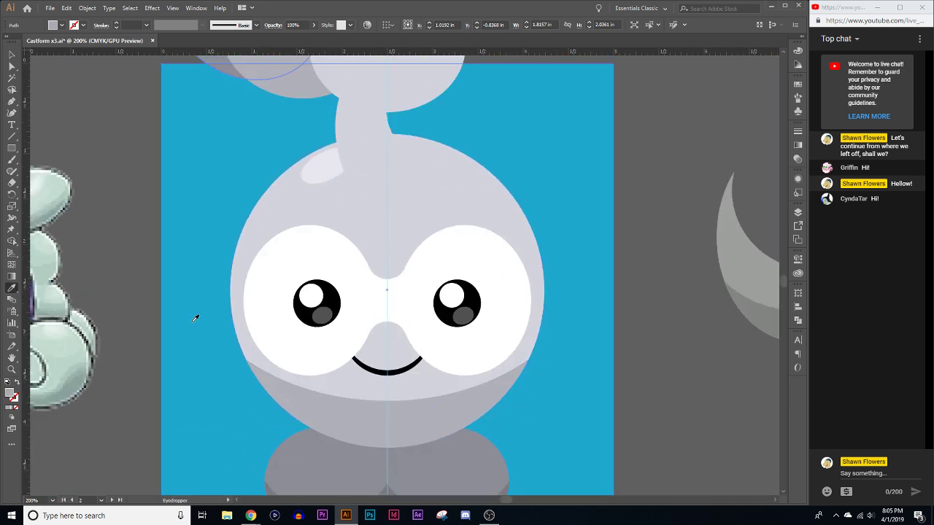
{"action": "left_click", "coordinate": [12, 55]}
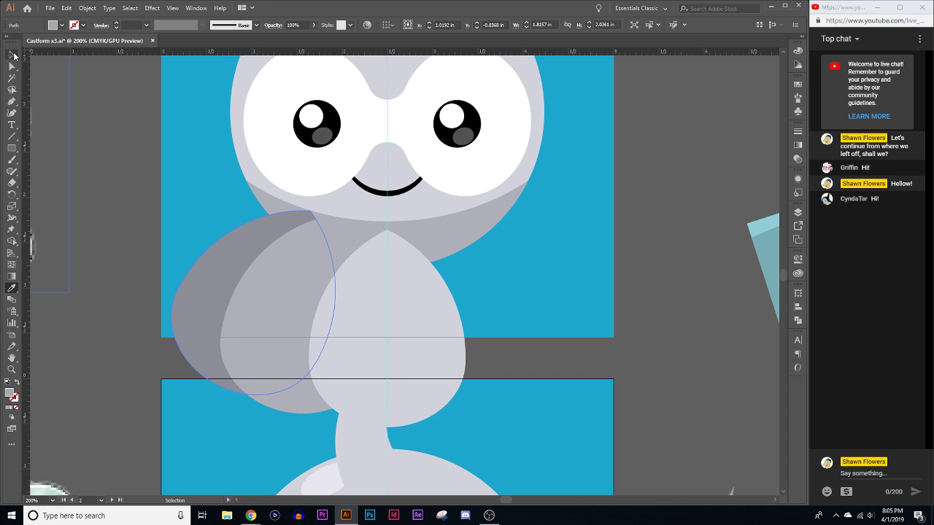
{"action": "left_click", "coordinate": [128, 145]}
Shift the outermost left lobe slightly down and to the right, and deselect it
{"action": "scroll", "coordinate": [126, 148], "scroll_direction": "down", "scroll_amount": 1, "text": "alt"}
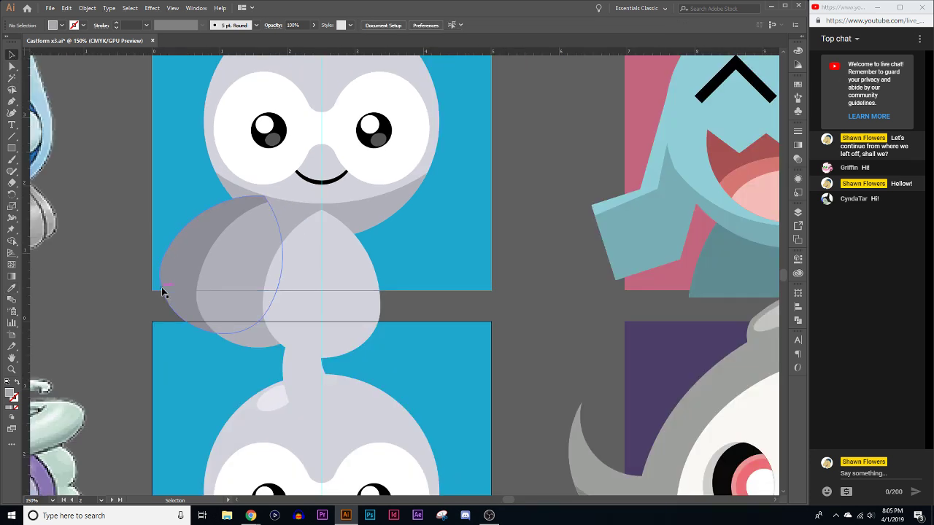
{"action": "scroll", "coordinate": [160, 307], "scroll_direction": "up", "scroll_amount": 2}
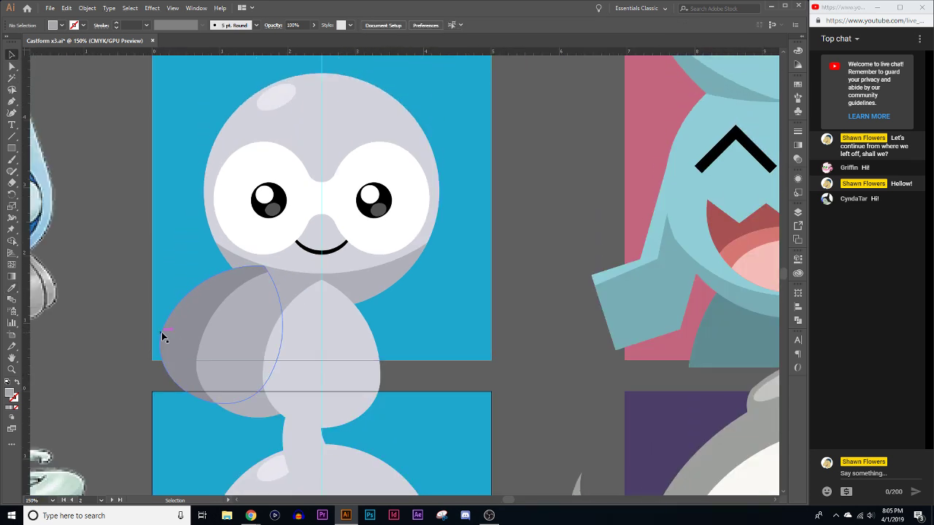
{"action": "left_click", "coordinate": [177, 377]}
{"action": "left_click_drag", "start_coordinate": [192, 397], "coordinate": [183, 407]}
{"action": "left_click_drag", "start_coordinate": [183, 365], "coordinate": [189, 366]}
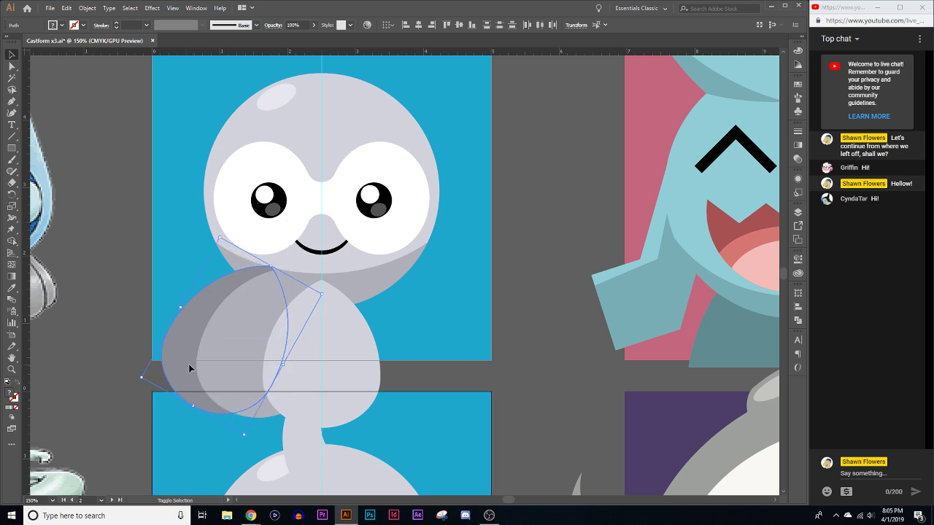
{"action": "left_click", "coordinate": [121, 387]}
Nudge the lobe between the center and outermost left lobes slightly down and to the right, and deselect it
{"action": "left_click", "coordinate": [242, 386]}
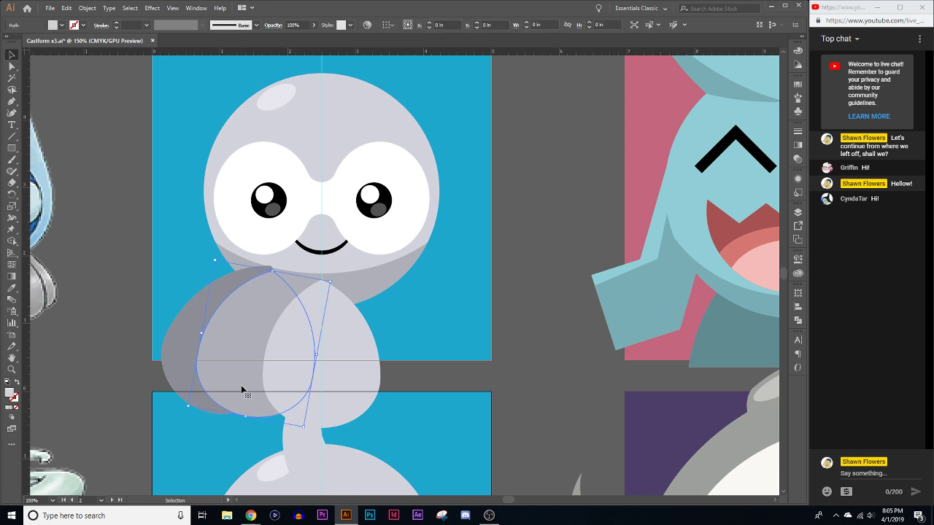
{"action": "left_click", "coordinate": [128, 383]}
{"action": "left_click_drag", "start_coordinate": [146, 380], "coordinate": [232, 375]}
{"action": "left_click", "coordinate": [177, 383], "text": "shift"}
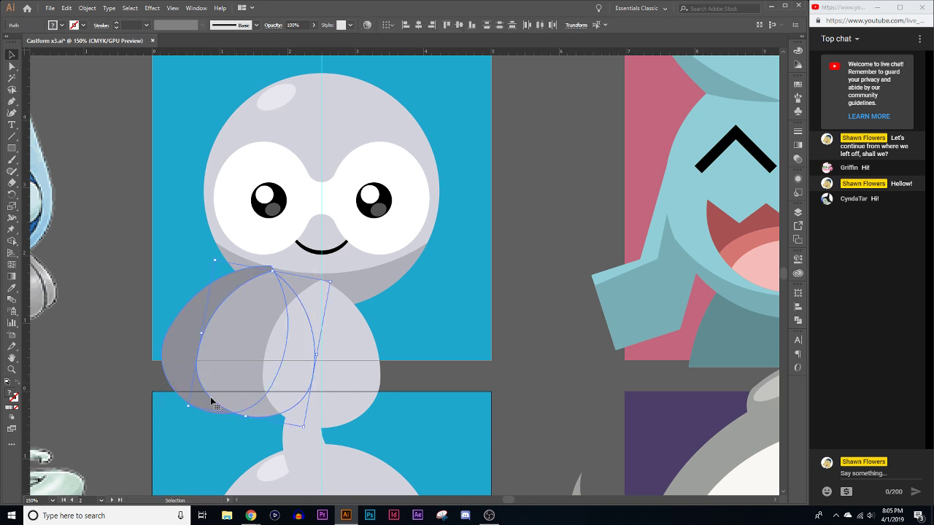
{"action": "left_click_drag", "start_coordinate": [245, 417], "coordinate": [245, 423]}
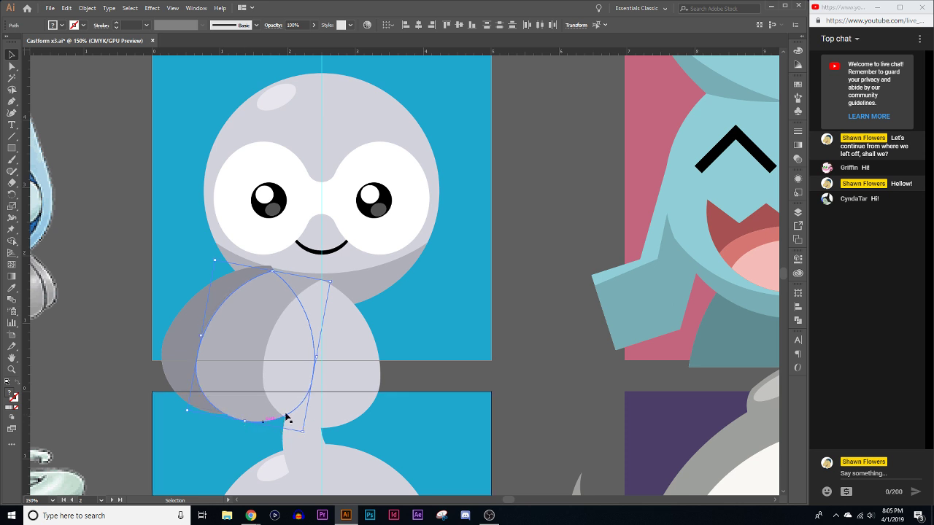
{"action": "key", "text": "Right"}
{"action": "key", "text": "Right"}
{"action": "key", "text": "Right"}
{"action": "key", "text": "Right"}
{"action": "key", "text": "Right"}
{"action": "key", "text": "Right"}
{"action": "key", "text": "Right"}
{"action": "key", "text": "Right"}
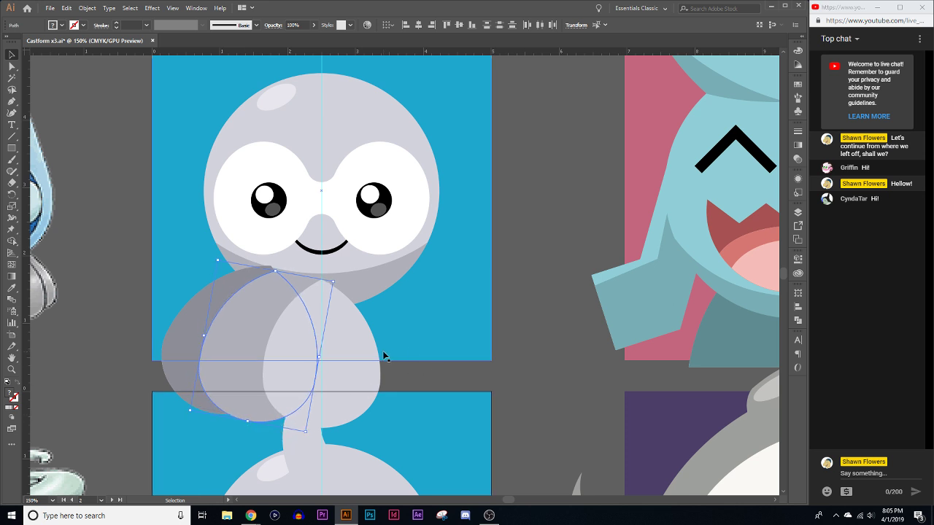
{"action": "left_click", "coordinate": [154, 382]}
{"action": "left_click_drag", "start_coordinate": [302, 376], "coordinate": [303, 376]}
{"action": "left_click", "coordinate": [126, 357]}
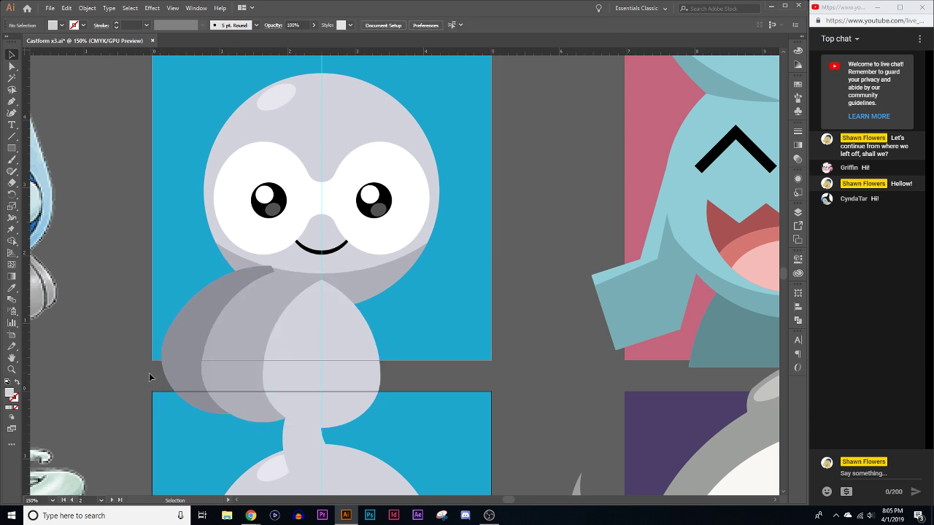
Send the three body lobes and the upper artboard's blue background behind the head
{"action": "left_click", "coordinate": [312, 343]}
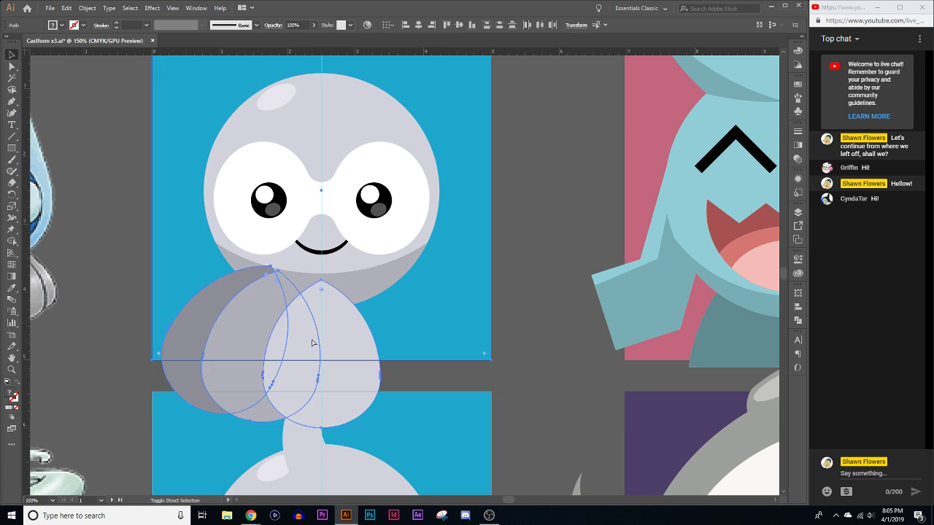
{"action": "key", "text": "ctrl+bracketleft"}
{"action": "left_click", "coordinate": [540, 286]}
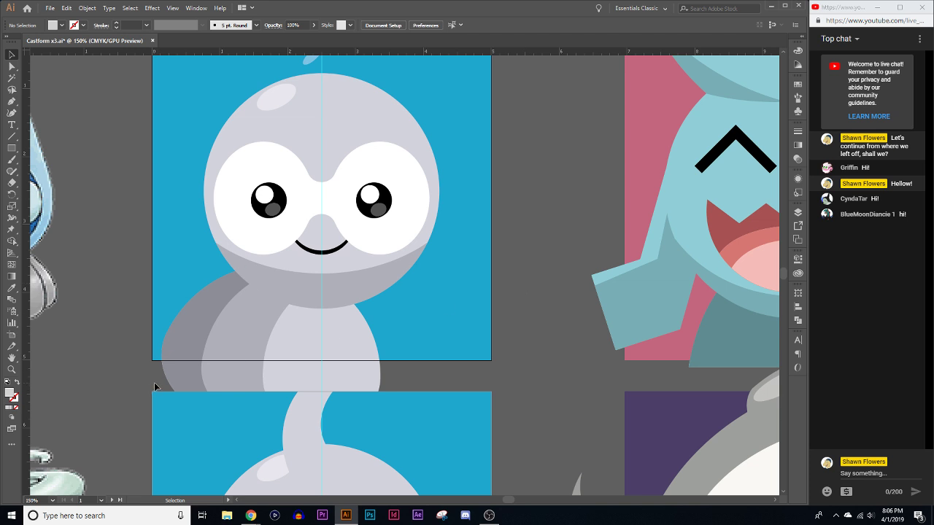
Duplicate the two left lobes, reflect the copies horizontally, and place them on the body's right side to mirror the originals
{"action": "left_click", "coordinate": [221, 378]}
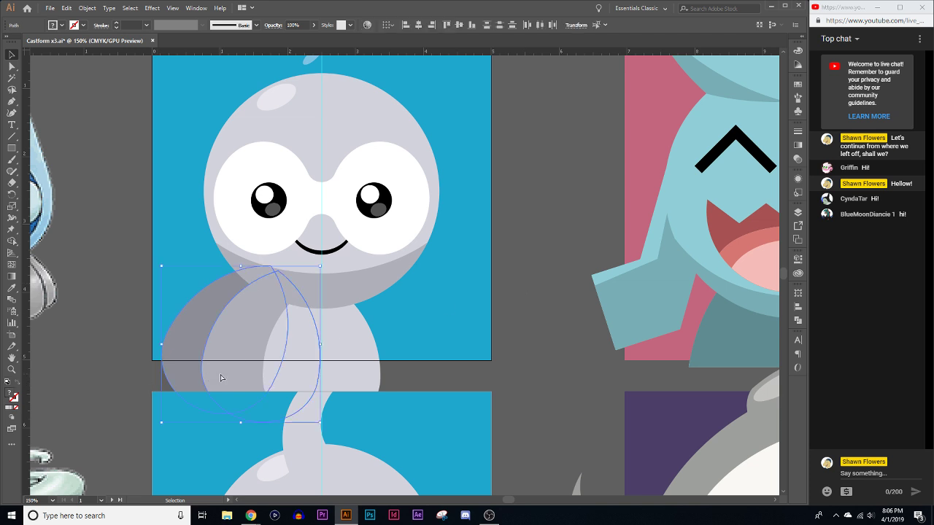
{"action": "left_click_drag", "start_coordinate": [221, 377], "coordinate": [446, 368]}
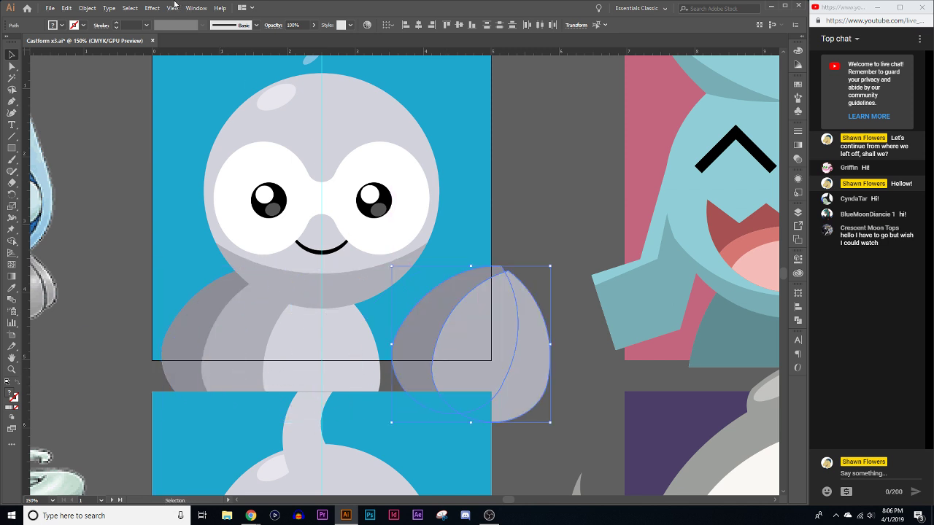
{"action": "left_click", "coordinate": [87, 7]}
{"action": "mouse_move", "coordinate": [109, 19]}
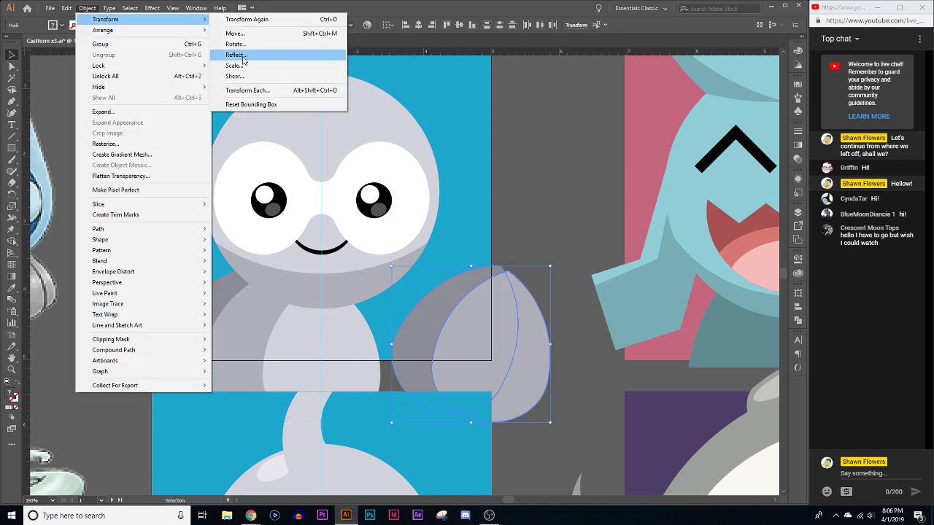
{"action": "left_click", "coordinate": [236, 55]}
{"action": "left_click", "coordinate": [86, 159]}
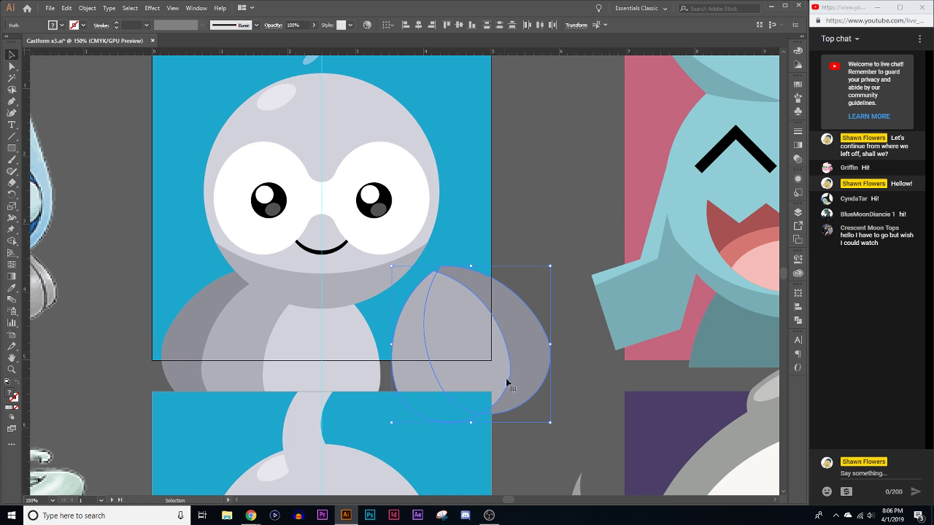
{"action": "left_click_drag", "start_coordinate": [506, 381], "coordinate": [459, 374]}
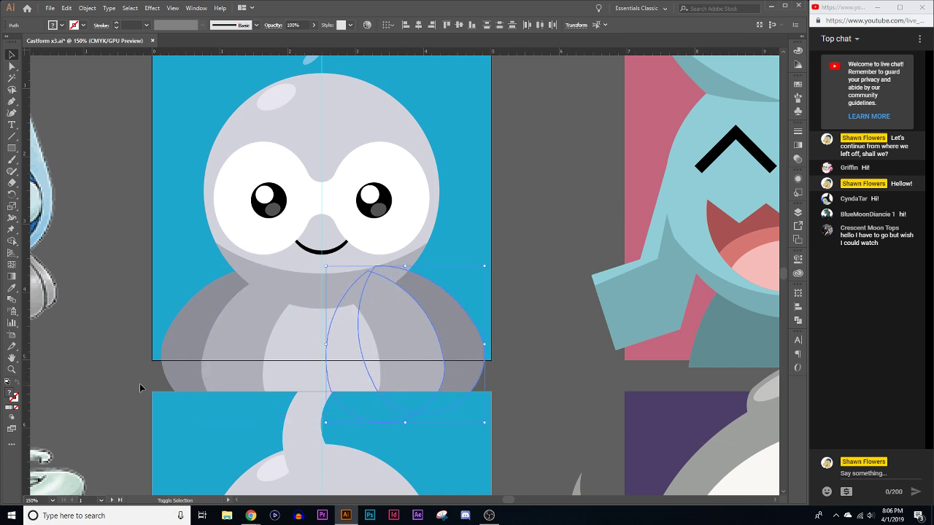
Select all four side lobes and shift them slightly left to center them on the vertical guide
{"action": "left_click", "coordinate": [220, 378], "text": "shift"}
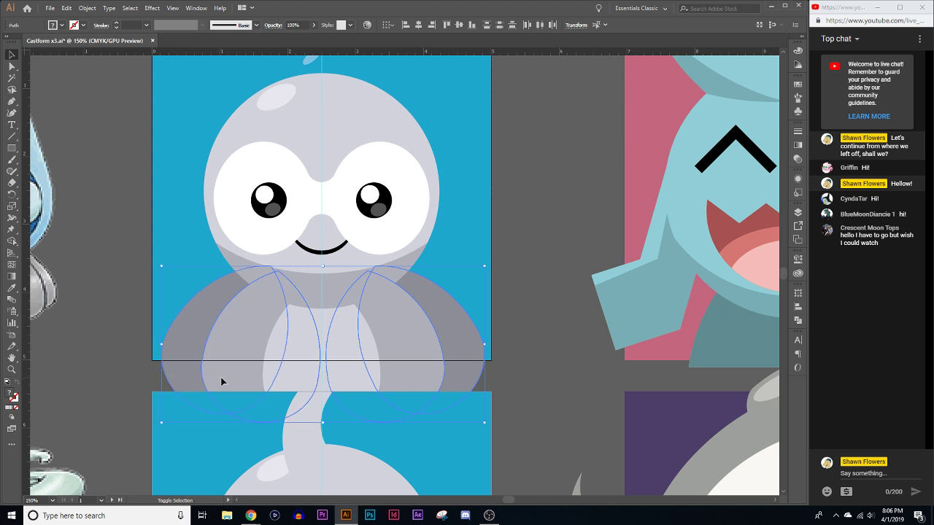
{"action": "scroll", "coordinate": [285, 377], "scroll_direction": "up", "scroll_amount": 2}
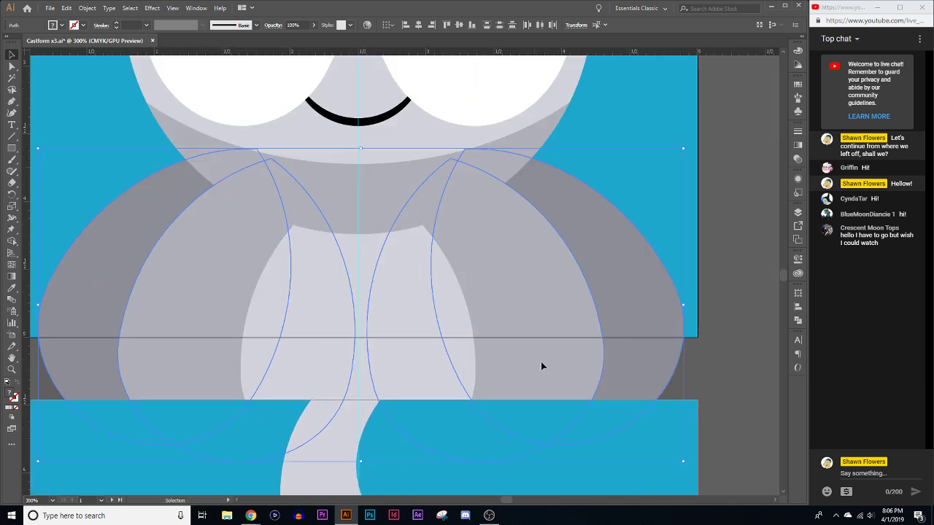
{"action": "left_click_drag", "start_coordinate": [542, 362], "coordinate": [538, 362]}
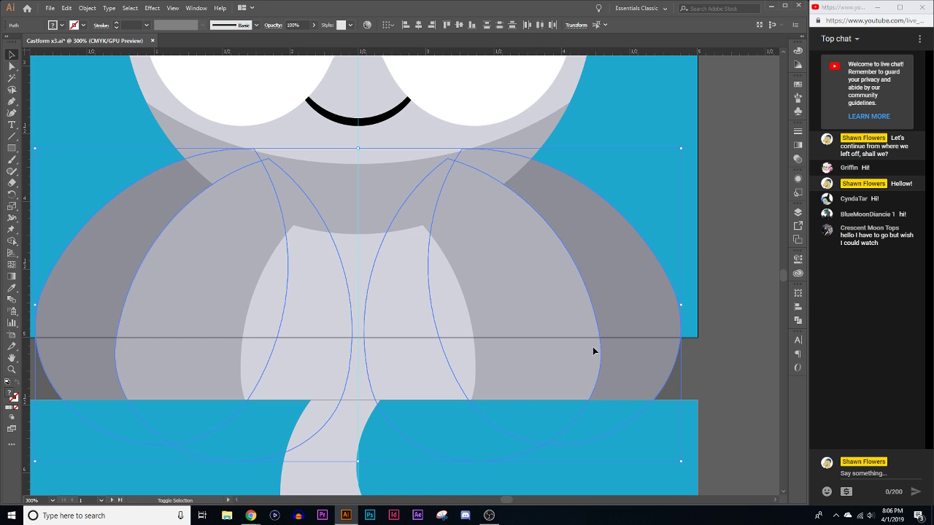
{"action": "left_click", "coordinate": [721, 287]}
Delete the stray light blue highlight floating above the head on the upper artboard
{"action": "scroll", "coordinate": [711, 302], "scroll_direction": "down", "scroll_amount": 2}
{"action": "scroll", "coordinate": [573, 357], "scroll_direction": "up", "scroll_amount": 1}
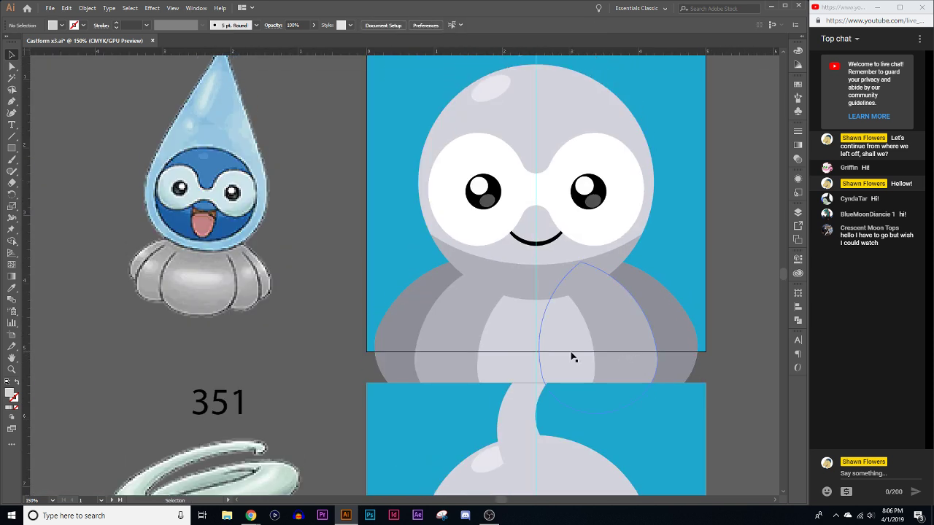
{"action": "scroll", "coordinate": [433, 370], "scroll_direction": "right", "scroll_amount": 2}
{"action": "scroll", "coordinate": [467, 379], "scroll_direction": "up", "scroll_amount": 2}
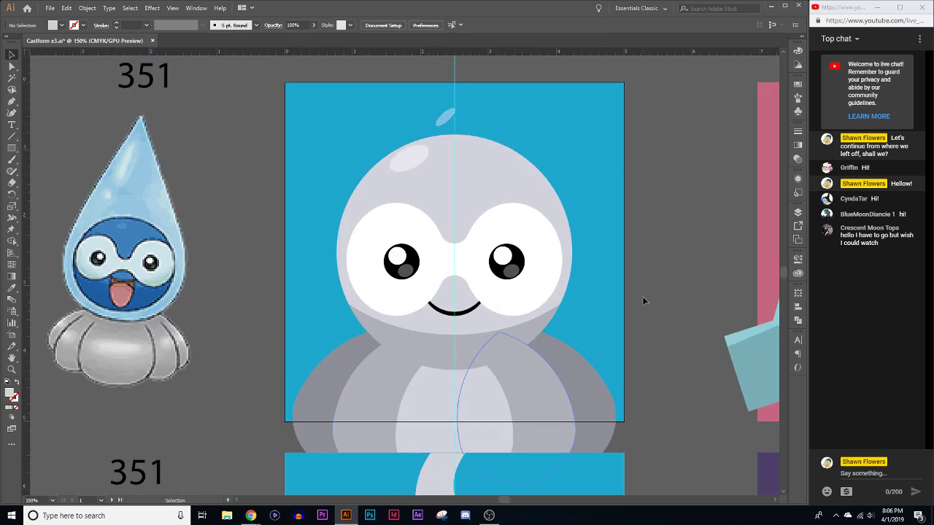
{"action": "scroll", "coordinate": [642, 290], "scroll_direction": "up", "scroll_amount": 1}
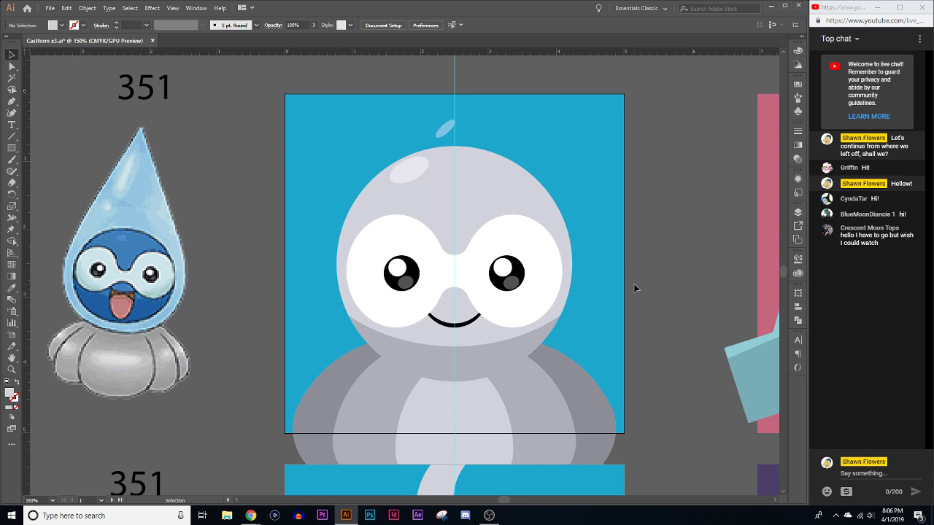
{"action": "left_click", "coordinate": [443, 128]}
{"action": "key", "text": "Delete"}
Place a copy of the green teardrop shape over the upper Castform's face and bring it to the front
{"action": "scroll", "coordinate": [613, 180], "scroll_direction": "down", "scroll_amount": 2}
{"action": "scroll", "coordinate": [642, 235], "scroll_direction": "up", "scroll_amount": 2}
{"action": "scroll", "coordinate": [642, 235], "scroll_direction": "right", "scroll_amount": 1}
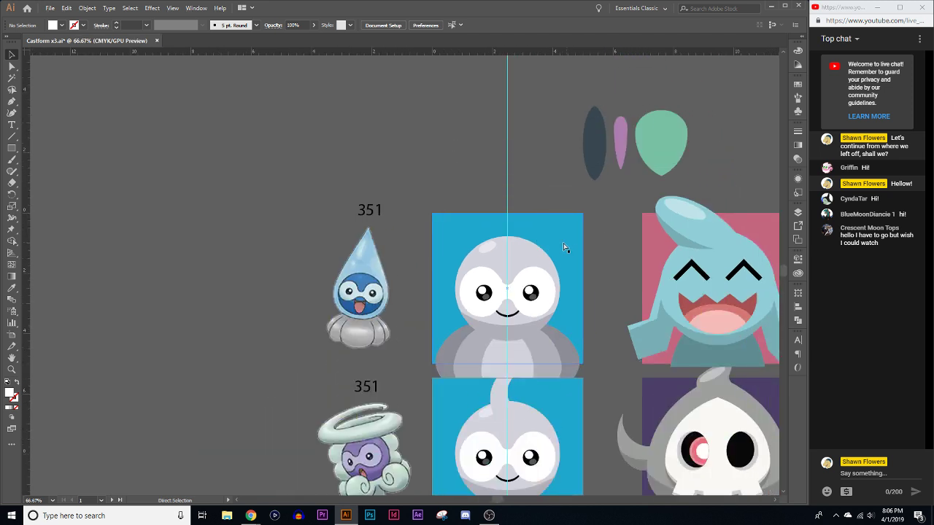
{"action": "scroll", "coordinate": [526, 290], "scroll_direction": "up", "scroll_amount": 1}
{"action": "key", "text": "v"}
{"action": "left_click", "coordinate": [736, 103]}
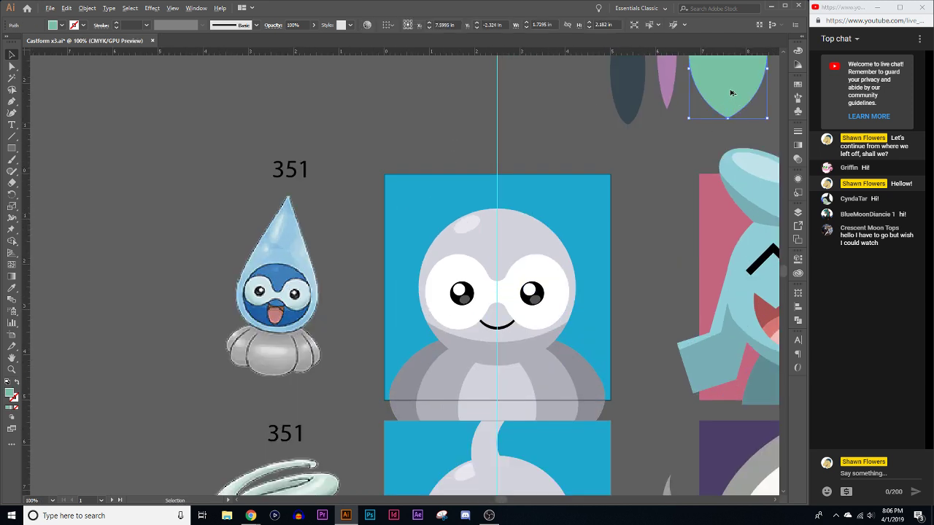
{"action": "left_click_drag", "start_coordinate": [732, 93], "coordinate": [496, 287]}
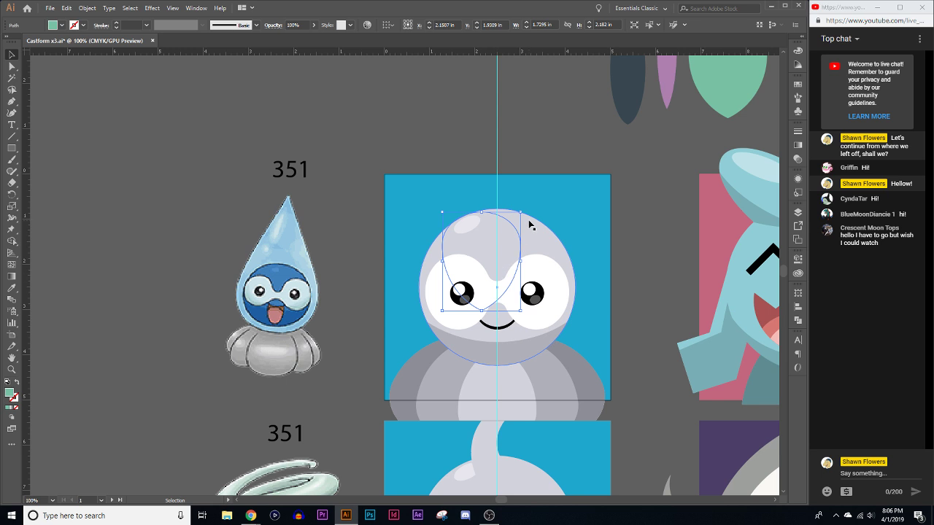
{"action": "key", "text": "a"}
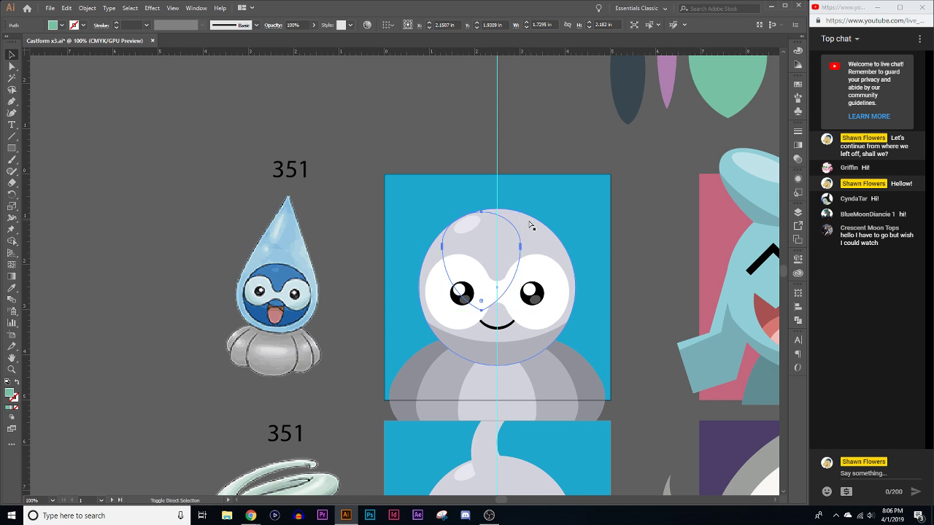
{"action": "key", "text": "ctrl+shift+bracketright"}
{"action": "key", "text": "v"}
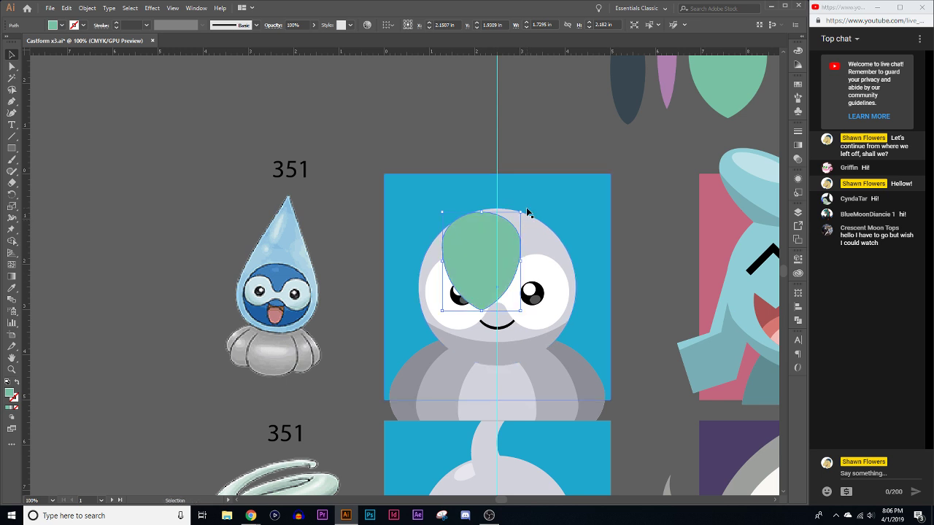
Rotate the green teardrop so its tip points up and stretch it to about 2.95 by 4.16 in over the head
{"action": "left_click_drag", "start_coordinate": [524, 211], "coordinate": [408, 388]}
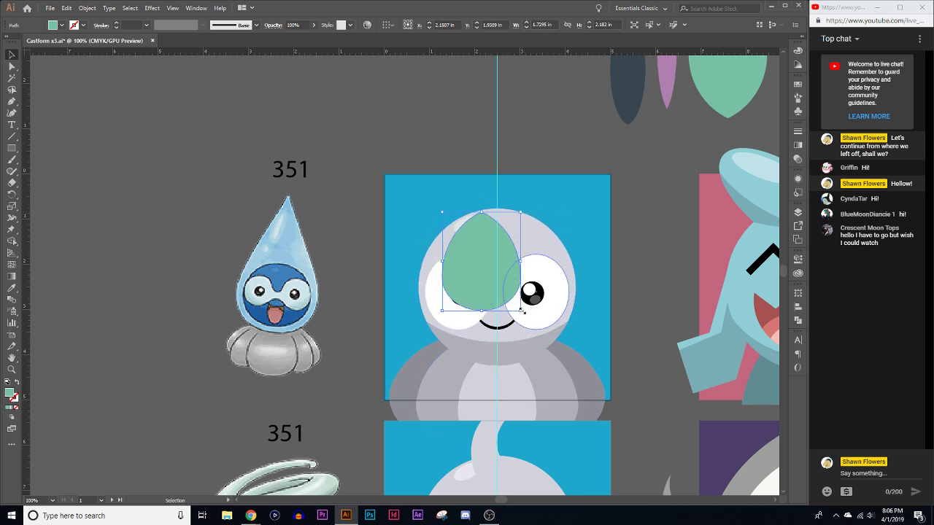
{"action": "left_click_drag", "start_coordinate": [522, 310], "coordinate": [575, 399]}
{"action": "left_click_drag", "start_coordinate": [508, 212], "coordinate": [516, 106]}
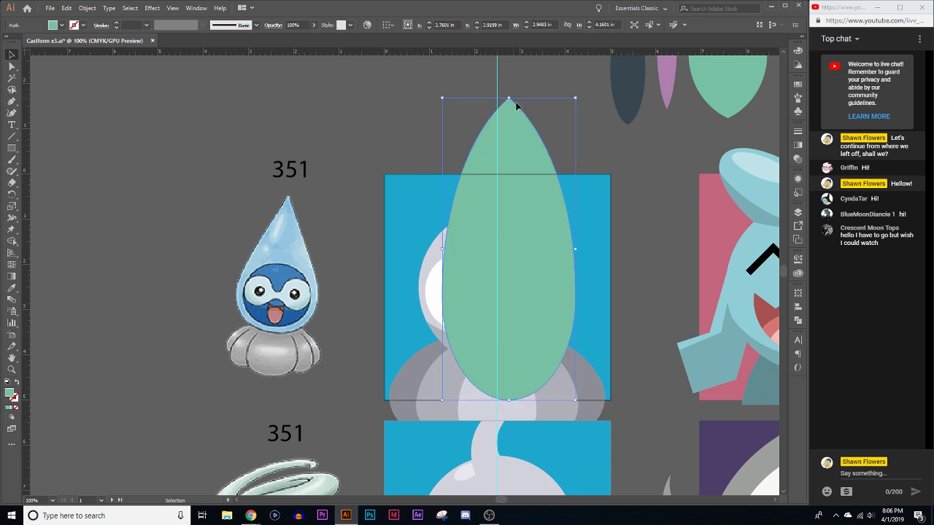
Enlarge the green teardrop to about 3.67 by 6.68 in, centered on the vertical guide, and stack it behind the face
{"action": "left_click_drag", "start_coordinate": [575, 249], "coordinate": [592, 249]}
{"action": "left_click_drag", "start_coordinate": [568, 287], "coordinate": [556, 266]}
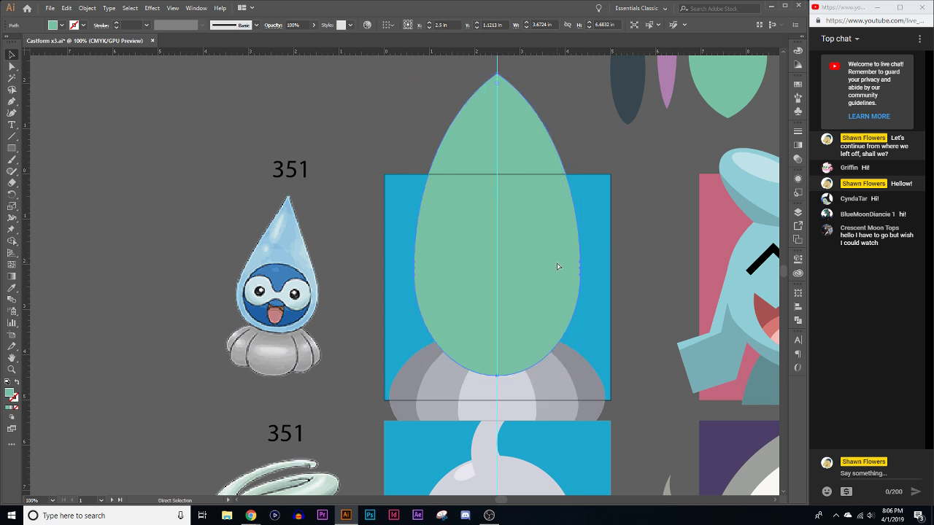
{"action": "key", "text": "ctrl+["}
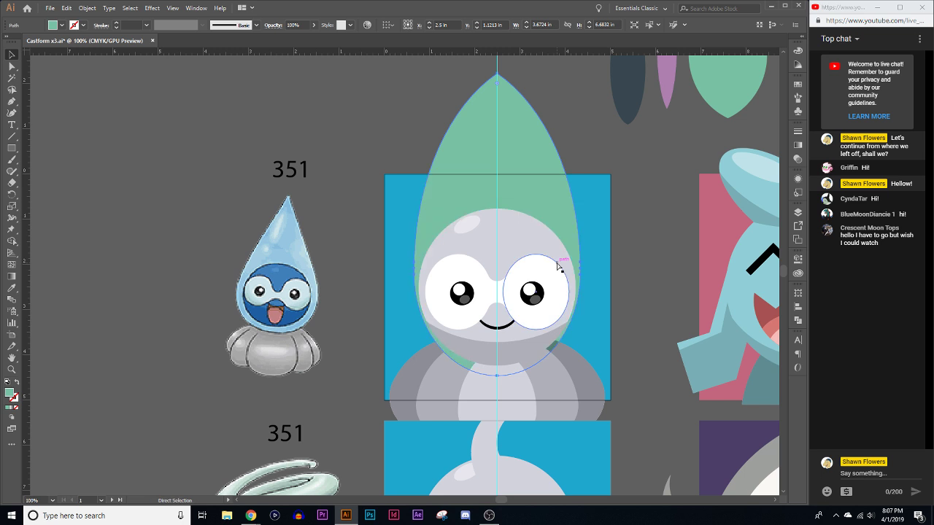
{"action": "key", "text": "ctrl+]"}
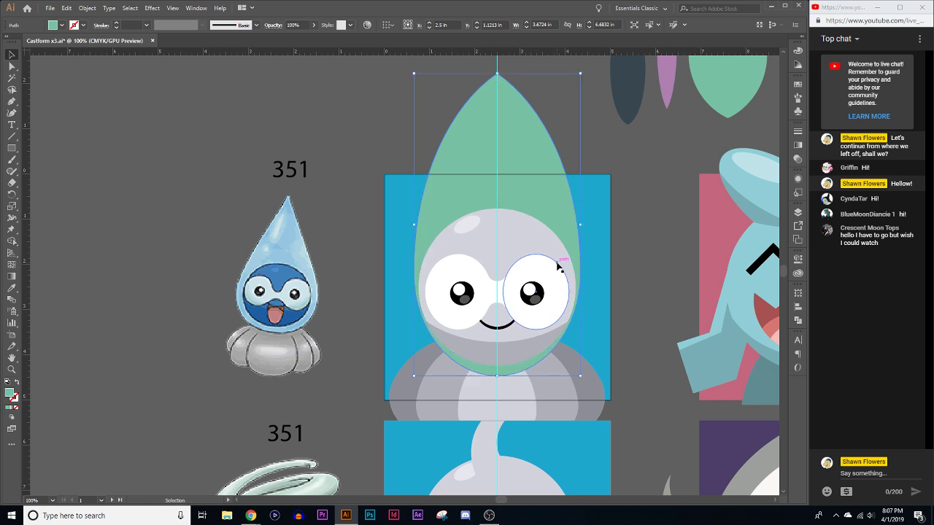
Widen the green teardrop symmetrically about the vertical guide to about 4.07 in
{"action": "left_click", "coordinate": [547, 254]}
{"action": "scroll", "coordinate": [546, 244], "scroll_direction": "up", "scroll_amount": 1}
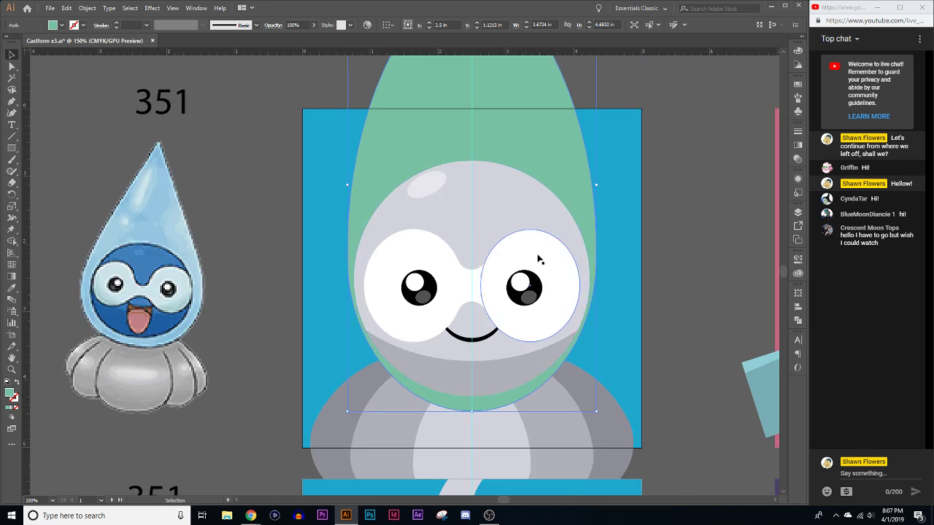
{"action": "left_click_drag", "start_coordinate": [596, 185], "coordinate": [610, 185]}
{"action": "left_click", "coordinate": [732, 235]}
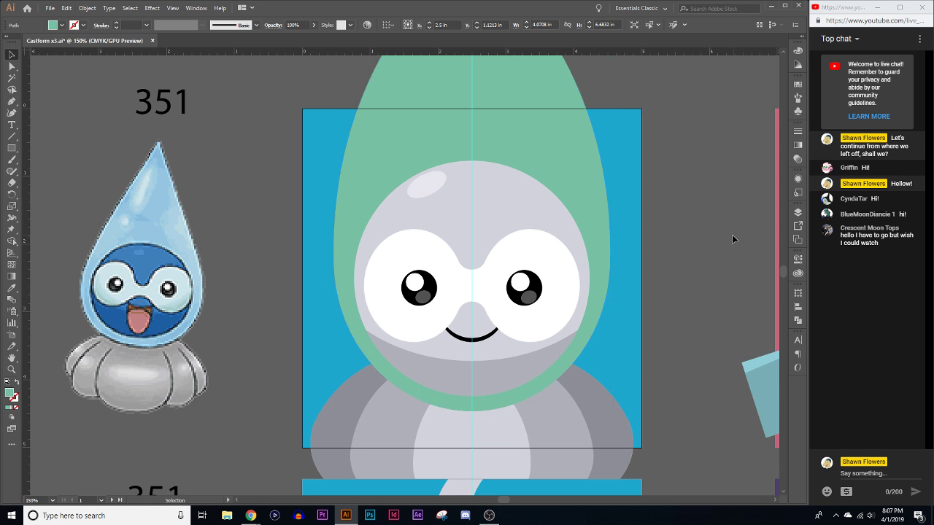
Recolor the green teardrop with the light blue sampled from the raindrop in the rainy Castform reference image
{"action": "scroll", "coordinate": [686, 235], "scroll_direction": "down", "scroll_amount": 1}
{"action": "scroll", "coordinate": [693, 278], "scroll_direction": "up", "scroll_amount": 2}
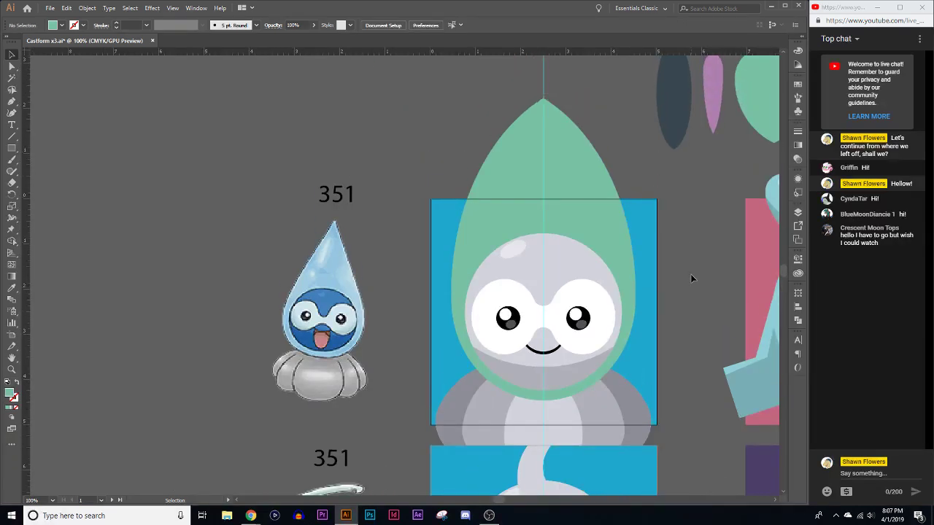
{"action": "scroll", "coordinate": [693, 278], "scroll_direction": "down", "scroll_amount": 1}
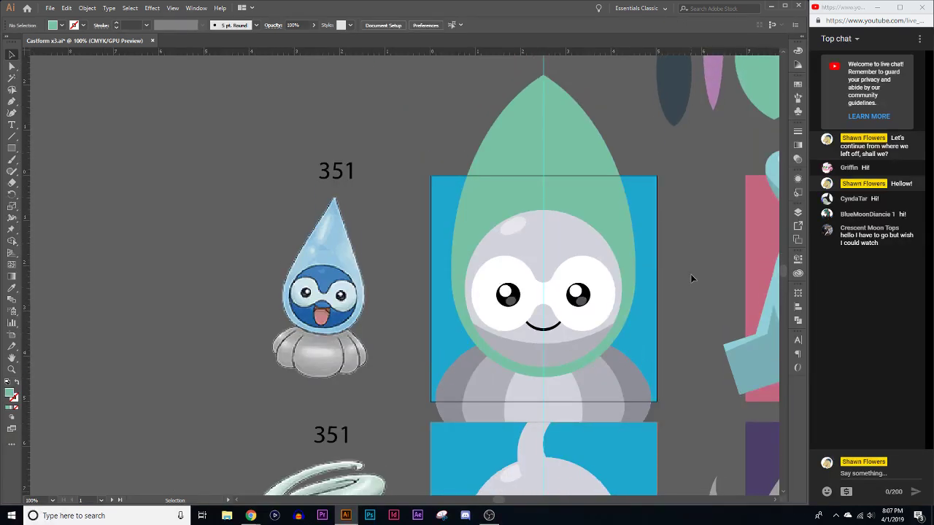
{"action": "scroll", "coordinate": [609, 357], "scroll_direction": "up", "scroll_amount": 1}
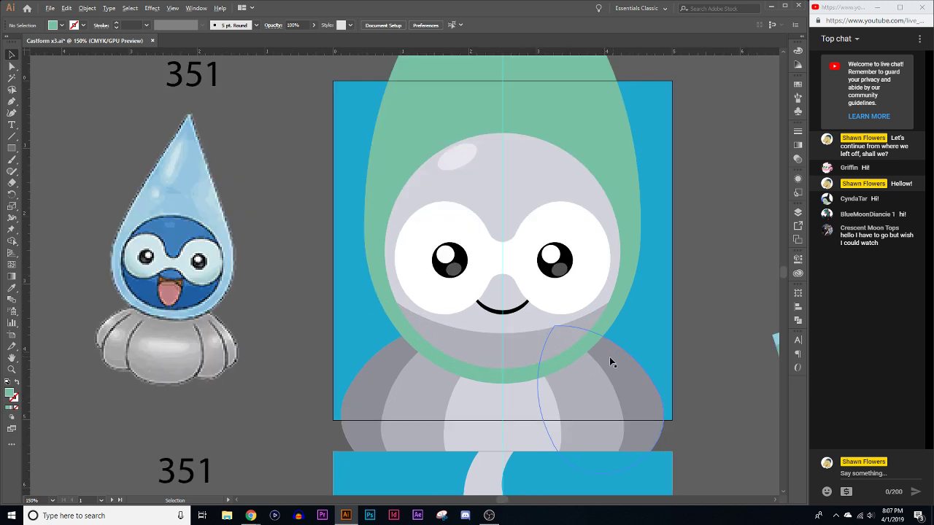
{"action": "scroll", "coordinate": [694, 318], "scroll_direction": "down", "scroll_amount": 1}
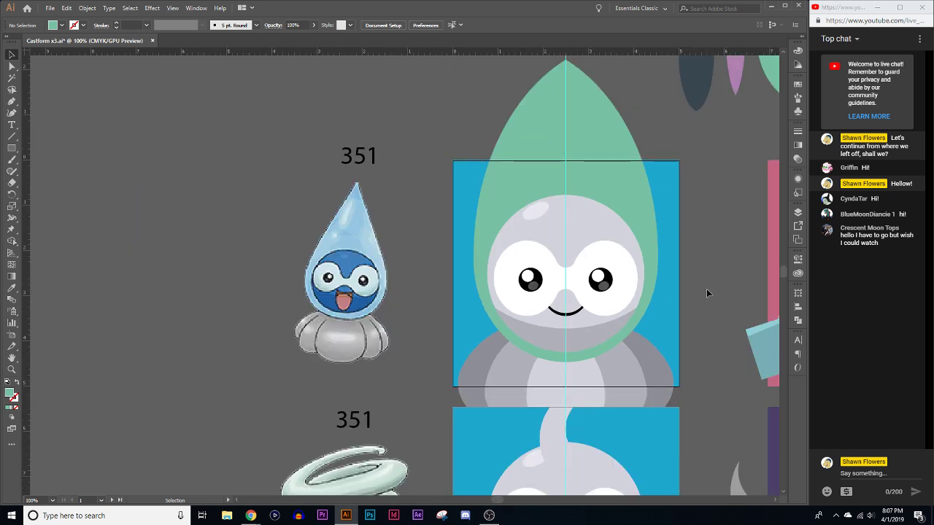
{"action": "scroll", "coordinate": [706, 290], "scroll_direction": "up", "scroll_amount": 1}
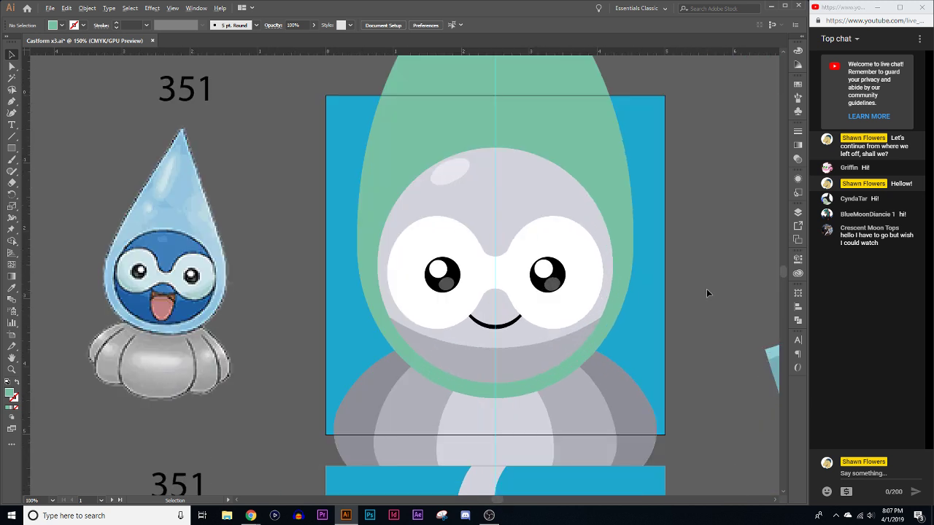
{"action": "left_click", "coordinate": [392, 127]}
{"action": "left_click", "coordinate": [13, 289]}
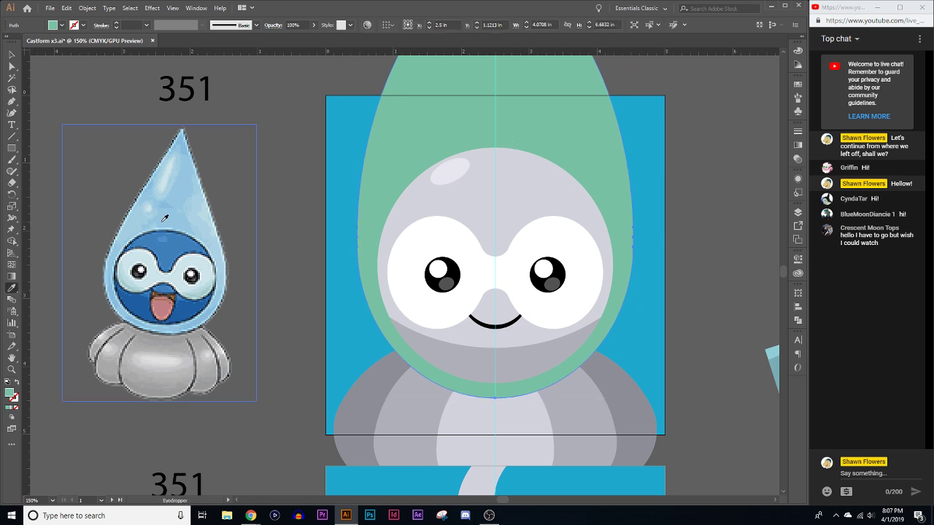
{"action": "left_click", "coordinate": [188, 188]}
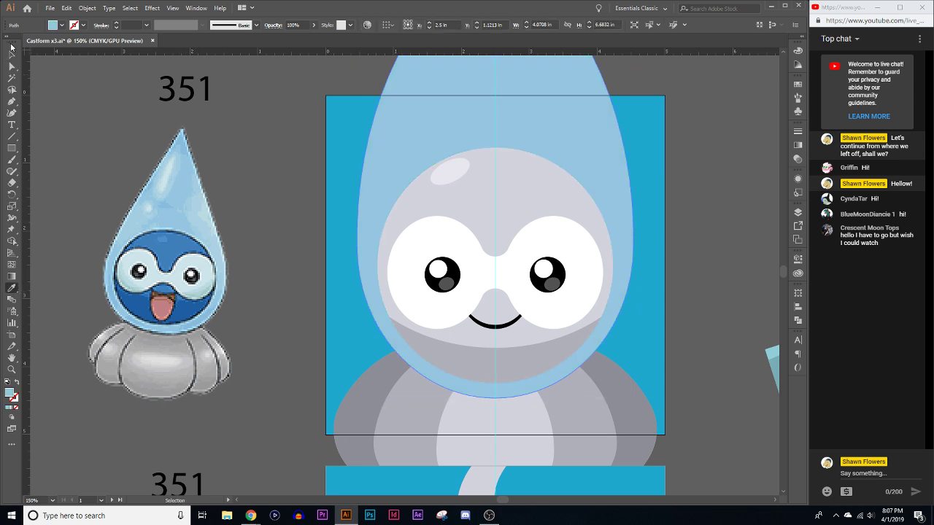
{"action": "left_click", "coordinate": [12, 54]}
{"action": "left_click", "coordinate": [277, 178]}
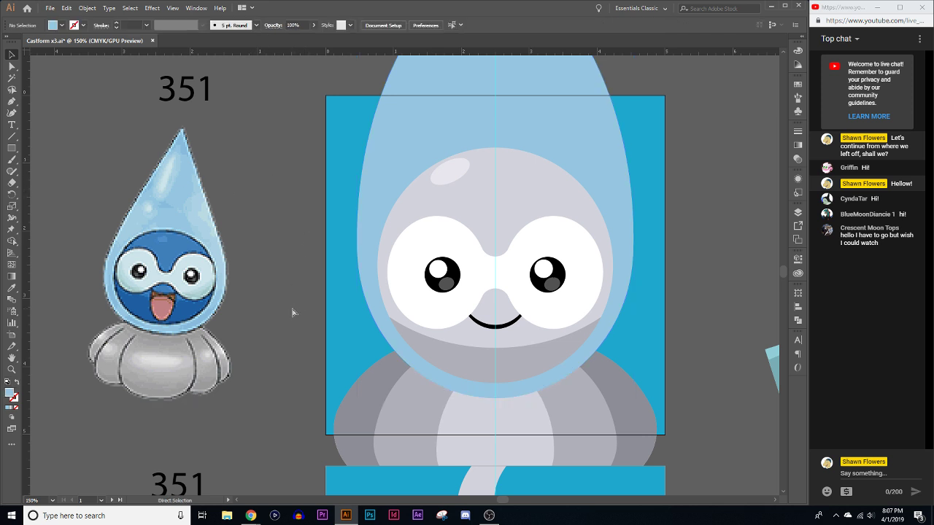
Recolor the white eye patches and the bridge between them with the pale blue sampled from the reference's eye mask
{"action": "scroll", "coordinate": [292, 313], "scroll_direction": "right", "scroll_amount": 1}
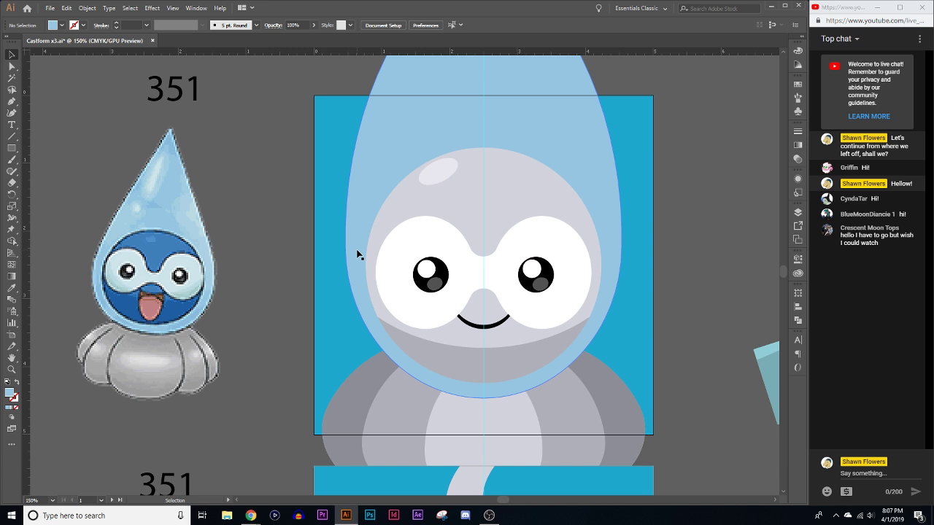
{"action": "left_click", "coordinate": [436, 245]}
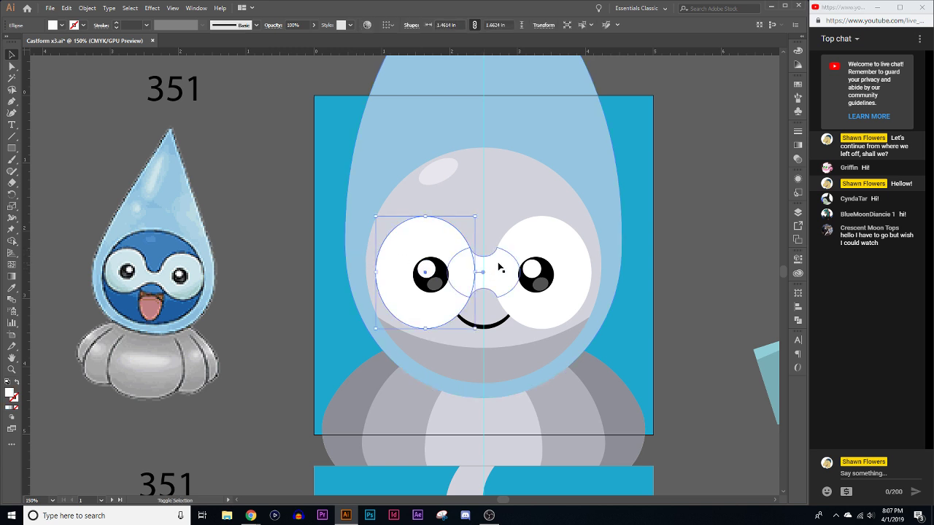
{"action": "left_click", "coordinate": [499, 268], "text": "shift"}
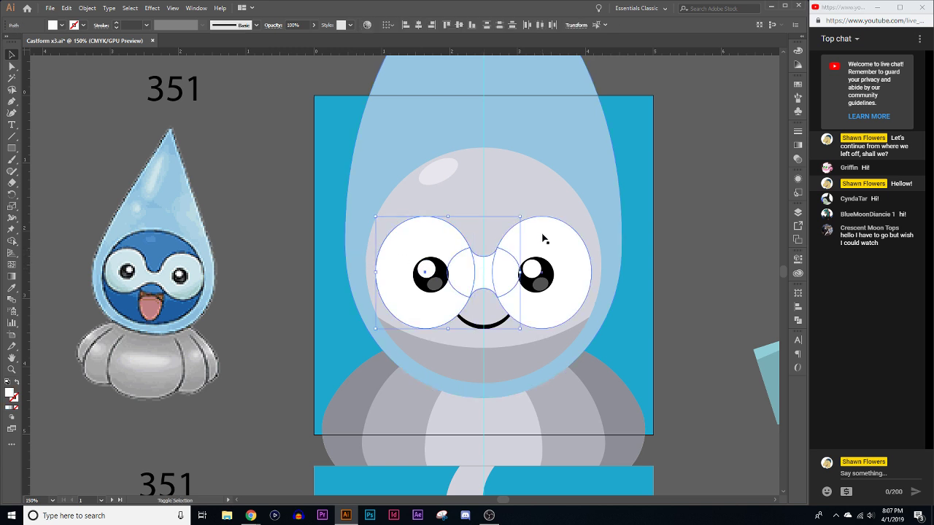
{"action": "left_click", "coordinate": [12, 289]}
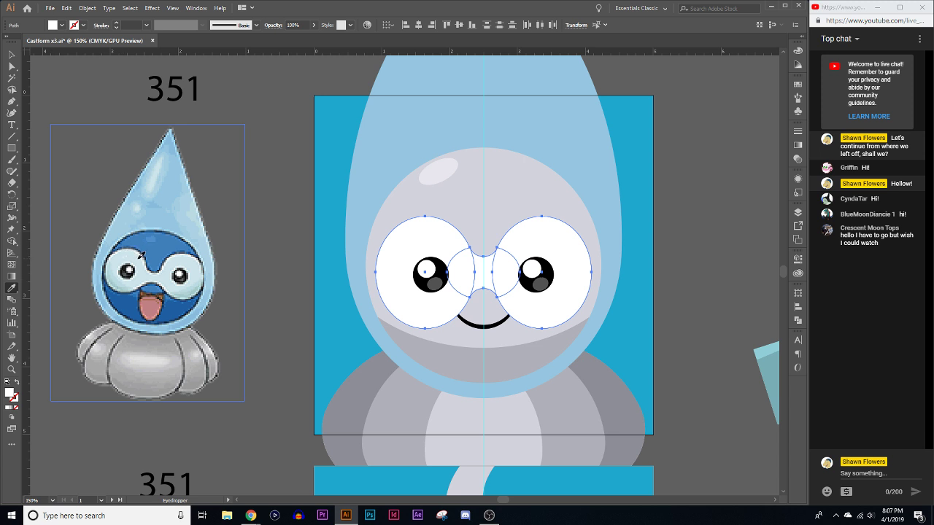
{"action": "left_click", "coordinate": [139, 259]}
{"action": "left_click", "coordinate": [12, 54]}
{"action": "left_click", "coordinate": [263, 142]}
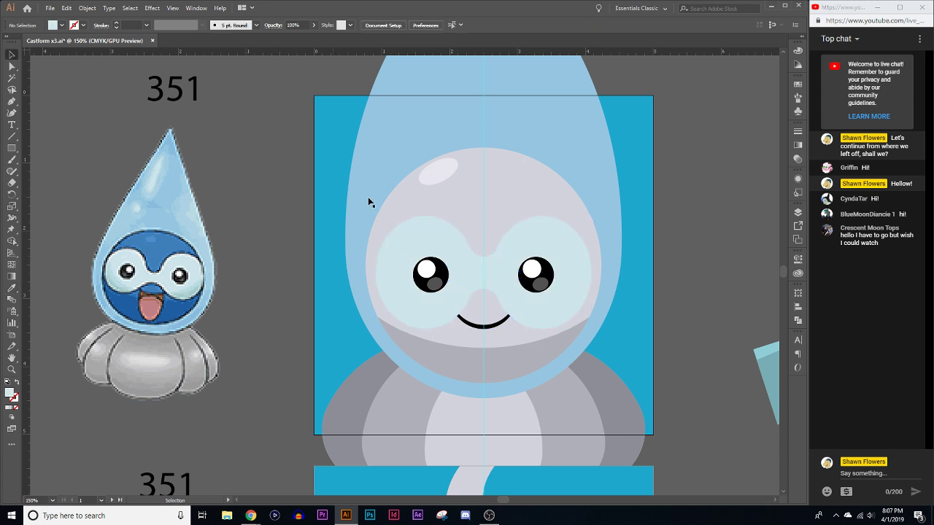
Recolor the gray head circle with the medium blue sampled from the reference's face
{"action": "left_click", "coordinate": [464, 197]}
{"action": "left_click", "coordinate": [11, 289]}
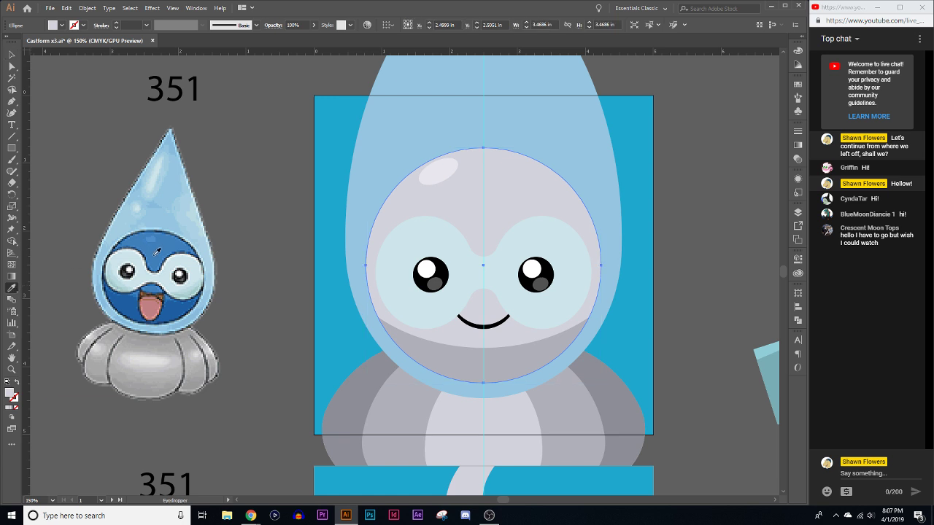
{"action": "left_click", "coordinate": [162, 245]}
{"action": "left_click", "coordinate": [12, 54]}
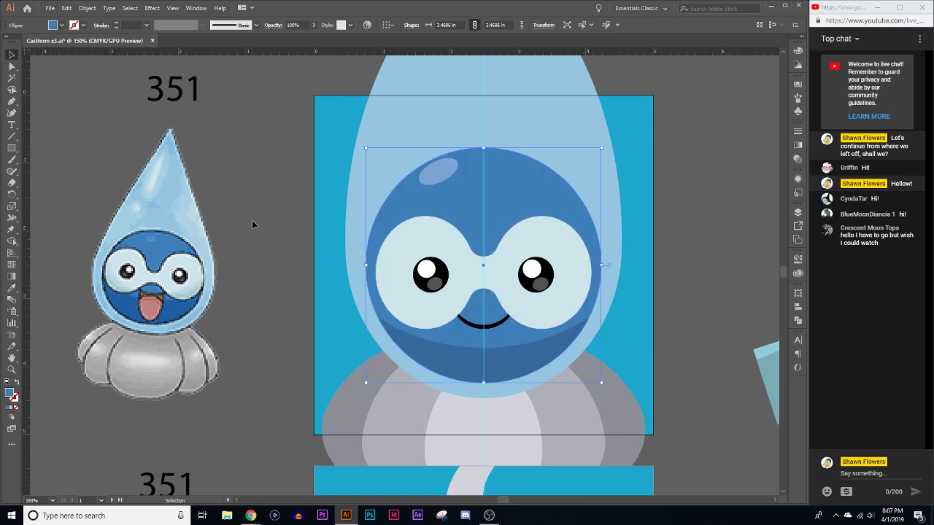
{"action": "left_click", "coordinate": [253, 219]}
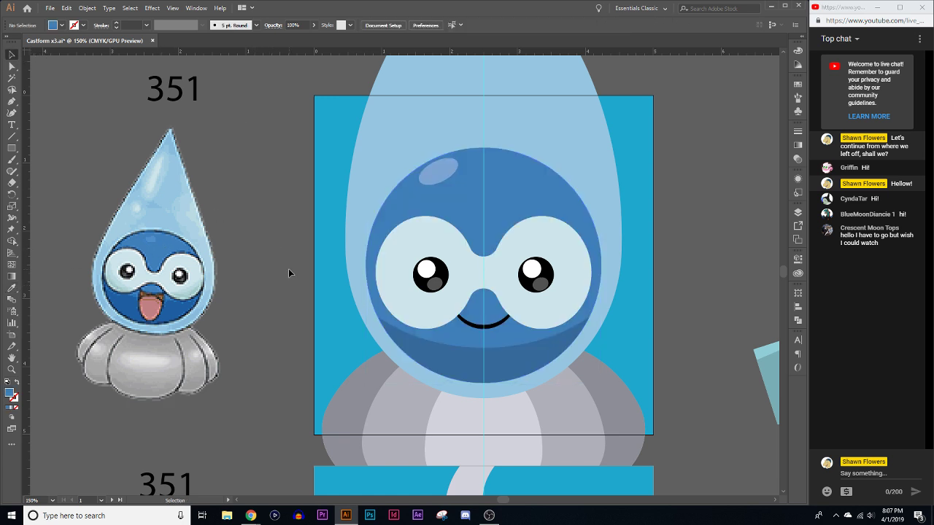
Widen the light central lobe of the upper Castform's body slightly, symmetrically about the vertical guide
{"action": "scroll", "coordinate": [292, 276], "scroll_direction": "right", "scroll_amount": 3}
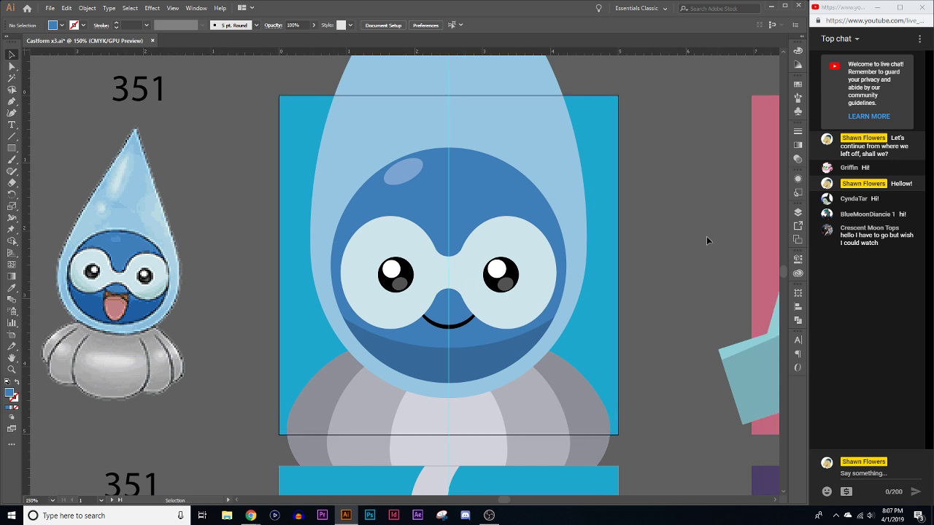
{"action": "scroll", "coordinate": [645, 240], "scroll_direction": "right", "scroll_amount": 3}
{"action": "scroll", "coordinate": [603, 254], "scroll_direction": "down", "scroll_amount": 1}
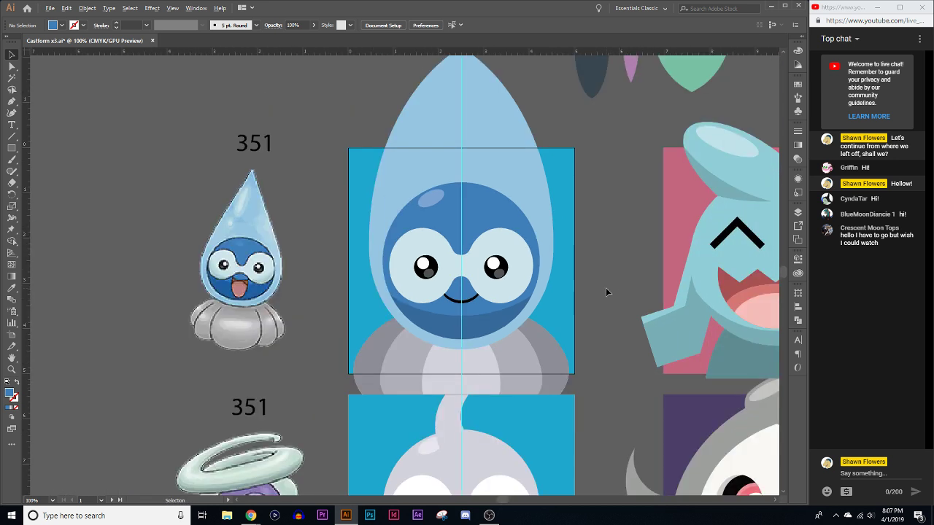
{"action": "scroll", "coordinate": [602, 292], "scroll_direction": "up", "scroll_amount": 1}
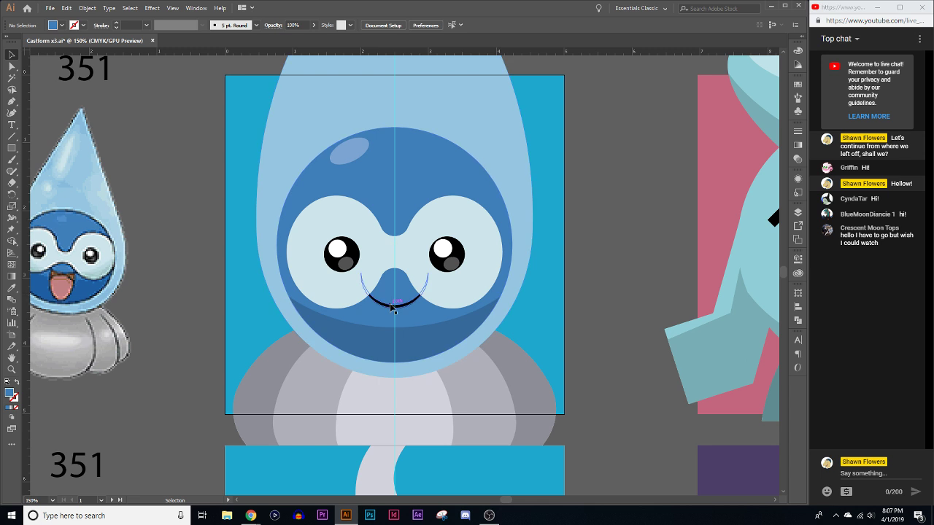
{"action": "scroll", "coordinate": [583, 262], "scroll_direction": "left", "scroll_amount": 4}
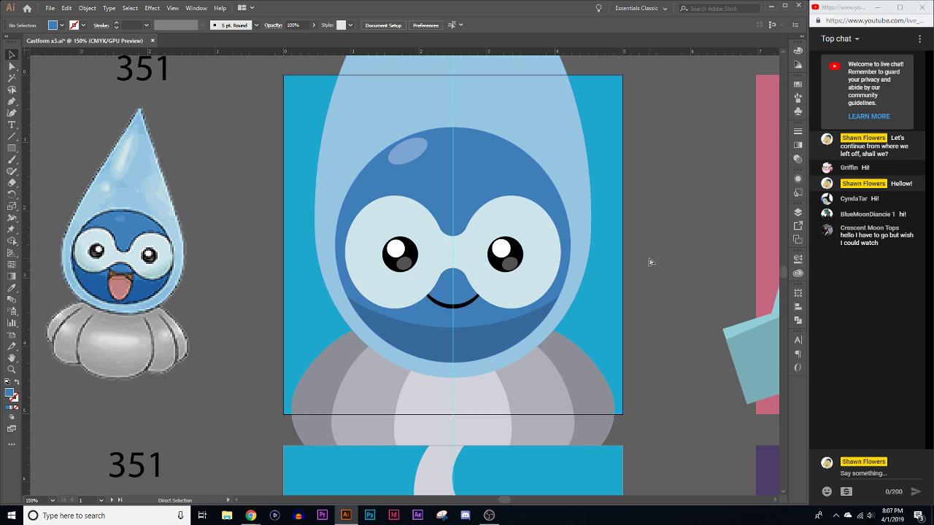
{"action": "scroll", "coordinate": [474, 460], "scroll_direction": "up", "scroll_amount": 1}
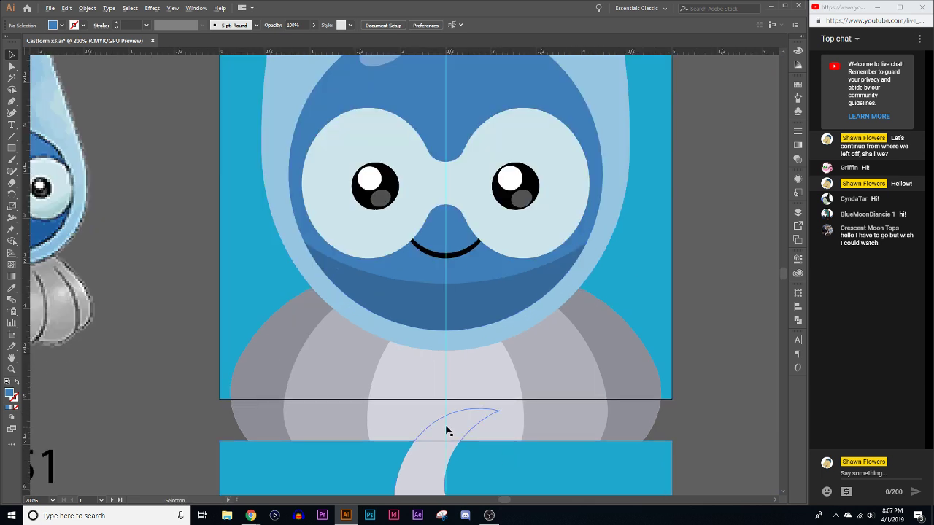
{"action": "left_click", "coordinate": [513, 399]}
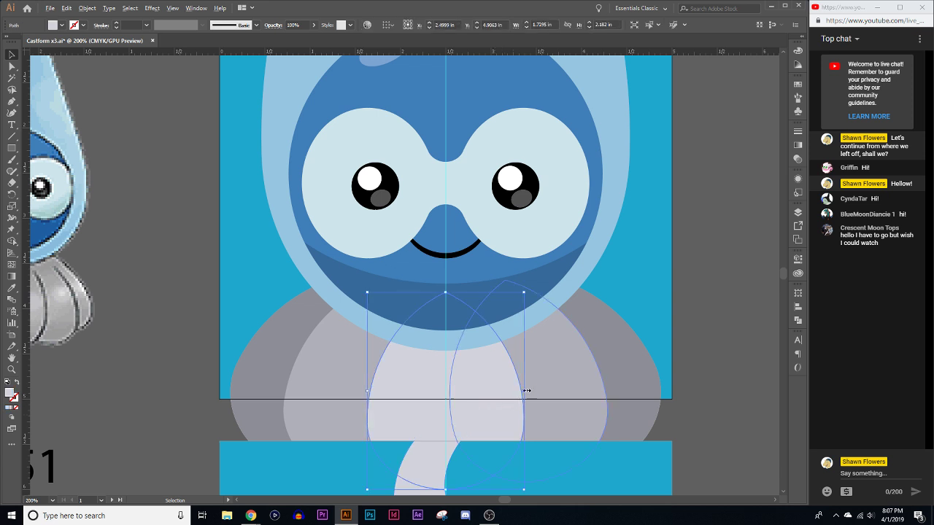
{"action": "mouse_move", "coordinate": [526, 391]}
{"action": "left_mouse_down"}
{"action": "mouse_move", "coordinate": [552, 392]}
{"action": "mouse_move", "coordinate": [540, 391]}
{"action": "left_mouse_up"}
{"action": "left_click", "coordinate": [702, 290]}
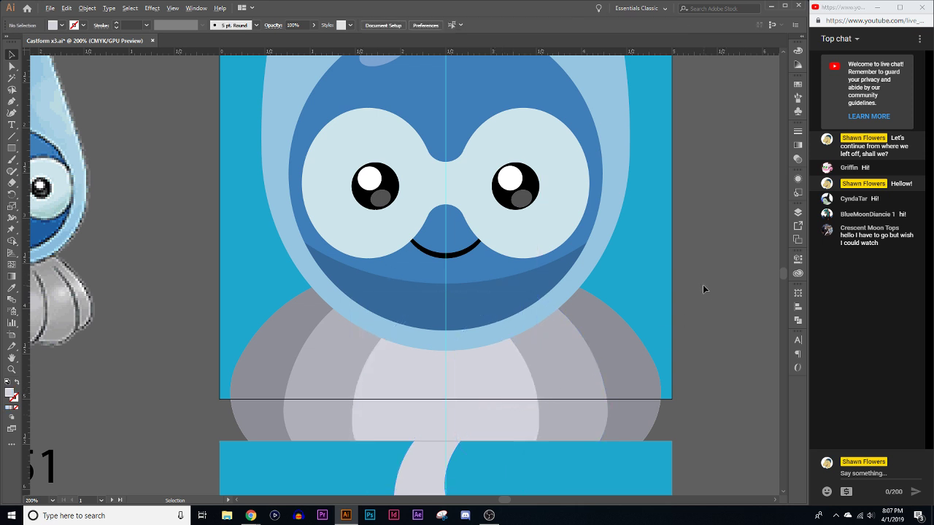
Place a copy of the light blue teardrop about 0.24 in straight below the original
{"action": "scroll", "coordinate": [703, 289], "scroll_direction": "down", "scroll_amount": 1}
{"action": "scroll", "coordinate": [434, 338], "scroll_direction": "up", "scroll_amount": 1}
{"action": "left_click", "coordinate": [431, 330]}
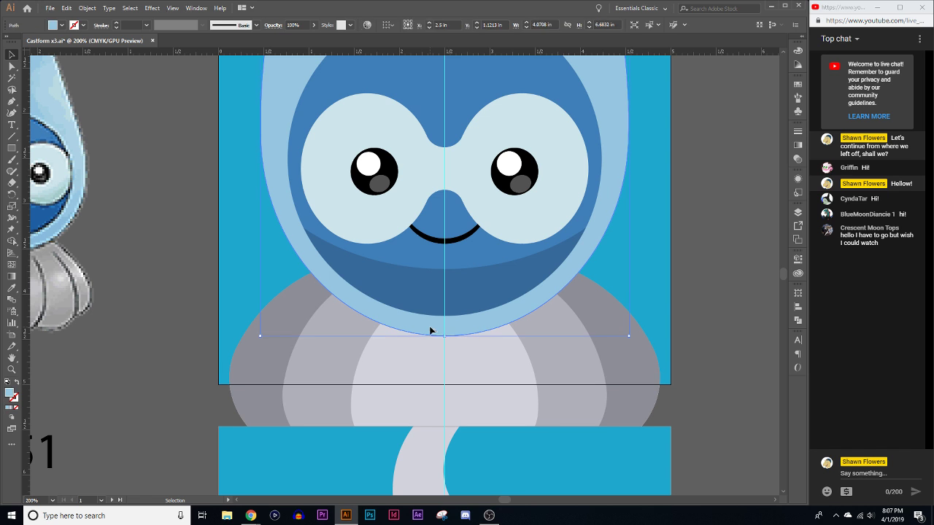
{"action": "left_click_drag", "start_coordinate": [430, 330], "coordinate": [450, 350]}
{"action": "scroll", "coordinate": [490, 333], "scroll_direction": "down", "scroll_amount": 1}
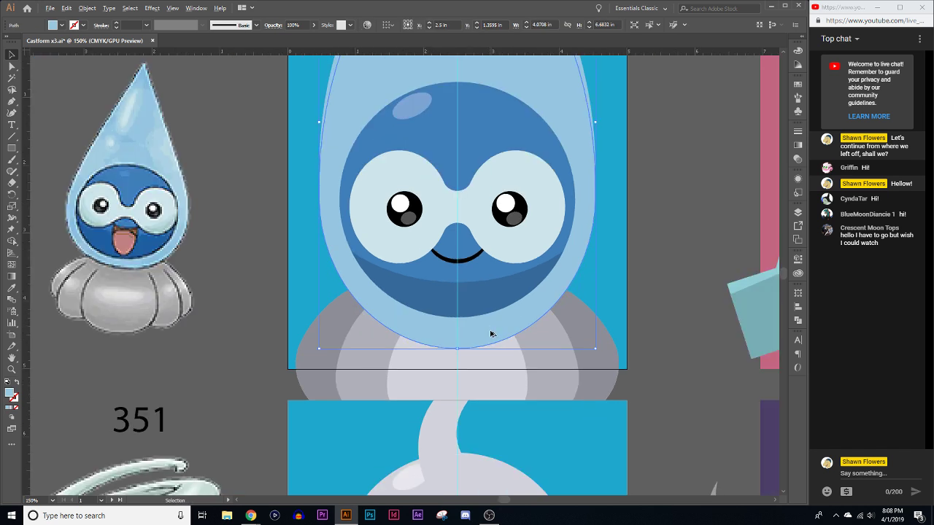
Shorten the teardrop copy to about 6.06 in high by lowering its tip, and nudge it slightly upward
{"action": "scroll", "coordinate": [490, 333], "scroll_direction": "up", "scroll_amount": 5}
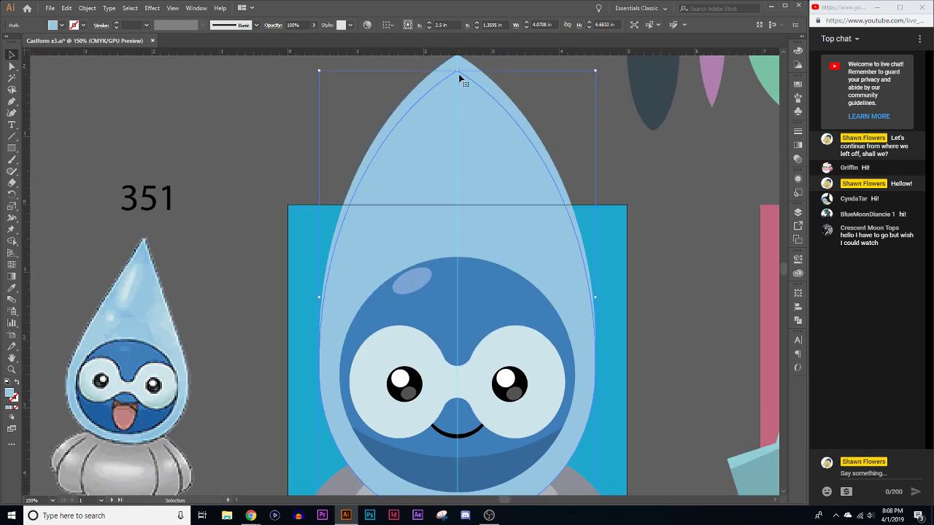
{"action": "left_click_drag", "start_coordinate": [460, 78], "coordinate": [469, 151]}
{"action": "scroll", "coordinate": [502, 278], "scroll_direction": "down", "scroll_amount": 1}
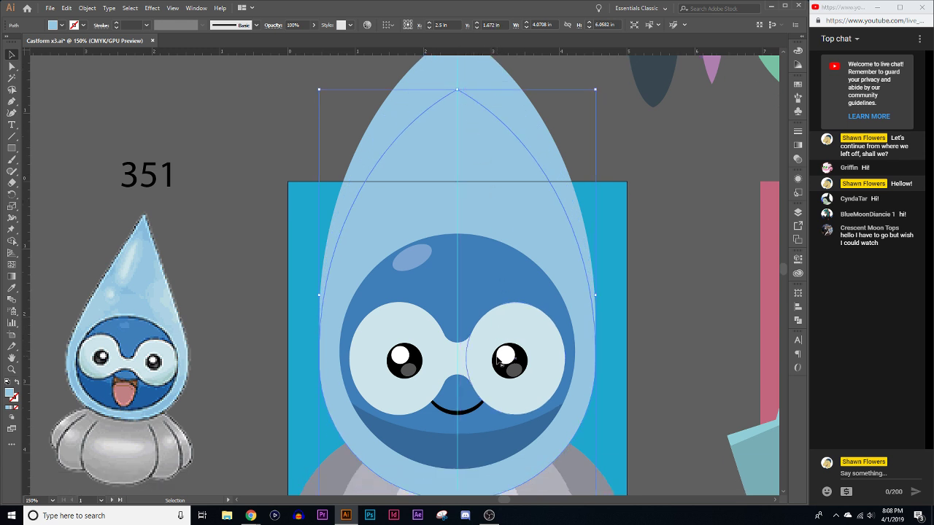
{"action": "scroll", "coordinate": [499, 359], "scroll_direction": "down", "scroll_amount": 4}
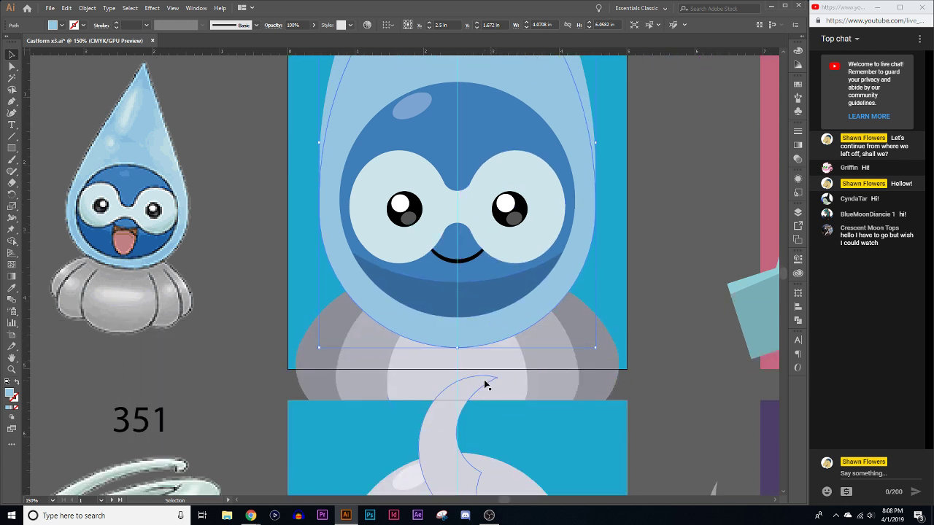
{"action": "key", "text": "Up"}
{"action": "key", "text": "Up"}
{"action": "key", "text": "Down"}
Duplicate all the upper Castform's body lobes in place and unite the duplicates into a single body silhouette
{"action": "left_click", "coordinate": [360, 390]}
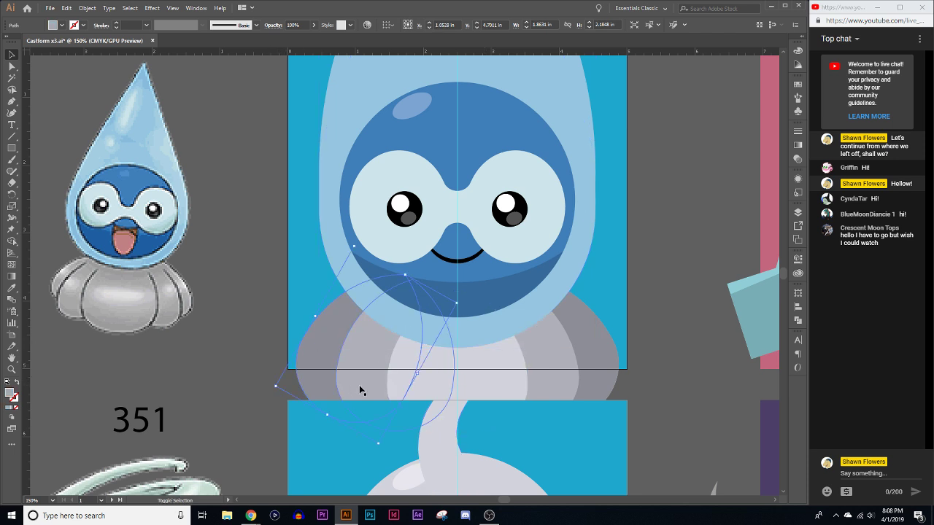
{"action": "left_click", "coordinate": [359, 390], "text": "shift"}
{"action": "left_click", "coordinate": [501, 380], "text": "shift"}
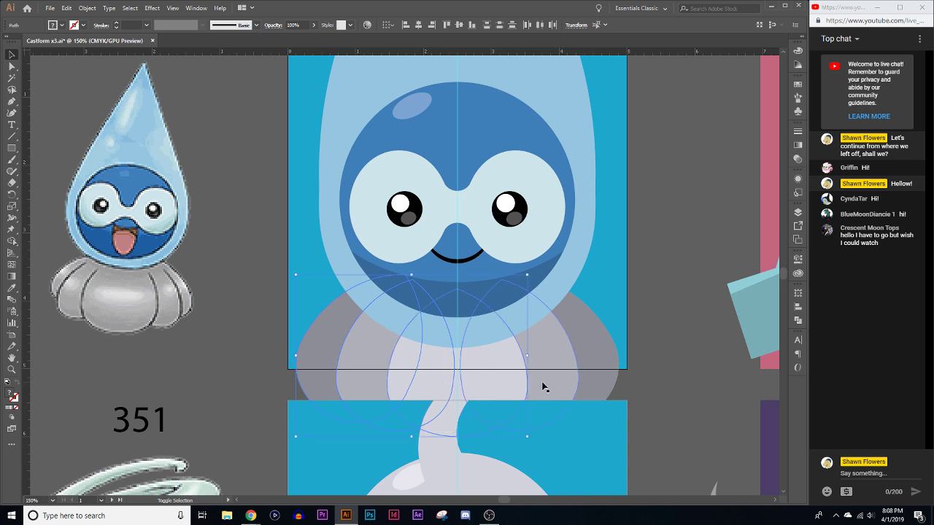
{"action": "left_click", "coordinate": [573, 388], "text": "shift"}
{"action": "mouse_move", "coordinate": [322, 385]}
{"action": "left_mouse_down"}
{"action": "mouse_move", "coordinate": [335, 386]}
{"action": "mouse_move", "coordinate": [311, 388]}
{"action": "left_mouse_up"}
{"action": "scroll", "coordinate": [286, 391], "scroll_direction": "up", "scroll_amount": 5}
{"action": "scroll", "coordinate": [375, 379], "scroll_direction": "down", "scroll_amount": 4}
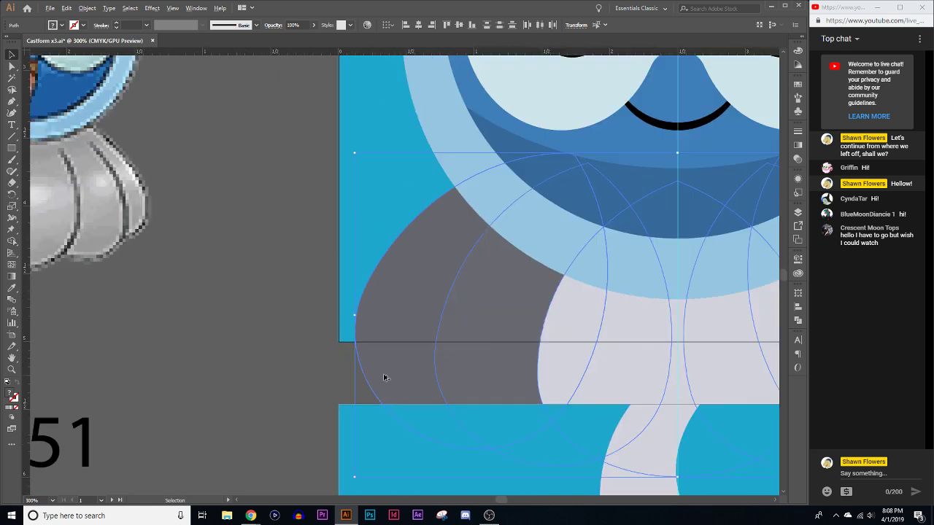
{"action": "left_click", "coordinate": [797, 319]}
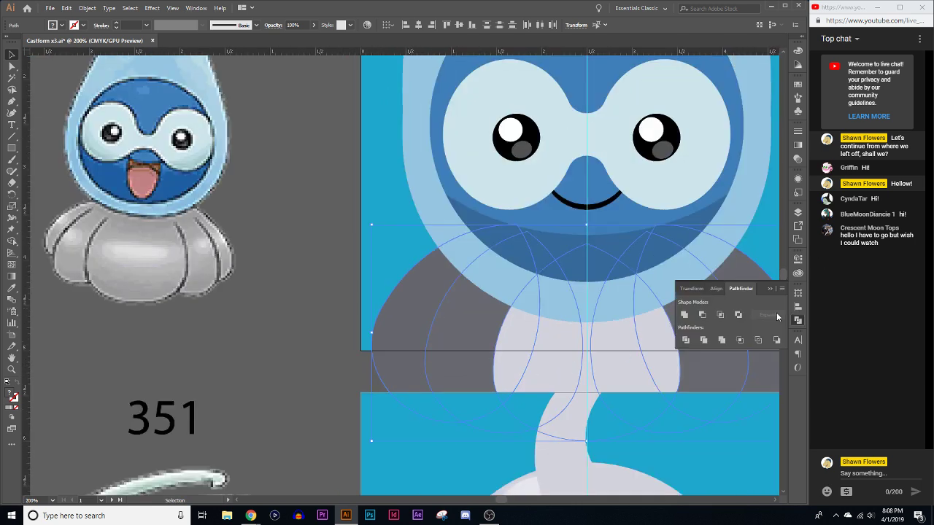
{"action": "left_click", "coordinate": [685, 315]}
{"action": "scroll", "coordinate": [511, 373], "scroll_direction": "right", "scroll_amount": 3}
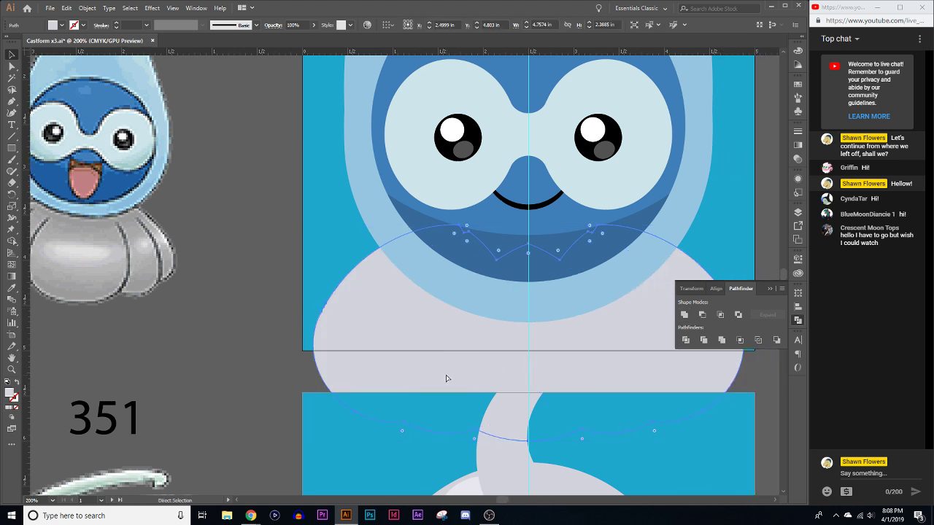
Reduce the silhouette and teardrop copy to their overlap, and give it the translucent shadow style sampled from the lower face
{"action": "left_click", "coordinate": [488, 311], "text": "shift"}
{"action": "left_click", "coordinate": [703, 314]}
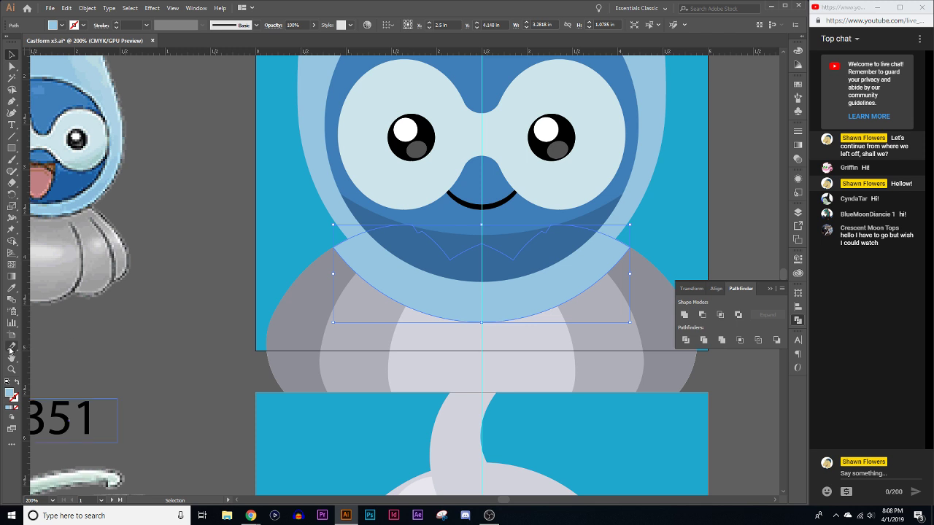
{"action": "left_click", "coordinate": [12, 287]}
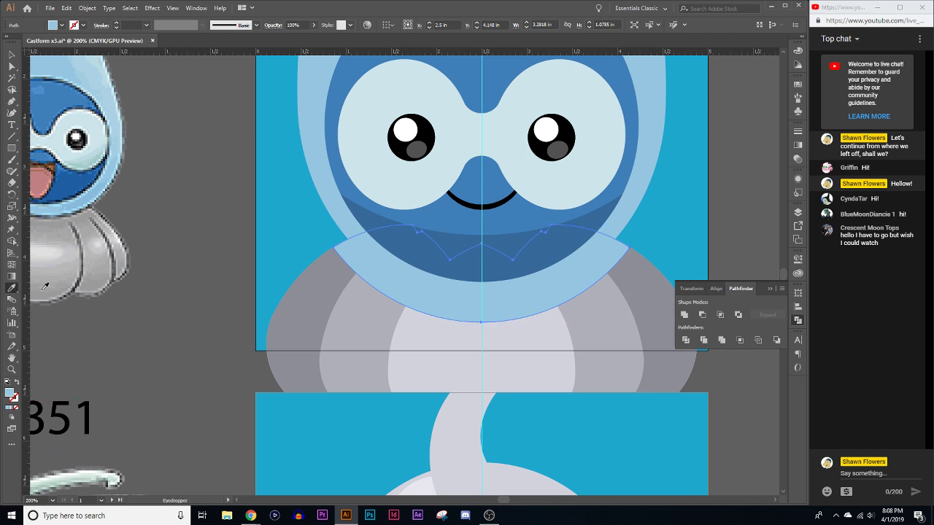
{"action": "left_click", "coordinate": [379, 217]}
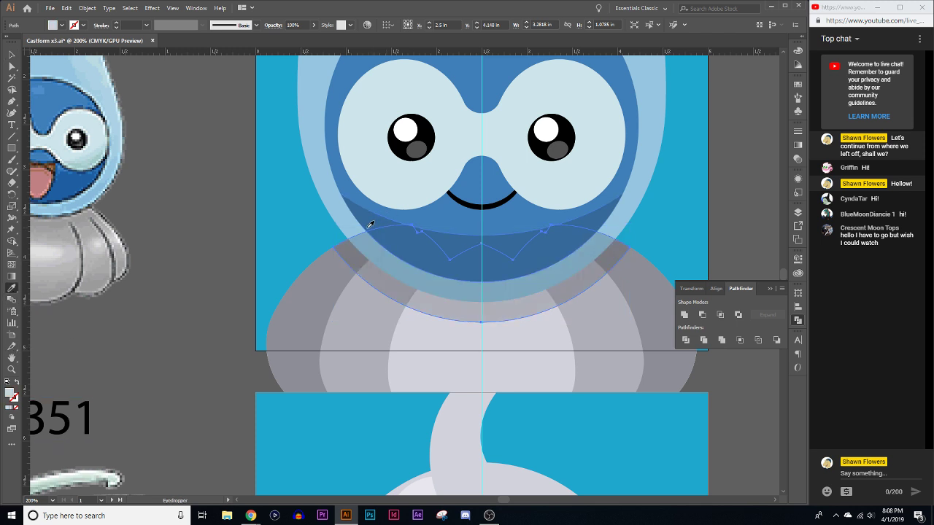
{"action": "left_click", "coordinate": [197, 185]}
Place a copy of the central lobe straight above it, widen it symmetrically to about 2.41 in, and nudge it slightly higher
{"action": "scroll", "coordinate": [240, 243], "scroll_direction": "down", "scroll_amount": 1}
{"action": "scroll", "coordinate": [229, 288], "scroll_direction": "down", "scroll_amount": 2}
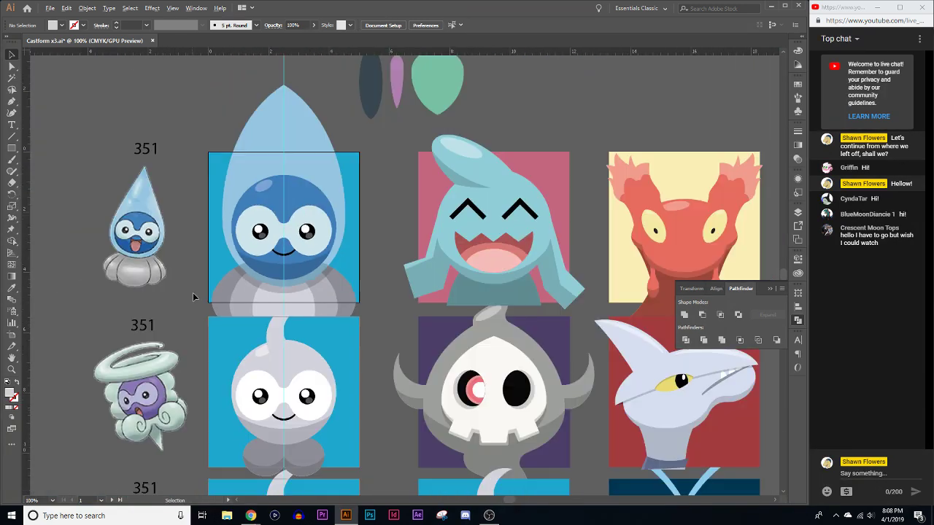
{"action": "scroll", "coordinate": [381, 365], "scroll_direction": "up", "scroll_amount": 2}
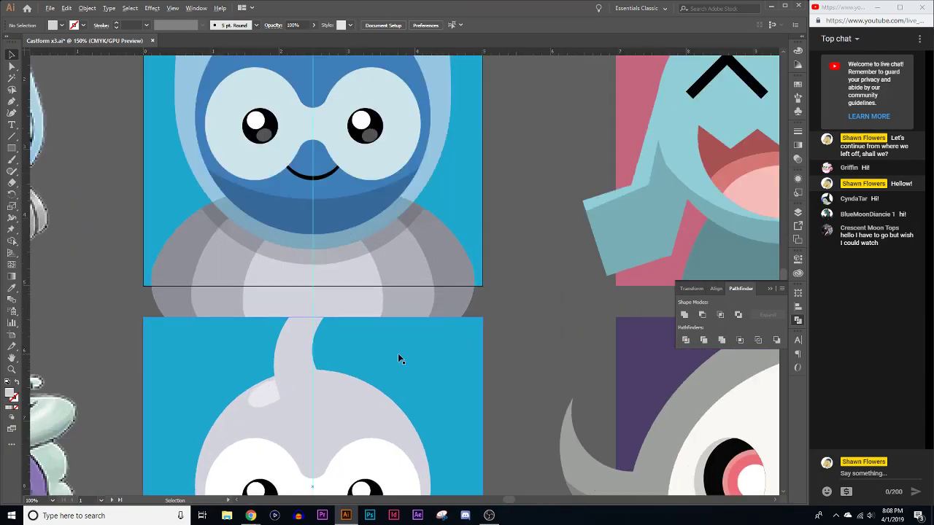
{"action": "scroll", "coordinate": [562, 308], "scroll_direction": "left", "scroll_amount": 4}
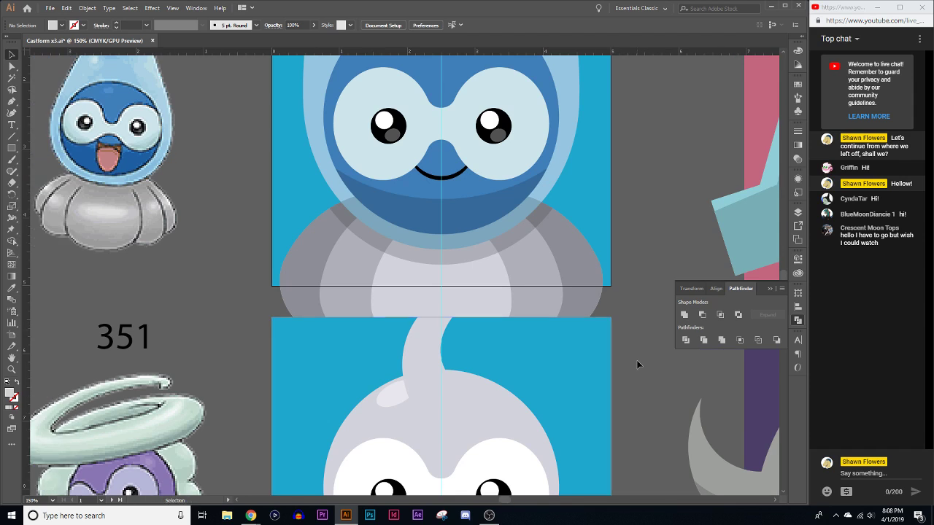
{"action": "scroll", "coordinate": [620, 340], "scroll_direction": "up", "scroll_amount": 1}
{"action": "scroll", "coordinate": [618, 338], "scroll_direction": "up", "scroll_amount": 1}
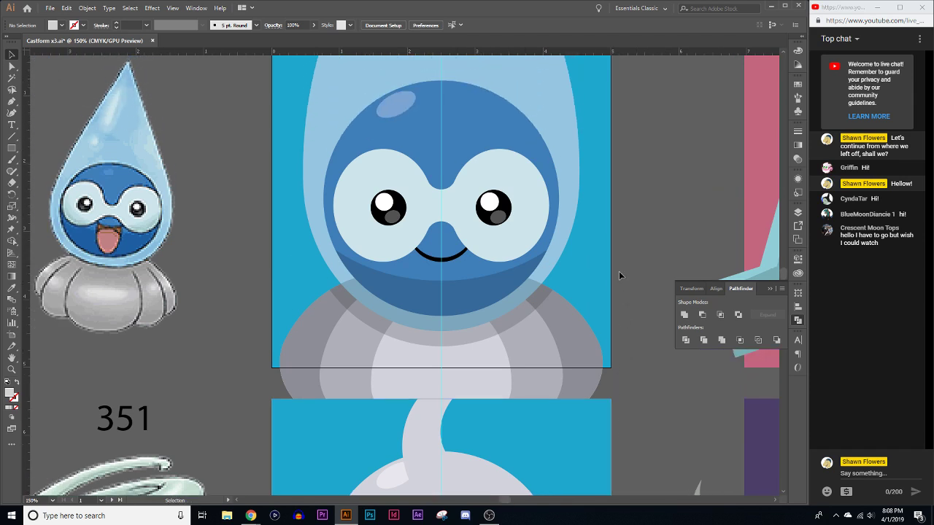
{"action": "scroll", "coordinate": [618, 276], "scroll_direction": "down", "scroll_amount": 1}
{"action": "scroll", "coordinate": [534, 321], "scroll_direction": "up", "scroll_amount": 1}
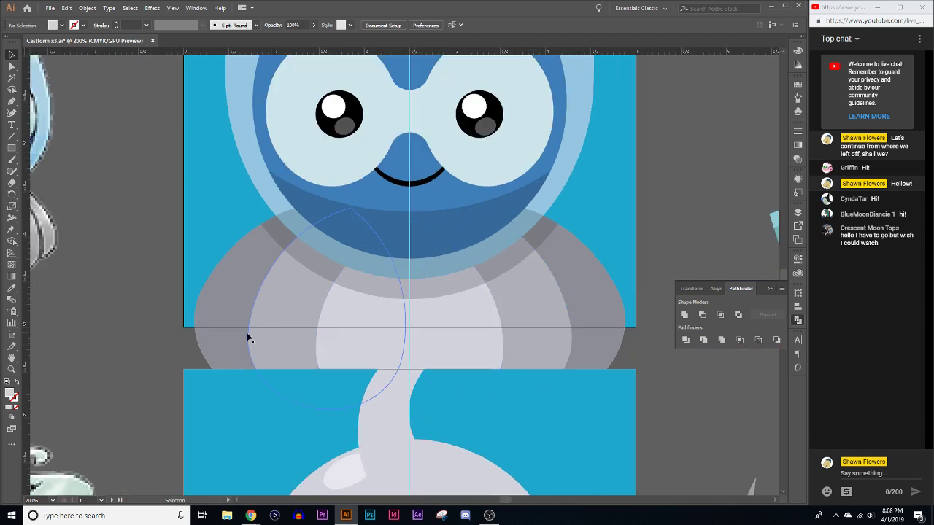
{"action": "left_click", "coordinate": [224, 334]}
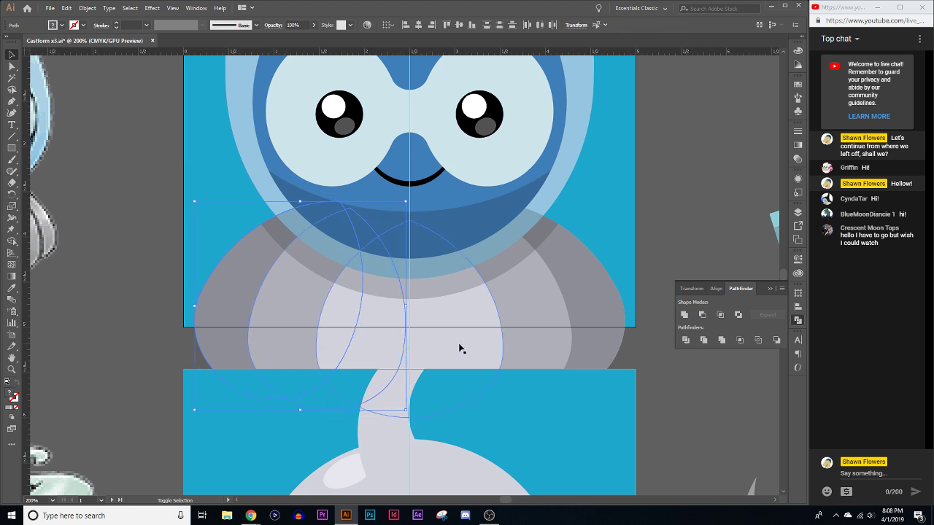
{"action": "left_click_drag", "start_coordinate": [344, 344], "coordinate": [355, 291]}
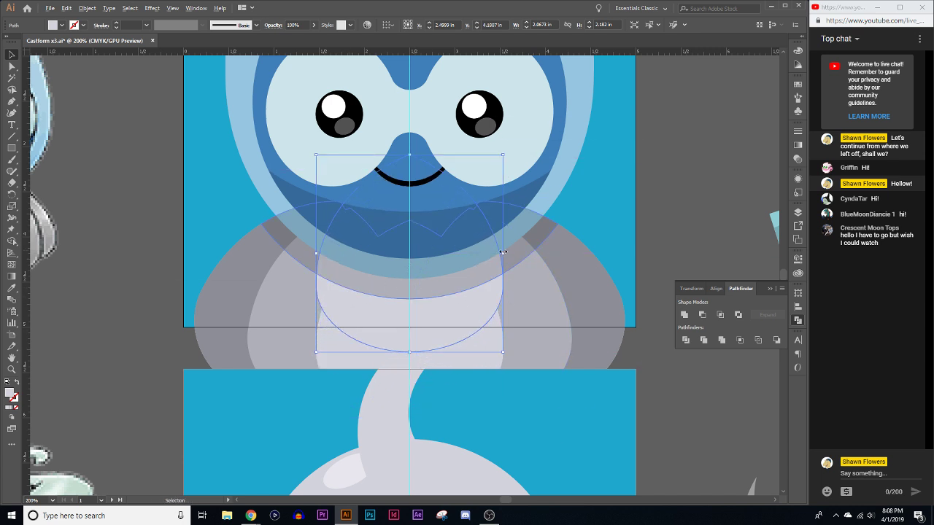
{"action": "left_click_drag", "start_coordinate": [502, 255], "coordinate": [519, 257]}
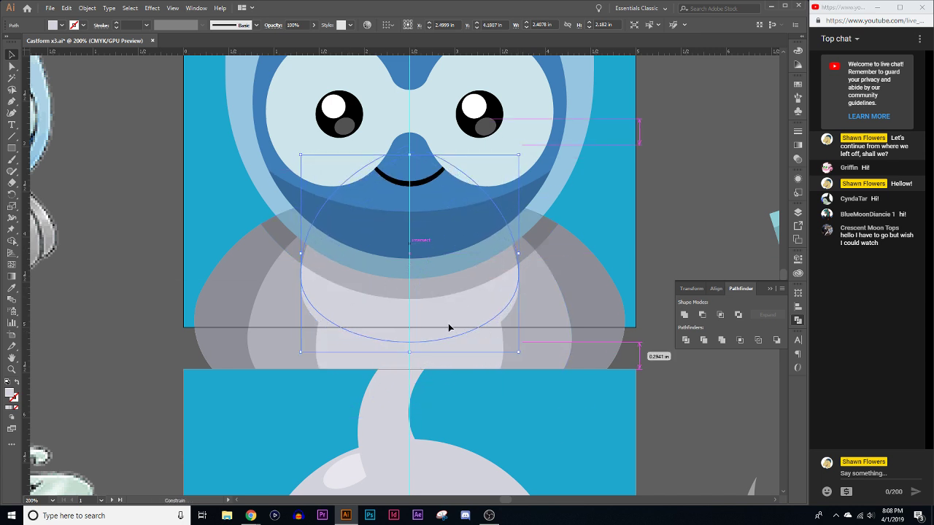
{"action": "left_click_drag", "start_coordinate": [449, 325], "coordinate": [449, 325]}
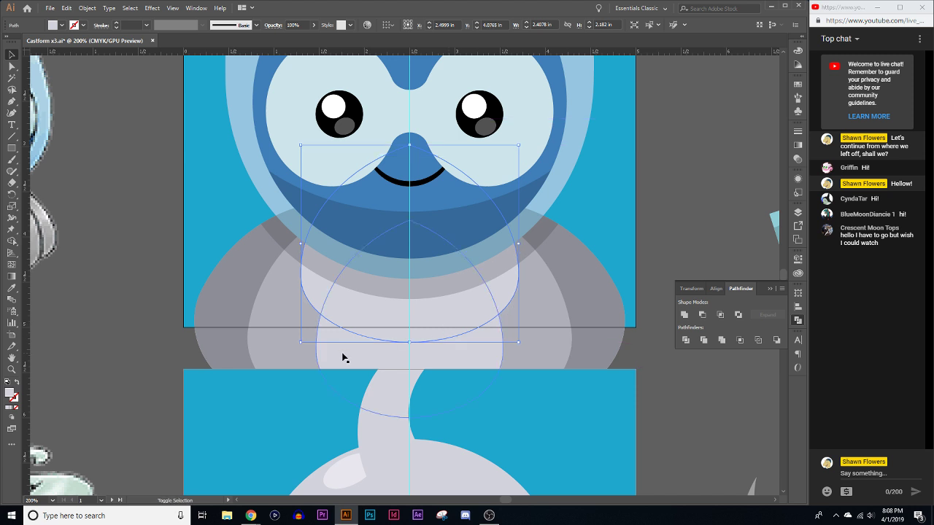
Subtract the raised copy from the central lobe's duplicate and apply the translucent shadow style to the remaining lower crescent
{"action": "left_click", "coordinate": [431, 356], "text": "shift"}
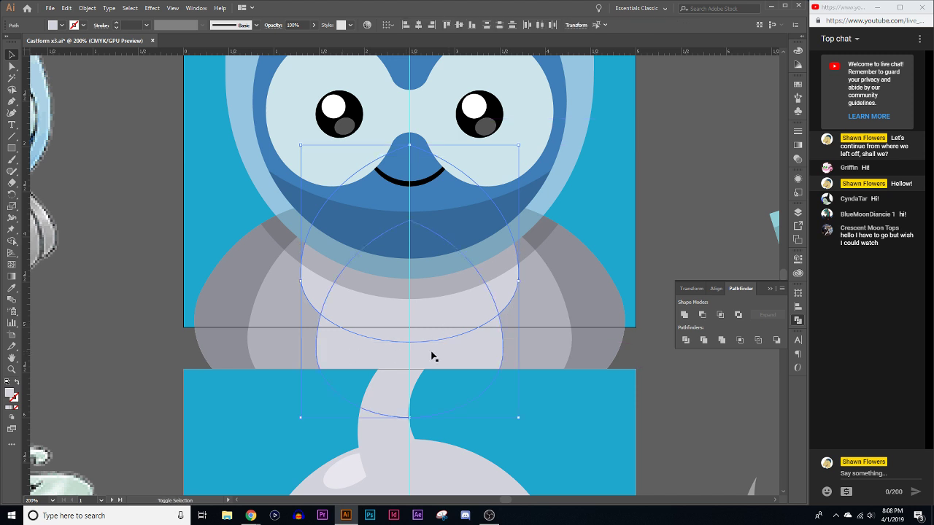
{"action": "left_click", "coordinate": [704, 315]}
{"action": "left_click", "coordinate": [16, 291]}
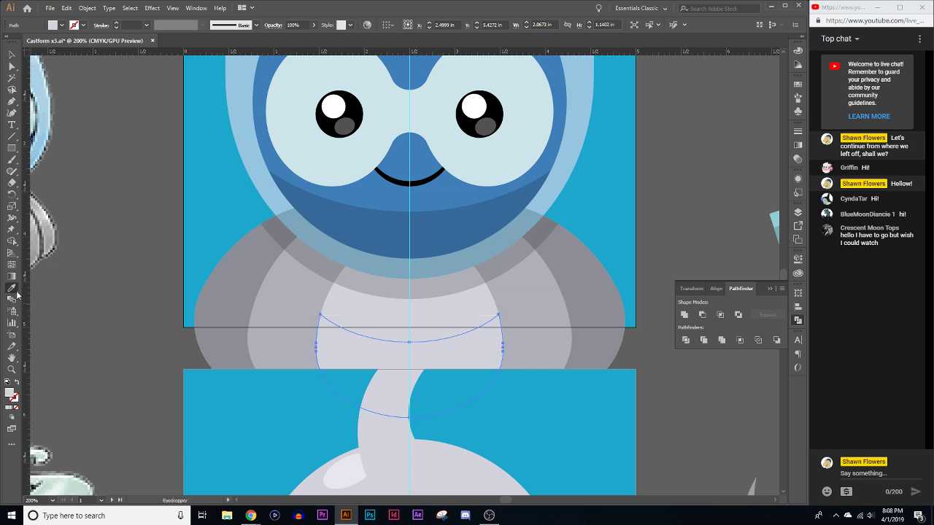
{"action": "left_click", "coordinate": [326, 265]}
{"action": "key", "text": "v"}
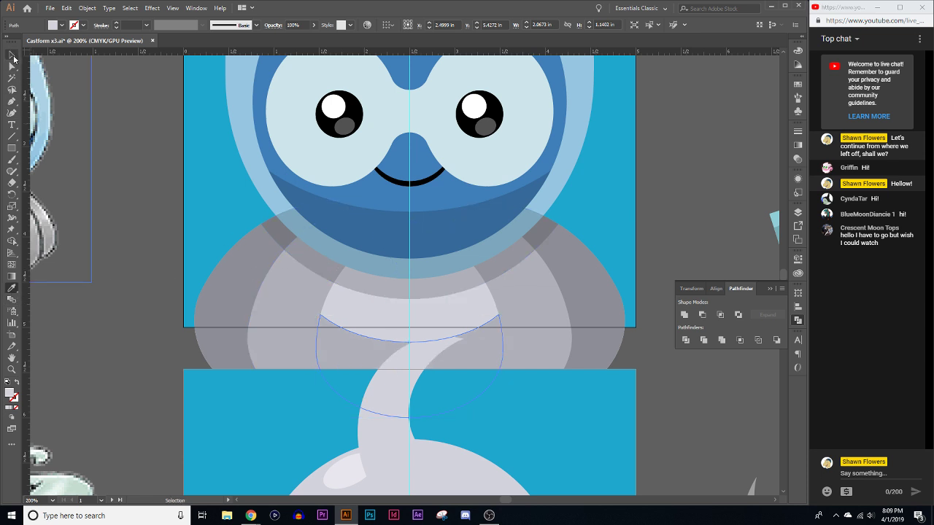
{"action": "left_click", "coordinate": [154, 221]}
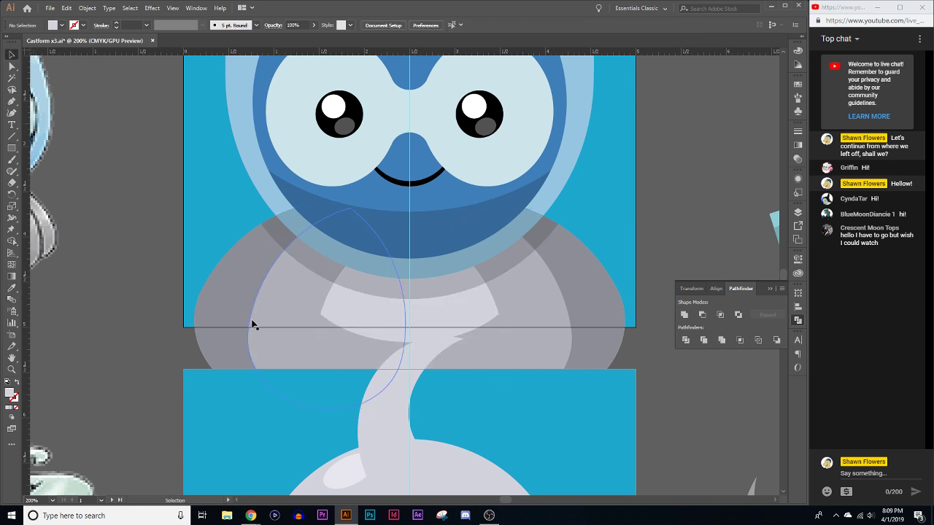
Cut a lower shadow crescent for the inner left lobe by subtracting a raised, slightly widened copy of the lobe
{"action": "left_click_drag", "start_coordinate": [265, 319], "coordinate": [309, 273]}
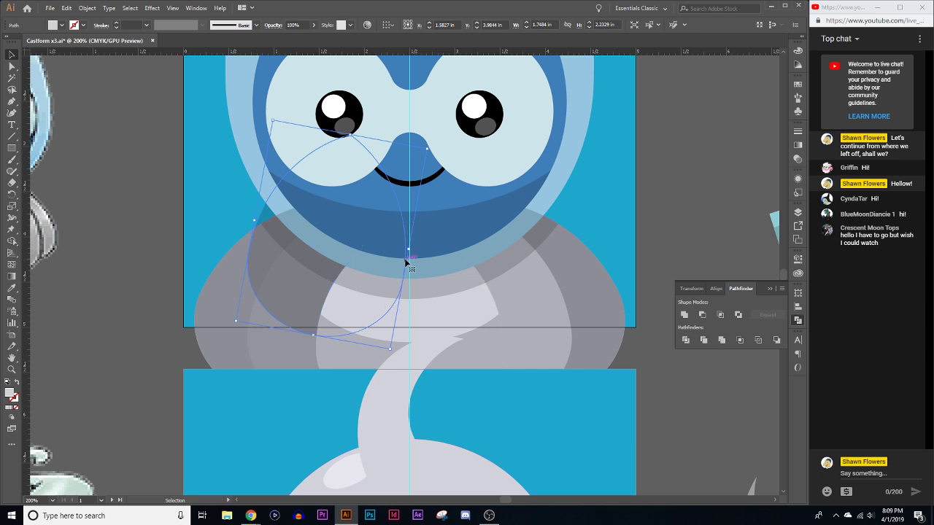
{"action": "mouse_move", "coordinate": [409, 250]}
{"action": "left_mouse_down"}
{"action": "mouse_move", "coordinate": [436, 251]}
{"action": "mouse_move", "coordinate": [421, 253]}
{"action": "left_mouse_up"}
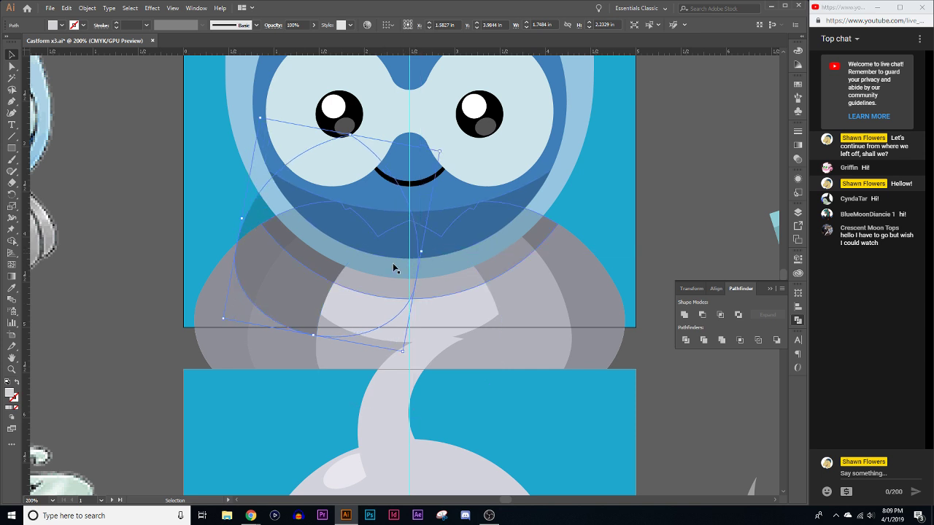
{"action": "left_click_drag", "start_coordinate": [296, 300], "coordinate": [285, 293]}
{"action": "left_click", "coordinate": [280, 349], "text": "shift"}
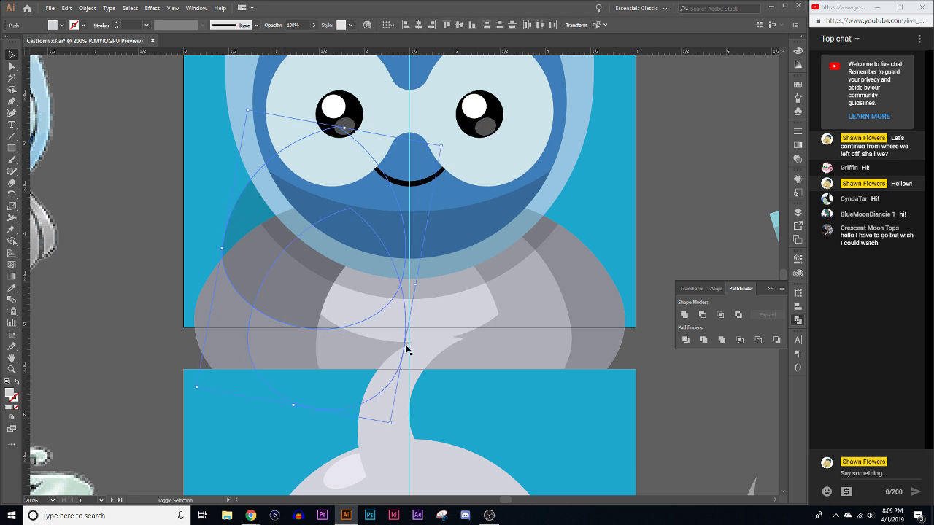
{"action": "left_click", "coordinate": [702, 315]}
{"action": "left_click", "coordinate": [139, 338]}
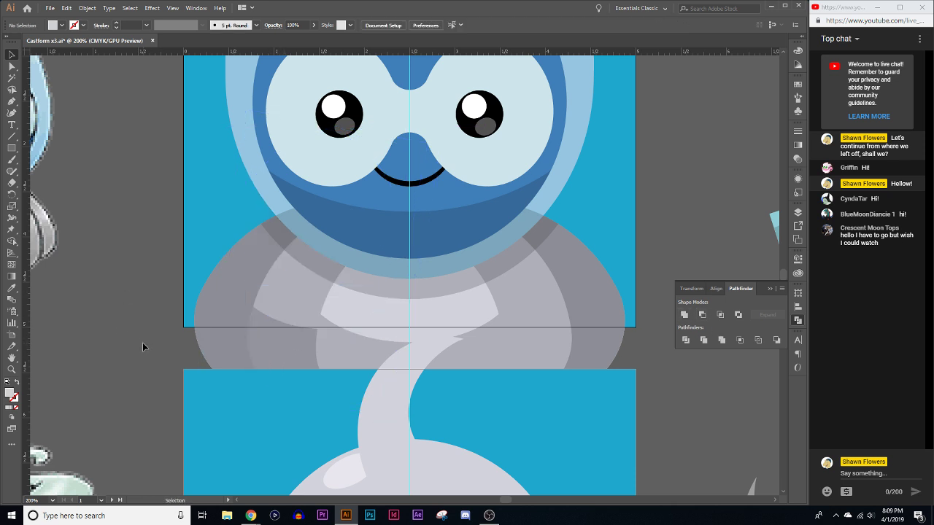
Cut a lower shadow crescent for the outer left lobe by subtracting a copy offset up and outward
{"action": "left_click", "coordinate": [221, 291]}
{"action": "mouse_move", "coordinate": [222, 294]}
{"action": "left_mouse_down"}
{"action": "mouse_move", "coordinate": [240, 294]}
{"action": "mouse_move", "coordinate": [219, 294]}
{"action": "left_mouse_up"}
{"action": "left_click_drag", "start_coordinate": [217, 326], "coordinate": [192, 264]}
{"action": "left_click", "coordinate": [269, 357], "text": "shift"}
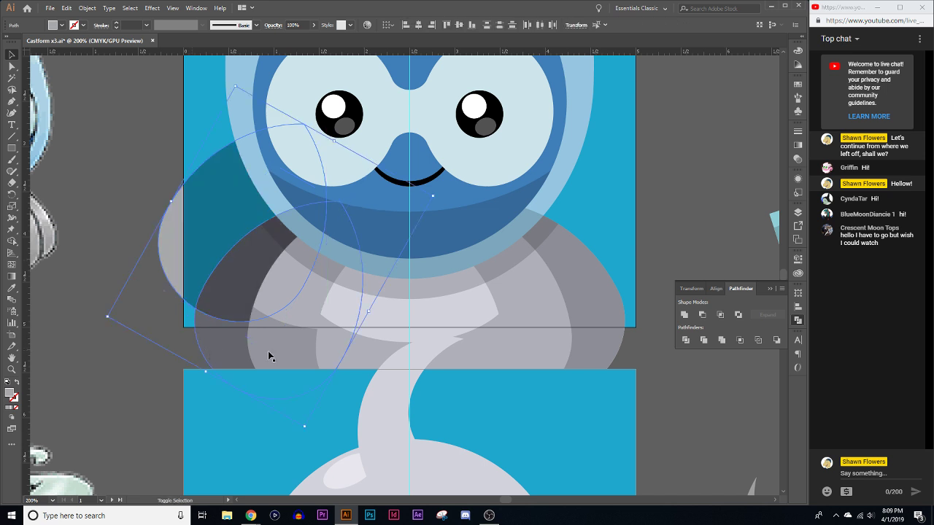
{"action": "left_click", "coordinate": [702, 315]}
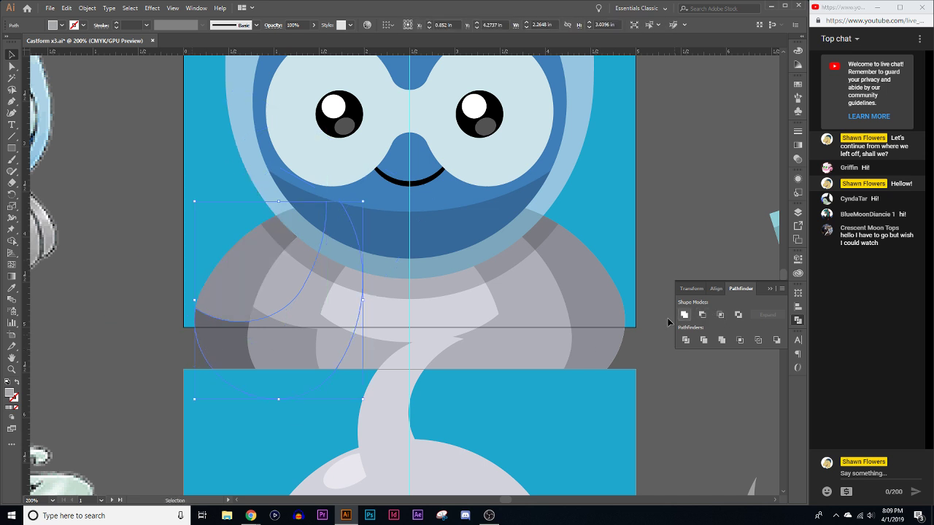
{"action": "left_click", "coordinate": [134, 332]}
Copy the two left lobe shadow crescents to the body's right side and reflect the copies across the vertical axis
{"action": "scroll", "coordinate": [134, 333], "scroll_direction": "right", "scroll_amount": 2}
{"action": "left_click", "coordinate": [245, 358]}
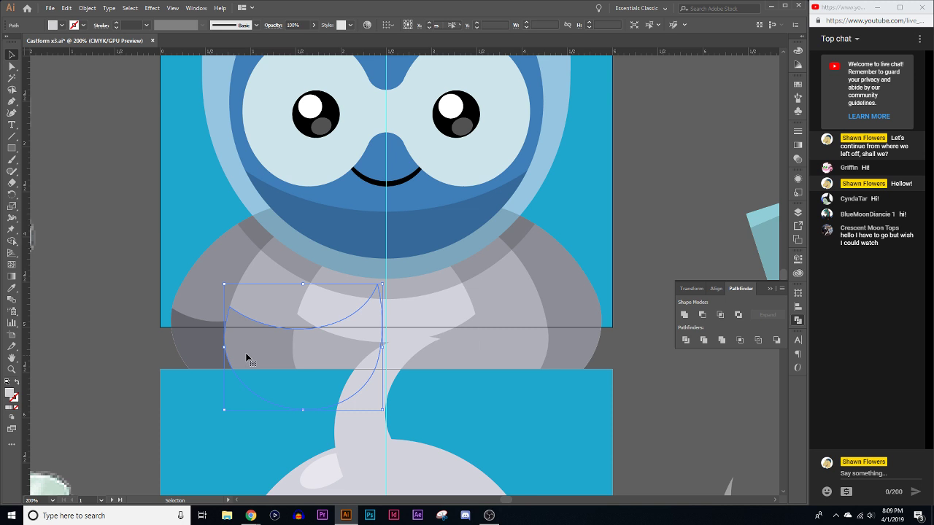
{"action": "left_click", "coordinate": [180, 348], "text": "shift"}
{"action": "left_click_drag", "start_coordinate": [197, 352], "coordinate": [514, 346]}
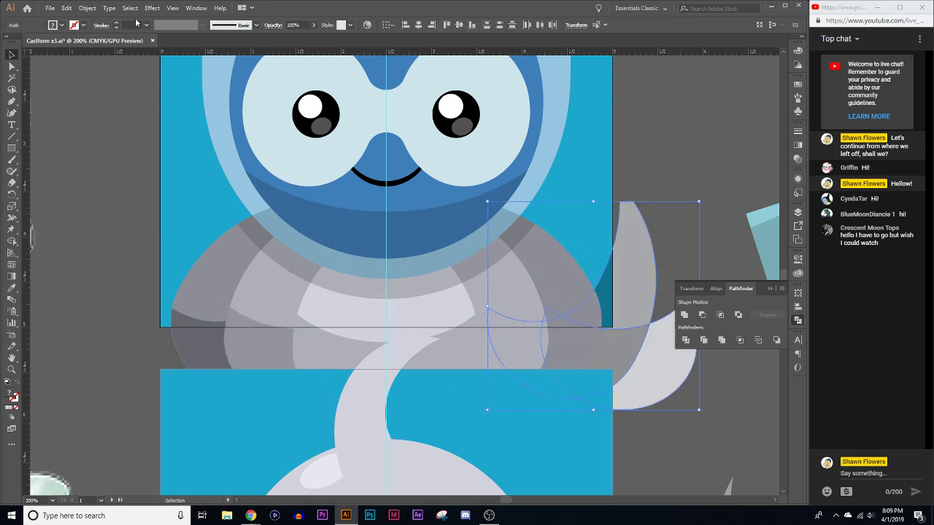
{"action": "left_click", "coordinate": [86, 8]}
{"action": "mouse_move", "coordinate": [102, 18]}
{"action": "left_click", "coordinate": [234, 55]}
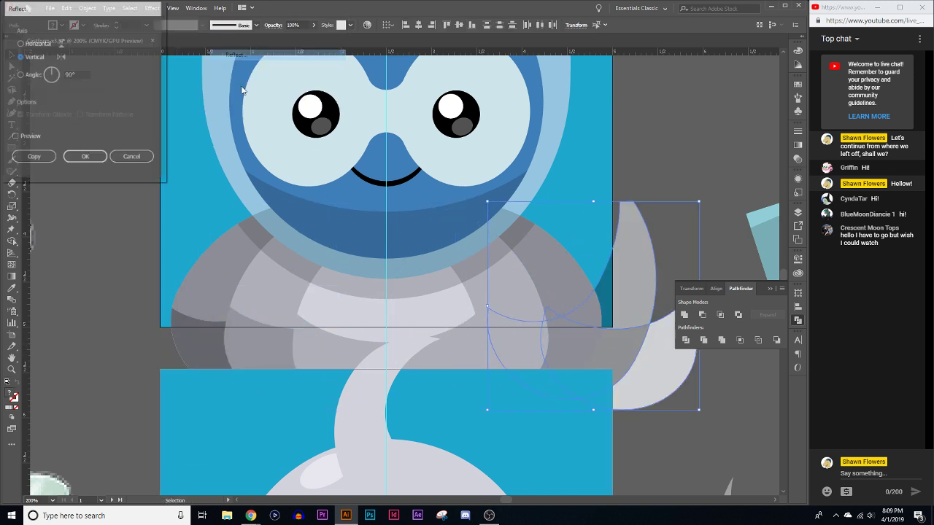
{"action": "left_click", "coordinate": [94, 162]}
Align the mirrored shadow crescents with the outer edges of the two right lobes
{"action": "scroll", "coordinate": [635, 375], "scroll_direction": "up", "scroll_amount": 2}
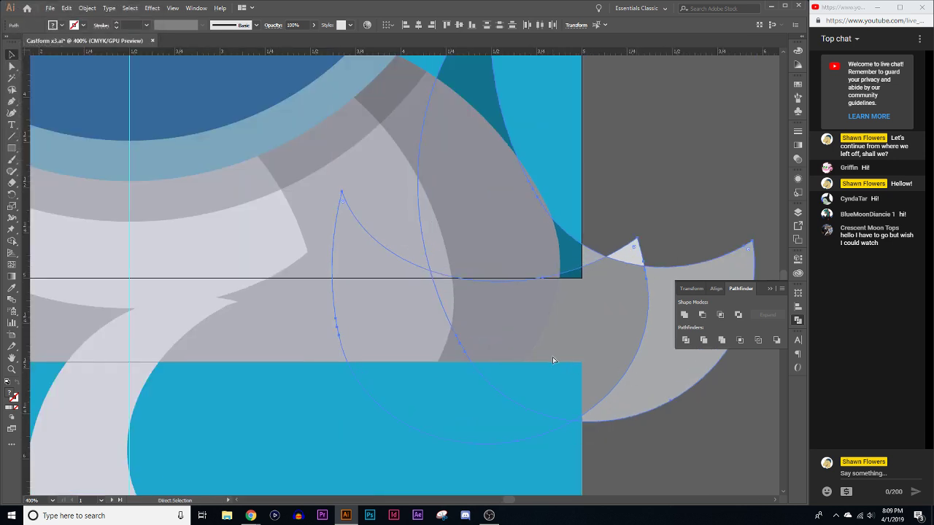
{"action": "key", "text": "a"}
{"action": "scroll", "coordinate": [552, 357], "scroll_direction": "right", "scroll_amount": 2}
{"action": "scroll", "coordinate": [552, 360], "scroll_direction": "right", "scroll_amount": 1}
{"action": "left_click_drag", "start_coordinate": [572, 328], "coordinate": [377, 321]}
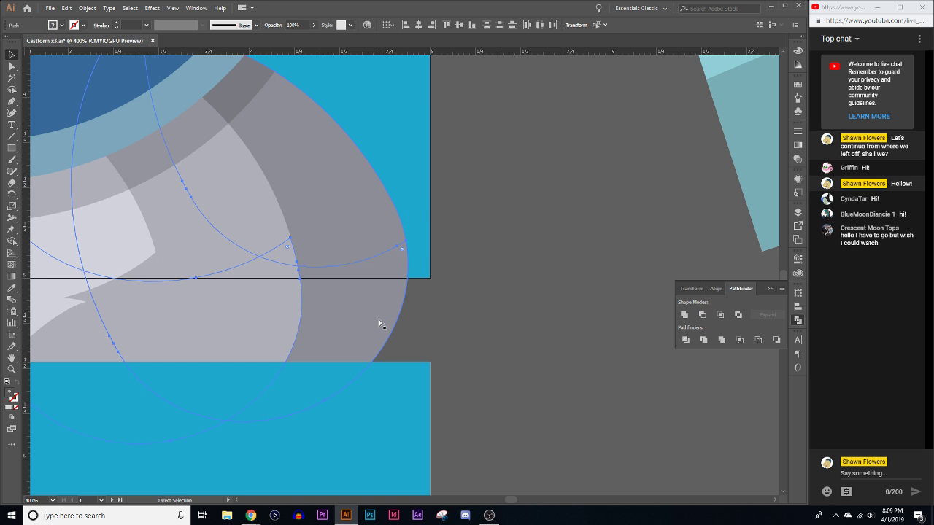
Restack the two mirrored right shadow crescents above their own lobes, keeping the outer crescent behind the inner lobe
{"action": "key", "text": "ctrl+]"}
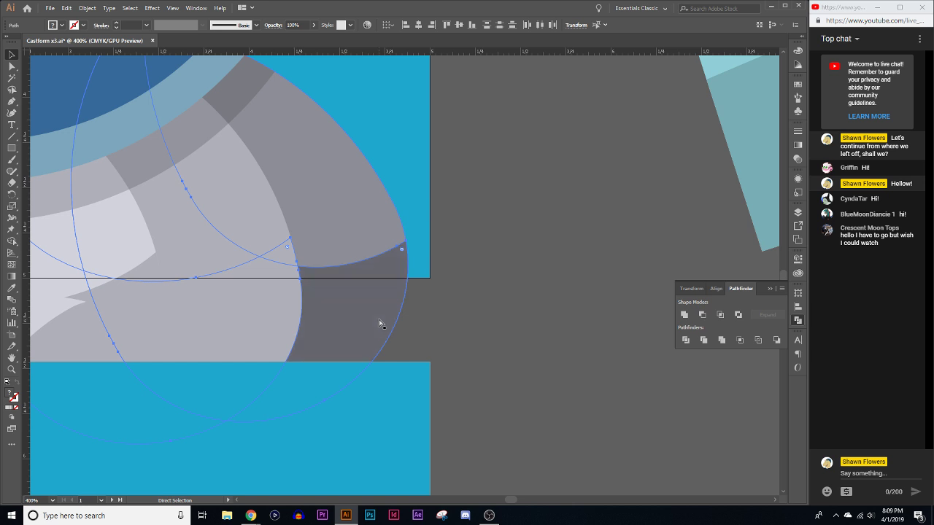
{"action": "key", "text": "v"}
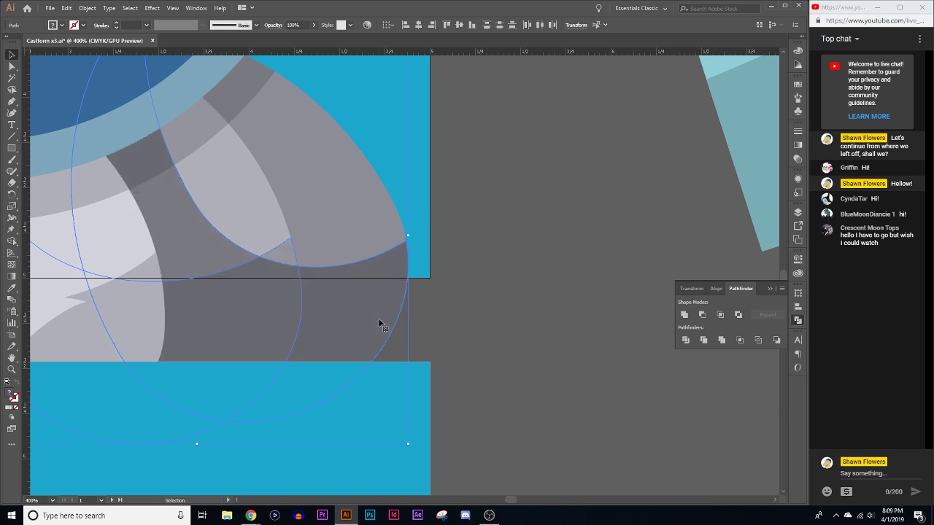
{"action": "left_click", "coordinate": [522, 317]}
{"action": "left_click", "coordinate": [364, 309]}
{"action": "key", "text": "a"}
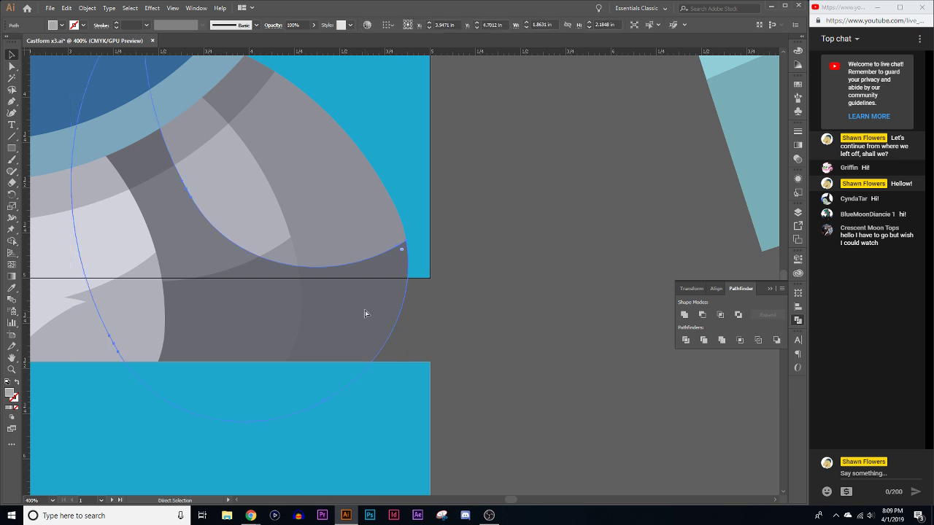
{"action": "key", "text": "v"}
{"action": "left_click", "coordinate": [543, 262]}
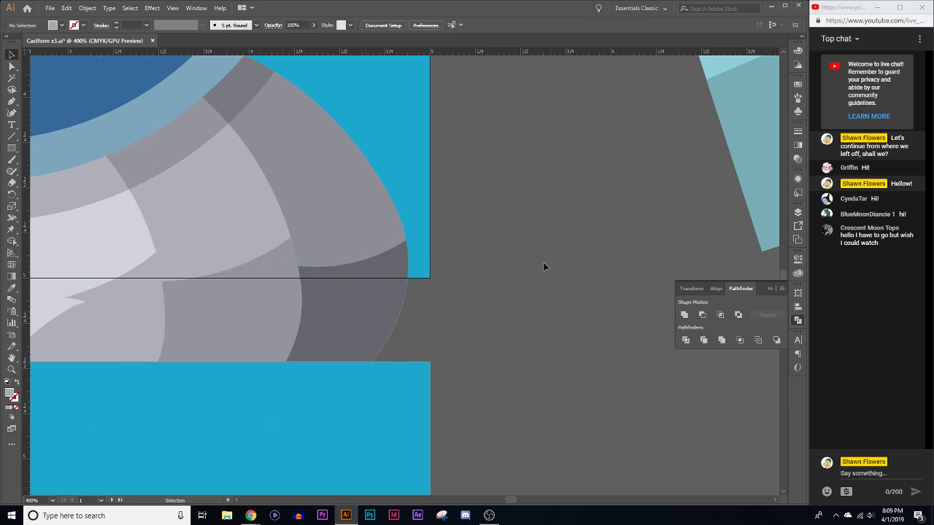
Examine the shaded cloud body and raindrop head against the rainy Castform reference for missing shadows and highlights
{"action": "scroll", "coordinate": [508, 324], "scroll_direction": "down", "scroll_amount": 3}
{"action": "scroll", "coordinate": [359, 365], "scroll_direction": "down", "scroll_amount": 1}
{"action": "scroll", "coordinate": [234, 383], "scroll_direction": "up", "scroll_amount": 1}
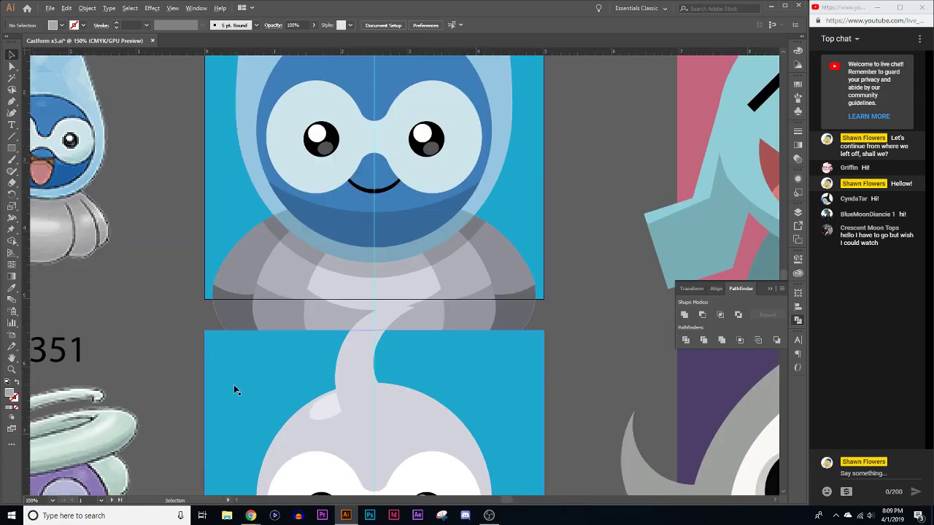
{"action": "scroll", "coordinate": [248, 394], "scroll_direction": "up", "scroll_amount": 1}
{"action": "scroll", "coordinate": [252, 401], "scroll_direction": "up", "scroll_amount": 4}
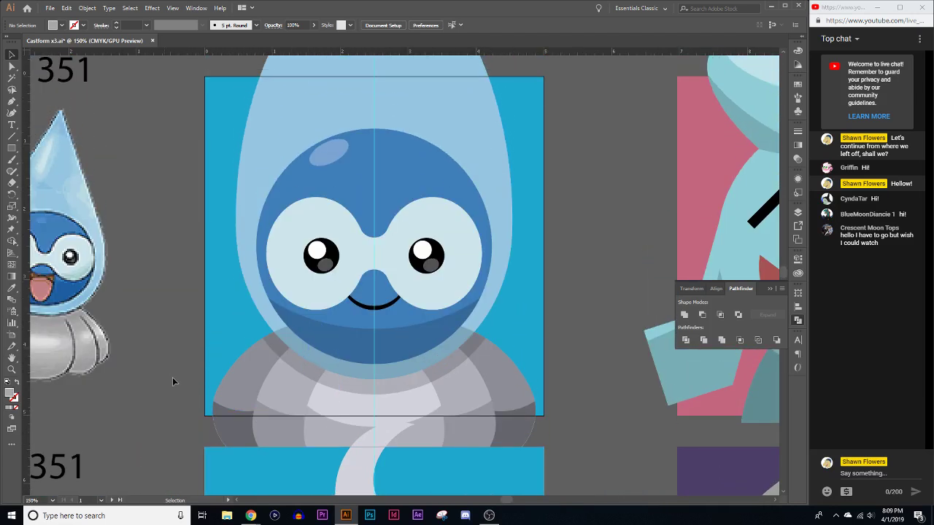
{"action": "key", "text": "a"}
{"action": "scroll", "coordinate": [204, 383], "scroll_direction": "right", "scroll_amount": 1}
{"action": "scroll", "coordinate": [534, 390], "scroll_direction": "up", "scroll_amount": 1}
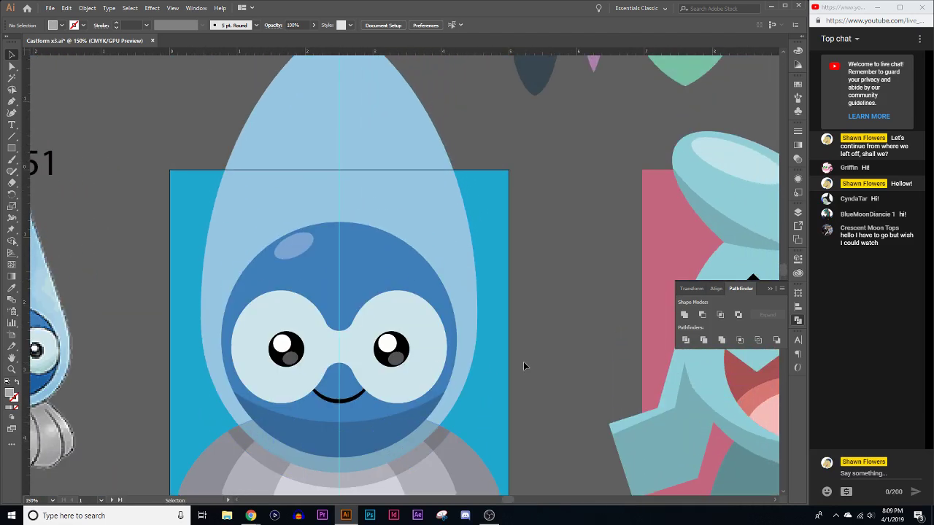
{"action": "scroll", "coordinate": [522, 354], "scroll_direction": "down", "scroll_amount": 1}
{"action": "scroll", "coordinate": [503, 359], "scroll_direction": "down", "scroll_amount": 2}
{"action": "scroll", "coordinate": [456, 358], "scroll_direction": "up", "scroll_amount": 2}
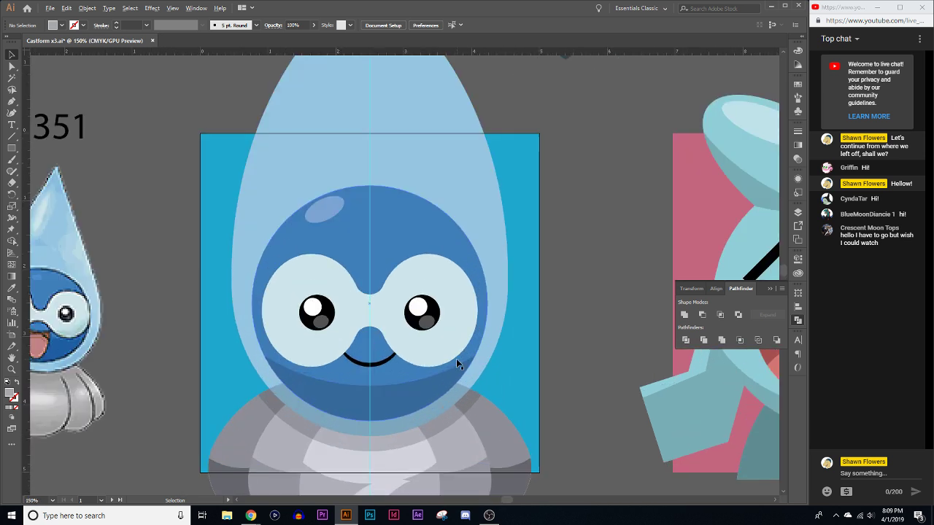
{"action": "scroll", "coordinate": [592, 313], "scroll_direction": "left", "scroll_amount": 1}
{"action": "key", "text": "a"}
{"action": "key", "text": "v"}
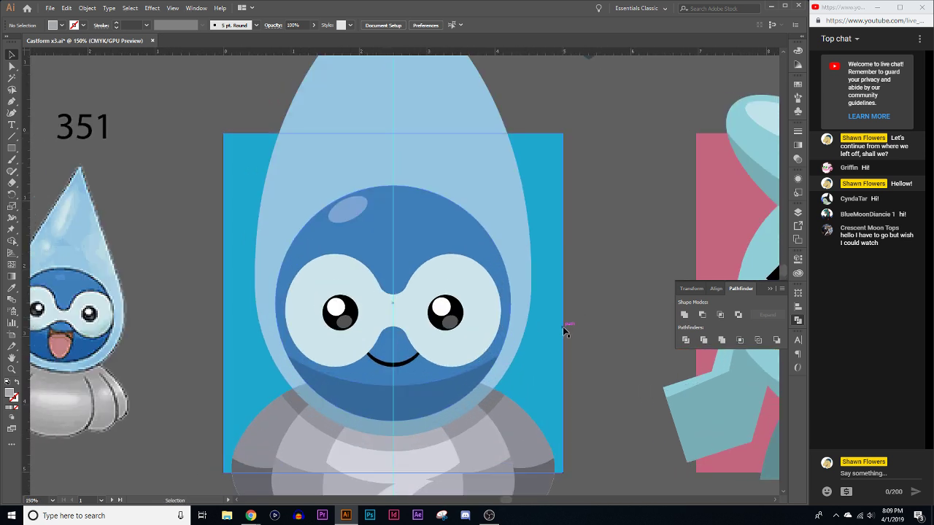
{"action": "scroll", "coordinate": [570, 327], "scroll_direction": "up", "scroll_amount": 1}
{"action": "scroll", "coordinate": [568, 325], "scroll_direction": "down", "scroll_amount": 3}
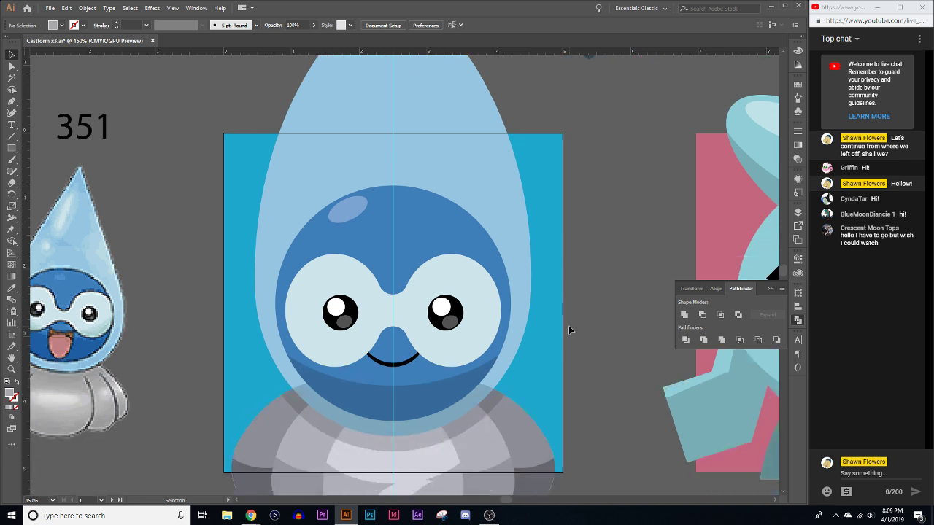
{"action": "scroll", "coordinate": [591, 318], "scroll_direction": "down", "scroll_amount": 1}
{"action": "scroll", "coordinate": [591, 317], "scroll_direction": "down", "scroll_amount": 2}
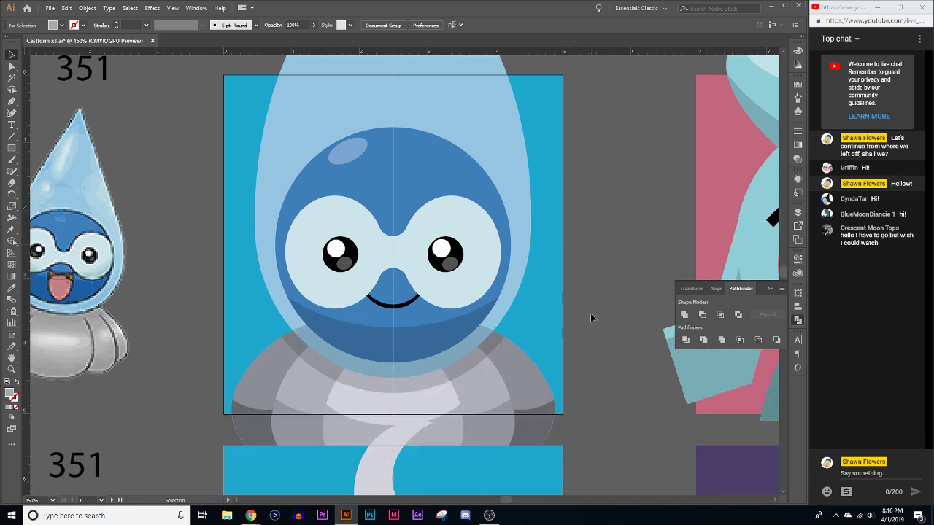
{"action": "scroll", "coordinate": [590, 318], "scroll_direction": "up", "scroll_amount": 3}
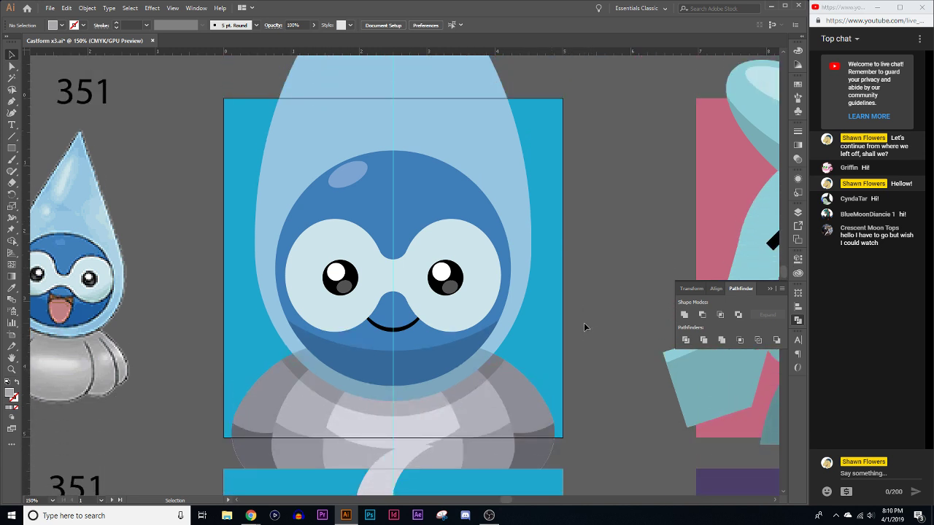
Cut a lower shadow crescent for the raindrop by subtracting a raised, widened copy of the raindrop shape
{"action": "left_click", "coordinate": [281, 193]}
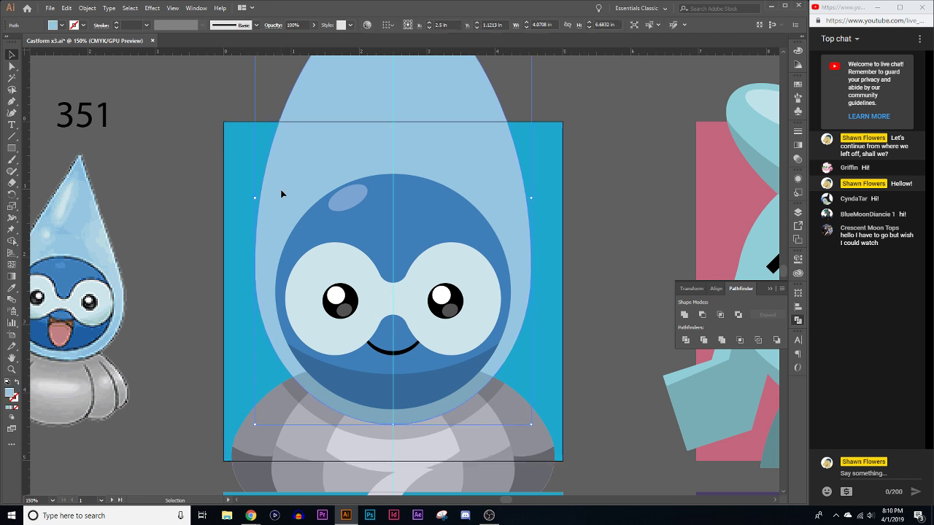
{"action": "mouse_move", "coordinate": [284, 192]}
{"action": "left_mouse_down"}
{"action": "mouse_move", "coordinate": [300, 192]}
{"action": "mouse_move", "coordinate": [285, 192]}
{"action": "left_mouse_up"}
{"action": "left_click_drag", "start_coordinate": [283, 355], "coordinate": [283, 315]}
{"action": "left_click_drag", "start_coordinate": [536, 163], "coordinate": [565, 172]}
{"action": "left_click", "coordinate": [530, 363], "text": "shift"}
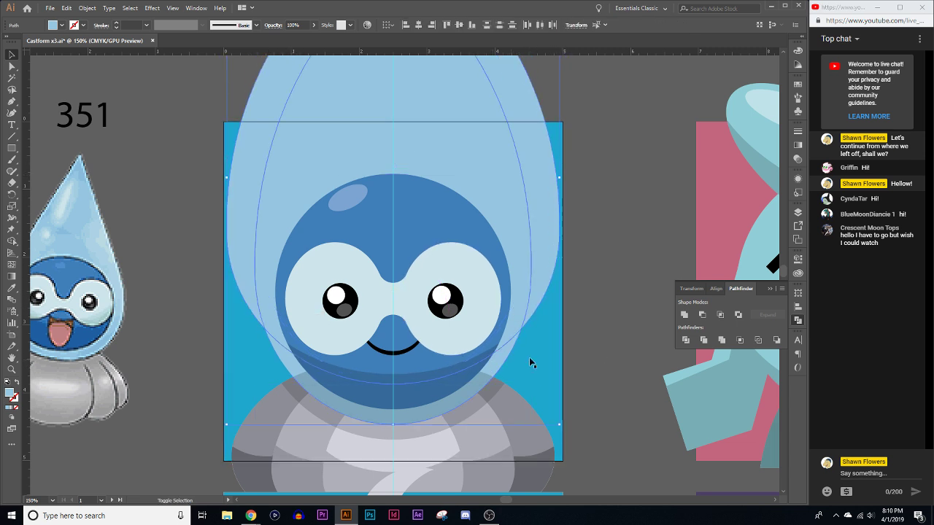
{"action": "left_click", "coordinate": [702, 315]}
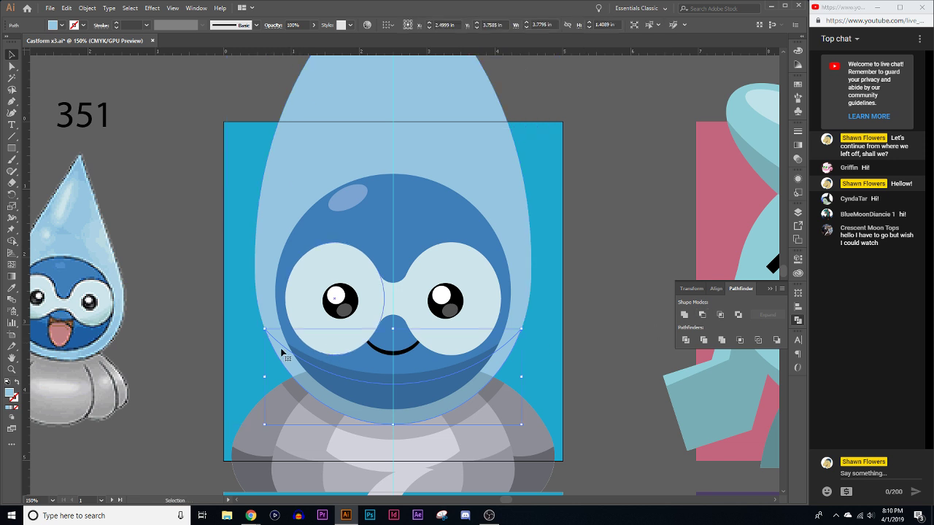
Apply the existing face shadow's appearance to the raindrop's lower crescent with the Eyedropper
{"action": "left_click", "coordinate": [13, 289]}
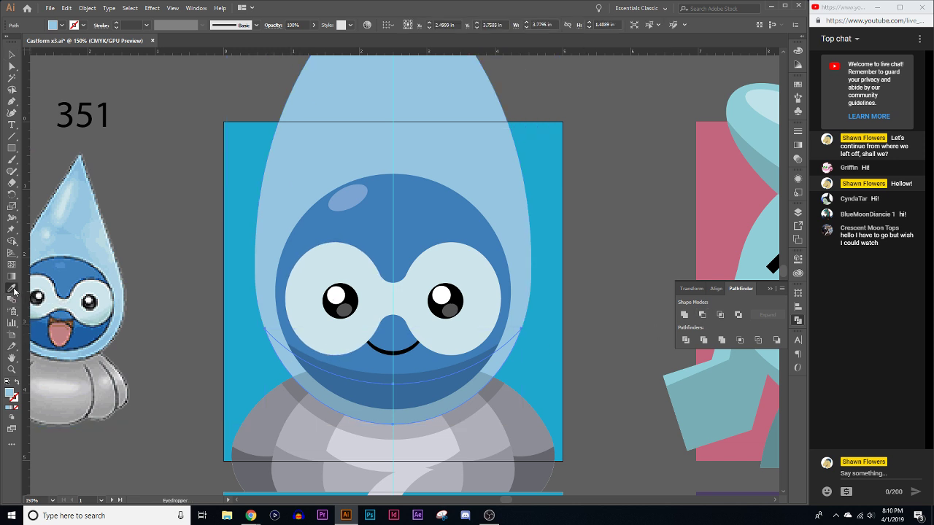
{"action": "left_click", "coordinate": [350, 372]}
{"action": "key", "text": "v"}
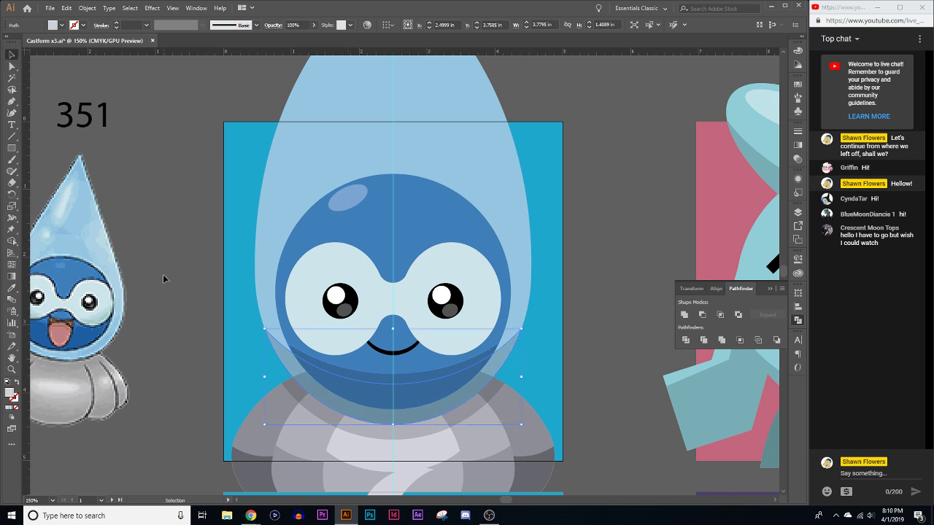
{"action": "left_click", "coordinate": [167, 277]}
Send the head's cast shadow on the cloud body behind the raindrop
{"action": "left_click", "coordinate": [307, 412]}
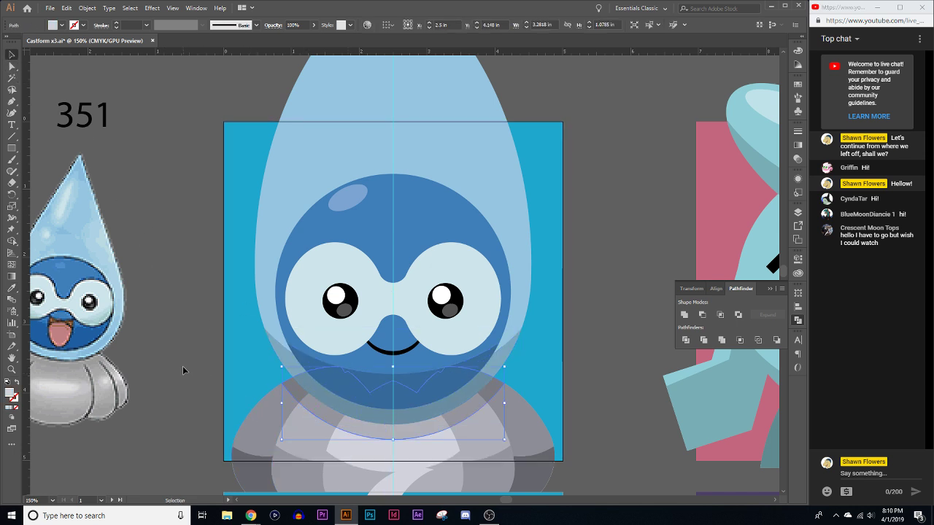
{"action": "key", "text": "a"}
{"action": "left_click", "coordinate": [182, 366]}
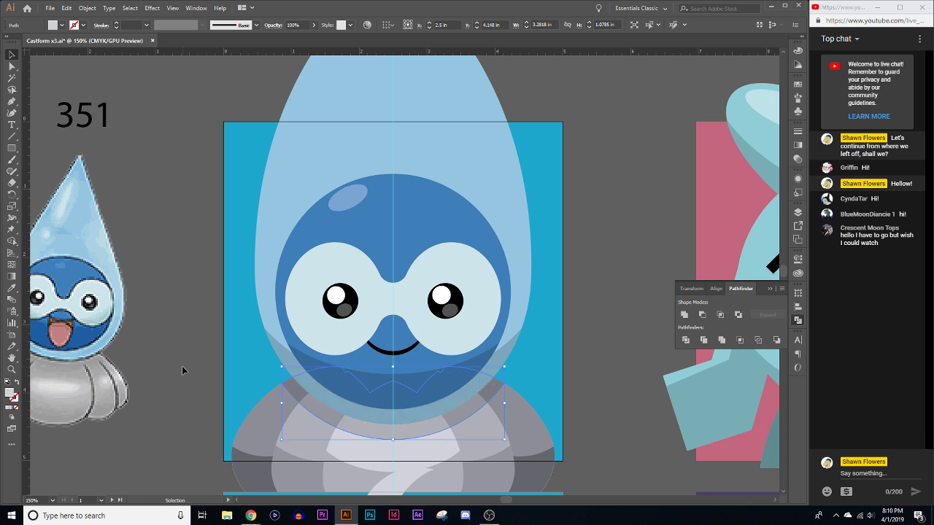
{"action": "key", "text": "v"}
{"action": "scroll", "coordinate": [192, 340], "scroll_direction": "down", "scroll_amount": 1}
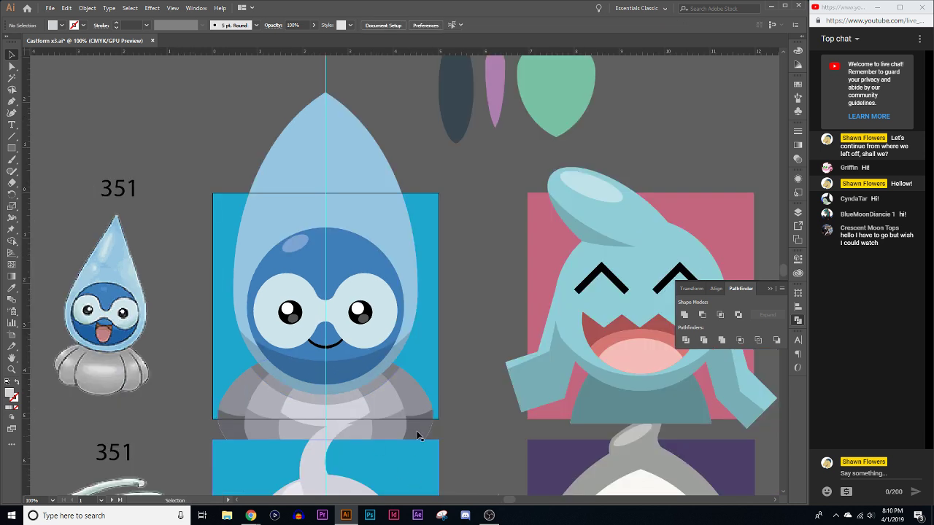
Enlarge the face highlight slightly and place a steeply tilted copy, about 1.88 × 0.42 in, on the raindrop's upper left
{"action": "scroll", "coordinate": [416, 430], "scroll_direction": "up", "scroll_amount": 2}
{"action": "scroll", "coordinate": [498, 353], "scroll_direction": "left", "scroll_amount": 3}
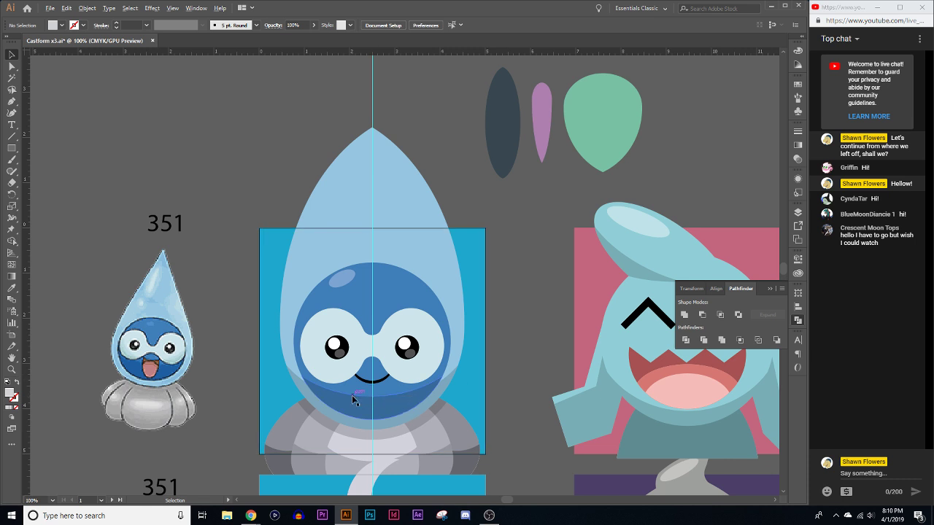
{"action": "scroll", "coordinate": [348, 392], "scroll_direction": "up", "scroll_amount": 1}
{"action": "scroll", "coordinate": [366, 351], "scroll_direction": "down", "scroll_amount": 1}
{"action": "scroll", "coordinate": [483, 286], "scroll_direction": "up", "scroll_amount": 1}
{"action": "scroll", "coordinate": [482, 254], "scroll_direction": "down", "scroll_amount": 1}
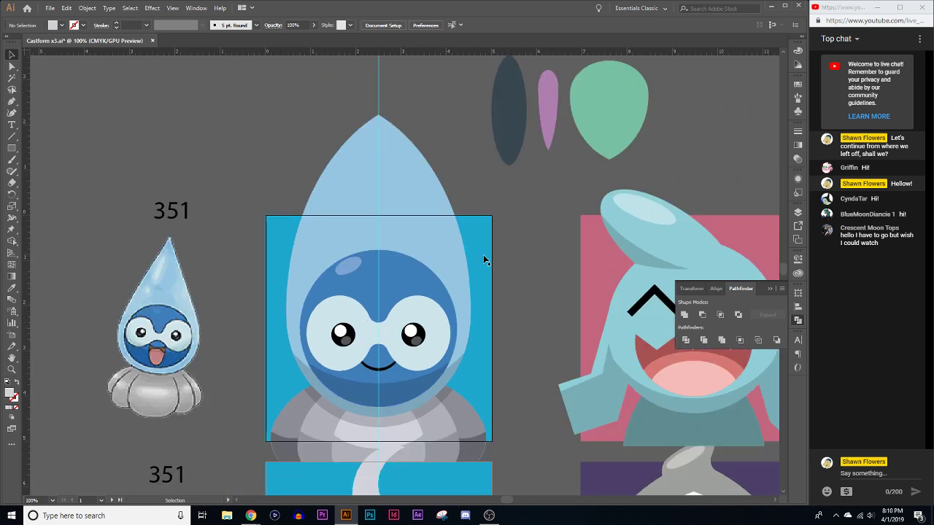
{"action": "scroll", "coordinate": [346, 299], "scroll_direction": "up", "scroll_amount": 1}
{"action": "key", "text": "a"}
{"action": "scroll", "coordinate": [416, 265], "scroll_direction": "left", "scroll_amount": 1}
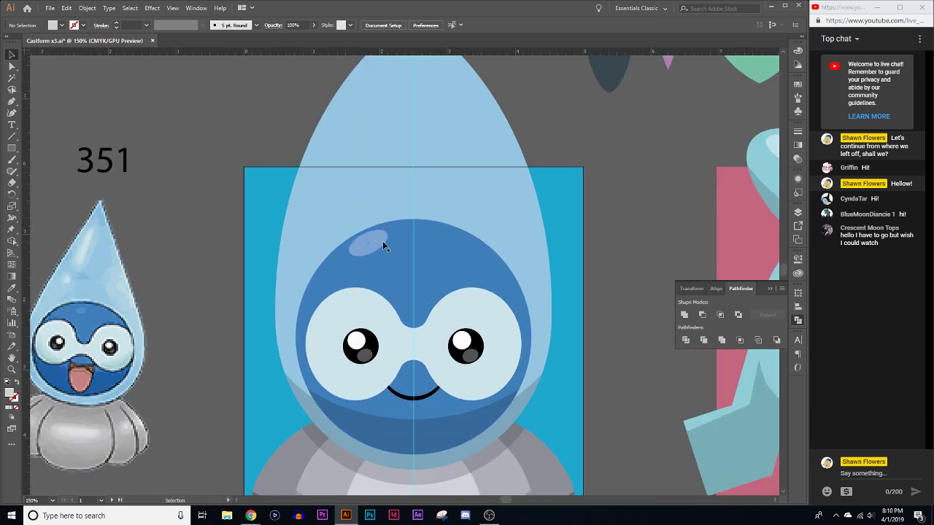
{"action": "left_click", "coordinate": [382, 241]}
{"action": "key", "text": "v"}
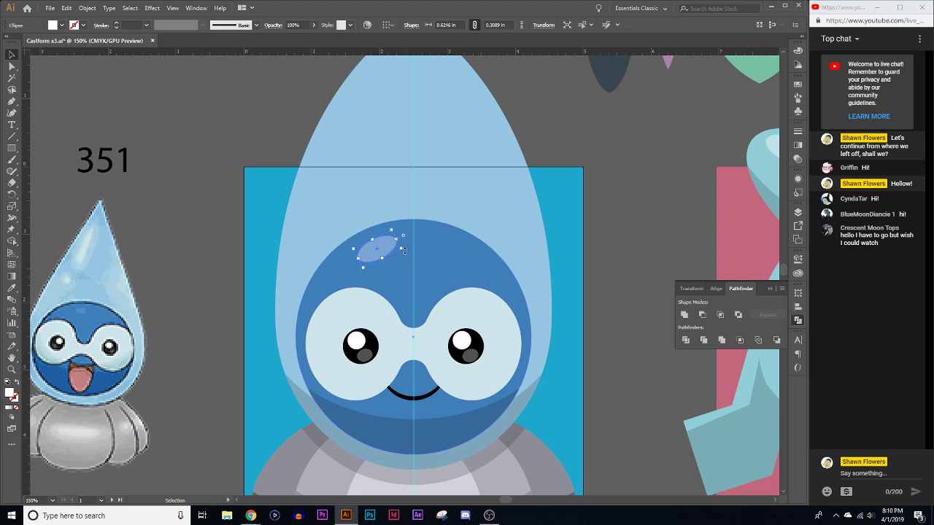
{"action": "left_click_drag", "start_coordinate": [405, 250], "coordinate": [409, 91]}
{"action": "left_click", "coordinate": [621, 246]}
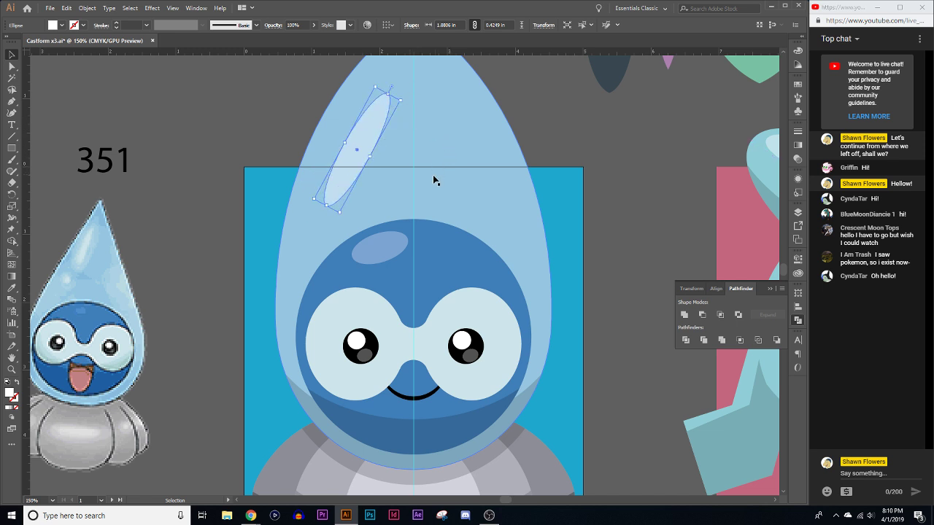
Enlarge the raindrop's upper-left highlight to about 2.18 × 0.53 in and shift it closer to the left edge
{"action": "scroll", "coordinate": [434, 179], "scroll_direction": "up", "scroll_amount": 2}
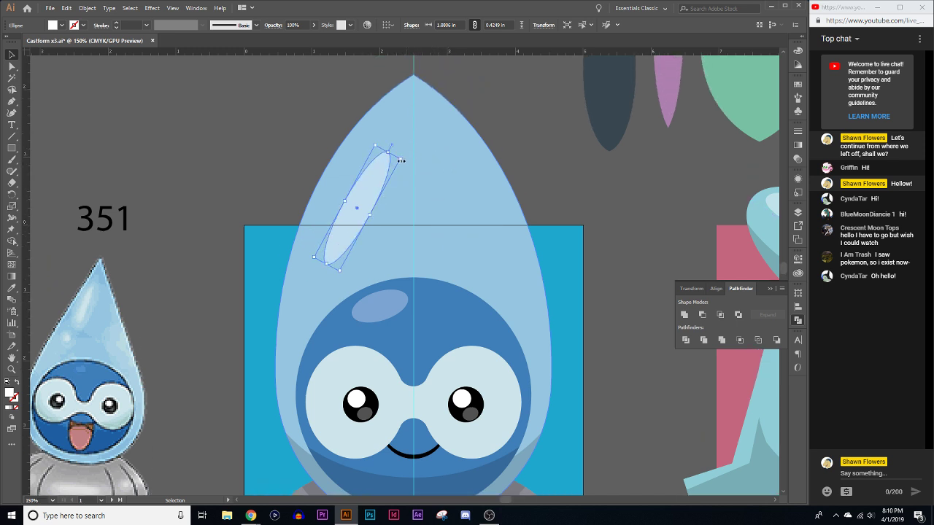
{"action": "left_click_drag", "start_coordinate": [401, 160], "coordinate": [416, 146]}
{"action": "left_click_drag", "start_coordinate": [366, 201], "coordinate": [347, 201]}
{"action": "left_click", "coordinate": [242, 136]}
{"action": "scroll", "coordinate": [281, 260], "scroll_direction": "down", "scroll_amount": 1}
{"action": "scroll", "coordinate": [470, 271], "scroll_direction": "down", "scroll_amount": 2}
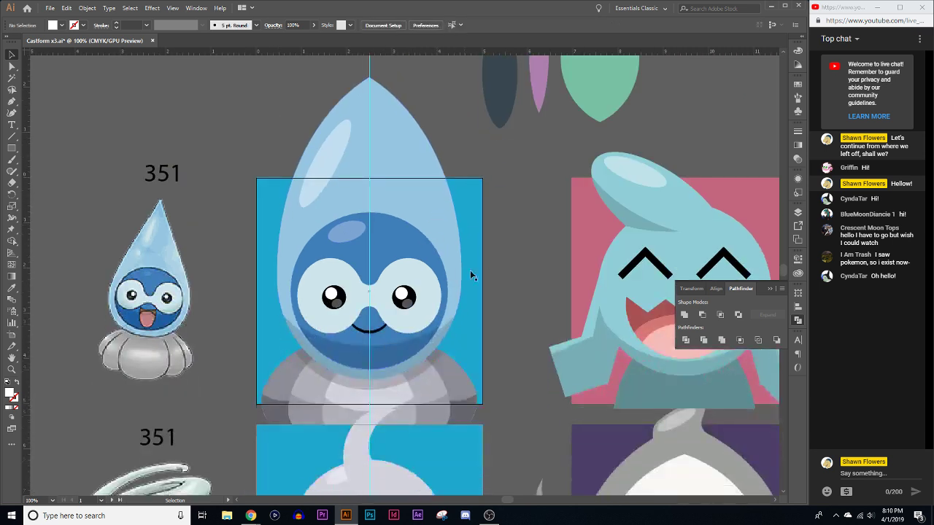
{"action": "scroll", "coordinate": [474, 263], "scroll_direction": "down", "scroll_amount": 1}
Copy the raindrop highlight to the right side, tilt it along that edge and resize it to about 1.26 × 0.67 in
{"action": "scroll", "coordinate": [381, 187], "scroll_direction": "up", "scroll_amount": 2, "text": "alt"}
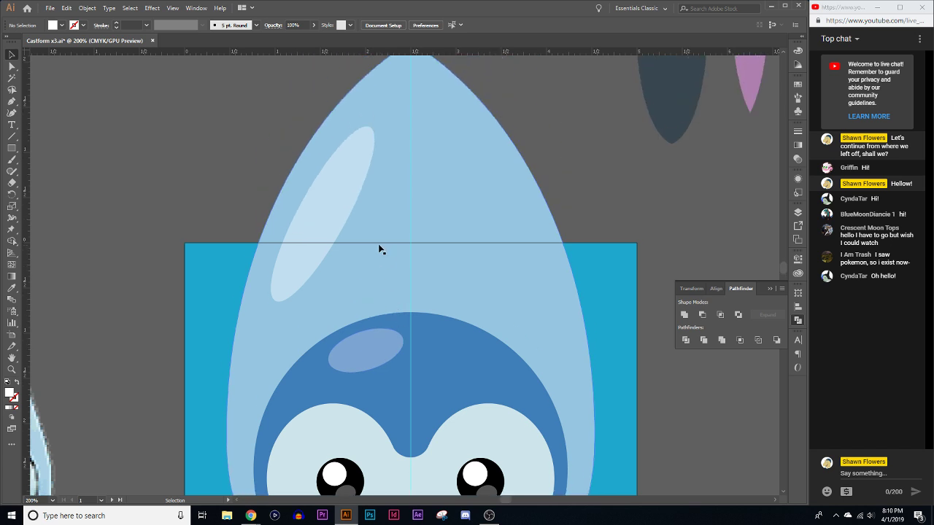
{"action": "left_click", "coordinate": [340, 218]}
{"action": "left_click_drag", "start_coordinate": [339, 218], "coordinate": [542, 230]}
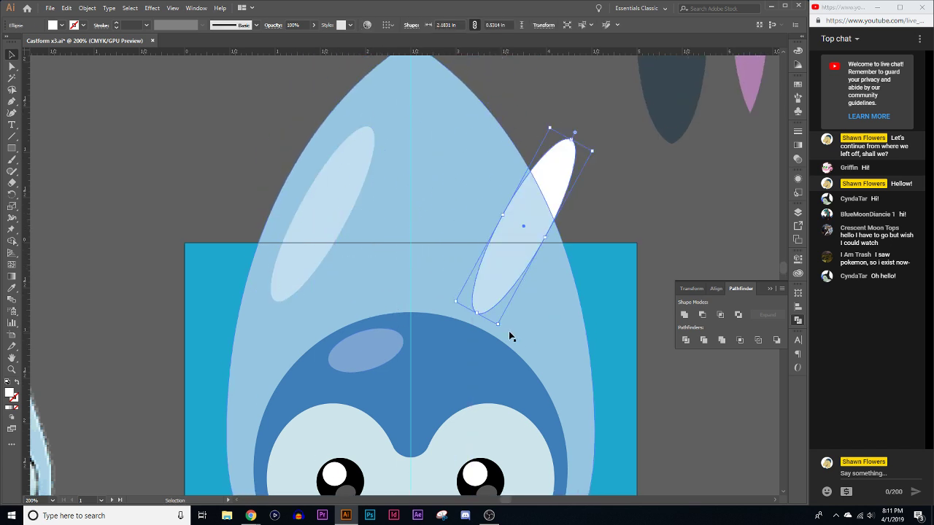
{"action": "left_click_drag", "start_coordinate": [499, 330], "coordinate": [541, 321]}
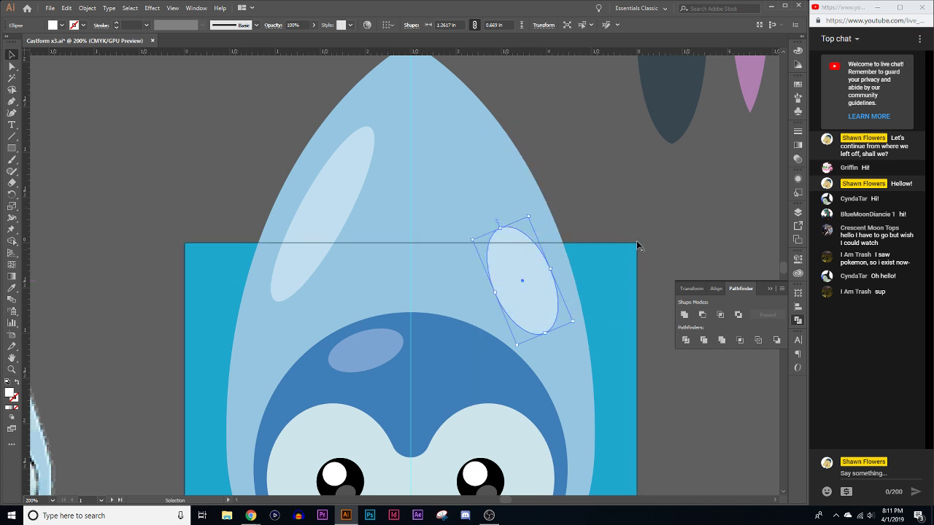
{"action": "left_click", "coordinate": [660, 264]}
Move the raindrop's right highlight down so it slightly overlaps the upper right of the face circle
{"action": "key", "text": "ctrl+1"}
{"action": "scroll", "coordinate": [542, 353], "scroll_direction": "right", "scroll_amount": 3}
{"action": "key", "text": "v"}
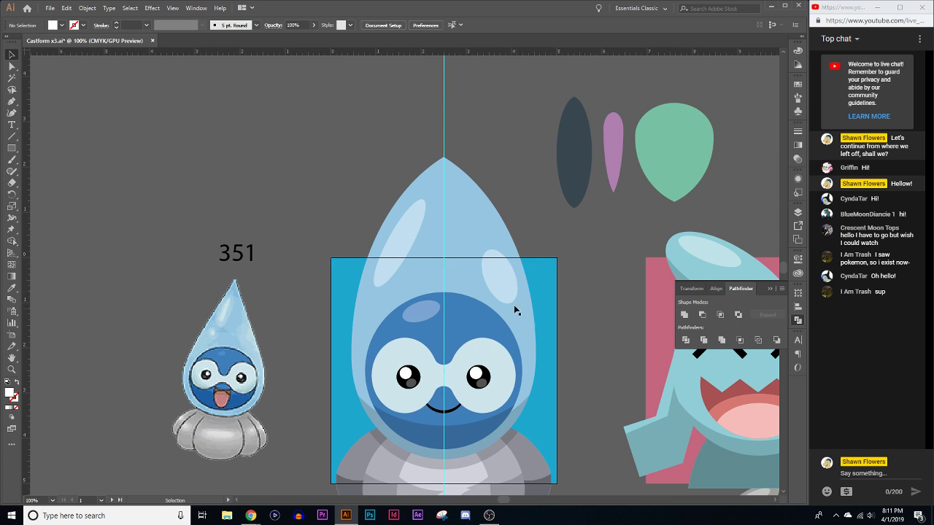
{"action": "left_click_drag", "start_coordinate": [513, 277], "coordinate": [512, 302]}
{"action": "left_click", "coordinate": [576, 282]}
{"action": "scroll", "coordinate": [595, 288], "scroll_direction": "down", "scroll_amount": 2}
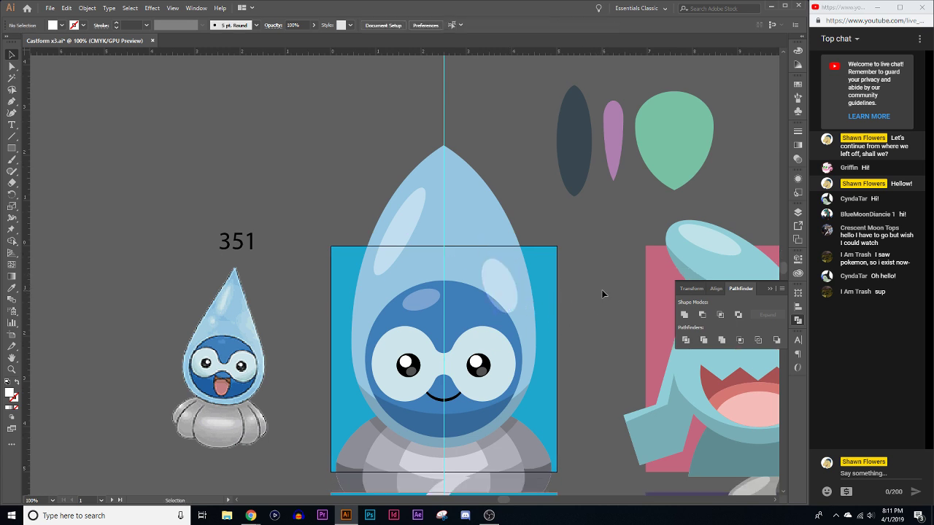
{"action": "scroll", "coordinate": [590, 290], "scroll_direction": "down", "scroll_amount": 4}
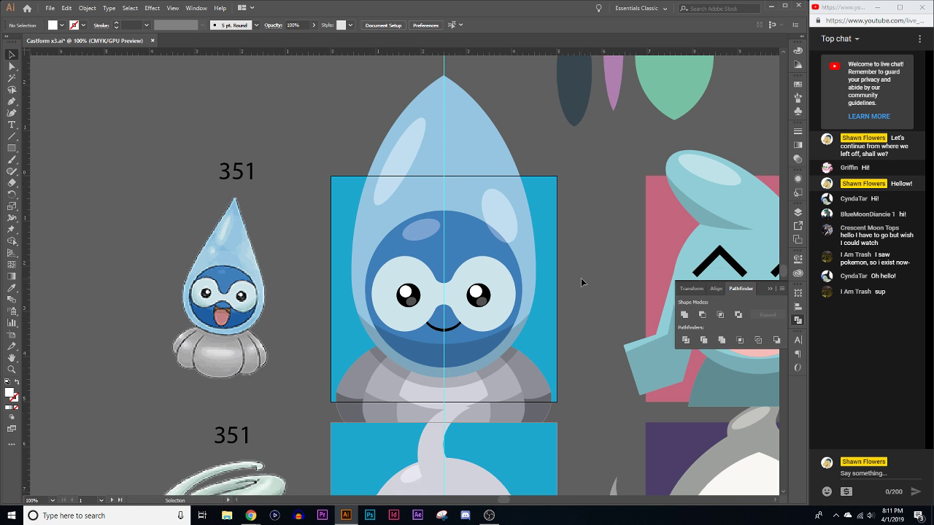
Switch to the YouTube live chat and post the message "Hello all!"
{"action": "left_click", "coordinate": [858, 473]}
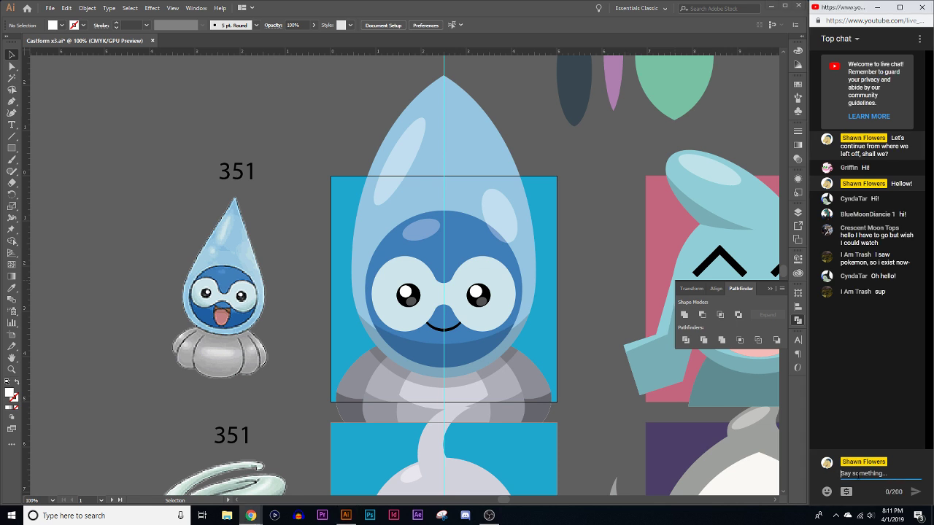
{"action": "type", "text": "Hello all!"}
{"action": "key", "text": "Return"}
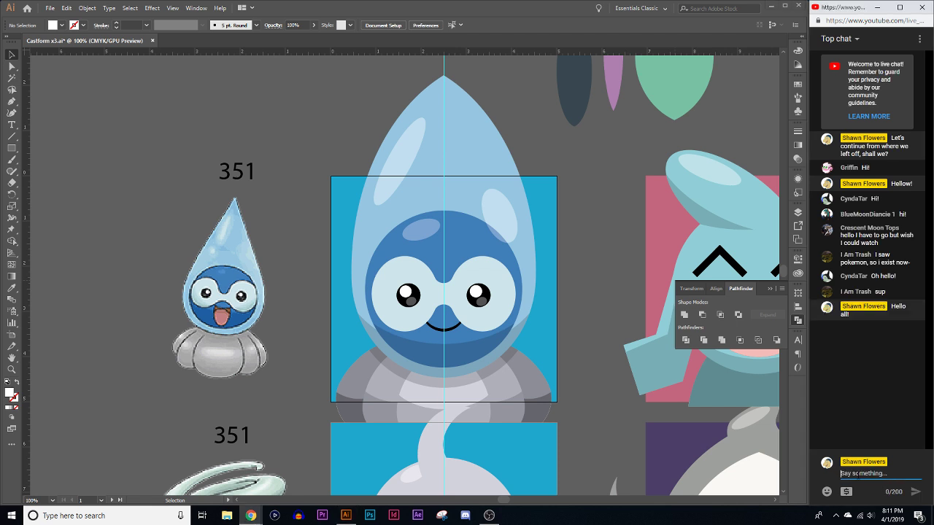
Return to the Illustrator document and examine the rainy Castform, its reference image and the other Castform artboards below
{"action": "left_click", "coordinate": [308, 272]}
{"action": "scroll", "coordinate": [309, 273], "scroll_direction": "down", "scroll_amount": 2}
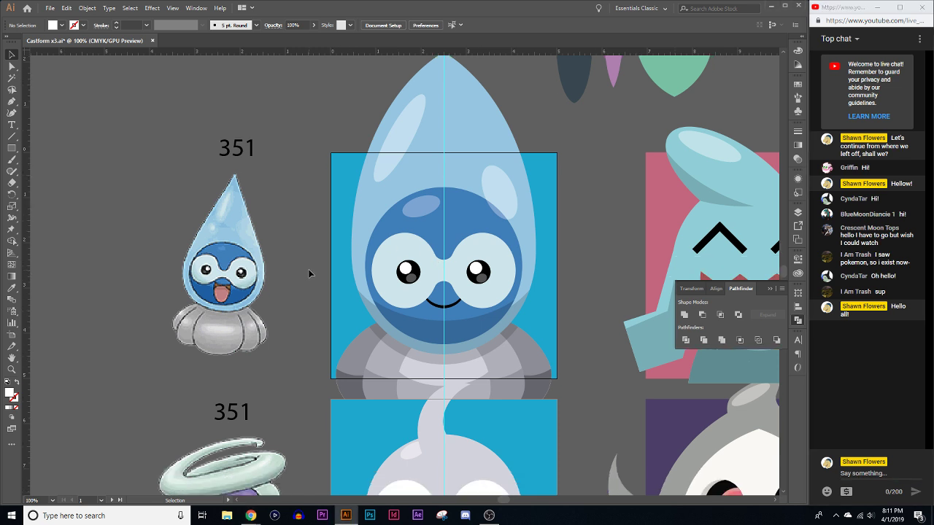
{"action": "scroll", "coordinate": [338, 282], "scroll_direction": "right", "scroll_amount": 2}
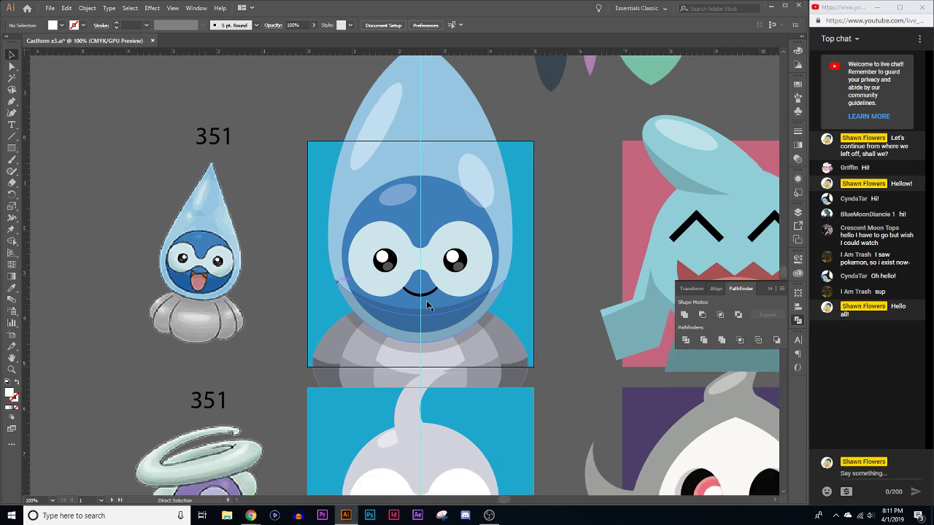
{"action": "scroll", "coordinate": [437, 311], "scroll_direction": "up", "scroll_amount": 1}
{"action": "scroll", "coordinate": [467, 294], "scroll_direction": "up", "scroll_amount": 1}
{"action": "scroll", "coordinate": [427, 298], "scroll_direction": "down", "scroll_amount": 1}
{"action": "scroll", "coordinate": [483, 295], "scroll_direction": "down", "scroll_amount": 10}
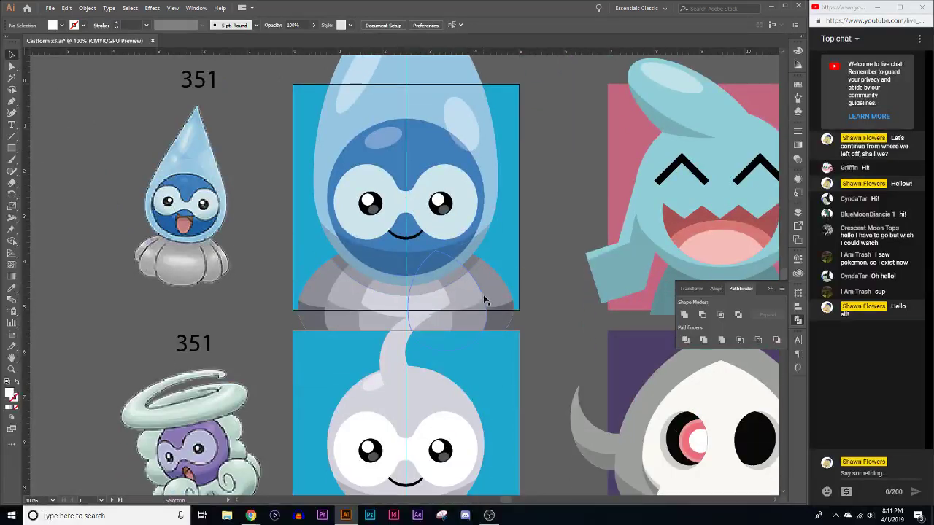
{"action": "scroll", "coordinate": [542, 327], "scroll_direction": "down", "scroll_amount": 7}
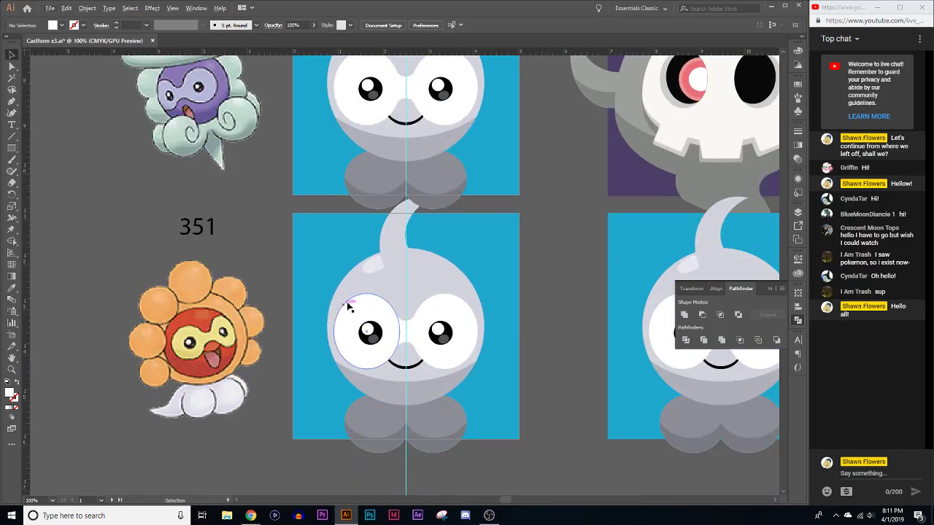
{"action": "scroll", "coordinate": [348, 306], "scroll_direction": "up", "scroll_amount": 12}
{"action": "scroll", "coordinate": [384, 229], "scroll_direction": "up", "scroll_amount": 2}
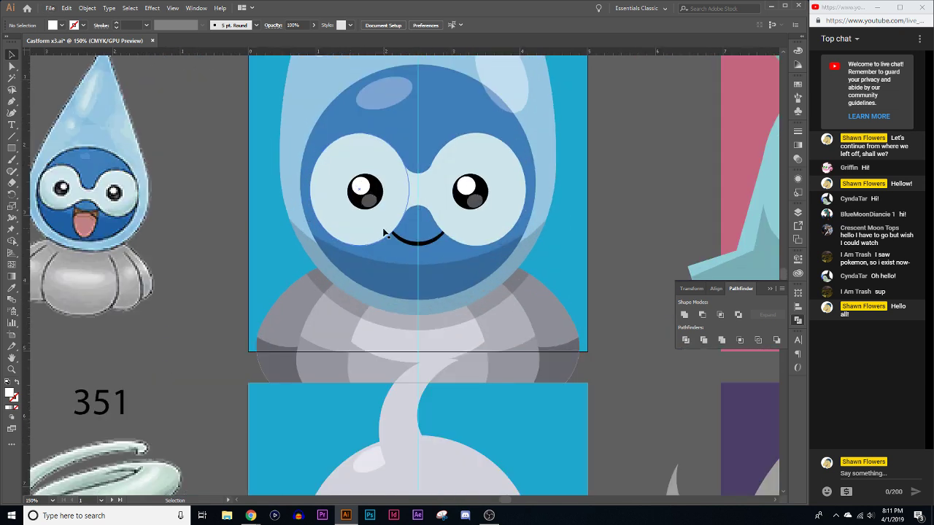
Flatten the rainy Castform's smile to about 0.36 in high and move it up between the lower edges of the eye mask
{"action": "scroll", "coordinate": [488, 282], "scroll_direction": "up", "scroll_amount": 1}
{"action": "scroll", "coordinate": [344, 254], "scroll_direction": "right", "scroll_amount": 1}
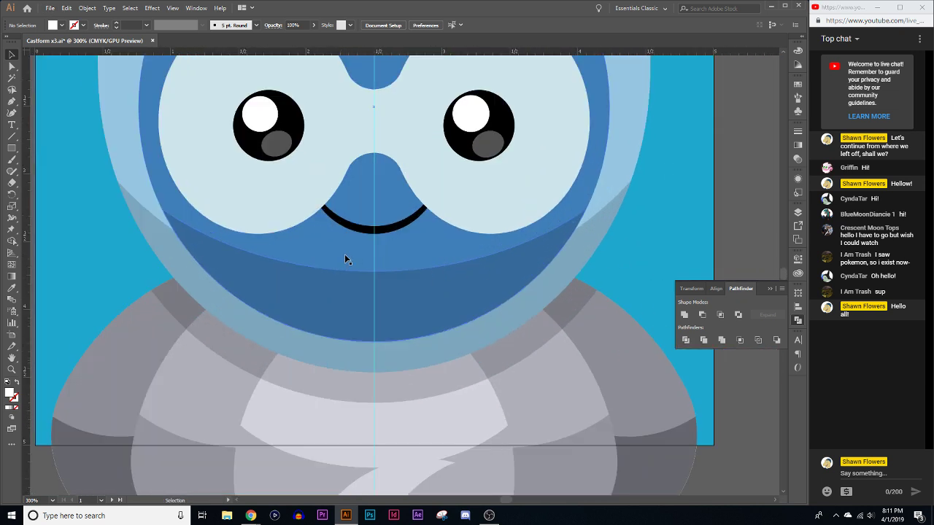
{"action": "scroll", "coordinate": [344, 255], "scroll_direction": "up", "scroll_amount": 1}
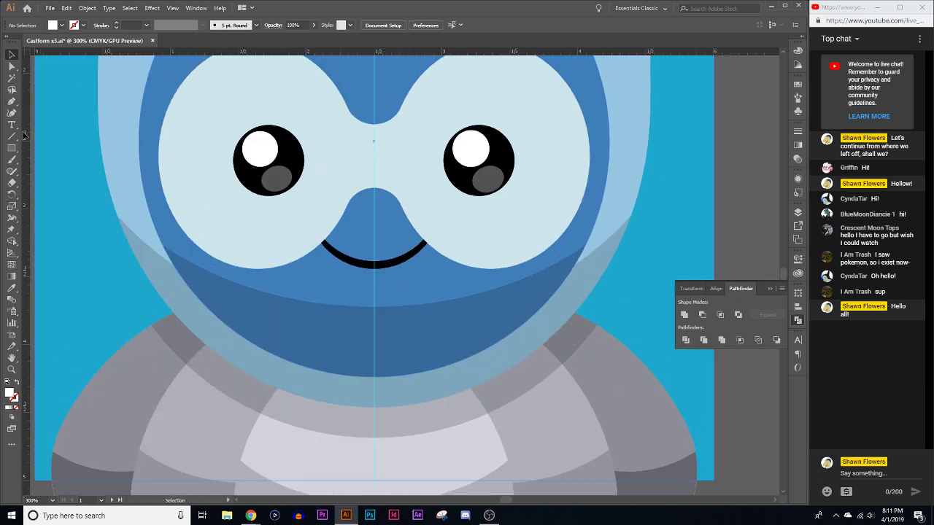
{"action": "left_click", "coordinate": [356, 263]}
{"action": "left_click_drag", "start_coordinate": [373, 197], "coordinate": [374, 219]}
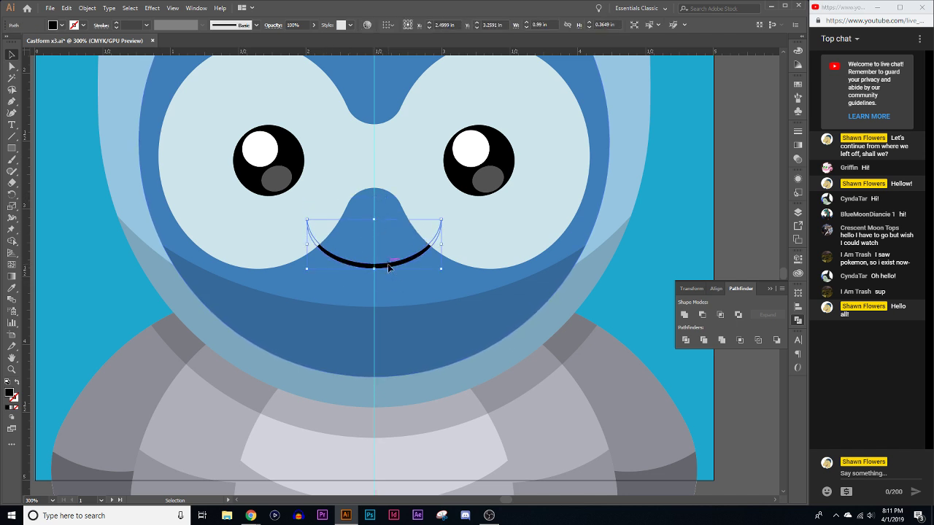
{"action": "left_click_drag", "start_coordinate": [389, 268], "coordinate": [388, 245]}
{"action": "left_click", "coordinate": [759, 177]}
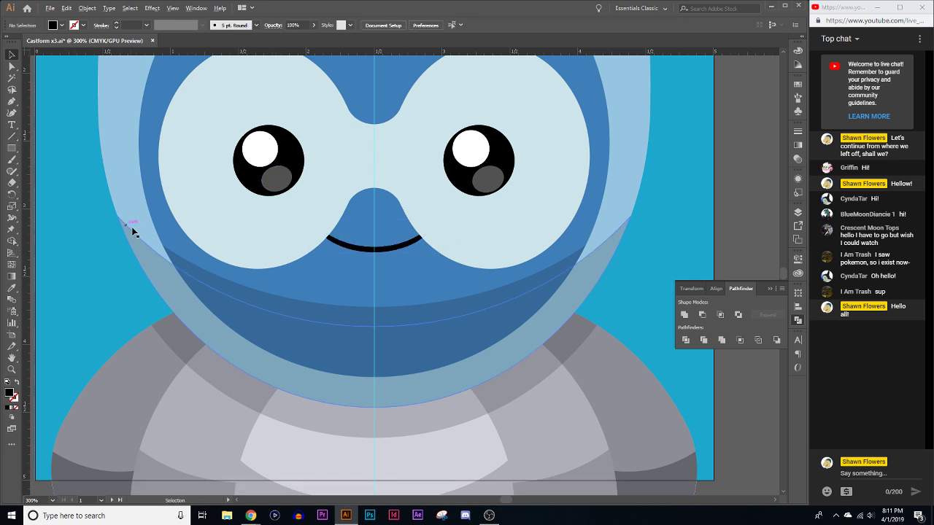
Draw a black ellipse about 0.74 × 1.42 in over the smile, centred on the vertical guide with its base at the face shadow's edge
{"action": "scroll", "coordinate": [131, 230], "scroll_direction": "down", "scroll_amount": 1}
{"action": "scroll", "coordinate": [349, 253], "scroll_direction": "left", "scroll_amount": 2}
{"action": "scroll", "coordinate": [351, 259], "scroll_direction": "left", "scroll_amount": 3}
{"action": "scroll", "coordinate": [350, 265], "scroll_direction": "right", "scroll_amount": 2}
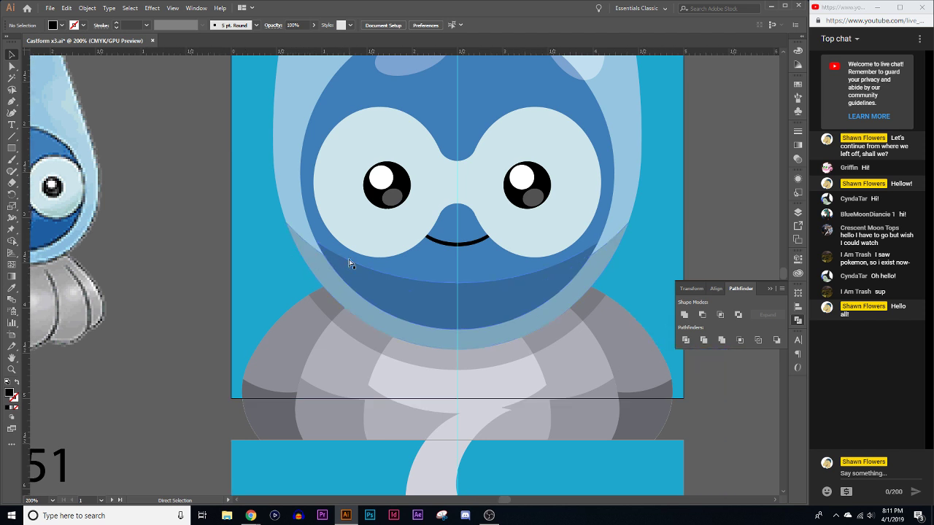
{"action": "scroll", "coordinate": [350, 264], "scroll_direction": "right", "scroll_amount": 1}
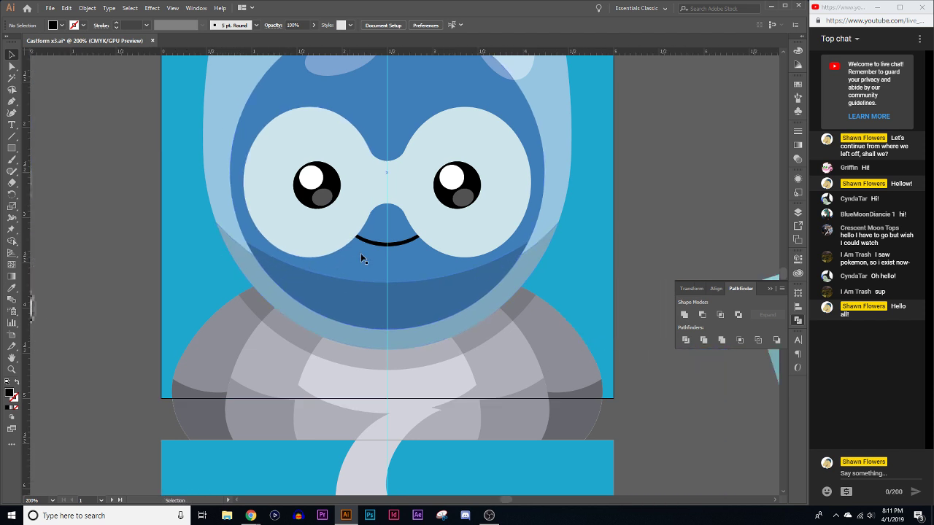
{"action": "left_click", "coordinate": [11, 148]}
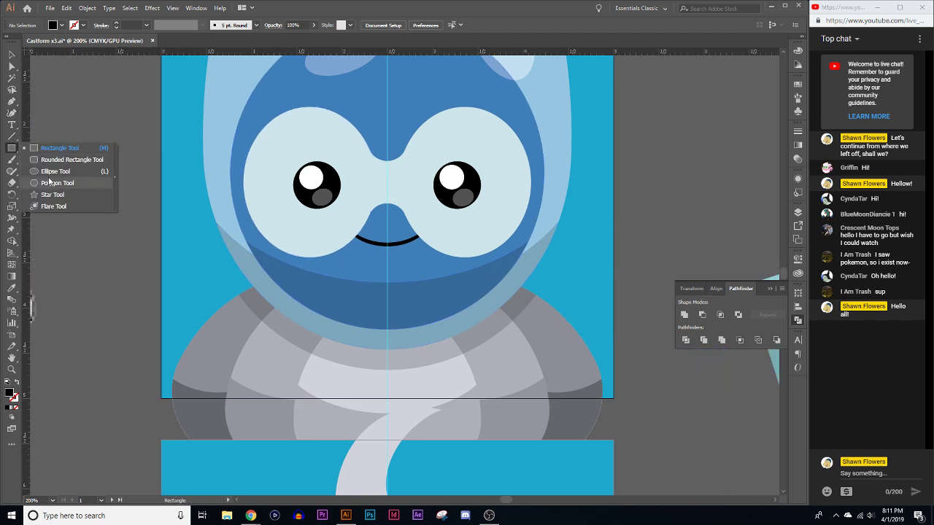
{"action": "left_click", "coordinate": [48, 171]}
{"action": "left_click_drag", "start_coordinate": [354, 173], "coordinate": [420, 300]}
{"action": "left_click", "coordinate": [12, 54]}
{"action": "scroll", "coordinate": [438, 299], "scroll_direction": "up", "scroll_amount": 2}
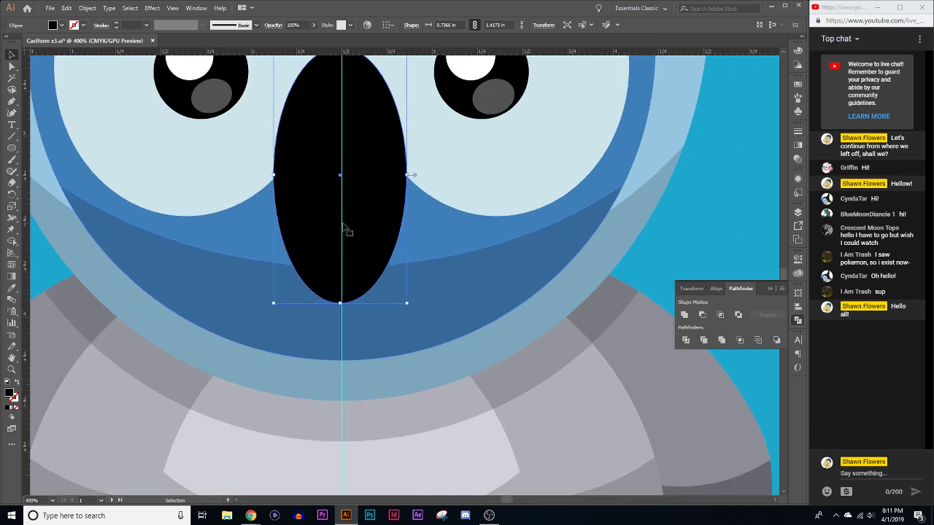
{"action": "left_click_drag", "start_coordinate": [344, 229], "coordinate": [364, 216]}
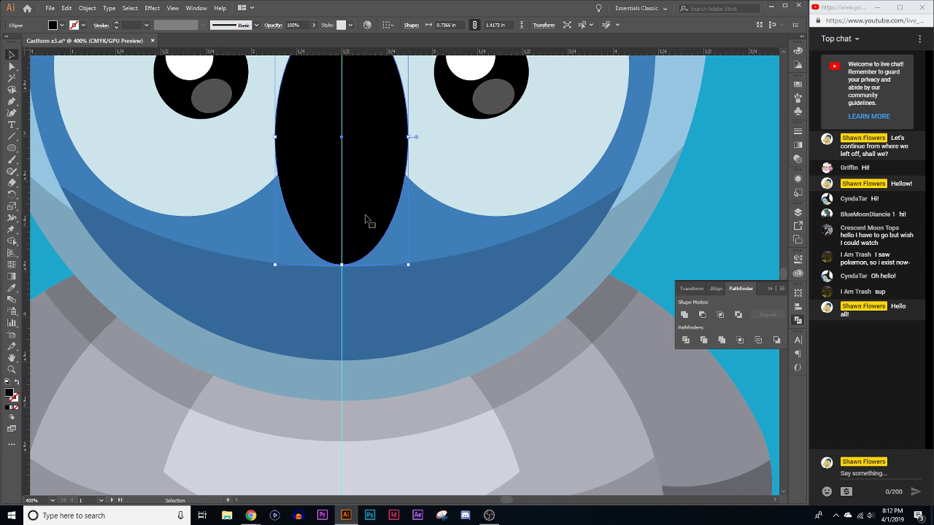
Send the black ellipse backward until it sits behind the light eye mask but still in front of the blue face
{"action": "key", "text": "a"}
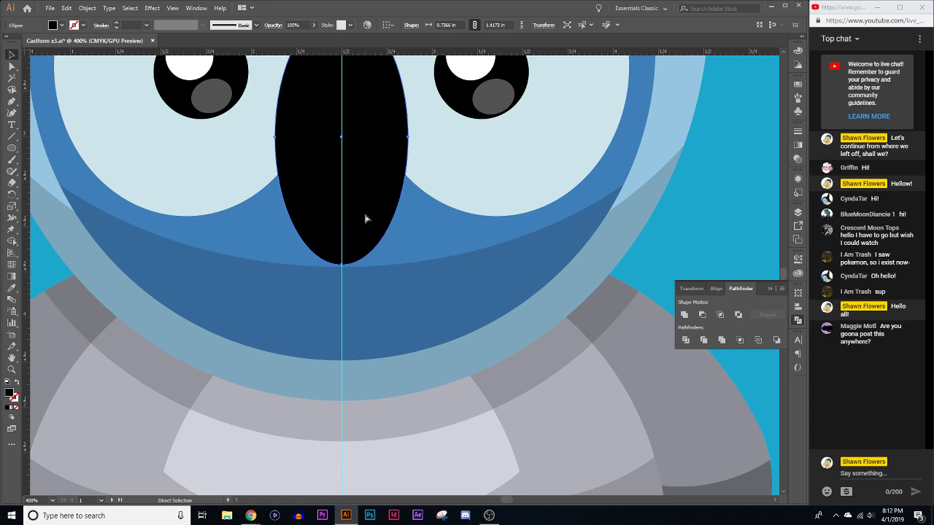
{"action": "key", "text": "ctrl+["}
{"action": "key", "text": "ctrl+["}
{"action": "key", "text": "ctrl+["}
{"action": "key", "text": "ctrl+bracketleft"}
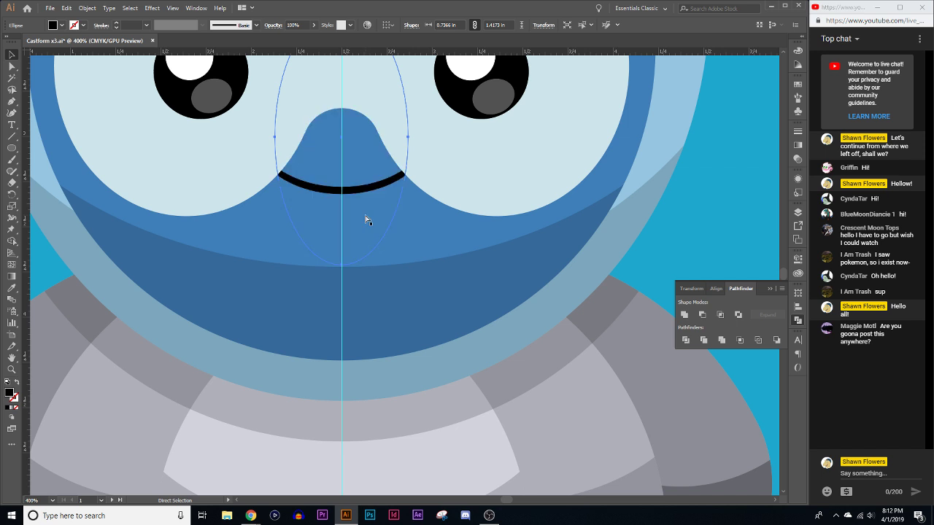
{"action": "key", "text": "ctrl+z"}
{"action": "key", "text": "v"}
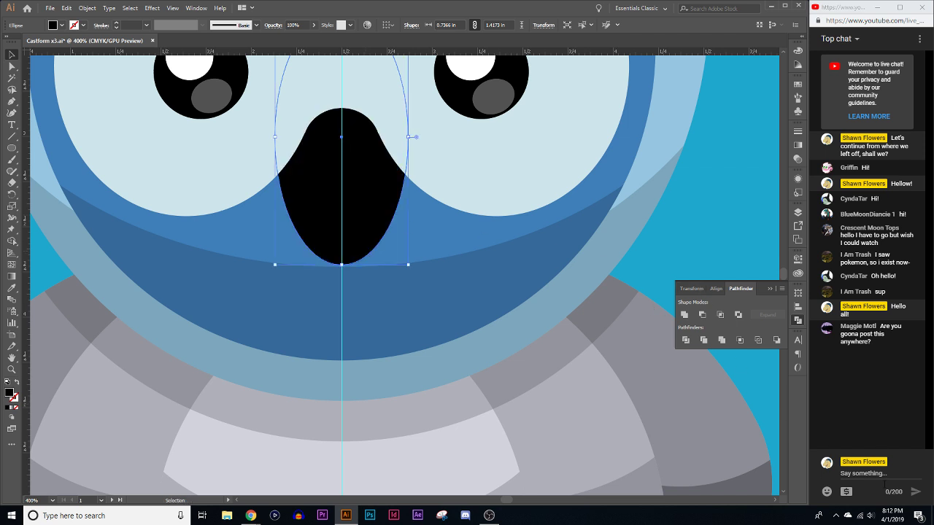
Switch to the YouTube live chat and post the message "Right below the chat!"
{"action": "left_click", "coordinate": [864, 474]}
{"action": "type", "text": "Right below the chat"}
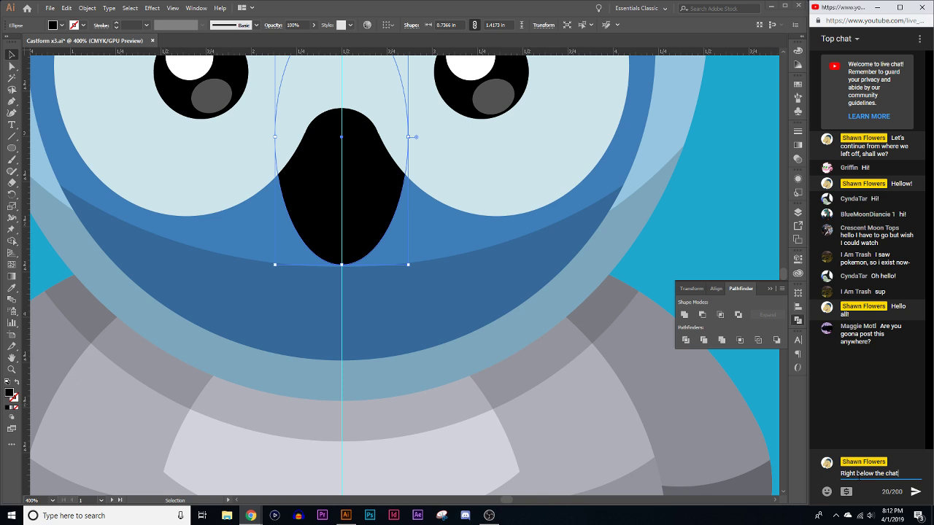
{"action": "type", "text": "!"}
{"action": "key", "text": "Return"}
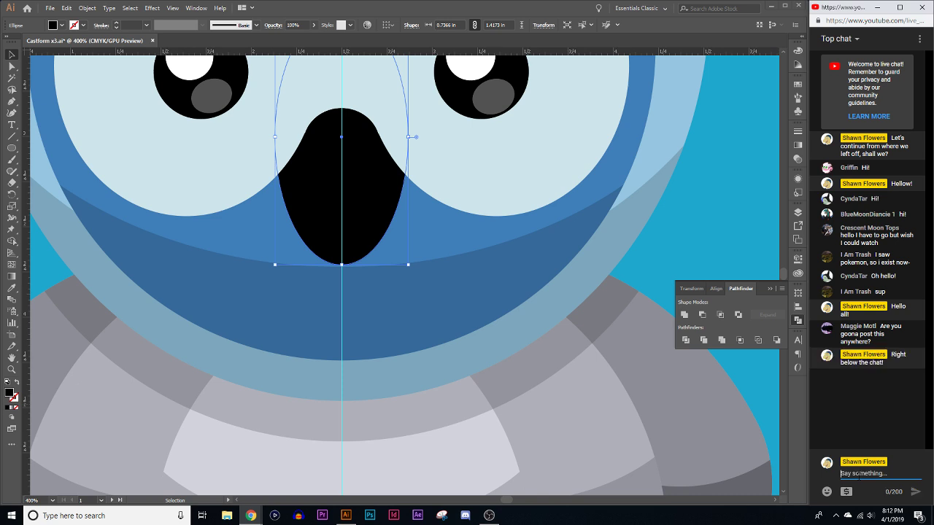
Switch OBS to the Pokemon Art scene and post "Opps, there we go!" in the live chat, then minimize OBS
{"action": "left_click", "coordinate": [489, 515]}
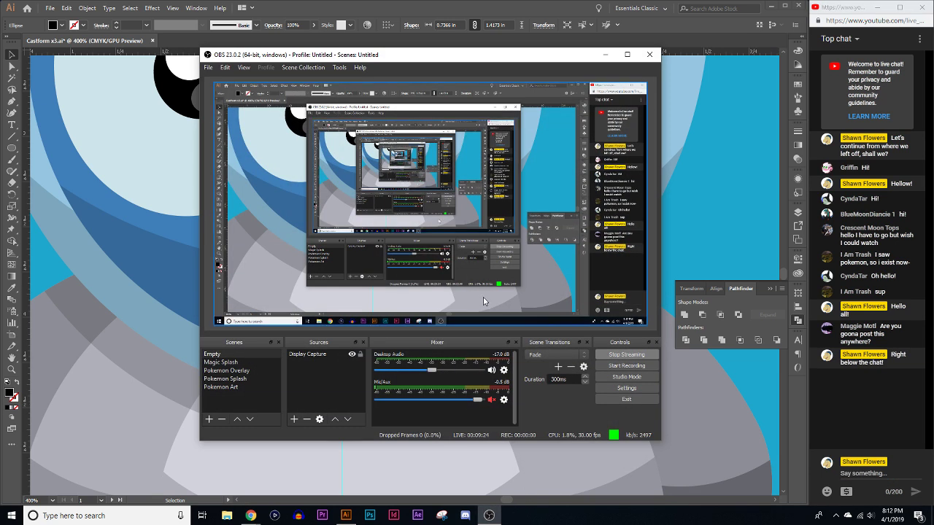
{"action": "left_click", "coordinate": [230, 387]}
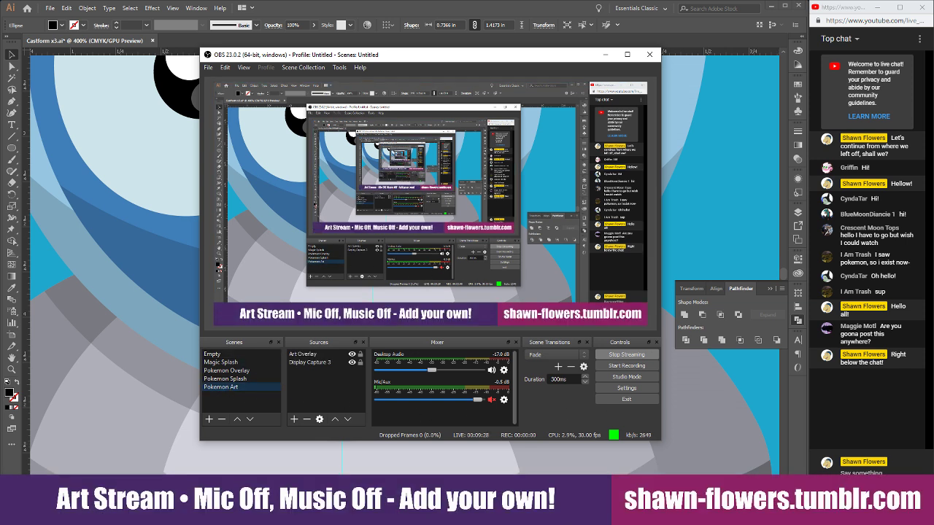
{"action": "left_click", "coordinate": [841, 472]}
{"action": "type", "text": "ops, tt ere we go"}
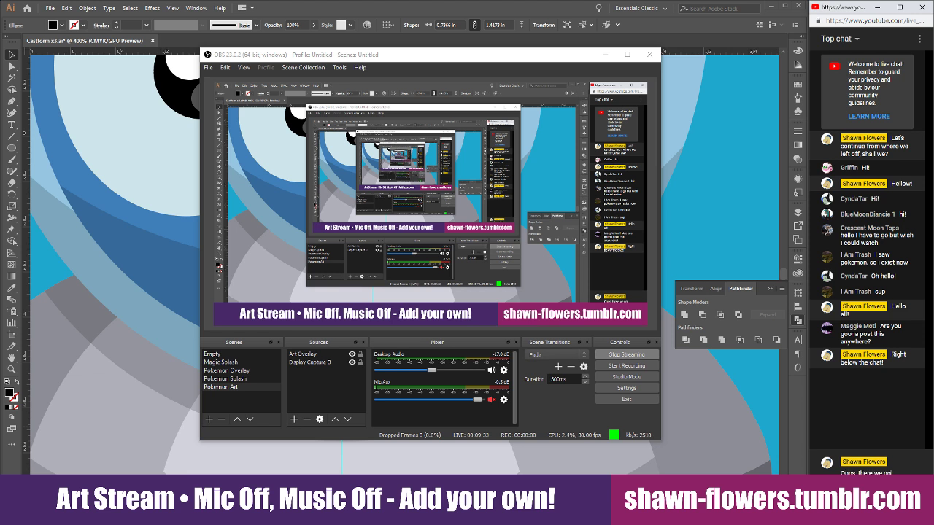
{"action": "key", "text": "Return"}
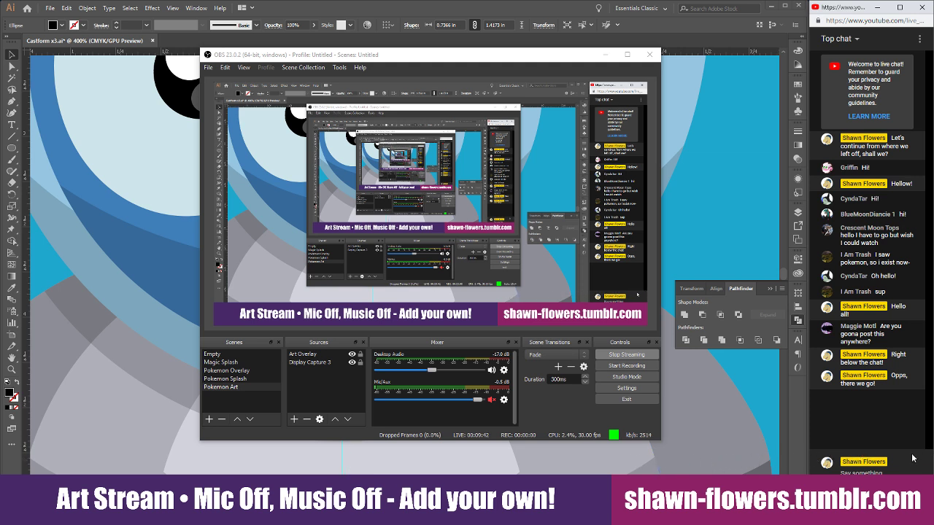
{"action": "left_click", "coordinate": [605, 54]}
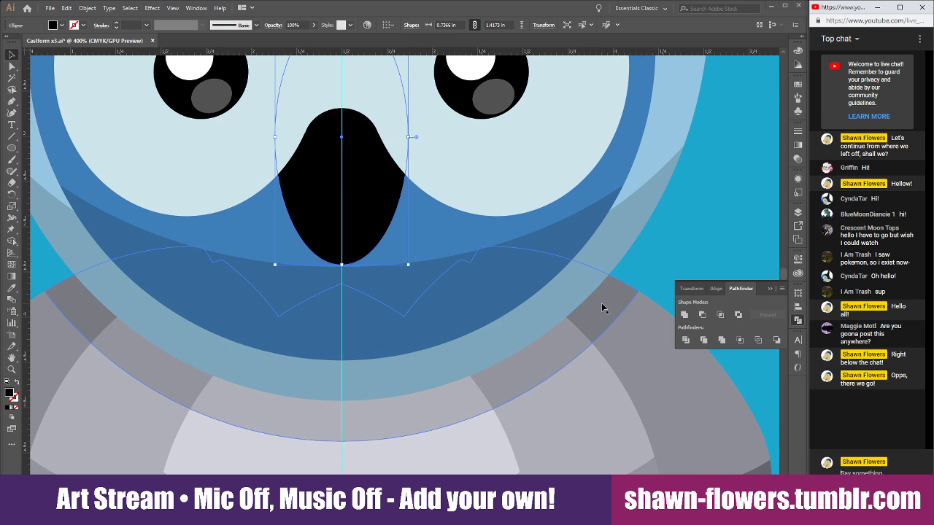
Select the smile path over the black ellipse in Illustrator and align its centre with the vertical guide
{"action": "scroll", "coordinate": [407, 260], "scroll_direction": "down", "scroll_amount": 1}
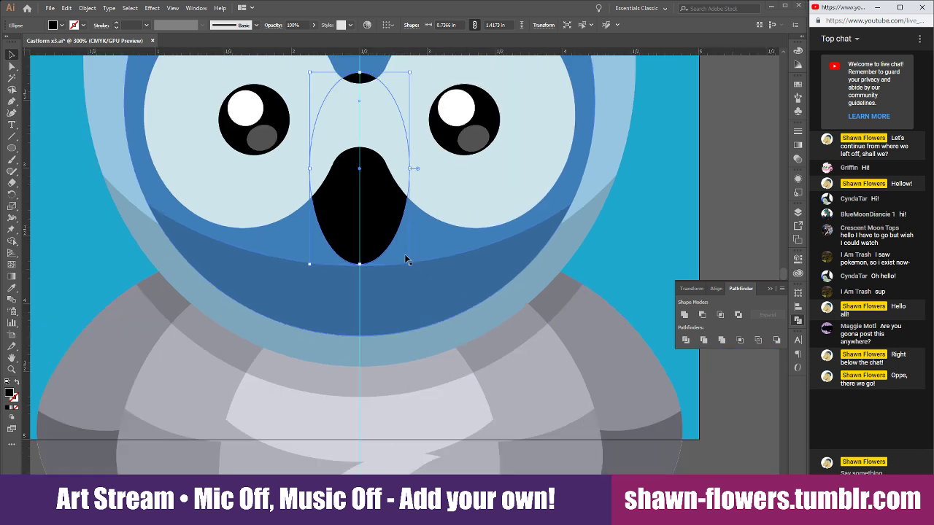
{"action": "scroll", "coordinate": [406, 261], "scroll_direction": "up", "scroll_amount": 1}
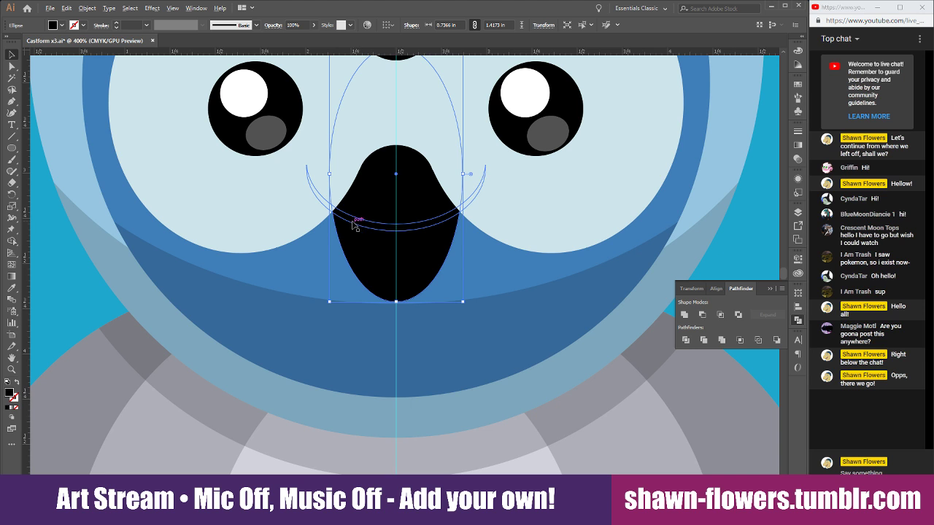
{"action": "left_click", "coordinate": [62, 296]}
{"action": "left_click", "coordinate": [385, 189]}
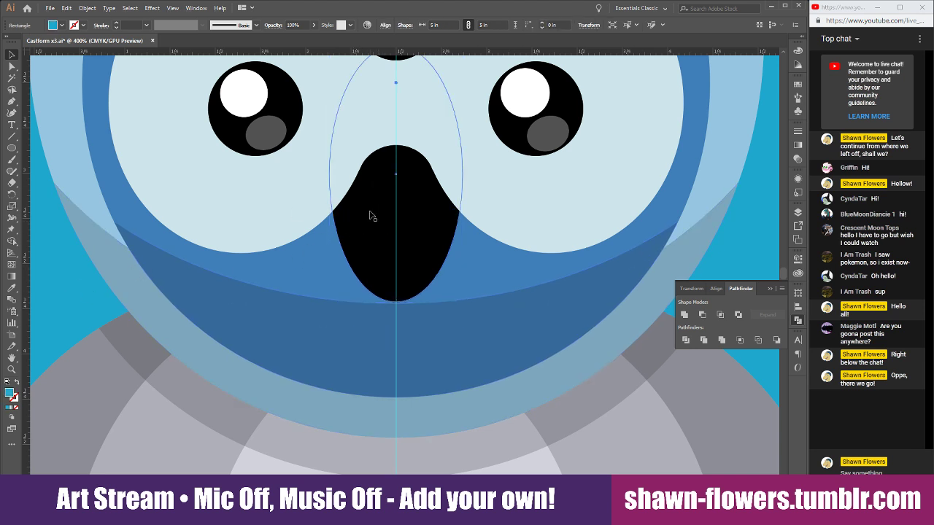
{"action": "mouse_move", "coordinate": [364, 226]}
{"action": "left_mouse_down"}
{"action": "mouse_move", "coordinate": [377, 229]}
{"action": "mouse_move", "coordinate": [364, 229]}
{"action": "left_mouse_up"}
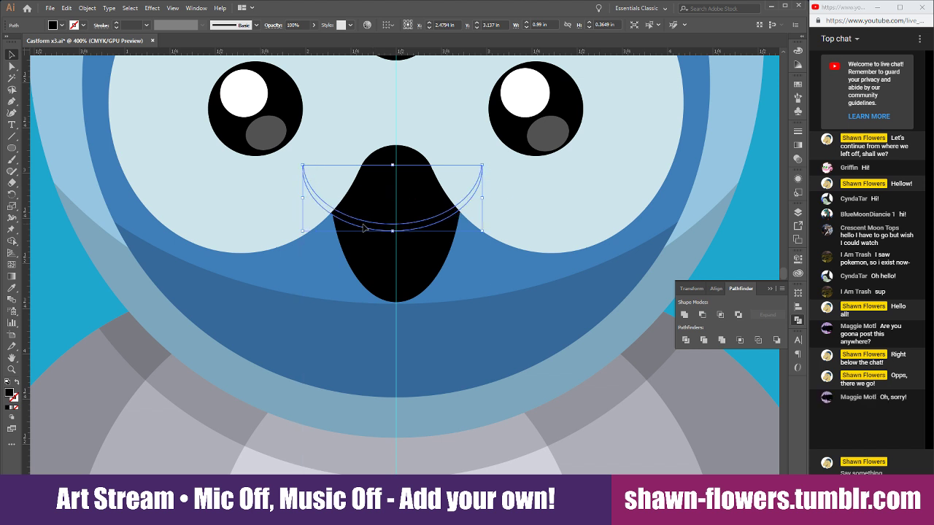
{"action": "key", "text": "ctrl+z"}
{"action": "scroll", "coordinate": [367, 228], "scroll_direction": "up", "scroll_amount": 1}
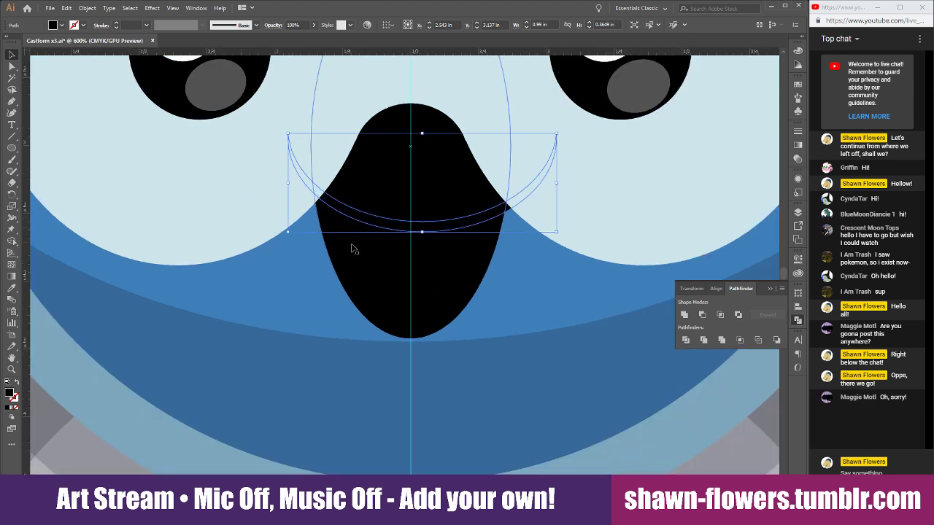
{"action": "scroll", "coordinate": [379, 259], "scroll_direction": "up", "scroll_amount": 2}
{"action": "left_click_drag", "start_coordinate": [387, 194], "coordinate": [363, 193]}
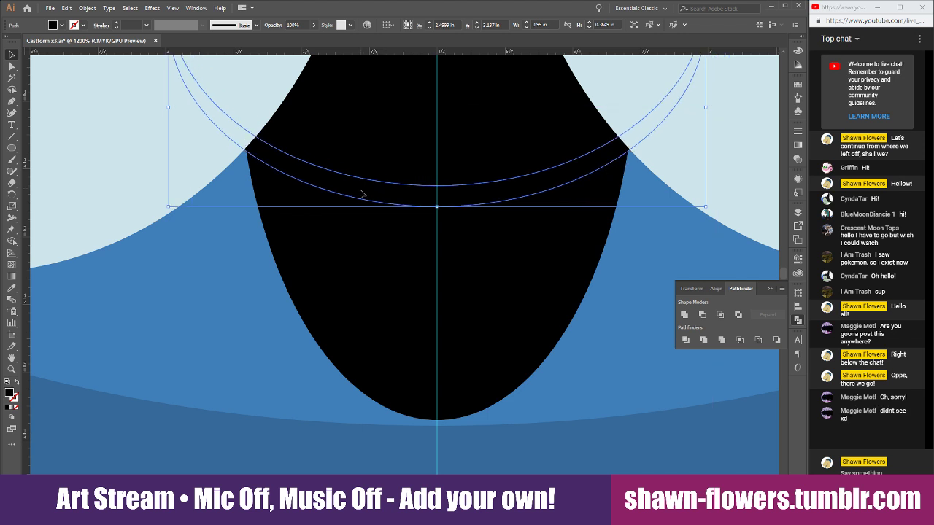
Subtract the smile curve from the black ellipse and delete the leftover smile band between the two pieces
{"action": "scroll", "coordinate": [521, 313], "scroll_direction": "down", "scroll_amount": 2}
{"action": "left_click", "coordinate": [514, 316], "text": "shift"}
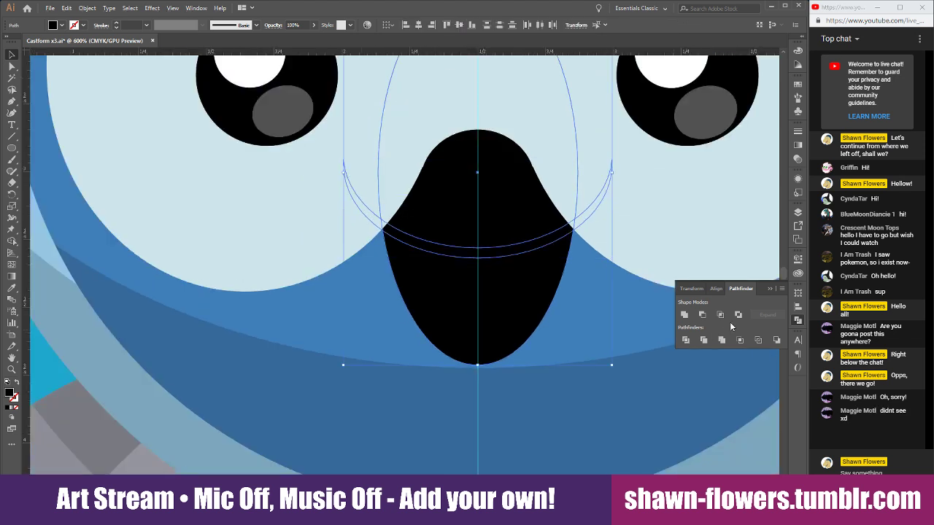
{"action": "left_click", "coordinate": [707, 317]}
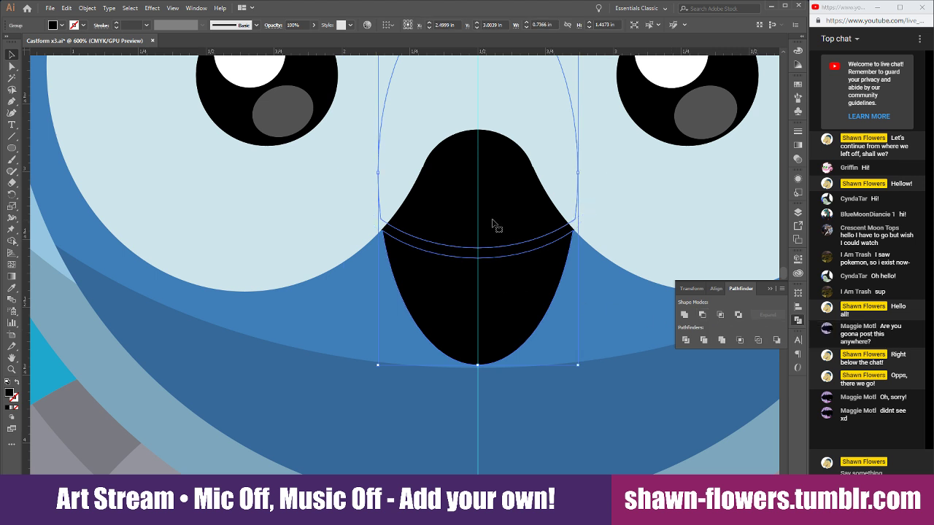
{"action": "left_click", "coordinate": [527, 251]}
{"action": "key", "text": "Delete"}
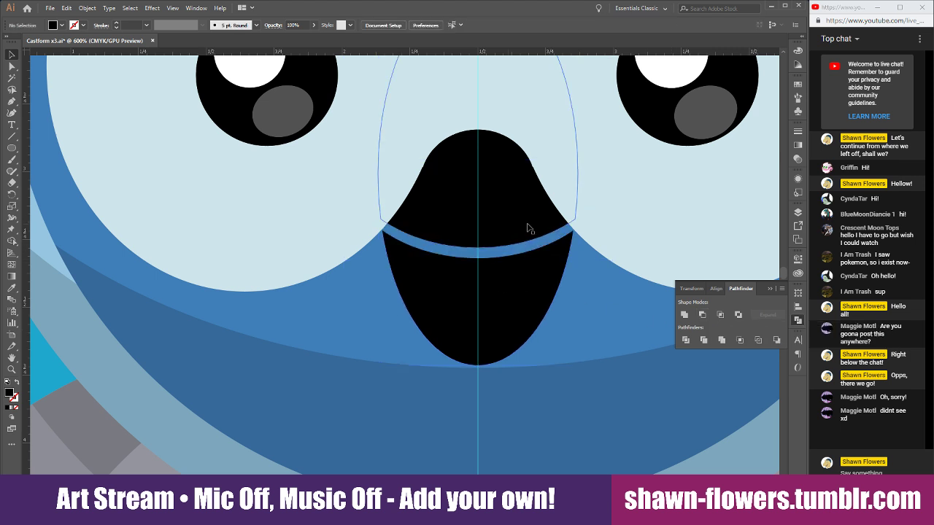
Delete the upper piece of the cut ellipse, keeping only the lower piece as the open mouth
{"action": "left_click", "coordinate": [528, 224]}
{"action": "left_click", "coordinate": [527, 231]}
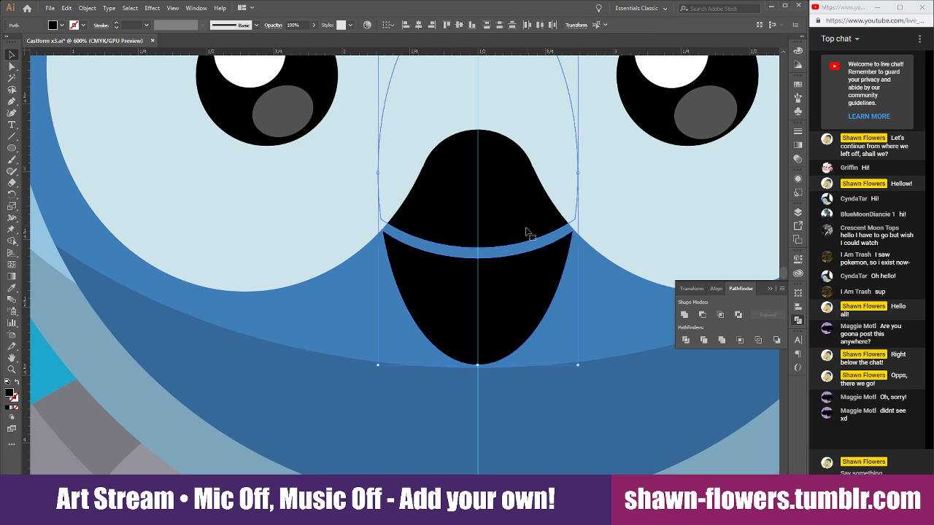
{"action": "key", "text": "Delete"}
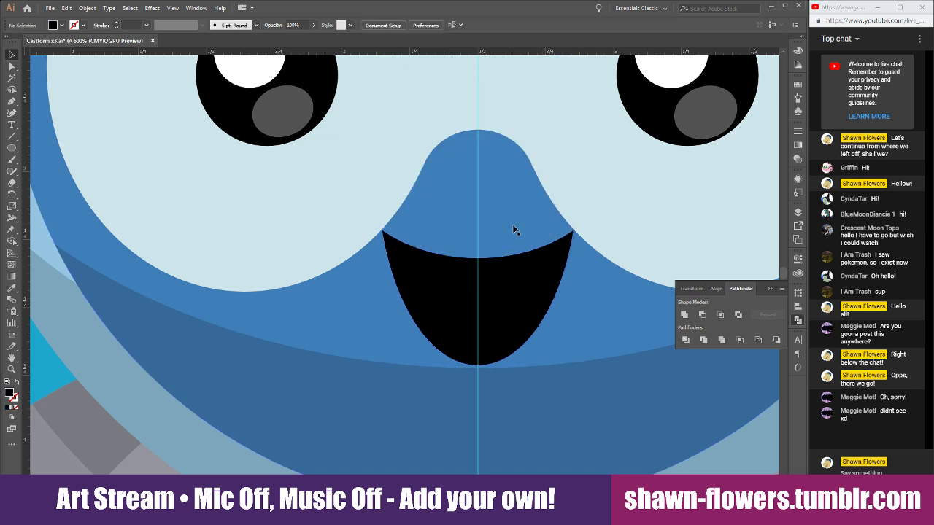
Stretch the black open mouth downward and lower its upper edge slightly, making it about 0.86 in tall
{"action": "scroll", "coordinate": [547, 303], "scroll_direction": "down", "scroll_amount": 4}
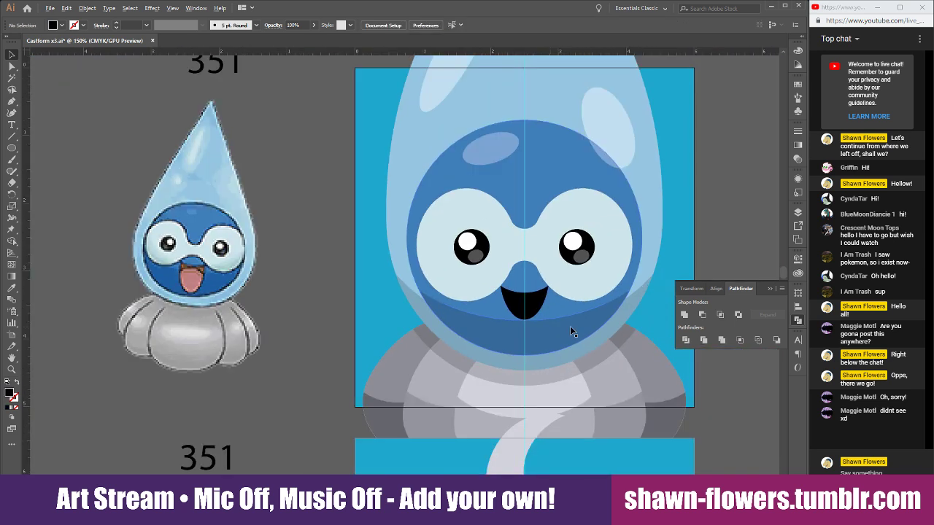
{"action": "scroll", "coordinate": [570, 326], "scroll_direction": "up", "scroll_amount": 2}
{"action": "left_click", "coordinate": [493, 286]}
{"action": "left_click_drag", "start_coordinate": [482, 317], "coordinate": [485, 367]}
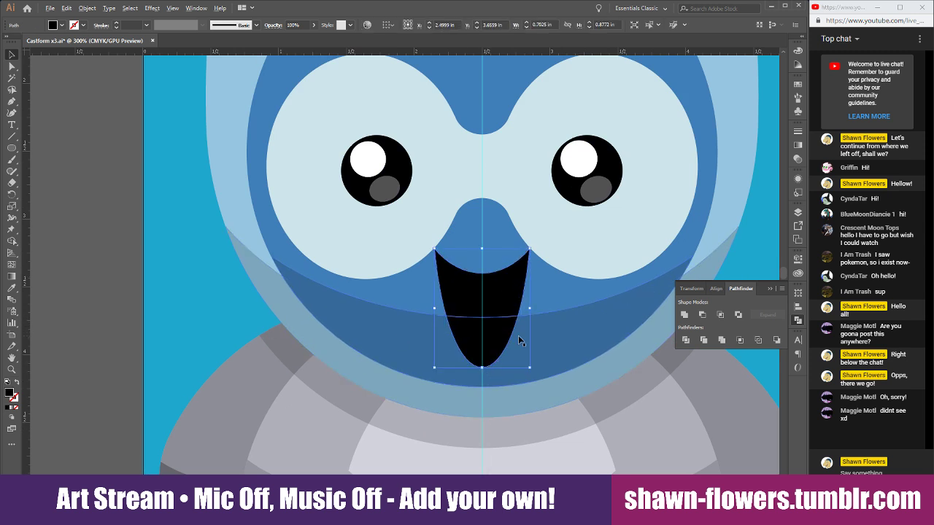
{"action": "scroll", "coordinate": [518, 336], "scroll_direction": "up", "scroll_amount": 2}
{"action": "scroll", "coordinate": [453, 351], "scroll_direction": "down", "scroll_amount": 2}
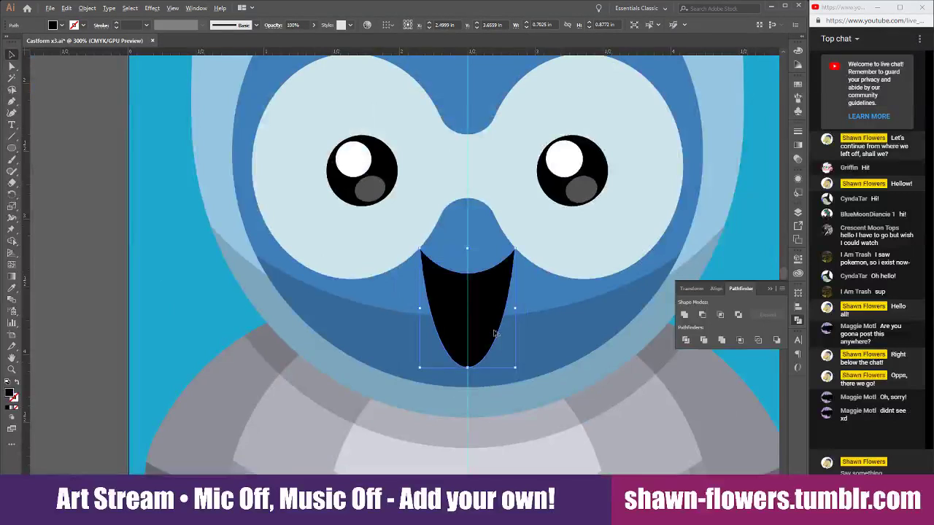
{"action": "scroll", "coordinate": [494, 333], "scroll_direction": "up", "scroll_amount": 1}
{"action": "left_click_drag", "start_coordinate": [461, 224], "coordinate": [461, 239]}
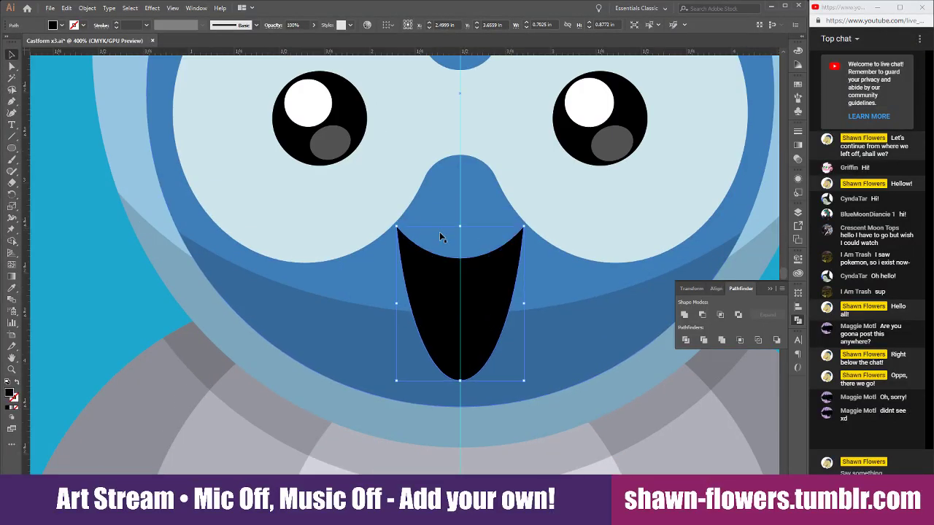
{"action": "scroll", "coordinate": [351, 273], "scroll_direction": "down", "scroll_amount": 1}
{"action": "scroll", "coordinate": [340, 291], "scroll_direction": "left", "scroll_amount": 2}
{"action": "left_click", "coordinate": [161, 252]}
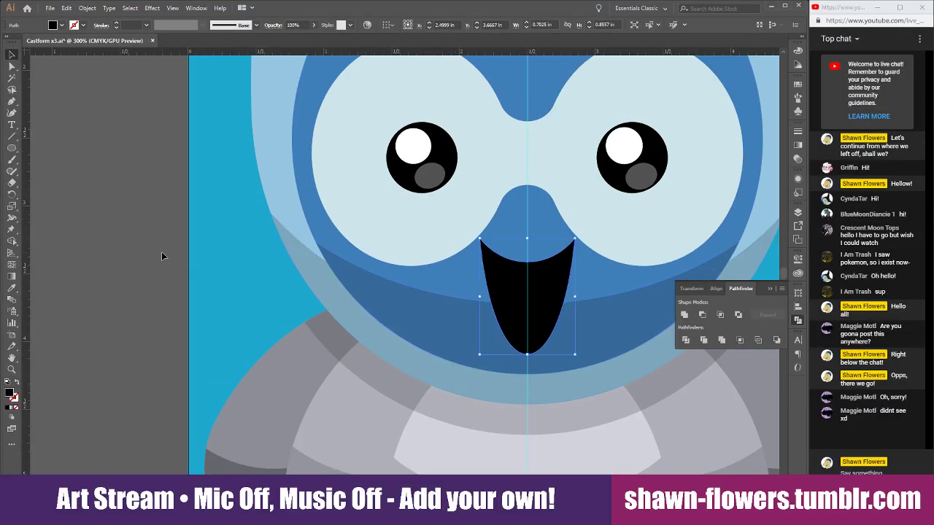
{"action": "scroll", "coordinate": [350, 290], "scroll_direction": "down", "scroll_amount": 2}
{"action": "scroll", "coordinate": [440, 291], "scroll_direction": "up", "scroll_amount": 3}
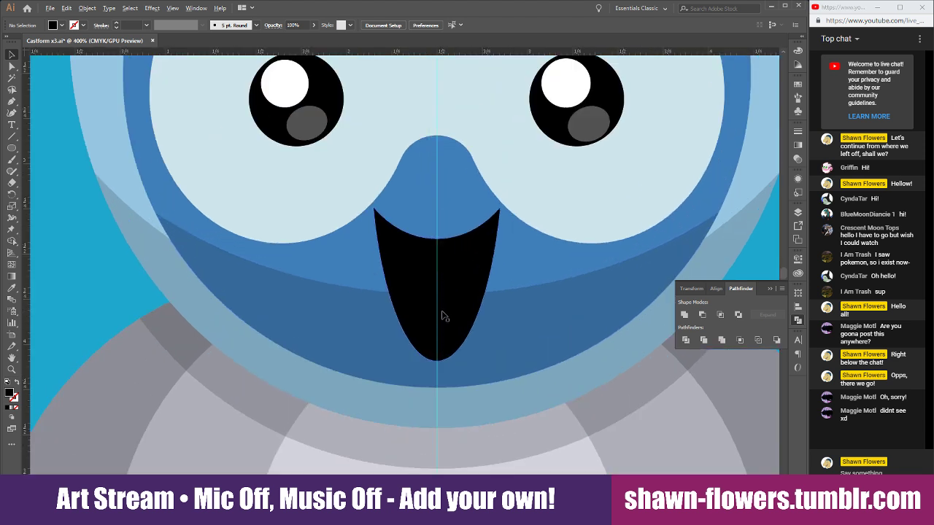
Place a copy of the mouth rotated 180 degrees over the original, then widen it to about 1.19 in and shift it down
{"action": "left_click_drag", "start_coordinate": [418, 292], "coordinate": [398, 276]}
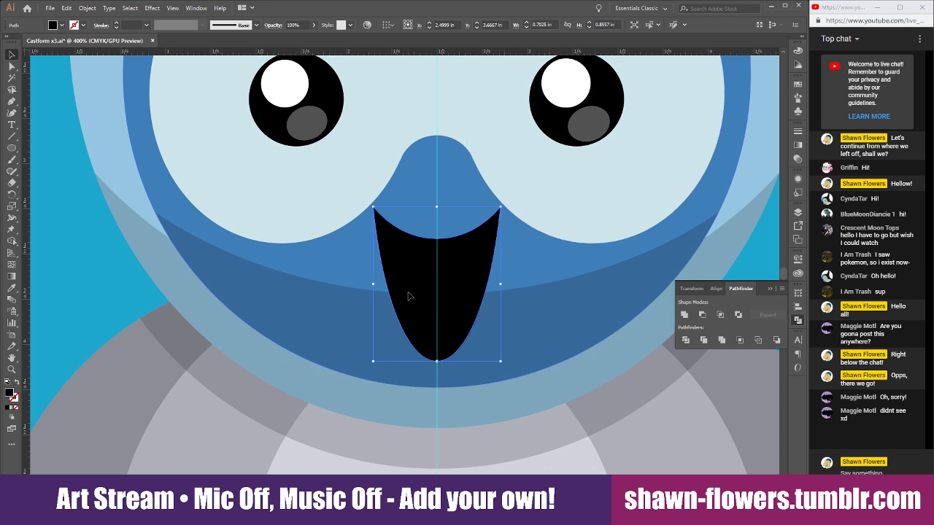
{"action": "left_click_drag", "start_coordinate": [409, 296], "coordinate": [404, 262]}
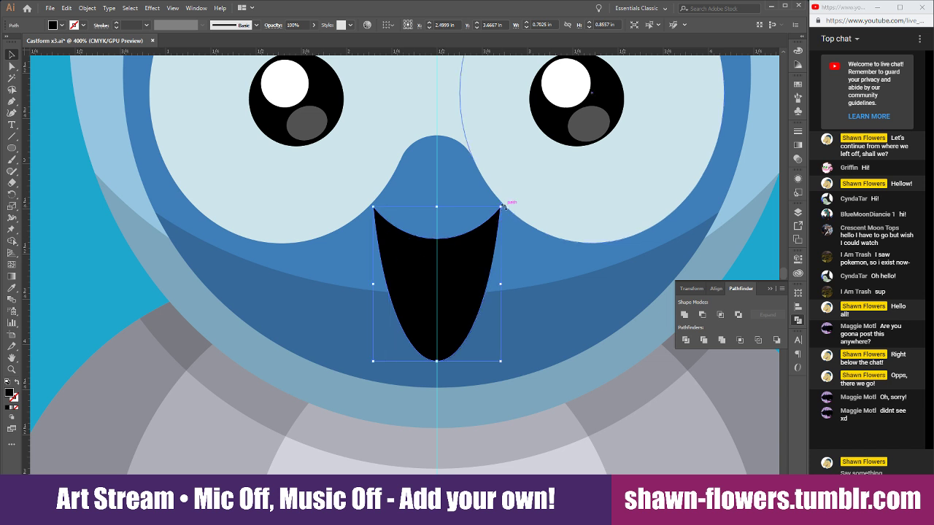
{"action": "left_click_drag", "start_coordinate": [503, 206], "coordinate": [400, 377]}
{"action": "scroll", "coordinate": [437, 318], "scroll_direction": "down", "scroll_amount": 1}
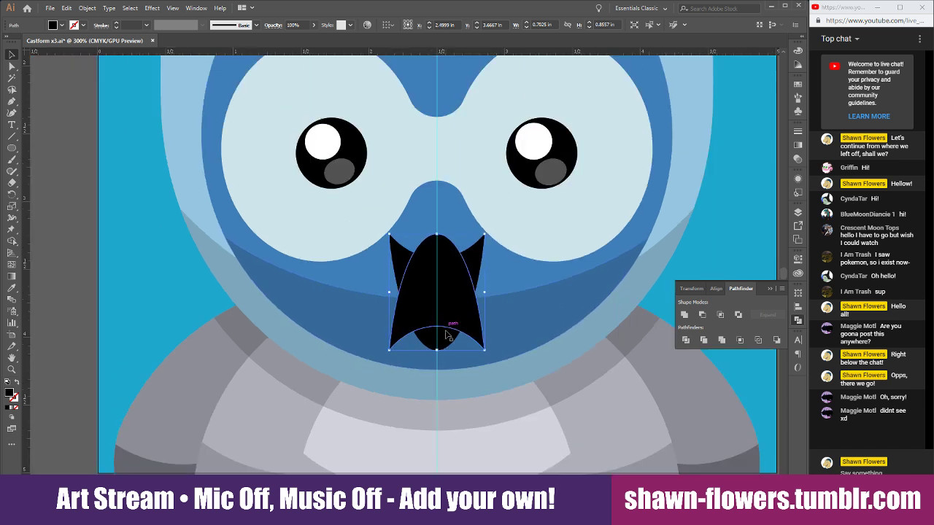
{"action": "left_click_drag", "start_coordinate": [484, 291], "coordinate": [517, 319]}
Intersect the flipped copy with the mouth shape to form a tongue, and fill it with the reference tongue's pink
{"action": "scroll", "coordinate": [391, 305], "scroll_direction": "down", "scroll_amount": 1}
{"action": "scroll", "coordinate": [391, 306], "scroll_direction": "left", "scroll_amount": 5}
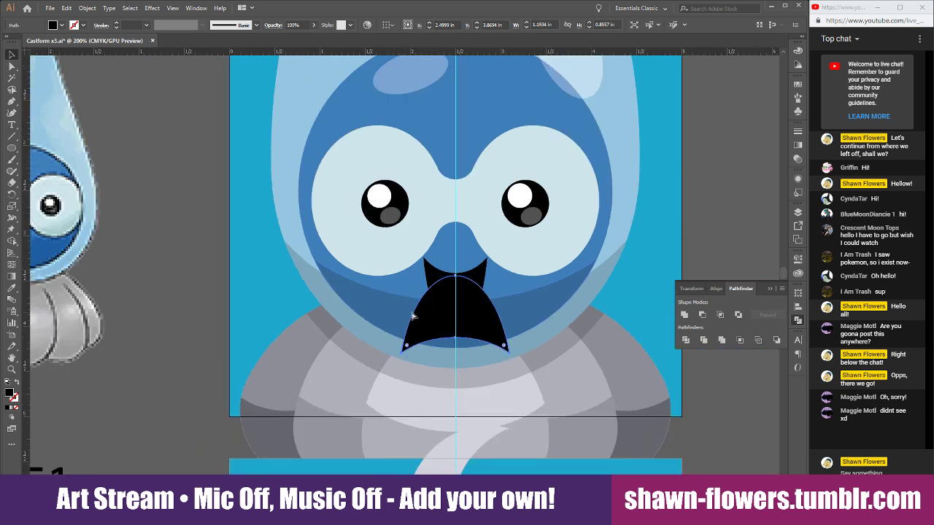
{"action": "left_click", "coordinate": [721, 315]}
{"action": "left_click", "coordinate": [12, 288]}
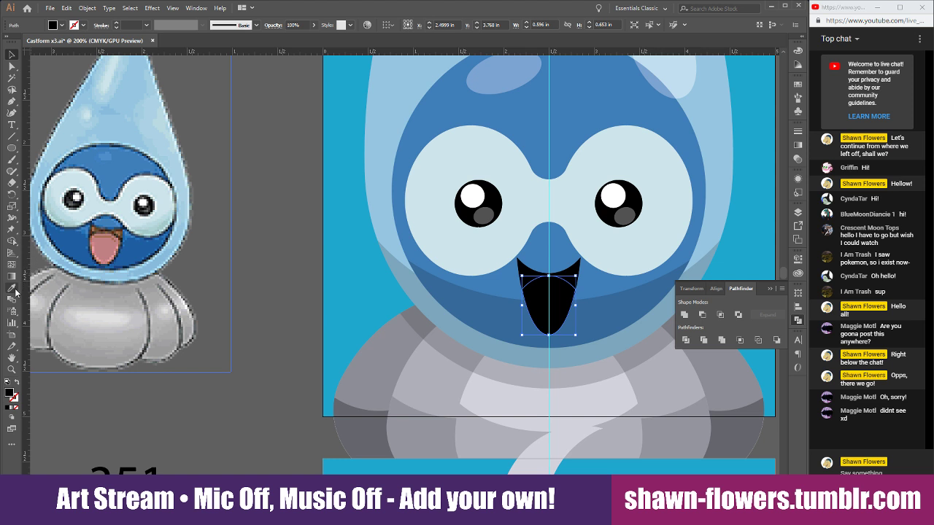
{"action": "left_click", "coordinate": [110, 245]}
{"action": "left_click", "coordinate": [12, 55]}
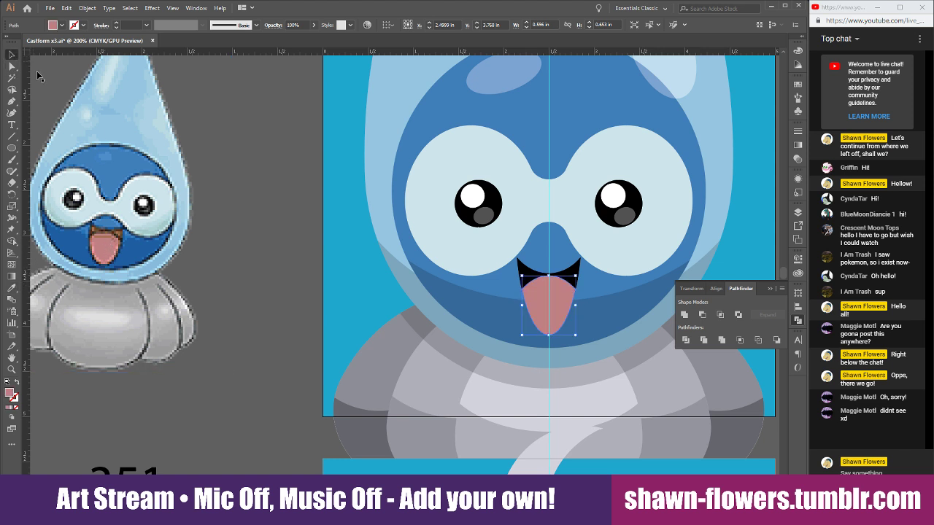
{"action": "left_click", "coordinate": [287, 253]}
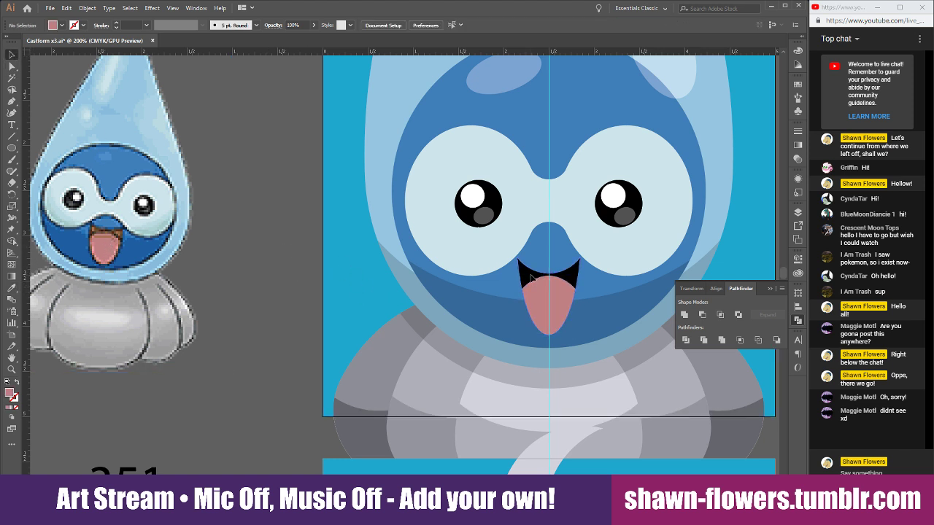
Fill the black mouth behind the tongue with the dark brown sampled from the reference's mouth
{"action": "left_click", "coordinate": [546, 277]}
{"action": "left_click", "coordinate": [12, 288]}
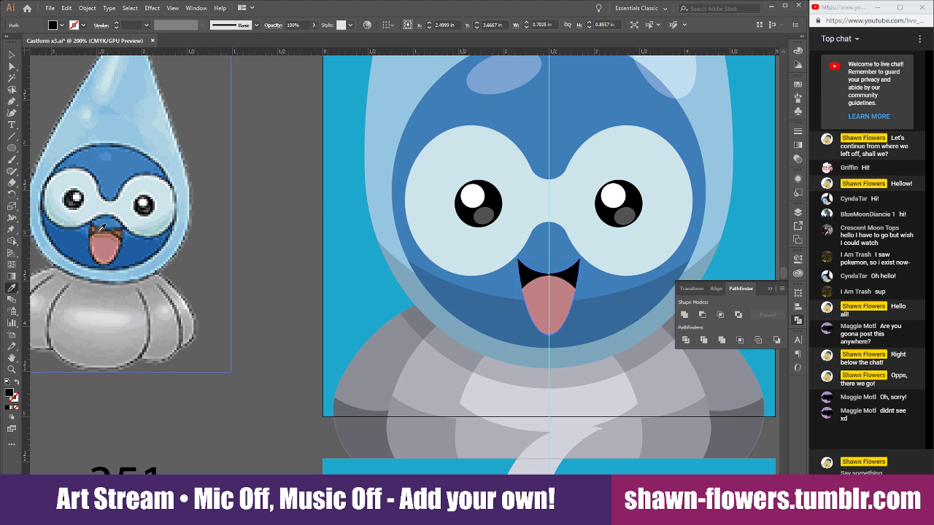
{"action": "left_click", "coordinate": [102, 227]}
{"action": "left_click", "coordinate": [10, 54]}
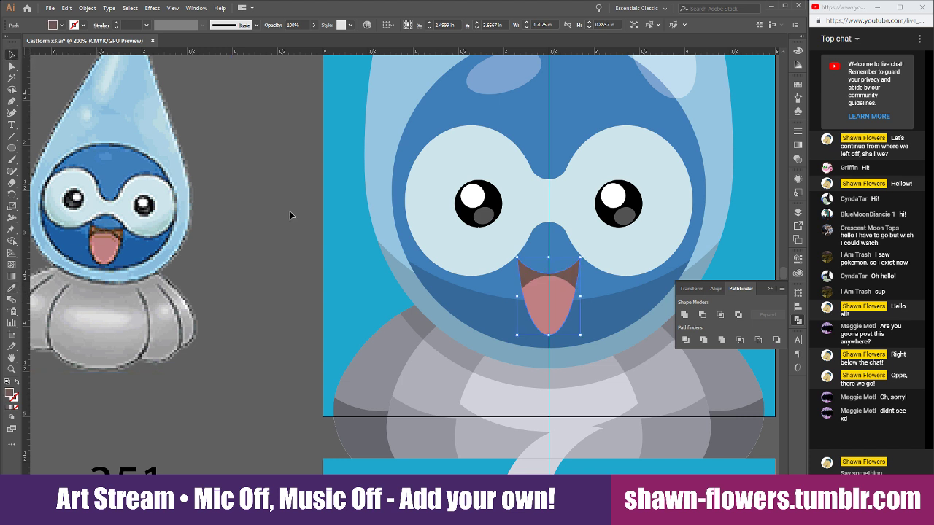
{"action": "left_click", "coordinate": [293, 206]}
Subtract a lowered tongue copy, widened to about 0.75 in, from the tongue shape to leave a crescent along the tongue's upper edge
{"action": "scroll", "coordinate": [310, 223], "scroll_direction": "down", "scroll_amount": 2}
{"action": "scroll", "coordinate": [315, 238], "scroll_direction": "down", "scroll_amount": 10}
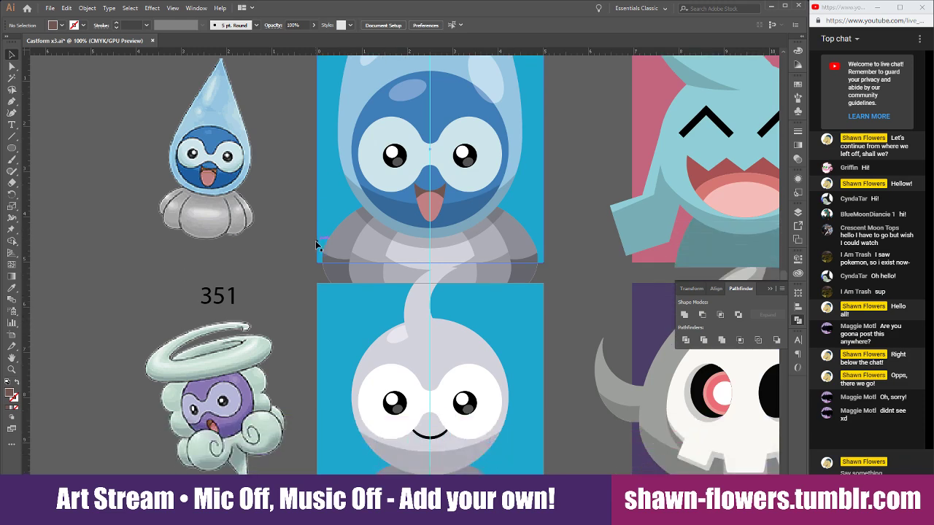
{"action": "scroll", "coordinate": [315, 238], "scroll_direction": "down", "scroll_amount": 1}
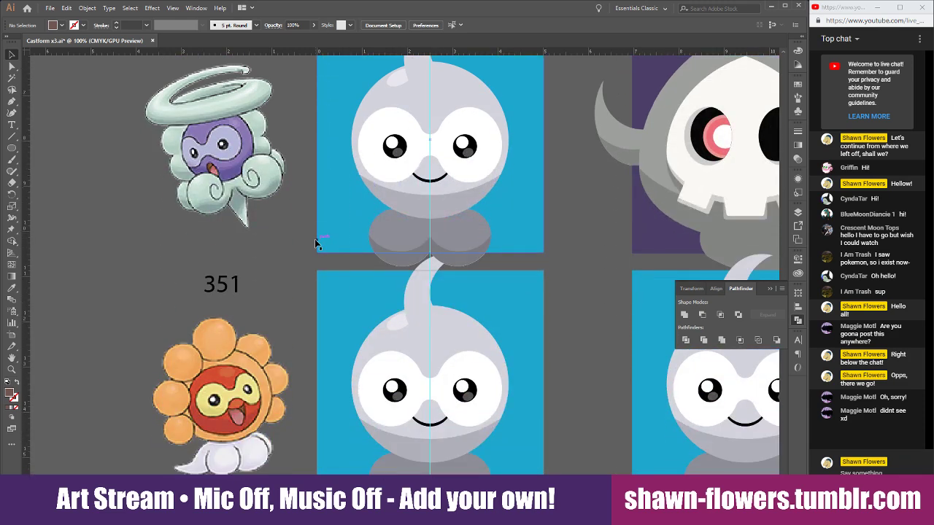
{"action": "scroll", "coordinate": [314, 239], "scroll_direction": "up", "scroll_amount": 6}
{"action": "scroll", "coordinate": [309, 251], "scroll_direction": "up", "scroll_amount": 3}
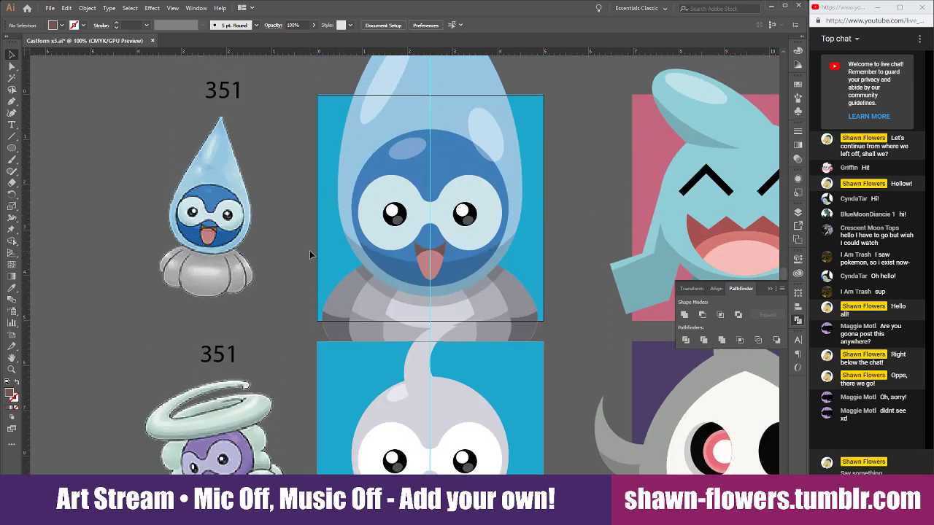
{"action": "scroll", "coordinate": [309, 251], "scroll_direction": "right", "scroll_amount": 1}
{"action": "scroll", "coordinate": [399, 261], "scroll_direction": "up", "scroll_amount": 3}
{"action": "scroll", "coordinate": [399, 264], "scroll_direction": "up", "scroll_amount": 1}
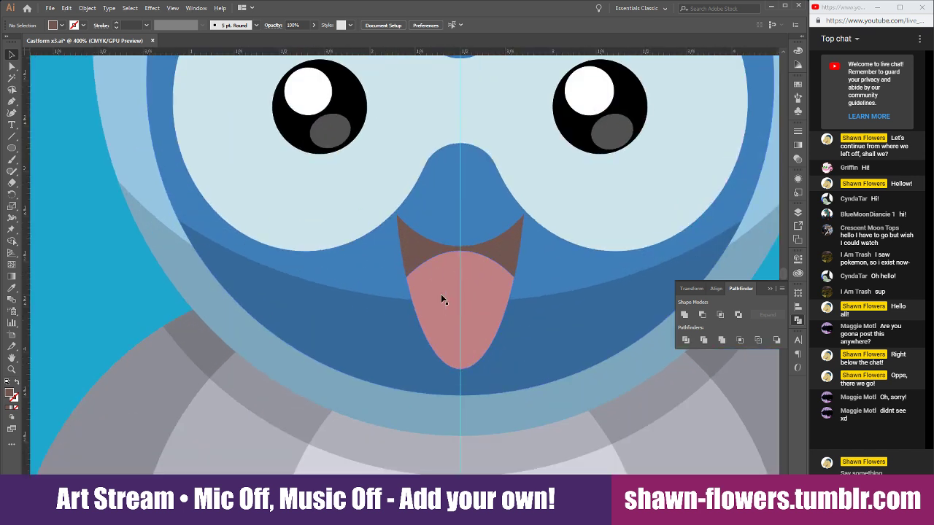
{"action": "mouse_move", "coordinate": [440, 294]}
{"action": "left_mouse_down"}
{"action": "mouse_move", "coordinate": [426, 294]}
{"action": "mouse_move", "coordinate": [440, 296]}
{"action": "left_mouse_up"}
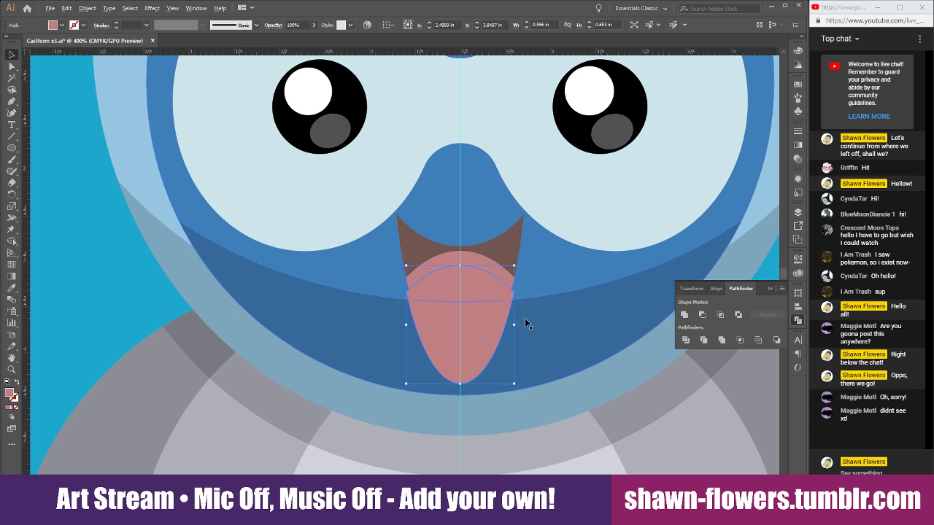
{"action": "left_click_drag", "start_coordinate": [516, 326], "coordinate": [492, 308]}
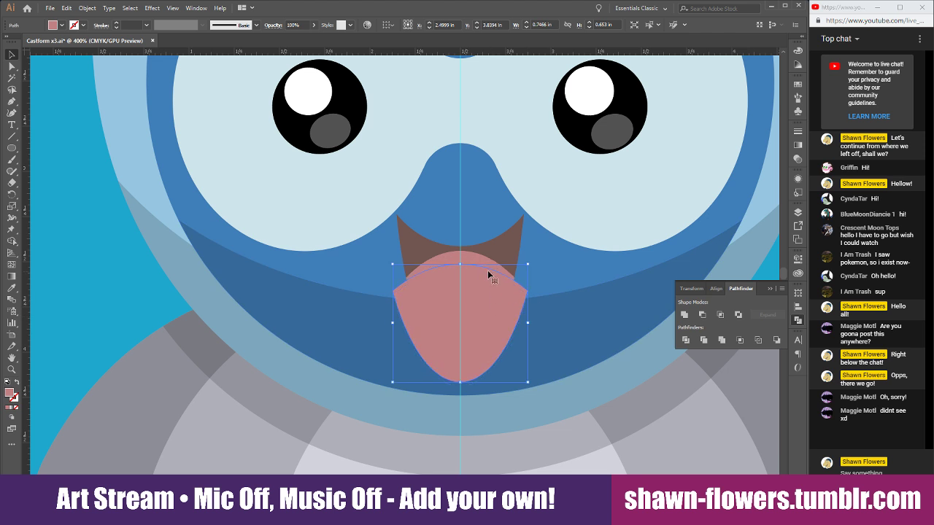
{"action": "left_click", "coordinate": [480, 264], "text": "shift"}
{"action": "left_click", "coordinate": [702, 317]}
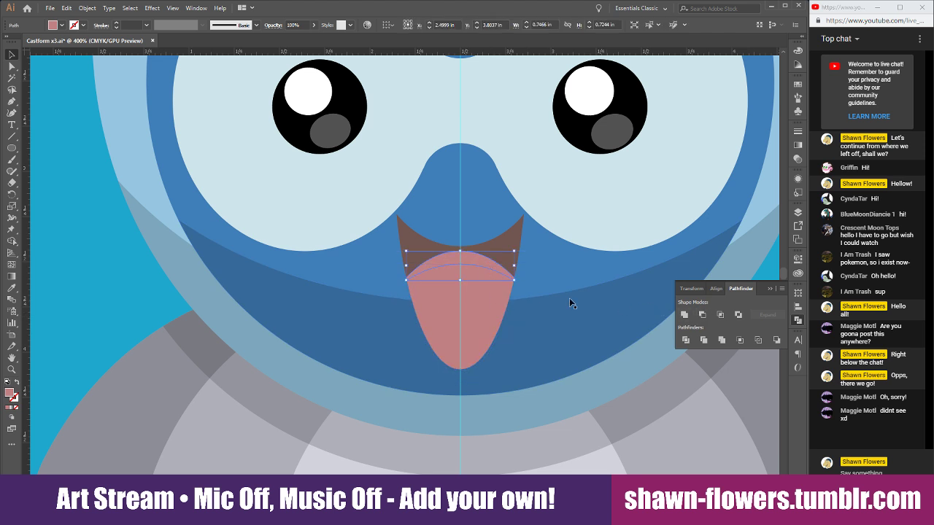
Shade the crescent on the tongue by sampling the face shadow's appearance with the Eyedropper, then deselect it
{"action": "scroll", "coordinate": [379, 297], "scroll_direction": "down", "scroll_amount": 2}
{"action": "scroll", "coordinate": [342, 303], "scroll_direction": "left", "scroll_amount": 3}
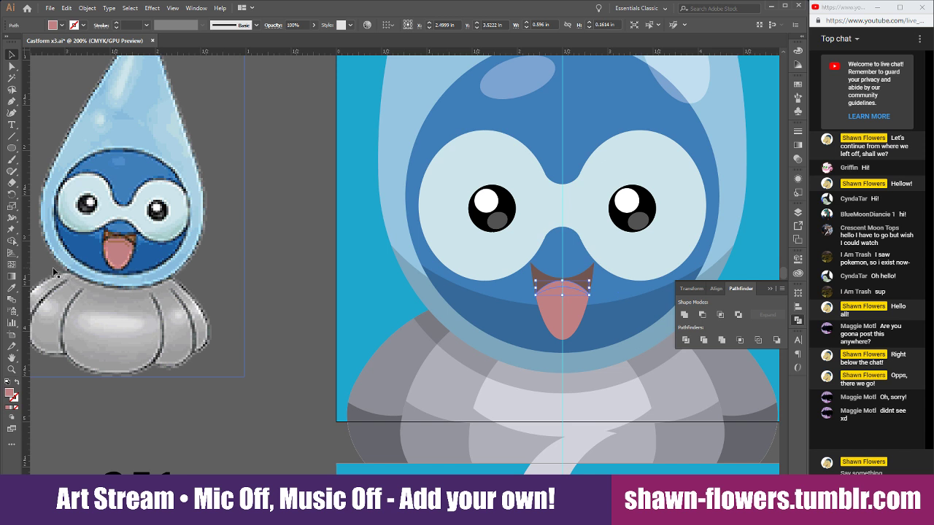
{"action": "left_click", "coordinate": [11, 289]}
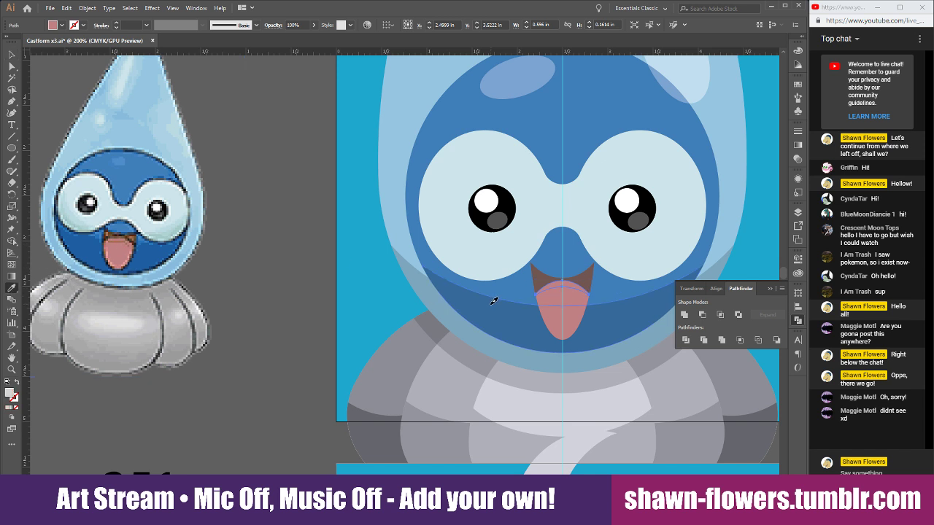
{"action": "key", "text": "ctrl+shift+a"}
{"action": "key", "text": "v"}
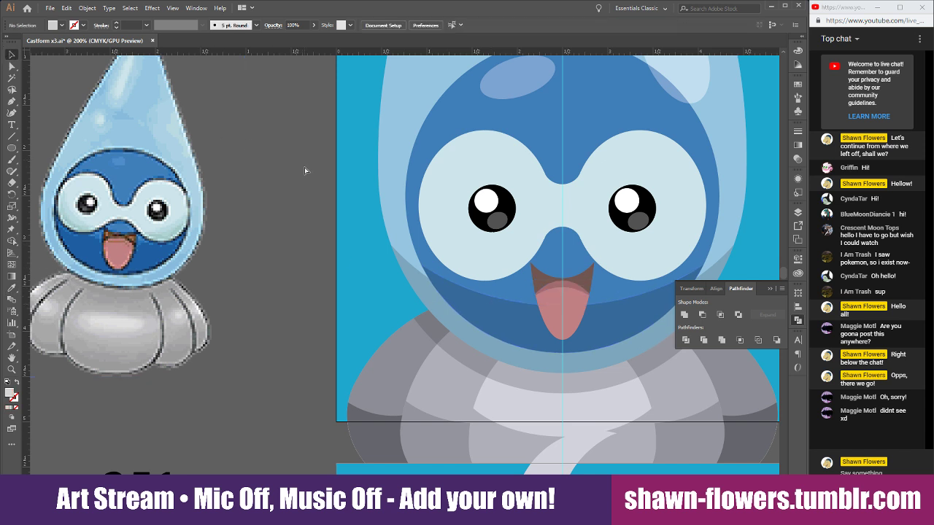
{"action": "scroll", "coordinate": [303, 174], "scroll_direction": "right", "scroll_amount": 3}
{"action": "scroll", "coordinate": [336, 201], "scroll_direction": "down", "scroll_amount": 1}
{"action": "scroll", "coordinate": [306, 286], "scroll_direction": "right", "scroll_amount": 1}
{"action": "scroll", "coordinate": [331, 290], "scroll_direction": "down", "scroll_amount": 1}
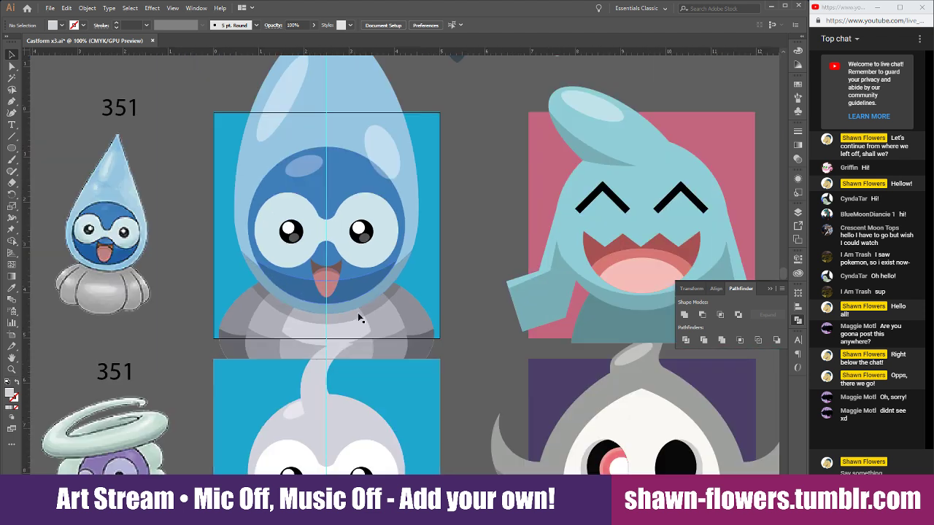
{"action": "scroll", "coordinate": [488, 250], "scroll_direction": "up", "scroll_amount": 2}
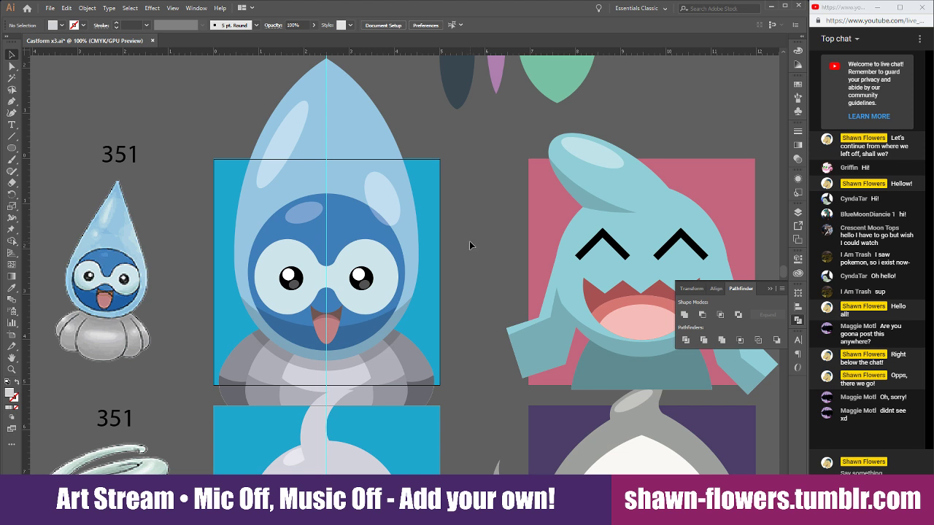
Switch to the YouTube live chat and post "No problem!" followed by "I forgot to put the overlay on" with a smiling emoji
{"action": "left_click", "coordinate": [842, 473]}
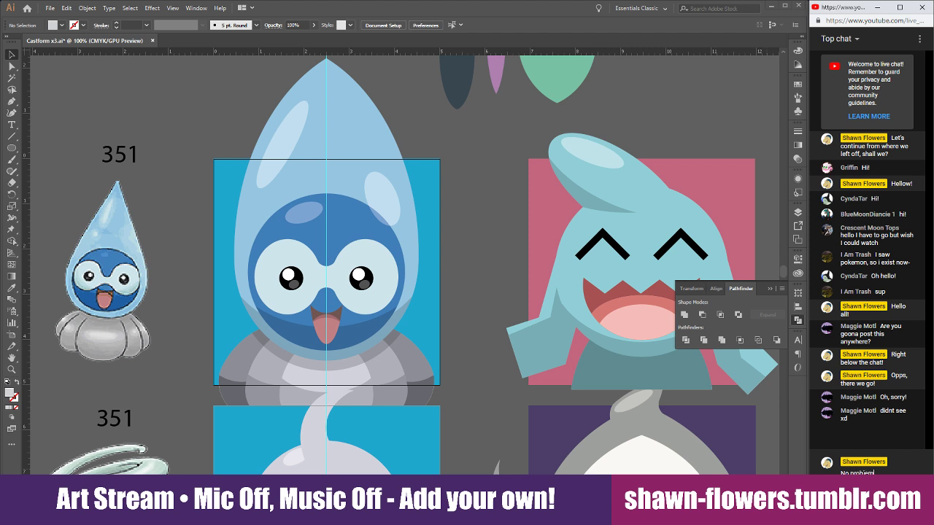
{"action": "key", "text": "Return"}
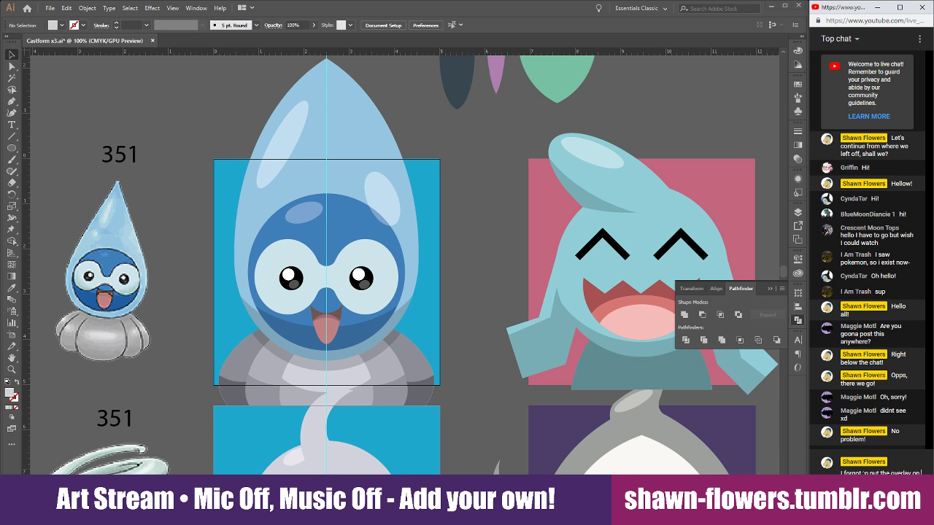
{"action": "key", "text": "Return"}
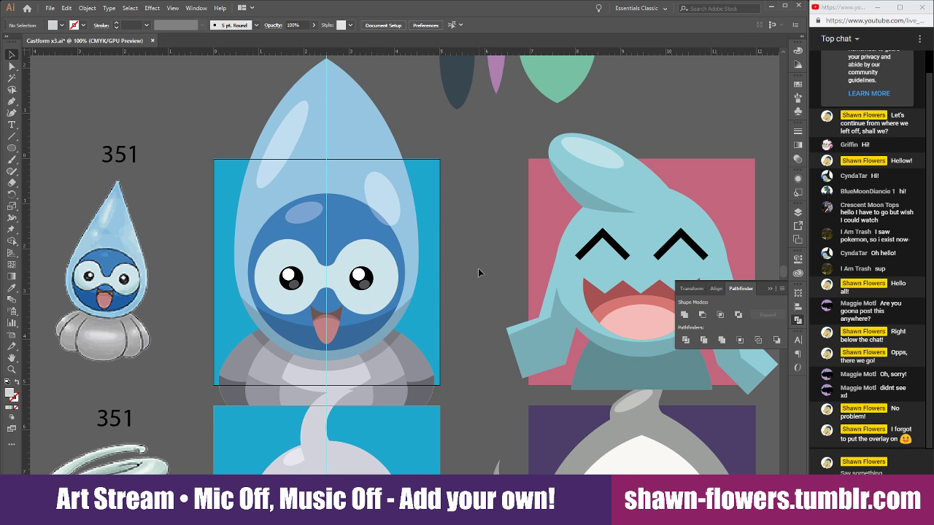
Recolor the rainy Castform's blue background square in Illustrator with the purple sampled from the second Castform reference's face
{"action": "scroll", "coordinate": [483, 267], "scroll_direction": "down", "scroll_amount": 3}
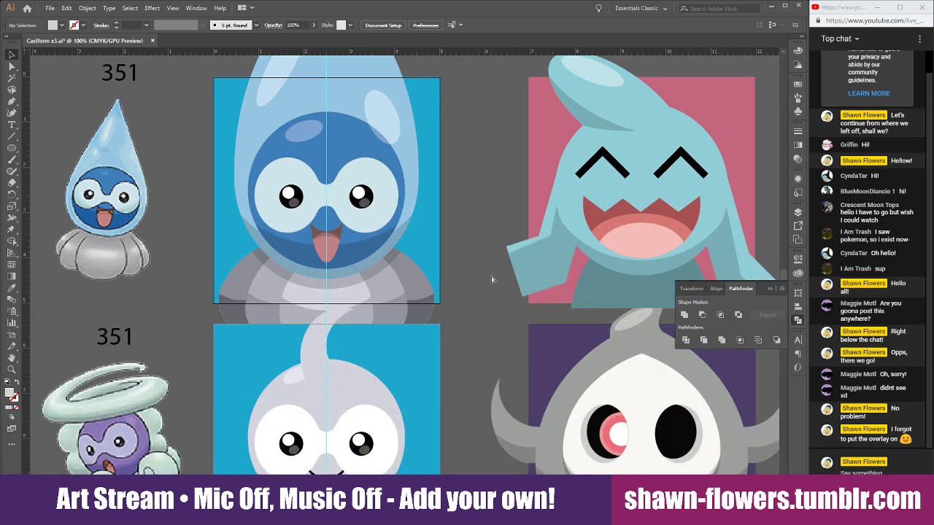
{"action": "scroll", "coordinate": [494, 281], "scroll_direction": "left", "scroll_amount": 1}
{"action": "scroll", "coordinate": [497, 286], "scroll_direction": "up", "scroll_amount": 3}
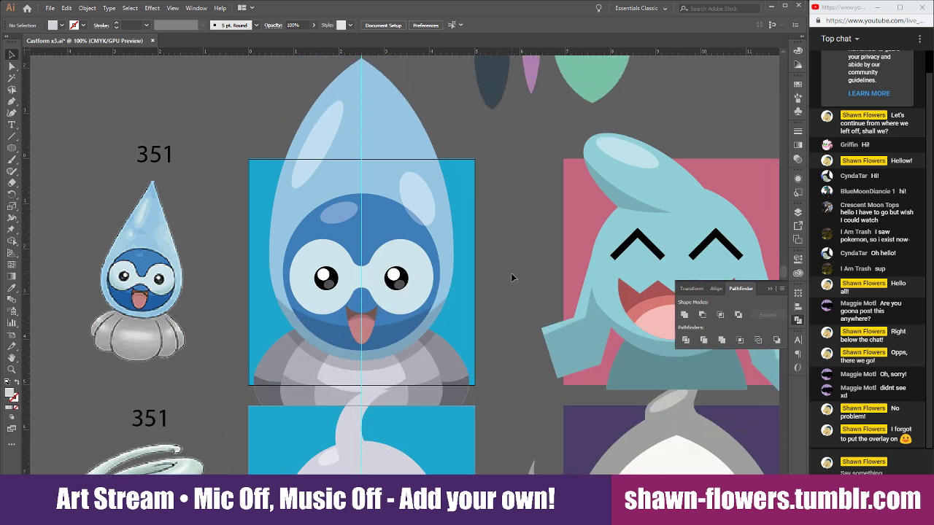
{"action": "left_click", "coordinate": [255, 184]}
{"action": "scroll", "coordinate": [226, 255], "scroll_direction": "down", "scroll_amount": 2}
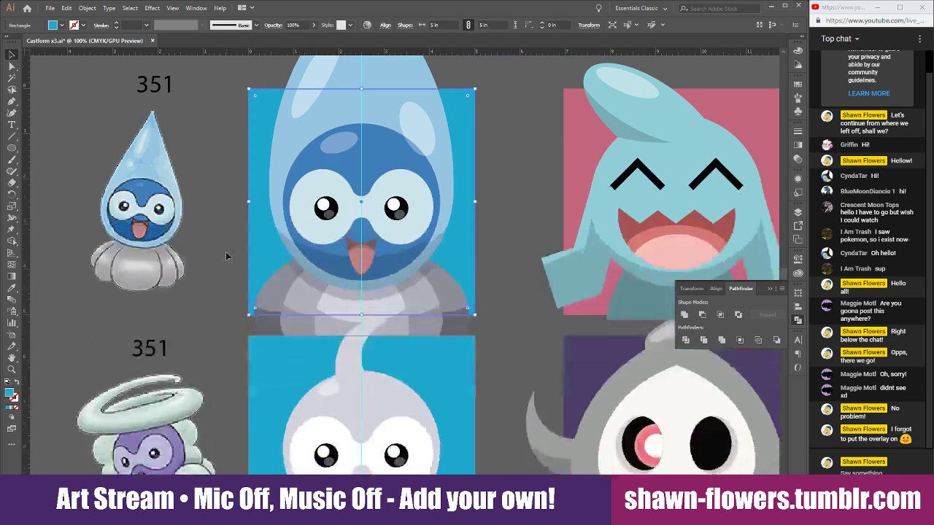
{"action": "scroll", "coordinate": [226, 255], "scroll_direction": "down", "scroll_amount": 8}
{"action": "scroll", "coordinate": [228, 253], "scroll_direction": "up", "scroll_amount": 3}
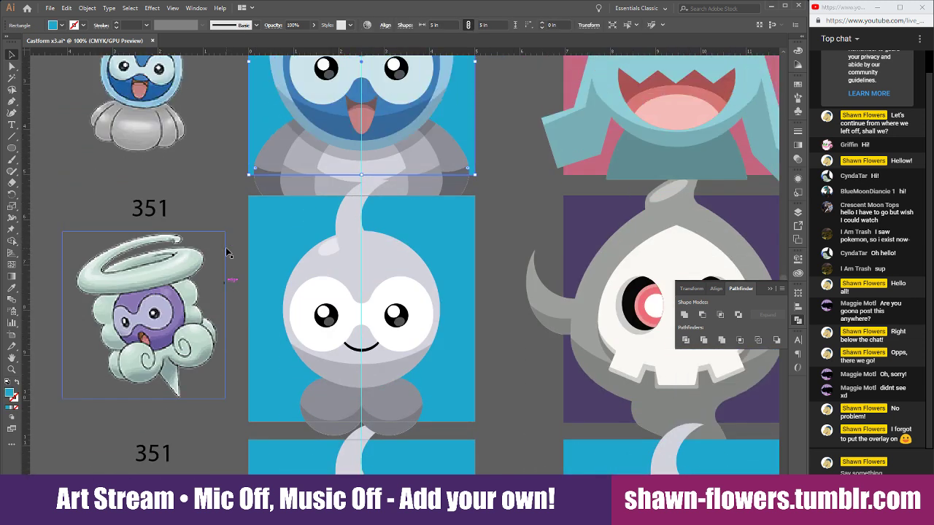
{"action": "scroll", "coordinate": [227, 250], "scroll_direction": "up", "scroll_amount": 1}
{"action": "left_click", "coordinate": [136, 302]}
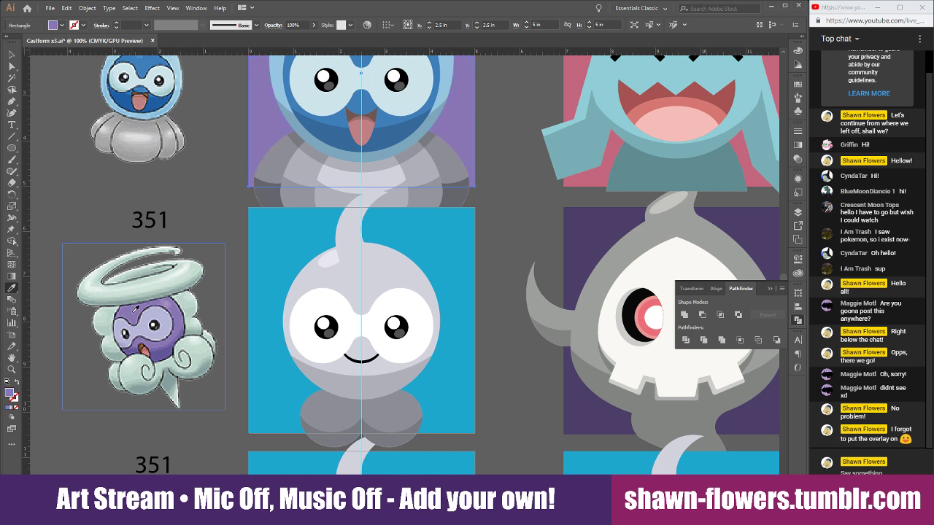
Recolor the rainy Castform's background square with a darker purple sampled from the second Castform reference, and deselect it
{"action": "scroll", "coordinate": [161, 321], "scroll_direction": "up", "scroll_amount": 4}
{"action": "scroll", "coordinate": [183, 271], "scroll_direction": "down", "scroll_amount": 2}
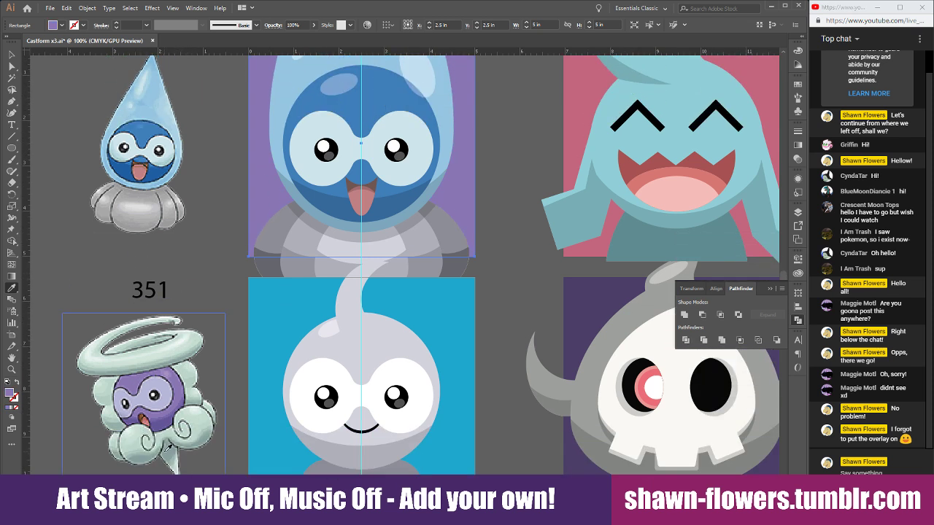
{"action": "left_click", "coordinate": [157, 414]}
{"action": "scroll", "coordinate": [91, 119], "scroll_direction": "up", "scroll_amount": 2}
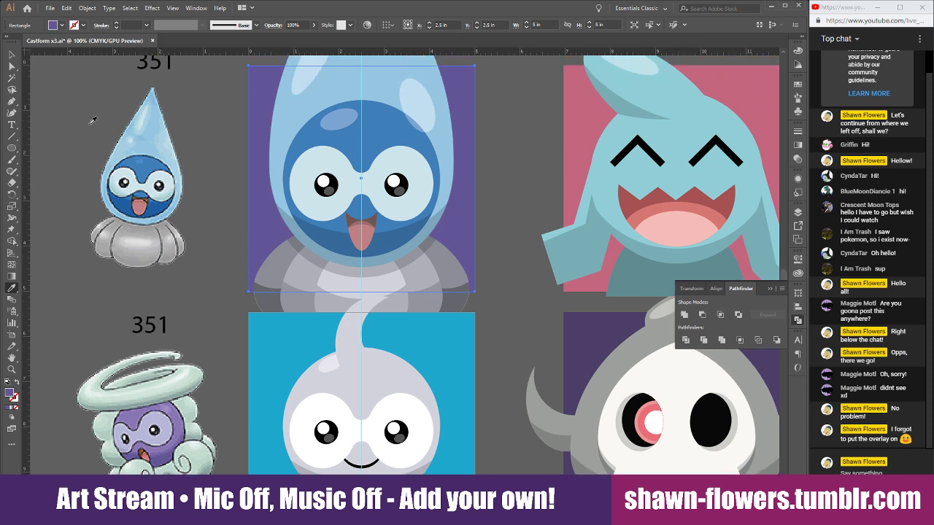
{"action": "left_click", "coordinate": [13, 57]}
{"action": "left_click", "coordinate": [220, 303]}
Recolor the second Castform's blue background square with the red sampled from the orange sunny Castform reference's face, and deselect it
{"action": "scroll", "coordinate": [216, 299], "scroll_direction": "down", "scroll_amount": 1}
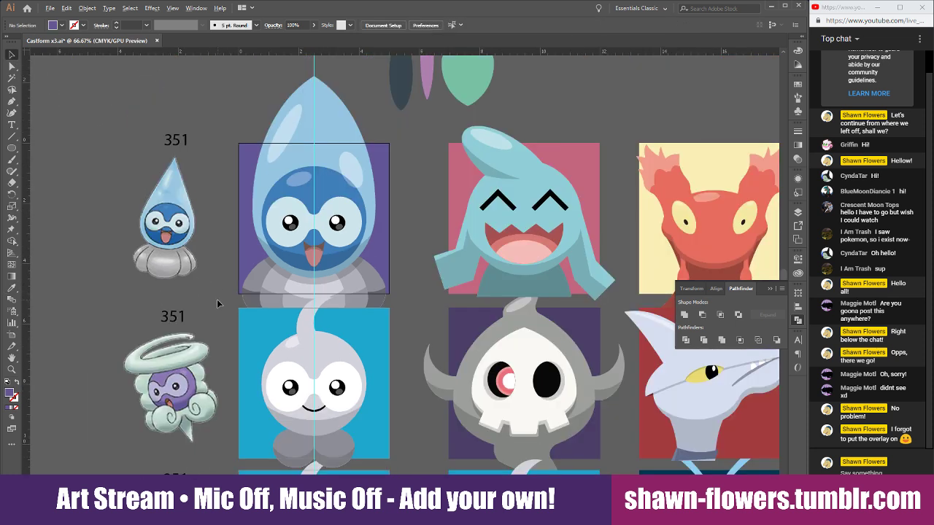
{"action": "scroll", "coordinate": [214, 303], "scroll_direction": "down", "scroll_amount": 2}
{"action": "scroll", "coordinate": [219, 310], "scroll_direction": "down", "scroll_amount": 4}
{"action": "scroll", "coordinate": [408, 330], "scroll_direction": "up", "scroll_amount": 4}
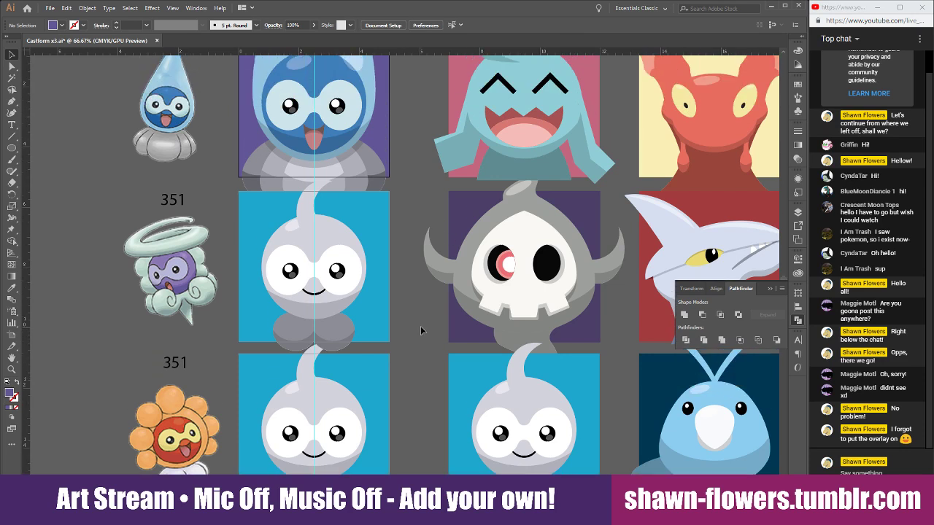
{"action": "scroll", "coordinate": [405, 296], "scroll_direction": "down", "scroll_amount": 3}
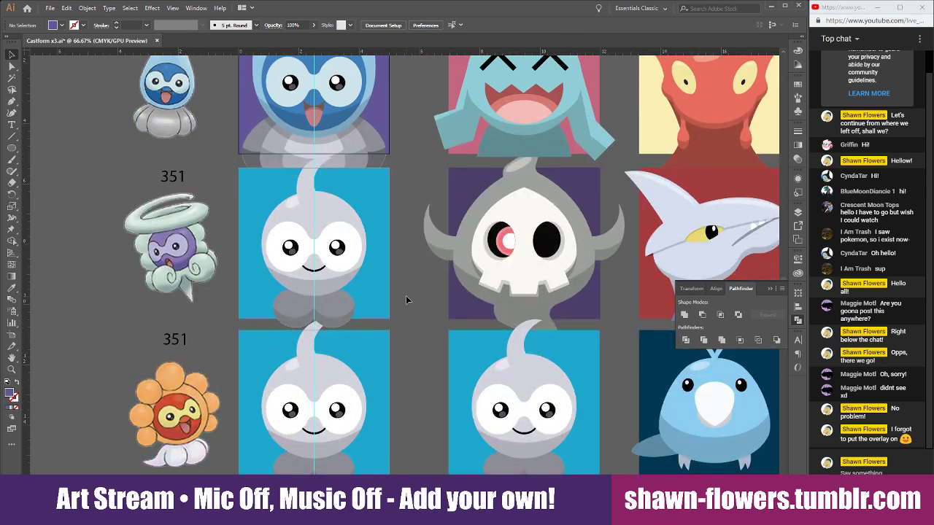
{"action": "scroll", "coordinate": [406, 298], "scroll_direction": "up", "scroll_amount": 4}
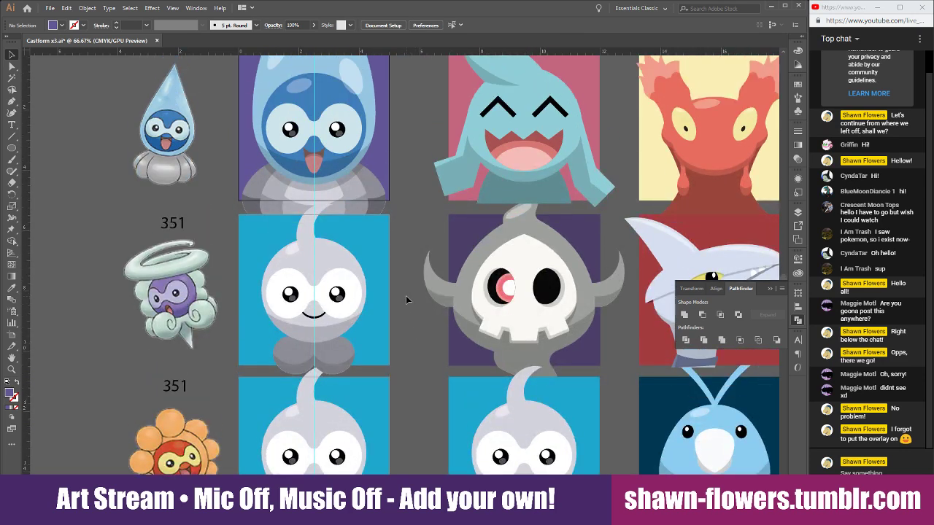
{"action": "scroll", "coordinate": [405, 297], "scroll_direction": "down", "scroll_amount": 6}
{"action": "scroll", "coordinate": [406, 298], "scroll_direction": "up", "scroll_amount": 4}
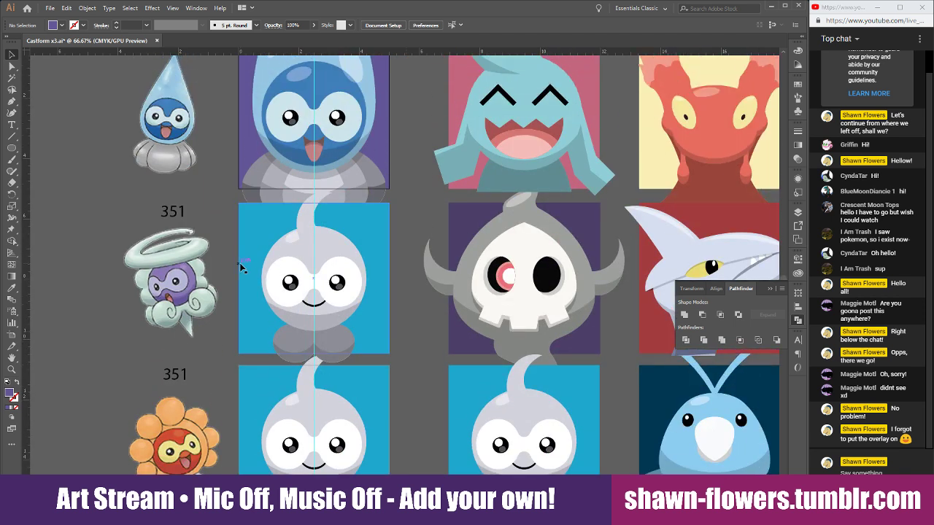
{"action": "left_click", "coordinate": [250, 245]}
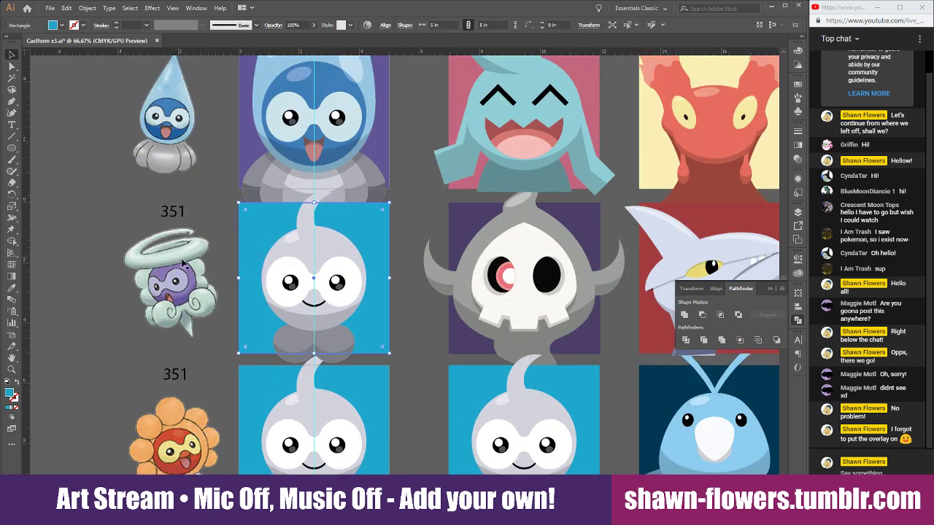
{"action": "key", "text": "i"}
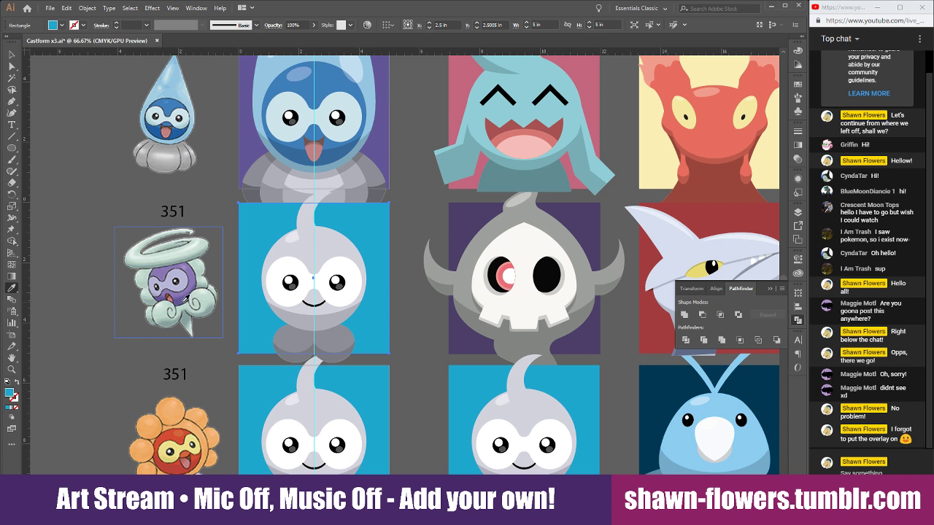
{"action": "left_click", "coordinate": [177, 464]}
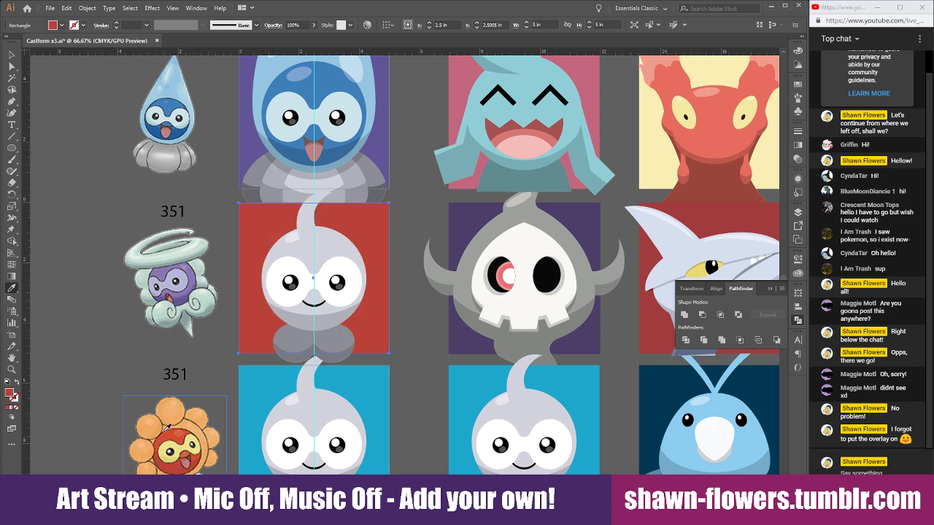
{"action": "key", "text": "v"}
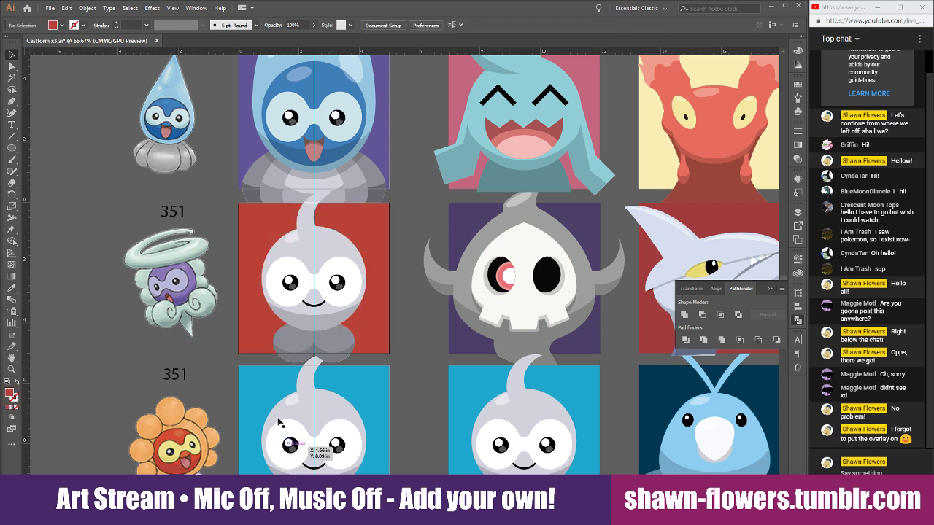
Recolor the third Castform's background square with the dark blue sampled from the rainy Castform reference's face, and deselect it
{"action": "left_click", "coordinate": [245, 394]}
{"action": "left_click", "coordinate": [13, 289]}
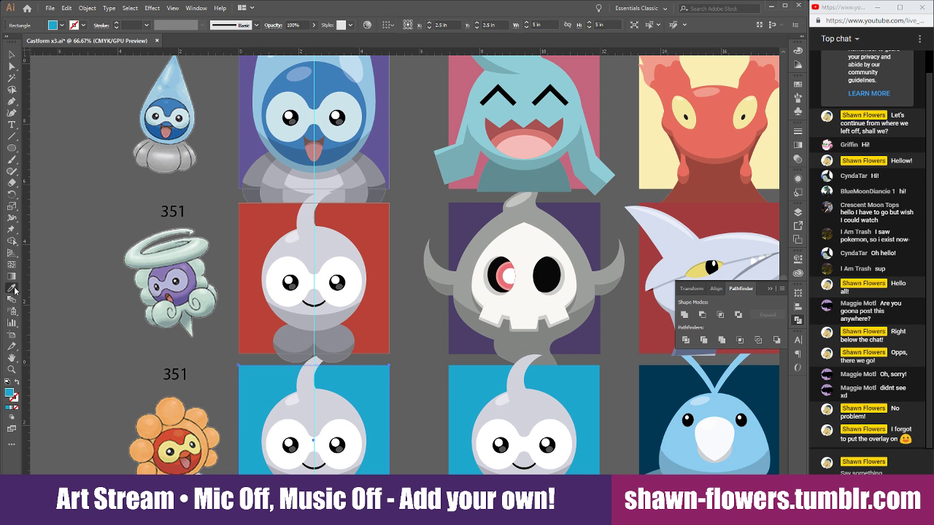
{"action": "left_click", "coordinate": [178, 130]}
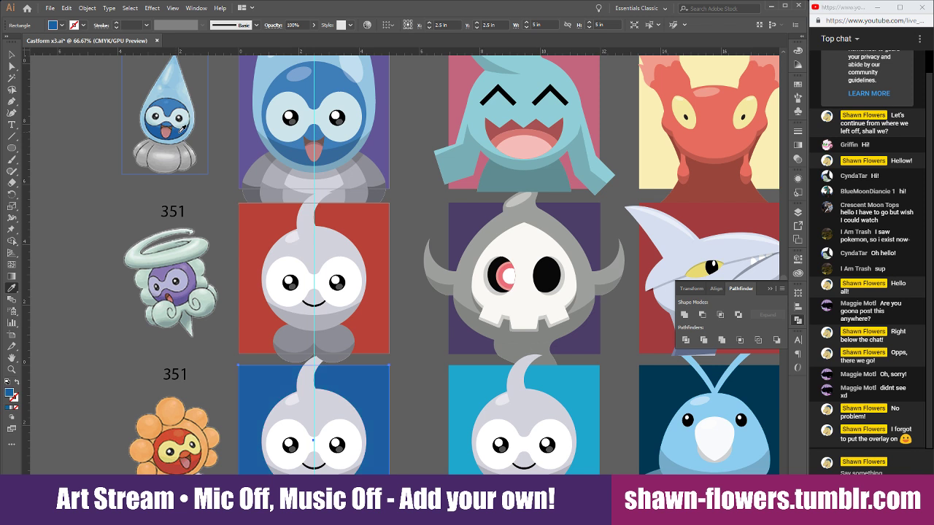
{"action": "left_click", "coordinate": [10, 56]}
{"action": "left_click", "coordinate": [64, 186]}
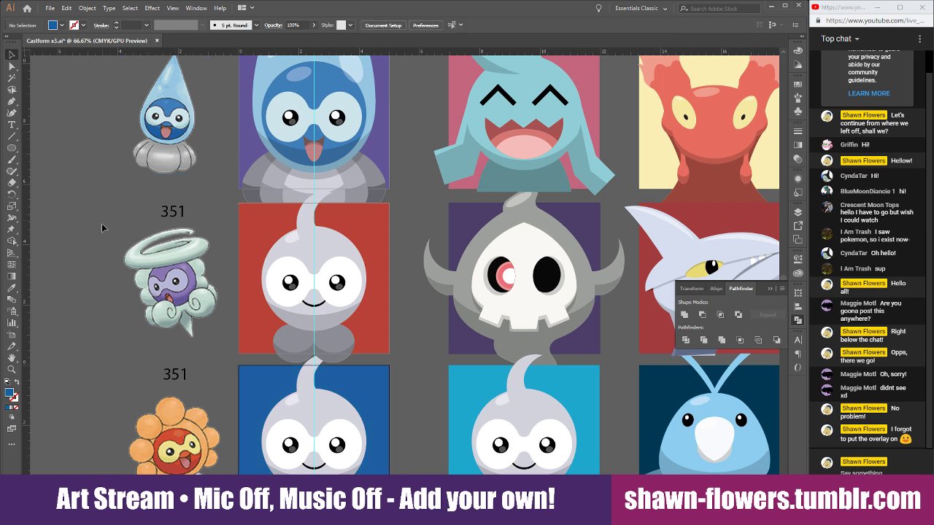
Recolor the second Castform's round head with the purple sampled from its reference's face, and deselect it
{"action": "scroll", "coordinate": [109, 275], "scroll_direction": "down", "scroll_amount": 2}
{"action": "left_click", "coordinate": [265, 211]}
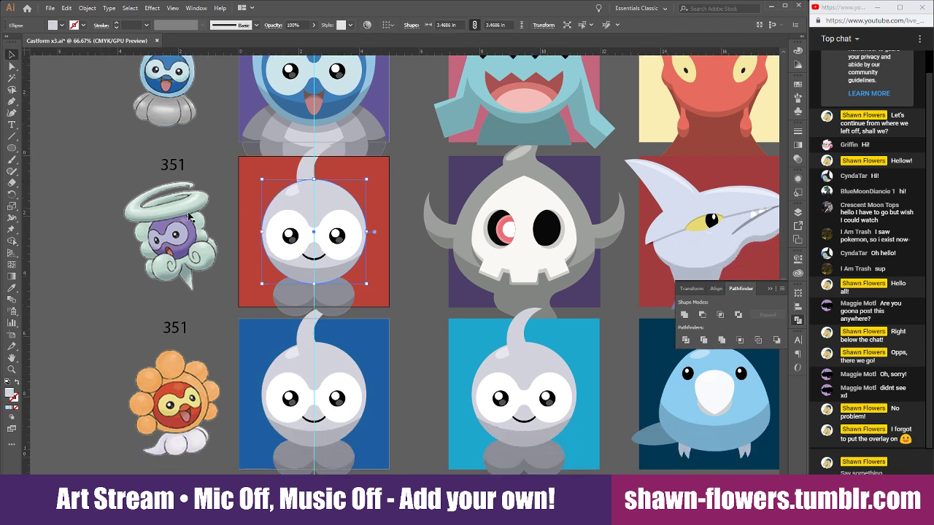
{"action": "left_click", "coordinate": [12, 288]}
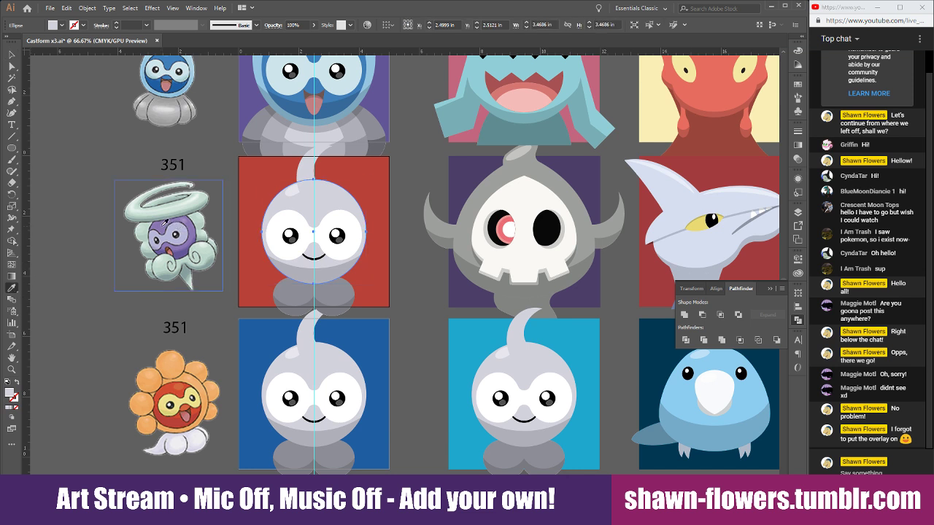
{"action": "left_click", "coordinate": [166, 221]}
{"action": "left_click", "coordinate": [12, 55]}
{"action": "left_click", "coordinate": [102, 221]}
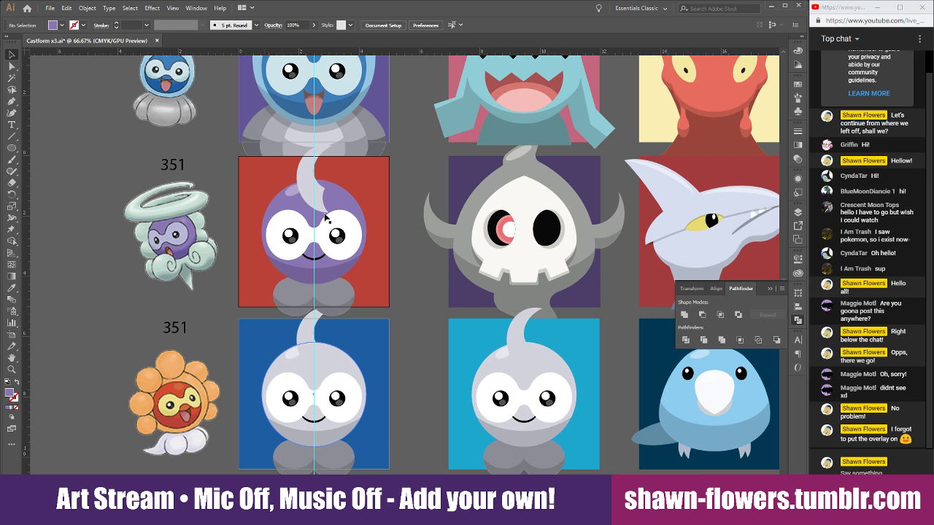
Rotate the second Castform's head wisp to lie horizontally across the forehead and stretch it into a curved band about 5.5 in wide
{"action": "scroll", "coordinate": [277, 219], "scroll_direction": "up", "scroll_amount": 2}
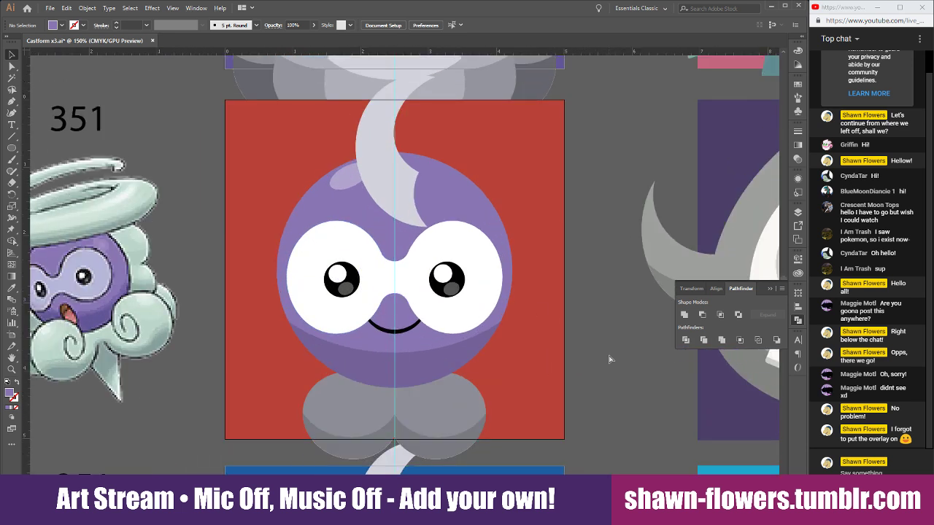
{"action": "scroll", "coordinate": [609, 359], "scroll_direction": "left", "scroll_amount": 4}
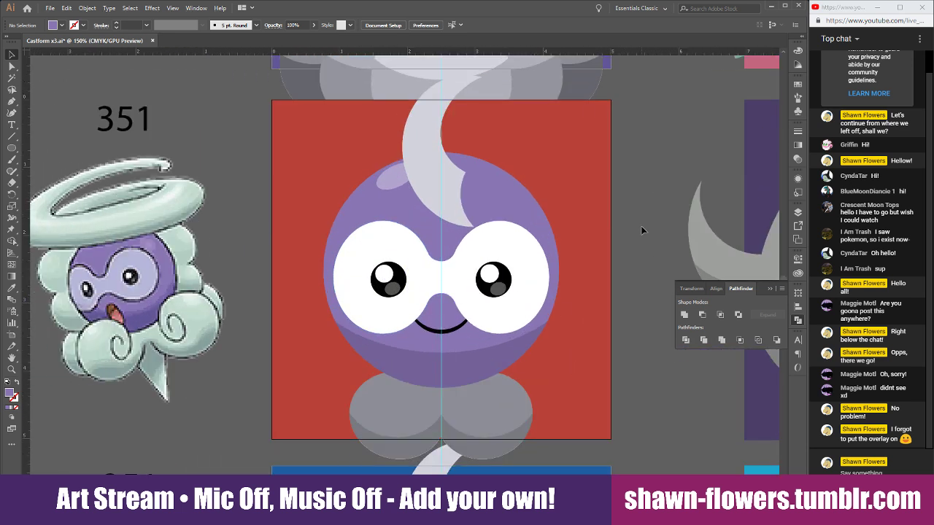
{"action": "scroll", "coordinate": [642, 227], "scroll_direction": "left", "scroll_amount": 4}
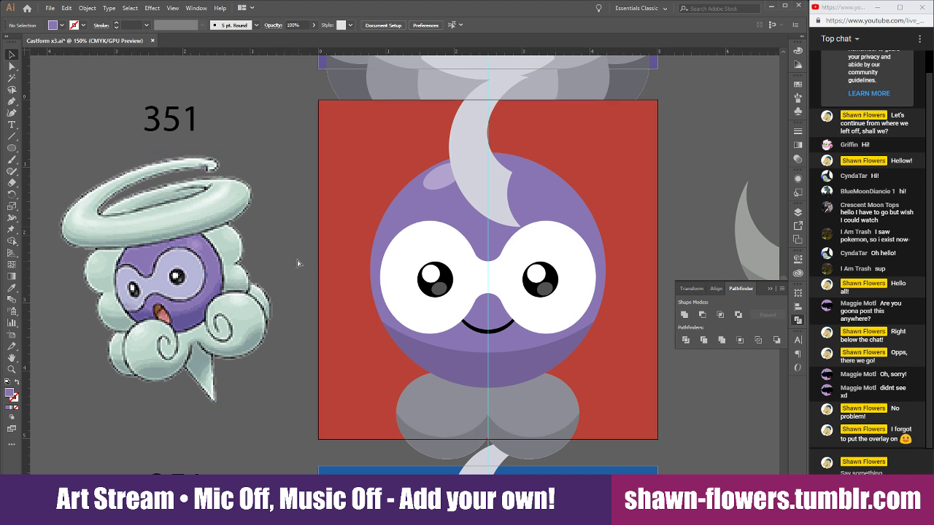
{"action": "left_click", "coordinate": [490, 187]}
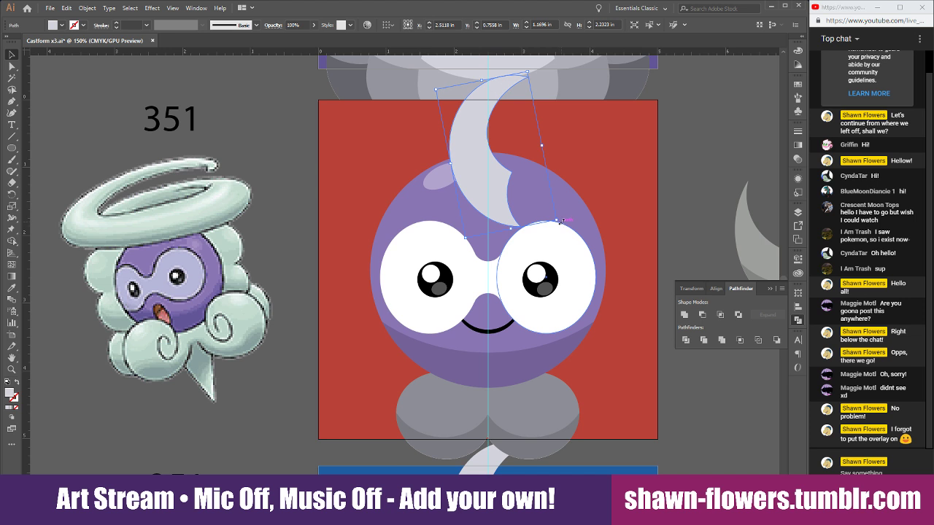
{"action": "mouse_move", "coordinate": [561, 220]}
{"action": "left_mouse_down"}
{"action": "mouse_move", "coordinate": [604, 105]}
{"action": "mouse_move", "coordinate": [581, 113]}
{"action": "left_mouse_up"}
{"action": "left_click_drag", "start_coordinate": [574, 161], "coordinate": [639, 158]}
{"action": "left_click_drag", "start_coordinate": [480, 182], "coordinate": [457, 194]}
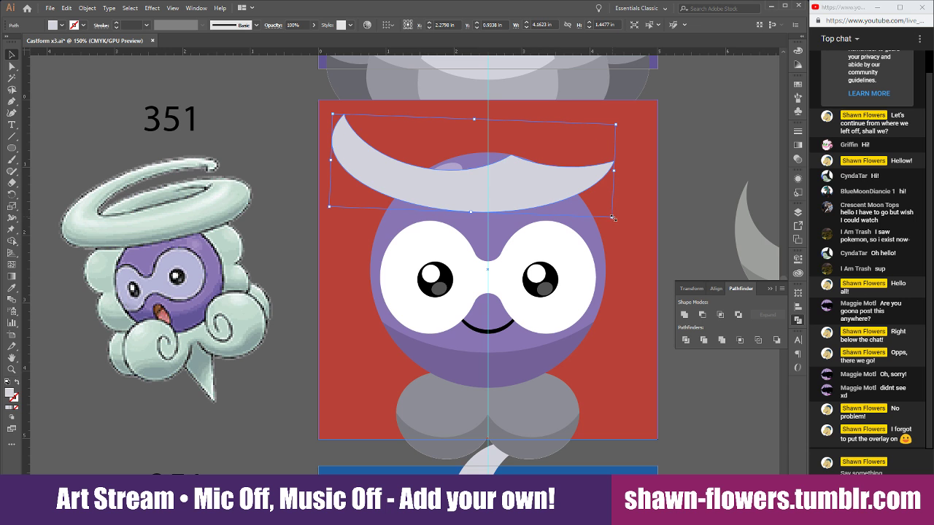
{"action": "left_click_drag", "start_coordinate": [613, 217], "coordinate": [659, 231]}
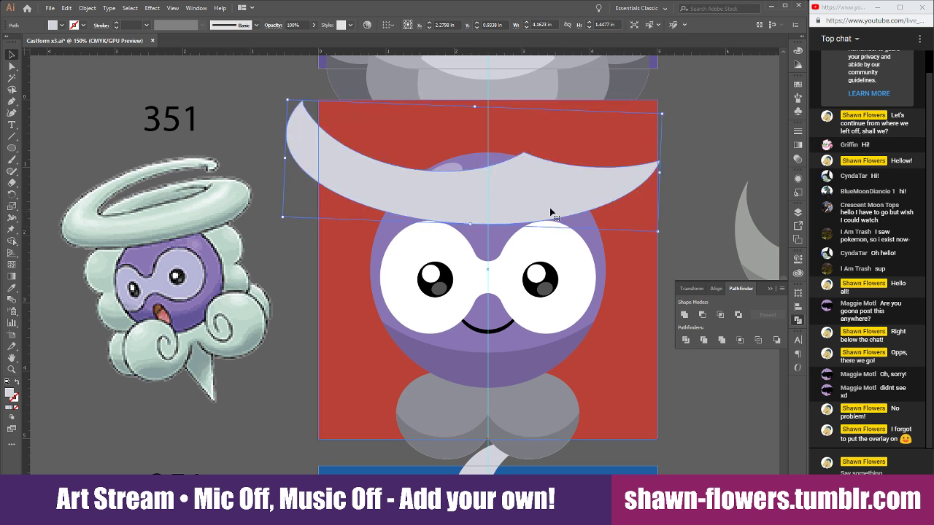
{"action": "left_click_drag", "start_coordinate": [546, 207], "coordinate": [561, 205]}
{"action": "left_click", "coordinate": [716, 171]}
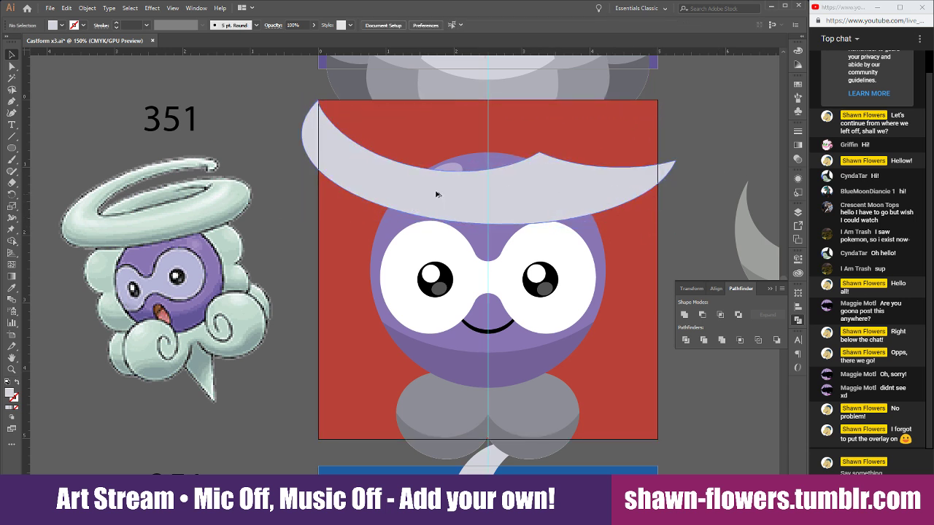
Duplicate the curved forehead band and rotate the copy half a turn to form the back of the swirl above it
{"action": "left_click_drag", "start_coordinate": [436, 194], "coordinate": [484, 158]}
{"action": "left_click_drag", "start_coordinate": [725, 76], "coordinate": [425, 223]}
{"action": "scroll", "coordinate": [639, 226], "scroll_direction": "up", "scroll_amount": 1}
{"action": "scroll", "coordinate": [639, 226], "scroll_direction": "up", "scroll_amount": 2}
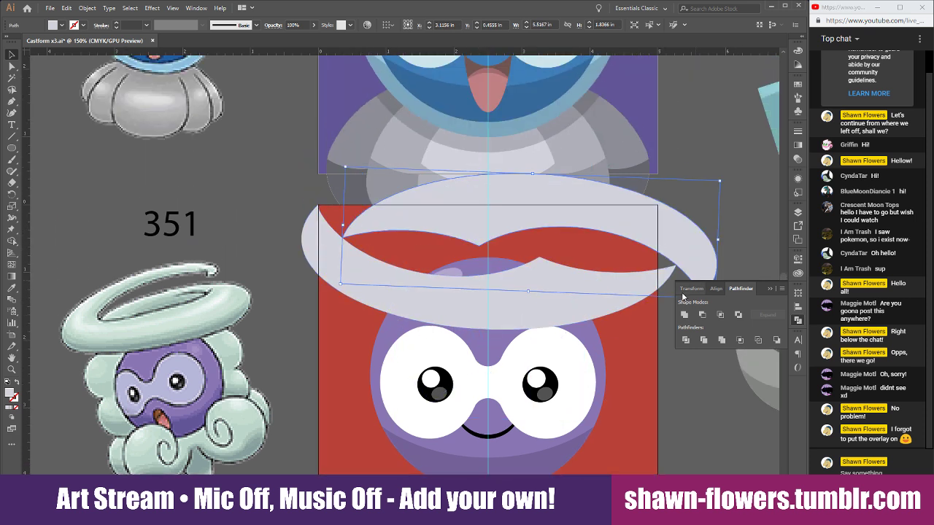
Flatten, tilt and narrow the upper band to about 4.6 by 1 in, and move it to meet the lower band's left end
{"action": "left_click_drag", "start_coordinate": [530, 291], "coordinate": [573, 254]}
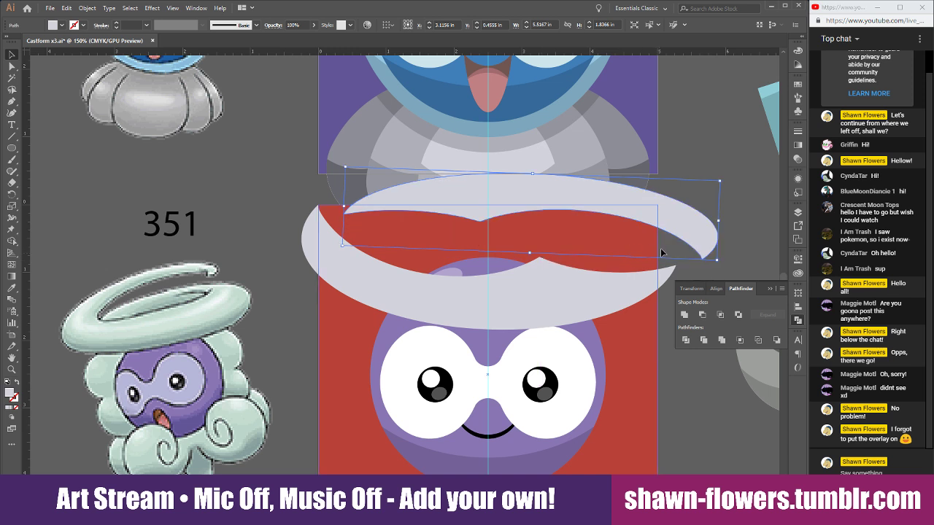
{"action": "left_click_drag", "start_coordinate": [751, 268], "coordinate": [733, 239]}
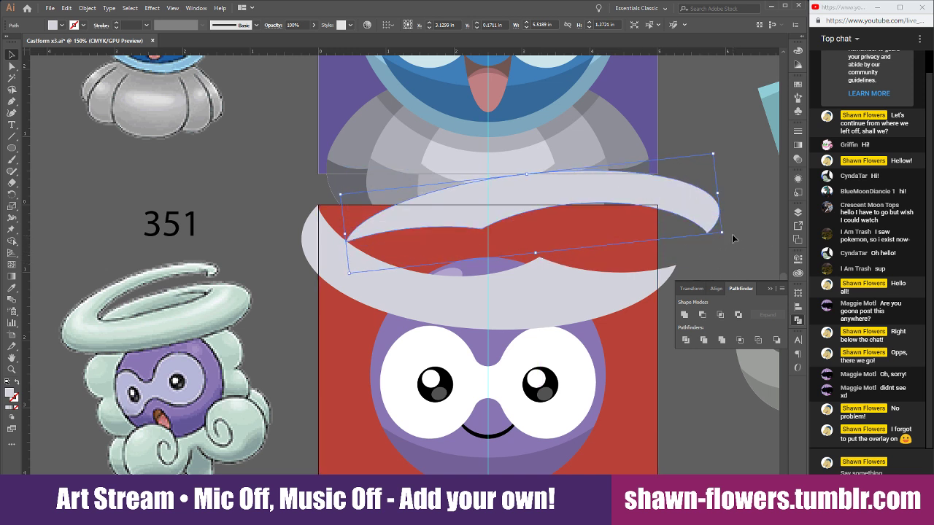
{"action": "left_click_drag", "start_coordinate": [718, 191], "coordinate": [652, 199]}
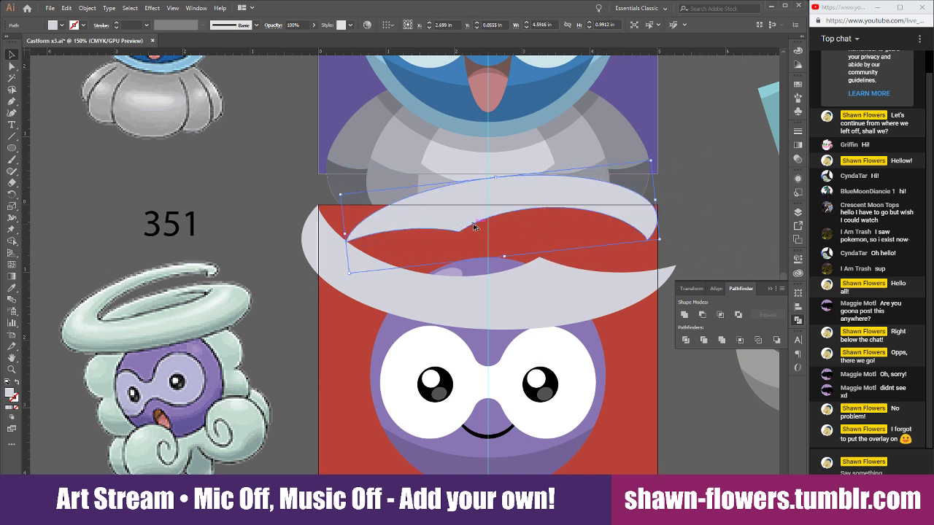
{"action": "scroll", "coordinate": [470, 219], "scroll_direction": "up", "scroll_amount": 1}
{"action": "left_click_drag", "start_coordinate": [471, 196], "coordinate": [399, 183]}
{"action": "left_click", "coordinate": [194, 258]}
Recolor the white eye mask shapes on the purple Castform with the light lavender sampled from the reference's eye mask
{"action": "scroll", "coordinate": [234, 284], "scroll_direction": "down", "scroll_amount": 2}
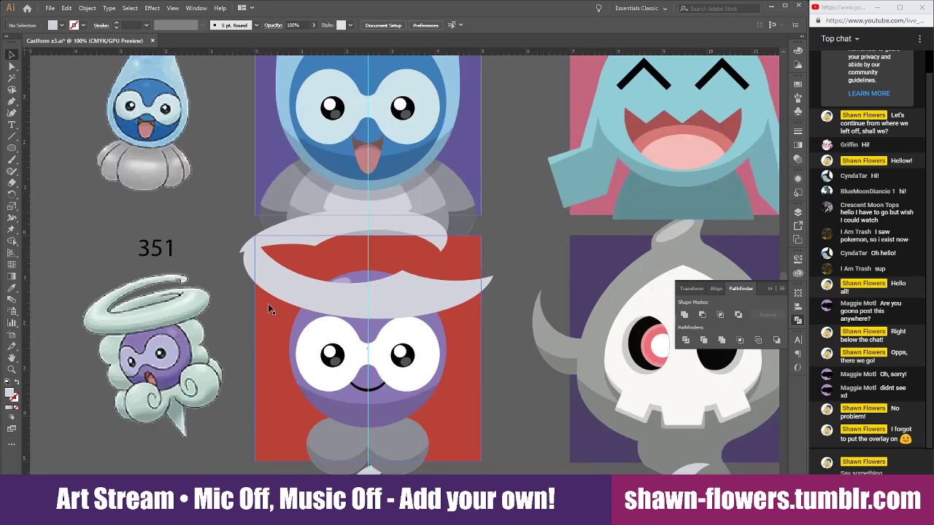
{"action": "scroll", "coordinate": [268, 303], "scroll_direction": "up", "scroll_amount": 1}
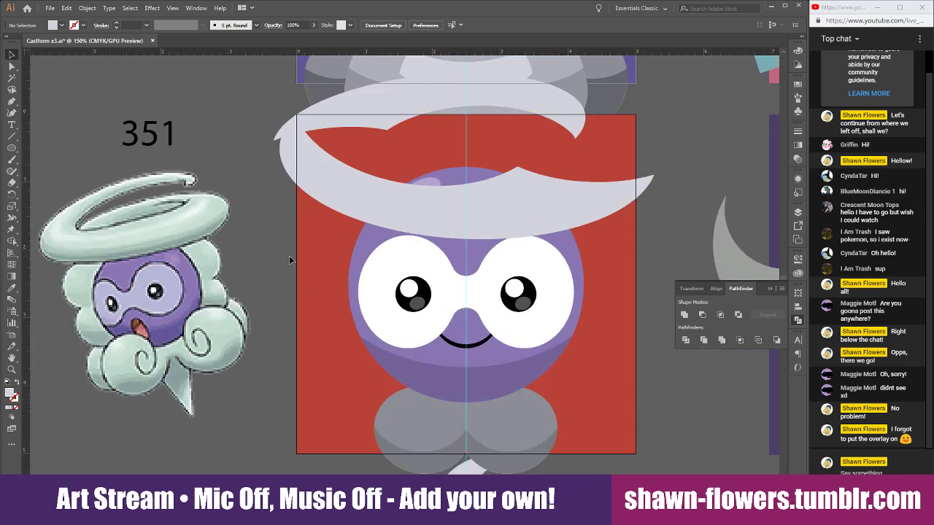
{"action": "scroll", "coordinate": [291, 274], "scroll_direction": "right", "scroll_amount": 1}
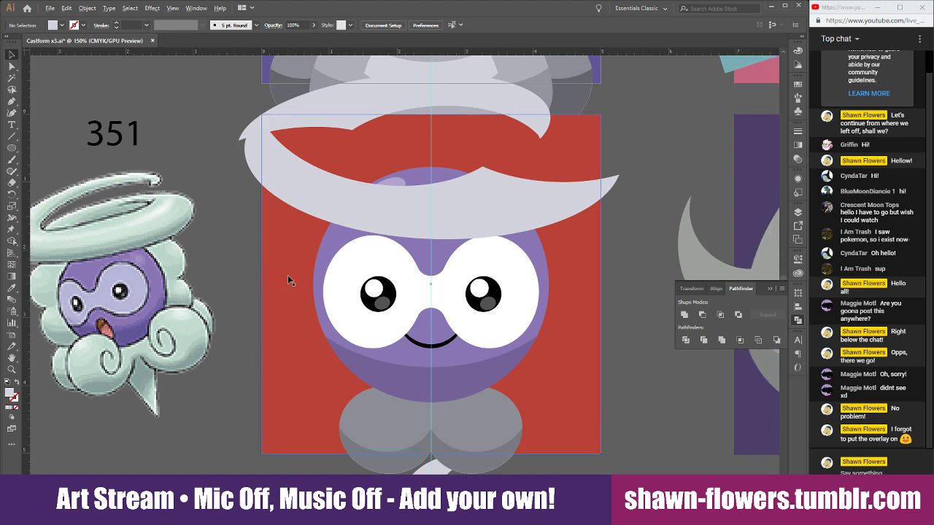
{"action": "scroll", "coordinate": [287, 276], "scroll_direction": "down", "scroll_amount": 1}
{"action": "scroll", "coordinate": [296, 289], "scroll_direction": "up", "scroll_amount": 1}
{"action": "scroll", "coordinate": [332, 294], "scroll_direction": "left", "scroll_amount": 1}
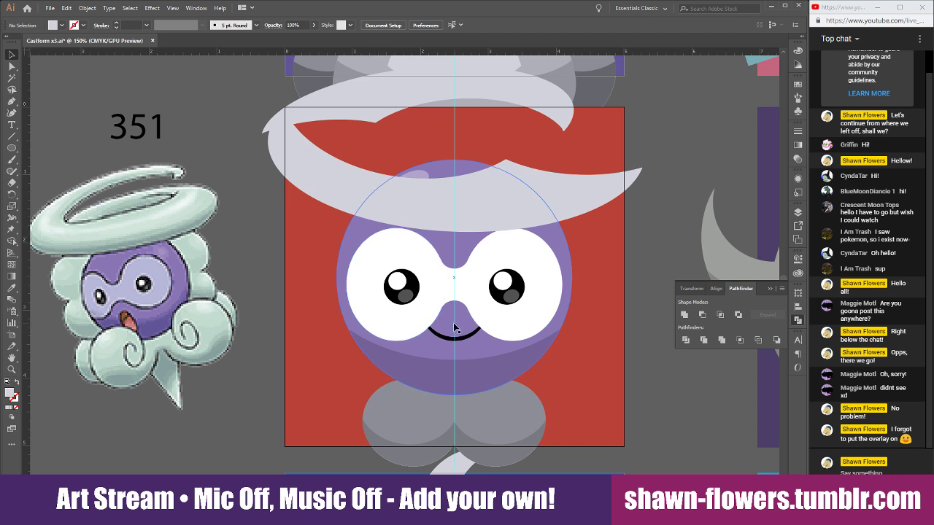
{"action": "left_click", "coordinate": [440, 280]}
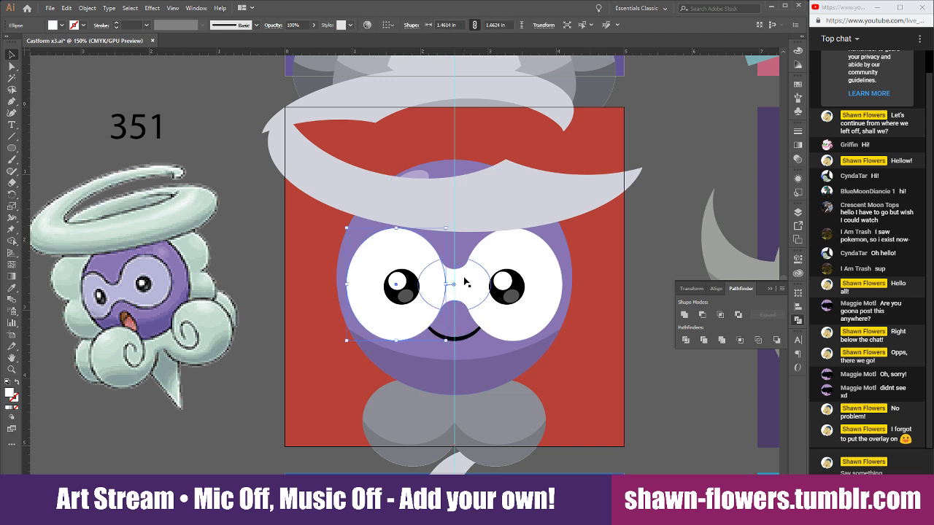
{"action": "left_click", "coordinate": [510, 257], "text": "shift"}
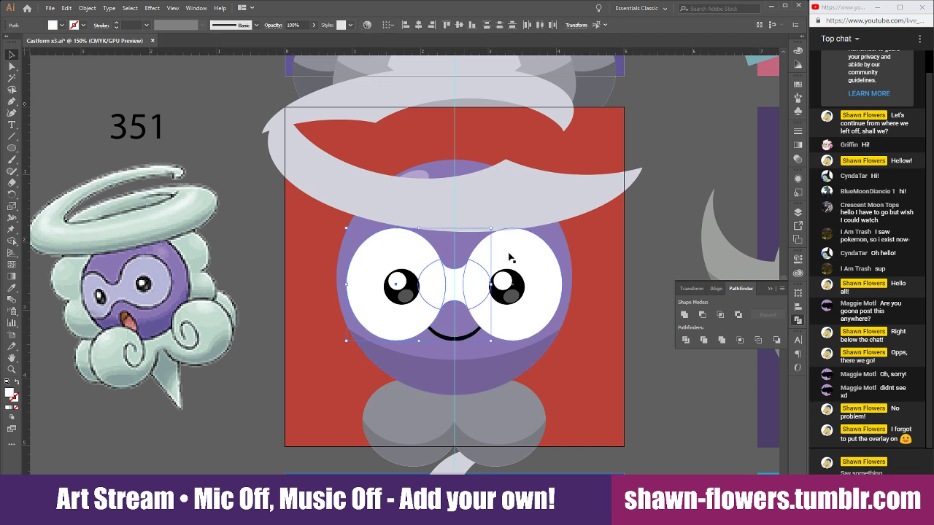
{"action": "left_click", "coordinate": [13, 289]}
{"action": "left_click", "coordinate": [140, 266]}
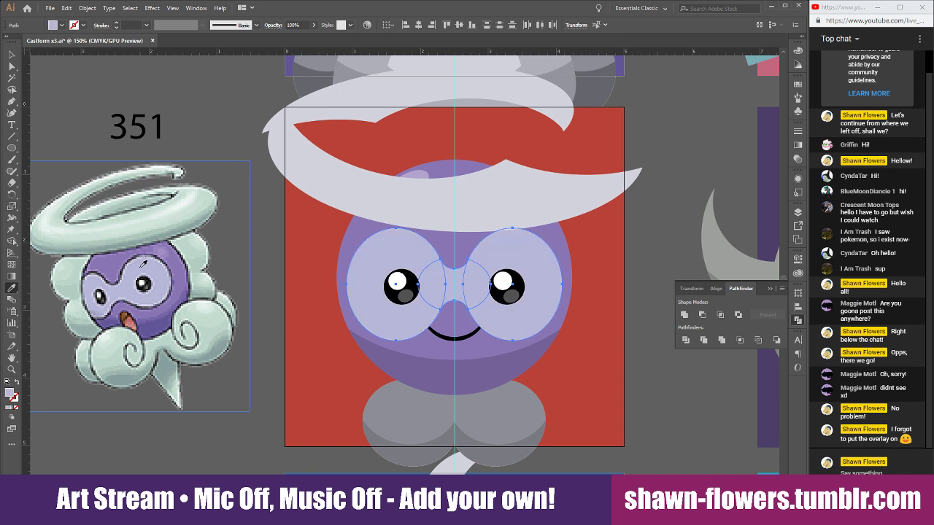
Delete the gray shading shapes from the body beneath the purple Castform's head
{"action": "left_click", "coordinate": [11, 56]}
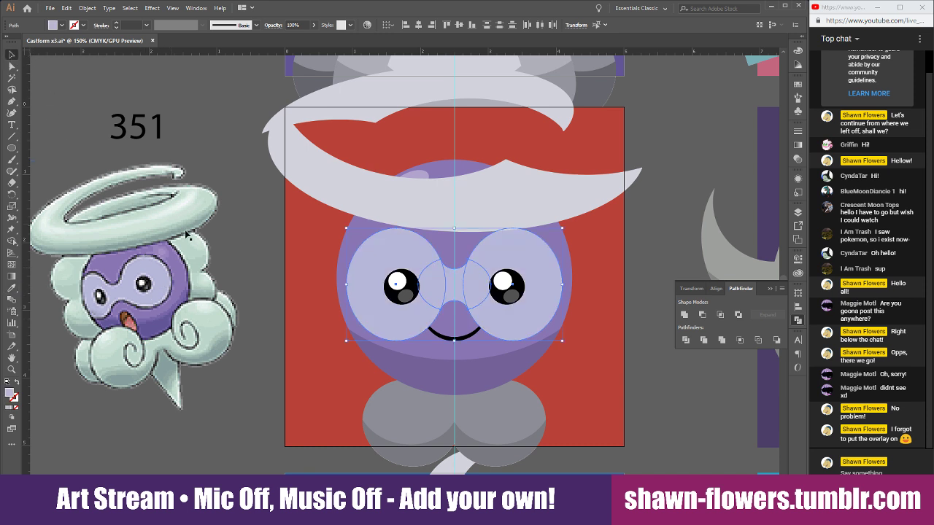
{"action": "left_click", "coordinate": [273, 214]}
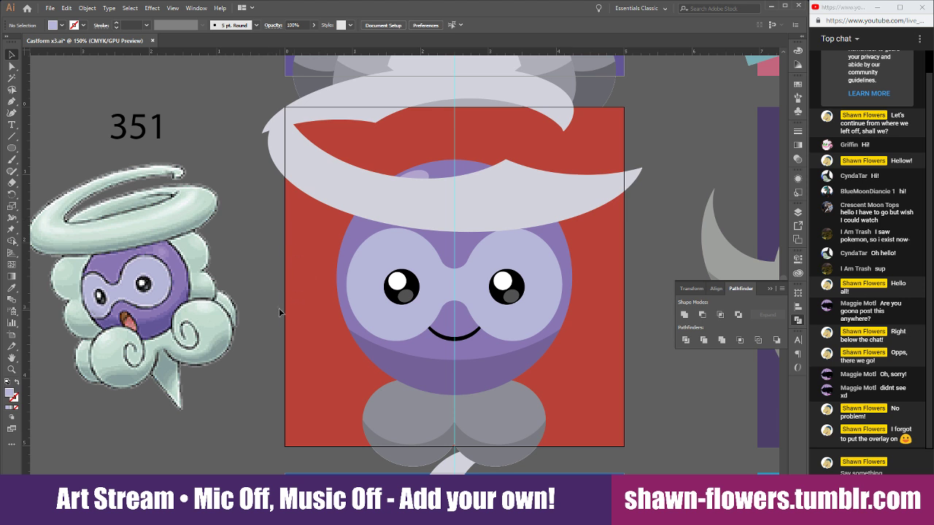
{"action": "scroll", "coordinate": [260, 313], "scroll_direction": "right", "scroll_amount": 1}
{"action": "scroll", "coordinate": [403, 431], "scroll_direction": "down", "scroll_amount": 1}
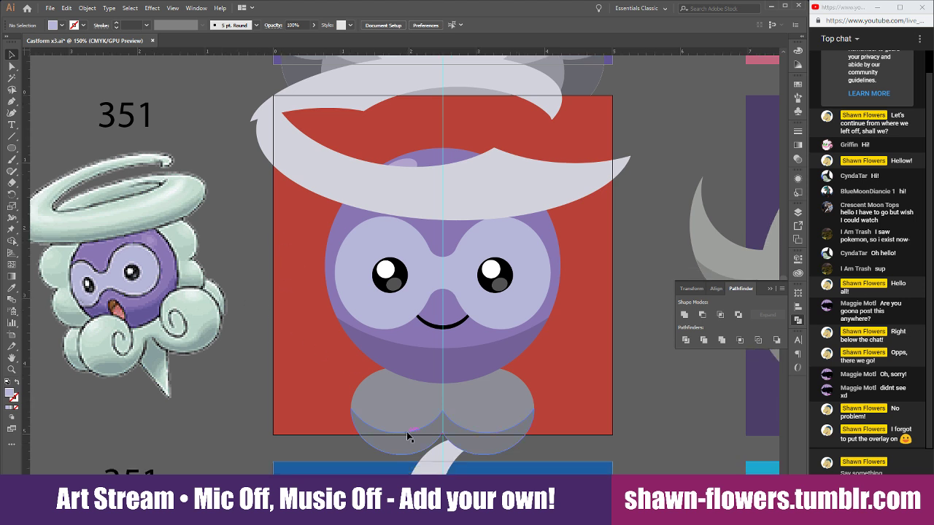
{"action": "left_click", "coordinate": [408, 434]}
{"action": "key", "text": "Delete"}
{"action": "left_click", "coordinate": [406, 417]}
{"action": "key", "text": "Delete"}
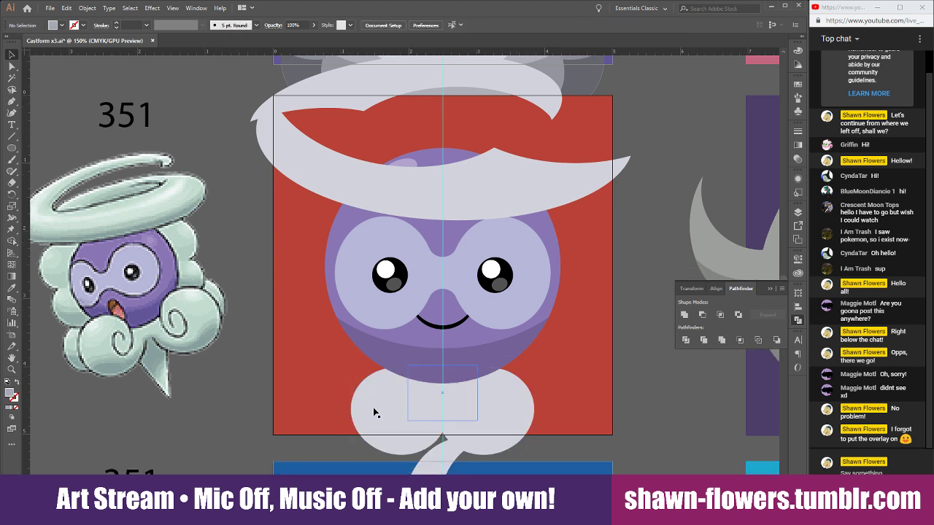
Move the body's left puff beside the left edge of the head and stack a copy with it to form two side puffs
{"action": "left_click_drag", "start_coordinate": [381, 415], "coordinate": [314, 329]}
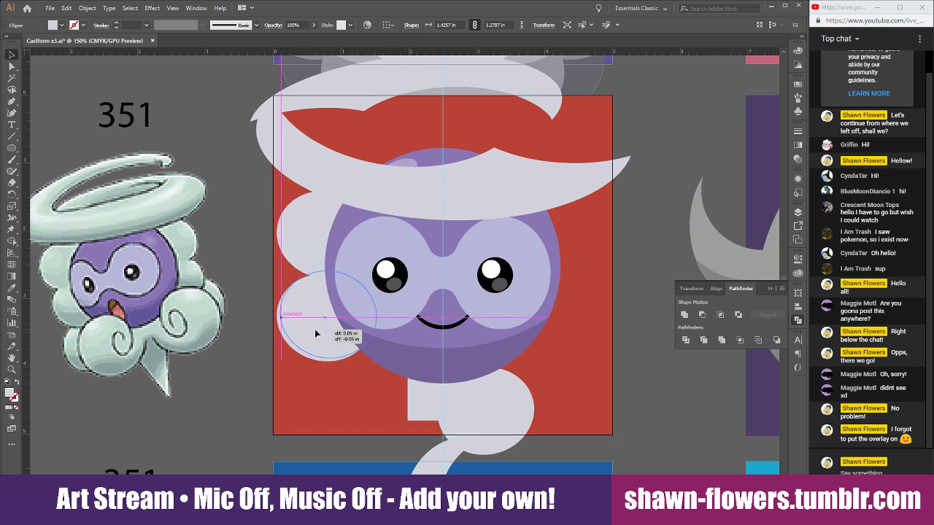
{"action": "left_click", "coordinate": [305, 354]}
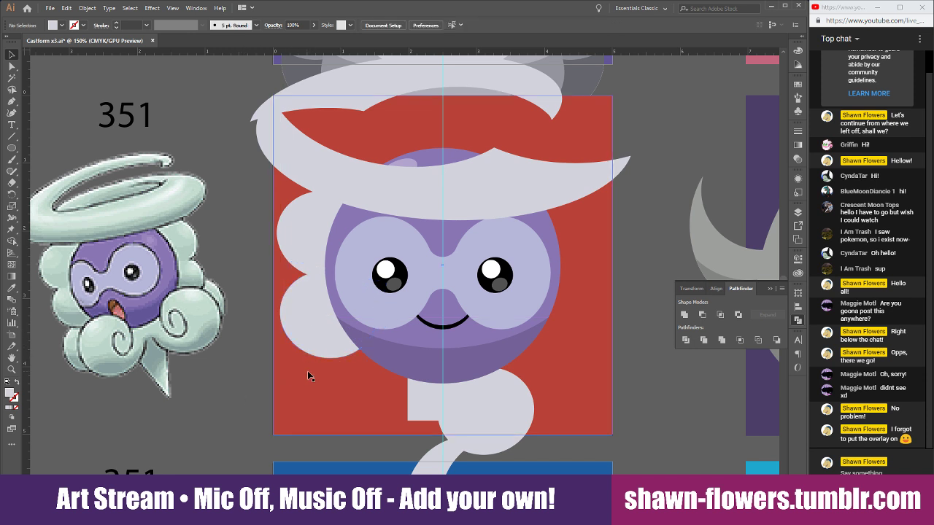
Copy the two left puffs to the head's right side and mirror them so both sides match around the face
{"action": "left_click", "coordinate": [304, 329]}
{"action": "left_click_drag", "start_coordinate": [304, 330], "coordinate": [307, 257]}
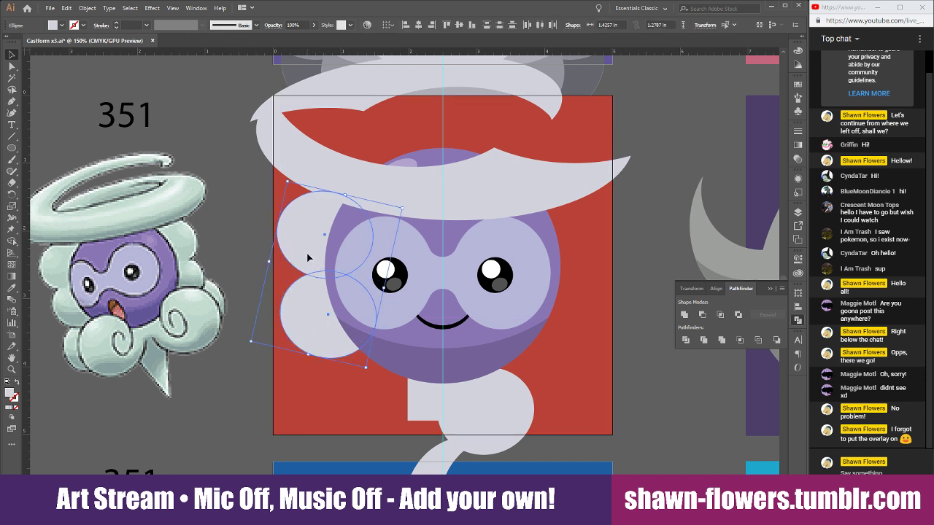
{"action": "left_click_drag", "start_coordinate": [308, 321], "coordinate": [513, 322]}
{"action": "left_click", "coordinate": [86, 8]}
{"action": "mouse_move", "coordinate": [124, 13]}
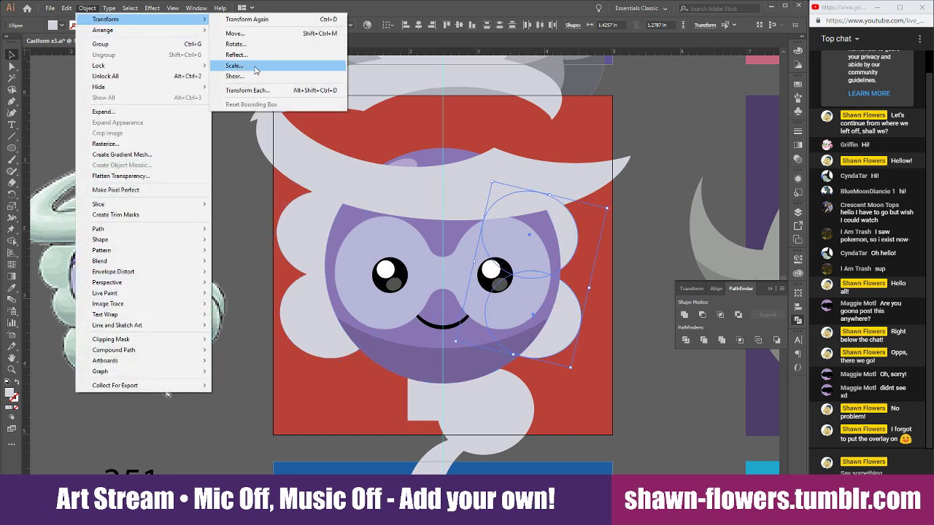
{"action": "left_click", "coordinate": [230, 64]}
{"action": "left_click", "coordinate": [86, 159]}
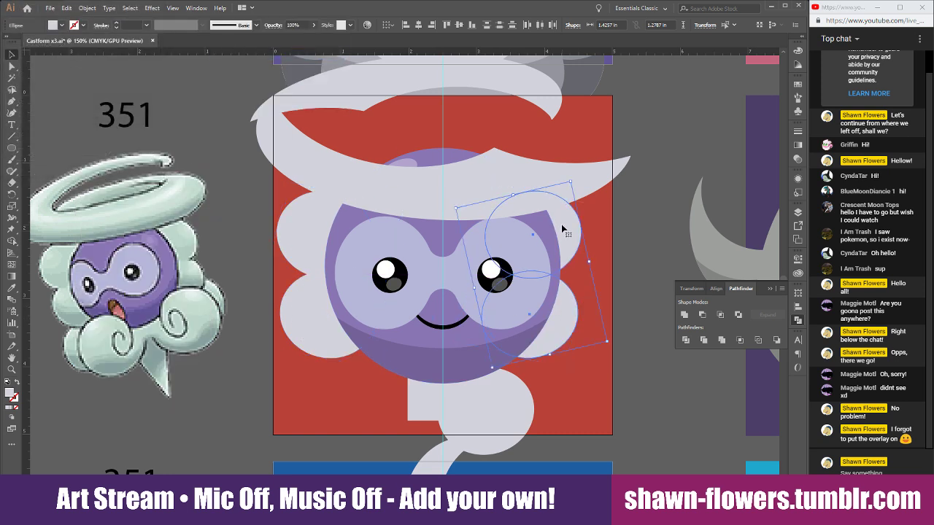
{"action": "left_click_drag", "start_coordinate": [567, 231], "coordinate": [586, 239]}
{"action": "left_click", "coordinate": [300, 243], "text": "shift"}
{"action": "left_click", "coordinate": [302, 324], "text": "shift"}
{"action": "left_click", "coordinate": [654, 219]}
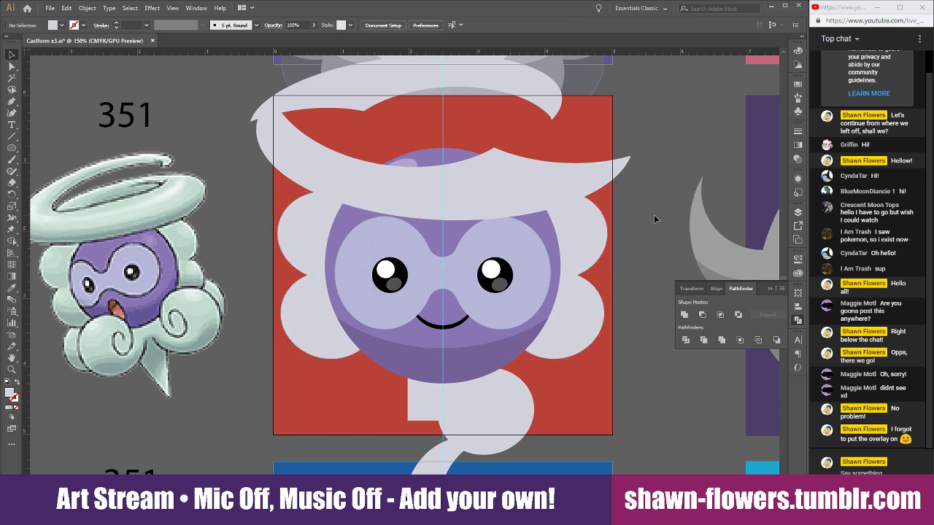
Delete the remaining body puff and the rectangle beneath the purple Castform's head
{"action": "scroll", "coordinate": [649, 229], "scroll_direction": "down", "scroll_amount": 1}
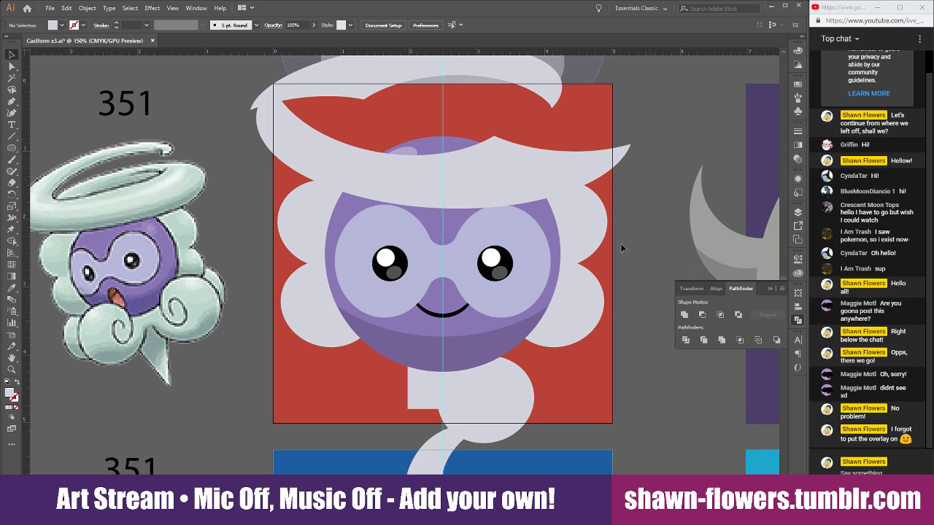
{"action": "scroll", "coordinate": [649, 259], "scroll_direction": "down", "scroll_amount": 5}
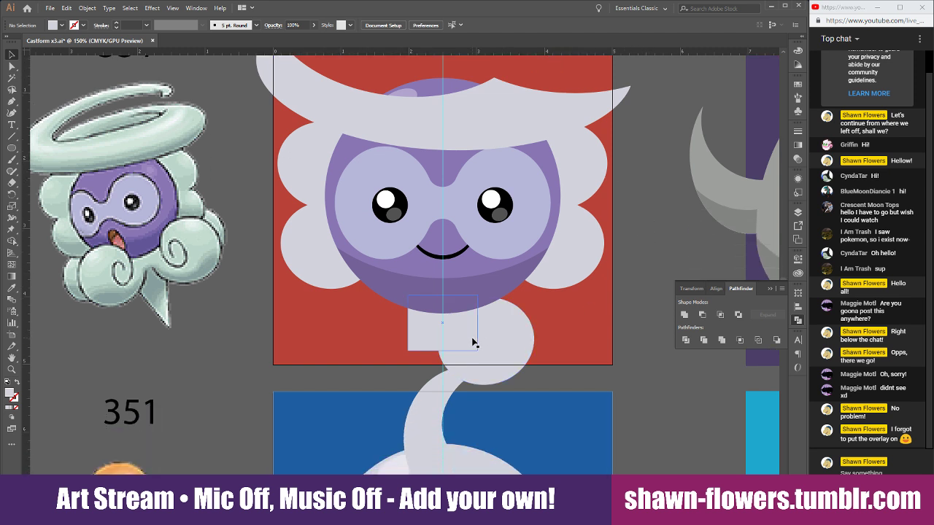
{"action": "left_click", "coordinate": [499, 336]}
{"action": "key", "text": "Delete"}
{"action": "left_click", "coordinate": [423, 344]}
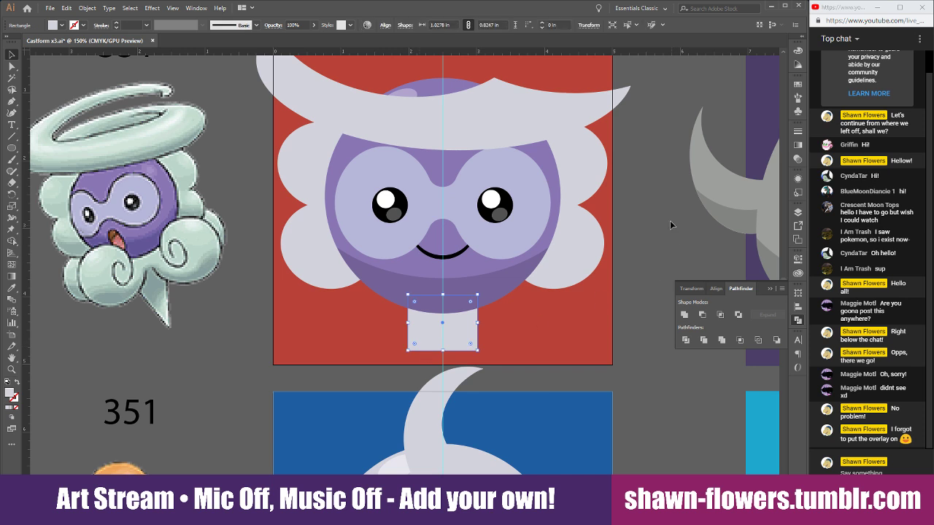
{"action": "key", "text": "Delete"}
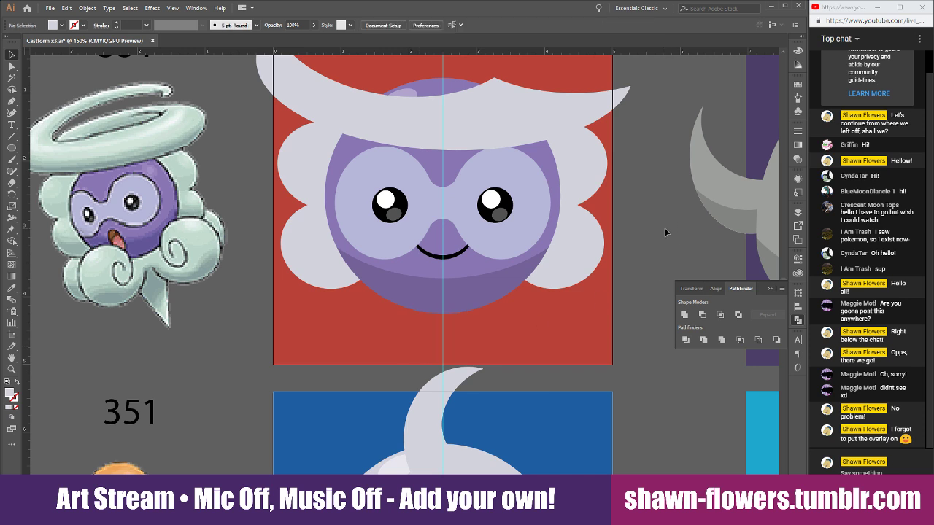
Recolor the four side puffs and both swirl bands with the pale mint green sampled from the reference's head swirl
{"action": "scroll", "coordinate": [627, 233], "scroll_direction": "down", "scroll_amount": 4}
{"action": "scroll", "coordinate": [635, 270], "scroll_direction": "up", "scroll_amount": 4}
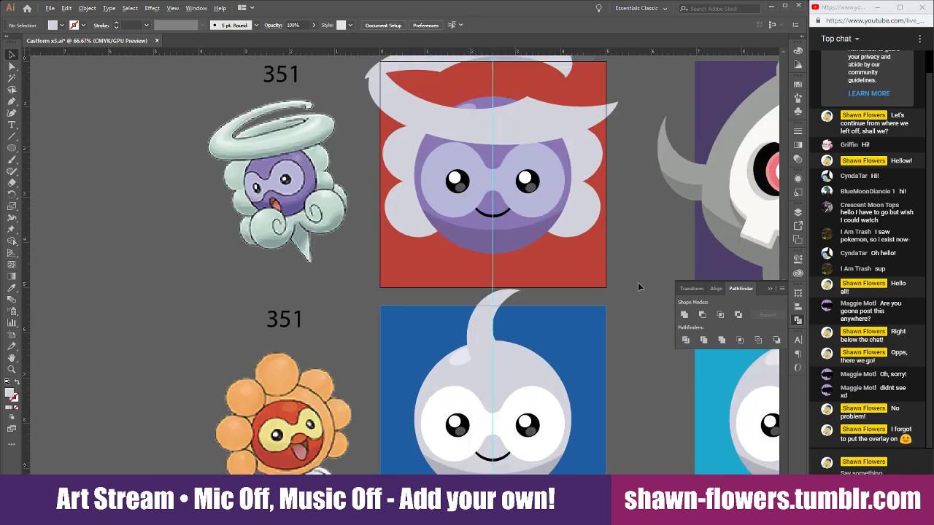
{"action": "scroll", "coordinate": [379, 256], "scroll_direction": "down", "scroll_amount": 3}
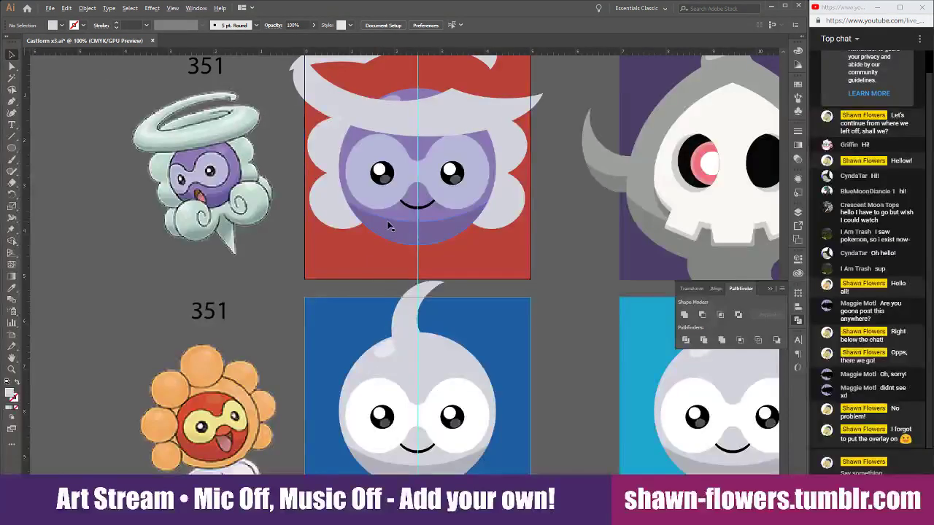
{"action": "scroll", "coordinate": [387, 223], "scroll_direction": "up", "scroll_amount": 3}
{"action": "scroll", "coordinate": [388, 257], "scroll_direction": "up", "scroll_amount": 2}
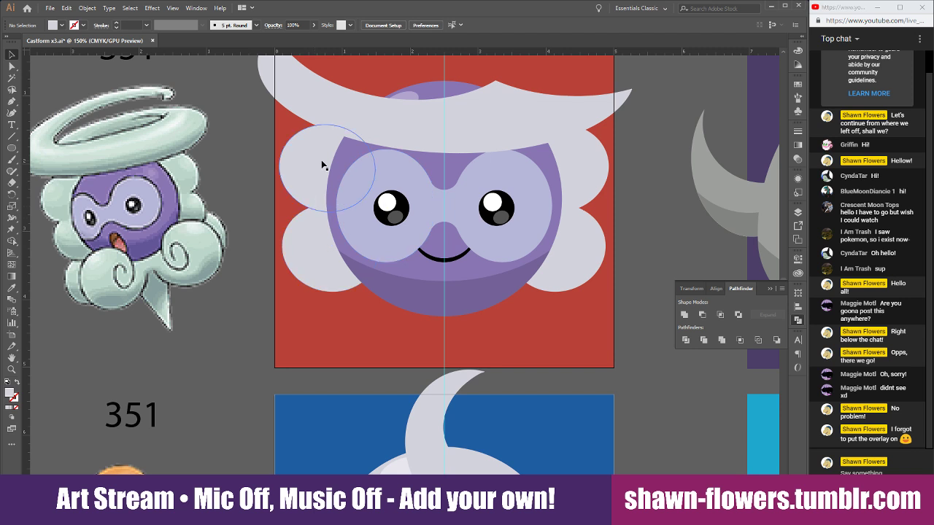
{"action": "left_click", "coordinate": [312, 176]}
{"action": "left_click", "coordinate": [323, 267], "text": "shift"}
{"action": "left_click", "coordinate": [596, 170], "text": "shift"}
{"action": "left_click", "coordinate": [586, 273], "text": "shift"}
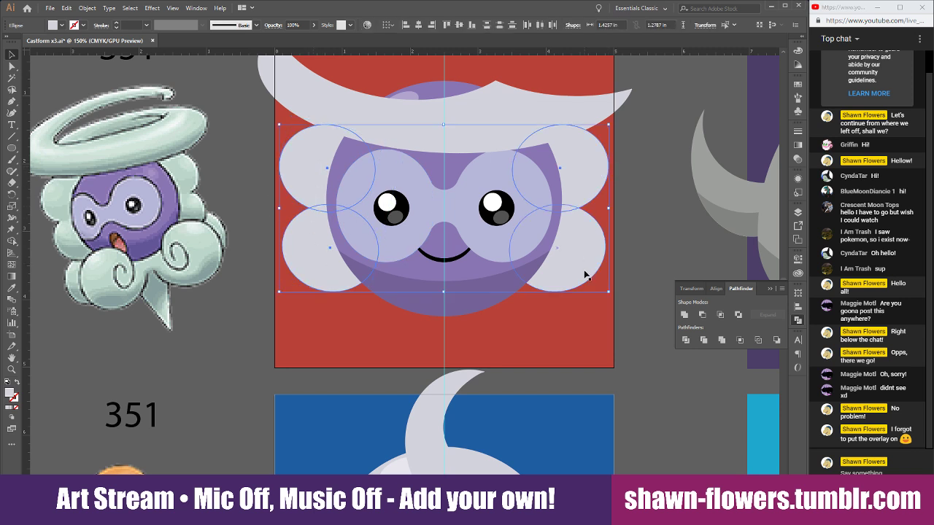
{"action": "scroll", "coordinate": [472, 273], "scroll_direction": "up", "scroll_amount": 1}
{"action": "scroll", "coordinate": [472, 272], "scroll_direction": "up", "scroll_amount": 2}
{"action": "left_click", "coordinate": [372, 139], "text": "shift"}
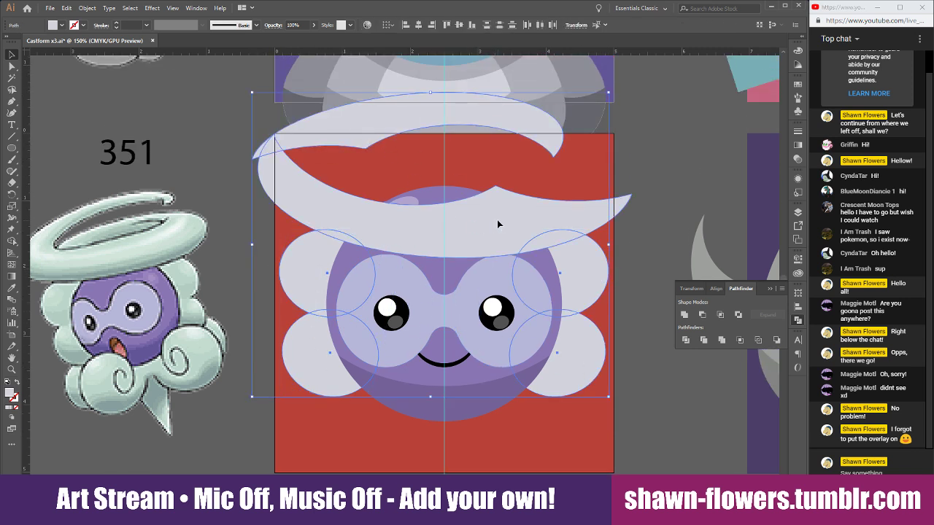
{"action": "key", "text": "i"}
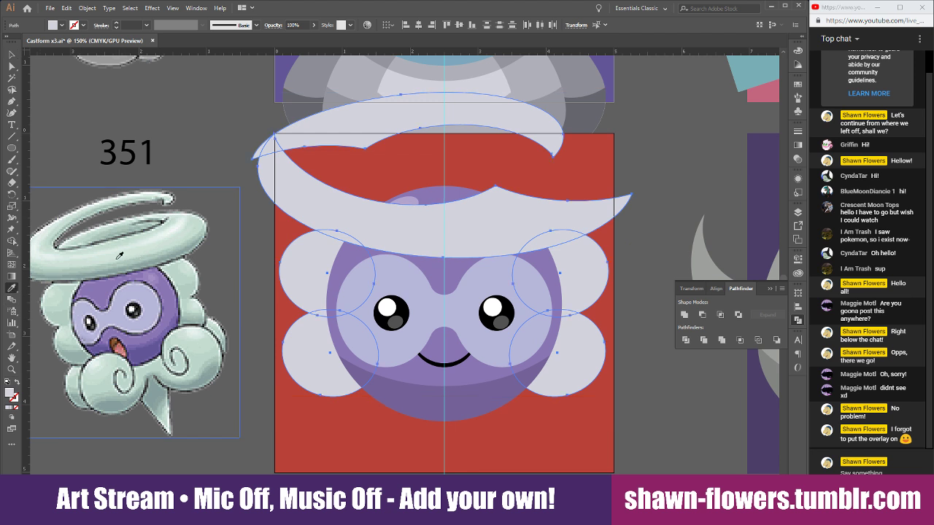
{"action": "left_click", "coordinate": [112, 256]}
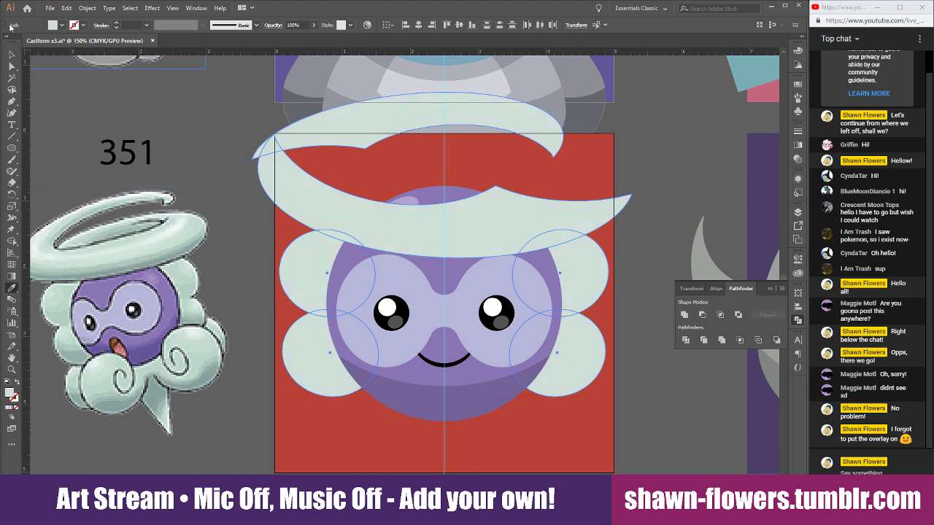
{"action": "key", "text": "v"}
{"action": "left_click", "coordinate": [228, 160]}
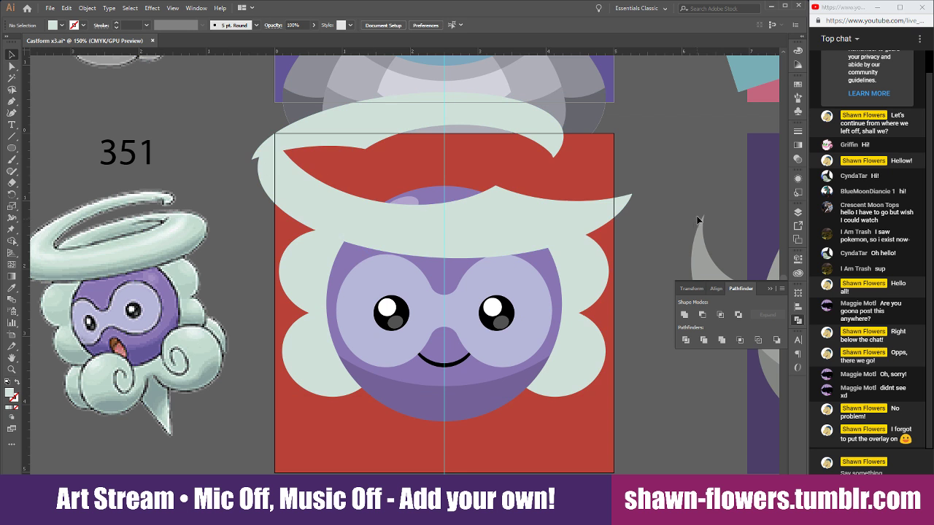
Place a mint puff ellipse about 1.4 in wide and 1.5 in tall under the chin, centered on the vertical guide
{"action": "scroll", "coordinate": [698, 220], "scroll_direction": "down", "scroll_amount": 3}
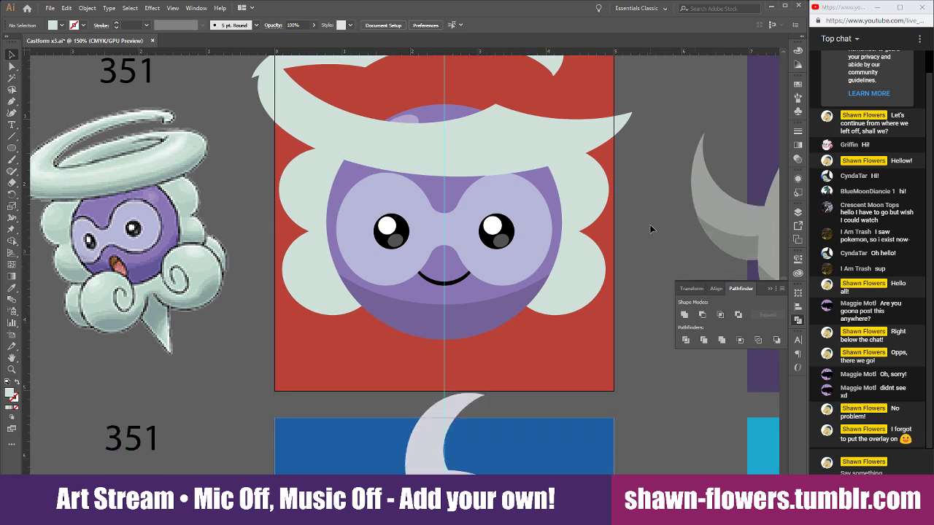
{"action": "scroll", "coordinate": [657, 204], "scroll_direction": "down", "scroll_amount": 1}
{"action": "left_click_drag", "start_coordinate": [310, 180], "coordinate": [423, 336]}
{"action": "left_click_drag", "start_coordinate": [546, 229], "coordinate": [395, 237]}
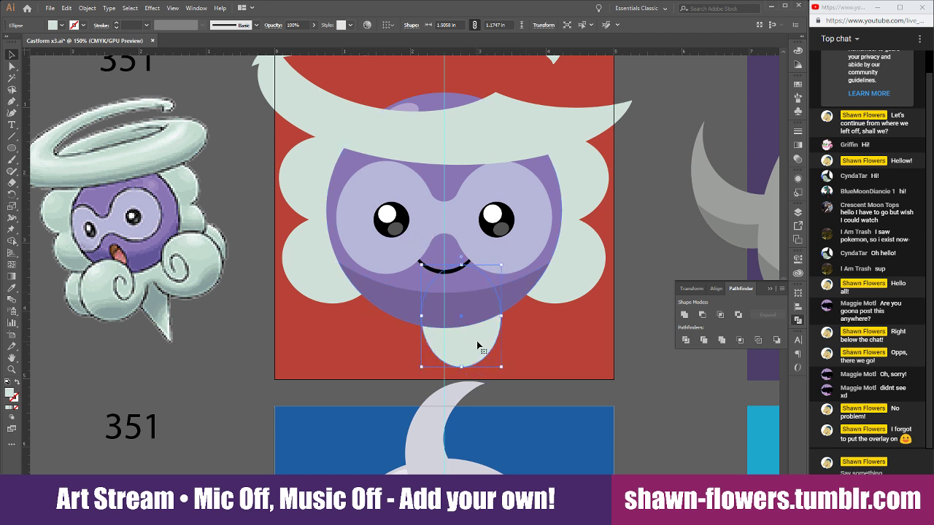
{"action": "left_click_drag", "start_coordinate": [476, 341], "coordinate": [493, 313]}
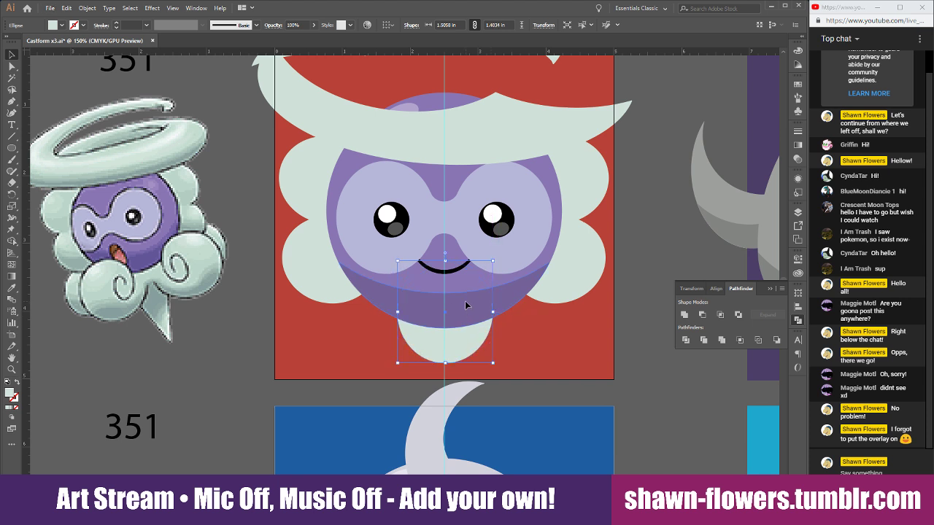
{"action": "left_click", "coordinate": [466, 305]}
Bring the chin ellipse to the front, enlarge it to about 1.5 by 1.8 in and lower it beneath the smile
{"action": "mouse_move", "coordinate": [462, 342]}
{"action": "left_mouse_down"}
{"action": "mouse_move", "coordinate": [463, 356]}
{"action": "mouse_move", "coordinate": [463, 345]}
{"action": "left_mouse_up"}
{"action": "key", "text": "ctrl+shift+bracketright"}
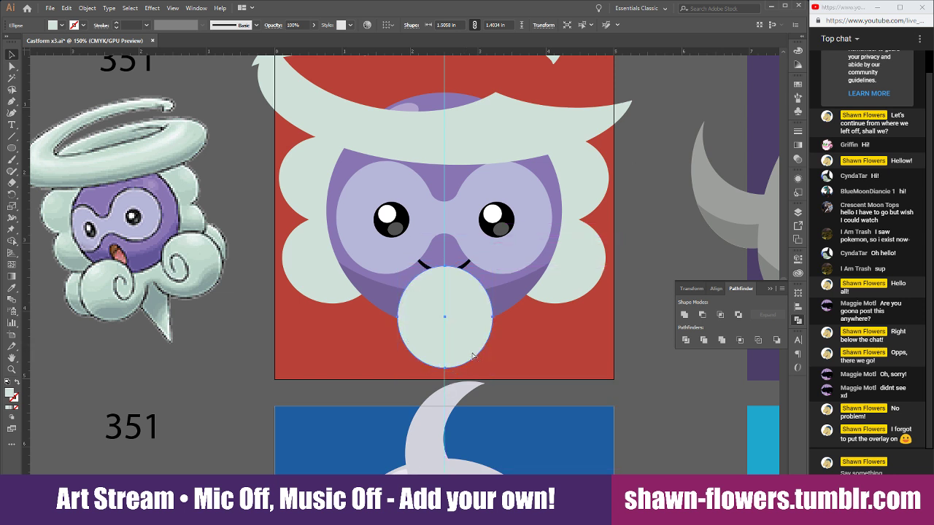
{"action": "mouse_move", "coordinate": [494, 369]}
{"action": "left_mouse_down"}
{"action": "mouse_move", "coordinate": [500, 385]}
{"action": "mouse_move", "coordinate": [496, 378]}
{"action": "left_mouse_up"}
{"action": "left_click_drag", "start_coordinate": [471, 329], "coordinate": [469, 350]}
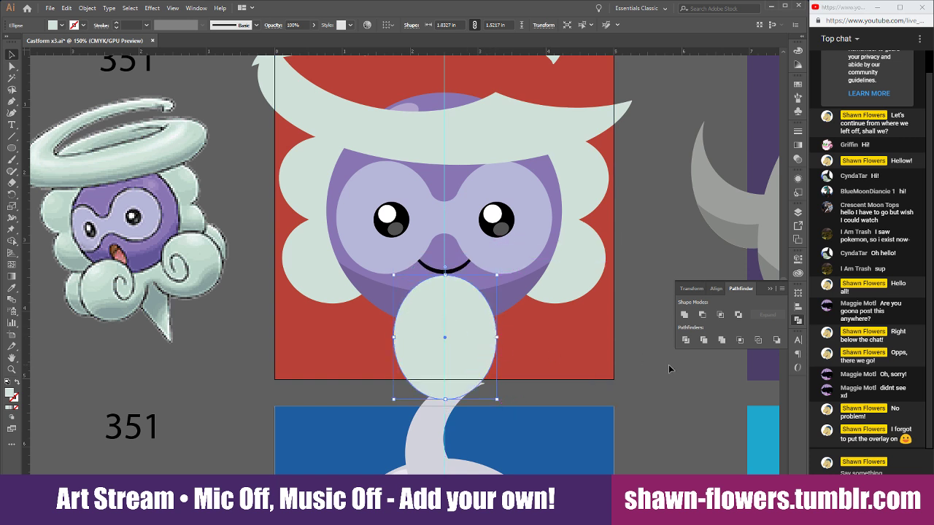
{"action": "left_click", "coordinate": [668, 367]}
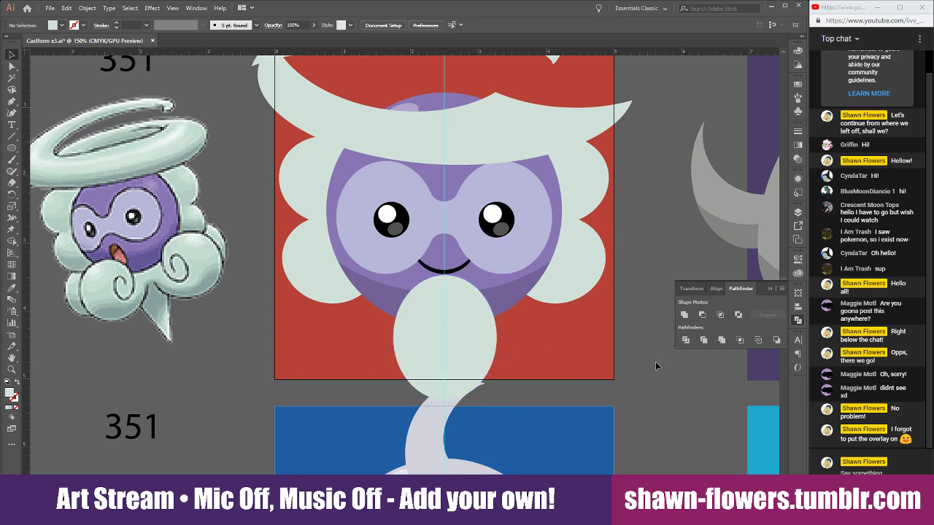
Delete the black smile line and place a copy of the chin ellipse above the original, centering both on the vertical guide
{"action": "left_click", "coordinate": [456, 271]}
{"action": "key", "text": "Delete"}
{"action": "scroll", "coordinate": [448, 319], "scroll_direction": "up", "scroll_amount": 2}
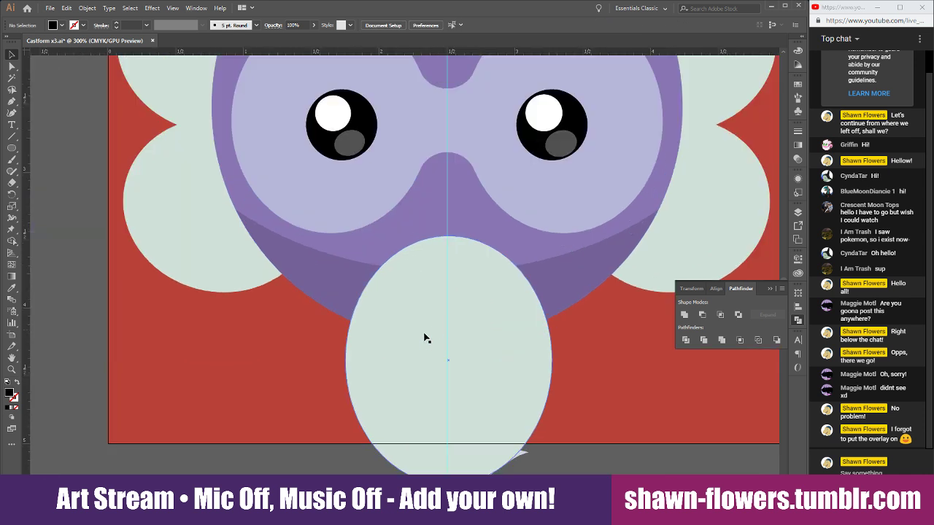
{"action": "left_click_drag", "start_coordinate": [426, 337], "coordinate": [427, 291]}
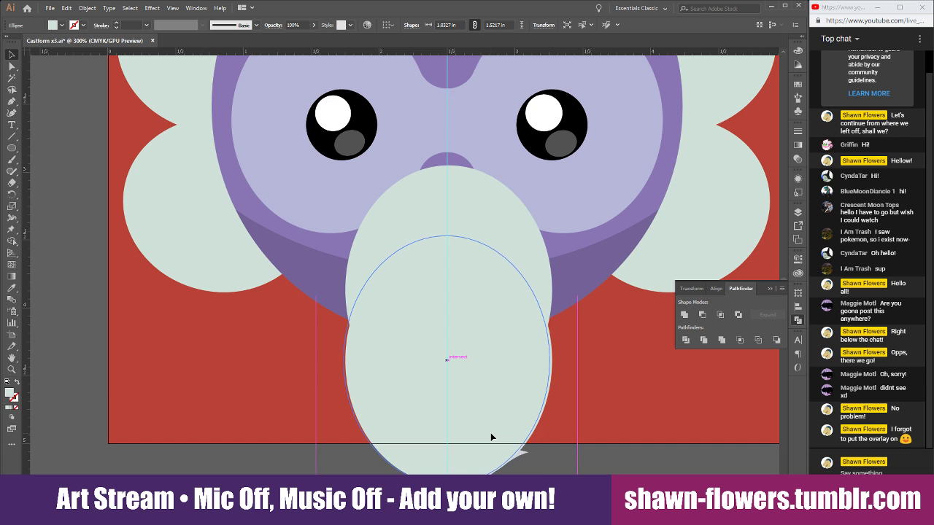
{"action": "left_click", "coordinate": [489, 223]}
{"action": "left_click_drag", "start_coordinate": [496, 226], "coordinate": [491, 226]}
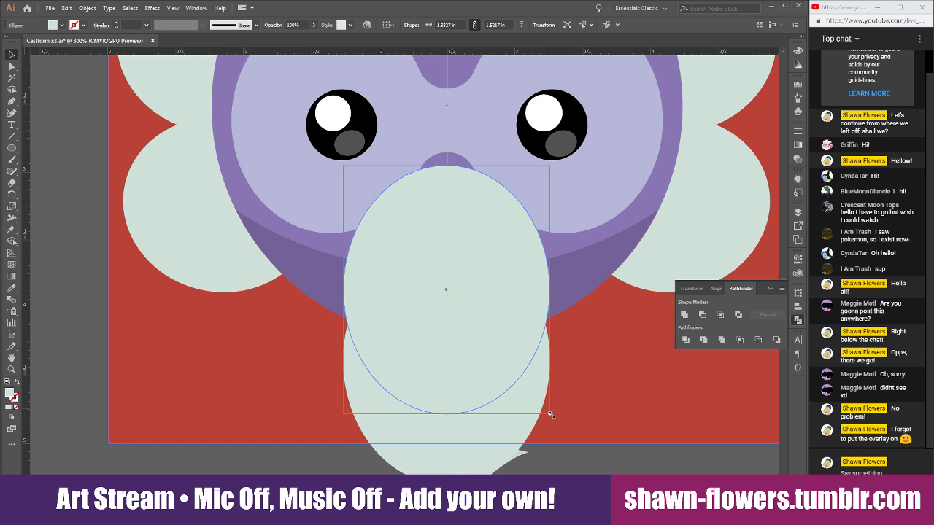
Shrink the upper ellipse copy to about 0.45 by 0.74 in and position it as an open mouth just above the chin ellipse
{"action": "left_click_drag", "start_coordinate": [549, 413], "coordinate": [482, 362]}
{"action": "left_click_drag", "start_coordinate": [455, 234], "coordinate": [455, 189]}
{"action": "left_click_drag", "start_coordinate": [447, 315], "coordinate": [447, 275]}
{"action": "mouse_move", "coordinate": [484, 224]}
{"action": "left_mouse_down"}
{"action": "mouse_move", "coordinate": [458, 219]}
{"action": "mouse_move", "coordinate": [477, 230]}
{"action": "left_mouse_up"}
{"action": "scroll", "coordinate": [460, 279], "scroll_direction": "down", "scroll_amount": 3}
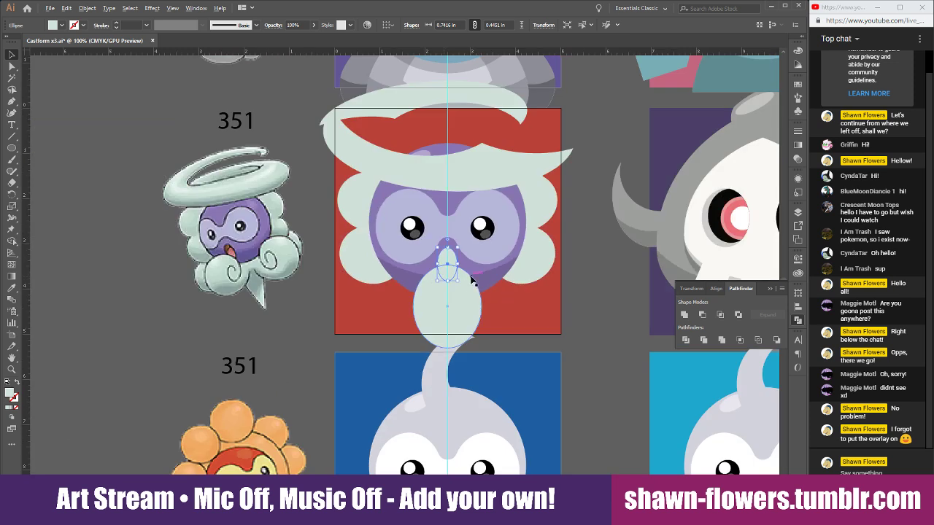
Recolor the small mouth ellipse with the dark brown sampled from the blue Castform's mouth on the artboard above
{"action": "scroll", "coordinate": [458, 273], "scroll_direction": "up", "scroll_amount": 1}
{"action": "left_click", "coordinate": [12, 287]}
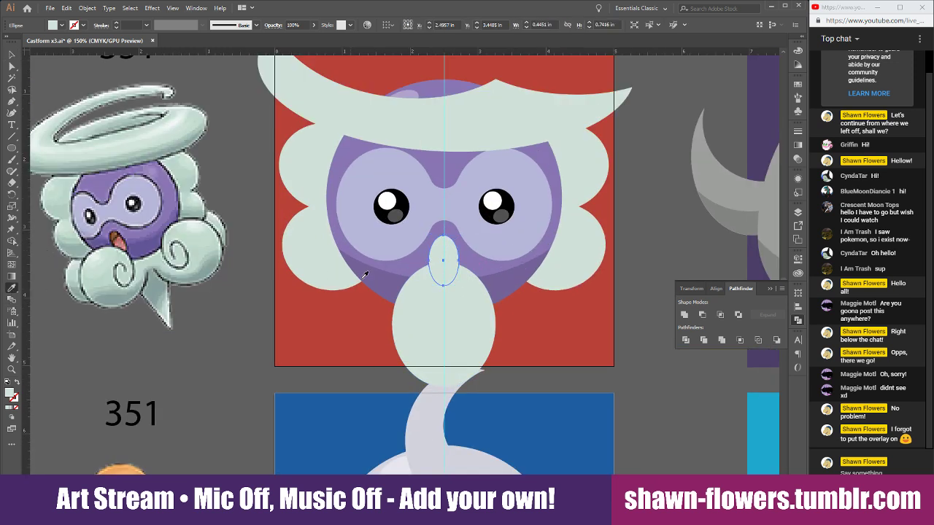
{"action": "scroll", "coordinate": [447, 252], "scroll_direction": "up", "scroll_amount": 5}
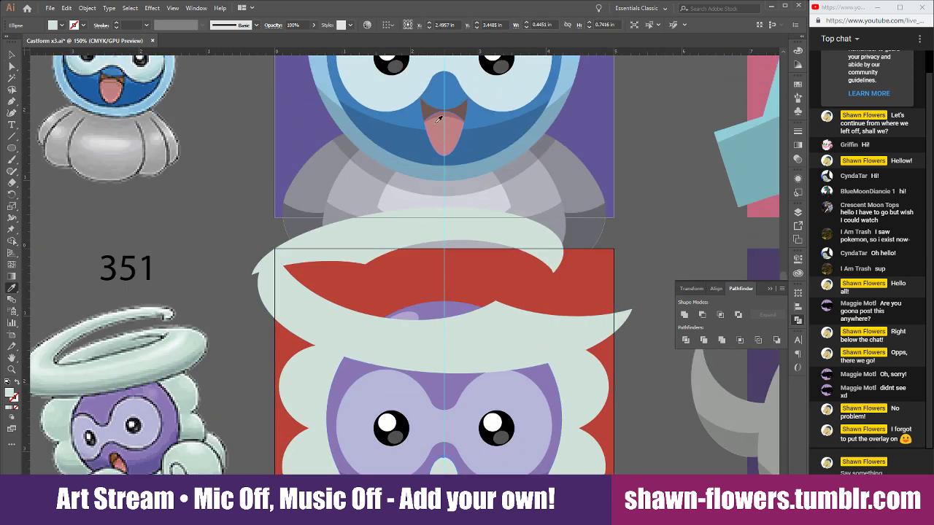
{"action": "left_click", "coordinate": [429, 106]}
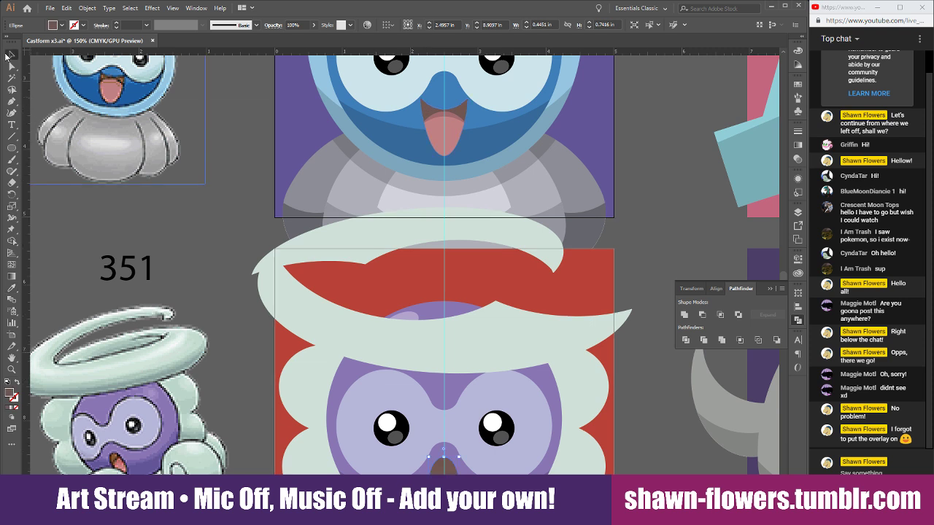
Duplicate the brown mouth ellipse and stack the copy on the original, centering both on the vertical guide
{"action": "scroll", "coordinate": [238, 333], "scroll_direction": "down", "scroll_amount": 2}
{"action": "left_click", "coordinate": [262, 312]}
{"action": "scroll", "coordinate": [458, 369], "scroll_direction": "up", "scroll_amount": 2}
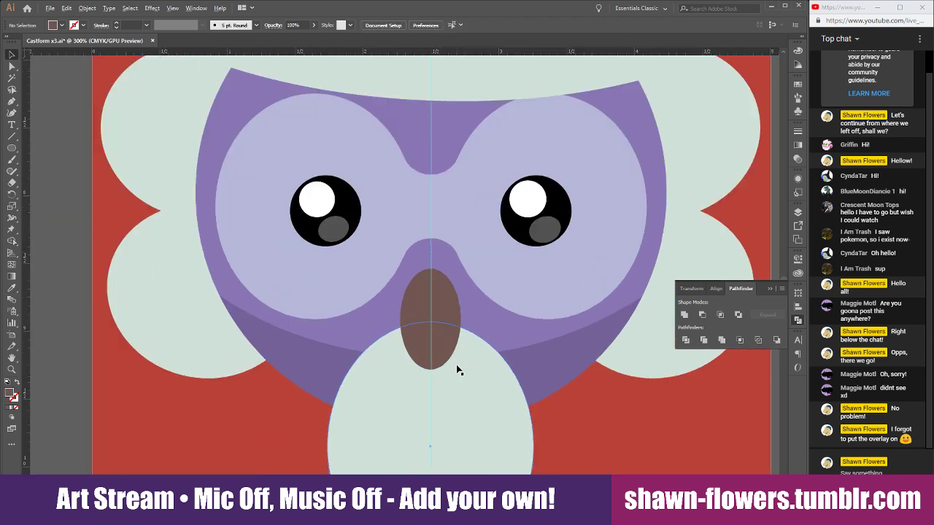
{"action": "scroll", "coordinate": [456, 365], "scroll_direction": "up", "scroll_amount": 2}
{"action": "left_click", "coordinate": [368, 259]}
{"action": "left_click_drag", "start_coordinate": [369, 259], "coordinate": [467, 264], "text": "alt"}
{"action": "scroll", "coordinate": [413, 267], "scroll_direction": "up", "scroll_amount": 2}
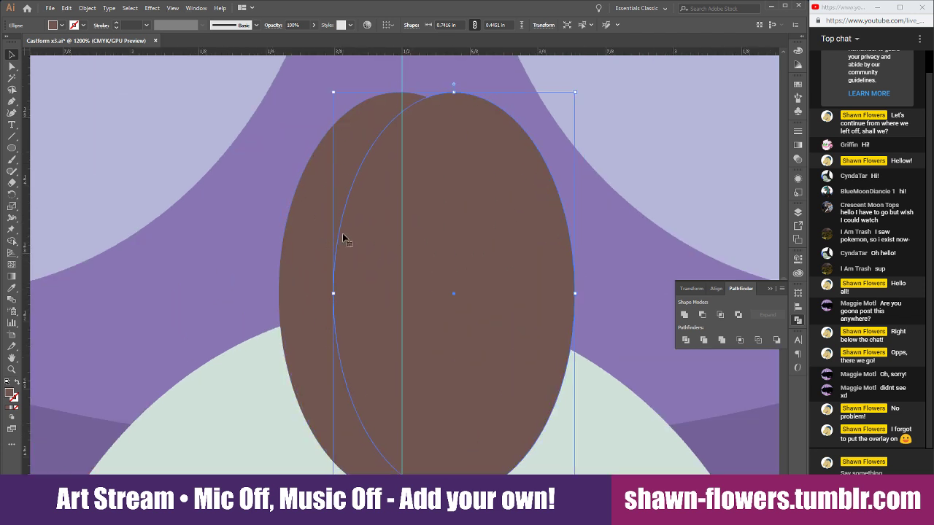
{"action": "left_click_drag", "start_coordinate": [298, 253], "coordinate": [300, 251]}
{"action": "left_click", "coordinate": [539, 240]}
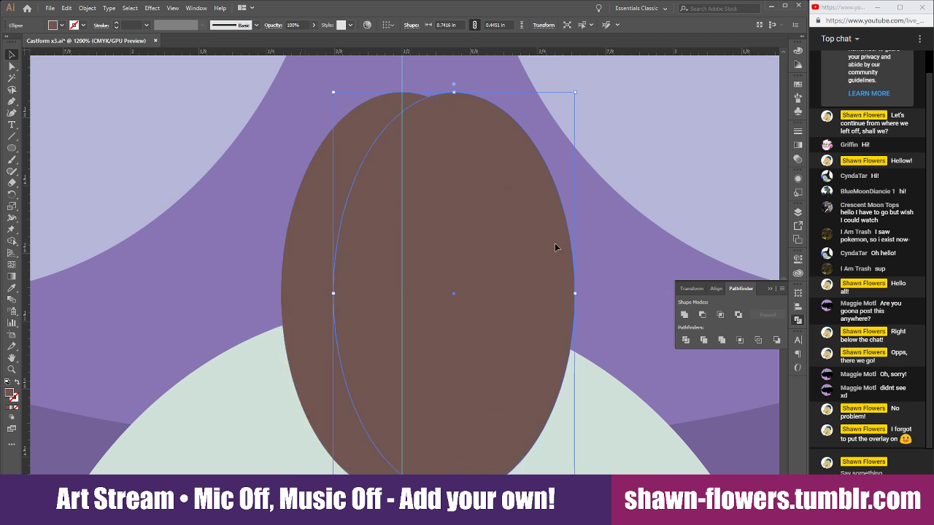
{"action": "left_click_drag", "start_coordinate": [554, 242], "coordinate": [502, 239]}
{"action": "scroll", "coordinate": [470, 265], "scroll_direction": "down", "scroll_amount": 4}
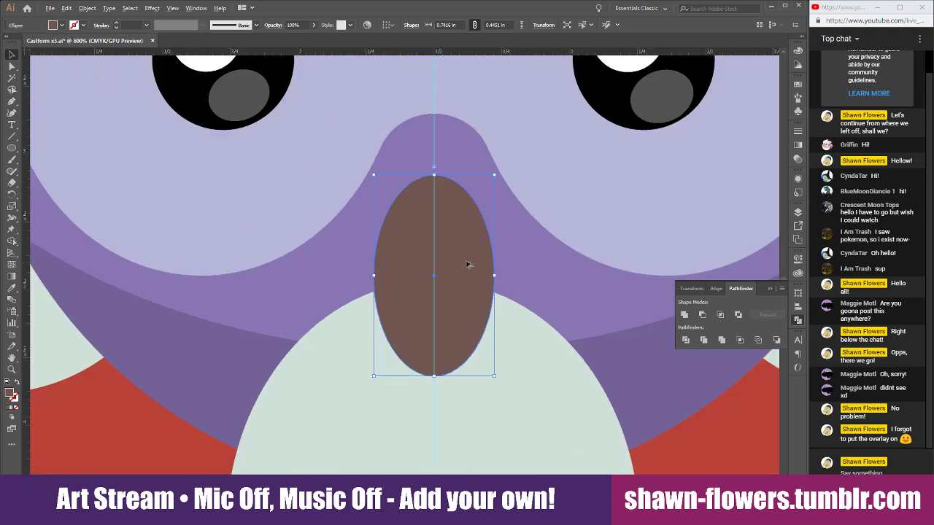
Place another mouth ellipse copy lower, widen it to about 0.64 in and intersect it with the stacked copy to form the tongue
{"action": "scroll", "coordinate": [468, 269], "scroll_direction": "down", "scroll_amount": 2}
{"action": "scroll", "coordinate": [471, 271], "scroll_direction": "up", "scroll_amount": 3}
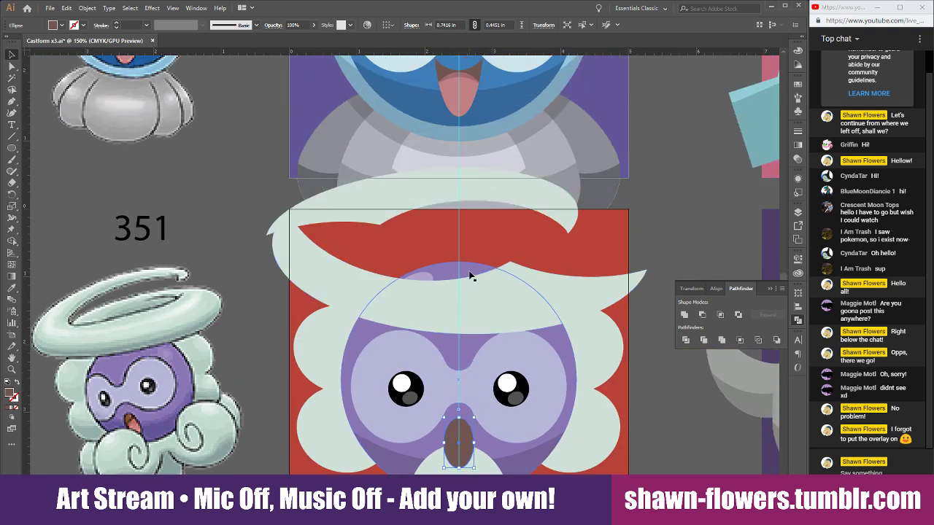
{"action": "scroll", "coordinate": [470, 276], "scroll_direction": "down", "scroll_amount": 2}
{"action": "scroll", "coordinate": [469, 351], "scroll_direction": "up", "scroll_amount": 4}
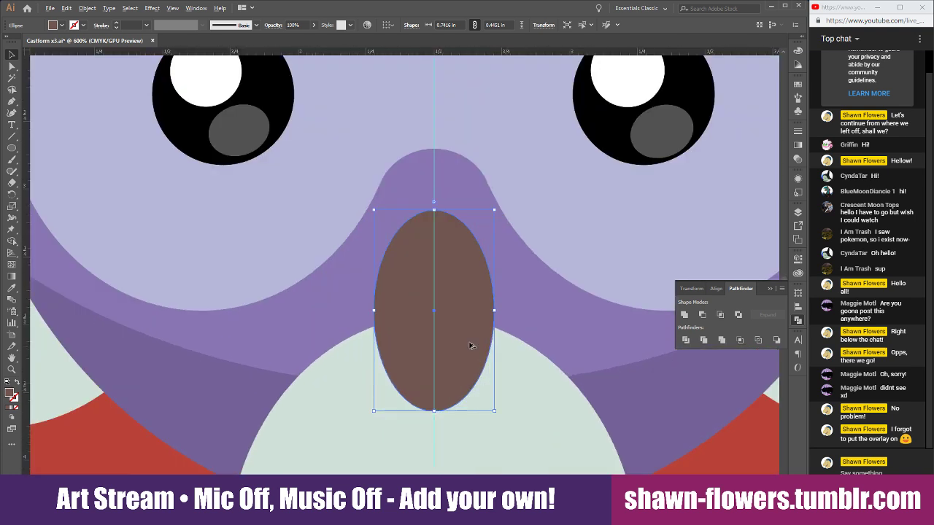
{"action": "left_click_drag", "start_coordinate": [459, 281], "coordinate": [465, 328]}
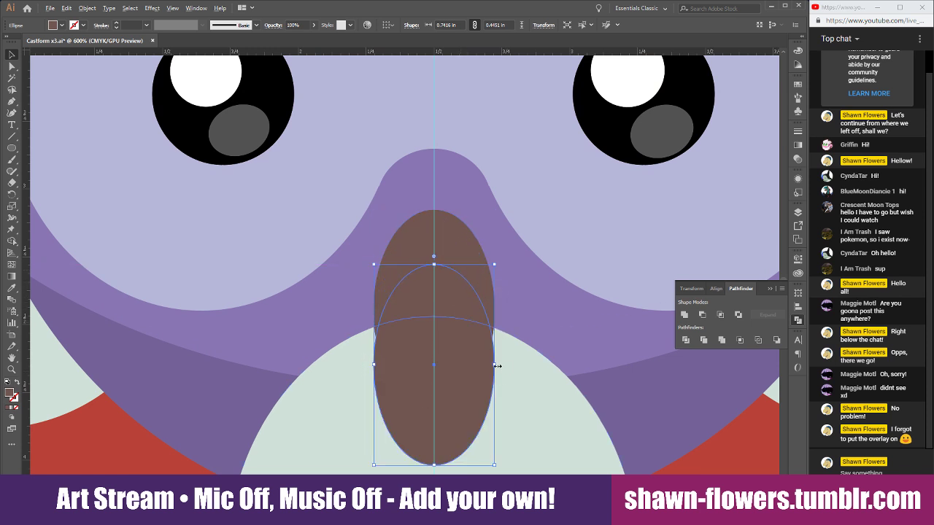
{"action": "left_click_drag", "start_coordinate": [496, 365], "coordinate": [521, 364]}
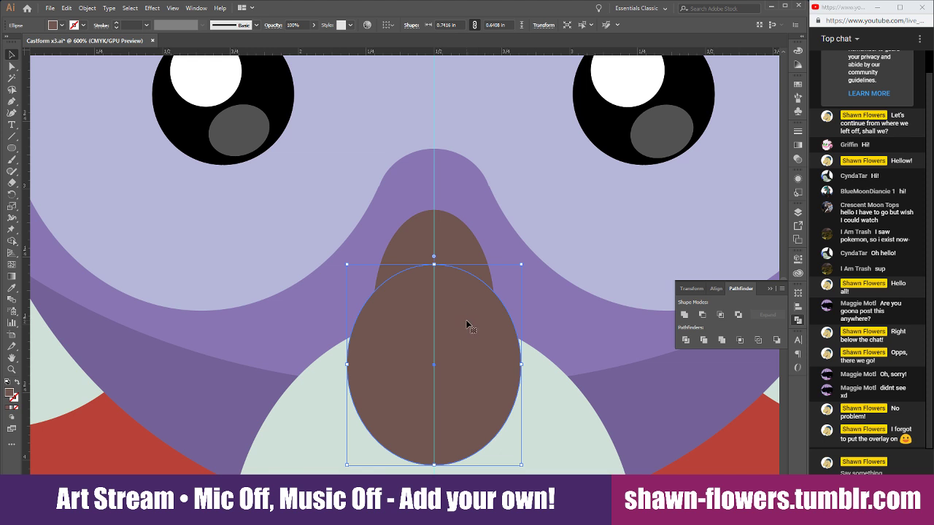
{"action": "left_click", "coordinate": [455, 264], "text": "shift"}
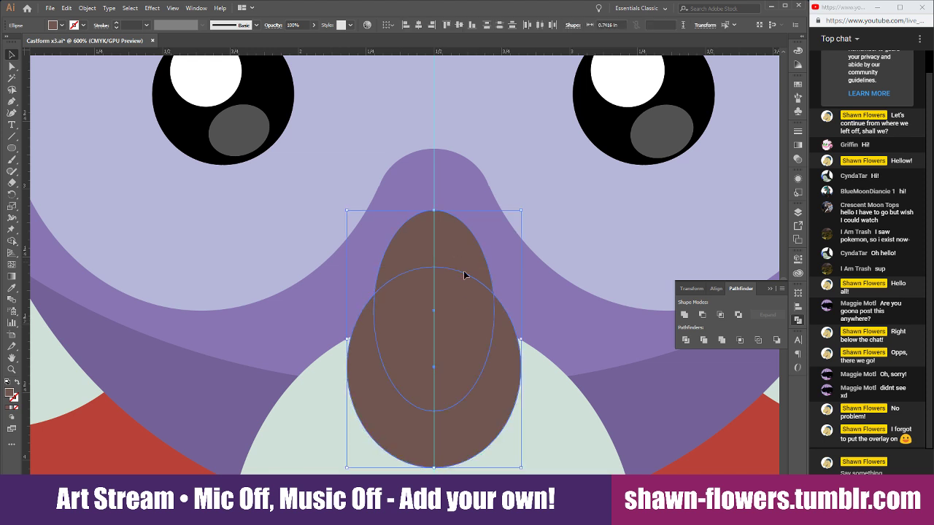
{"action": "left_click", "coordinate": [702, 314]}
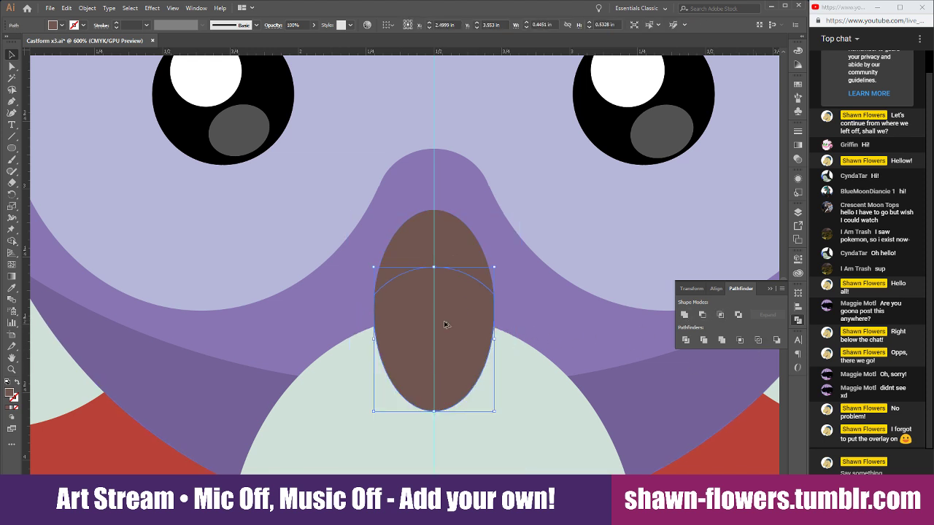
Recolor the tongue shape with the pink sampled from the blue Castform's tongue on the artboard above
{"action": "scroll", "coordinate": [408, 327], "scroll_direction": "down", "scroll_amount": 3}
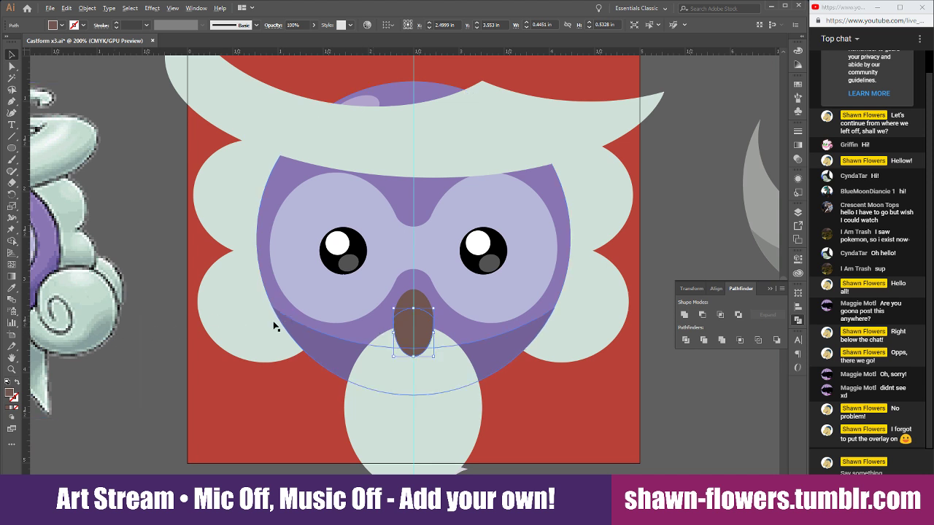
{"action": "scroll", "coordinate": [274, 326], "scroll_direction": "down", "scroll_amount": 1}
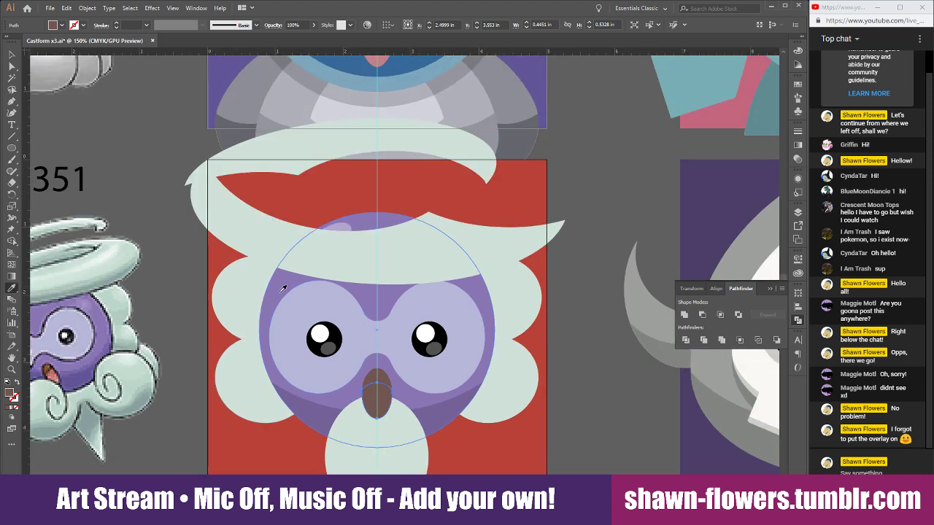
{"action": "scroll", "coordinate": [283, 289], "scroll_direction": "up", "scroll_amount": 2}
{"action": "left_click", "coordinate": [372, 109]}
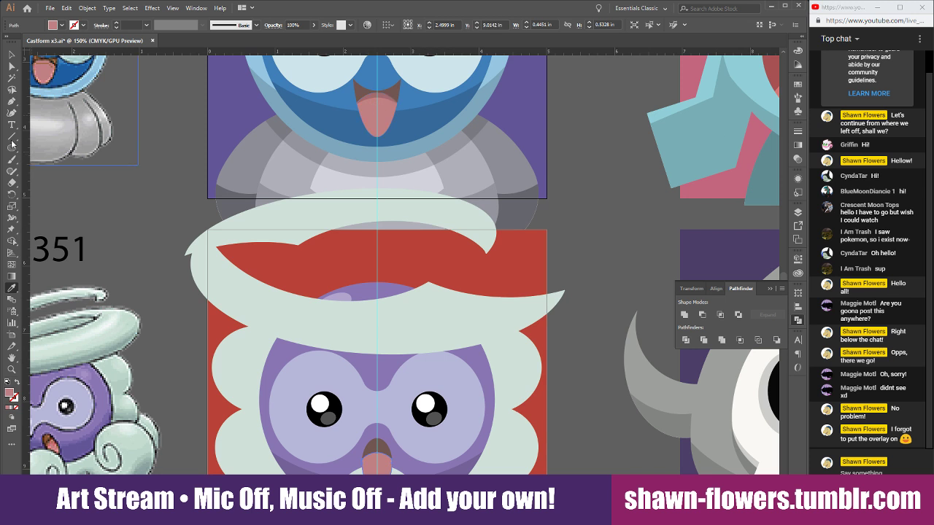
{"action": "left_click", "coordinate": [12, 56]}
Copy the tongue slightly lower, widen the copy to about 0.49 in and subtract it from a tongue shape to leave an upper crescent
{"action": "scroll", "coordinate": [369, 444], "scroll_direction": "up", "scroll_amount": 4}
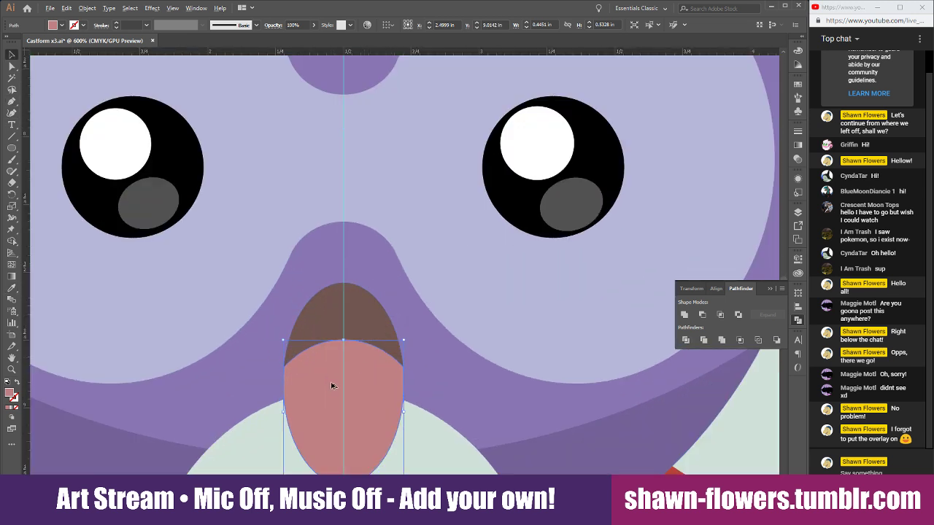
{"action": "left_click_drag", "start_coordinate": [332, 386], "coordinate": [334, 402]}
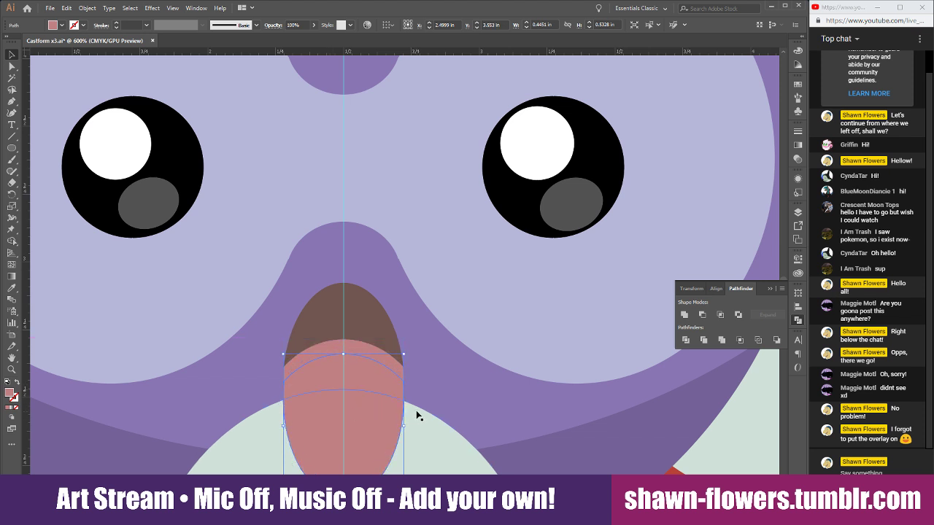
{"action": "left_click_drag", "start_coordinate": [406, 424], "coordinate": [410, 424]}
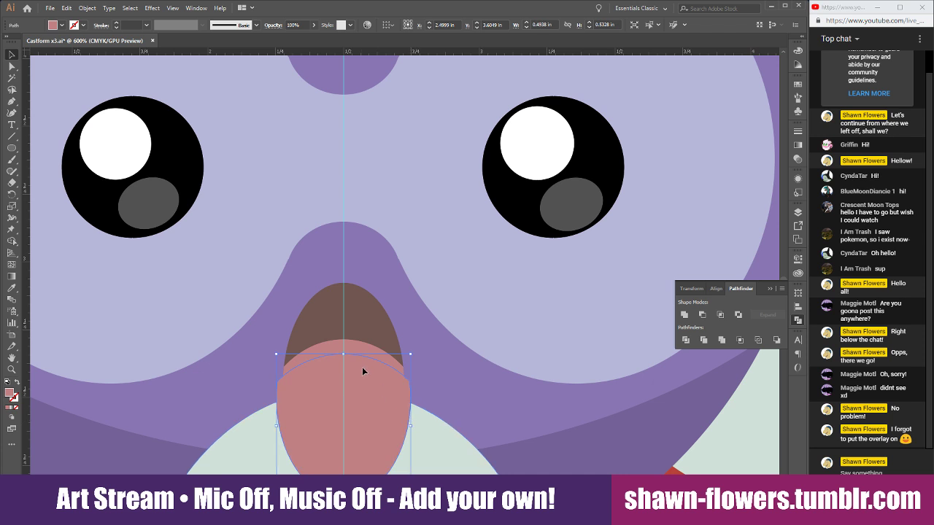
{"action": "left_click", "coordinate": [358, 354], "text": "shift"}
{"action": "left_click", "coordinate": [703, 314]}
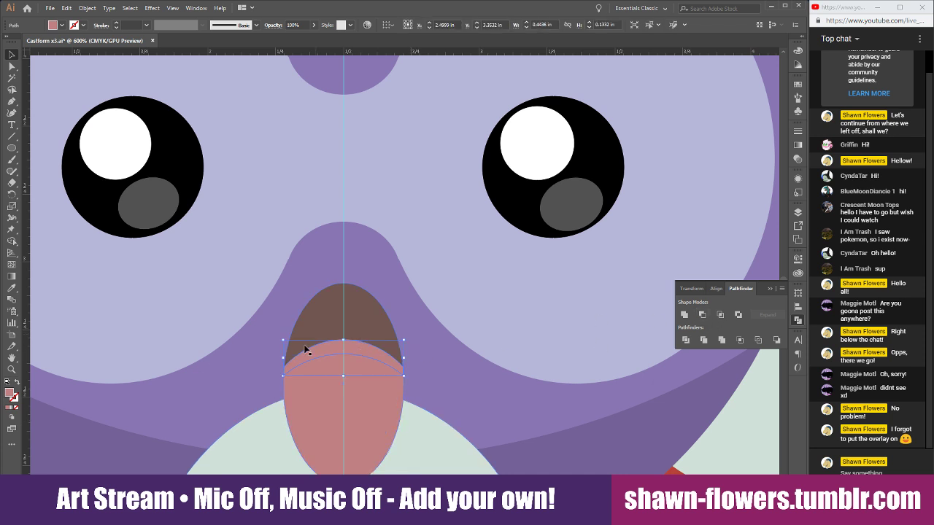
Turn the tongue crescent into a shadow using the shading color sampled from the lower face of the purple Castform
{"action": "key", "text": "ctrl+minus"}
{"action": "left_click", "coordinate": [12, 287]}
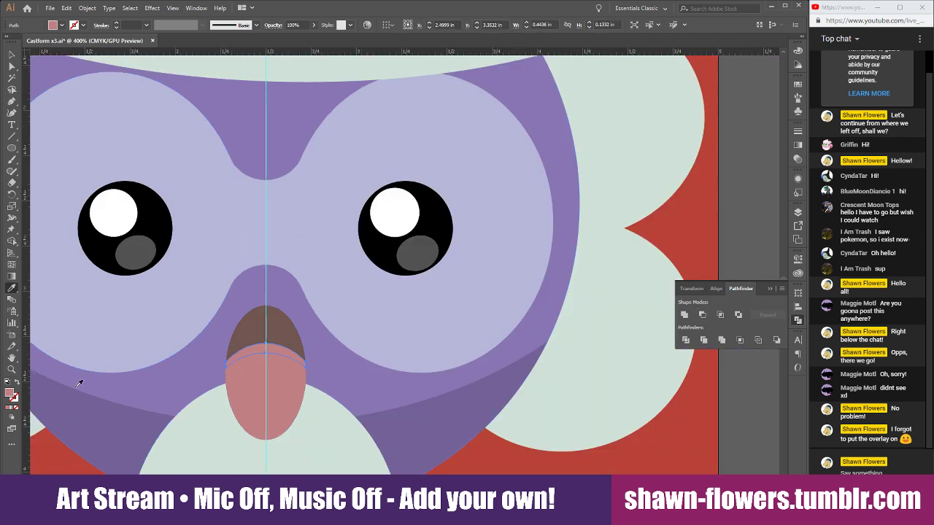
{"action": "left_click", "coordinate": [97, 420]}
{"action": "scroll", "coordinate": [235, 282], "scroll_direction": "down", "scroll_amount": 2}
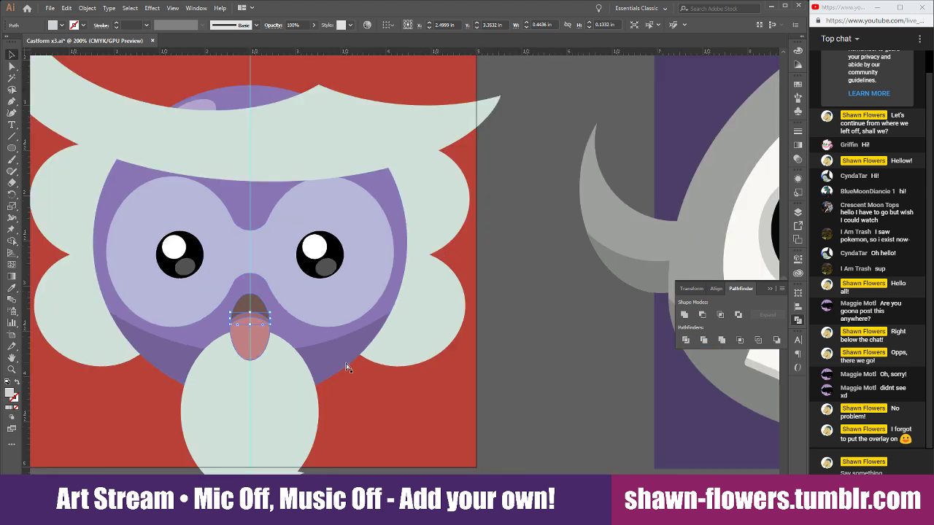
{"action": "scroll", "coordinate": [346, 369], "scroll_direction": "left", "scroll_amount": 3}
{"action": "left_click", "coordinate": [613, 262]}
{"action": "scroll", "coordinate": [516, 401], "scroll_direction": "left", "scroll_amount": 1}
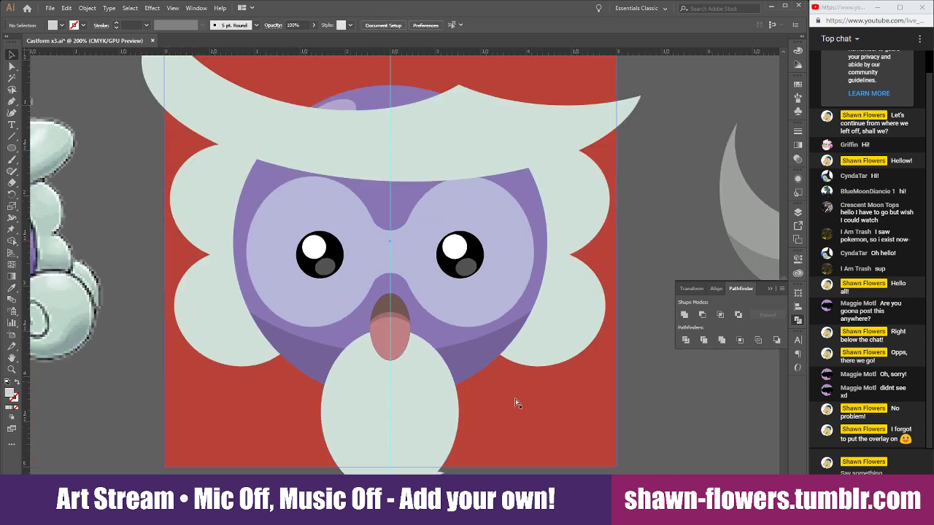
Bring the mint chin ellipse to the front so that it overlaps the lower part of the mouth
{"action": "left_click", "coordinate": [448, 430]}
{"action": "key", "text": "ctrl+shift+bracketright"}
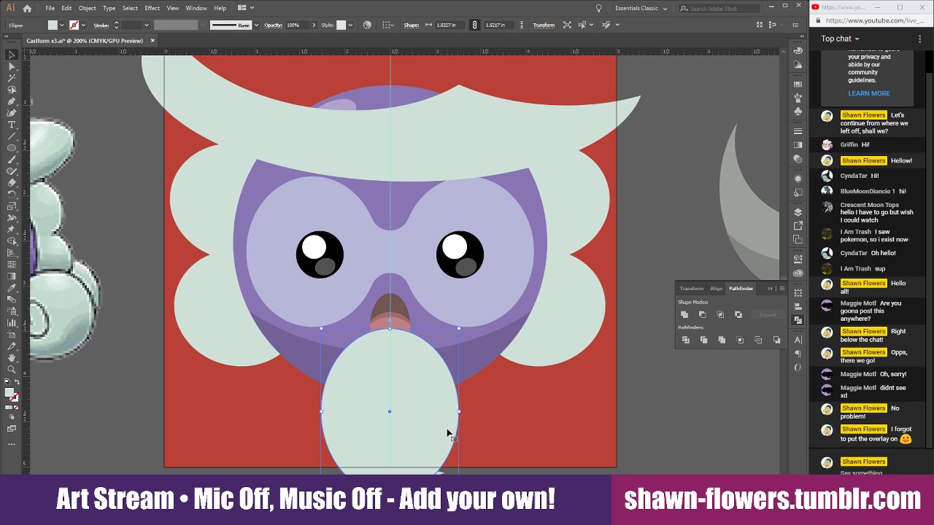
{"action": "left_click", "coordinate": [700, 438]}
Compare the purple Castform's face, swirl and chin cloud with the reference sprite
{"action": "scroll", "coordinate": [673, 389], "scroll_direction": "down", "scroll_amount": 1}
{"action": "scroll", "coordinate": [436, 355], "scroll_direction": "right", "scroll_amount": 1}
{"action": "scroll", "coordinate": [416, 356], "scroll_direction": "right", "scroll_amount": 3}
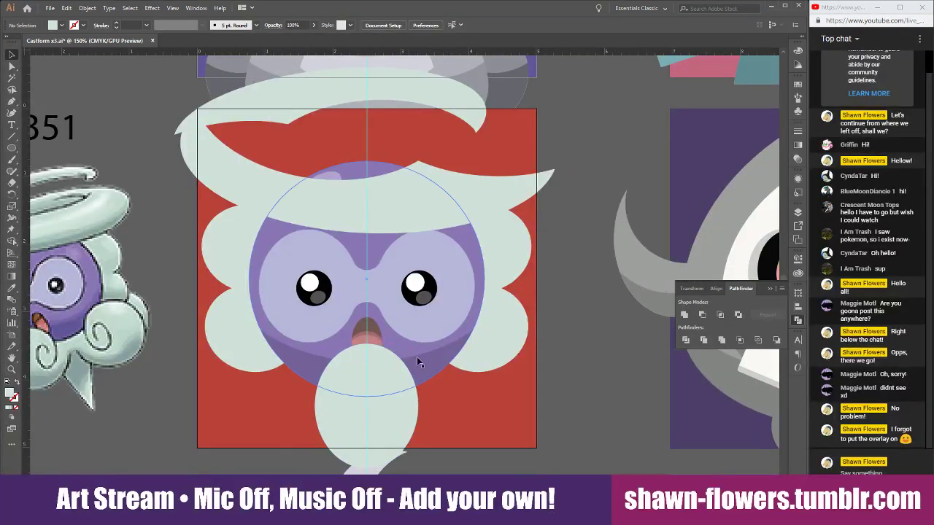
{"action": "scroll", "coordinate": [444, 366], "scroll_direction": "up", "scroll_amount": 2}
{"action": "scroll", "coordinate": [507, 371], "scroll_direction": "left", "scroll_amount": 2}
{"action": "scroll", "coordinate": [454, 364], "scroll_direction": "right", "scroll_amount": 1}
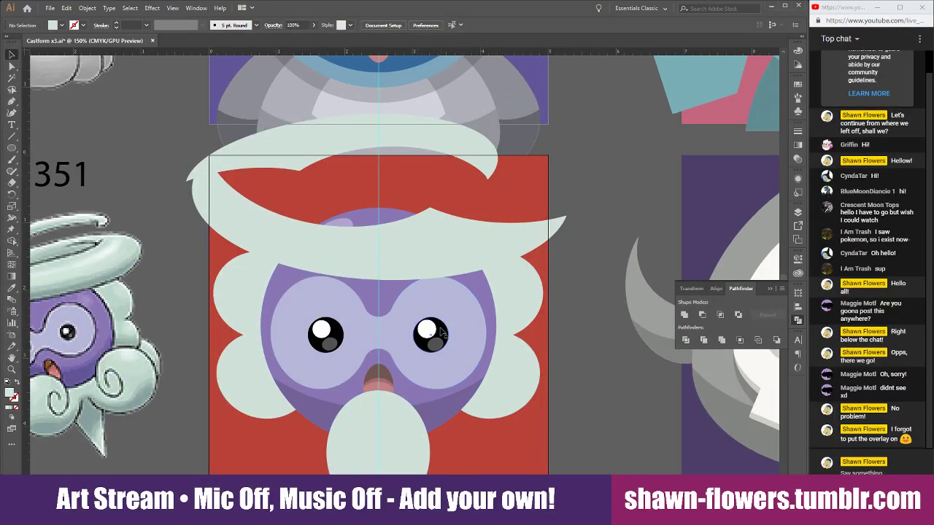
{"action": "scroll", "coordinate": [482, 328], "scroll_direction": "down", "scroll_amount": 4}
{"action": "scroll", "coordinate": [595, 339], "scroll_direction": "left", "scroll_amount": 1}
{"action": "scroll", "coordinate": [604, 347], "scroll_direction": "left", "scroll_amount": 4}
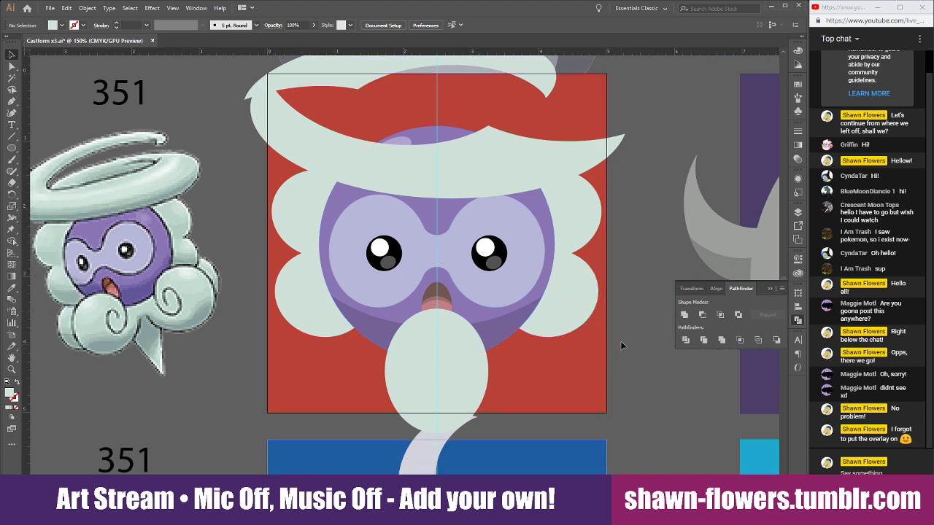
Copy the chin ellipse to the lower-left side of the face and reshape it into a circle about 1.72 in across
{"action": "scroll", "coordinate": [430, 390], "scroll_direction": "up", "scroll_amount": 1}
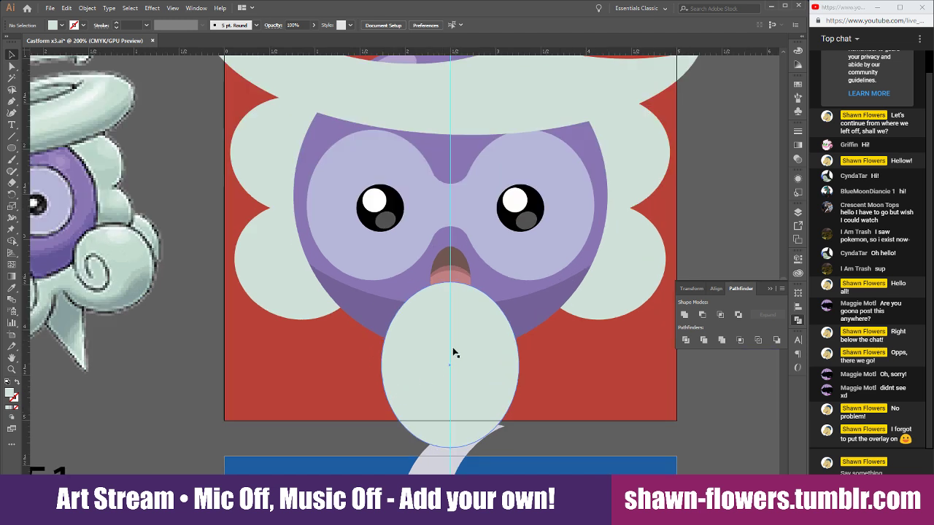
{"action": "scroll", "coordinate": [532, 377], "scroll_direction": "left", "scroll_amount": 5}
{"action": "left_click_drag", "start_coordinate": [583, 359], "coordinate": [411, 336]}
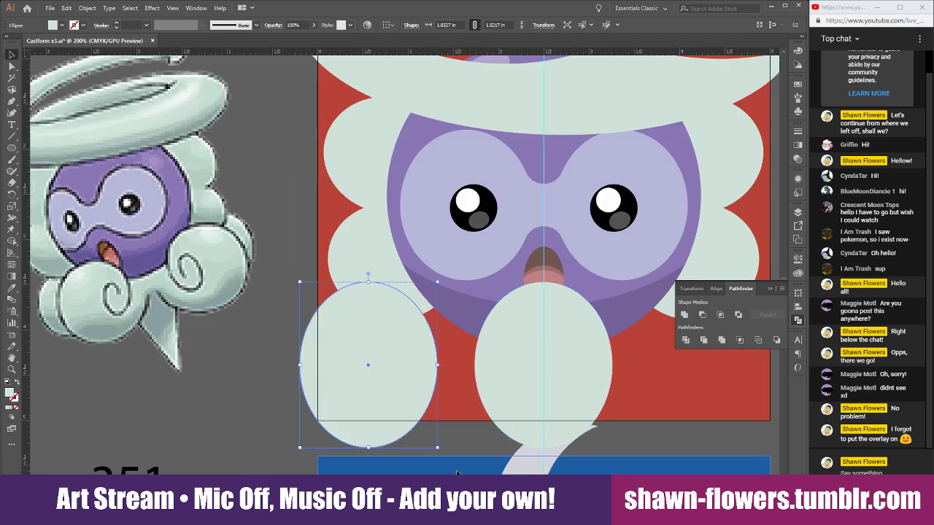
{"action": "left_click_drag", "start_coordinate": [440, 444], "coordinate": [466, 423]}
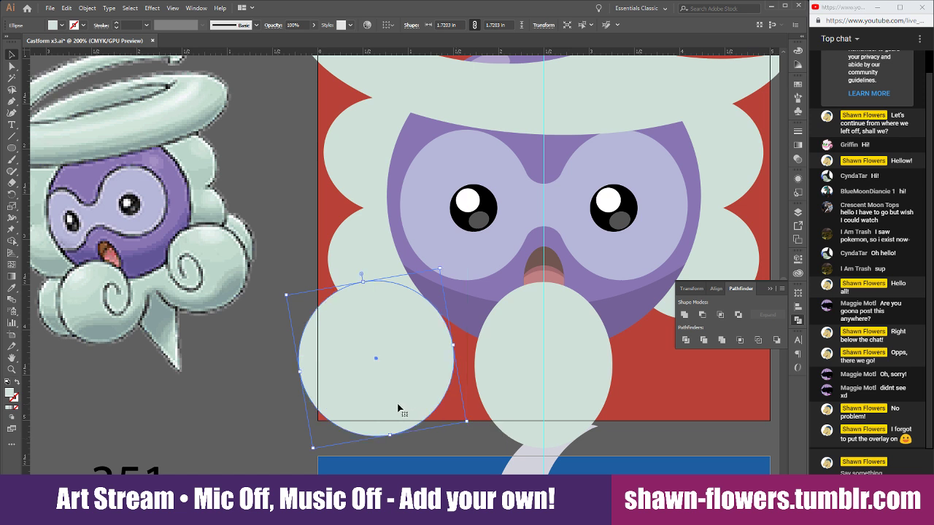
{"action": "left_click_drag", "start_coordinate": [416, 390], "coordinate": [417, 386]}
{"action": "left_click", "coordinate": [289, 412]}
Duplicate the circle toward the chin, flatten it to about 0.97 by 1.72 in, and tilt it as a lobe on the circle's lower edge
{"action": "scroll", "coordinate": [290, 410], "scroll_direction": "right", "scroll_amount": 2}
{"action": "scroll", "coordinate": [290, 412], "scroll_direction": "right", "scroll_amount": 4}
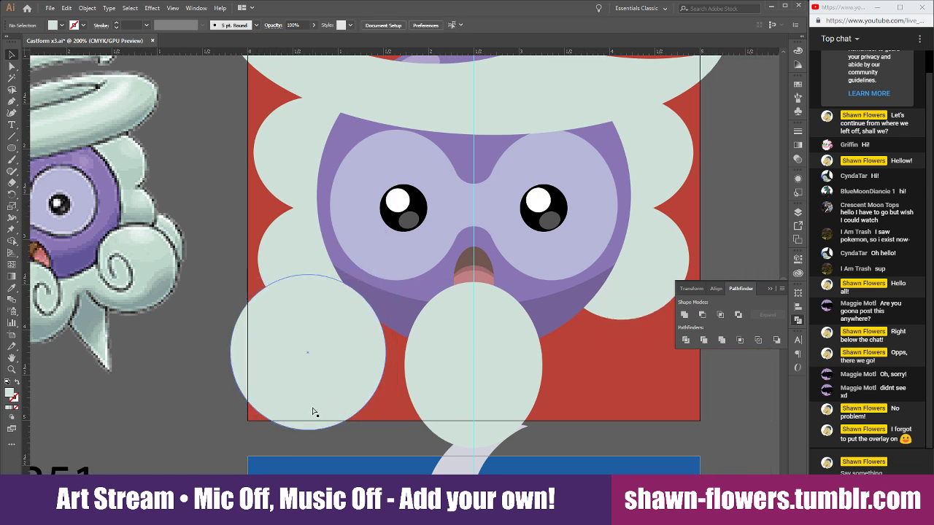
{"action": "scroll", "coordinate": [377, 410], "scroll_direction": "right", "scroll_amount": 2}
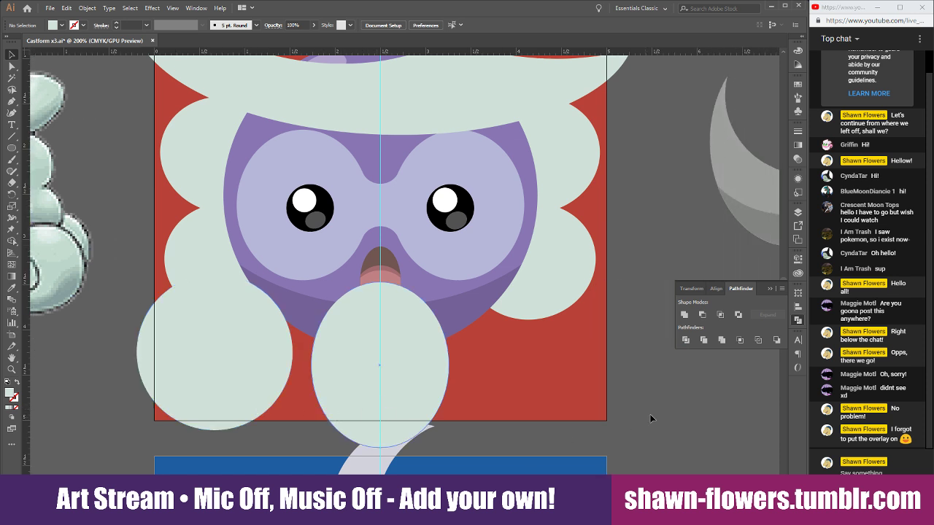
{"action": "scroll", "coordinate": [357, 418], "scroll_direction": "left", "scroll_amount": 3}
{"action": "scroll", "coordinate": [356, 419], "scroll_direction": "left", "scroll_amount": 2}
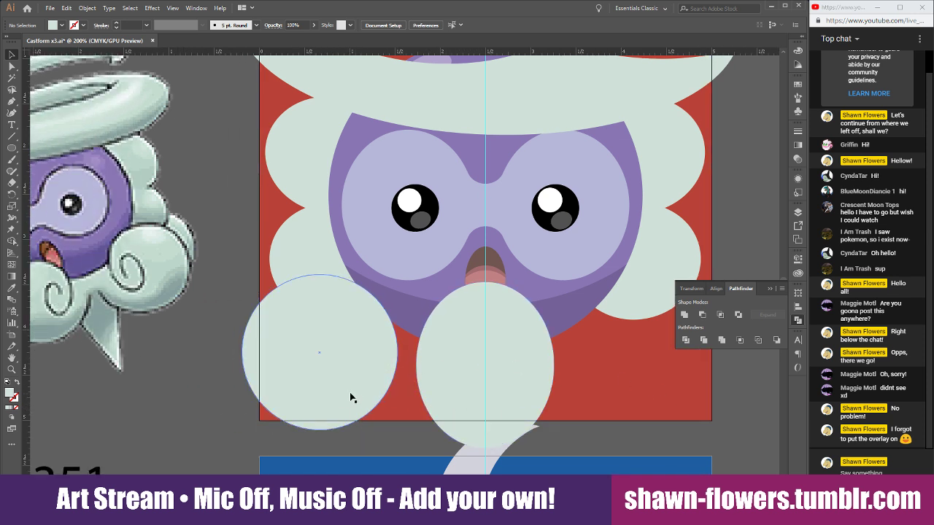
{"action": "left_click_drag", "start_coordinate": [331, 401], "coordinate": [378, 394]}
{"action": "scroll", "coordinate": [363, 423], "scroll_direction": "up", "scroll_amount": 1}
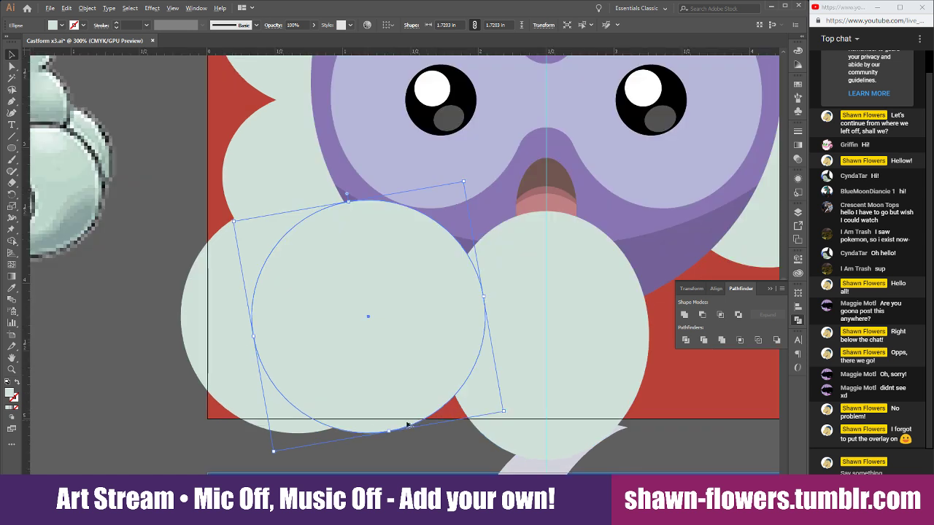
{"action": "left_click_drag", "start_coordinate": [388, 431], "coordinate": [360, 405]}
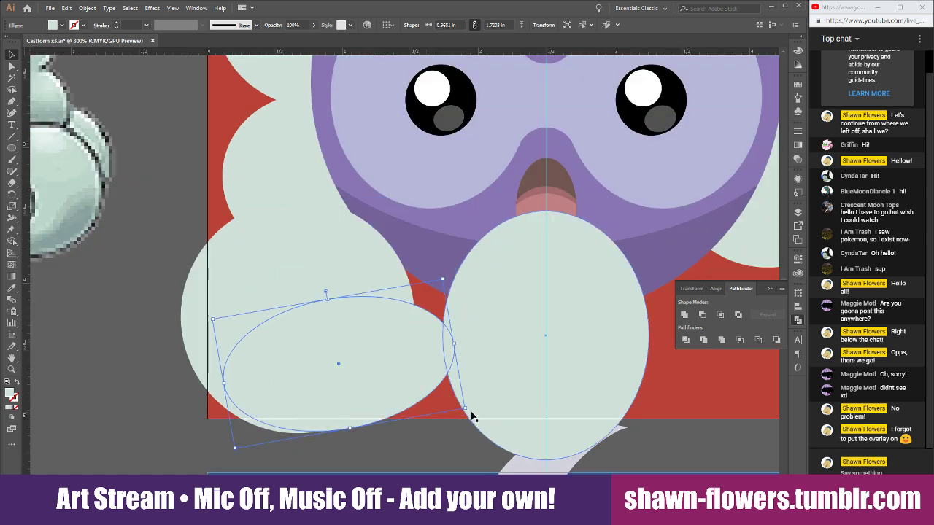
{"action": "left_click_drag", "start_coordinate": [468, 411], "coordinate": [479, 383]}
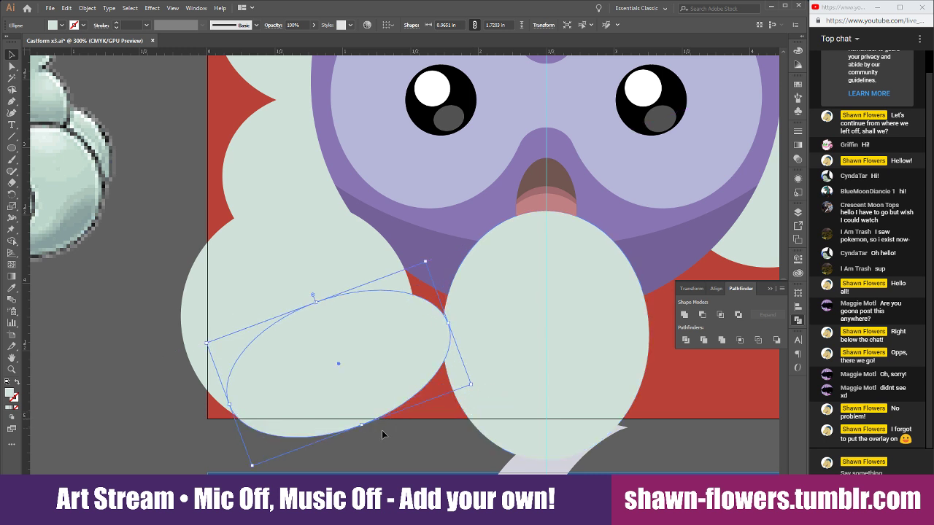
{"action": "scroll", "coordinate": [382, 431], "scroll_direction": "up", "scroll_amount": 2}
{"action": "left_click_drag", "start_coordinate": [312, 390], "coordinate": [311, 367]}
{"action": "left_click", "coordinate": [431, 438]}
Select the large lower-left circle together with its tilted ellipse lobe
{"action": "scroll", "coordinate": [437, 438], "scroll_direction": "down", "scroll_amount": 1}
{"action": "scroll", "coordinate": [434, 443], "scroll_direction": "down", "scroll_amount": 3}
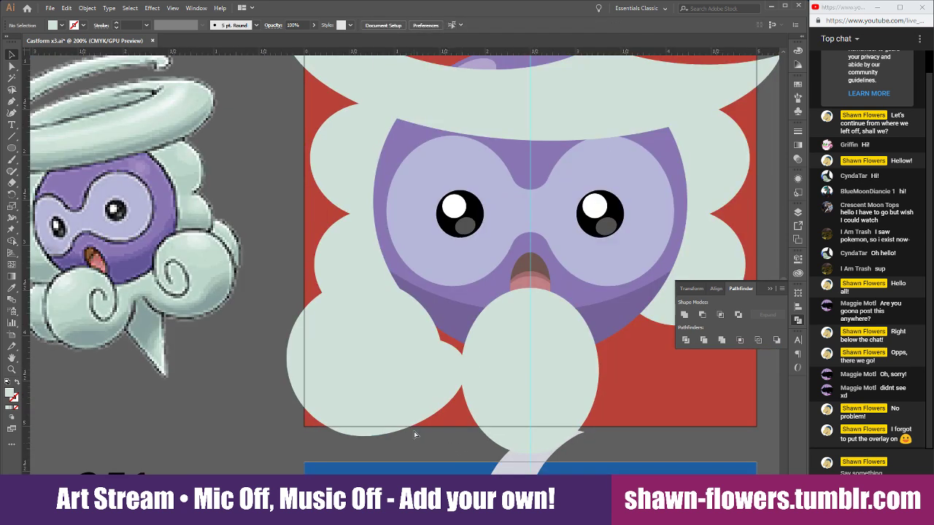
{"action": "scroll", "coordinate": [367, 434], "scroll_direction": "up", "scroll_amount": 4}
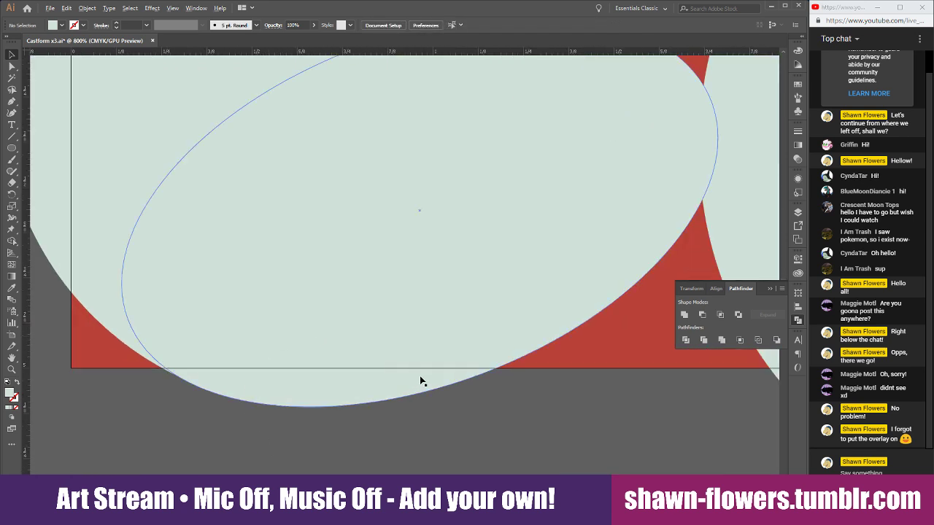
{"action": "scroll", "coordinate": [420, 376], "scroll_direction": "down", "scroll_amount": 4}
{"action": "scroll", "coordinate": [452, 408], "scroll_direction": "right", "scroll_amount": 8}
{"action": "scroll", "coordinate": [347, 405], "scroll_direction": "left", "scroll_amount": 3}
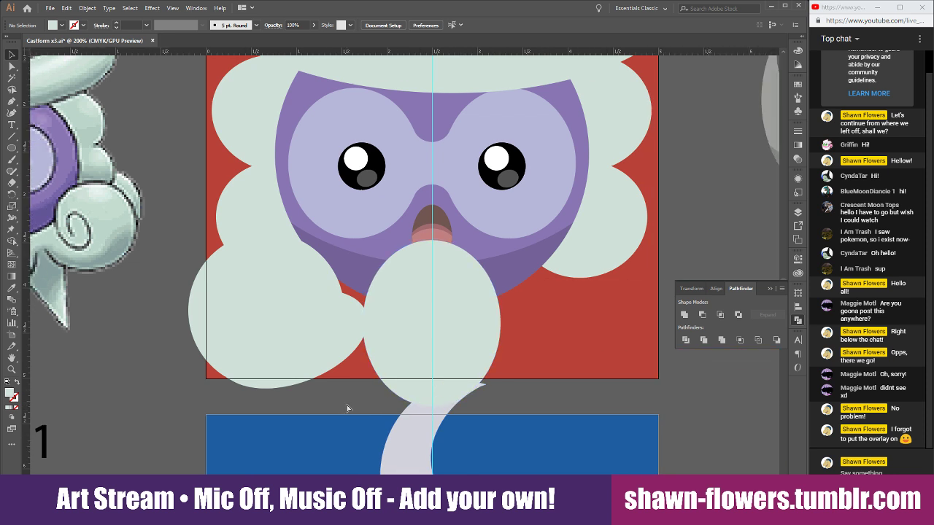
{"action": "left_click", "coordinate": [307, 286]}
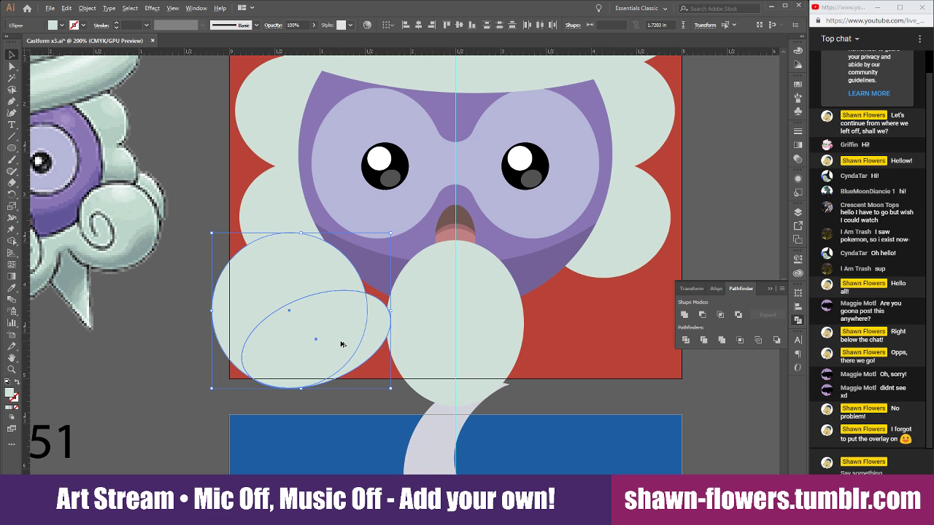
Duplicate the cloud puff's two ellipses across the guide and reflect the copy vertically
{"action": "left_click_drag", "start_coordinate": [341, 345], "coordinate": [603, 345]}
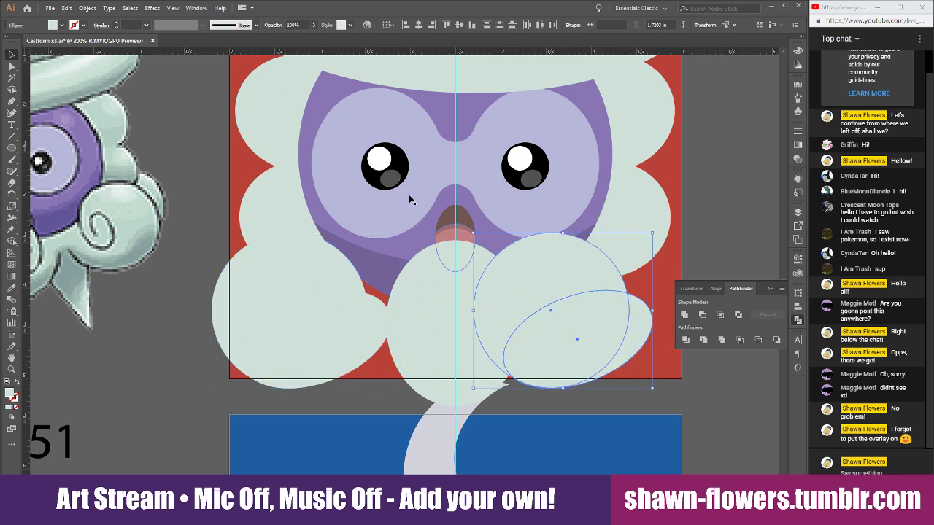
{"action": "left_click", "coordinate": [103, 9]}
{"action": "mouse_move", "coordinate": [98, 18]}
{"action": "left_click", "coordinate": [259, 61]}
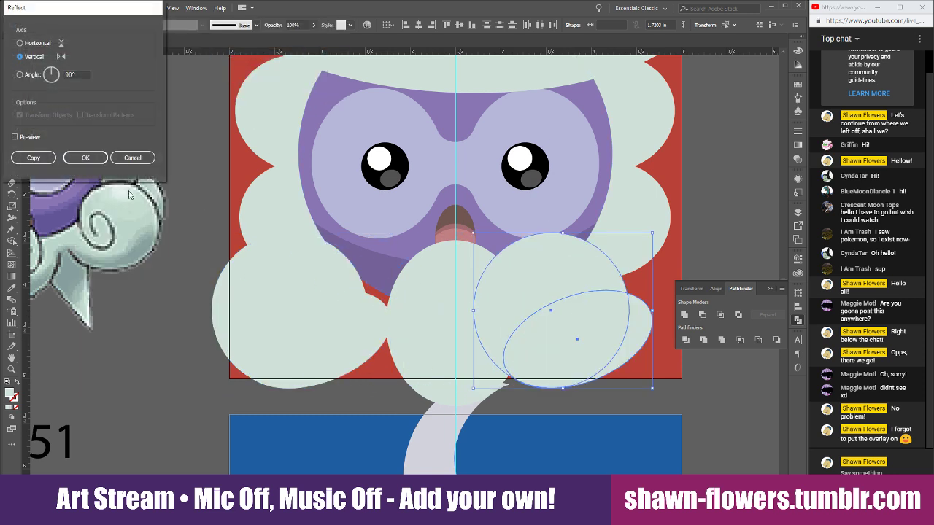
{"action": "left_click", "coordinate": [85, 158]}
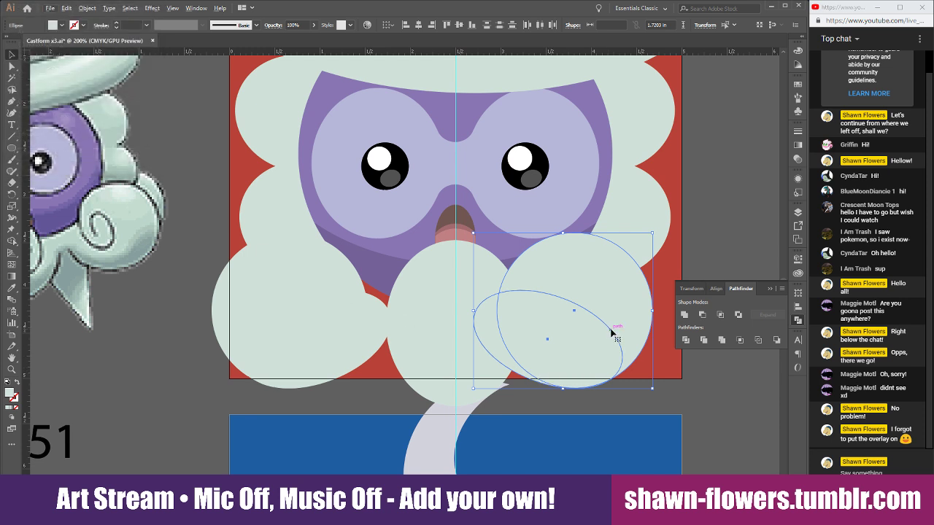
Position the mirrored puff against the central oval, level with the original puff
{"action": "left_click_drag", "start_coordinate": [611, 332], "coordinate": [655, 331]}
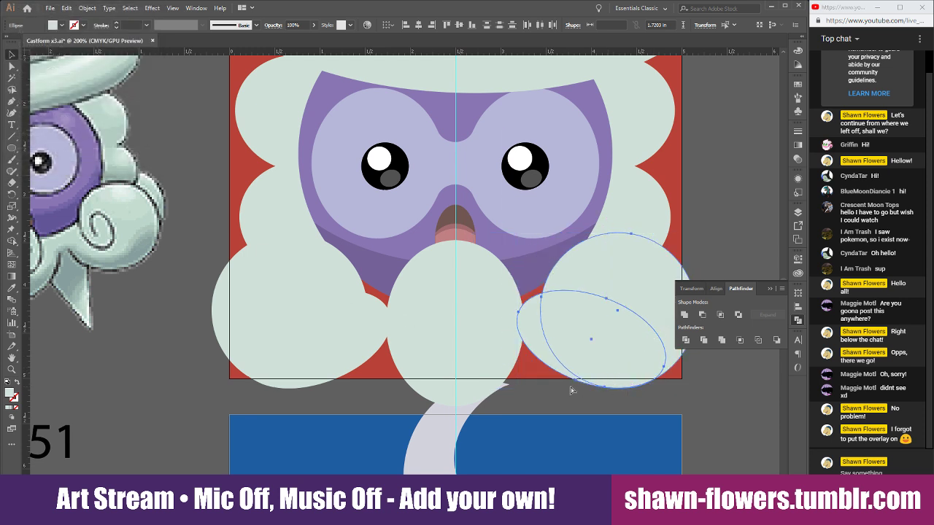
{"action": "scroll", "coordinate": [571, 390], "scroll_direction": "right", "scroll_amount": 3}
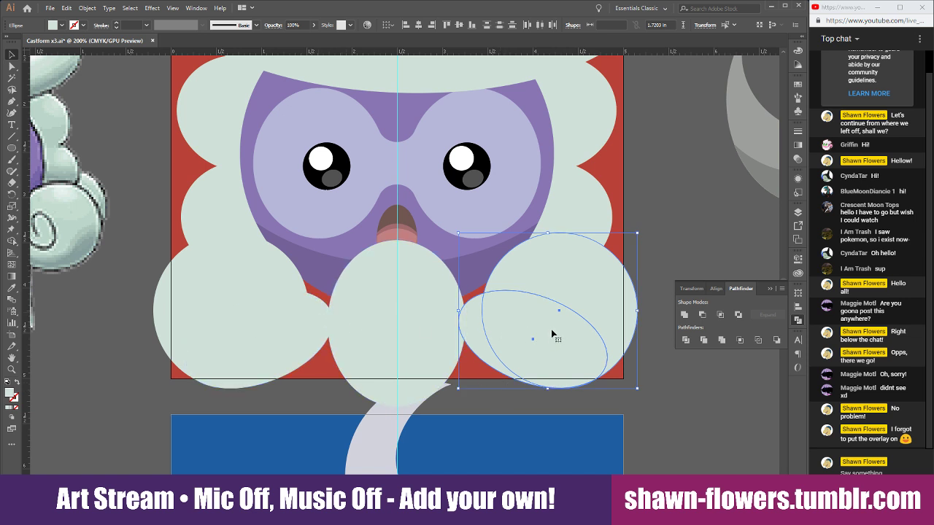
{"action": "left_click_drag", "start_coordinate": [552, 334], "coordinate": [592, 329]}
{"action": "scroll", "coordinate": [498, 401], "scroll_direction": "up", "scroll_amount": 1}
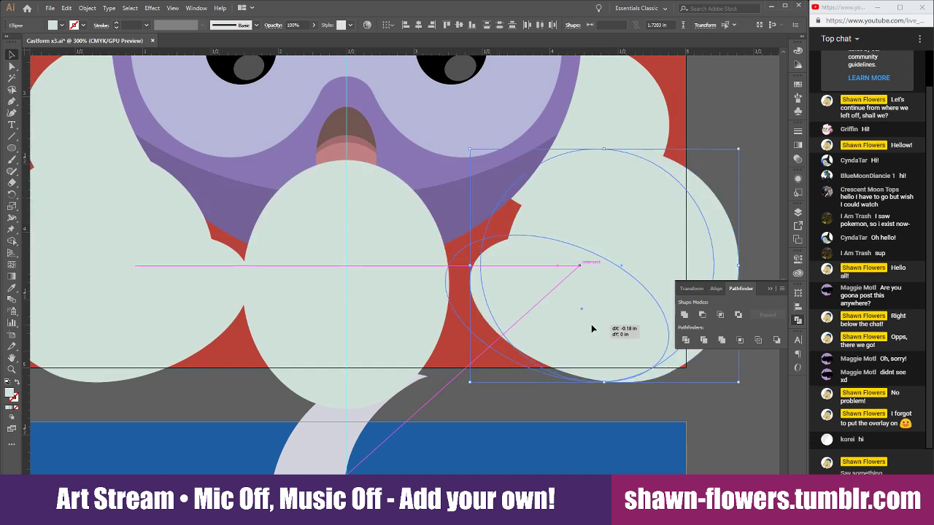
{"action": "left_click_drag", "start_coordinate": [592, 329], "coordinate": [592, 329]}
Select both lower cloud puffs and centre the pair on the vertical guide
{"action": "left_click", "coordinate": [194, 280], "text": "shift"}
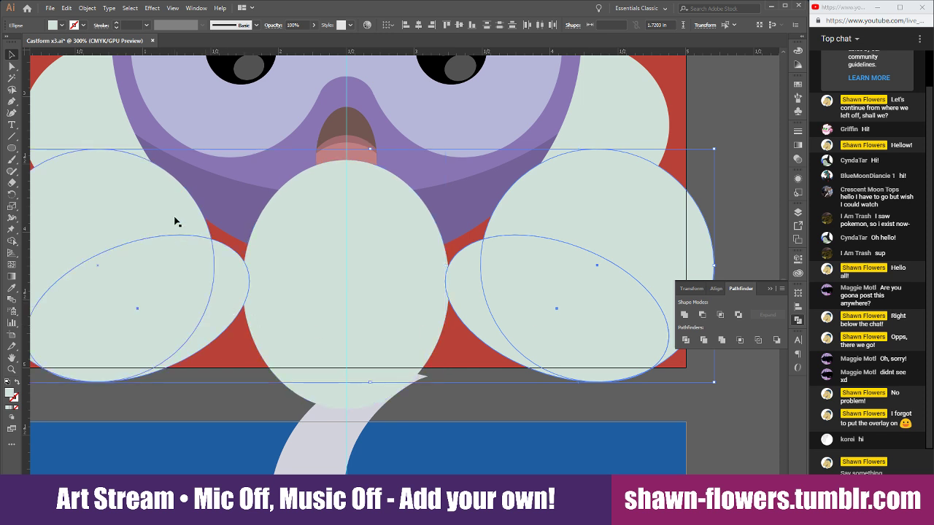
{"action": "left_click_drag", "start_coordinate": [606, 317], "coordinate": [603, 314]}
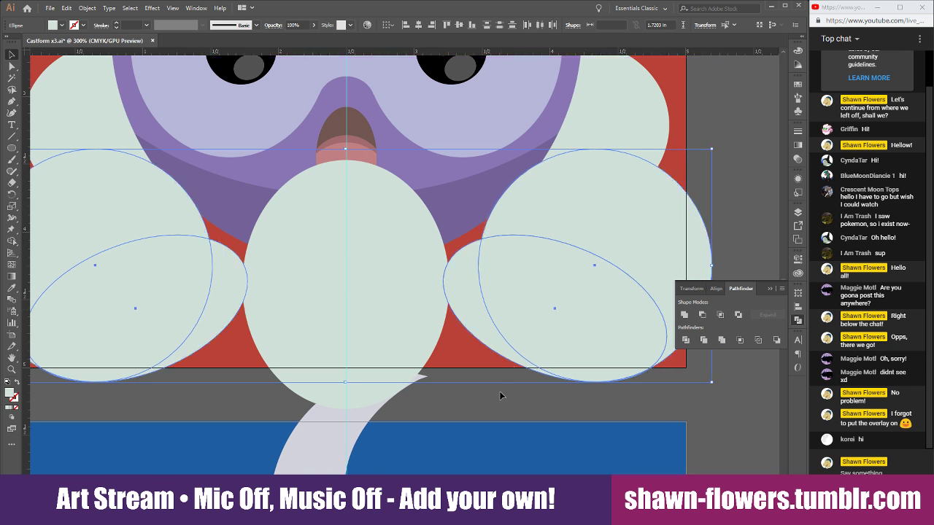
{"action": "scroll", "coordinate": [364, 332], "scroll_direction": "up", "scroll_amount": 1}
{"action": "left_click_drag", "start_coordinate": [568, 253], "coordinate": [594, 265]}
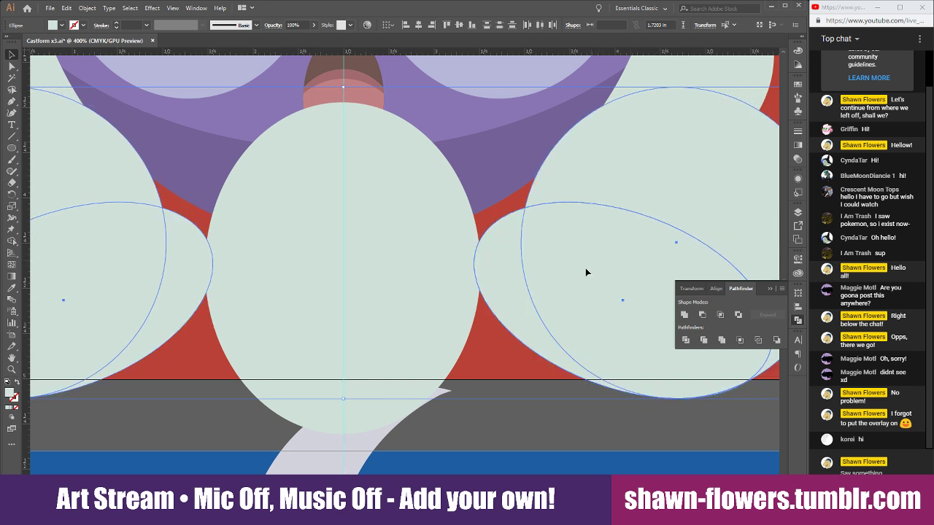
{"action": "left_click", "coordinate": [520, 422]}
{"action": "scroll", "coordinate": [520, 422], "scroll_direction": "down", "scroll_amount": 3}
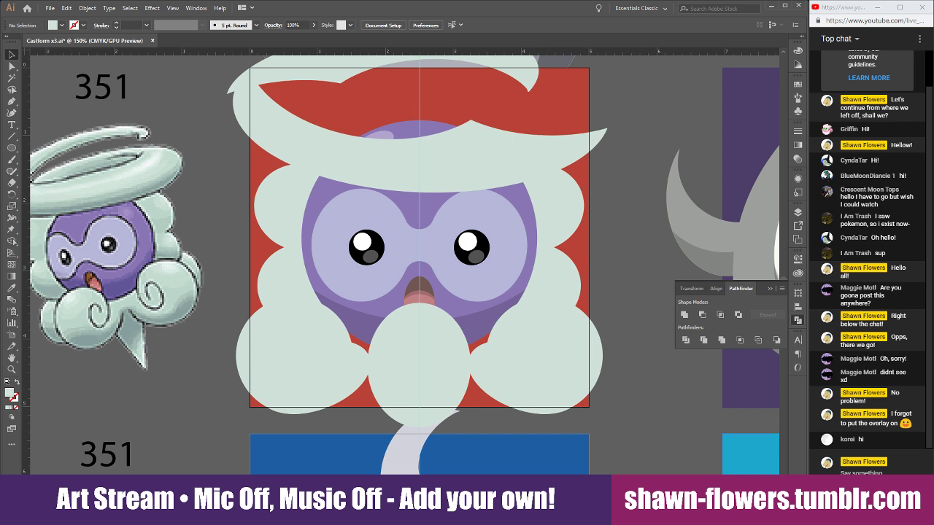
Switch to the YouTube live chat and post the message "Hello!"
{"action": "left_click", "coordinate": [841, 473]}
{"action": "type", "text": "He"}
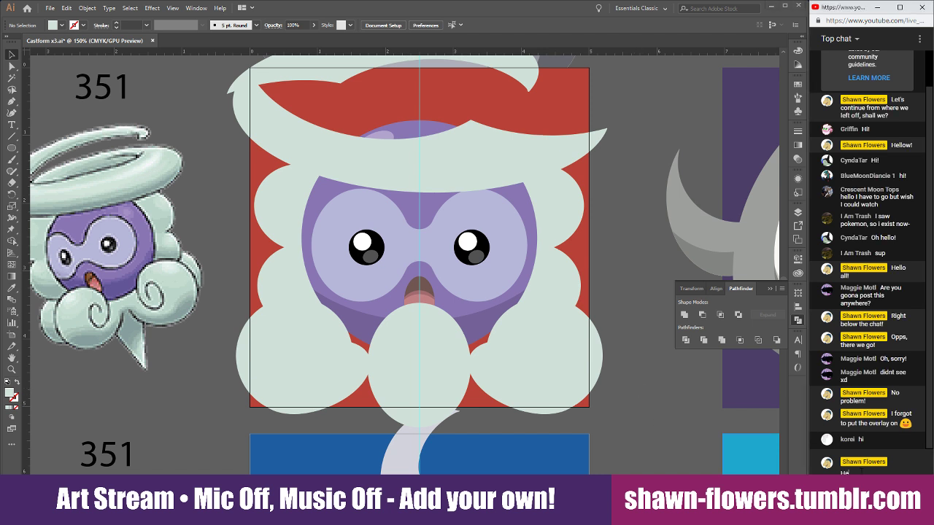
{"action": "type", "text": "llo!"}
{"action": "key", "text": "Return"}
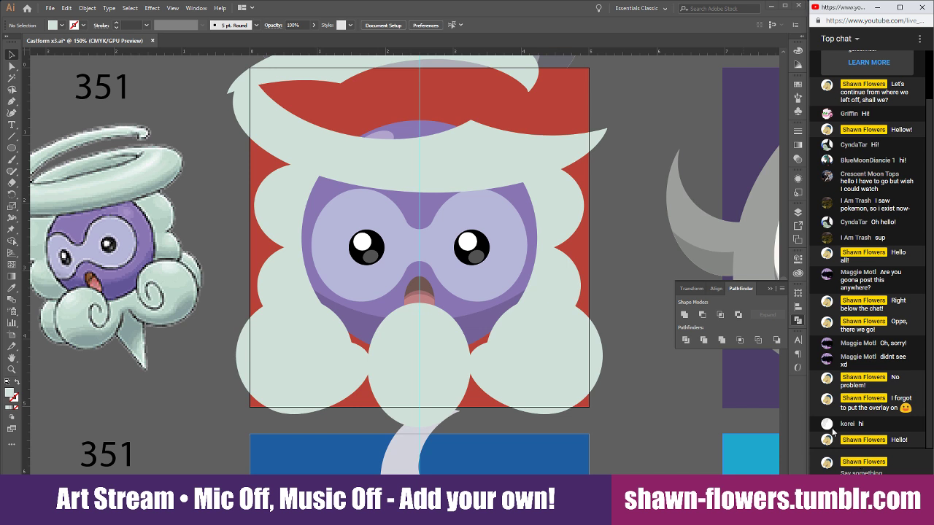
{"action": "left_click", "coordinate": [636, 369]}
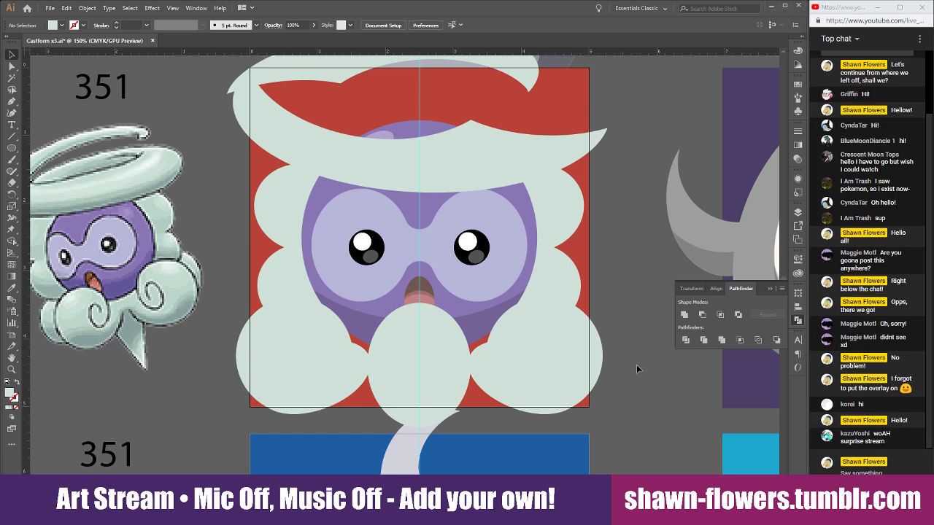
{"action": "left_click", "coordinate": [244, 95]}
{"action": "scroll", "coordinate": [243, 96], "scroll_direction": "up", "scroll_amount": 1}
{"action": "scroll", "coordinate": [232, 211], "scroll_direction": "down", "scroll_amount": 1}
{"action": "scroll", "coordinate": [232, 215], "scroll_direction": "down", "scroll_amount": 1}
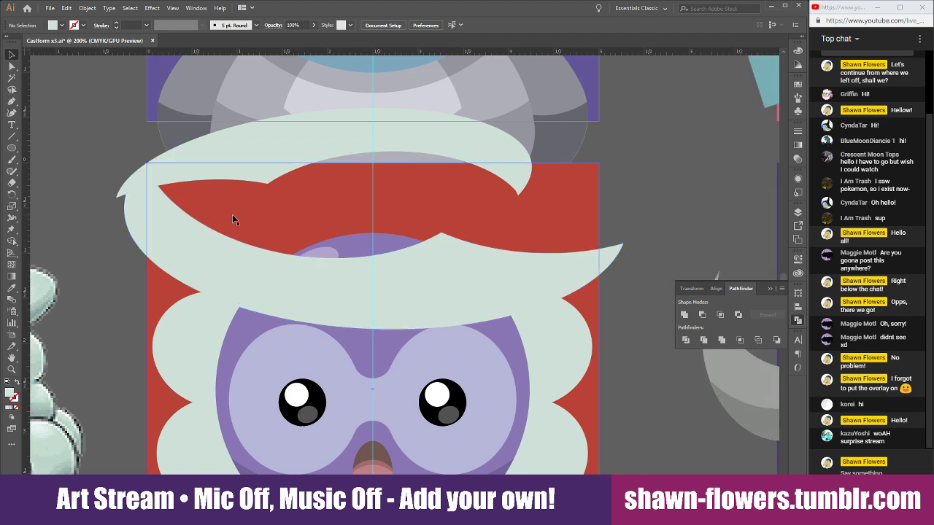
{"action": "scroll", "coordinate": [270, 220], "scroll_direction": "down", "scroll_amount": 2}
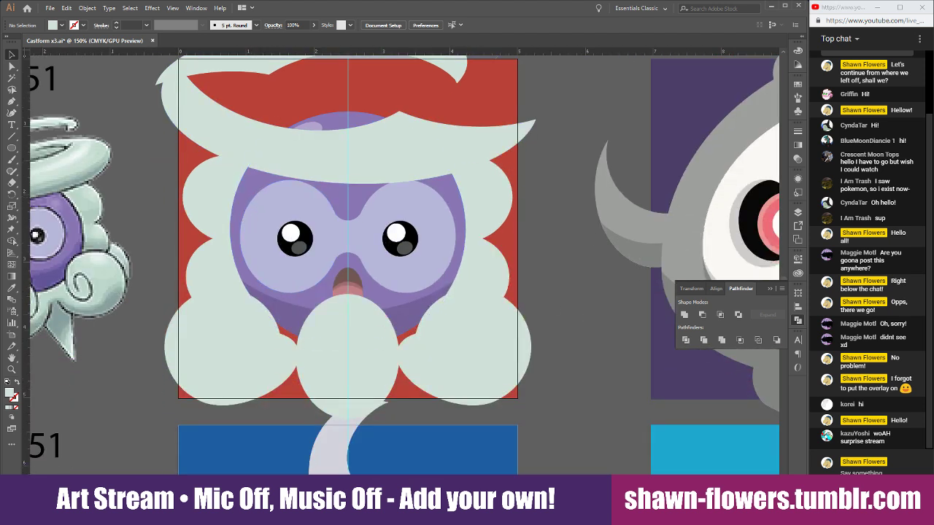
Post "POOF" in the YouTube live chat
{"action": "left_click", "coordinate": [860, 473]}
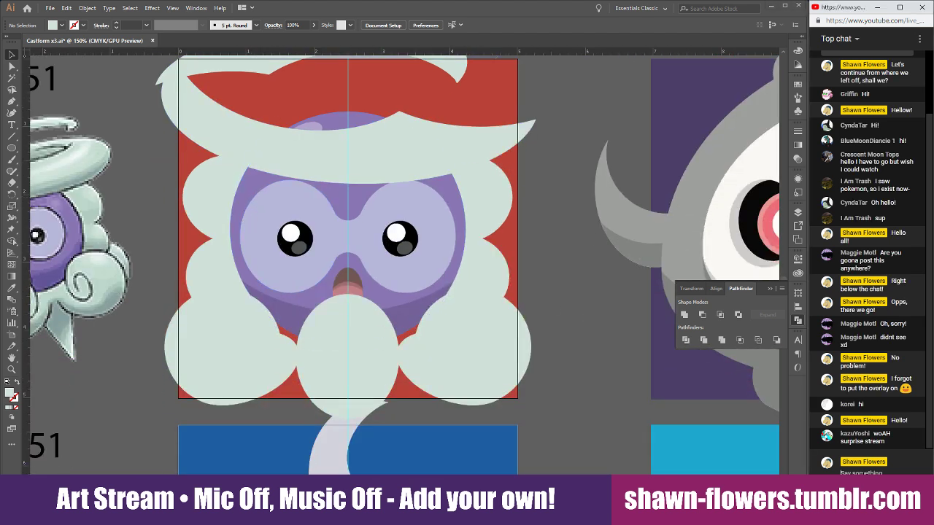
{"action": "type", "text": "POOF"}
{"action": "key", "text": "Return"}
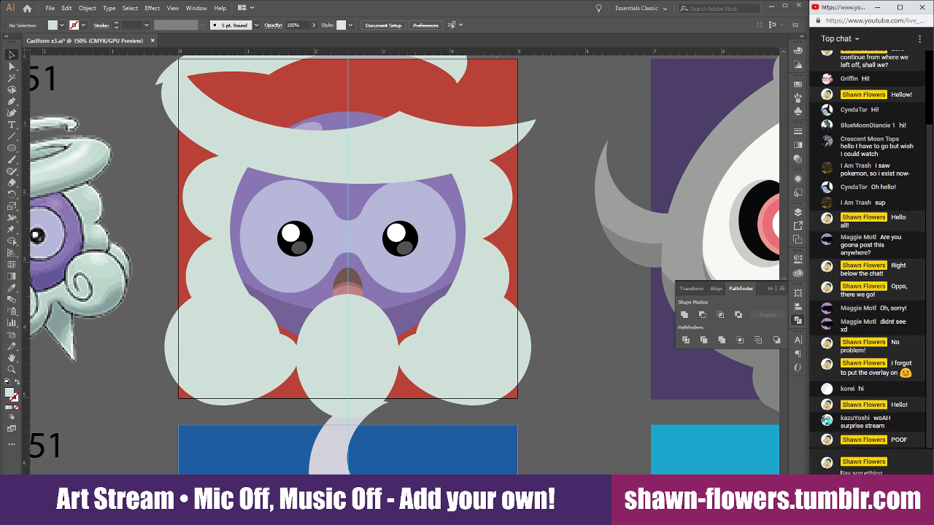
Post "April FOOLS, i'm not letting people know when i'm streaming anymore" in the chat, followed by "that's a joke"
{"action": "type", "text": "a"}
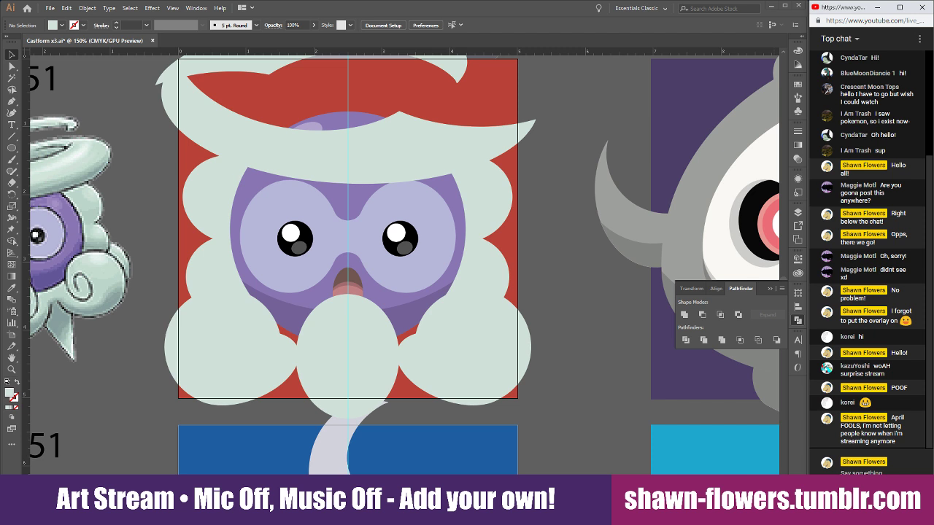
{"action": "type", "text": "that's a joke"}
{"action": "key", "text": "Return"}
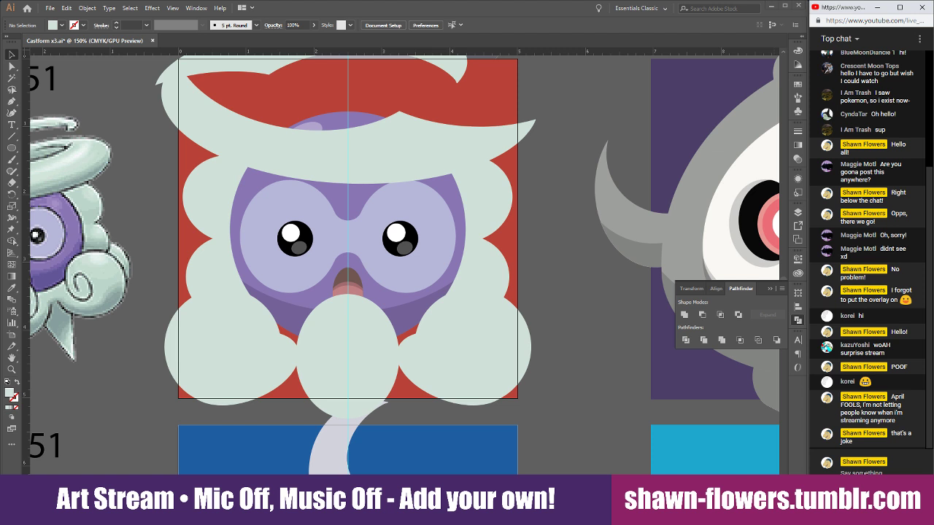
Post "These art streams'll be the only ones that randomly appears" in the live chat
{"action": "type", "text": "These art streams'll be"}
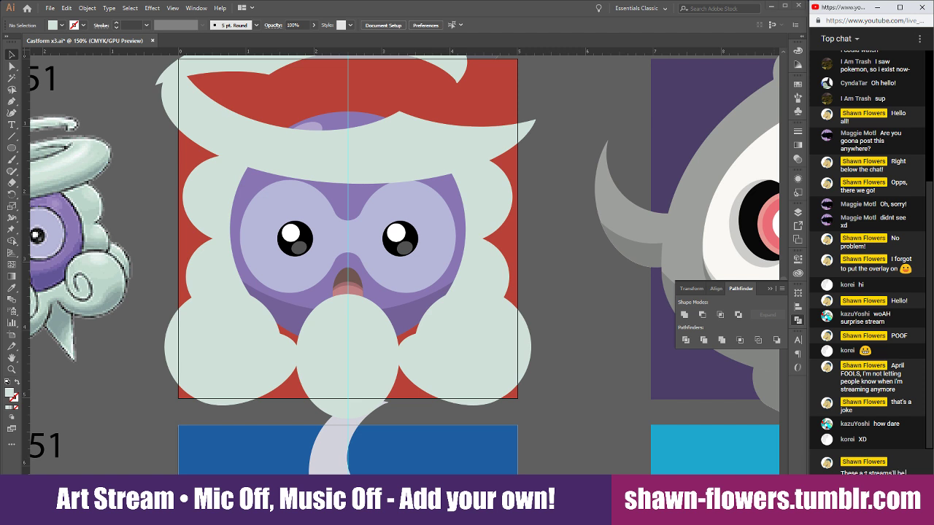
{"action": "type", "text": "the only one"}
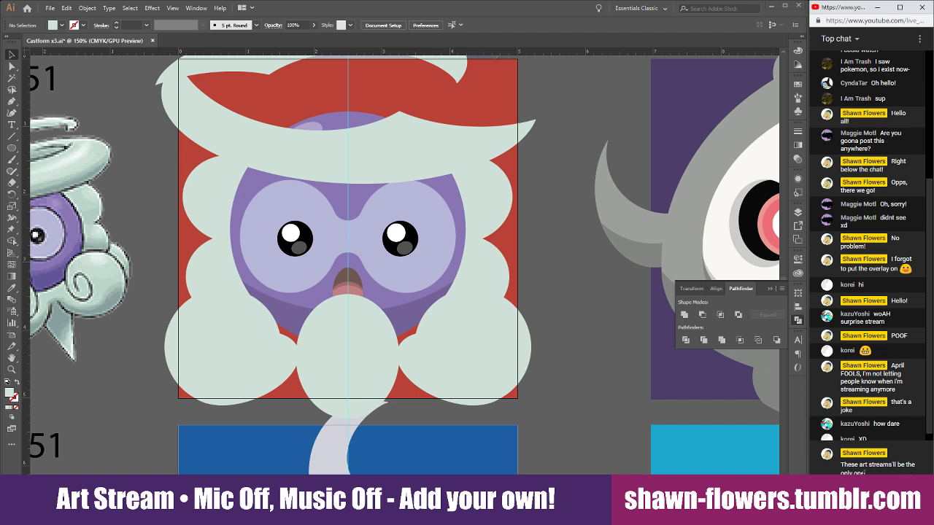
{"action": "type", "text": "s that randomly appeal"}
{"action": "key", "text": "Return"}
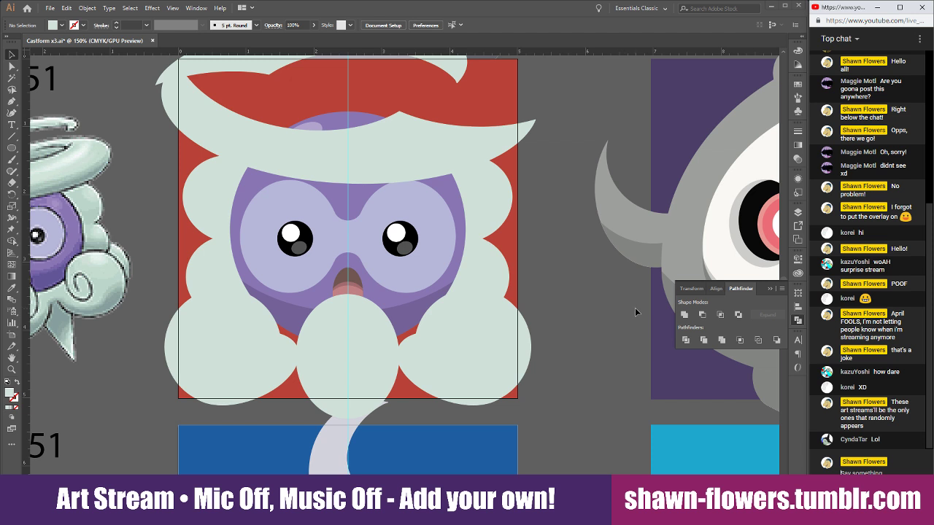
Examine the Castform drawing's cloud shapes and lower edge against the reference artwork
{"action": "scroll", "coordinate": [634, 289], "scroll_direction": "left", "scroll_amount": 6}
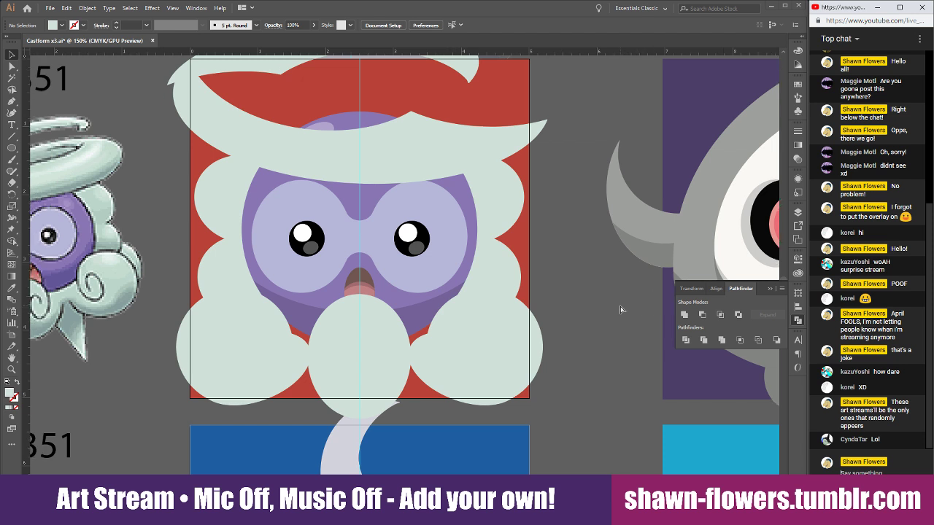
{"action": "scroll", "coordinate": [564, 327], "scroll_direction": "right", "scroll_amount": 1}
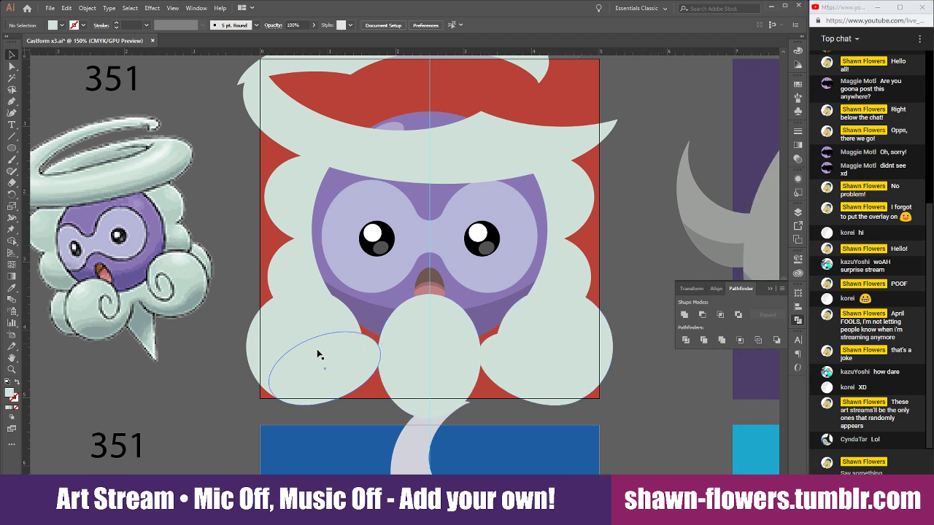
{"action": "scroll", "coordinate": [669, 408], "scroll_direction": "up", "scroll_amount": 5}
{"action": "scroll", "coordinate": [667, 416], "scroll_direction": "down", "scroll_amount": 5}
{"action": "scroll", "coordinate": [511, 282], "scroll_direction": "up", "scroll_amount": 4}
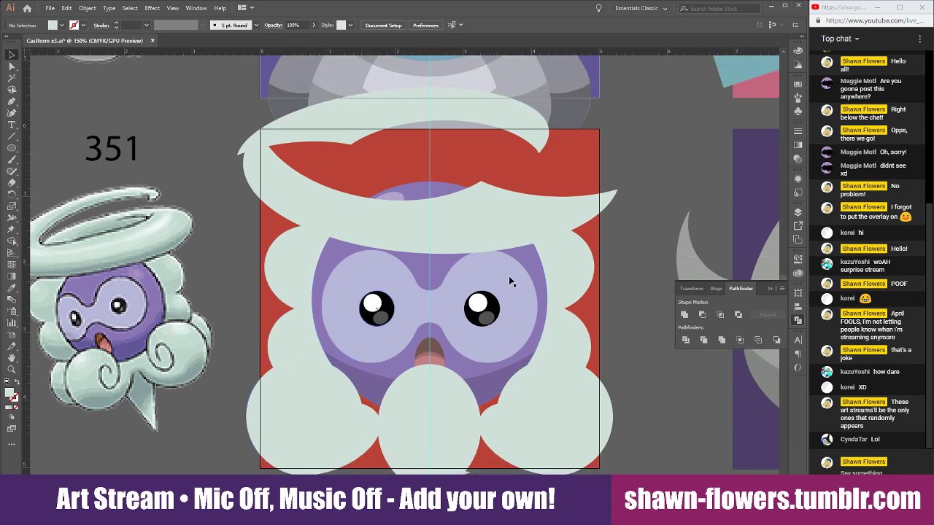
{"action": "scroll", "coordinate": [404, 308], "scroll_direction": "right", "scroll_amount": 3}
{"action": "scroll", "coordinate": [506, 329], "scroll_direction": "left", "scroll_amount": 2}
{"action": "scroll", "coordinate": [493, 373], "scroll_direction": "up", "scroll_amount": 1}
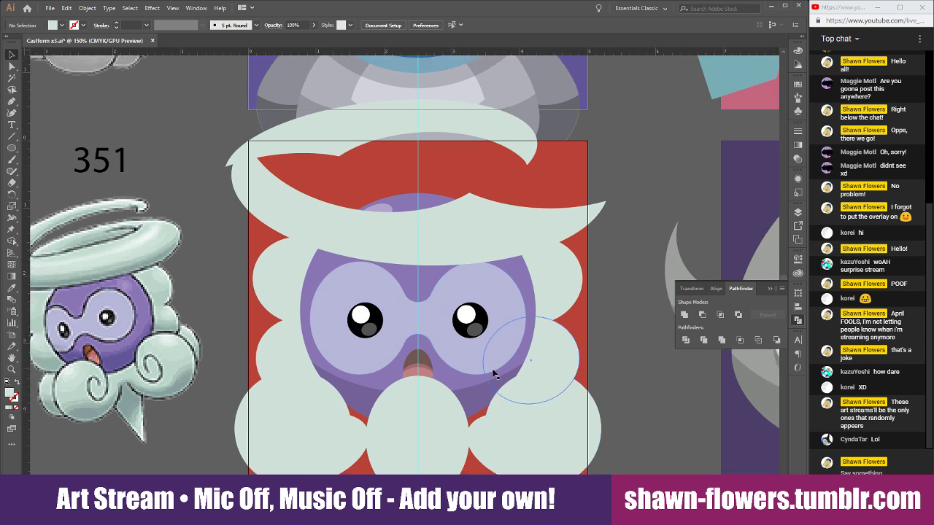
{"action": "scroll", "coordinate": [493, 373], "scroll_direction": "down", "scroll_amount": 7}
{"action": "scroll", "coordinate": [493, 373], "scroll_direction": "left", "scroll_amount": 2}
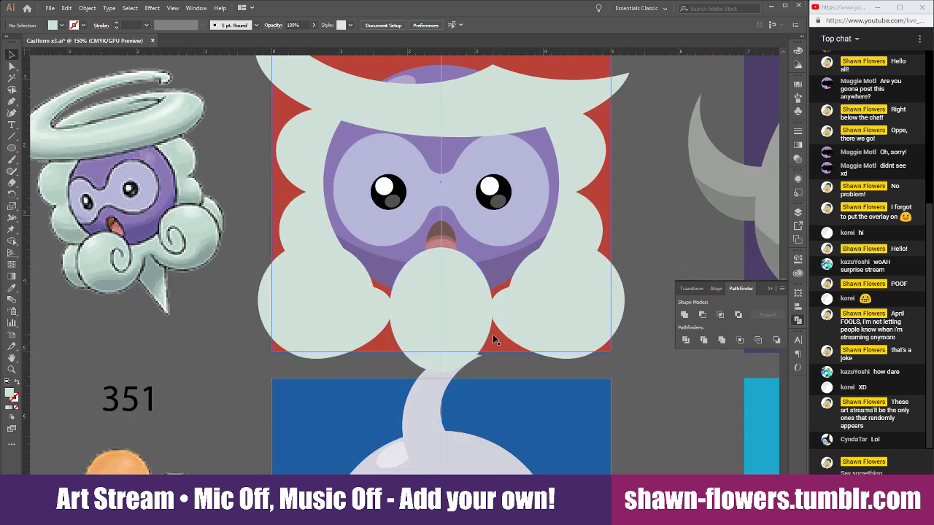
{"action": "scroll", "coordinate": [656, 385], "scroll_direction": "down", "scroll_amount": 2}
{"action": "scroll", "coordinate": [644, 386], "scroll_direction": "up", "scroll_amount": 1}
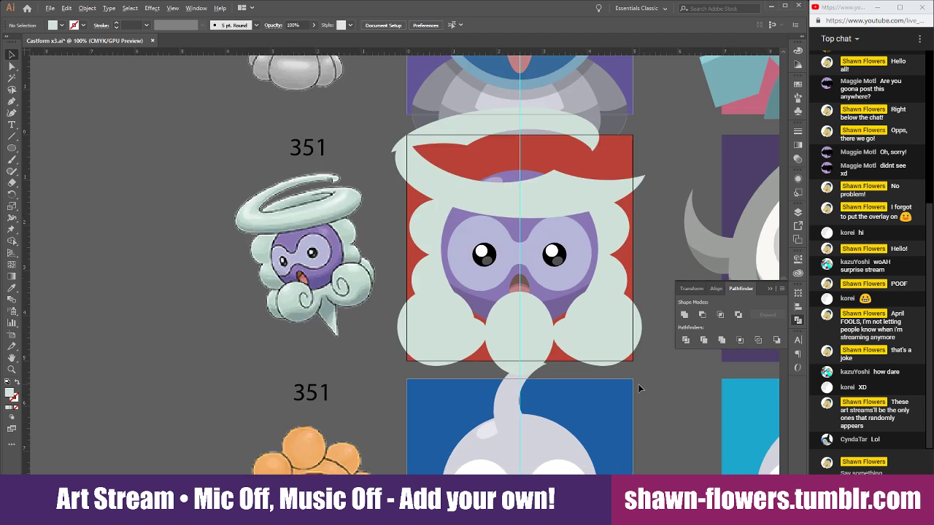
{"action": "scroll", "coordinate": [582, 372], "scroll_direction": "right", "scroll_amount": 4}
{"action": "scroll", "coordinate": [545, 368], "scroll_direction": "right", "scroll_amount": 2}
{"action": "scroll", "coordinate": [459, 365], "scroll_direction": "up", "scroll_amount": 2}
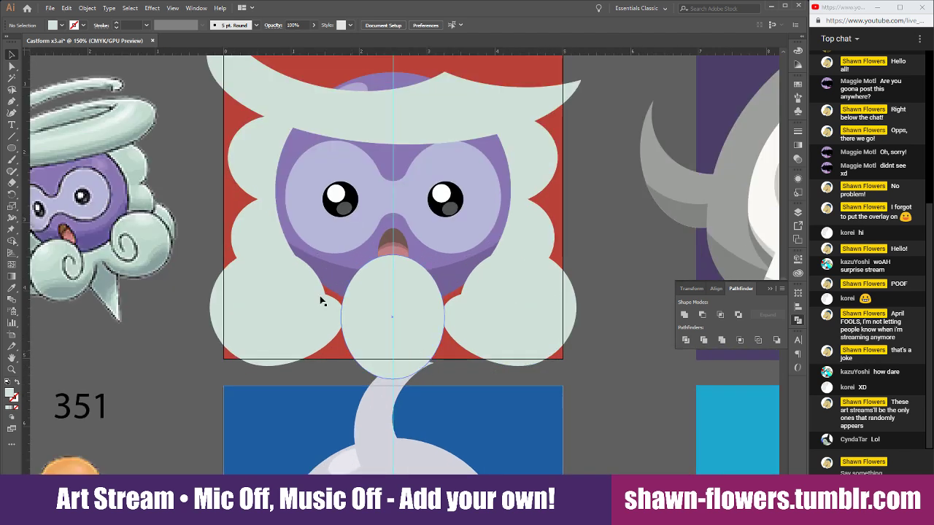
Create a downward-pointing triangle with the Star tool, using radii of 0.3472 in and 0.6944 in
{"action": "left_click_drag", "start_coordinate": [12, 148], "coordinate": [45, 194]}
{"action": "left_click", "coordinate": [208, 200]}
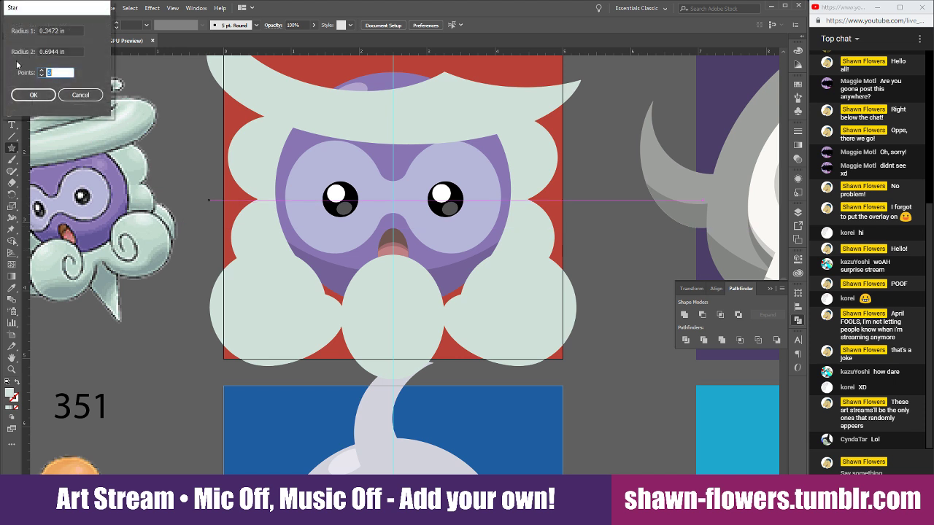
{"action": "left_click", "coordinate": [34, 96]}
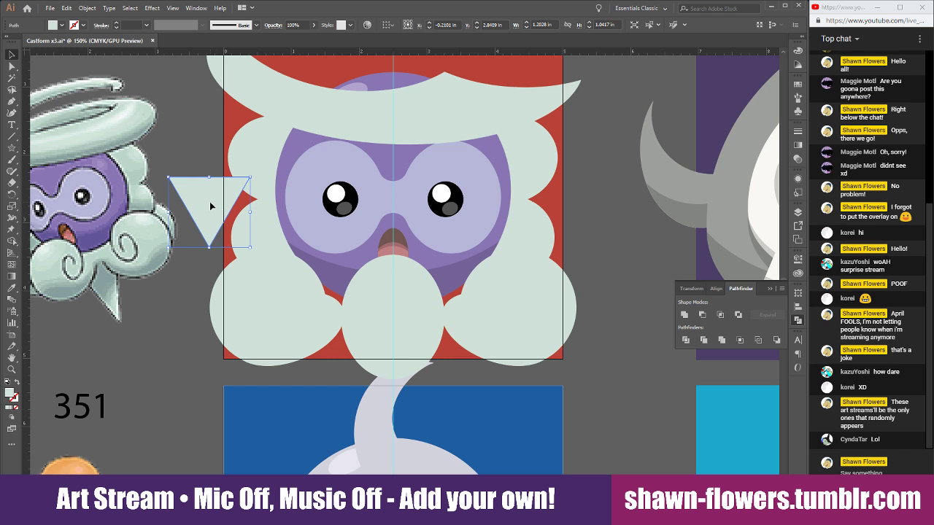
Move the triangle onto the central oval and centre it on the vertical guide
{"action": "left_click_drag", "start_coordinate": [210, 206], "coordinate": [394, 311]}
{"action": "scroll", "coordinate": [398, 298], "scroll_direction": "up", "scroll_amount": 4}
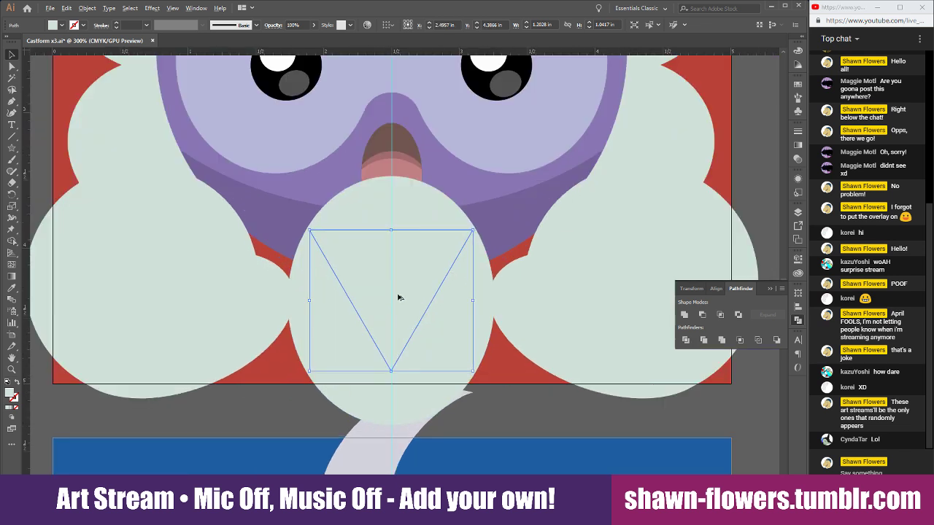
{"action": "left_click_drag", "start_coordinate": [418, 260], "coordinate": [419, 260]}
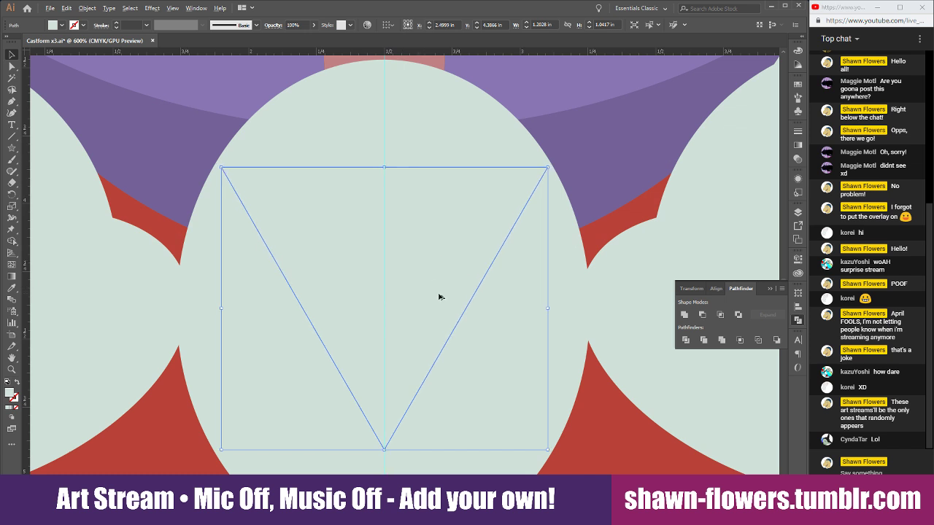
Stretch the triangle downward and outward to about 2.21 in wide and 3.15 in tall, and send it behind the central oval and side puffs
{"action": "scroll", "coordinate": [437, 299], "scroll_direction": "down", "scroll_amount": 4}
{"action": "left_click_drag", "start_coordinate": [425, 339], "coordinate": [445, 477]}
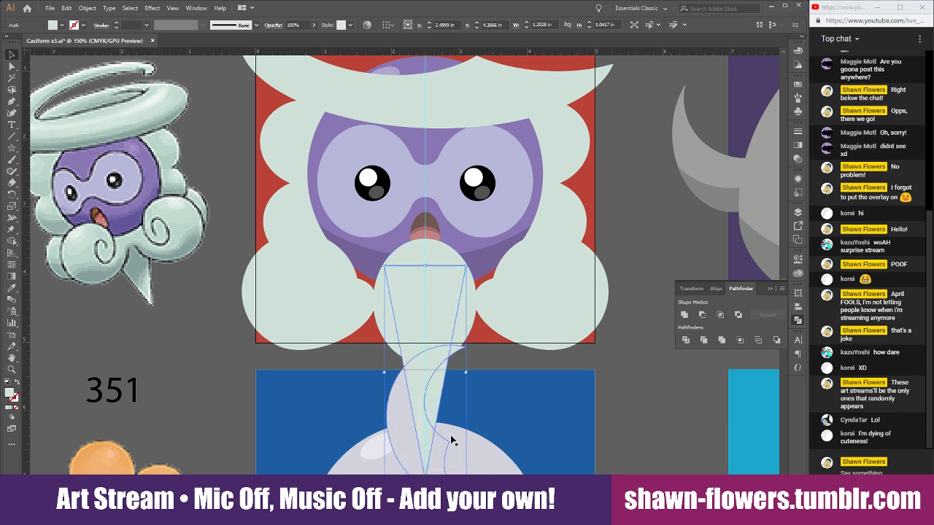
{"action": "left_click_drag", "start_coordinate": [468, 375], "coordinate": [501, 378]}
{"action": "key", "text": "ctrl+bracketleft"}
{"action": "key", "text": "ctrl+bracketleft"}
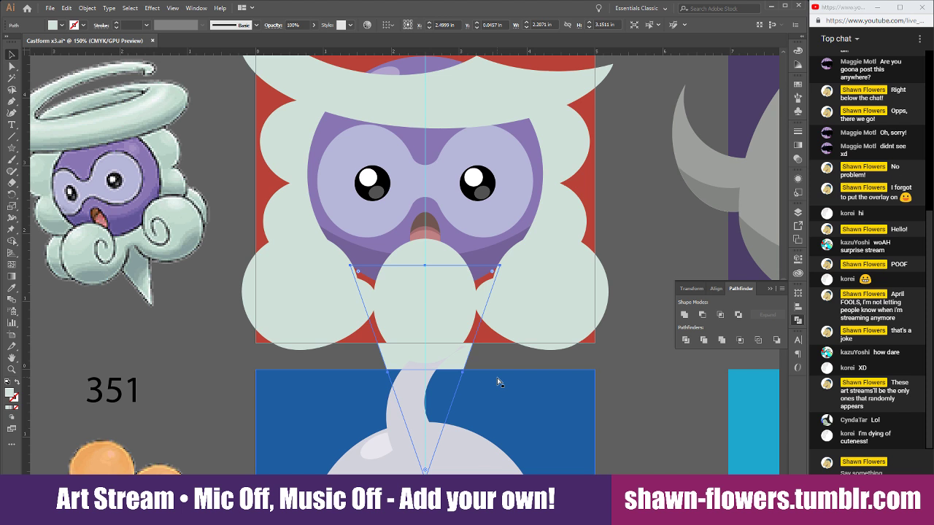
Send the red background square behind the rest of the Castform artwork, including the triangular tail
{"action": "left_click", "coordinate": [649, 179]}
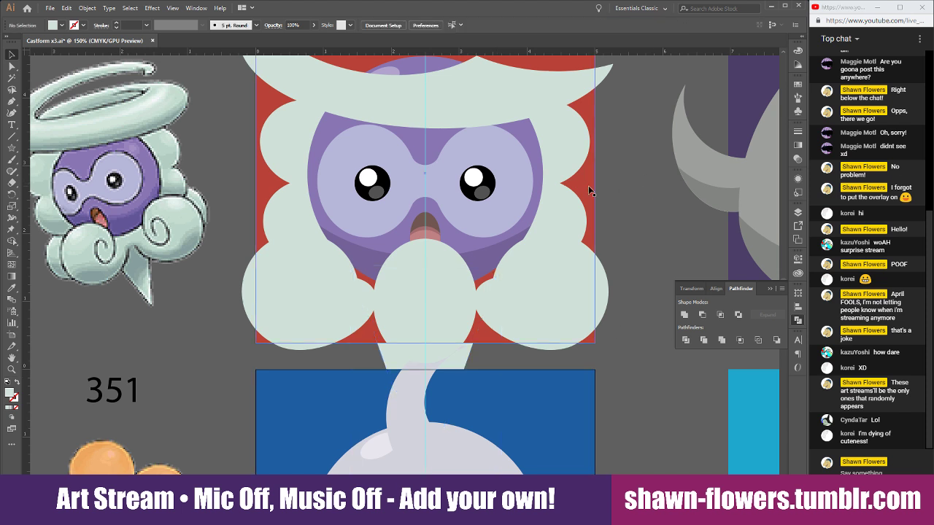
{"action": "left_click", "coordinate": [587, 187]}
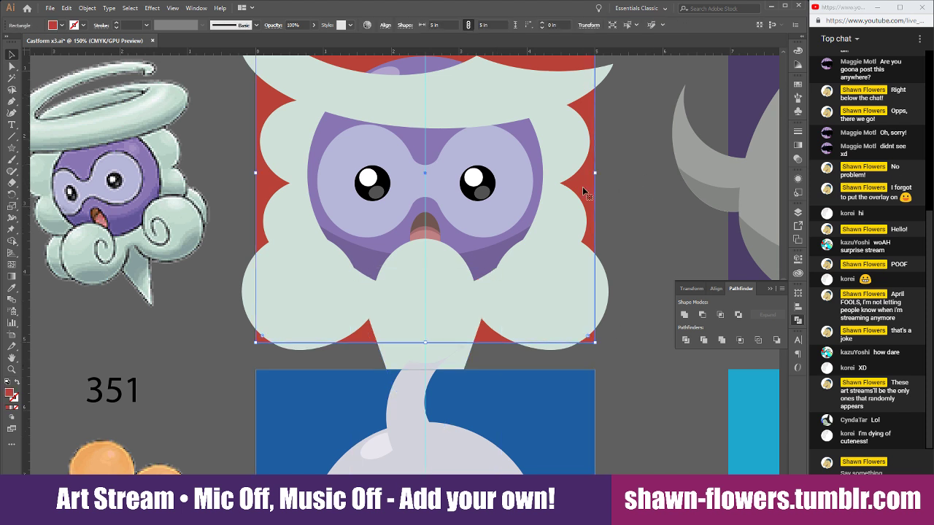
{"action": "left_click", "coordinate": [652, 261]}
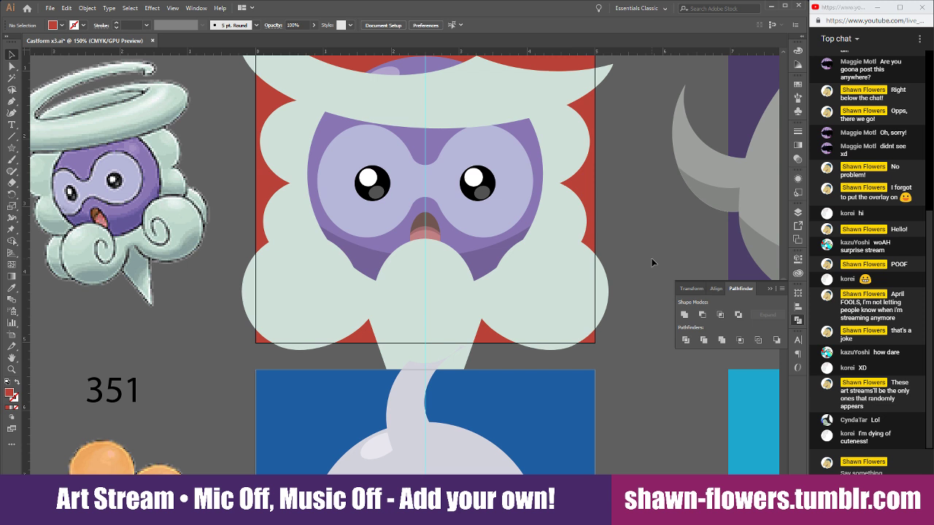
Nudge the triangular tail so its centre sits on the vertical guide at X 2.5 in
{"action": "left_click", "coordinate": [390, 358]}
{"action": "scroll", "coordinate": [388, 355], "scroll_direction": "up", "scroll_amount": 3}
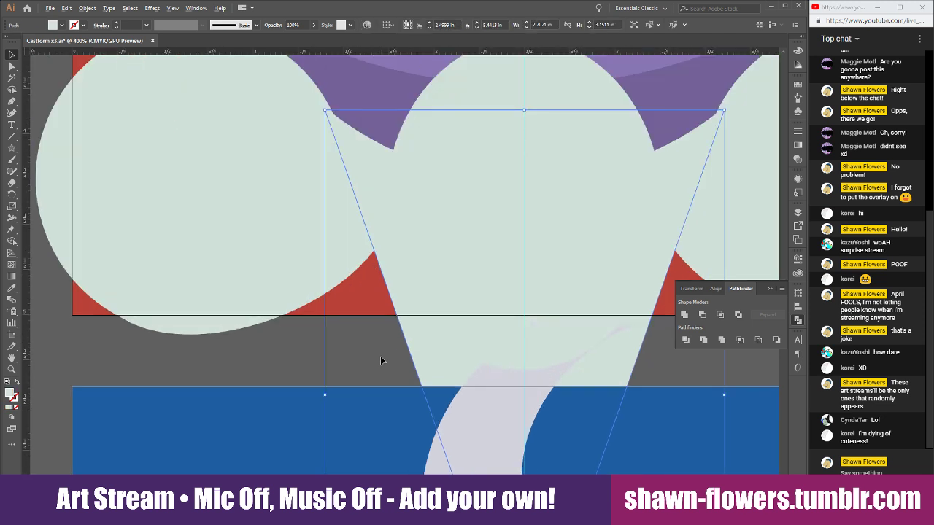
{"action": "mouse_move", "coordinate": [415, 348]}
{"action": "left_mouse_down"}
{"action": "mouse_move", "coordinate": [436, 348]}
{"action": "mouse_move", "coordinate": [417, 346]}
{"action": "left_mouse_up"}
{"action": "scroll", "coordinate": [358, 349], "scroll_direction": "down", "scroll_amount": 3}
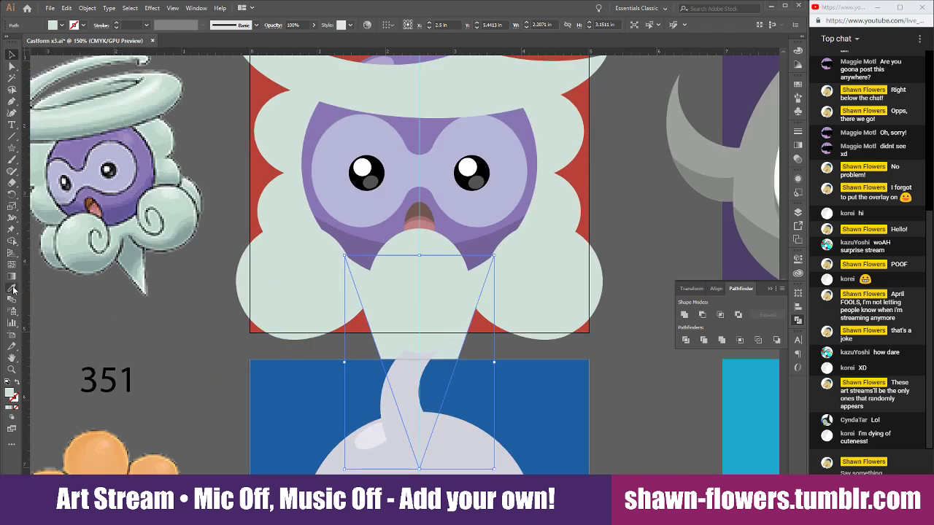
Sample a translucent grey shading with the Eyedropper as the triangular tail's fill
{"action": "left_click", "coordinate": [13, 289]}
{"action": "scroll", "coordinate": [285, 310], "scroll_direction": "up", "scroll_amount": 4}
{"action": "scroll", "coordinate": [275, 310], "scroll_direction": "down", "scroll_amount": 1}
{"action": "scroll", "coordinate": [292, 255], "scroll_direction": "up", "scroll_amount": 1}
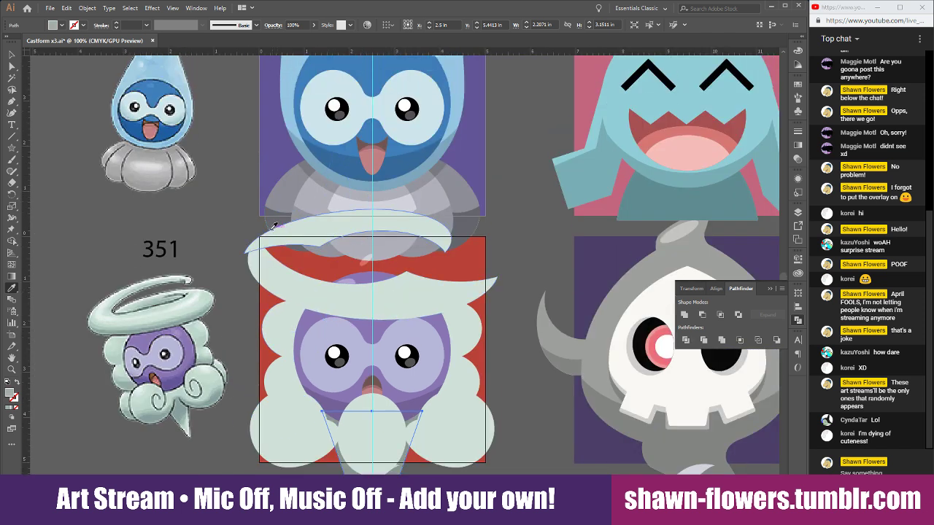
{"action": "left_click", "coordinate": [11, 56]}
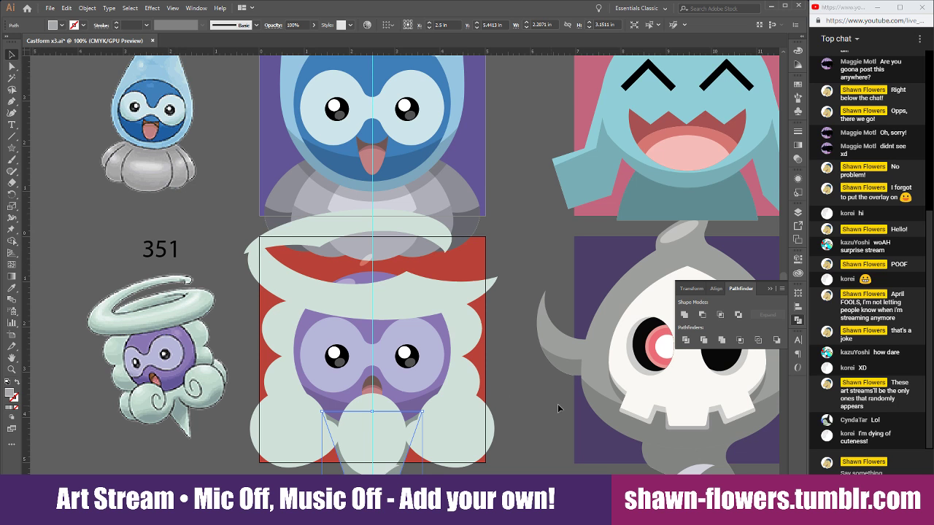
{"action": "scroll", "coordinate": [558, 409], "scroll_direction": "down", "scroll_amount": 2}
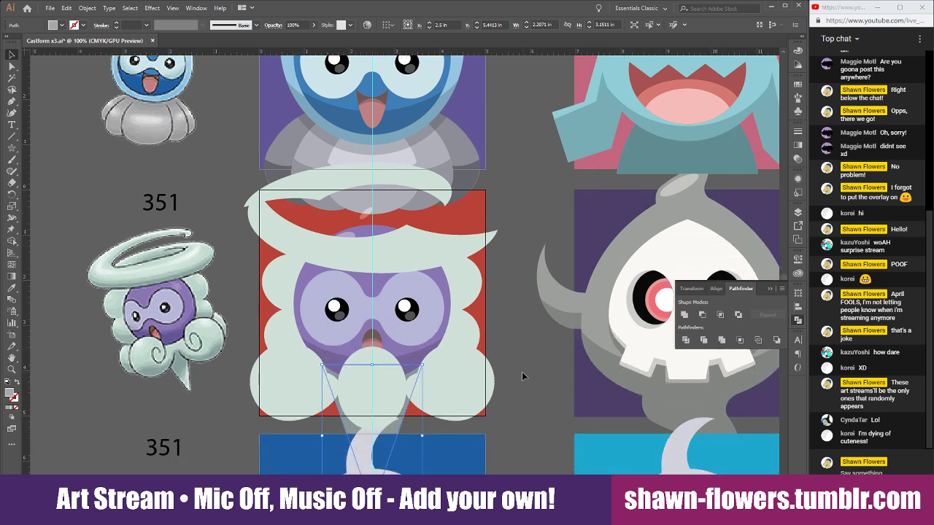
Fill the triangular tail with the translucent shading sampled by Eyedropper from the feet of the Castform on the blue square below
{"action": "left_click", "coordinate": [12, 287]}
{"action": "scroll", "coordinate": [591, 437], "scroll_direction": "down", "scroll_amount": 3}
{"action": "scroll", "coordinate": [408, 380], "scroll_direction": "right", "scroll_amount": 4}
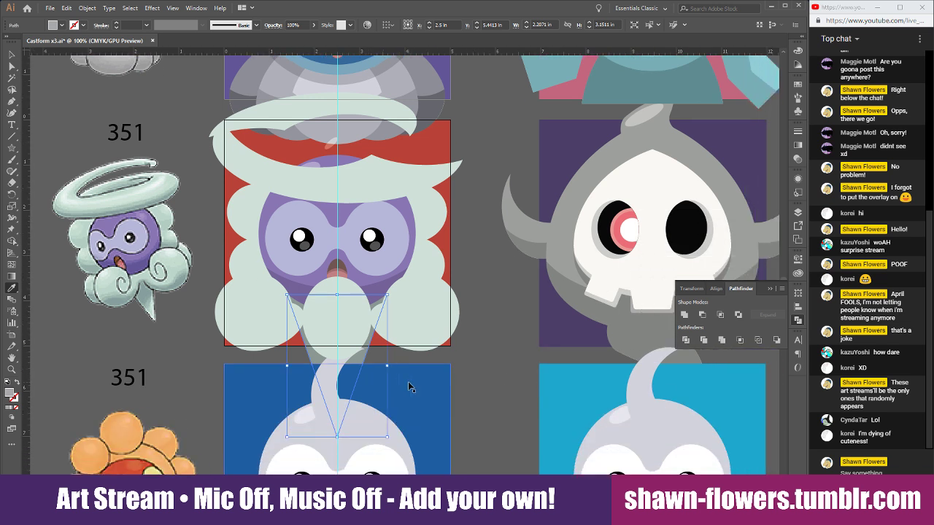
{"action": "scroll", "coordinate": [407, 378], "scroll_direction": "down", "scroll_amount": 3}
{"action": "scroll", "coordinate": [391, 346], "scroll_direction": "right", "scroll_amount": 1}
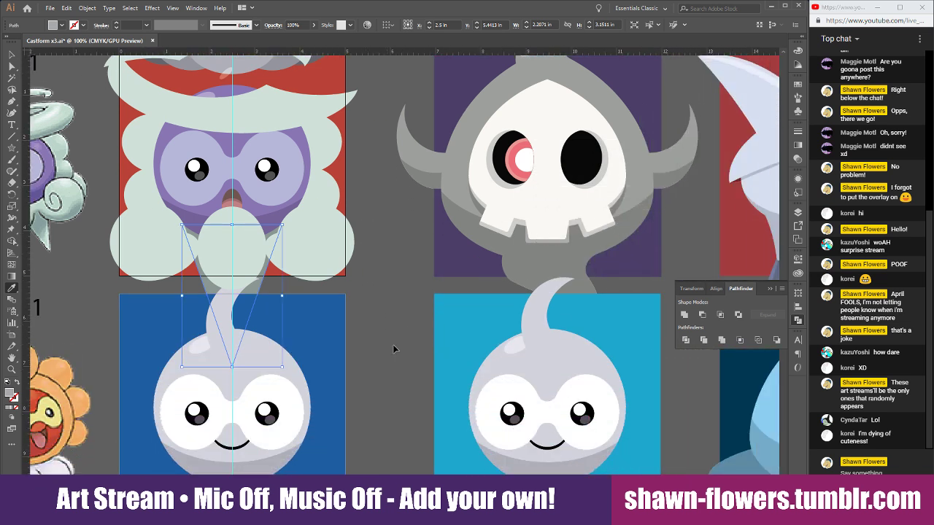
{"action": "scroll", "coordinate": [445, 335], "scroll_direction": "down", "scroll_amount": 2}
{"action": "scroll", "coordinate": [446, 331], "scroll_direction": "down", "scroll_amount": 2}
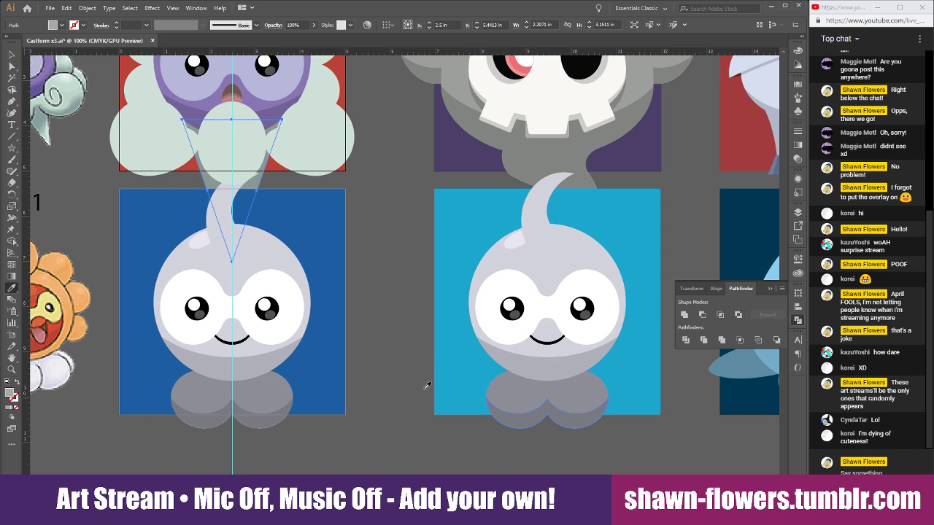
{"action": "left_click", "coordinate": [264, 391]}
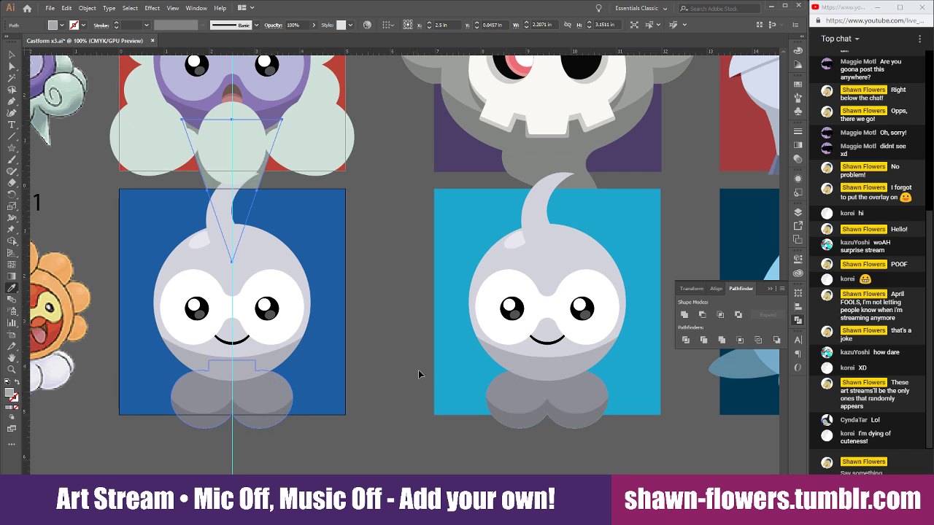
{"action": "scroll", "coordinate": [418, 370], "scroll_direction": "left", "scroll_amount": 5}
{"action": "left_click", "coordinate": [11, 56]}
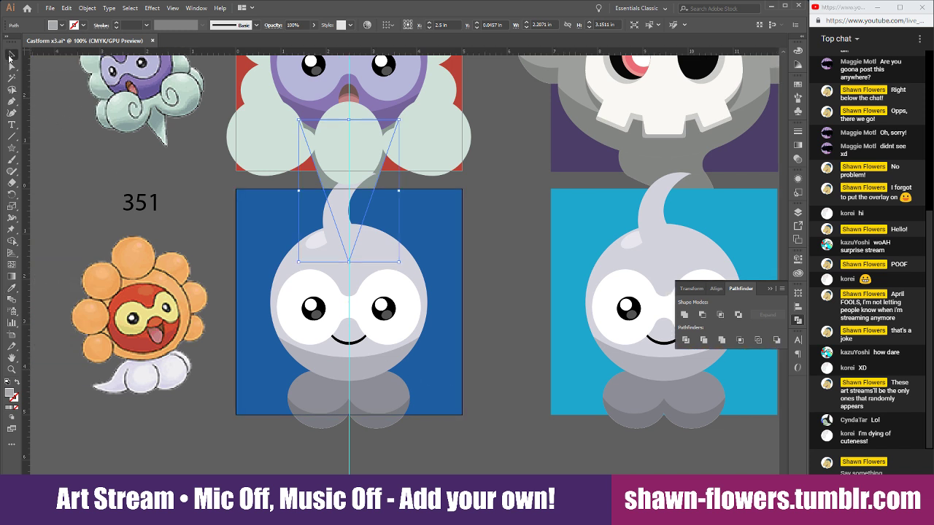
{"action": "left_click", "coordinate": [205, 195]}
Shift the dark overlay on the blue-square Castform's feet and its chin shading crescent about 0.5 in to the right
{"action": "left_click_drag", "start_coordinate": [315, 397], "coordinate": [340, 398]}
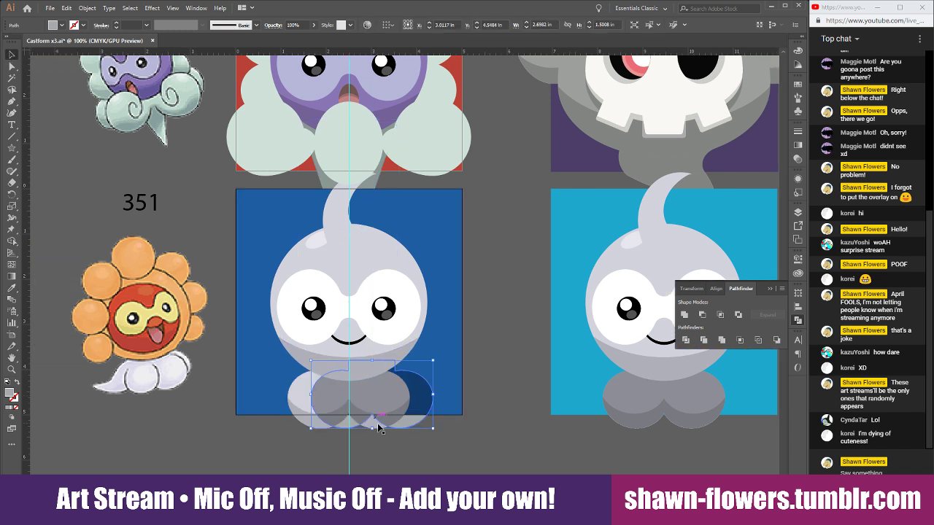
{"action": "key", "text": "a"}
{"action": "key", "text": "v"}
{"action": "scroll", "coordinate": [350, 454], "scroll_direction": "up", "scroll_amount": 3}
{"action": "left_click", "coordinate": [296, 179]}
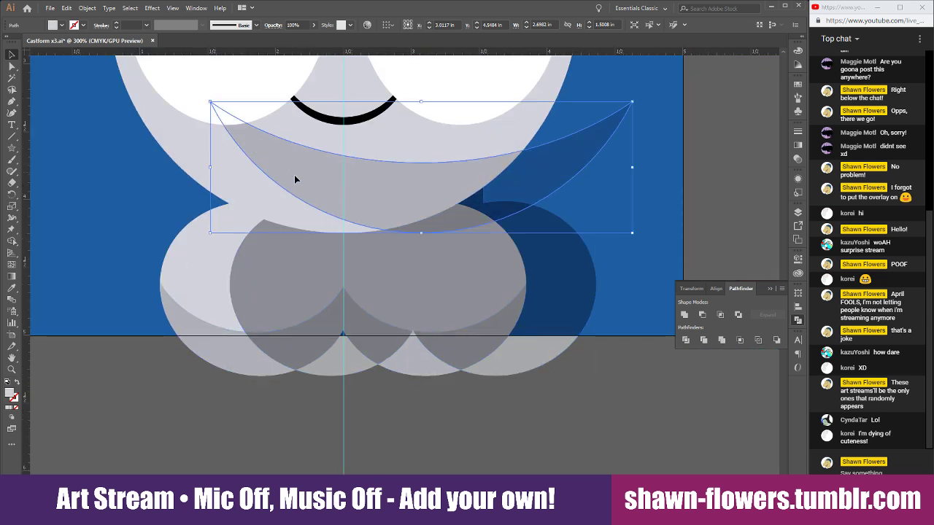
{"action": "left_click", "coordinate": [411, 427]}
{"action": "scroll", "coordinate": [411, 428], "scroll_direction": "down", "scroll_amount": 1}
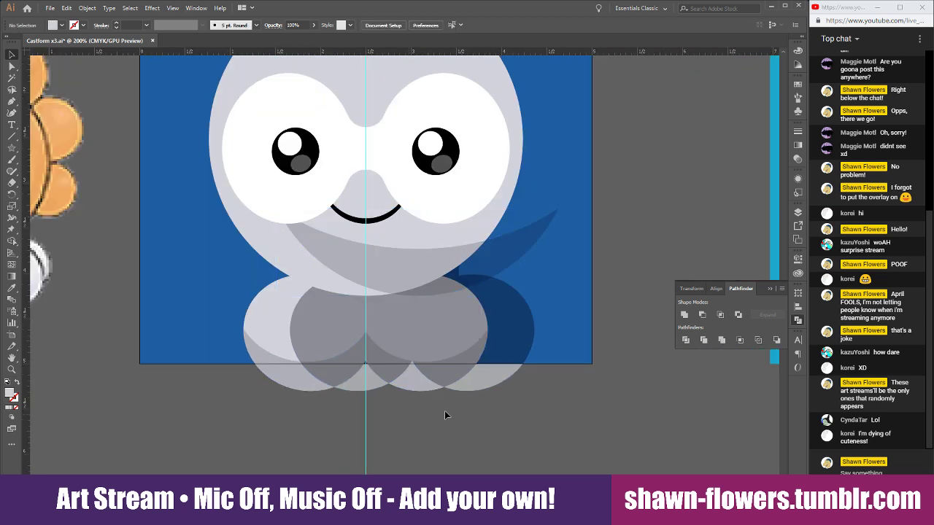
{"action": "scroll", "coordinate": [444, 410], "scroll_direction": "down", "scroll_amount": 2}
{"action": "scroll", "coordinate": [396, 400], "scroll_direction": "up", "scroll_amount": 3}
{"action": "scroll", "coordinate": [396, 401], "scroll_direction": "down", "scroll_amount": 3}
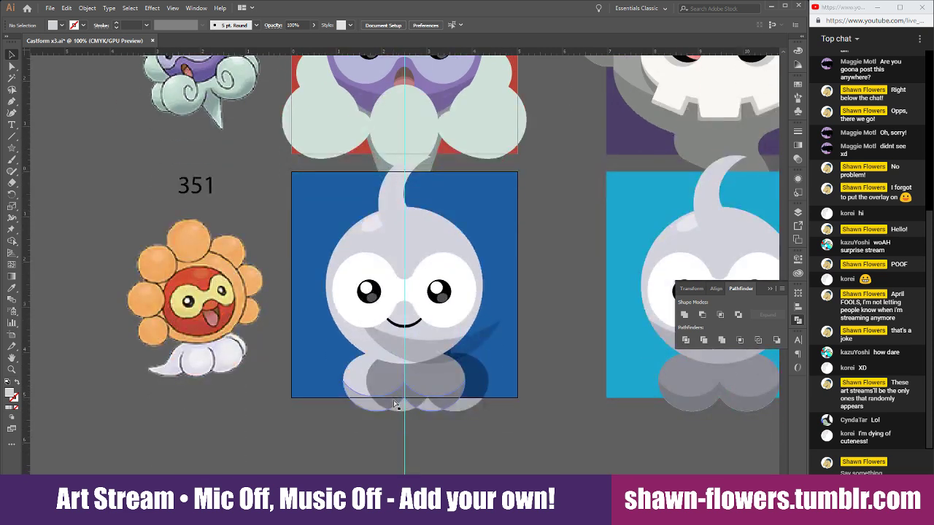
Duplicate the purple Castform's central puff oval higher up over the face, and widen the copy to about 2.22 in
{"action": "scroll", "coordinate": [542, 296], "scroll_direction": "up", "scroll_amount": 3}
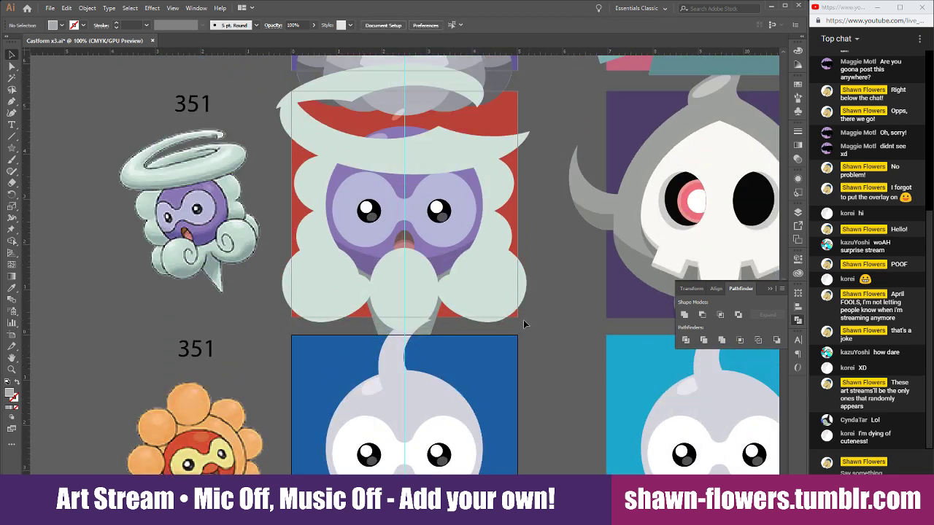
{"action": "scroll", "coordinate": [318, 330], "scroll_direction": "up", "scroll_amount": 1}
{"action": "scroll", "coordinate": [246, 322], "scroll_direction": "right", "scroll_amount": 1}
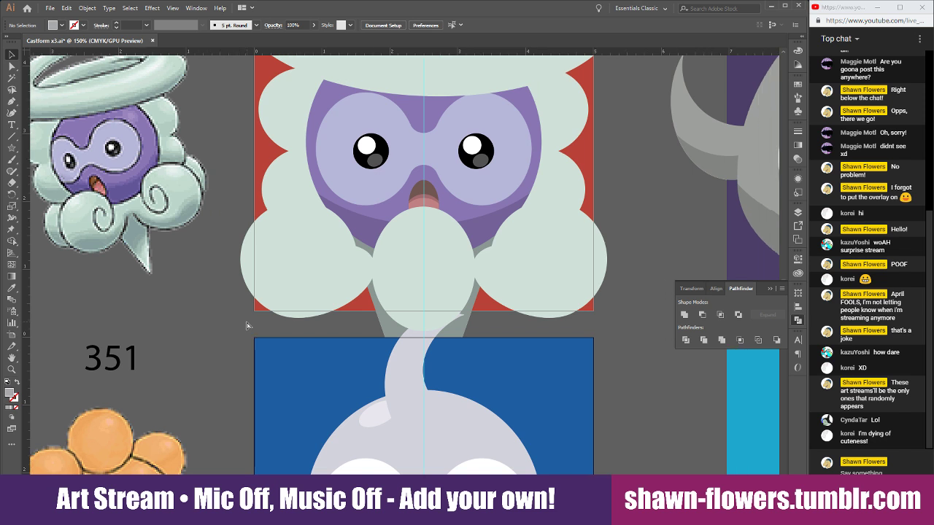
{"action": "scroll", "coordinate": [366, 324], "scroll_direction": "up", "scroll_amount": 1}
{"action": "scroll", "coordinate": [324, 326], "scroll_direction": "right", "scroll_amount": 1}
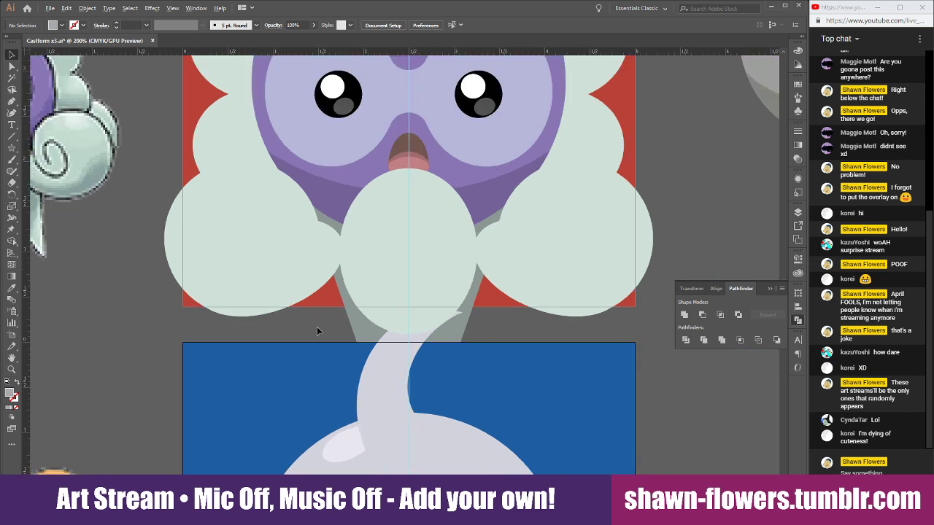
{"action": "scroll", "coordinate": [316, 326], "scroll_direction": "down", "scroll_amount": 1}
{"action": "scroll", "coordinate": [319, 323], "scroll_direction": "up", "scroll_amount": 1}
{"action": "left_click", "coordinate": [396, 260]}
{"action": "mouse_move", "coordinate": [379, 261]}
{"action": "left_mouse_down"}
{"action": "mouse_move", "coordinate": [401, 261]}
{"action": "mouse_move", "coordinate": [369, 262]}
{"action": "mouse_move", "coordinate": [386, 310]}
{"action": "mouse_move", "coordinate": [386, 267]}
{"action": "mouse_move", "coordinate": [389, 275]}
{"action": "left_mouse_up"}
{"action": "left_click_drag", "start_coordinate": [474, 213], "coordinate": [506, 228]}
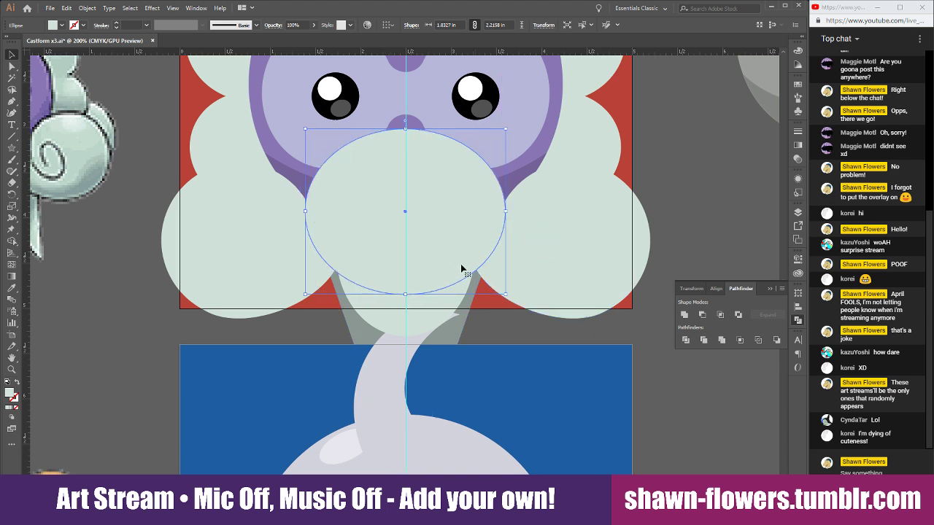
{"action": "left_click_drag", "start_coordinate": [437, 263], "coordinate": [438, 267]}
Subtract the widened oval from the central oval to leave a lower crescent, and fill it with sampled translucent grey shading
{"action": "left_click", "coordinate": [427, 318], "text": "shift"}
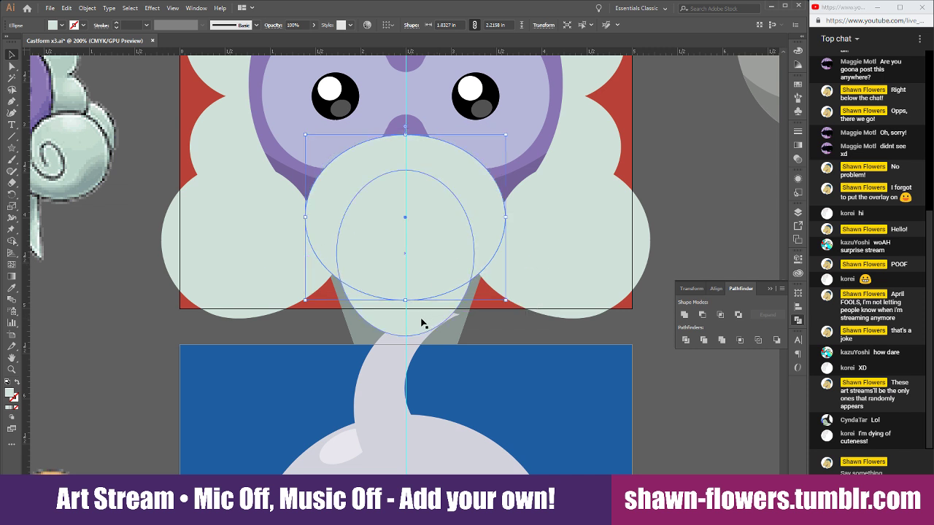
{"action": "left_click", "coordinate": [702, 315]}
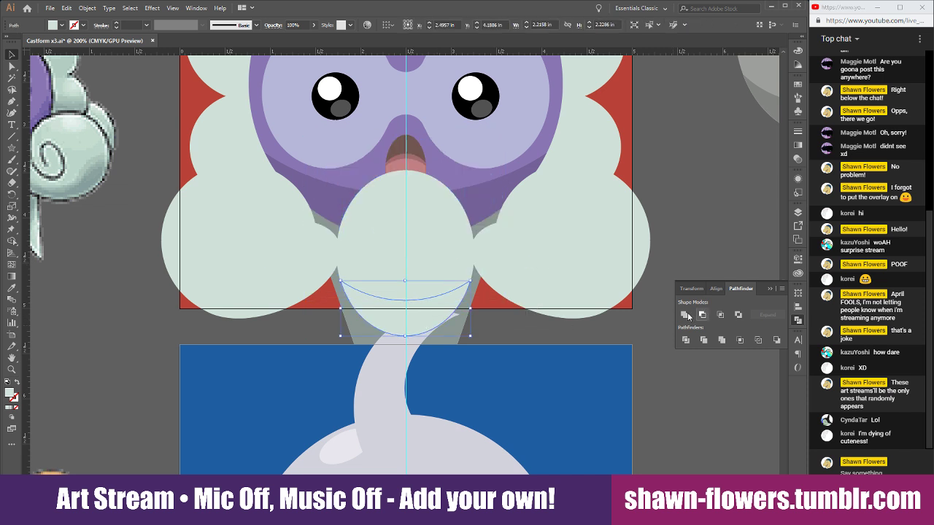
{"action": "left_click", "coordinate": [10, 288]}
{"action": "scroll", "coordinate": [333, 281], "scroll_direction": "up", "scroll_amount": 1}
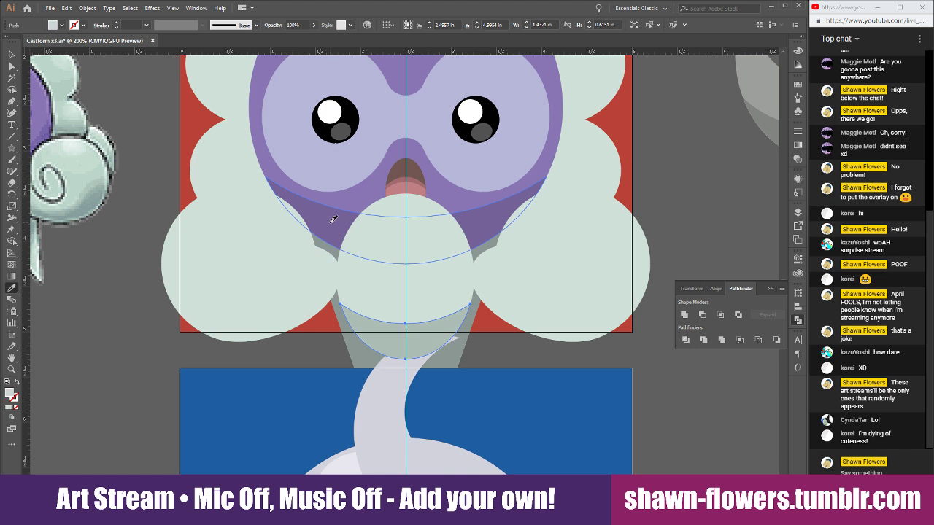
{"action": "left_click", "coordinate": [10, 55]}
{"action": "left_click", "coordinate": [175, 356]}
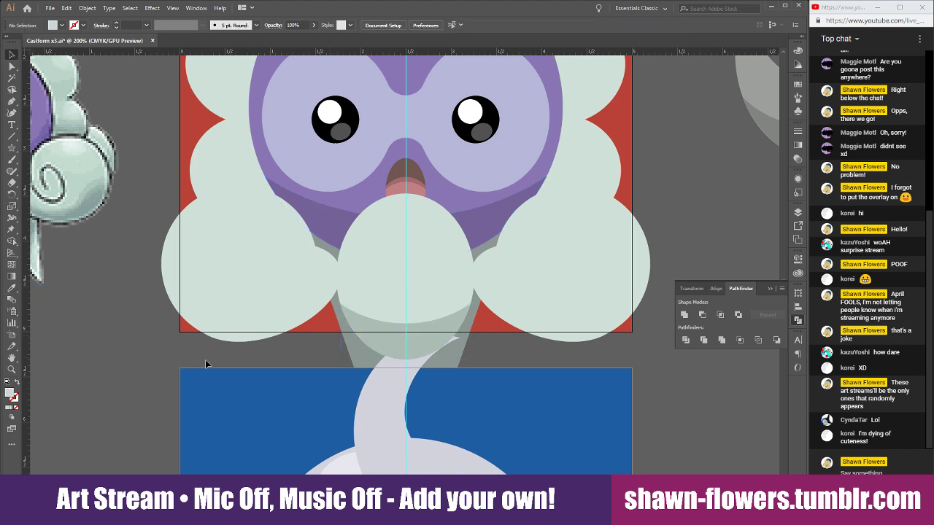
Unite the circle and the tilted oval of the lower-left cloud puff into one shape
{"action": "scroll", "coordinate": [328, 361], "scroll_direction": "left", "scroll_amount": 3}
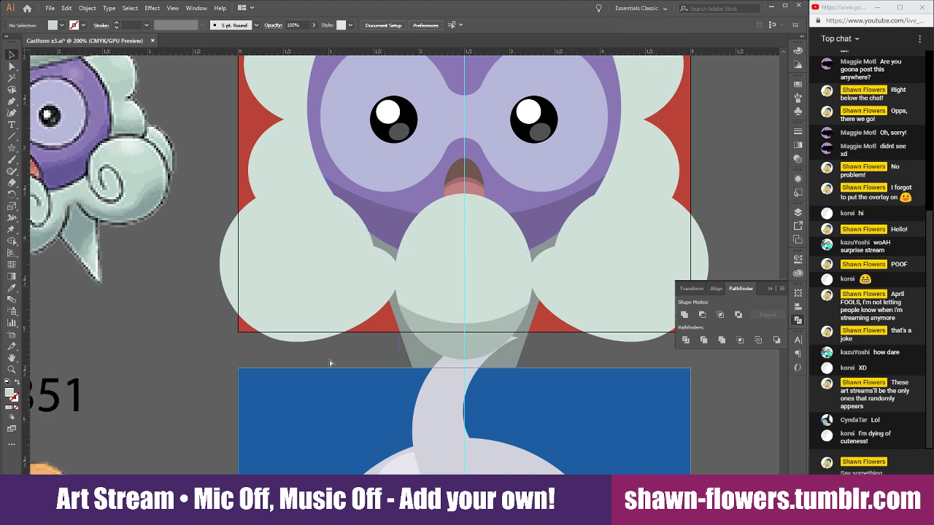
{"action": "left_click", "coordinate": [255, 292]}
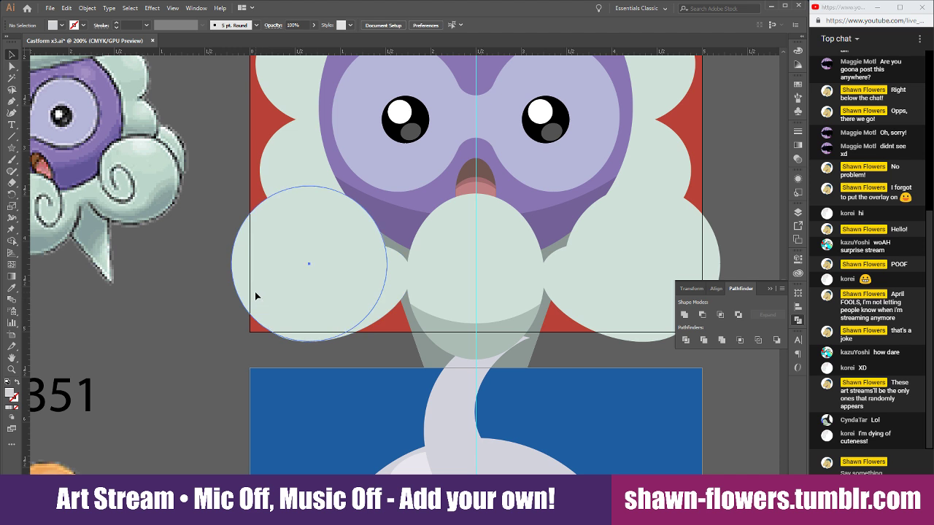
{"action": "left_click", "coordinate": [374, 313], "text": "shift"}
{"action": "left_click_drag", "start_coordinate": [378, 314], "coordinate": [391, 294]}
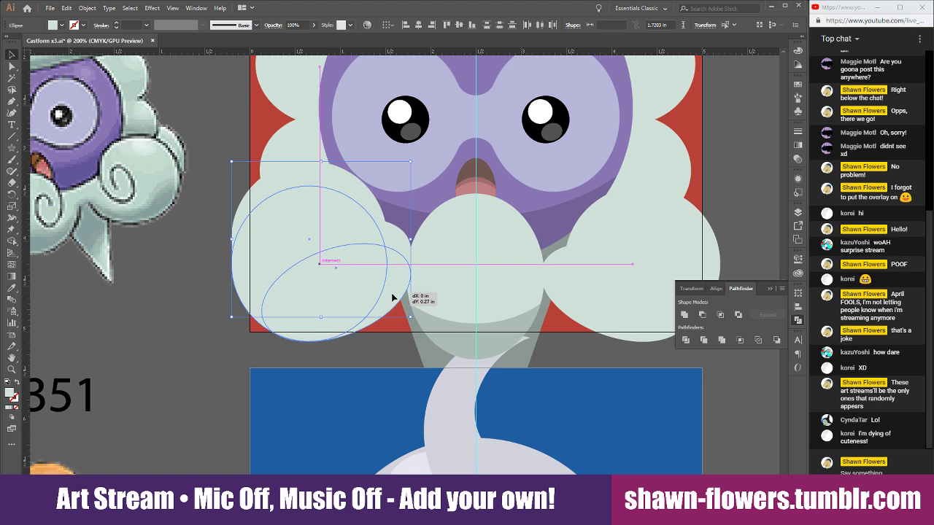
{"action": "left_click", "coordinate": [684, 315]}
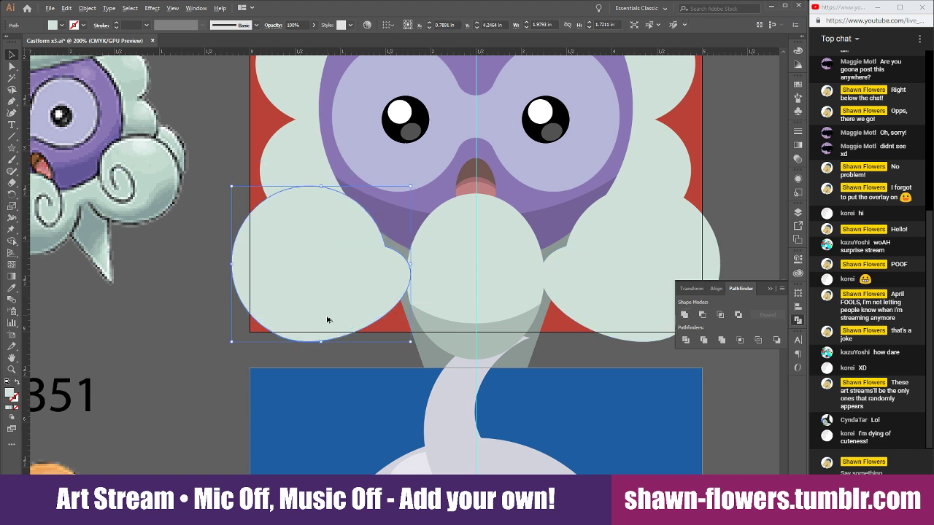
Cut a crescent along the lower-left puff's bottom edge by subtracting a slightly wider duplicate placed about 0.28 in higher
{"action": "left_click_drag", "start_coordinate": [328, 320], "coordinate": [329, 295]}
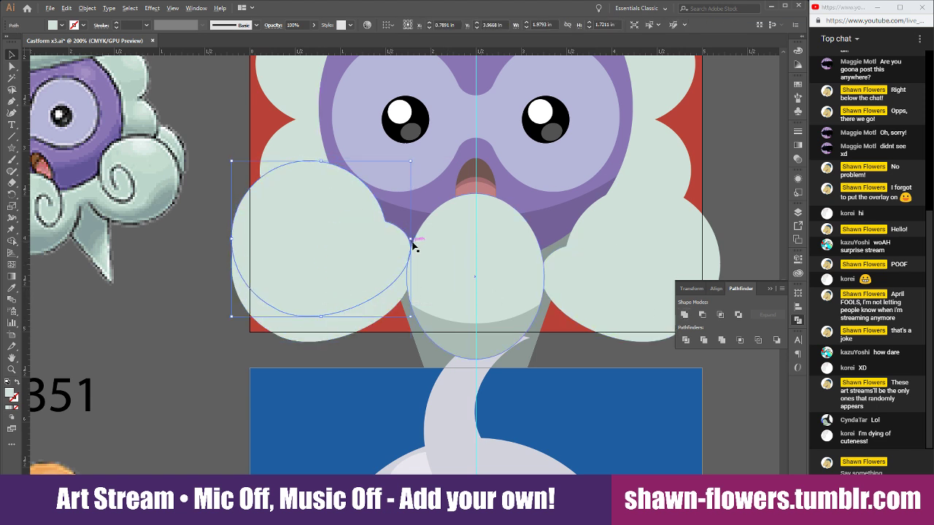
{"action": "mouse_move", "coordinate": [412, 244]}
{"action": "left_mouse_down"}
{"action": "mouse_move", "coordinate": [448, 240]}
{"action": "mouse_move", "coordinate": [416, 237]}
{"action": "left_mouse_up"}
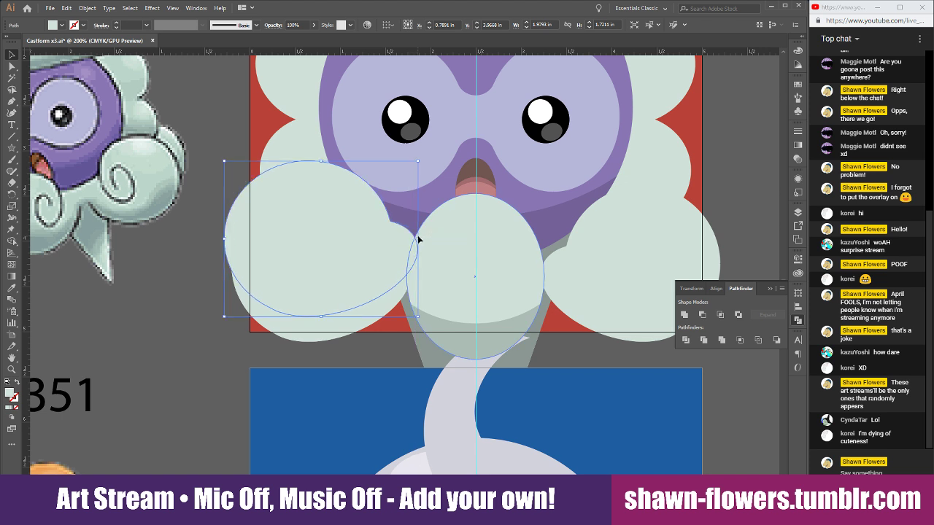
{"action": "left_click", "coordinate": [313, 332], "text": "shift"}
{"action": "left_click", "coordinate": [702, 314]}
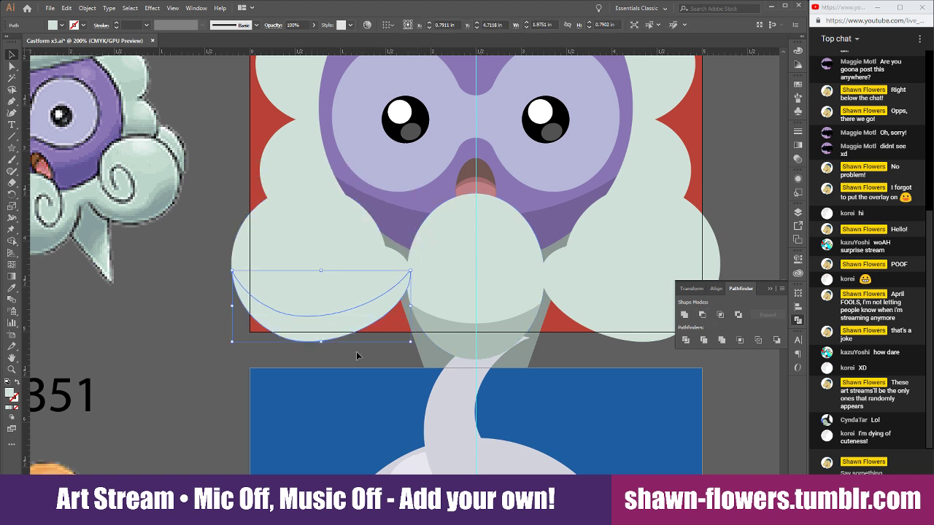
Fill the lower-left puff's crescent with the translucent shading sampled from the central oval's crescent
{"action": "left_click", "coordinate": [11, 290]}
{"action": "left_click", "coordinate": [441, 324]}
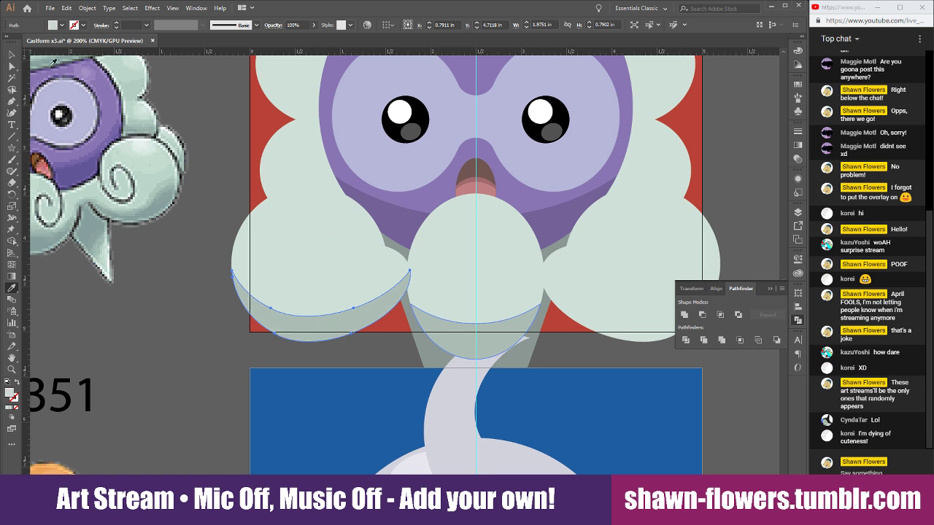
{"action": "left_click", "coordinate": [12, 55]}
{"action": "left_click", "coordinate": [321, 358]}
{"action": "scroll", "coordinate": [322, 358], "scroll_direction": "right", "scroll_amount": 3}
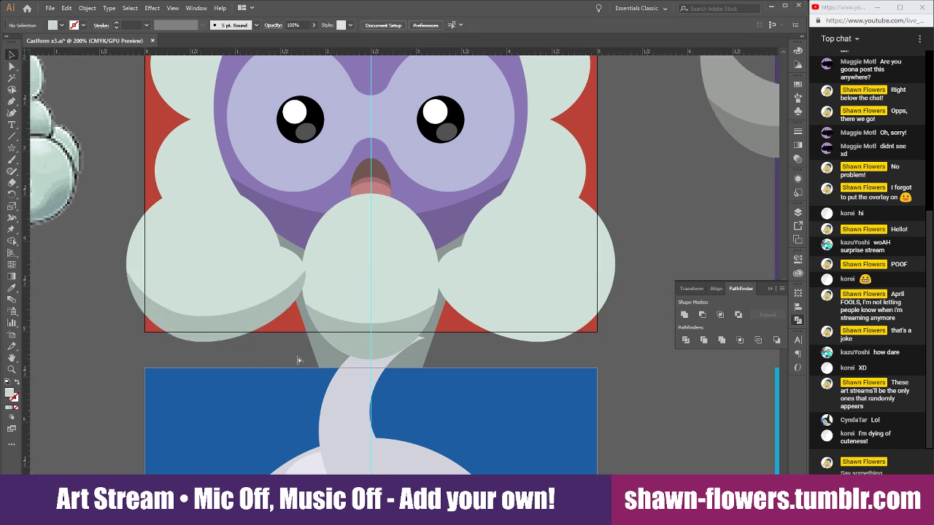
{"action": "left_click_drag", "start_coordinate": [217, 325], "coordinate": [581, 323]}
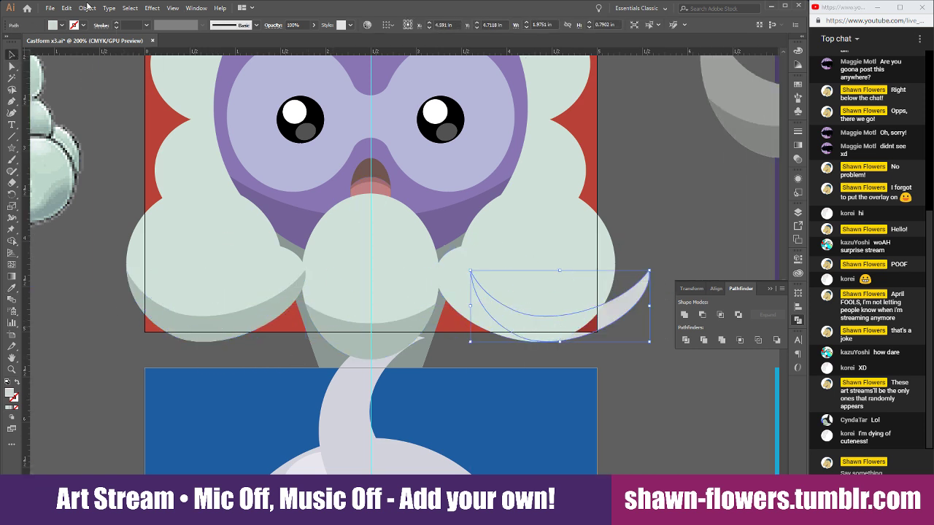
{"action": "key", "text": "Delete"}
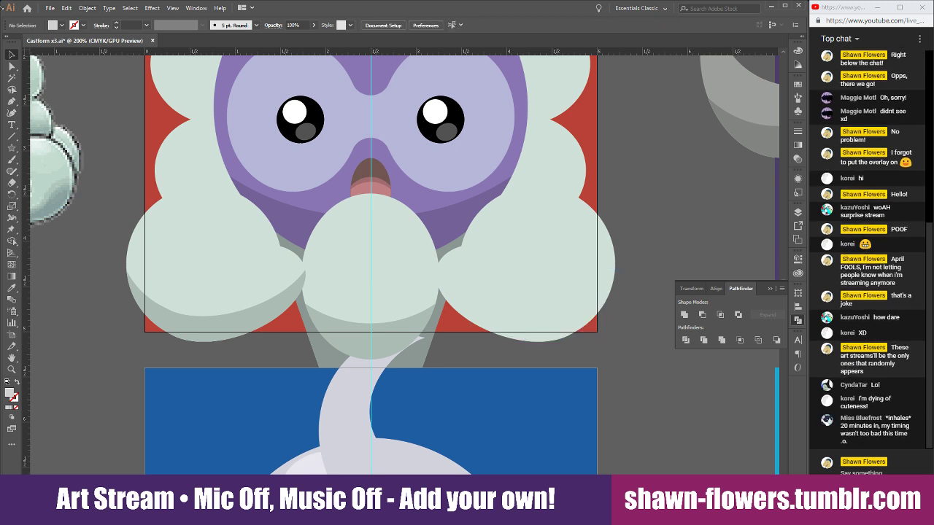
Examine the lower cloud puffs, tail and face against the reference sprite
{"action": "scroll", "coordinate": [304, 357], "scroll_direction": "left", "scroll_amount": 5}
{"action": "scroll", "coordinate": [405, 315], "scroll_direction": "down", "scroll_amount": 2}
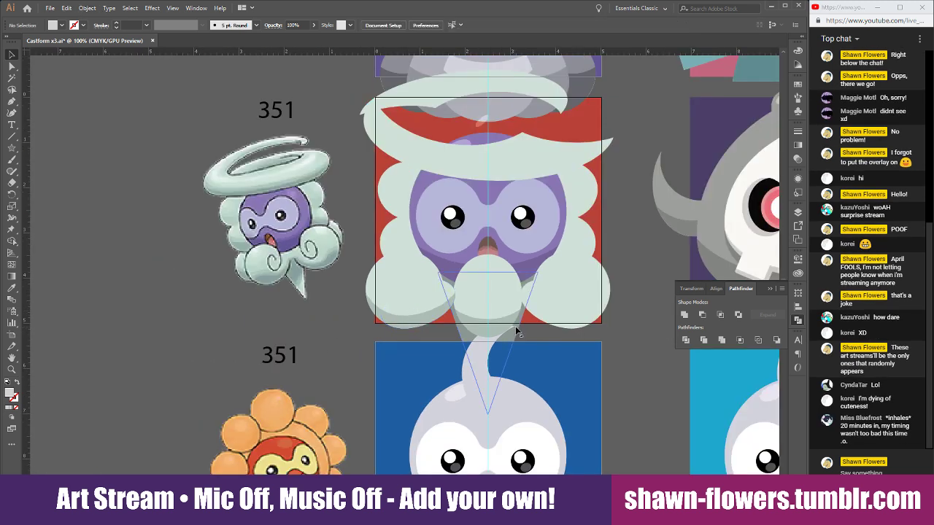
{"action": "scroll", "coordinate": [500, 326], "scroll_direction": "up", "scroll_amount": 3}
{"action": "scroll", "coordinate": [374, 341], "scroll_direction": "right", "scroll_amount": 4}
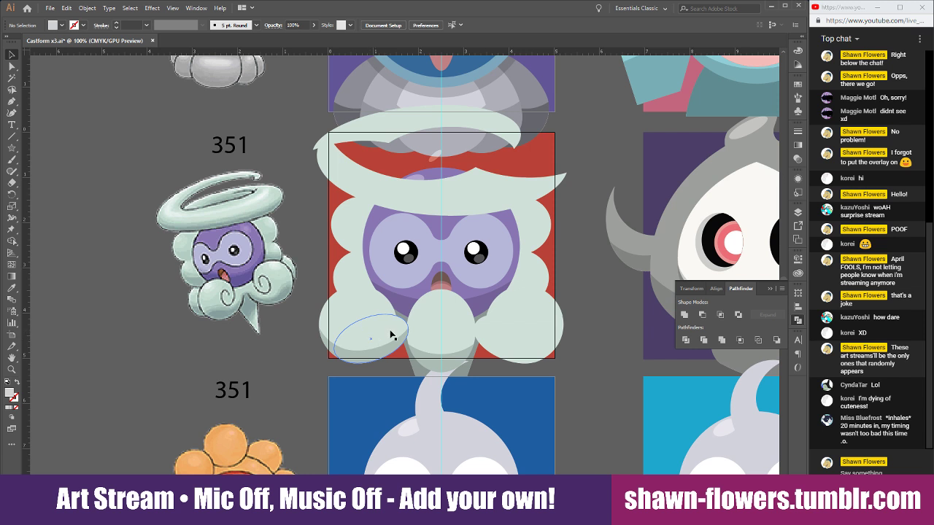
{"action": "scroll", "coordinate": [390, 334], "scroll_direction": "up", "scroll_amount": 1}
{"action": "scroll", "coordinate": [359, 344], "scroll_direction": "right", "scroll_amount": 2}
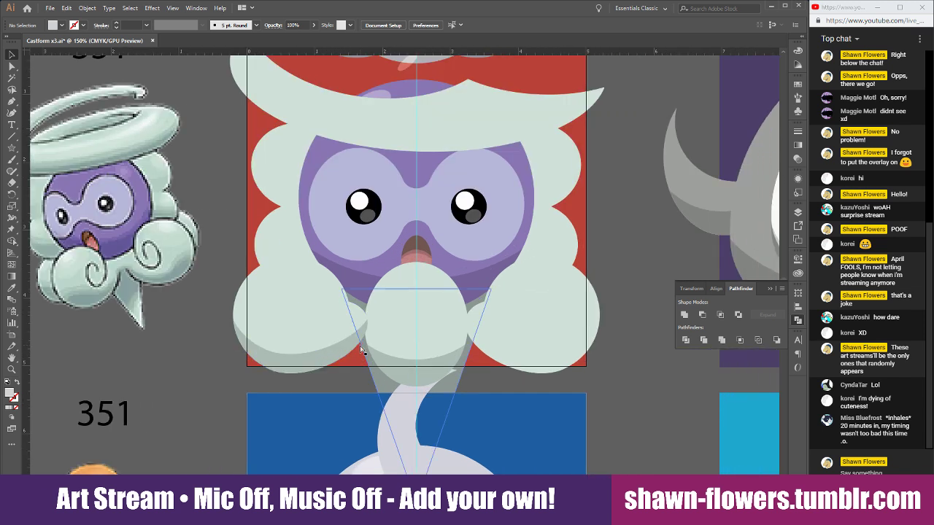
{"action": "scroll", "coordinate": [360, 349], "scroll_direction": "right", "scroll_amount": 2}
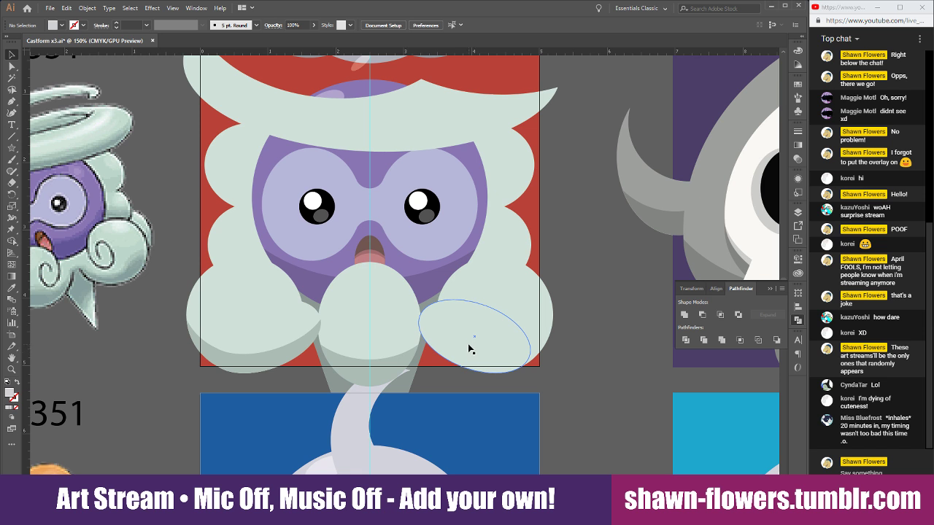
{"action": "scroll", "coordinate": [470, 348], "scroll_direction": "up", "scroll_amount": 3}
{"action": "scroll", "coordinate": [553, 308], "scroll_direction": "down", "scroll_amount": 1}
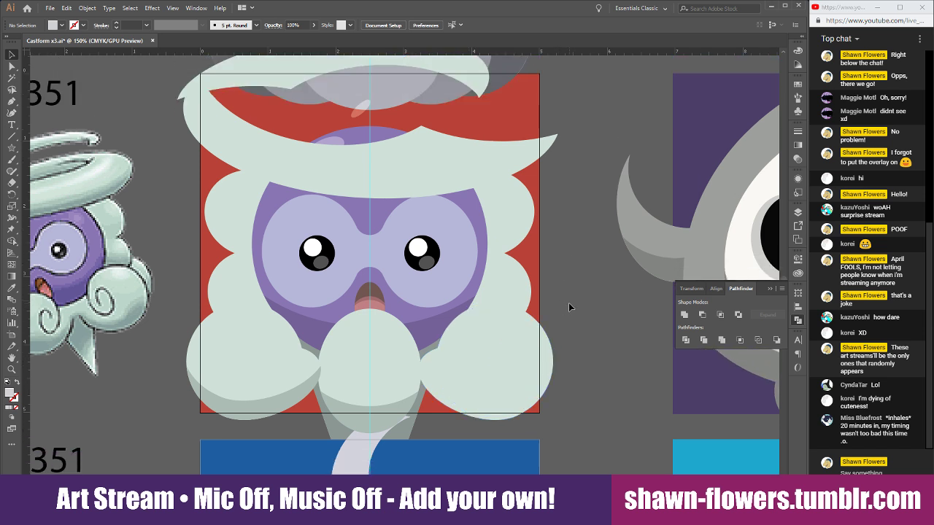
Delete the small tilted white highlight oval floating above the head
{"action": "scroll", "coordinate": [568, 303], "scroll_direction": "up", "scroll_amount": 3}
{"action": "left_click", "coordinate": [355, 175]}
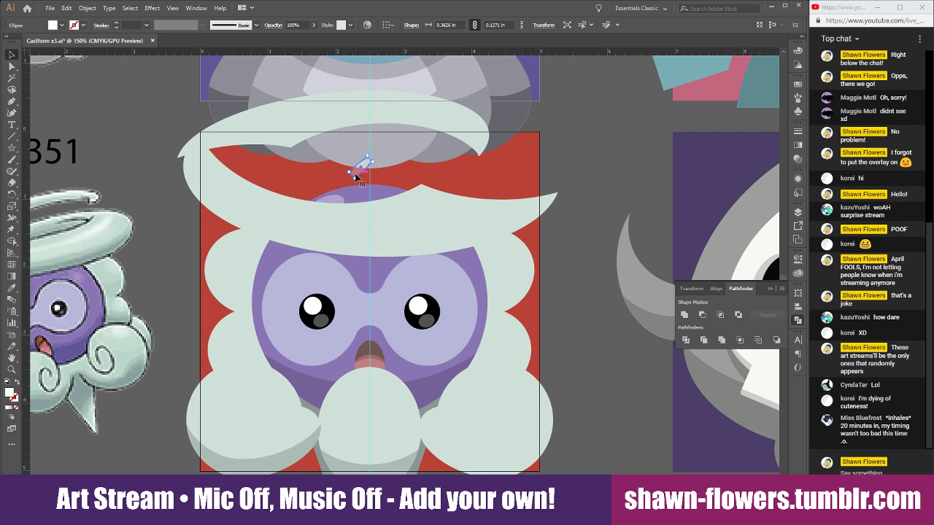
{"action": "left_click", "coordinate": [588, 374]}
{"action": "scroll", "coordinate": [587, 374], "scroll_direction": "left", "scroll_amount": 2}
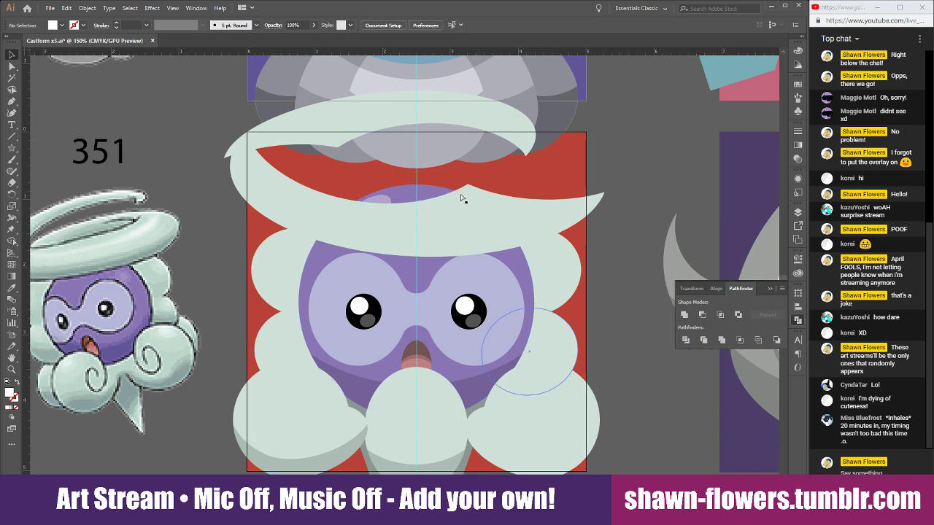
Move the head's white highlight oval onto the upper-left part of the central puff and bring it to the front
{"action": "left_click", "coordinate": [387, 203]}
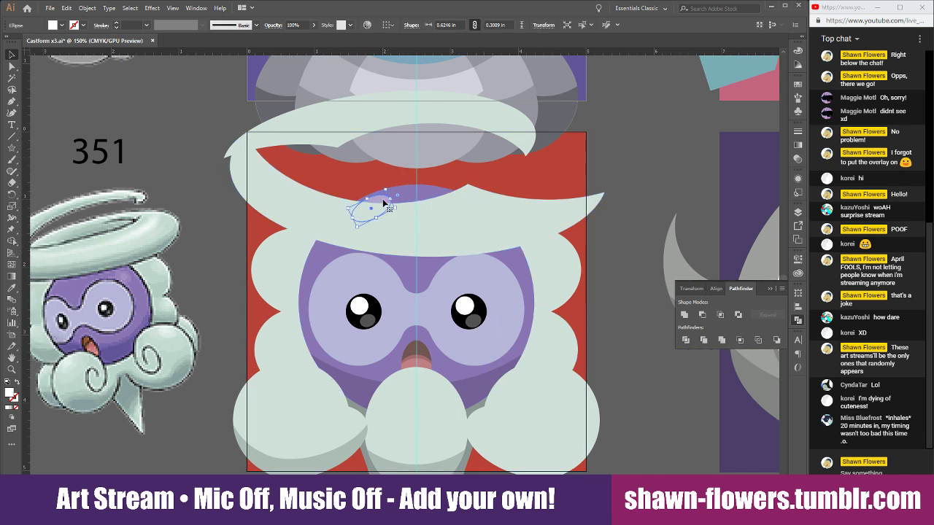
{"action": "left_click_drag", "start_coordinate": [382, 203], "coordinate": [418, 380]}
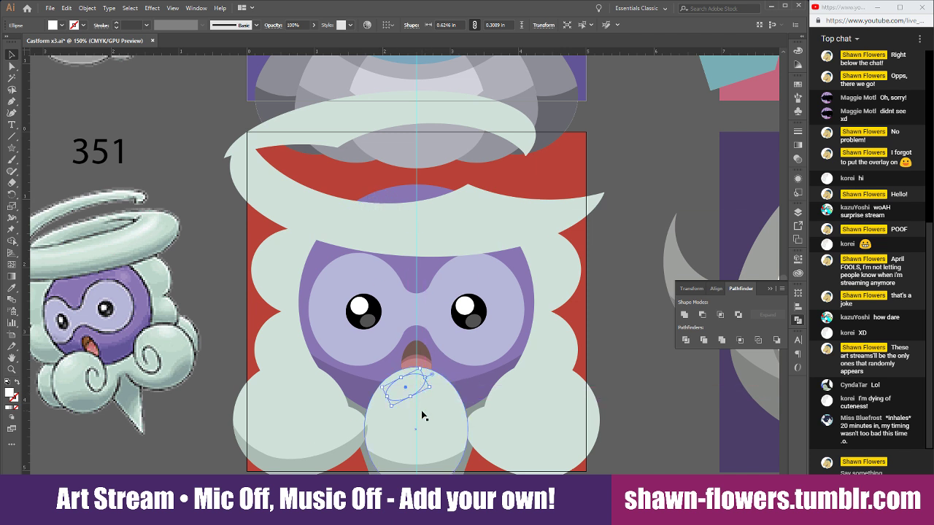
{"action": "key", "text": "ctrl+shift+]"}
{"action": "left_click", "coordinate": [648, 328]}
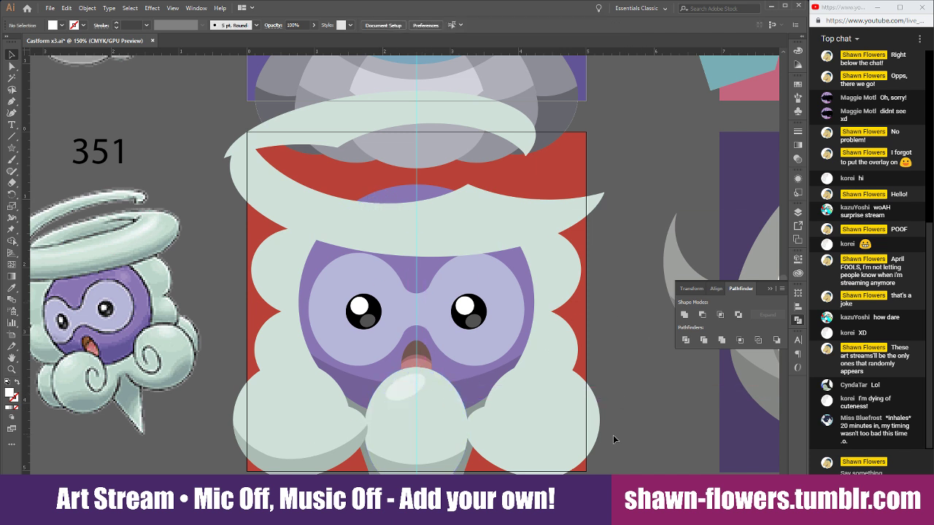
{"action": "scroll", "coordinate": [580, 440], "scroll_direction": "up", "scroll_amount": 1}
{"action": "scroll", "coordinate": [467, 429], "scroll_direction": "left", "scroll_amount": 5}
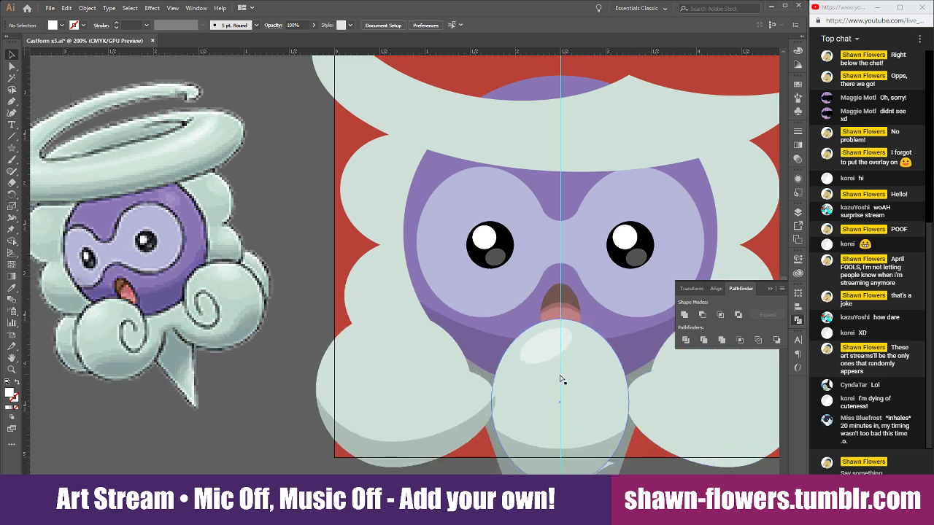
{"action": "scroll", "coordinate": [561, 380], "scroll_direction": "right", "scroll_amount": 1}
{"action": "left_click_drag", "start_coordinate": [523, 342], "coordinate": [514, 341]}
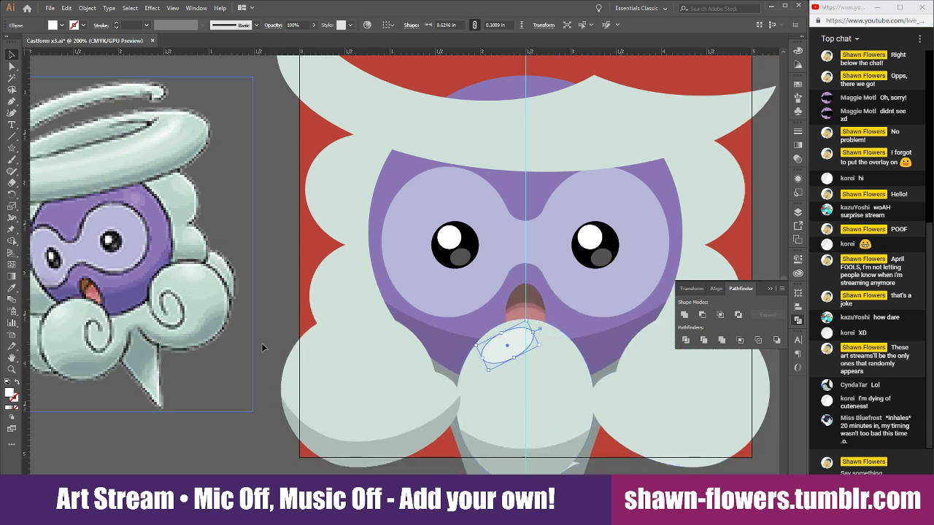
{"action": "left_click", "coordinate": [288, 304]}
Copy the central puff's highlight oval onto the upper-left part of the lower-left cloud puff
{"action": "scroll", "coordinate": [437, 385], "scroll_direction": "up", "scroll_amount": 3}
{"action": "scroll", "coordinate": [538, 396], "scroll_direction": "left", "scroll_amount": 2}
{"action": "scroll", "coordinate": [591, 340], "scroll_direction": "down", "scroll_amount": 3}
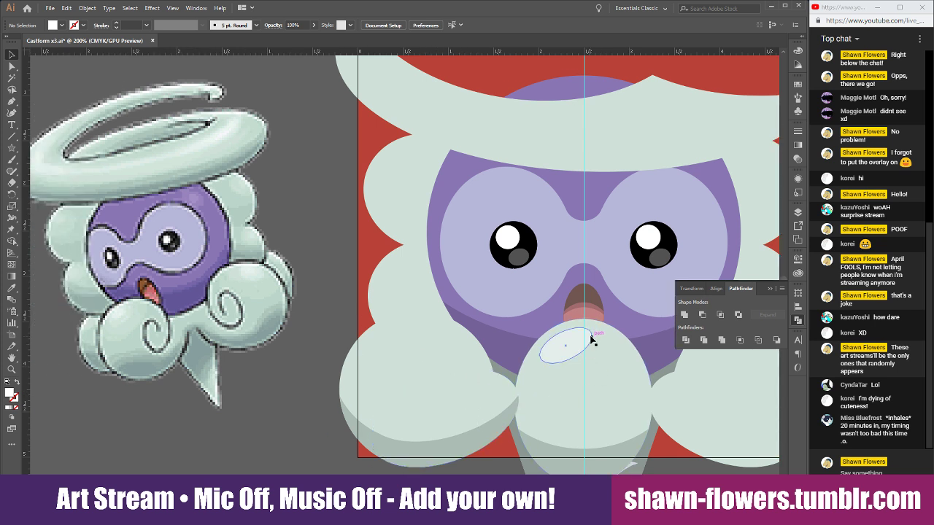
{"action": "left_click_drag", "start_coordinate": [582, 340], "coordinate": [400, 334]}
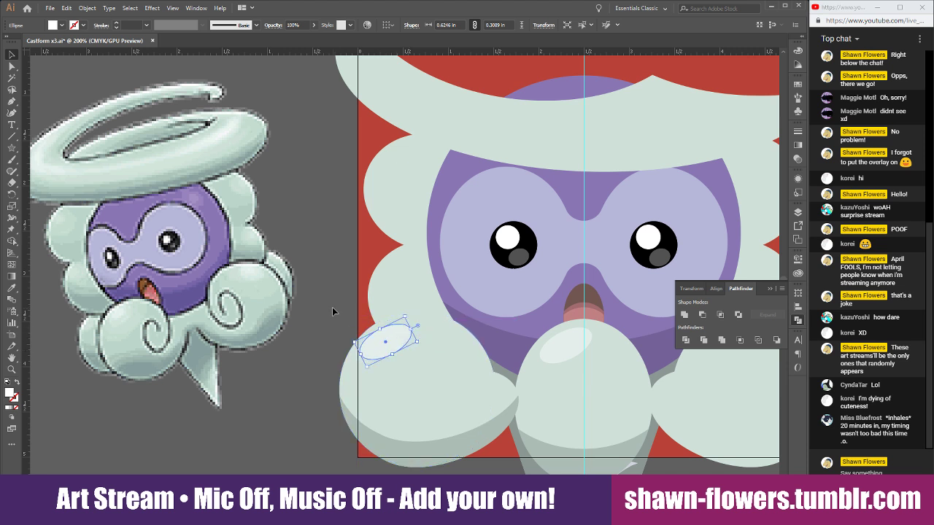
{"action": "left_click", "coordinate": [332, 307]}
Duplicate the lower of the two left side puffs in place and fill the copy with the lower-left crescent's translucent shading
{"action": "scroll", "coordinate": [332, 307], "scroll_direction": "right", "scroll_amount": 7}
{"action": "left_click", "coordinate": [241, 300]}
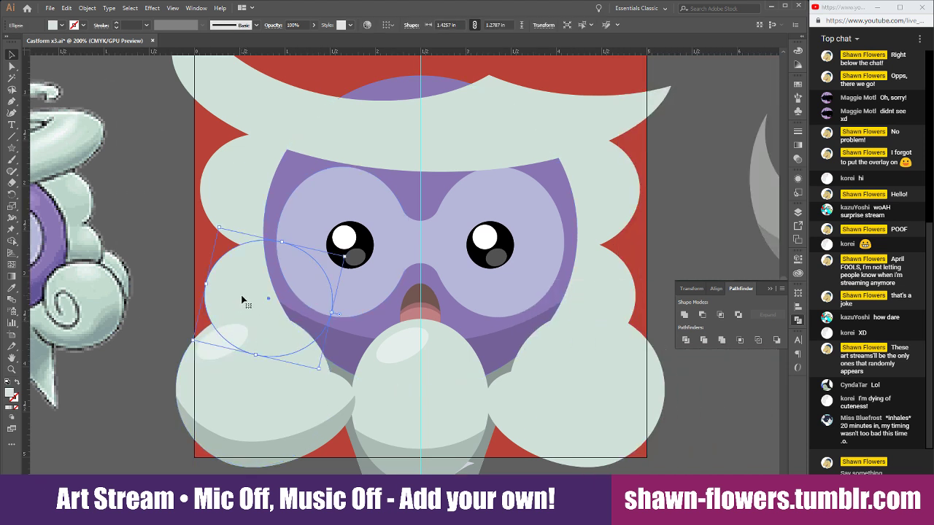
{"action": "mouse_move", "coordinate": [227, 287]}
{"action": "left_mouse_down"}
{"action": "mouse_move", "coordinate": [245, 284]}
{"action": "mouse_move", "coordinate": [237, 280]}
{"action": "left_mouse_up"}
{"action": "left_click", "coordinate": [12, 289]}
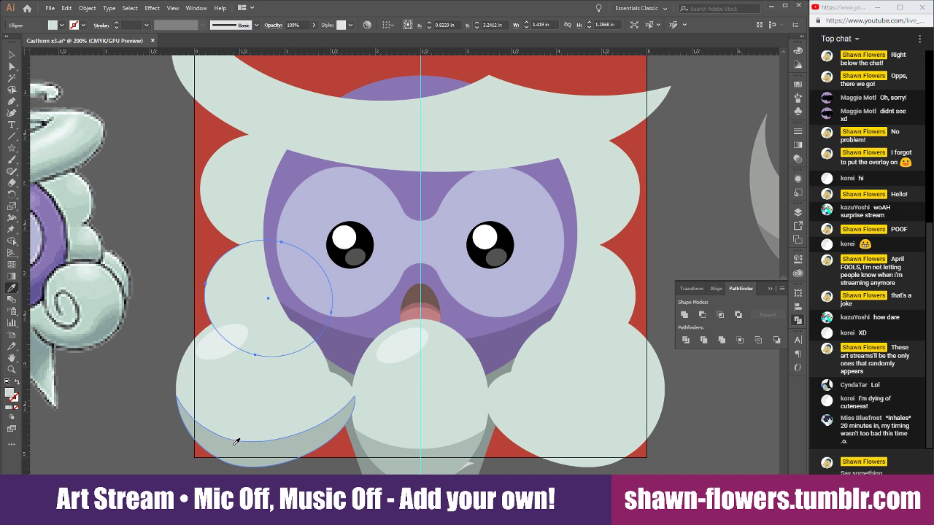
{"action": "left_click", "coordinate": [236, 441]}
{"action": "left_click", "coordinate": [13, 57]}
{"action": "left_click", "coordinate": [179, 200]}
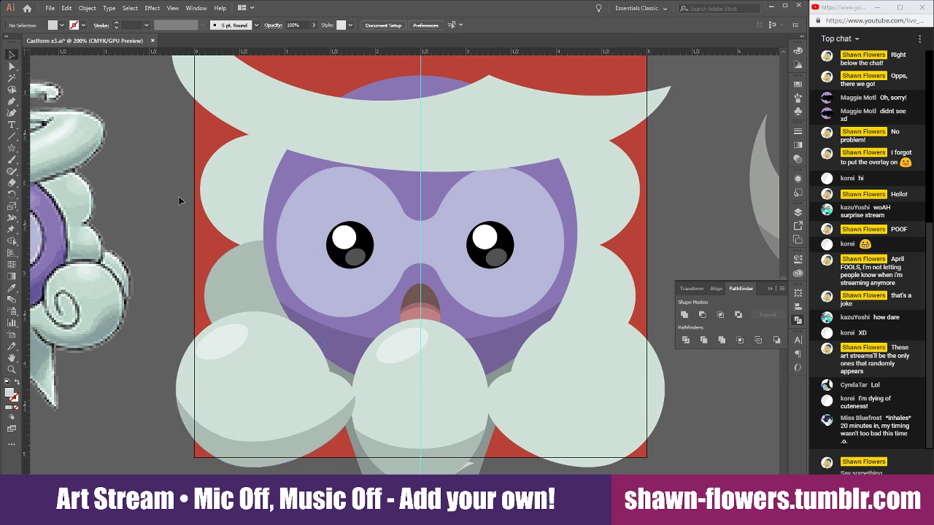
Duplicate the upper-left side puff in place and fill the copy with translucent shading sampled from the shaded puff below it
{"action": "mouse_move", "coordinate": [219, 191]}
{"action": "left_mouse_down"}
{"action": "mouse_move", "coordinate": [246, 186]}
{"action": "mouse_move", "coordinate": [216, 184]}
{"action": "left_mouse_up"}
{"action": "left_click", "coordinate": [12, 287]}
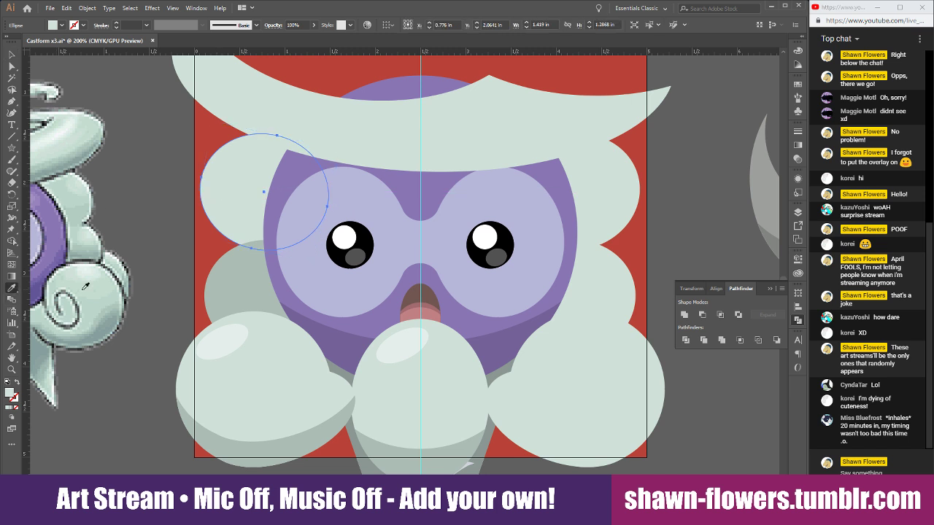
{"action": "left_click", "coordinate": [246, 273]}
{"action": "left_click", "coordinate": [11, 56]}
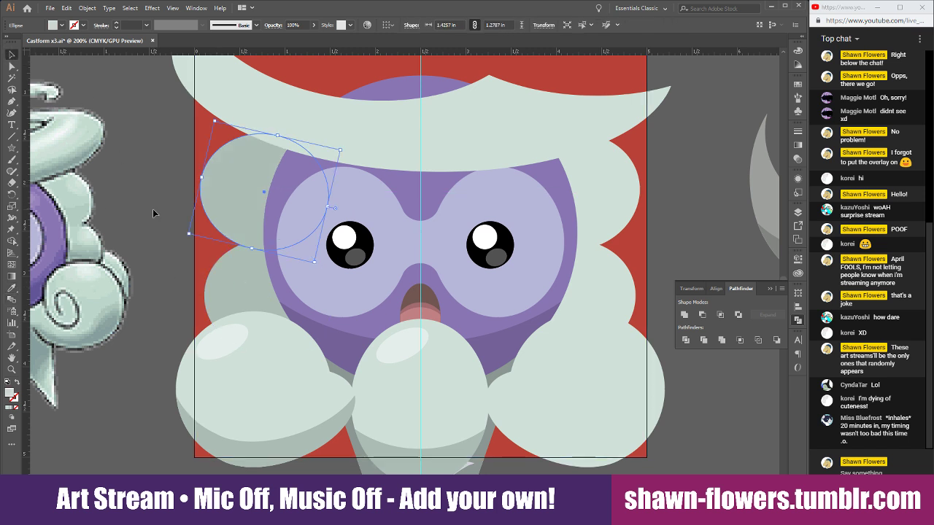
{"action": "left_click", "coordinate": [155, 210]}
Duplicate the lower side puff's shading circle about 0.55 in higher and widen the copy to about 1.9 in
{"action": "scroll", "coordinate": [284, 285], "scroll_direction": "left", "scroll_amount": 3}
{"action": "left_click", "coordinate": [290, 297]}
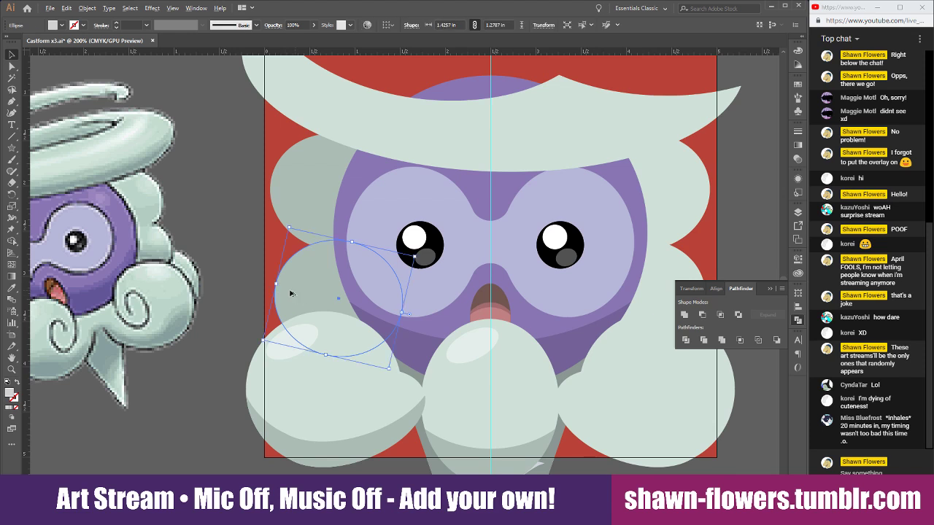
{"action": "left_click_drag", "start_coordinate": [298, 302], "coordinate": [309, 266]}
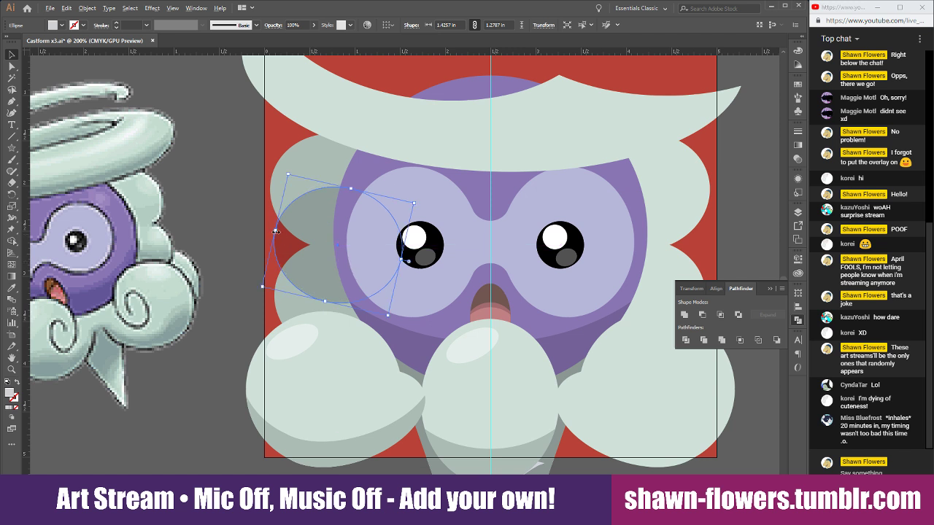
{"action": "left_click_drag", "start_coordinate": [276, 231], "coordinate": [254, 227]}
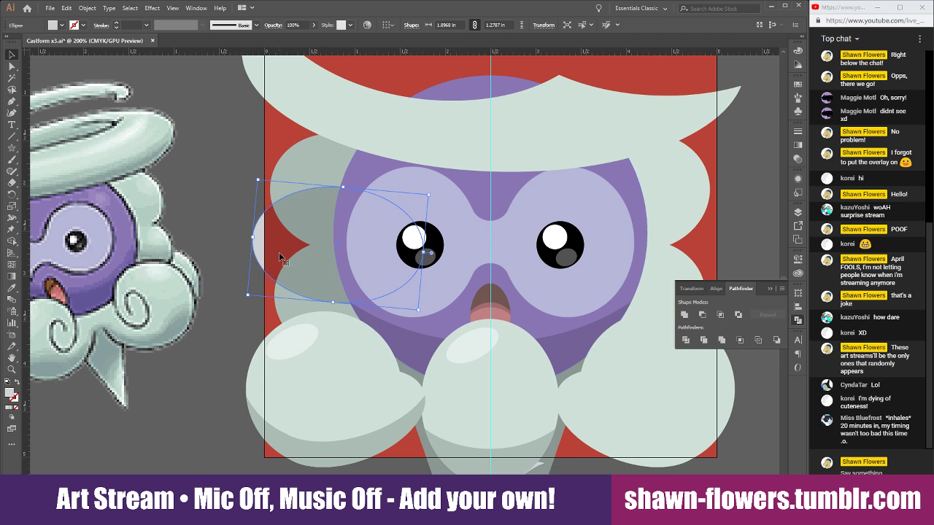
{"action": "left_click_drag", "start_coordinate": [280, 256], "coordinate": [287, 259]}
{"action": "left_click", "coordinate": [286, 307], "text": "shift"}
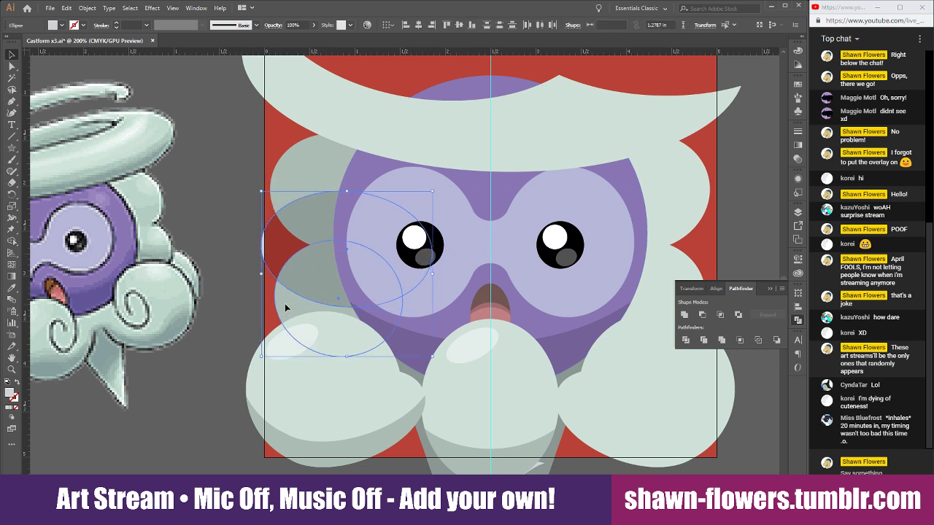
{"action": "left_click", "coordinate": [717, 316]}
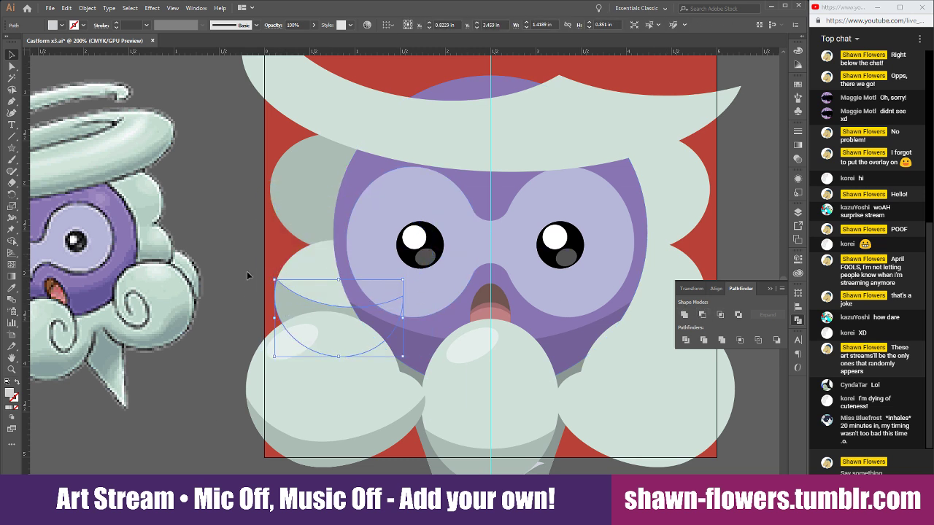
{"action": "key", "text": "ctrl+z"}
Subtract the widened oval from an in-place duplicate of the lower side puff's shading circle to leave a darker lower crescent
{"action": "left_click", "coordinate": [246, 257]}
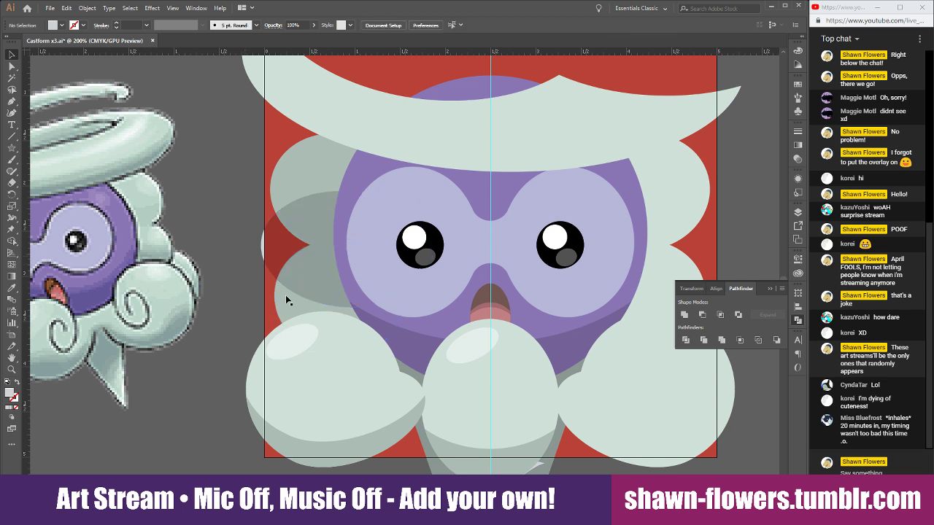
{"action": "mouse_move", "coordinate": [285, 301]}
{"action": "left_mouse_down"}
{"action": "mouse_move", "coordinate": [283, 357]}
{"action": "mouse_move", "coordinate": [296, 305]}
{"action": "mouse_move", "coordinate": [282, 302]}
{"action": "left_mouse_up"}
{"action": "left_click", "coordinate": [294, 251], "text": "shift"}
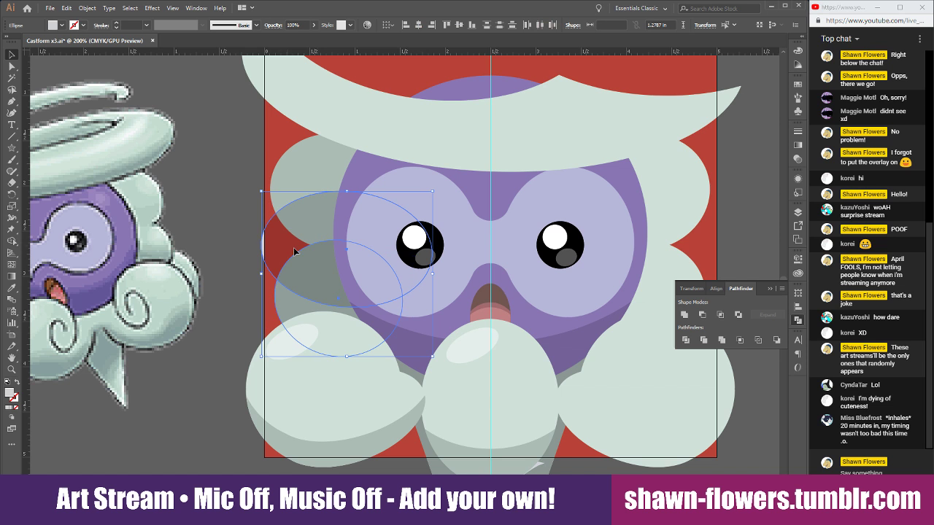
{"action": "left_click", "coordinate": [705, 317]}
{"action": "left_click", "coordinate": [240, 289]}
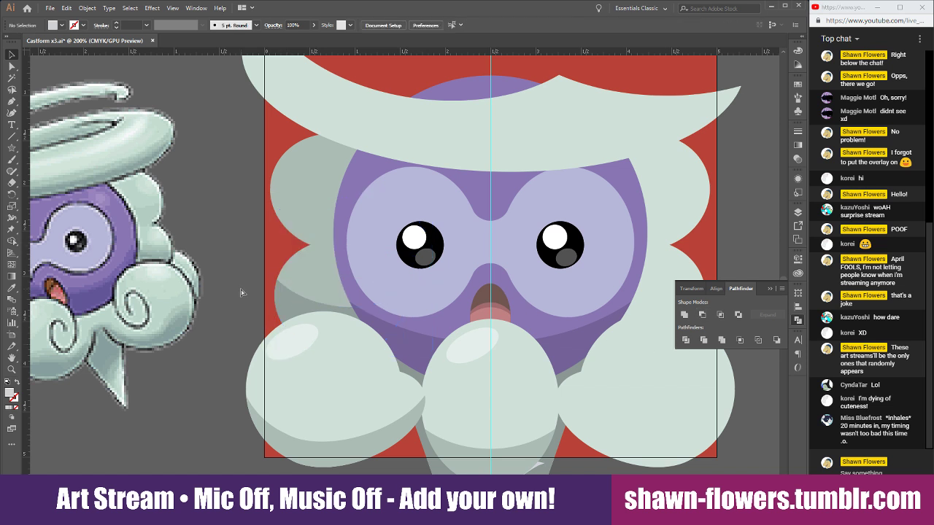
Examine the shaded left side puffs and the swirl above the head against the reference sprite
{"action": "scroll", "coordinate": [240, 292], "scroll_direction": "right", "scroll_amount": 2}
{"action": "scroll", "coordinate": [242, 296], "scroll_direction": "down", "scroll_amount": 2}
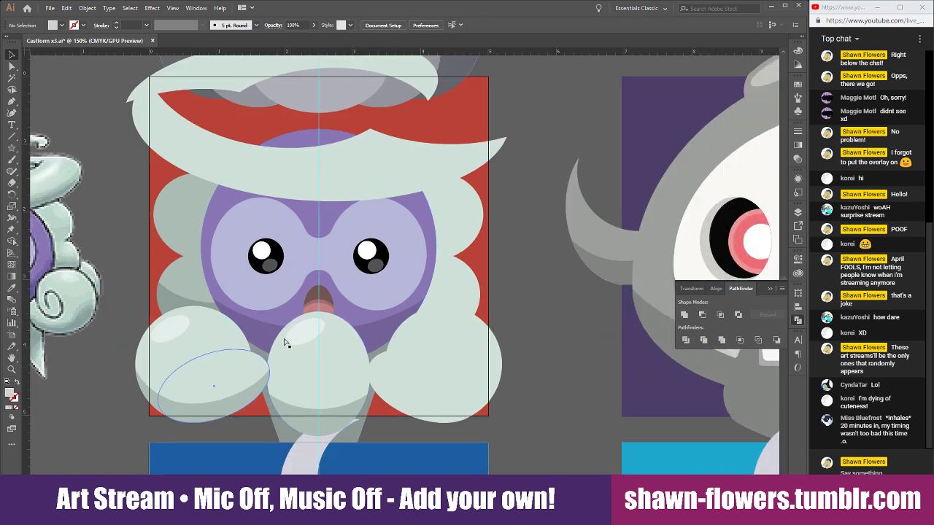
{"action": "scroll", "coordinate": [340, 312], "scroll_direction": "up", "scroll_amount": 1}
{"action": "scroll", "coordinate": [275, 307], "scroll_direction": "left", "scroll_amount": 5}
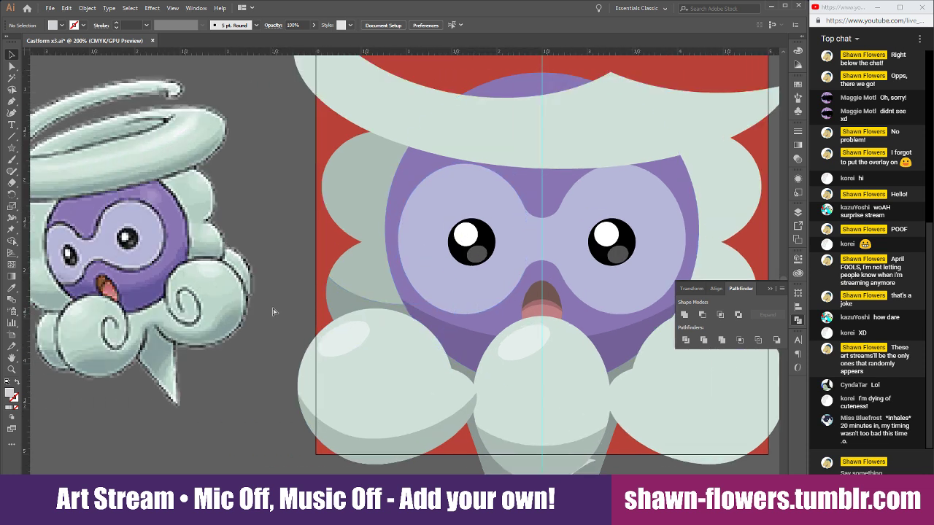
{"action": "scroll", "coordinate": [274, 316], "scroll_direction": "right", "scroll_amount": 5}
{"action": "scroll", "coordinate": [274, 317], "scroll_direction": "left", "scroll_amount": 4}
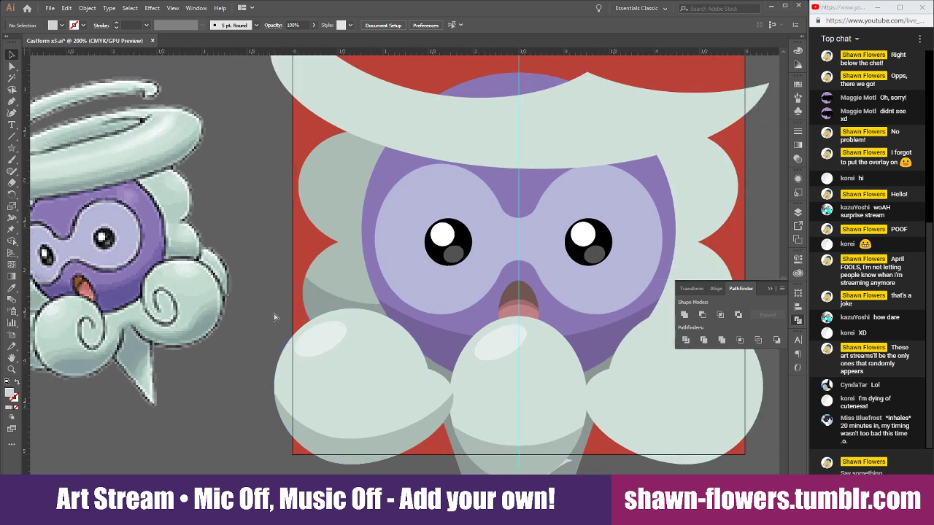
{"action": "scroll", "coordinate": [521, 292], "scroll_direction": "up", "scroll_amount": 1}
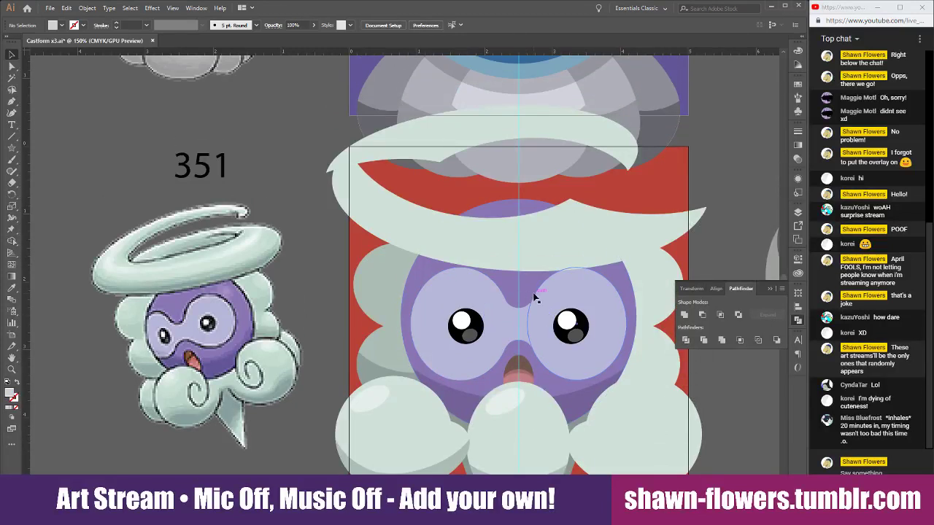
{"action": "scroll", "coordinate": [538, 298], "scroll_direction": "right", "scroll_amount": 2}
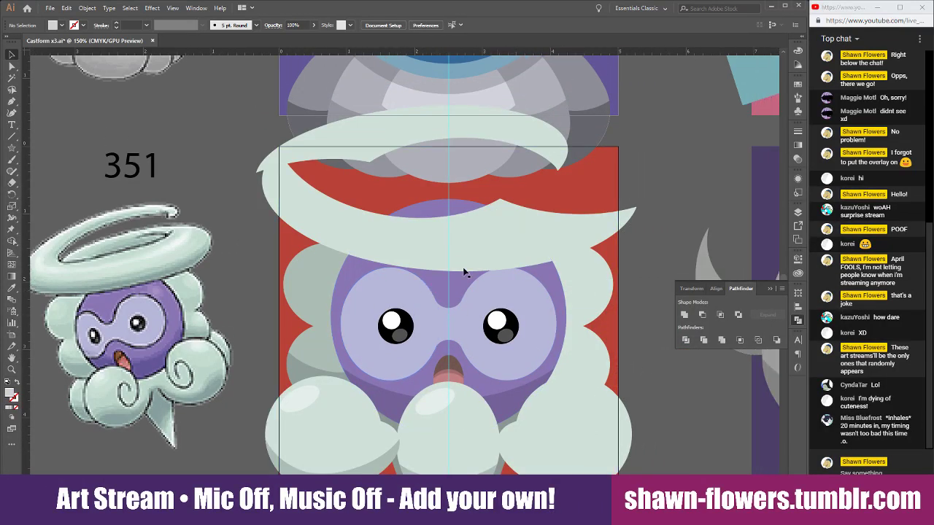
Move the cloud swirl above the head about 0.13 in lower so it overlaps more of the face
{"action": "left_click", "coordinate": [375, 140]}
{"action": "left_click_drag", "start_coordinate": [392, 138], "coordinate": [390, 147]}
{"action": "left_click", "coordinate": [261, 347]}
{"action": "scroll", "coordinate": [261, 328], "scroll_direction": "right", "scroll_amount": 1}
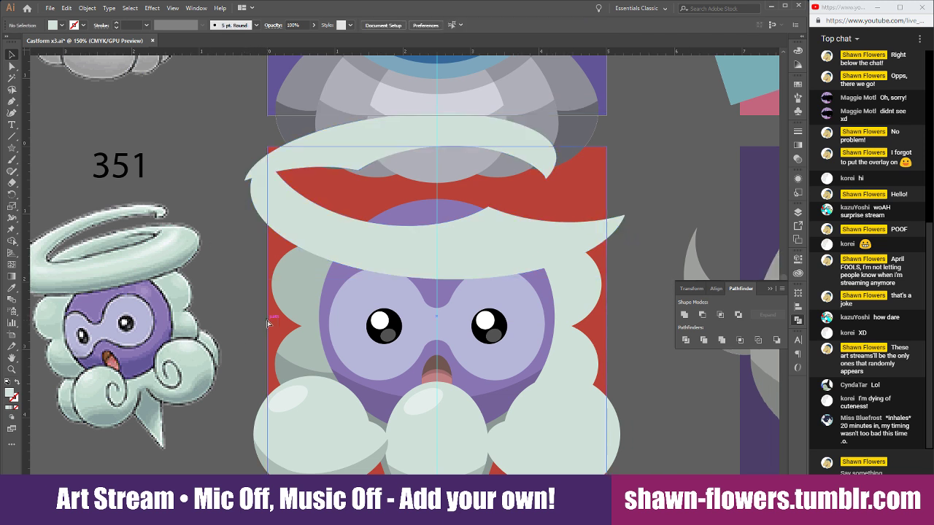
{"action": "scroll", "coordinate": [221, 332], "scroll_direction": "down", "scroll_amount": 1}
{"action": "scroll", "coordinate": [221, 332], "scroll_direction": "down", "scroll_amount": 1}
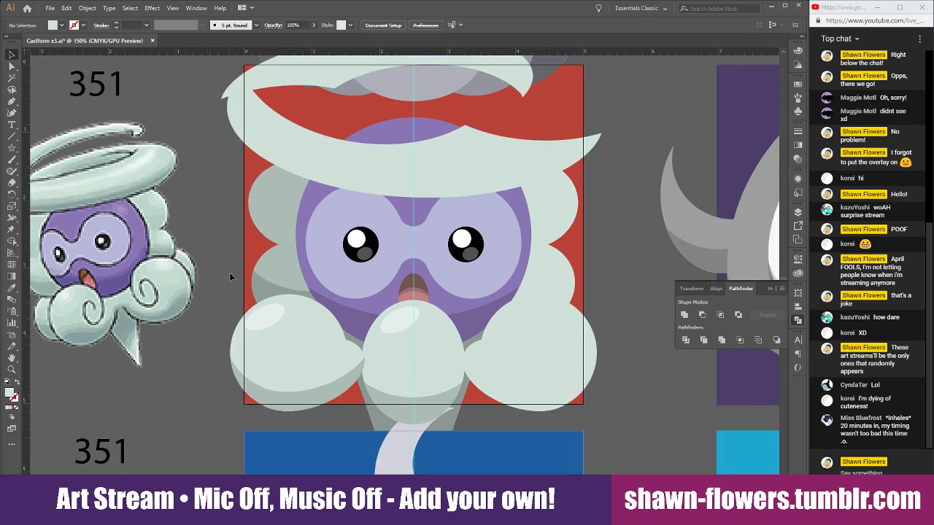
{"action": "scroll", "coordinate": [221, 260], "scroll_direction": "up", "scroll_amount": 1}
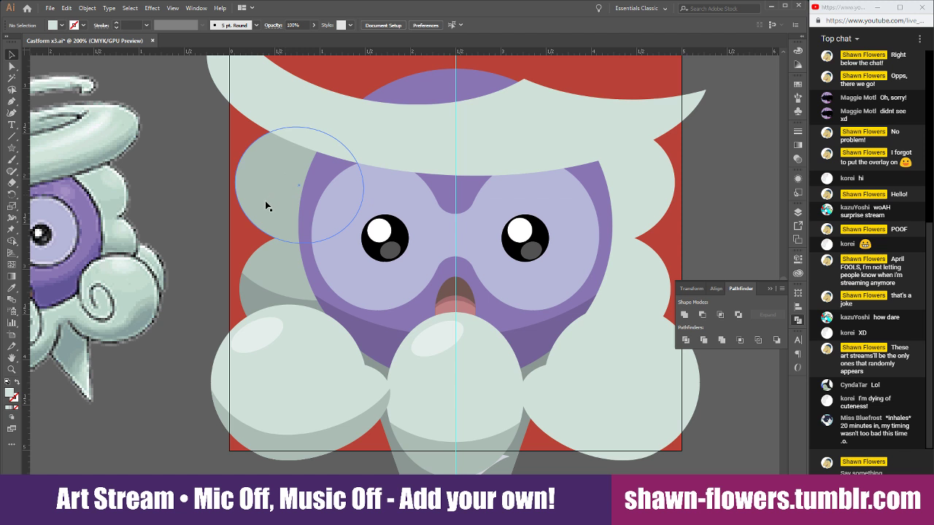
{"action": "left_click", "coordinate": [276, 270]}
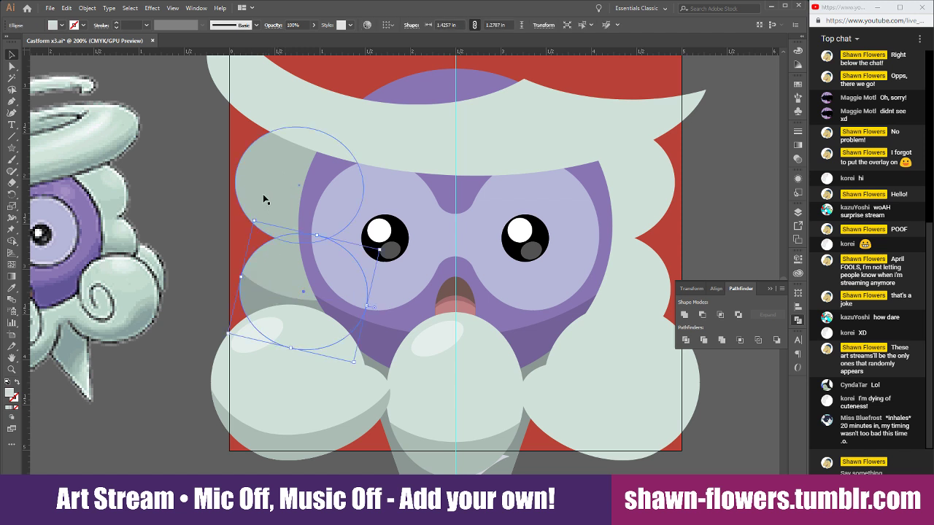
{"action": "left_click", "coordinate": [263, 198], "text": "shift"}
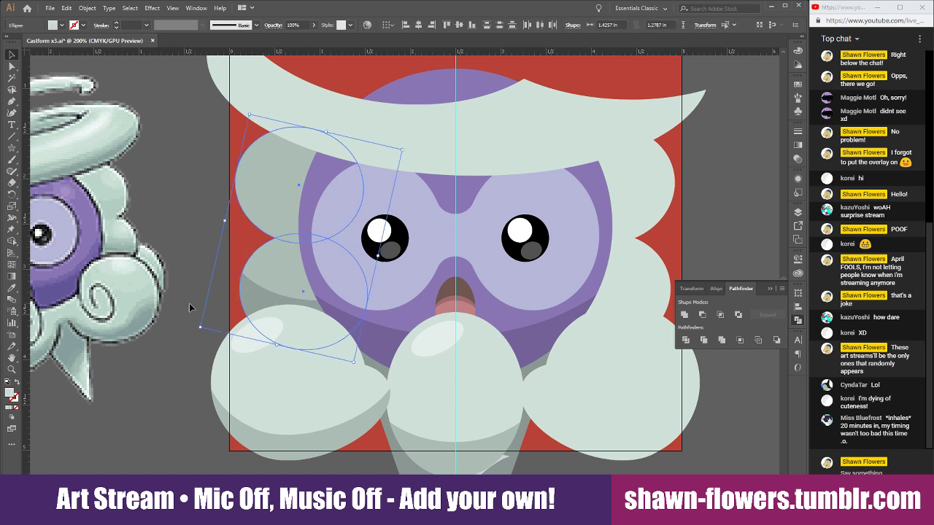
{"action": "left_click", "coordinate": [199, 290]}
Duplicate the left front puff's oval highlight about 3.7 in straight across onto the right front puff
{"action": "left_click", "coordinate": [252, 333]}
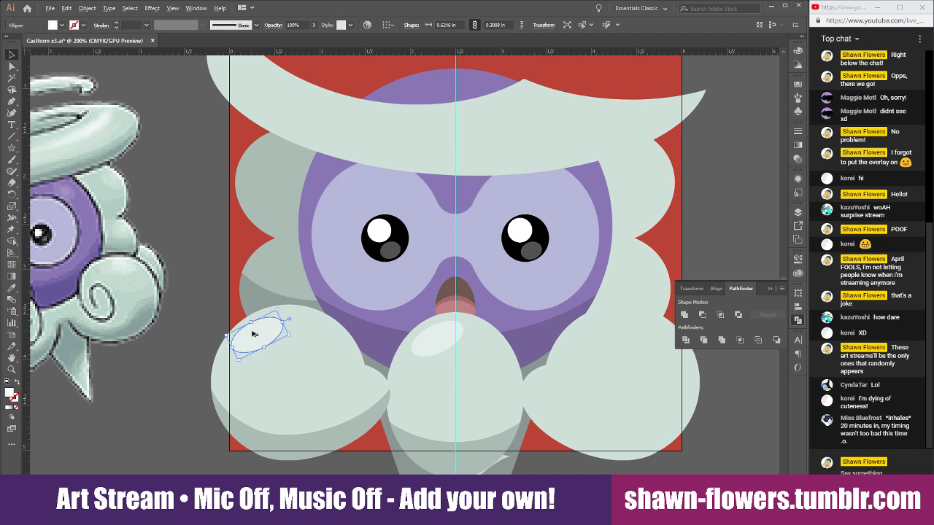
{"action": "left_click_drag", "start_coordinate": [252, 333], "coordinate": [585, 333]}
{"action": "left_click", "coordinate": [719, 226]}
{"action": "scroll", "coordinate": [601, 270], "scroll_direction": "right", "scroll_amount": 1}
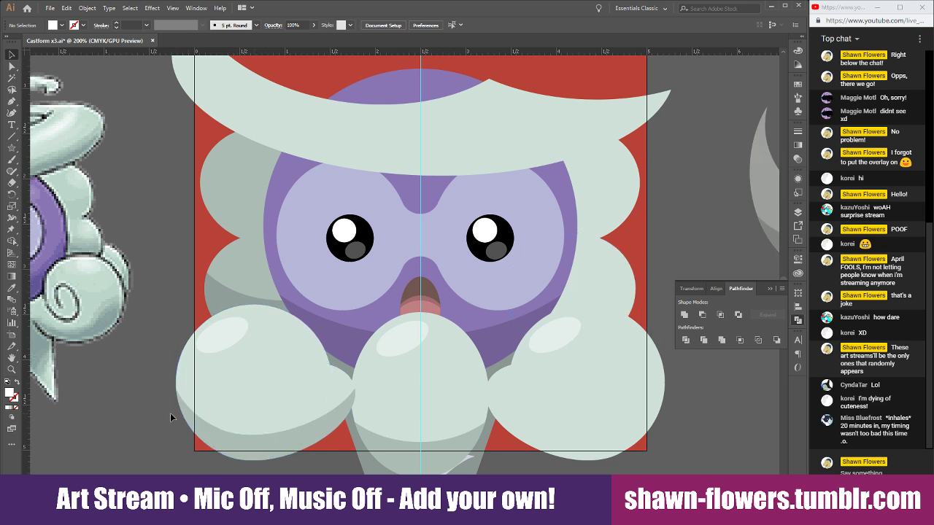
Examine the three front puffs' highlights and shading against the curled cloud puffs on the reference sprite
{"action": "scroll", "coordinate": [170, 413], "scroll_direction": "left", "scroll_amount": 1}
{"action": "scroll", "coordinate": [190, 447], "scroll_direction": "right", "scroll_amount": 1}
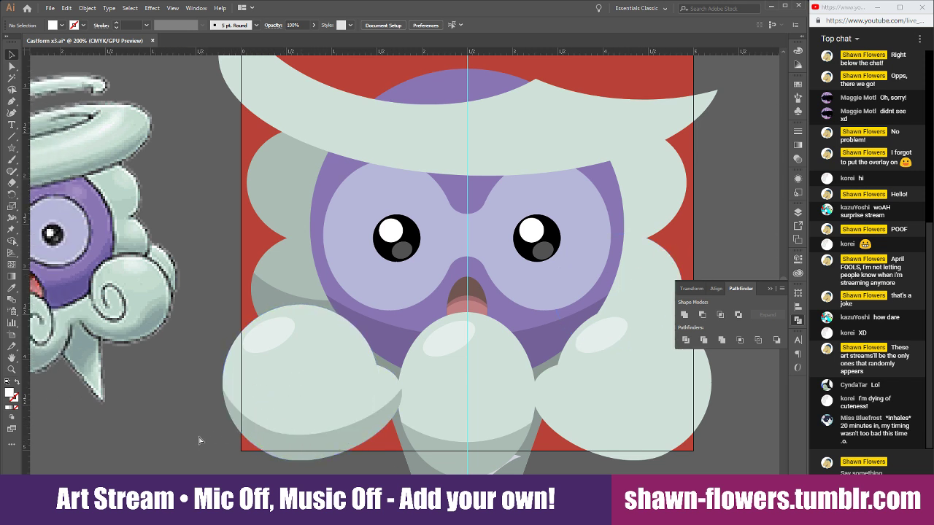
{"action": "left_click", "coordinate": [415, 356]}
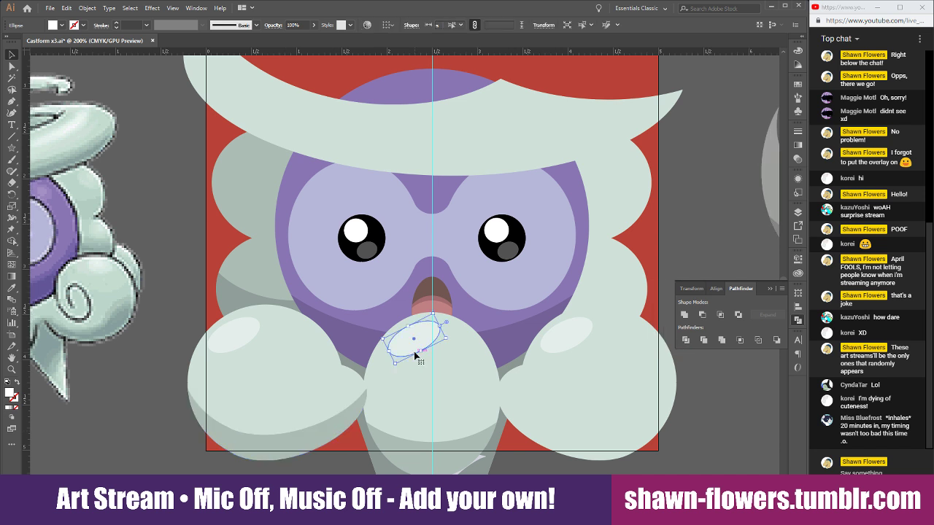
{"action": "left_click", "coordinate": [407, 427], "text": "shift"}
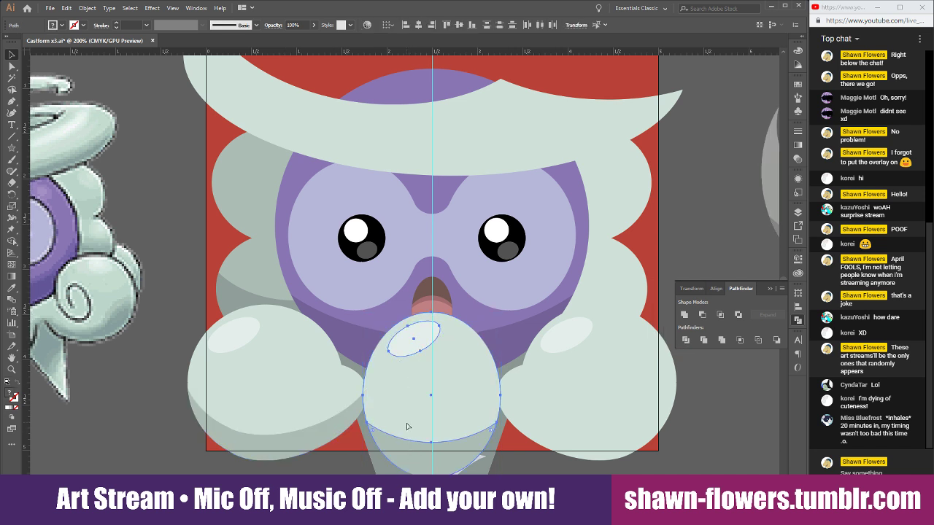
{"action": "left_click", "coordinate": [735, 399]}
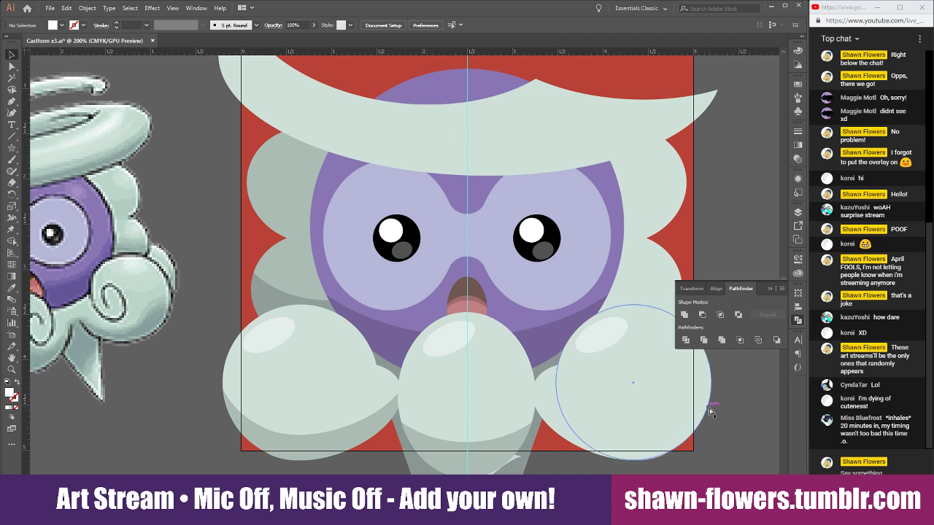
{"action": "scroll", "coordinate": [540, 444], "scroll_direction": "up", "scroll_amount": 2}
{"action": "scroll", "coordinate": [331, 448], "scroll_direction": "up", "scroll_amount": 2}
{"action": "scroll", "coordinate": [240, 388], "scroll_direction": "down", "scroll_amount": 4}
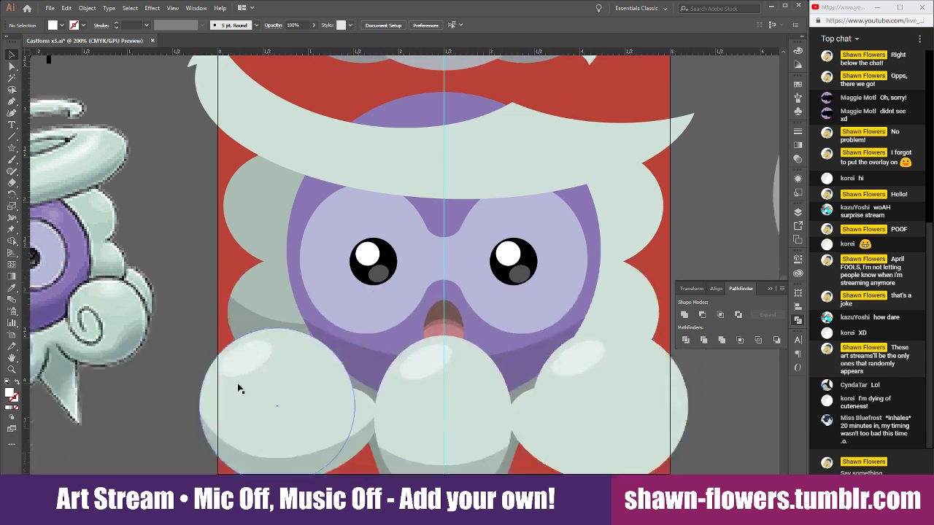
{"action": "scroll", "coordinate": [205, 396], "scroll_direction": "up", "scroll_amount": 2}
{"action": "scroll", "coordinate": [198, 401], "scroll_direction": "down", "scroll_amount": 1}
{"action": "scroll", "coordinate": [198, 400], "scroll_direction": "left", "scroll_amount": 3}
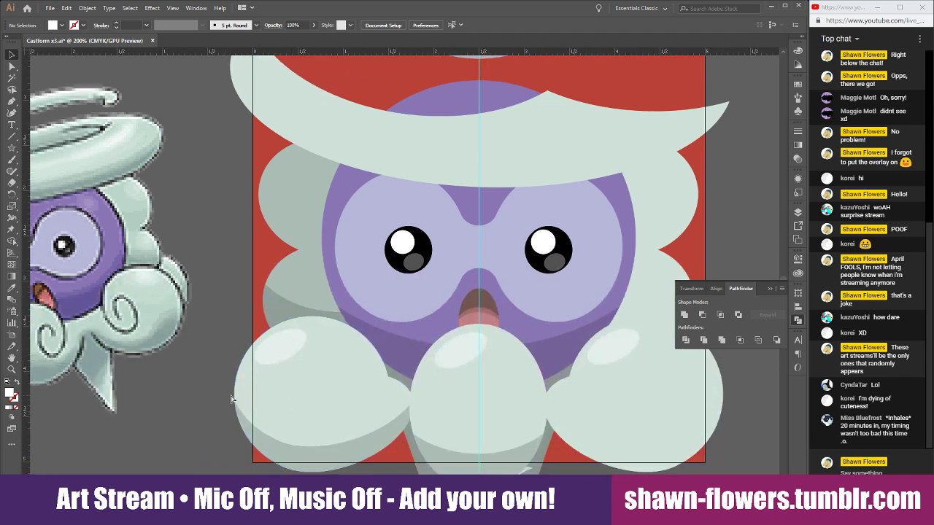
{"action": "scroll", "coordinate": [279, 411], "scroll_direction": "right", "scroll_amount": 1}
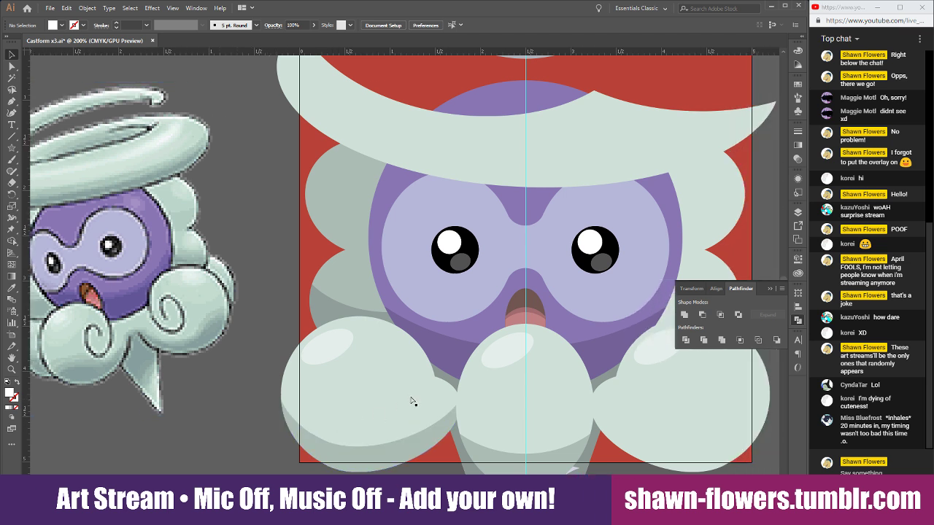
{"action": "left_click", "coordinate": [443, 401]}
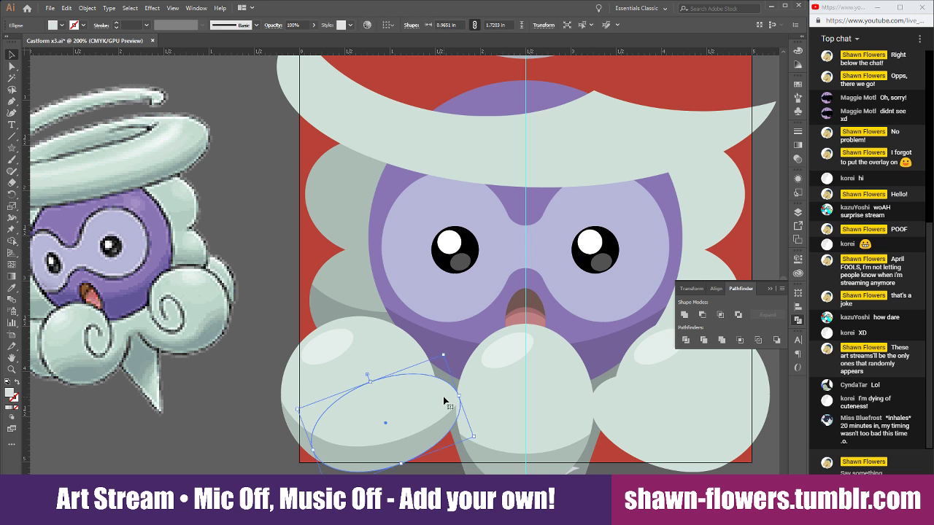
{"action": "left_click", "coordinate": [253, 447]}
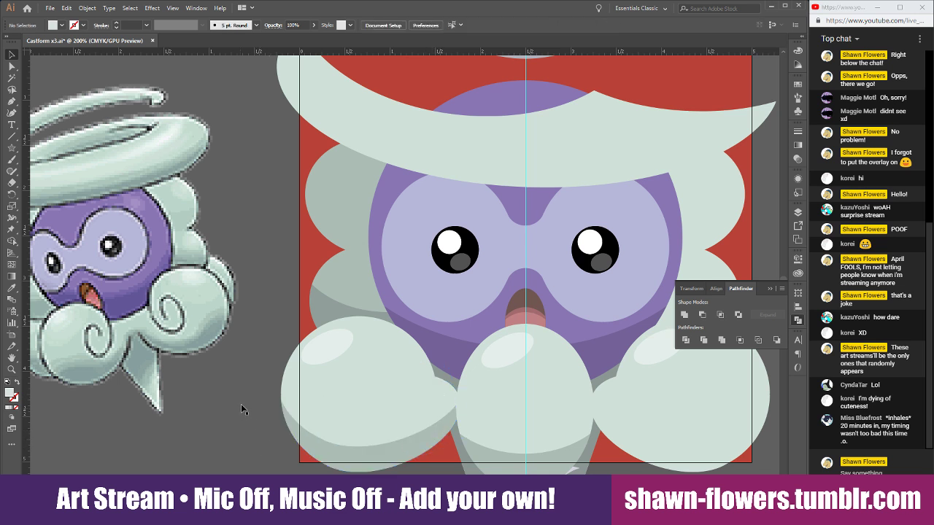
{"action": "scroll", "coordinate": [340, 421], "scroll_direction": "left", "scroll_amount": 4}
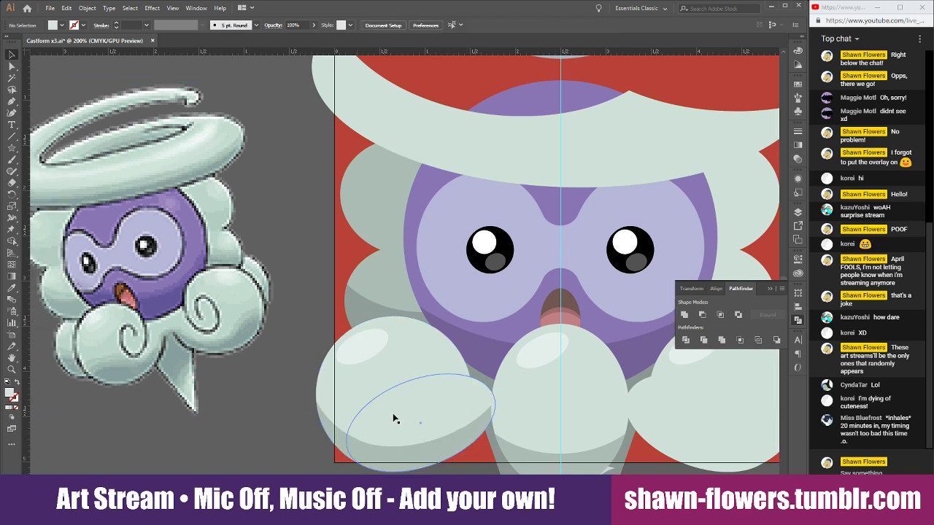
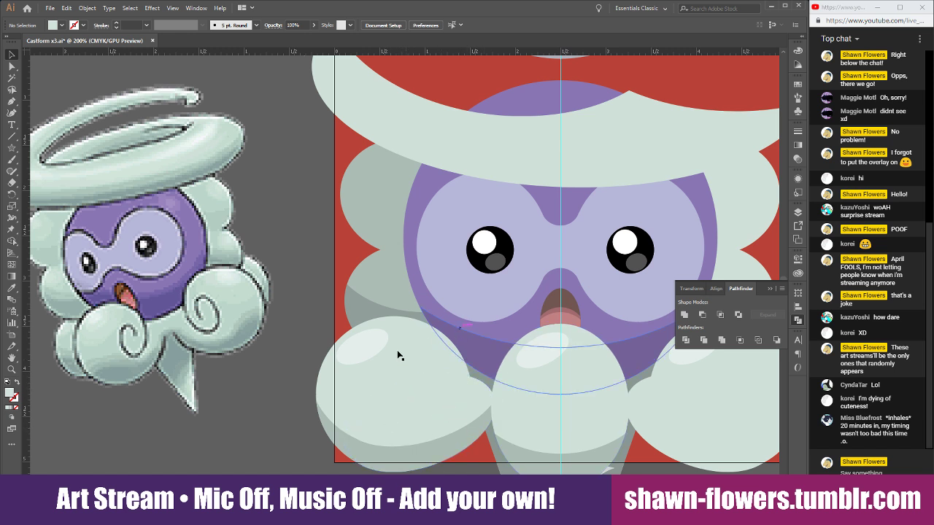
Review the whole purple-faced Castform alongside its reference sprite and the neighbouring illustrations
{"action": "scroll", "coordinate": [390, 381], "scroll_direction": "right", "scroll_amount": 8}
{"action": "scroll", "coordinate": [321, 352], "scroll_direction": "down", "scroll_amount": 2}
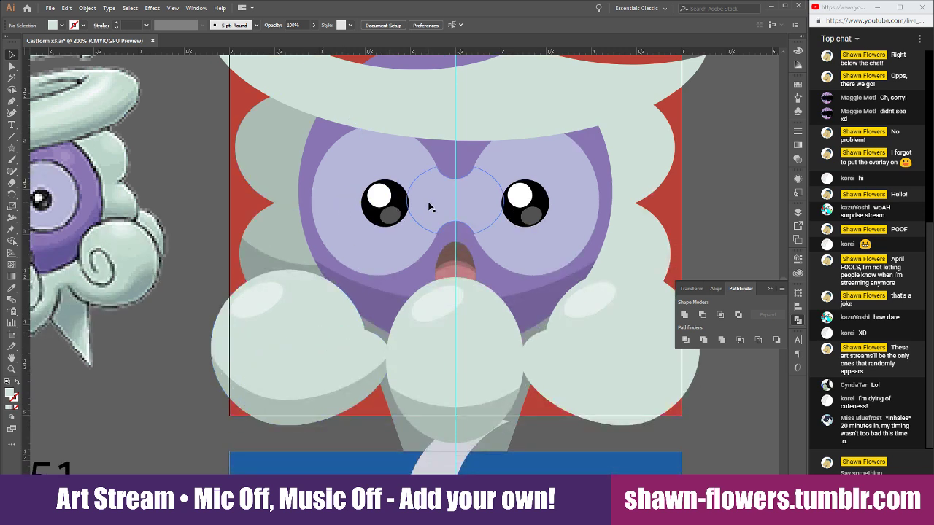
{"action": "scroll", "coordinate": [377, 207], "scroll_direction": "down", "scroll_amount": 4}
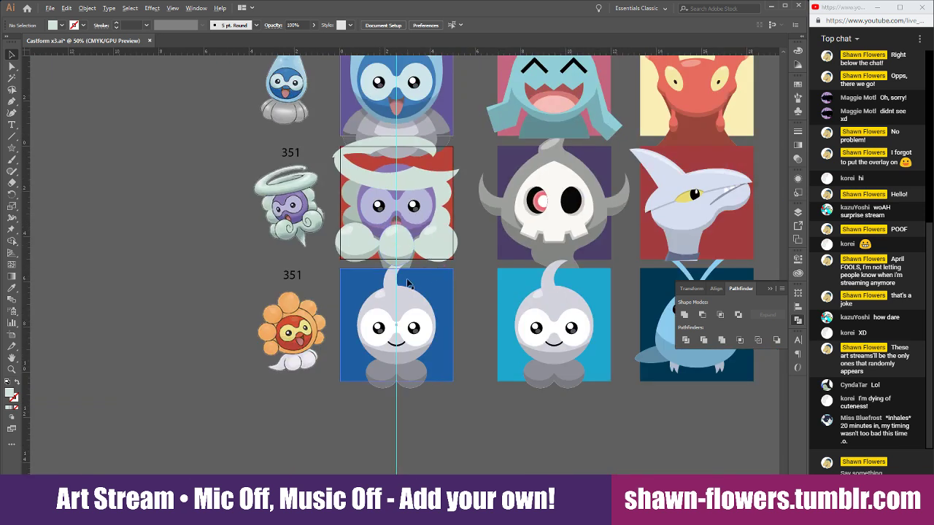
{"action": "key", "text": "ctrl+plus"}
{"action": "key", "text": "ctrl+plus"}
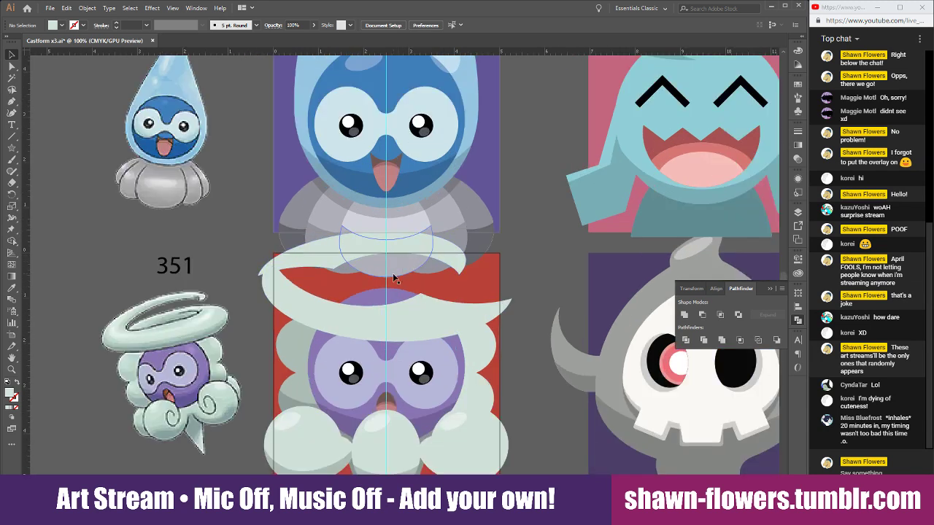
{"action": "scroll", "coordinate": [366, 278], "scroll_direction": "up", "scroll_amount": 1}
{"action": "scroll", "coordinate": [349, 287], "scroll_direction": "down", "scroll_amount": 10}
{"action": "scroll", "coordinate": [434, 295], "scroll_direction": "left", "scroll_amount": 4}
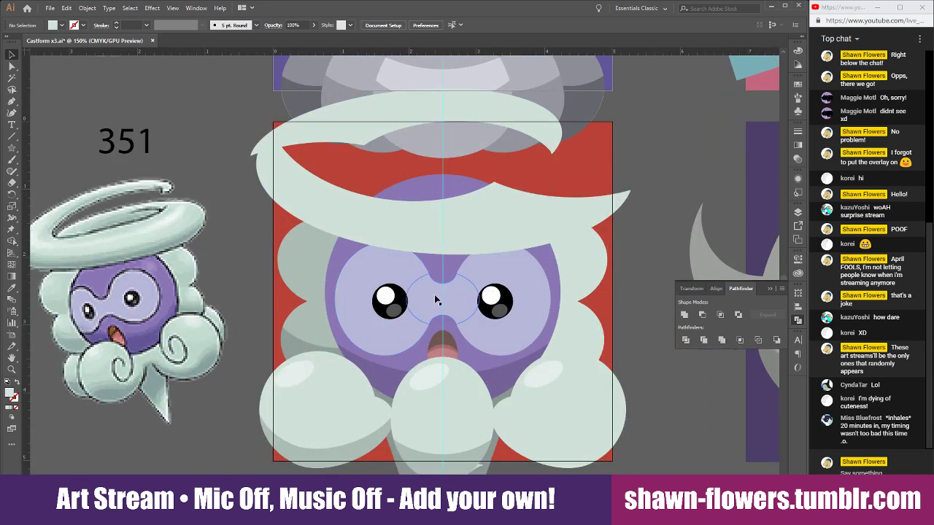
{"action": "scroll", "coordinate": [435, 299], "scroll_direction": "down", "scroll_amount": 3}
{"action": "scroll", "coordinate": [394, 279], "scroll_direction": "up", "scroll_amount": 1}
{"action": "scroll", "coordinate": [453, 314], "scroll_direction": "up", "scroll_amount": 1}
{"action": "scroll", "coordinate": [463, 300], "scroll_direction": "left", "scroll_amount": 2}
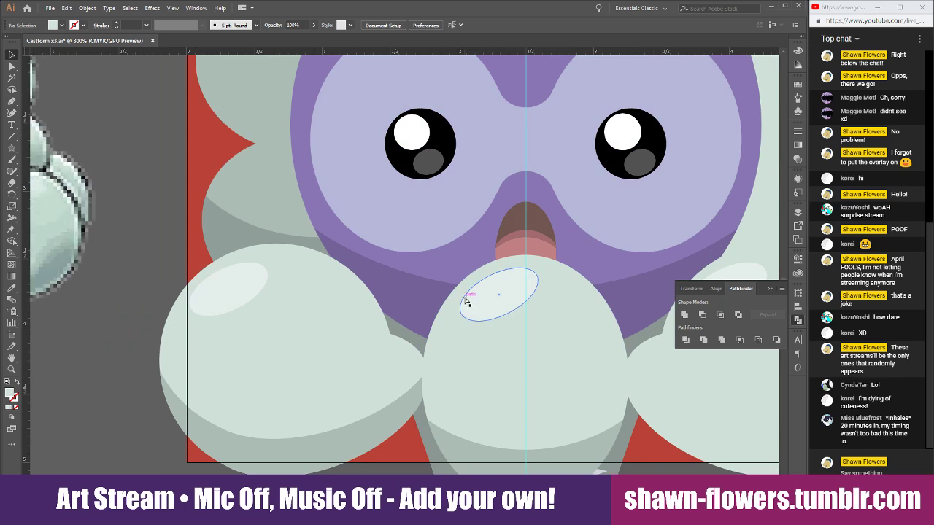
Draw an ellipse about 1.13 by 1.21 in over the left front puff and fill it with black
{"action": "scroll", "coordinate": [464, 299], "scroll_direction": "left", "scroll_amount": 2}
{"action": "left_click_drag", "start_coordinate": [11, 148], "coordinate": [51, 168]}
{"action": "left_click_drag", "start_coordinate": [203, 249], "coordinate": [355, 413]}
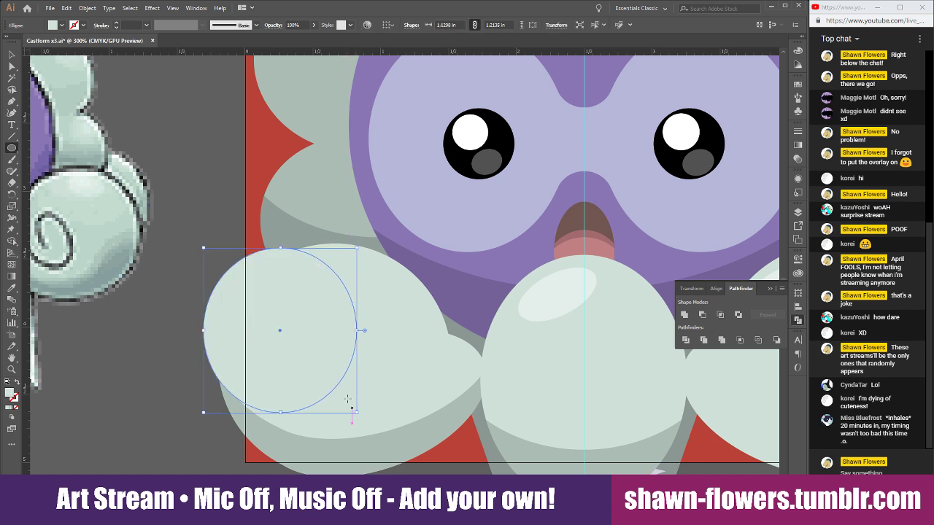
{"action": "left_click", "coordinate": [12, 55]}
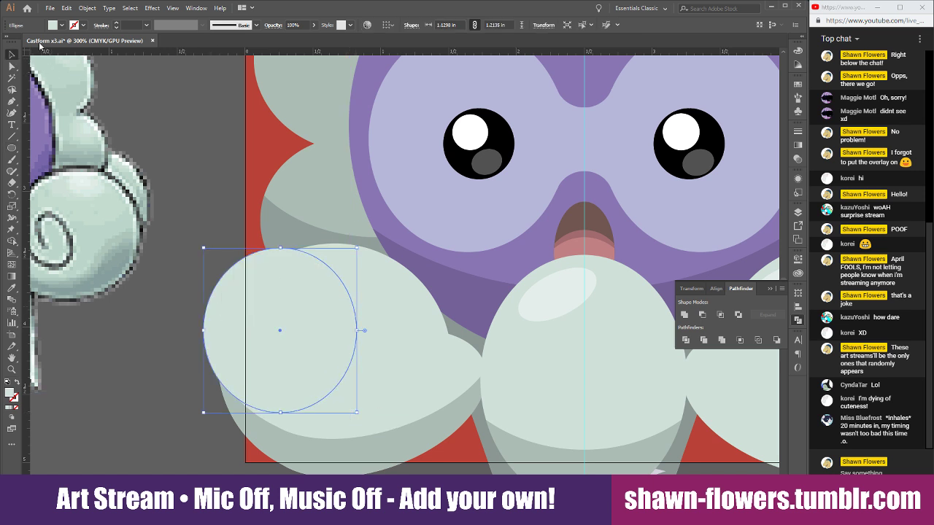
{"action": "left_click", "coordinate": [53, 24], "text": "shift"}
{"action": "left_click_drag", "start_coordinate": [36, 84], "coordinate": [86, 82]}
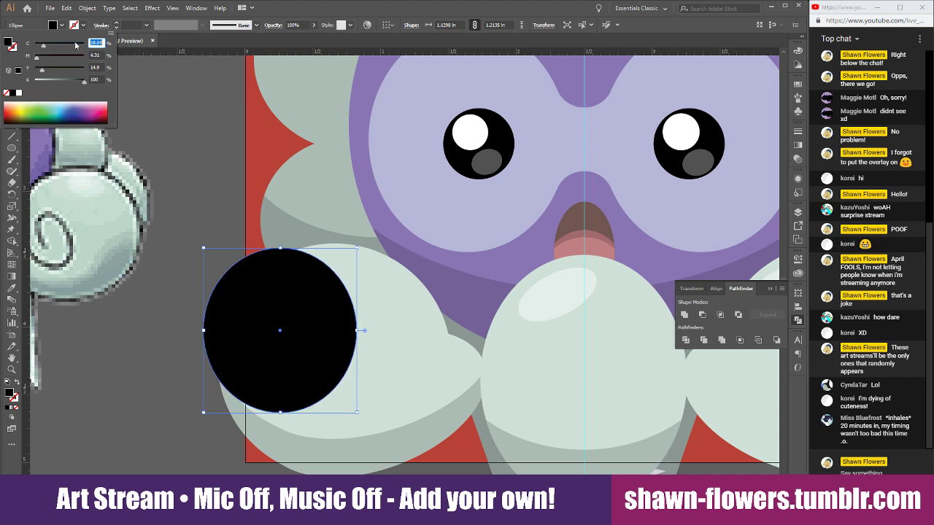
{"action": "left_click", "coordinate": [62, 26]}
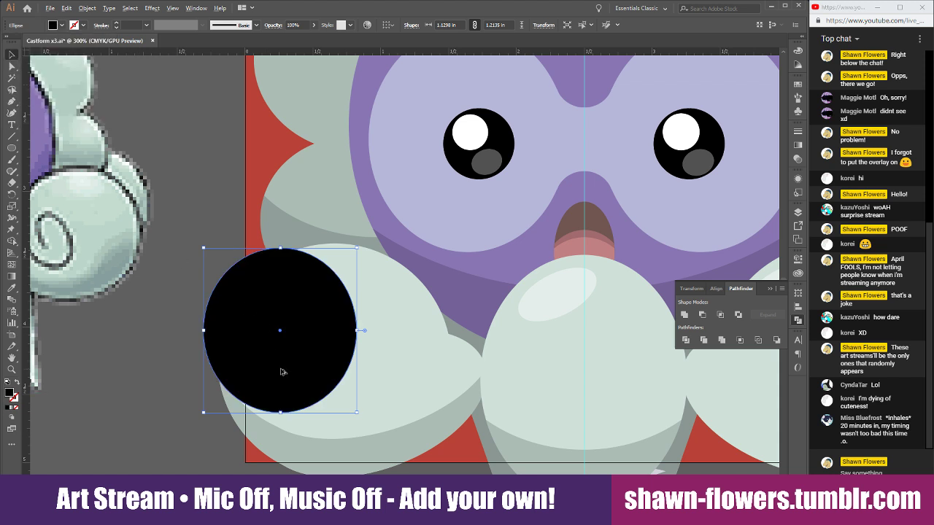
Subtract a slightly smaller offset copy, about 1.08 by 1.12 in, from the black ellipse to leave a thin crescent
{"action": "left_click_drag", "start_coordinate": [283, 374], "coordinate": [285, 357]}
{"action": "left_click_drag", "start_coordinate": [205, 234], "coordinate": [212, 248]}
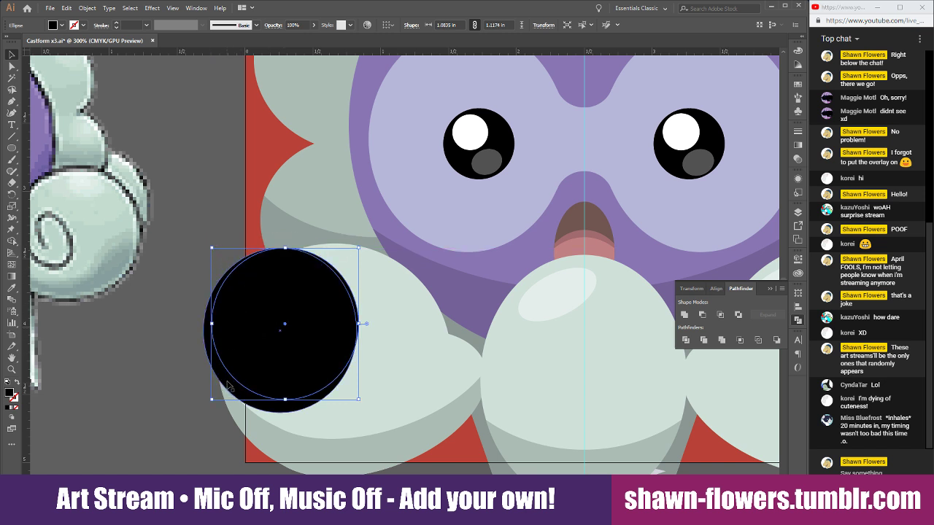
{"action": "left_click", "coordinate": [702, 315]}
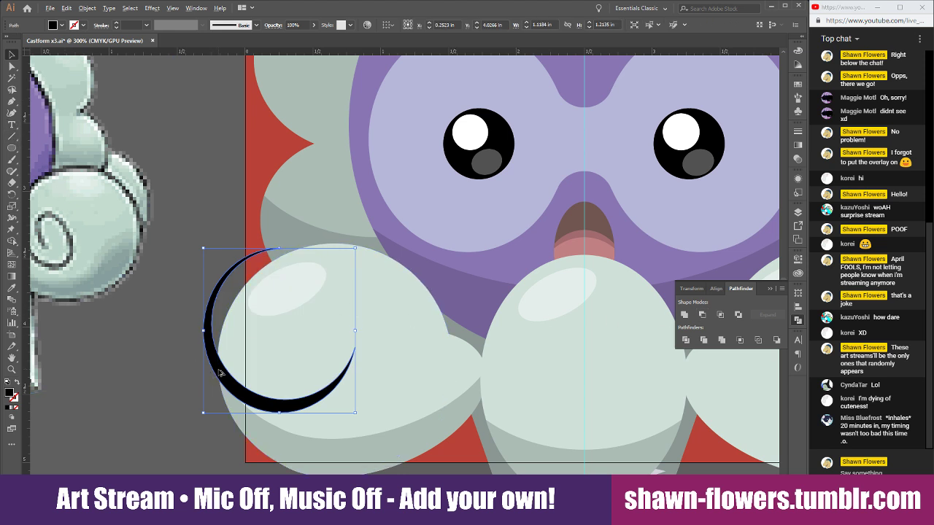
Duplicate the black crescent as a copy rotated 180° and scaled to about 0.77 by 0.84 in, joined to the original's upper end
{"action": "left_click_drag", "start_coordinate": [220, 373], "coordinate": [241, 275]}
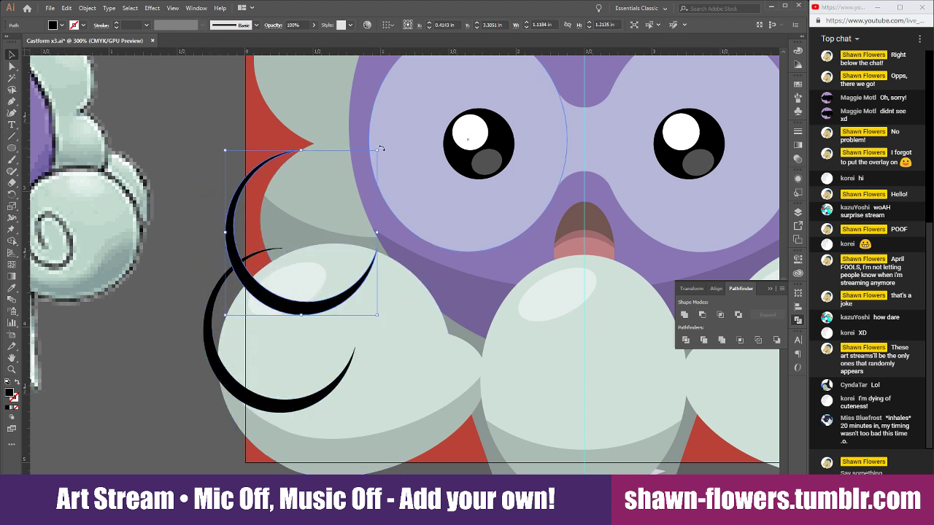
{"action": "left_click_drag", "start_coordinate": [381, 148], "coordinate": [235, 328]}
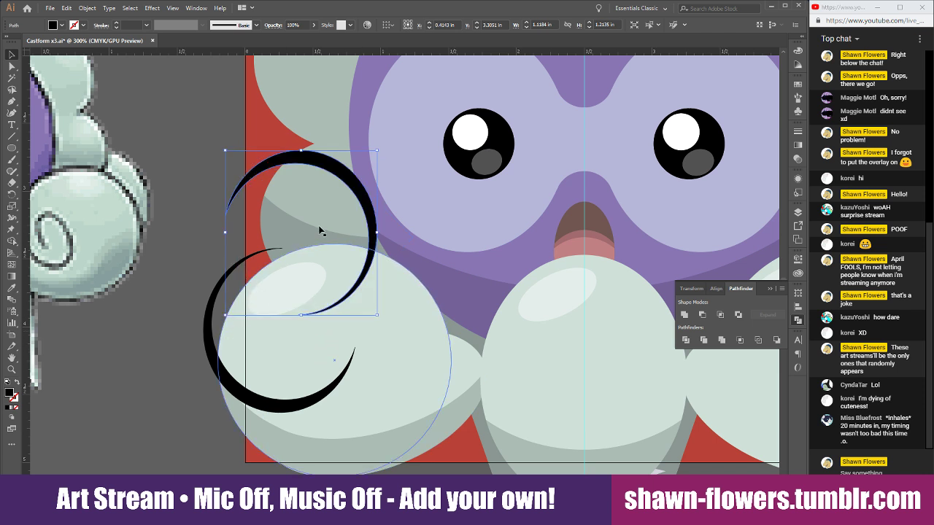
{"action": "left_click_drag", "start_coordinate": [378, 315], "coordinate": [330, 263]}
{"action": "left_click_drag", "start_coordinate": [318, 176], "coordinate": [312, 272]}
Stretch the smaller crescent to about 0.89 by 0.85 in so its upper end blends into the larger crescent
{"action": "scroll", "coordinate": [286, 323], "scroll_direction": "up", "scroll_amount": 2}
{"action": "scroll", "coordinate": [302, 331], "scroll_direction": "down", "scroll_amount": 1}
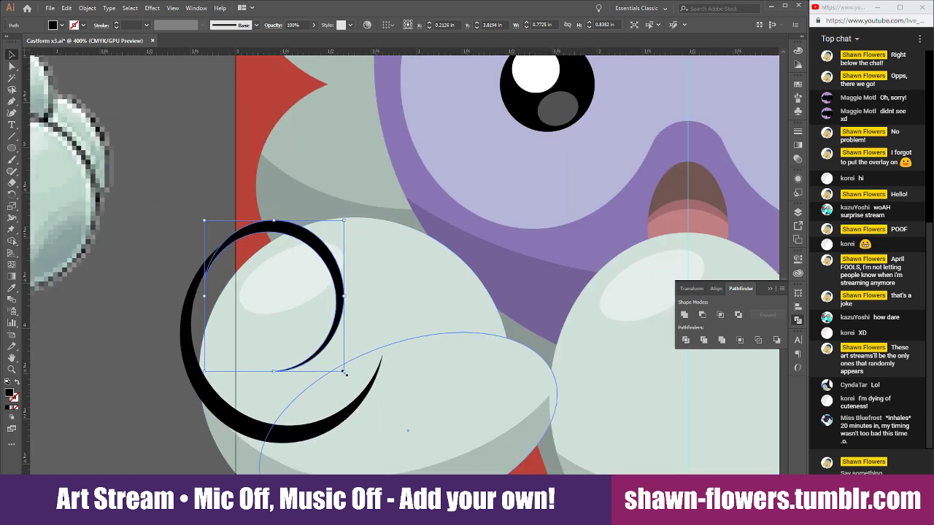
{"action": "left_click_drag", "start_coordinate": [344, 372], "coordinate": [371, 371]}
{"action": "key", "text": "ctrl+="}
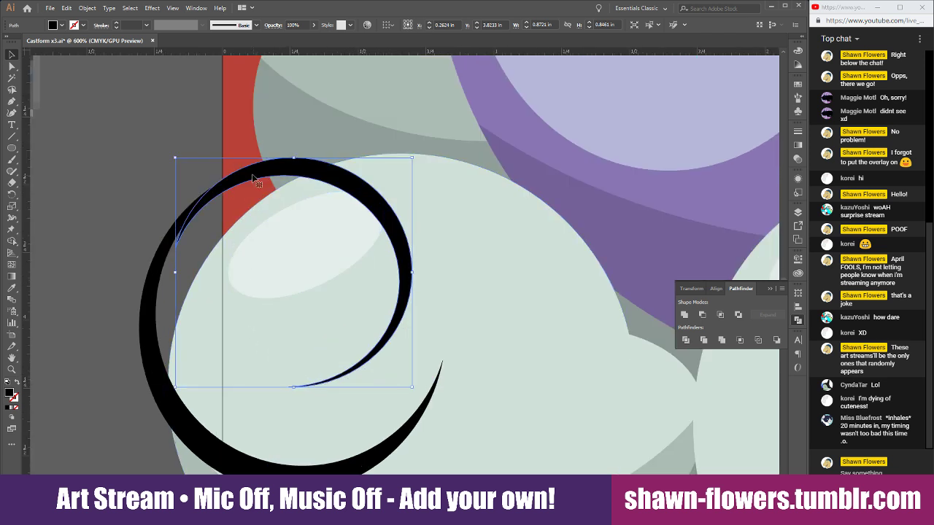
{"action": "left_click_drag", "start_coordinate": [175, 275], "coordinate": [167, 275]}
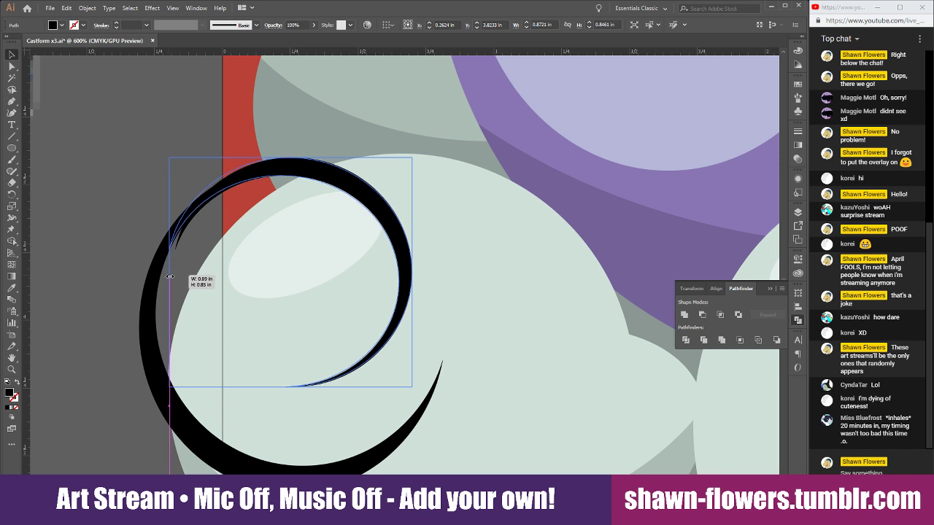
{"action": "left_click", "coordinate": [130, 203]}
{"action": "scroll", "coordinate": [135, 227], "scroll_direction": "down", "scroll_amount": 2}
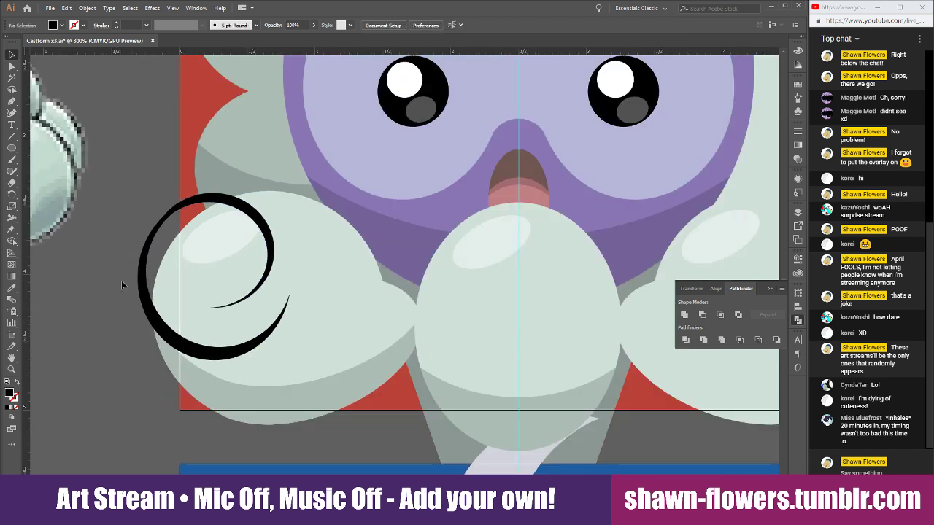
Unite the two black crescents into one swirl and recolour it with the translucent grey sampled from the shading beside the tail
{"action": "scroll", "coordinate": [122, 281], "scroll_direction": "left", "scroll_amount": 3}
{"action": "left_click", "coordinate": [226, 271]}
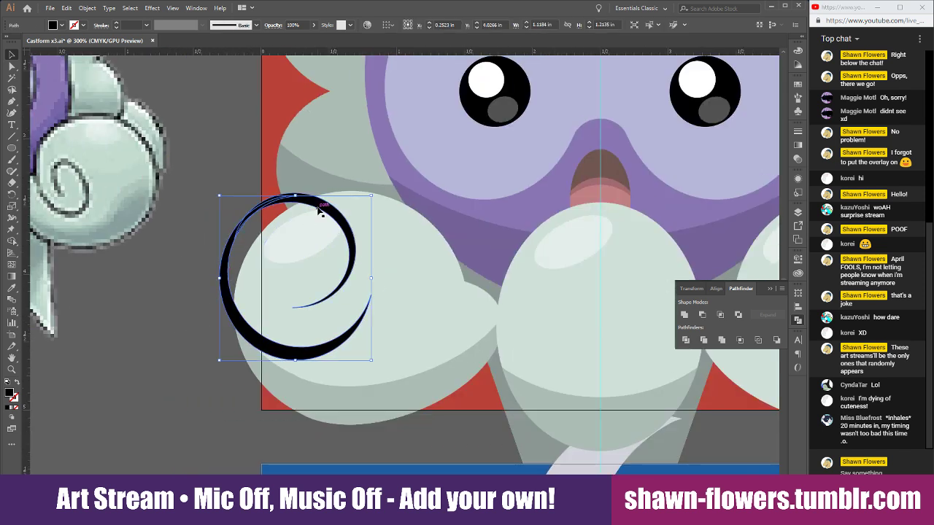
{"action": "left_click", "coordinate": [685, 315]}
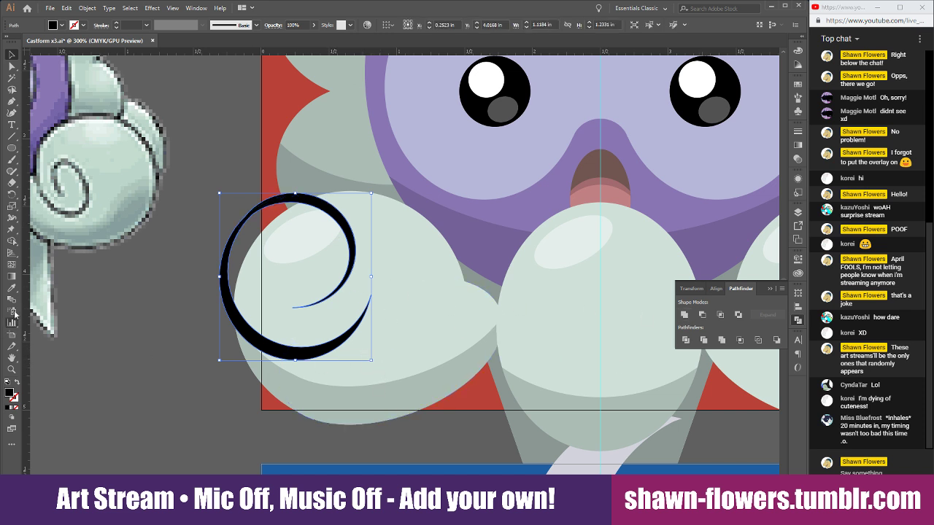
{"action": "left_click", "coordinate": [11, 288]}
{"action": "left_click", "coordinate": [521, 424]}
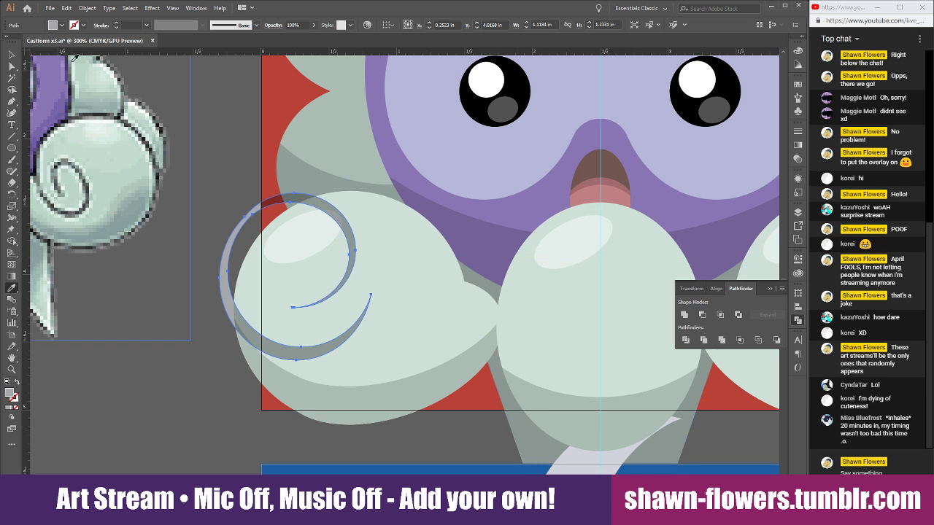
Rotate the swirl, move it onto the left front puff and enlarge it to about 1.31 by 1.30 in
{"action": "left_click", "coordinate": [11, 55]}
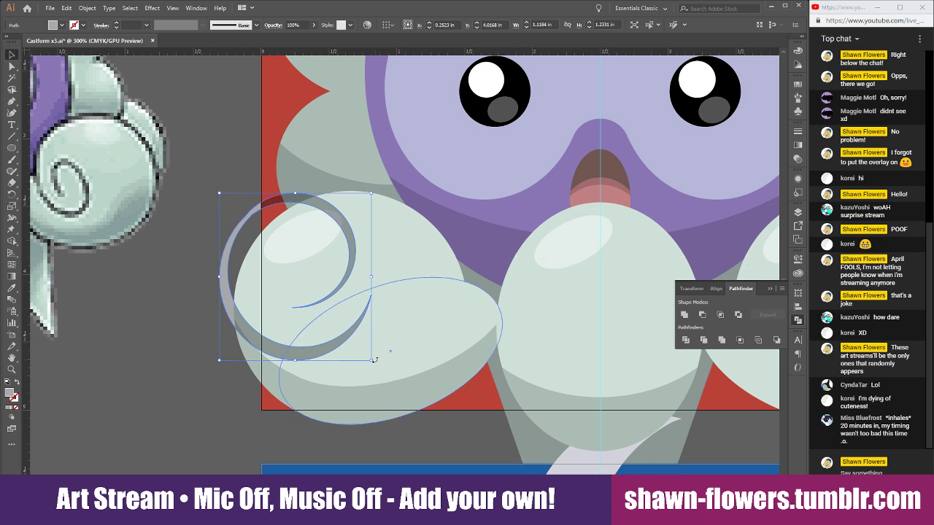
{"action": "left_click_drag", "start_coordinate": [375, 362], "coordinate": [459, 309]}
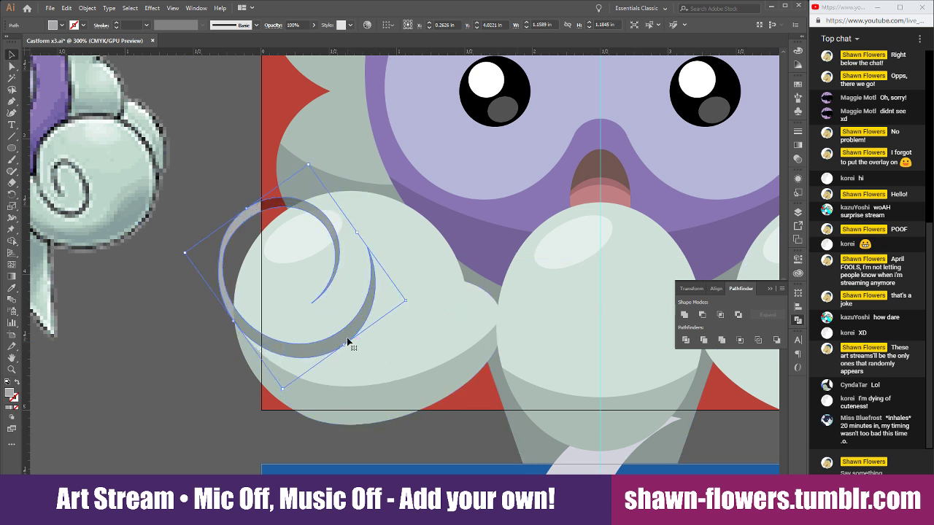
{"action": "left_click_drag", "start_coordinate": [350, 340], "coordinate": [417, 371]}
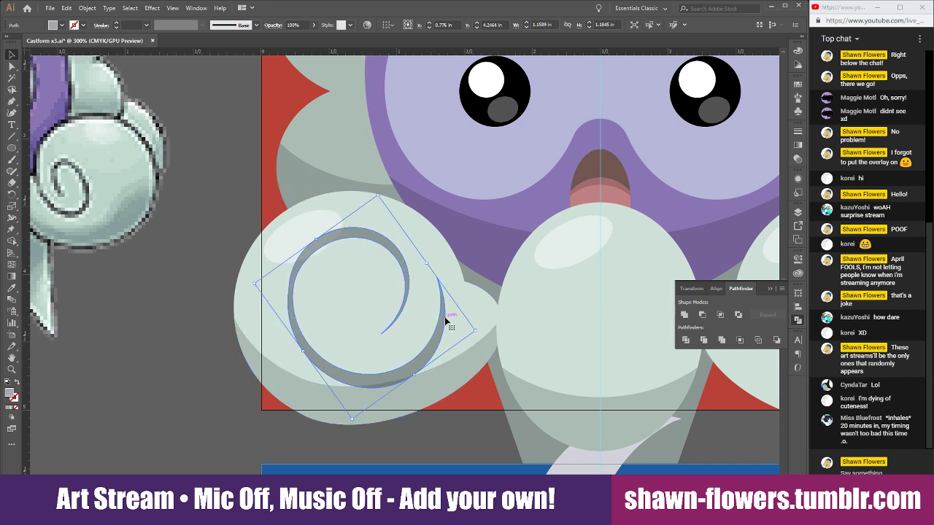
{"action": "left_click_drag", "start_coordinate": [475, 330], "coordinate": [502, 327]}
{"action": "left_click", "coordinate": [168, 390]}
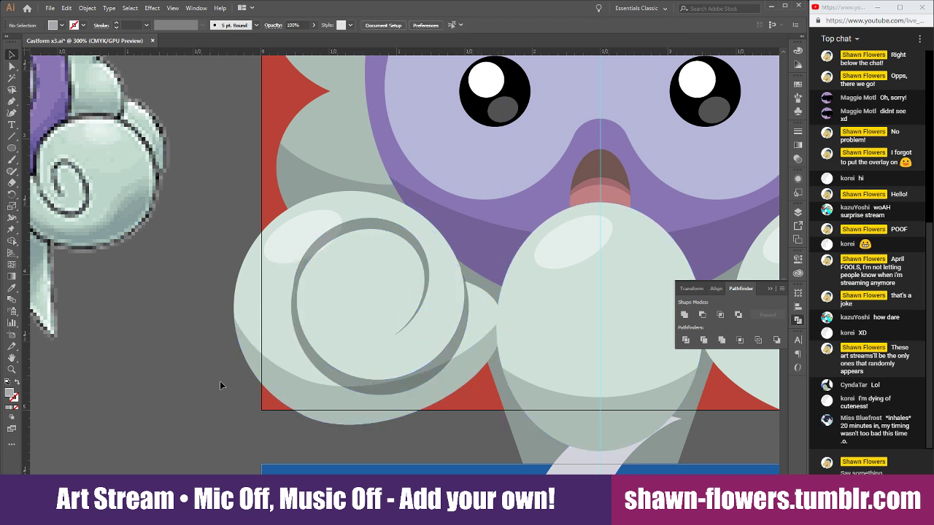
Shrink the swirl on the left front puff to about 1.21 by 1.15 in, keeping it toward the puff's inner side
{"action": "scroll", "coordinate": [333, 400], "scroll_direction": "left", "scroll_amount": 2}
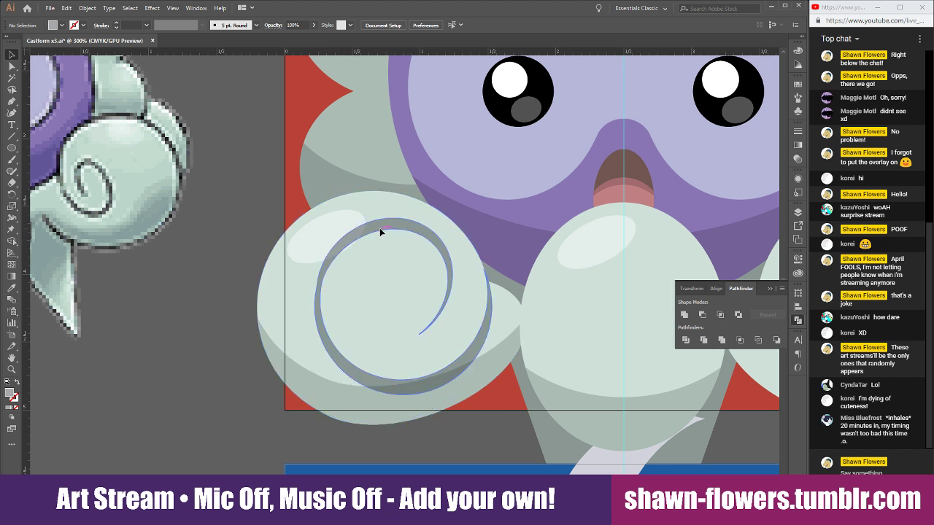
{"action": "left_click", "coordinate": [377, 230]}
{"action": "left_click_drag", "start_coordinate": [351, 235], "coordinate": [368, 258]}
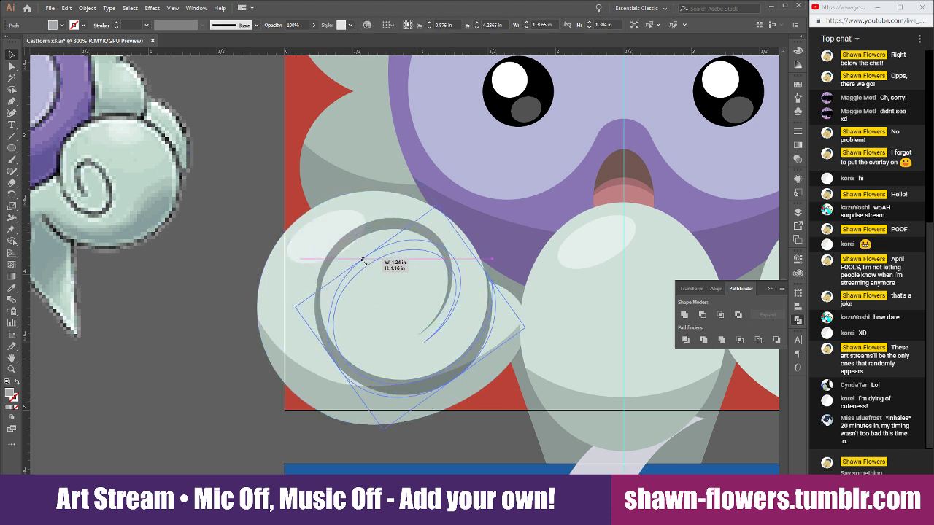
{"action": "left_click_drag", "start_coordinate": [484, 268], "coordinate": [478, 271]}
{"action": "left_click", "coordinate": [179, 349]}
Nudge the swirl slightly so its outer end meets the edge of the left front puff
{"action": "scroll", "coordinate": [314, 390], "scroll_direction": "up", "scroll_amount": 1}
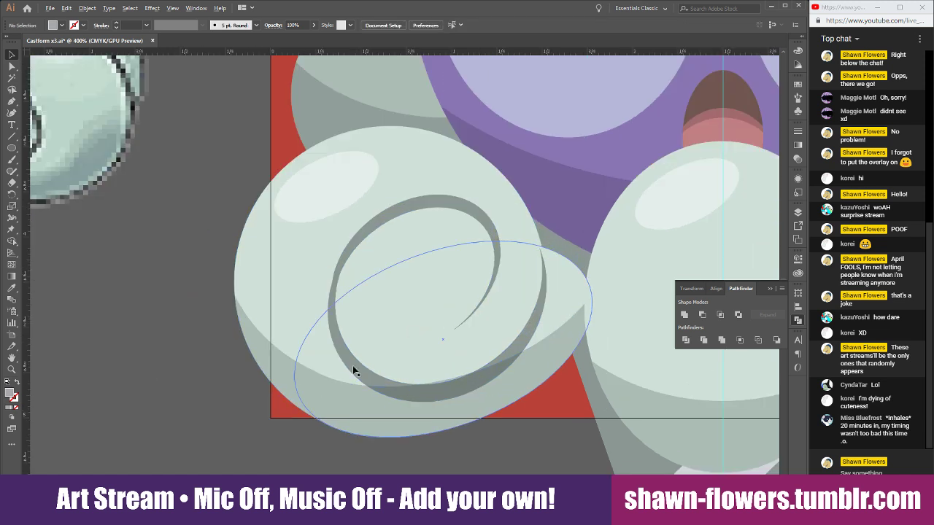
{"action": "left_click", "coordinate": [541, 312]}
{"action": "scroll", "coordinate": [541, 312], "scroll_direction": "up", "scroll_amount": 4}
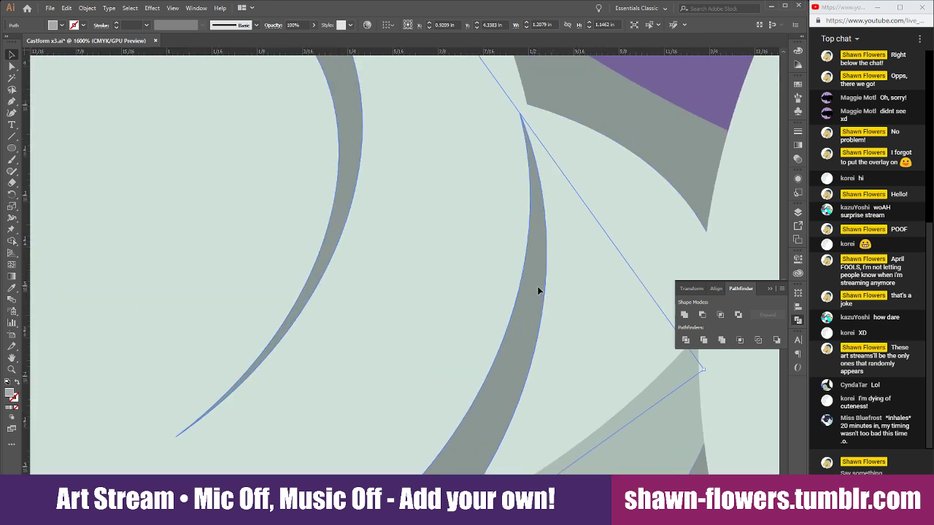
{"action": "left_click_drag", "start_coordinate": [540, 290], "coordinate": [545, 276]}
{"action": "scroll", "coordinate": [544, 276], "scroll_direction": "down", "scroll_amount": 7}
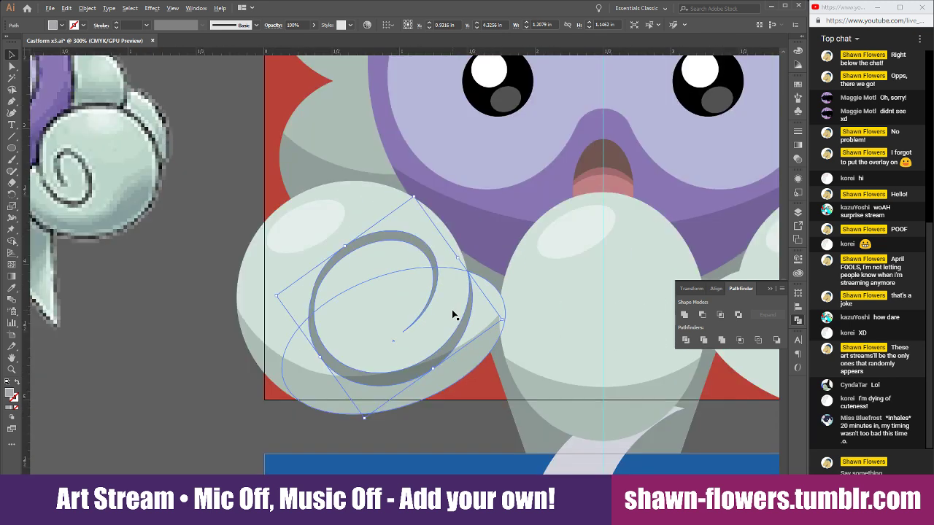
{"action": "left_click", "coordinate": [340, 371]}
Duplicate the left swirl together with the shading of the left front, middle and upper puffs onto the right side
{"action": "scroll", "coordinate": [282, 361], "scroll_direction": "right", "scroll_amount": 3}
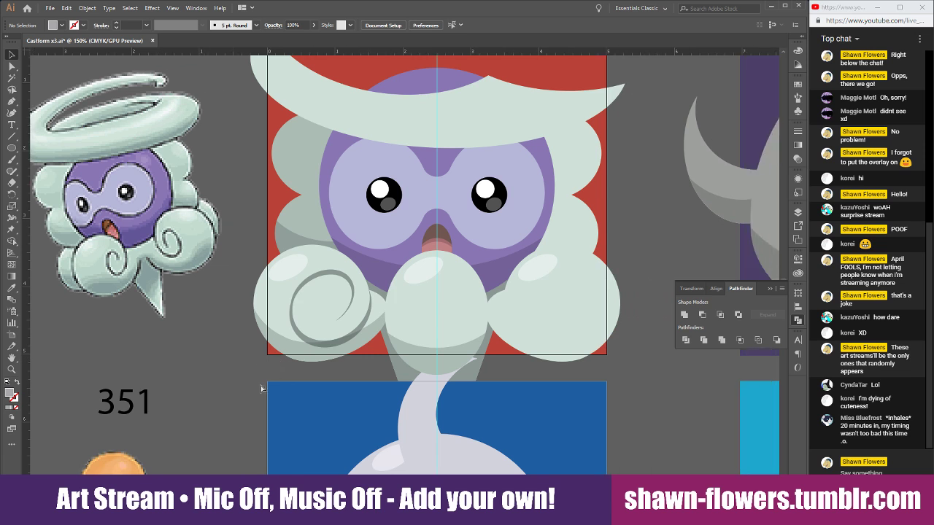
{"action": "scroll", "coordinate": [264, 372], "scroll_direction": "up", "scroll_amount": 1}
{"action": "scroll", "coordinate": [246, 357], "scroll_direction": "right", "scroll_amount": 3}
{"action": "scroll", "coordinate": [323, 381], "scroll_direction": "left", "scroll_amount": 2}
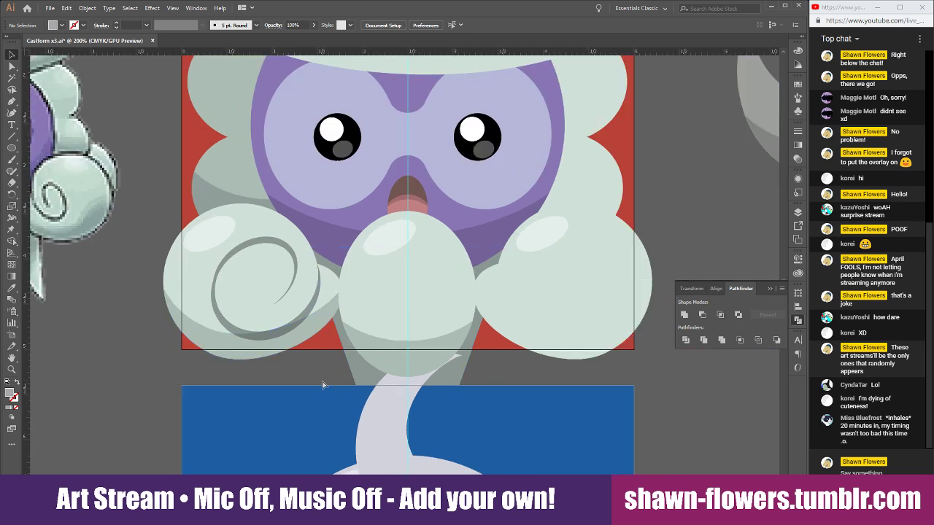
{"action": "left_click", "coordinate": [271, 326]}
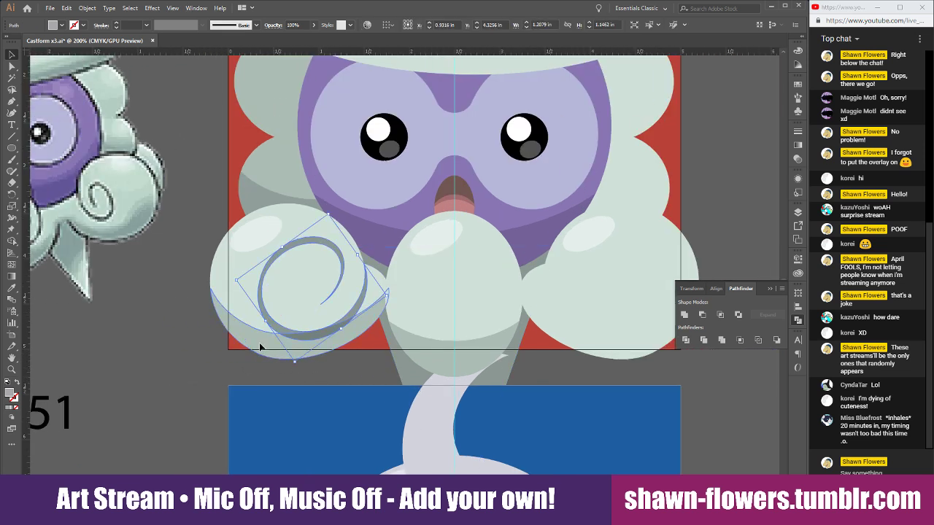
{"action": "left_click", "coordinate": [261, 346], "text": "shift"}
{"action": "left_click_drag", "start_coordinate": [287, 234], "coordinate": [255, 100]}
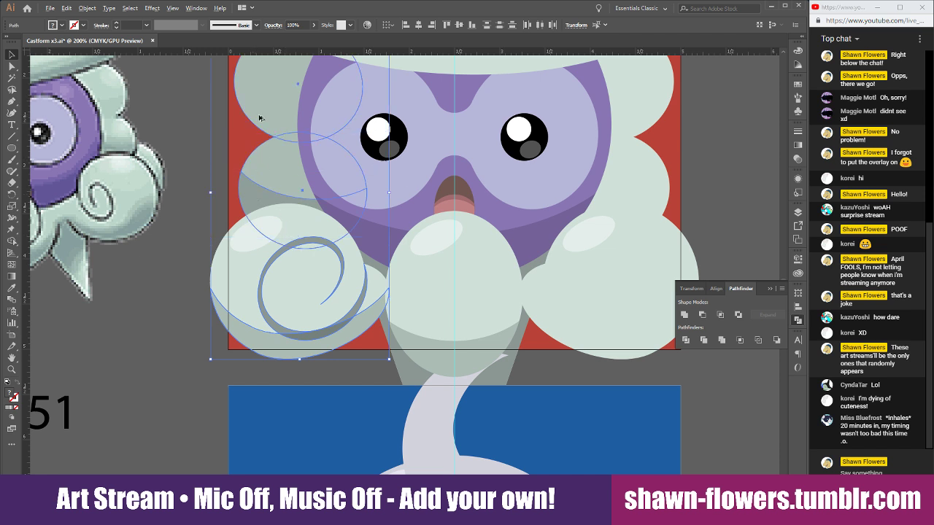
{"action": "left_click", "coordinate": [580, 130]}
Reflect the copied swirl and shading across the vertical axis and align them with the right-hand puffs
{"action": "left_click", "coordinate": [87, 8]}
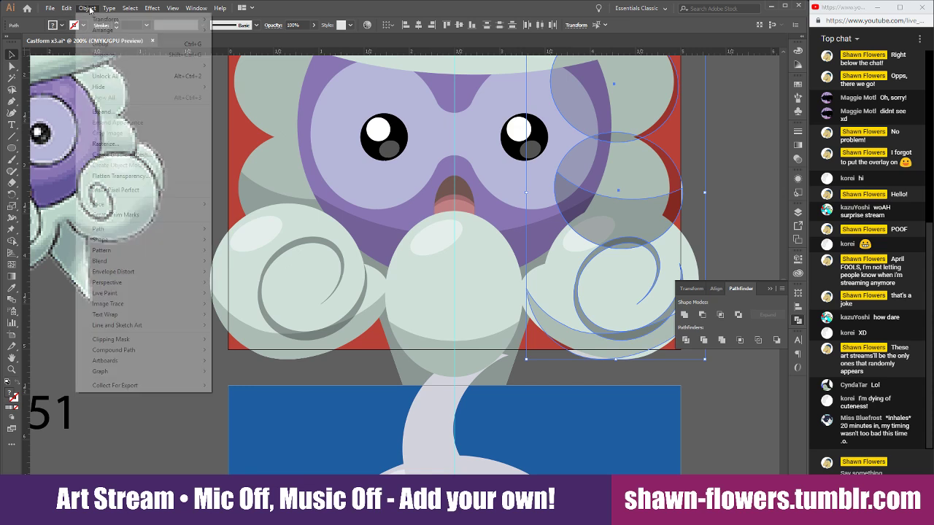
{"action": "mouse_move", "coordinate": [102, 19]}
{"action": "left_click", "coordinate": [233, 64]}
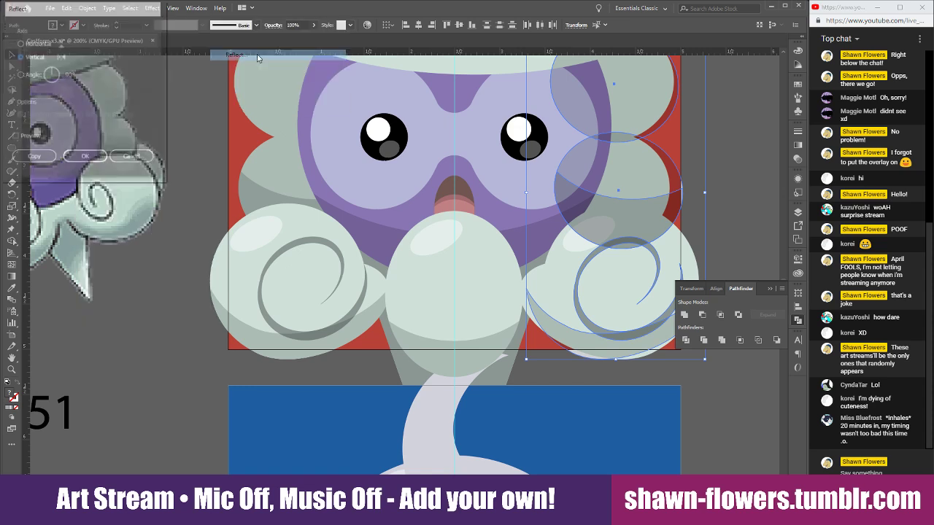
{"action": "left_click", "coordinate": [84, 158]}
{"action": "scroll", "coordinate": [433, 319], "scroll_direction": "up", "scroll_amount": 3}
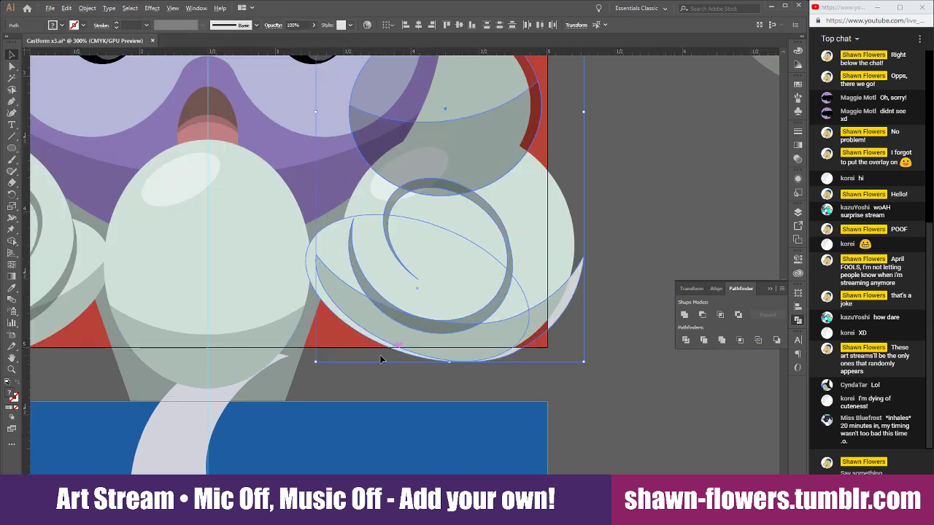
{"action": "scroll", "coordinate": [379, 355], "scroll_direction": "up", "scroll_amount": 5}
{"action": "left_click_drag", "start_coordinate": [521, 302], "coordinate": [480, 292]}
{"action": "left_click", "coordinate": [429, 405]}
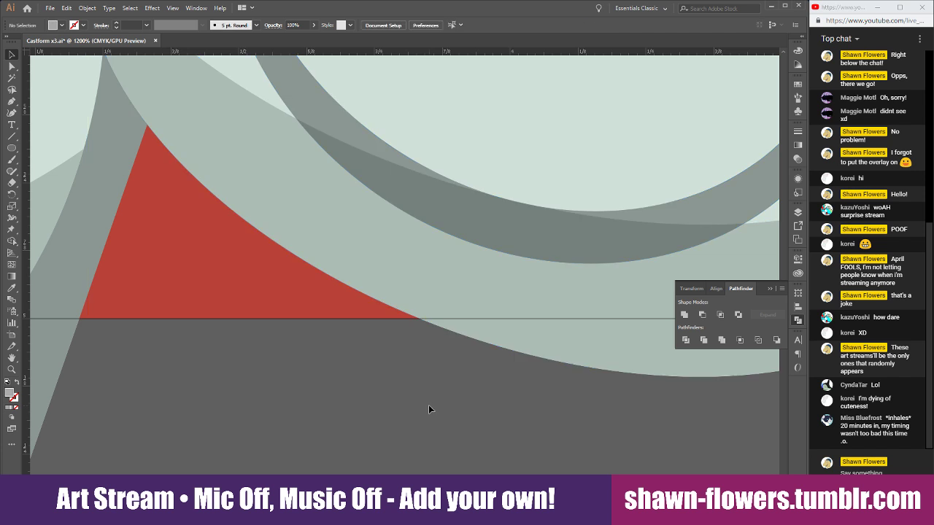
Examine the mirrored swirls and shading around the front puffs and tail, comparing them with the reference picture
{"action": "scroll", "coordinate": [428, 405], "scroll_direction": "down", "scroll_amount": 5}
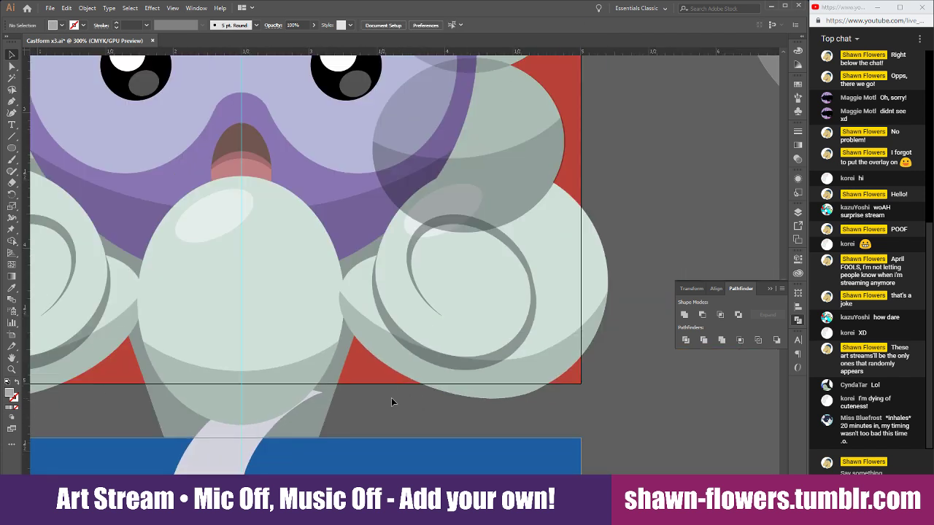
{"action": "scroll", "coordinate": [439, 424], "scroll_direction": "left", "scroll_amount": 4}
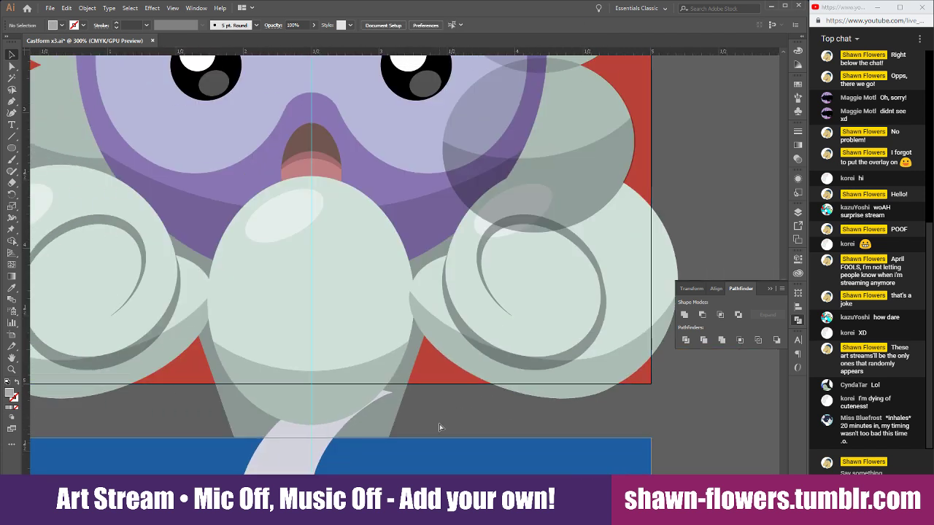
{"action": "left_click", "coordinate": [361, 329]}
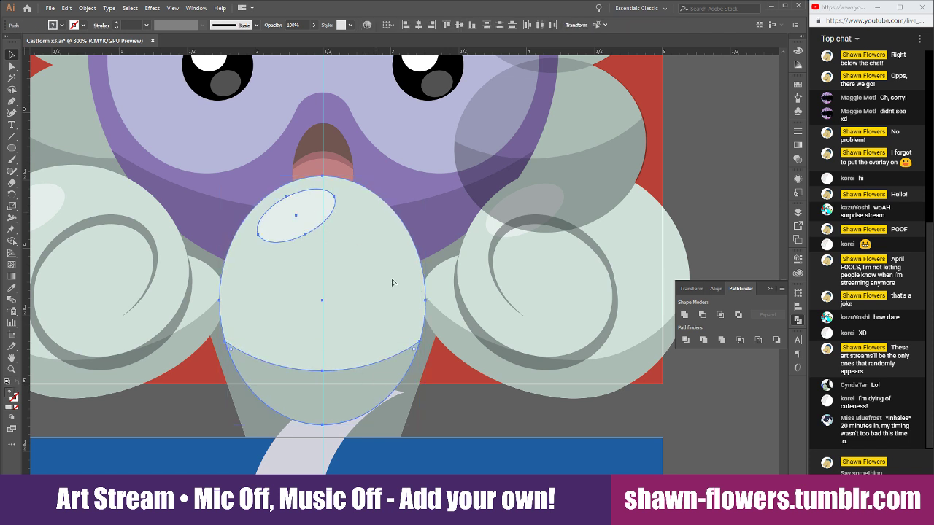
{"action": "left_click", "coordinate": [460, 408]}
{"action": "scroll", "coordinate": [460, 411], "scroll_direction": "right", "scroll_amount": 1}
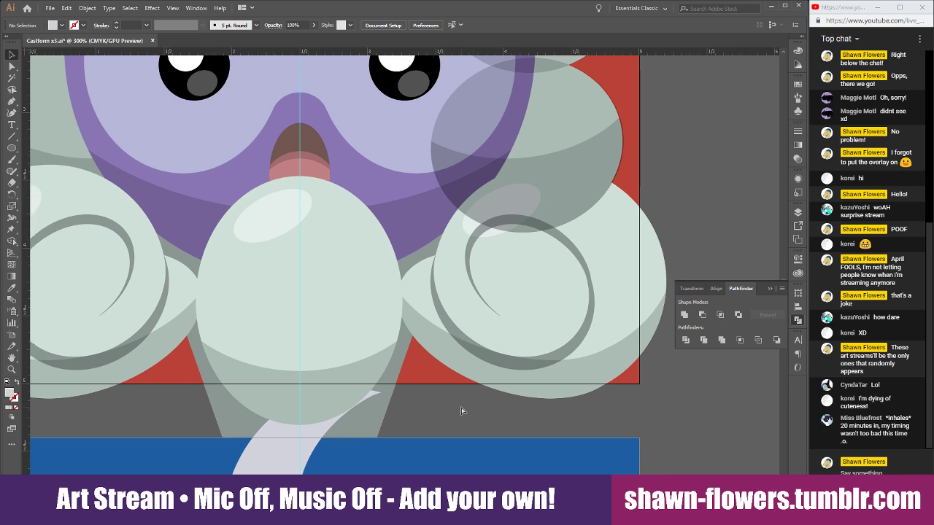
{"action": "scroll", "coordinate": [460, 411], "scroll_direction": "right", "scroll_amount": 2}
{"action": "scroll", "coordinate": [460, 406], "scroll_direction": "down", "scroll_amount": 3}
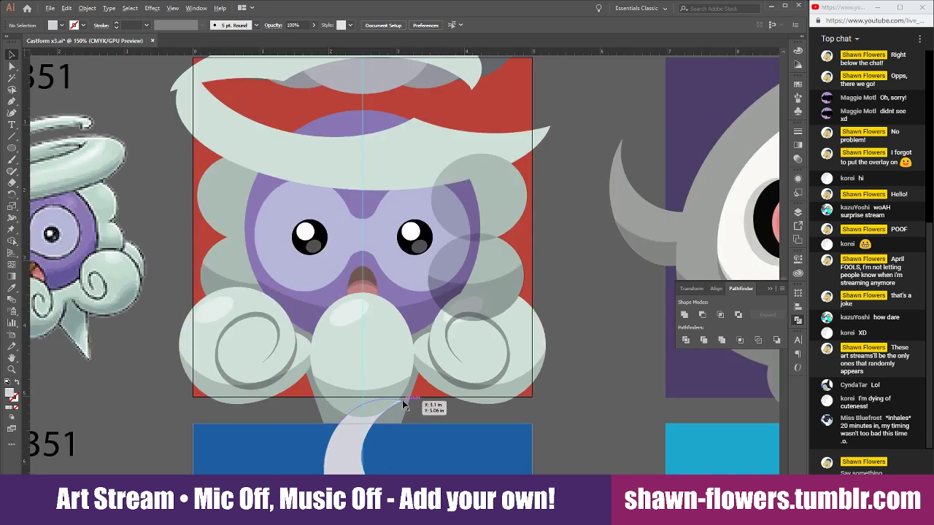
{"action": "scroll", "coordinate": [339, 398], "scroll_direction": "up", "scroll_amount": 4}
{"action": "scroll", "coordinate": [432, 395], "scroll_direction": "down", "scroll_amount": 1}
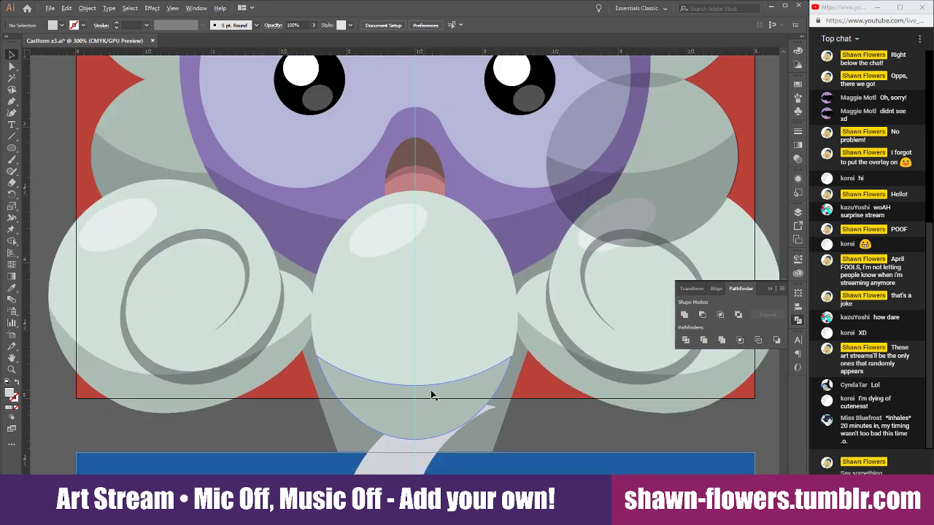
{"action": "scroll", "coordinate": [348, 393], "scroll_direction": "down", "scroll_amount": 2}
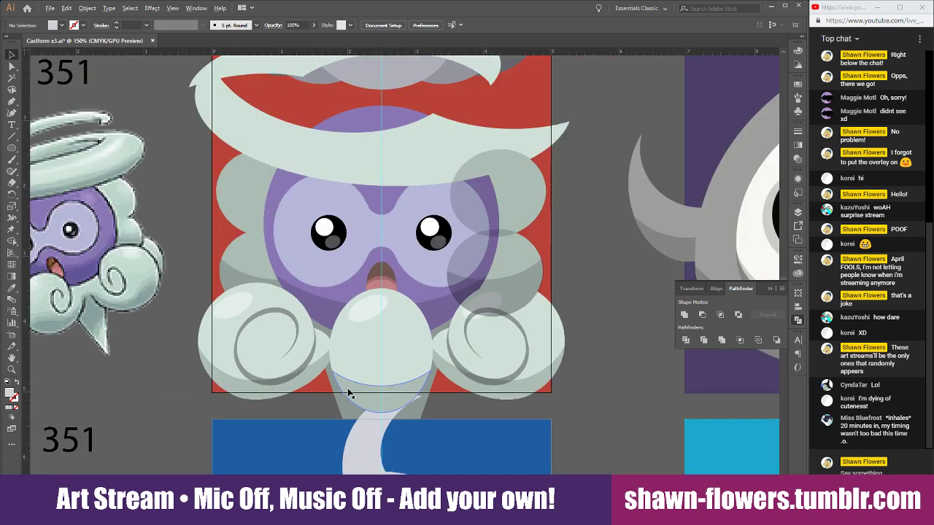
{"action": "scroll", "coordinate": [529, 406], "scroll_direction": "up", "scroll_amount": 2}
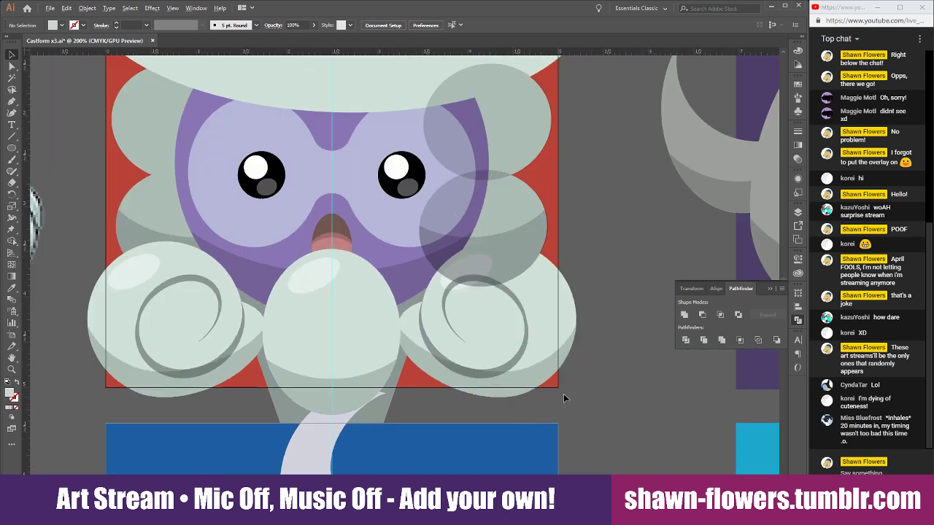
Send the upper right puff's shading ellipse backward until it sits behind the head and the hat-like top cloud
{"action": "scroll", "coordinate": [584, 377], "scroll_direction": "up", "scroll_amount": 3}
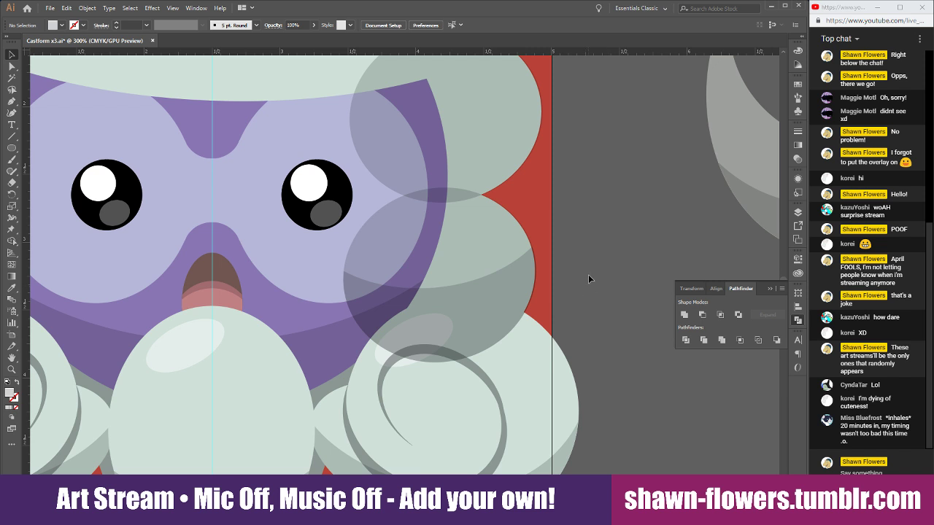
{"action": "scroll", "coordinate": [509, 154], "scroll_direction": "up", "scroll_amount": 1}
{"action": "left_click", "coordinate": [505, 179]}
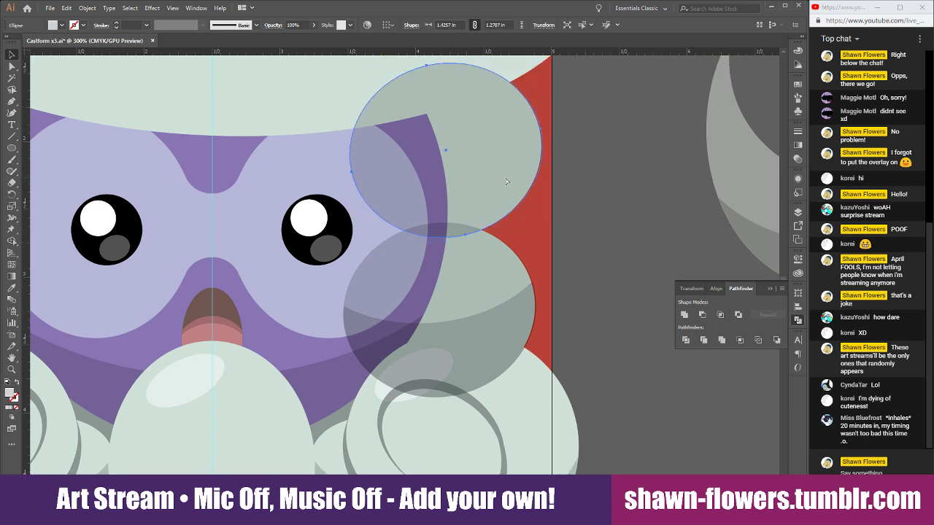
{"action": "key", "text": "ctrl+bracketleft"}
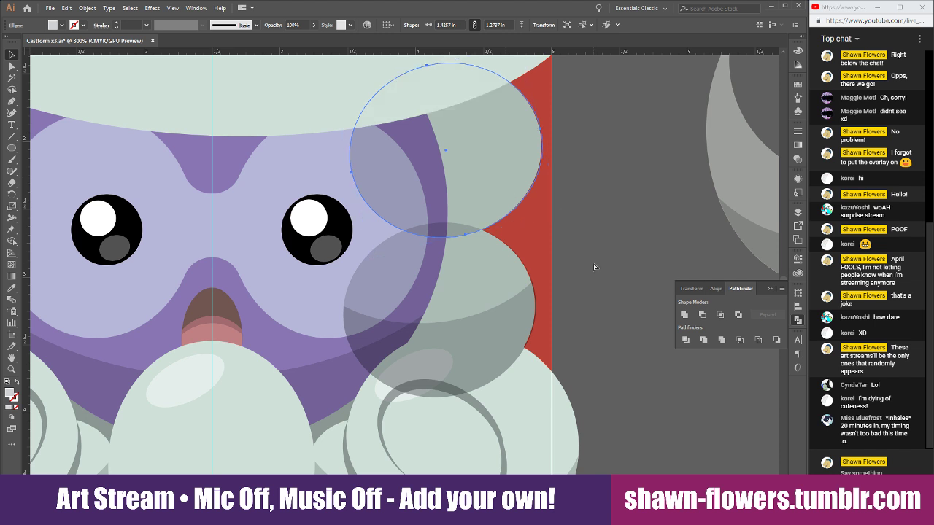
{"action": "key", "text": "ctrl+bracketleft"}
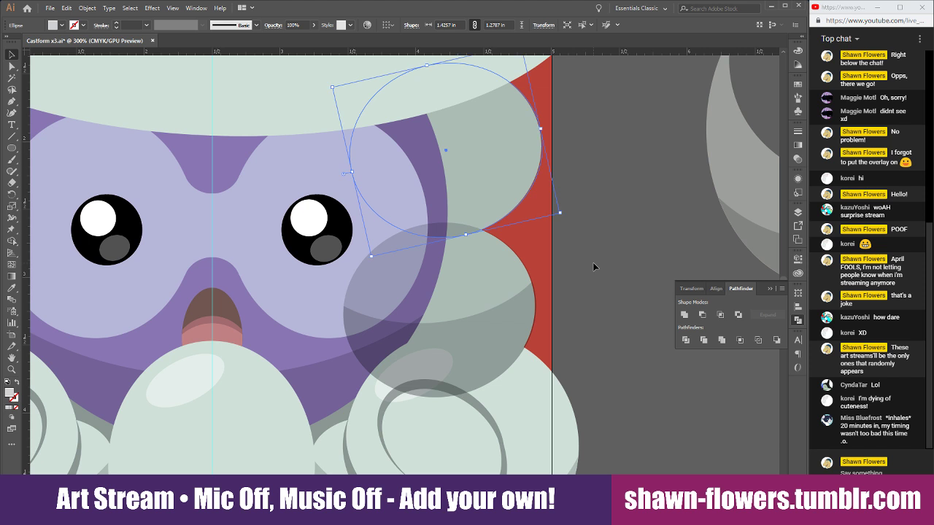
{"action": "left_click", "coordinate": [593, 264]}
Send the middle right puff's shading shapes backward behind the head and the front right puff, keeping them above the puff itself
{"action": "left_click", "coordinate": [469, 346]}
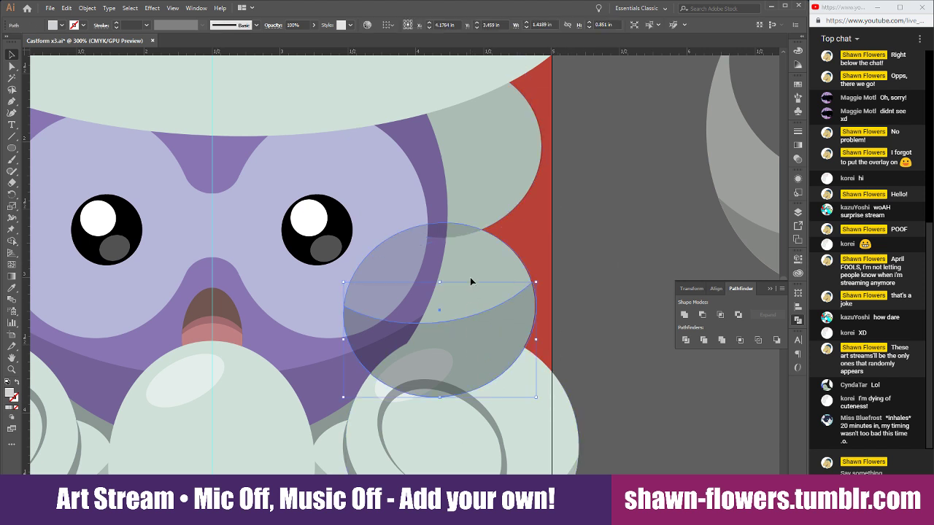
{"action": "key", "text": "ctrl+bracketleft"}
{"action": "key", "text": "ctrl+bracketleft"}
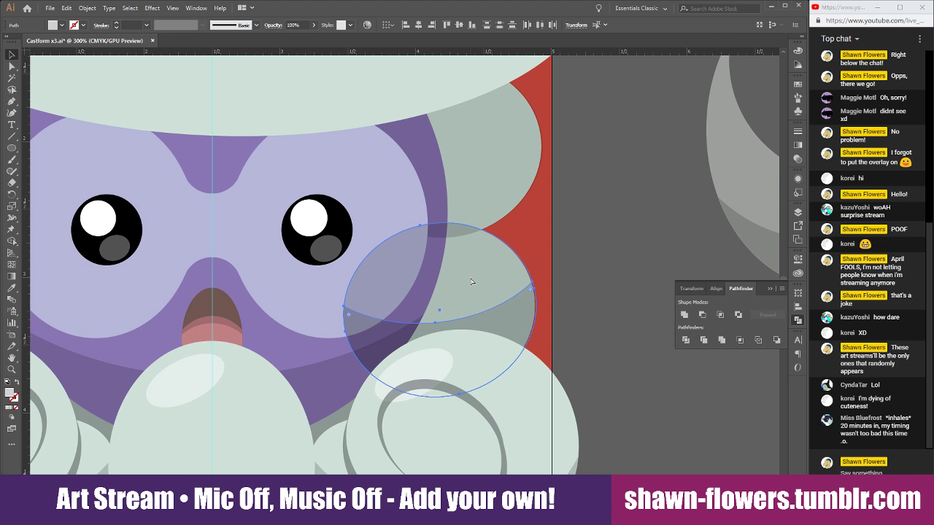
{"action": "key", "text": "ctrl+bracketleft"}
{"action": "key", "text": "ctrl+bracketleft"}
{"action": "key", "text": "ctrl+bracketleft"}
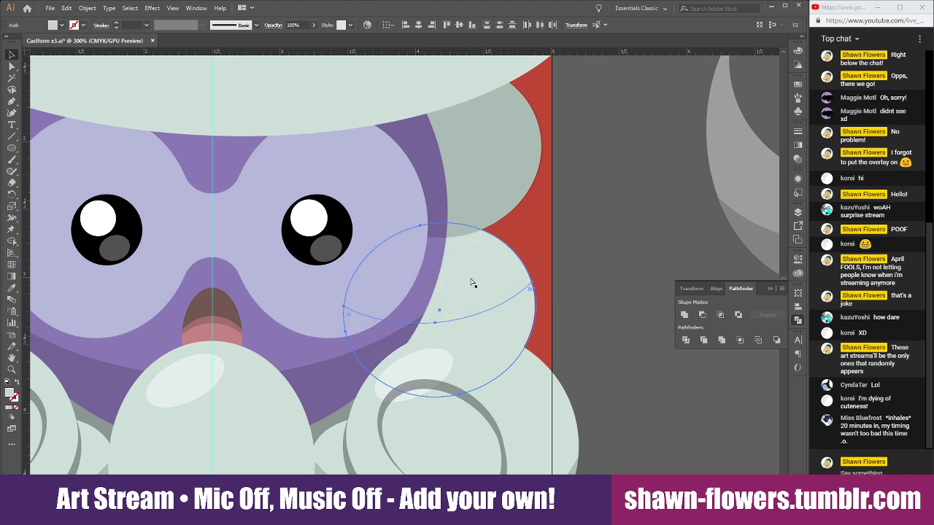
{"action": "key", "text": "ctrl+bracketright"}
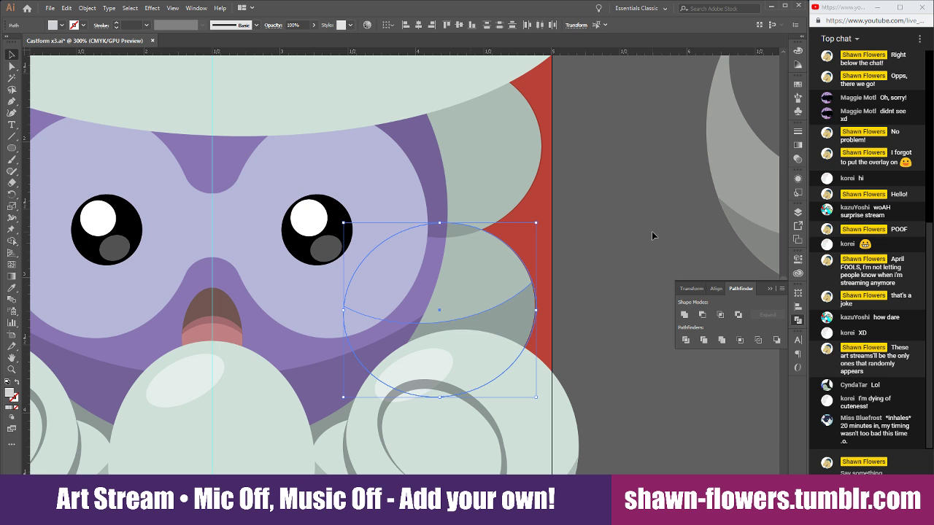
{"action": "left_click", "coordinate": [652, 232]}
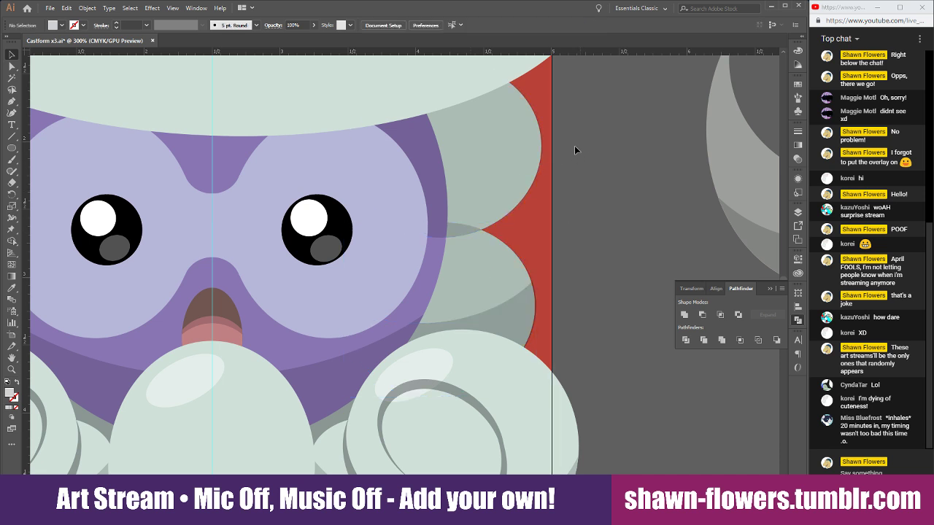
Send the upper right puff's ellipse and its shading backward until they sit behind the head and the middle right puff
{"action": "left_click", "coordinate": [518, 187]}
{"action": "left_click", "coordinate": [531, 231], "text": "shift"}
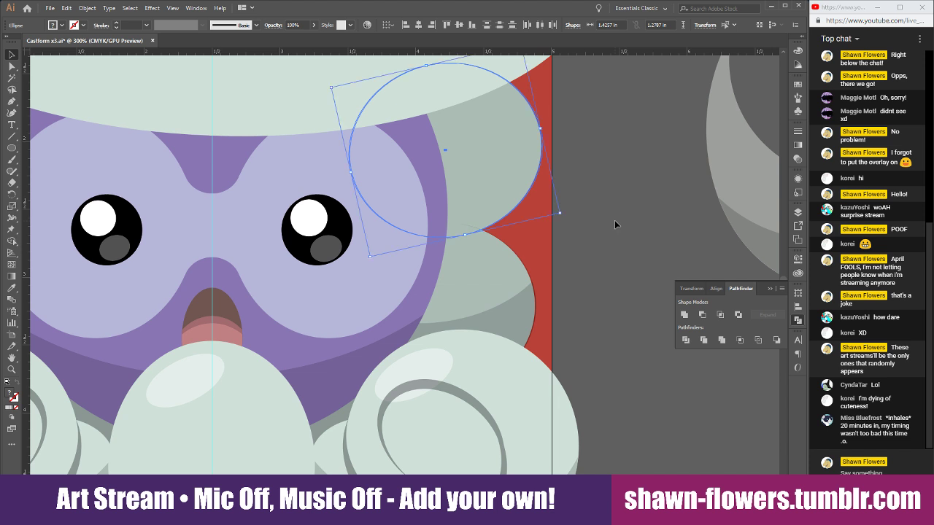
{"action": "left_click", "coordinate": [614, 220]}
Shift the right swirl and the shading of the right front, middle and upper puffs slightly left to match the puffs' outer edges
{"action": "scroll", "coordinate": [515, 287], "scroll_direction": "up", "scroll_amount": 2}
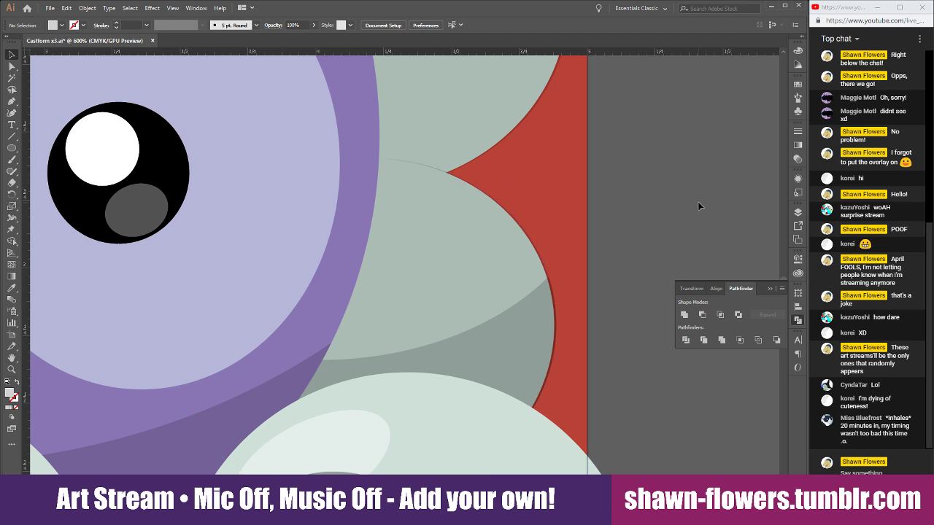
{"action": "scroll", "coordinate": [614, 201], "scroll_direction": "down", "scroll_amount": 10}
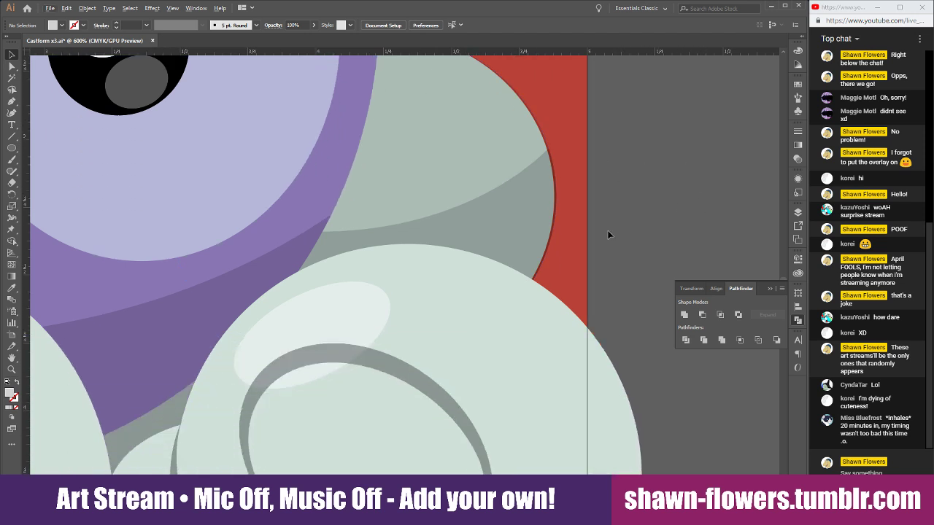
{"action": "scroll", "coordinate": [620, 272], "scroll_direction": "down", "scroll_amount": 1}
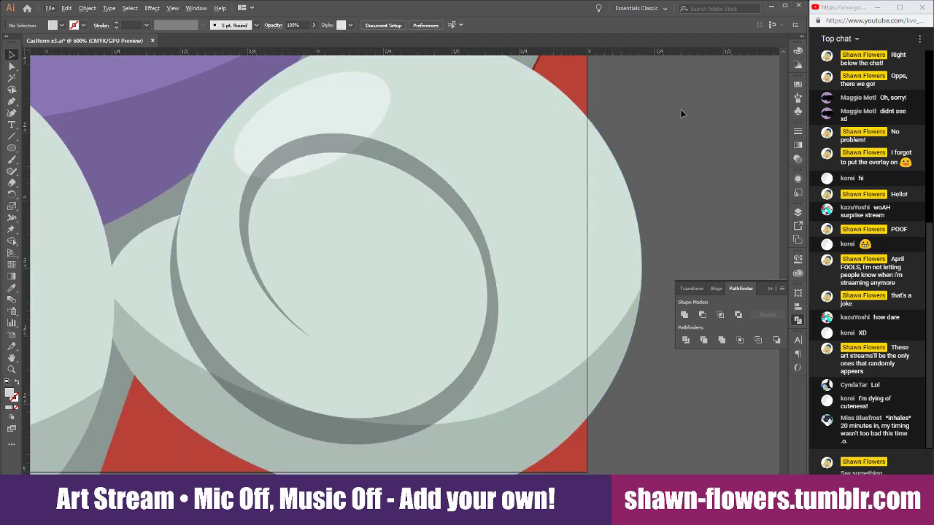
{"action": "scroll", "coordinate": [643, 427], "scroll_direction": "up", "scroll_amount": 3}
{"action": "scroll", "coordinate": [631, 403], "scroll_direction": "up", "scroll_amount": 1}
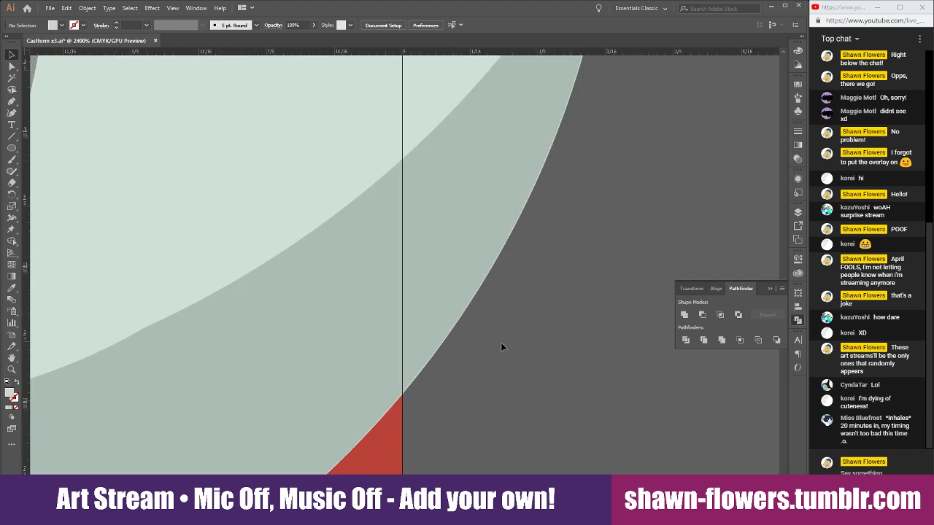
{"action": "scroll", "coordinate": [492, 354], "scroll_direction": "down", "scroll_amount": 6}
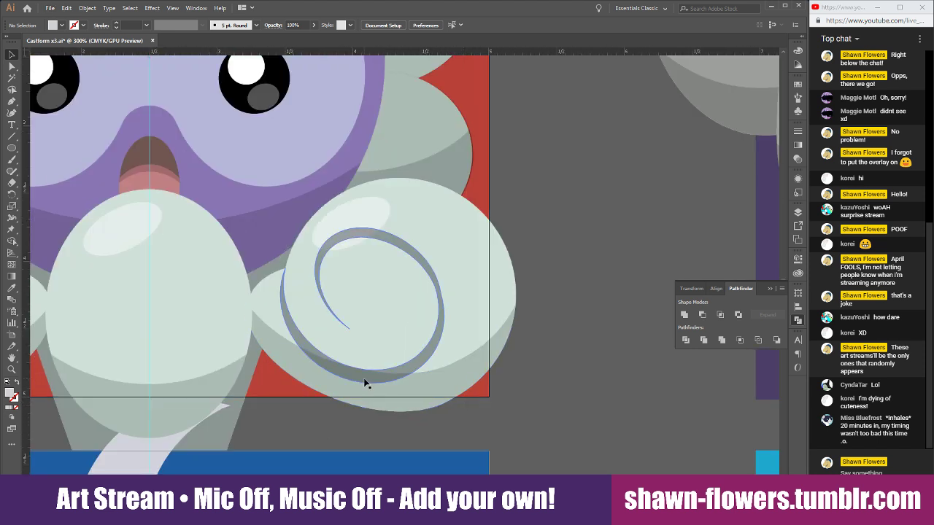
{"action": "left_click", "coordinate": [423, 363]}
{"action": "left_click", "coordinate": [433, 383], "text": "shift"}
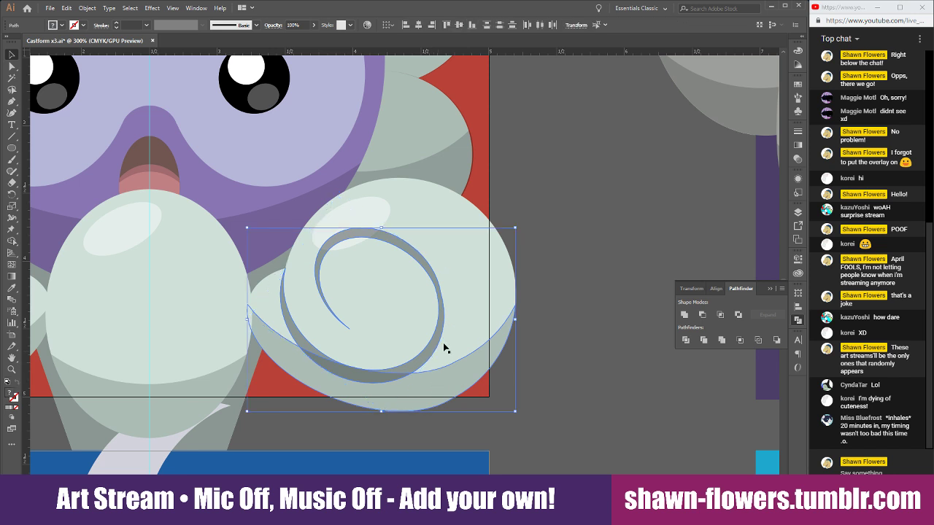
{"action": "left_click", "coordinate": [458, 164], "text": "shift"}
{"action": "scroll", "coordinate": [526, 183], "scroll_direction": "up", "scroll_amount": 3}
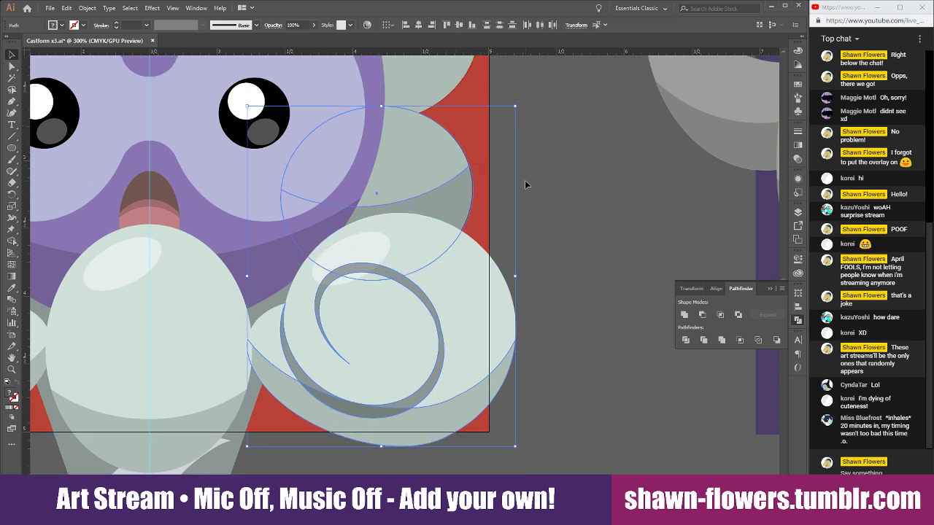
{"action": "left_click", "coordinate": [438, 132], "text": "shift"}
{"action": "scroll", "coordinate": [438, 132], "scroll_direction": "up", "scroll_amount": 7}
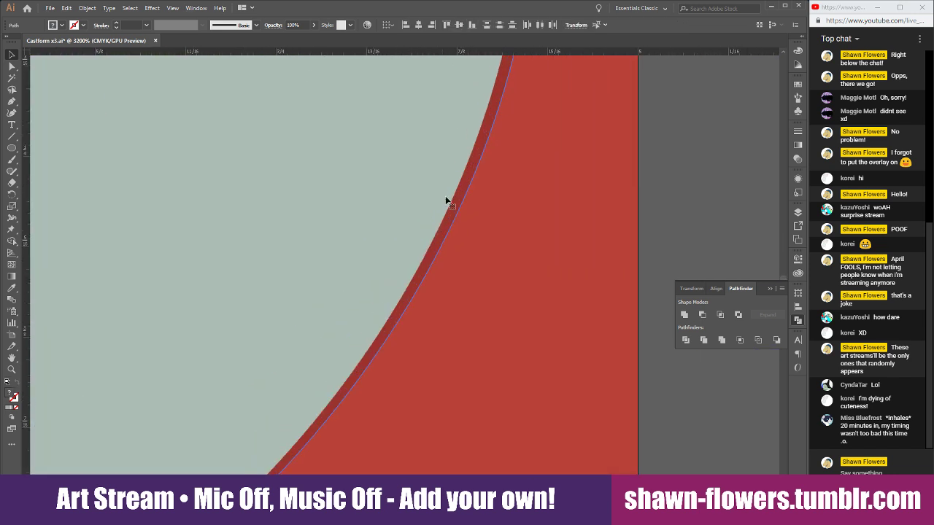
{"action": "left_click_drag", "start_coordinate": [475, 270], "coordinate": [465, 268]}
{"action": "left_click", "coordinate": [686, 212]}
Examine the shading edges along the right-hand puffs, especially around the lower outline of the front right puff
{"action": "scroll", "coordinate": [686, 212], "scroll_direction": "down", "scroll_amount": 1}
{"action": "scroll", "coordinate": [687, 211], "scroll_direction": "down", "scroll_amount": 4}
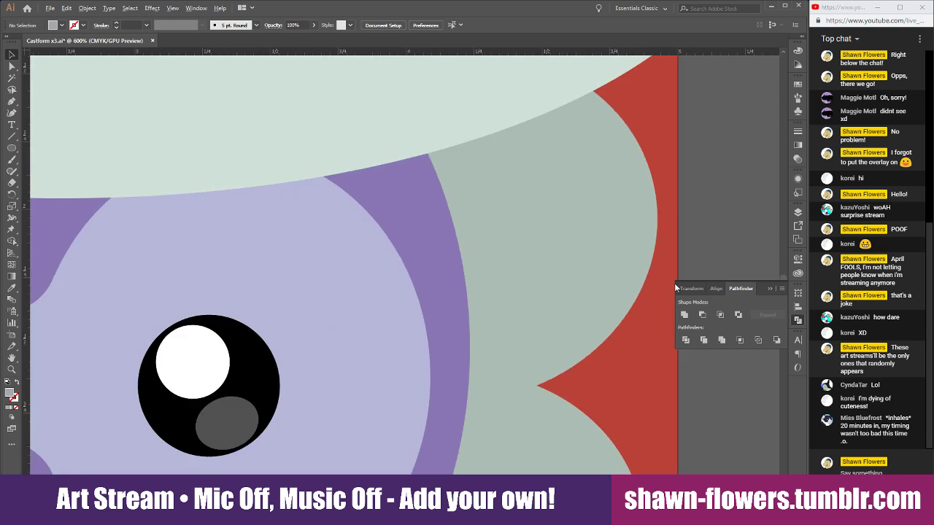
{"action": "scroll", "coordinate": [633, 398], "scroll_direction": "down", "scroll_amount": 2}
{"action": "scroll", "coordinate": [634, 400], "scroll_direction": "down", "scroll_amount": 3}
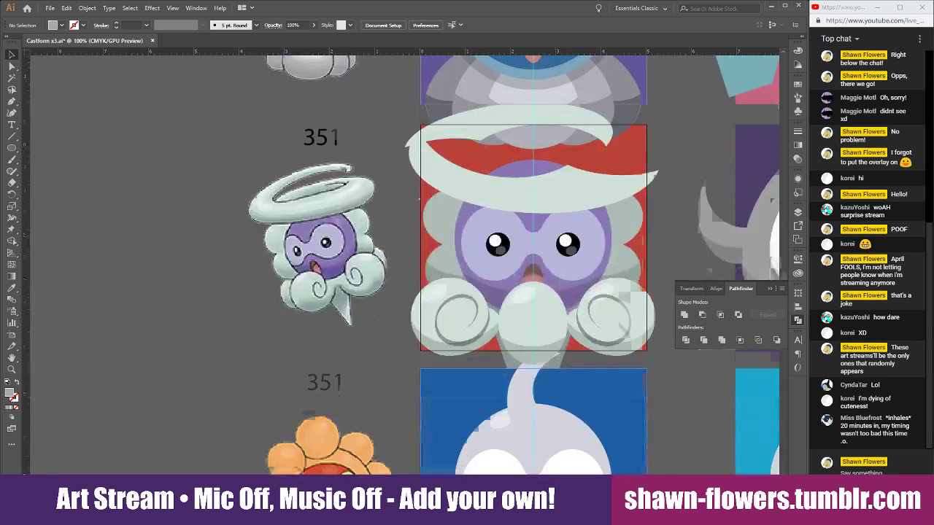
{"action": "scroll", "coordinate": [625, 340], "scroll_direction": "up", "scroll_amount": 6}
{"action": "scroll", "coordinate": [568, 283], "scroll_direction": "left", "scroll_amount": 6}
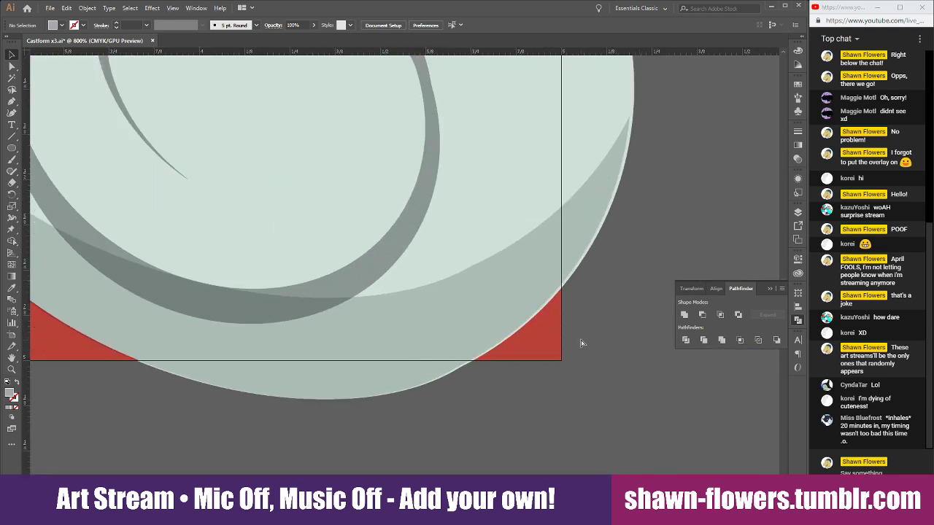
{"action": "scroll", "coordinate": [253, 264], "scroll_direction": "up", "scroll_amount": 2}
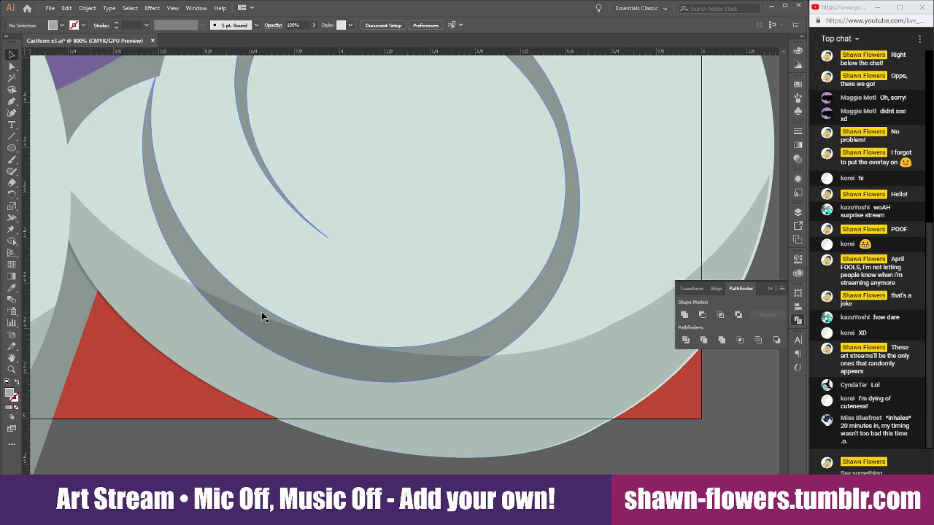
{"action": "scroll", "coordinate": [231, 307], "scroll_direction": "down", "scroll_amount": 5}
{"action": "scroll", "coordinate": [398, 312], "scroll_direction": "left", "scroll_amount": 2}
Select both front puff ellipses together and check whether they are centred on the vertical guide
{"action": "left_click", "coordinate": [369, 271]}
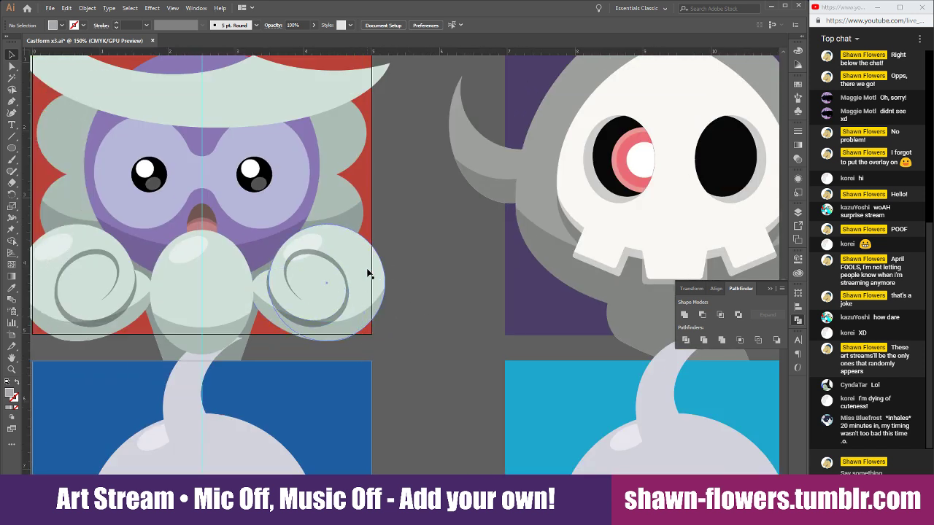
{"action": "left_click", "coordinate": [51, 244], "text": "shift"}
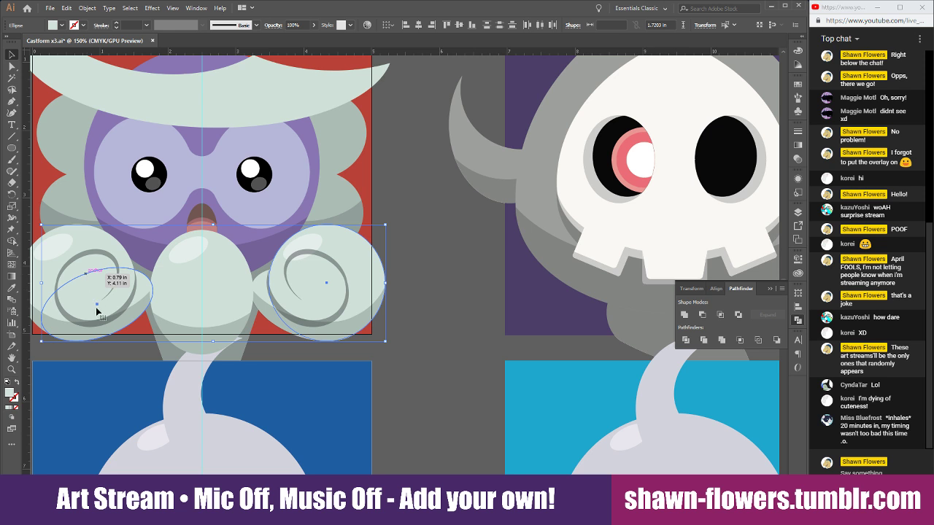
{"action": "scroll", "coordinate": [97, 312], "scroll_direction": "left", "scroll_amount": 4}
{"action": "scroll", "coordinate": [208, 356], "scroll_direction": "up", "scroll_amount": 1}
{"action": "left_click", "coordinate": [208, 356]}
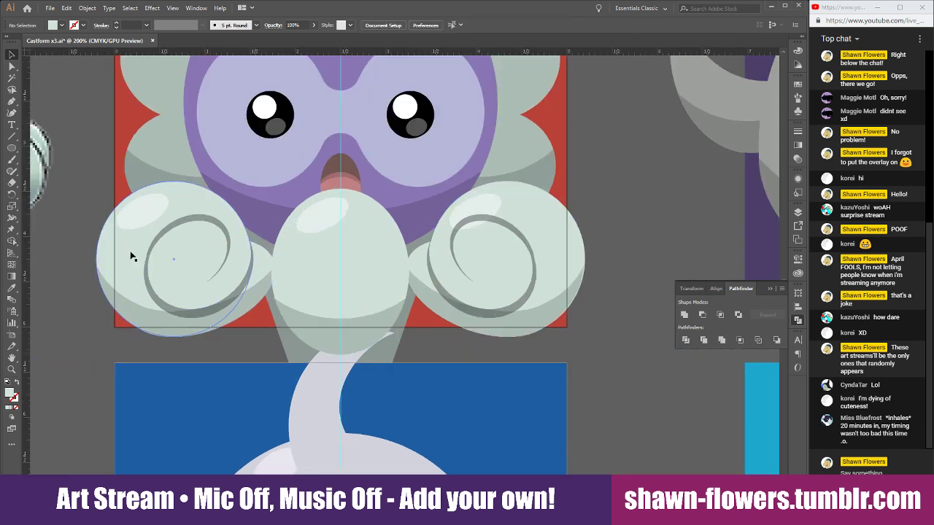
{"action": "left_click", "coordinate": [132, 256]}
{"action": "left_click", "coordinate": [519, 219], "text": "shift"}
{"action": "scroll", "coordinate": [511, 230], "scroll_direction": "up", "scroll_amount": 1}
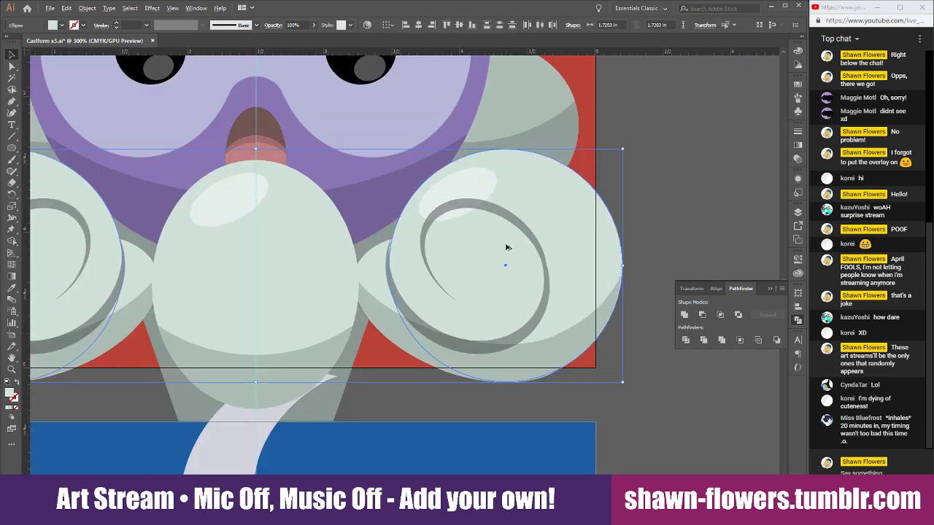
{"action": "scroll", "coordinate": [506, 245], "scroll_direction": "up", "scroll_amount": 1}
{"action": "scroll", "coordinate": [506, 245], "scroll_direction": "down", "scroll_amount": 1}
{"action": "scroll", "coordinate": [590, 218], "scroll_direction": "down", "scroll_amount": 1}
{"action": "left_click", "coordinate": [733, 145]}
Select the upper left and upper right puff ellipses together and check their symmetry about the vertical guide
{"action": "scroll", "coordinate": [672, 197], "scroll_direction": "up", "scroll_amount": 6}
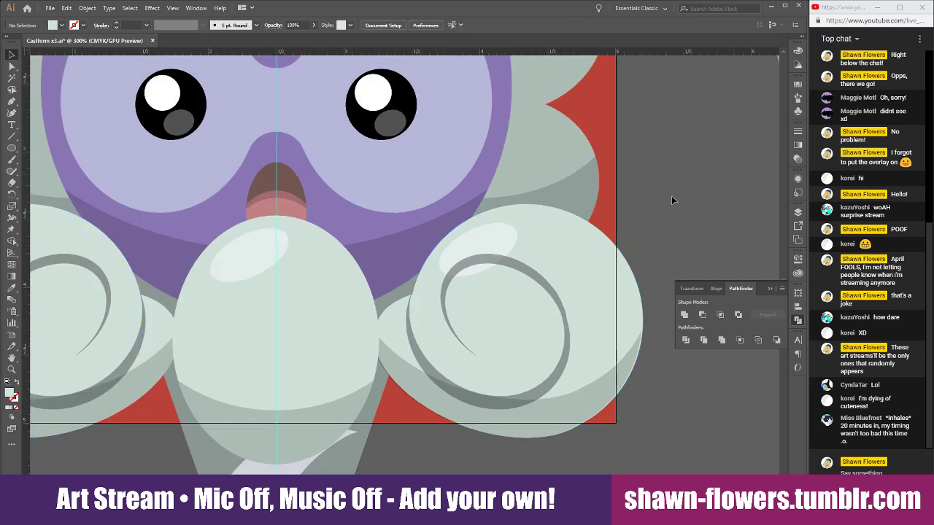
{"action": "scroll", "coordinate": [671, 196], "scroll_direction": "up", "scroll_amount": 3}
{"action": "scroll", "coordinate": [686, 213], "scroll_direction": "left", "scroll_amount": 1}
{"action": "left_click", "coordinate": [575, 162]}
{"action": "left_click", "coordinate": [32, 177], "text": "shift"}
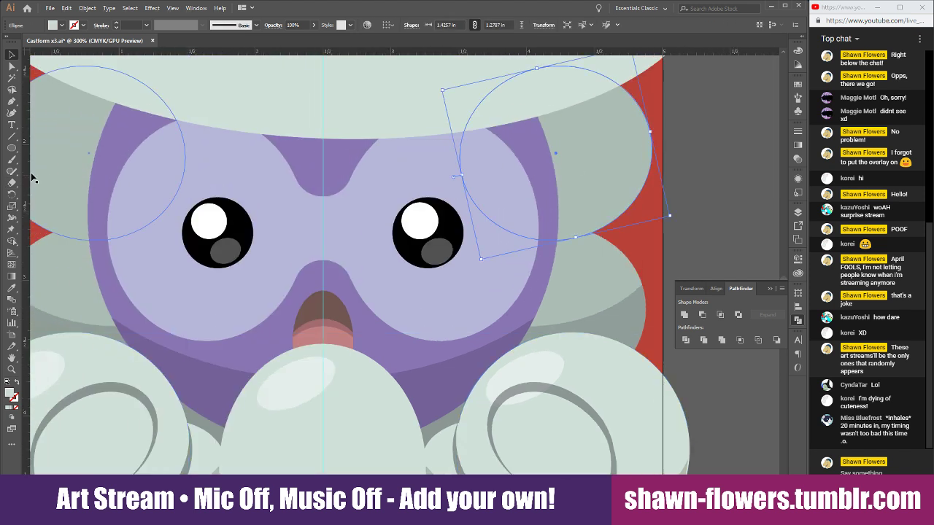
{"action": "left_click", "coordinate": [55, 174], "text": "shift"}
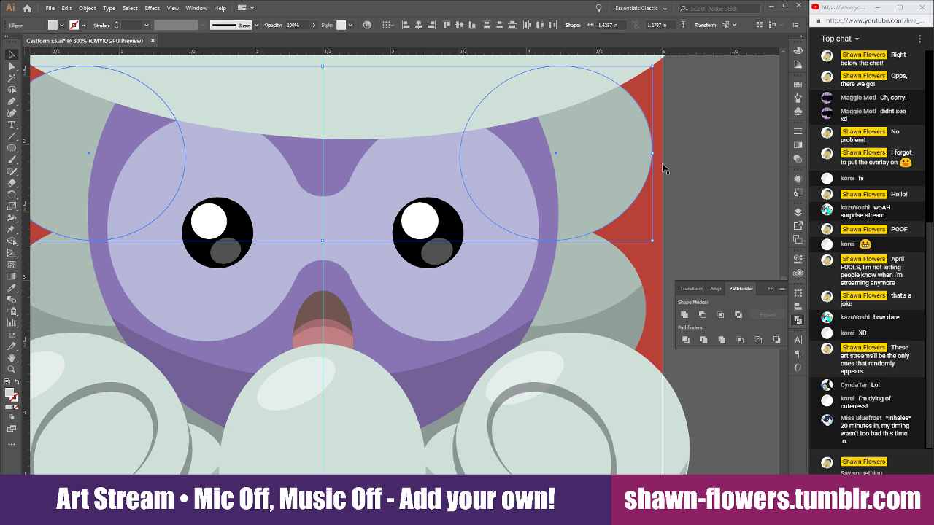
{"action": "left_click", "coordinate": [688, 153]}
{"action": "scroll", "coordinate": [688, 153], "scroll_direction": "down", "scroll_amount": 1}
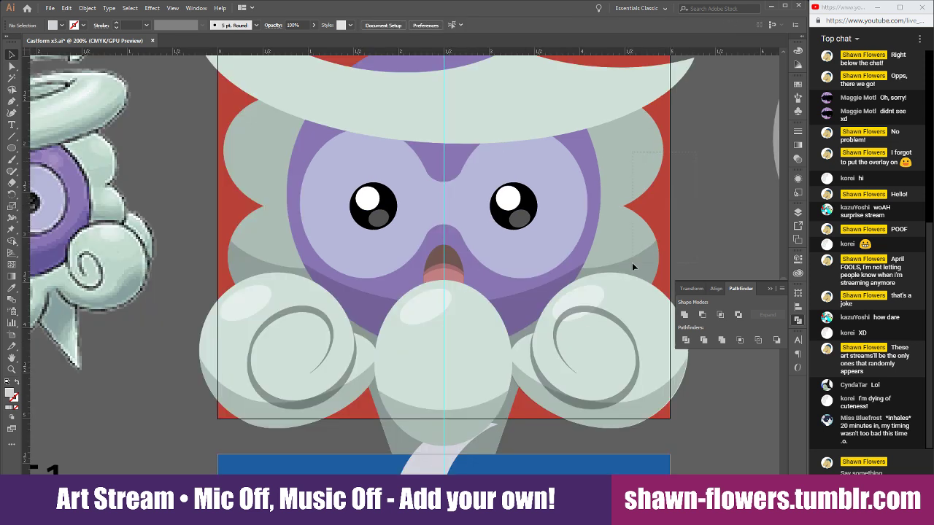
Nudge the upper and middle puffs of both sides, with their shading, slightly right to centre them on the vertical guide
{"action": "left_click_drag", "start_coordinate": [632, 265], "coordinate": [632, 266]}
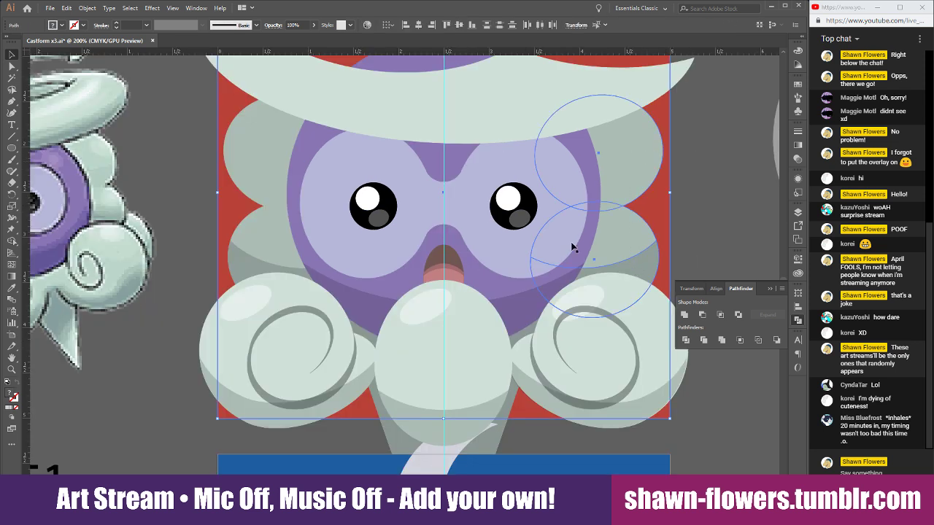
{"action": "left_click", "coordinate": [264, 259], "text": "shift"}
{"action": "scroll", "coordinate": [520, 235], "scroll_direction": "up", "scroll_amount": 2}
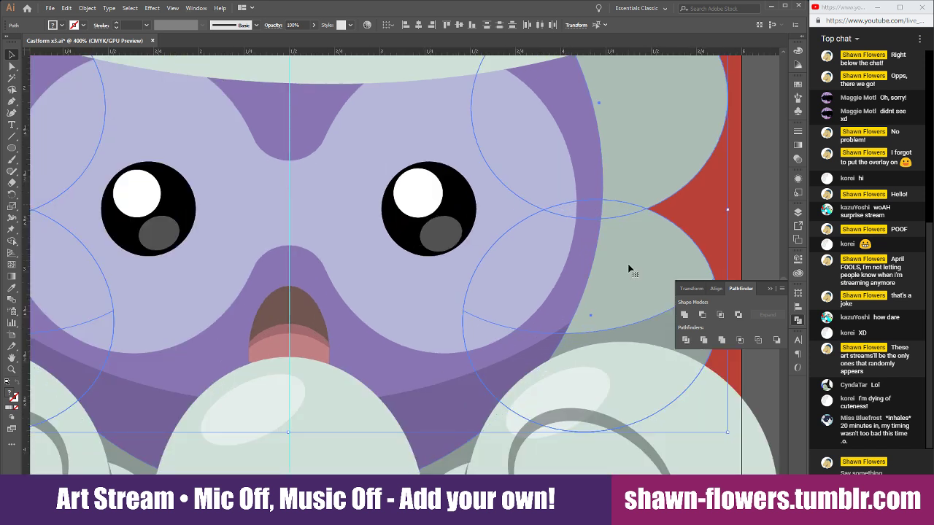
{"action": "left_click_drag", "start_coordinate": [625, 260], "coordinate": [625, 259]}
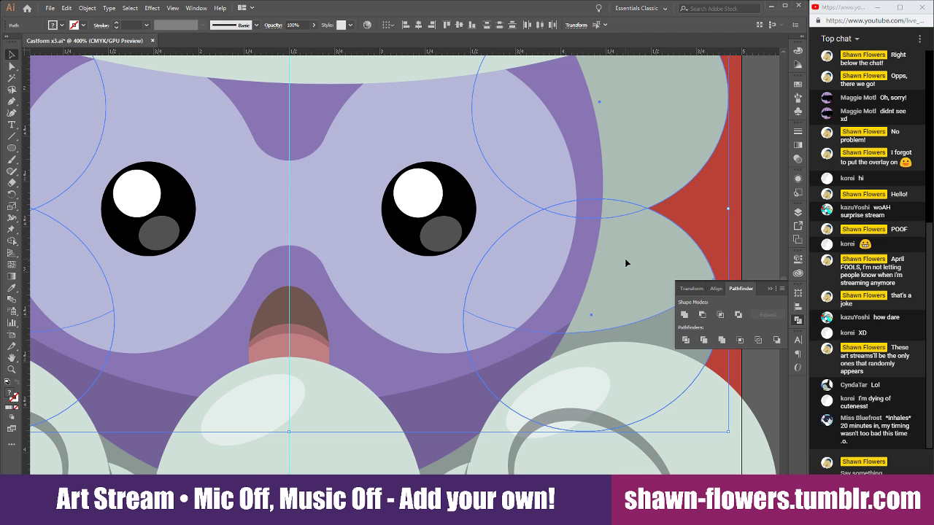
{"action": "left_click", "coordinate": [772, 172]}
Recheck the centring of the two upper puffs' shading ellipses against the vertical guide
{"action": "left_click", "coordinate": [668, 153]}
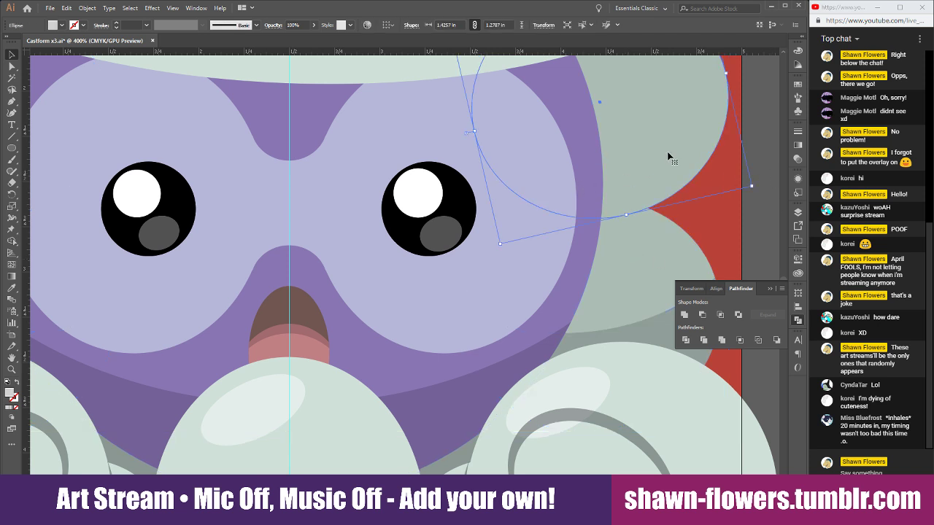
{"action": "scroll", "coordinate": [280, 240], "scroll_direction": "down", "scroll_amount": 1}
{"action": "scroll", "coordinate": [247, 248], "scroll_direction": "left", "scroll_amount": 1}
{"action": "left_click", "coordinate": [51, 144], "text": "shift"}
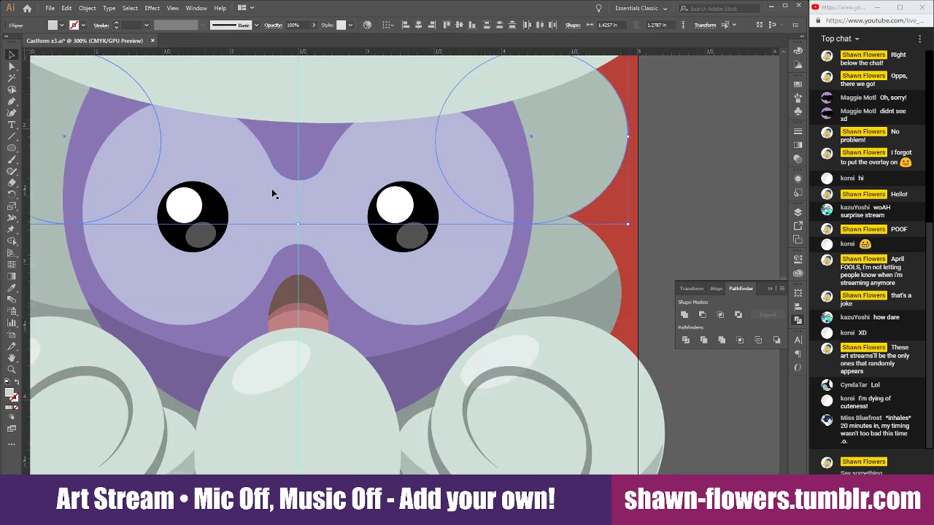
{"action": "left_click", "coordinate": [684, 156]}
Select the lower shading shapes of both front puffs and check that they mirror each other about the guide
{"action": "scroll", "coordinate": [707, 166], "scroll_direction": "down", "scroll_amount": 5}
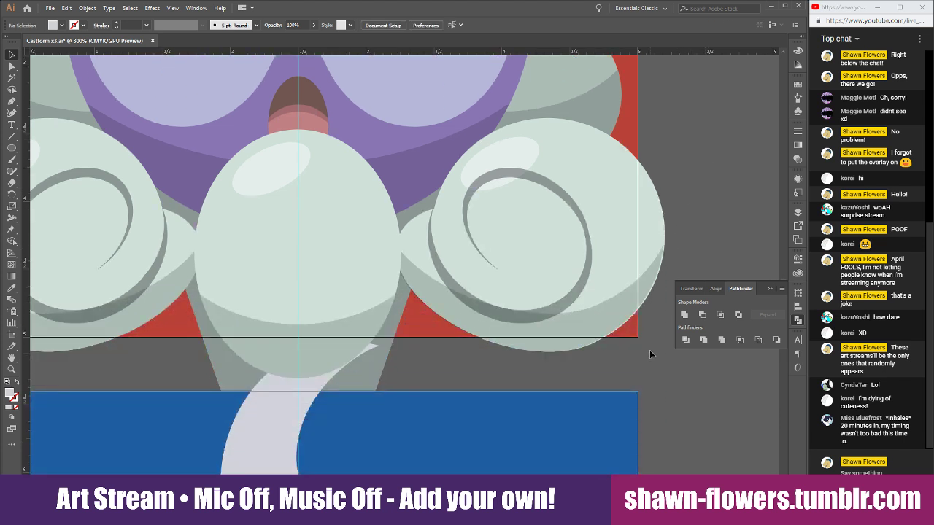
{"action": "left_click_drag", "start_coordinate": [414, 355], "coordinate": [496, 356]}
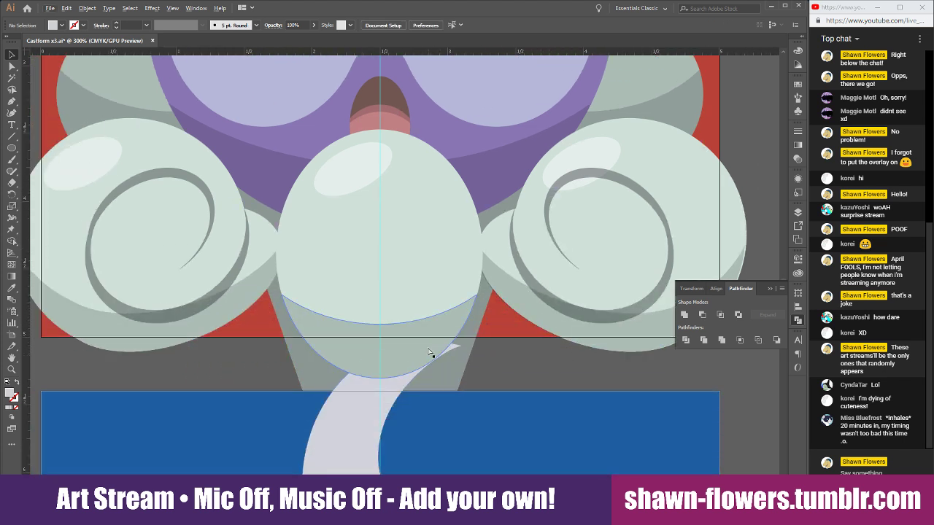
{"action": "left_click", "coordinate": [143, 337]}
{"action": "left_click", "coordinate": [515, 294], "text": "shift"}
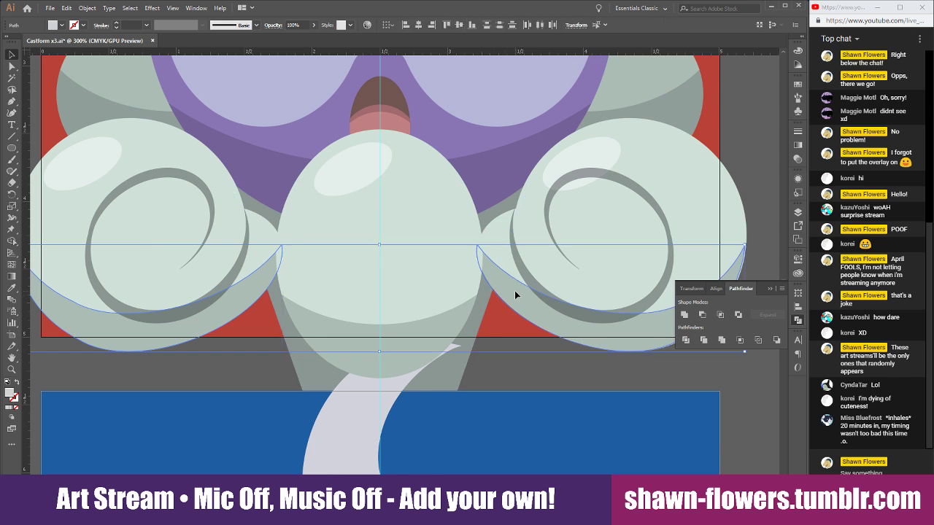
{"action": "left_click", "coordinate": [519, 358]}
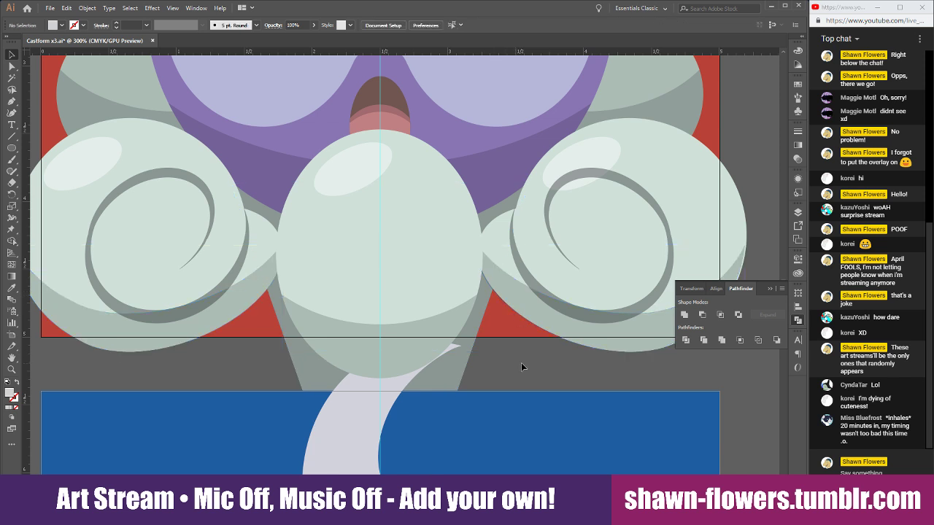
Shift the right front puff's lower shading slightly right so its outer edge follows the puff's outline
{"action": "scroll", "coordinate": [510, 356], "scroll_direction": "right", "scroll_amount": 2}
{"action": "scroll", "coordinate": [525, 350], "scroll_direction": "up", "scroll_amount": 2}
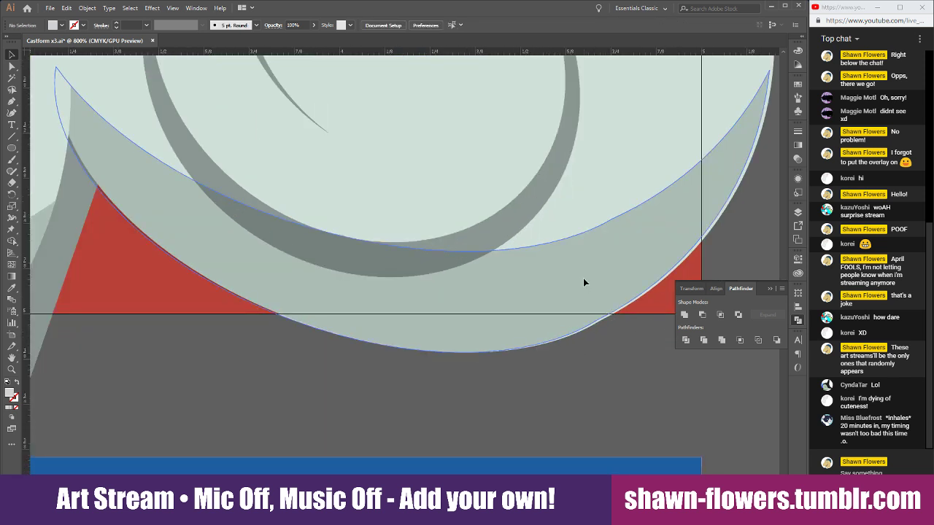
{"action": "left_click_drag", "start_coordinate": [585, 281], "coordinate": [586, 278]}
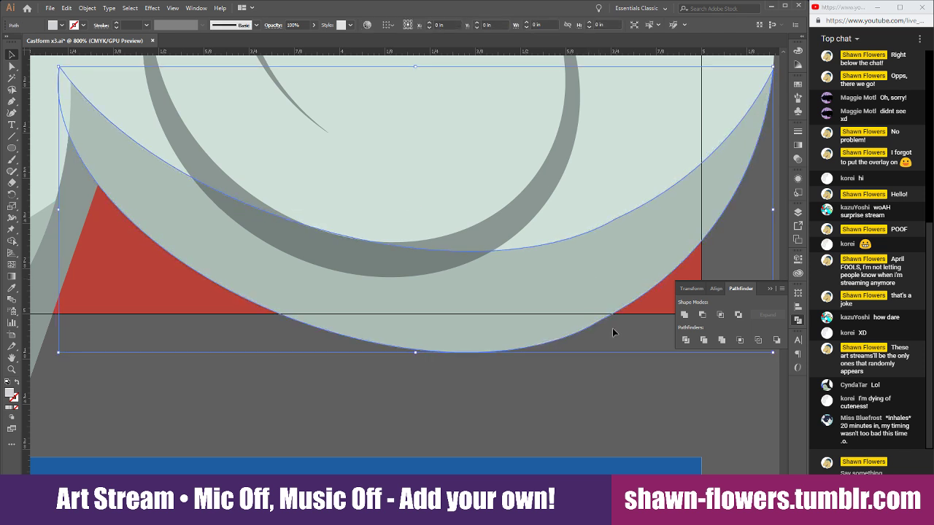
{"action": "left_click", "coordinate": [593, 393]}
{"action": "scroll", "coordinate": [633, 355], "scroll_direction": "up", "scroll_amount": 4}
{"action": "scroll", "coordinate": [334, 352], "scroll_direction": "down", "scroll_amount": 4}
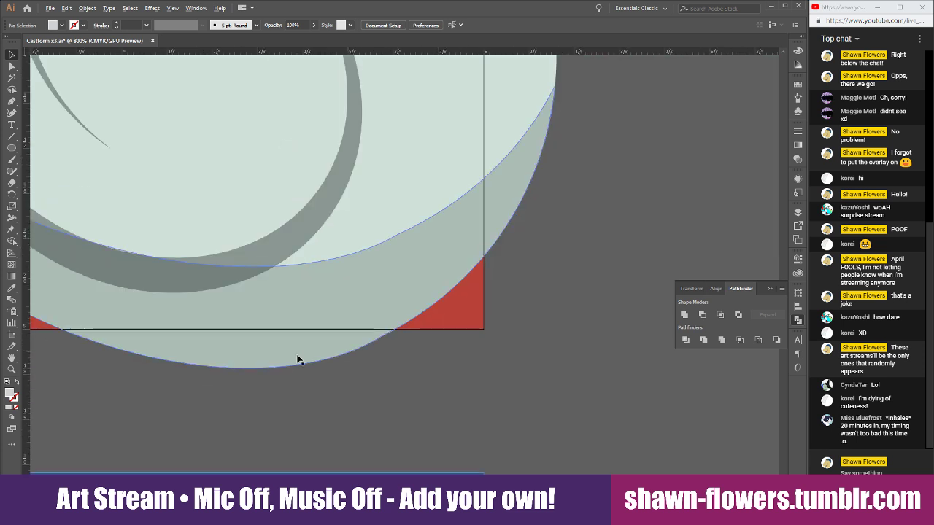
{"action": "left_click_drag", "start_coordinate": [298, 358], "coordinate": [531, 358]}
{"action": "scroll", "coordinate": [193, 173], "scroll_direction": "down", "scroll_amount": 3}
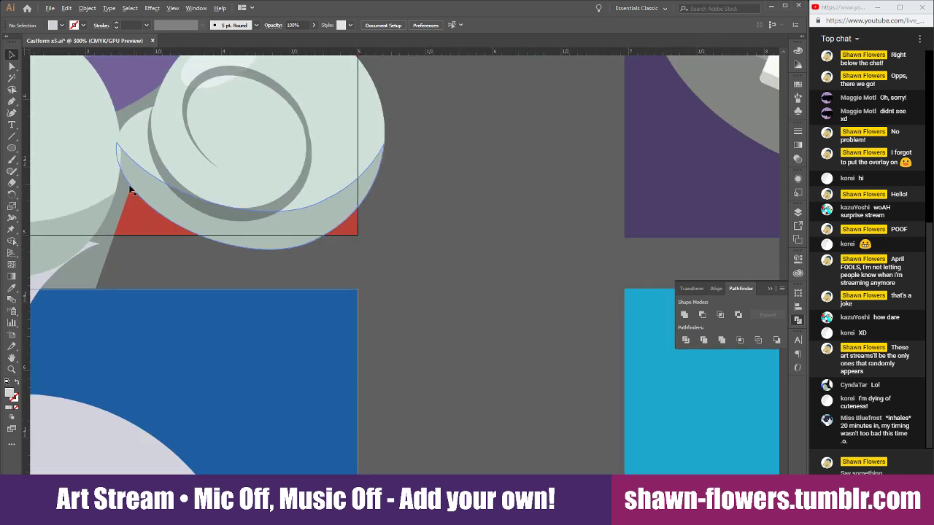
Shift the swirl on the right front puff very slightly to the right and deselect it
{"action": "scroll", "coordinate": [136, 197], "scroll_direction": "up", "scroll_amount": 5}
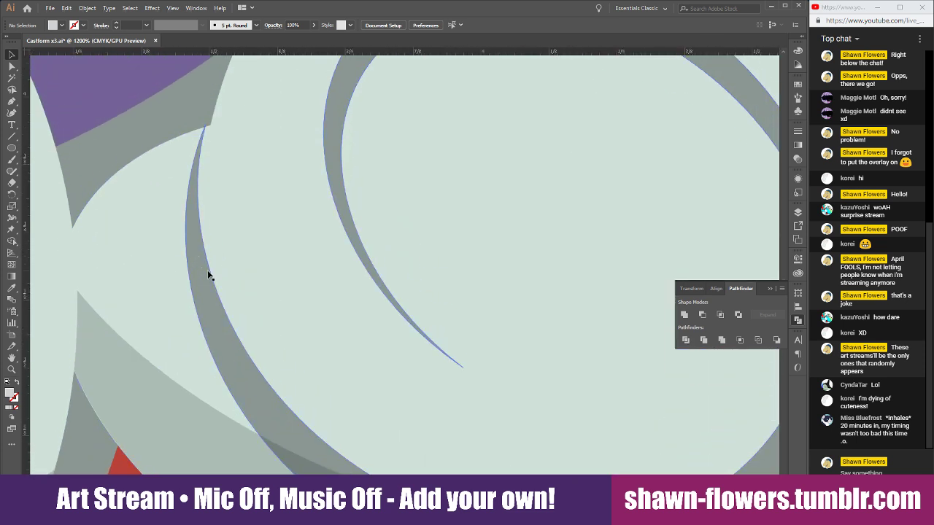
{"action": "left_click_drag", "start_coordinate": [204, 273], "coordinate": [209, 274]}
{"action": "scroll", "coordinate": [300, 307], "scroll_direction": "down", "scroll_amount": 6}
{"action": "left_click", "coordinate": [377, 264]}
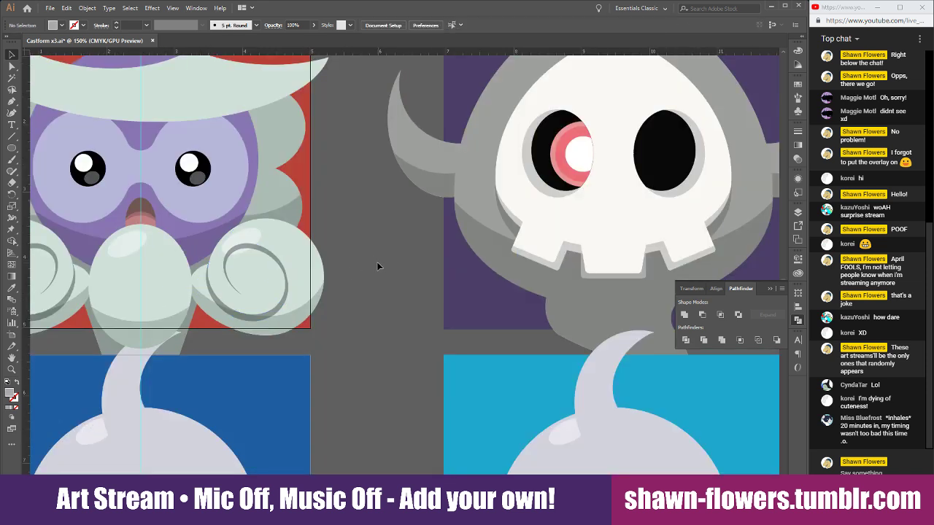
Cut a thin shading band along the lower edge of the cloud ring's front, using a raised and slightly widened copy to subtract
{"action": "scroll", "coordinate": [423, 273], "scroll_direction": "left", "scroll_amount": 5}
{"action": "scroll", "coordinate": [483, 347], "scroll_direction": "left", "scroll_amount": 1}
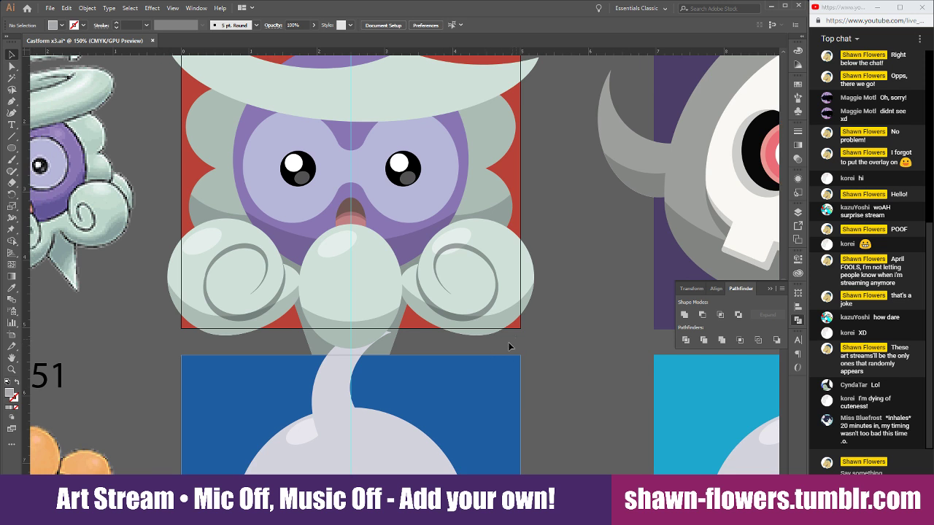
{"action": "scroll", "coordinate": [506, 343], "scroll_direction": "up", "scroll_amount": 2}
{"action": "scroll", "coordinate": [584, 321], "scroll_direction": "left", "scroll_amount": 2}
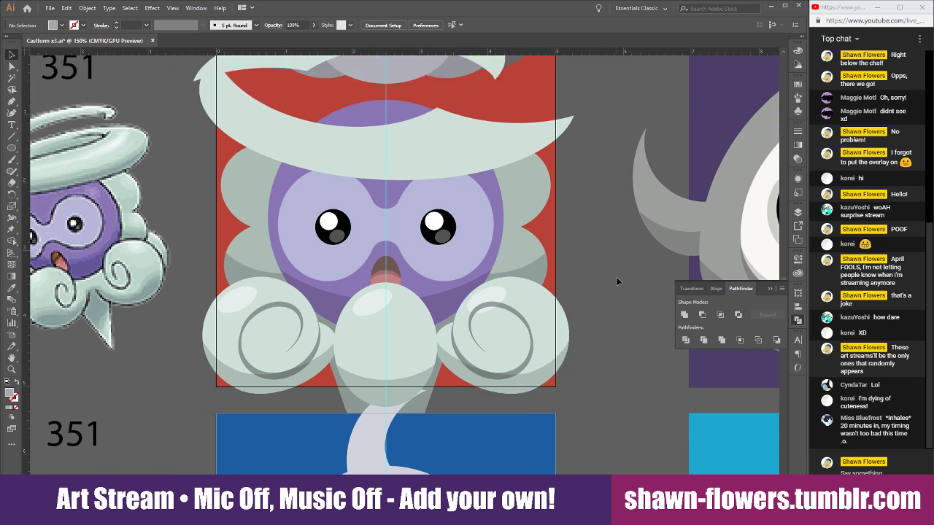
{"action": "scroll", "coordinate": [621, 282], "scroll_direction": "left", "scroll_amount": 3}
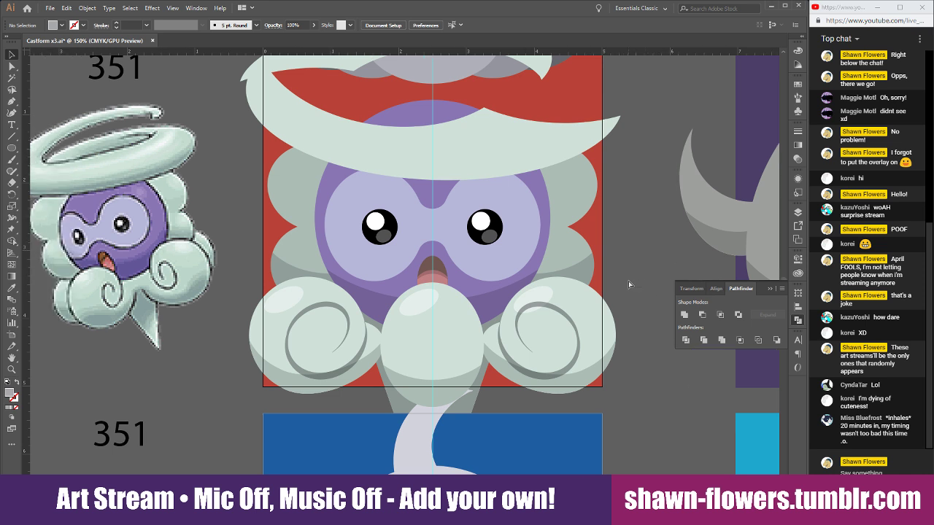
{"action": "scroll", "coordinate": [500, 157], "scroll_direction": "up", "scroll_amount": 1}
{"action": "left_click_drag", "start_coordinate": [431, 177], "coordinate": [471, 157]}
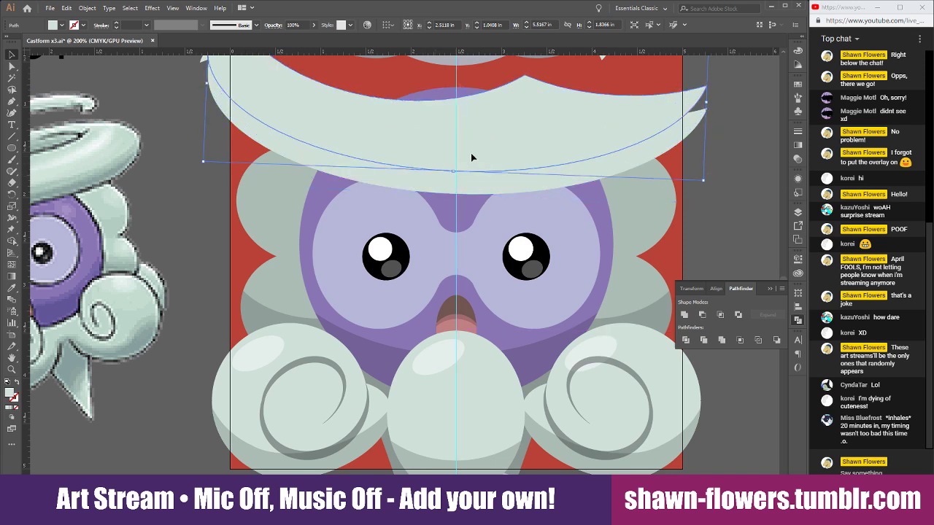
{"action": "left_click_drag", "start_coordinate": [709, 102], "coordinate": [721, 102]}
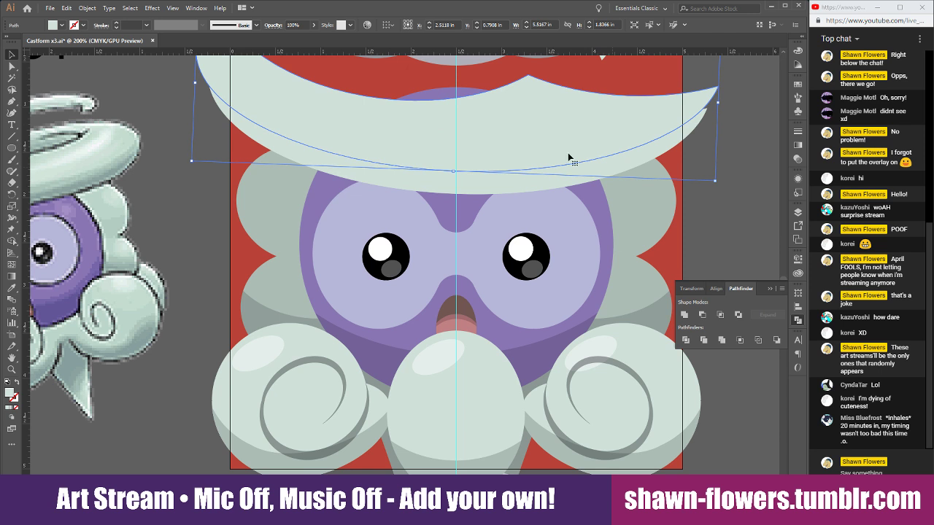
{"action": "left_click", "coordinate": [706, 317]}
Recolour the cloud ring's lower shading band with the dark grey-green sampled beside the left front puff
{"action": "left_click", "coordinate": [11, 292]}
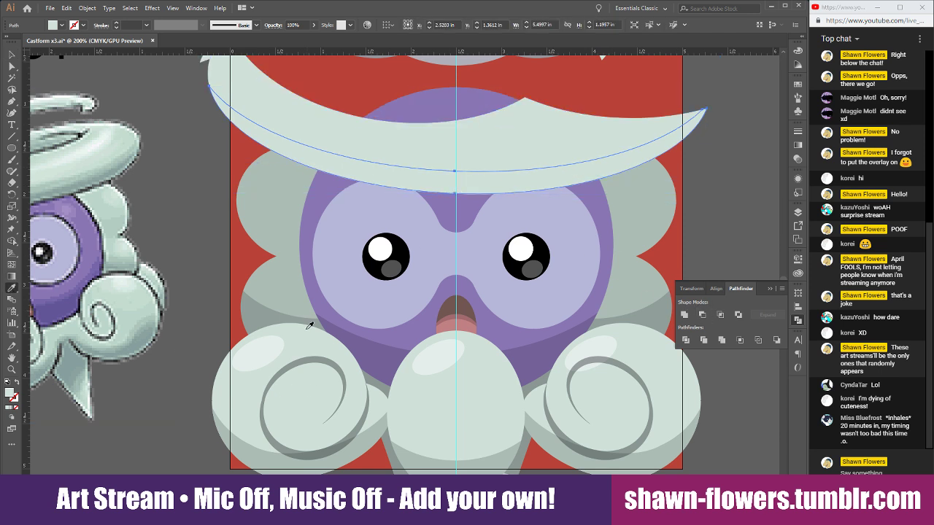
{"action": "left_click", "coordinate": [371, 378]}
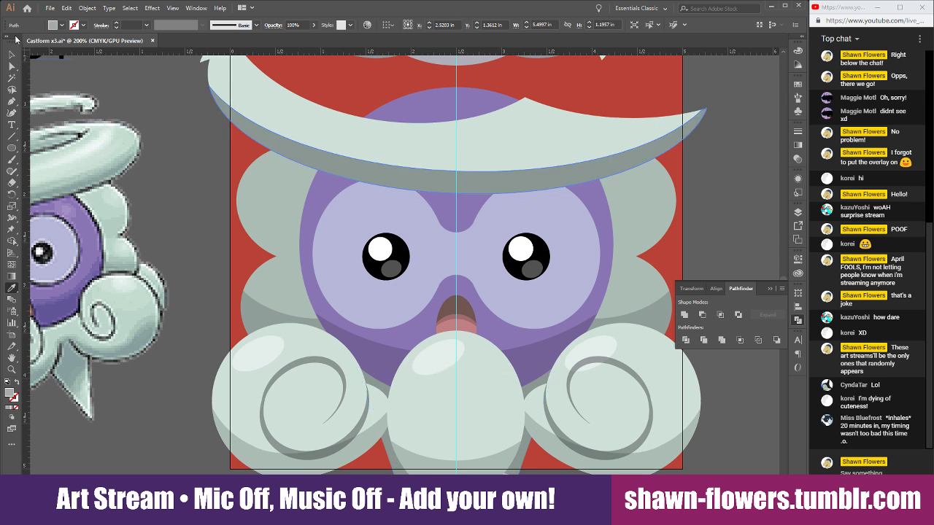
{"action": "left_click", "coordinate": [12, 54]}
{"action": "left_click", "coordinate": [194, 211]}
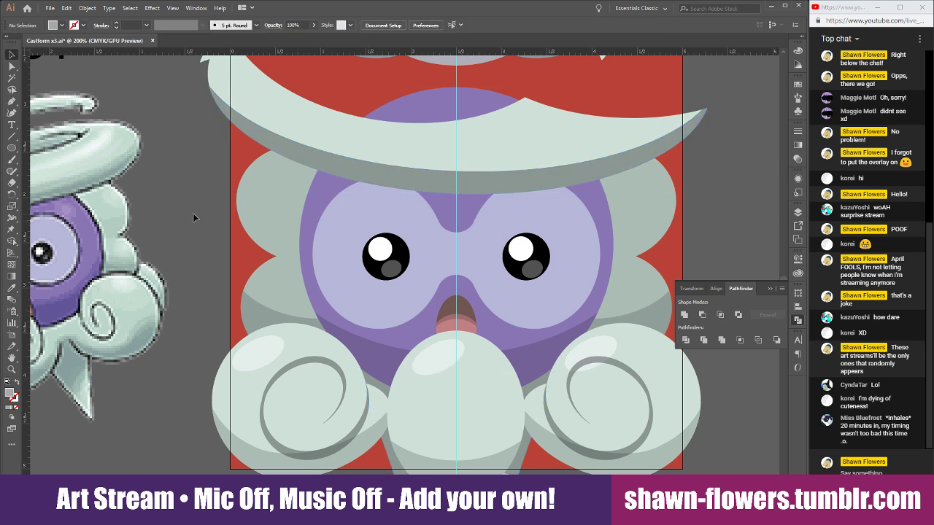
Duplicate the cloud ring's front band, then narrow and tilt the copy over the ring's left half
{"action": "scroll", "coordinate": [353, 298], "scroll_direction": "right", "scroll_amount": 2}
{"action": "scroll", "coordinate": [353, 298], "scroll_direction": "up", "scroll_amount": 3}
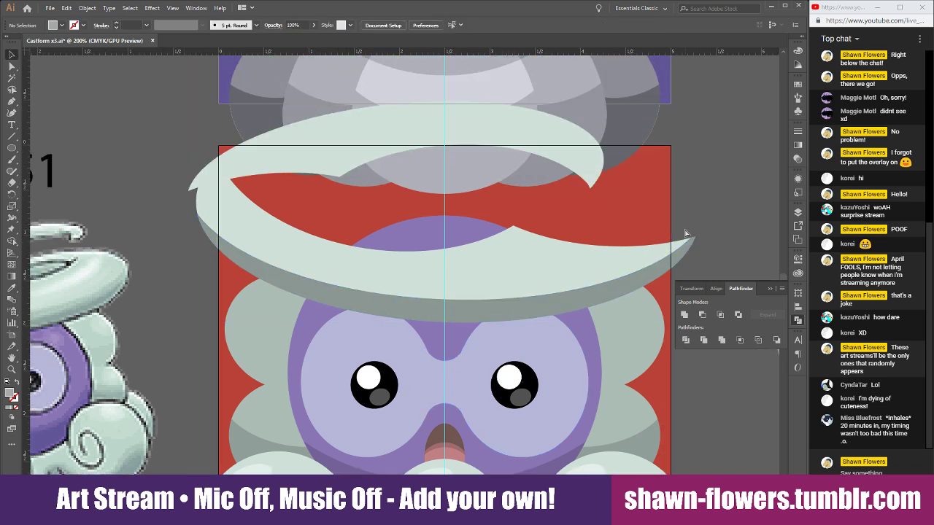
{"action": "scroll", "coordinate": [664, 232], "scroll_direction": "right", "scroll_amount": 2}
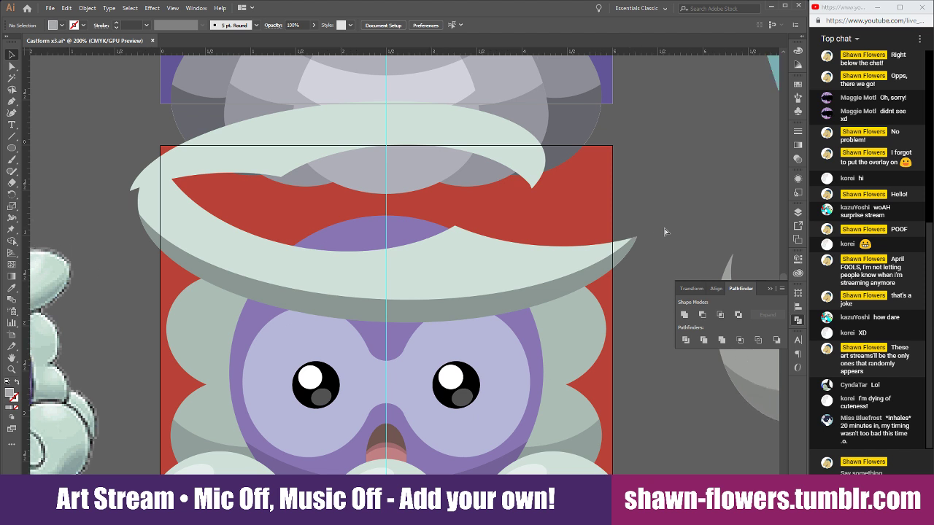
{"action": "left_click", "coordinate": [296, 155]}
{"action": "left_click", "coordinate": [90, 178]}
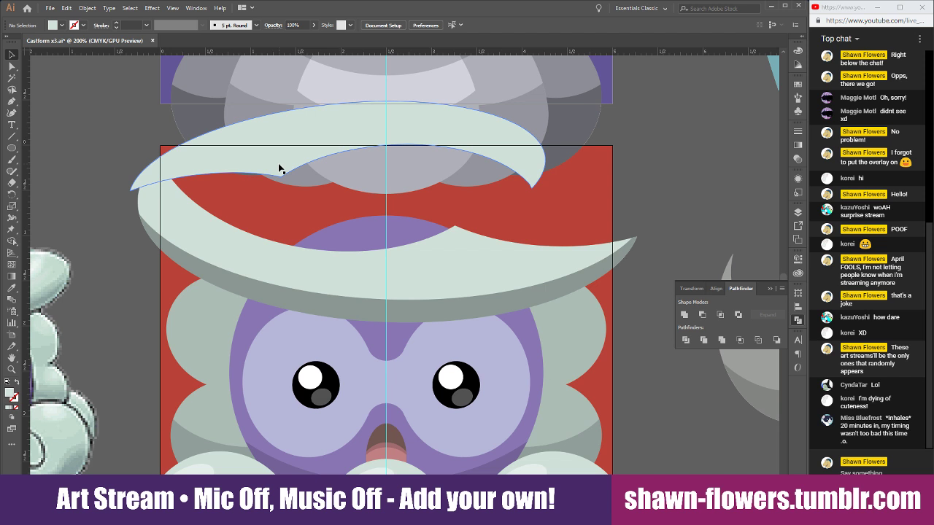
{"action": "left_click", "coordinate": [274, 266]}
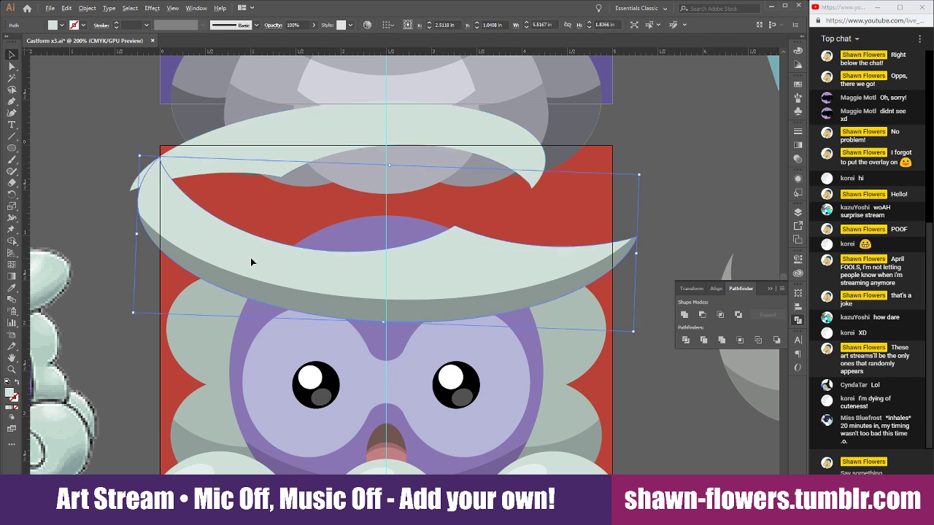
{"action": "left_click_drag", "start_coordinate": [250, 258], "coordinate": [287, 216]}
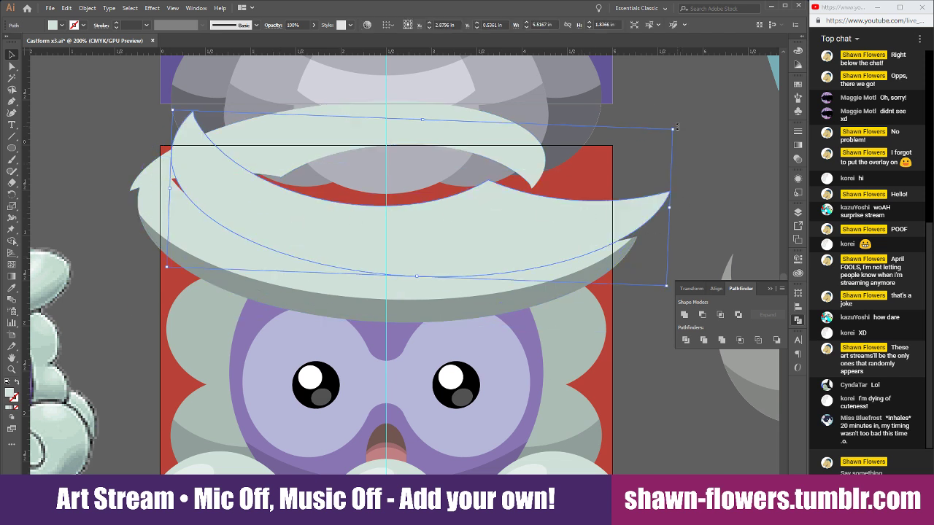
{"action": "left_click_drag", "start_coordinate": [677, 128], "coordinate": [464, 153]}
{"action": "left_click_drag", "start_coordinate": [343, 206], "coordinate": [361, 271]}
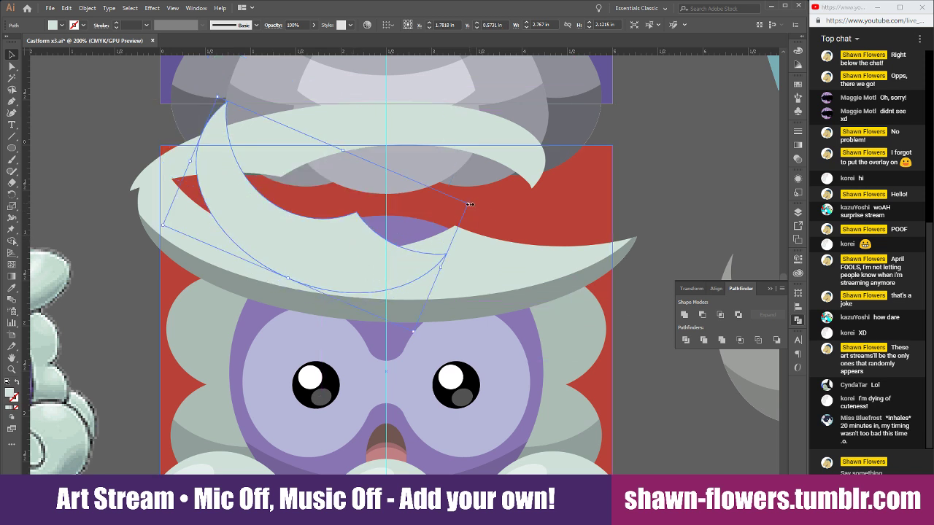
Resize and rotate the copied band into a crescent joining the ring's upper and front bands on the left
{"action": "left_click_drag", "start_coordinate": [470, 204], "coordinate": [370, 111]}
{"action": "left_click", "coordinate": [378, 117]}
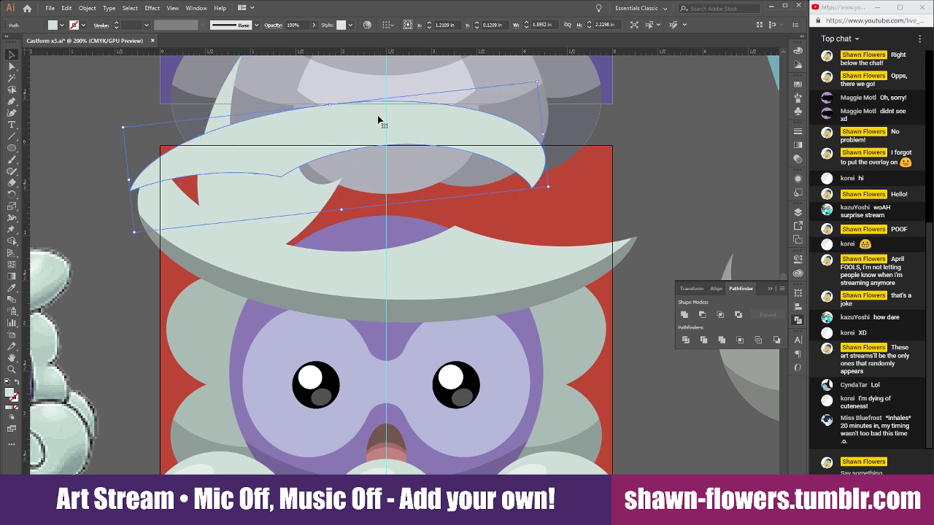
{"action": "left_click", "coordinate": [282, 203]}
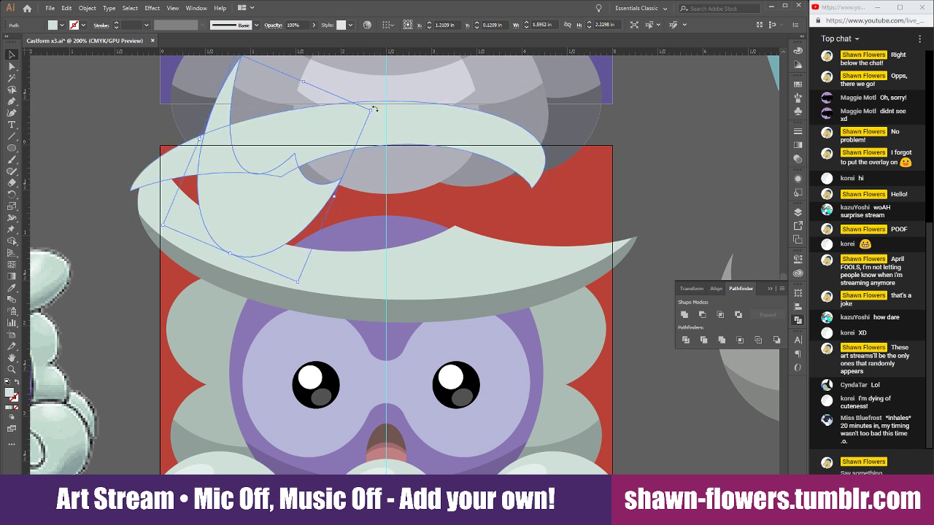
{"action": "left_click_drag", "start_coordinate": [374, 108], "coordinate": [377, 249]}
{"action": "left_click_drag", "start_coordinate": [267, 202], "coordinate": [276, 251]}
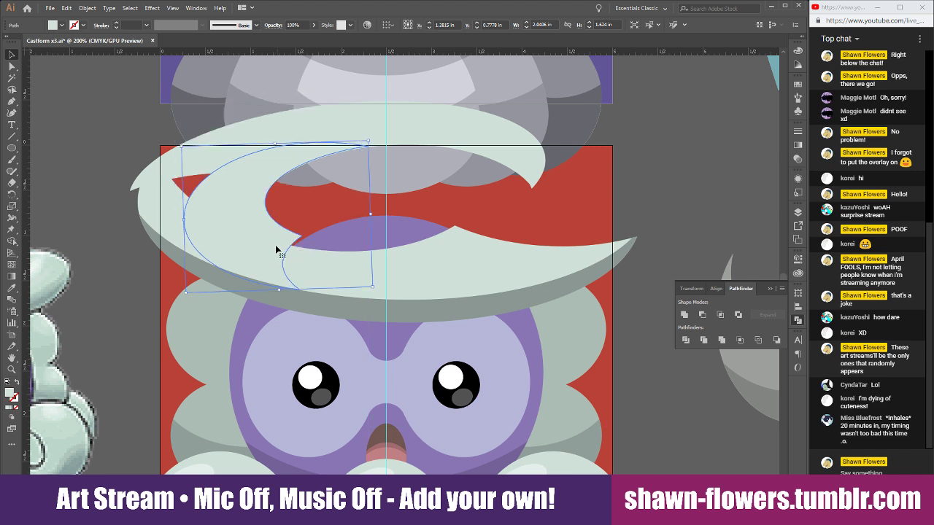
{"action": "left_click", "coordinate": [140, 295]}
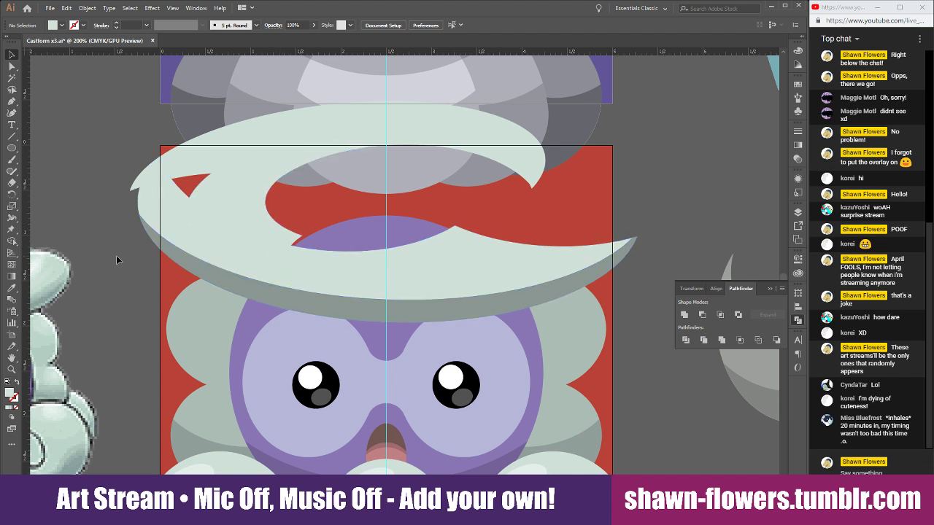
Draw a pale green ellipse about 0.75 by 0.66 in over the red gap at the ring's left end
{"action": "left_click", "coordinate": [11, 149]}
{"action": "left_click_drag", "start_coordinate": [167, 165], "coordinate": [235, 223]}
{"action": "left_click", "coordinate": [11, 55]}
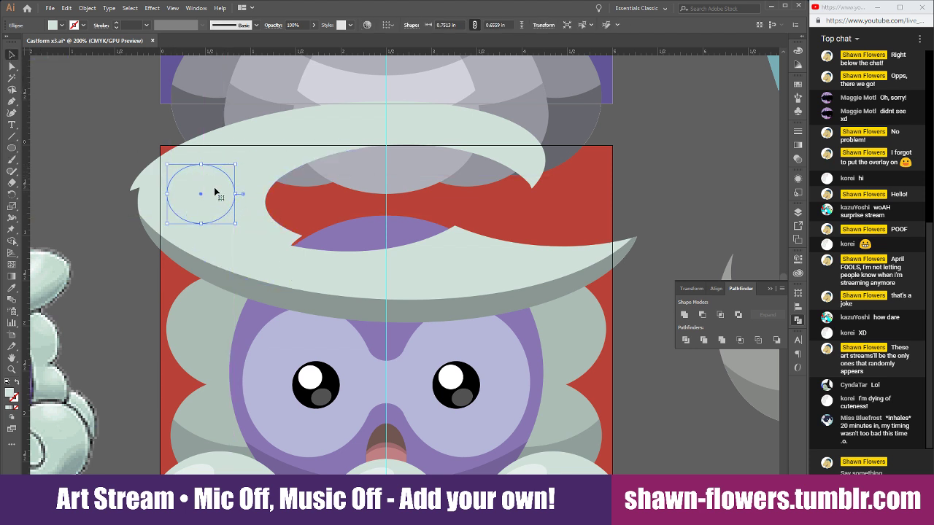
{"action": "key", "text": "Delete"}
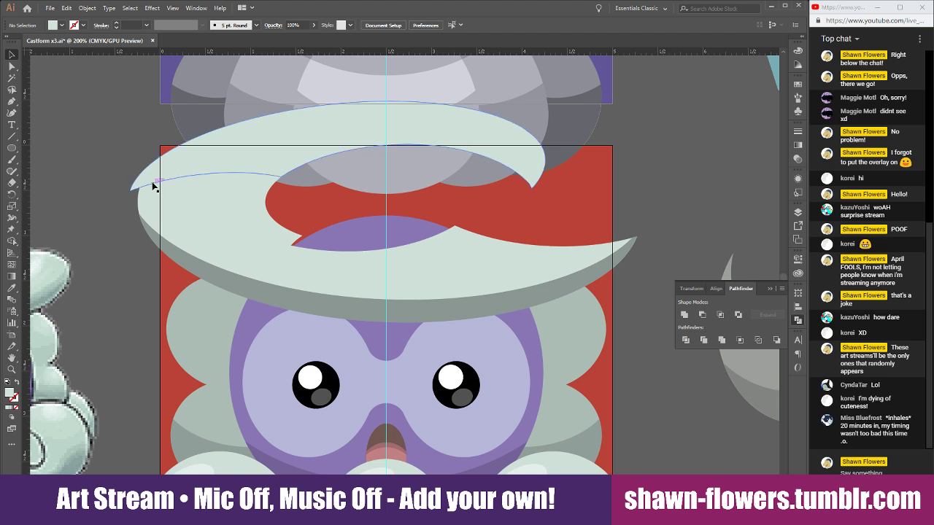
Copy the left crescent to the ring's right side, rotate the copy 180 degrees and place it under the upper band's tip
{"action": "scroll", "coordinate": [170, 300], "scroll_direction": "left", "scroll_amount": 4}
{"action": "scroll", "coordinate": [240, 315], "scroll_direction": "right", "scroll_amount": 6}
{"action": "scroll", "coordinate": [257, 322], "scroll_direction": "right", "scroll_amount": 1}
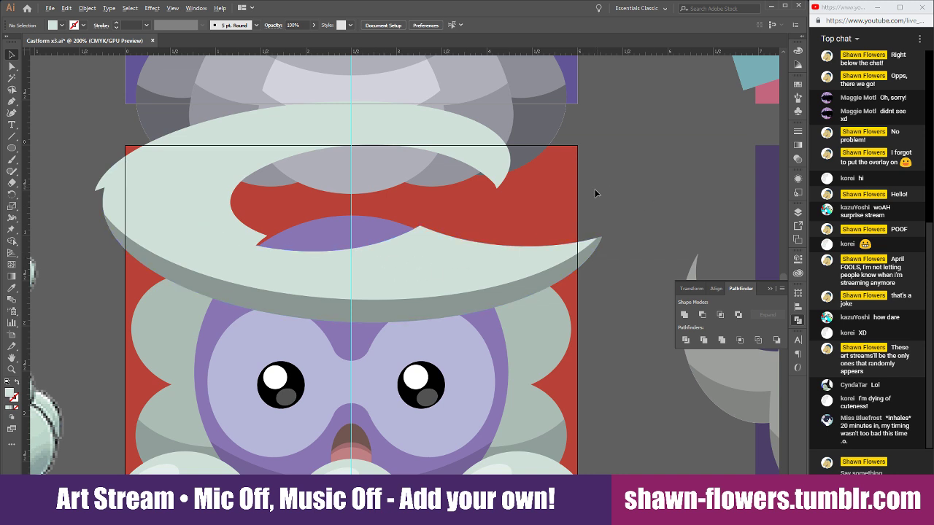
{"action": "scroll", "coordinate": [595, 193], "scroll_direction": "down", "scroll_amount": 3}
{"action": "scroll", "coordinate": [598, 229], "scroll_direction": "up", "scroll_amount": 3}
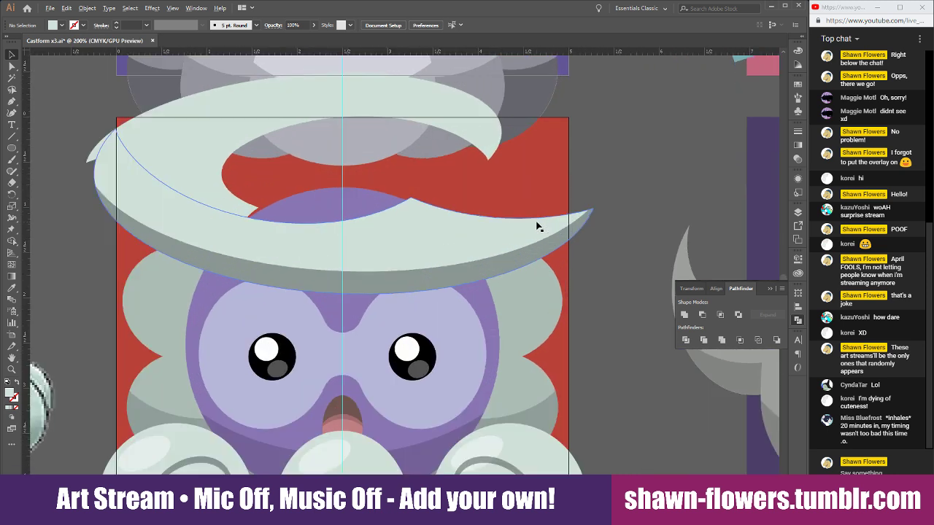
{"action": "left_click", "coordinate": [197, 190]}
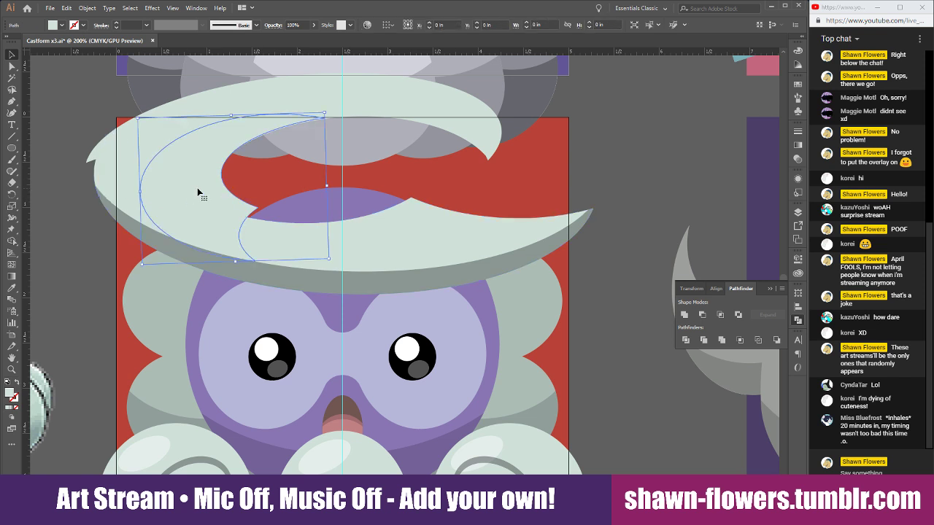
{"action": "left_click_drag", "start_coordinate": [197, 190], "coordinate": [482, 200]}
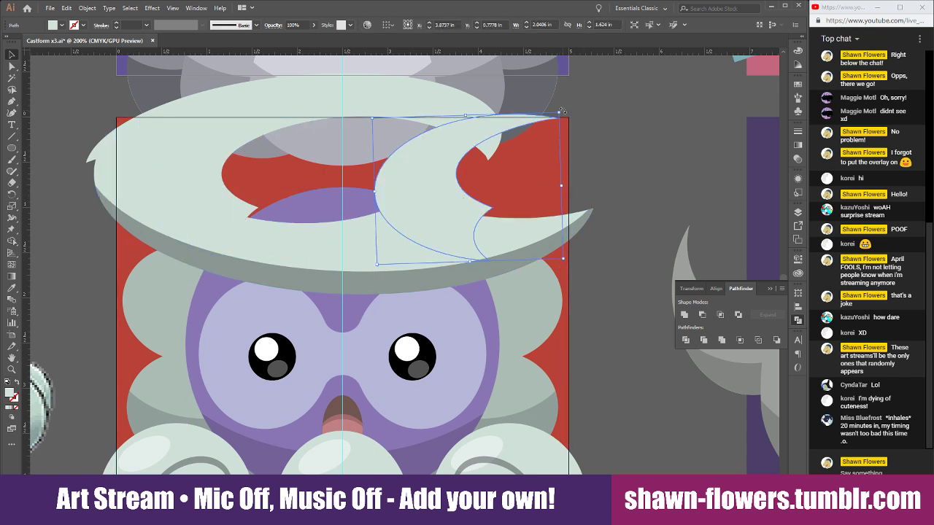
{"action": "left_click_drag", "start_coordinate": [591, 116], "coordinate": [448, 229]}
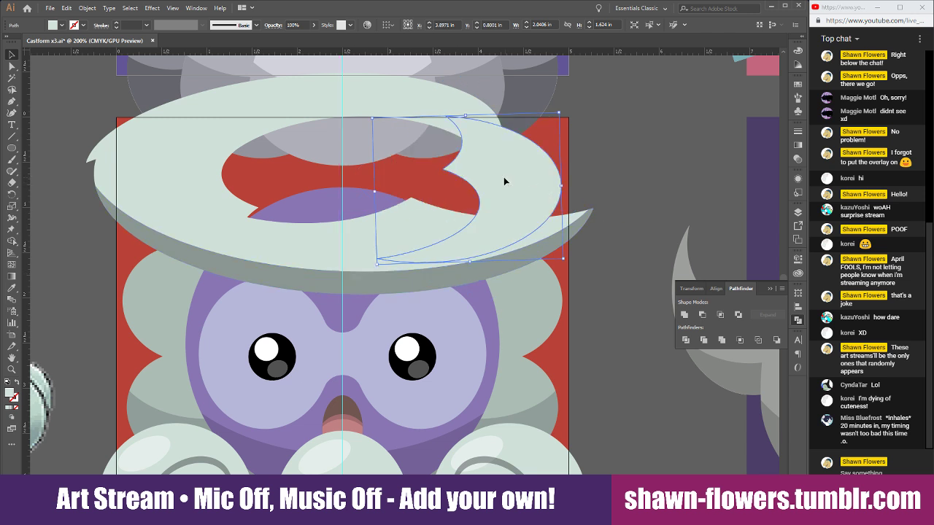
{"action": "left_click_drag", "start_coordinate": [505, 181], "coordinate": [434, 173]}
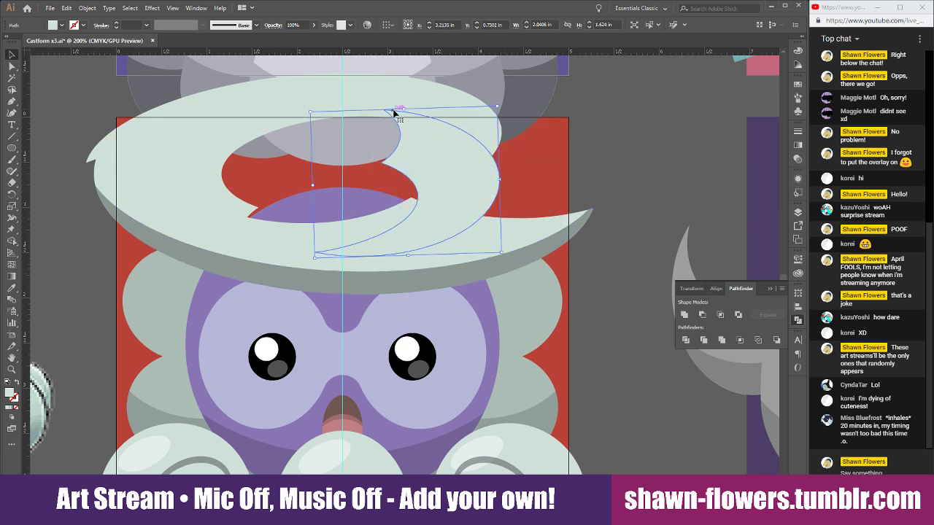
Flatten the right crescent to about 1.06 in high, move it to the front band's right tip and tilt it slightly to fit
{"action": "left_click_drag", "start_coordinate": [394, 113], "coordinate": [404, 165]}
{"action": "scroll", "coordinate": [378, 225], "scroll_direction": "up", "scroll_amount": 1}
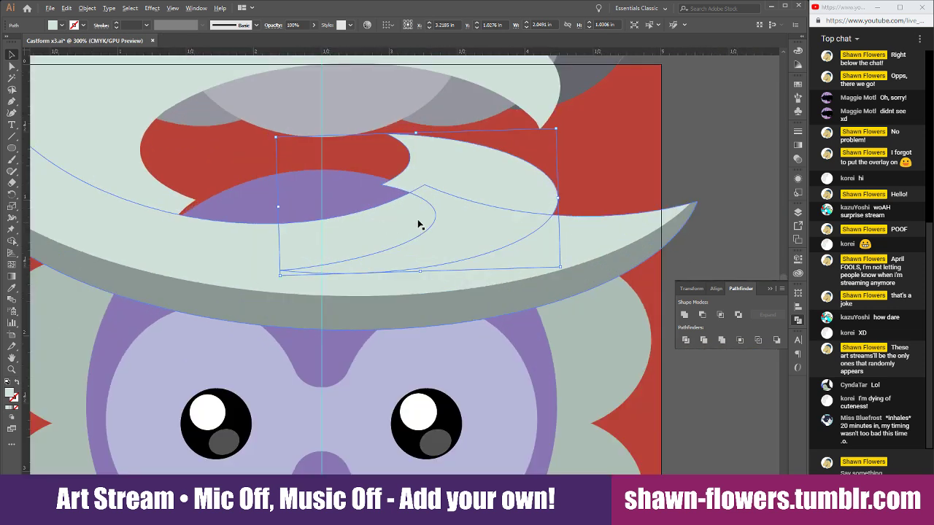
{"action": "left_click_drag", "start_coordinate": [503, 192], "coordinate": [647, 191]}
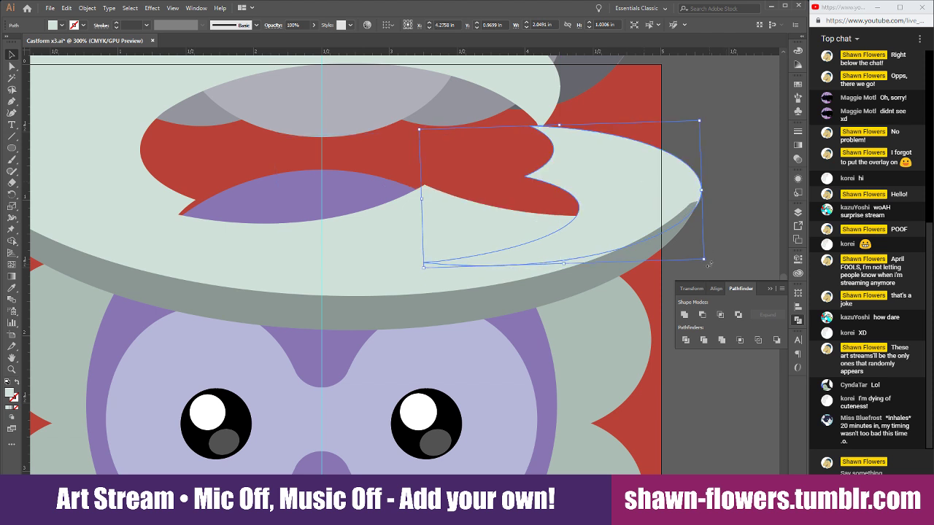
{"action": "left_click_drag", "start_coordinate": [708, 264], "coordinate": [712, 255]}
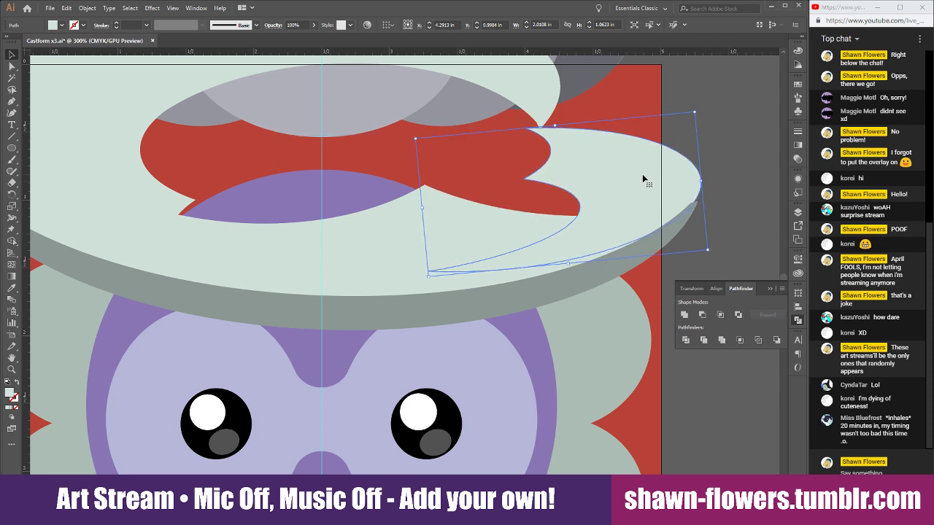
Nudge the right crescent into alignment with the right tips of the ring's front band and its shadow
{"action": "left_click_drag", "start_coordinate": [671, 175], "coordinate": [671, 183]}
{"action": "scroll", "coordinate": [748, 183], "scroll_direction": "up", "scroll_amount": 5}
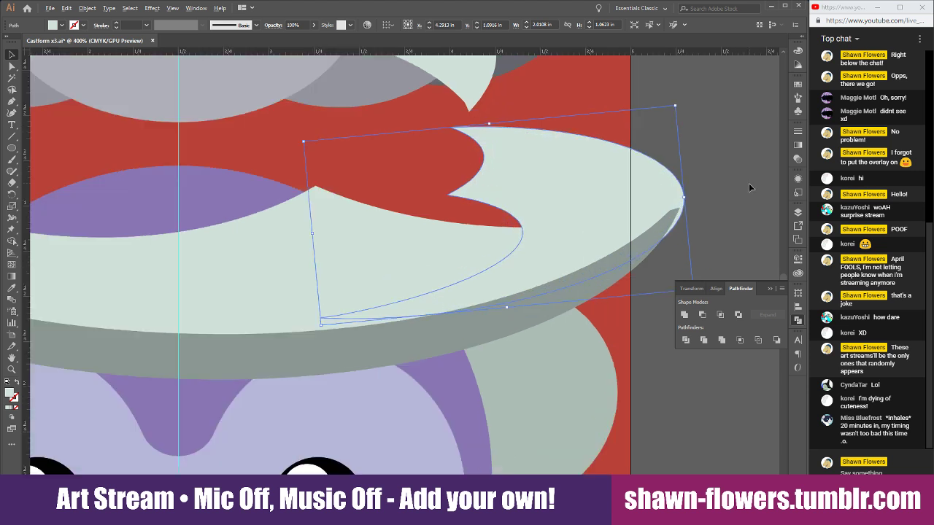
{"action": "left_click_drag", "start_coordinate": [522, 217], "coordinate": [514, 199]}
{"action": "left_click", "coordinate": [626, 229]}
{"action": "scroll", "coordinate": [626, 229], "scroll_direction": "down", "scroll_amount": 6}
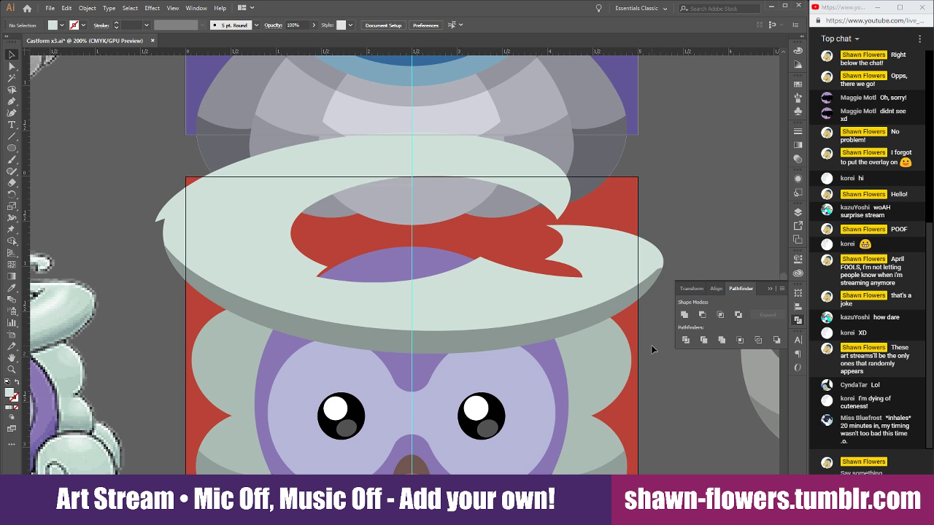
Copy the upper band down over the ring's opening, mirror the copy horizontally and tilt it, at about 4.33 by 0.99 in
{"action": "left_click", "coordinate": [372, 312]}
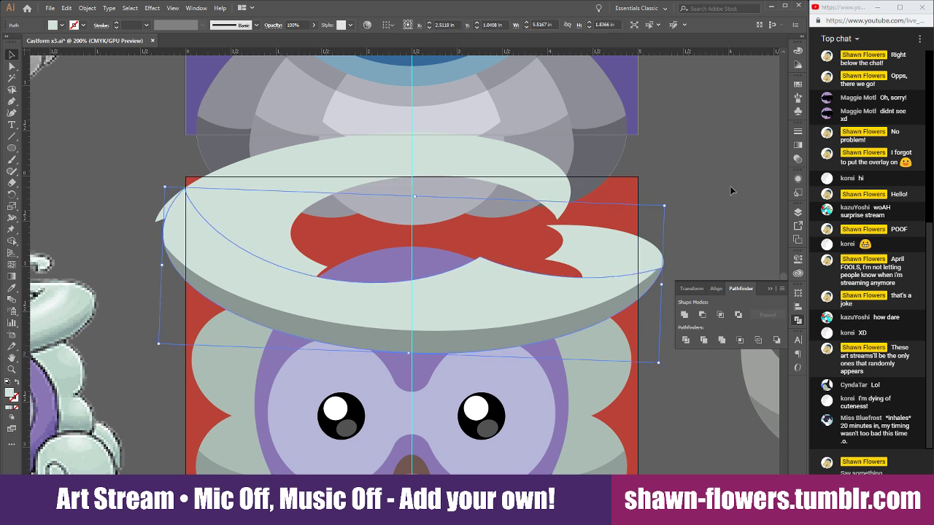
{"action": "left_click", "coordinate": [510, 156]}
{"action": "left_click_drag", "start_coordinate": [492, 173], "coordinate": [525, 246]}
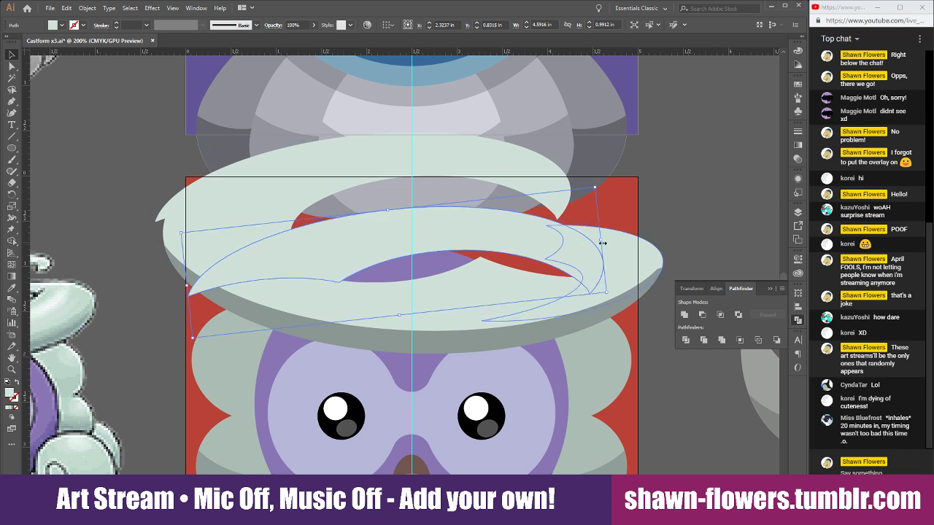
{"action": "left_click_drag", "start_coordinate": [602, 239], "coordinate": [196, 270]}
{"action": "left_click_drag", "start_coordinate": [396, 240], "coordinate": [498, 226]}
{"action": "left_click_drag", "start_coordinate": [642, 181], "coordinate": [628, 227]}
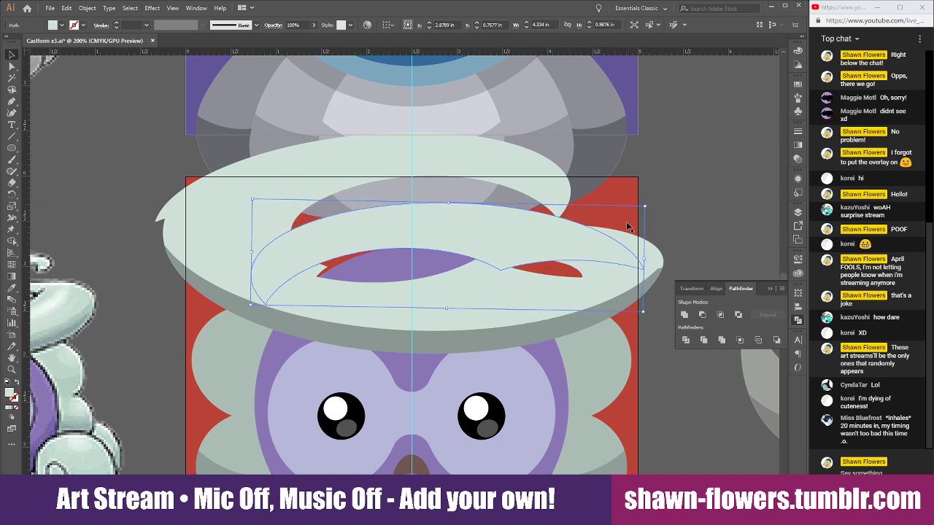
Enlarge the mirrored band to about 4.81 by 1.13 in, reaching just past the ring's right tip
{"action": "left_click_drag", "start_coordinate": [443, 237], "coordinate": [435, 233]}
{"action": "left_click_drag", "start_coordinate": [637, 257], "coordinate": [674, 218]}
{"action": "left_click", "coordinate": [662, 230]}
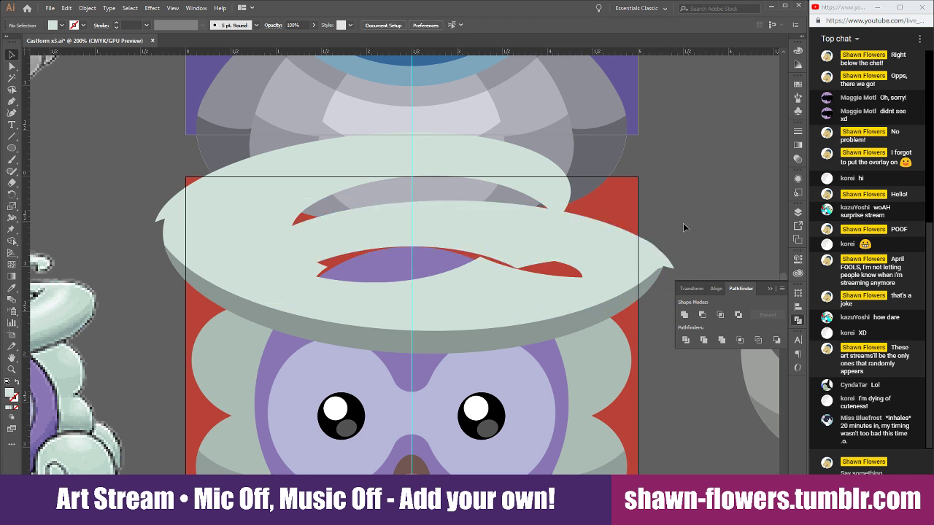
{"action": "left_click", "coordinate": [516, 238]}
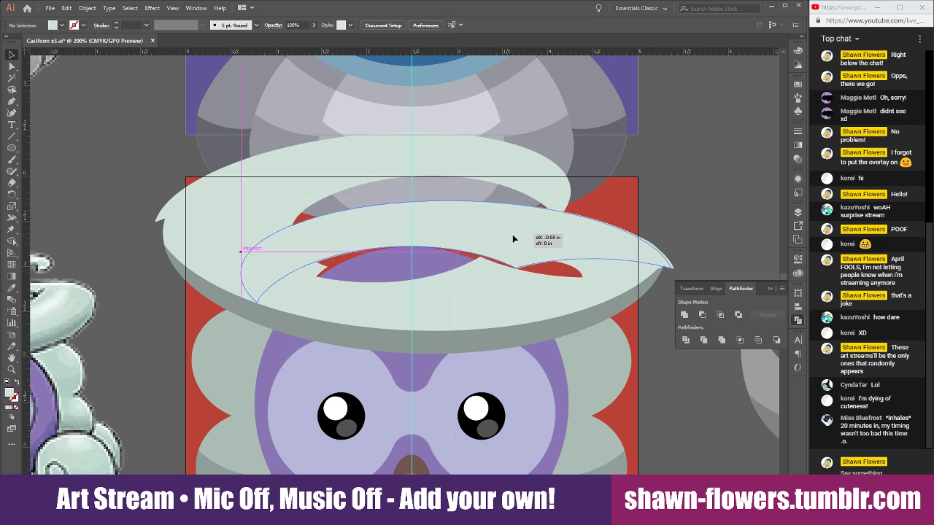
{"action": "left_click", "coordinate": [714, 222]}
{"action": "scroll", "coordinate": [689, 248], "scroll_direction": "up", "scroll_amount": 2}
{"action": "left_click", "coordinate": [617, 240]}
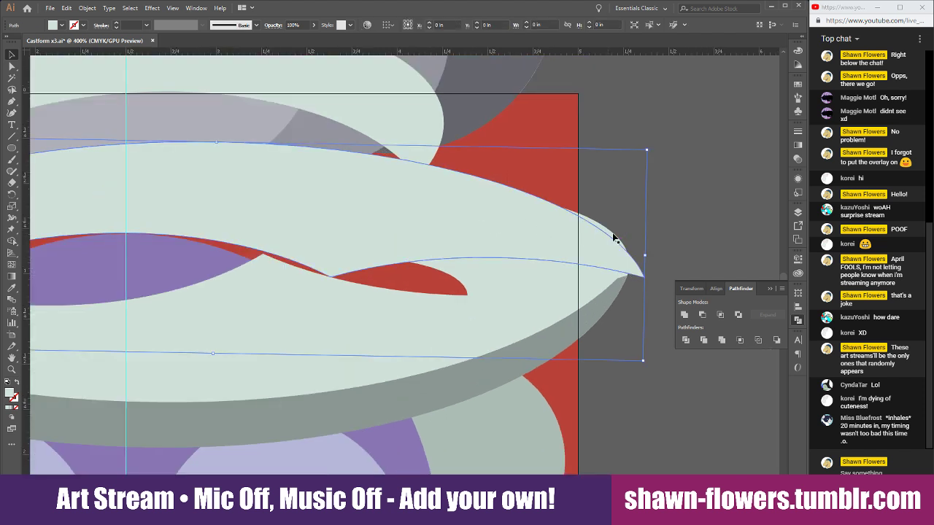
{"action": "left_click_drag", "start_coordinate": [650, 255], "coordinate": [659, 255]}
{"action": "left_click", "coordinate": [668, 226]}
{"action": "scroll", "coordinate": [642, 213], "scroll_direction": "down", "scroll_amount": 2}
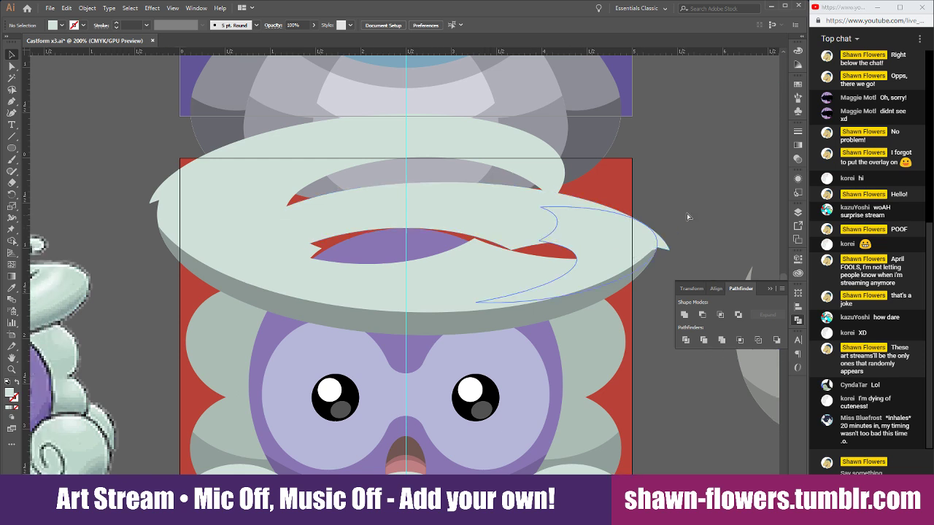
Recolor the mirrored band with the darker gray-green sampled from the cloud puffs beside the face
{"action": "scroll", "coordinate": [671, 201], "scroll_direction": "down", "scroll_amount": 2}
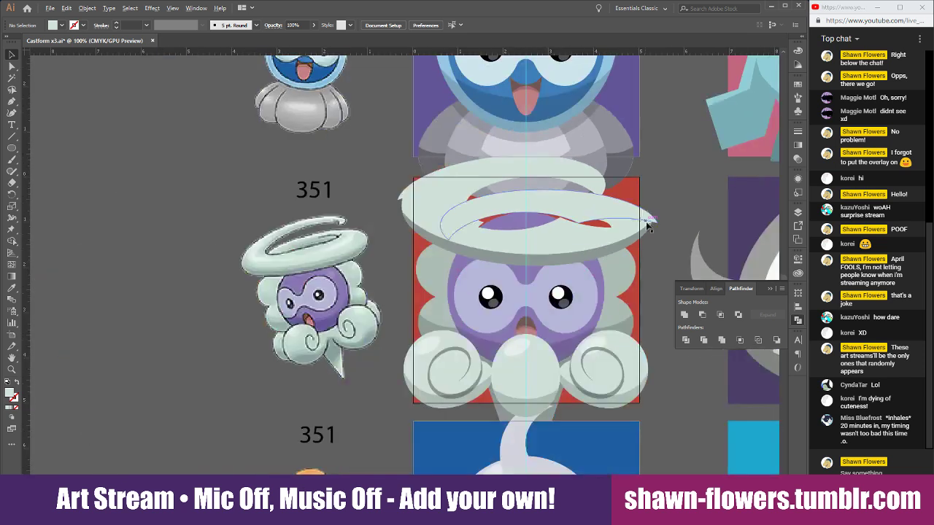
{"action": "scroll", "coordinate": [631, 216], "scroll_direction": "up", "scroll_amount": 1}
{"action": "scroll", "coordinate": [679, 198], "scroll_direction": "up", "scroll_amount": 1}
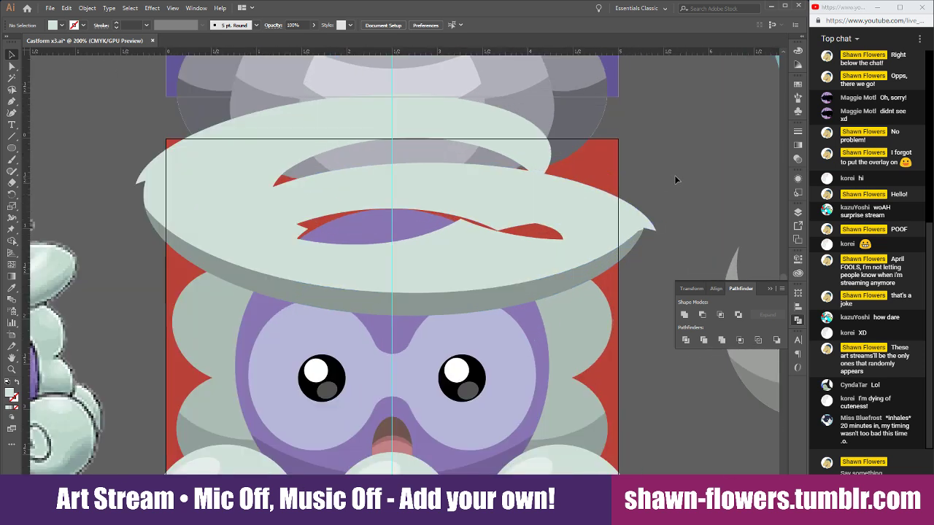
{"action": "scroll", "coordinate": [679, 188], "scroll_direction": "left", "scroll_amount": 1}
{"action": "left_click", "coordinate": [519, 196]}
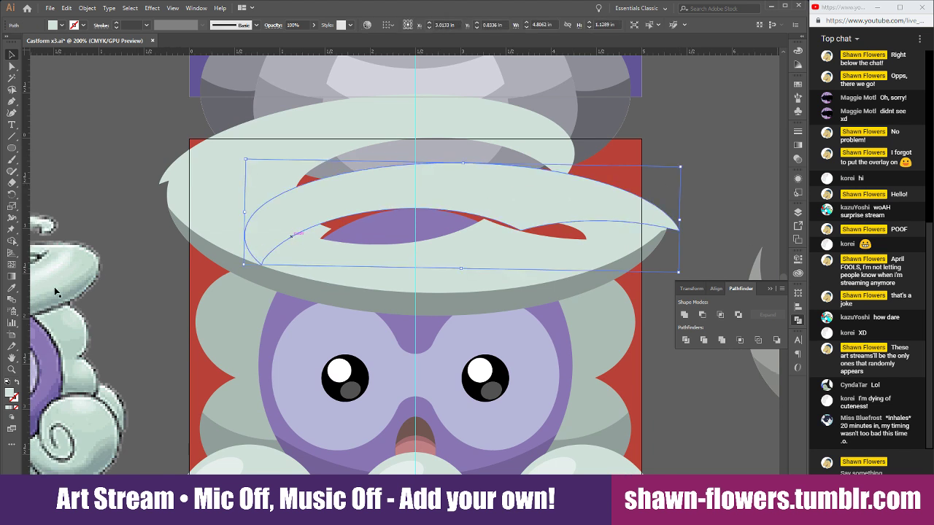
{"action": "left_click", "coordinate": [13, 288]}
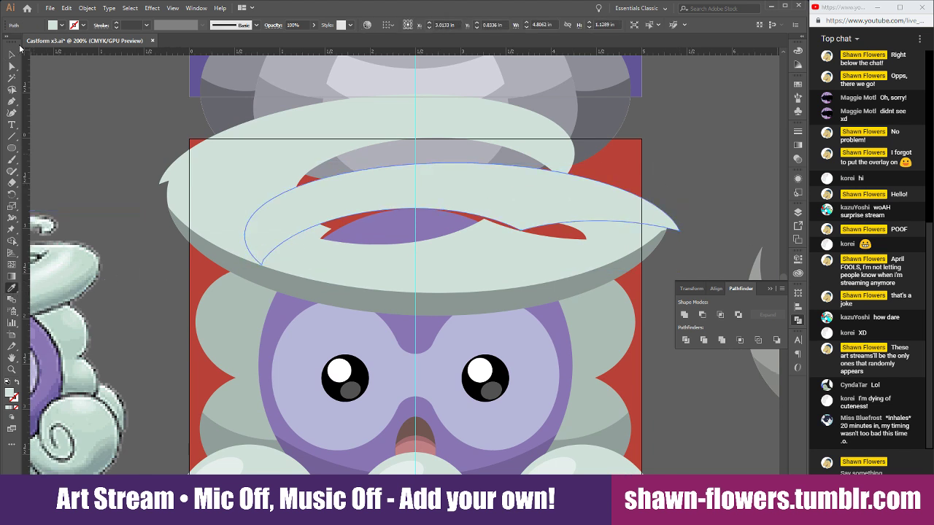
{"action": "left_click", "coordinate": [11, 55]}
{"action": "left_click", "coordinate": [90, 98]}
{"action": "left_click_drag", "start_coordinate": [300, 209], "coordinate": [348, 232]}
{"action": "scroll", "coordinate": [334, 197], "scroll_direction": "up", "scroll_amount": 2}
{"action": "scroll", "coordinate": [348, 232], "scroll_direction": "down", "scroll_amount": 1}
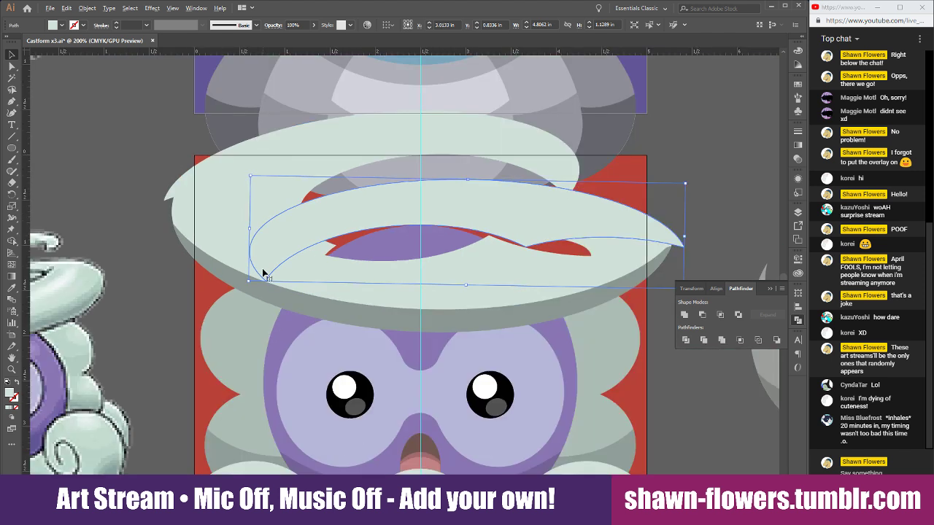
{"action": "left_click", "coordinate": [12, 289]}
{"action": "left_click", "coordinate": [240, 324]}
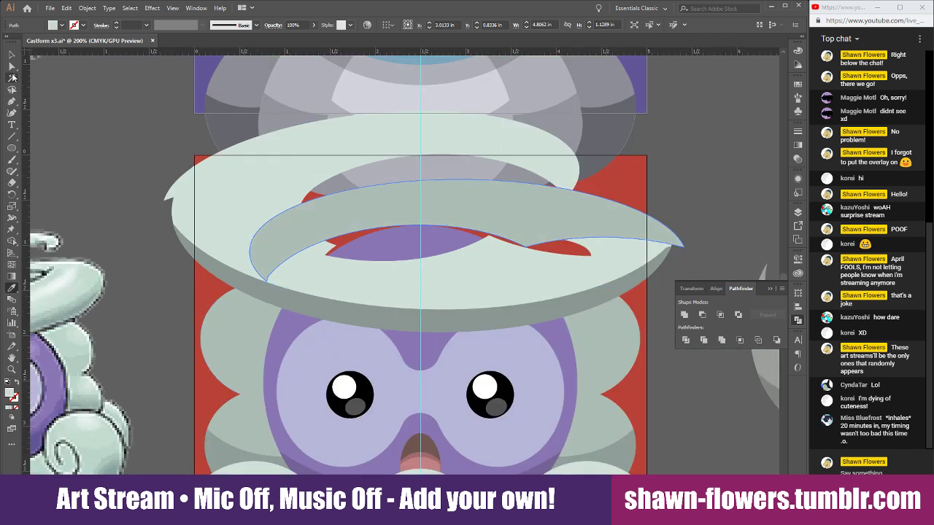
{"action": "left_click", "coordinate": [11, 54]}
{"action": "left_click", "coordinate": [107, 130]}
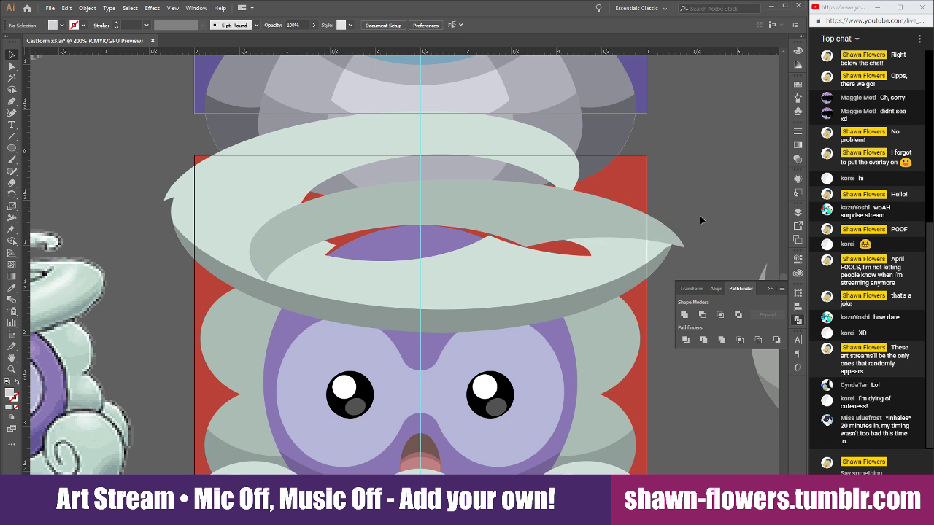
Send the gray-green band behind the ring's light pieces so it forms the ring's inner back wall
{"action": "left_click", "coordinate": [680, 254]}
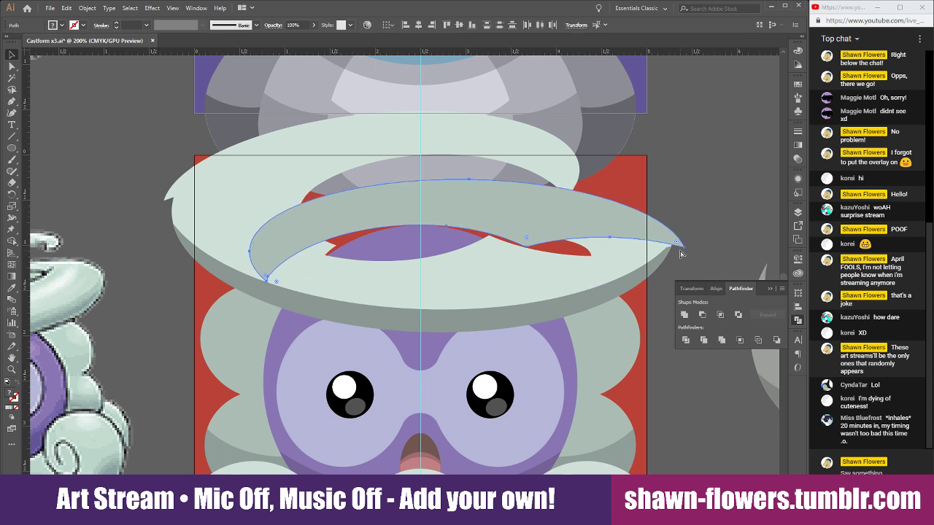
{"action": "key", "text": "ctrl+["}
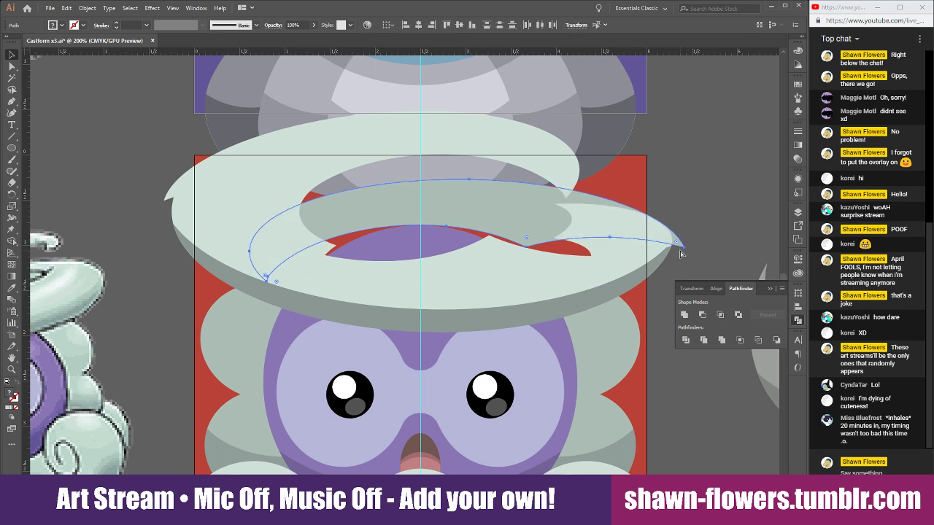
{"action": "left_click", "coordinate": [678, 253]}
{"action": "left_click", "coordinate": [719, 199]}
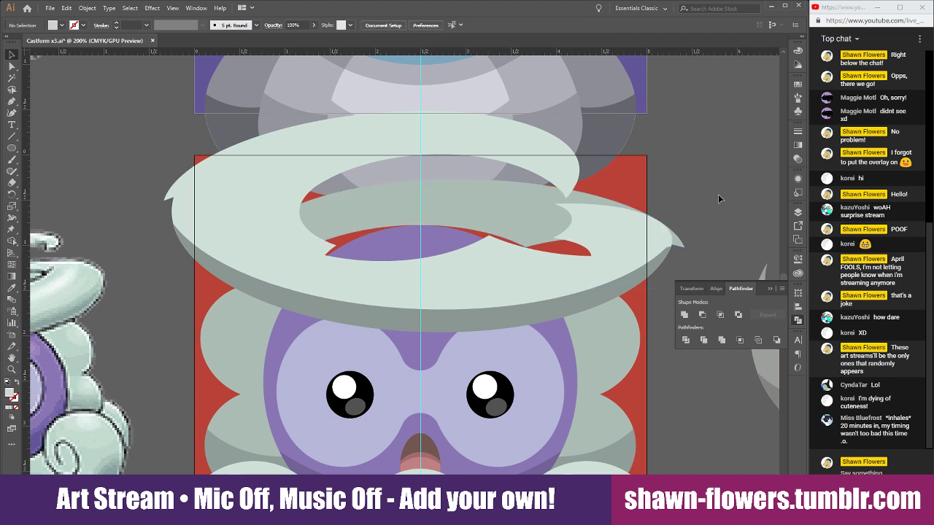
Copy the light front band, shrink the copy to about 4.03 by 1.02 in and lay it over the ring's front
{"action": "scroll", "coordinate": [724, 216], "scroll_direction": "right", "scroll_amount": 3}
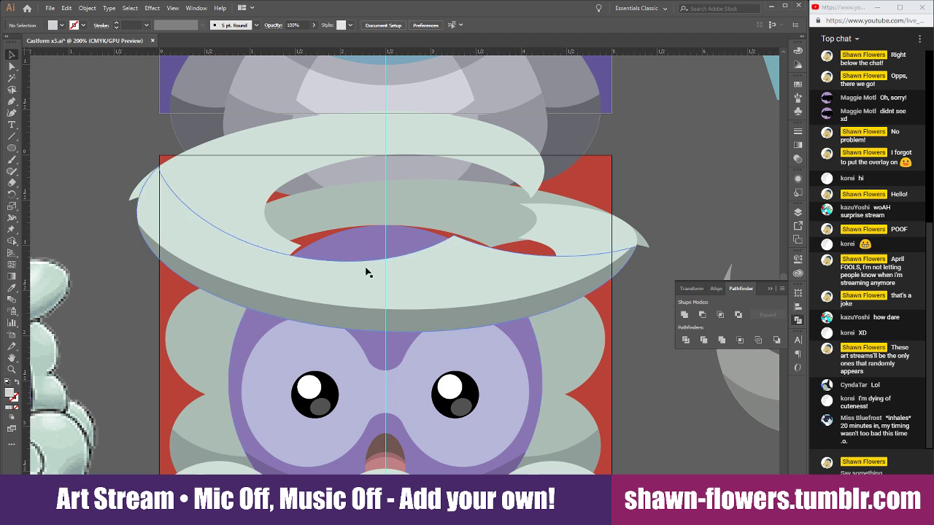
{"action": "left_click_drag", "start_coordinate": [364, 283], "coordinate": [401, 267]}
{"action": "scroll", "coordinate": [544, 319], "scroll_direction": "down", "scroll_amount": 1}
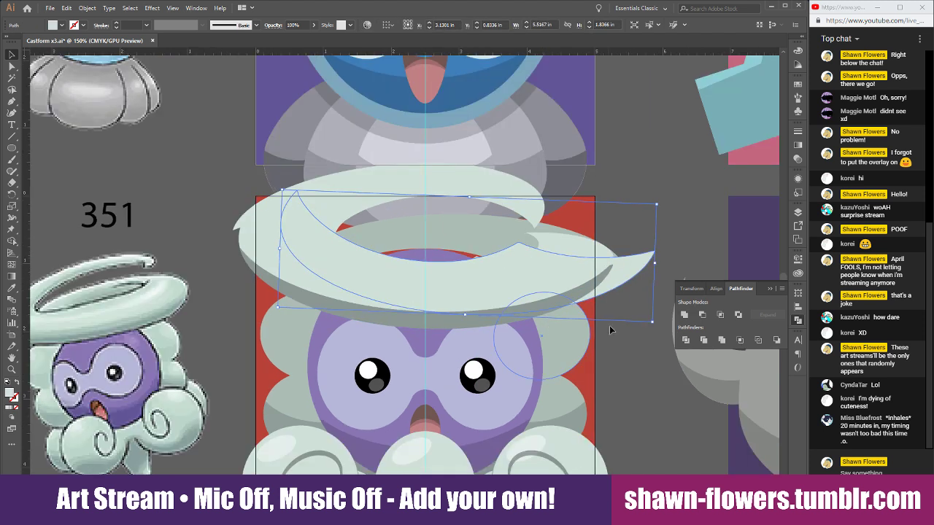
{"action": "left_click_drag", "start_coordinate": [654, 321], "coordinate": [558, 269]}
{"action": "scroll", "coordinate": [521, 292], "scroll_direction": "up", "scroll_amount": 1}
{"action": "scroll", "coordinate": [483, 274], "scroll_direction": "up", "scroll_amount": 1}
{"action": "left_click_drag", "start_coordinate": [401, 215], "coordinate": [440, 299]}
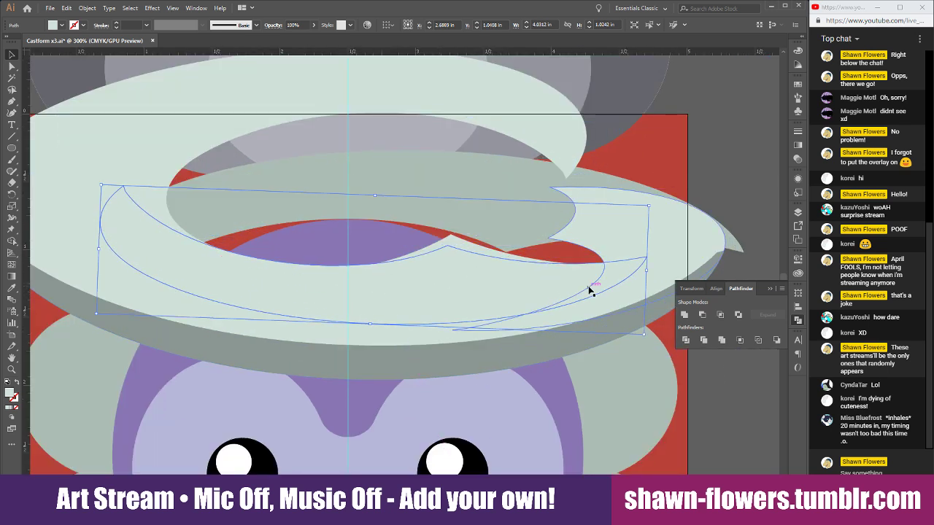
{"action": "left_click", "coordinate": [753, 191]}
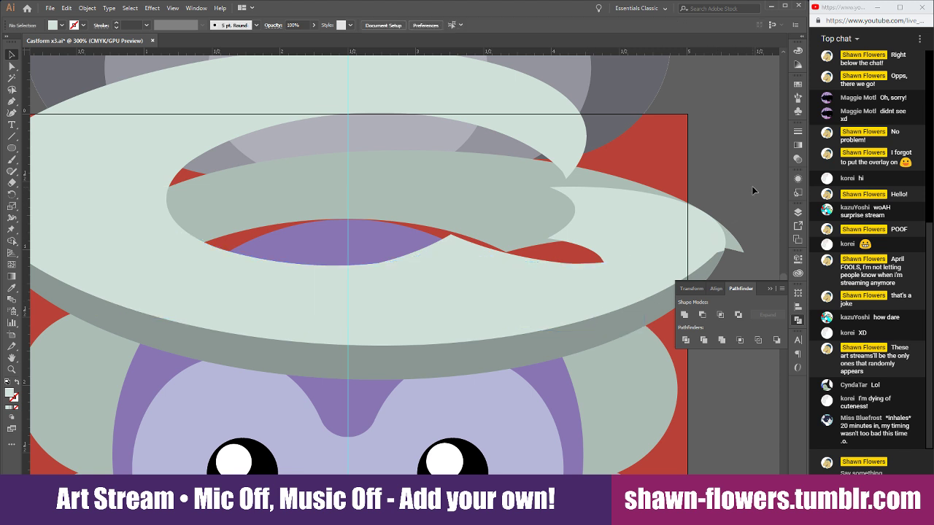
Tilt the small band copy upward to the right, narrow it to about 2.88 by 0.87 in and place it below the opening
{"action": "left_click_drag", "start_coordinate": [443, 308], "coordinate": [500, 292]}
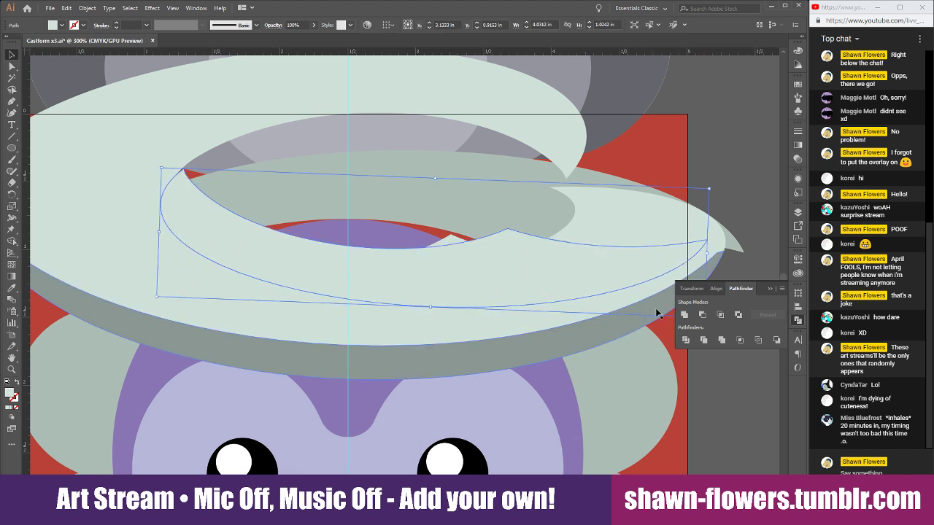
{"action": "scroll", "coordinate": [642, 310], "scroll_direction": "right", "scroll_amount": 2}
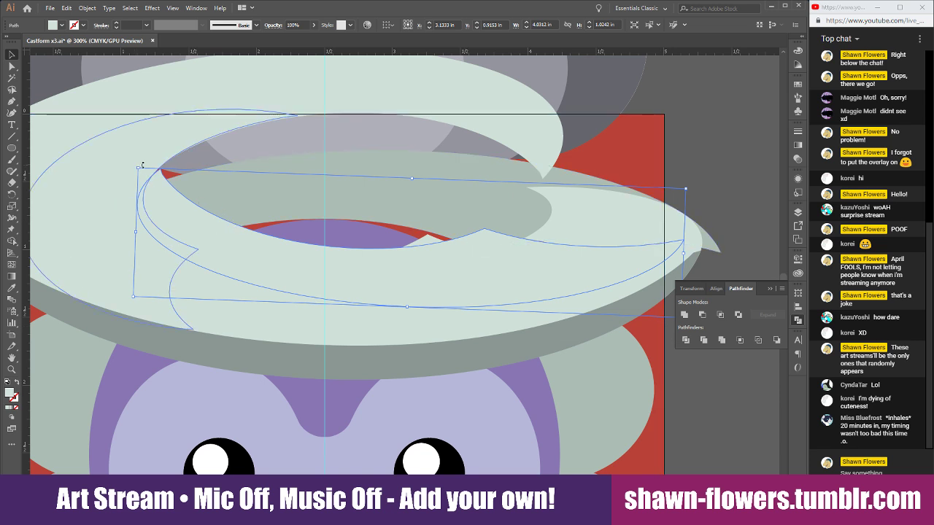
{"action": "left_click_drag", "start_coordinate": [142, 165], "coordinate": [109, 214]}
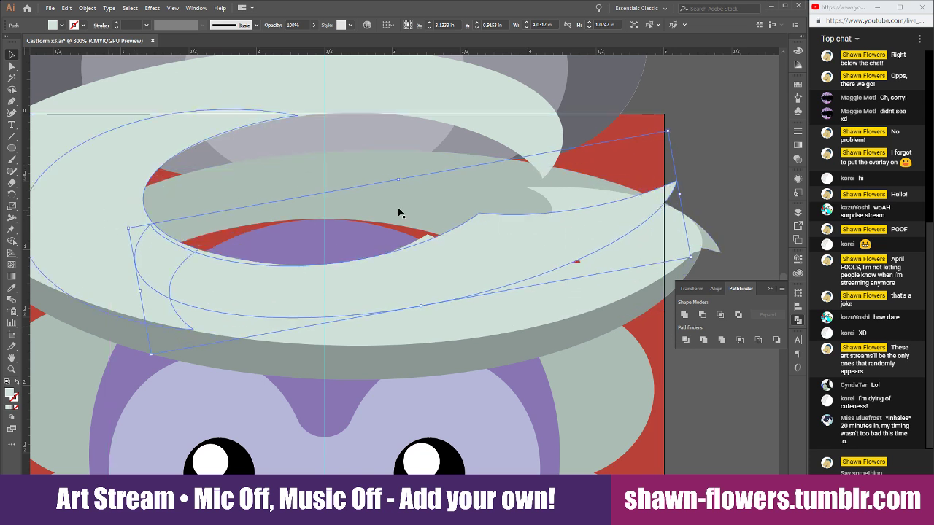
{"action": "left_click_drag", "start_coordinate": [681, 194], "coordinate": [617, 260]}
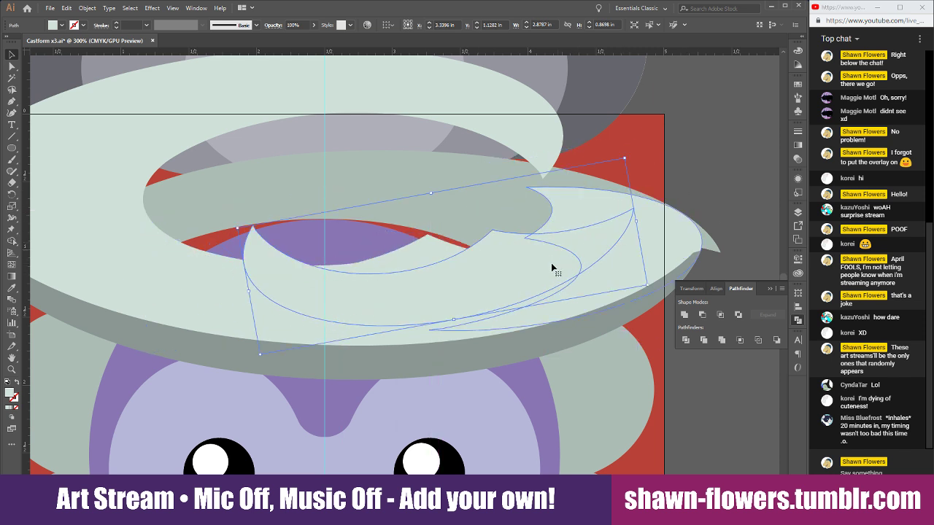
{"action": "left_click_drag", "start_coordinate": [552, 268], "coordinate": [454, 244]}
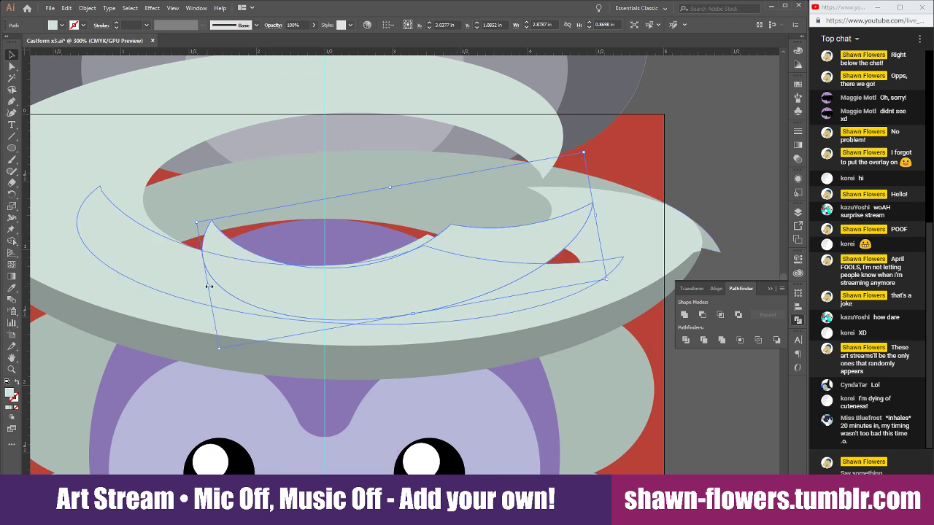
Mirror the small band at about 2.81 by 1.22 in and place it as an upswept tail from the ring's front to beyond its right end
{"action": "left_click_drag", "start_coordinate": [208, 286], "coordinate": [645, 272]}
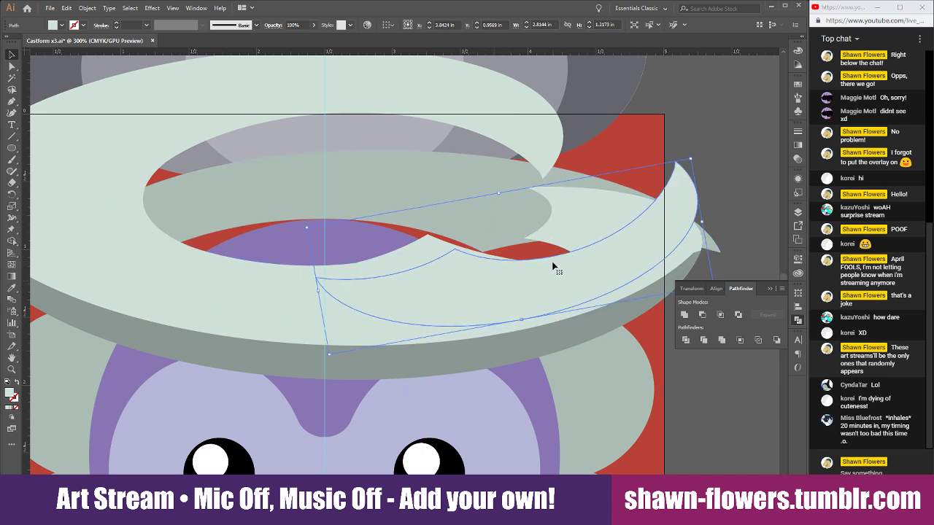
{"action": "left_click_drag", "start_coordinate": [553, 265], "coordinate": [683, 209]}
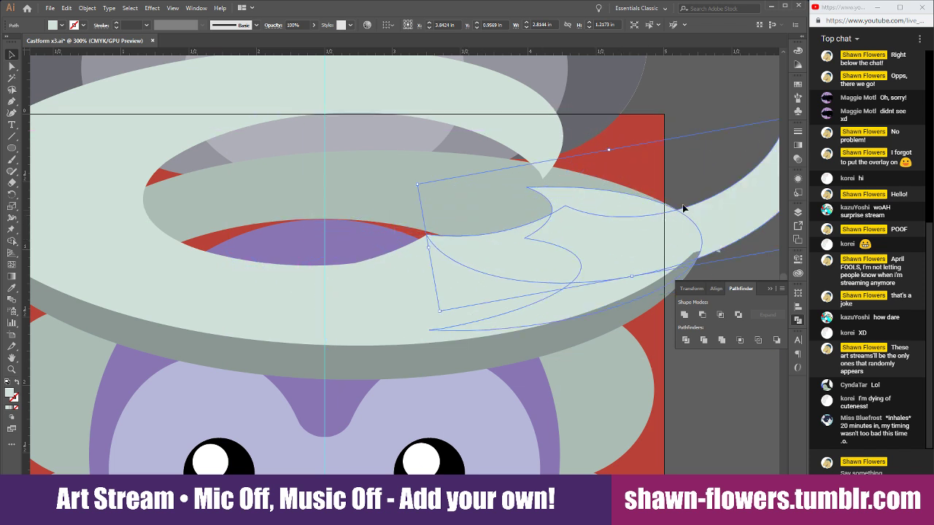
{"action": "left_click", "coordinate": [719, 167]}
{"action": "scroll", "coordinate": [714, 167], "scroll_direction": "down", "scroll_amount": 1}
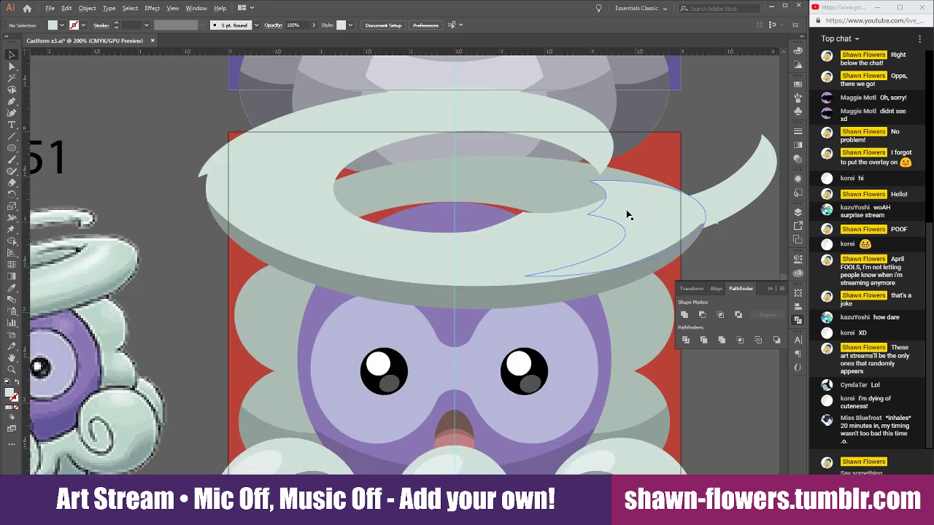
{"action": "scroll", "coordinate": [619, 207], "scroll_direction": "up", "scroll_amount": 2}
{"action": "left_click_drag", "start_coordinate": [484, 240], "coordinate": [467, 237]}
{"action": "key", "text": "ctrl+plus"}
{"action": "key", "text": "ctrl+plus"}
{"action": "key", "text": "ctrl+minus"}
{"action": "key", "text": "ctrl+minus"}
{"action": "key", "text": "ctrl+minus"}
{"action": "key", "text": "ctrl+minus"}
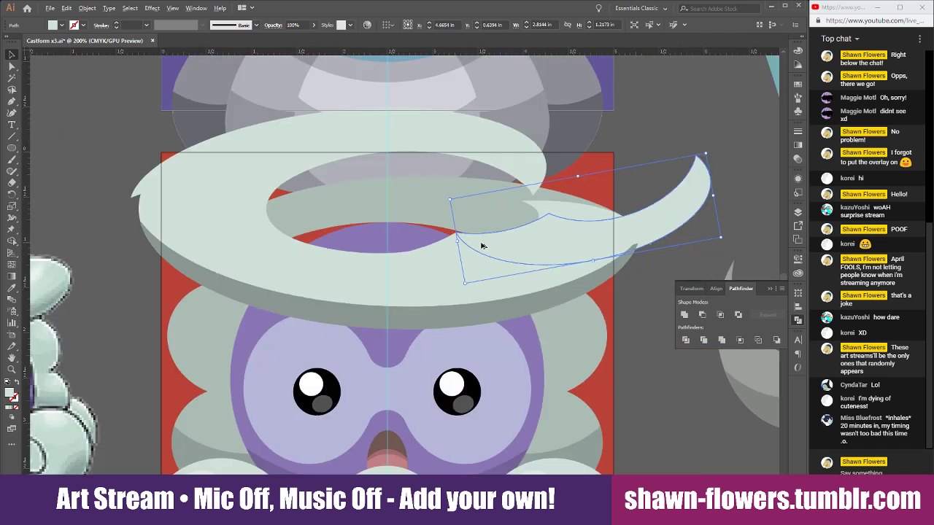
{"action": "left_click", "coordinate": [645, 316]}
Move the gray-green inner wall band straight down so it fills the gap in the lower part of the ring's opening
{"action": "scroll", "coordinate": [636, 307], "scroll_direction": "left", "scroll_amount": 2}
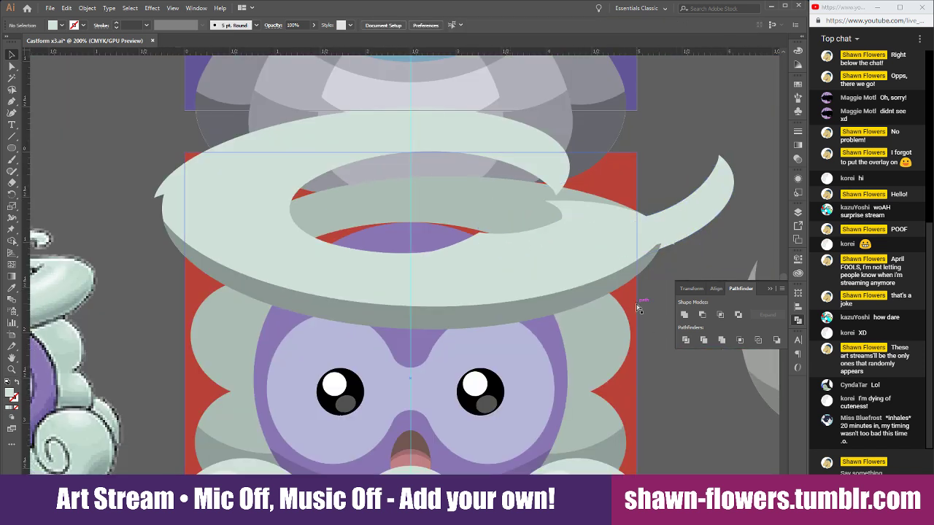
{"action": "scroll", "coordinate": [636, 307], "scroll_direction": "right", "scroll_amount": 1}
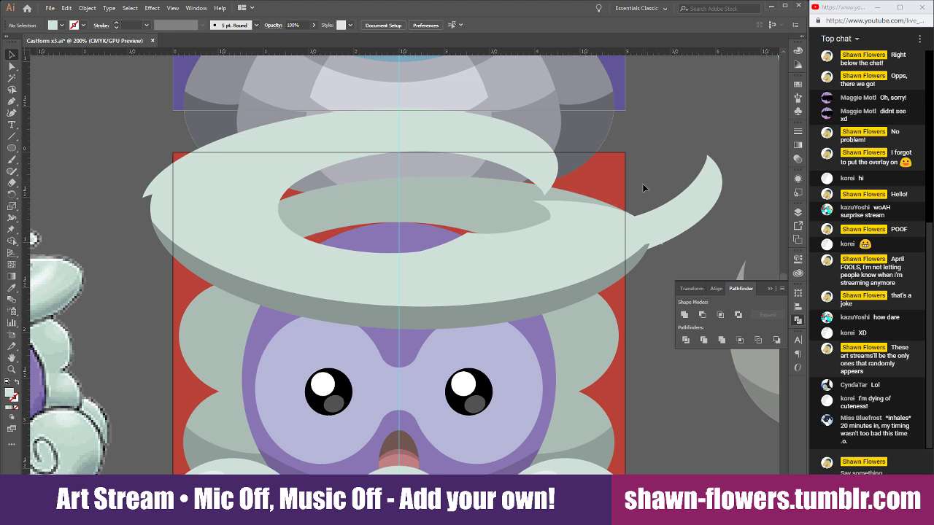
{"action": "left_click", "coordinate": [580, 197]}
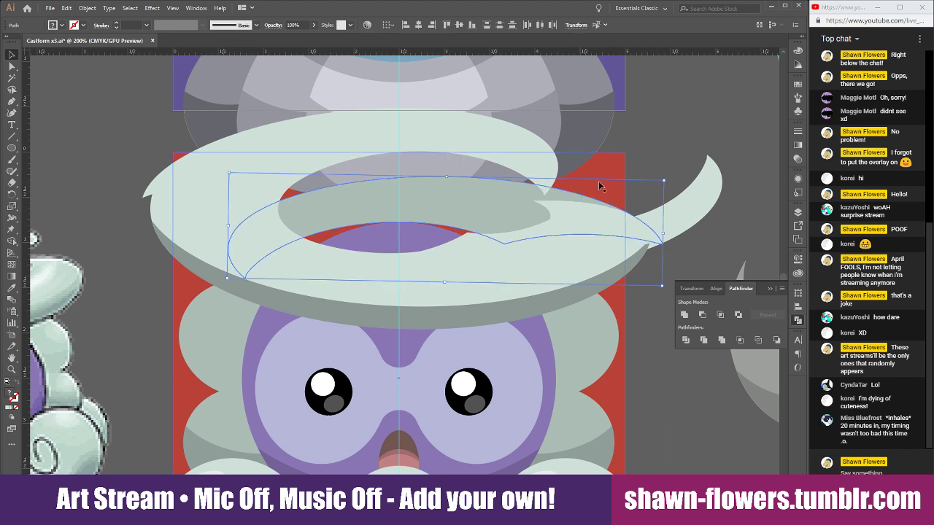
{"action": "left_click_drag", "start_coordinate": [428, 209], "coordinate": [427, 237]}
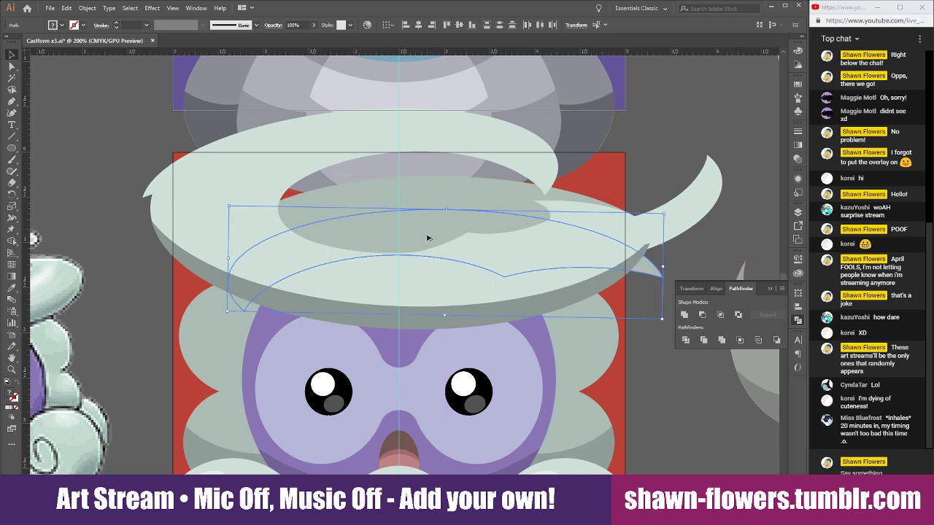
{"action": "left_click", "coordinate": [672, 353]}
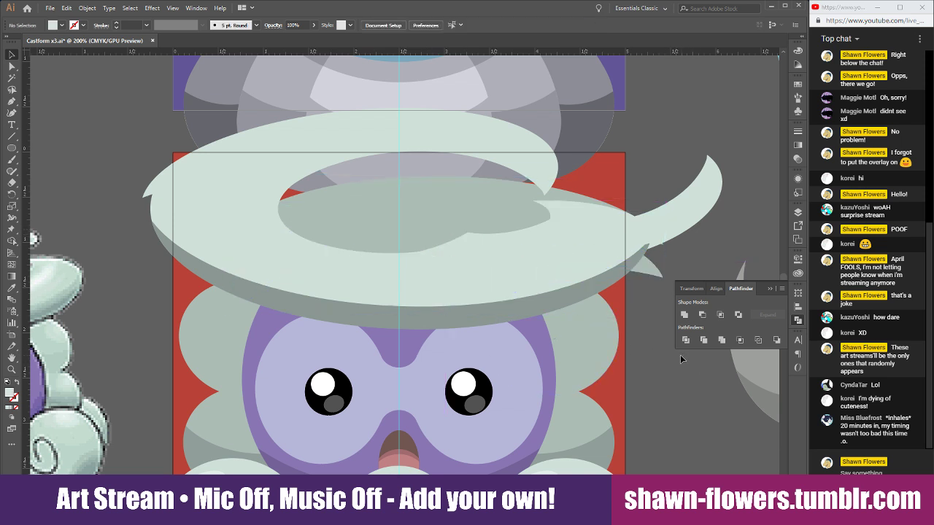
Copy the light upper band down over the opening and narrow the copy to about 2.99 by 1.03 in, matching the opening's width
{"action": "scroll", "coordinate": [680, 358], "scroll_direction": "right", "scroll_amount": 4}
{"action": "scroll", "coordinate": [678, 357], "scroll_direction": "left", "scroll_amount": 6}
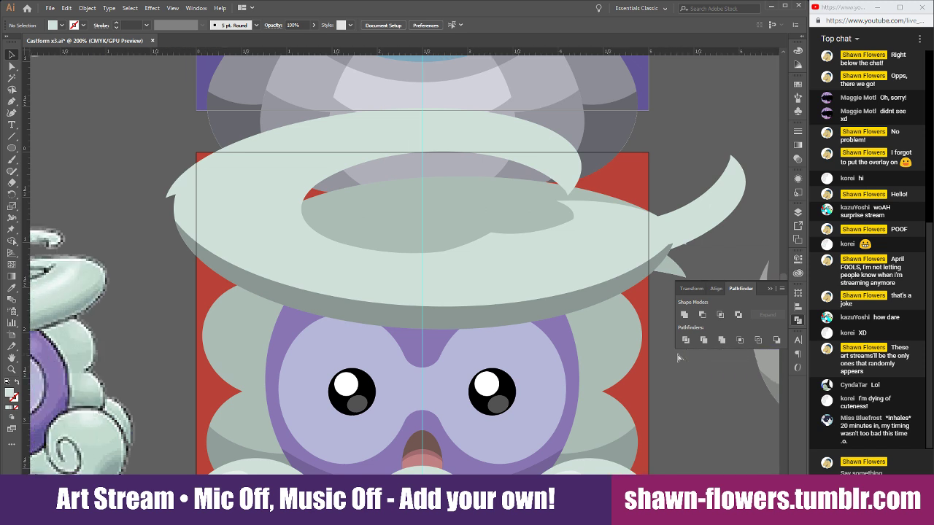
{"action": "scroll", "coordinate": [677, 357], "scroll_direction": "down", "scroll_amount": 2}
{"action": "scroll", "coordinate": [672, 361], "scroll_direction": "up", "scroll_amount": 2}
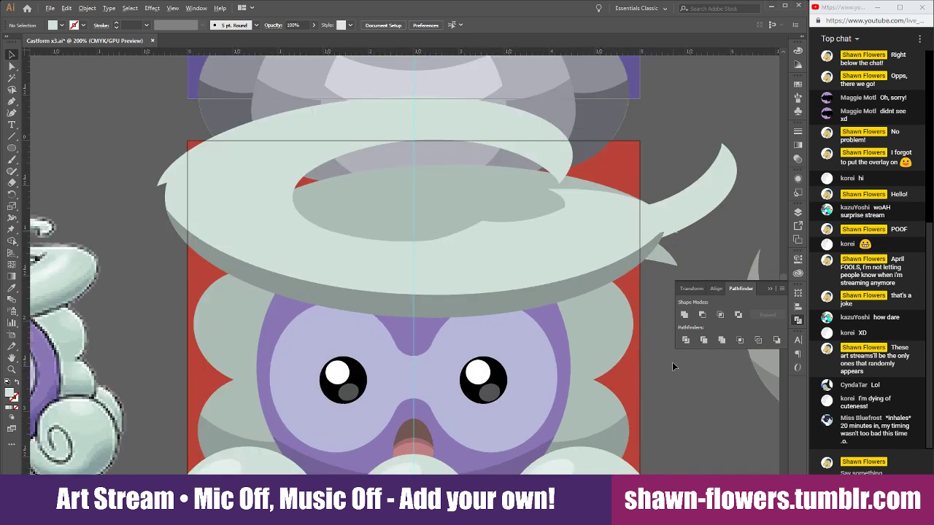
{"action": "scroll", "coordinate": [672, 362], "scroll_direction": "down", "scroll_amount": 1}
{"action": "scroll", "coordinate": [671, 362], "scroll_direction": "right", "scroll_amount": 2}
{"action": "left_click", "coordinate": [375, 240]}
{"action": "scroll", "coordinate": [295, 199], "scroll_direction": "up", "scroll_amount": 2}
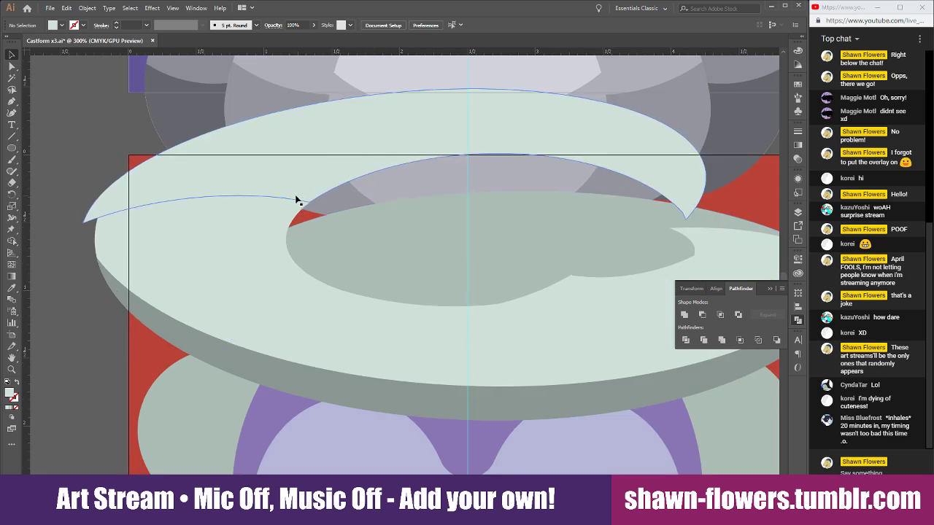
{"action": "left_click", "coordinate": [332, 181]}
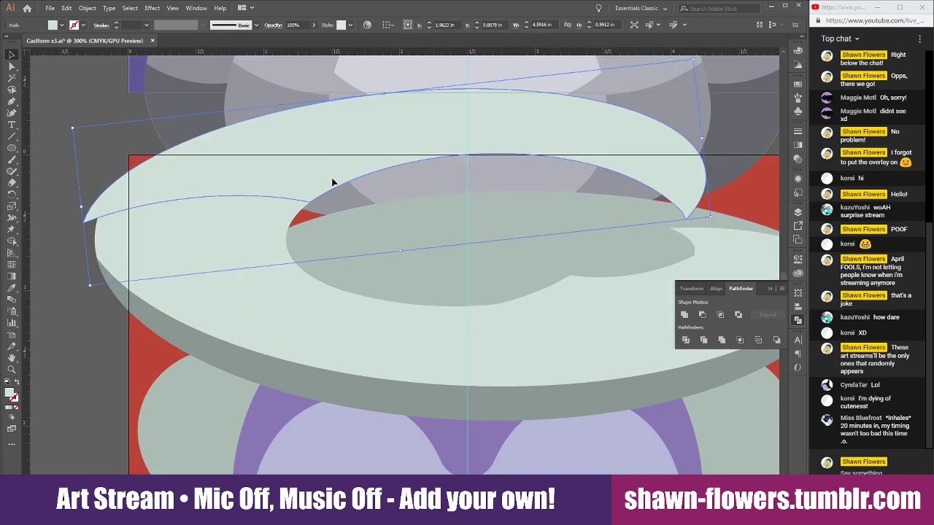
{"action": "left_click_drag", "start_coordinate": [332, 181], "coordinate": [374, 225]}
{"action": "left_click_drag", "start_coordinate": [81, 264], "coordinate": [181, 254]}
{"action": "left_click_drag", "start_coordinate": [413, 213], "coordinate": [483, 194]}
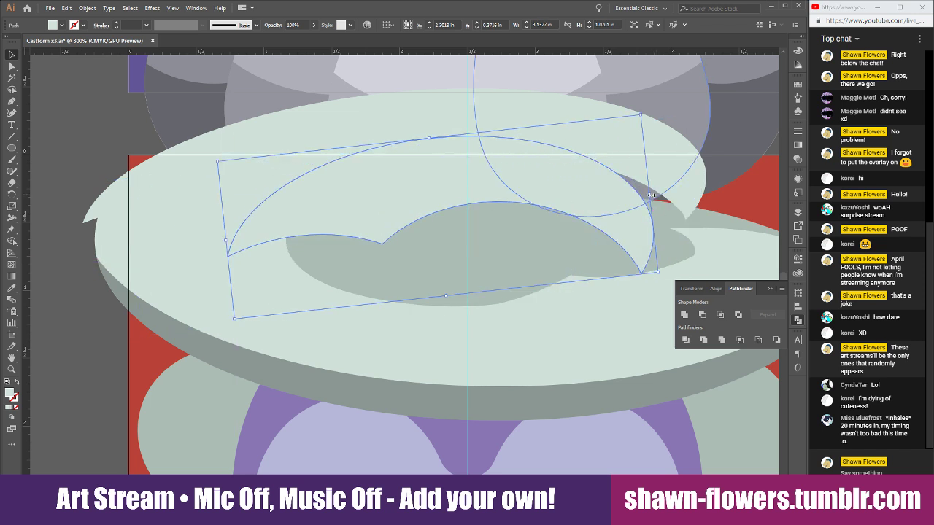
{"action": "left_click_drag", "start_coordinate": [651, 195], "coordinate": [686, 193]}
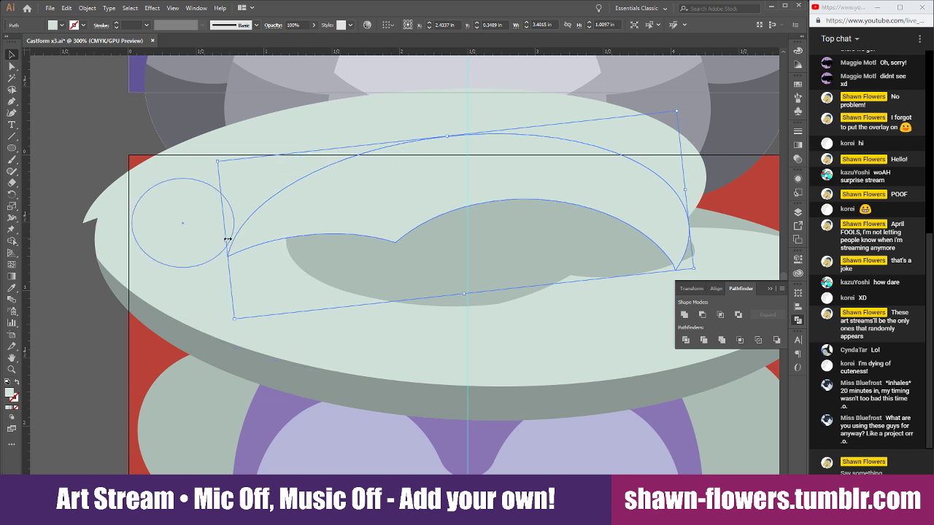
{"action": "left_click_drag", "start_coordinate": [228, 240], "coordinate": [289, 235]}
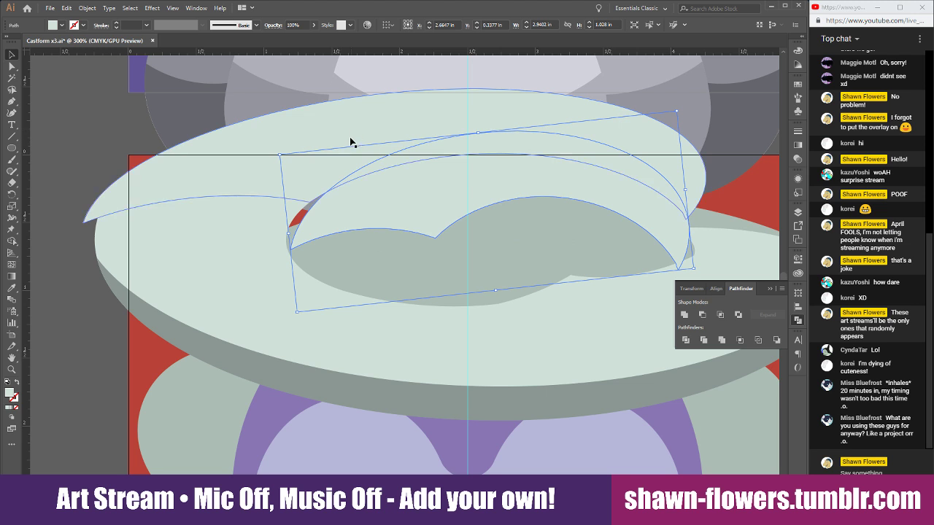
{"action": "left_click_drag", "start_coordinate": [288, 232], "coordinate": [283, 237]}
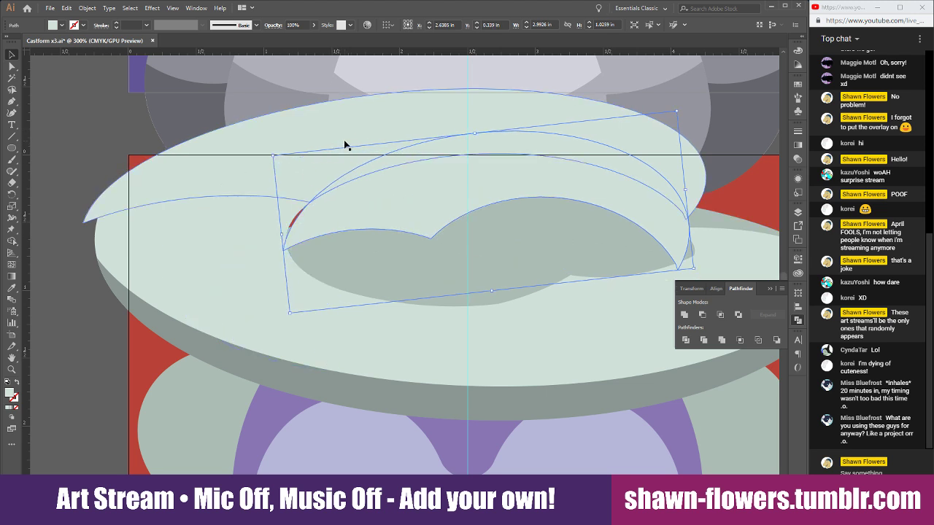
Intersect the narrowed copy with the upper light band to leave a thin crescent along the opening's upper edge
{"action": "left_click", "coordinate": [405, 134], "text": "shift"}
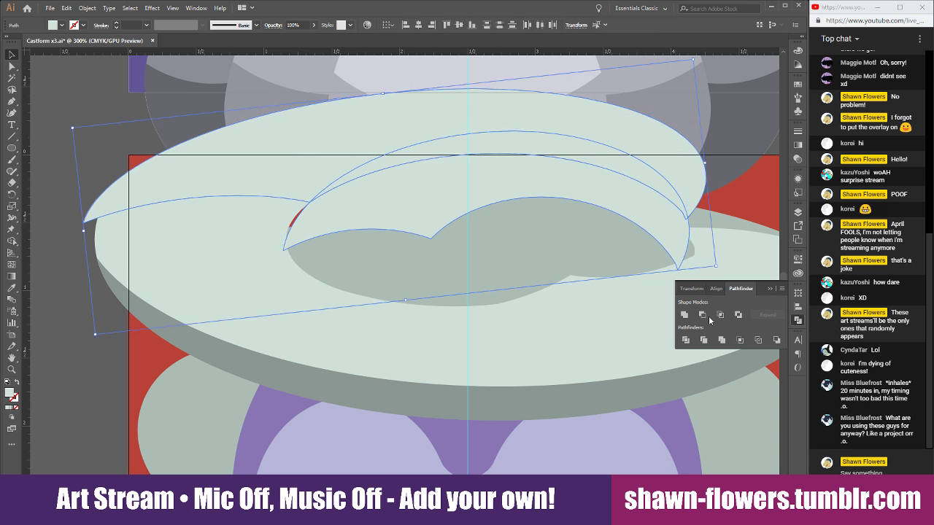
{"action": "left_click", "coordinate": [705, 316]}
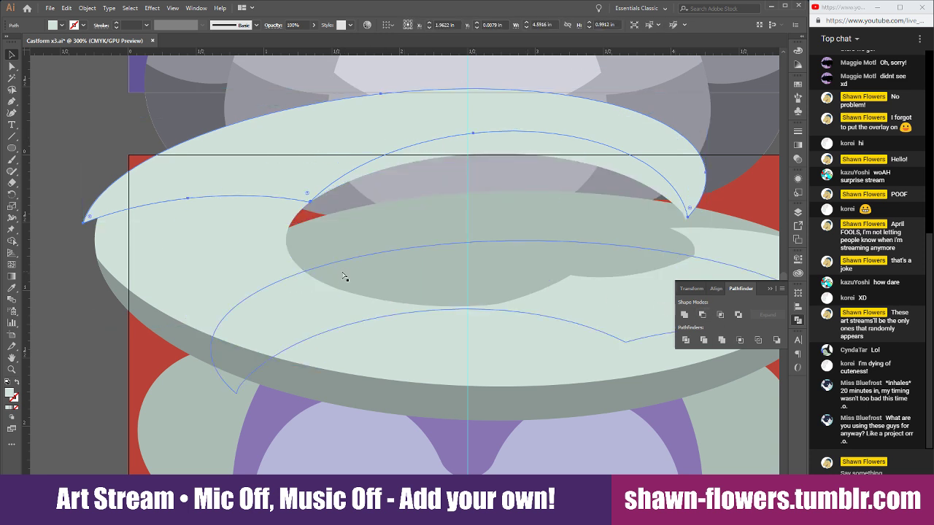
{"action": "key", "text": "ctrl+z"}
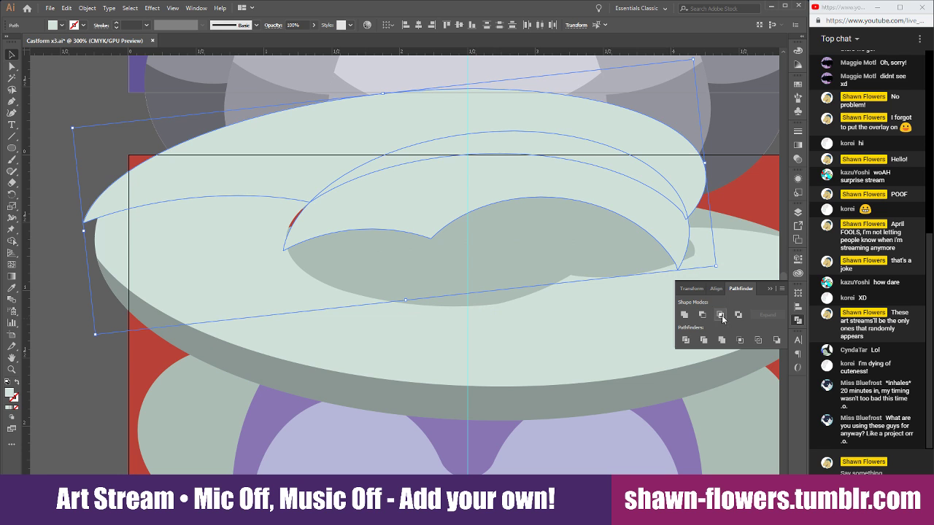
{"action": "left_click", "coordinate": [720, 317]}
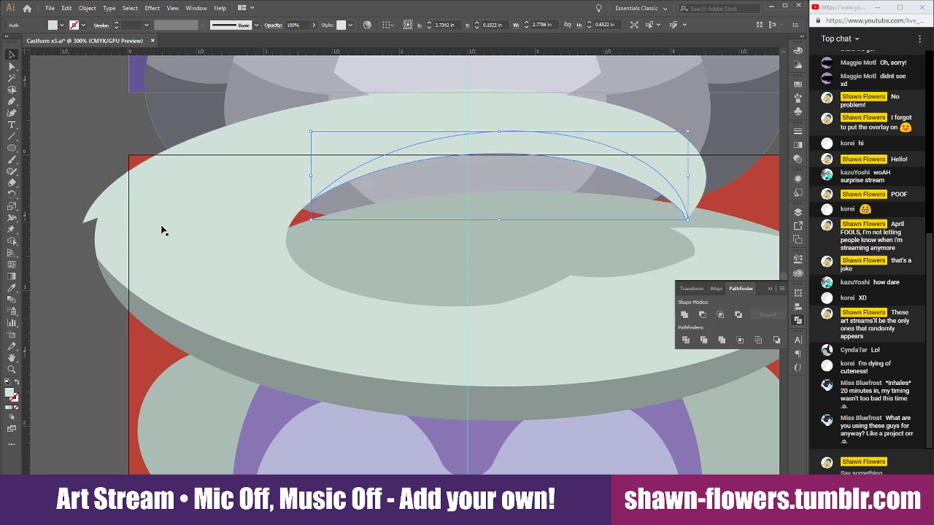
Fill the crescent with the gray-green sampled from the cloud puff beside the face
{"action": "left_click", "coordinate": [11, 288]}
{"action": "scroll", "coordinate": [468, 306], "scroll_direction": "down", "scroll_amount": 1}
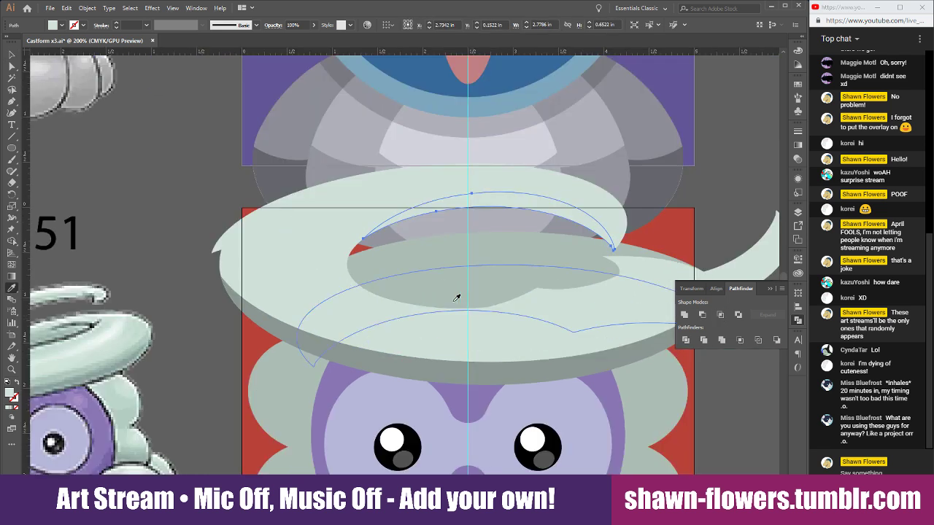
{"action": "scroll", "coordinate": [458, 314], "scroll_direction": "down", "scroll_amount": 3}
{"action": "left_click", "coordinate": [304, 301]}
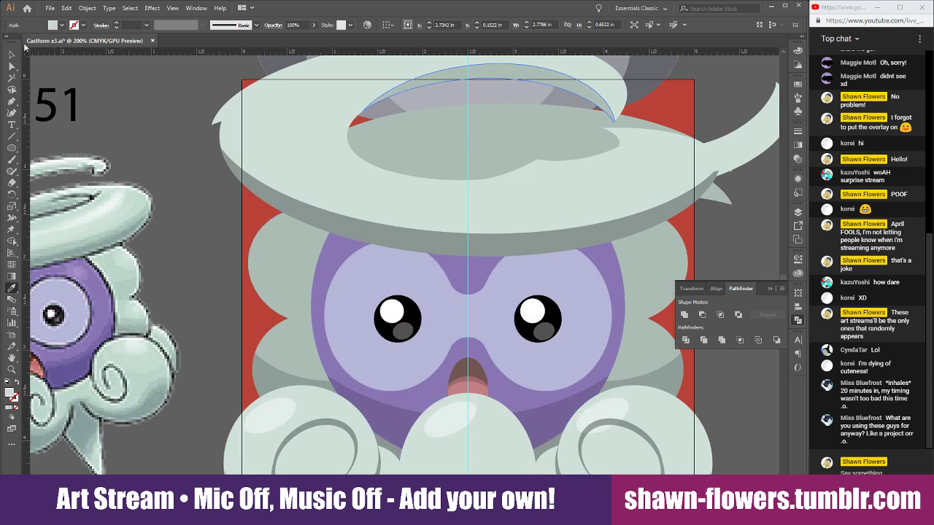
{"action": "left_click", "coordinate": [10, 55]}
{"action": "left_click", "coordinate": [187, 153]}
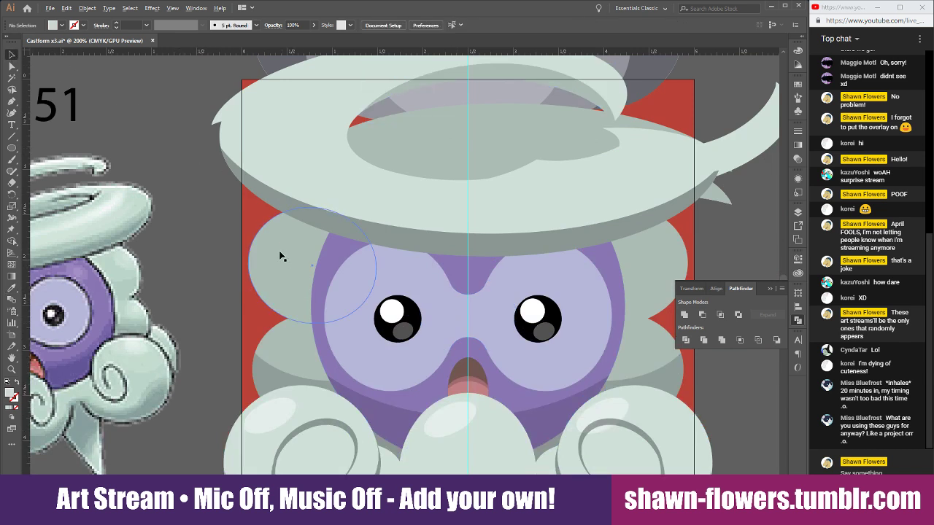
Try the inner wall's lighter gray-green as the fill of the ring's lower shadow band
{"action": "key", "text": "ctrl+minus"}
{"action": "scroll", "coordinate": [508, 209], "scroll_direction": "up", "scroll_amount": 1}
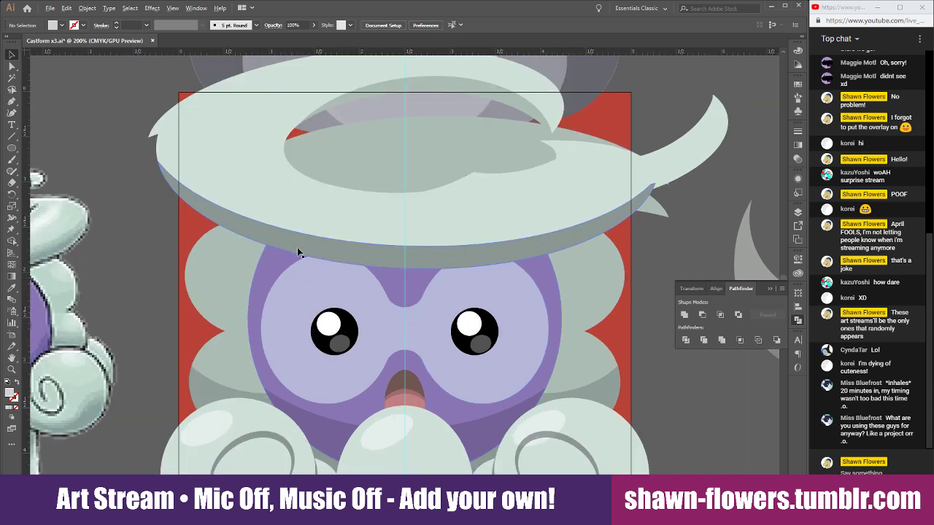
{"action": "scroll", "coordinate": [297, 247], "scroll_direction": "up", "scroll_amount": 1}
{"action": "left_click", "coordinate": [379, 252]}
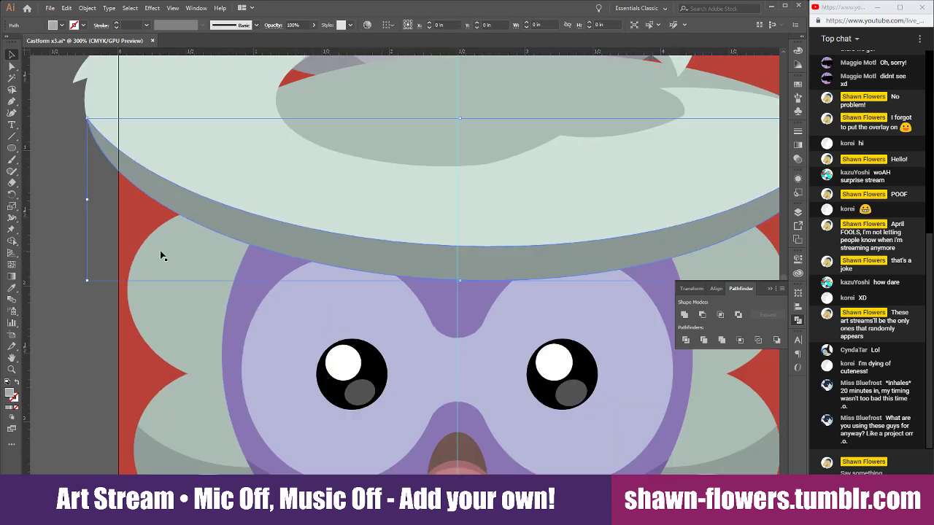
{"action": "left_click", "coordinate": [13, 290]}
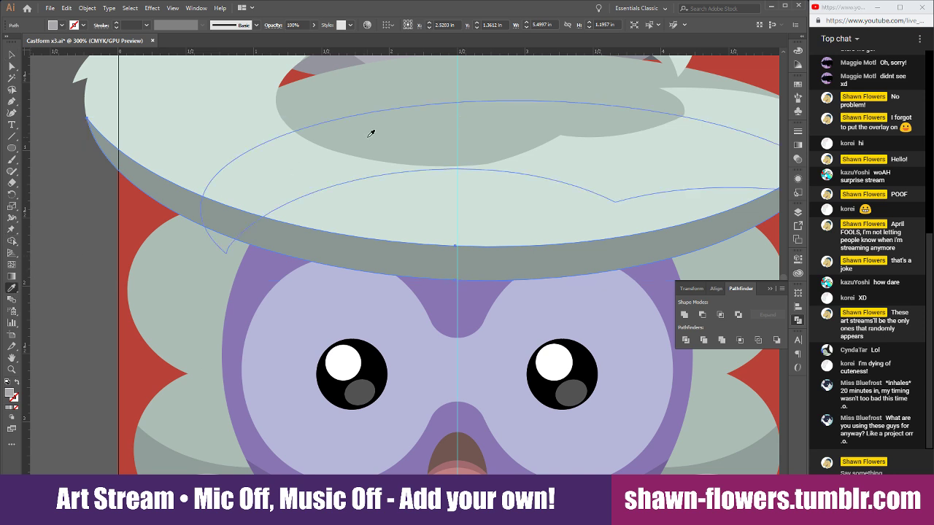
{"action": "left_click", "coordinate": [371, 131]}
{"action": "left_click", "coordinate": [13, 55]}
{"action": "left_click", "coordinate": [102, 208]}
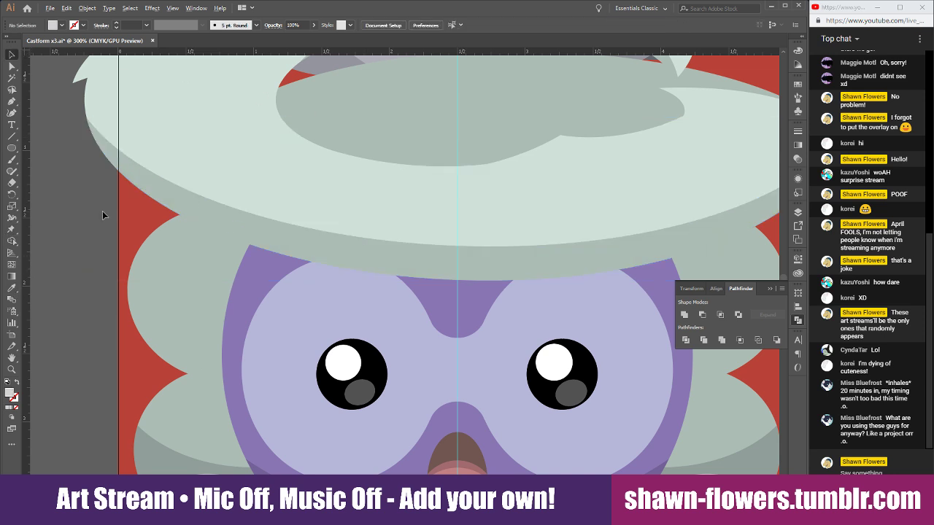
Recolor the ring's lower shadow band with the darker gray-green sampled from the shaded cloud beside the central puff
{"action": "scroll", "coordinate": [103, 211], "scroll_direction": "down", "scroll_amount": 2}
{"action": "scroll", "coordinate": [125, 227], "scroll_direction": "up", "scroll_amount": 2}
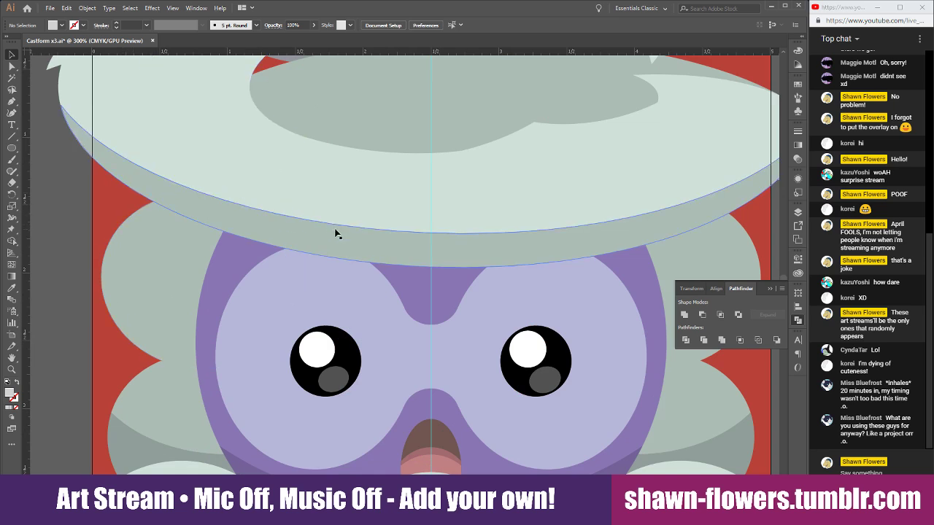
{"action": "scroll", "coordinate": [336, 239], "scroll_direction": "down", "scroll_amount": 2}
{"action": "scroll", "coordinate": [335, 239], "scroll_direction": "up", "scroll_amount": 2}
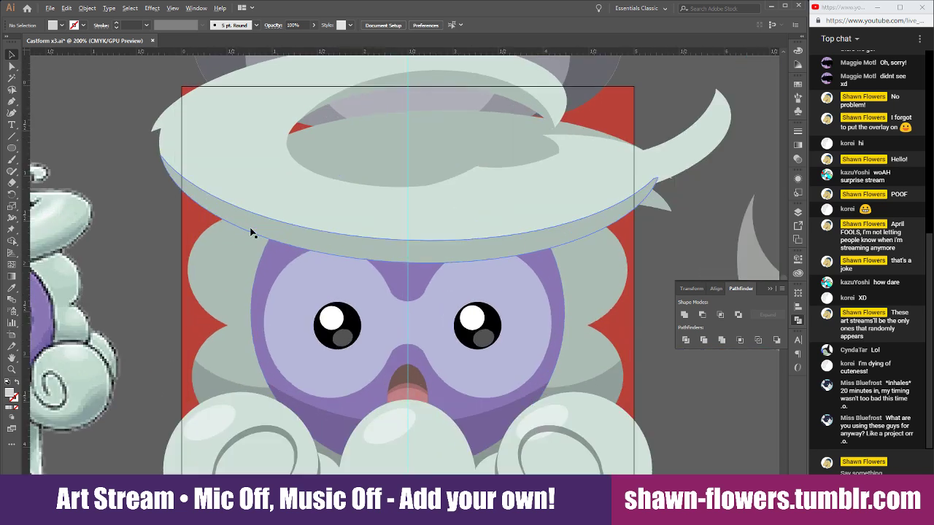
{"action": "left_click", "coordinate": [380, 261]}
{"action": "left_click", "coordinate": [12, 288]}
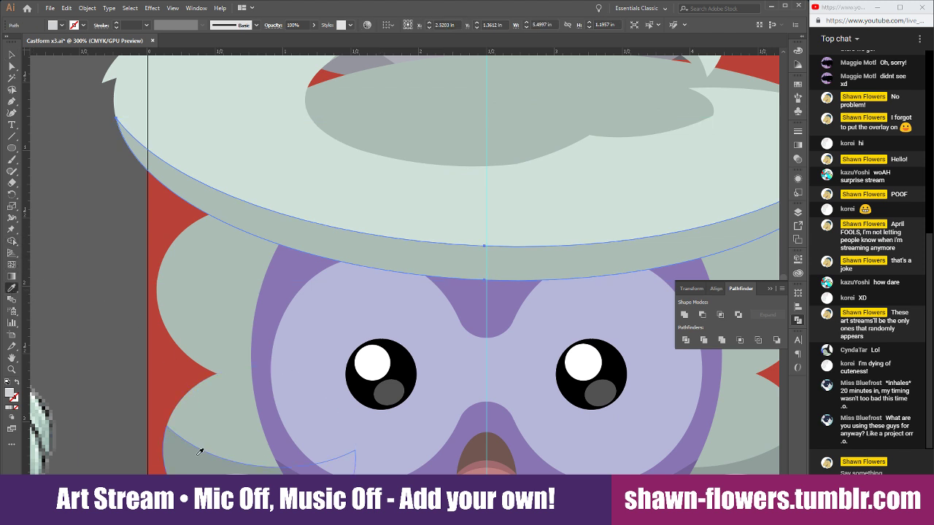
{"action": "scroll", "coordinate": [200, 452], "scroll_direction": "down", "scroll_amount": 3}
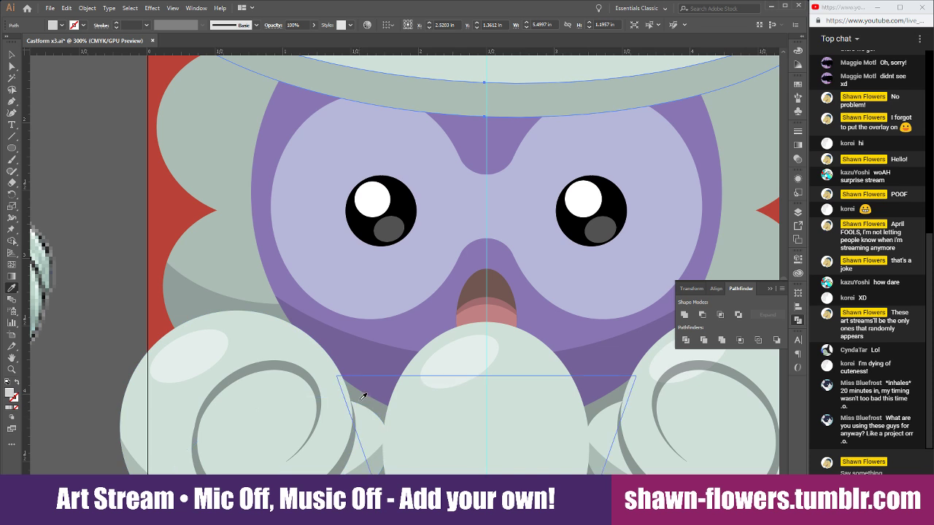
{"action": "left_click", "coordinate": [359, 392]}
{"action": "scroll", "coordinate": [360, 392], "scroll_direction": "up", "scroll_amount": 2}
{"action": "left_click", "coordinate": [11, 56]}
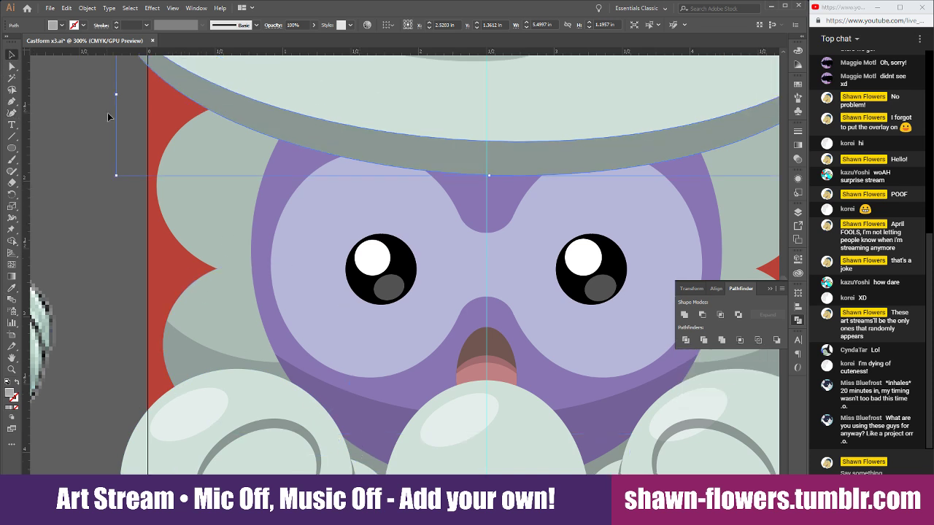
{"action": "left_click", "coordinate": [109, 115]}
Examine the cloud ring on the full Castform figure against the reference picture and the neighboring character artboards
{"action": "scroll", "coordinate": [329, 294], "scroll_direction": "up", "scroll_amount": 4}
{"action": "scroll", "coordinate": [329, 294], "scroll_direction": "down", "scroll_amount": 1}
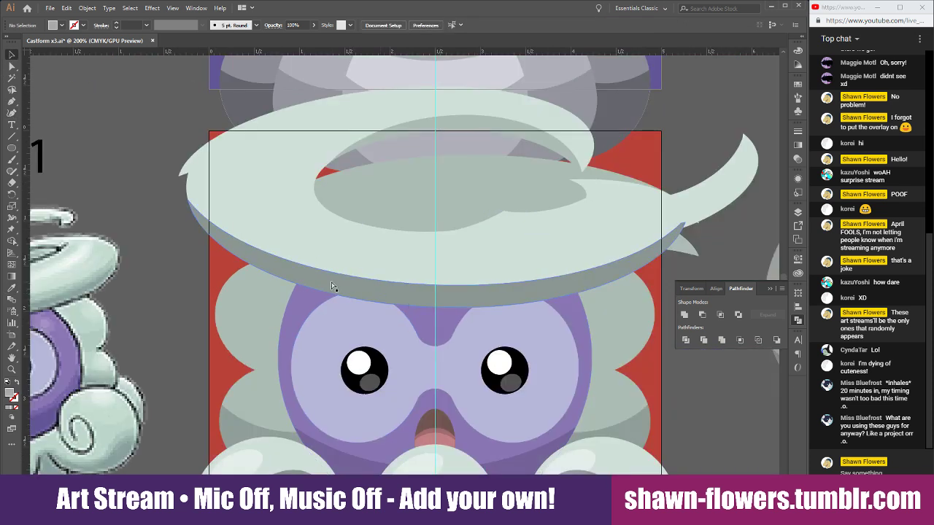
{"action": "scroll", "coordinate": [554, 326], "scroll_direction": "right", "scroll_amount": 2}
{"action": "scroll", "coordinate": [604, 339], "scroll_direction": "down", "scroll_amount": 1}
{"action": "scroll", "coordinate": [604, 339], "scroll_direction": "down", "scroll_amount": 1}
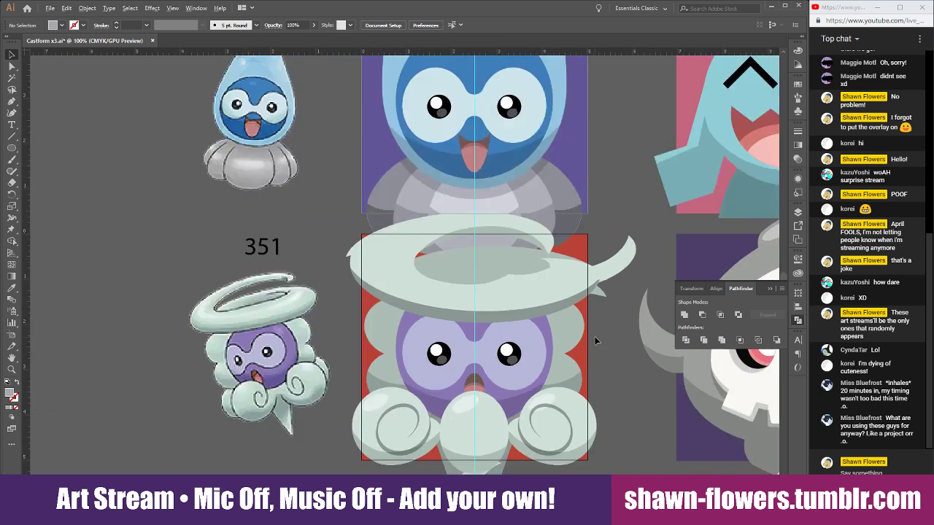
{"action": "scroll", "coordinate": [559, 327], "scroll_direction": "up", "scroll_amount": 2}
{"action": "scroll", "coordinate": [450, 308], "scroll_direction": "down", "scroll_amount": 2}
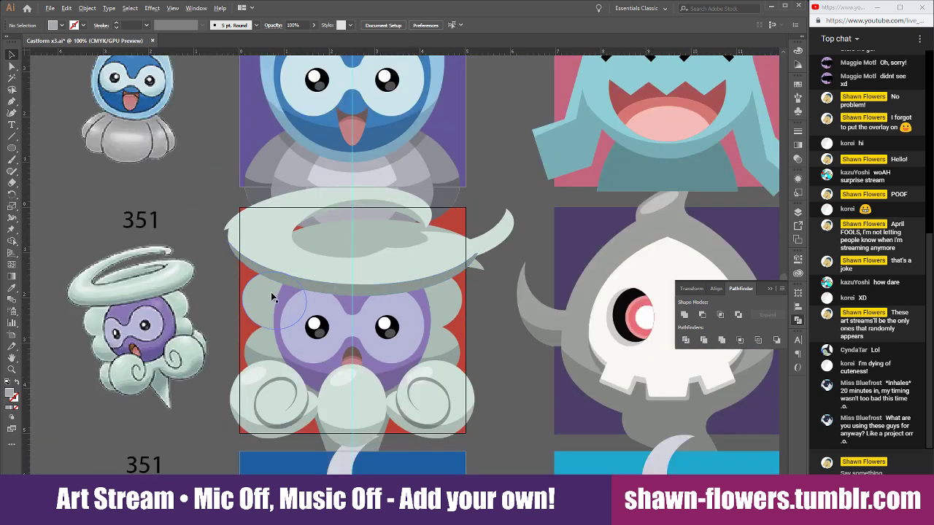
{"action": "scroll", "coordinate": [271, 292], "scroll_direction": "up", "scroll_amount": 1}
{"action": "scroll", "coordinate": [240, 277], "scroll_direction": "down", "scroll_amount": 3}
{"action": "scroll", "coordinate": [241, 277], "scroll_direction": "up", "scroll_amount": 1}
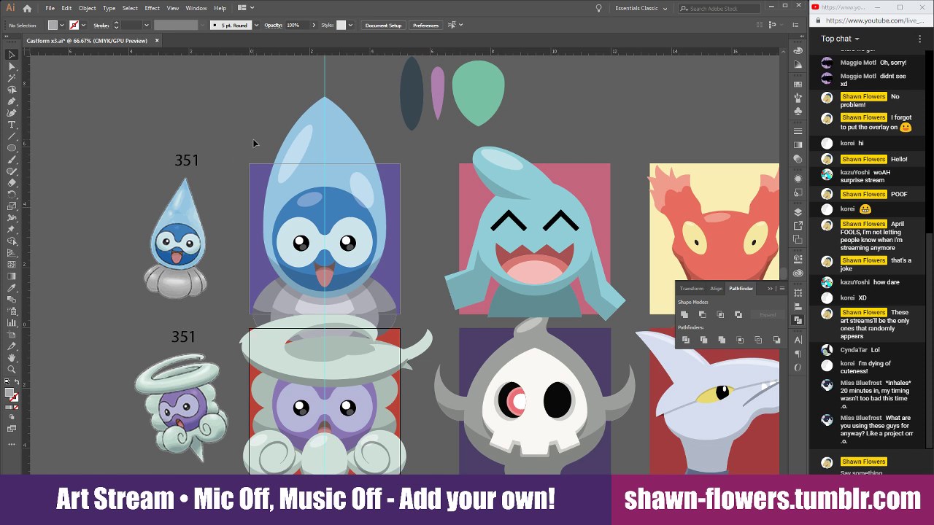
{"action": "left_click_drag", "start_coordinate": [241, 145], "coordinate": [423, 316]}
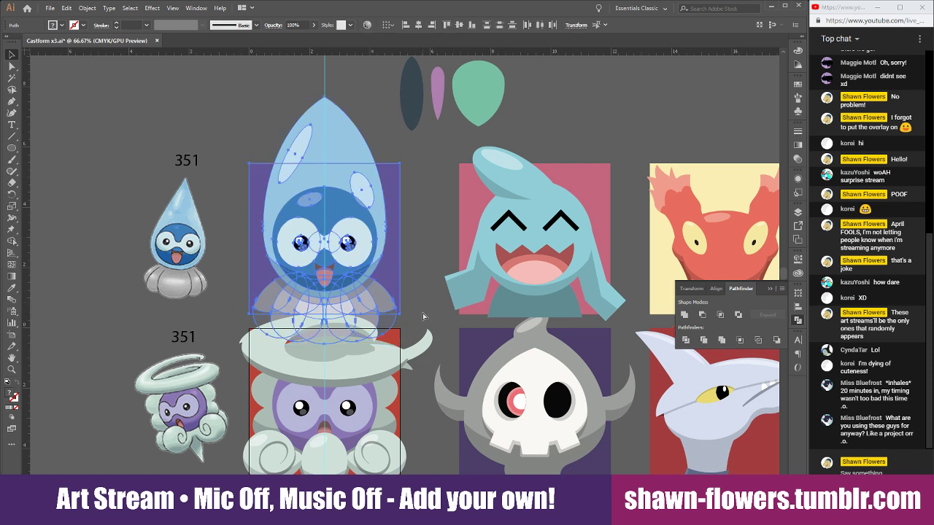
{"action": "left_click", "coordinate": [423, 316]}
{"action": "scroll", "coordinate": [424, 314], "scroll_direction": "down", "scroll_amount": 3}
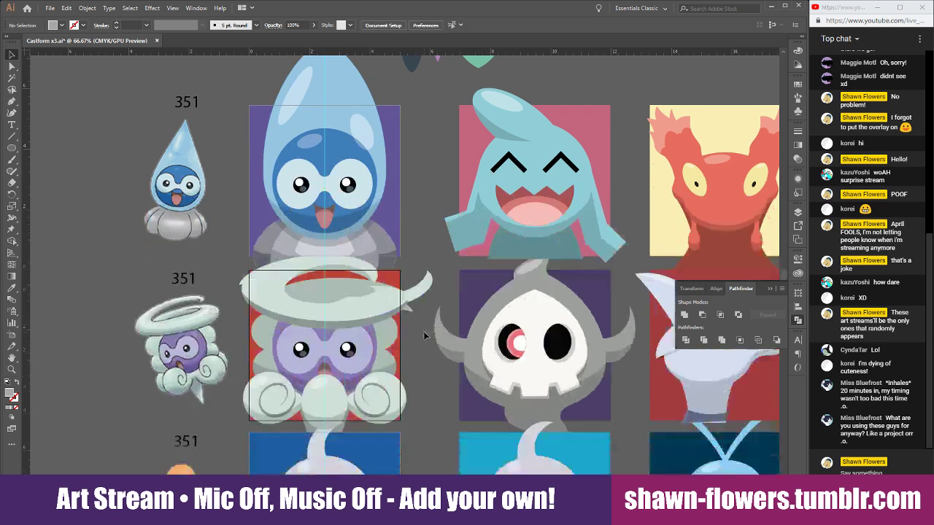
Place an enlarged copy of the central puff's glossy highlight on the upper-left curve of the cloud ring
{"action": "scroll", "coordinate": [423, 310], "scroll_direction": "up", "scroll_amount": 4}
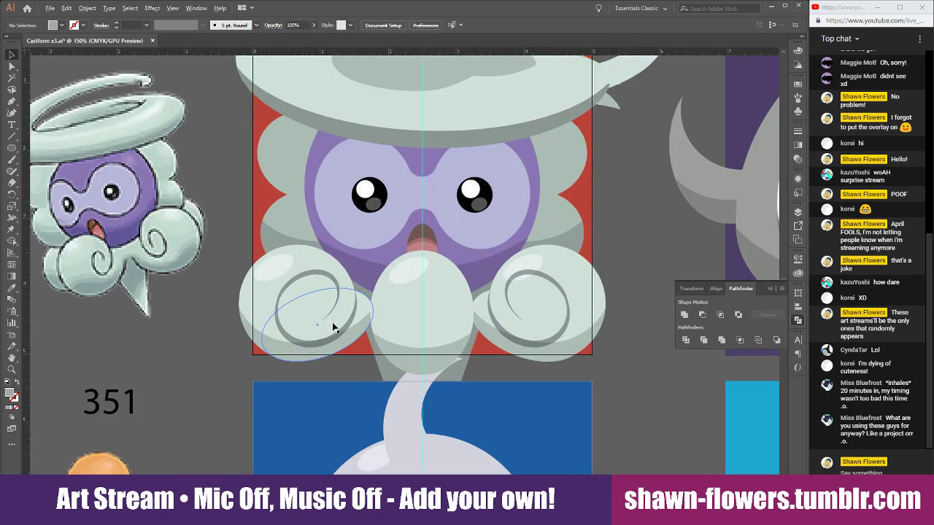
{"action": "scroll", "coordinate": [427, 312], "scroll_direction": "up", "scroll_amount": 3}
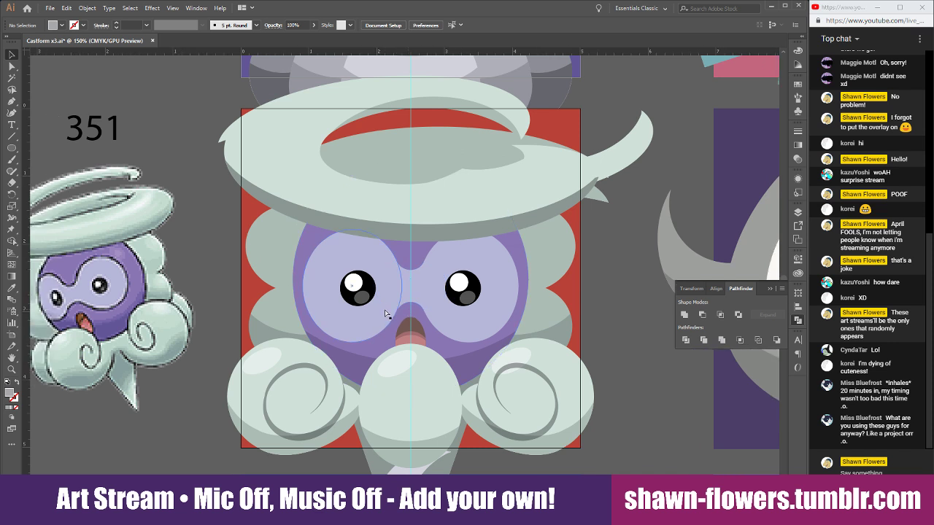
{"action": "left_click_drag", "start_coordinate": [405, 364], "coordinate": [288, 130]}
{"action": "scroll", "coordinate": [307, 84], "scroll_direction": "up", "scroll_amount": 2}
{"action": "left_click", "coordinate": [106, 115]}
{"action": "scroll", "coordinate": [155, 154], "scroll_direction": "down", "scroll_amount": 2}
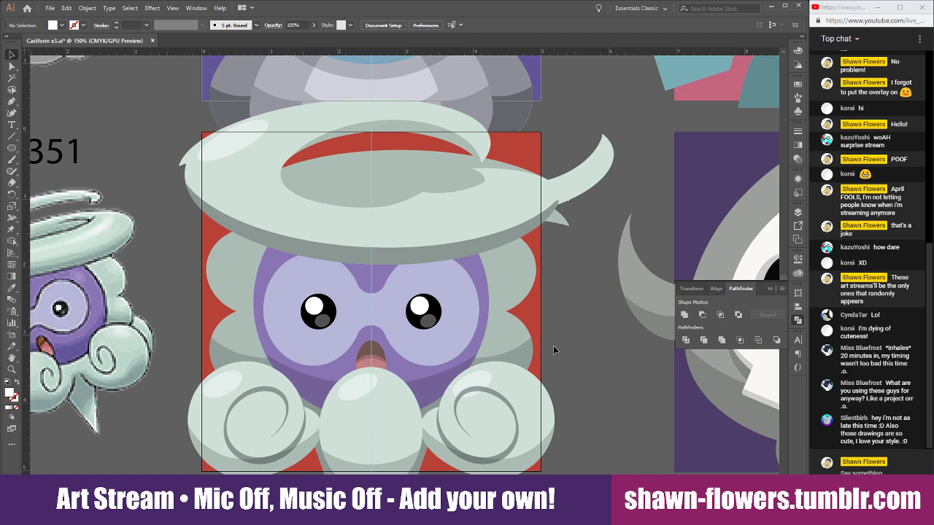
{"action": "scroll", "coordinate": [553, 346], "scroll_direction": "down", "scroll_amount": 2}
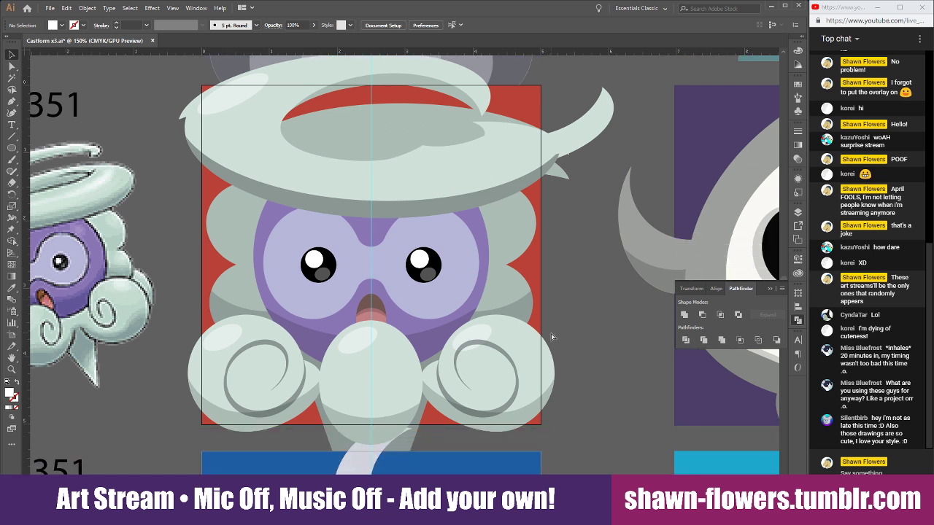
{"action": "scroll", "coordinate": [553, 346], "scroll_direction": "left", "scroll_amount": 1}
Reply in the live chat with "Thanks!" and "No real project," as two separate messages
{"action": "left_click", "coordinate": [841, 473]}
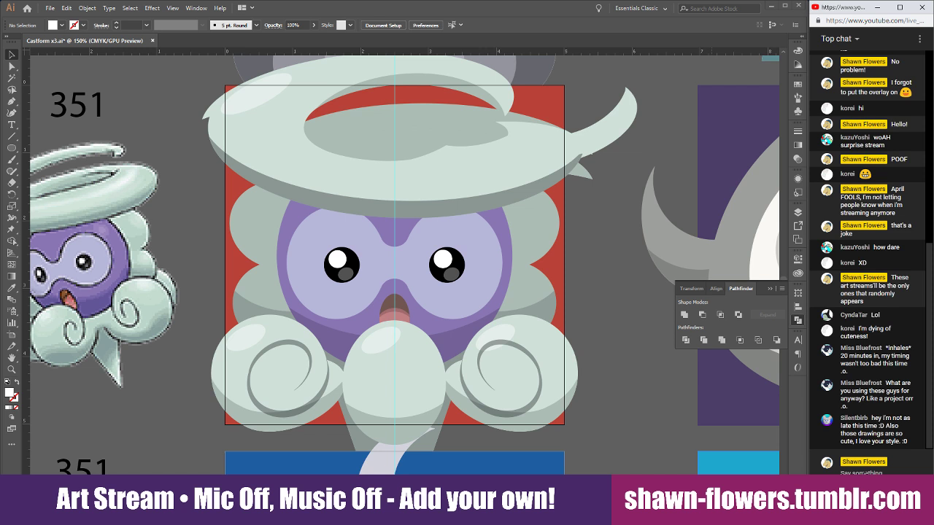
{"action": "type", "text": "Thanks!"}
{"action": "key", "text": "Return"}
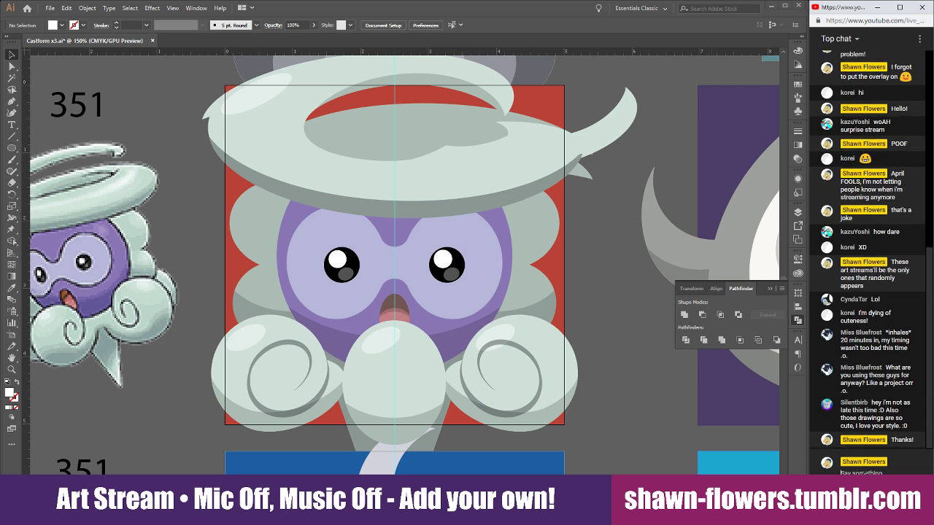
{"action": "type", "text": "No prol"}
{"action": "key", "text": "BackSpace"}
{"action": "key", "text": "BackSpace"}
{"action": "key", "text": "BackSpace"}
{"action": "key", "text": "BackSpace"}
{"action": "key", "text": "BackSpace"}
{"action": "type", "text": "real project,"}
{"action": "key", "text": "Return"}
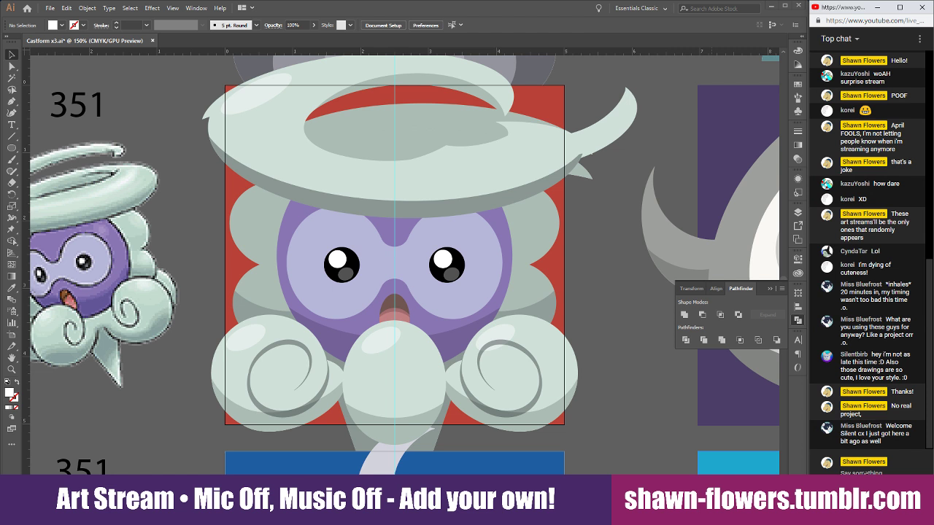
Post "but I do plan to do ALL Pokemon eventually" in the live chat
{"action": "type", "text": "but"}
{"action": "type", "text": " I"}
{"action": "type", "text": "do plan"}
{"action": "type", "text": " to"}
{"action": "type", "text": " do"}
{"action": "type", "text": " AI"}
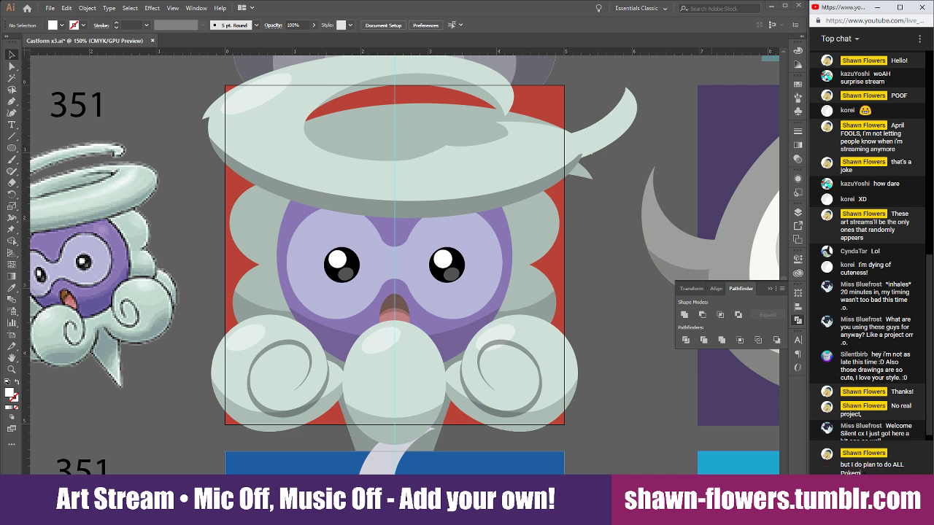
{"action": "type", "text": "L Pokemon eventually"}
{"action": "key", "text": "Return"}
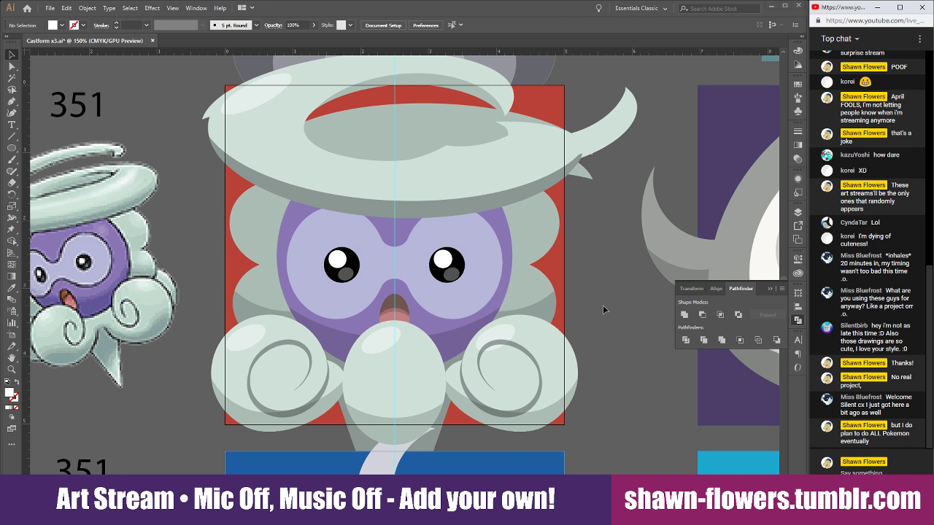
Examine the highlighted cloud Castform against its reference picture and the raindrop Castform above it
{"action": "scroll", "coordinate": [604, 308], "scroll_direction": "down", "scroll_amount": 5}
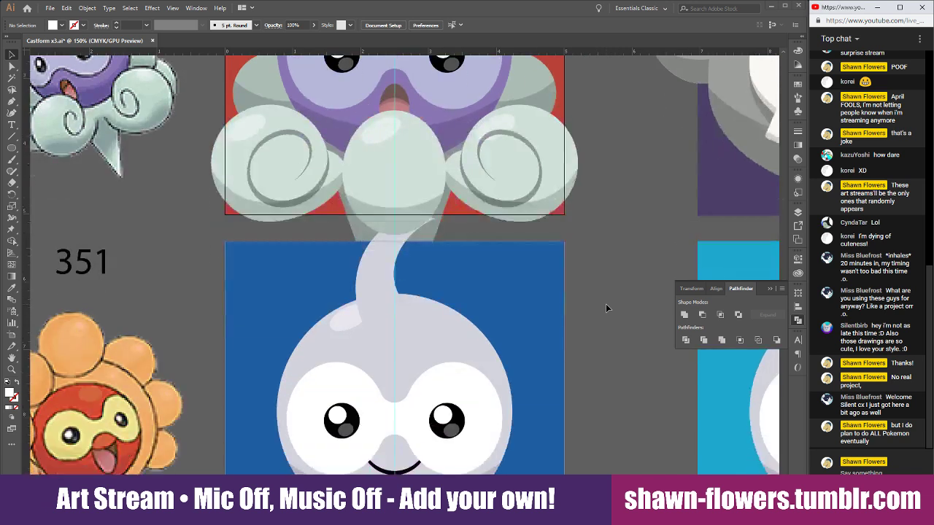
{"action": "scroll", "coordinate": [605, 303], "scroll_direction": "down", "scroll_amount": 3}
{"action": "scroll", "coordinate": [602, 310], "scroll_direction": "up", "scroll_amount": 6}
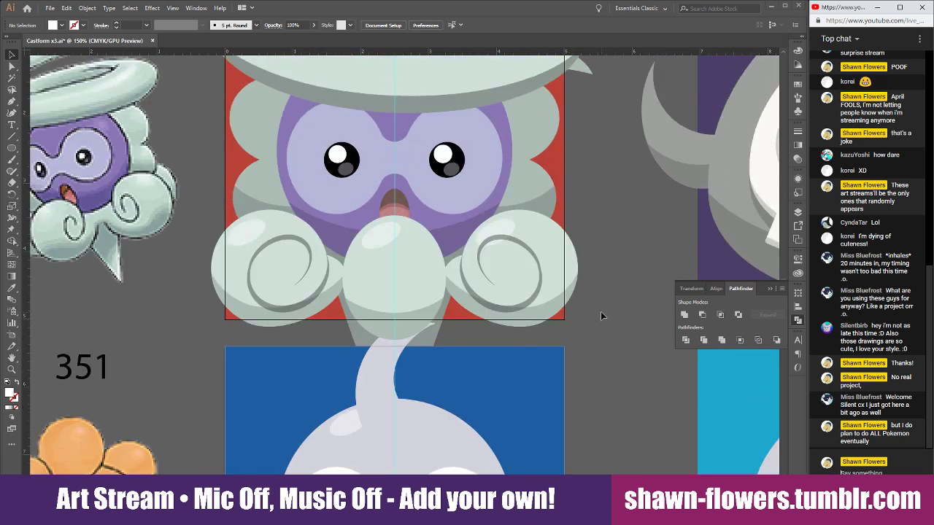
{"action": "scroll", "coordinate": [601, 315], "scroll_direction": "up", "scroll_amount": 4}
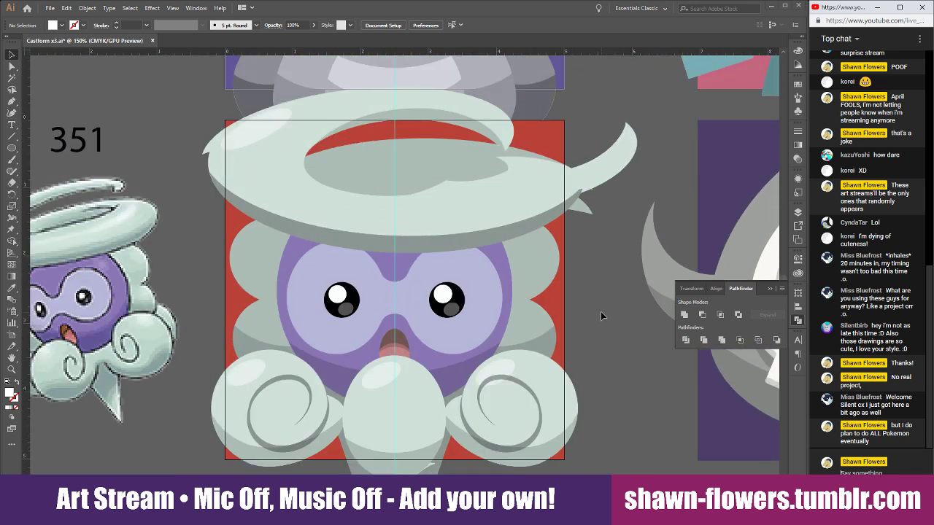
{"action": "scroll", "coordinate": [600, 312], "scroll_direction": "down", "scroll_amount": 1}
{"action": "scroll", "coordinate": [600, 315], "scroll_direction": "up", "scroll_amount": 6}
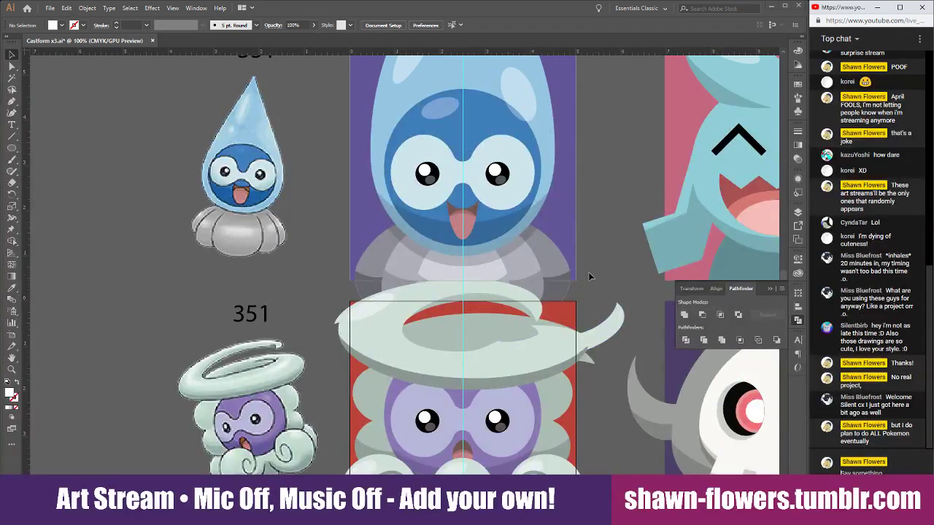
{"action": "scroll", "coordinate": [588, 278], "scroll_direction": "down", "scroll_amount": 5}
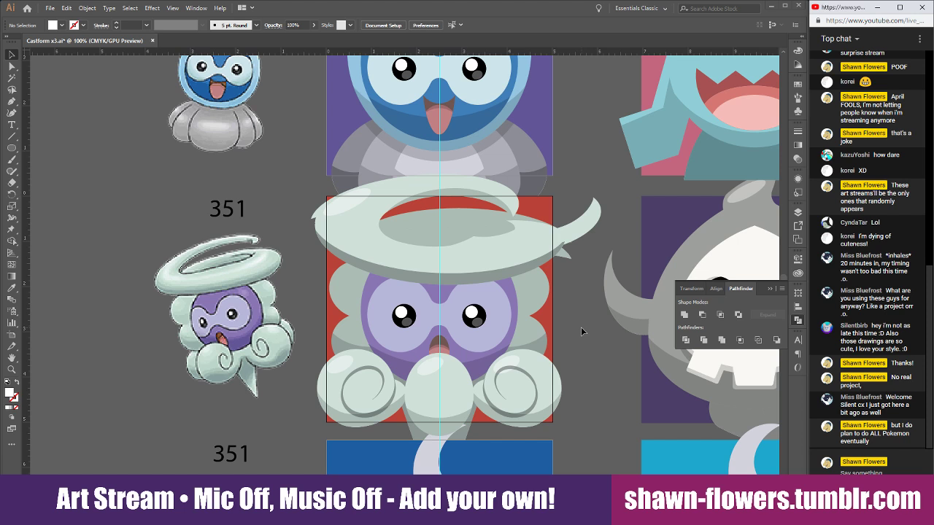
{"action": "scroll", "coordinate": [582, 332], "scroll_direction": "down", "scroll_amount": 1}
{"action": "scroll", "coordinate": [581, 332], "scroll_direction": "down", "scroll_amount": 3}
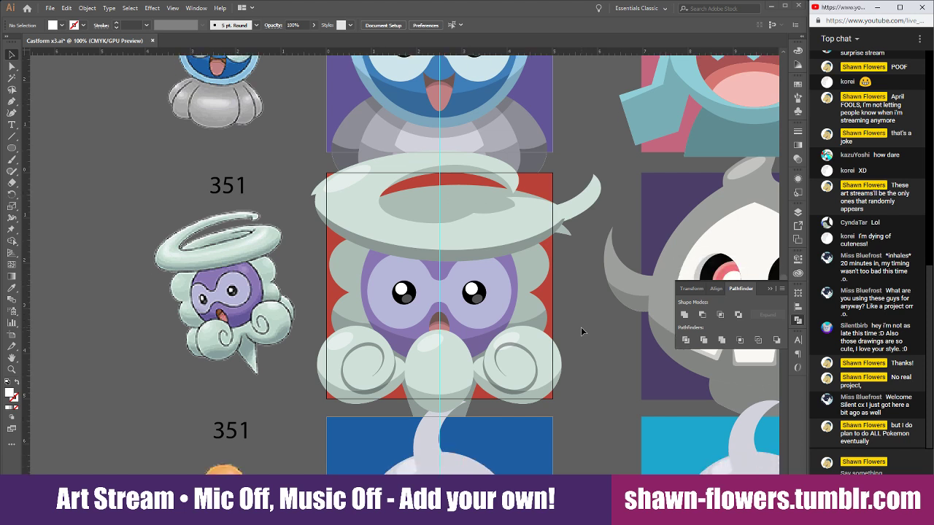
Examine the plain gray Castform on the blue artboard beside the orange sunny-form reference picture
{"action": "scroll", "coordinate": [581, 331], "scroll_direction": "down", "scroll_amount": 2}
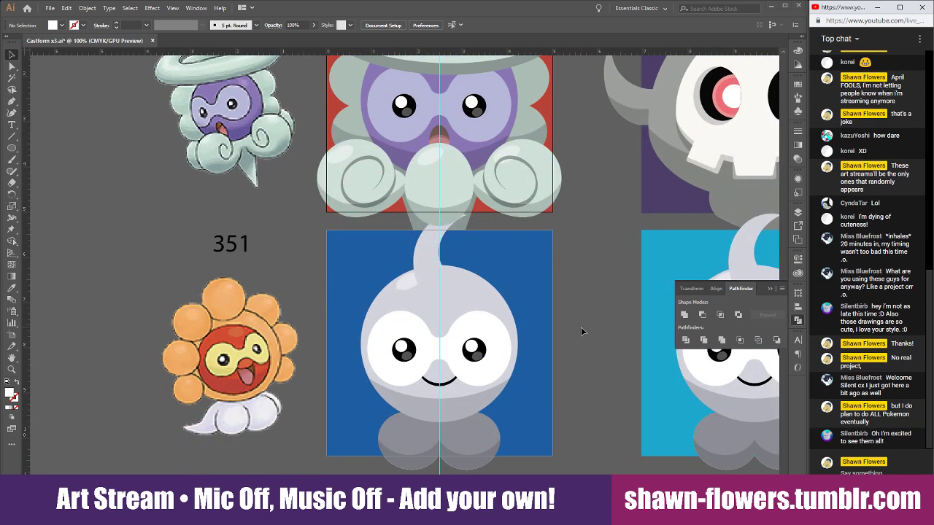
{"action": "scroll", "coordinate": [581, 331], "scroll_direction": "down", "scroll_amount": 3}
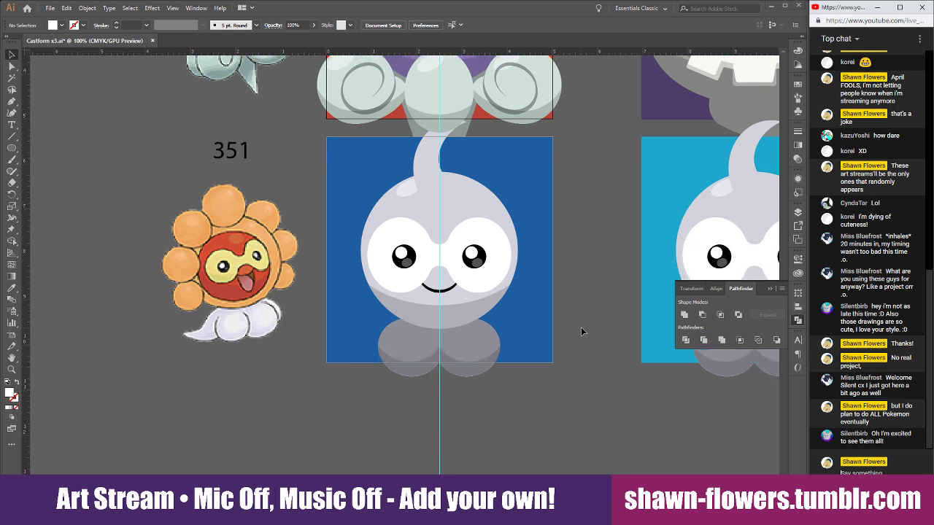
{"action": "scroll", "coordinate": [491, 401], "scroll_direction": "up", "scroll_amount": 1, "text": "alt"}
{"action": "scroll", "coordinate": [491, 400], "scroll_direction": "up", "scroll_amount": 6}
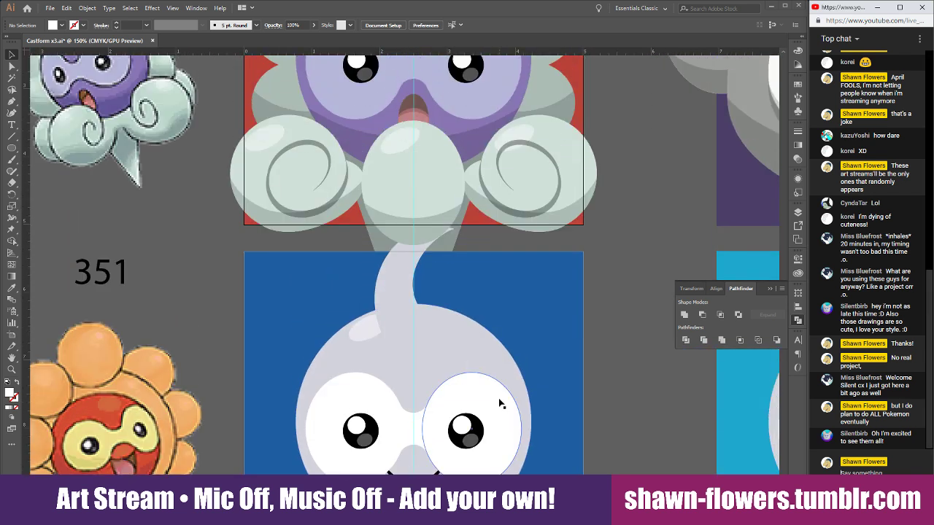
{"action": "scroll", "coordinate": [500, 403], "scroll_direction": "down", "scroll_amount": 5}
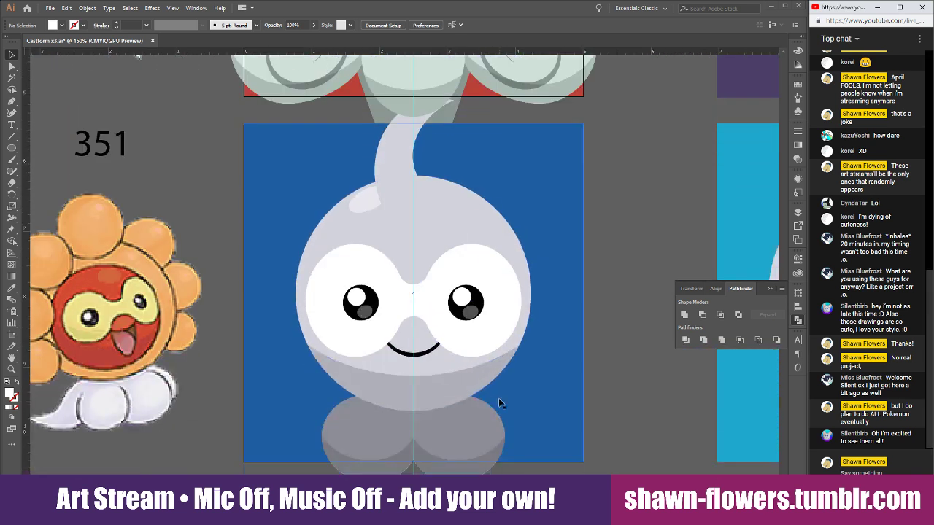
{"action": "scroll", "coordinate": [499, 397], "scroll_direction": "up", "scroll_amount": 7}
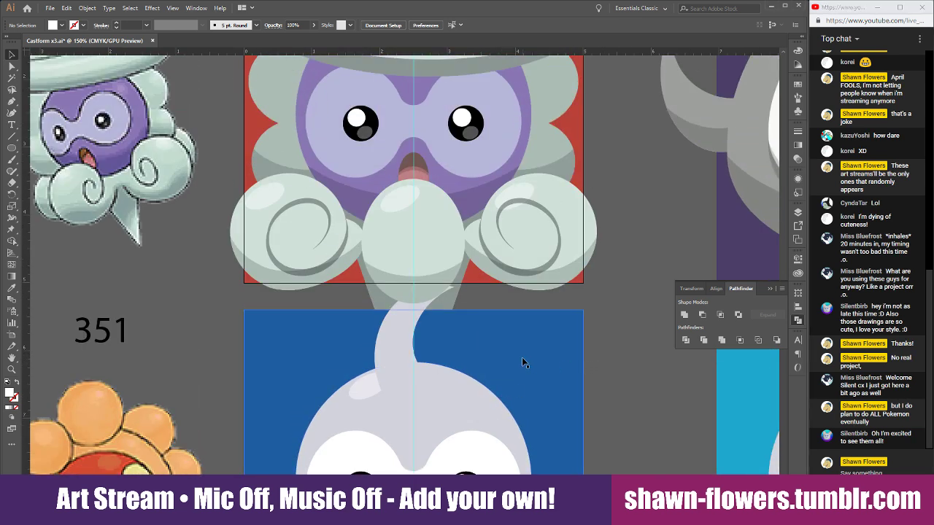
{"action": "scroll", "coordinate": [496, 358], "scroll_direction": "down", "scroll_amount": 1, "text": "alt"}
{"action": "scroll", "coordinate": [509, 357], "scroll_direction": "up", "scroll_amount": 3, "text": "alt"}
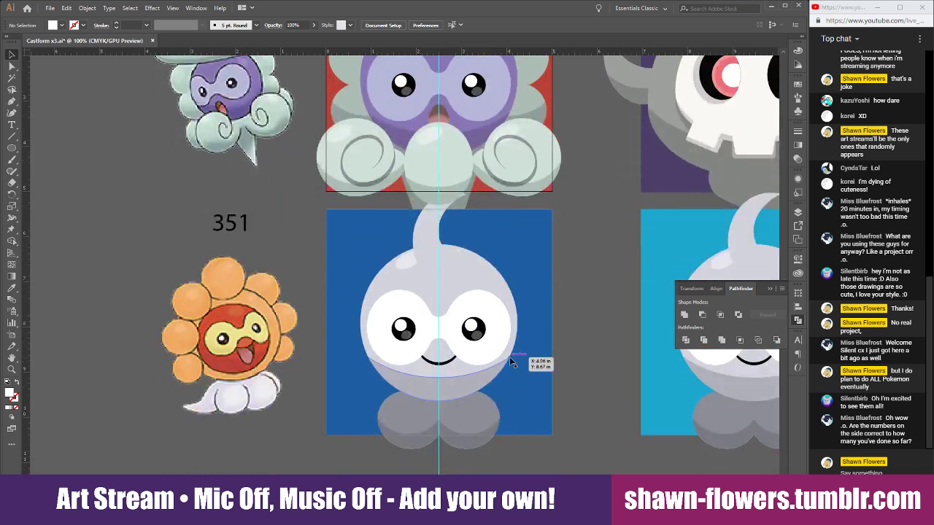
{"action": "scroll", "coordinate": [474, 369], "scroll_direction": "down", "scroll_amount": 1, "text": "alt"}
{"action": "scroll", "coordinate": [460, 365], "scroll_direction": "down", "scroll_amount": 2}
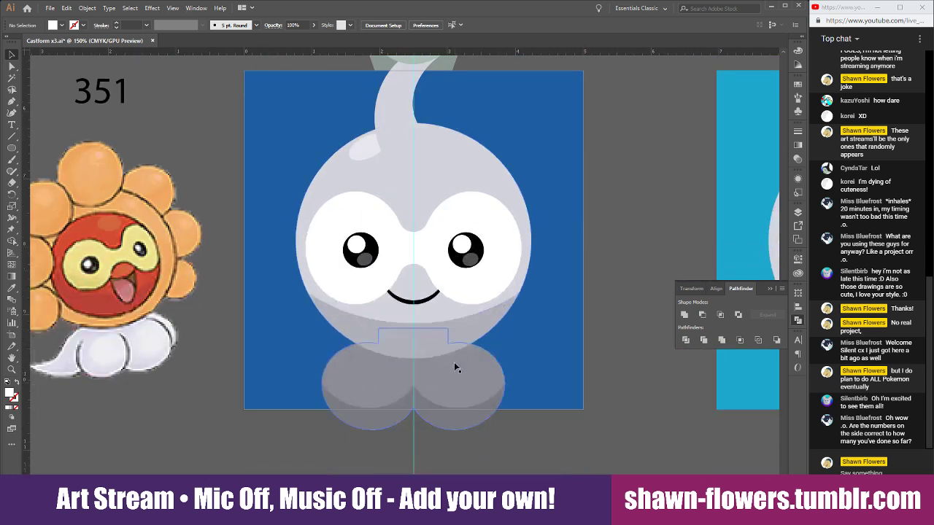
{"action": "scroll", "coordinate": [511, 379], "scroll_direction": "left", "scroll_amount": 2}
{"action": "scroll", "coordinate": [563, 446], "scroll_direction": "right", "scroll_amount": 1}
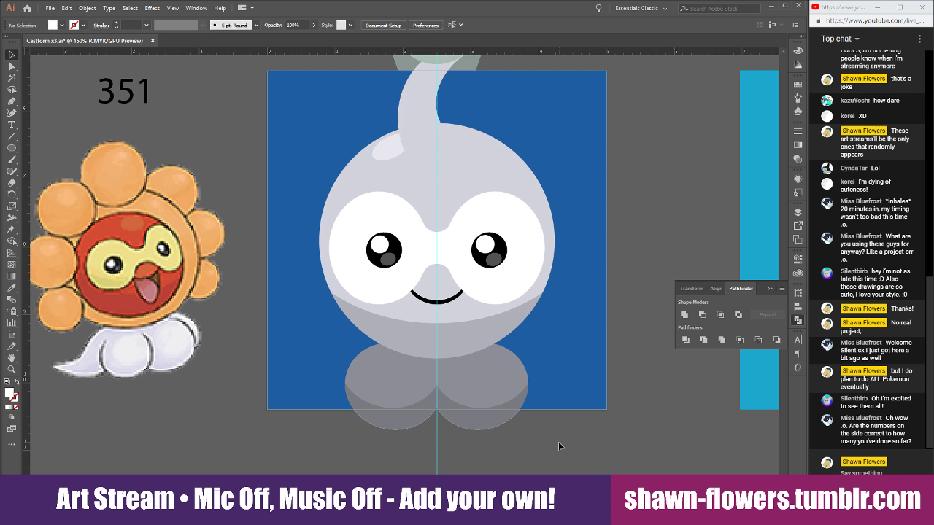
{"action": "scroll", "coordinate": [561, 441], "scroll_direction": "left", "scroll_amount": 4}
{"action": "scroll", "coordinate": [576, 445], "scroll_direction": "down", "scroll_amount": 1, "text": "alt"}
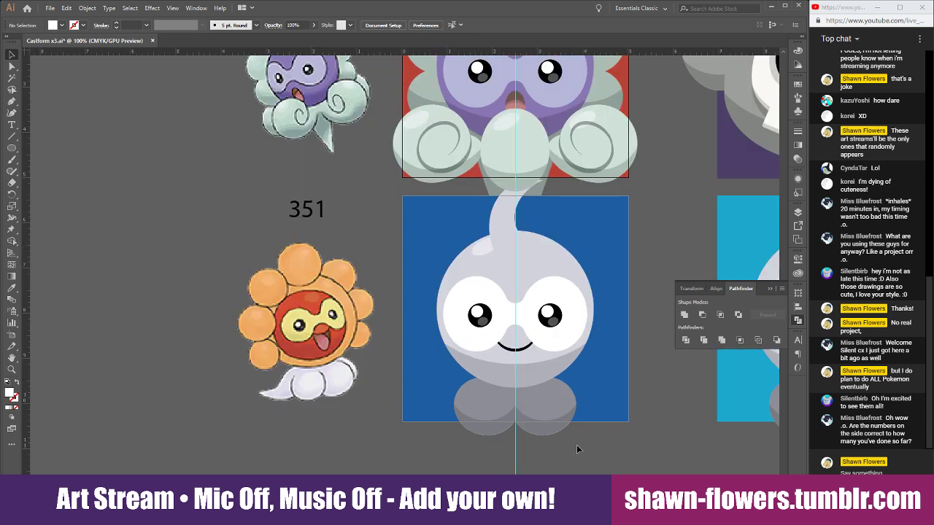
{"action": "scroll", "coordinate": [576, 448], "scroll_direction": "up", "scroll_amount": 1, "text": "alt"}
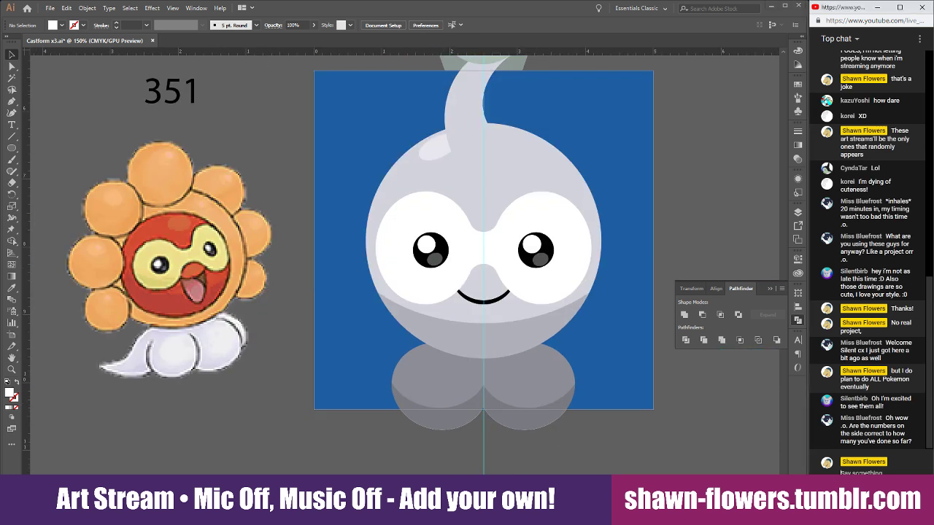
Answer in the live chat with "No, that is the Pokemon's number" and "Castfrom is number 351"
{"action": "type", "text": "No"}
{"action": "type", "text": " thi"}
{"action": "type", "text": "t is the Pokem"}
{"action": "type", "text": "on's numbe"}
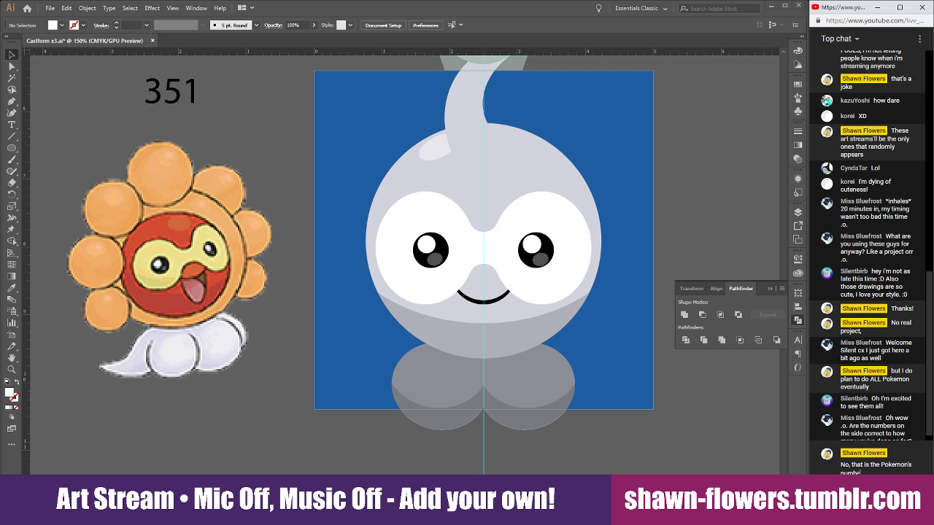
{"action": "type", "text": "r"}
{"action": "key", "text": "Return"}
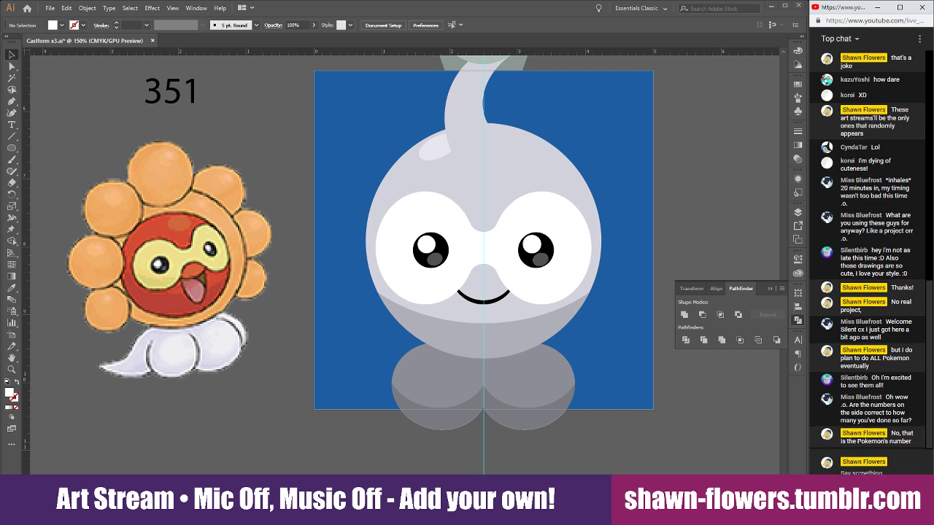
{"action": "type", "text": "Castfrom is number 351"}
{"action": "key", "text": "Return"}
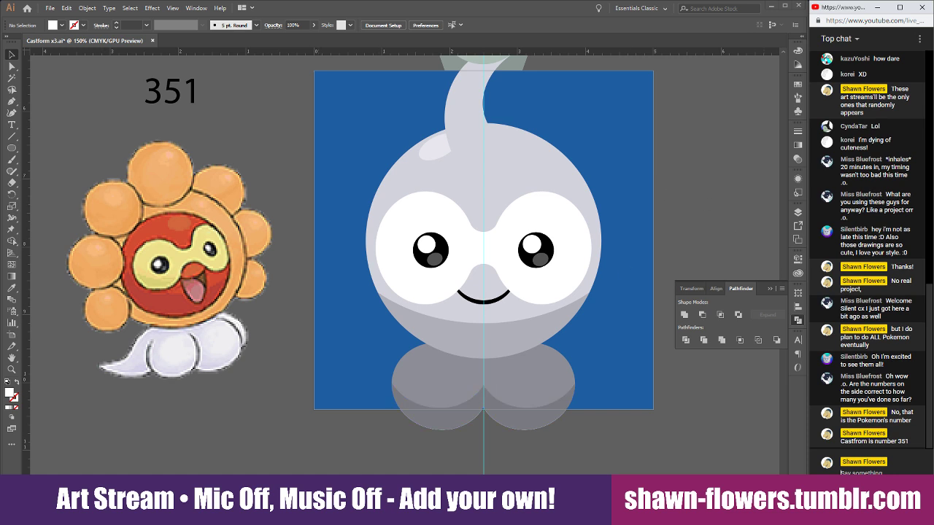
Switch to the Pokemon Cells List spreadsheet in the browser, uncover the live chat beside it and check the total in G8
{"action": "mouse_move", "coordinate": [252, 511]}
{"action": "left_click", "coordinate": [225, 458]}
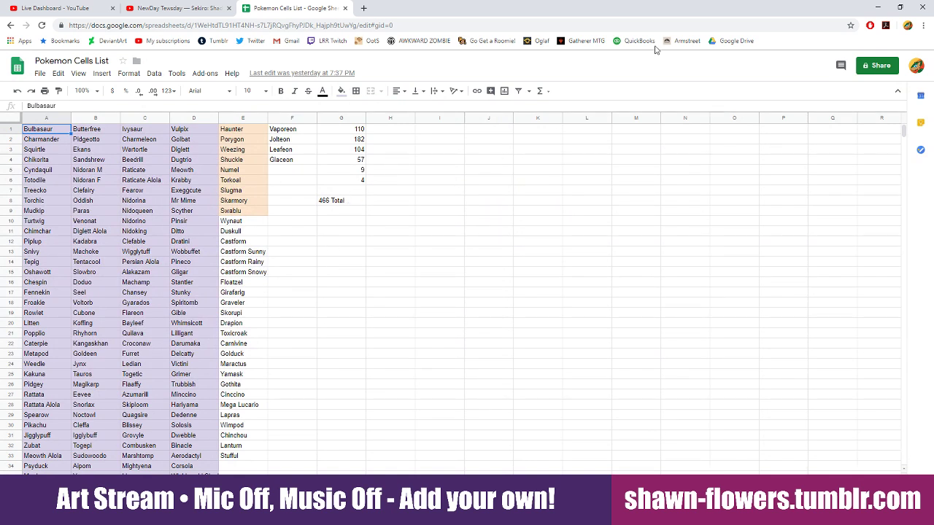
{"action": "double_click", "coordinate": [619, 11]}
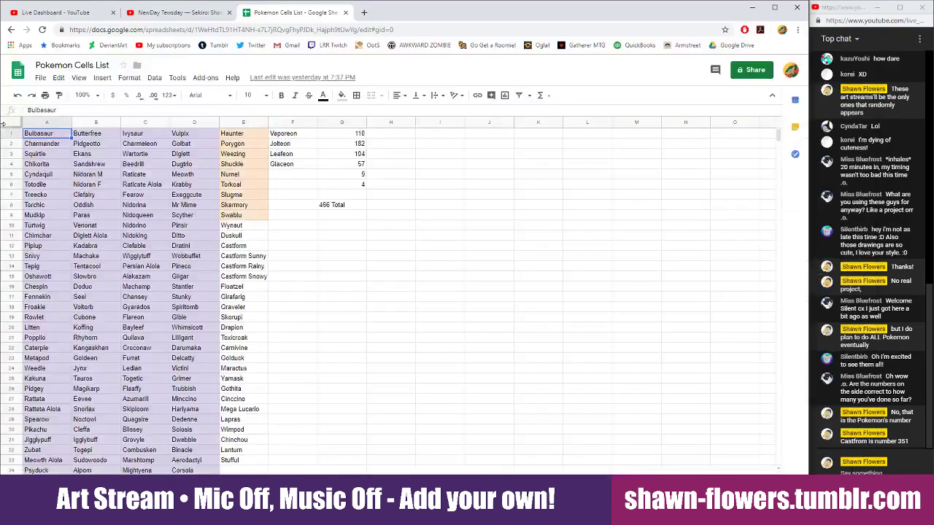
{"action": "left_click", "coordinate": [354, 208]}
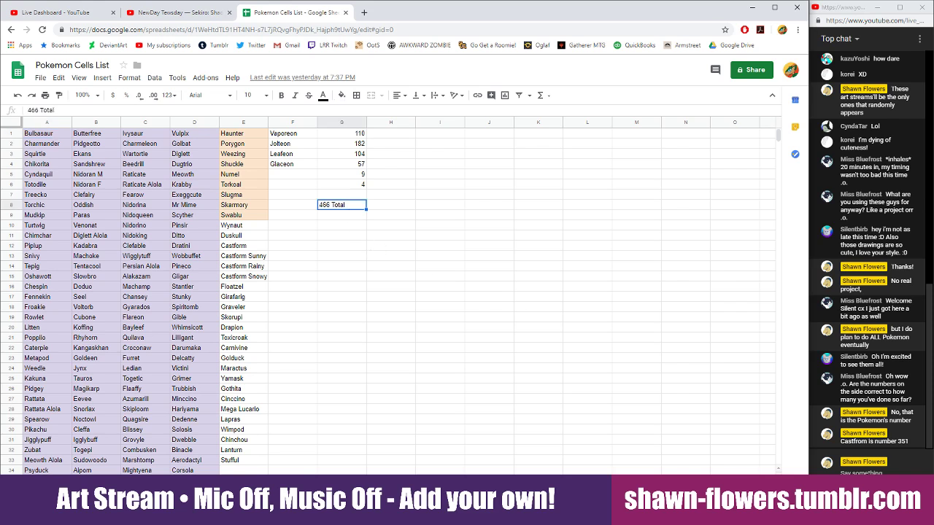
Post "I've done 466" in the live chat
{"action": "left_click", "coordinate": [868, 473]}
{"action": "type", "text": "I've done"}
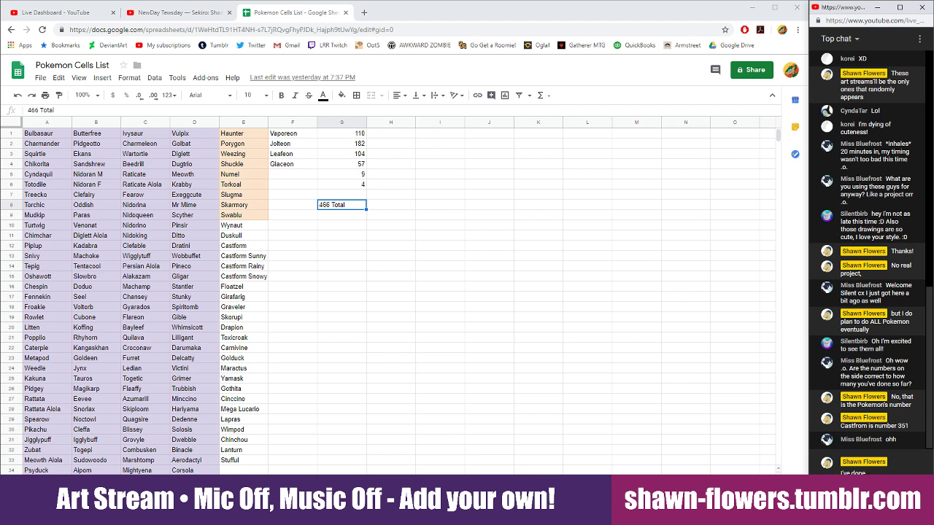
{"action": "type", "text": "466"}
{"action": "key", "text": "Return"}
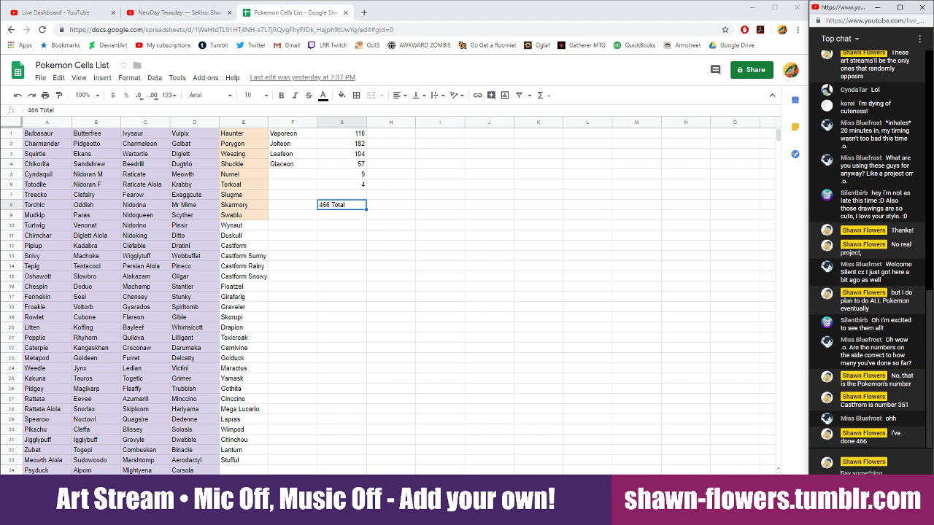
Fill the Wynaut and Duskull cells E10:E11 with the same light orange as the entries above them
{"action": "left_click", "coordinate": [250, 228]}
{"action": "mouse_move", "coordinate": [250, 227]}
{"action": "left_mouse_down"}
{"action": "mouse_move", "coordinate": [252, 251]}
{"action": "mouse_move", "coordinate": [251, 235]}
{"action": "left_mouse_up"}
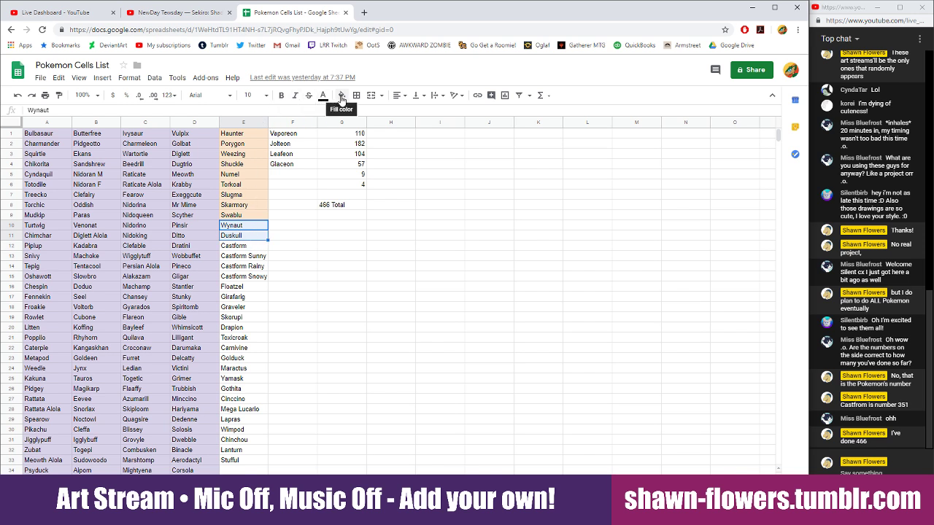
{"action": "left_click", "coordinate": [342, 97]}
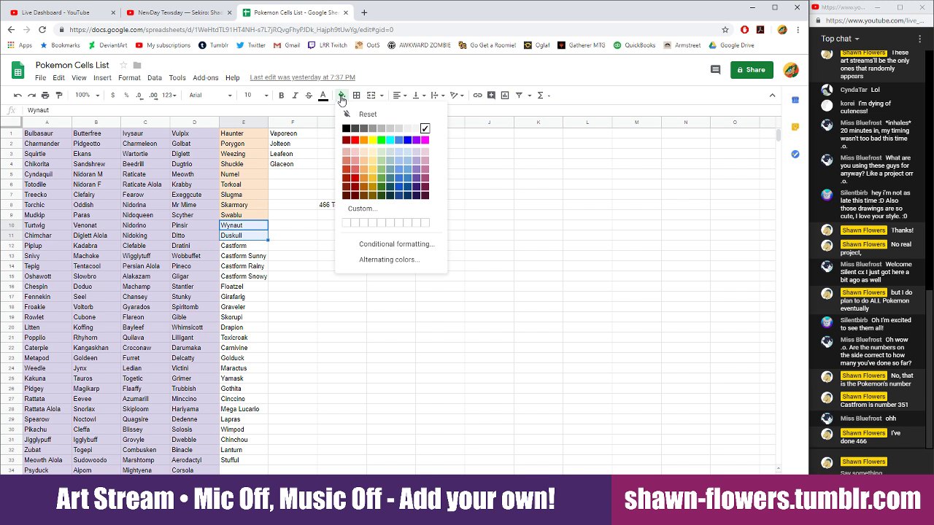
{"action": "left_click", "coordinate": [363, 155]}
{"action": "left_click", "coordinate": [293, 257]}
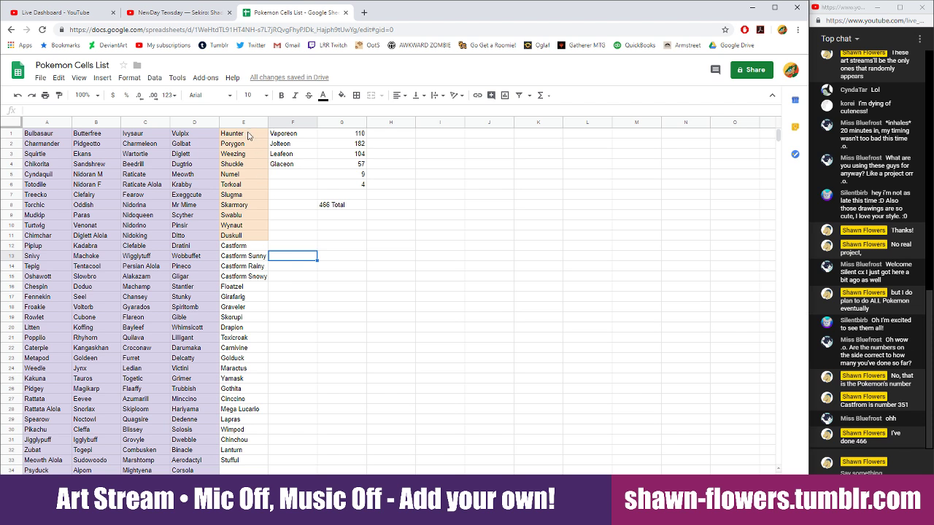
Set the count in cell G5 to 11 and select the total cell G8
{"action": "left_click", "coordinate": [256, 236]}
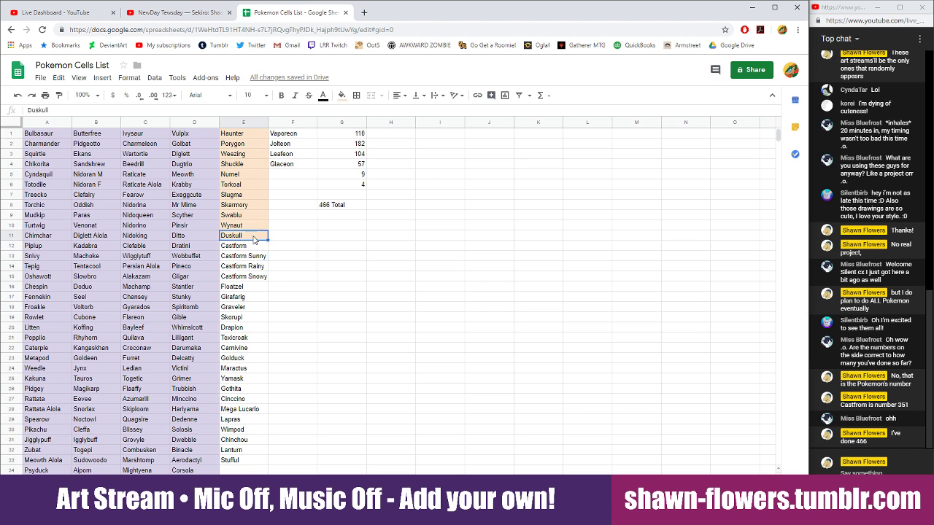
{"action": "left_click", "coordinate": [359, 175]}
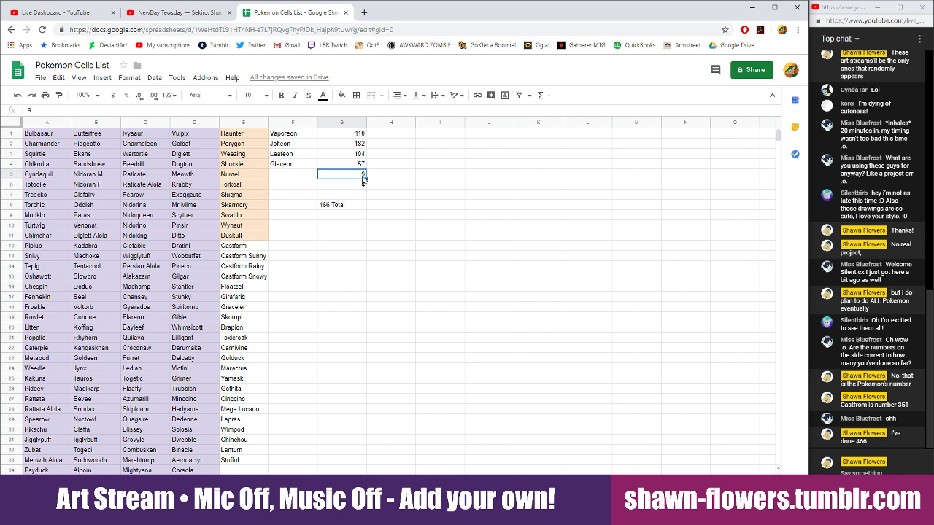
{"action": "type", "text": "11"}
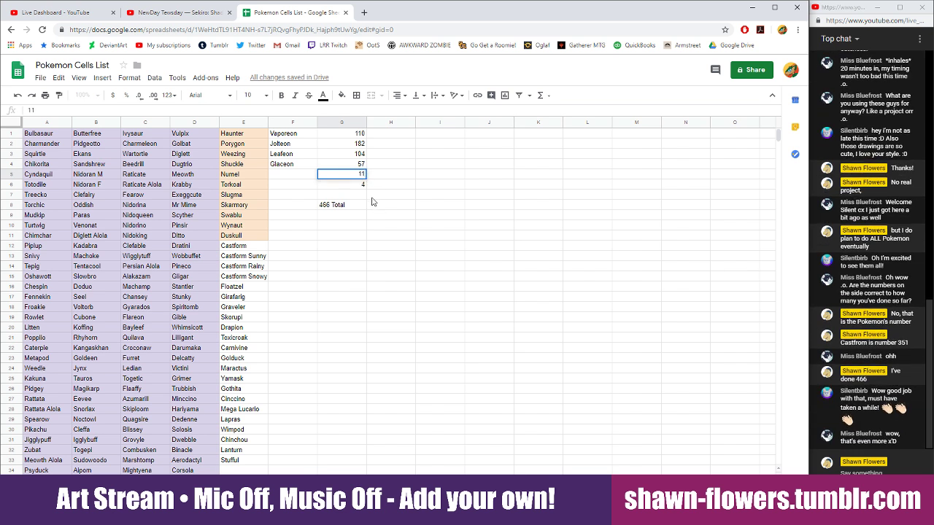
{"action": "key", "text": "Return"}
{"action": "left_click", "coordinate": [332, 208]}
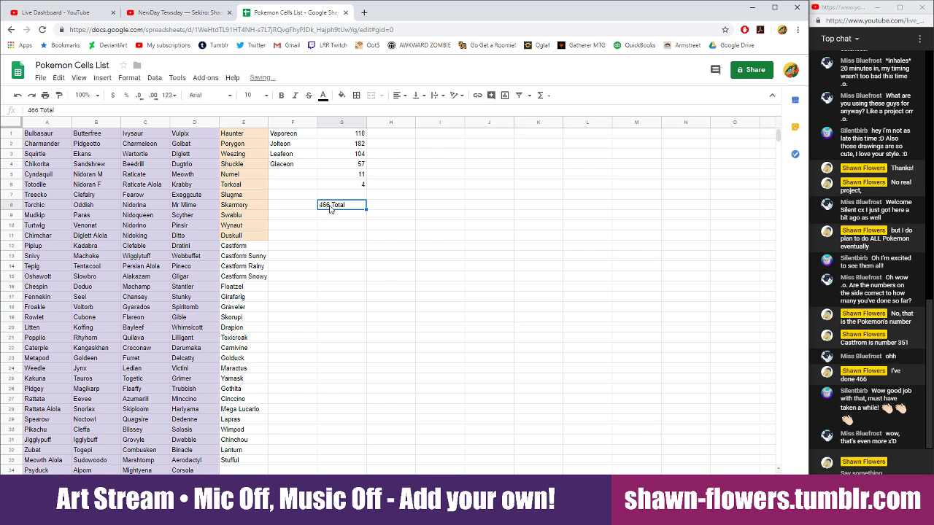
Update the total entry in cell G8 to read "468 Total"
{"action": "double_click", "coordinate": [330, 207]}
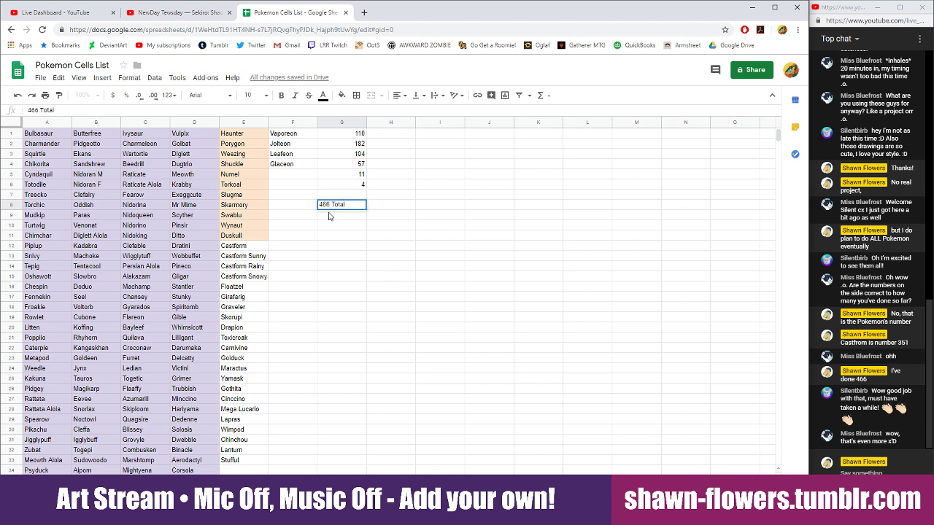
{"action": "key", "text": "BackSpace"}
{"action": "type", "text": "8"}
{"action": "key", "text": "Return"}
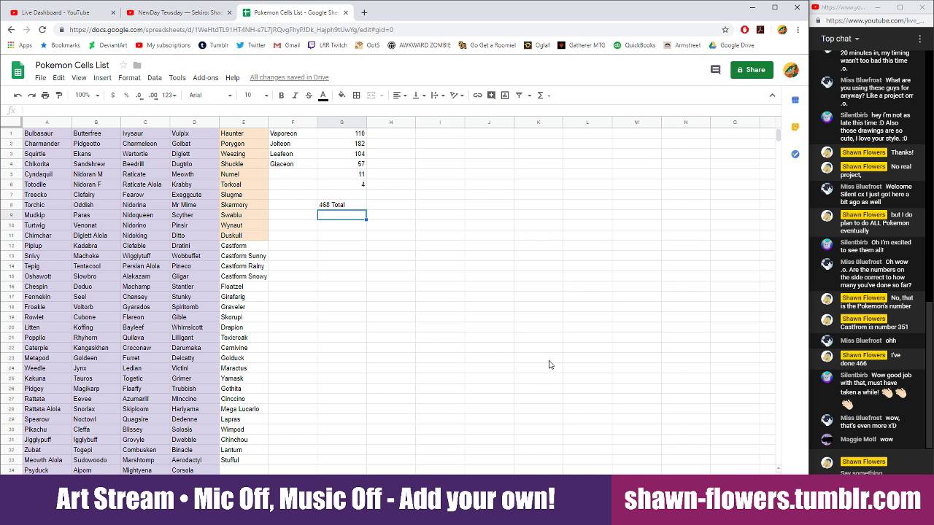
Post the message "Many, many hours" in the live stream chat
{"action": "left_click", "coordinate": [842, 472]}
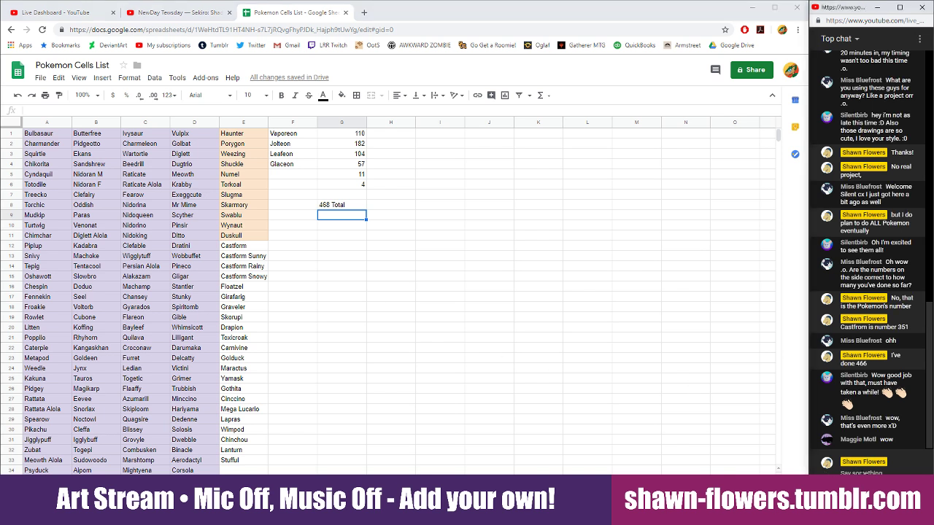
{"action": "type", "text": "Many, many hours"}
{"action": "key", "text": "Return"}
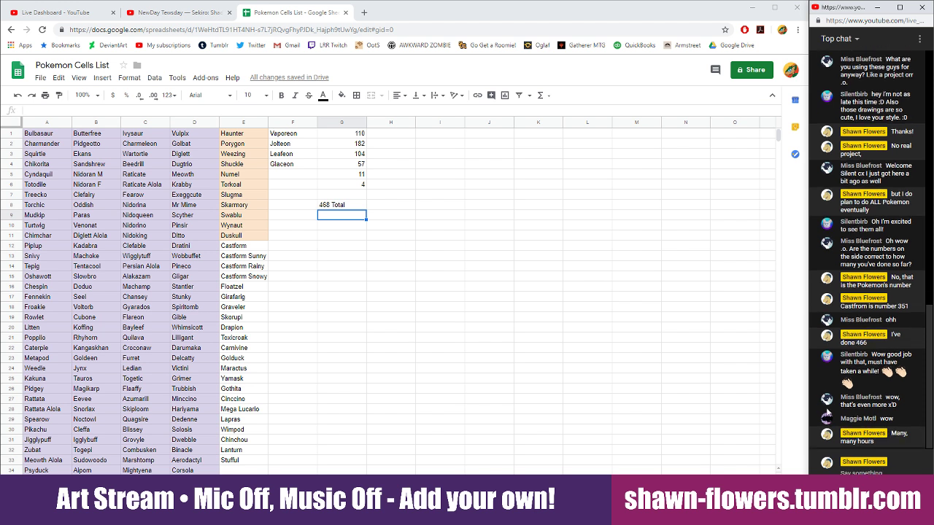
{"action": "scroll", "coordinate": [340, 328], "scroll_direction": "down", "scroll_amount": 2}
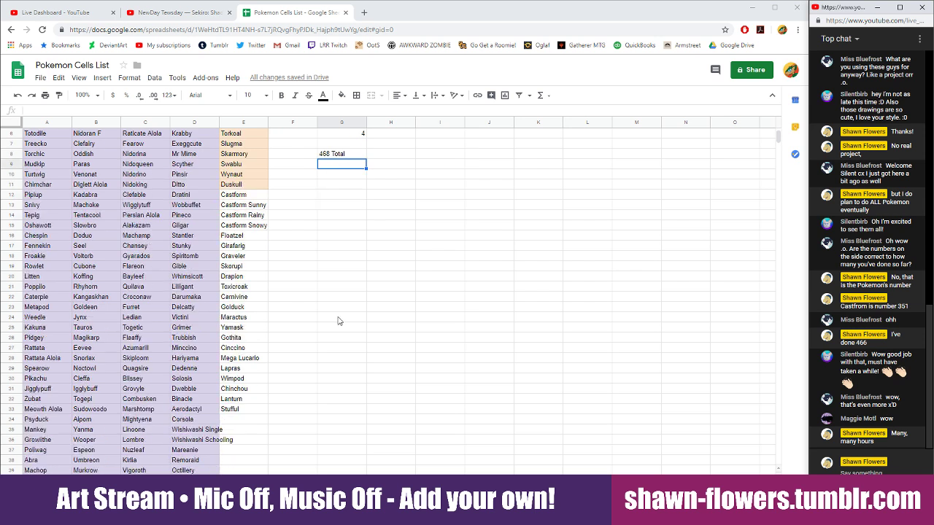
{"action": "scroll", "coordinate": [338, 322], "scroll_direction": "down", "scroll_amount": 2}
{"action": "scroll", "coordinate": [337, 332], "scroll_direction": "up", "scroll_amount": 4}
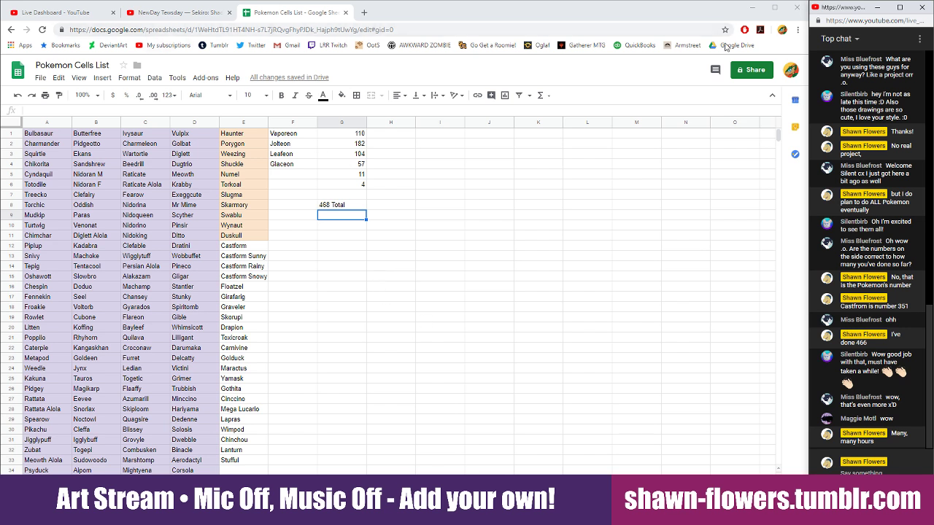
Switch to Illustrator and delete the curved wisp from the head of the grey Castform on the blue background
{"action": "key", "text": "alt+Tab"}
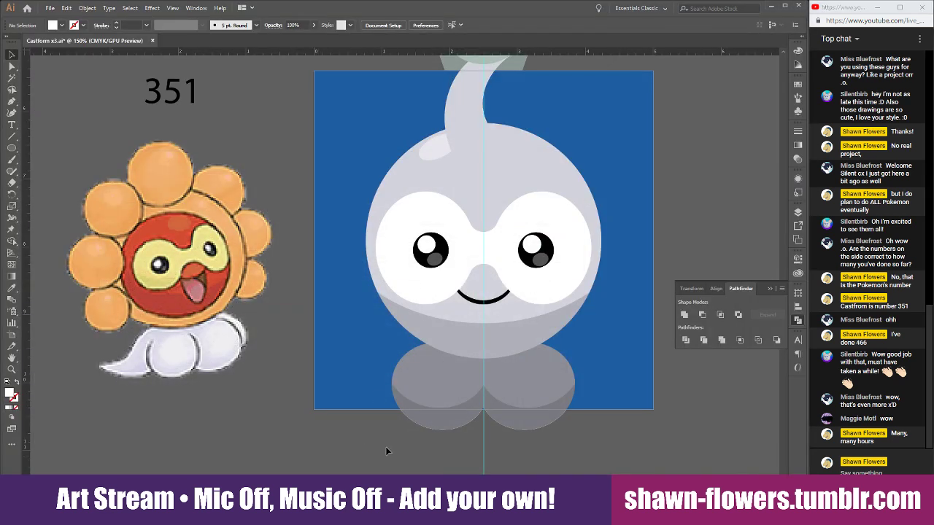
{"action": "scroll", "coordinate": [338, 437], "scroll_direction": "right", "scroll_amount": 2}
{"action": "scroll", "coordinate": [471, 440], "scroll_direction": "up", "scroll_amount": 3}
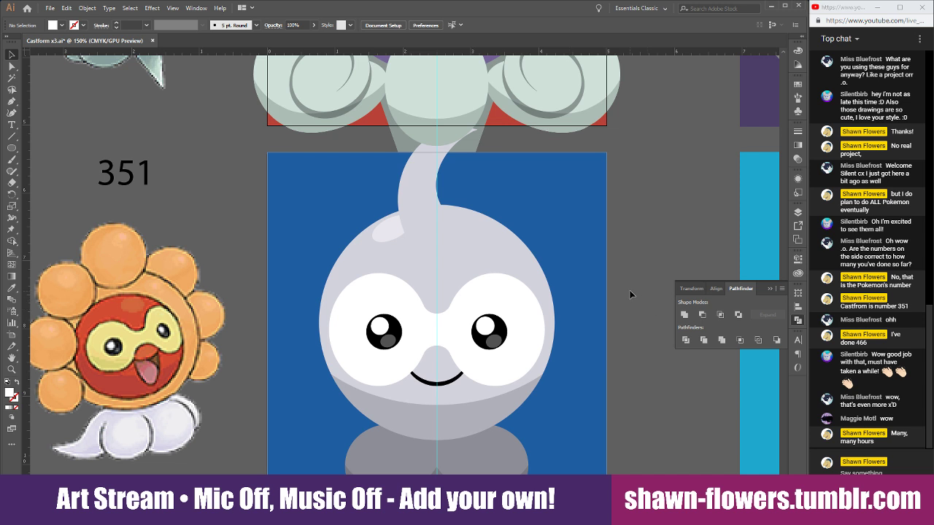
{"action": "scroll", "coordinate": [628, 290], "scroll_direction": "down", "scroll_amount": 3}
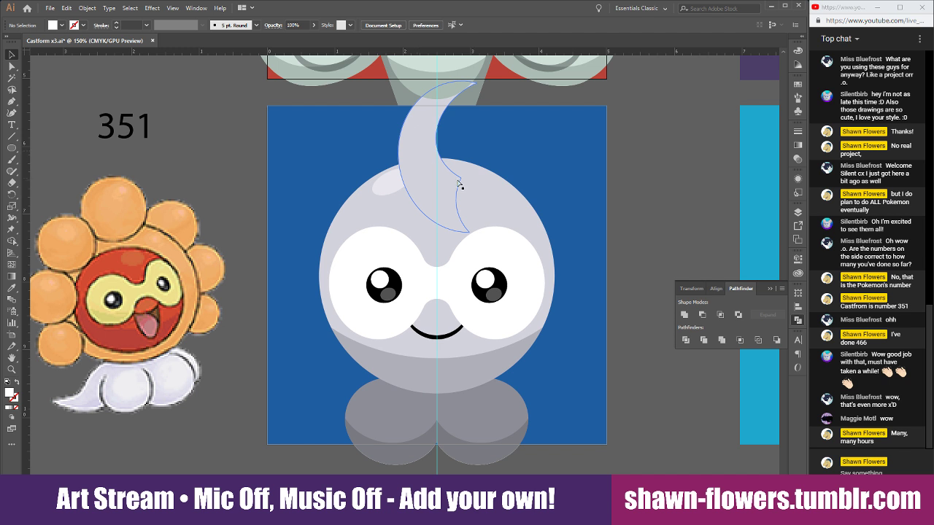
{"action": "scroll", "coordinate": [420, 156], "scroll_direction": "left", "scroll_amount": 2}
{"action": "left_click", "coordinate": [448, 154]}
{"action": "key", "text": "Delete"}
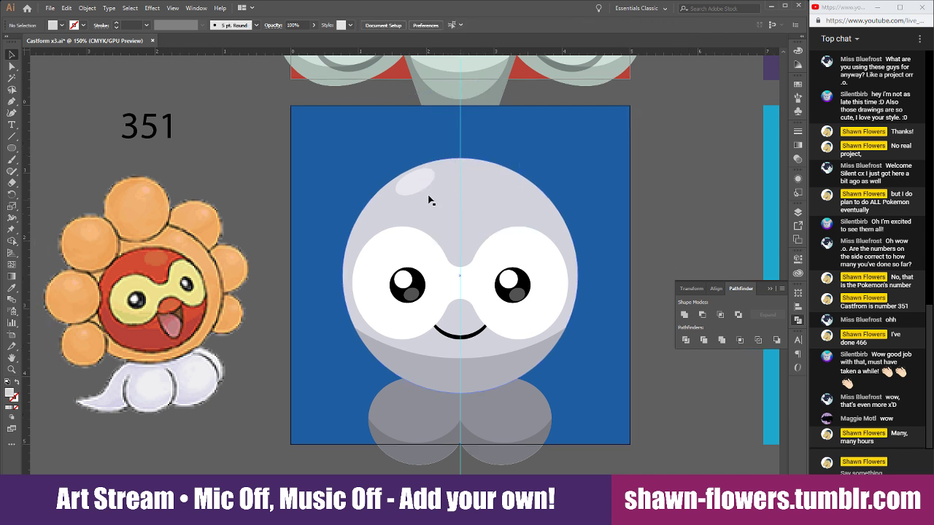
Post the chat message "You can see all pokemon i've done so far on my Tumblr"
{"action": "left_click", "coordinate": [841, 472]}
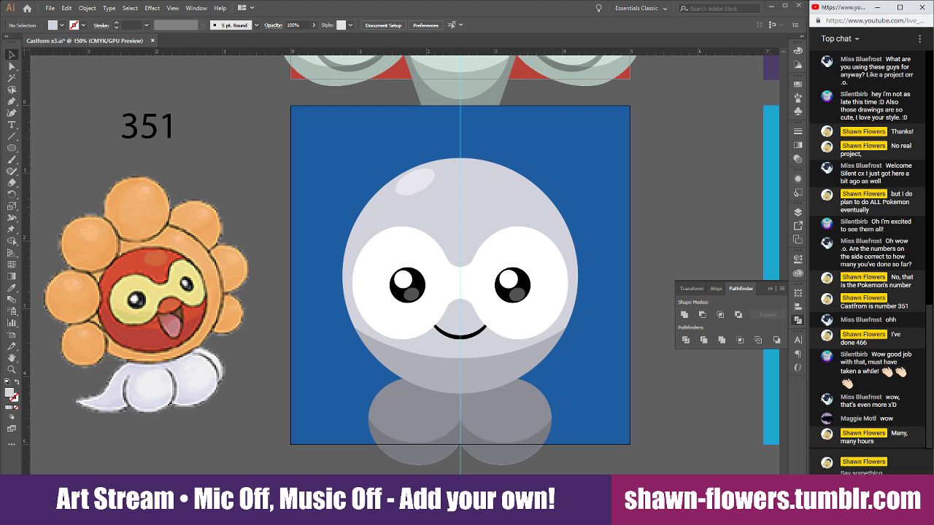
{"action": "type", "text": "Yo!"}
{"action": "type", "text": "okem"}
{"action": "type", "text": "on I've done so far on my Tumblr!"}
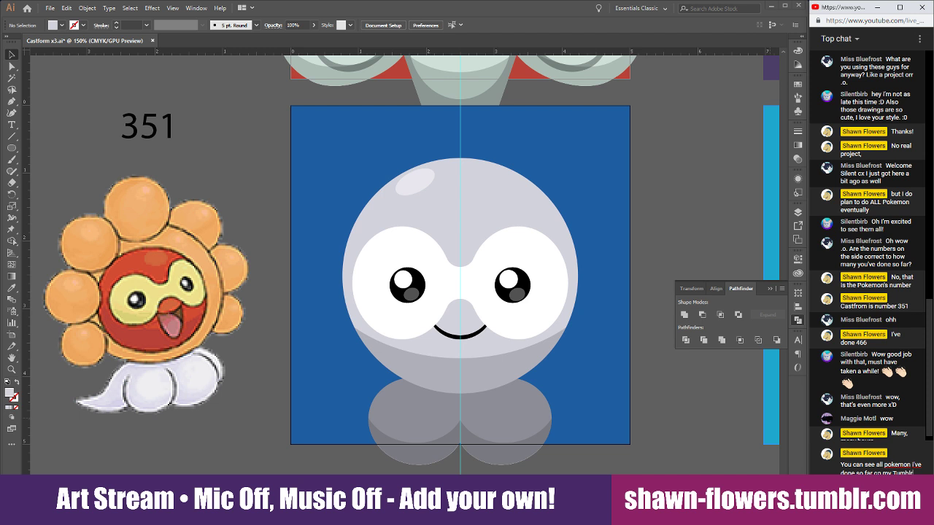
{"action": "key", "text": "Return"}
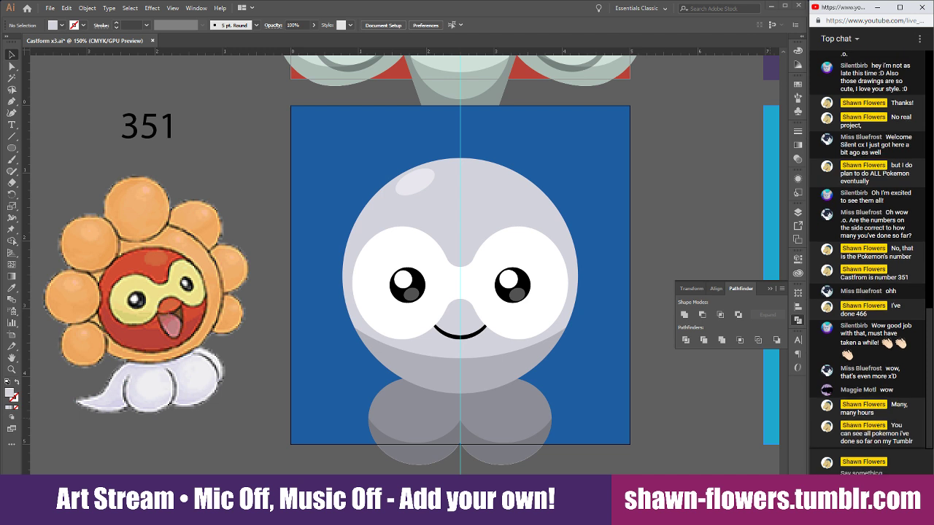
Post "Link is below the chat!" in the live stream chat
{"action": "type", "text": "Li"}
{"action": "type", "text": "!"}
{"action": "key", "text": "Return"}
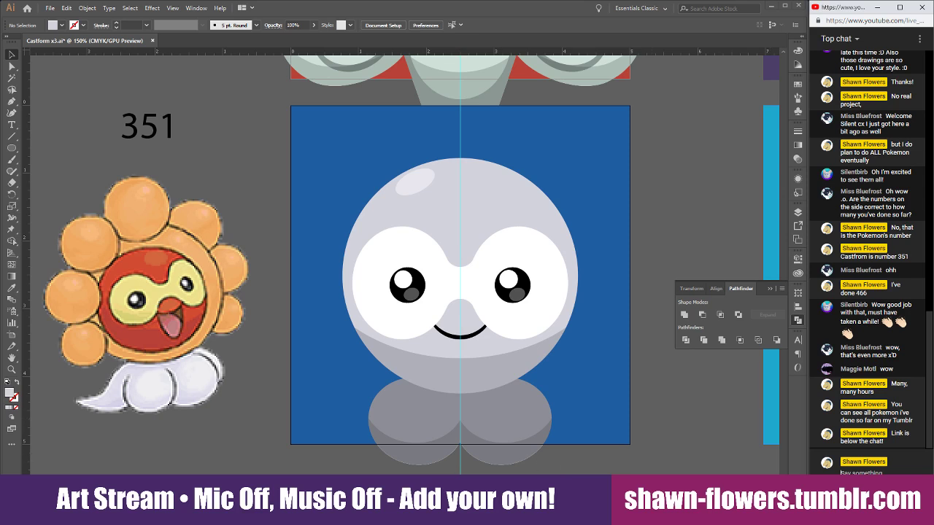
{"action": "mouse_move", "coordinate": [251, 510]}
{"action": "left_click", "coordinate": [489, 510]}
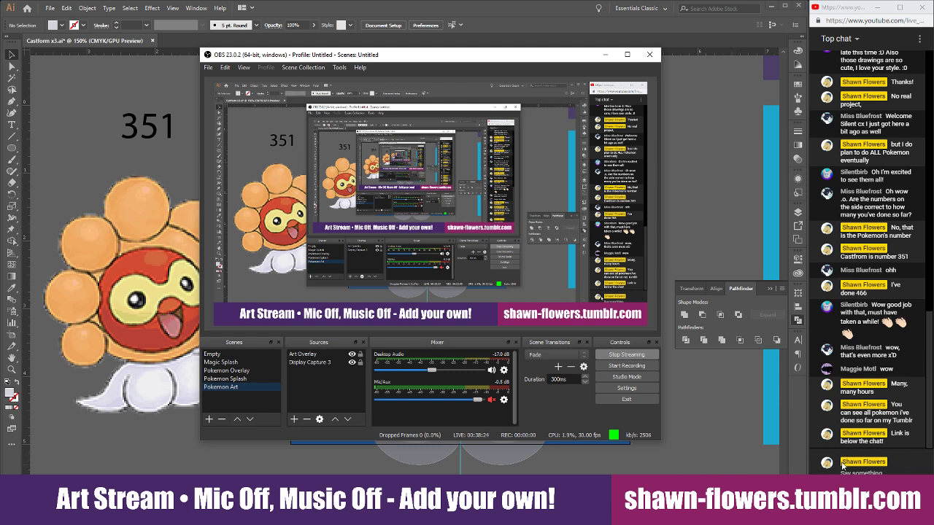
{"action": "left_click", "coordinate": [605, 54]}
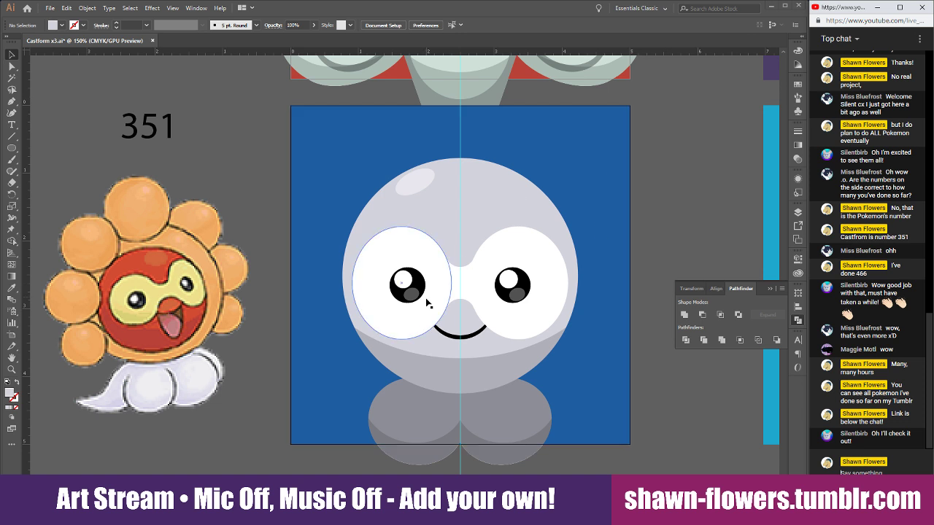
Recolor the grey head circle with the red sampled from the sunny Castform reference's face
{"action": "scroll", "coordinate": [350, 233], "scroll_direction": "right", "scroll_amount": 2}
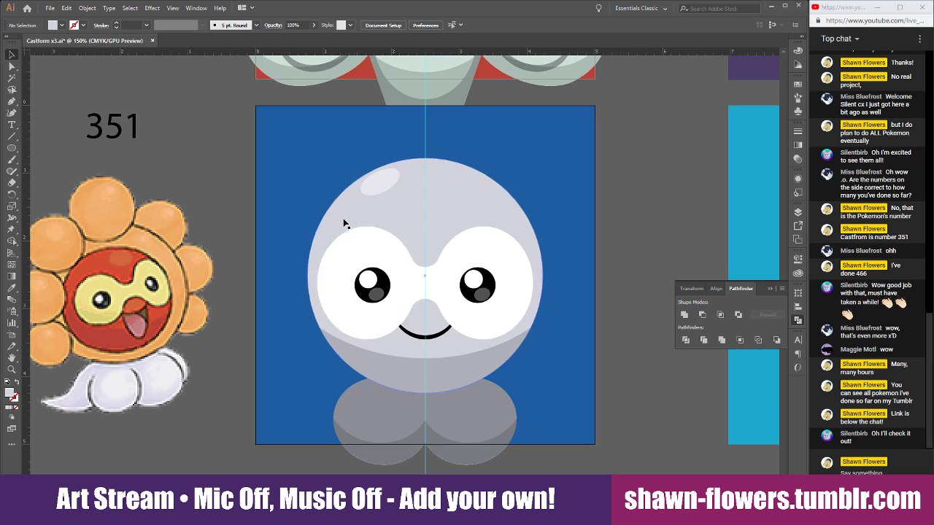
{"action": "left_click", "coordinate": [423, 225]}
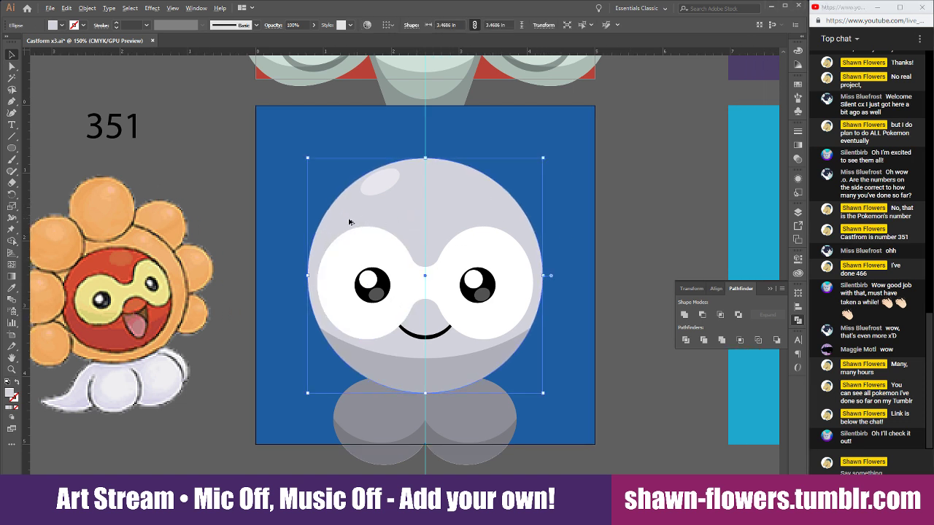
{"action": "left_click", "coordinate": [11, 288]}
{"action": "left_click", "coordinate": [97, 264]}
Recolor the white eye-mask shapes, including the bridge between them, with the pale yellow sampled from the reference's mask
{"action": "key", "text": "v"}
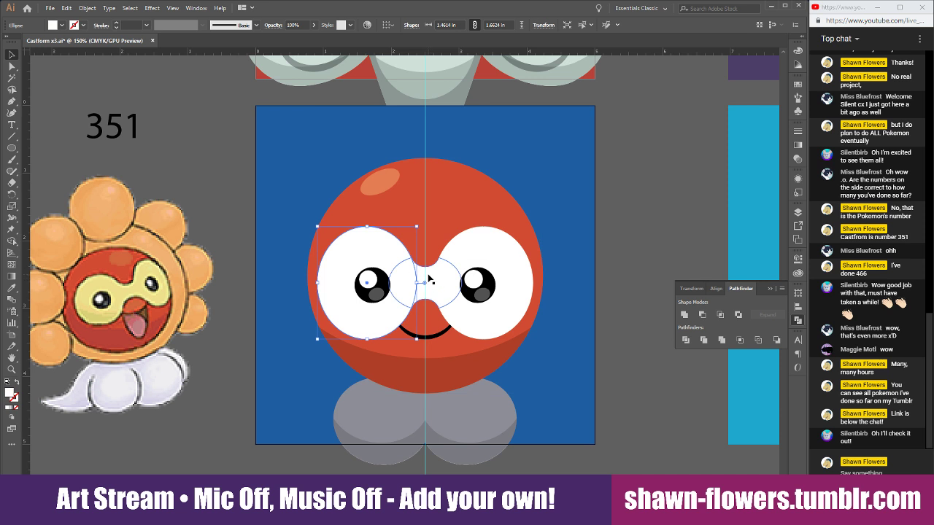
{"action": "left_click", "coordinate": [482, 259]}
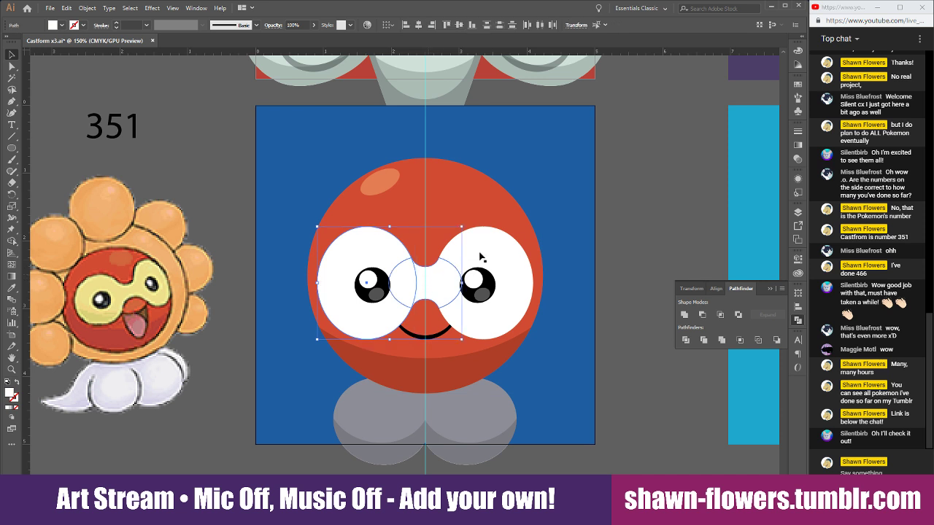
{"action": "left_click", "coordinate": [11, 289]}
{"action": "left_click", "coordinate": [95, 282]}
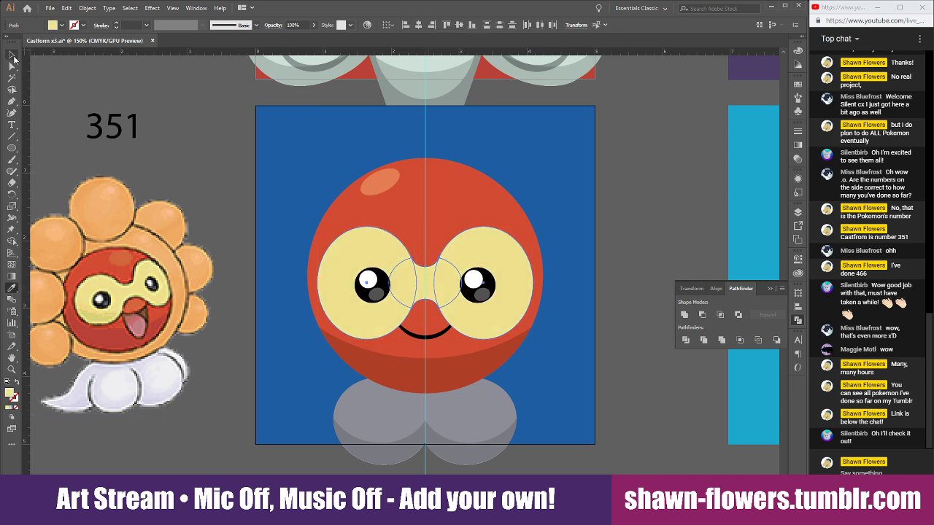
{"action": "left_click", "coordinate": [12, 55]}
{"action": "left_click", "coordinate": [222, 177]}
{"action": "left_click", "coordinate": [227, 160]}
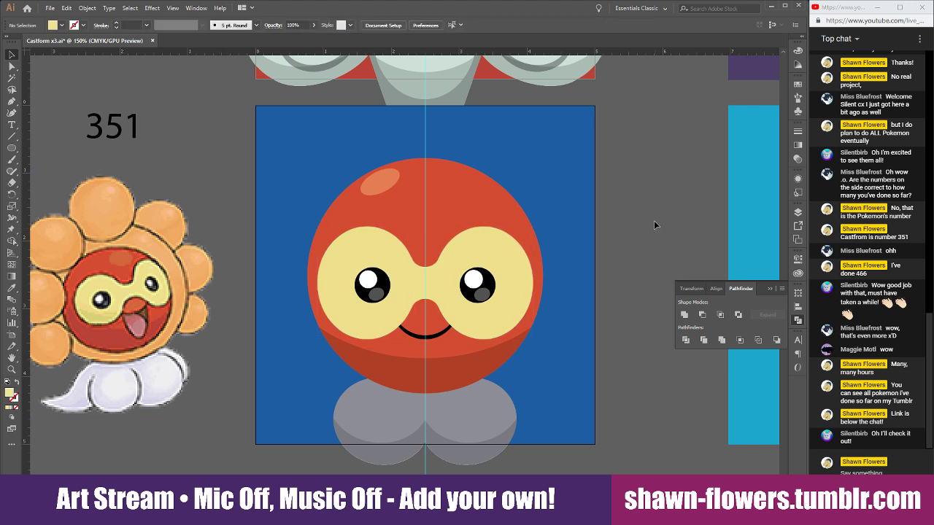
Copy the open mouth and tongue from the blue raindrop Castform down to the red Castform
{"action": "scroll", "coordinate": [597, 272], "scroll_direction": "down", "scroll_amount": 2}
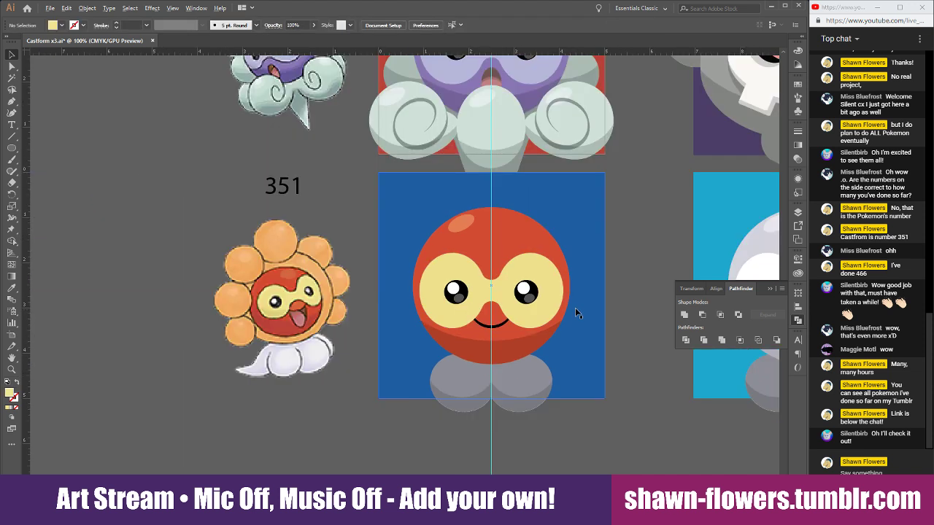
{"action": "scroll", "coordinate": [574, 308], "scroll_direction": "up", "scroll_amount": 5}
{"action": "scroll", "coordinate": [595, 351], "scroll_direction": "up", "scroll_amount": 4}
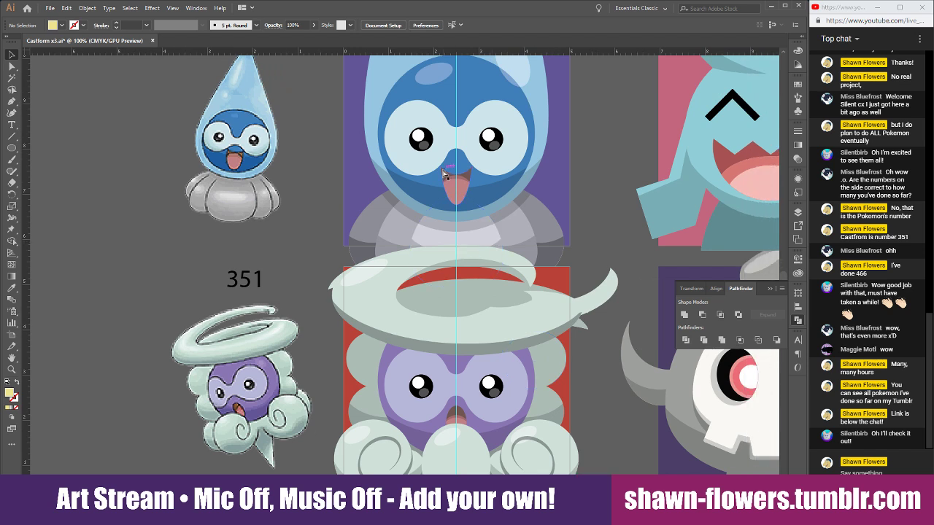
{"action": "scroll", "coordinate": [459, 190], "scroll_direction": "up", "scroll_amount": 4}
{"action": "left_click", "coordinate": [458, 191]}
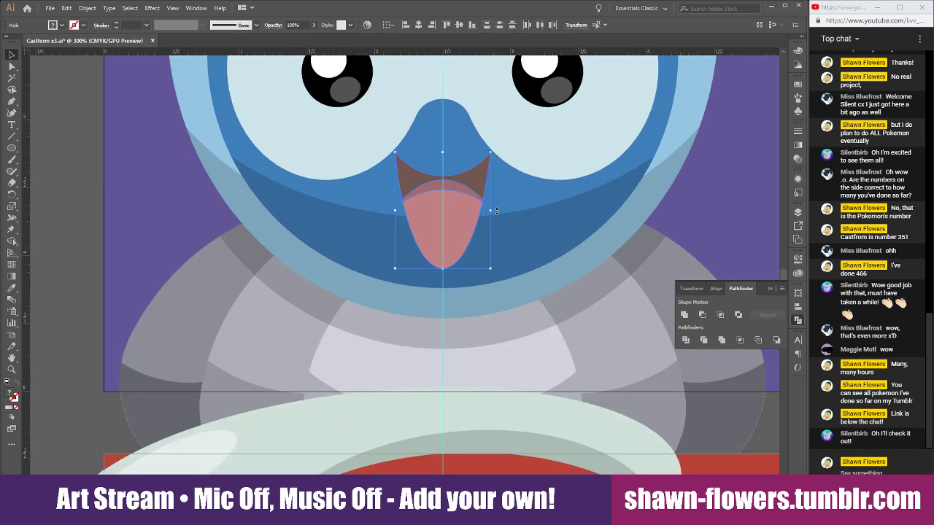
{"action": "scroll", "coordinate": [497, 215], "scroll_direction": "down", "scroll_amount": 10}
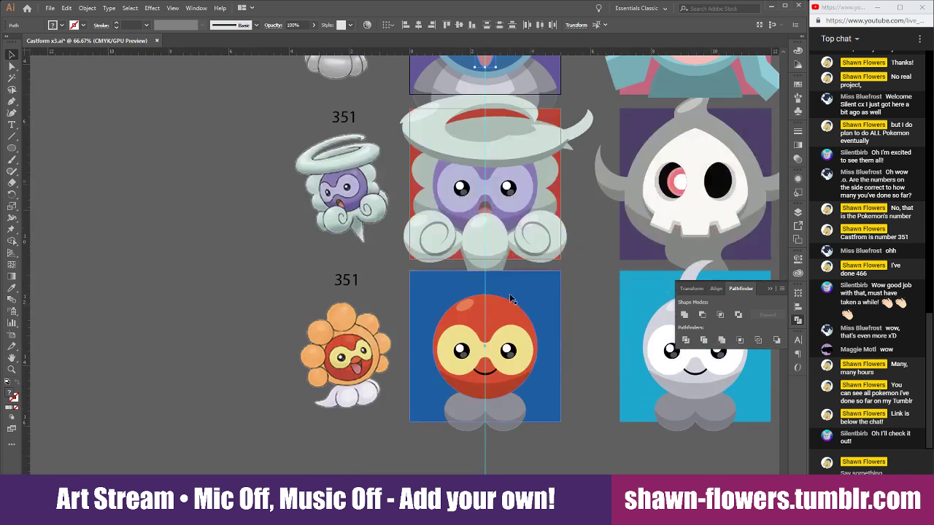
{"action": "scroll", "coordinate": [511, 299], "scroll_direction": "up", "scroll_amount": 4}
{"action": "scroll", "coordinate": [513, 298], "scroll_direction": "up", "scroll_amount": 2}
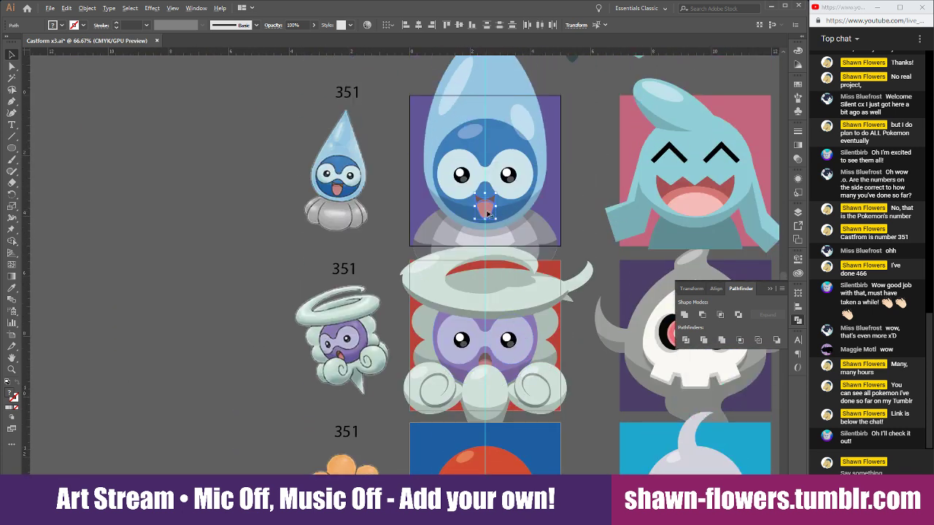
{"action": "left_click_drag", "start_coordinate": [492, 215], "coordinate": [496, 302]}
Position the copied mouth just below the nose over the black smile and remove the smile line
{"action": "scroll", "coordinate": [493, 300], "scroll_direction": "up", "scroll_amount": 4}
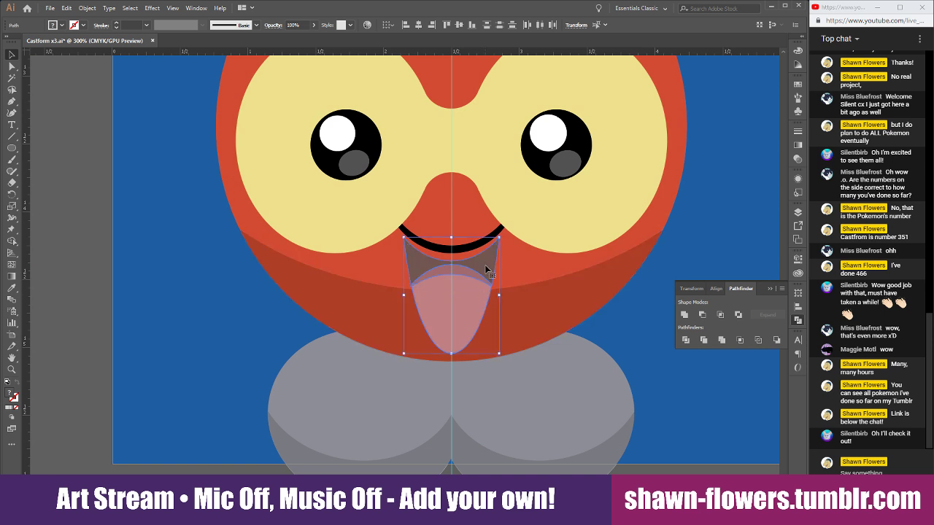
{"action": "left_click_drag", "start_coordinate": [485, 268], "coordinate": [489, 262]}
{"action": "left_click", "coordinate": [427, 244]}
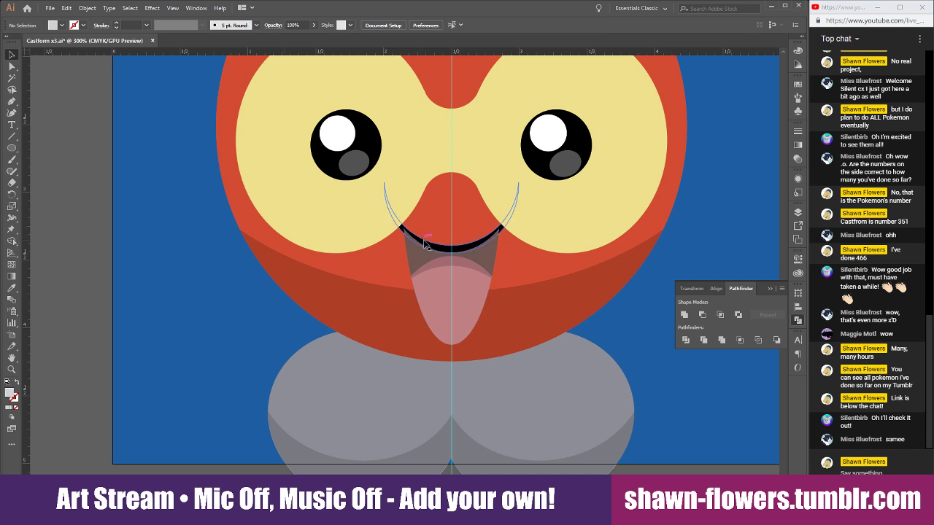
{"action": "key", "text": "ctrl+shift+a"}
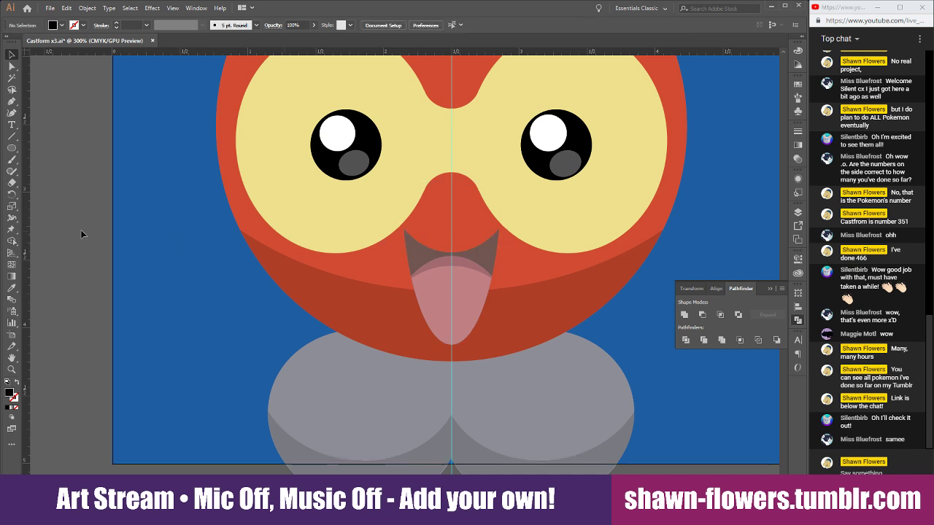
{"action": "scroll", "coordinate": [116, 232], "scroll_direction": "down", "scroll_amount": 2}
{"action": "scroll", "coordinate": [400, 285], "scroll_direction": "left", "scroll_amount": 10}
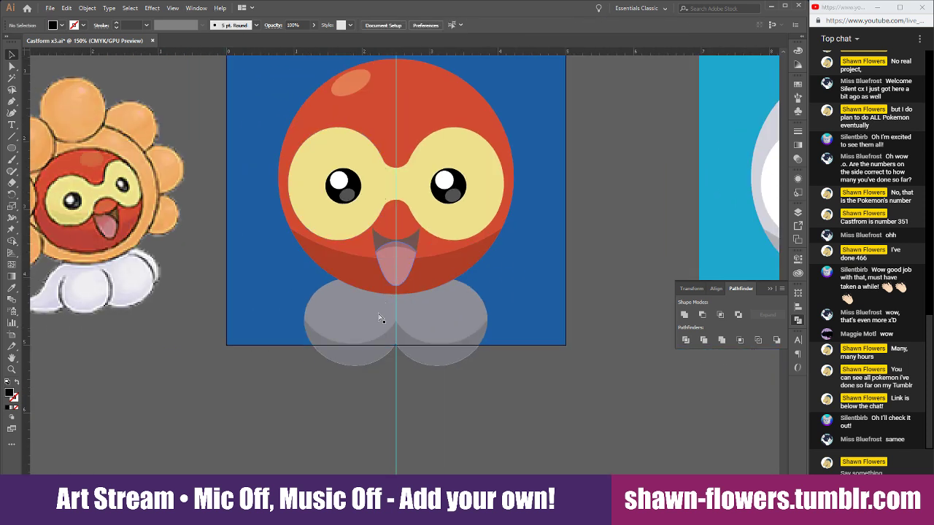
{"action": "scroll", "coordinate": [381, 319], "scroll_direction": "up", "scroll_amount": 7}
{"action": "scroll", "coordinate": [505, 377], "scroll_direction": "left", "scroll_amount": 1}
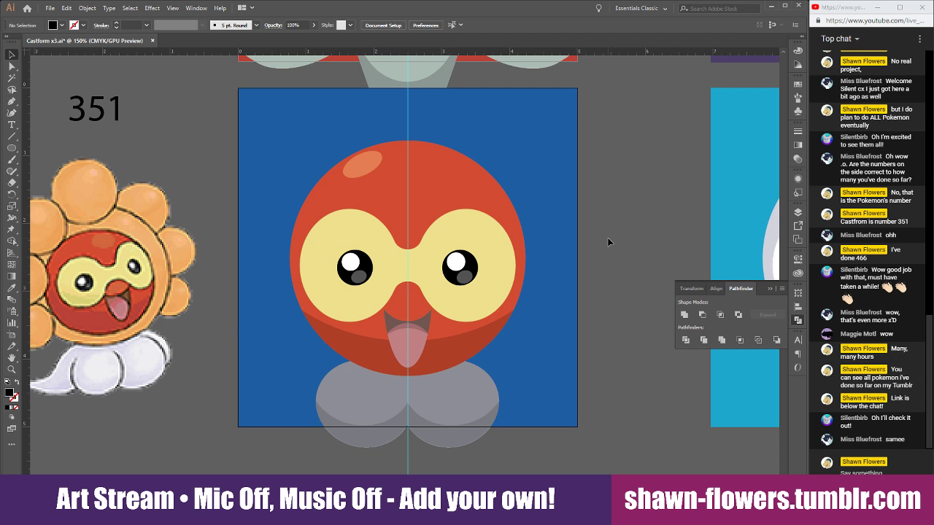
{"action": "scroll", "coordinate": [511, 270], "scroll_direction": "left", "scroll_amount": 4}
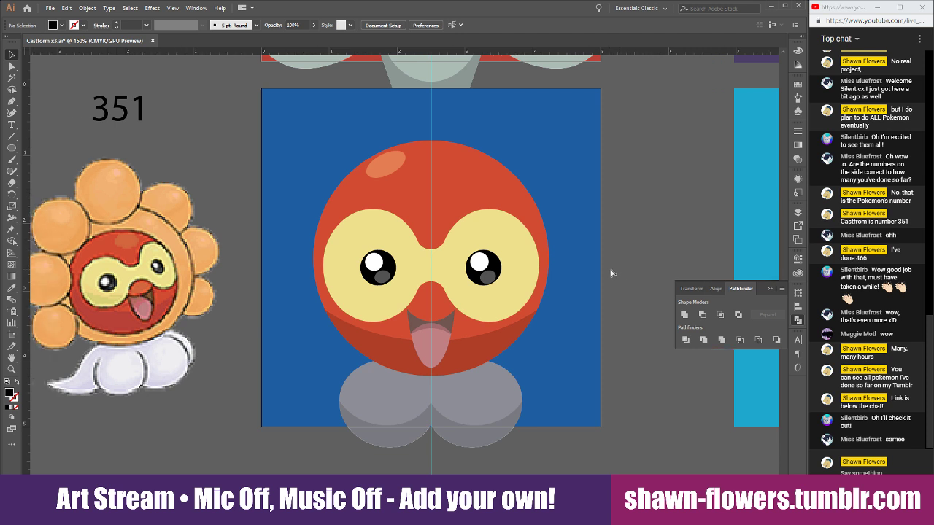
{"action": "scroll", "coordinate": [467, 442], "scroll_direction": "left", "scroll_amount": 4}
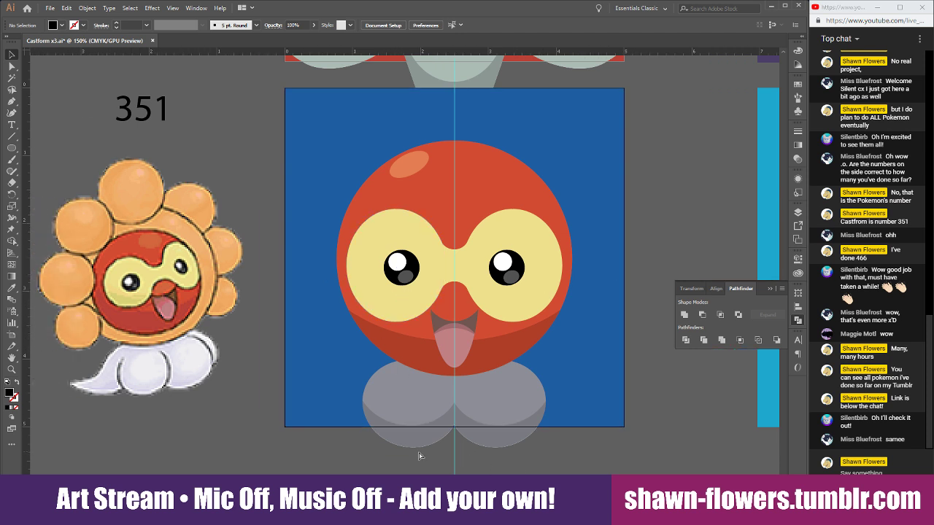
{"action": "scroll", "coordinate": [388, 462], "scroll_direction": "down", "scroll_amount": 1}
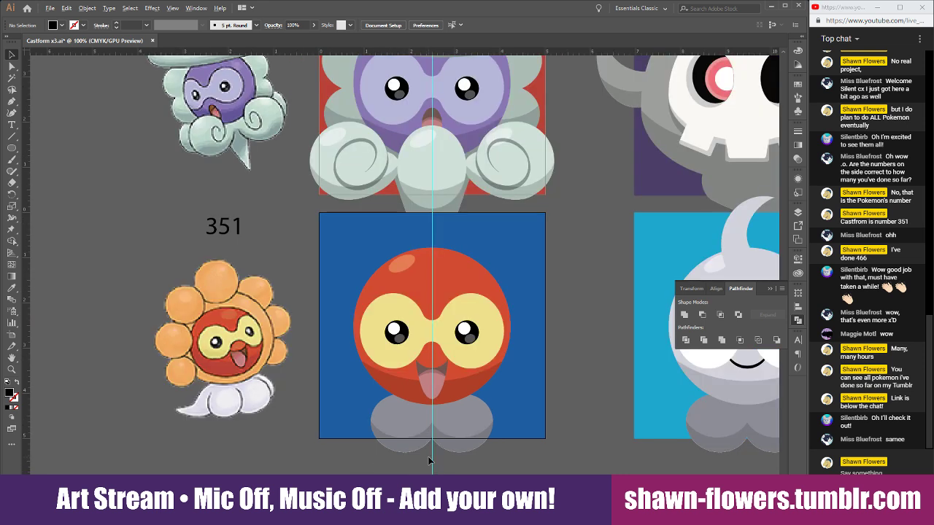
Draw a black rectangle about 5.57 by 0.84 in over the upper edge of the snowy Castform's cloud ring
{"action": "scroll", "coordinate": [429, 461], "scroll_direction": "down", "scroll_amount": 1}
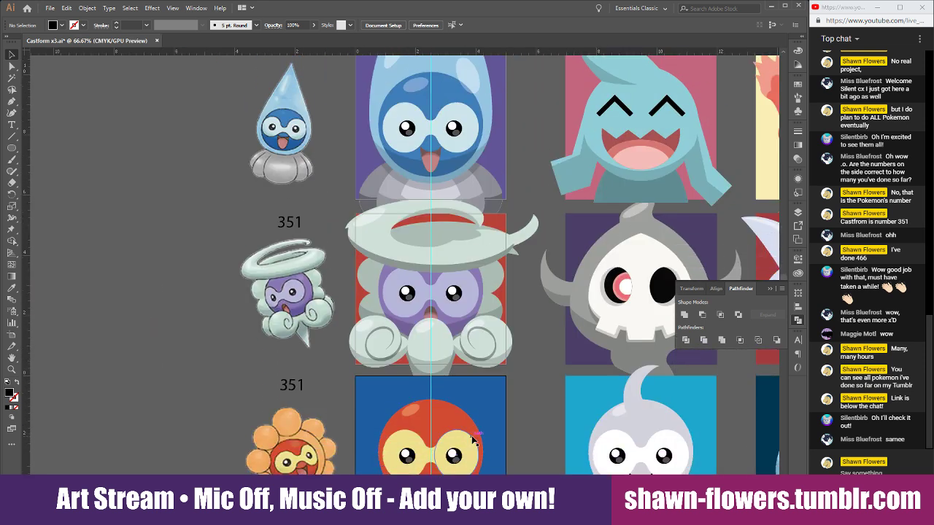
{"action": "scroll", "coordinate": [473, 439], "scroll_direction": "up", "scroll_amount": 3}
{"action": "scroll", "coordinate": [474, 439], "scroll_direction": "down", "scroll_amount": 5}
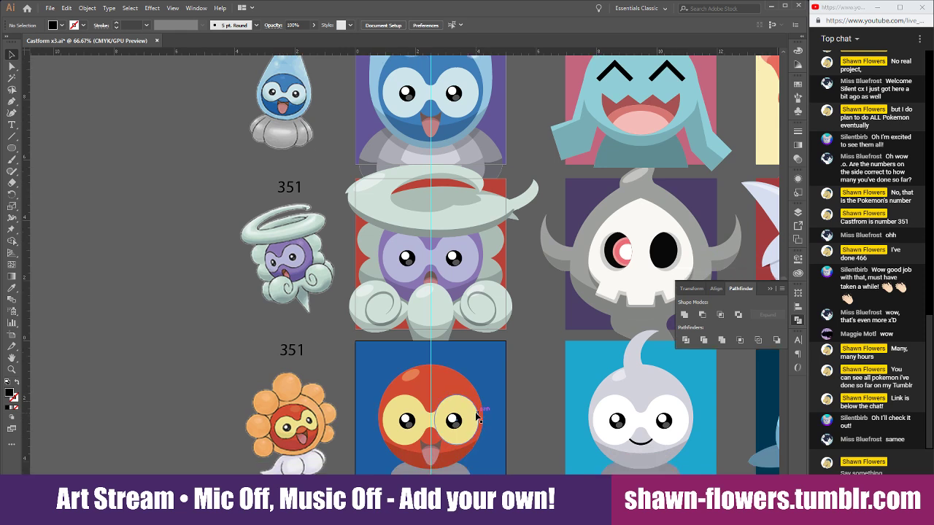
{"action": "scroll", "coordinate": [433, 183], "scroll_direction": "up", "scroll_amount": 6}
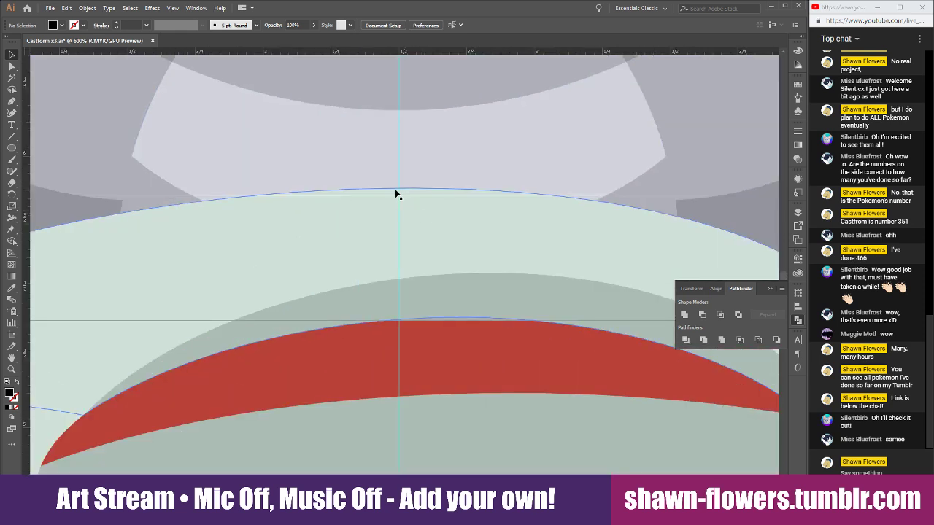
{"action": "scroll", "coordinate": [314, 204], "scroll_direction": "down", "scroll_amount": 3}
{"action": "scroll", "coordinate": [437, 278], "scroll_direction": "left", "scroll_amount": 2}
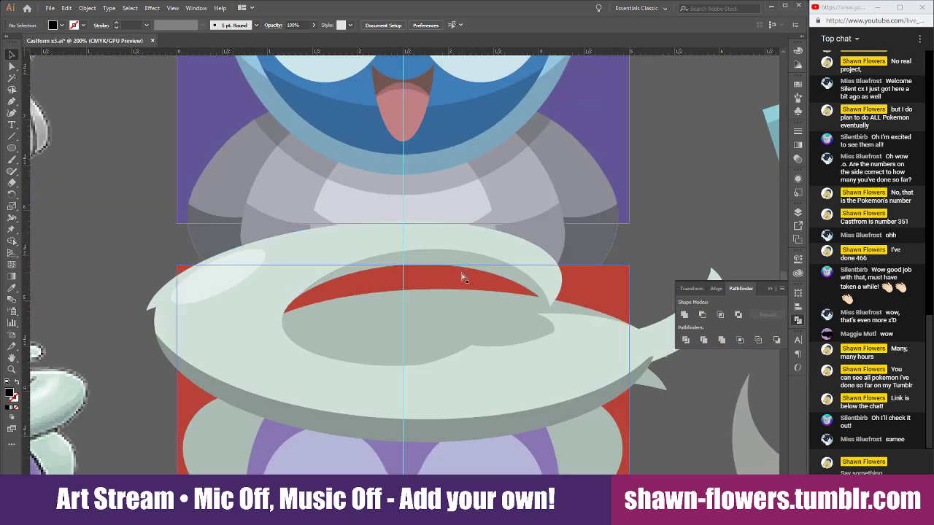
{"action": "scroll", "coordinate": [462, 277], "scroll_direction": "left", "scroll_amount": 1}
{"action": "left_click_drag", "start_coordinate": [12, 147], "coordinate": [51, 147]}
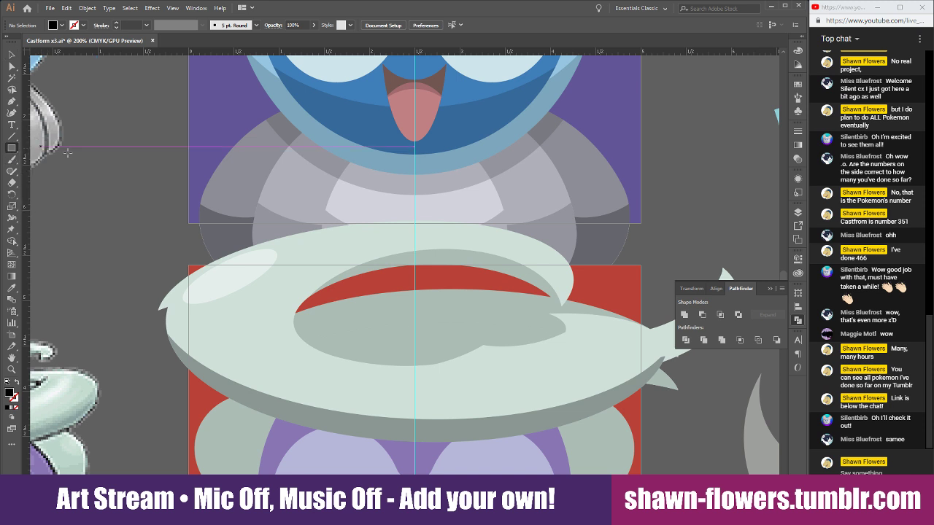
{"action": "left_click_drag", "start_coordinate": [161, 165], "coordinate": [665, 239]}
{"action": "left_click", "coordinate": [11, 56]}
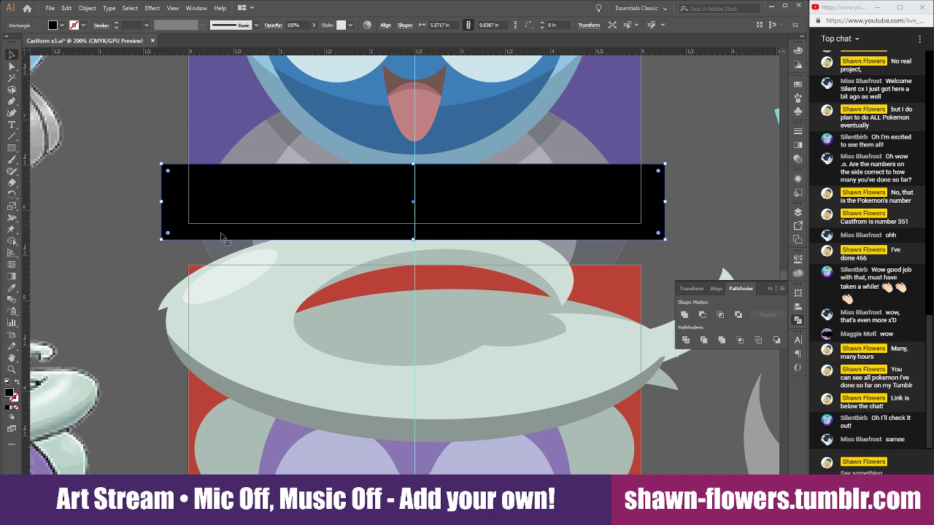
Subtract the rectangle from the ring's back piece and send the flattened piece behind its highlight and inner shading
{"action": "left_click", "coordinate": [306, 252], "text": "shift"}
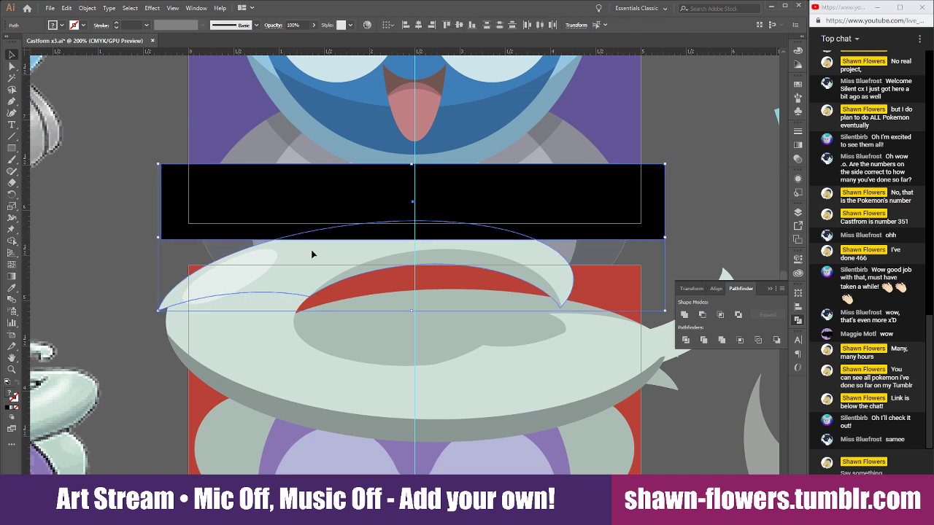
{"action": "left_click", "coordinate": [702, 316]}
{"action": "key", "text": "ctrl+h"}
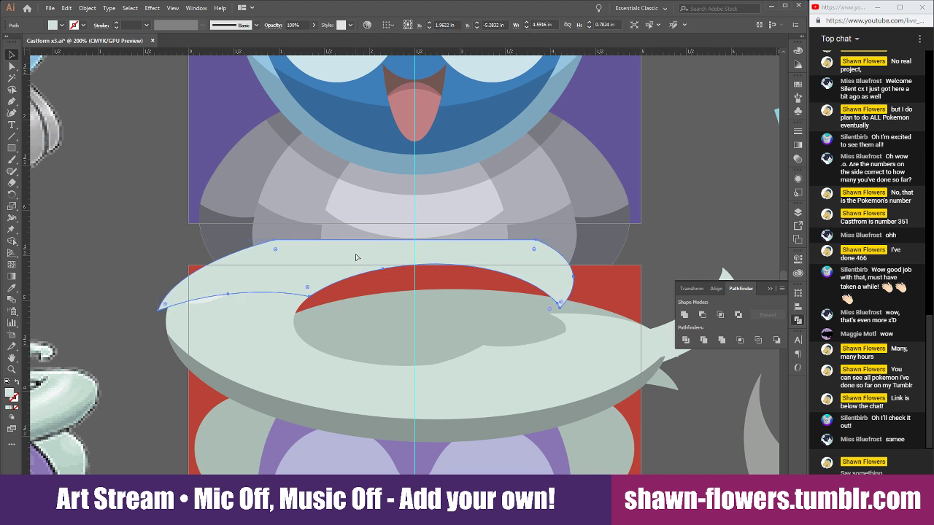
{"action": "key", "text": "ctrl+["}
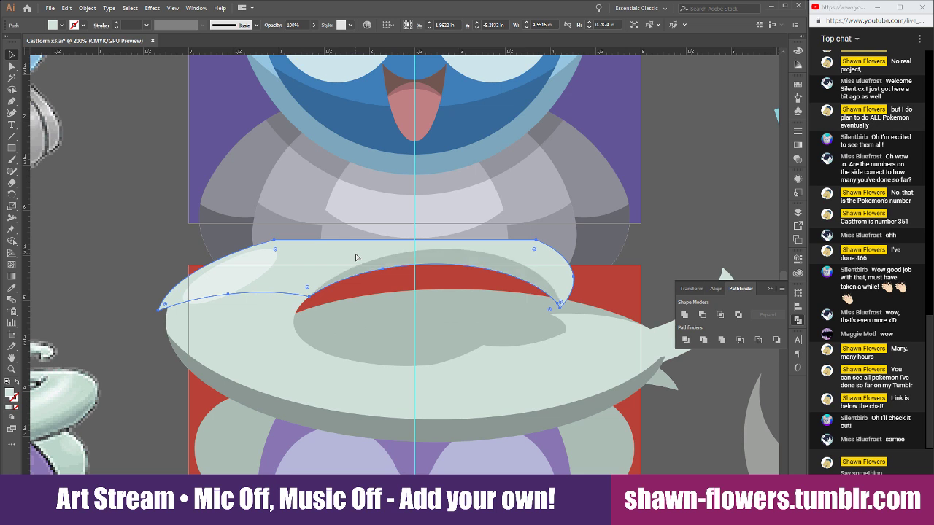
{"action": "left_click", "coordinate": [131, 210]}
Duplicate the red head circle in place and enlarge the copy about its center to about 4.33 in across
{"action": "scroll", "coordinate": [133, 207], "scroll_direction": "down", "scroll_amount": 2}
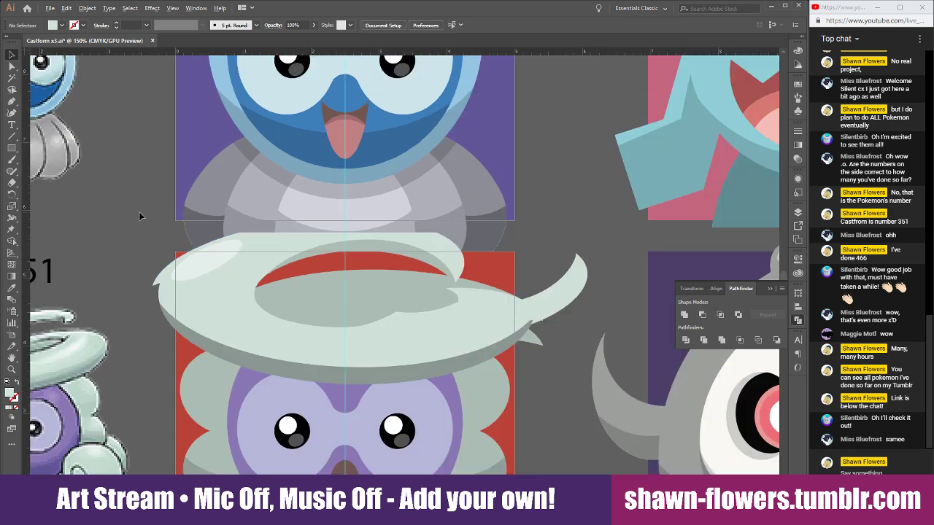
{"action": "scroll", "coordinate": [345, 278], "scroll_direction": "down", "scroll_amount": 3}
{"action": "scroll", "coordinate": [448, 354], "scroll_direction": "down", "scroll_amount": 5}
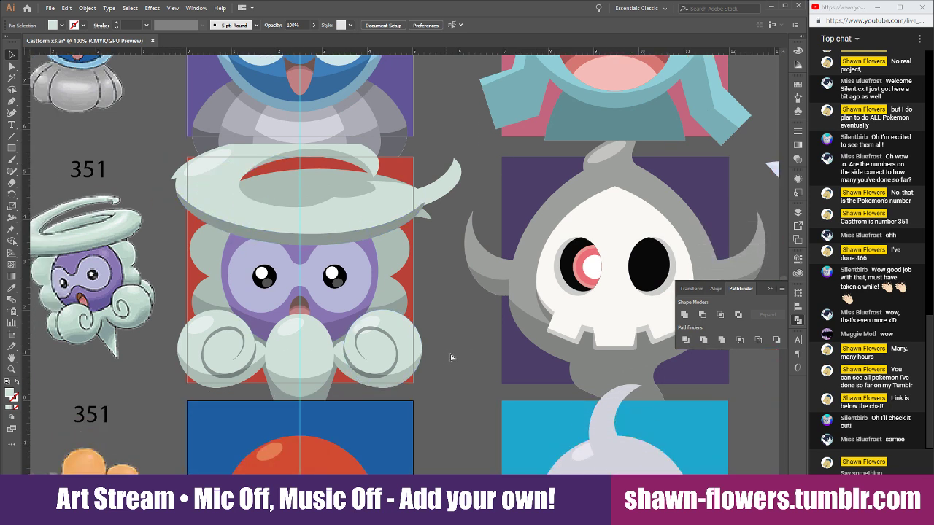
{"action": "scroll", "coordinate": [478, 335], "scroll_direction": "down", "scroll_amount": 2}
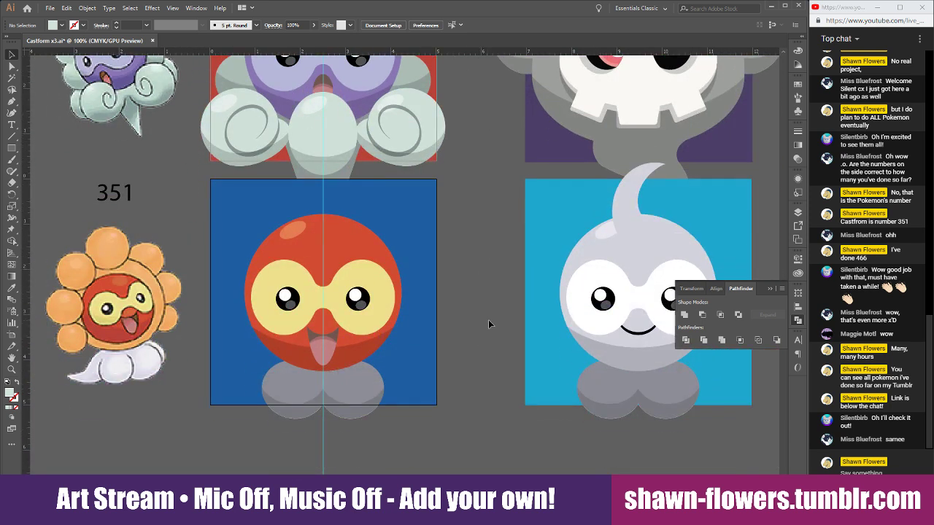
{"action": "scroll", "coordinate": [487, 325], "scroll_direction": "left", "scroll_amount": 1}
{"action": "scroll", "coordinate": [316, 338], "scroll_direction": "up", "scroll_amount": 2}
{"action": "scroll", "coordinate": [316, 337], "scroll_direction": "down", "scroll_amount": 1}
{"action": "scroll", "coordinate": [504, 313], "scroll_direction": "left", "scroll_amount": 3}
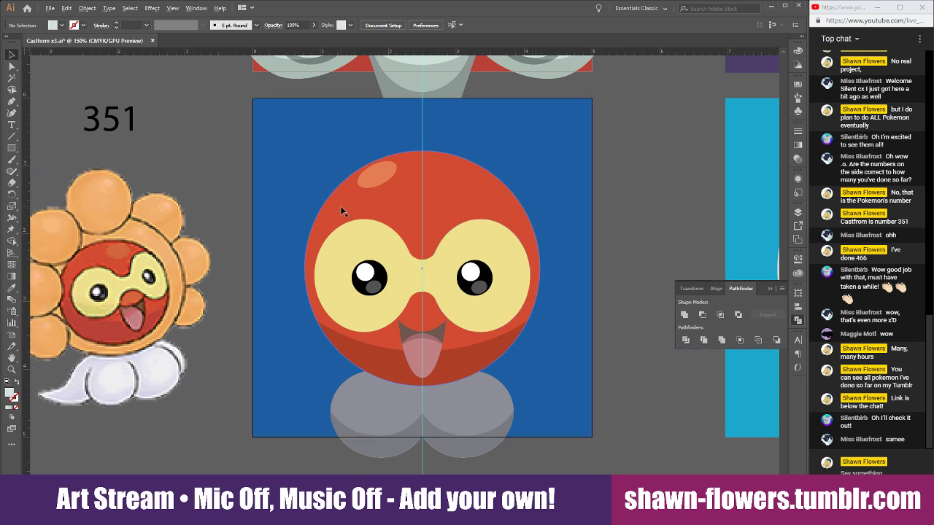
{"action": "left_click", "coordinate": [340, 207]}
{"action": "left_click_drag", "start_coordinate": [336, 210], "coordinate": [353, 211]}
{"action": "left_click_drag", "start_coordinate": [543, 147], "coordinate": [617, 130]}
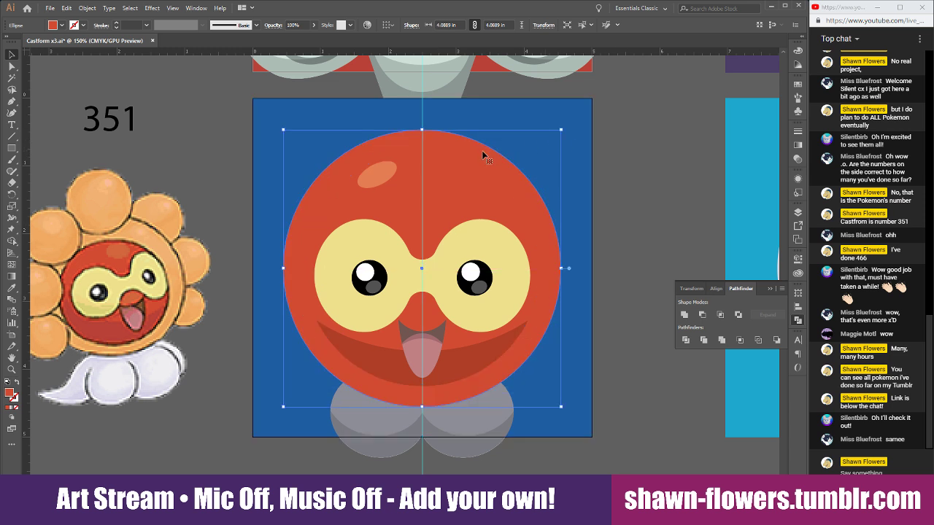
{"action": "left_click_drag", "start_coordinate": [580, 126], "coordinate": [592, 123]}
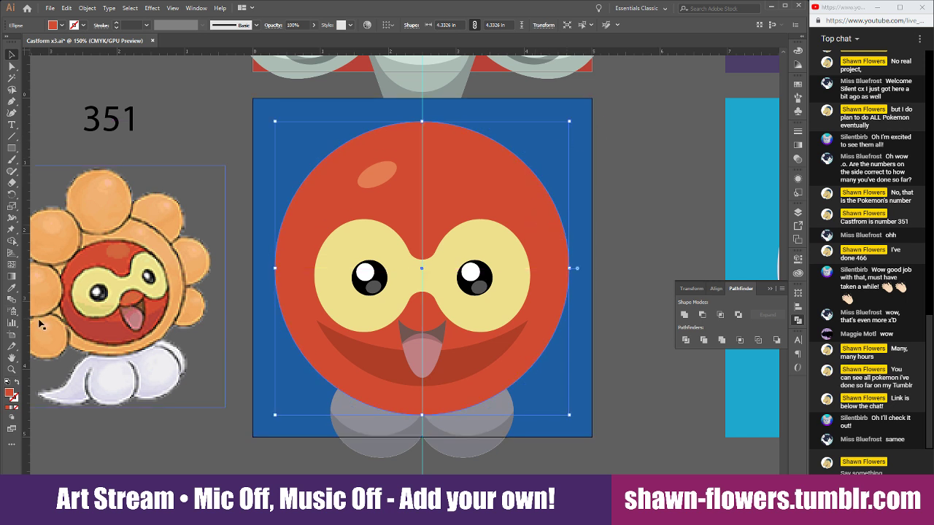
Fill the enlarged circle with the orange sampled from the reference's petals and place it behind the red face, shifted slightly upward
{"action": "left_click", "coordinate": [15, 290]}
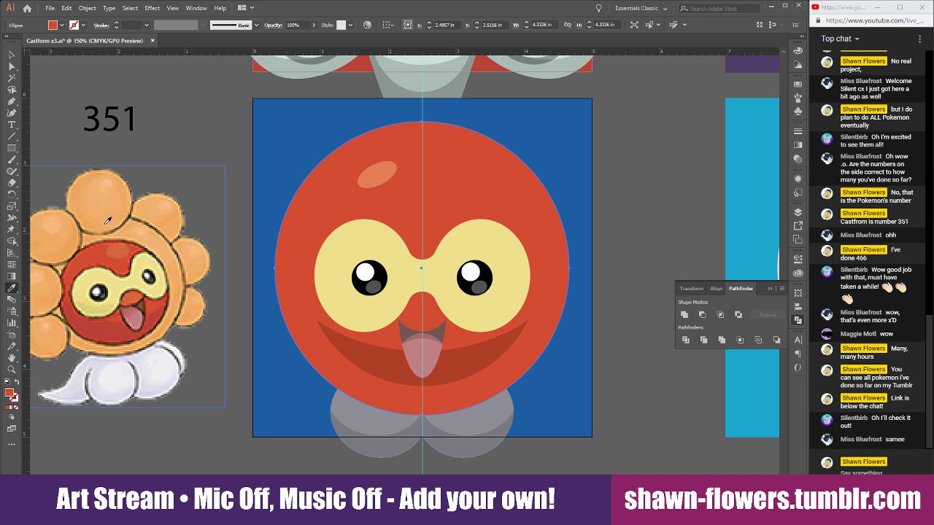
{"action": "left_click", "coordinate": [86, 193]}
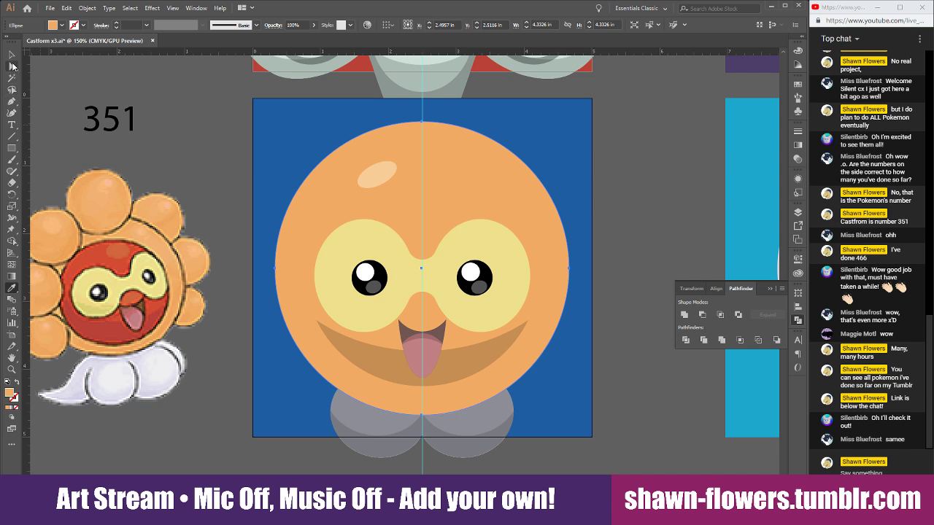
{"action": "left_click", "coordinate": [11, 55]}
{"action": "key", "text": "ctrl+["}
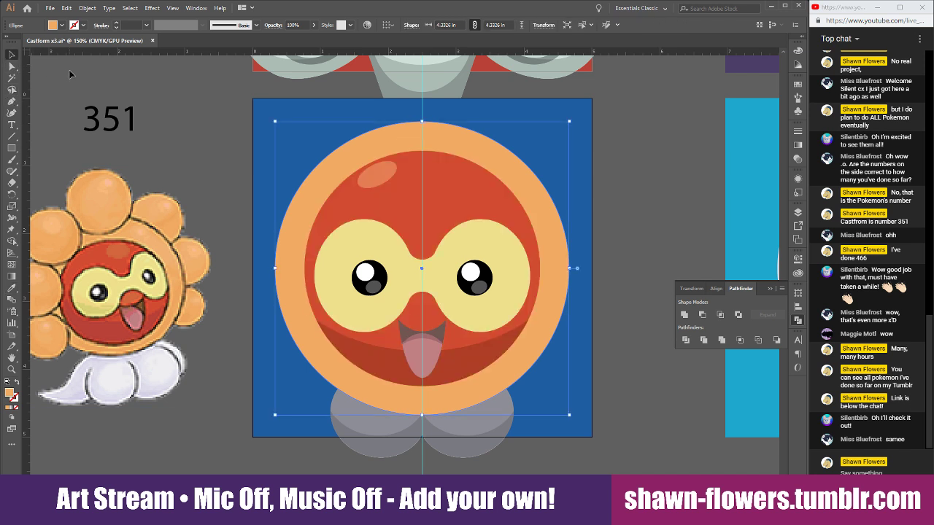
{"action": "left_click_drag", "start_coordinate": [298, 313], "coordinate": [301, 301]}
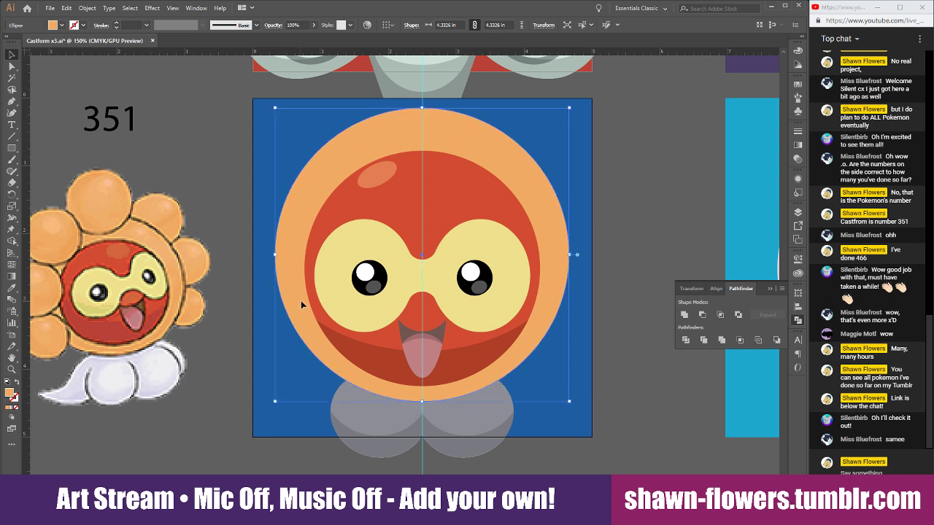
{"action": "left_click", "coordinate": [640, 218]}
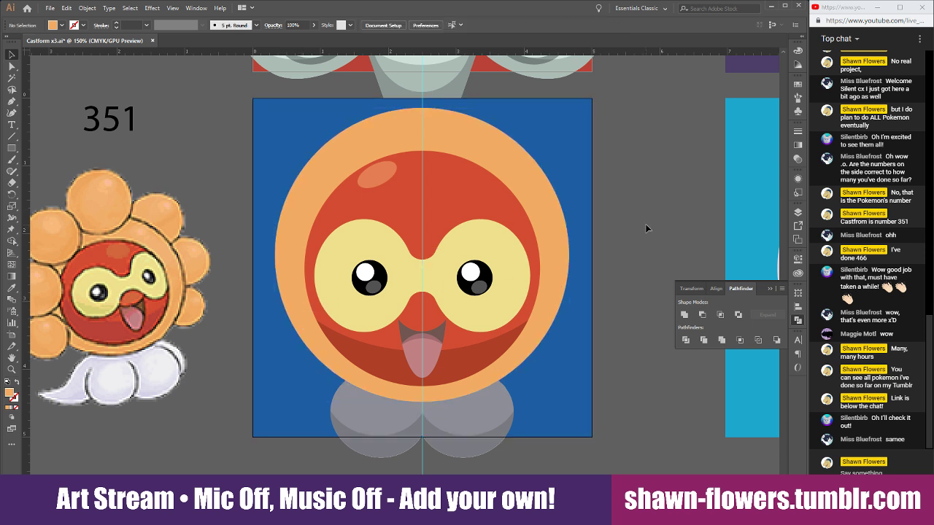
Delete the dark shadow shape covering the two body lobes beneath the sunny Castform's head
{"action": "scroll", "coordinate": [646, 229], "scroll_direction": "down", "scroll_amount": 1}
{"action": "scroll", "coordinate": [646, 232], "scroll_direction": "up", "scroll_amount": 1}
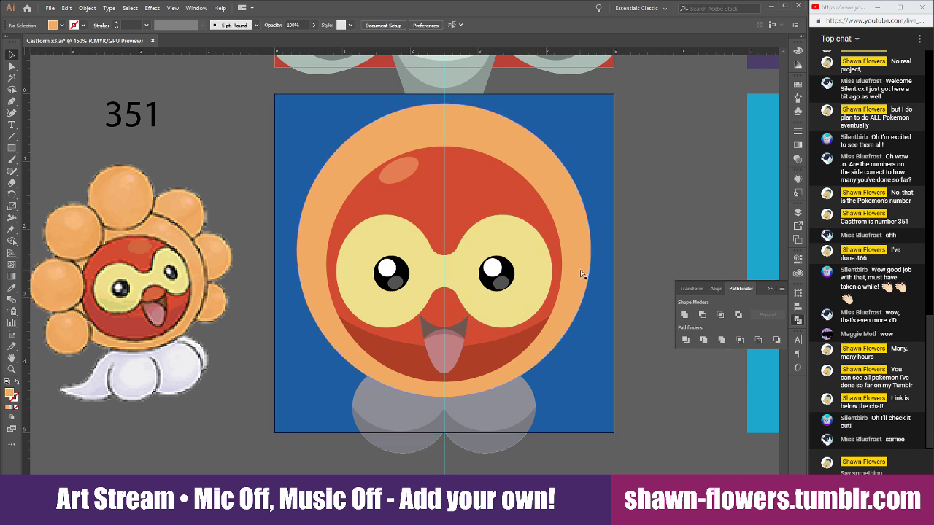
{"action": "scroll", "coordinate": [540, 279], "scroll_direction": "left", "scroll_amount": 1}
{"action": "left_click_drag", "start_coordinate": [391, 403], "coordinate": [416, 404]}
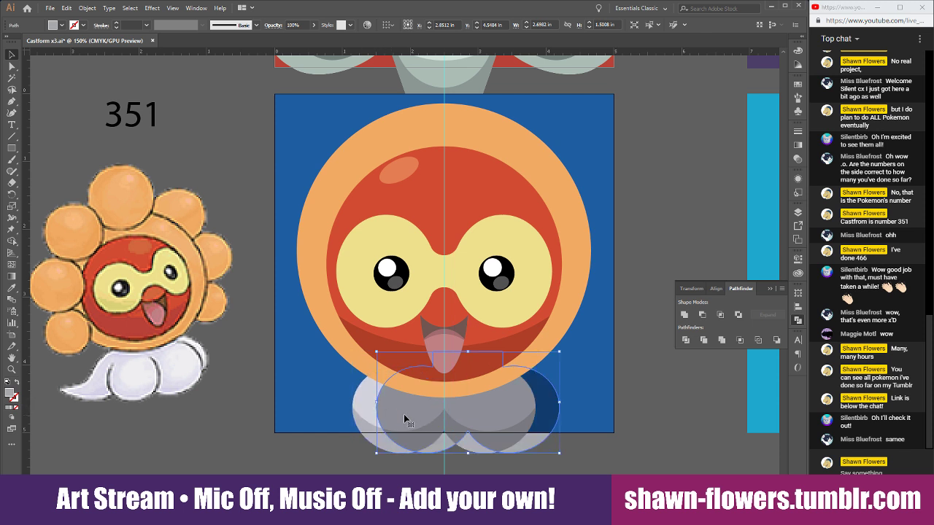
{"action": "key", "text": "Delete"}
Delete the remaining shading shape along the lower edges of both body lobes
{"action": "left_click", "coordinate": [434, 413]}
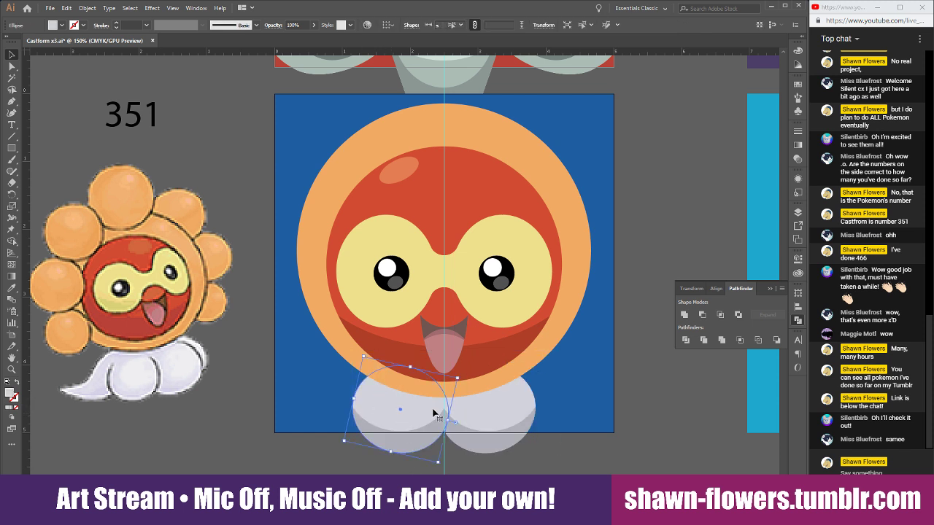
{"action": "left_click", "coordinate": [510, 408], "text": "shift"}
{"action": "left_click", "coordinate": [510, 472]}
{"action": "left_click_drag", "start_coordinate": [451, 460], "coordinate": [416, 460]}
{"action": "scroll", "coordinate": [390, 466], "scroll_direction": "up", "scroll_amount": 2}
{"action": "scroll", "coordinate": [391, 454], "scroll_direction": "down", "scroll_amount": 1}
{"action": "left_click", "coordinate": [438, 420]}
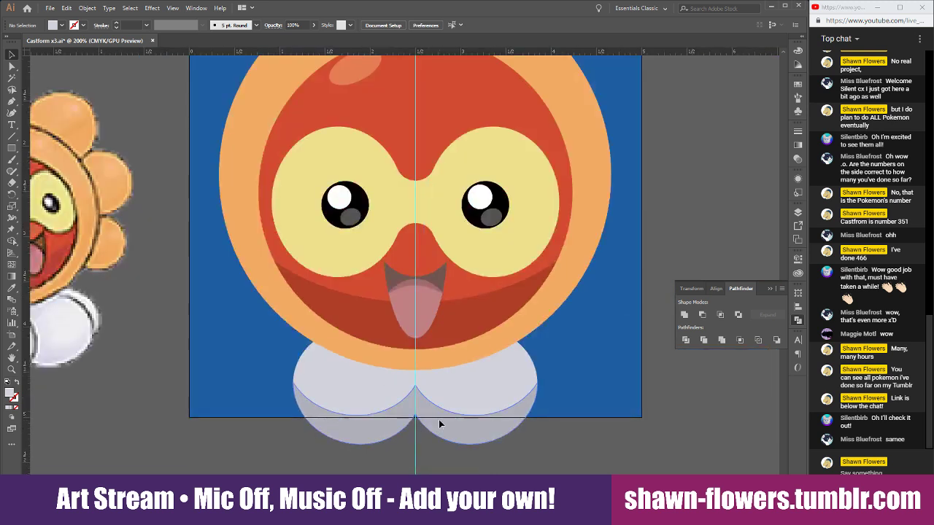
{"action": "key", "text": "Delete"}
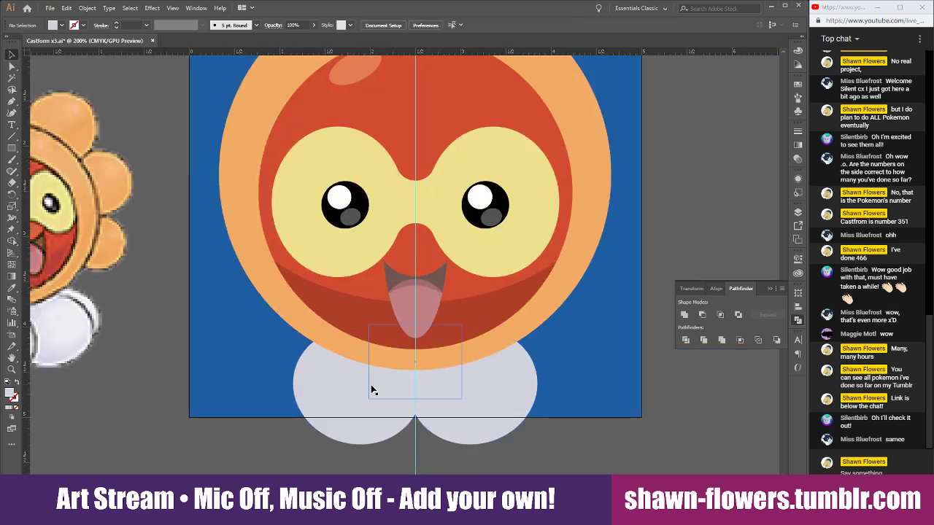
Copy the left body lobe to the middle, level its rotation and center it on the vertical guide
{"action": "left_click", "coordinate": [332, 383]}
{"action": "left_click_drag", "start_coordinate": [332, 383], "coordinate": [387, 400], "text": "alt"}
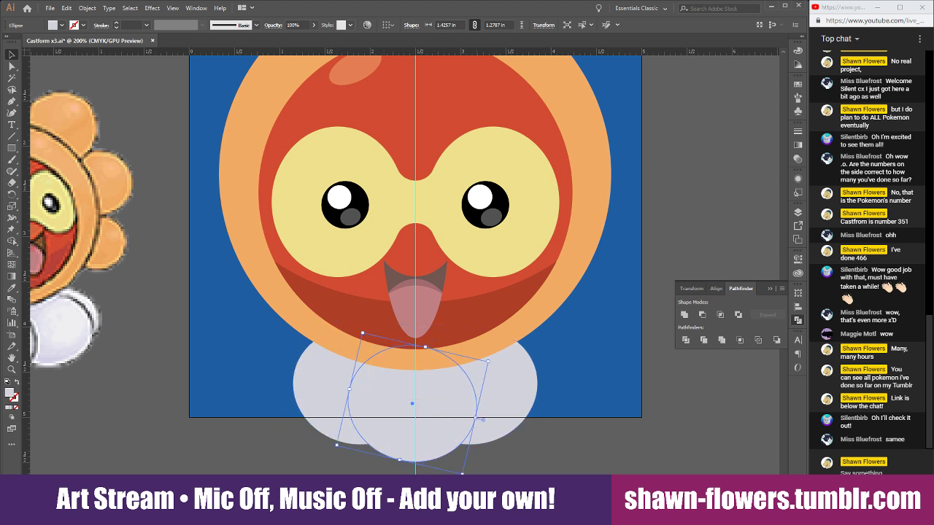
{"action": "left_click_drag", "start_coordinate": [472, 473], "coordinate": [485, 468]}
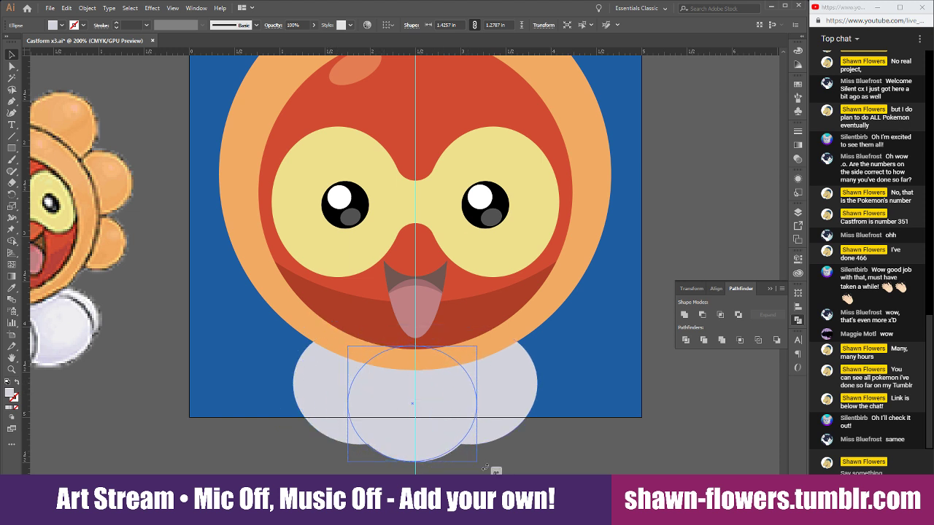
{"action": "mouse_move", "coordinate": [434, 451]}
{"action": "left_mouse_down"}
{"action": "mouse_move", "coordinate": [458, 450]}
{"action": "mouse_move", "coordinate": [438, 452]}
{"action": "left_mouse_up"}
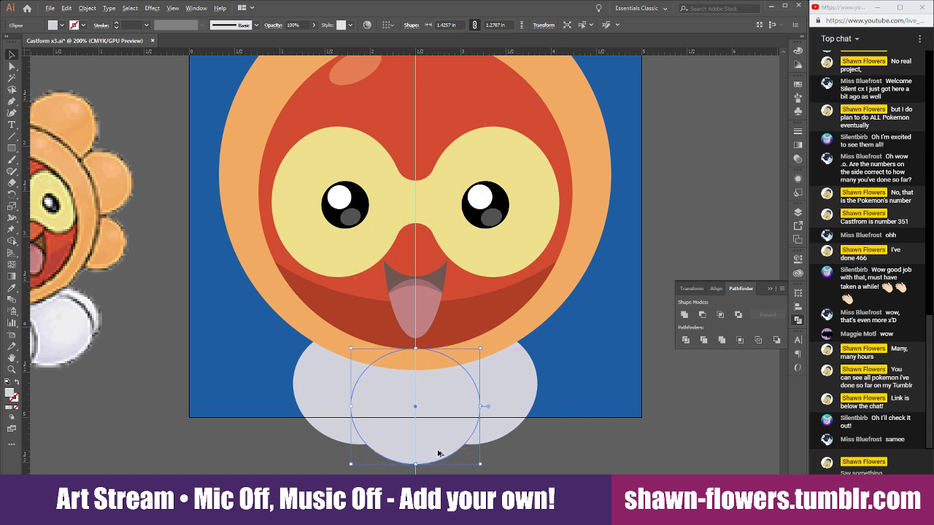
Enlarge the middle body lobe about its center and enlarge the right lobe outward
{"action": "scroll", "coordinate": [438, 453], "scroll_direction": "down", "scroll_amount": 1}
{"action": "scroll", "coordinate": [464, 456], "scroll_direction": "up", "scroll_amount": 1}
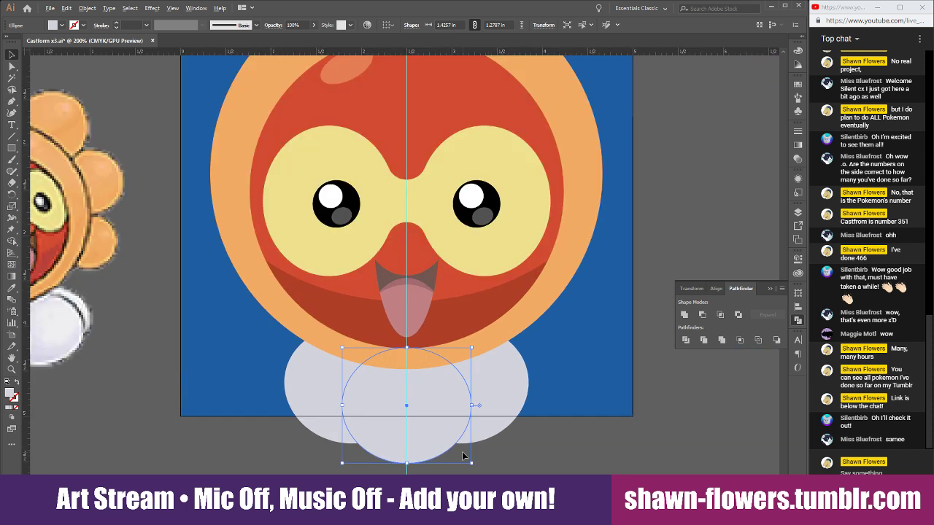
{"action": "left_click_drag", "start_coordinate": [473, 464], "coordinate": [507, 464]}
{"action": "left_click", "coordinate": [512, 457]}
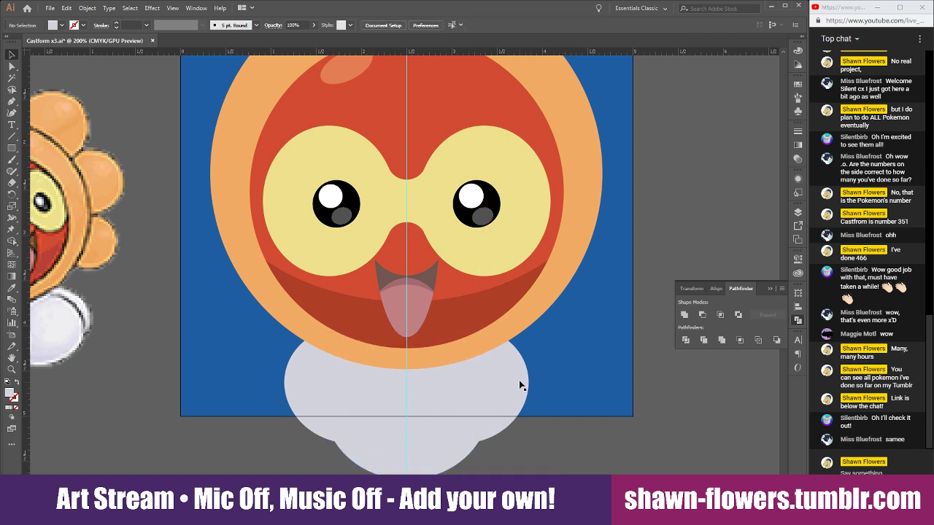
{"action": "left_click", "coordinate": [519, 379]}
{"action": "left_click_drag", "start_coordinate": [541, 428], "coordinate": [567, 458]}
{"action": "left_click", "coordinate": [566, 453]}
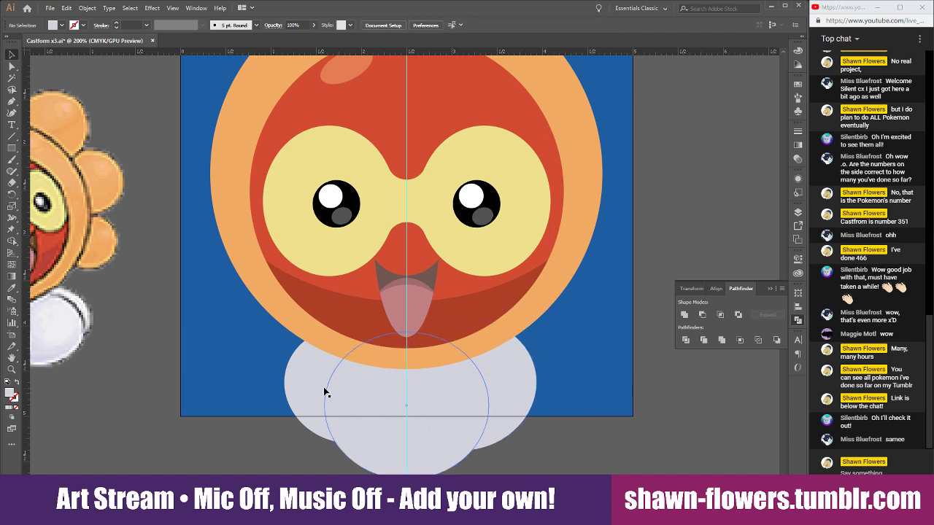
Delete the old left body lobe and replace it with a copy of the enlarged right lobe
{"action": "left_click", "coordinate": [307, 386]}
{"action": "key", "text": "Delete"}
{"action": "left_click_drag", "start_coordinate": [526, 383], "coordinate": [362, 403]}
{"action": "left_click", "coordinate": [653, 457]}
{"action": "left_click", "coordinate": [591, 462]}
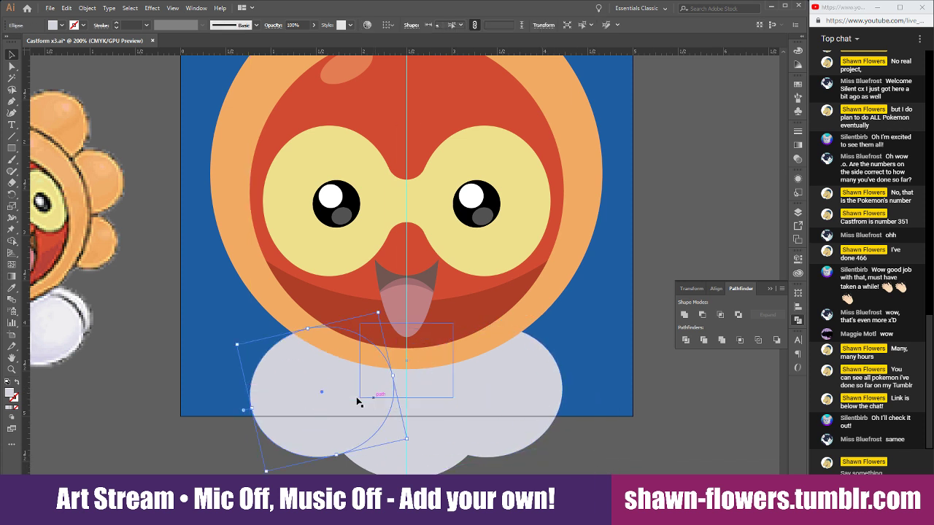
Reflect the copied left body lobe across the vertical axis and center both side lobes on the vertical guide
{"action": "left_click", "coordinate": [106, 7]}
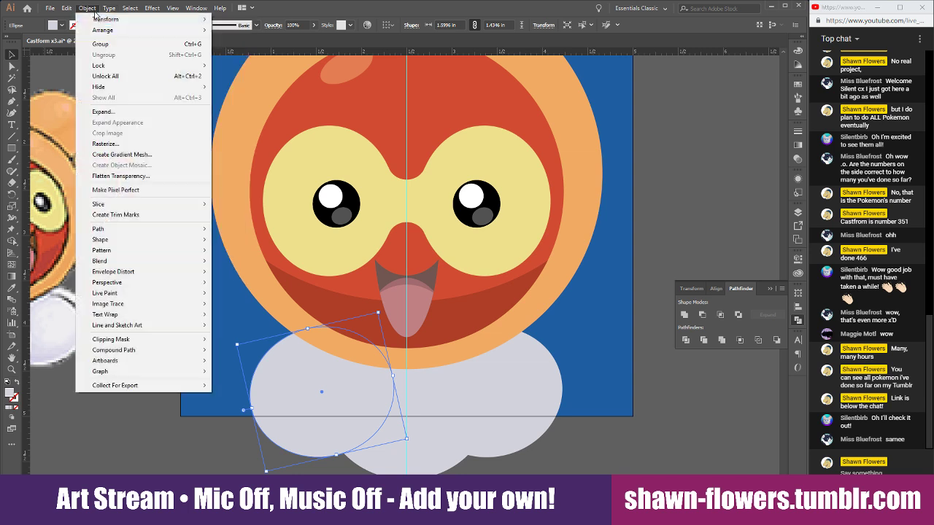
{"action": "mouse_move", "coordinate": [106, 20]}
{"action": "left_click", "coordinate": [235, 55]}
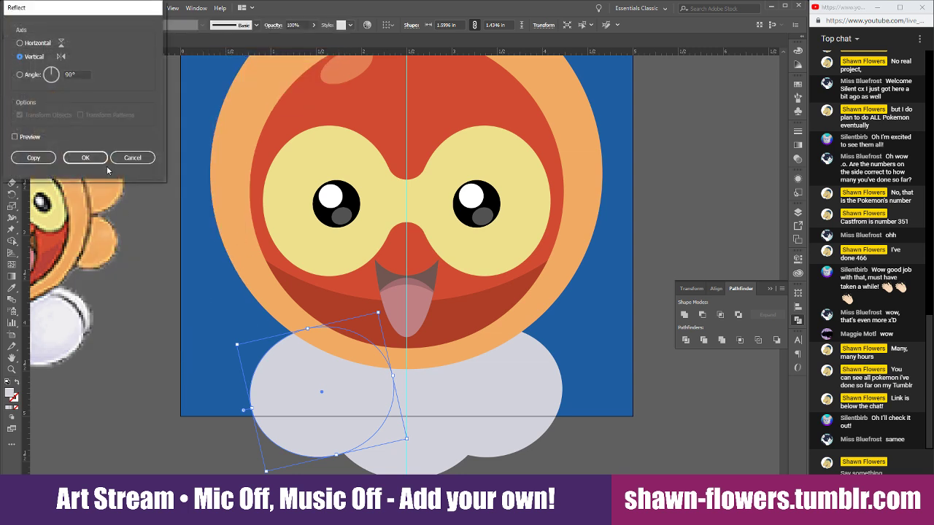
{"action": "left_click", "coordinate": [85, 160]}
{"action": "left_click_drag", "start_coordinate": [284, 394], "coordinate": [291, 394]}
{"action": "left_click", "coordinate": [495, 432], "text": "shift"}
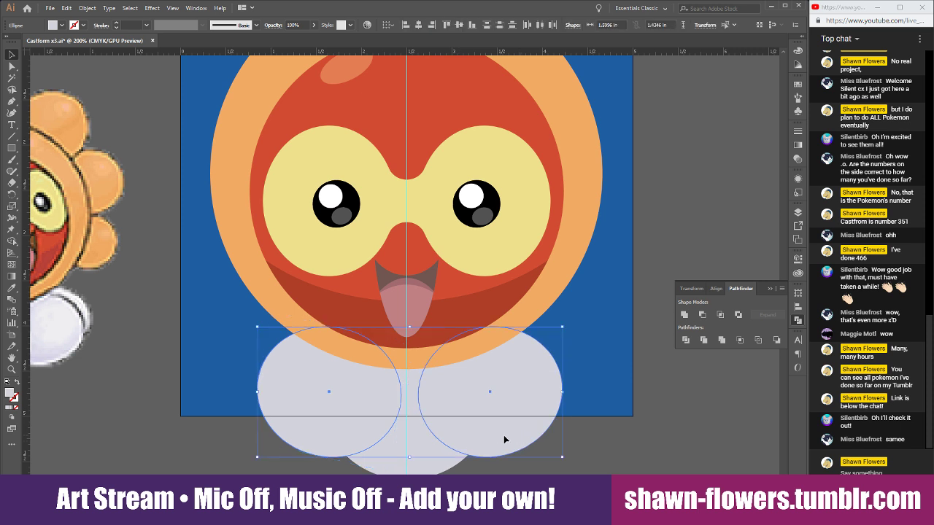
{"action": "left_click_drag", "start_coordinate": [531, 437], "coordinate": [529, 438]}
{"action": "left_click", "coordinate": [629, 455]}
Copy the middle body lobe slightly upward, widen the copy to about 2.07 in and subtract it to form a lower crescent
{"action": "scroll", "coordinate": [604, 440], "scroll_direction": "down", "scroll_amount": 1}
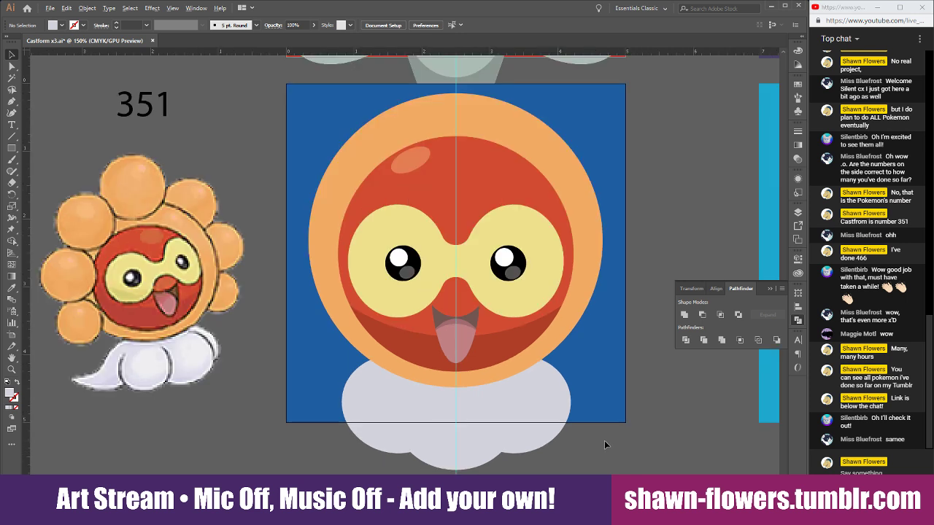
{"action": "scroll", "coordinate": [596, 449], "scroll_direction": "up", "scroll_amount": 1}
{"action": "scroll", "coordinate": [371, 448], "scroll_direction": "up", "scroll_amount": 1}
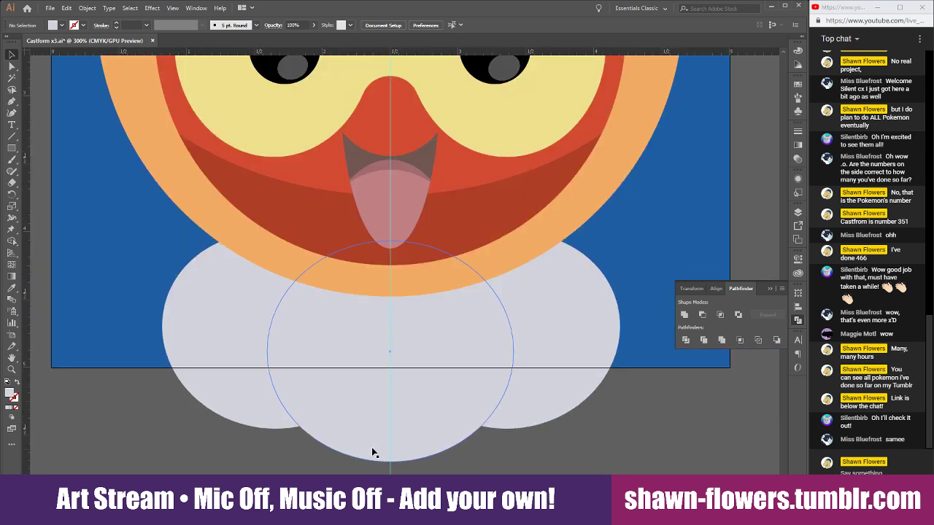
{"action": "left_click", "coordinate": [366, 447]}
{"action": "left_click_drag", "start_coordinate": [366, 447], "coordinate": [371, 412]}
{"action": "mouse_move", "coordinate": [515, 319]}
{"action": "left_mouse_down"}
{"action": "mouse_move", "coordinate": [536, 328]}
{"action": "mouse_move", "coordinate": [530, 319]}
{"action": "left_mouse_up"}
{"action": "left_click", "coordinate": [702, 314]}
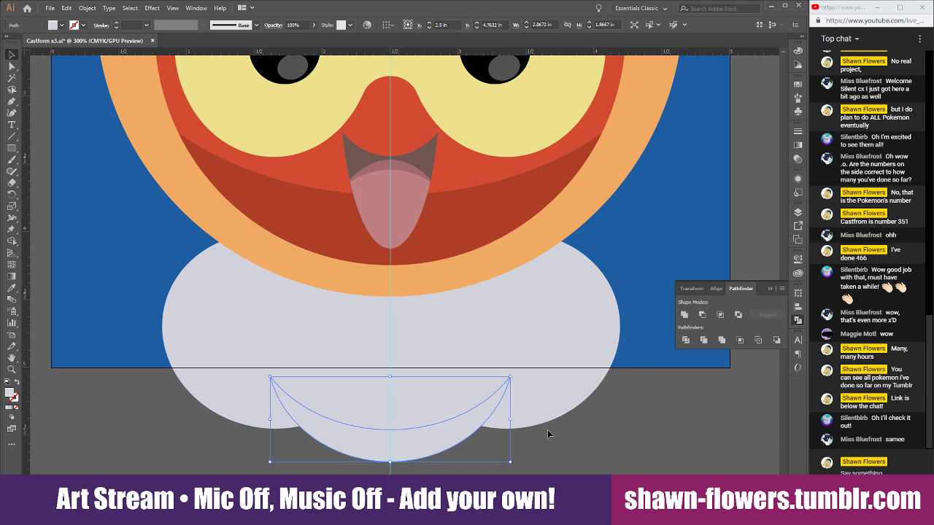
Apply the face's lower shading style to the middle lobe's crescent and bring it in front of the side lobes
{"action": "left_click", "coordinate": [12, 289]}
{"action": "scroll", "coordinate": [171, 256], "scroll_direction": "down", "scroll_amount": 1}
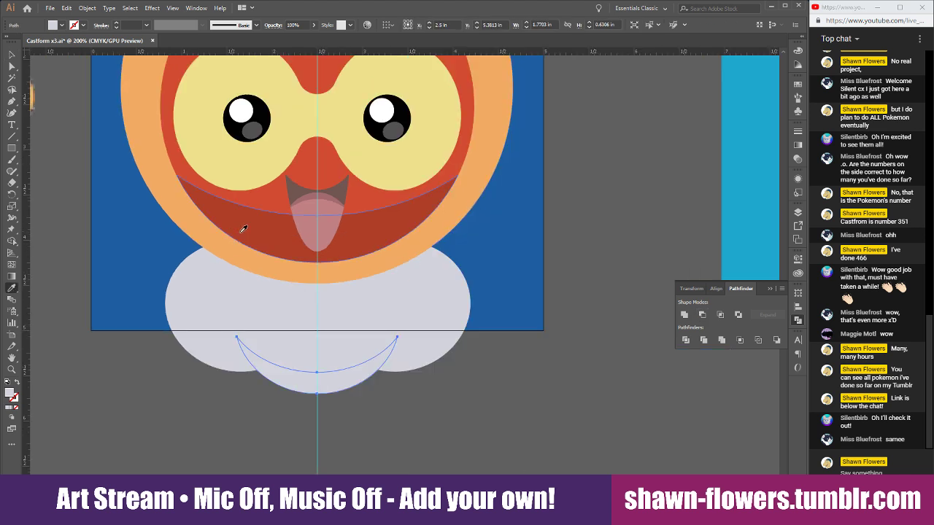
{"action": "left_click", "coordinate": [241, 224]}
{"action": "left_click", "coordinate": [12, 55]}
{"action": "left_click", "coordinate": [164, 367]}
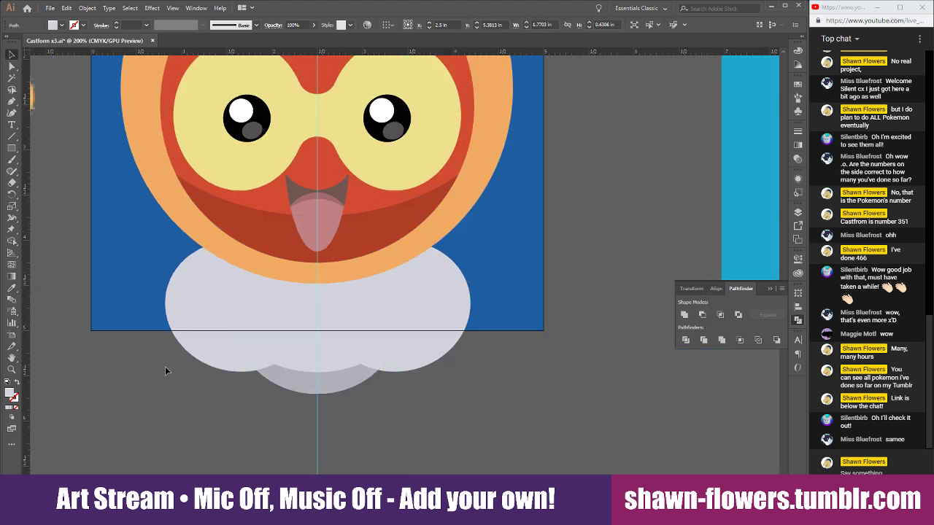
{"action": "scroll", "coordinate": [259, 399], "scroll_direction": "up", "scroll_amount": 1}
{"action": "left_click", "coordinate": [307, 375]}
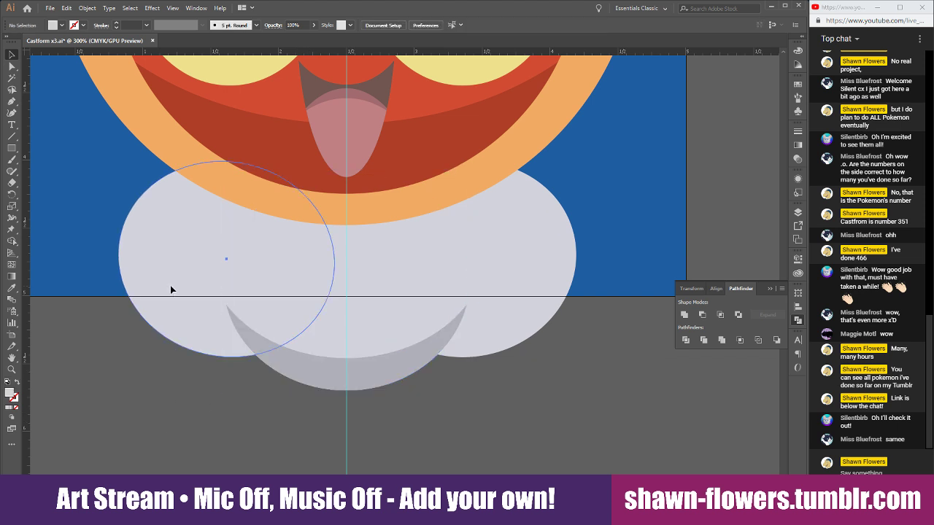
Copy the left lobe upward, widen it to about 1.7 in, tilt it and subtract it to form a lower crescent
{"action": "left_click_drag", "start_coordinate": [171, 287], "coordinate": [193, 297]}
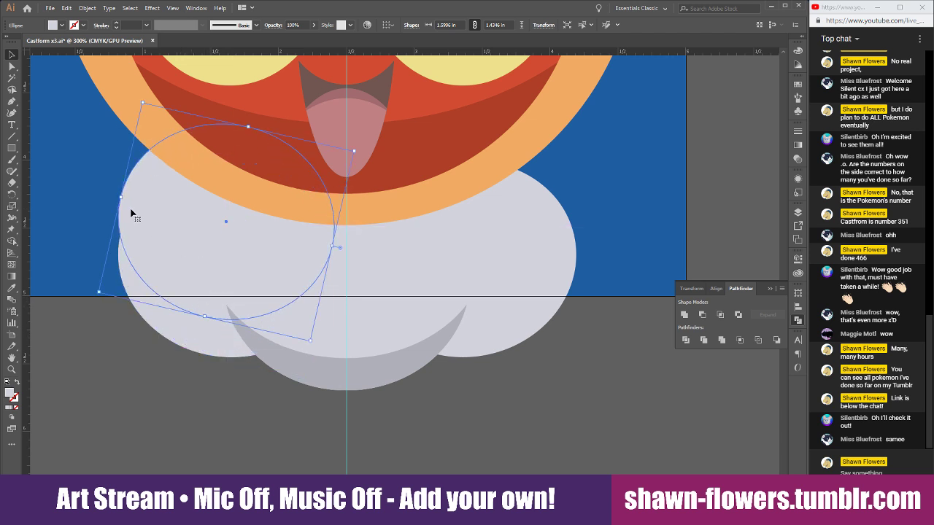
{"action": "left_click_drag", "start_coordinate": [124, 197], "coordinate": [107, 194]}
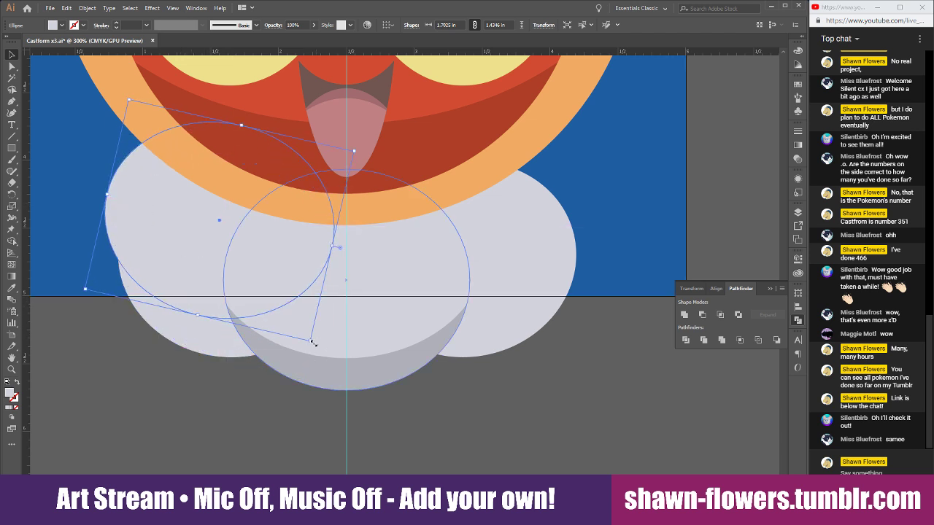
{"action": "left_click_drag", "start_coordinate": [314, 341], "coordinate": [332, 334]}
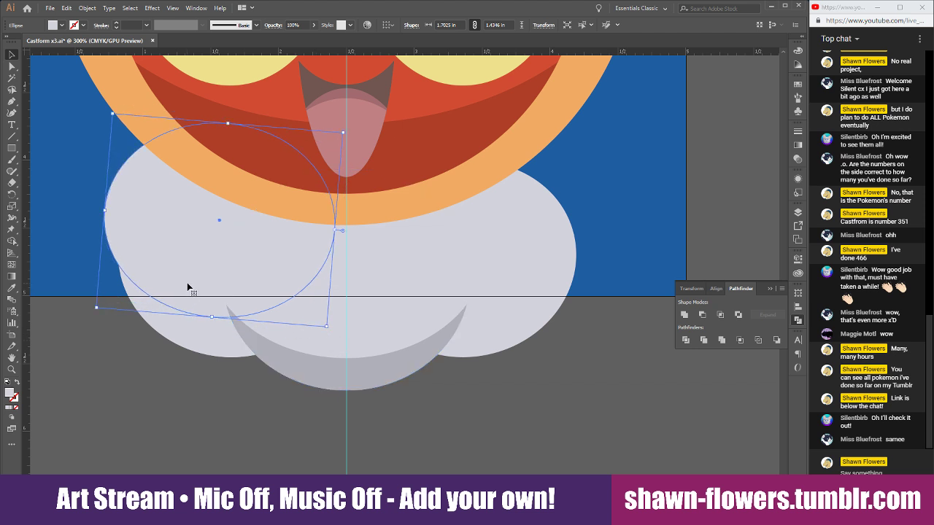
{"action": "left_click_drag", "start_coordinate": [188, 283], "coordinate": [182, 279]}
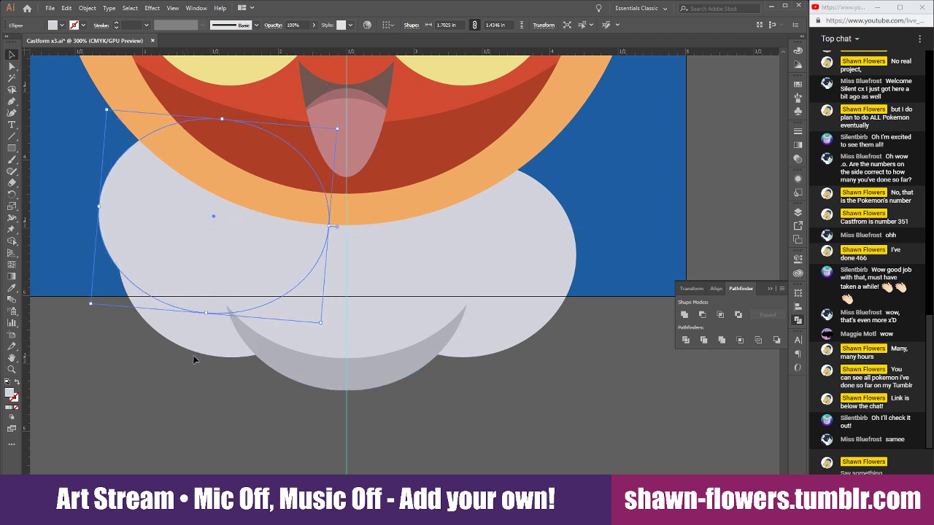
{"action": "left_click", "coordinate": [197, 352], "text": "shift"}
{"action": "left_click", "coordinate": [702, 314]}
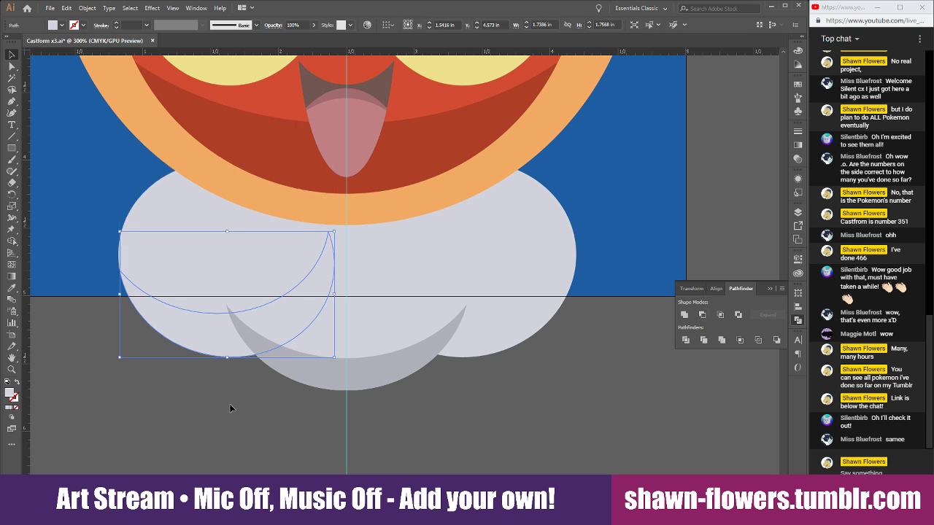
Give the left lobe's crescent the same shading style as the middle lobe's crescent
{"action": "left_click", "coordinate": [211, 398]}
{"action": "left_click", "coordinate": [187, 313]}
{"action": "left_click", "coordinate": [14, 290]}
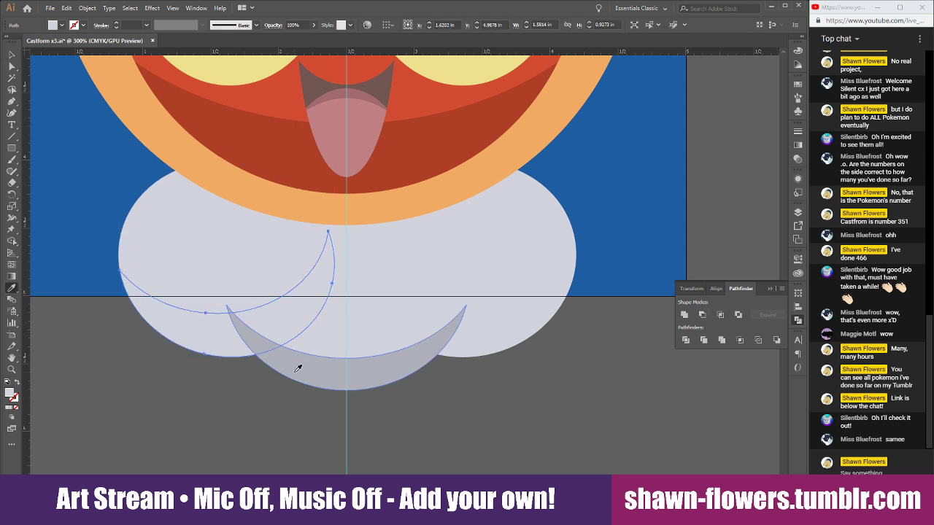
{"action": "left_click", "coordinate": [299, 369]}
{"action": "key", "text": "v"}
{"action": "left_click", "coordinate": [139, 388]}
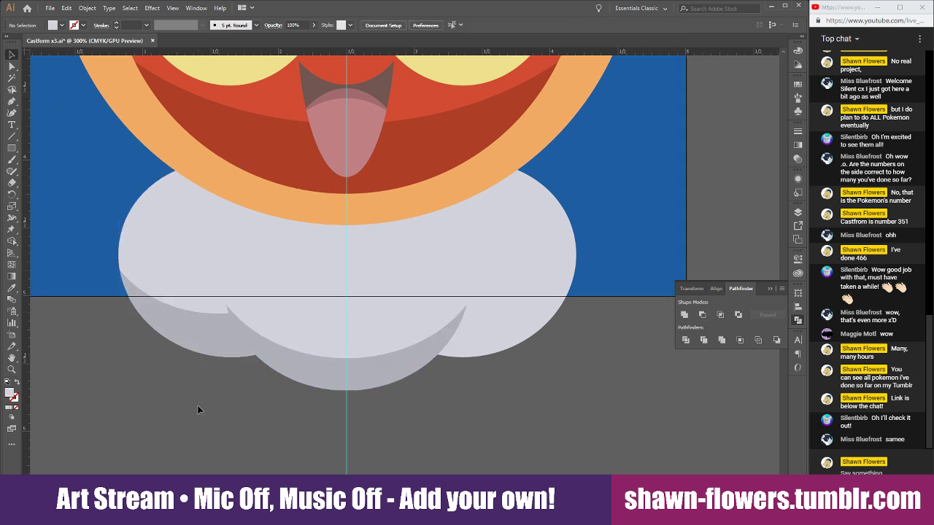
Copy the left lobe's shading crescent onto the right lobe and reflect it across the vertical axis
{"action": "scroll", "coordinate": [223, 409], "scroll_direction": "down", "scroll_amount": 1}
{"action": "scroll", "coordinate": [230, 412], "scroll_direction": "down", "scroll_amount": 1}
{"action": "scroll", "coordinate": [210, 416], "scroll_direction": "up", "scroll_amount": 1}
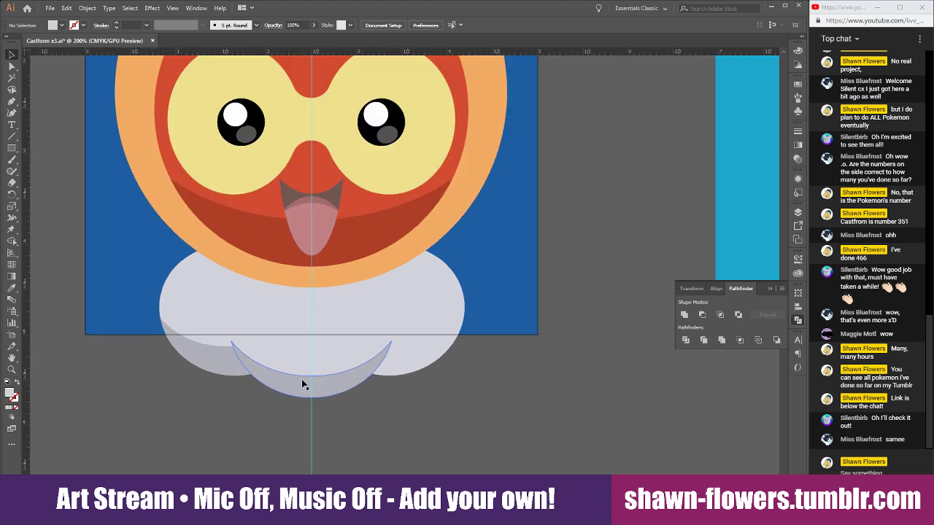
{"action": "left_click", "coordinate": [196, 359]}
{"action": "left_click_drag", "start_coordinate": [196, 359], "coordinate": [387, 358]}
{"action": "left_click", "coordinate": [87, 8]}
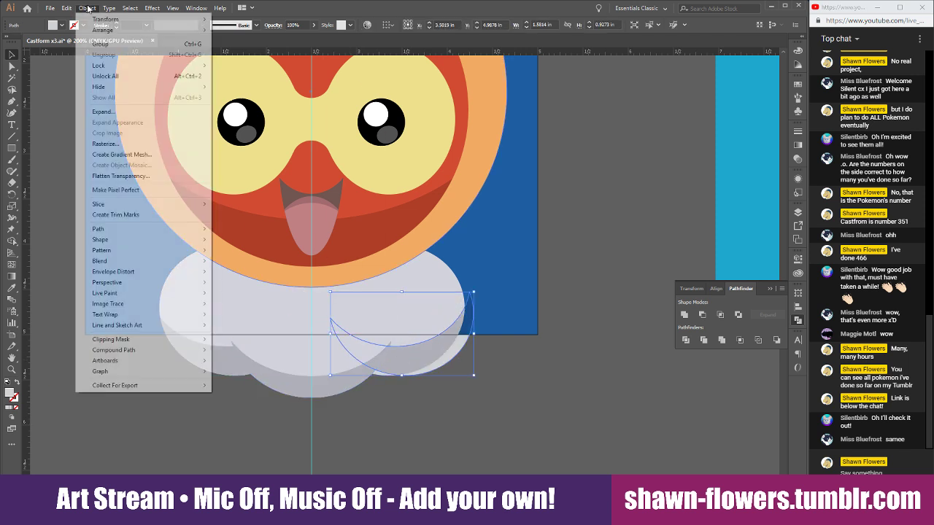
{"action": "mouse_move", "coordinate": [105, 19]}
{"action": "left_click", "coordinate": [239, 56]}
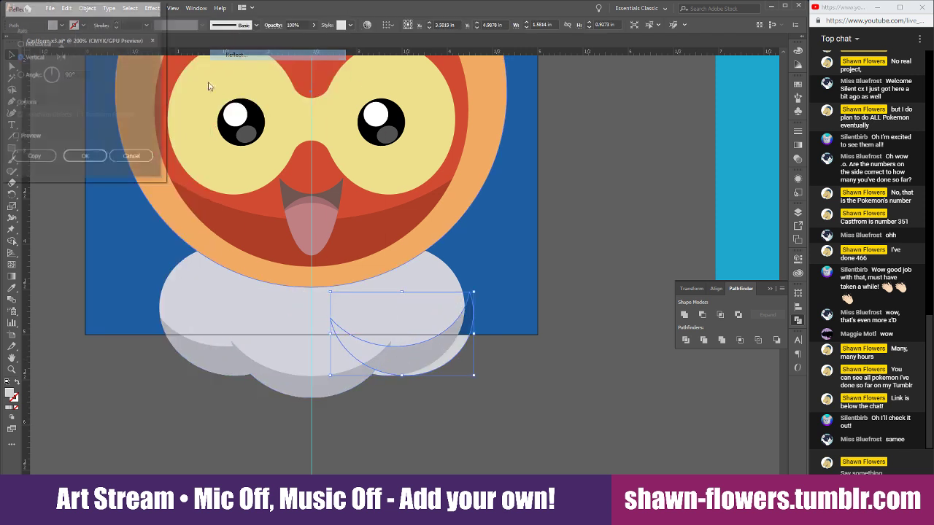
{"action": "left_click", "coordinate": [78, 154]}
Fit the mirrored shading crescent exactly to the right lobe's outer edge
{"action": "scroll", "coordinate": [496, 378], "scroll_direction": "up", "scroll_amount": 4}
{"action": "left_click_drag", "start_coordinate": [424, 304], "coordinate": [380, 266]}
{"action": "scroll", "coordinate": [418, 309], "scroll_direction": "up", "scroll_amount": 4}
{"action": "scroll", "coordinate": [455, 246], "scroll_direction": "up", "scroll_amount": 1}
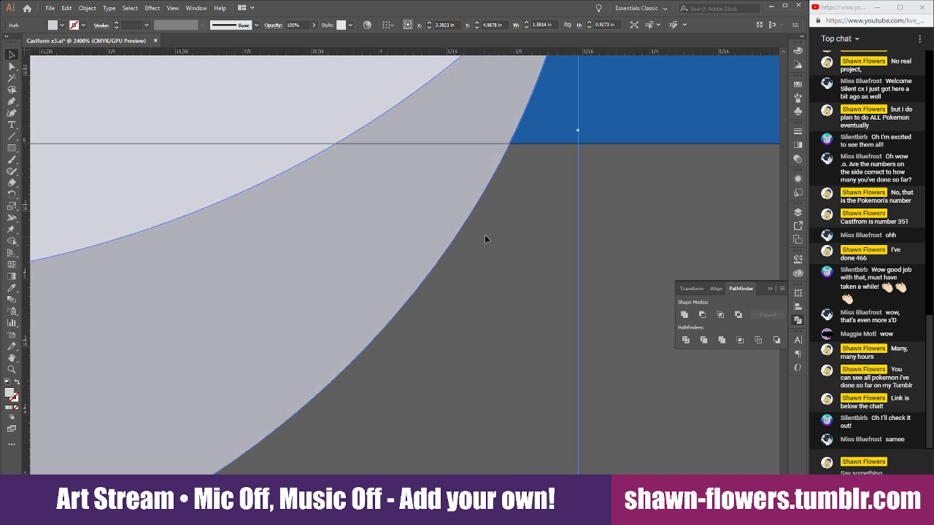
{"action": "scroll", "coordinate": [425, 202], "scroll_direction": "up", "scroll_amount": 2}
{"action": "left_click_drag", "start_coordinate": [384, 213], "coordinate": [396, 225]}
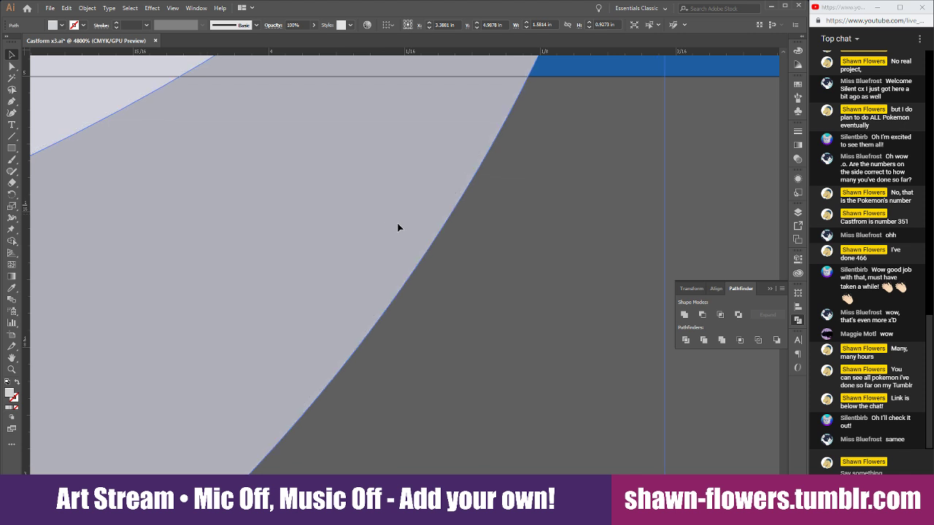
{"action": "left_click", "coordinate": [477, 290]}
{"action": "scroll", "coordinate": [478, 291], "scroll_direction": "down", "scroll_amount": 6}
{"action": "scroll", "coordinate": [491, 286], "scroll_direction": "up", "scroll_amount": 3}
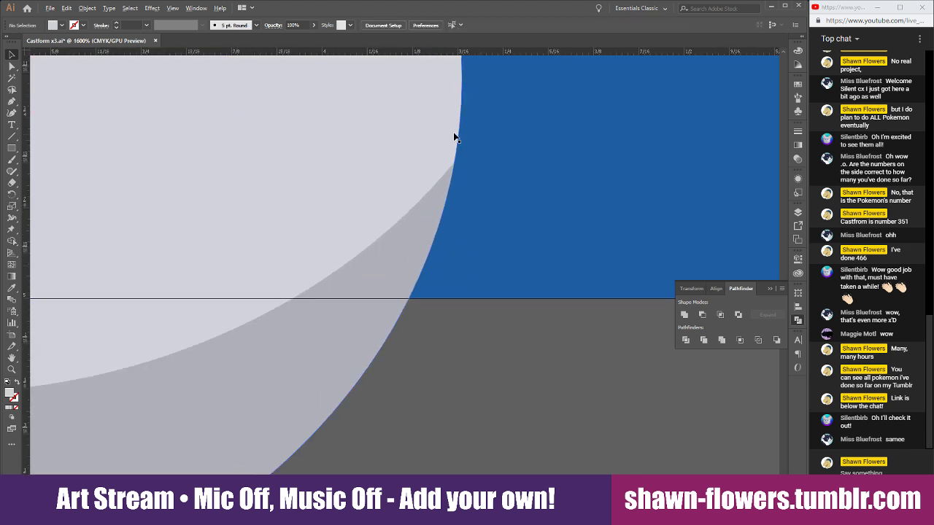
{"action": "scroll", "coordinate": [413, 275], "scroll_direction": "down", "scroll_amount": 4}
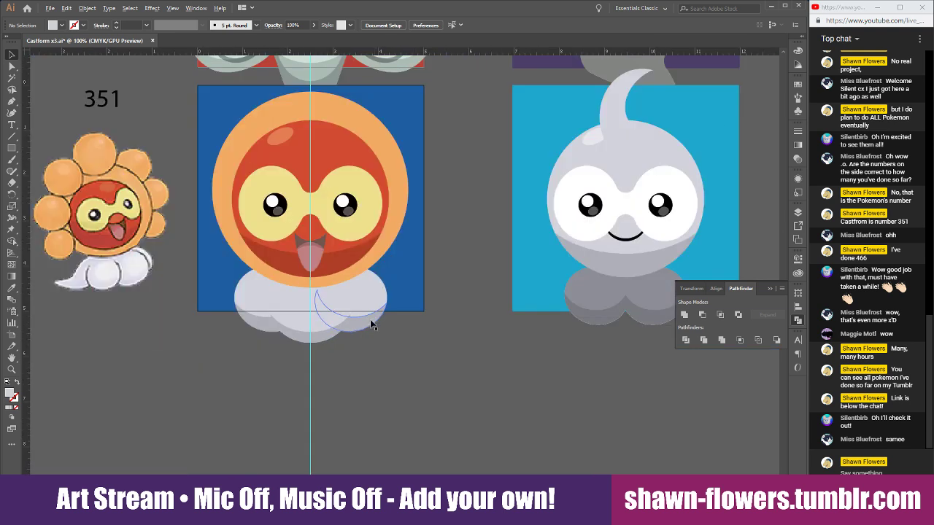
Delete the middle lobe's shading crescent and center a front copy of the middle lobe on the vertical guide
{"action": "scroll", "coordinate": [300, 348], "scroll_direction": "up", "scroll_amount": 3}
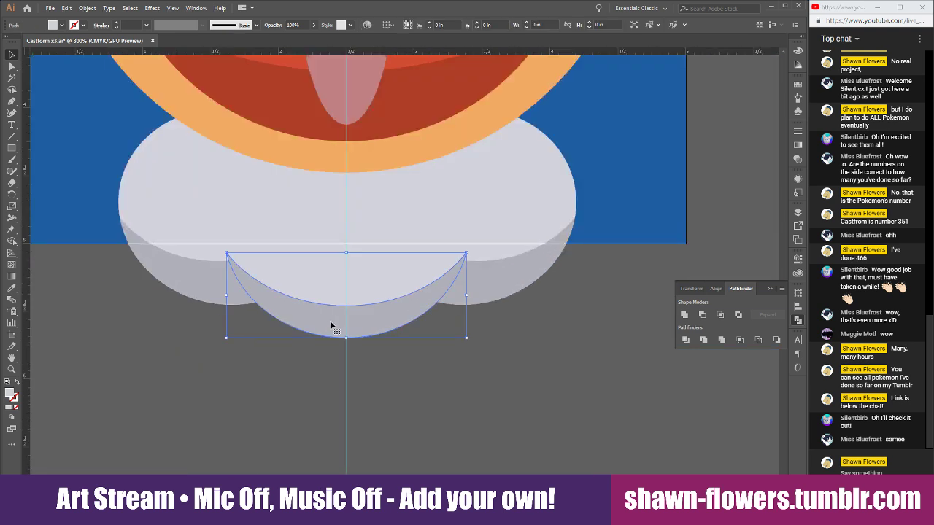
{"action": "mouse_move", "coordinate": [304, 278]}
{"action": "left_mouse_down"}
{"action": "mouse_move", "coordinate": [331, 272]}
{"action": "mouse_move", "coordinate": [308, 271]}
{"action": "left_mouse_up"}
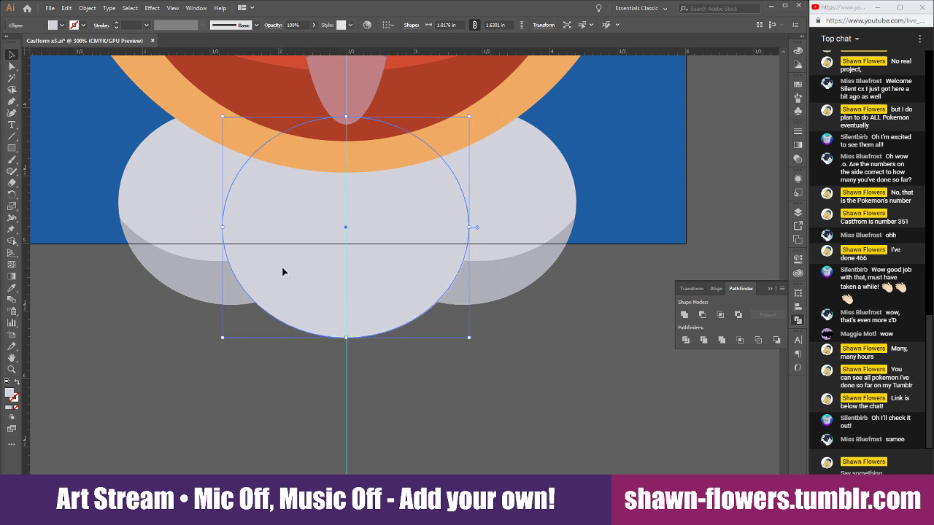
{"action": "mouse_move", "coordinate": [283, 271]}
{"action": "left_mouse_down"}
{"action": "mouse_move", "coordinate": [313, 271]}
{"action": "mouse_move", "coordinate": [297, 263]}
{"action": "mouse_move", "coordinate": [301, 272]}
{"action": "left_mouse_up"}
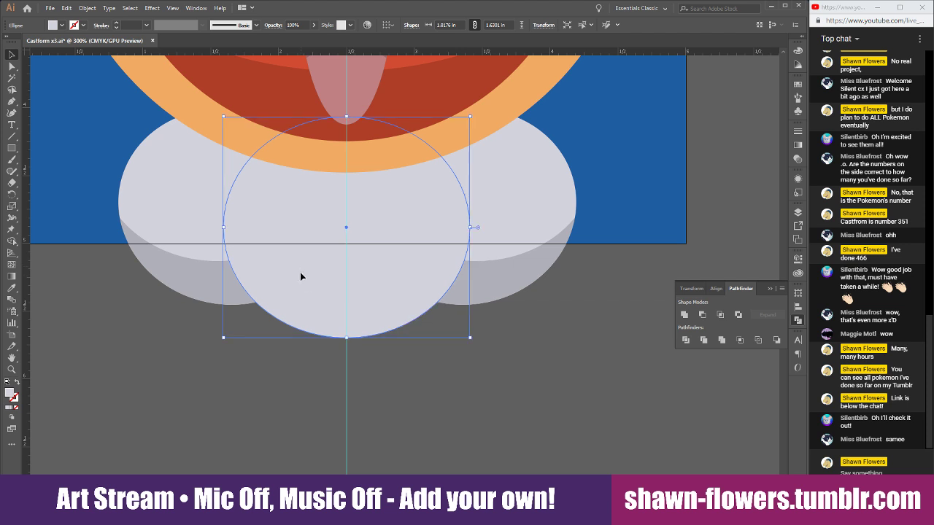
Copy the front middle lobe upward, widen it to about 2.16 in and subtract it to form a deeper crescent
{"action": "left_click_drag", "start_coordinate": [322, 318], "coordinate": [334, 260]}
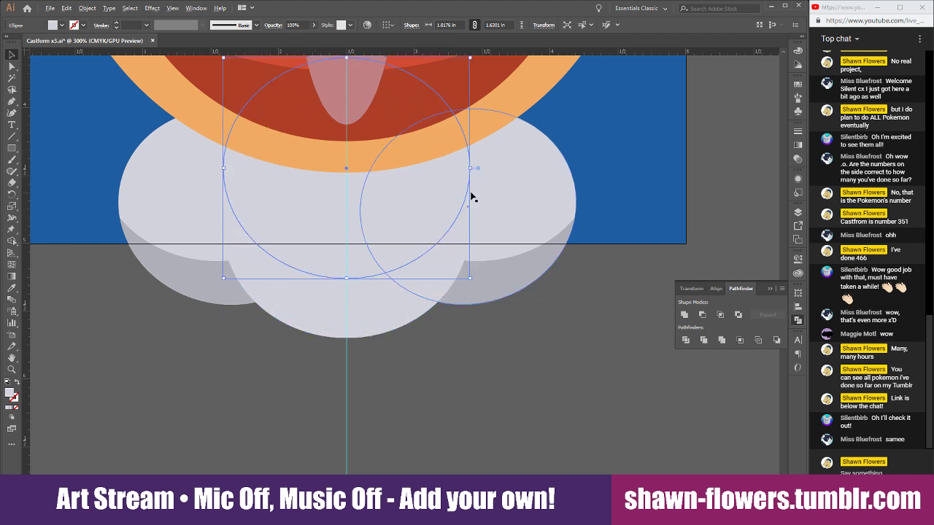
{"action": "left_click_drag", "start_coordinate": [471, 168], "coordinate": [493, 168]}
{"action": "left_click", "coordinate": [390, 310], "text": "shift"}
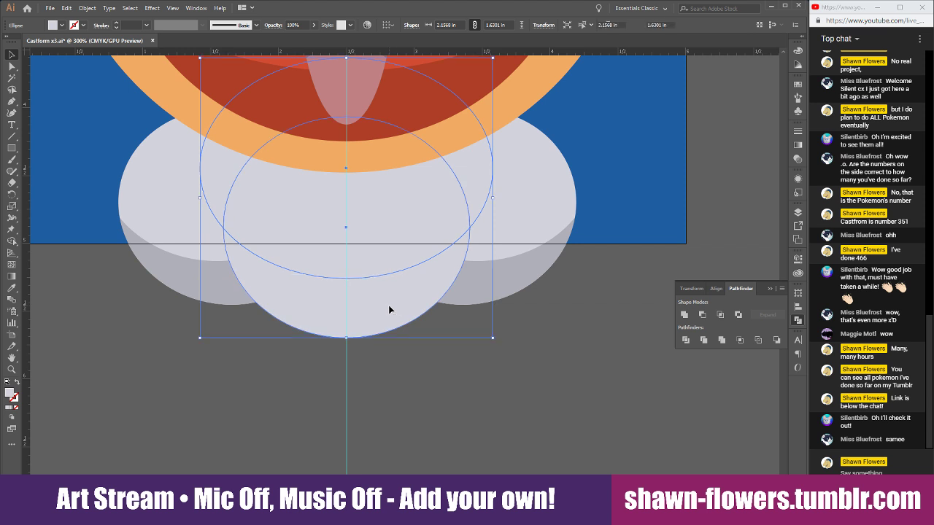
{"action": "left_click", "coordinate": [467, 345]}
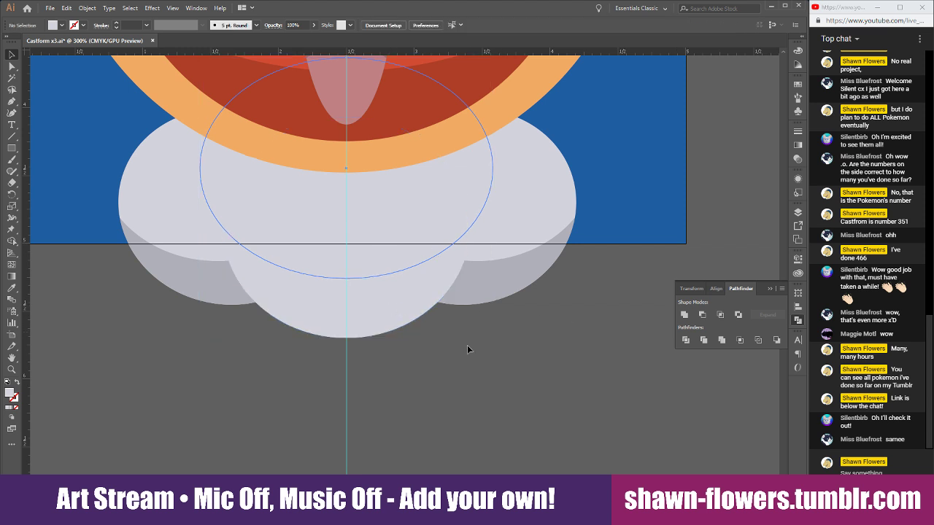
{"action": "left_click", "coordinate": [393, 258]}
{"action": "left_click", "coordinate": [380, 287], "text": "shift"}
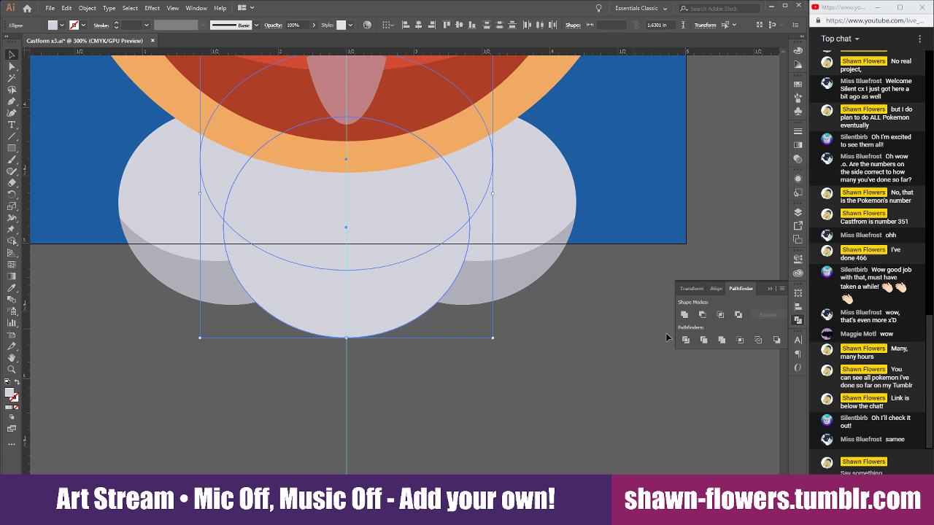
{"action": "left_click", "coordinate": [699, 314]}
Apply the left lobe's shading style to the new middle crescent
{"action": "left_click", "coordinate": [12, 288]}
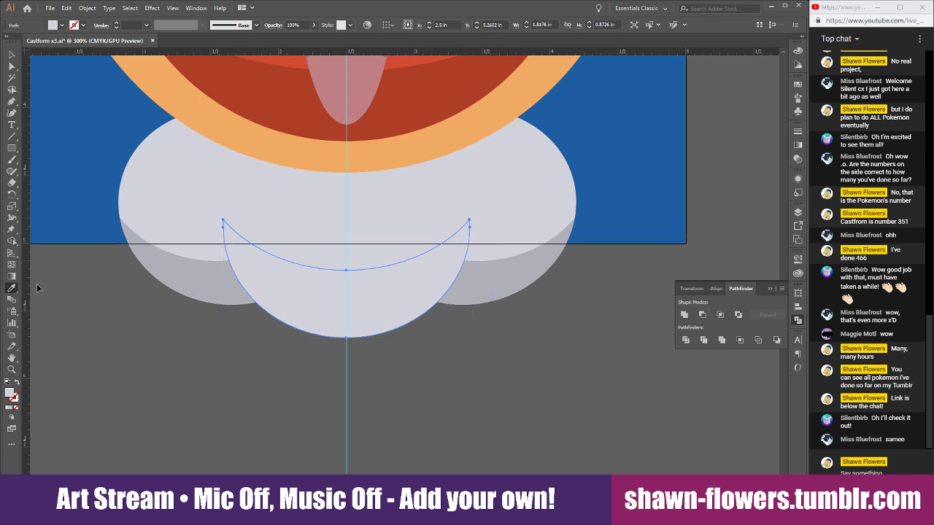
{"action": "left_click", "coordinate": [173, 264]}
{"action": "left_click", "coordinate": [15, 56]}
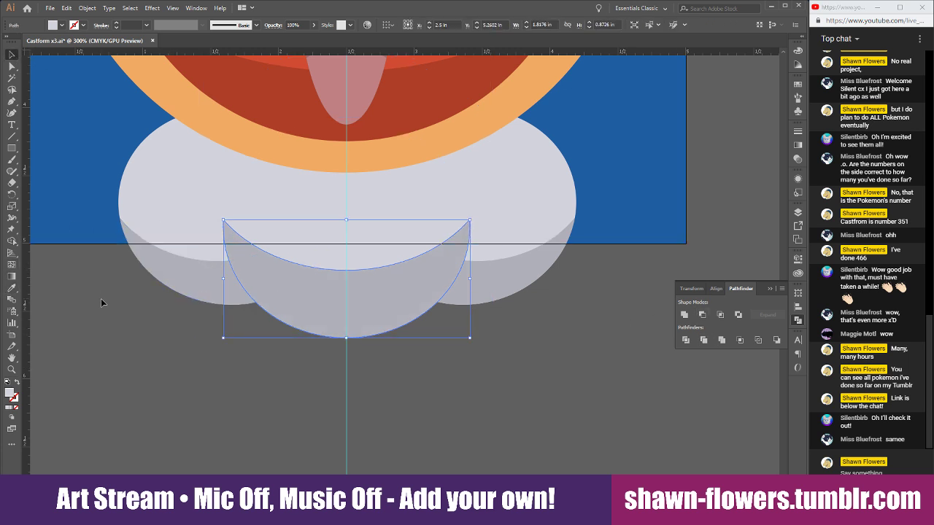
{"action": "left_click", "coordinate": [110, 320]}
Compare the shaded body lobes with the reference image
{"action": "scroll", "coordinate": [217, 357], "scroll_direction": "down", "scroll_amount": 2}
{"action": "scroll", "coordinate": [370, 367], "scroll_direction": "left", "scroll_amount": 2}
{"action": "scroll", "coordinate": [371, 366], "scroll_direction": "left", "scroll_amount": 2}
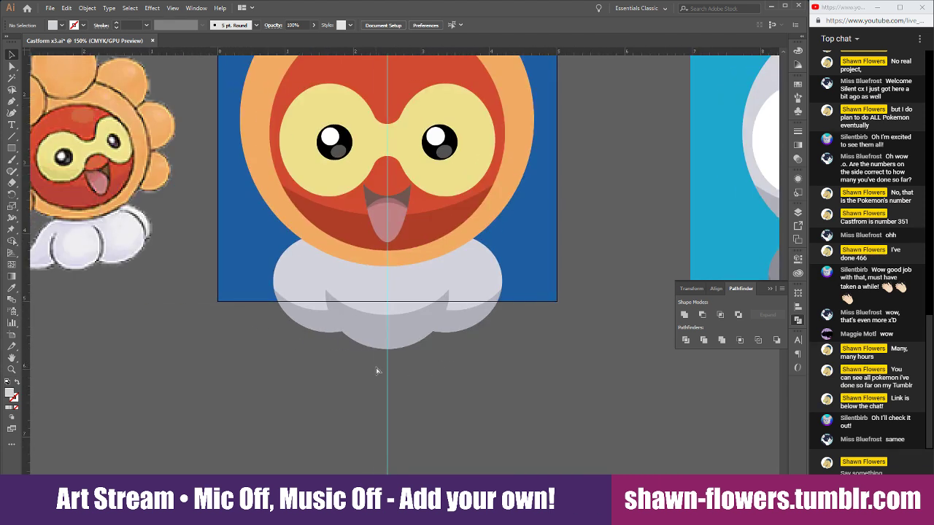
{"action": "scroll", "coordinate": [331, 354], "scroll_direction": "up", "scroll_amount": 1}
{"action": "scroll", "coordinate": [421, 384], "scroll_direction": "up", "scroll_amount": 1}
{"action": "scroll", "coordinate": [341, 381], "scroll_direction": "left", "scroll_amount": 3}
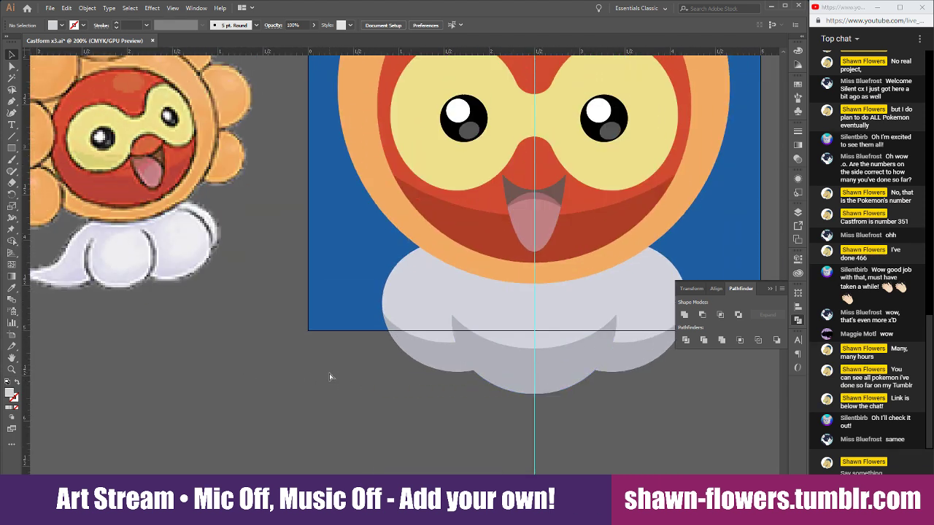
{"action": "scroll", "coordinate": [330, 376], "scroll_direction": "right", "scroll_amount": 2}
{"action": "scroll", "coordinate": [330, 376], "scroll_direction": "right", "scroll_amount": 3}
{"action": "scroll", "coordinate": [434, 389], "scroll_direction": "up", "scroll_amount": 1}
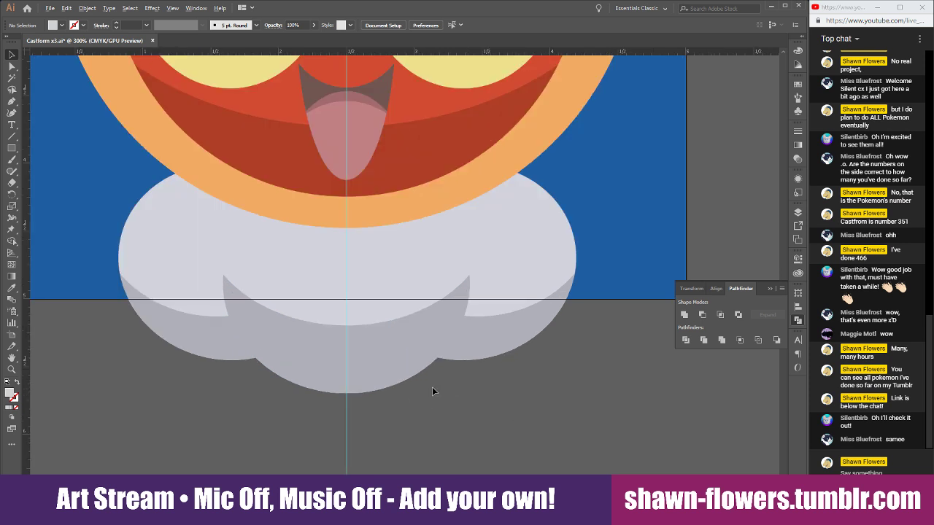
Copy the orange head circle slightly downward over the cloud body and widen the copy to about 4.76 in
{"action": "left_click_drag", "start_coordinate": [307, 218], "coordinate": [306, 234]}
{"action": "scroll", "coordinate": [413, 215], "scroll_direction": "down", "scroll_amount": 1}
{"action": "scroll", "coordinate": [413, 215], "scroll_direction": "down", "scroll_amount": 2}
{"action": "left_click_drag", "start_coordinate": [489, 126], "coordinate": [498, 125]}
Unite front copies of the three cloud-body lobes into a single silhouette
{"action": "left_click", "coordinate": [367, 239]}
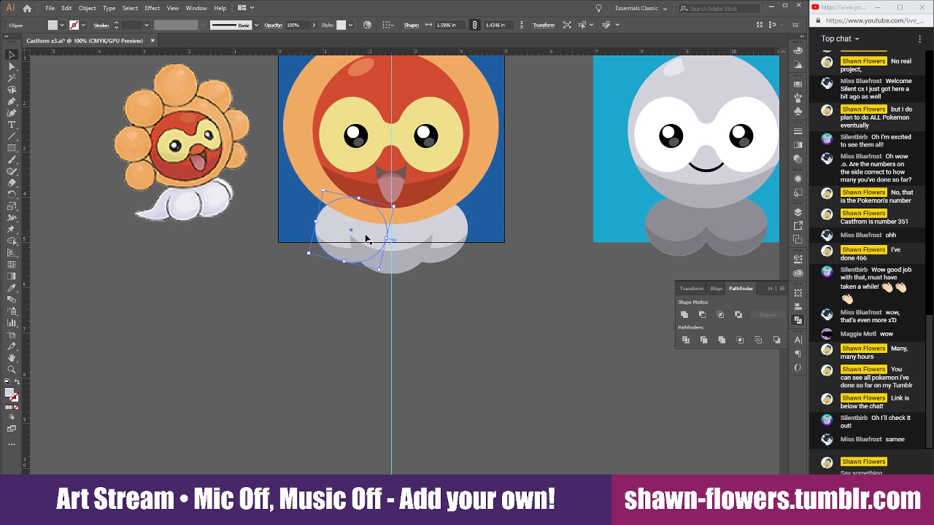
{"action": "left_click", "coordinate": [419, 239], "text": "shift"}
{"action": "scroll", "coordinate": [364, 270], "scroll_direction": "up", "scroll_amount": 4}
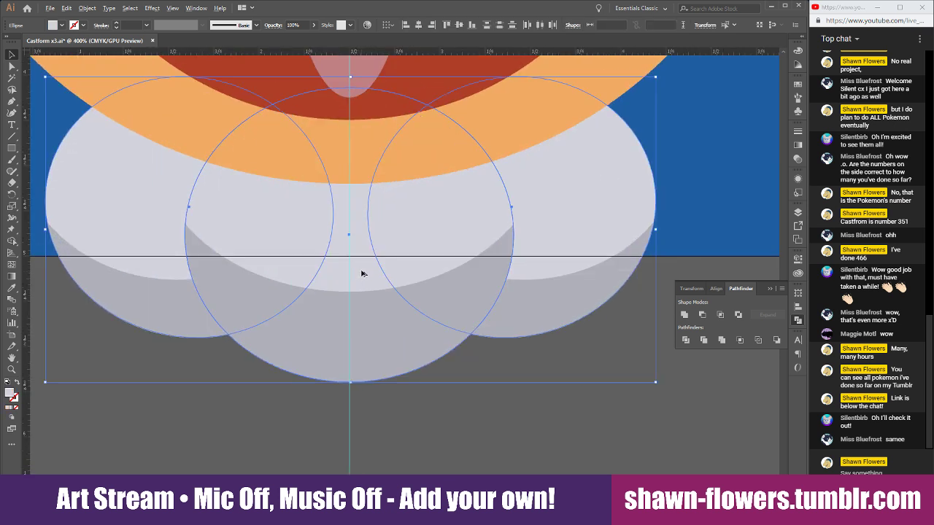
{"action": "mouse_move", "coordinate": [369, 283]}
{"action": "left_mouse_down"}
{"action": "mouse_move", "coordinate": [366, 268]}
{"action": "mouse_move", "coordinate": [366, 282]}
{"action": "left_mouse_up"}
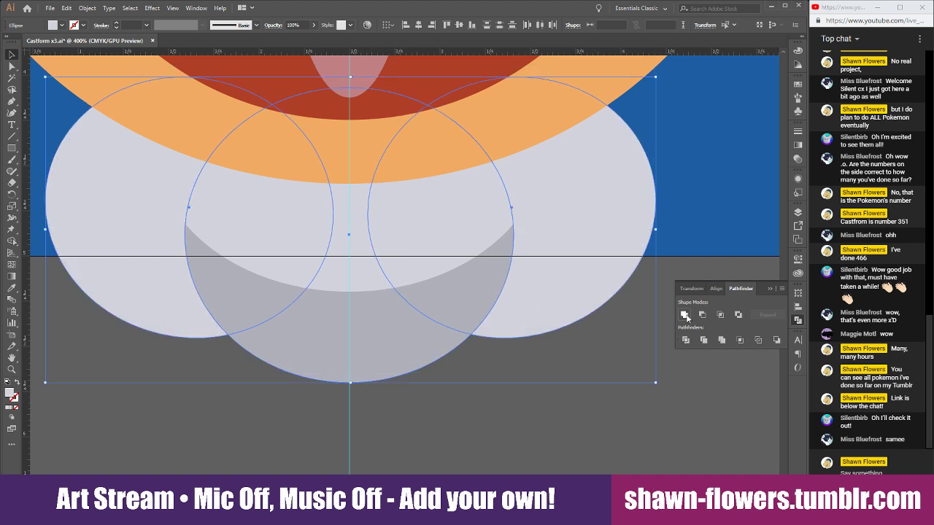
{"action": "left_click", "coordinate": [685, 315]}
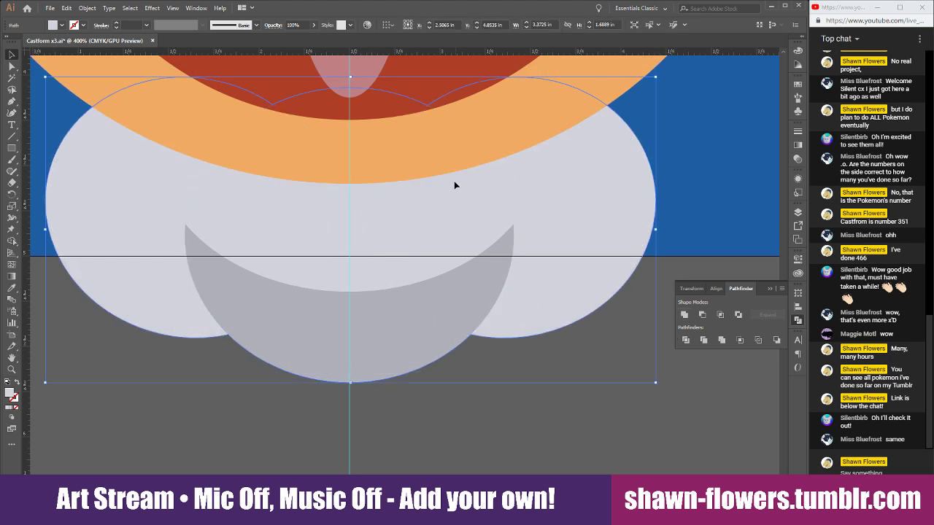
Intersect the united body silhouette with the widened orange circle and apply the body lobes' shading style to the overlap
{"action": "scroll", "coordinate": [499, 300], "scroll_direction": "down", "scroll_amount": 1}
{"action": "left_click", "coordinate": [515, 390]}
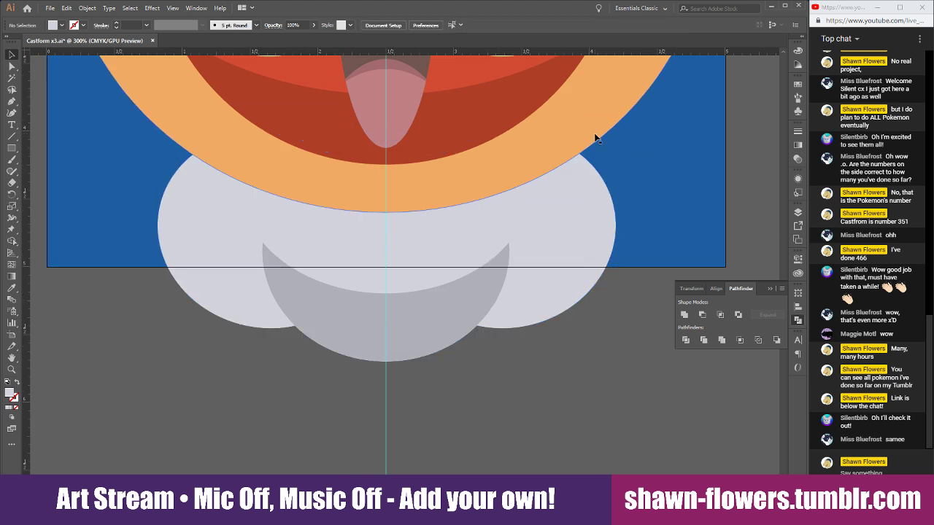
{"action": "left_click", "coordinate": [579, 196]}
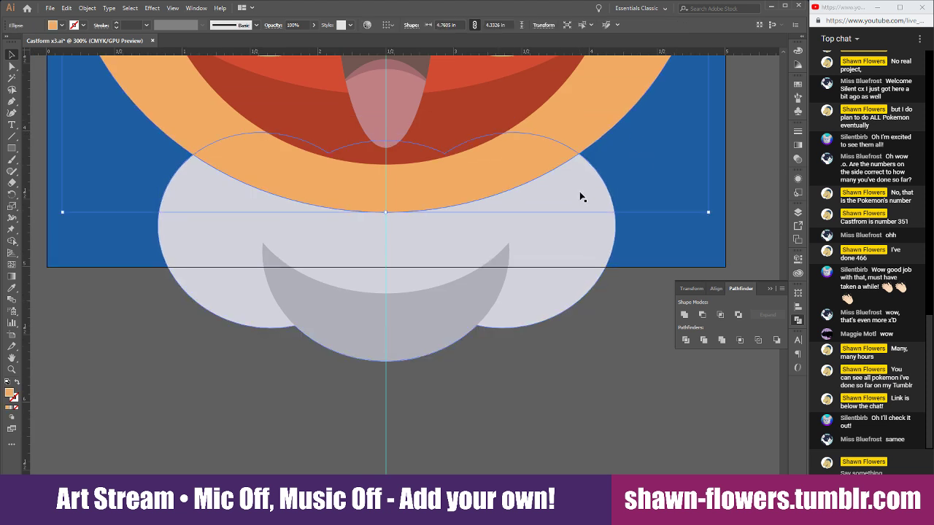
{"action": "left_click", "coordinate": [721, 317]}
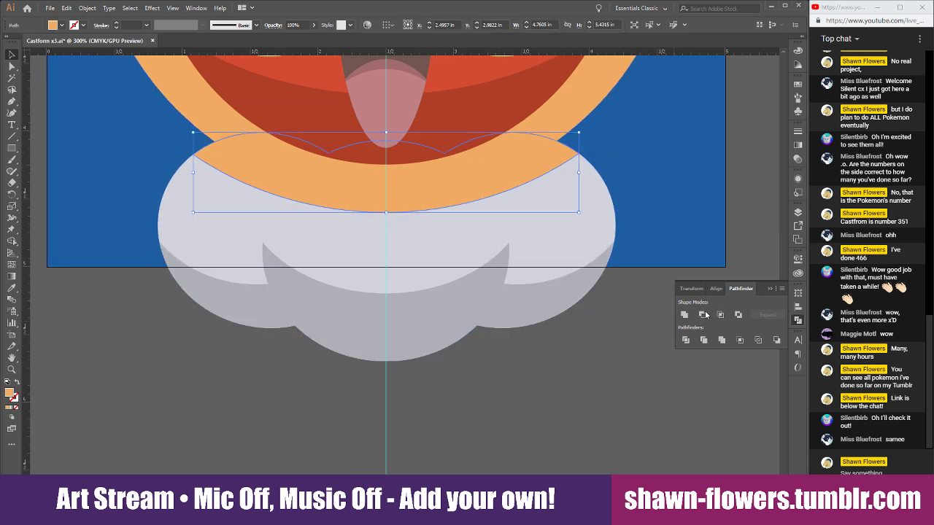
{"action": "left_click", "coordinate": [11, 290]}
{"action": "left_click", "coordinate": [317, 285]}
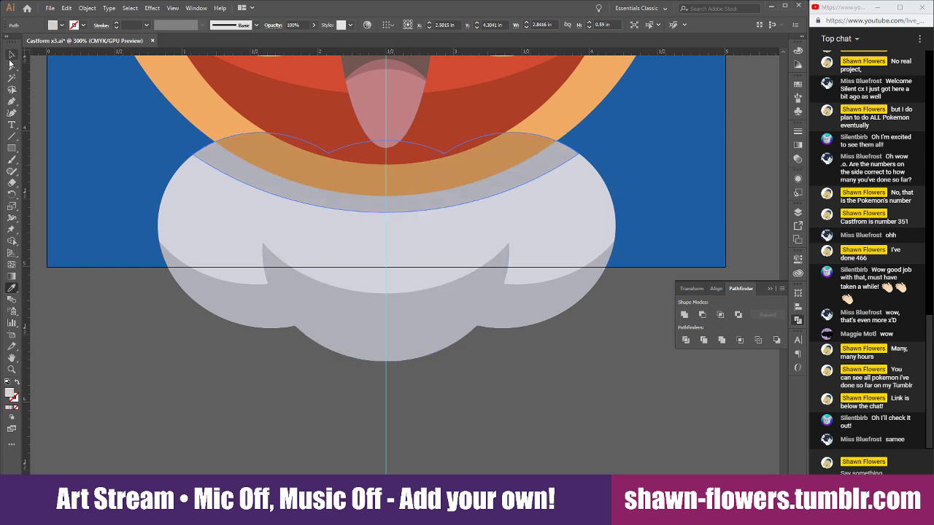
Arrange the new neck shadow behind the orange head circle but in front of the cloud body
{"action": "left_click", "coordinate": [10, 58]}
{"action": "key", "text": "ctrl+["}
{"action": "key", "text": "ctrl+["}
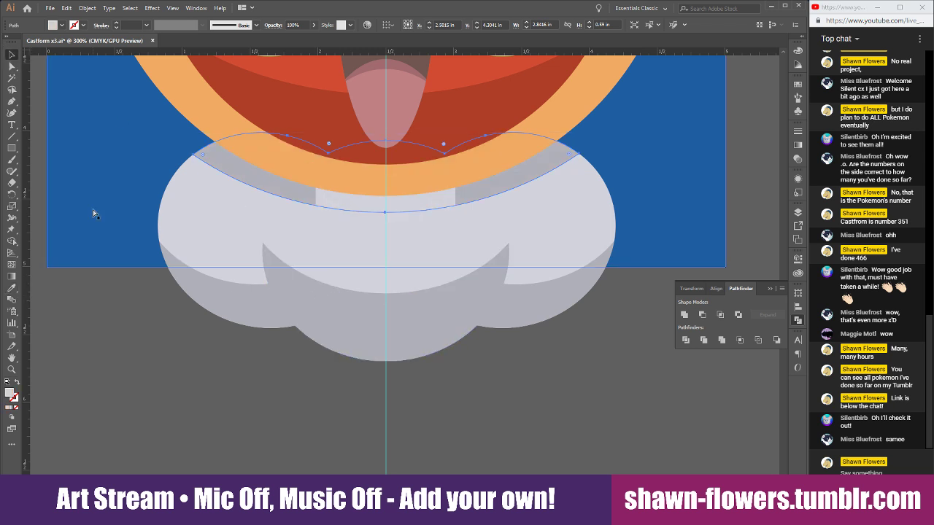
{"action": "key", "text": "ctrl+]"}
{"action": "left_click", "coordinate": [150, 288]}
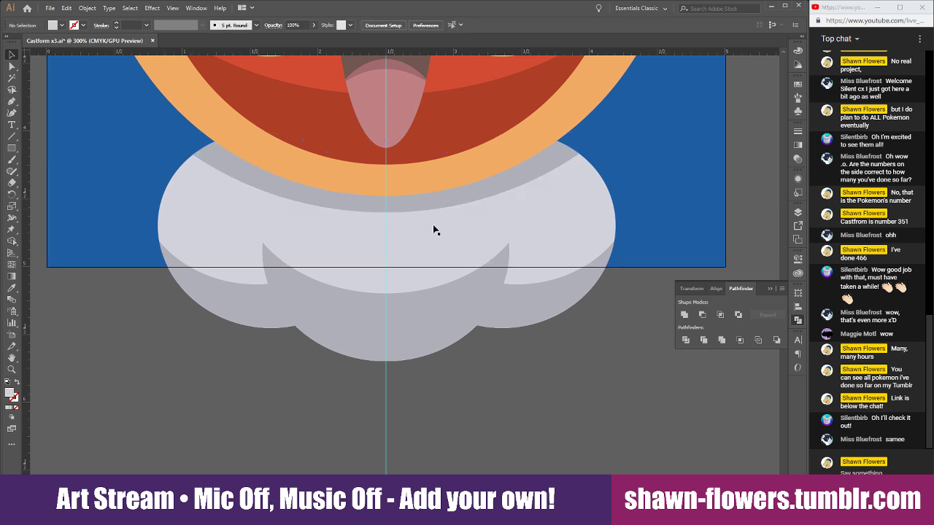
Compare the neck shadow and the orange head circle with the reference image and the other Castform forms
{"action": "left_click", "coordinate": [317, 210]}
{"action": "left_click", "coordinate": [359, 221]}
{"action": "scroll", "coordinate": [207, 385], "scroll_direction": "down", "scroll_amount": 4}
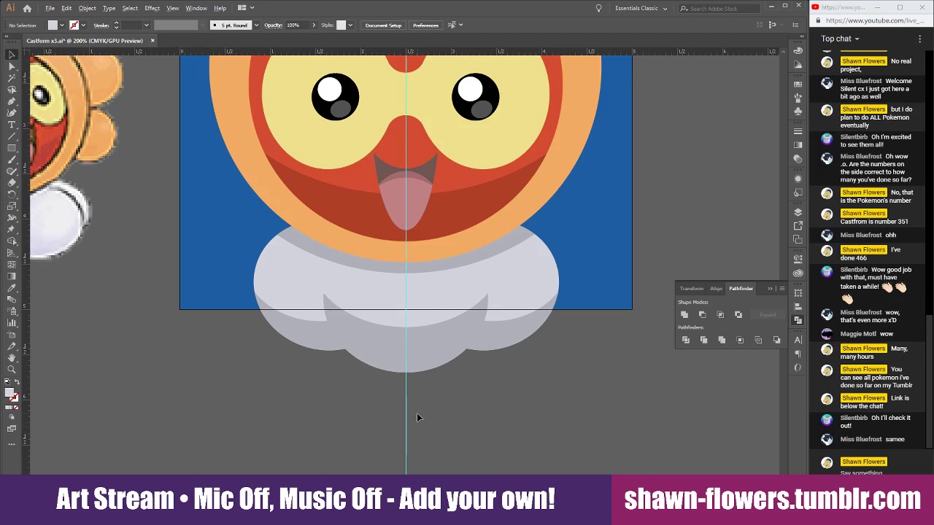
{"action": "scroll", "coordinate": [408, 416], "scroll_direction": "up", "scroll_amount": 2}
{"action": "scroll", "coordinate": [453, 401], "scroll_direction": "down", "scroll_amount": 1}
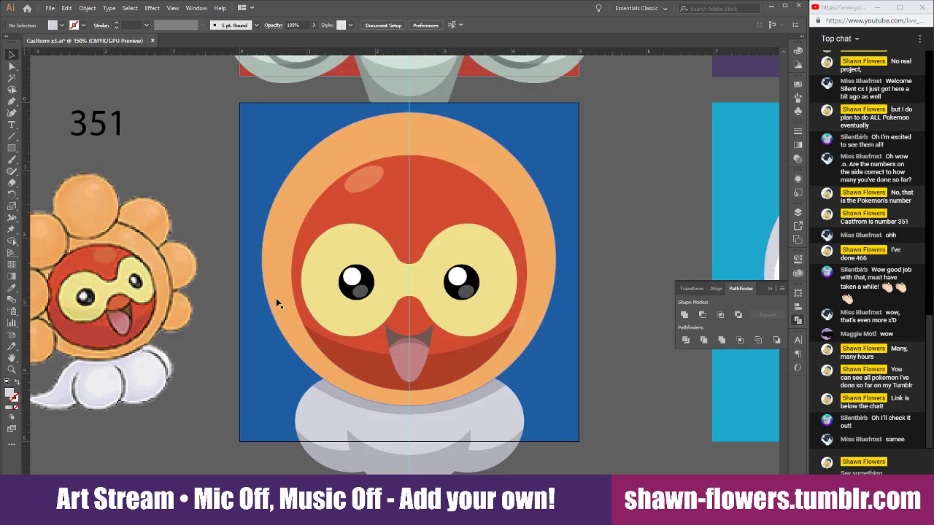
{"action": "scroll", "coordinate": [277, 299], "scroll_direction": "up", "scroll_amount": 1}
{"action": "scroll", "coordinate": [289, 308], "scroll_direction": "down", "scroll_amount": 1}
{"action": "scroll", "coordinate": [288, 310], "scroll_direction": "up", "scroll_amount": 5}
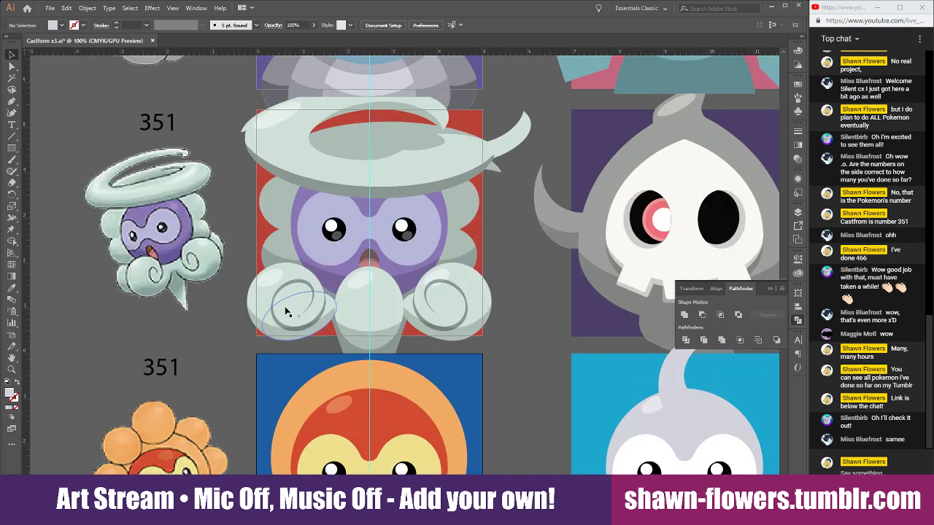
{"action": "scroll", "coordinate": [270, 295], "scroll_direction": "up", "scroll_amount": 1}
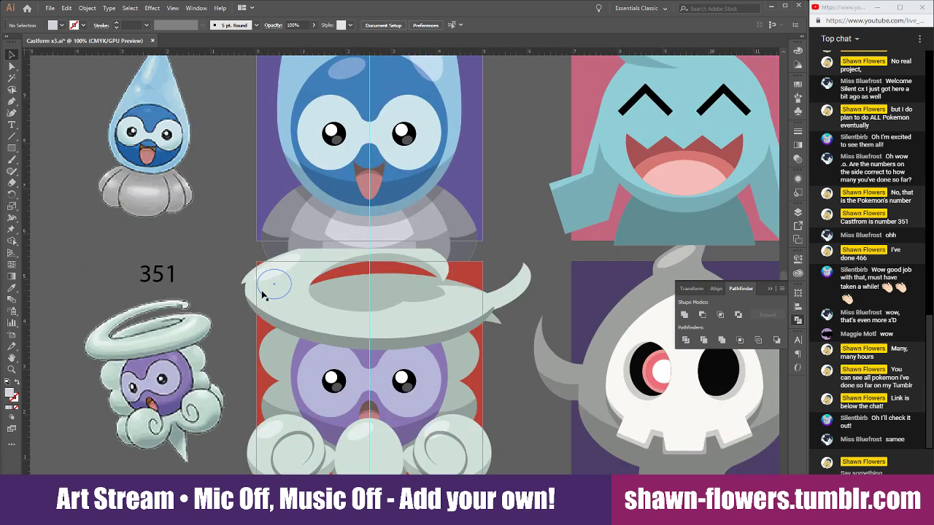
{"action": "scroll", "coordinate": [264, 294], "scroll_direction": "down", "scroll_amount": 6}
{"action": "scroll", "coordinate": [272, 331], "scroll_direction": "up", "scroll_amount": 1}
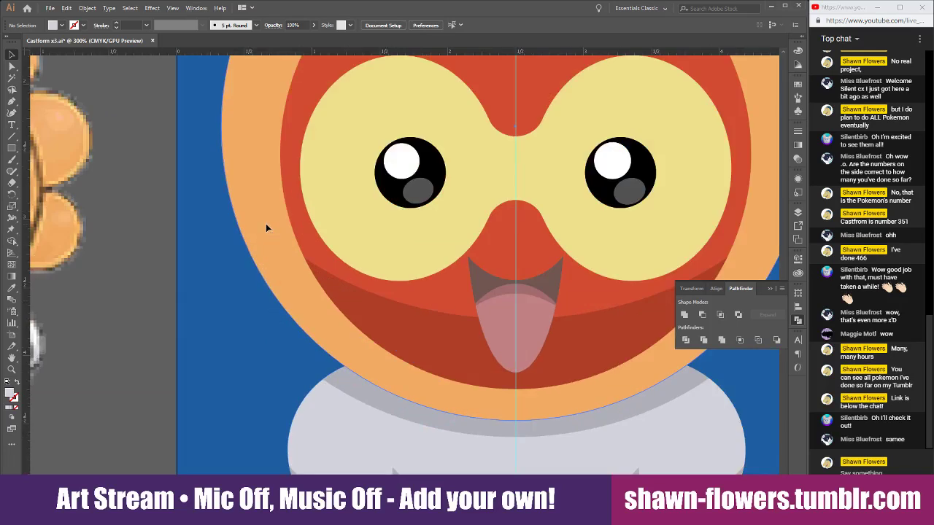
Select the stacked orange head circles without the background or red face and nudge them onto the vertical guide
{"action": "left_click", "coordinate": [266, 224]}
{"action": "mouse_move", "coordinate": [265, 224]}
{"action": "left_mouse_down"}
{"action": "mouse_move", "coordinate": [277, 224]}
{"action": "mouse_move", "coordinate": [261, 223]}
{"action": "left_mouse_up"}
{"action": "scroll", "coordinate": [284, 263], "scroll_direction": "up", "scroll_amount": 4}
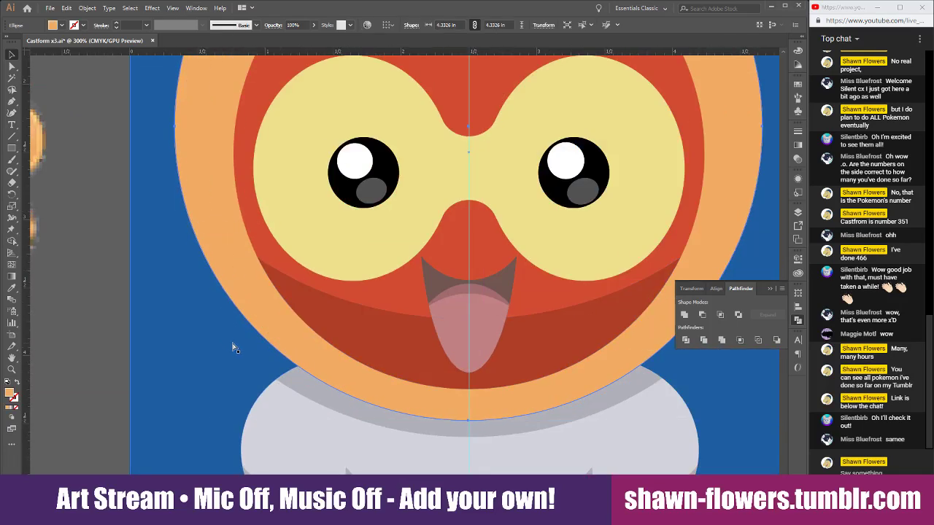
{"action": "scroll", "coordinate": [211, 197], "scroll_direction": "down", "scroll_amount": 4}
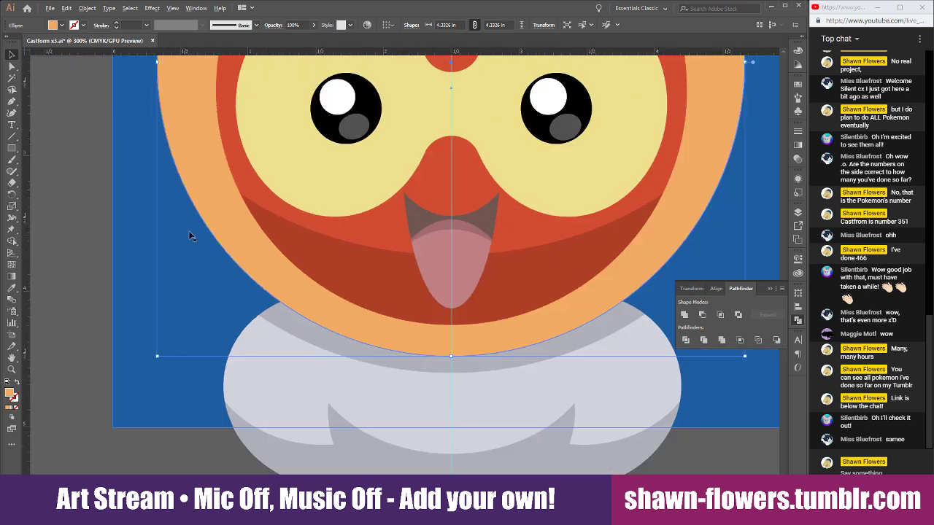
{"action": "left_click", "coordinate": [98, 99]}
{"action": "left_click_drag", "start_coordinate": [172, 130], "coordinate": [173, 130]}
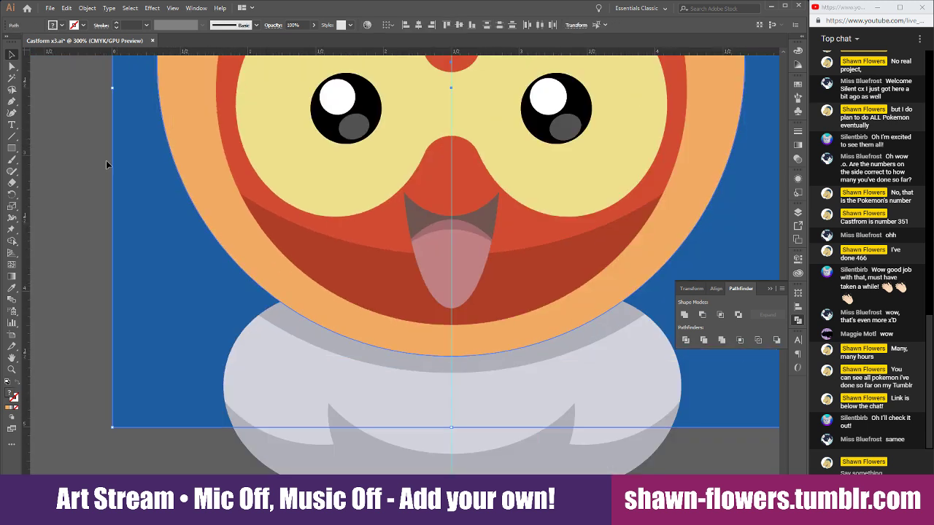
{"action": "left_click", "coordinate": [106, 160]}
{"action": "left_click", "coordinate": [384, 224]}
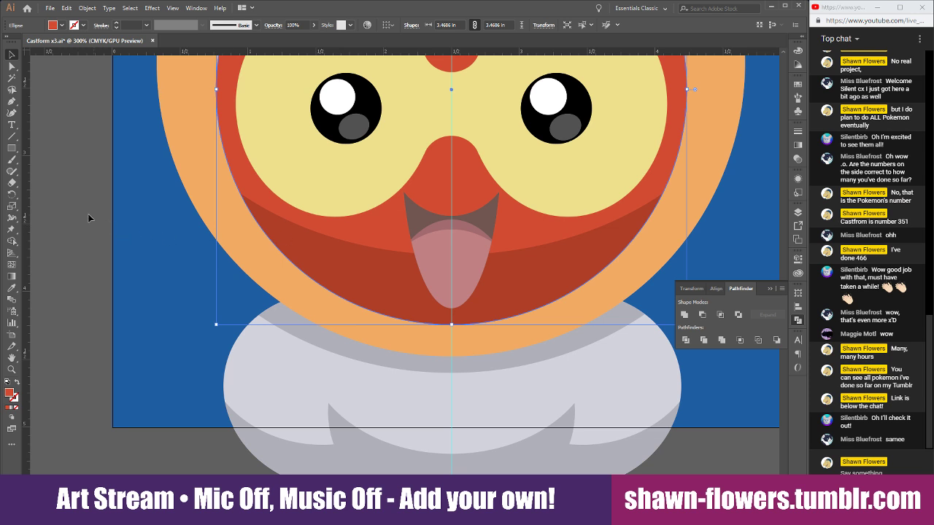
{"action": "left_click", "coordinate": [100, 144]}
{"action": "left_click_drag", "start_coordinate": [182, 166], "coordinate": [182, 166]}
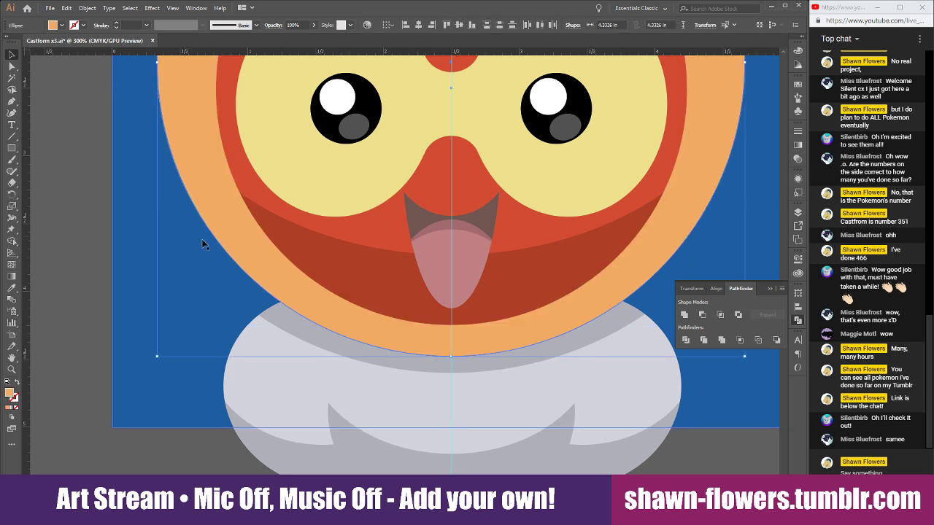
{"action": "scroll", "coordinate": [244, 299], "scroll_direction": "up", "scroll_amount": 2}
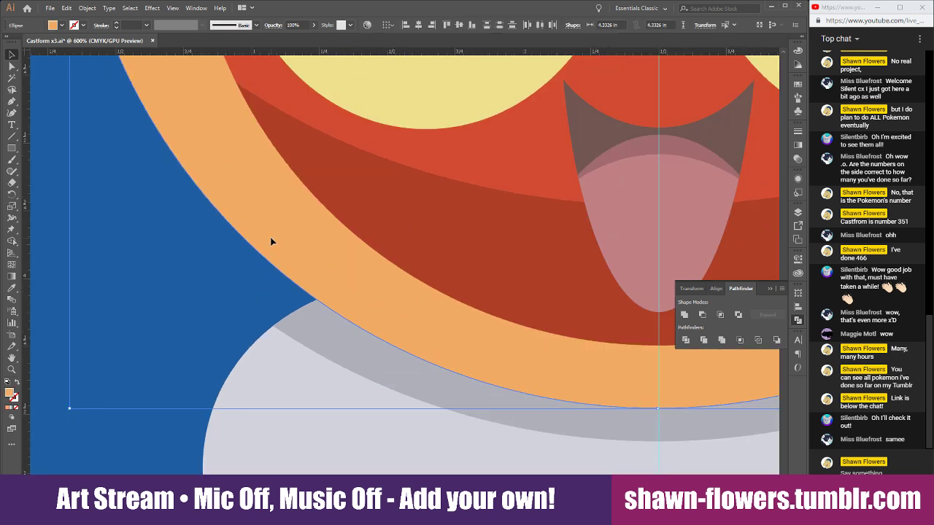
{"action": "left_click_drag", "start_coordinate": [270, 241], "coordinate": [272, 237]}
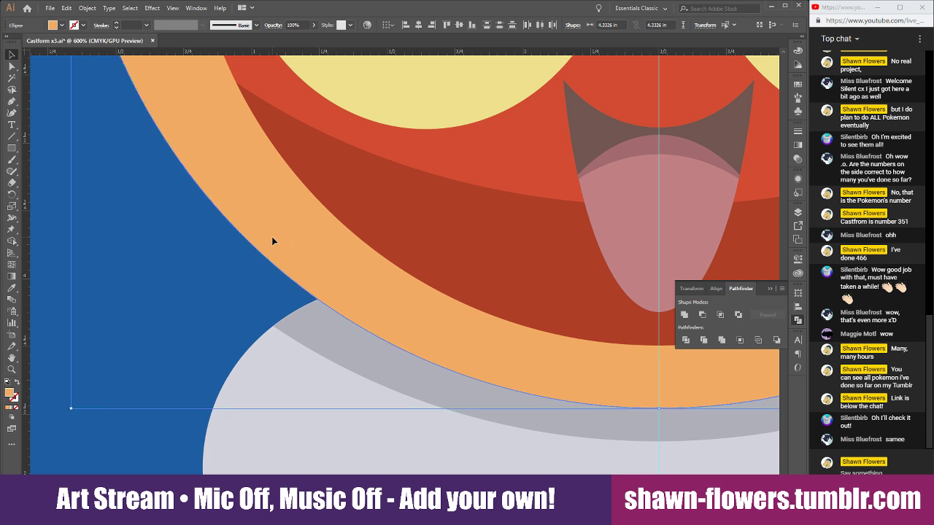
{"action": "scroll", "coordinate": [272, 237], "scroll_direction": "down", "scroll_amount": 3}
{"action": "left_click", "coordinate": [152, 224]}
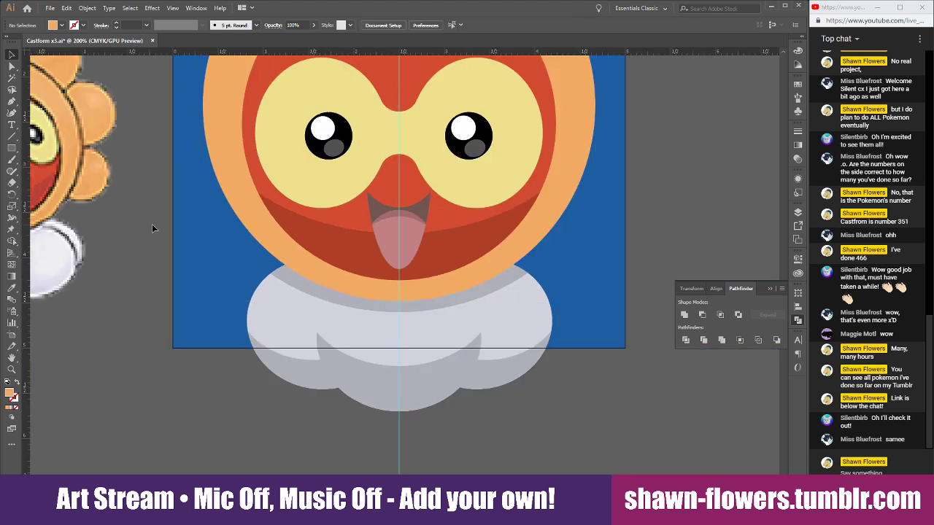
Copy the orange head circle upward, widen the copy and subtract it from the front circle to form a lower crescent
{"action": "left_click", "coordinate": [268, 212]}
{"action": "left_click_drag", "start_coordinate": [261, 241], "coordinate": [257, 179]}
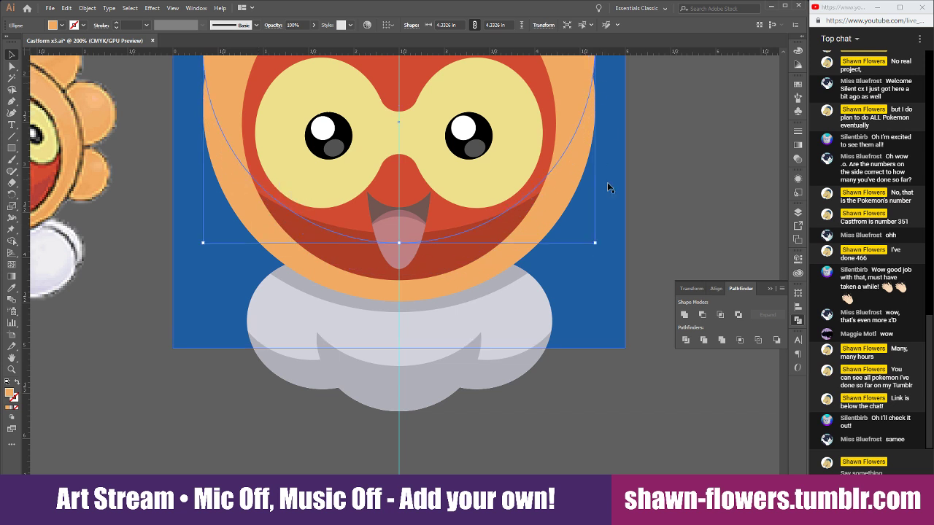
{"action": "scroll", "coordinate": [563, 192], "scroll_direction": "down", "scroll_amount": 1}
{"action": "scroll", "coordinate": [563, 193], "scroll_direction": "up", "scroll_amount": 1}
{"action": "left_click_drag", "start_coordinate": [588, 118], "coordinate": [620, 128]}
{"action": "left_click", "coordinate": [407, 298], "text": "shift"}
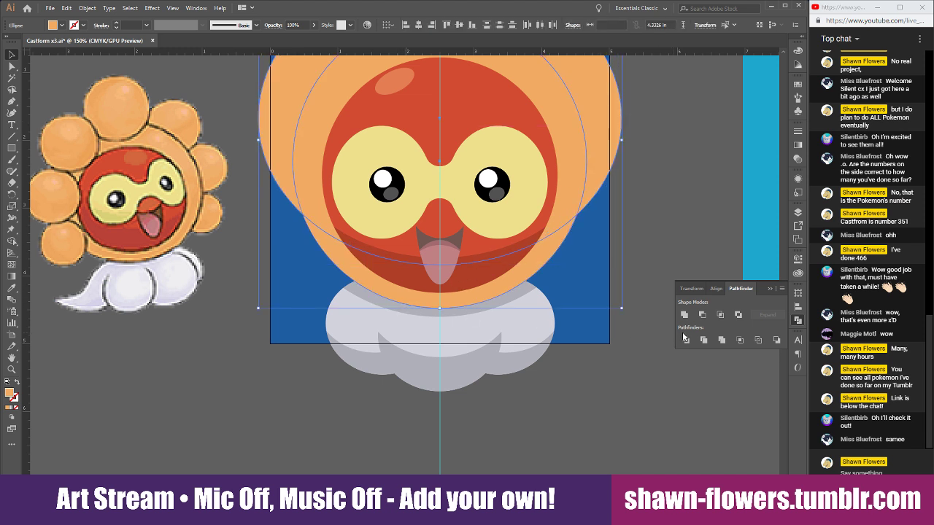
{"action": "left_click", "coordinate": [702, 315]}
Apply the red face's shading style to the orange head circle's lower crescent
{"action": "key", "text": "i"}
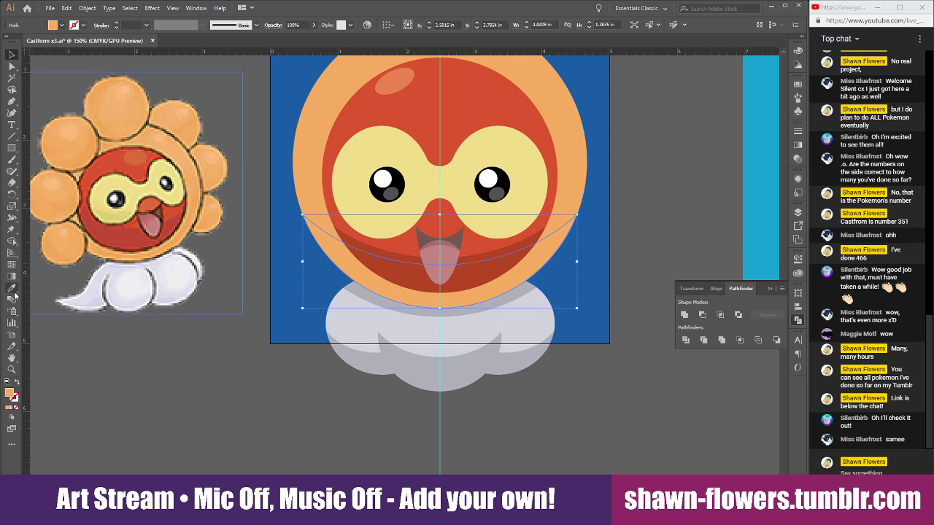
{"action": "left_click", "coordinate": [393, 250]}
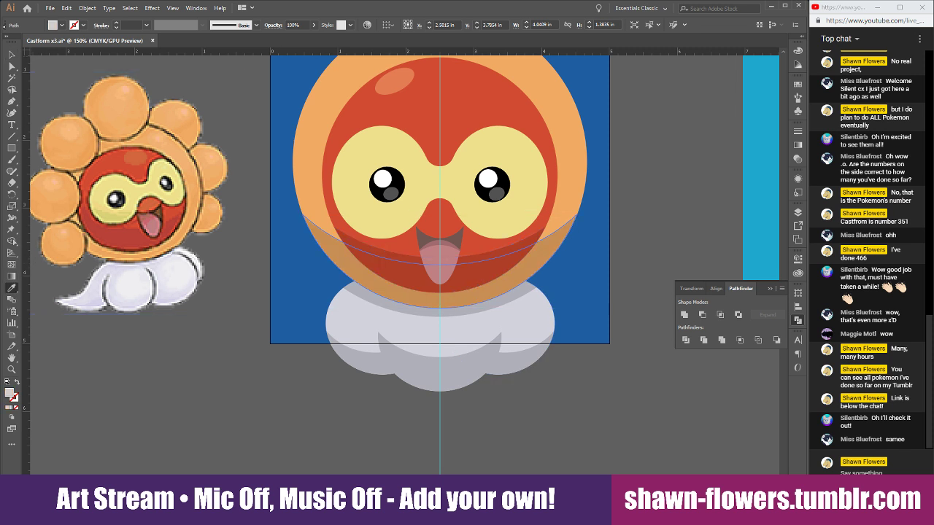
{"action": "left_click", "coordinate": [15, 54]}
{"action": "left_click", "coordinate": [306, 386]}
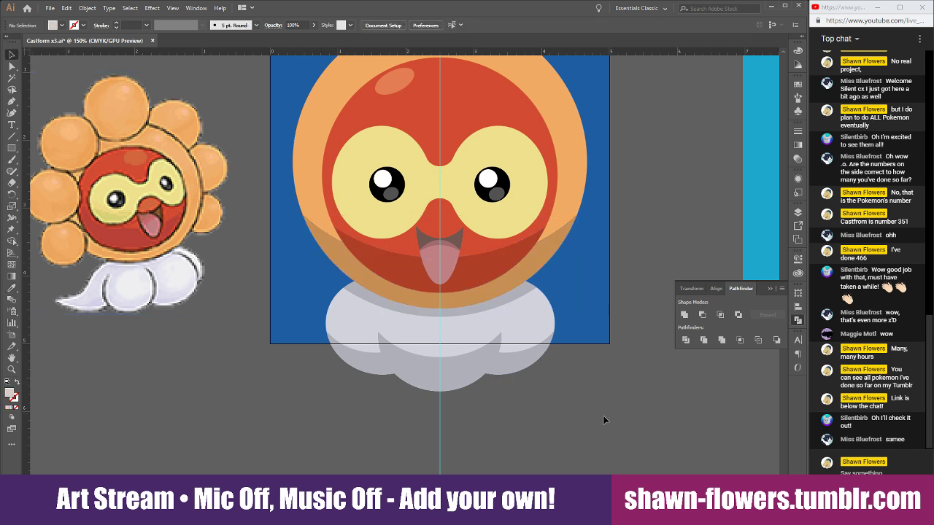
Compare the shaded head and body with the finished Castform forms and the sunny reference image
{"action": "scroll", "coordinate": [604, 419], "scroll_direction": "up", "scroll_amount": 3}
{"action": "scroll", "coordinate": [632, 265], "scroll_direction": "down", "scroll_amount": 1}
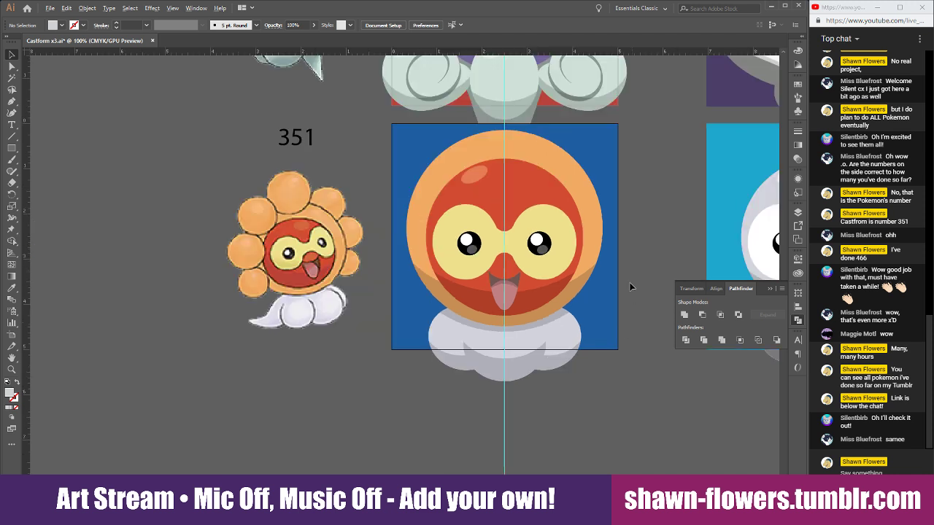
{"action": "scroll", "coordinate": [623, 364], "scroll_direction": "up", "scroll_amount": 10}
{"action": "scroll", "coordinate": [597, 364], "scroll_direction": "up", "scroll_amount": 2}
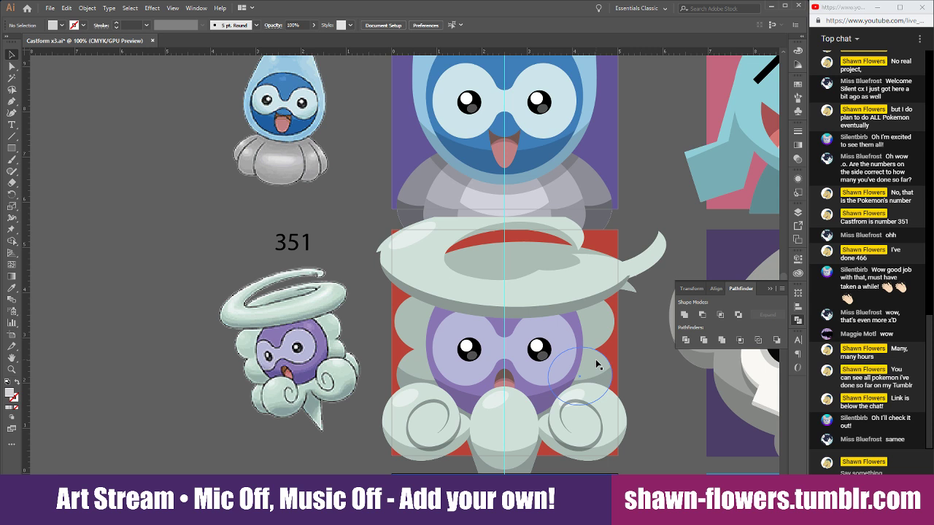
{"action": "scroll", "coordinate": [596, 363], "scroll_direction": "down", "scroll_amount": 6}
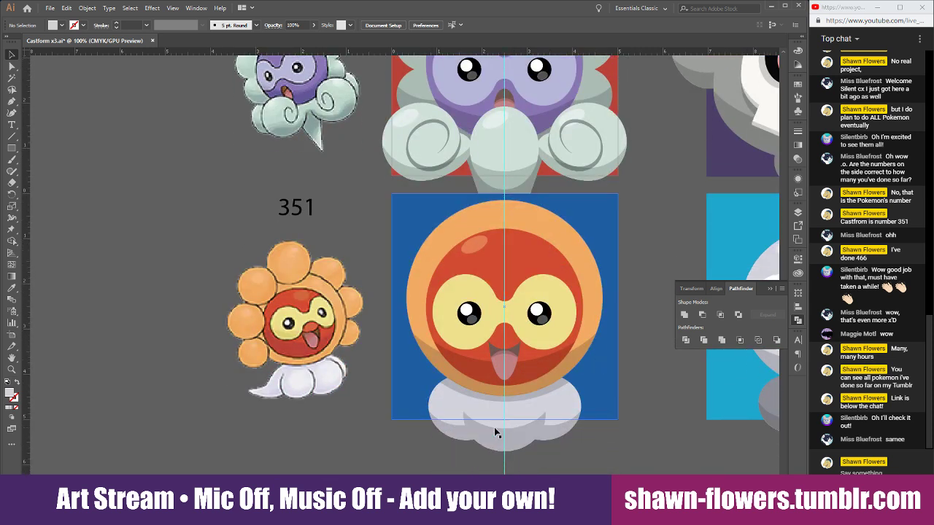
{"action": "scroll", "coordinate": [494, 433], "scroll_direction": "right", "scroll_amount": 3}
{"action": "scroll", "coordinate": [452, 427], "scroll_direction": "down", "scroll_amount": 1}
{"action": "scroll", "coordinate": [452, 427], "scroll_direction": "up", "scroll_amount": 1}
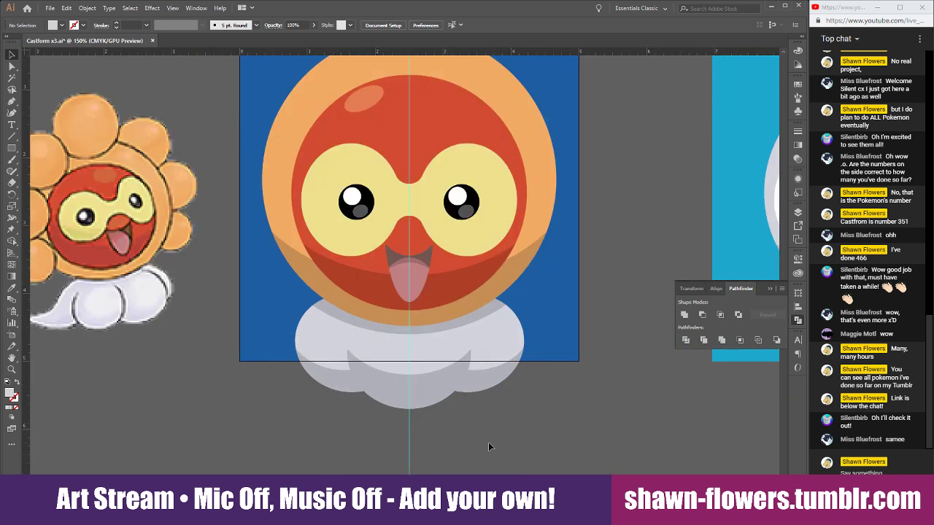
{"action": "scroll", "coordinate": [511, 441], "scroll_direction": "left", "scroll_amount": 1}
{"action": "scroll", "coordinate": [547, 434], "scroll_direction": "up", "scroll_amount": 2}
{"action": "scroll", "coordinate": [541, 431], "scroll_direction": "down", "scroll_amount": 1}
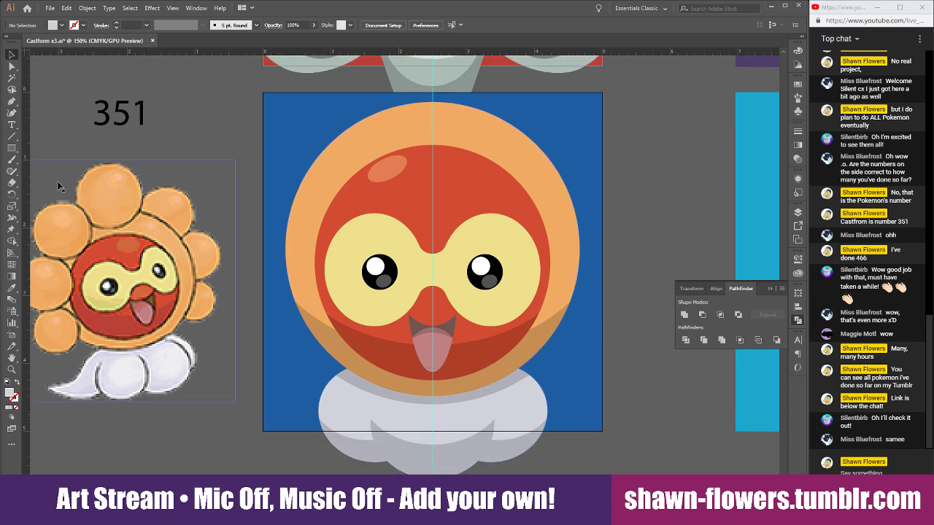
Draw a circle centred on the vertical guide at the head's top edge and scale it down to about 2.04 in
{"action": "left_click_drag", "start_coordinate": [13, 148], "coordinate": [59, 175]}
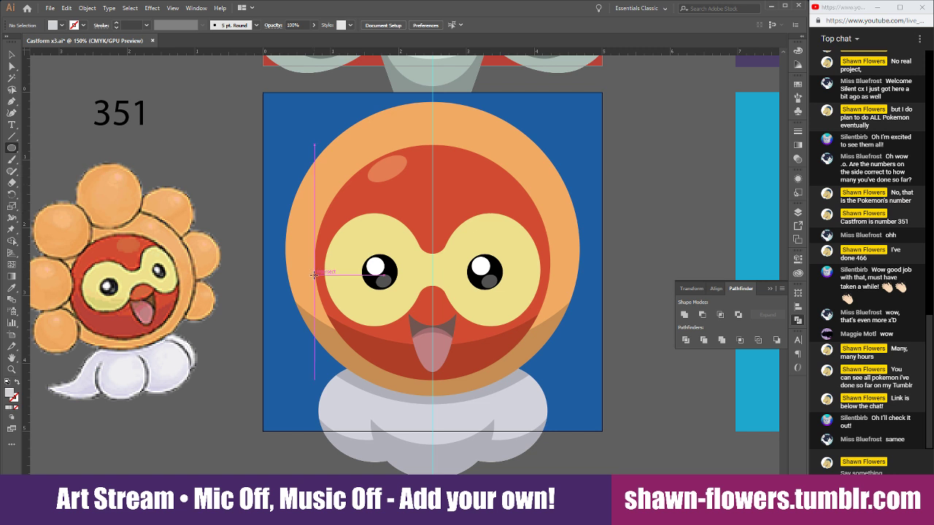
{"action": "scroll", "coordinate": [391, 300], "scroll_direction": "up", "scroll_amount": 5}
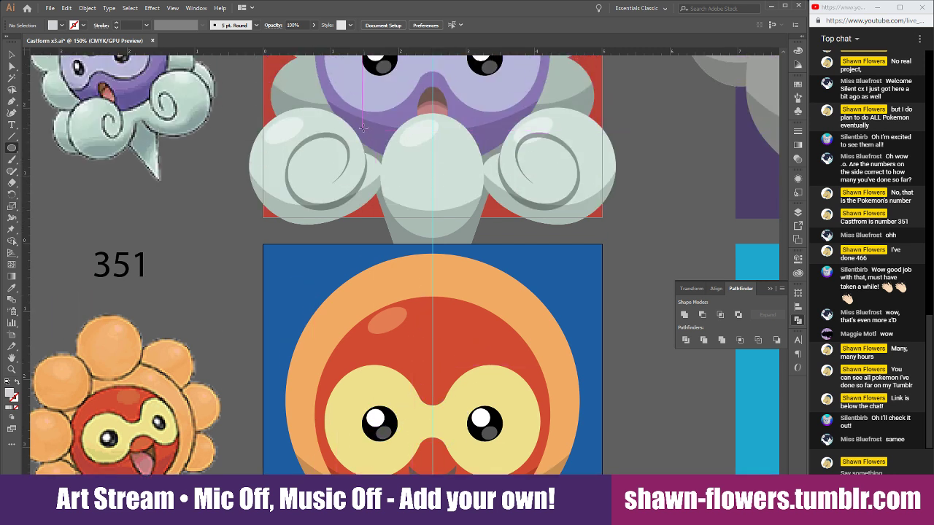
{"action": "mouse_move", "coordinate": [429, 195]}
{"action": "left_mouse_down"}
{"action": "mouse_move", "coordinate": [492, 264]}
{"action": "mouse_move", "coordinate": [524, 281]}
{"action": "mouse_move", "coordinate": [470, 249]}
{"action": "left_mouse_up"}
{"action": "left_click", "coordinate": [11, 54]}
{"action": "scroll", "coordinate": [447, 265], "scroll_direction": "up", "scroll_amount": 4}
{"action": "scroll", "coordinate": [416, 193], "scroll_direction": "down", "scroll_amount": 2}
{"action": "scroll", "coordinate": [416, 193], "scroll_direction": "up", "scroll_amount": 2}
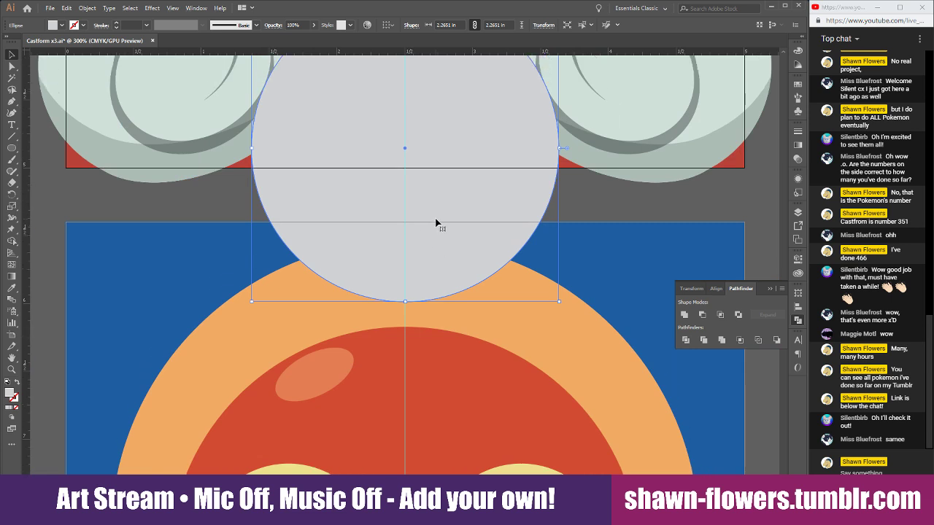
{"action": "scroll", "coordinate": [444, 229], "scroll_direction": "down", "scroll_amount": 3}
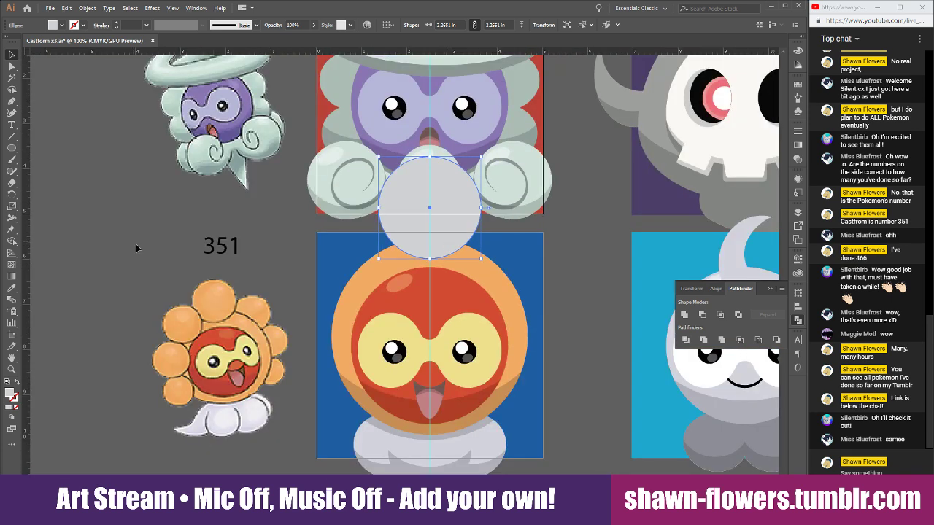
{"action": "left_click_drag", "start_coordinate": [481, 156], "coordinate": [476, 160]}
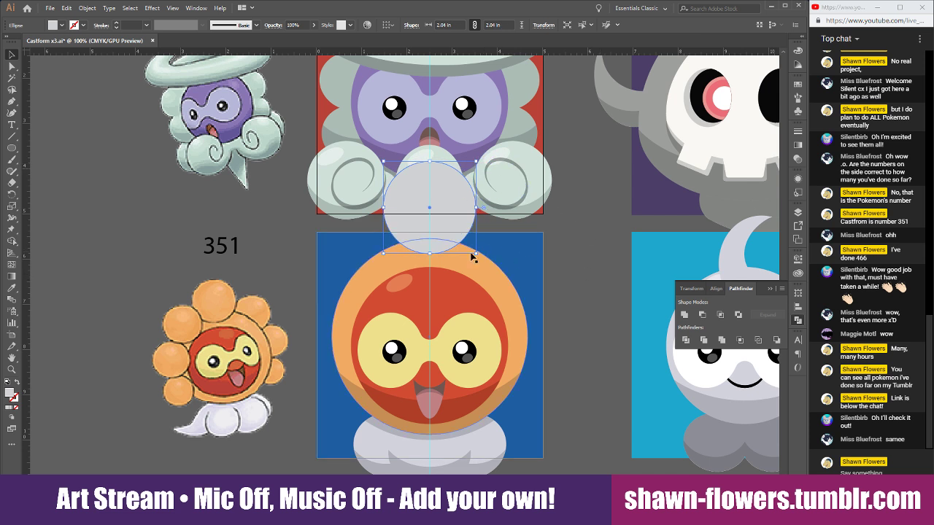
Enlarge the top circle to about 2.19 in and copy it down the head's left side as petals about 1.79, 1.62 and 1.24 in wide
{"action": "left_click_drag", "start_coordinate": [477, 254], "coordinate": [376, 264]}
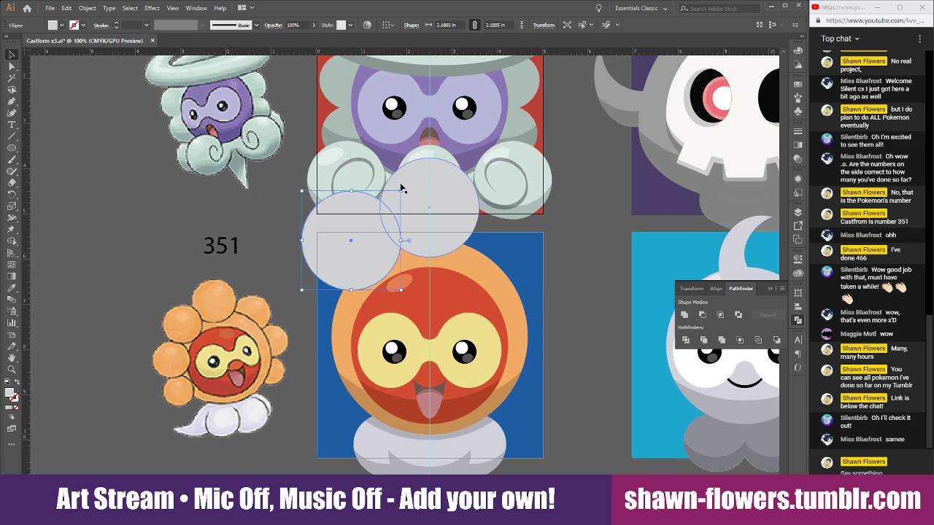
{"action": "left_click_drag", "start_coordinate": [401, 191], "coordinate": [391, 200]}
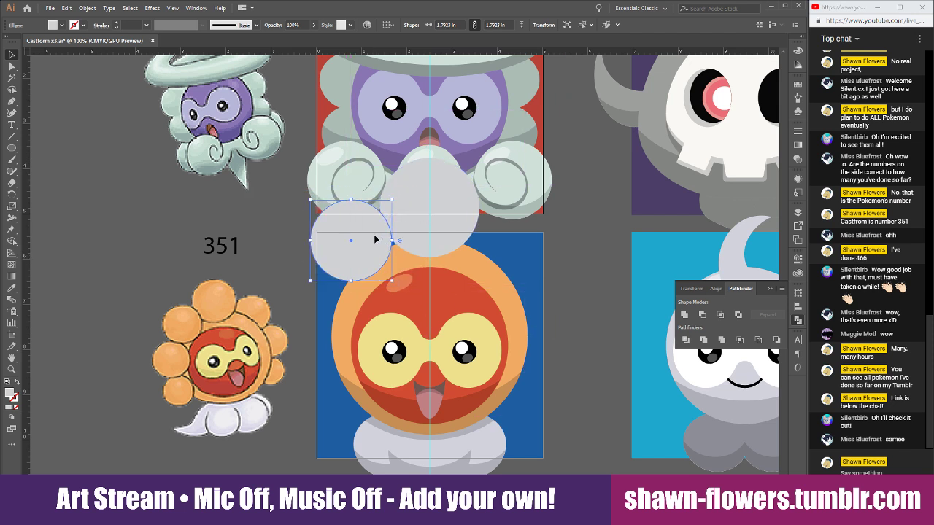
{"action": "left_click_drag", "start_coordinate": [375, 239], "coordinate": [312, 327]}
{"action": "left_click_drag", "start_coordinate": [352, 266], "coordinate": [343, 274]}
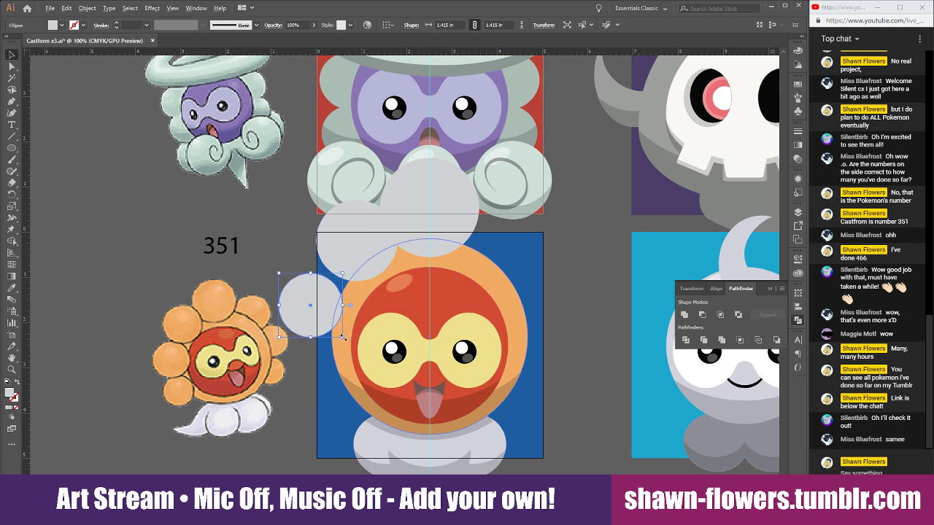
{"action": "left_click_drag", "start_coordinate": [343, 338], "coordinate": [327, 385]}
{"action": "left_click", "coordinate": [309, 426]}
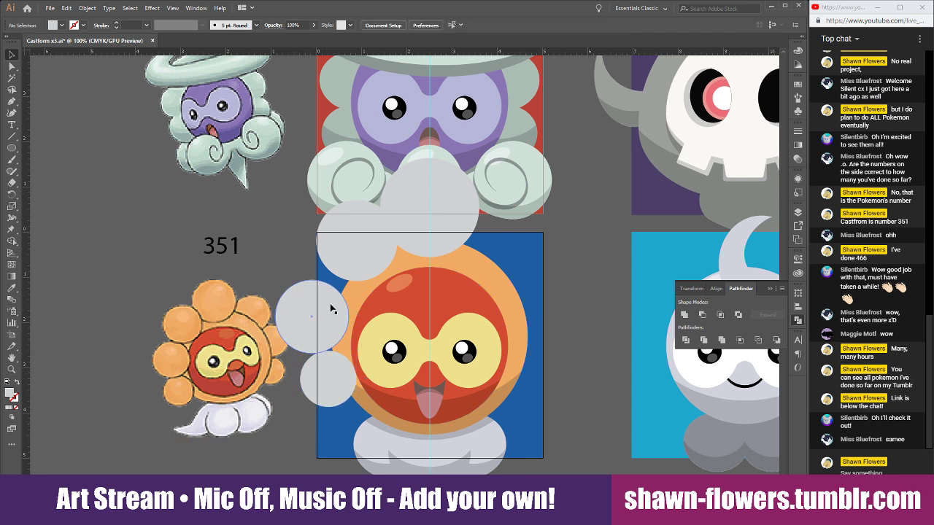
Nudge the middle-left petal circle to the right and the upper-left one down, closer to the head
{"action": "mouse_move", "coordinate": [328, 310]}
{"action": "left_mouse_down"}
{"action": "mouse_move", "coordinate": [314, 312]}
{"action": "mouse_move", "coordinate": [334, 310]}
{"action": "left_mouse_up"}
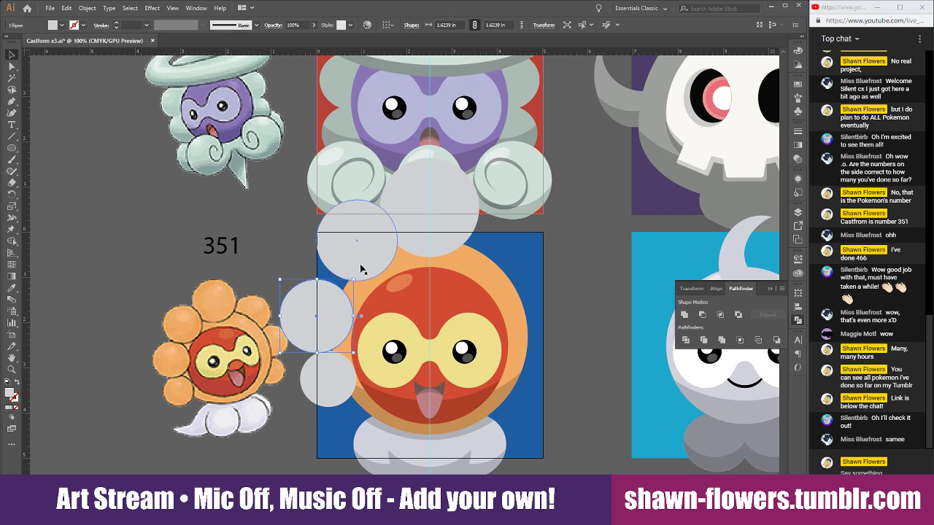
{"action": "left_click_drag", "start_coordinate": [377, 271], "coordinate": [377, 280]}
{"action": "left_click", "coordinate": [296, 241]}
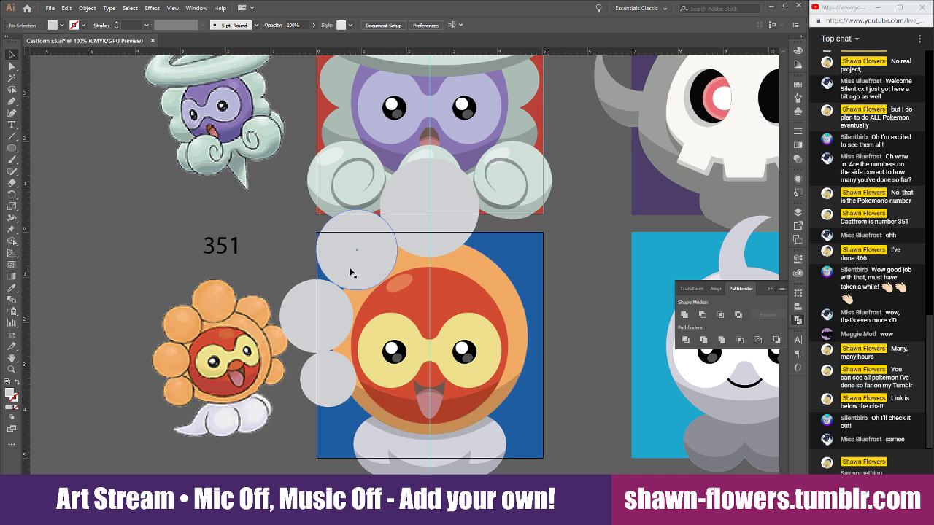
{"action": "scroll", "coordinate": [335, 332], "scroll_direction": "up", "scroll_amount": 2}
{"action": "scroll", "coordinate": [324, 350], "scroll_direction": "down", "scroll_amount": 1}
Move the upper-left petal circle slightly down and to the left, keeping it against the head's edge
{"action": "left_click", "coordinate": [334, 360]}
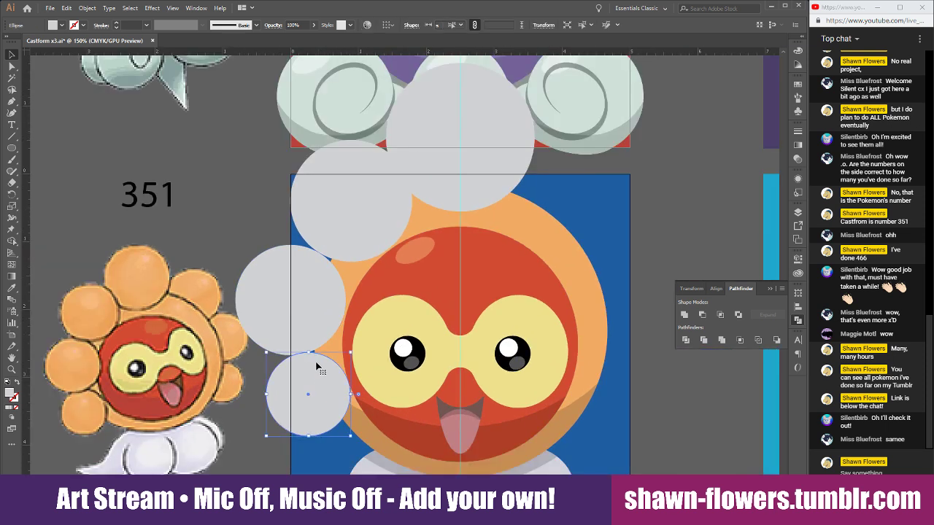
{"action": "left_click", "coordinate": [316, 312], "text": "shift"}
{"action": "left_click", "coordinate": [350, 243], "text": "shift"}
{"action": "left_click", "coordinate": [440, 198], "text": "shift"}
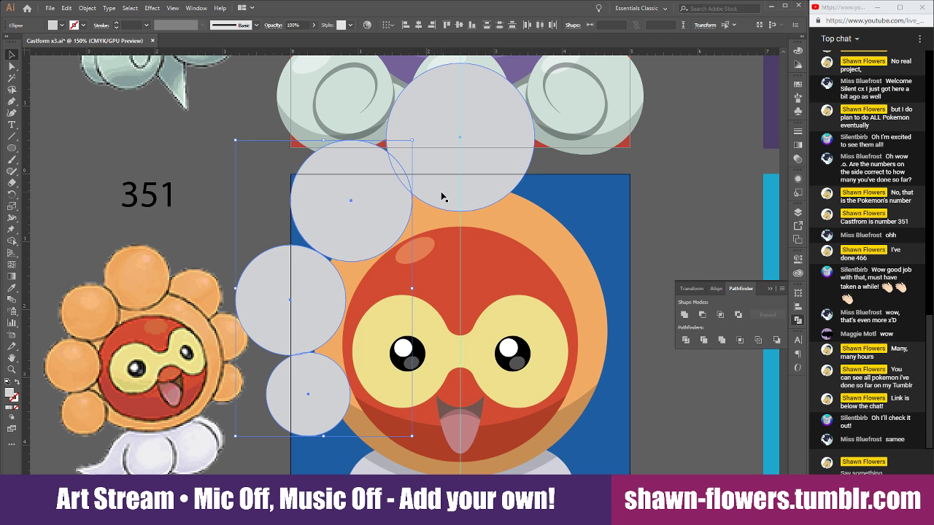
{"action": "left_click", "coordinate": [275, 201]}
{"action": "left_click_drag", "start_coordinate": [368, 236], "coordinate": [366, 240]}
{"action": "left_click", "coordinate": [234, 202]}
{"action": "left_click", "coordinate": [255, 227]}
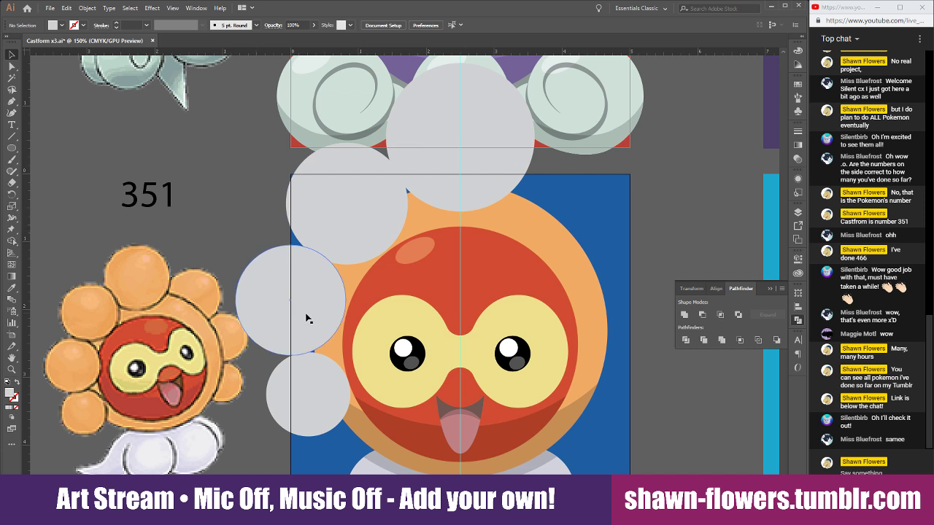
{"action": "left_click", "coordinate": [319, 339]}
{"action": "left_click", "coordinate": [323, 381], "text": "shift"}
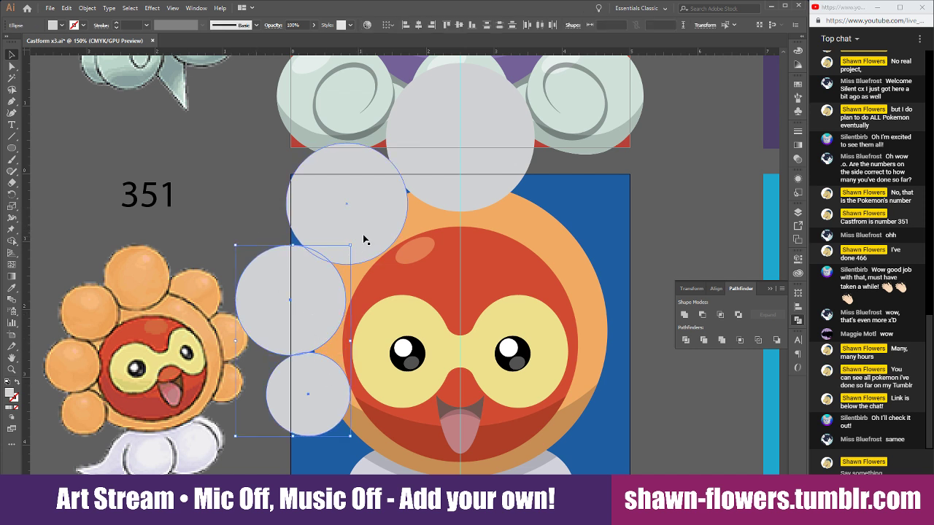
{"action": "left_click", "coordinate": [363, 241], "text": "shift"}
{"action": "left_click_drag", "start_coordinate": [362, 241], "coordinate": [659, 240]}
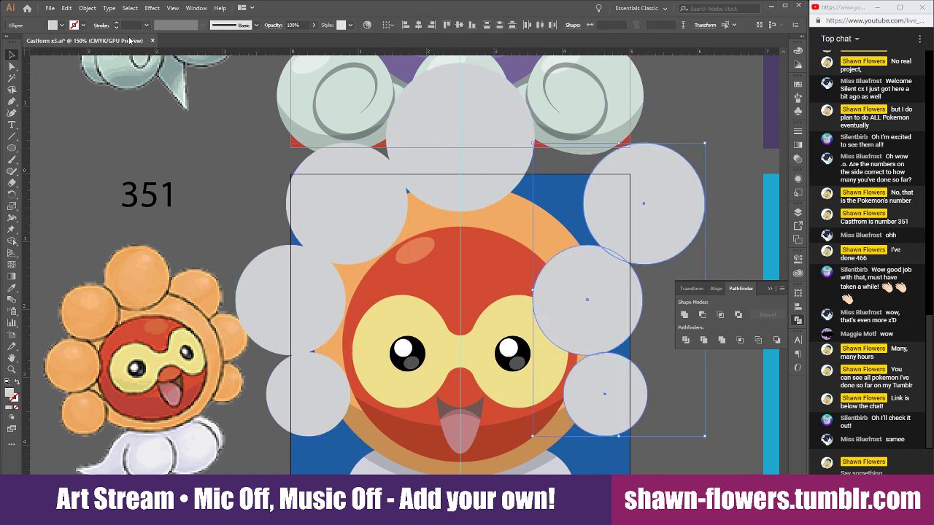
{"action": "key", "text": "Delete"}
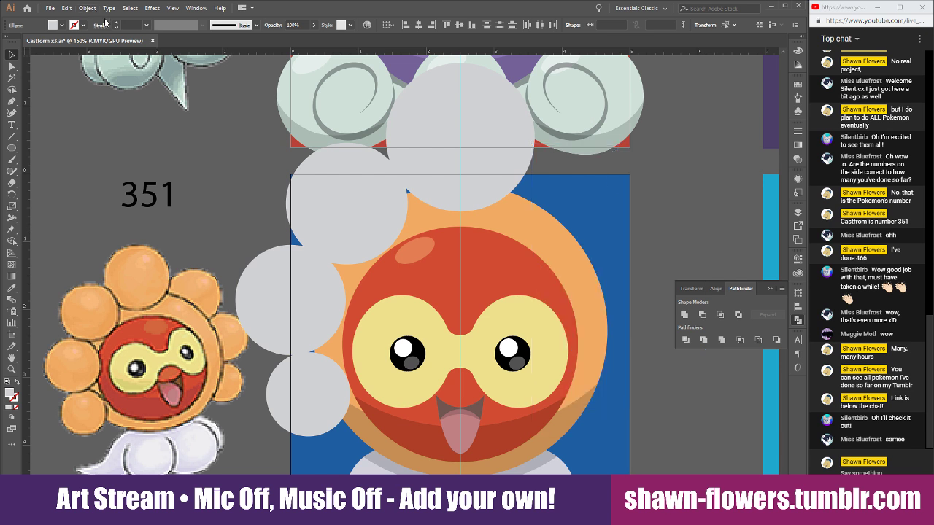
Select all four grey petal circles and give them the orange fill sampled from the head
{"action": "scroll", "coordinate": [284, 271], "scroll_direction": "right", "scroll_amount": 4}
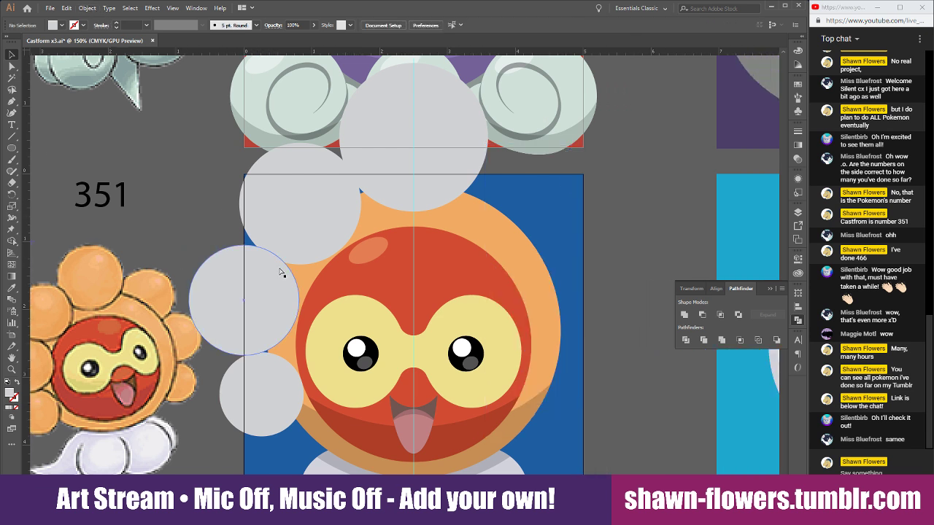
{"action": "scroll", "coordinate": [334, 292], "scroll_direction": "left", "scroll_amount": 3}
{"action": "left_click", "coordinate": [299, 306]}
{"action": "left_click", "coordinate": [313, 214], "text": "shift"}
{"action": "left_click", "coordinate": [306, 375], "text": "shift"}
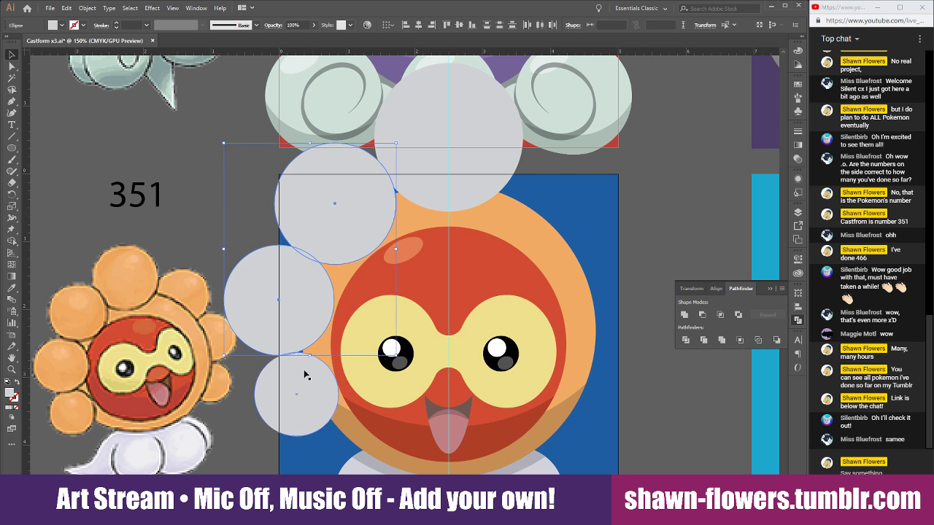
{"action": "left_click", "coordinate": [438, 194], "text": "shift"}
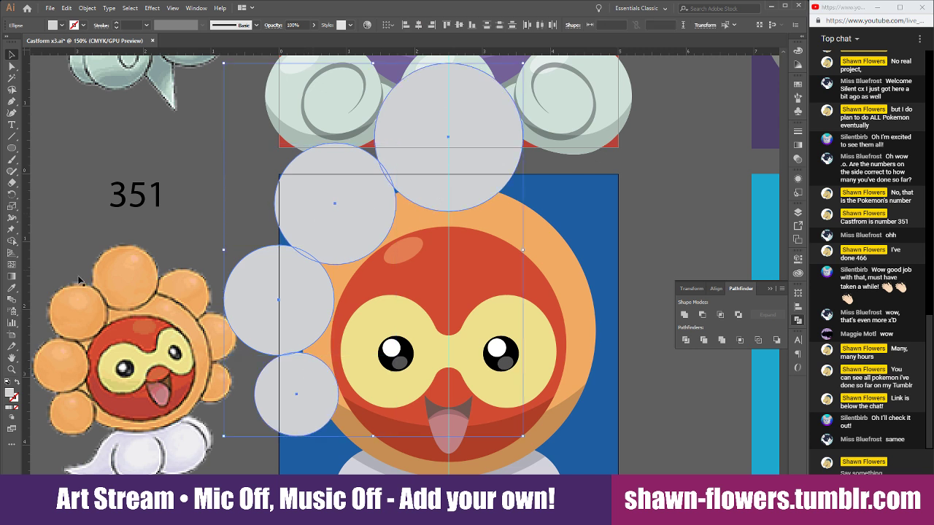
{"action": "left_click", "coordinate": [12, 289]}
{"action": "left_click", "coordinate": [412, 223]}
{"action": "left_click", "coordinate": [413, 222]}
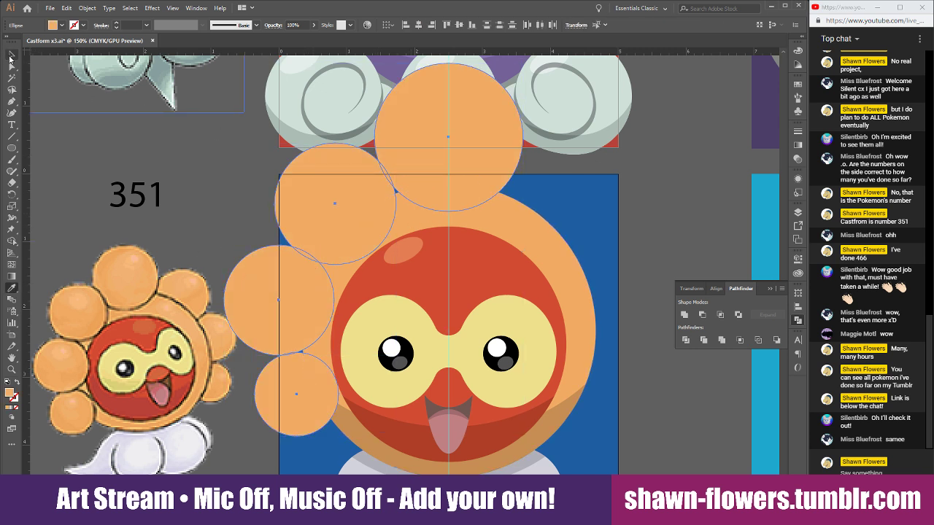
{"action": "left_click", "coordinate": [11, 56]}
{"action": "left_click", "coordinate": [255, 183]}
Cut a lower crescent for the top petal using an enlarged, raised copy, and apply the head crescent's shading style to it
{"action": "scroll", "coordinate": [255, 223], "scroll_direction": "right", "scroll_amount": 2}
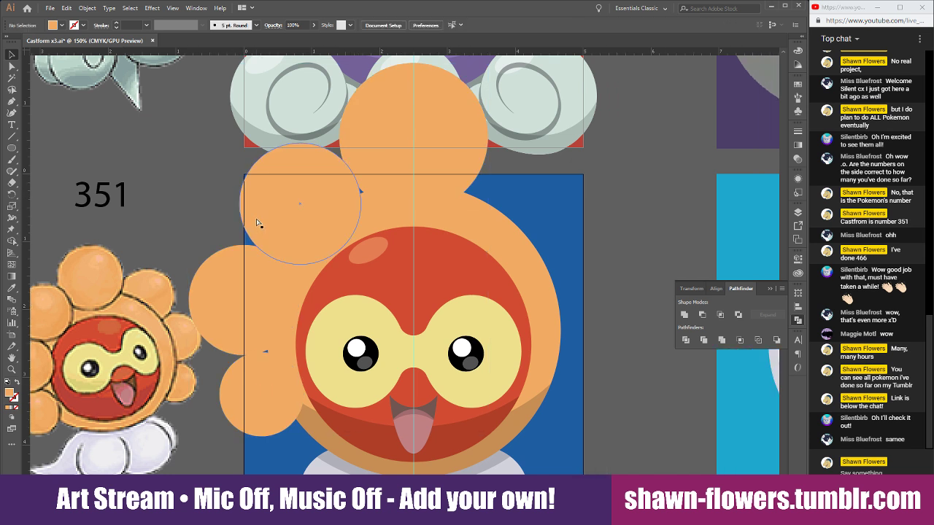
{"action": "scroll", "coordinate": [281, 241], "scroll_direction": "left", "scroll_amount": 2}
{"action": "left_click_drag", "start_coordinate": [418, 191], "coordinate": [439, 170]}
{"action": "left_click_drag", "start_coordinate": [524, 110], "coordinate": [542, 119]}
{"action": "left_click", "coordinate": [502, 182], "text": "shift"}
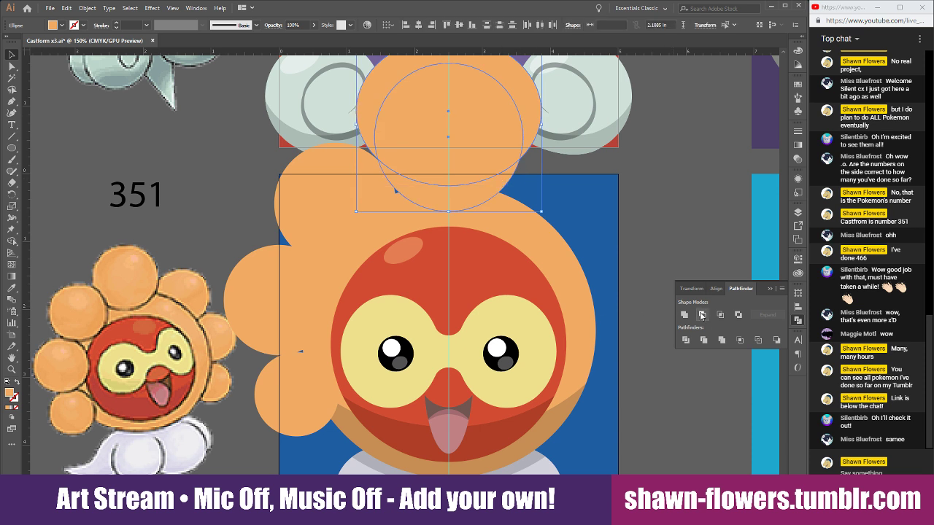
{"action": "left_click", "coordinate": [701, 315]}
{"action": "left_click", "coordinate": [12, 288]}
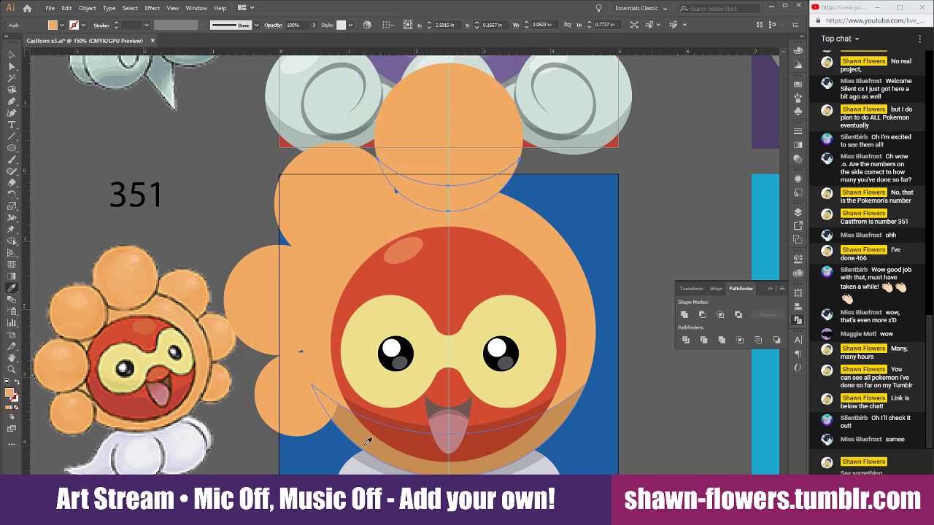
{"action": "left_click", "coordinate": [369, 441]}
{"action": "left_click", "coordinate": [11, 53]}
{"action": "left_click", "coordinate": [313, 229]}
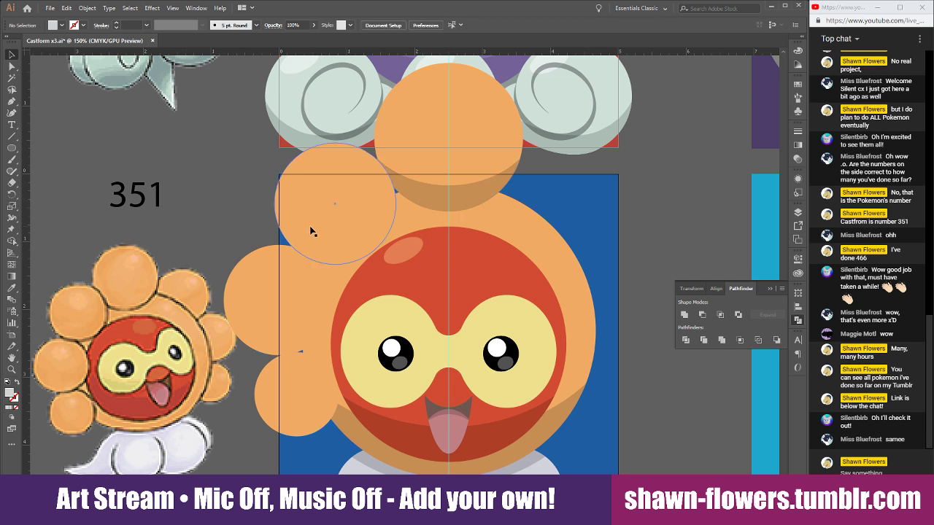
Cut a lower crescent for the upper-left petal with a raised, enlarged copy and apply the top petal's shading style to it
{"action": "left_click_drag", "start_coordinate": [307, 219], "coordinate": [307, 197]}
{"action": "left_click_drag", "start_coordinate": [397, 189], "coordinate": [403, 187]}
{"action": "left_click", "coordinate": [338, 256], "text": "shift"}
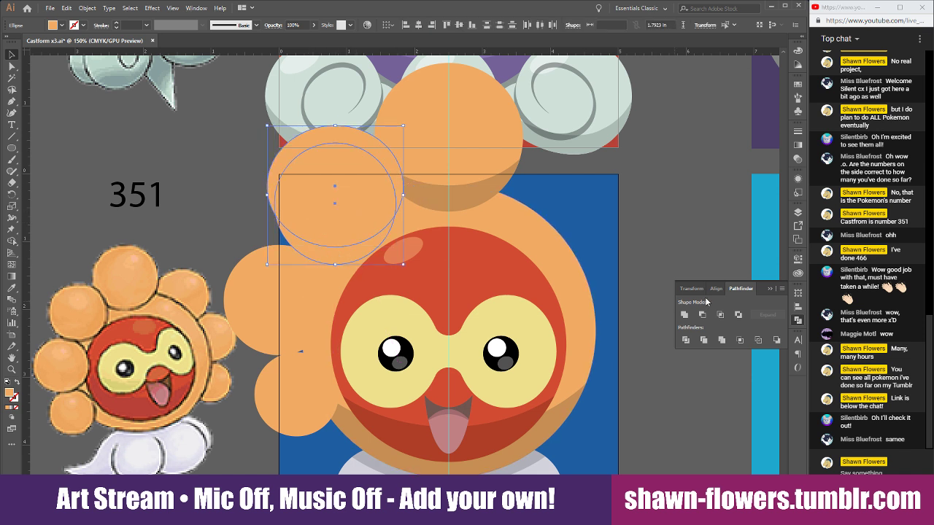
{"action": "left_click", "coordinate": [702, 315]}
{"action": "left_click", "coordinate": [12, 290]}
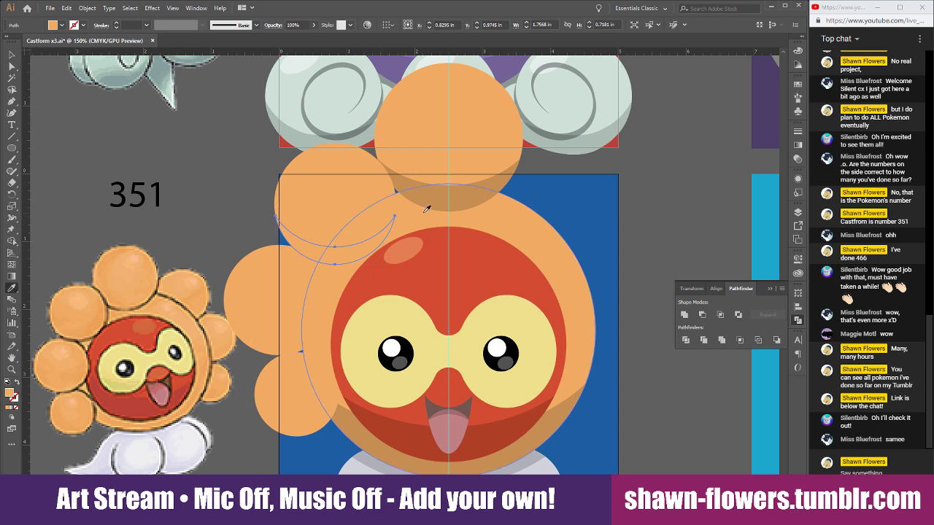
{"action": "left_click", "coordinate": [426, 202]}
{"action": "left_click", "coordinate": [12, 56]}
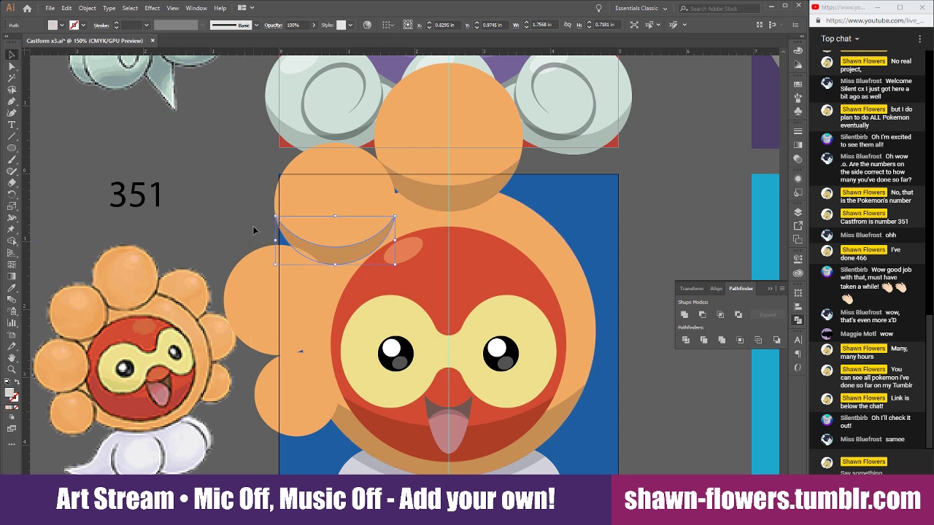
{"action": "left_click", "coordinate": [253, 230]}
Cut a lower crescent for the middle-left petal with a raised copy widened to about 2.07 in, and apply the existing shading style
{"action": "scroll", "coordinate": [237, 234], "scroll_direction": "down", "scroll_amount": 3}
{"action": "left_click_drag", "start_coordinate": [251, 208], "coordinate": [261, 230]}
{"action": "left_click_drag", "start_coordinate": [333, 192], "coordinate": [349, 191]}
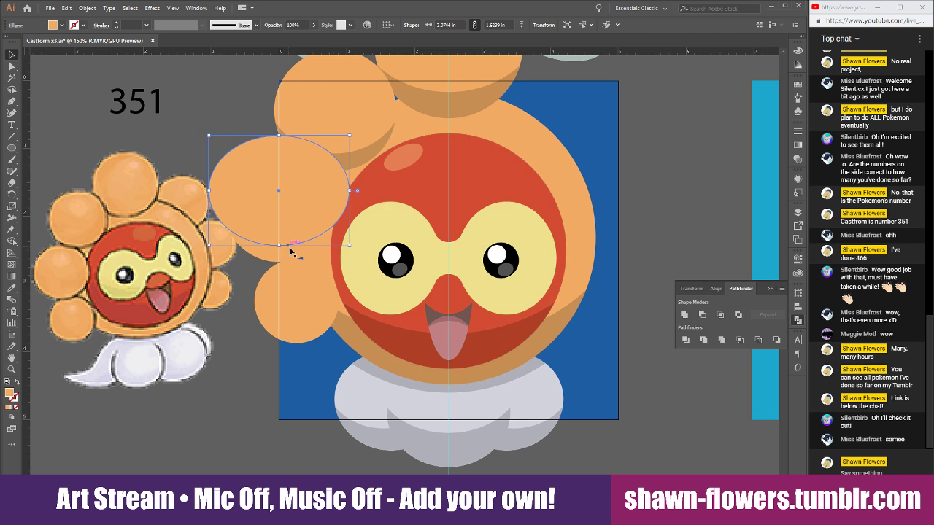
{"action": "left_click", "coordinate": [294, 253], "text": "shift"}
{"action": "left_click", "coordinate": [702, 315]}
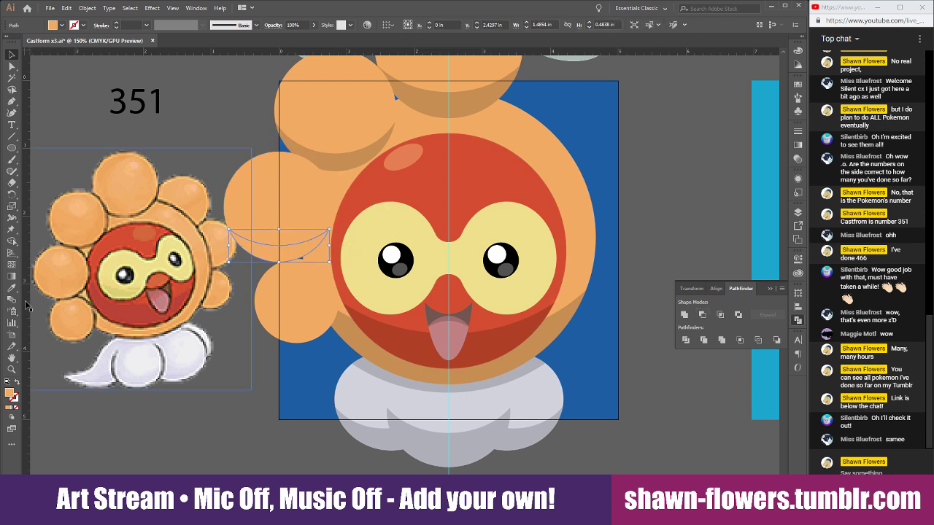
{"action": "key", "text": "i"}
{"action": "left_click", "coordinate": [277, 138]}
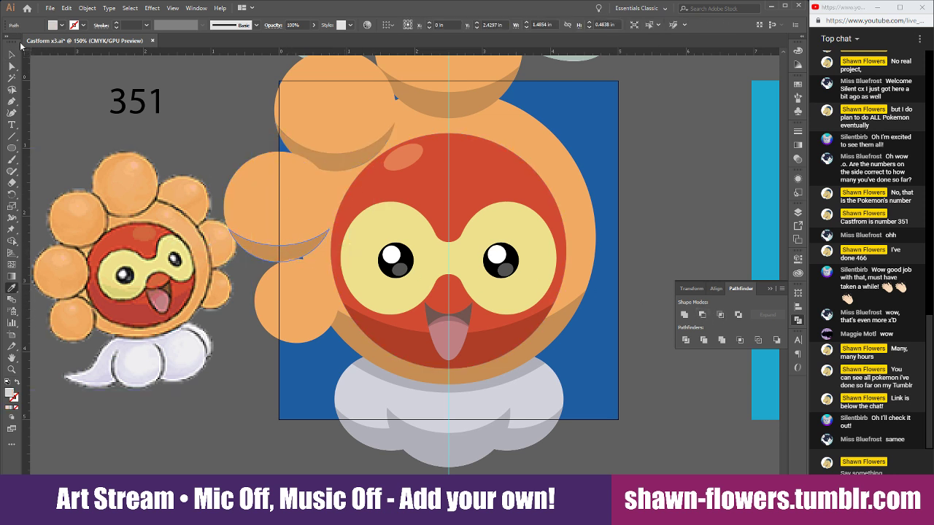
{"action": "left_click", "coordinate": [12, 54]}
Cut a lower crescent for the lowest left petal with a raised, enlarged copy and apply the neighbouring petal's shading style
{"action": "left_click", "coordinate": [271, 313]}
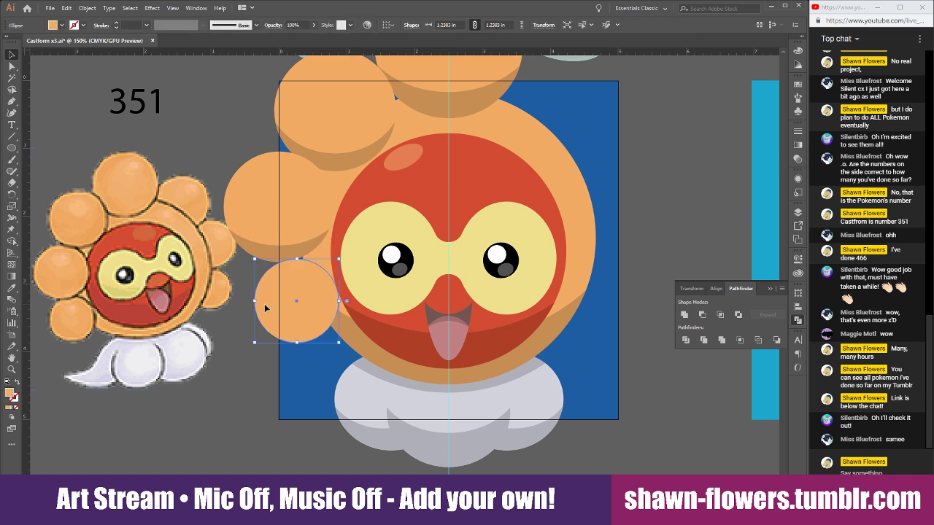
{"action": "left_click_drag", "start_coordinate": [265, 309], "coordinate": [294, 306]}
{"action": "key", "text": "ctrl+z"}
{"action": "left_click_drag", "start_coordinate": [337, 277], "coordinate": [345, 279]}
{"action": "left_click", "coordinate": [313, 329], "text": "shift"}
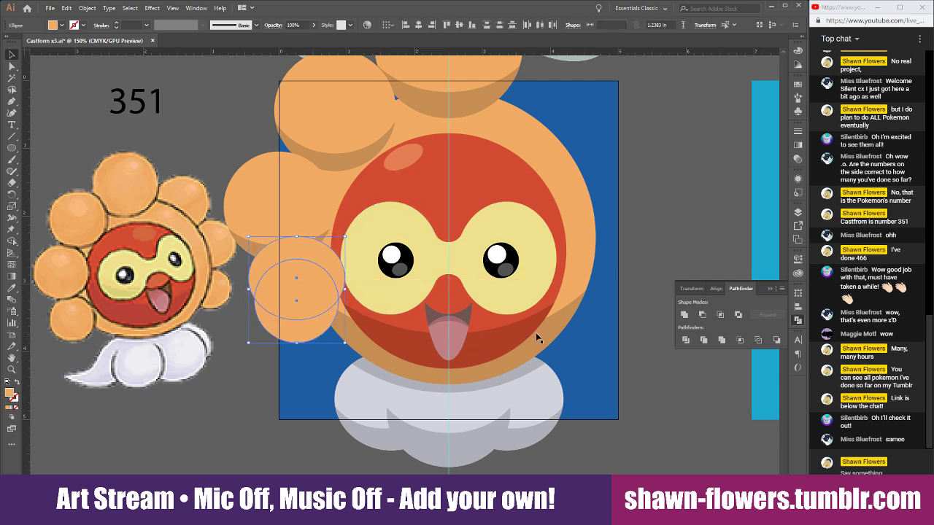
{"action": "left_click", "coordinate": [709, 315]}
{"action": "left_click", "coordinate": [15, 289]}
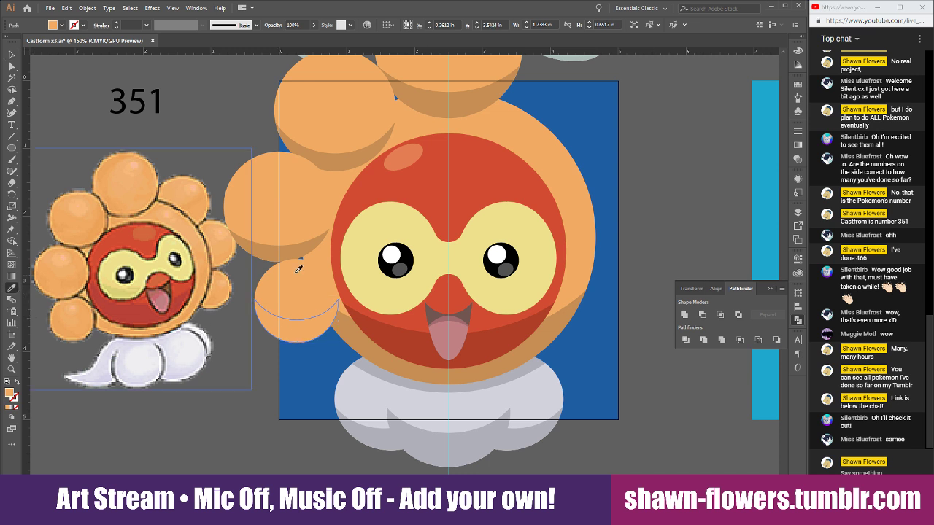
{"action": "left_click", "coordinate": [299, 246]}
{"action": "left_click", "coordinate": [11, 55]}
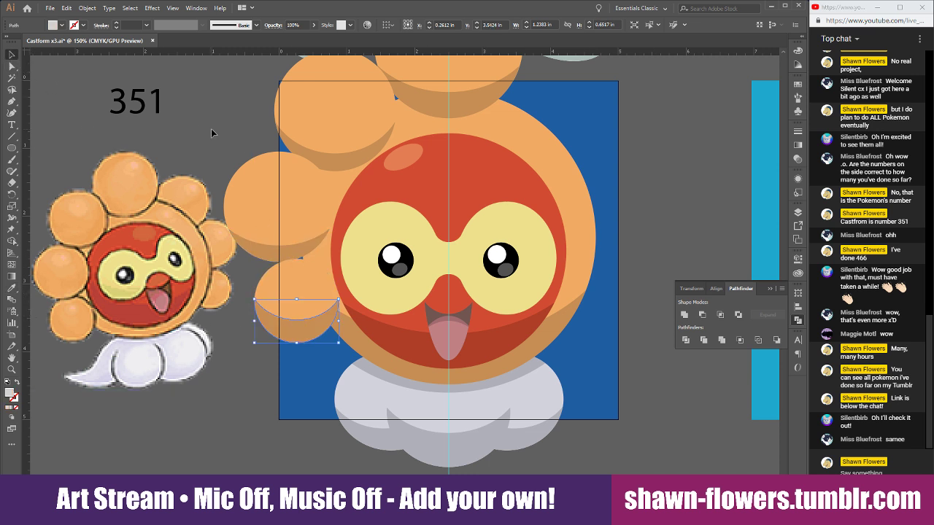
Copy the face's oval highlight onto the upper-left, middle-left and lowest left petals
{"action": "left_click", "coordinate": [253, 123]}
{"action": "left_click_drag", "start_coordinate": [398, 167], "coordinate": [314, 83]}
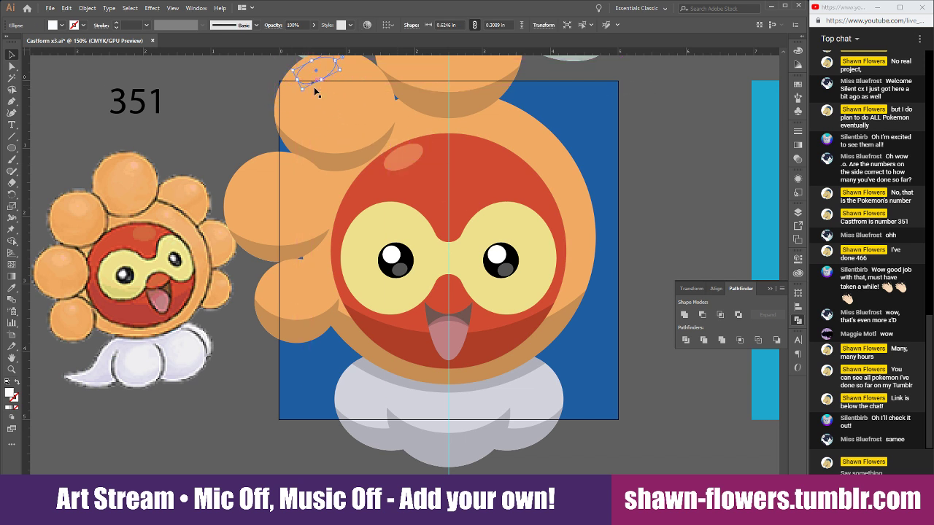
{"action": "left_click", "coordinate": [225, 127]}
{"action": "left_click_drag", "start_coordinate": [325, 71], "coordinate": [267, 166]}
{"action": "left_click_drag", "start_coordinate": [265, 171], "coordinate": [295, 271]}
{"action": "left_click", "coordinate": [258, 279]}
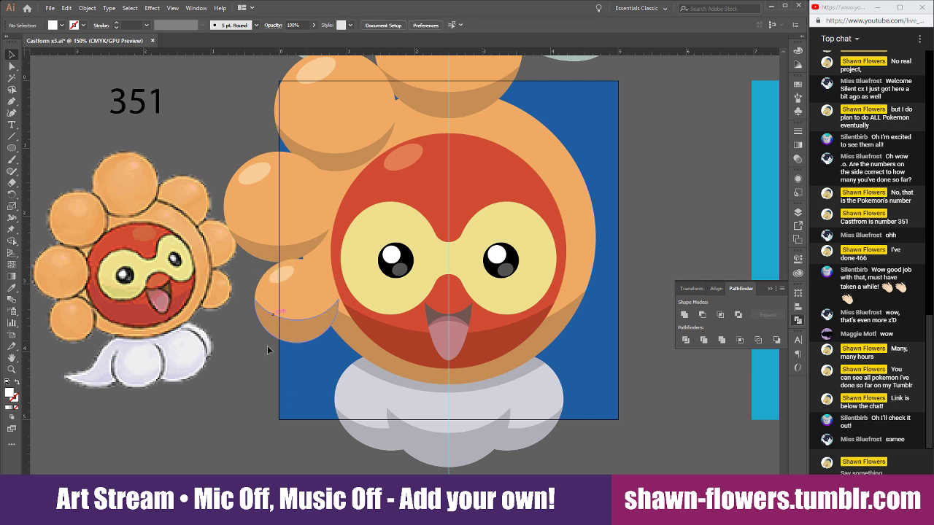
{"action": "scroll", "coordinate": [264, 405], "scroll_direction": "down", "scroll_amount": 1}
{"action": "scroll", "coordinate": [325, 396], "scroll_direction": "up", "scroll_amount": 2}
{"action": "scroll", "coordinate": [330, 390], "scroll_direction": "up", "scroll_amount": 1}
{"action": "scroll", "coordinate": [330, 391], "scroll_direction": "right", "scroll_amount": 1}
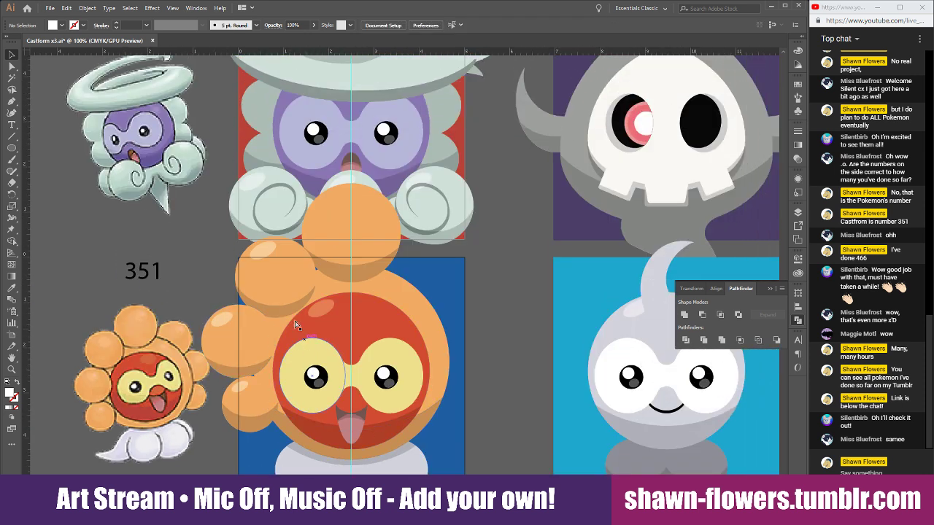
{"action": "left_click", "coordinate": [264, 250]}
{"action": "left_click_drag", "start_coordinate": [266, 250], "coordinate": [205, 254]}
{"action": "key", "text": "Delete"}
Send the whole sunny form artwork behind the rainy form so the top petal no longer covers it
{"action": "scroll", "coordinate": [335, 350], "scroll_direction": "down", "scroll_amount": 3}
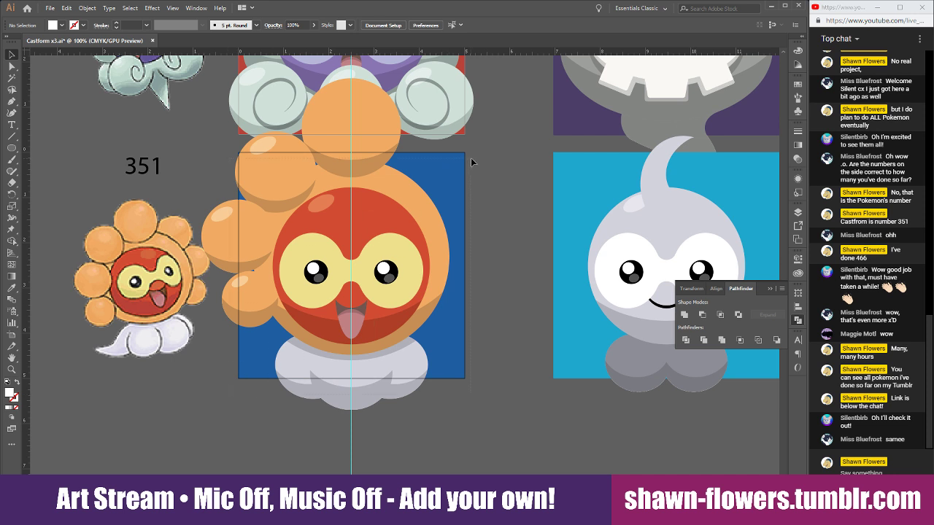
{"action": "left_click_drag", "start_coordinate": [490, 147], "coordinate": [483, 146]}
{"action": "key", "text": "ctrl+shift+["}
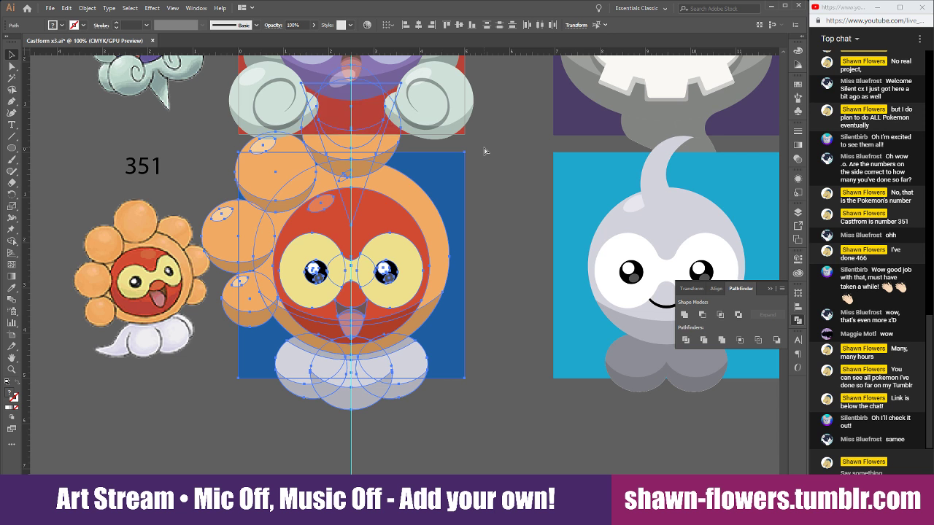
{"action": "left_click", "coordinate": [471, 158]}
{"action": "scroll", "coordinate": [303, 145], "scroll_direction": "up", "scroll_amount": 1}
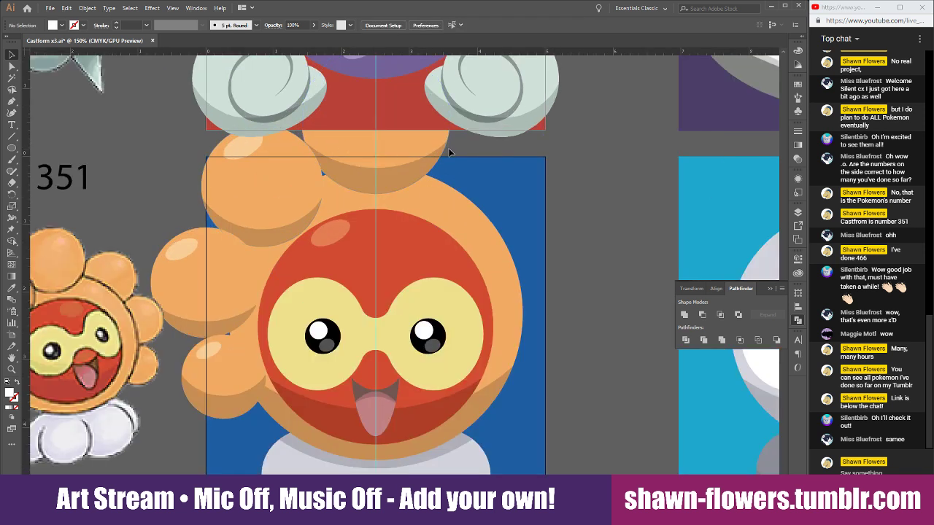
{"action": "scroll", "coordinate": [453, 162], "scroll_direction": "up", "scroll_amount": 1}
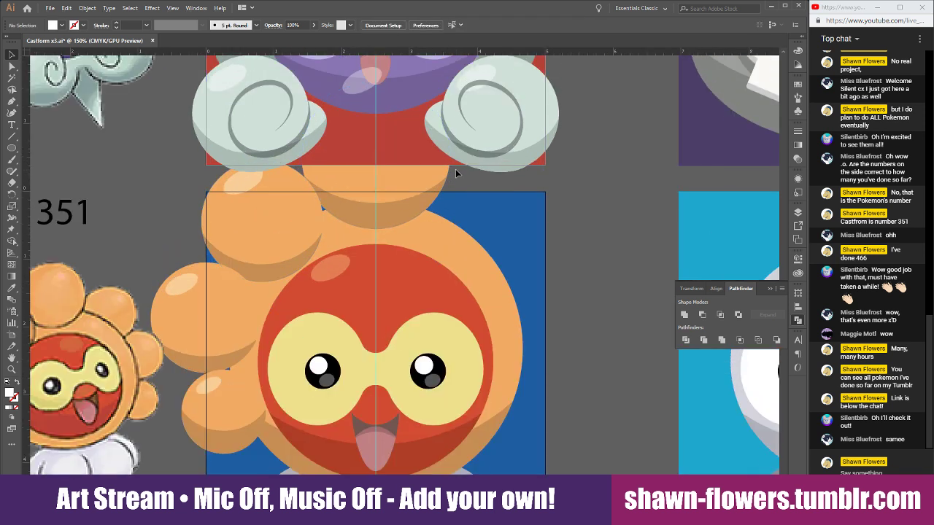
Bring the rainy form's cone and central cloud puff to the front, then lower them behind its mouth and side clouds
{"action": "left_click", "coordinate": [358, 176]}
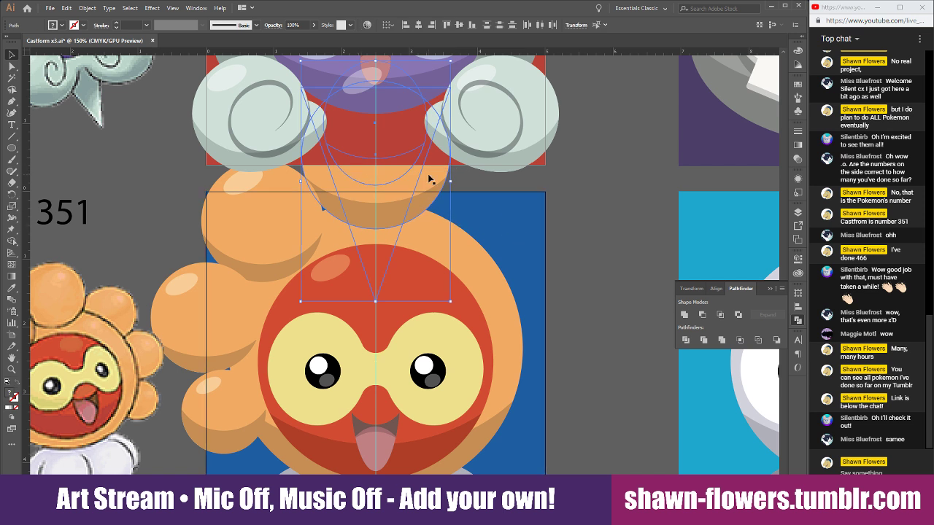
{"action": "key", "text": "ctrl"}
{"action": "key", "text": "ctrl+shift+]"}
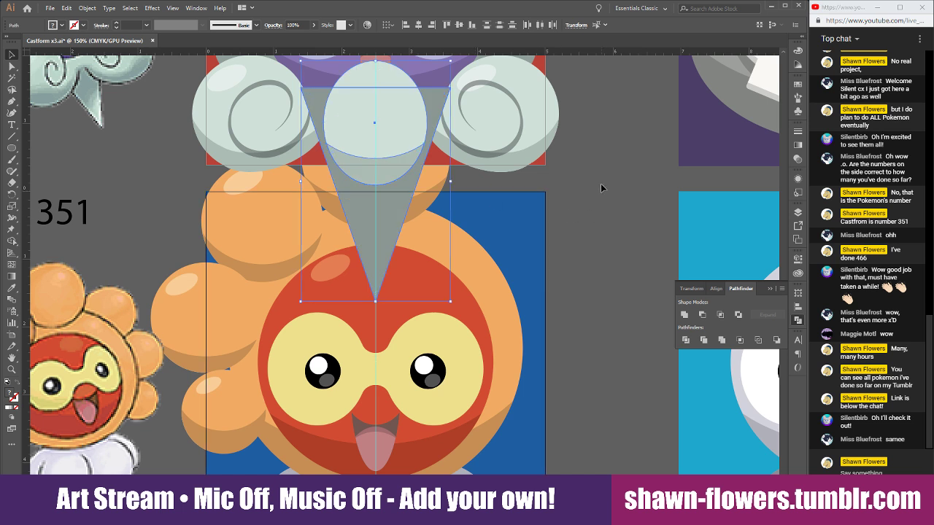
{"action": "key", "text": "a"}
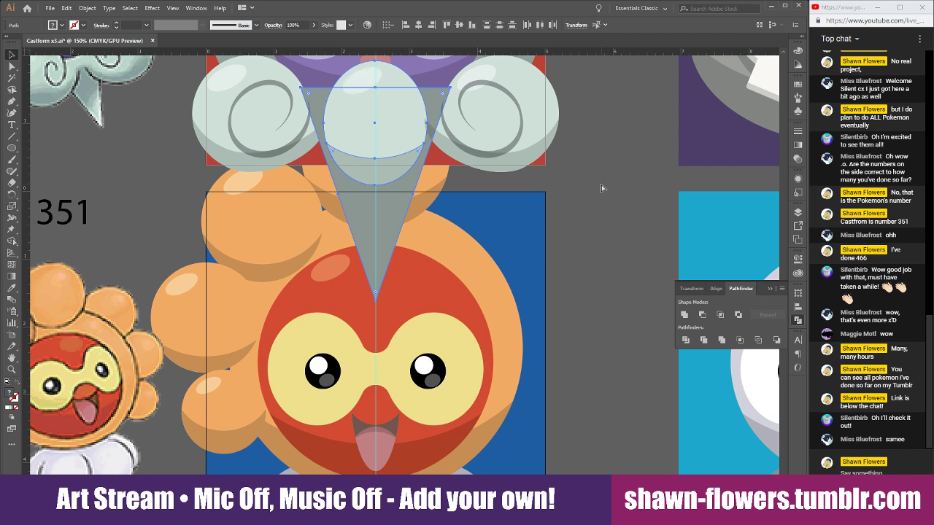
{"action": "key", "text": "ctrl+["}
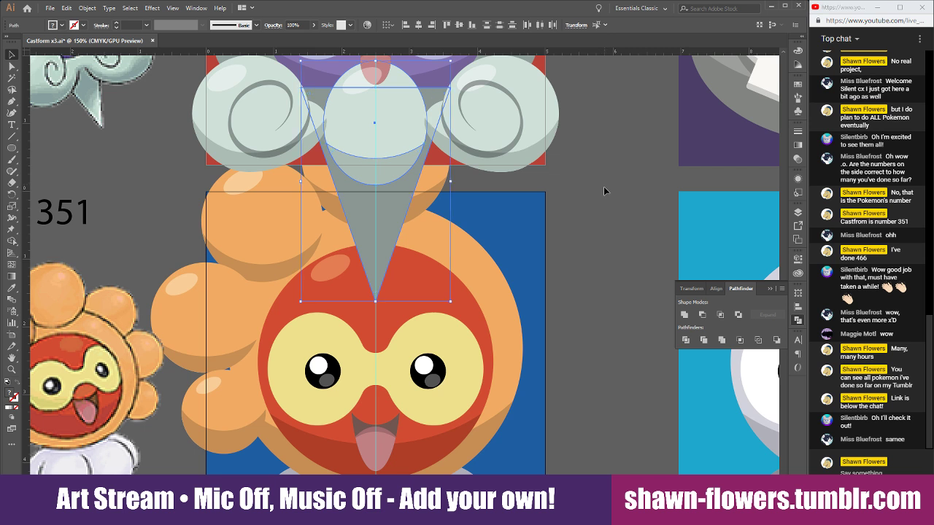
{"action": "left_click", "coordinate": [604, 190]}
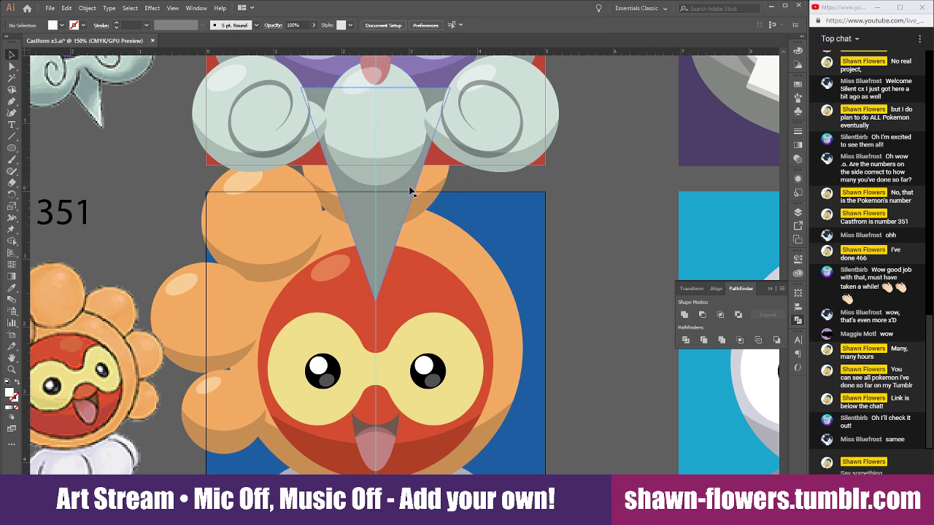
Send the rainy form's grey cone shapes together with the orange top petal to the back
{"action": "left_click", "coordinate": [410, 192]}
{"action": "left_click", "coordinate": [473, 183]}
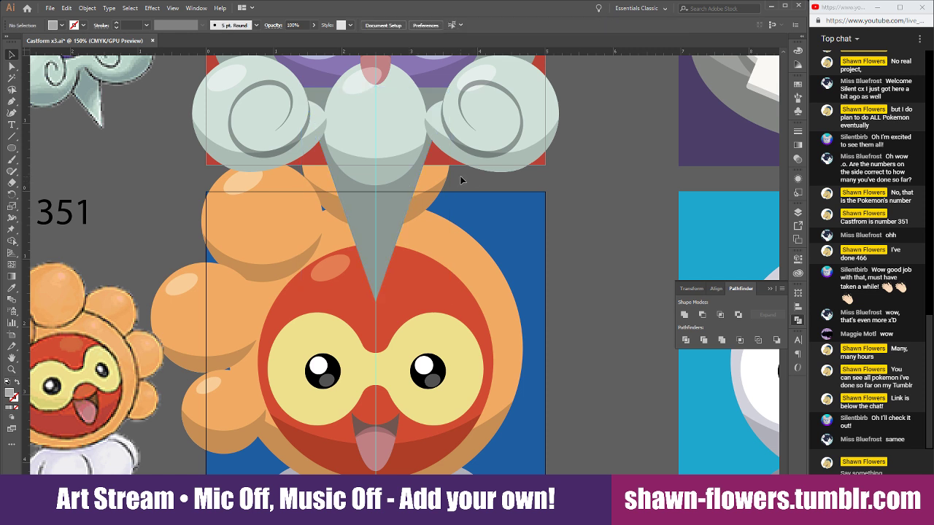
{"action": "left_click", "coordinate": [420, 178]}
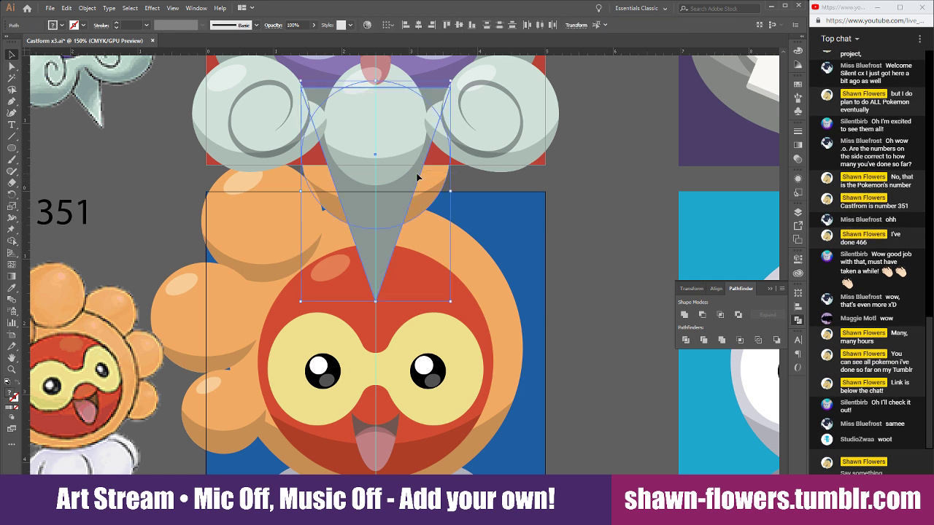
{"action": "key", "text": "a"}
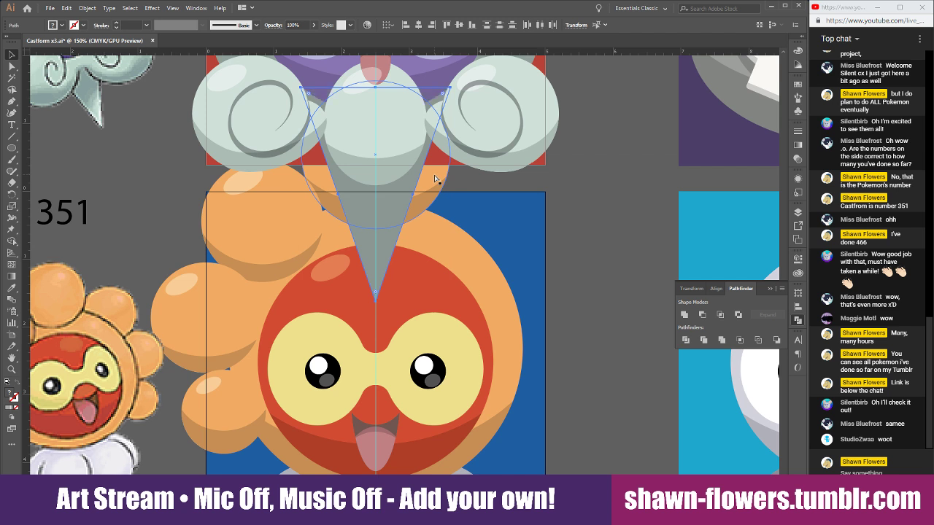
{"action": "key", "text": "ctrl+shift+["}
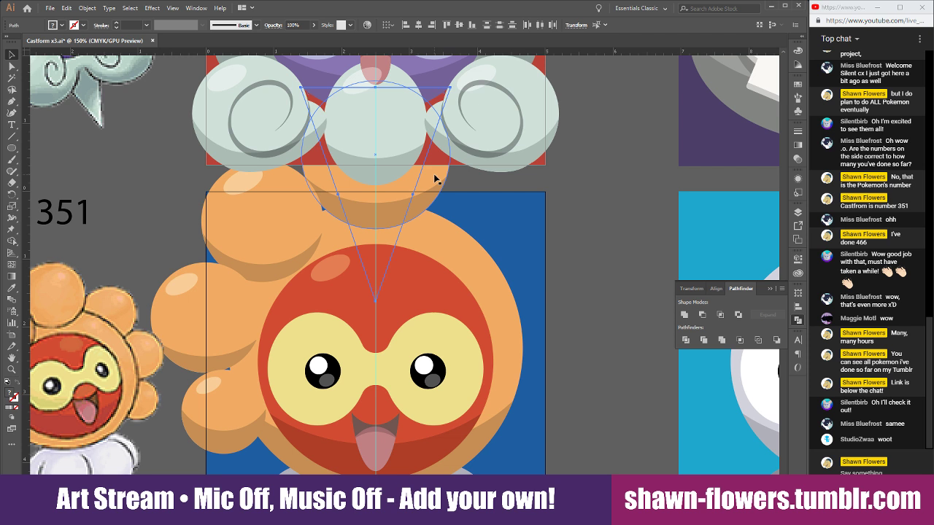
{"action": "left_click", "coordinate": [451, 168]}
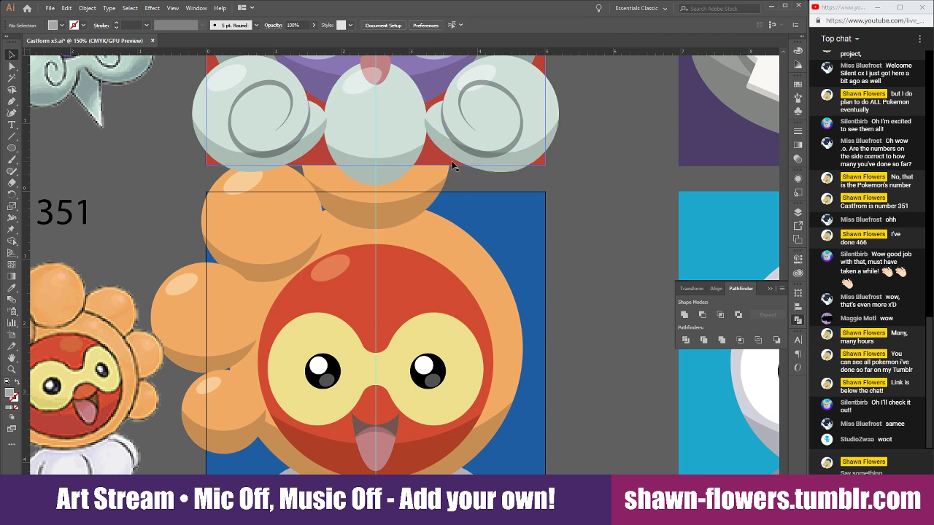
Try sending the rainy form's red background square to the back and undo it
{"action": "left_click", "coordinate": [451, 165]}
{"action": "key", "text": "ctrl+shift+["}
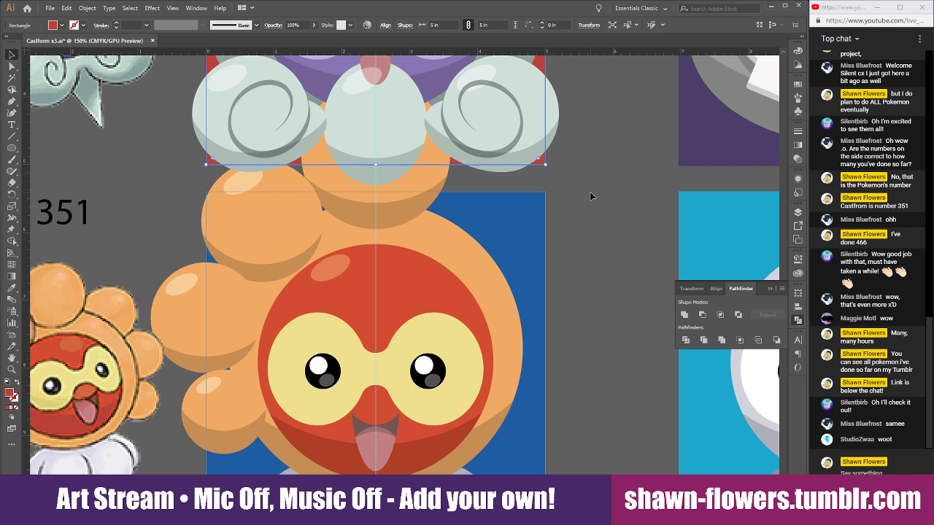
{"action": "key", "text": "ctrl+z"}
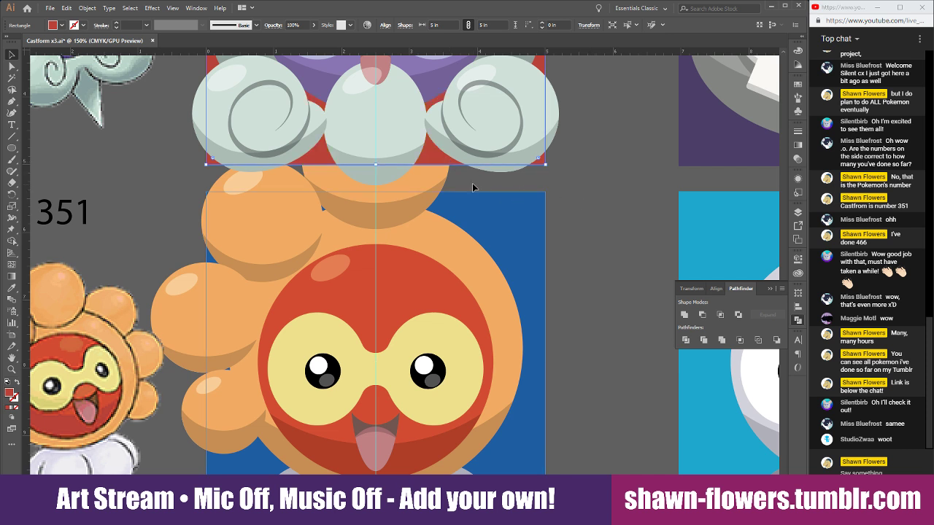
{"action": "left_click", "coordinate": [556, 183]}
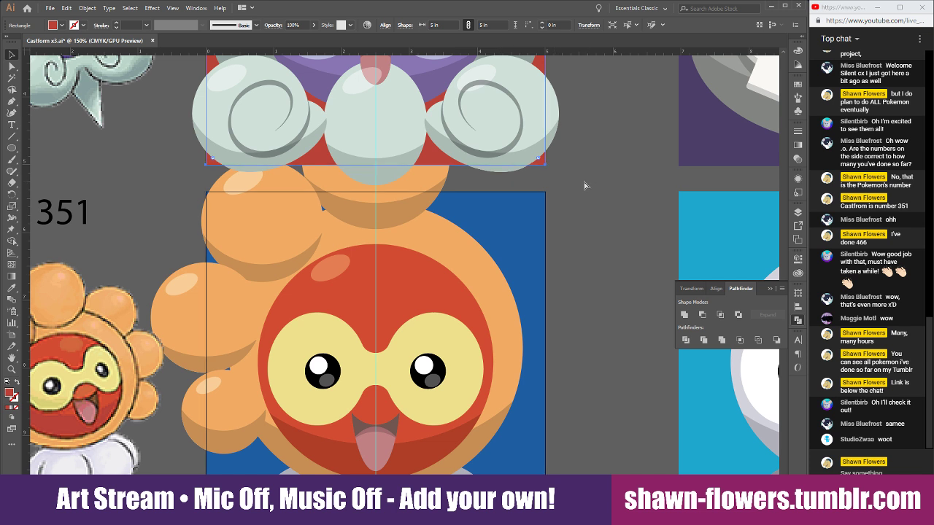
{"action": "left_click", "coordinate": [584, 186]}
Raise only the rainy form's cone shapes in the stacking order, in front of the top petal but behind the central cloud puff
{"action": "scroll", "coordinate": [585, 204], "scroll_direction": "up", "scroll_amount": 6}
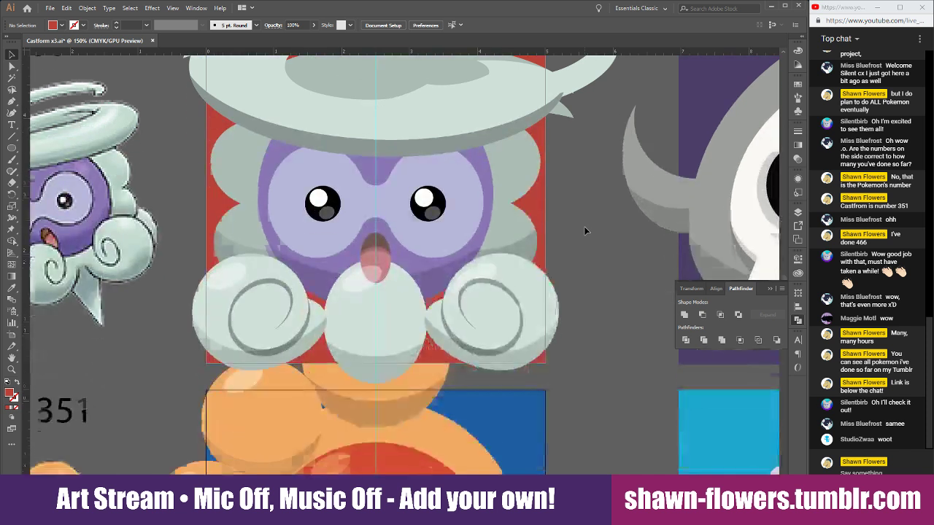
{"action": "scroll", "coordinate": [581, 228], "scroll_direction": "down", "scroll_amount": 2}
{"action": "scroll", "coordinate": [579, 225], "scroll_direction": "down", "scroll_amount": 2}
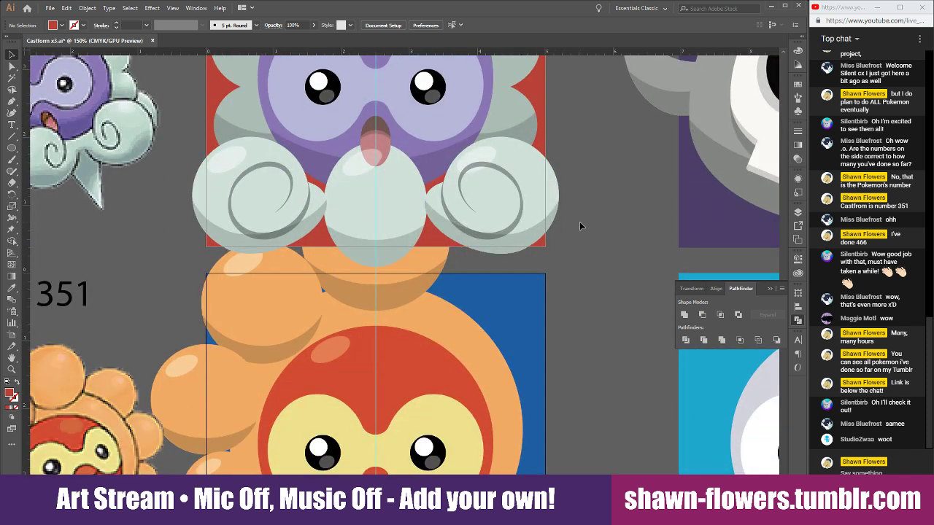
{"action": "left_click", "coordinate": [442, 259]}
{"action": "left_click", "coordinate": [464, 261]}
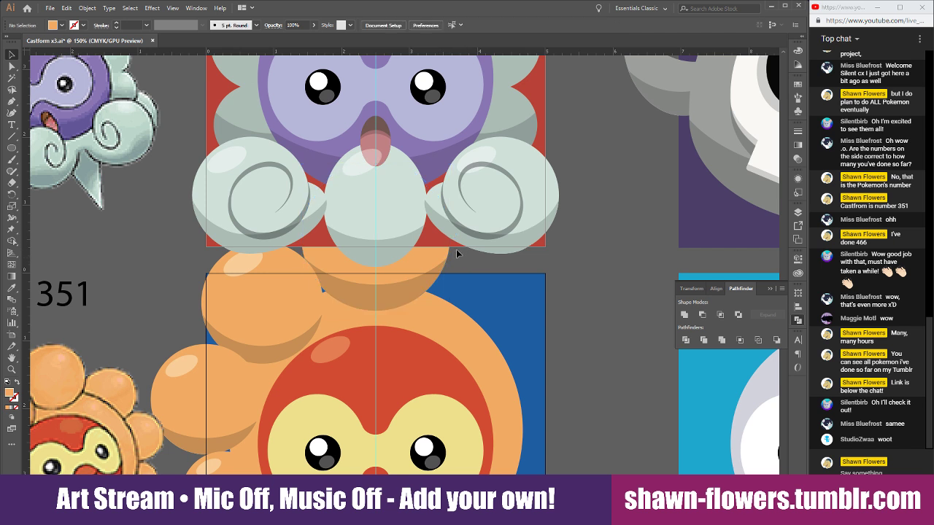
{"action": "left_click", "coordinate": [418, 254]}
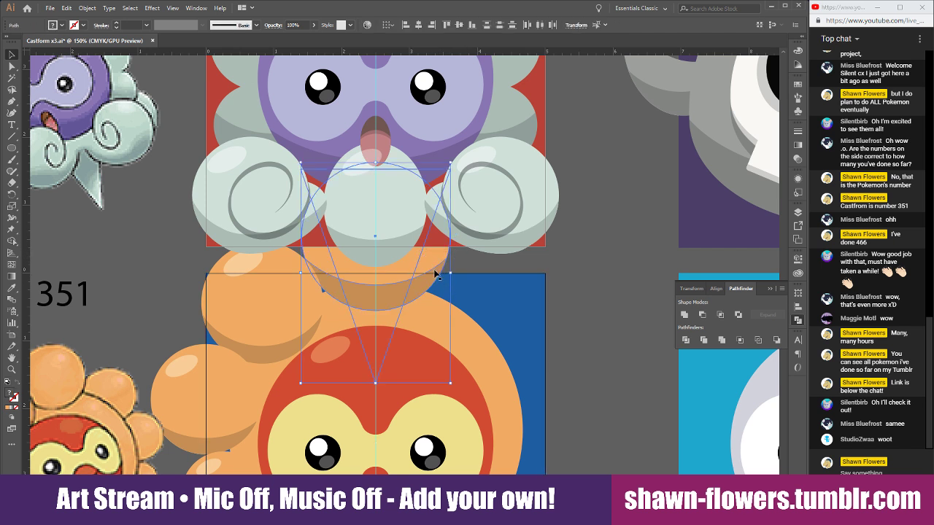
{"action": "left_click", "coordinate": [435, 261], "text": "shift"}
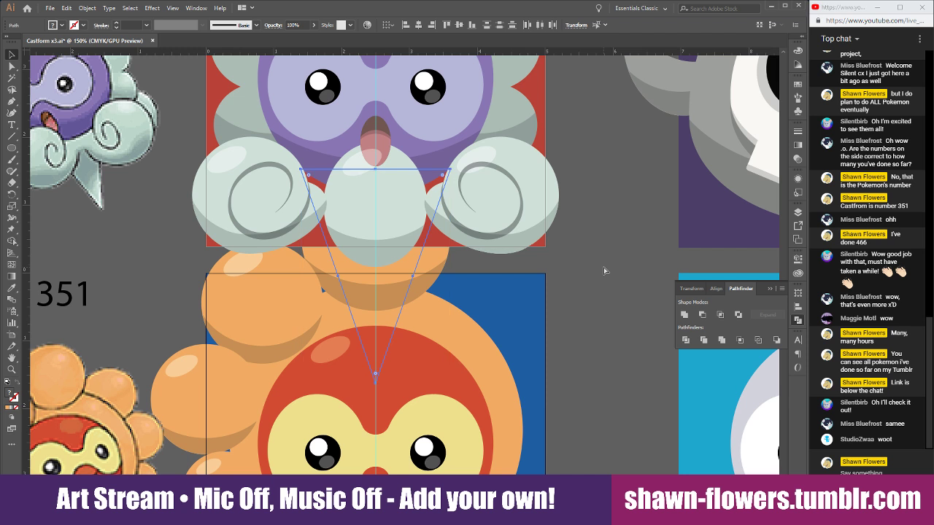
{"action": "key", "text": "ctrl+shift+]"}
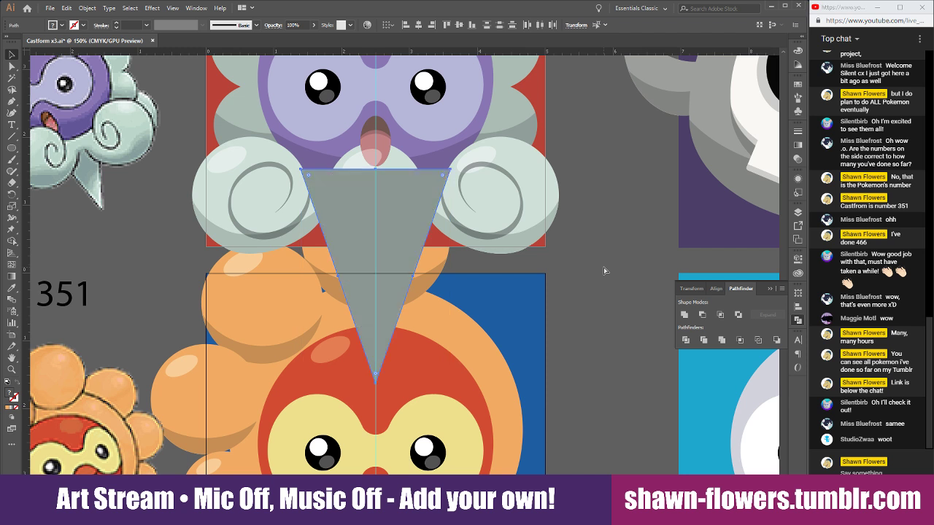
{"action": "key", "text": "ctrl+z"}
{"action": "key", "text": "ctrl+shift+z"}
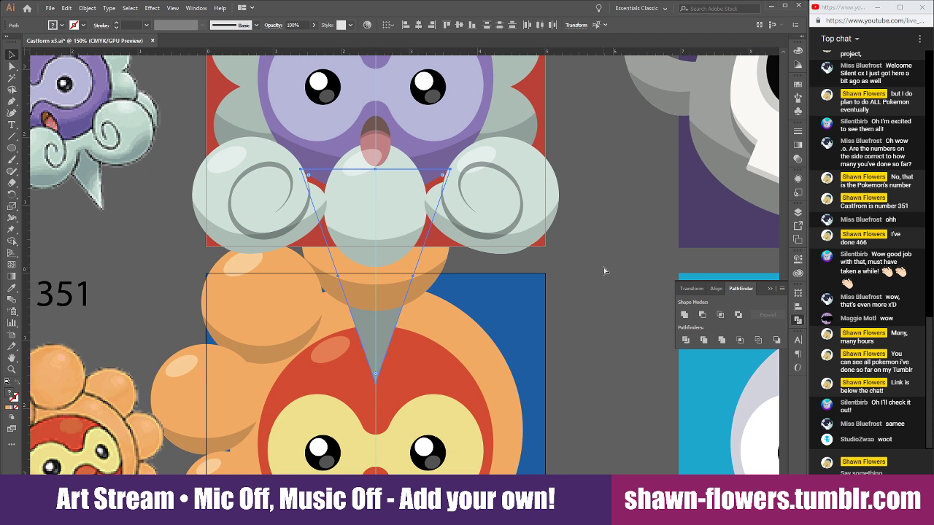
{"action": "key", "text": "ctrl+]"}
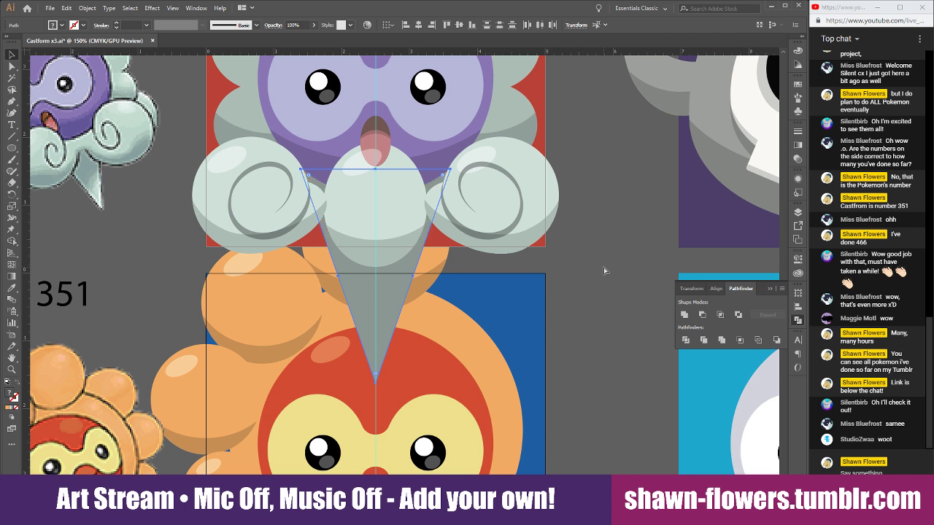
{"action": "key", "text": "v"}
{"action": "left_click", "coordinate": [612, 275]}
Draw an orange rectangle about 2.62 in wide and 1.96 in tall over the lower part of the cone
{"action": "scroll", "coordinate": [558, 289], "scroll_direction": "down", "scroll_amount": 1}
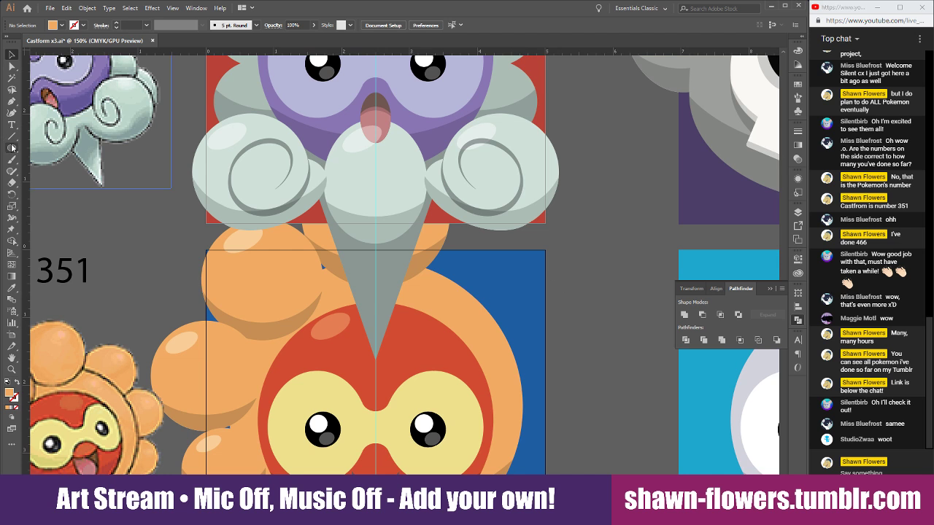
{"action": "left_click_drag", "start_coordinate": [12, 149], "coordinate": [36, 151]}
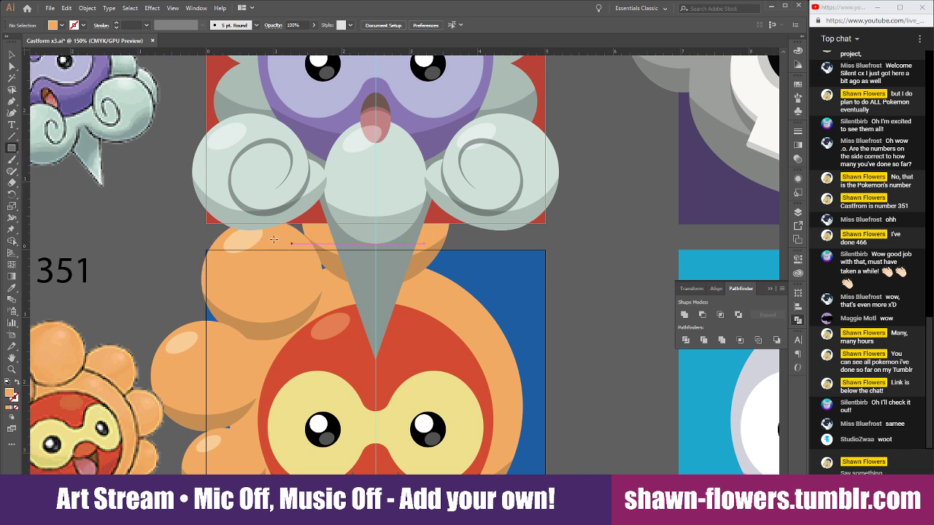
{"action": "left_click_drag", "start_coordinate": [463, 235], "coordinate": [285, 368]}
{"action": "left_click", "coordinate": [11, 55]}
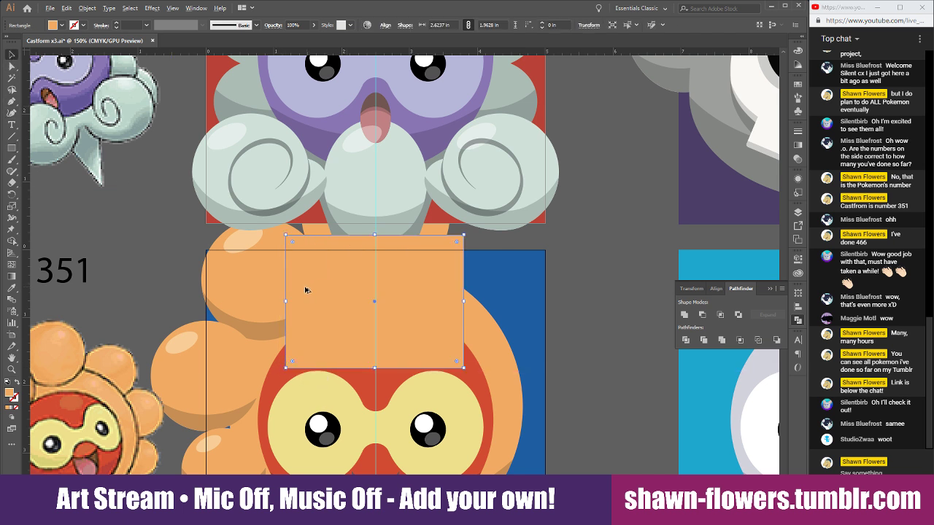
Trim the lower part off the cone's grey shading shape by subtracting a slightly offset copy of the rectangle with Minus Front
{"action": "left_click_drag", "start_coordinate": [306, 290], "coordinate": [319, 291]}
{"action": "left_click", "coordinate": [417, 233], "text": "shift"}
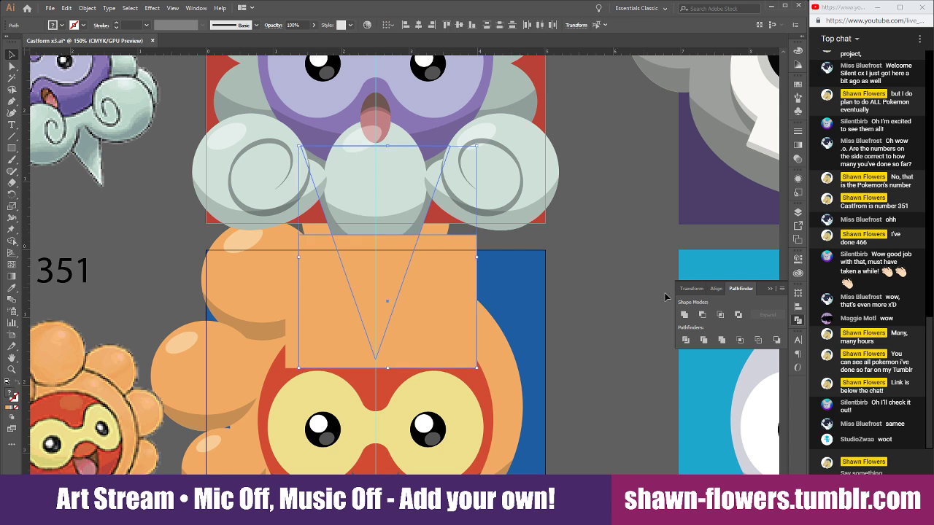
{"action": "left_click", "coordinate": [701, 315]}
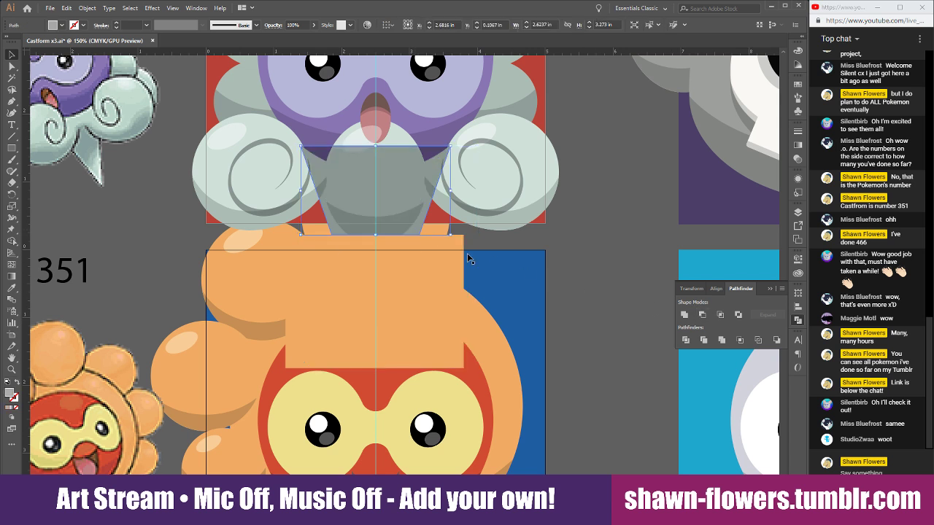
{"action": "left_click", "coordinate": [520, 239]}
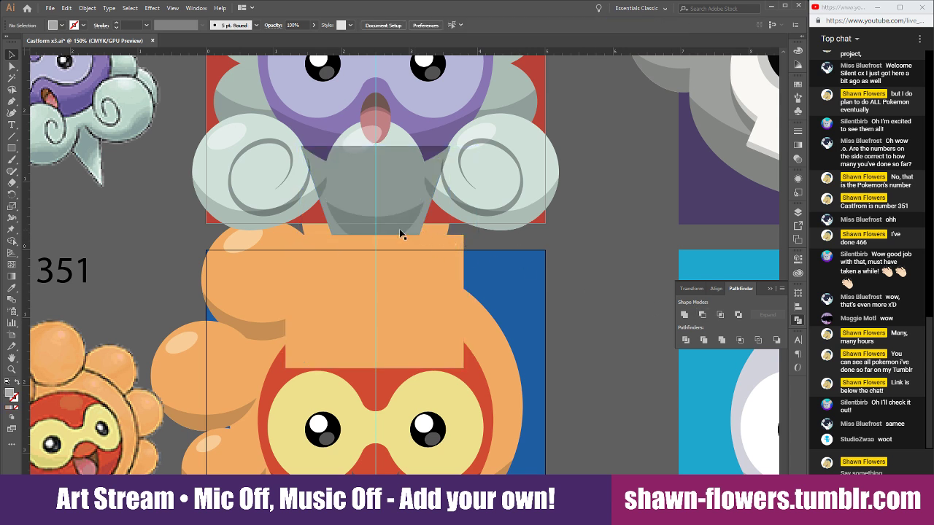
Trim the lower part off the cone's light shape by subtracting the orange rectangle with Minus Front
{"action": "left_click_drag", "start_coordinate": [328, 233], "coordinate": [335, 232]}
{"action": "left_click", "coordinate": [334, 232]}
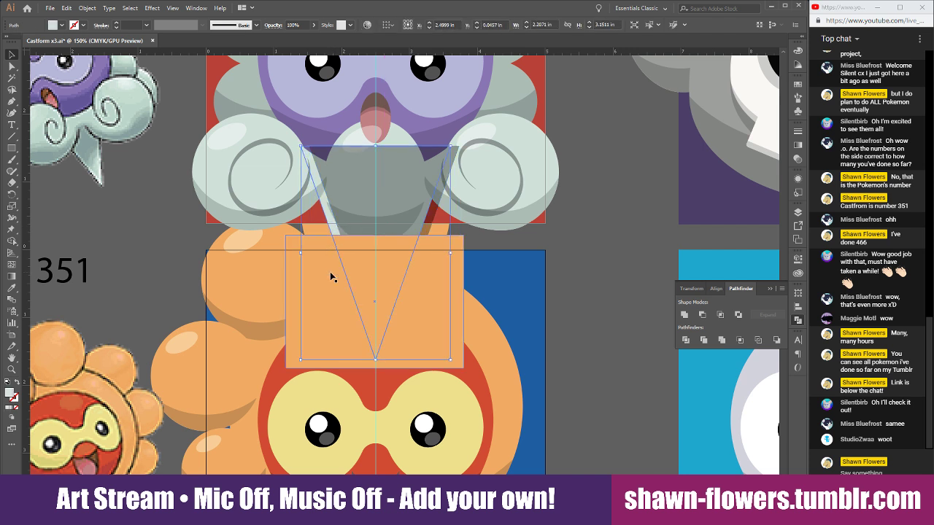
{"action": "left_click", "coordinate": [333, 276], "text": "shift"}
{"action": "left_click", "coordinate": [702, 315]}
{"action": "left_click", "coordinate": [651, 301]}
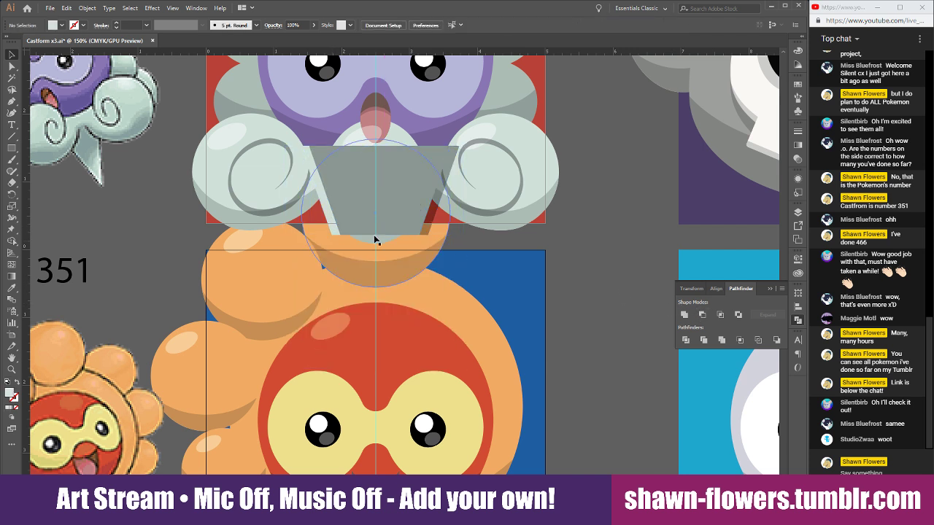
Lower the two trimmed cone shapes in the stacking order so they sit behind the rainy form's central cloud puff
{"action": "scroll", "coordinate": [322, 228], "scroll_direction": "up", "scroll_amount": 2}
{"action": "left_click_drag", "start_coordinate": [372, 232], "coordinate": [355, 232]}
{"action": "key", "text": "ctrl+shift+a"}
{"action": "scroll", "coordinate": [594, 240], "scroll_direction": "down", "scroll_amount": 1}
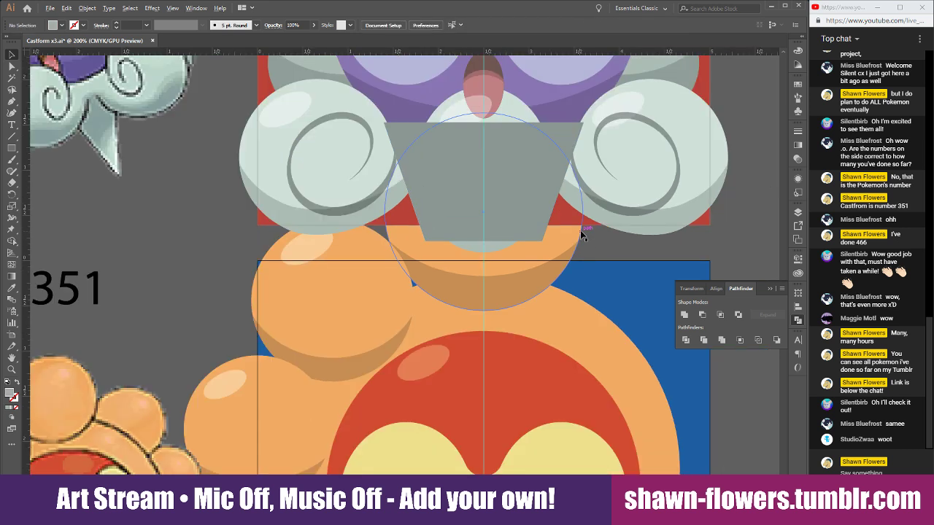
{"action": "left_click", "coordinate": [542, 238]}
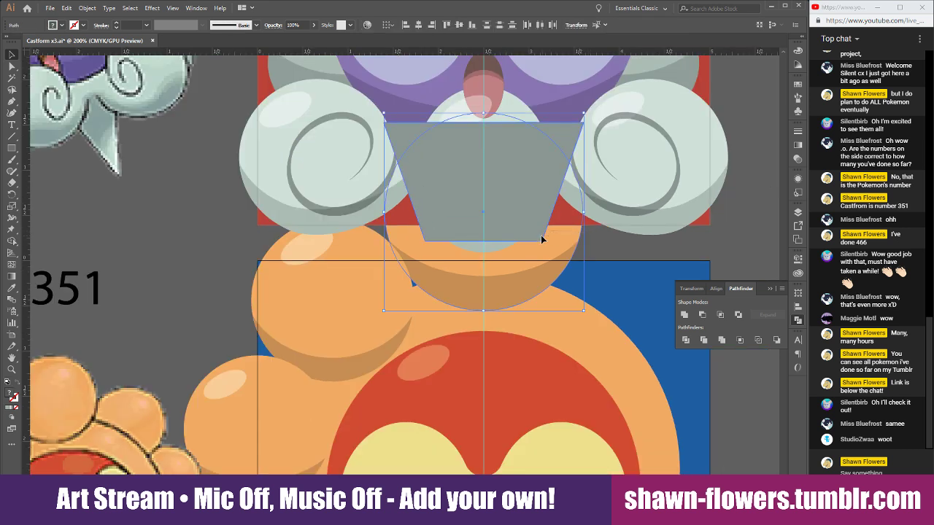
{"action": "scroll", "coordinate": [620, 259], "scroll_direction": "down", "scroll_amount": 1}
{"action": "scroll", "coordinate": [570, 256], "scroll_direction": "right", "scroll_amount": 2}
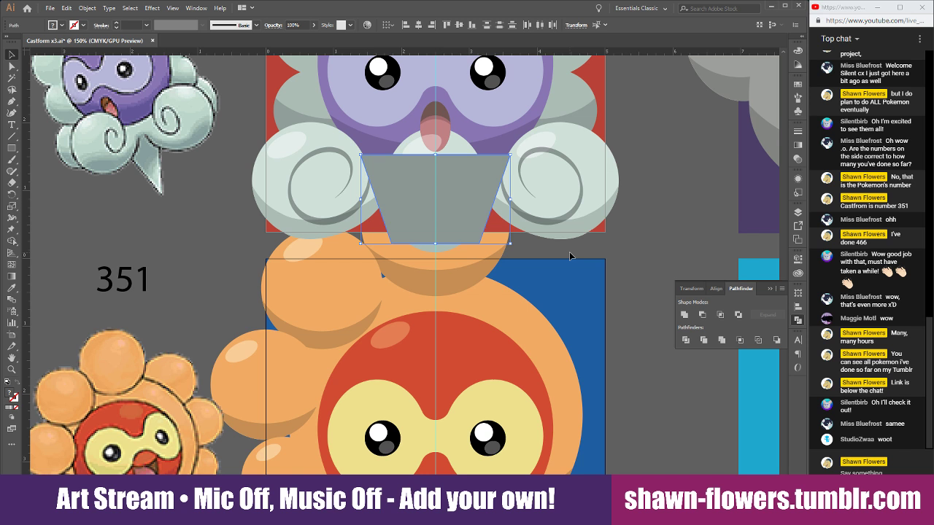
{"action": "key", "text": "ctrl+shift+bracketleft"}
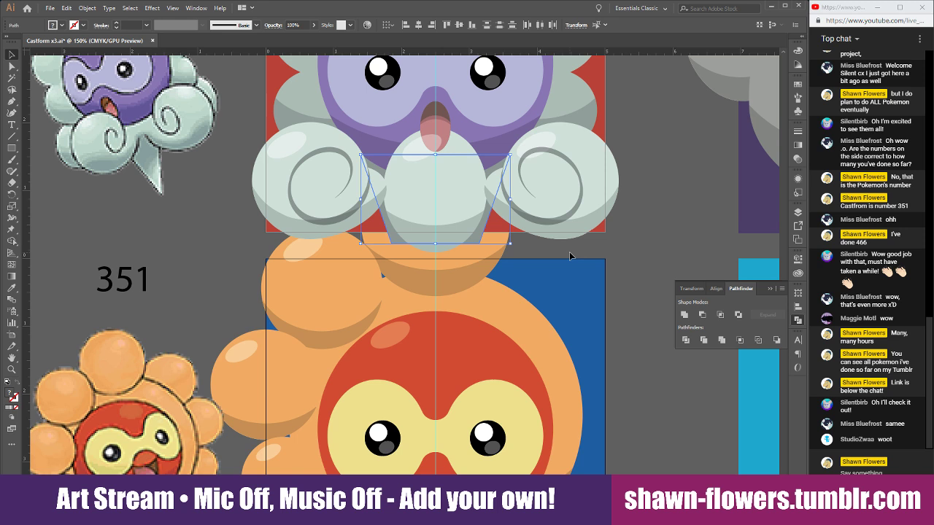
{"action": "left_click", "coordinate": [643, 240]}
Bring the central cloud puff with its shading and highlight in front of the rainy form's mouth
{"action": "scroll", "coordinate": [643, 247], "scroll_direction": "down", "scroll_amount": 1}
{"action": "scroll", "coordinate": [646, 252], "scroll_direction": "up", "scroll_amount": 3}
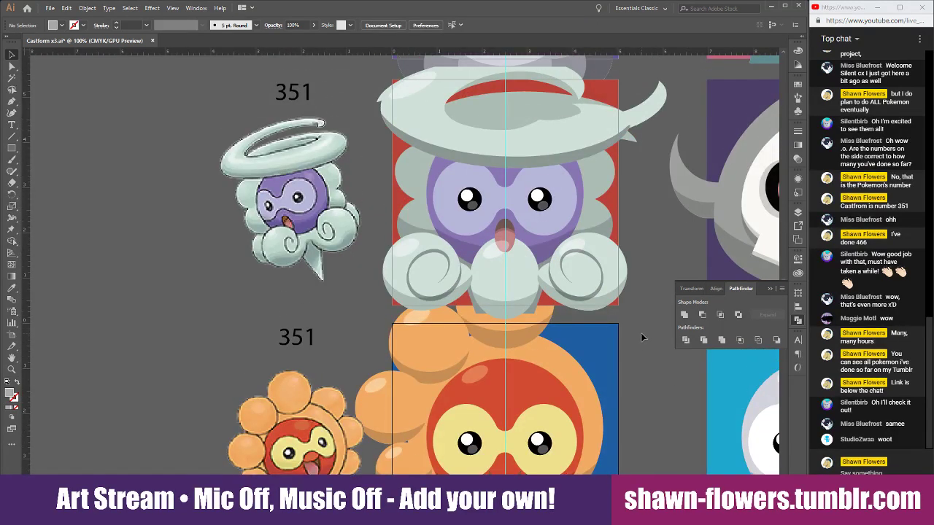
{"action": "scroll", "coordinate": [644, 333], "scroll_direction": "right", "scroll_amount": 3}
{"action": "scroll", "coordinate": [410, 302], "scroll_direction": "up", "scroll_amount": 2}
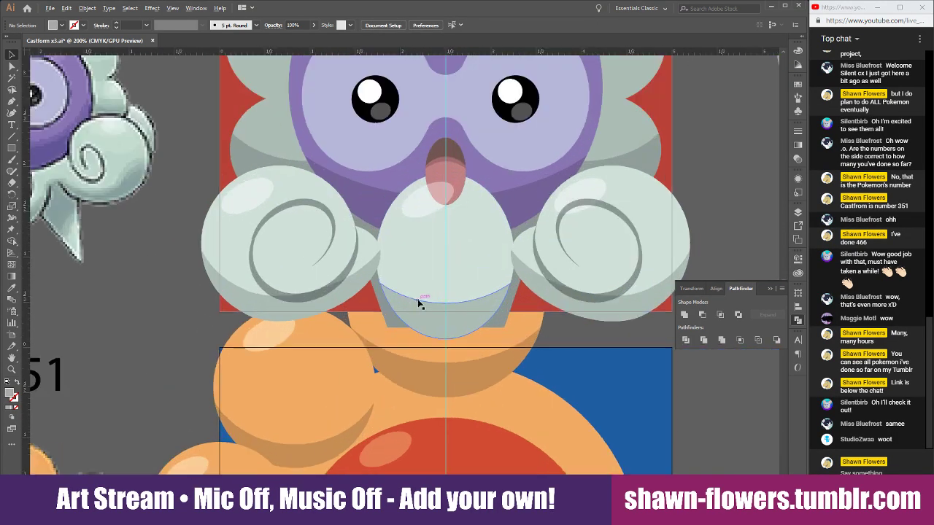
{"action": "left_click", "coordinate": [425, 257]}
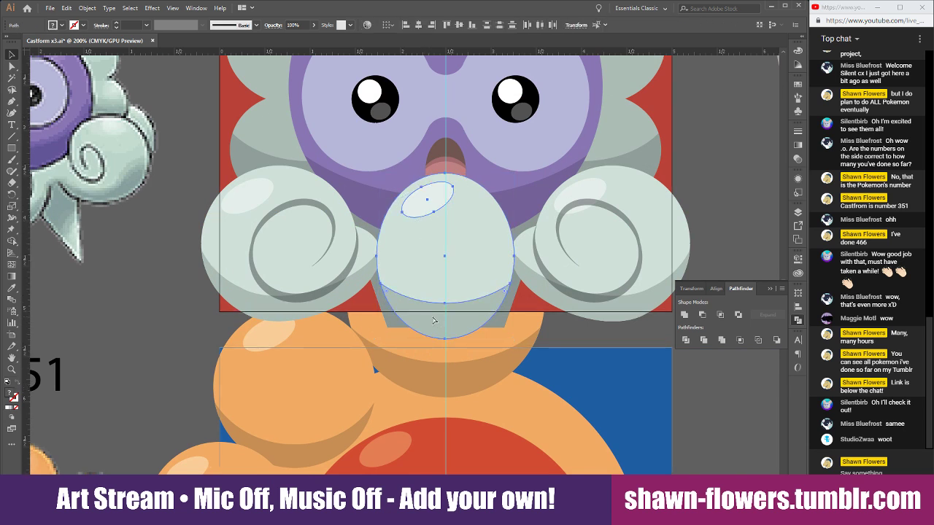
{"action": "left_click", "coordinate": [756, 173]}
{"action": "scroll", "coordinate": [708, 170], "scroll_direction": "down", "scroll_amount": 2}
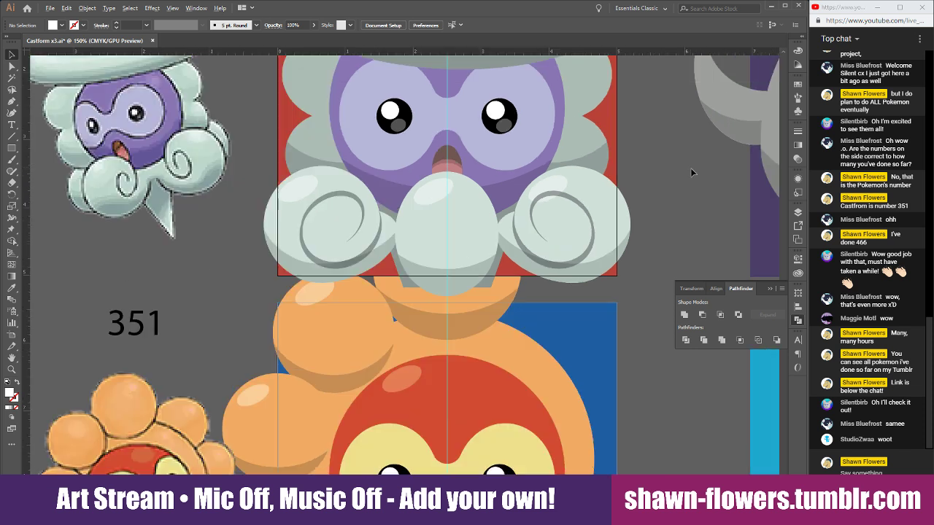
{"action": "scroll", "coordinate": [521, 290], "scroll_direction": "down", "scroll_amount": 2}
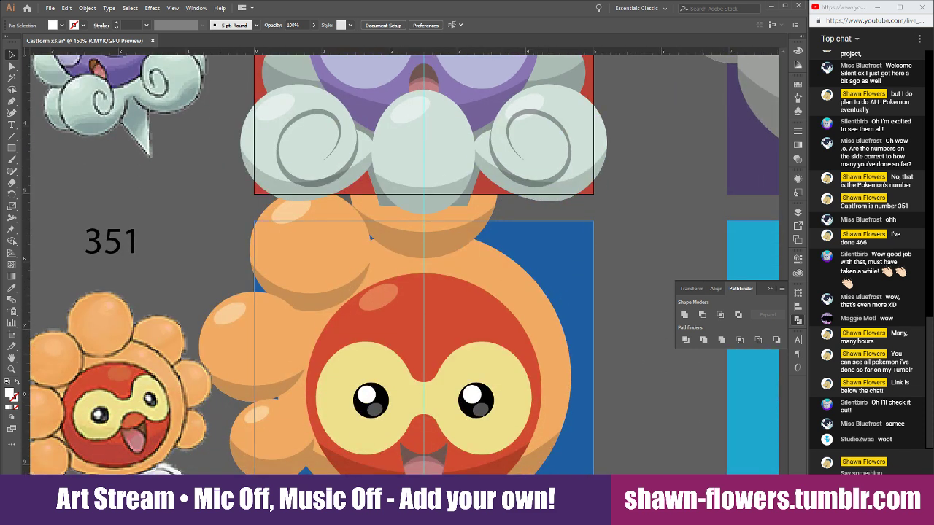
Switch to the YouTube live chat and send a "Hey" greeting addressed to the latest viewer by name
{"action": "left_click", "coordinate": [868, 472]}
{"action": "type", "text": "Hey"}
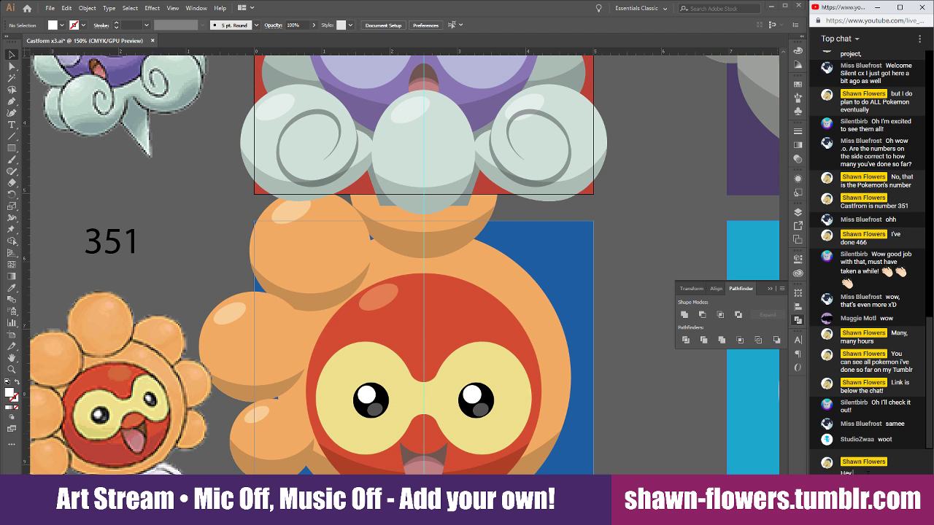
{"action": "type", "text": " Zwaa!"}
{"action": "key", "text": "Return"}
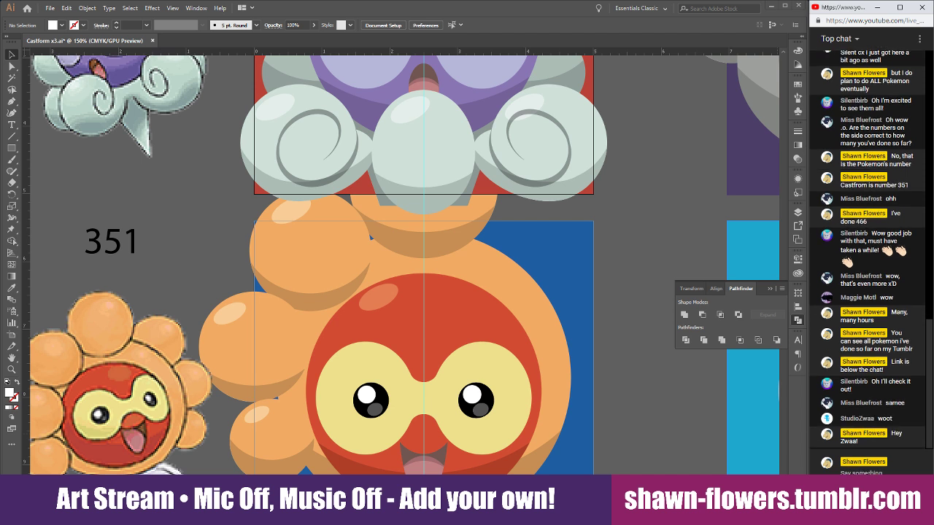
{"action": "left_click", "coordinate": [633, 316]}
Compare the sunny form's petal layout with the reference picture beside it
{"action": "scroll", "coordinate": [601, 254], "scroll_direction": "down", "scroll_amount": 5}
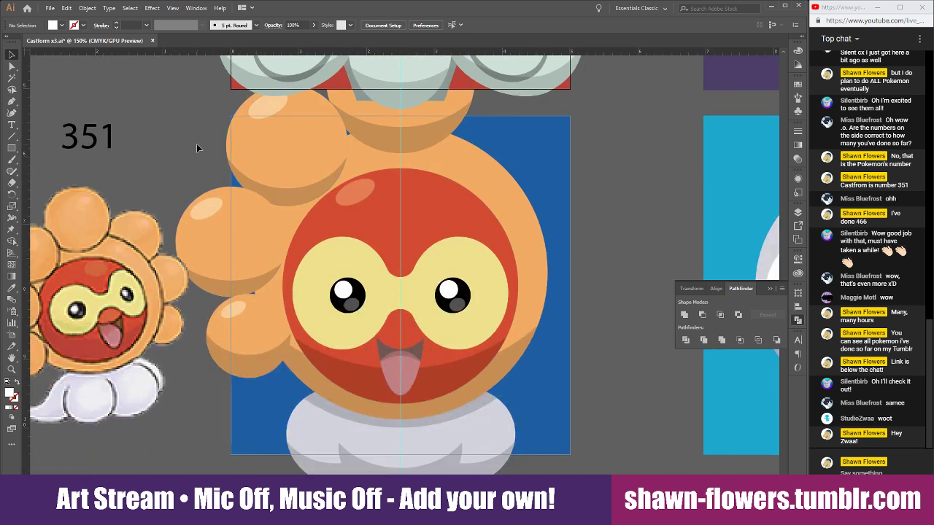
{"action": "scroll", "coordinate": [199, 164], "scroll_direction": "left", "scroll_amount": 3}
{"action": "scroll", "coordinate": [306, 214], "scroll_direction": "right", "scroll_amount": 1}
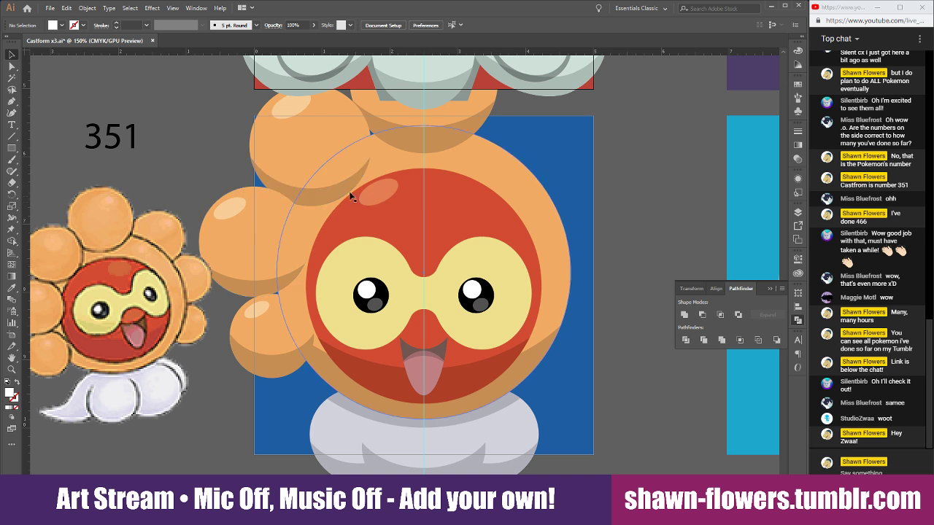
{"action": "scroll", "coordinate": [404, 158], "scroll_direction": "up", "scroll_amount": 1}
{"action": "scroll", "coordinate": [408, 153], "scroll_direction": "down", "scroll_amount": 1}
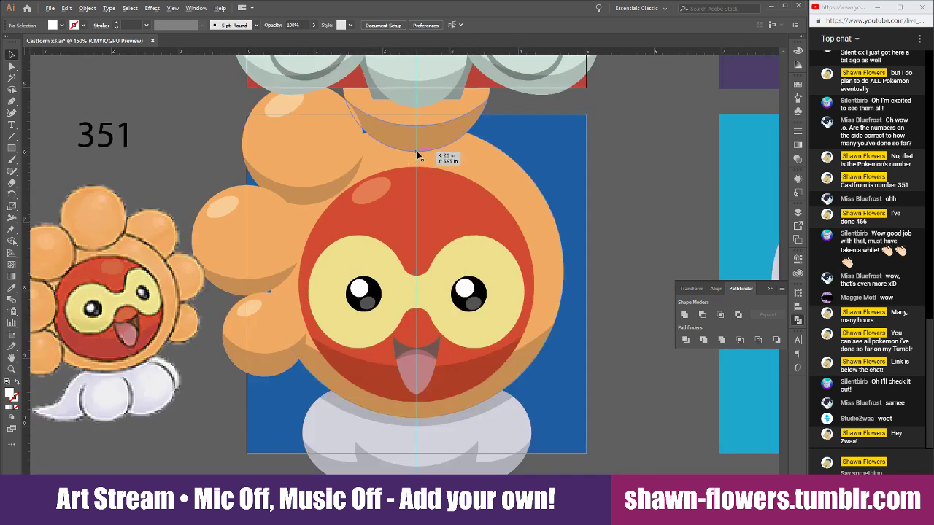
{"action": "scroll", "coordinate": [216, 142], "scroll_direction": "up", "scroll_amount": 1}
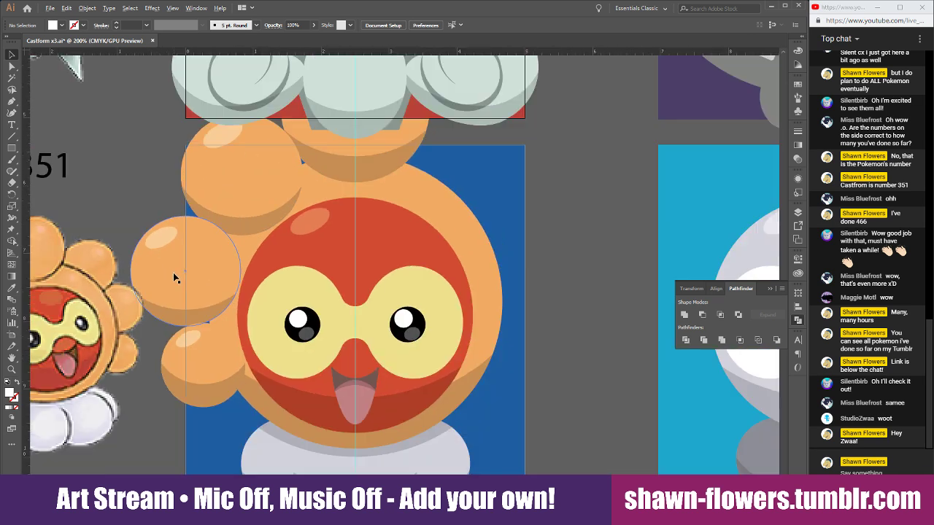
{"action": "scroll", "coordinate": [164, 263], "scroll_direction": "down", "scroll_amount": 1}
{"action": "left_click", "coordinate": [423, 202]}
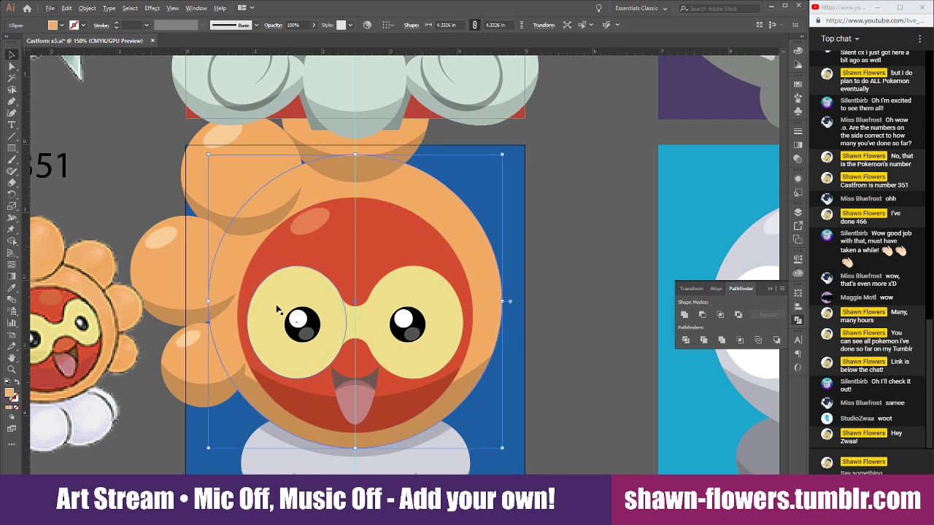
{"action": "left_click", "coordinate": [157, 187]}
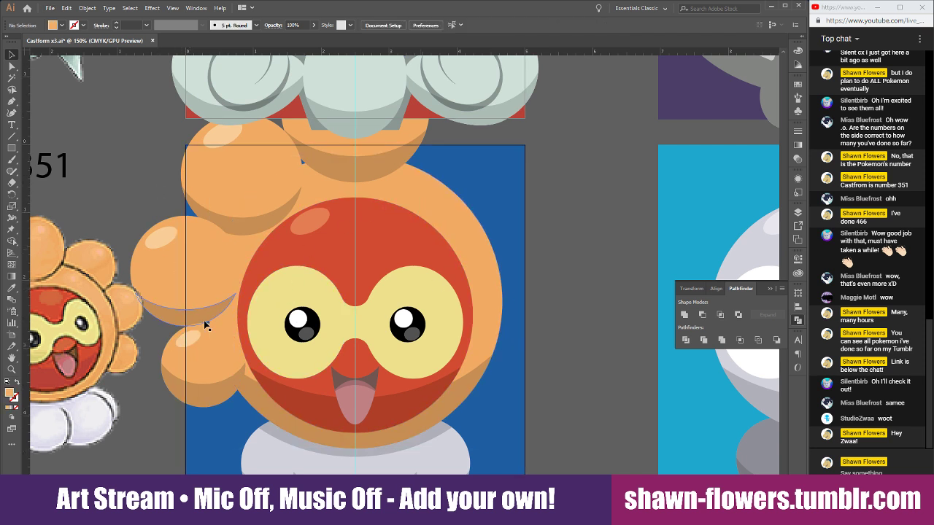
Duplicate the three left petals with their shading across to the right of the face and reflect the copies left to right
{"action": "left_click", "coordinate": [206, 368]}
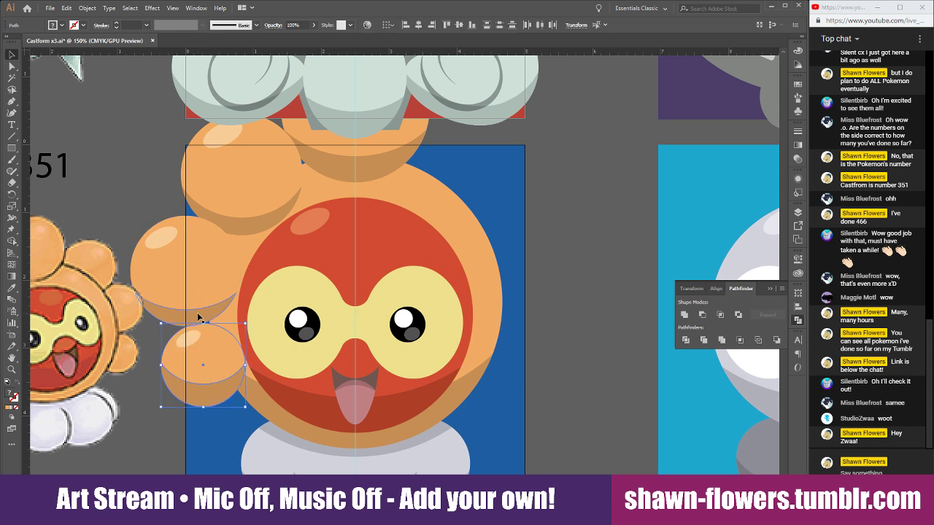
{"action": "left_click", "coordinate": [200, 281], "text": "shift"}
{"action": "left_click", "coordinate": [256, 196], "text": "shift"}
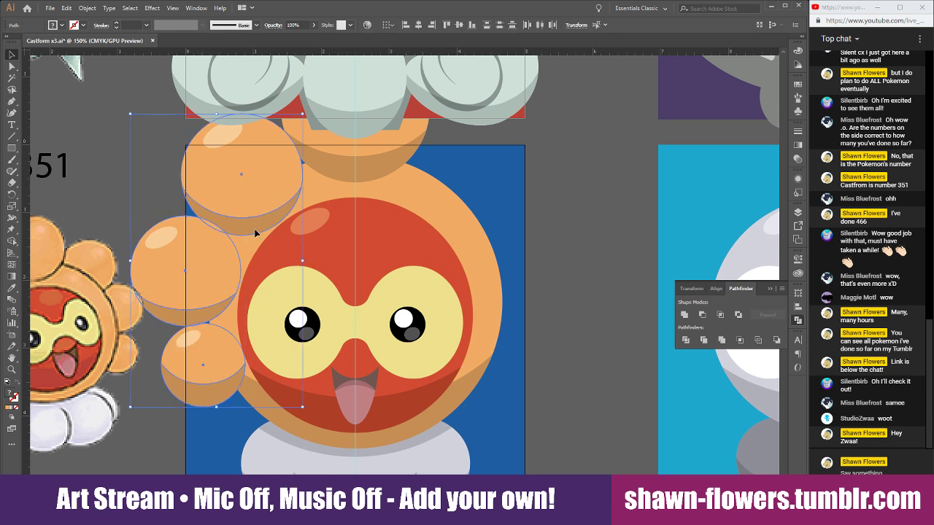
{"action": "left_click_drag", "start_coordinate": [236, 195], "coordinate": [582, 191]}
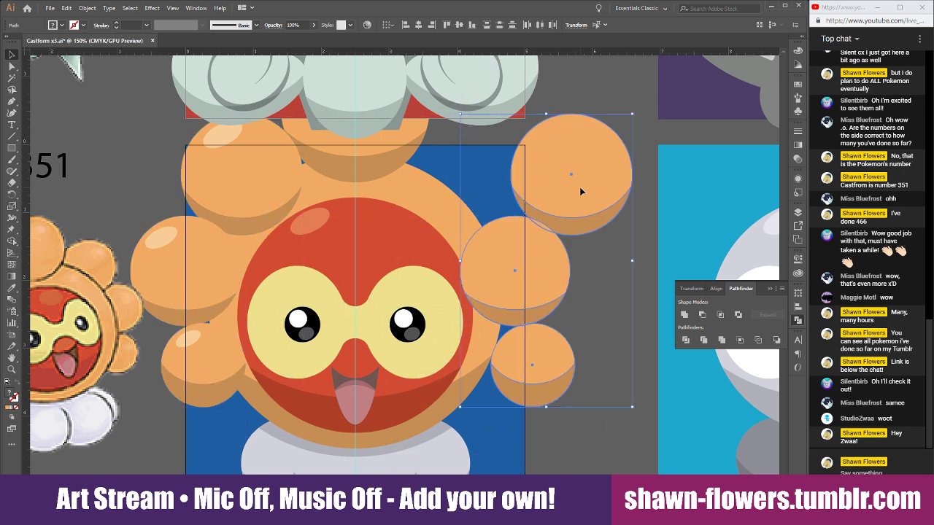
{"action": "left_click", "coordinate": [87, 9]}
{"action": "mouse_move", "coordinate": [110, 19]}
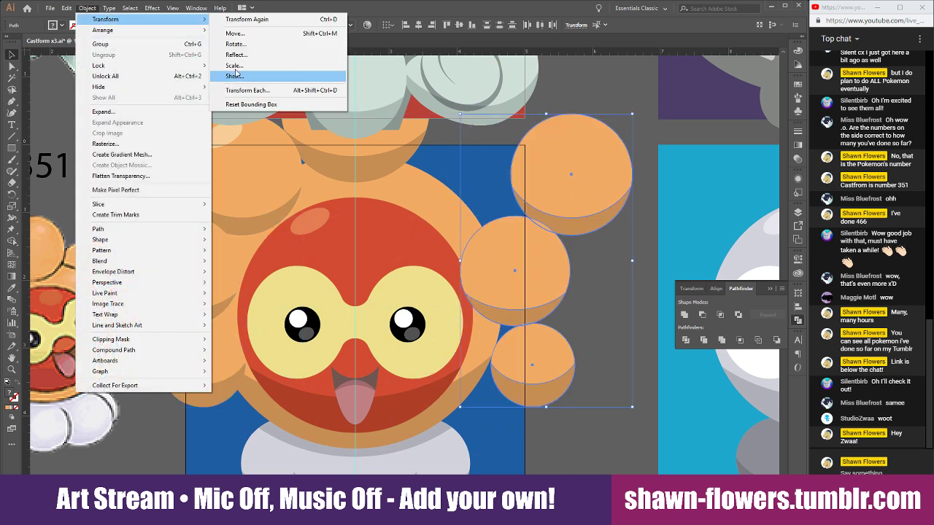
{"action": "left_click", "coordinate": [234, 54]}
{"action": "left_click", "coordinate": [94, 159]}
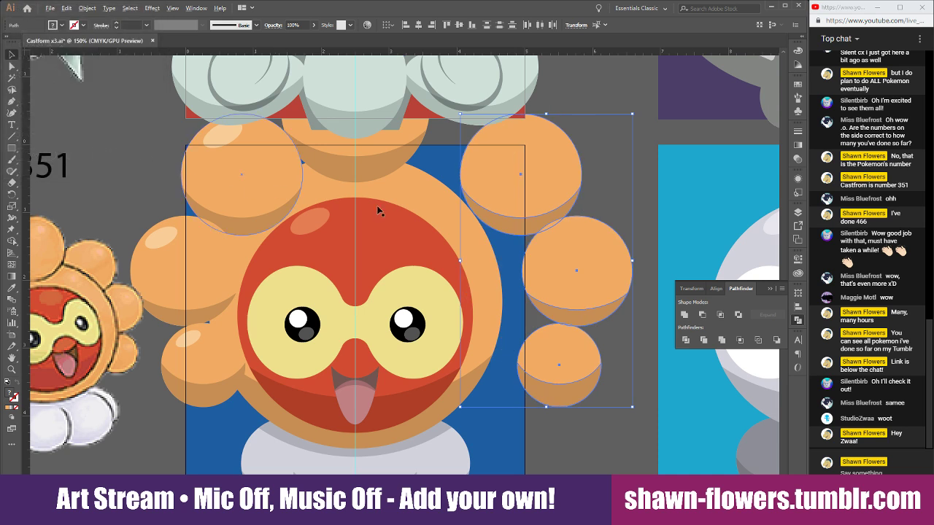
Position the reflected petals against the face so they mirror the left petals about the vertical guide
{"action": "scroll", "coordinate": [387, 211], "scroll_direction": "up", "scroll_amount": 1}
{"action": "left_click_drag", "start_coordinate": [605, 175], "coordinate": [538, 167]}
{"action": "left_click", "coordinate": [164, 176], "text": "shift"}
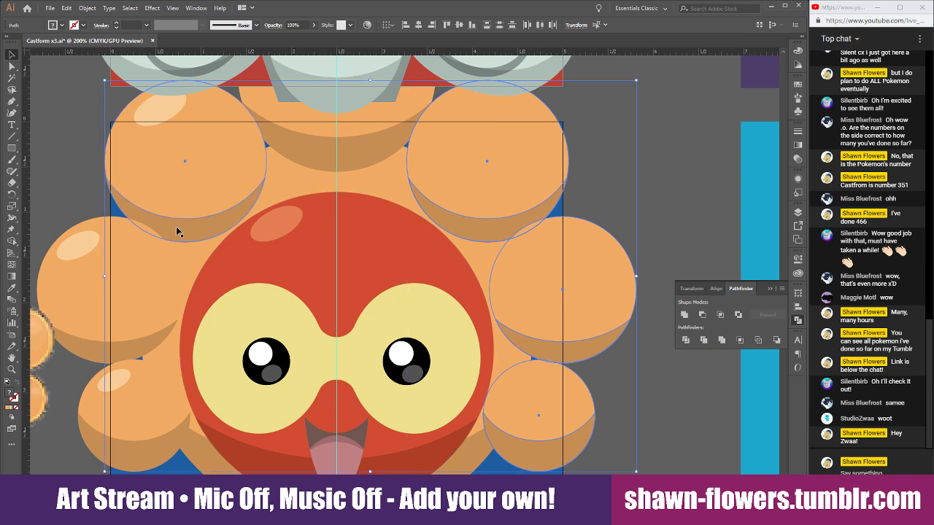
{"action": "left_click", "coordinate": [146, 292], "text": "shift"}
{"action": "left_click", "coordinate": [138, 390], "text": "shift"}
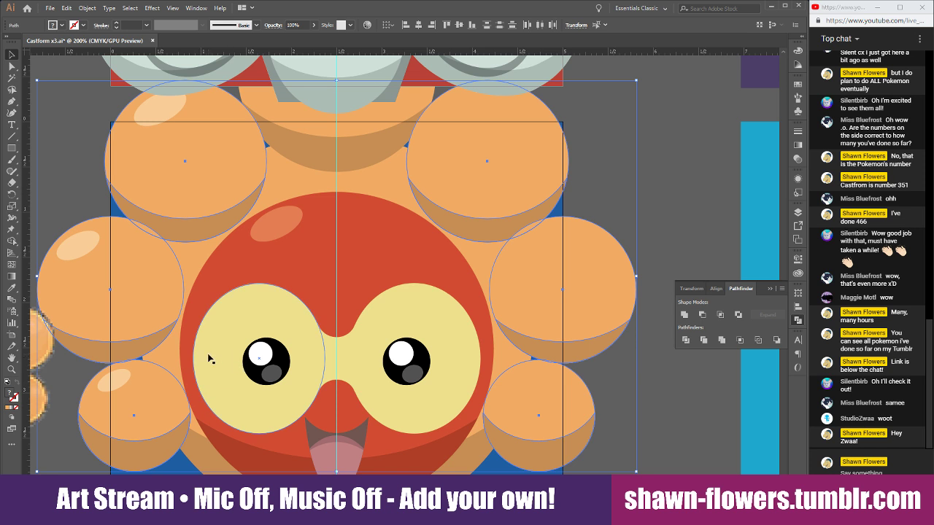
{"action": "left_click", "coordinate": [246, 256], "text": "shift"}
{"action": "mouse_move", "coordinate": [496, 194]}
{"action": "left_mouse_down"}
{"action": "mouse_move", "coordinate": [523, 189]}
{"action": "mouse_move", "coordinate": [502, 189]}
{"action": "left_mouse_up"}
{"action": "left_click", "coordinate": [610, 170]}
Copy the highlight ellipses from the lower, middle and upper left petals onto the matching right petals
{"action": "scroll", "coordinate": [612, 171], "scroll_direction": "down", "scroll_amount": 2}
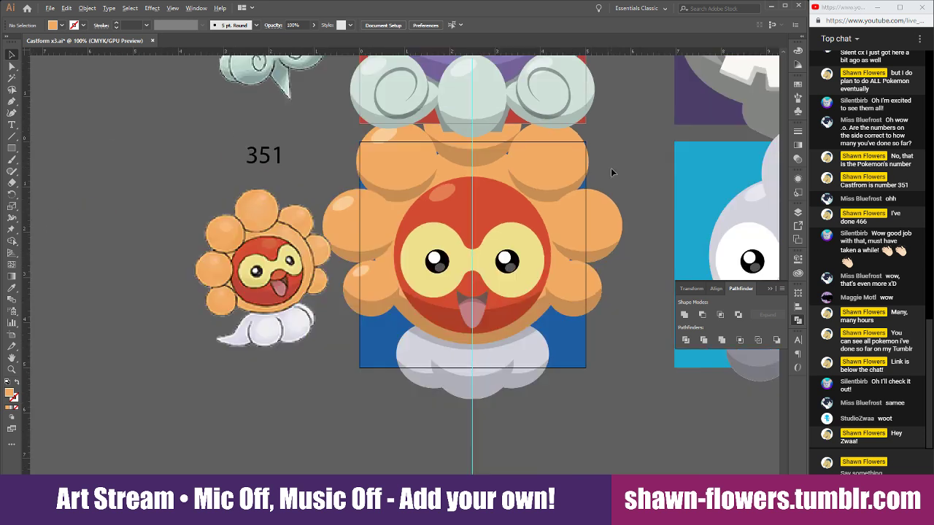
{"action": "scroll", "coordinate": [569, 343], "scroll_direction": "right", "scroll_amount": 3}
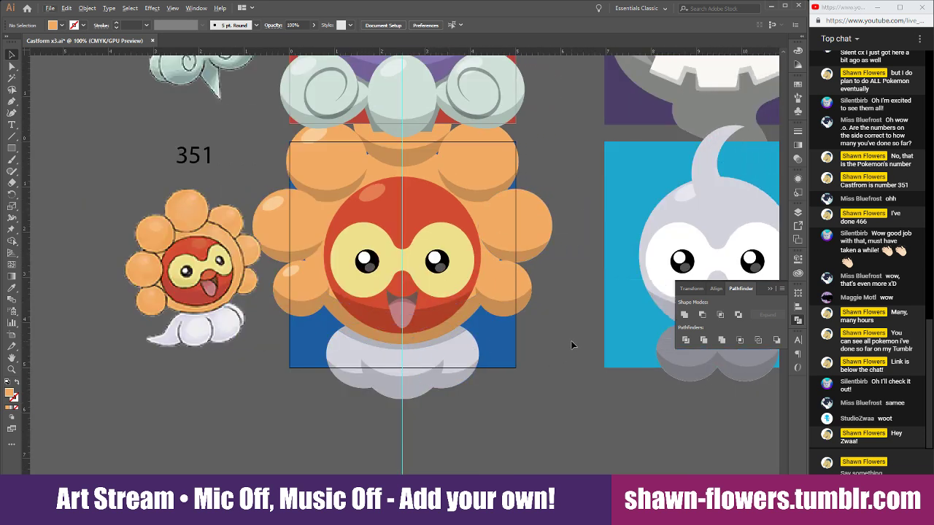
{"action": "scroll", "coordinate": [309, 307], "scroll_direction": "up", "scroll_amount": 1}
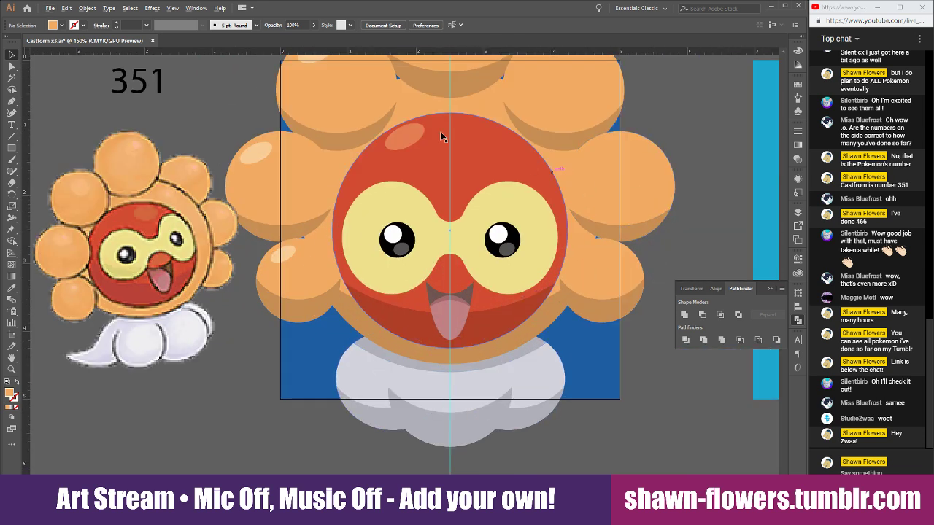
{"action": "left_click_drag", "start_coordinate": [283, 254], "coordinate": [590, 251]}
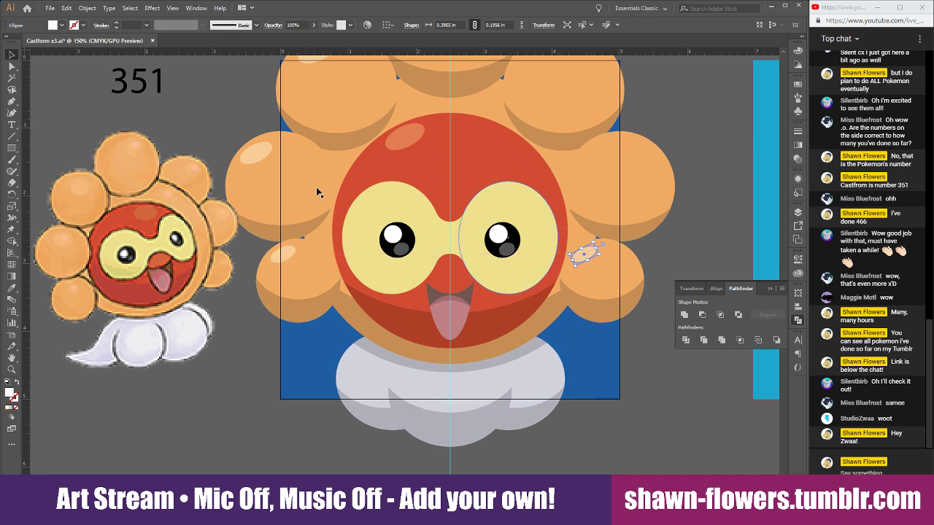
{"action": "left_click_drag", "start_coordinate": [259, 154], "coordinate": [602, 149]}
{"action": "scroll", "coordinate": [386, 195], "scroll_direction": "up", "scroll_amount": 3}
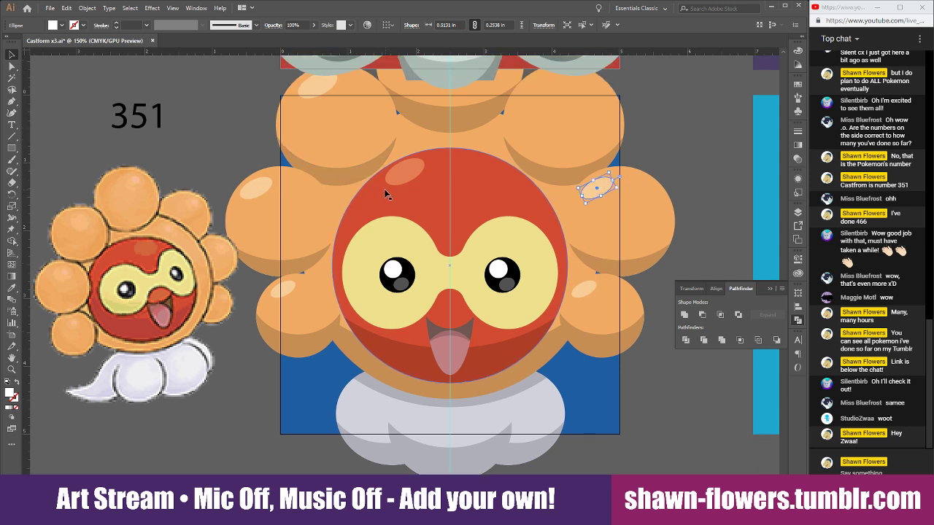
{"action": "left_click_drag", "start_coordinate": [324, 149], "coordinate": [547, 146]}
{"action": "left_click", "coordinate": [694, 138]}
{"action": "left_click", "coordinate": [683, 143]}
Inspect the sunny form's mirrored petals, highlights and lower body for gaps, comparing them with the reference picture
{"action": "scroll", "coordinate": [652, 149], "scroll_direction": "down", "scroll_amount": 1, "text": "alt"}
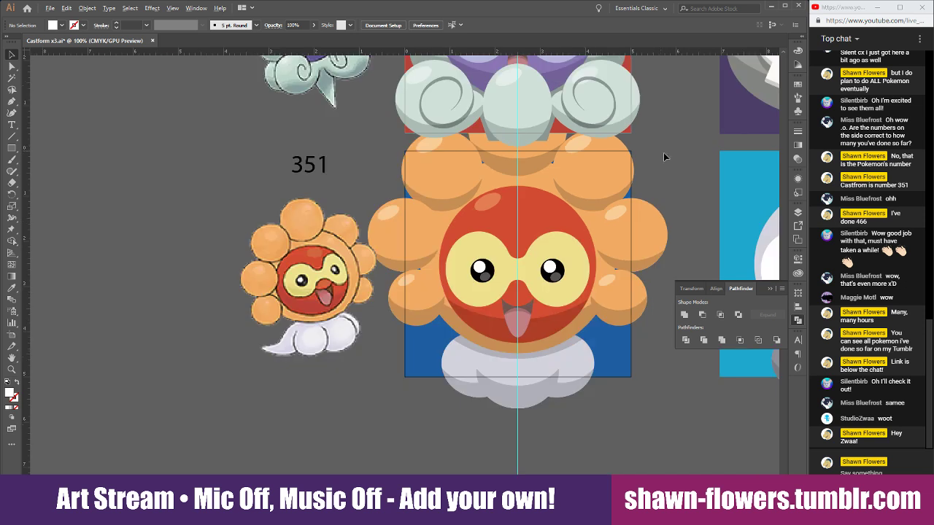
{"action": "scroll", "coordinate": [660, 156], "scroll_direction": "right", "scroll_amount": 3}
{"action": "scroll", "coordinate": [534, 208], "scroll_direction": "up", "scroll_amount": 1, "text": "alt"}
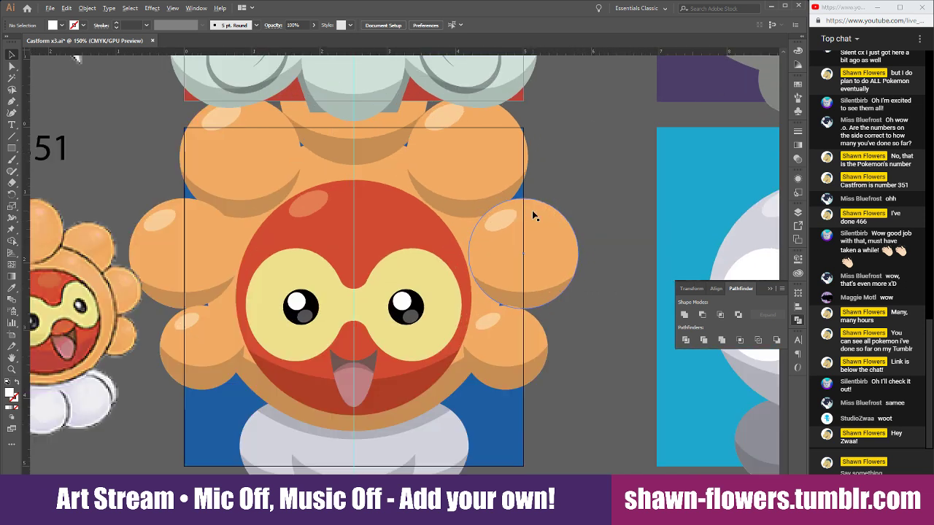
{"action": "scroll", "coordinate": [582, 399], "scroll_direction": "left", "scroll_amount": 1}
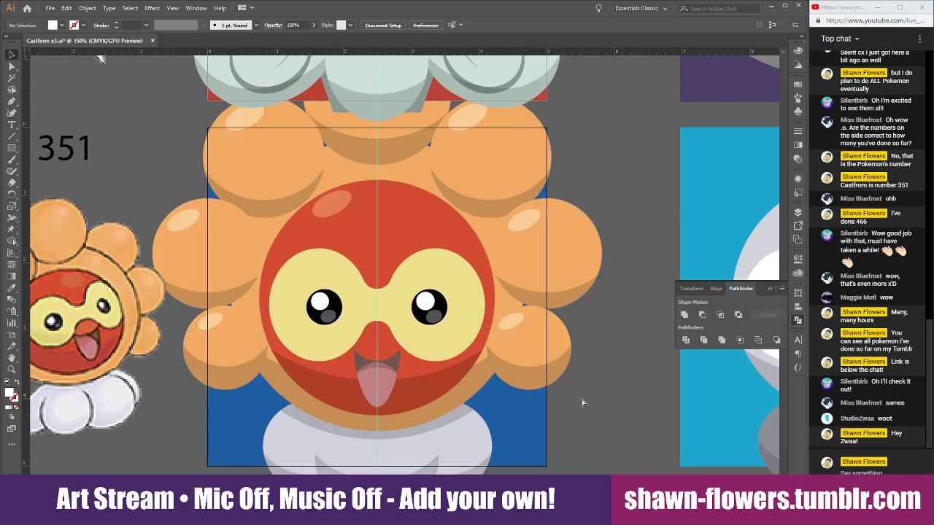
{"action": "scroll", "coordinate": [291, 394], "scroll_direction": "up", "scroll_amount": 4, "text": "alt"}
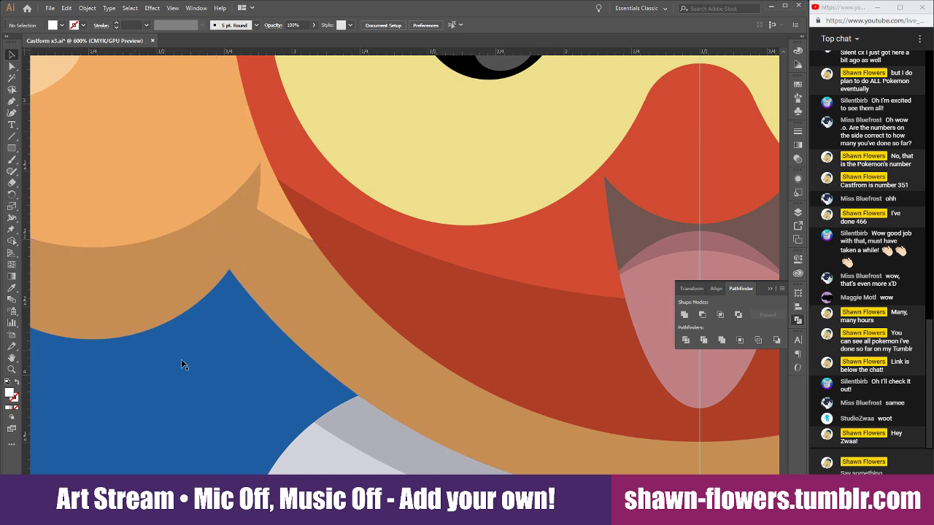
{"action": "scroll", "coordinate": [302, 366], "scroll_direction": "down", "scroll_amount": 4, "text": "alt"}
{"action": "scroll", "coordinate": [598, 376], "scroll_direction": "up", "scroll_amount": 1}
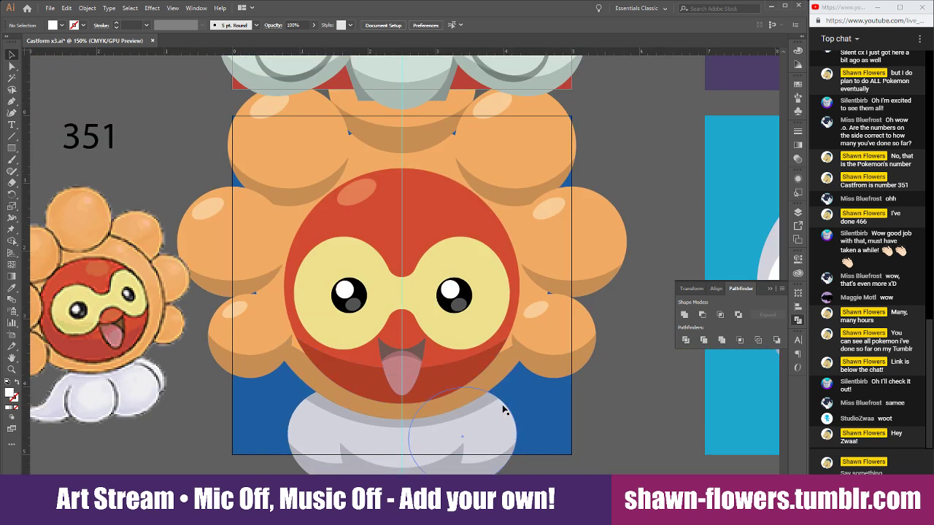
{"action": "scroll", "coordinate": [608, 405], "scroll_direction": "up", "scroll_amount": 1}
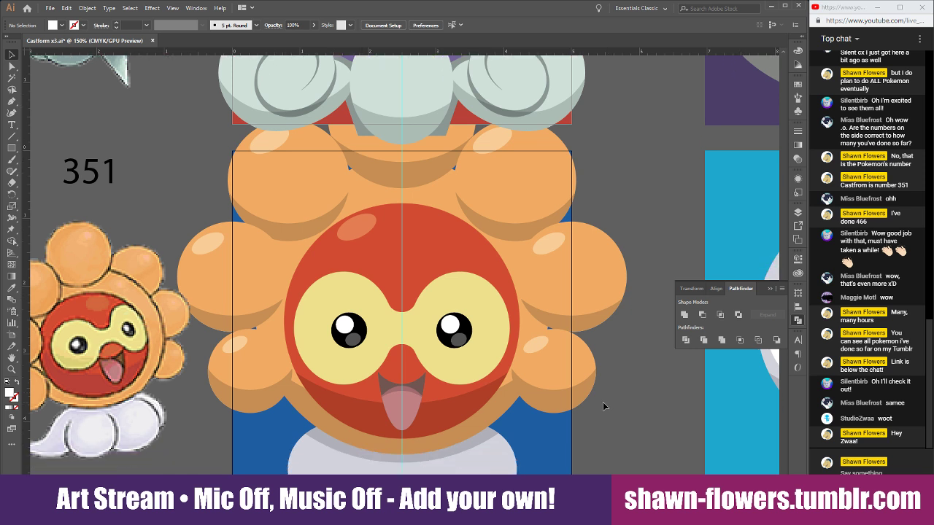
{"action": "scroll", "coordinate": [603, 406], "scroll_direction": "left", "scroll_amount": 1}
{"action": "scroll", "coordinate": [603, 407], "scroll_direction": "right", "scroll_amount": 1}
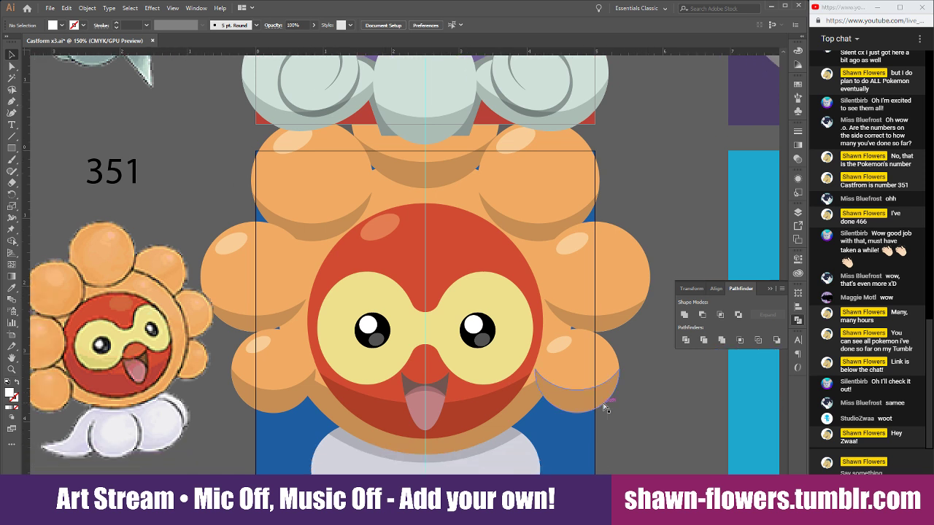
{"action": "scroll", "coordinate": [604, 408], "scroll_direction": "right", "scroll_amount": 2}
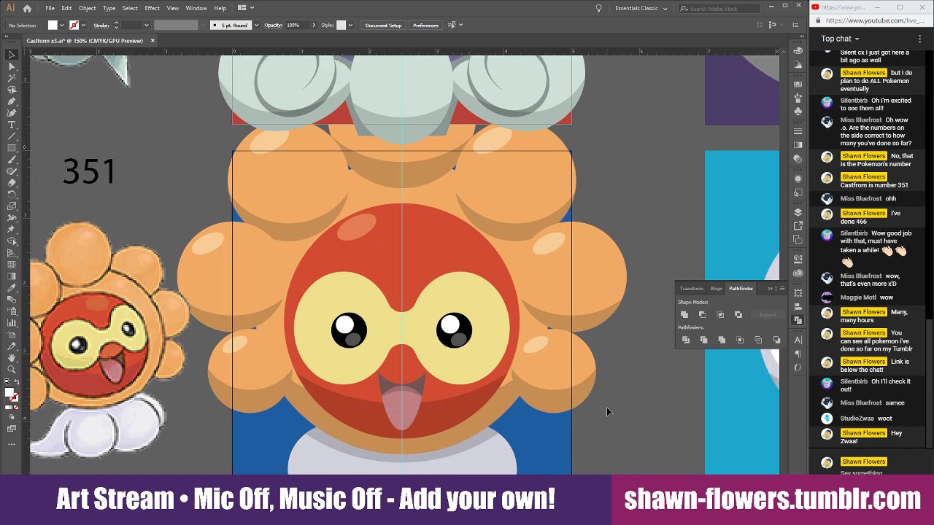
Draw a flat ellipse about 1.96 by 0.47 in across the gaps beside the top petal and centre it on the vertical guide
{"action": "scroll", "coordinate": [606, 407], "scroll_direction": "up", "scroll_amount": 1}
{"action": "scroll", "coordinate": [388, 359], "scroll_direction": "up", "scroll_amount": 1, "text": "alt"}
{"action": "scroll", "coordinate": [355, 333], "scroll_direction": "up", "scroll_amount": 2}
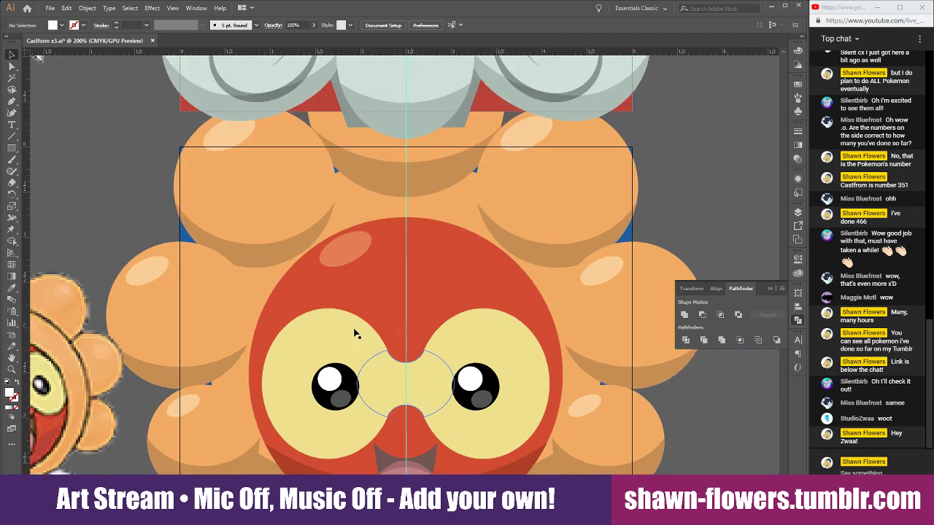
{"action": "left_click", "coordinate": [12, 149]}
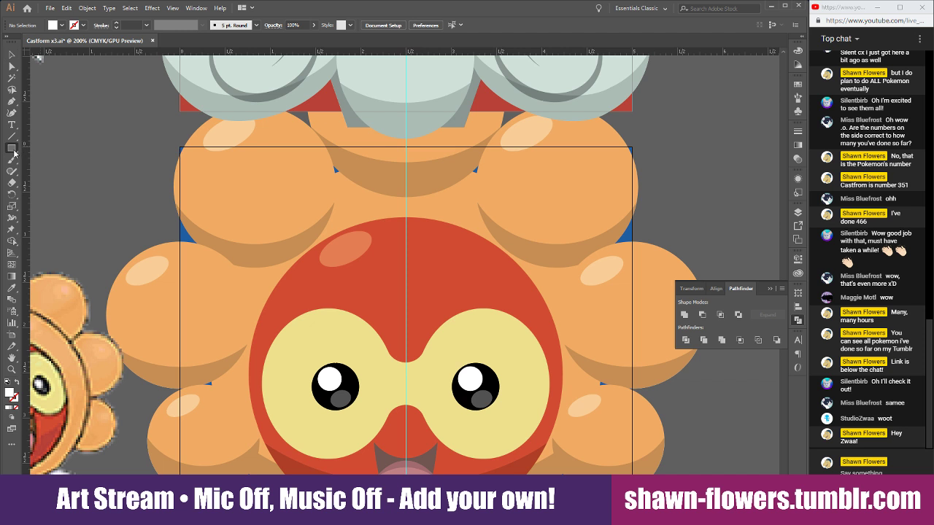
{"action": "left_click", "coordinate": [55, 172]}
{"action": "left_click_drag", "start_coordinate": [320, 161], "coordinate": [496, 202]}
{"action": "left_click", "coordinate": [11, 54]}
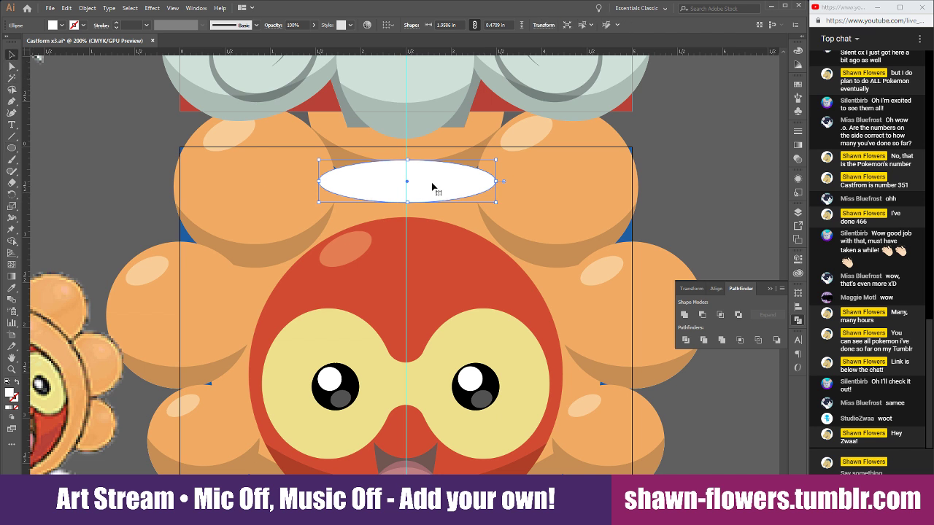
{"action": "mouse_move", "coordinate": [436, 182]}
{"action": "left_mouse_down"}
{"action": "mouse_move", "coordinate": [428, 178]}
{"action": "mouse_move", "coordinate": [467, 178]}
{"action": "mouse_move", "coordinate": [433, 177]}
{"action": "left_mouse_up"}
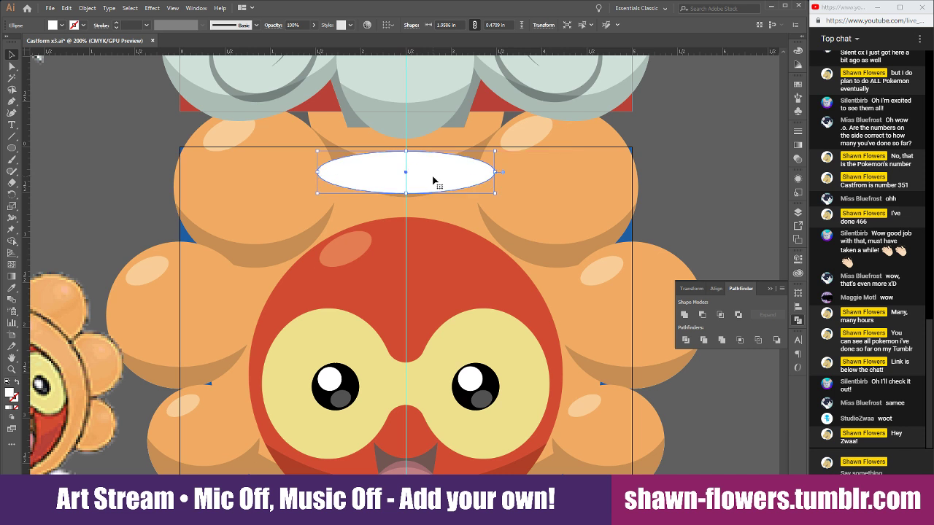
Place the ellipse behind the petals but above the blue background and fill it with the petals' sampled orange
{"action": "key", "text": "a"}
{"action": "key", "text": "ctrl+shift+["}
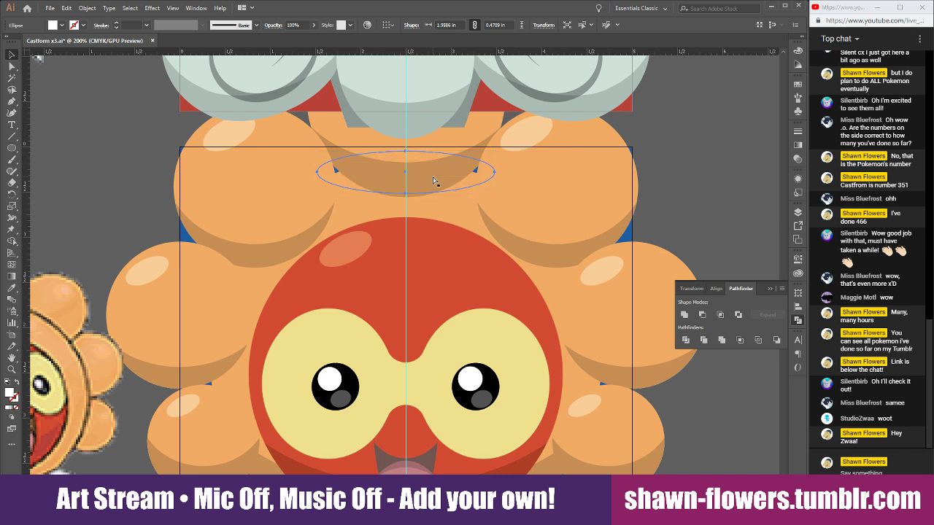
{"action": "key", "text": "v"}
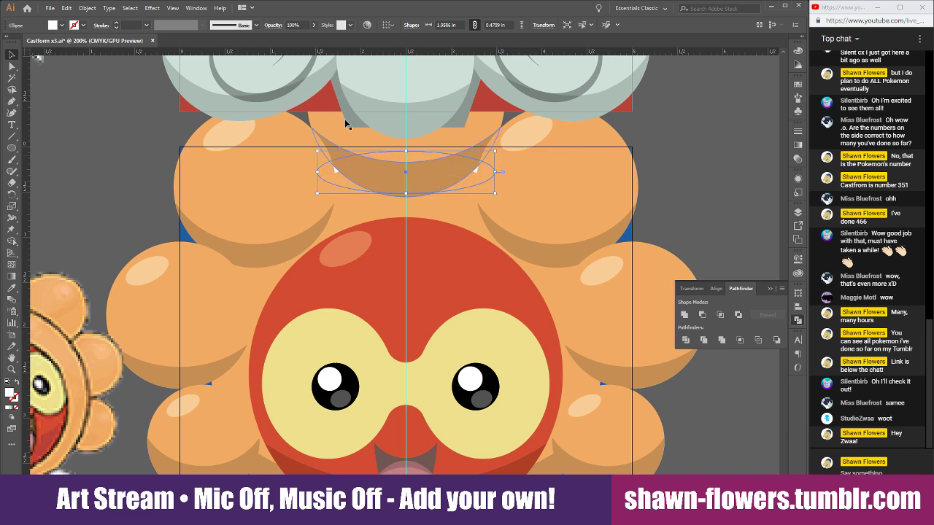
{"action": "left_click", "coordinate": [12, 288]}
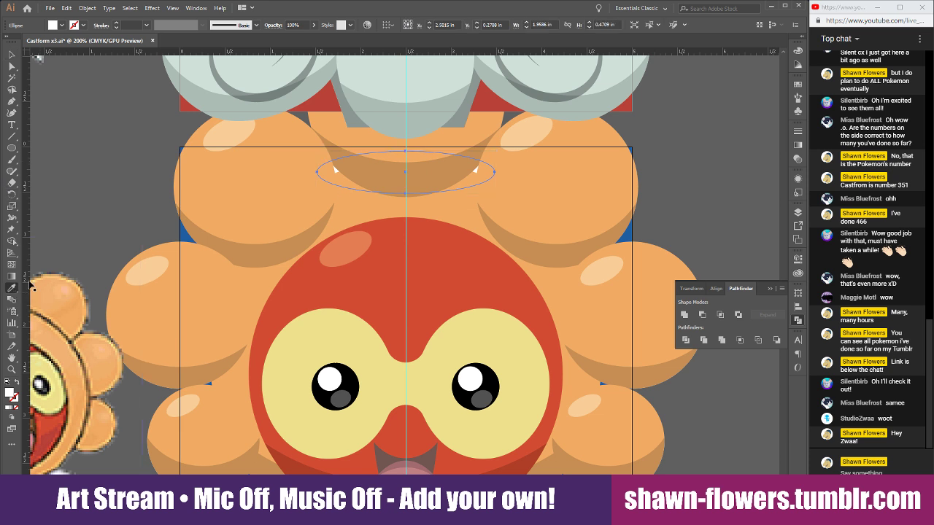
{"action": "left_click", "coordinate": [239, 206]}
{"action": "left_click", "coordinate": [11, 55]}
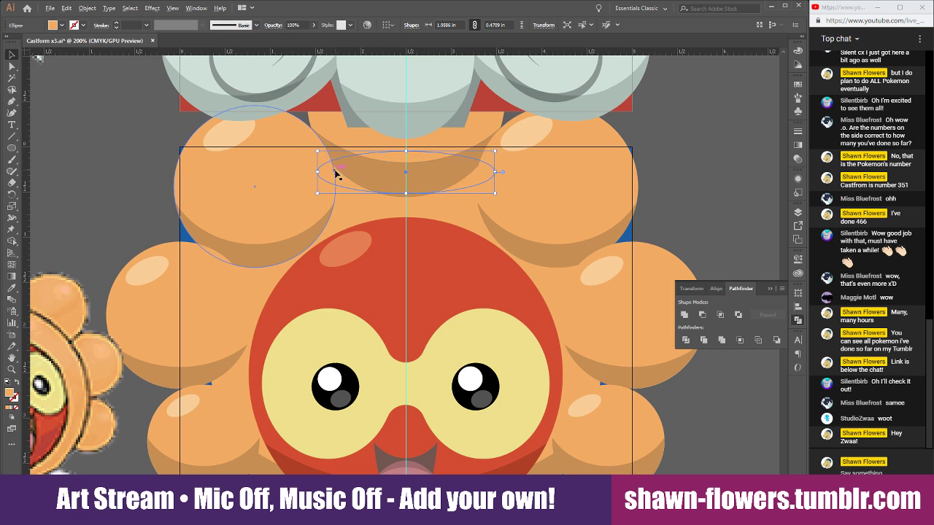
Copy the orange ellipse behind the gaps between the middle and lower petals on both sides of the face
{"action": "scroll", "coordinate": [336, 173], "scroll_direction": "up", "scroll_amount": 2}
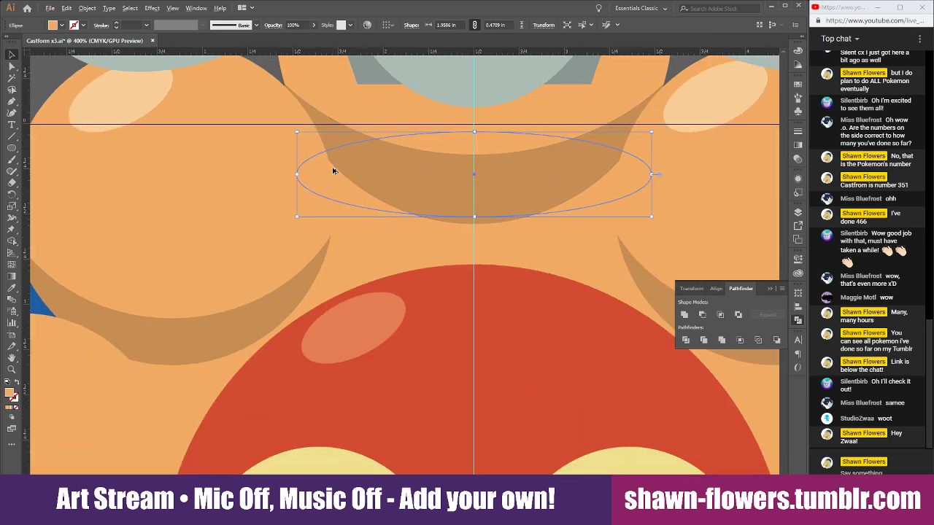
{"action": "left_click_drag", "start_coordinate": [336, 173], "coordinate": [83, 371]}
{"action": "scroll", "coordinate": [197, 422], "scroll_direction": "down", "scroll_amount": 3}
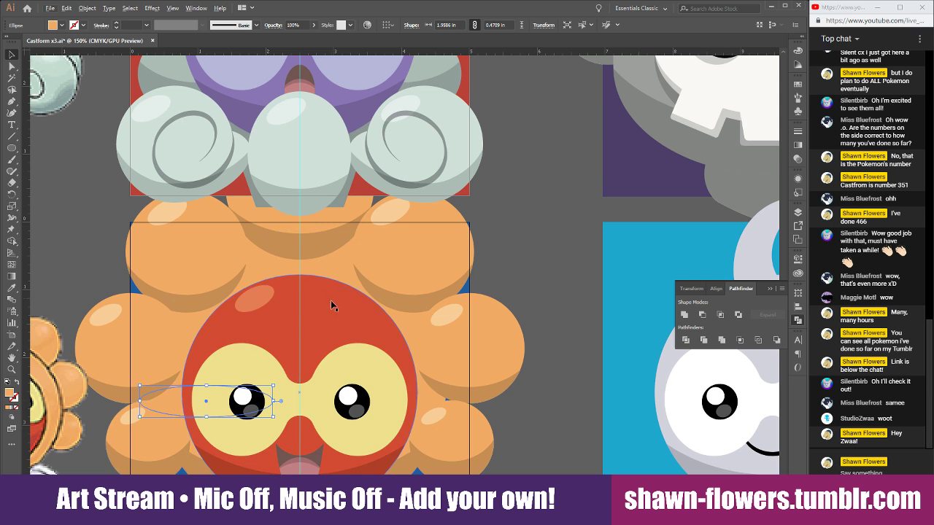
{"action": "scroll", "coordinate": [150, 435], "scroll_direction": "up", "scroll_amount": 1}
{"action": "scroll", "coordinate": [182, 416], "scroll_direction": "up", "scroll_amount": 1}
{"action": "scroll", "coordinate": [392, 404], "scroll_direction": "down", "scroll_amount": 2}
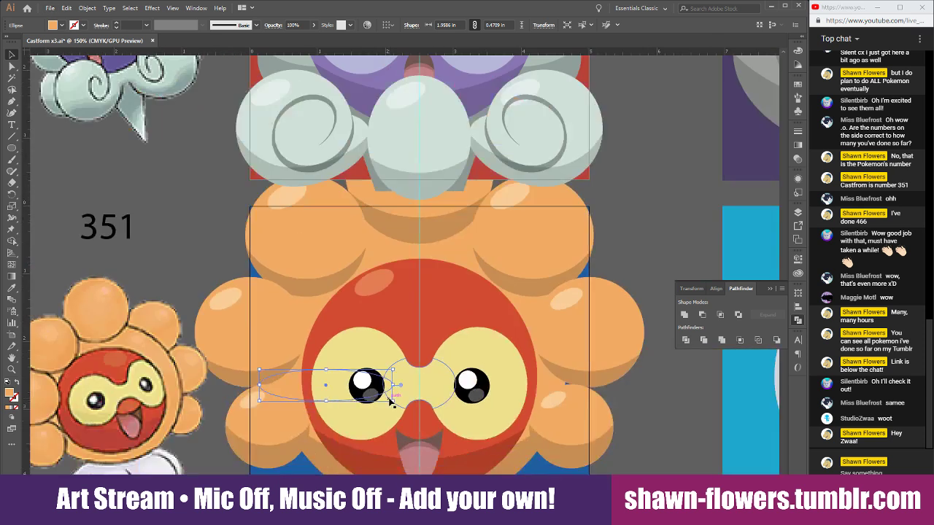
{"action": "left_click_drag", "start_coordinate": [394, 384], "coordinate": [575, 391]}
{"action": "left_click", "coordinate": [661, 398]}
Review the sunny form beside its reference picture, the other Castform forms and the neighbouring Pokémon artworks
{"action": "scroll", "coordinate": [650, 408], "scroll_direction": "down", "scroll_amount": 1}
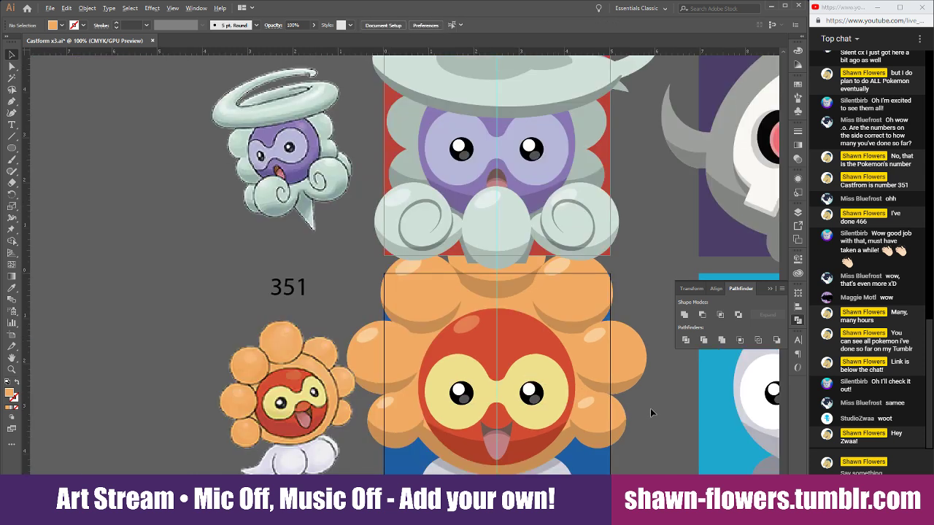
{"action": "scroll", "coordinate": [650, 408], "scroll_direction": "right", "scroll_amount": 4}
{"action": "scroll", "coordinate": [522, 419], "scroll_direction": "down", "scroll_amount": 1}
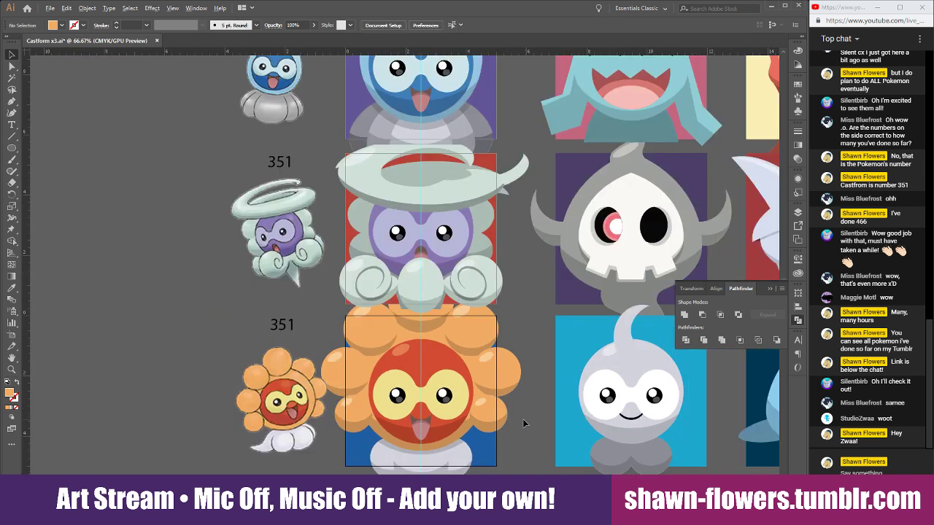
{"action": "scroll", "coordinate": [522, 419], "scroll_direction": "up", "scroll_amount": 1}
{"action": "scroll", "coordinate": [409, 372], "scroll_direction": "down", "scroll_amount": 1}
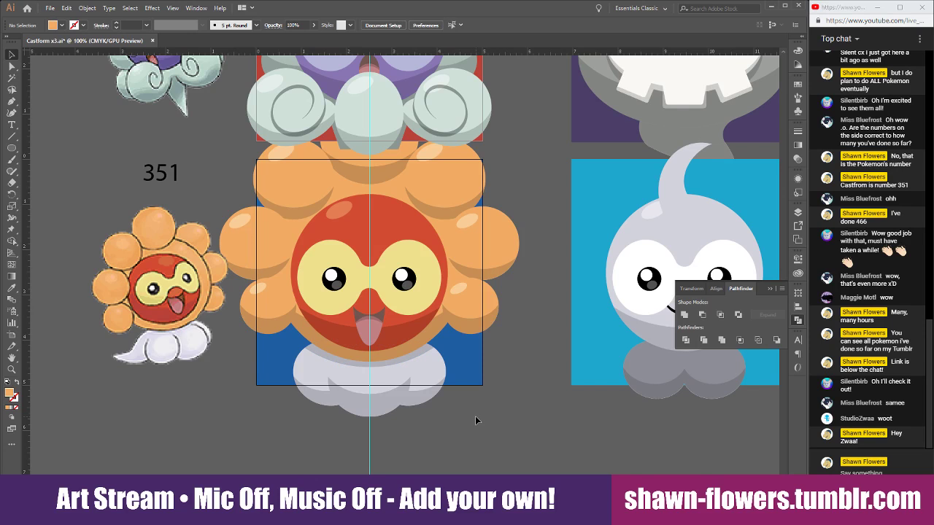
{"action": "scroll", "coordinate": [349, 422], "scroll_direction": "left", "scroll_amount": 1}
{"action": "scroll", "coordinate": [299, 392], "scroll_direction": "down", "scroll_amount": 1}
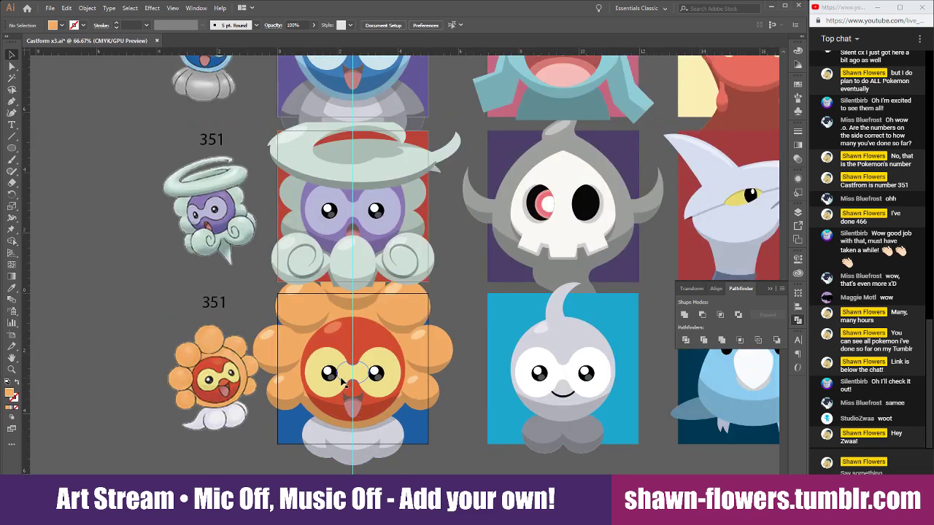
{"action": "scroll", "coordinate": [341, 383], "scroll_direction": "up", "scroll_amount": 4}
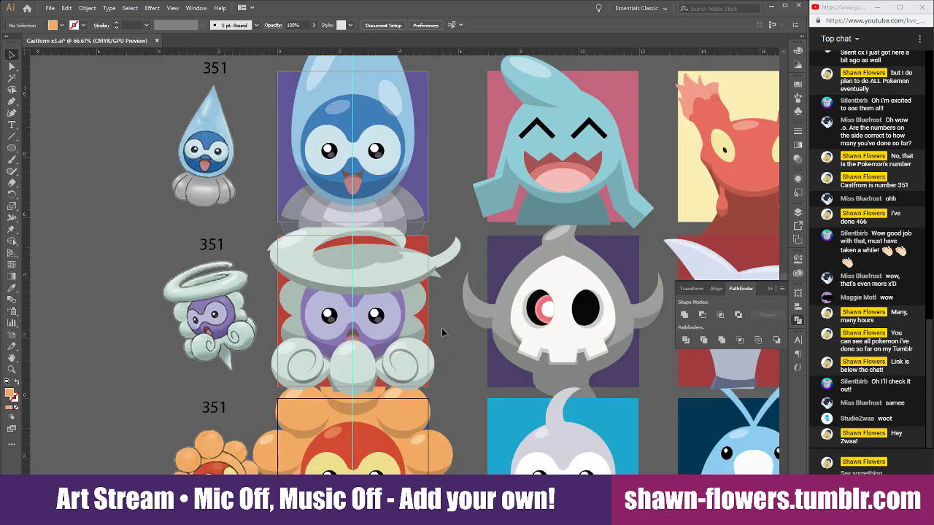
{"action": "scroll", "coordinate": [441, 332], "scroll_direction": "down", "scroll_amount": 2}
{"action": "scroll", "coordinate": [463, 329], "scroll_direction": "up", "scroll_amount": 1}
{"action": "scroll", "coordinate": [400, 327], "scroll_direction": "down", "scroll_amount": 1}
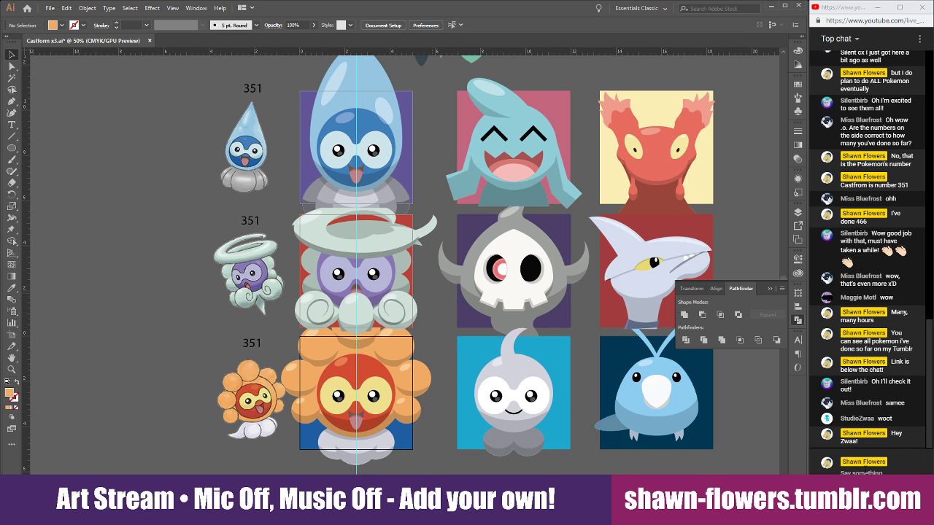
Enter "Castform!" as a message in the YouTube live chat, return to Illustrator and save the Castform document
{"action": "left_click", "coordinate": [865, 470]}
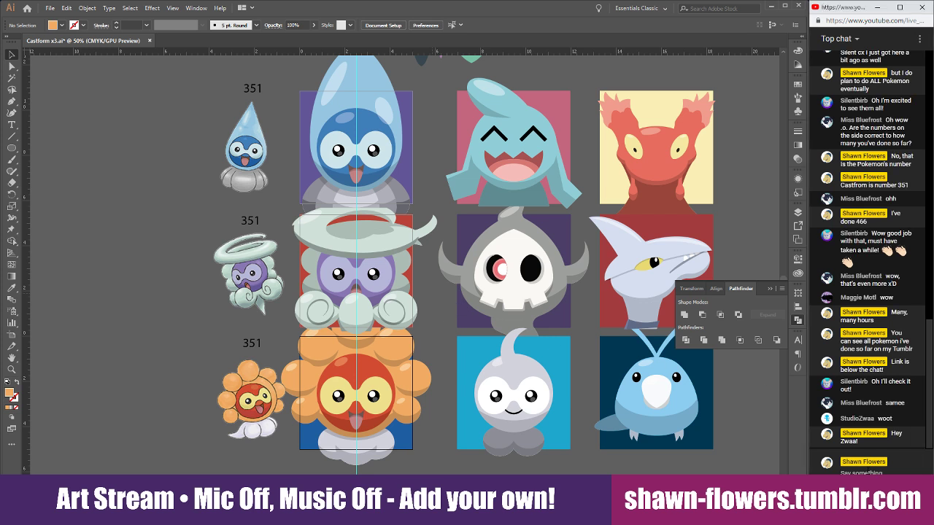
{"action": "type", "text": "Castform!"}
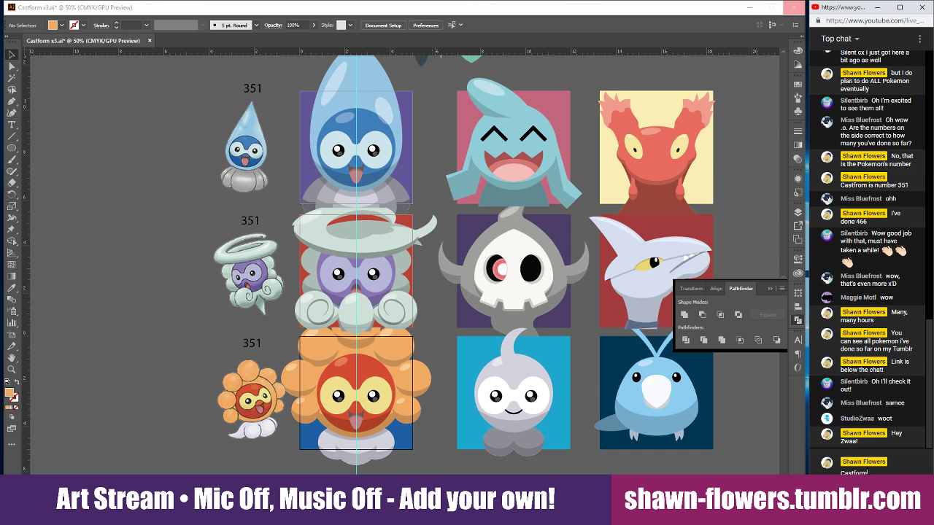
{"action": "key", "text": "alt+Tab"}
{"action": "key", "text": "ctrl+s"}
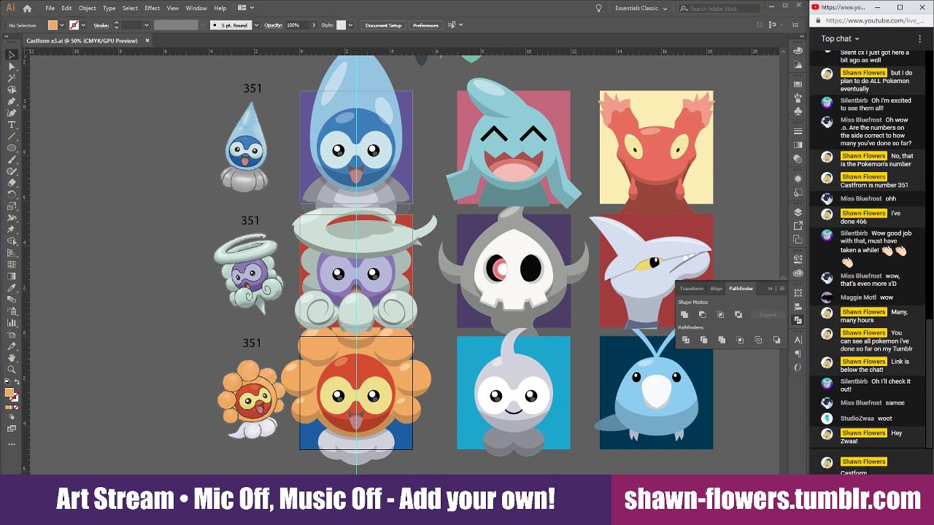
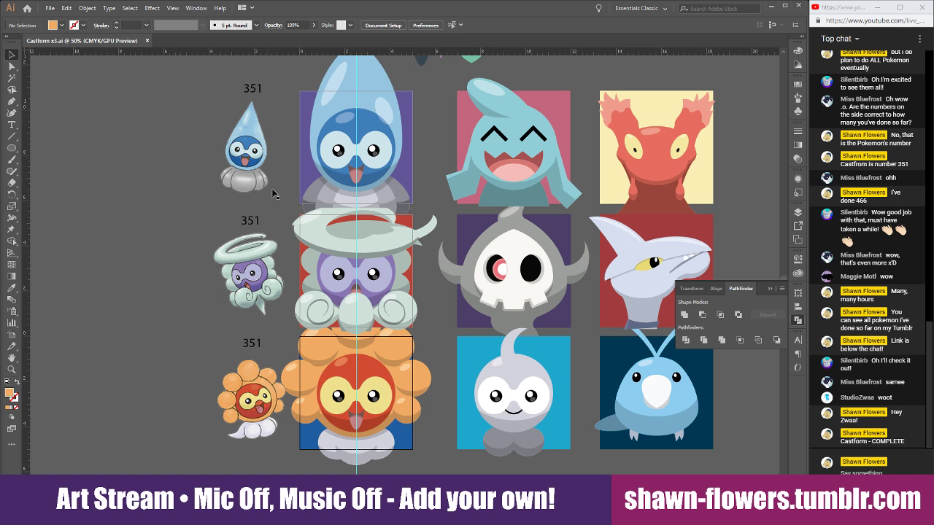
Delete the far-right column of three older artworks: the red slug, the grey bird and the blue bird
{"action": "scroll", "coordinate": [239, 209], "scroll_direction": "right", "scroll_amount": 2}
{"action": "scroll", "coordinate": [240, 209], "scroll_direction": "right", "scroll_amount": 2}
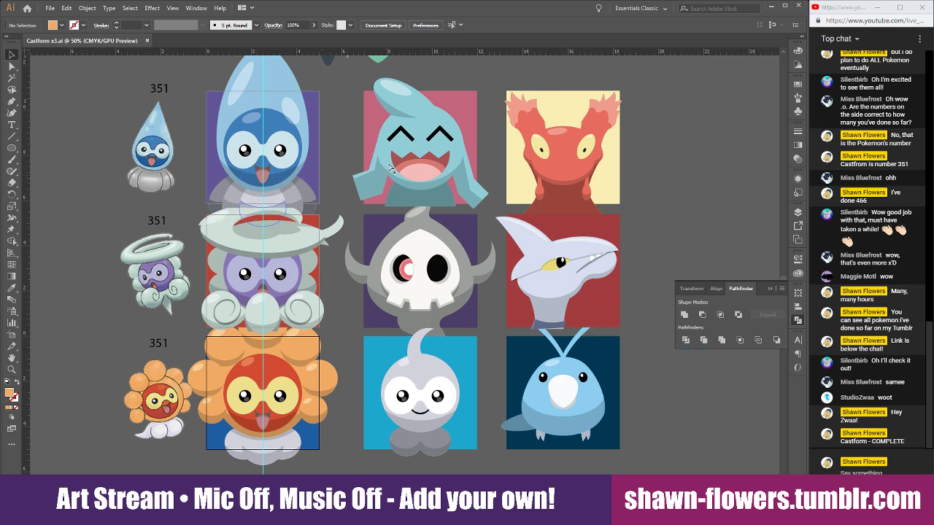
{"action": "left_click_drag", "start_coordinate": [508, 443], "coordinate": [508, 443]}
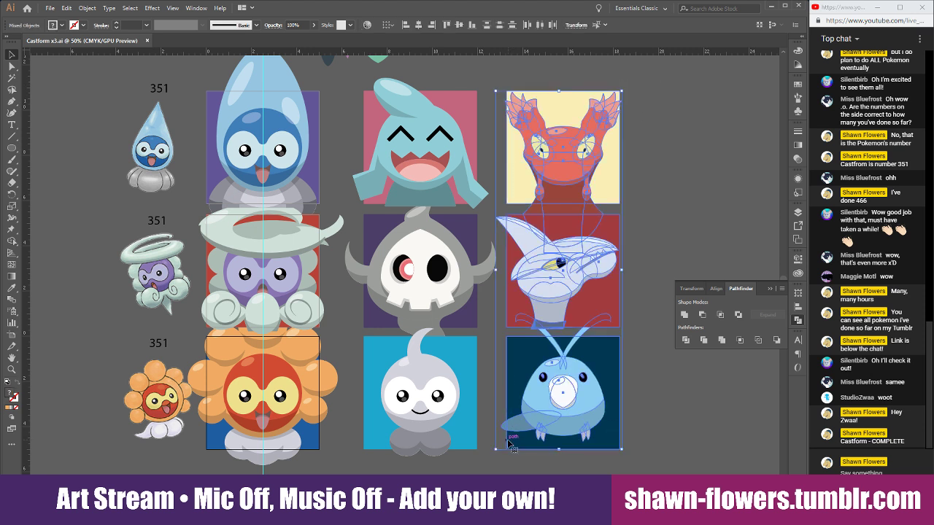
{"action": "key", "text": "Delete"}
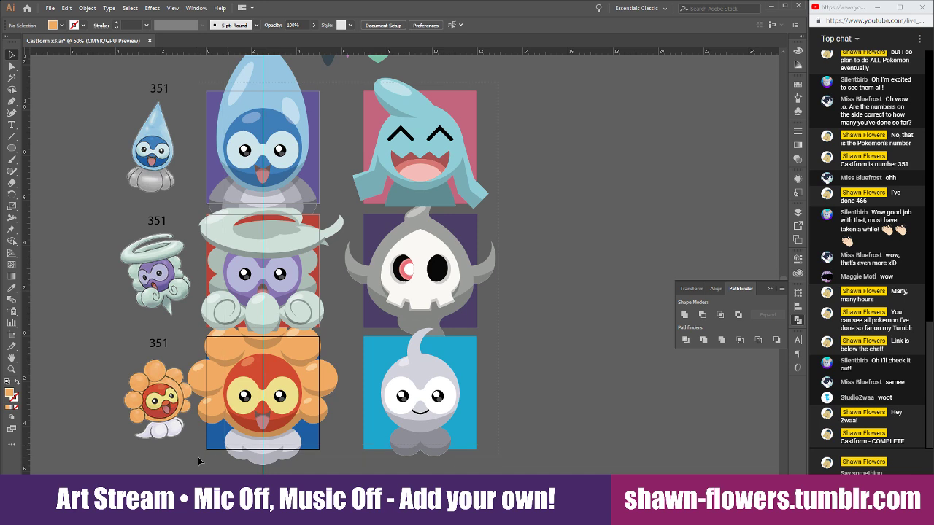
Move the three Castform forms and the remaining column of older artworks to the right, clear of the three artboards
{"action": "key", "text": "ctrl+a"}
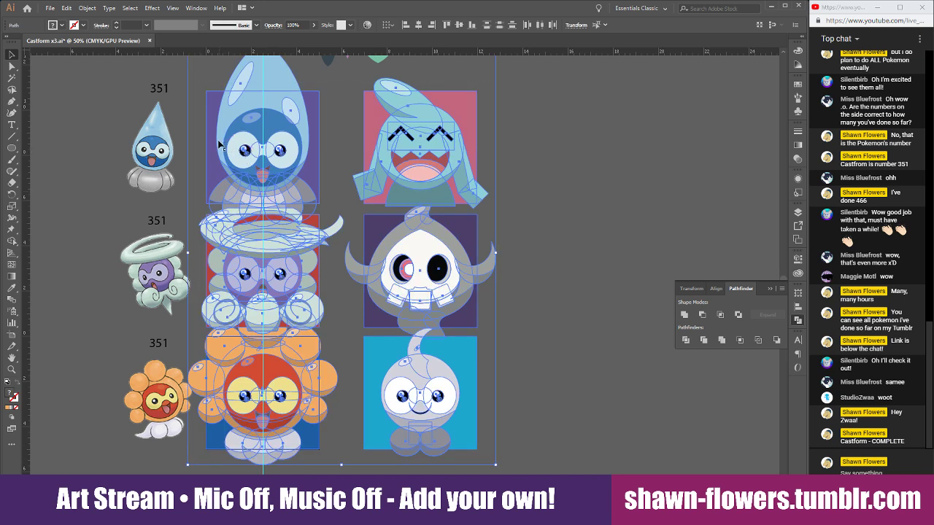
{"action": "left_click_drag", "start_coordinate": [222, 144], "coordinate": [368, 136]}
{"action": "left_click", "coordinate": [327, 160]}
{"action": "scroll", "coordinate": [376, 209], "scroll_direction": "left", "scroll_amount": 3}
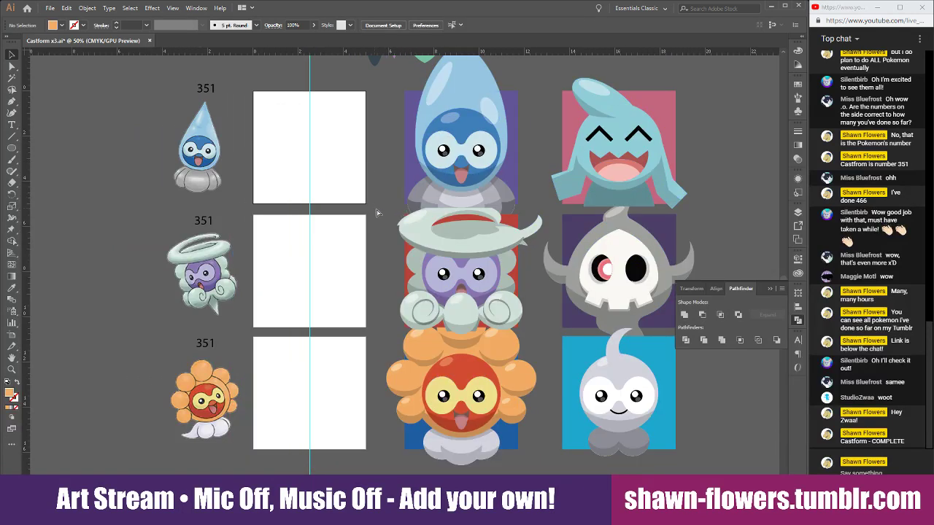
{"action": "scroll", "coordinate": [381, 214], "scroll_direction": "right", "scroll_amount": 3}
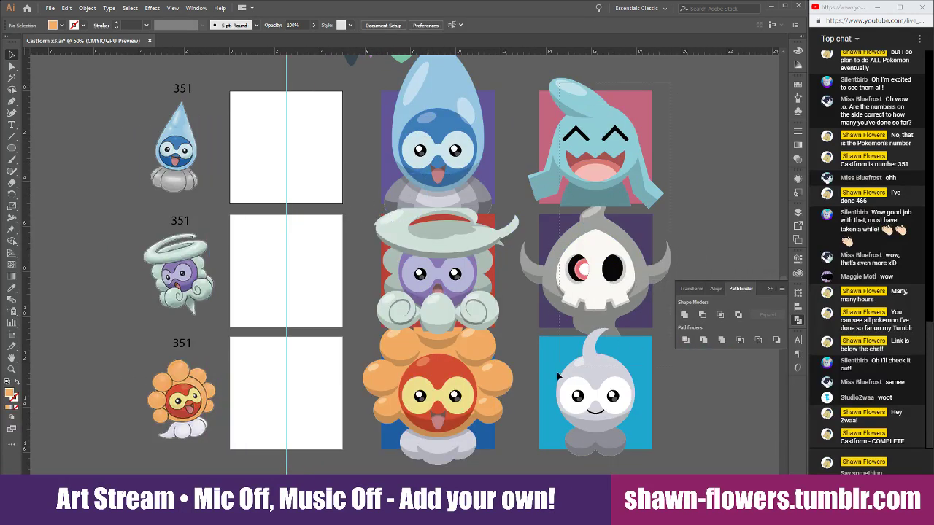
Move the column of older artworks (Wynaut, Duskull and normal Castform) slightly left, closer to the three Castform forms
{"action": "left_click", "coordinate": [550, 370]}
{"action": "left_click_drag", "start_coordinate": [608, 248], "coordinate": [594, 248]}
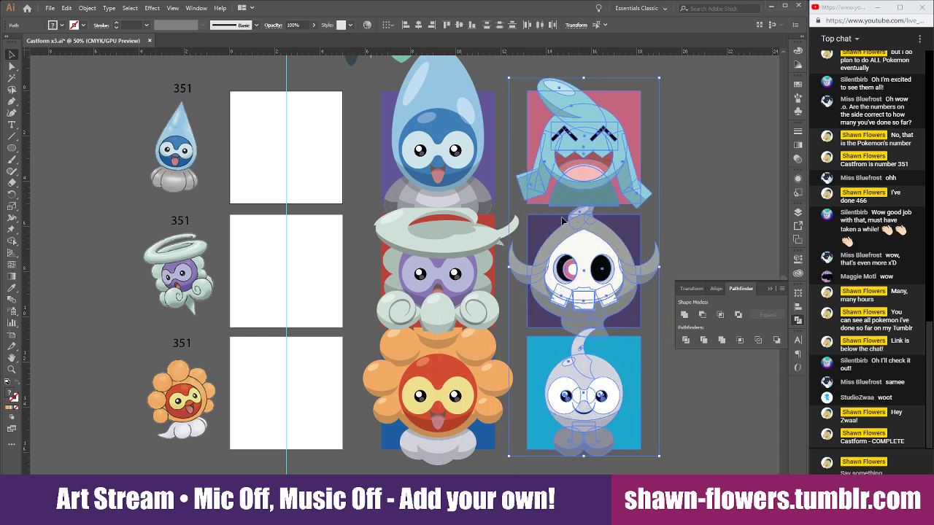
{"action": "left_click", "coordinate": [503, 162]}
{"action": "scroll", "coordinate": [355, 164], "scroll_direction": "left", "scroll_amount": 3}
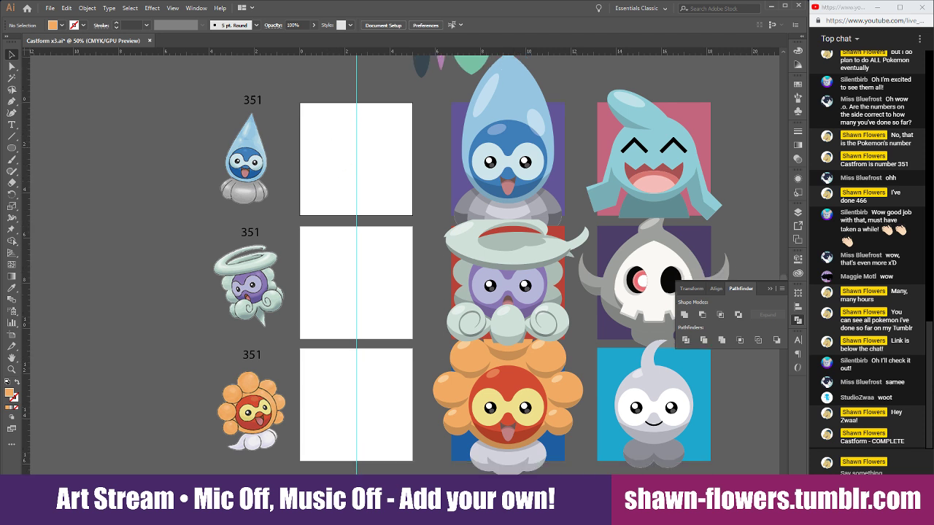
Switch to the Pokemon Cells List spreadsheet, examine which Pokémon follow the Castform entries, and return to Illustrator
{"action": "mouse_move", "coordinate": [253, 511]}
{"action": "left_click", "coordinate": [226, 460]}
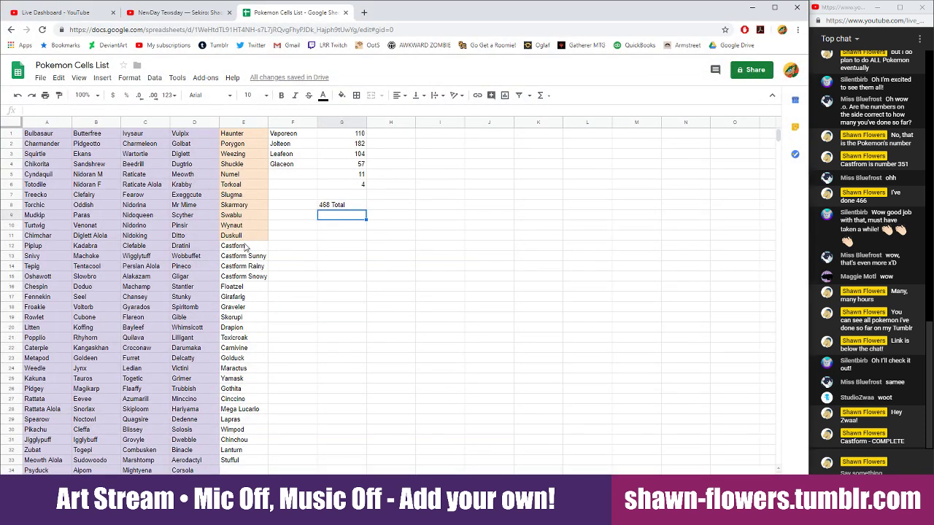
{"action": "left_click_drag", "start_coordinate": [257, 250], "coordinate": [260, 279]}
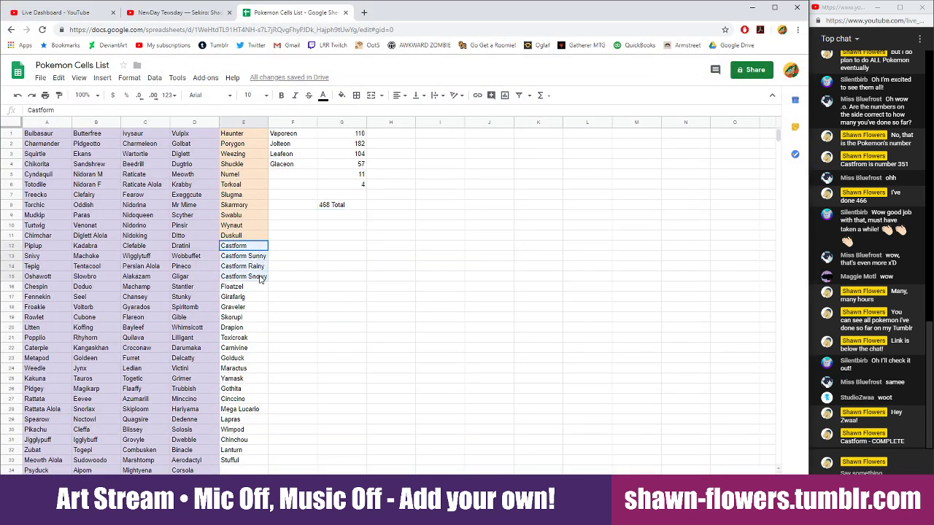
{"action": "left_click", "coordinate": [280, 268]}
{"action": "left_click", "coordinate": [258, 289]}
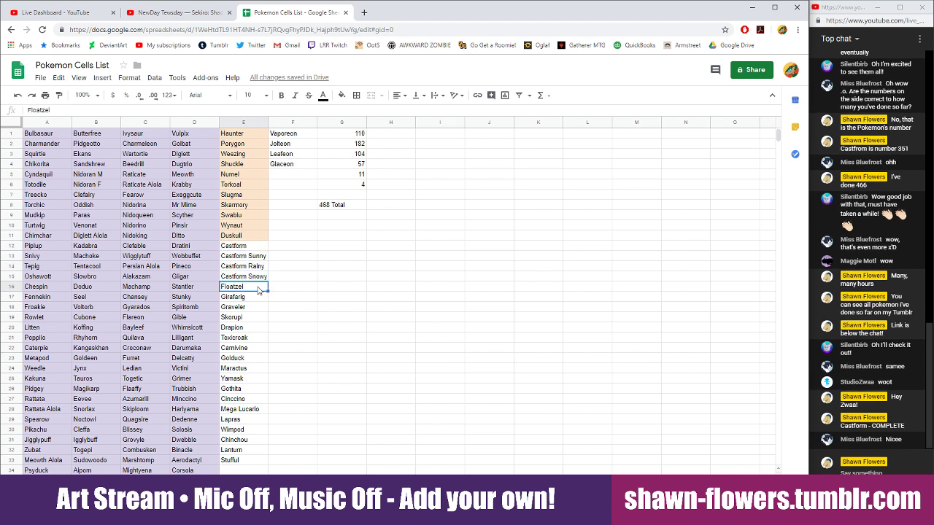
{"action": "left_click_drag", "start_coordinate": [255, 249], "coordinate": [256, 291]}
{"action": "left_click", "coordinate": [255, 290]}
{"action": "left_click", "coordinate": [753, 7]}
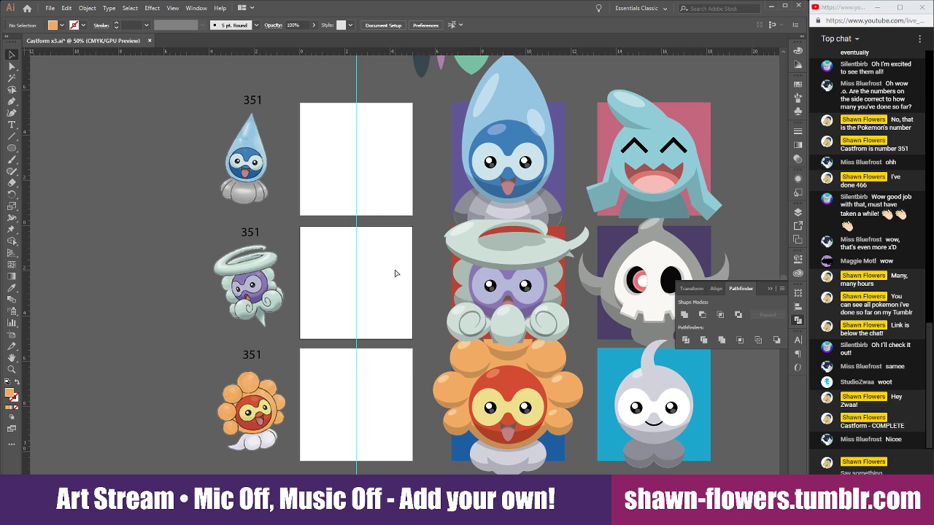
Save the document as a new Illustrator file named "Floatzel, Girafarig, Graveler" in the Route 04 folder, keeping the default Illustrator options
{"action": "key", "text": "ctrl+shift+s"}
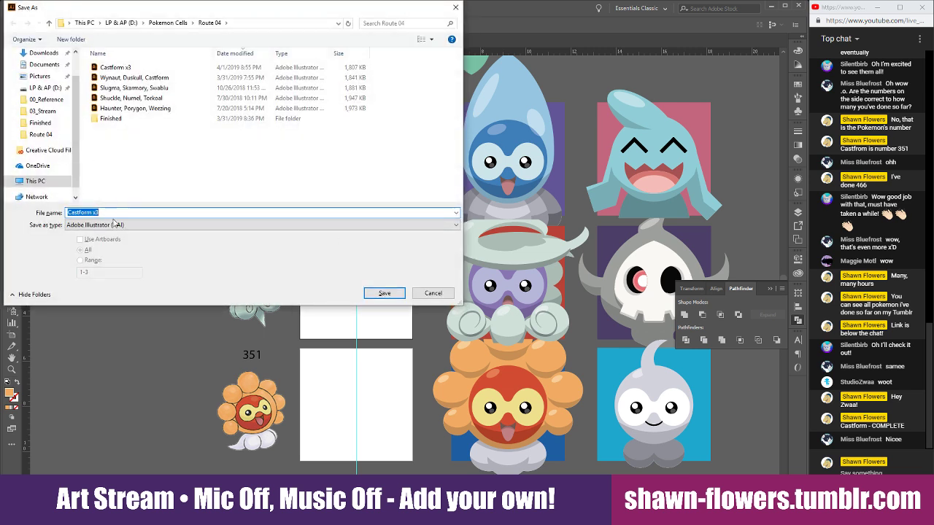
{"action": "type", "text": "Flo"}
{"action": "type", "text": "ats"}
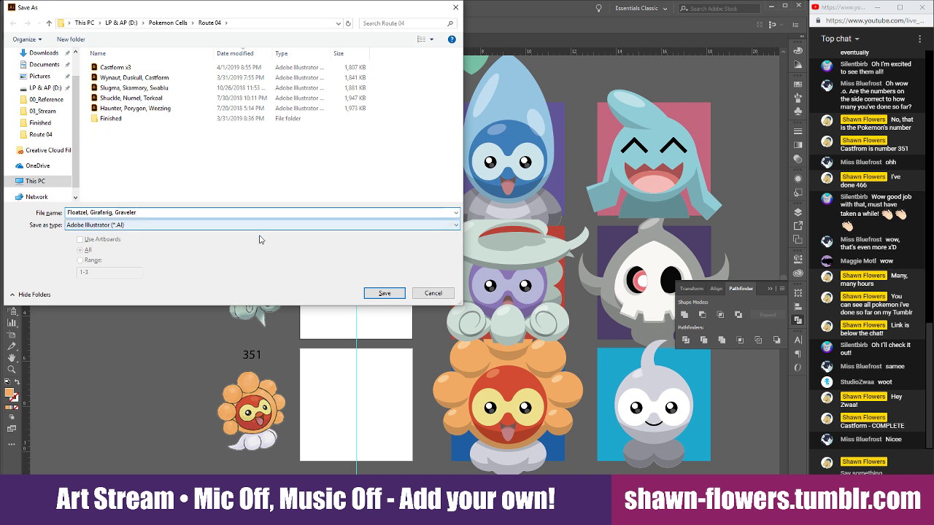
{"action": "left_click", "coordinate": [382, 295]}
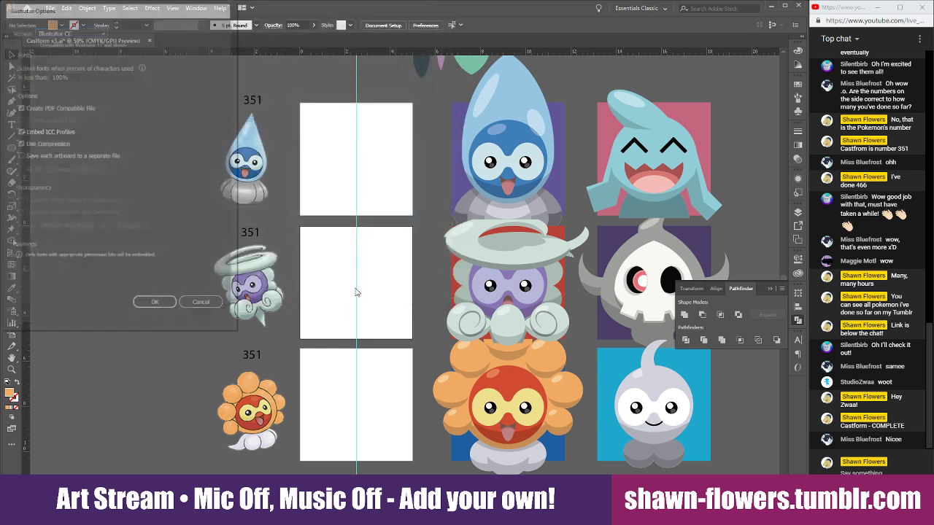
{"action": "left_click", "coordinate": [151, 306]}
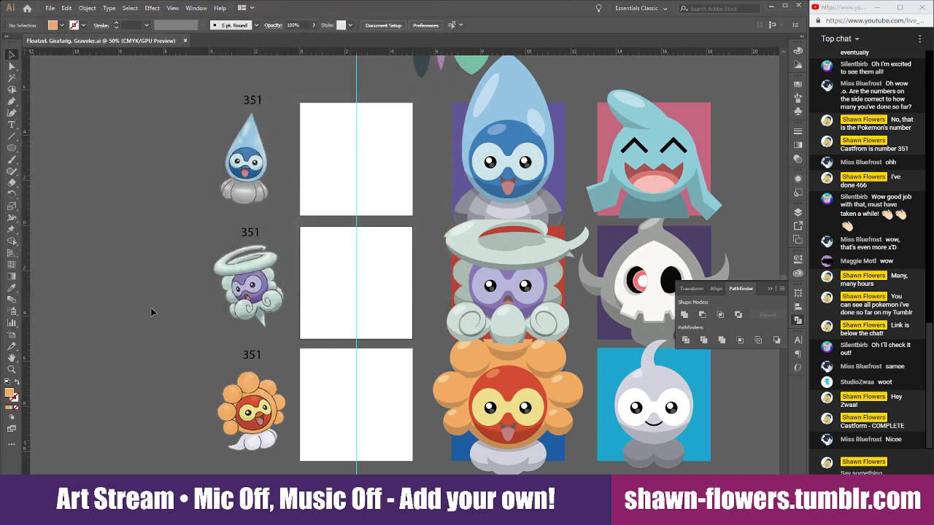
Delete the rainy, snowy and sunny Castform reference pictures beside the artboards
{"action": "left_click", "coordinate": [267, 187]}
{"action": "key", "text": "Delete"}
{"action": "left_click", "coordinate": [252, 289]}
{"action": "key", "text": "Delete"}
{"action": "left_click", "coordinate": [256, 408]}
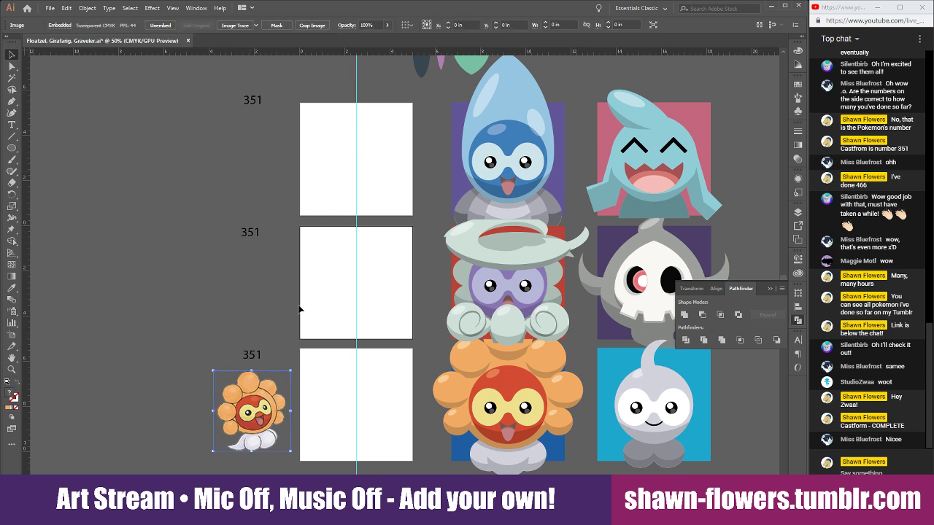
{"action": "key", "text": "Delete"}
Start placing images and open the 00_Reference folder inside Pokemon Cells
{"action": "key", "text": "ctrl+shift+p"}
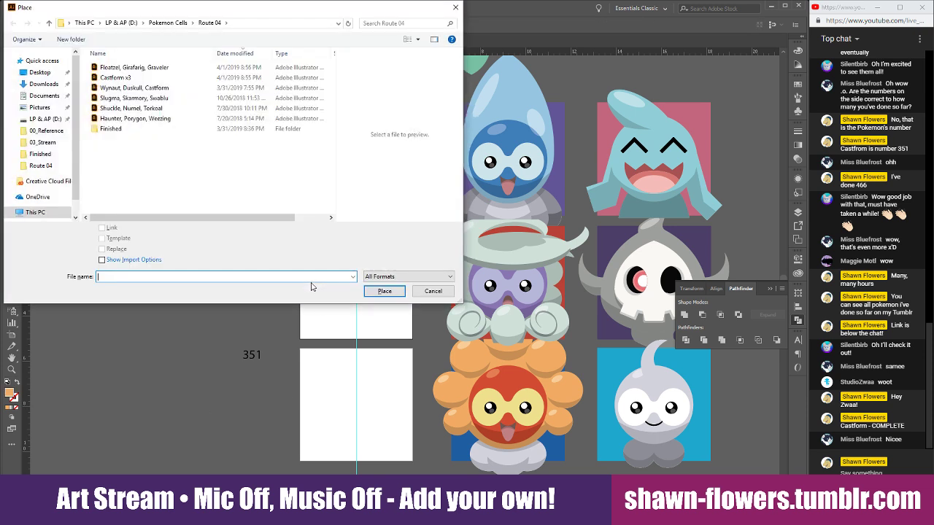
{"action": "left_click", "coordinate": [167, 23]}
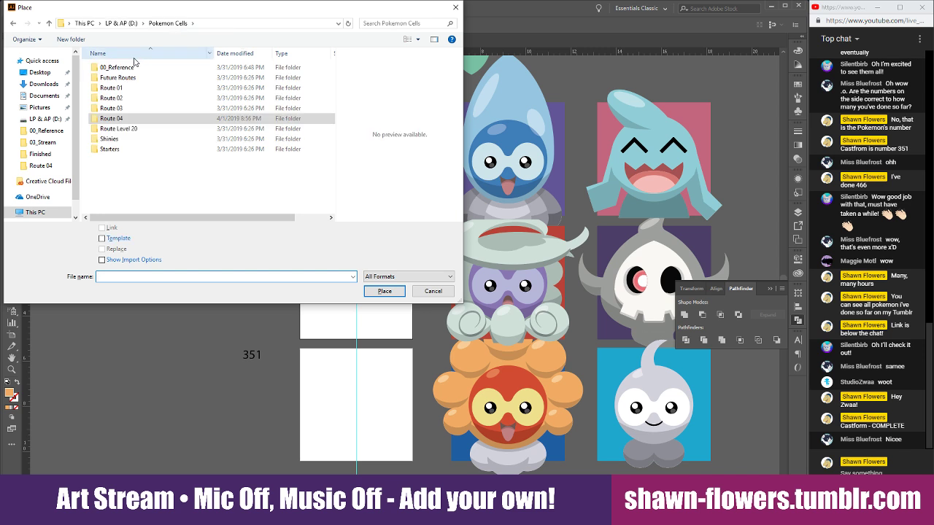
{"action": "double_click", "coordinate": [116, 67]}
{"action": "left_click", "coordinate": [113, 73]}
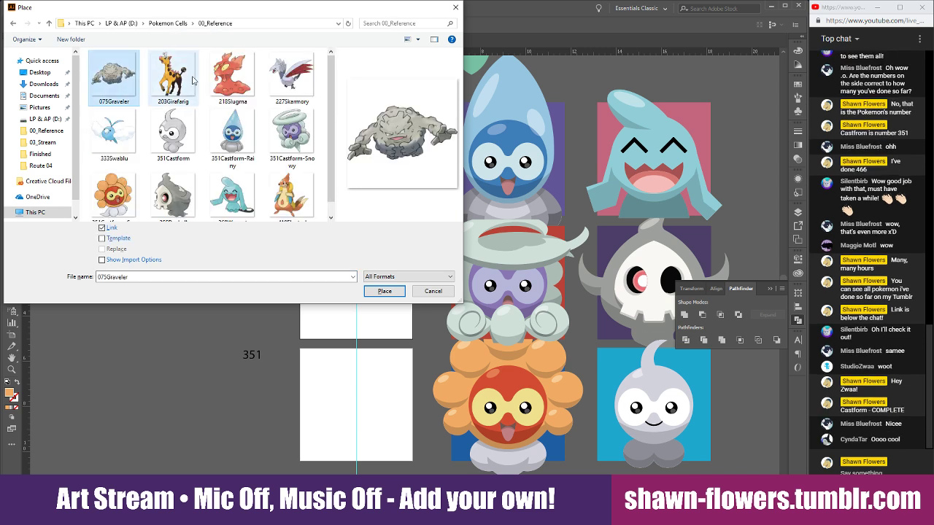
{"action": "left_click", "coordinate": [172, 72], "text": "ctrl"}
{"action": "left_click", "coordinate": [291, 197], "text": "shift"}
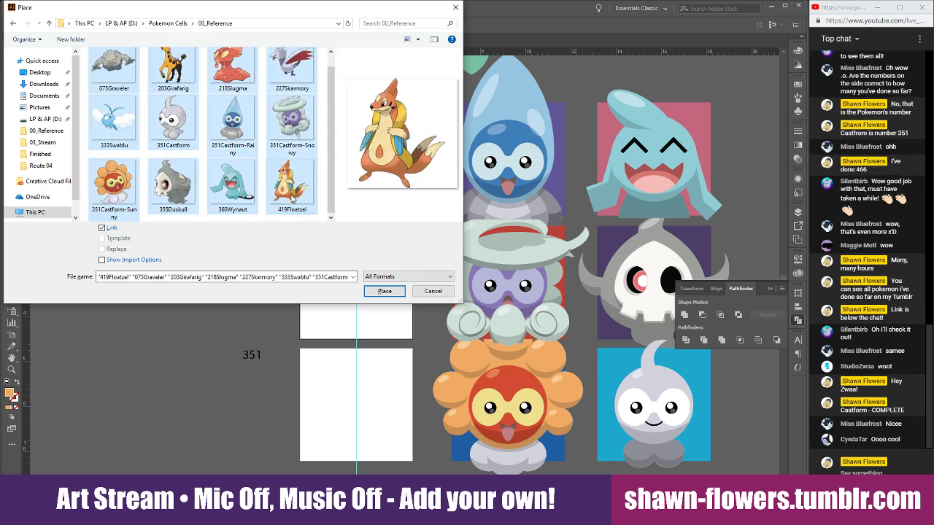
{"action": "scroll", "coordinate": [277, 189], "scroll_direction": "up", "scroll_amount": 1}
{"action": "left_click", "coordinate": [173, 133]}
{"action": "left_click", "coordinate": [113, 76], "text": "ctrl"}
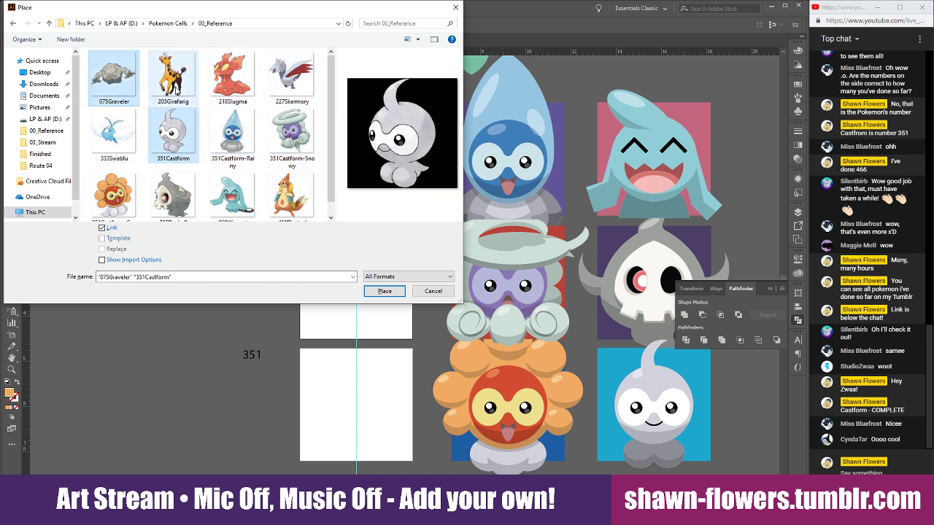
{"action": "left_click", "coordinate": [172, 75], "text": "ctrl"}
Choose 075Graveler, 203Girafarig and 419Floatzel together as the linked images and load them for placing
{"action": "left_click", "coordinate": [232, 135]}
{"action": "left_click", "coordinate": [113, 75], "text": "ctrl"}
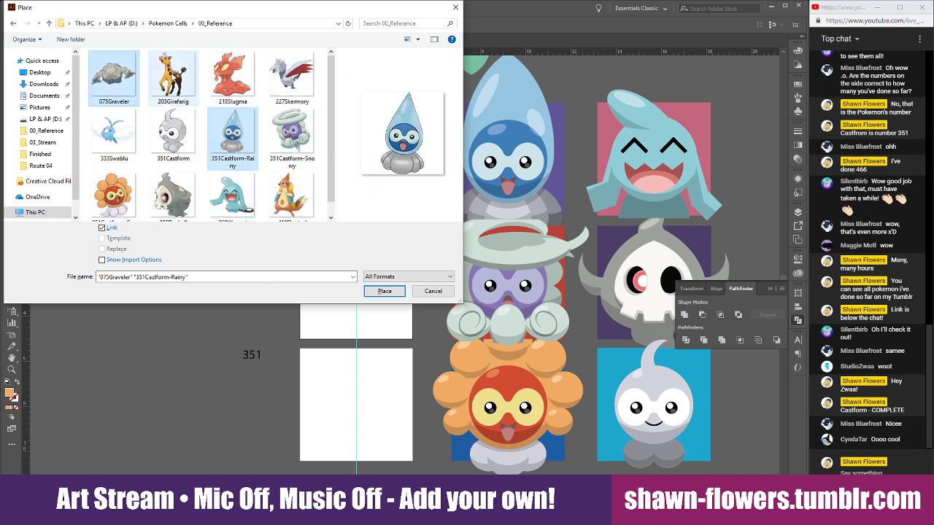
{"action": "left_click", "coordinate": [172, 75], "text": "ctrl"}
{"action": "left_click", "coordinate": [232, 135], "text": "ctrl"}
{"action": "left_click", "coordinate": [291, 198], "text": "ctrl"}
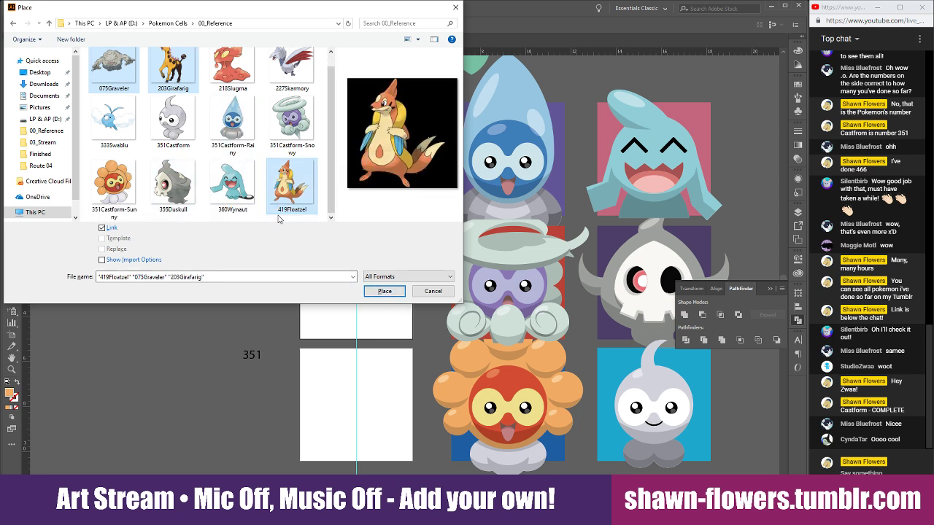
{"action": "scroll", "coordinate": [247, 183], "scroll_direction": "up", "scroll_amount": 1}
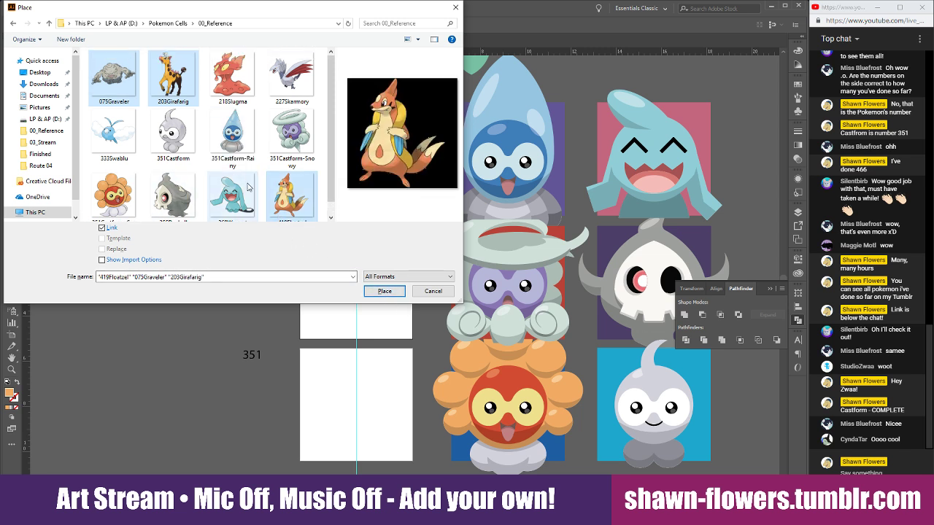
{"action": "left_click", "coordinate": [388, 291]}
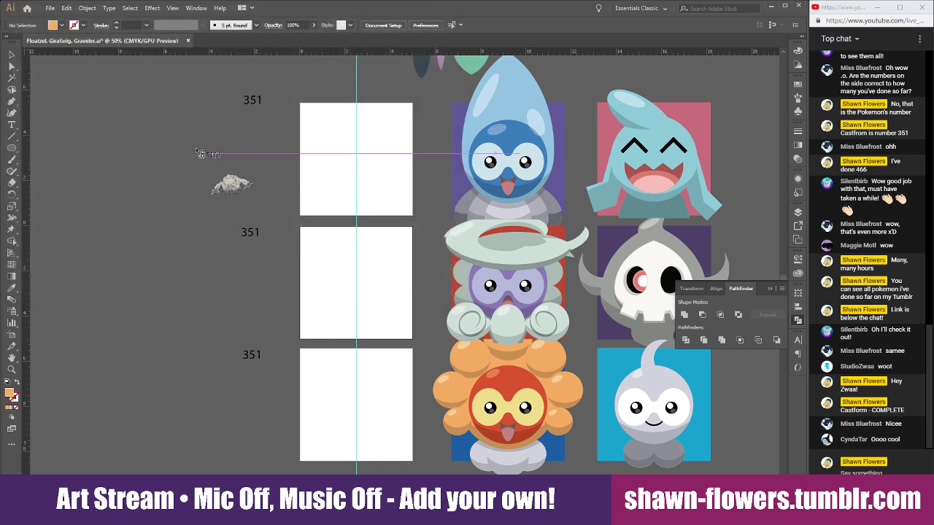
Place the three reference pictures beside the artboards, with Floatzel in the top row, Girafarig in the middle and Graveler moved to the bottom
{"action": "left_click", "coordinate": [171, 122]}
{"action": "left_click", "coordinate": [196, 253]}
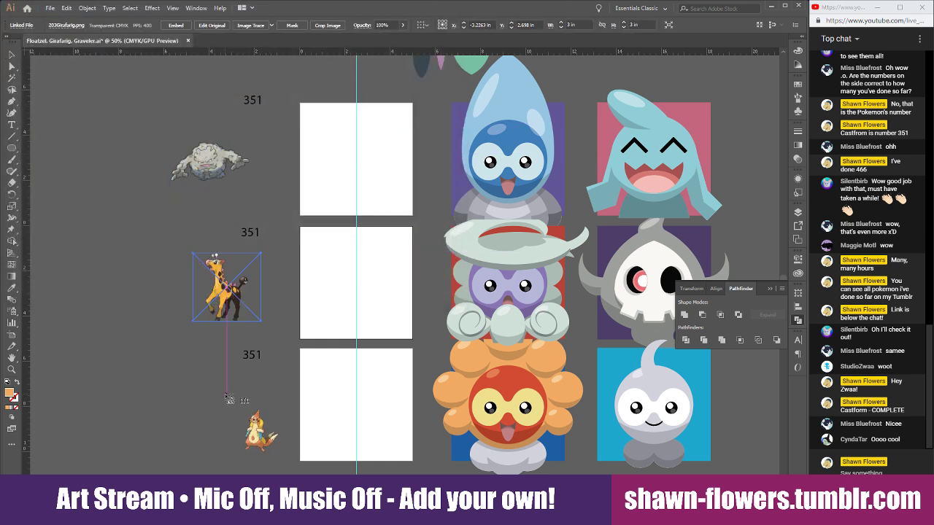
{"action": "left_click", "coordinate": [98, 129]}
{"action": "left_click_drag", "start_coordinate": [197, 166], "coordinate": [240, 425]}
Change the top number label to 419 for Floatzel and the bottom one to 075 for Graveler
{"action": "left_click", "coordinate": [248, 107]}
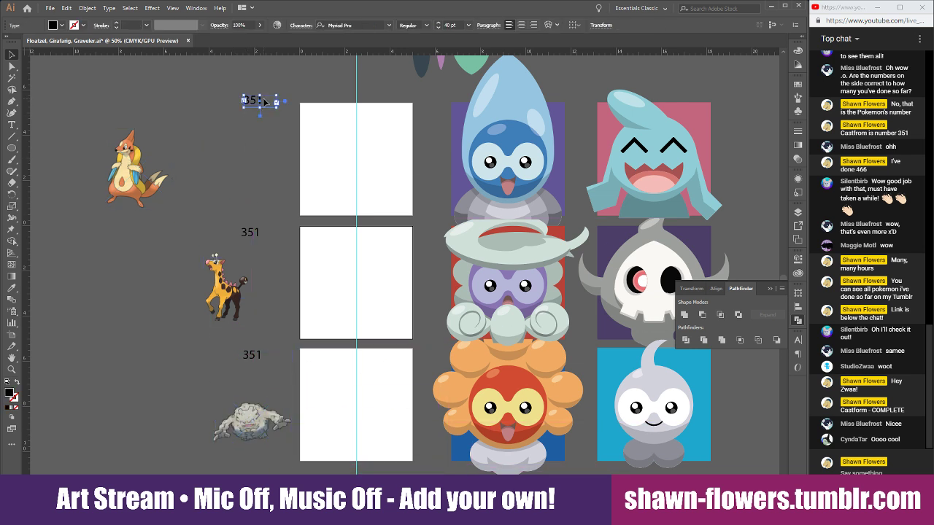
{"action": "double_click", "coordinate": [264, 100]}
{"action": "left_click_drag", "start_coordinate": [265, 100], "coordinate": [203, 96]}
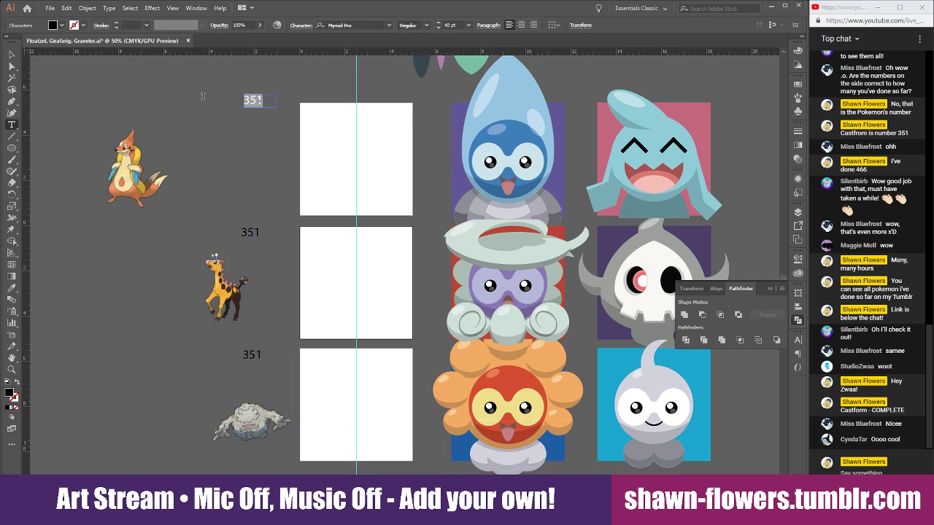
{"action": "type", "text": "419"}
{"action": "left_click_drag", "start_coordinate": [264, 355], "coordinate": [210, 353]}
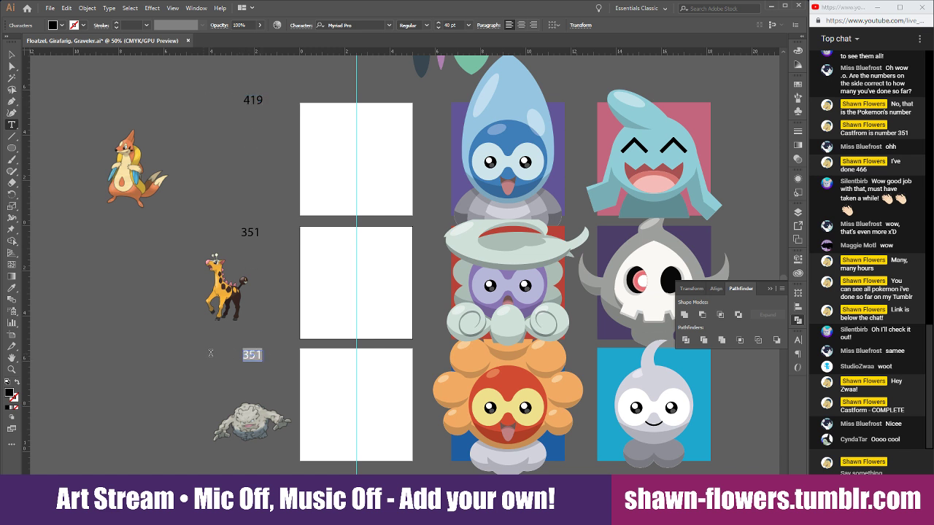
{"action": "type", "text": "075"}
Check Girafarig's number in the reference file names and change the middle number label to 203
{"action": "left_click", "coordinate": [250, 232]}
{"action": "left_click_drag", "start_coordinate": [262, 232], "coordinate": [191, 232]}
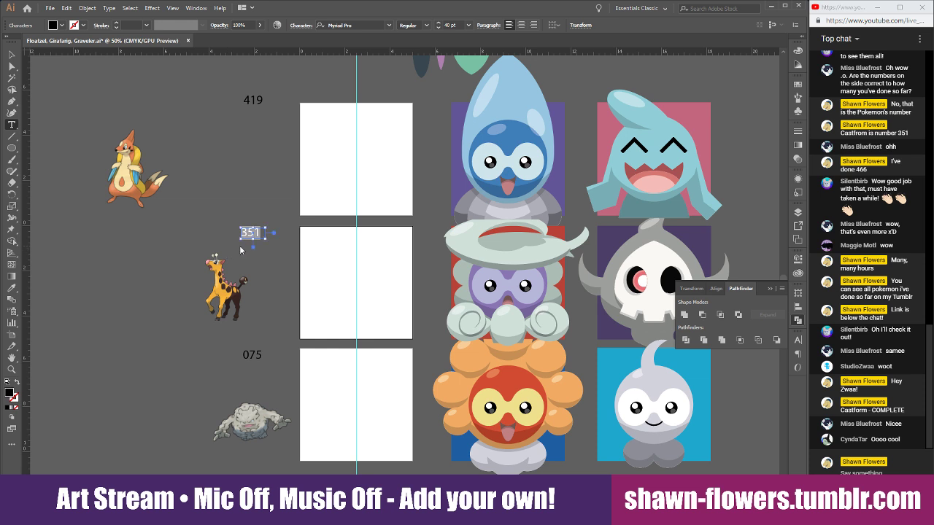
{"action": "key", "text": "ctrl+shift+p"}
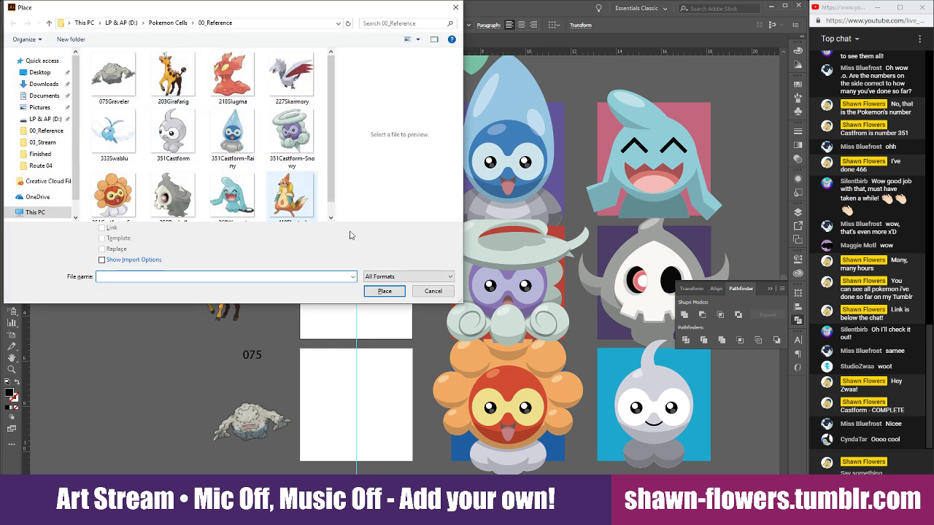
{"action": "left_click", "coordinate": [434, 291]}
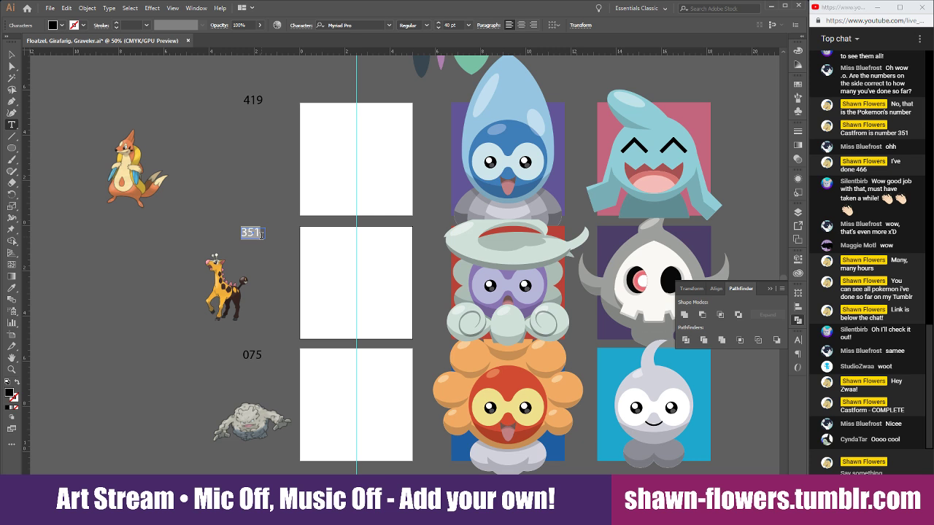
{"action": "type", "text": "203"}
Move the Floatzel picture under its 419 label and crop it to about 2.91 × 3.46 in, including the whole tail
{"action": "left_click", "coordinate": [12, 55]}
{"action": "left_click_drag", "start_coordinate": [133, 184], "coordinate": [250, 173]}
{"action": "scroll", "coordinate": [248, 162], "scroll_direction": "up", "scroll_amount": 4}
{"action": "scroll", "coordinate": [253, 155], "scroll_direction": "down", "scroll_amount": 2}
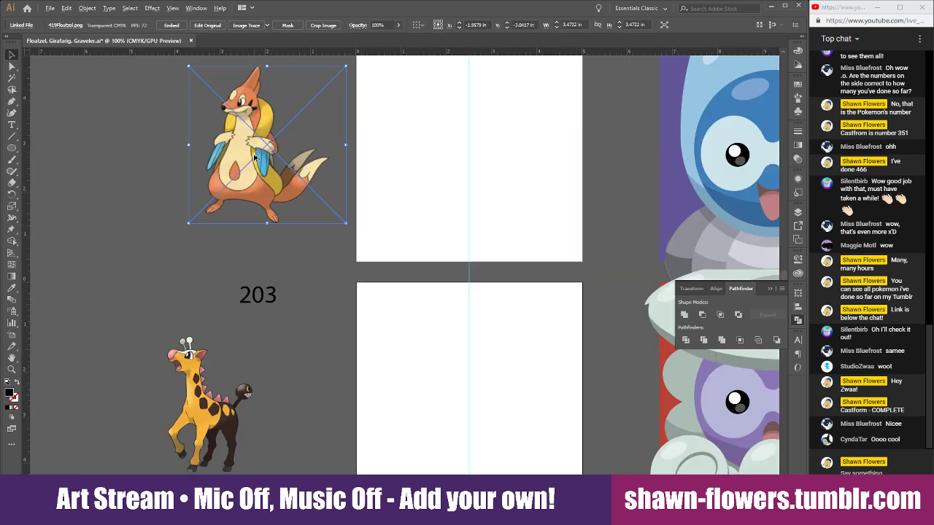
{"action": "scroll", "coordinate": [255, 158], "scroll_direction": "up", "scroll_amount": 1}
{"action": "scroll", "coordinate": [268, 201], "scroll_direction": "up", "scroll_amount": 3}
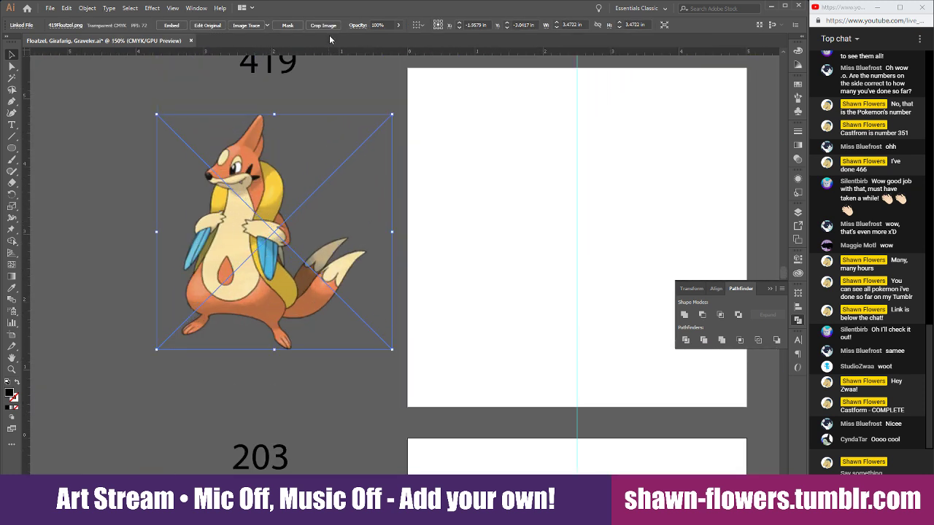
{"action": "key", "text": "ctrl+alt+c"}
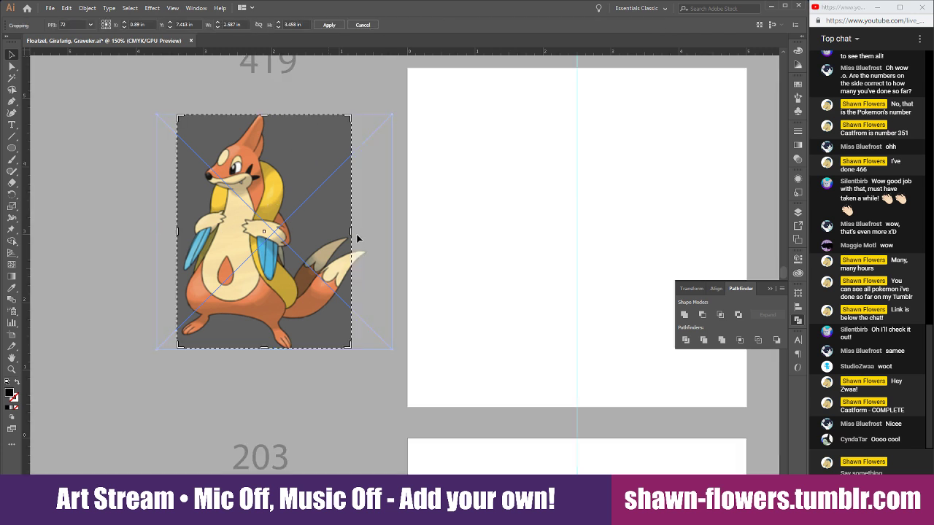
{"action": "left_click_drag", "start_coordinate": [350, 230], "coordinate": [373, 232]}
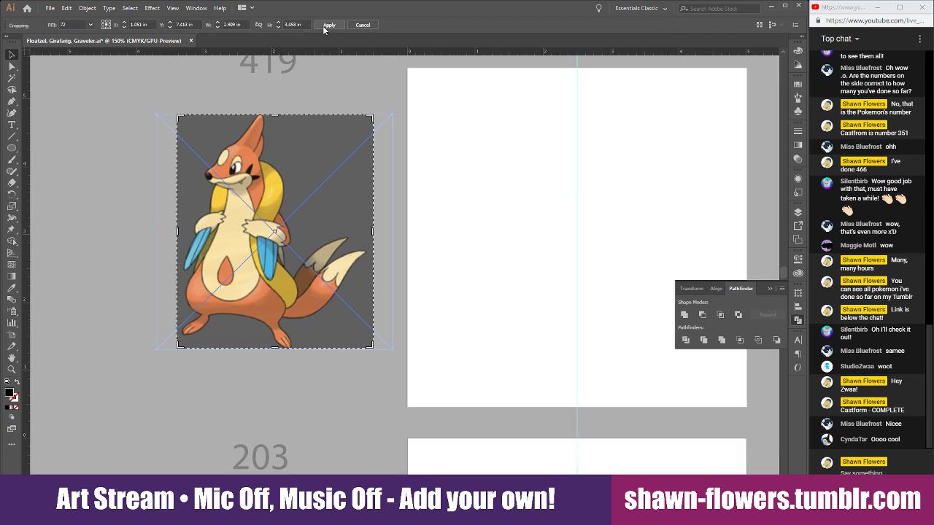
{"action": "left_click", "coordinate": [324, 26]}
Move the Girafarig picture under its 203 label and crop it to the suggested frame of about 2.24 × 2.99 in
{"action": "scroll", "coordinate": [321, 309], "scroll_direction": "down", "scroll_amount": 10}
{"action": "left_click_drag", "start_coordinate": [227, 287], "coordinate": [307, 280]}
{"action": "left_click", "coordinate": [314, 25]}
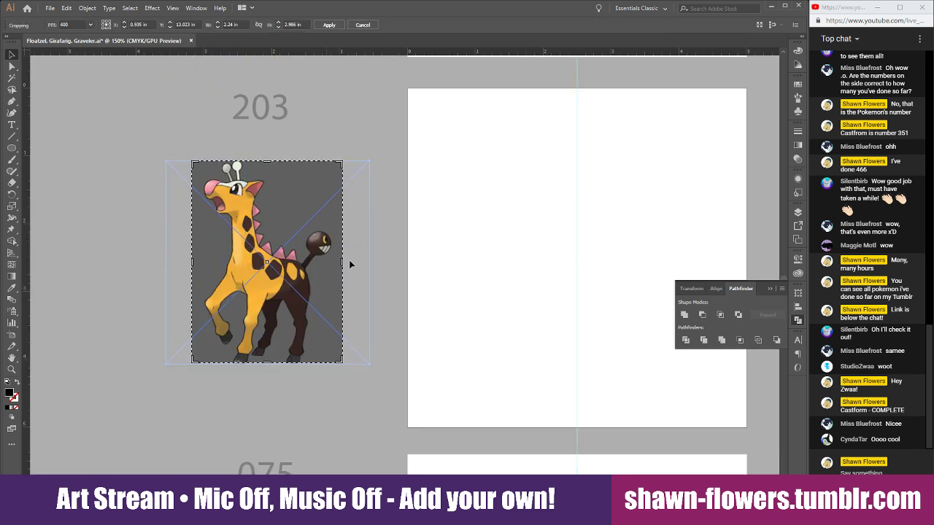
{"action": "left_click", "coordinate": [329, 25]}
Move the Graveler picture under its 075 label and crop it to about 3.47 × 2.18 in, keeping both arms in full
{"action": "scroll", "coordinate": [290, 361], "scroll_direction": "down", "scroll_amount": 10}
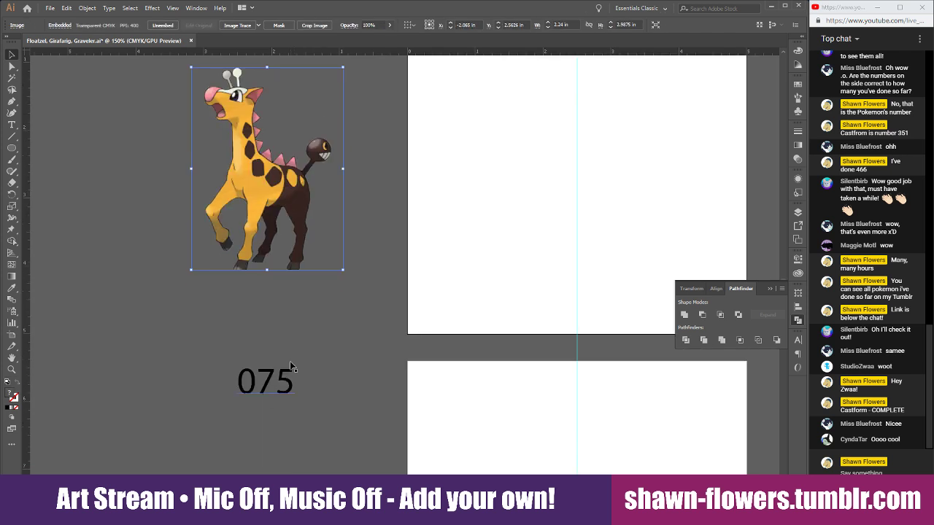
{"action": "scroll", "coordinate": [277, 337], "scroll_direction": "down", "scroll_amount": 3}
{"action": "left_click_drag", "start_coordinate": [276, 312], "coordinate": [277, 249]}
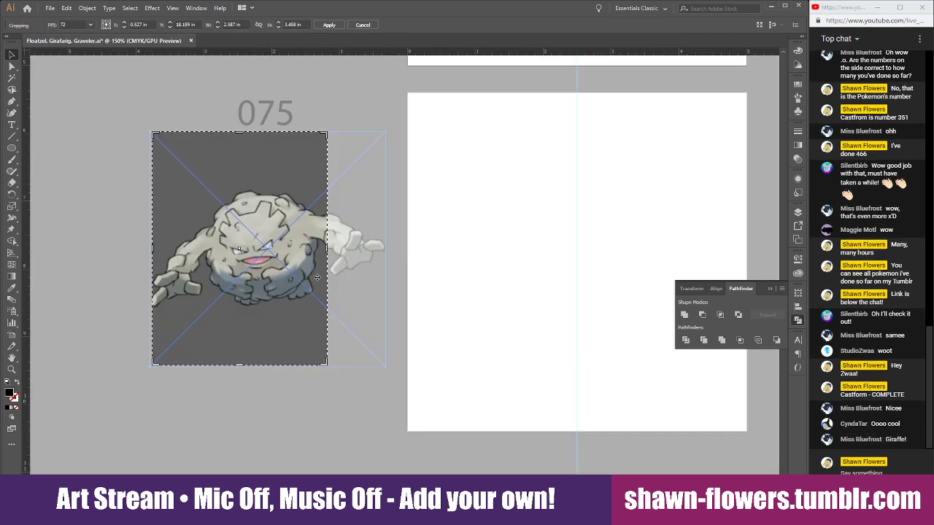
{"action": "left_click_drag", "start_coordinate": [326, 248], "coordinate": [485, 248]}
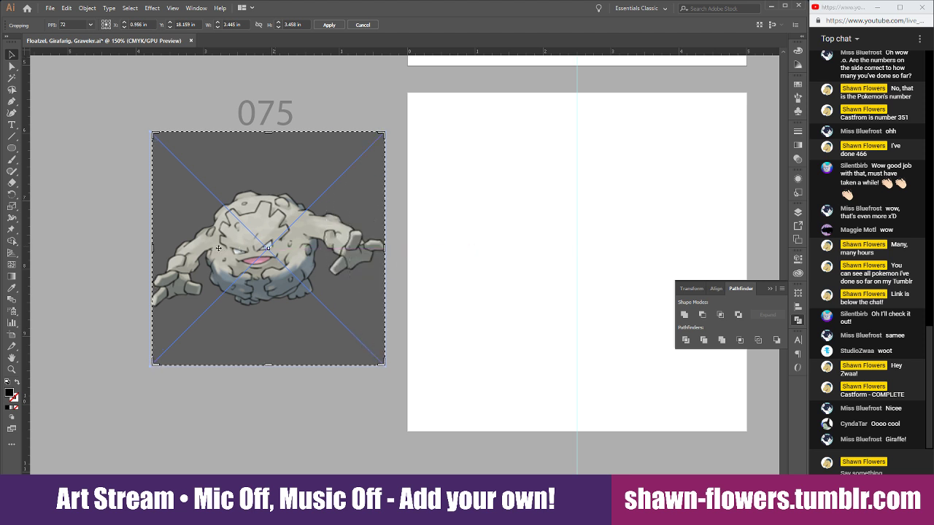
{"action": "left_click_drag", "start_coordinate": [159, 252], "coordinate": [157, 252]}
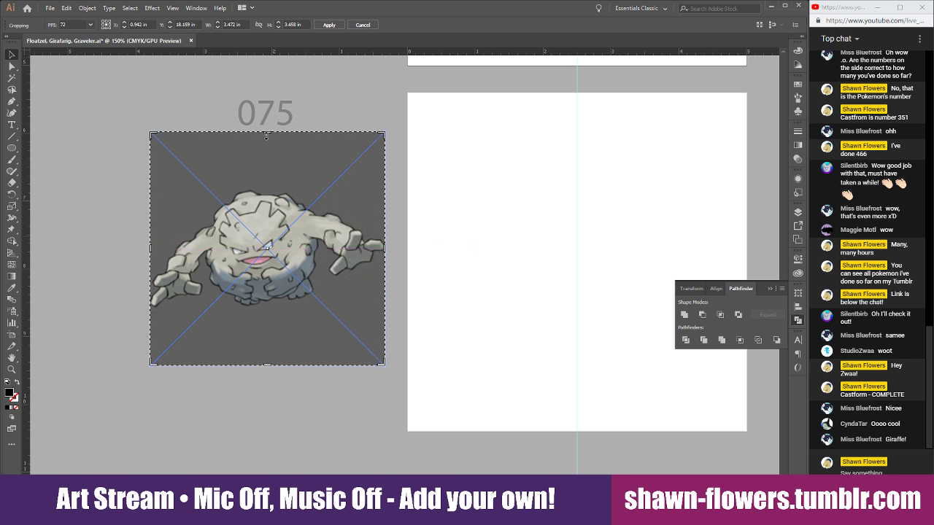
{"action": "left_click_drag", "start_coordinate": [266, 136], "coordinate": [266, 176]}
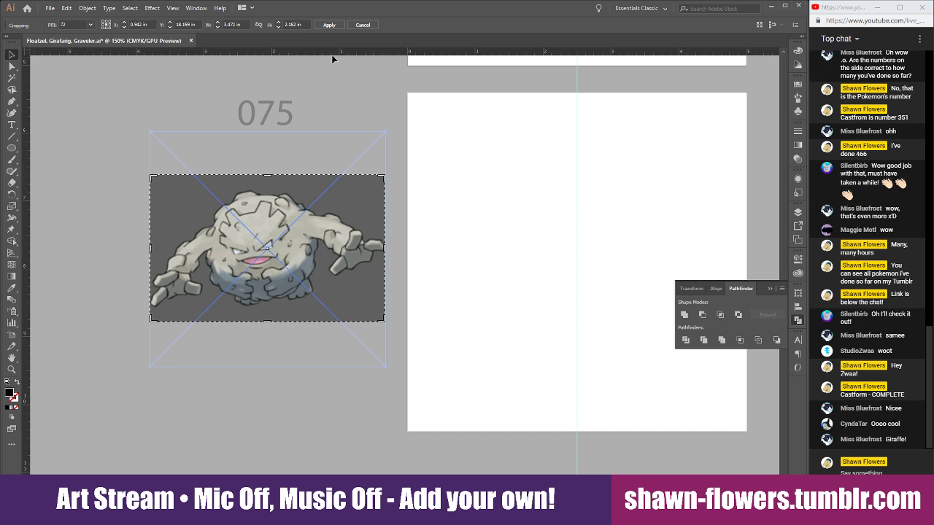
{"action": "left_click", "coordinate": [326, 25]}
{"action": "scroll", "coordinate": [328, 265], "scroll_direction": "down", "scroll_amount": 2}
{"action": "scroll", "coordinate": [296, 295], "scroll_direction": "right", "scroll_amount": 2}
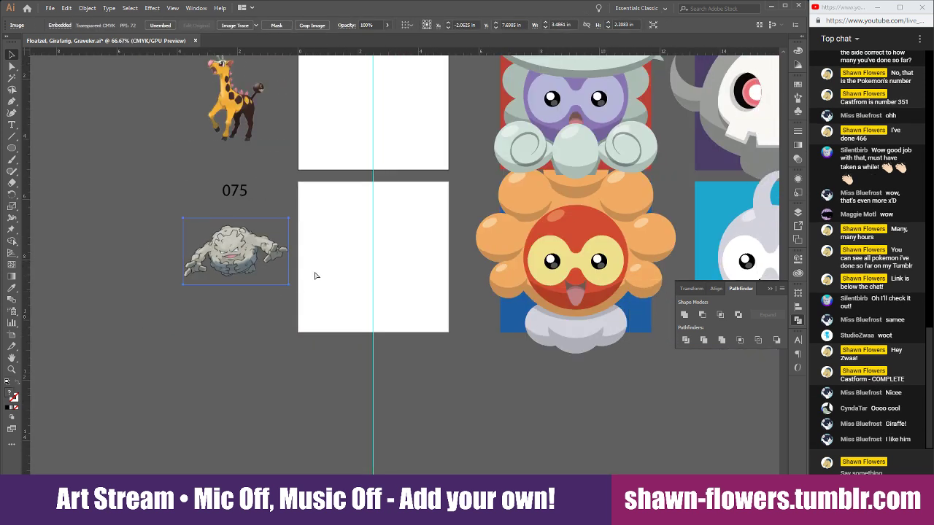
{"action": "left_click", "coordinate": [321, 259]}
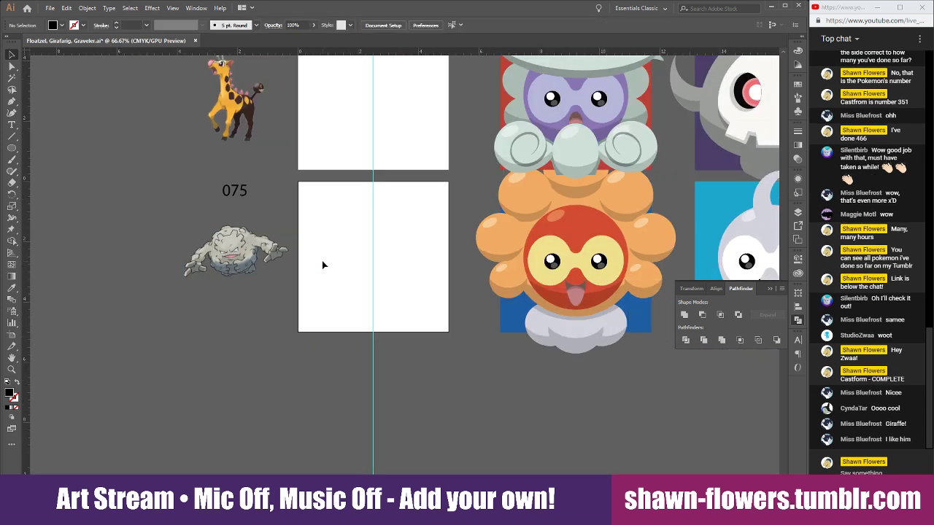
Shift the Girafarig picture slightly up and outward, and enlarge it to fill the space below its 203 label
{"action": "scroll", "coordinate": [322, 261], "scroll_direction": "up", "scroll_amount": 5}
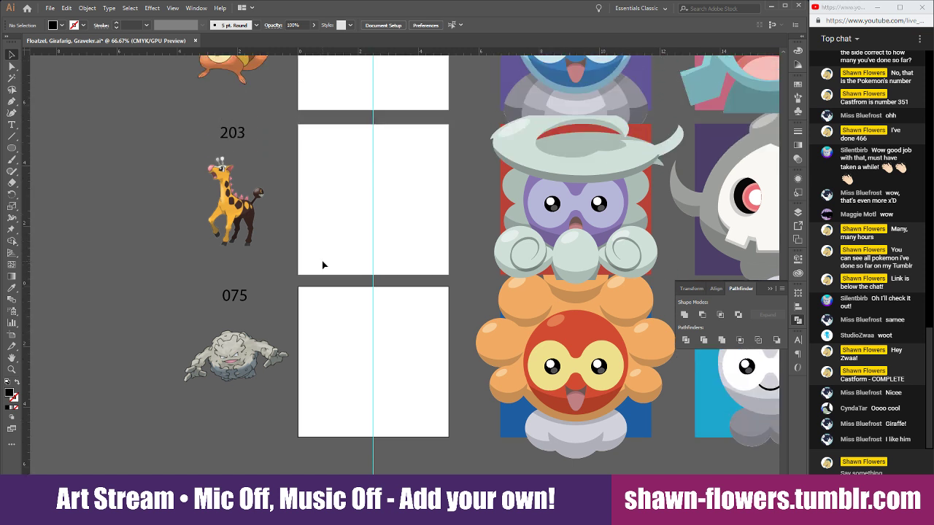
{"action": "scroll", "coordinate": [322, 261], "scroll_direction": "up", "scroll_amount": 1}
{"action": "left_click_drag", "start_coordinate": [226, 257], "coordinate": [214, 250]}
{"action": "left_click_drag", "start_coordinate": [260, 300], "coordinate": [218, 345]}
Enlarge the Graveler picture to about 4.67 × 2.96 in and reposition it below its 075 label, beside the artboard
{"action": "scroll", "coordinate": [263, 360], "scroll_direction": "down", "scroll_amount": 1}
{"action": "left_click", "coordinate": [262, 360]}
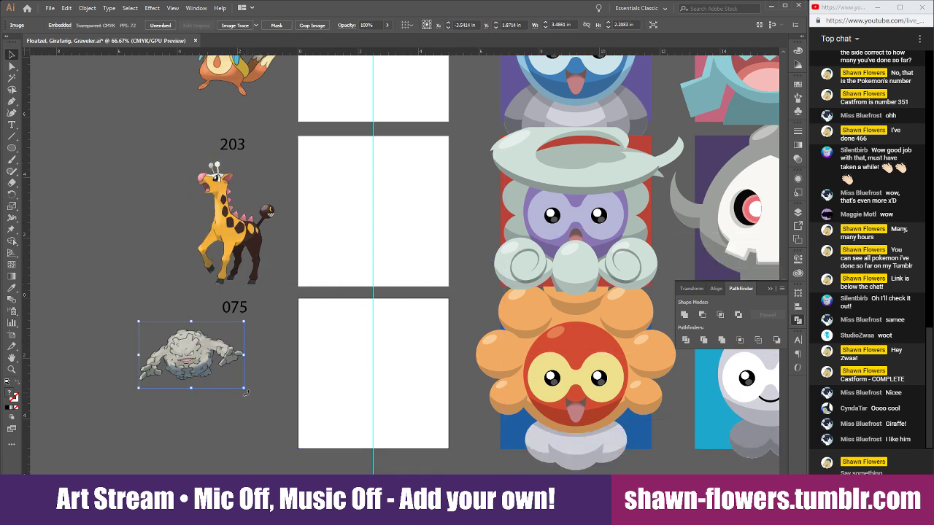
{"action": "left_click_drag", "start_coordinate": [244, 388], "coordinate": [277, 426]}
{"action": "left_click_drag", "start_coordinate": [224, 369], "coordinate": [240, 377]}
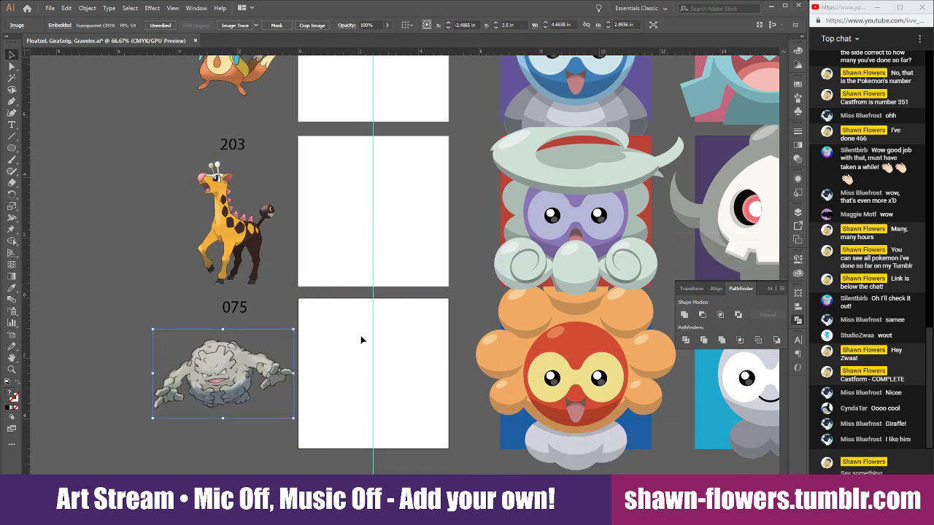
{"action": "left_click", "coordinate": [362, 340]}
Shift the Floatzel picture away from the artboard under its 419 label and enlarge it to nearly fill the gap
{"action": "scroll", "coordinate": [349, 346], "scroll_direction": "up", "scroll_amount": 1}
{"action": "scroll", "coordinate": [350, 346], "scroll_direction": "up", "scroll_amount": 2}
{"action": "left_click_drag", "start_coordinate": [234, 221], "coordinate": [218, 213]}
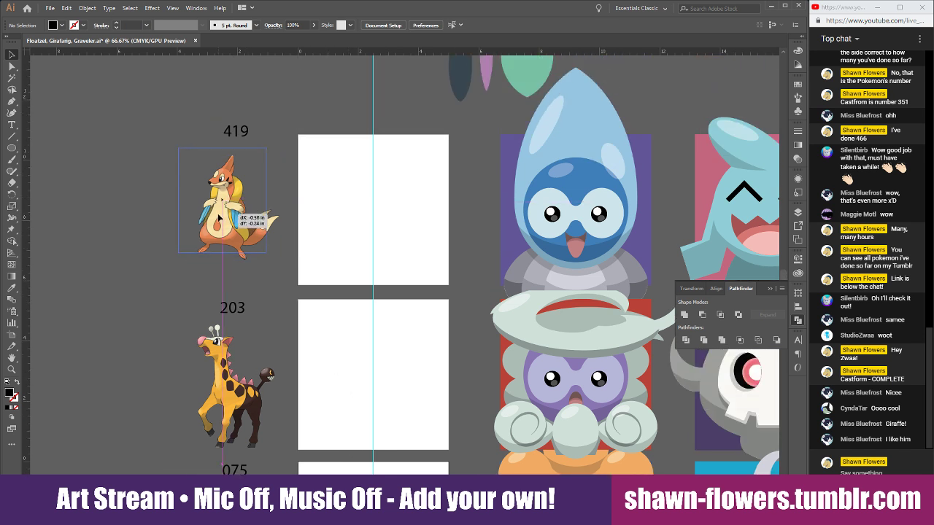
{"action": "left_click_drag", "start_coordinate": [269, 255], "coordinate": [283, 278]}
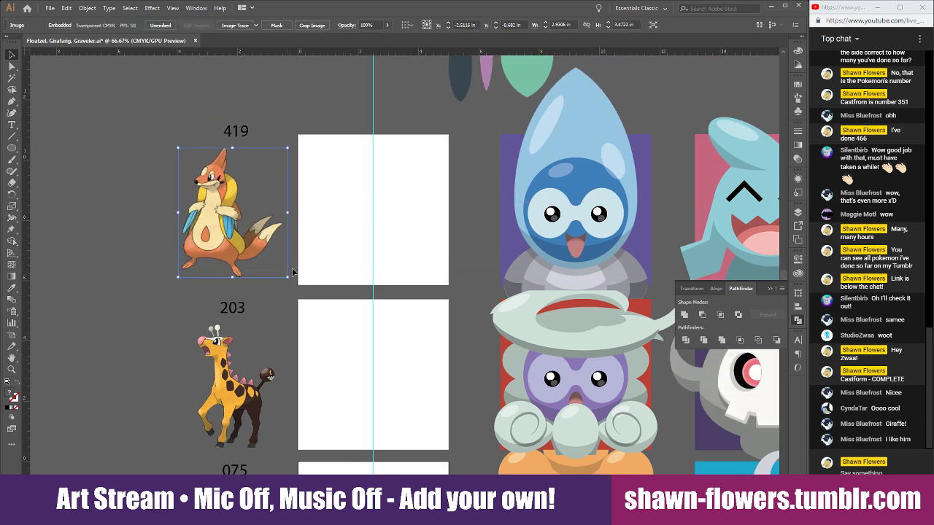
{"action": "left_click", "coordinate": [334, 223]}
{"action": "scroll", "coordinate": [291, 249], "scroll_direction": "right", "scroll_amount": 3}
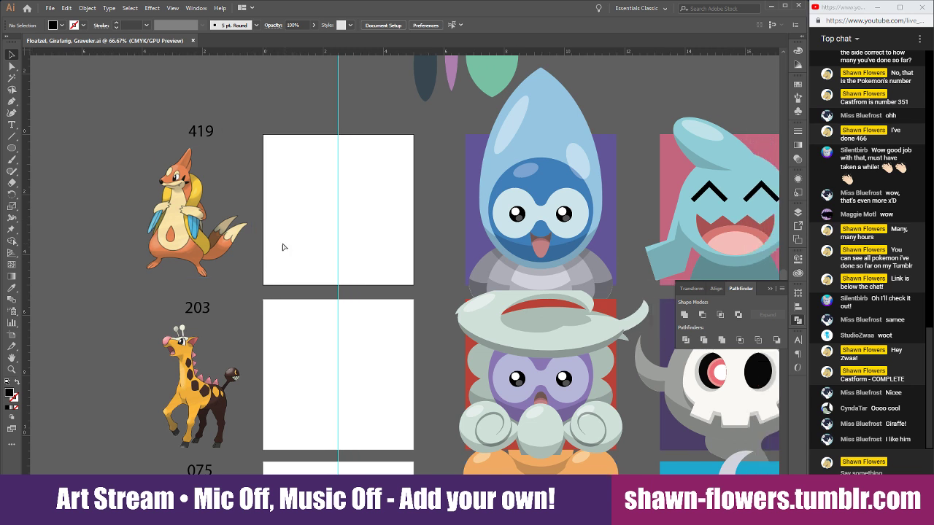
{"action": "scroll", "coordinate": [337, 222], "scroll_direction": "left", "scroll_amount": 2}
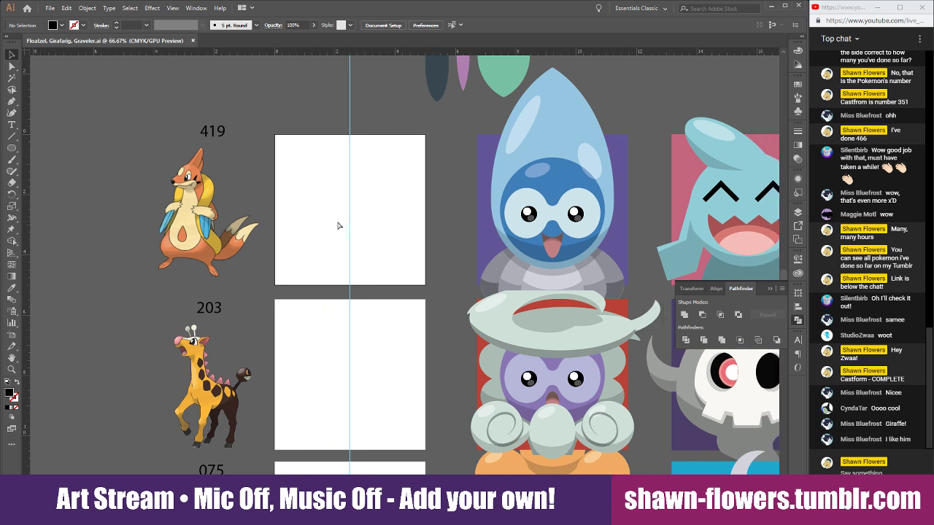
{"action": "scroll", "coordinate": [336, 210], "scroll_direction": "right", "scroll_amount": 1}
{"action": "scroll", "coordinate": [328, 206], "scroll_direction": "up", "scroll_amount": 1}
{"action": "scroll", "coordinate": [429, 217], "scroll_direction": "left", "scroll_amount": 2}
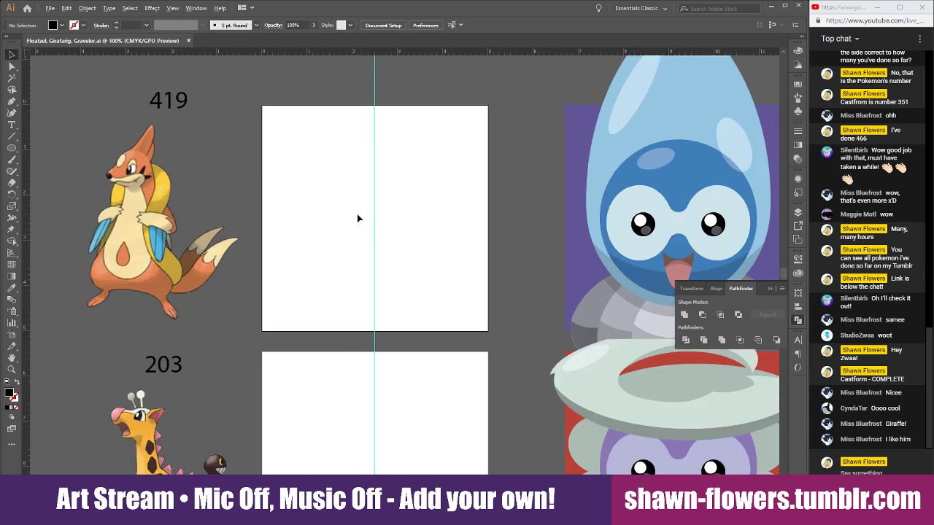
{"action": "scroll", "coordinate": [357, 218], "scroll_direction": "down", "scroll_amount": 1}
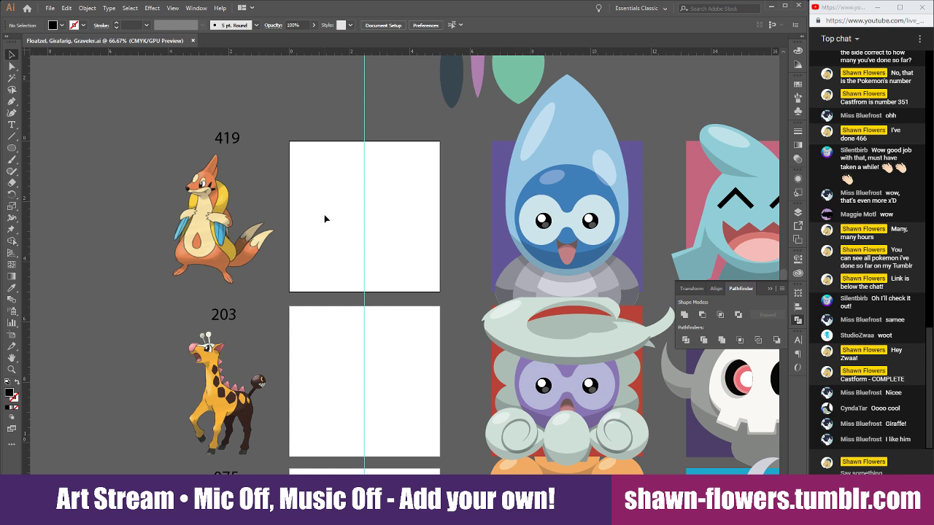
Start opening a file from the Pokemon Cells folder, then switch to the browser and locate Buizel in the Pokemon Cells List spreadsheet
{"action": "key", "text": "ctrl+o"}
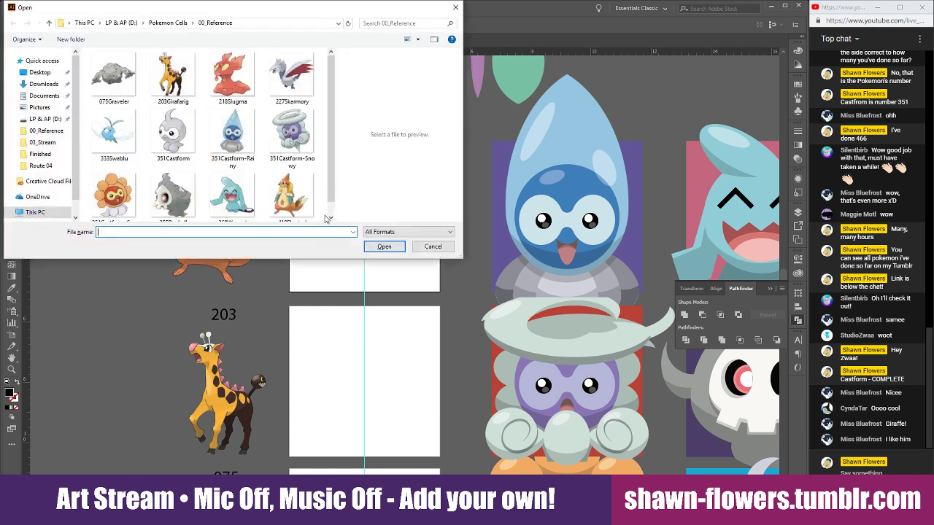
{"action": "left_click", "coordinate": [168, 23]}
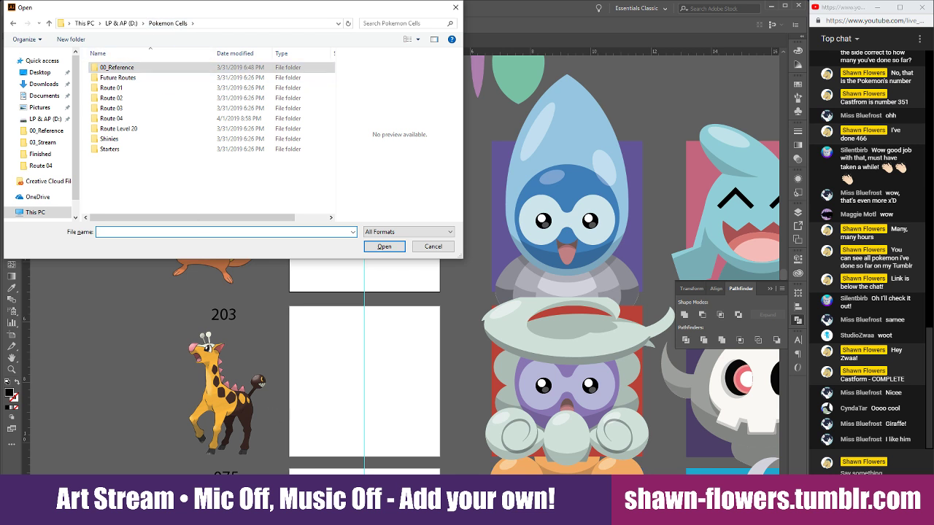
{"action": "left_click", "coordinate": [284, 448]}
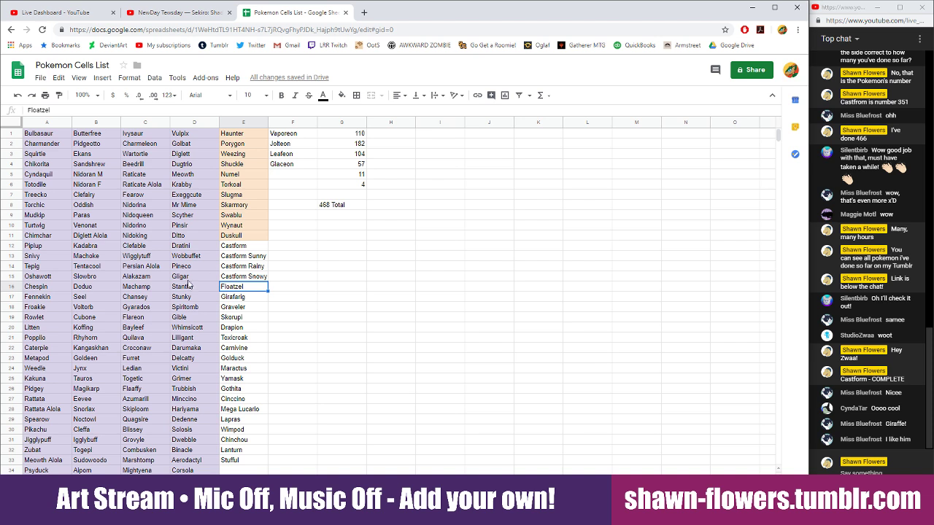
{"action": "scroll", "coordinate": [187, 284], "scroll_direction": "down", "scroll_amount": 5}
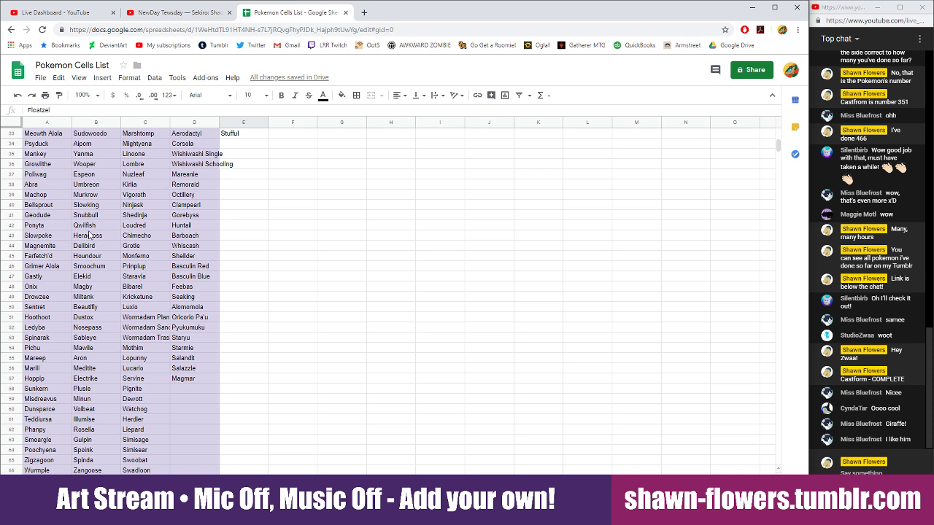
{"action": "scroll", "coordinate": [94, 228], "scroll_direction": "up", "scroll_amount": 3}
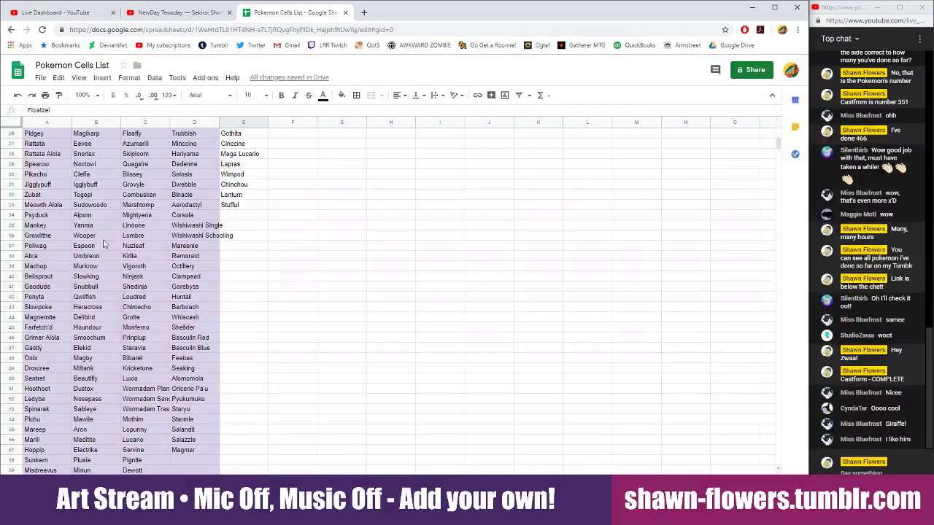
{"action": "scroll", "coordinate": [103, 243], "scroll_direction": "down", "scroll_amount": 1}
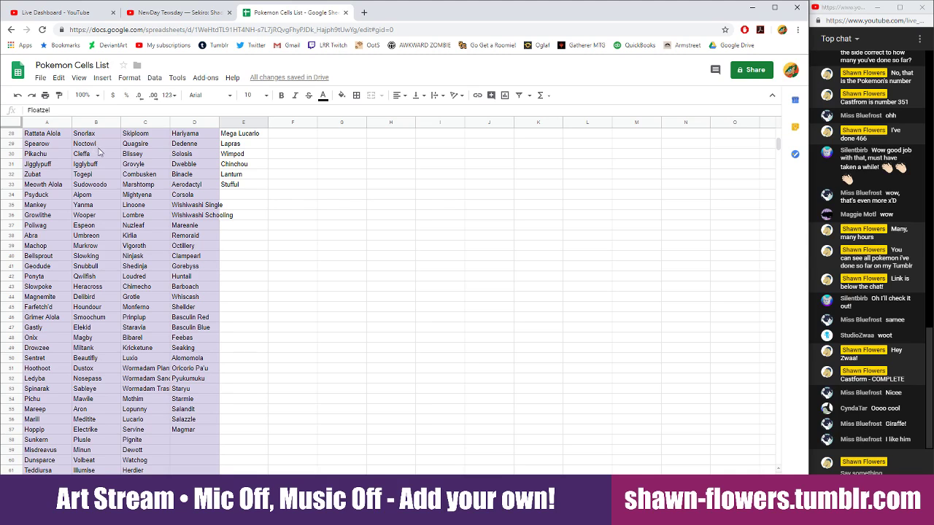
{"action": "scroll", "coordinate": [109, 262], "scroll_direction": "down", "scroll_amount": 5}
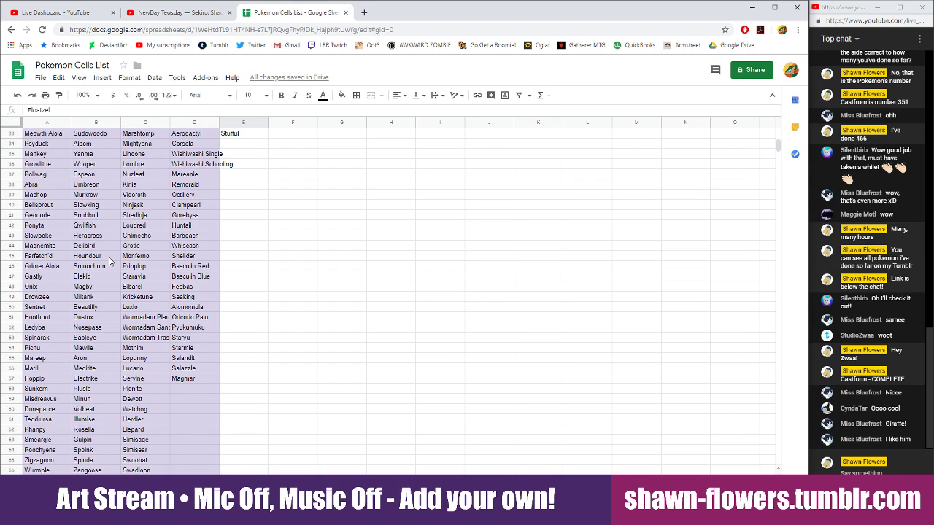
{"action": "scroll", "coordinate": [109, 269], "scroll_direction": "down", "scroll_amount": 5}
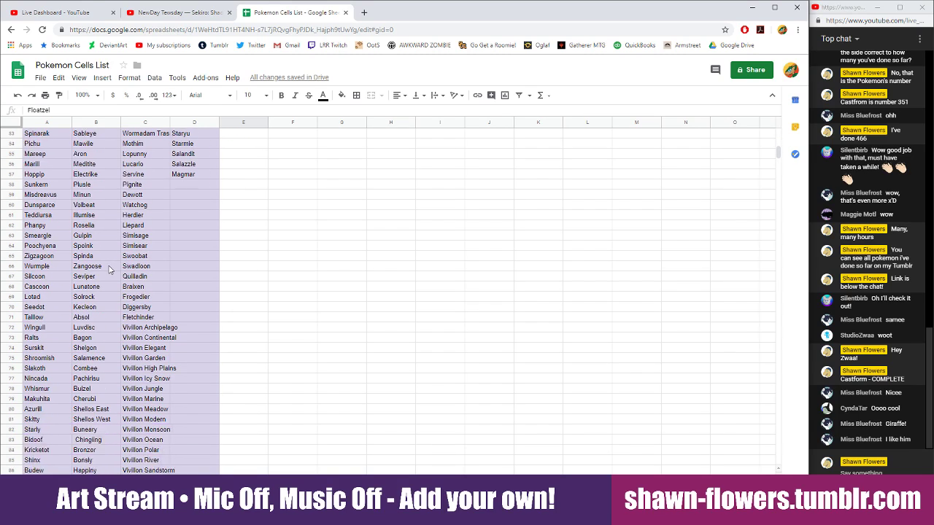
{"action": "scroll", "coordinate": [97, 301], "scroll_direction": "down", "scroll_amount": 2}
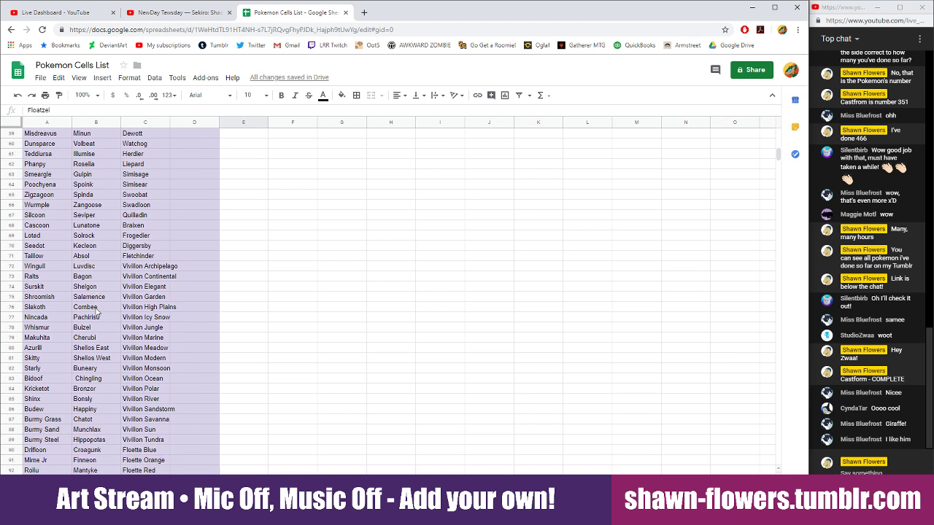
{"action": "left_click", "coordinate": [98, 331]}
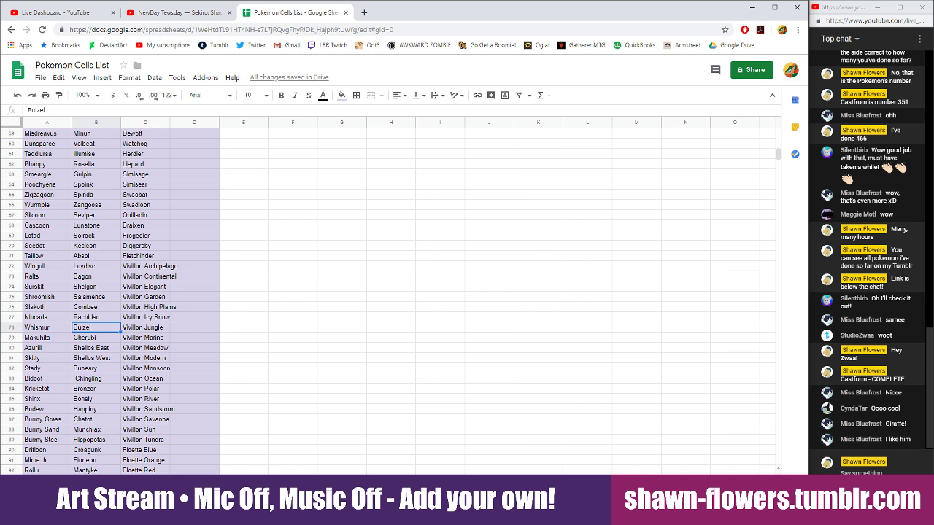
Switch back to Illustrator and open the file "Buizel, Beautifly, Dustox" from the Route 02 folder after comparing its preview with the neighbouring file
{"action": "key", "text": "alt+Tab"}
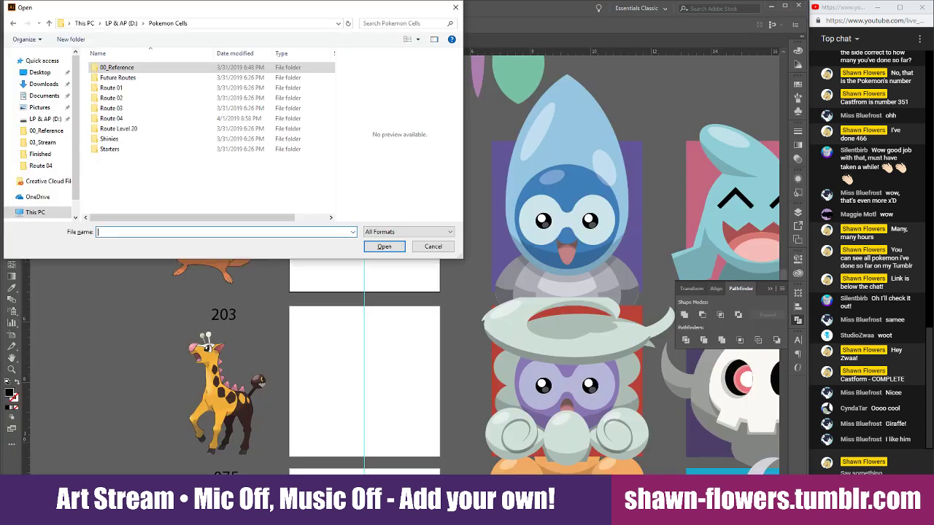
{"action": "double_click", "coordinate": [118, 98]}
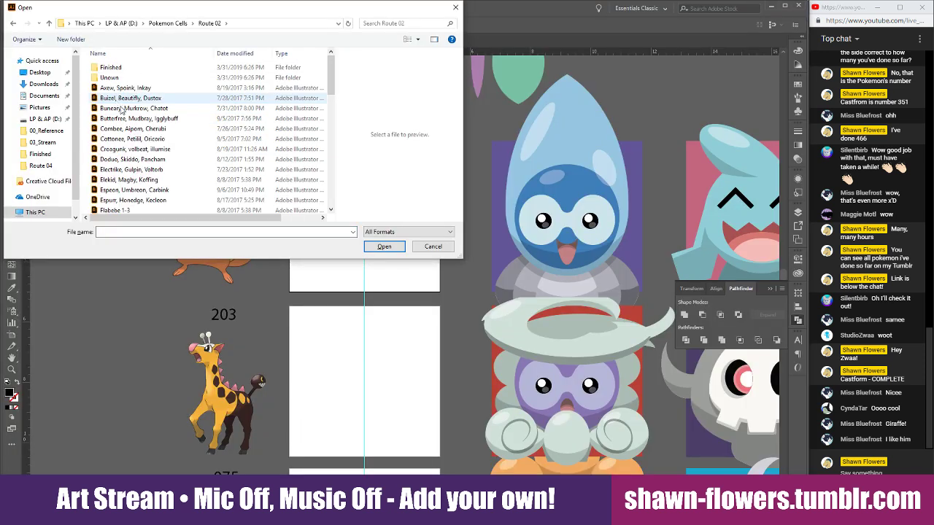
{"action": "left_click", "coordinate": [124, 97]}
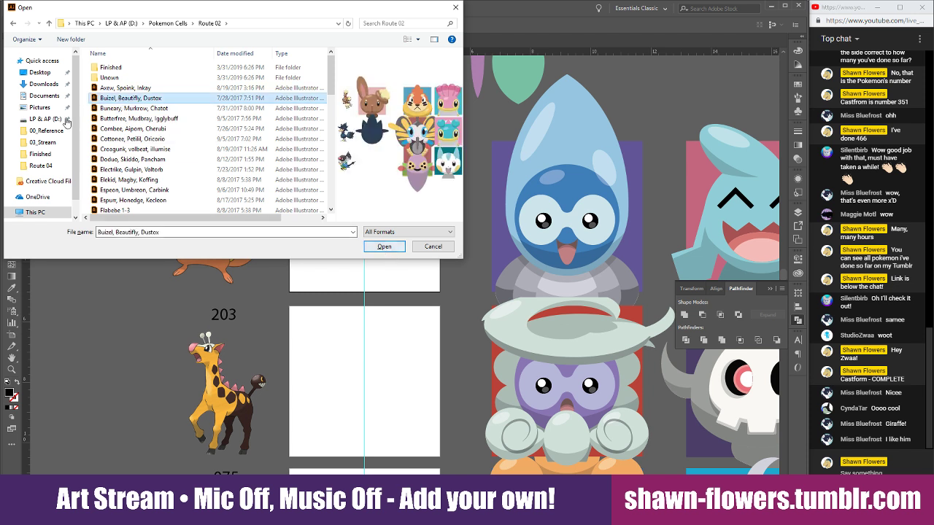
{"action": "left_click", "coordinate": [130, 109]}
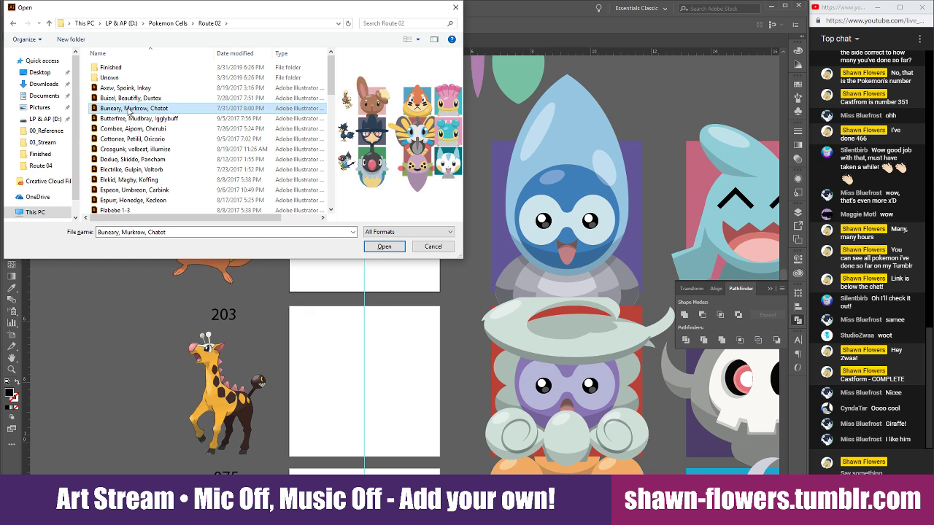
{"action": "left_click", "coordinate": [129, 99]}
{"action": "left_click", "coordinate": [129, 110]}
{"action": "key", "text": "Up"}
{"action": "left_click", "coordinate": [378, 248]}
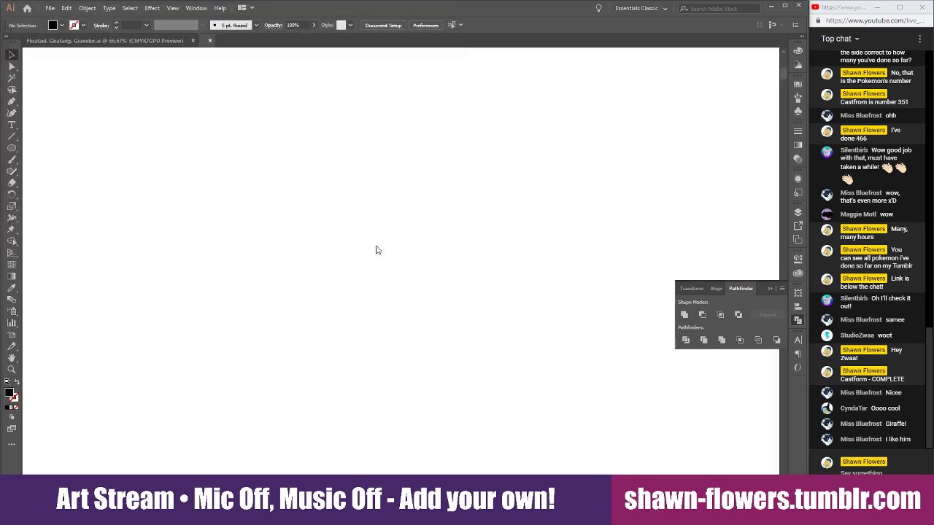
Copy the whole Buizel artwork with its blue background from the opened file and paste it into the Floatzel, Girafarig, Graveler document
{"action": "scroll", "coordinate": [369, 238], "scroll_direction": "right", "scroll_amount": 3}
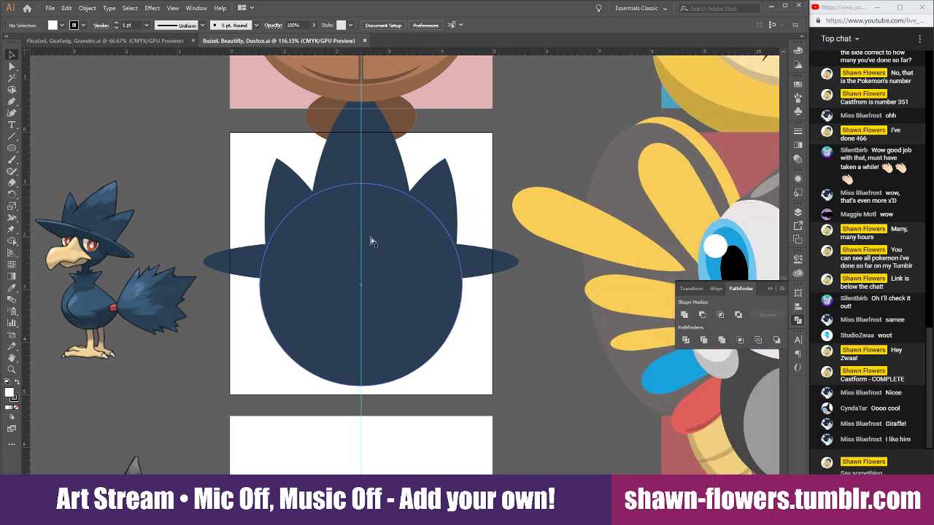
{"action": "scroll", "coordinate": [464, 240], "scroll_direction": "down", "scroll_amount": 1}
{"action": "scroll", "coordinate": [477, 252], "scroll_direction": "up", "scroll_amount": 4}
{"action": "scroll", "coordinate": [471, 261], "scroll_direction": "right", "scroll_amount": 5}
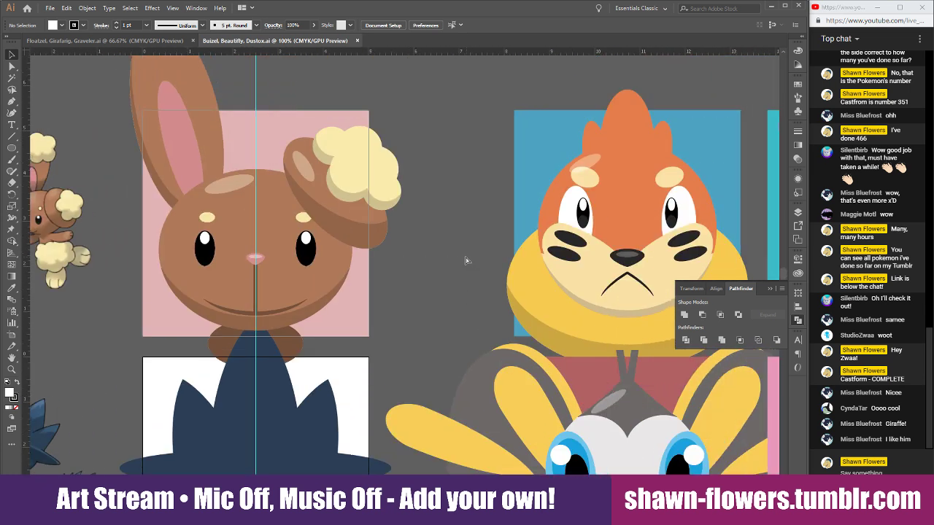
{"action": "left_click_drag", "start_coordinate": [331, 104], "coordinate": [571, 329]}
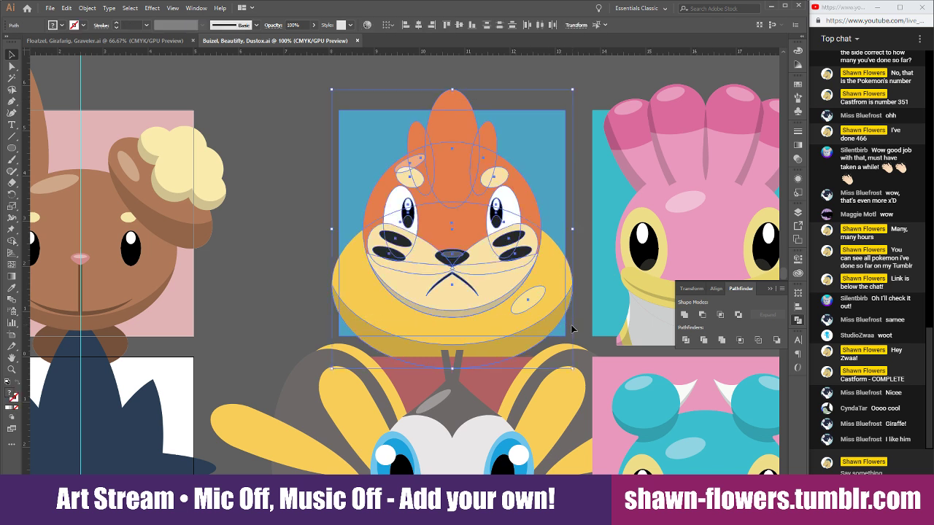
{"action": "left_click", "coordinate": [102, 40]}
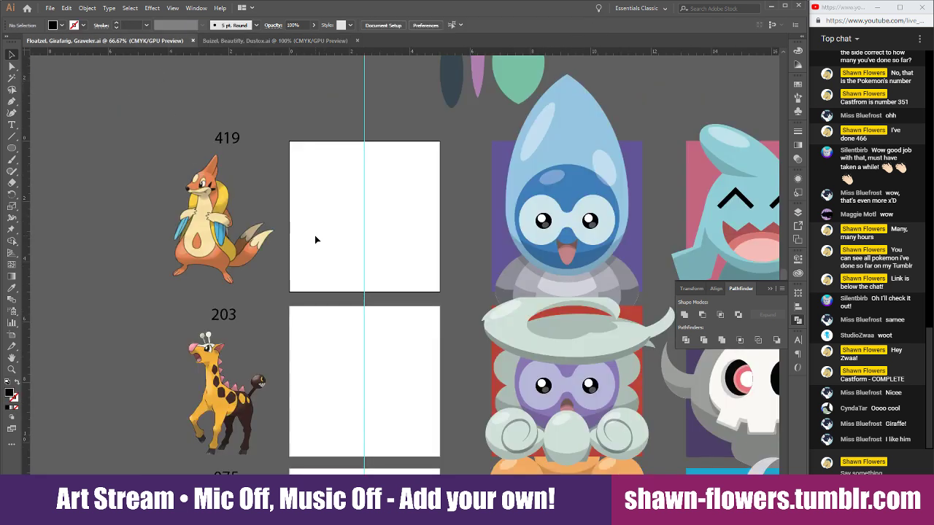
{"action": "key", "text": "ctrl+v"}
{"action": "scroll", "coordinate": [350, 197], "scroll_direction": "up", "scroll_amount": 3}
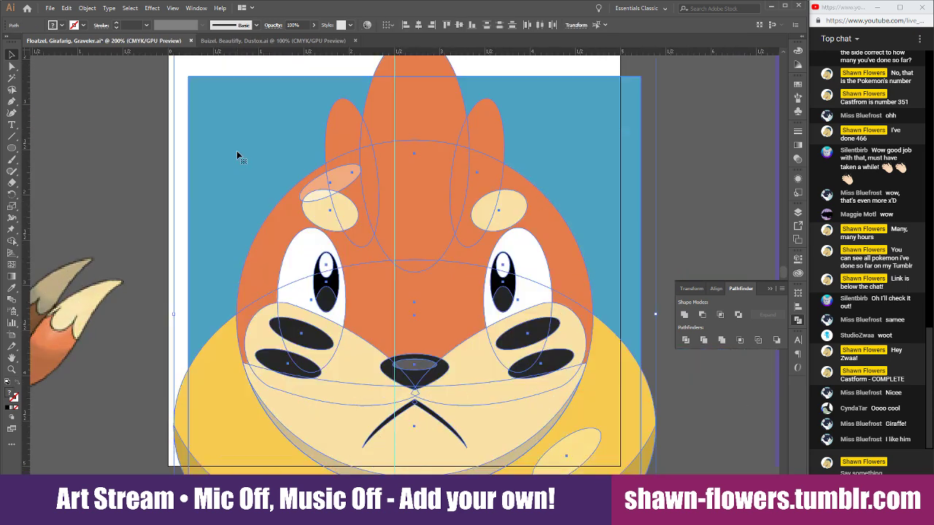
Move the pasted Buizel artwork so its blue background square fits exactly over the artboard beside the Floatzel reference, and deselect it
{"action": "scroll", "coordinate": [236, 151], "scroll_direction": "up", "scroll_amount": 3}
{"action": "left_click_drag", "start_coordinate": [236, 257], "coordinate": [225, 196]}
{"action": "scroll", "coordinate": [167, 146], "scroll_direction": "up", "scroll_amount": 8}
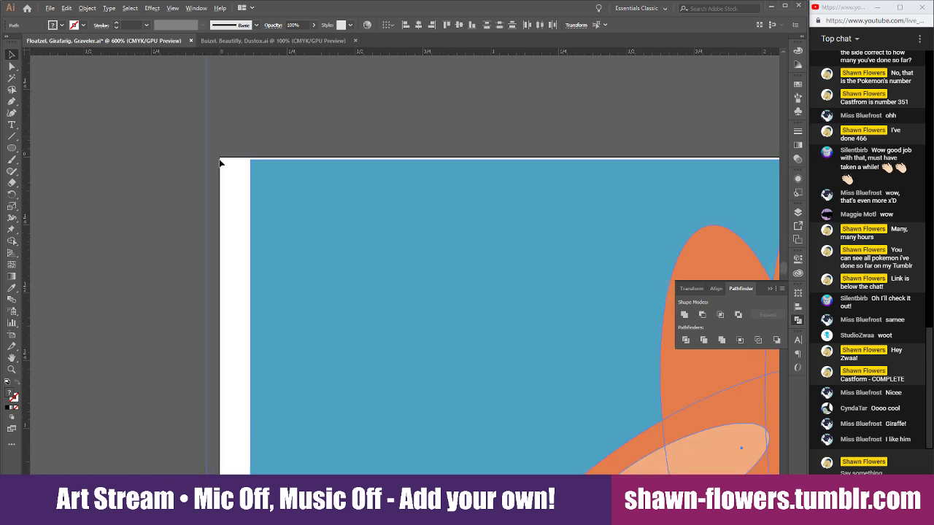
{"action": "left_click_drag", "start_coordinate": [409, 239], "coordinate": [241, 219]}
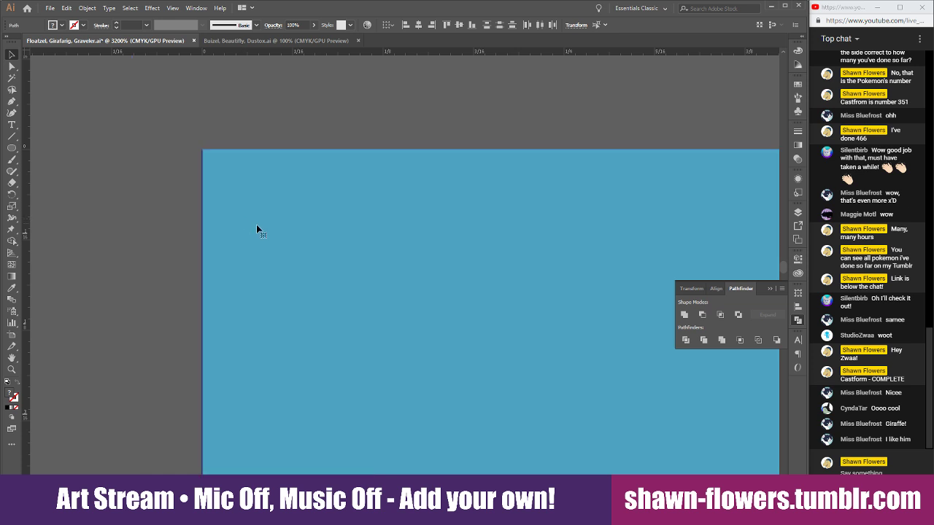
{"action": "scroll", "coordinate": [374, 297], "scroll_direction": "down", "scroll_amount": 9}
{"action": "scroll", "coordinate": [373, 298], "scroll_direction": "up", "scroll_amount": 2}
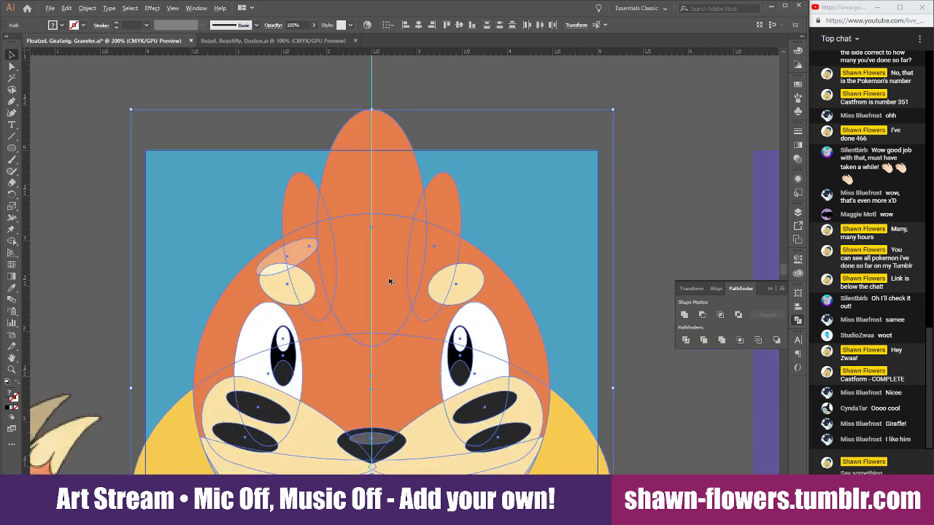
{"action": "scroll", "coordinate": [390, 281], "scroll_direction": "down", "scroll_amount": 5}
{"action": "scroll", "coordinate": [534, 285], "scroll_direction": "down", "scroll_amount": 3}
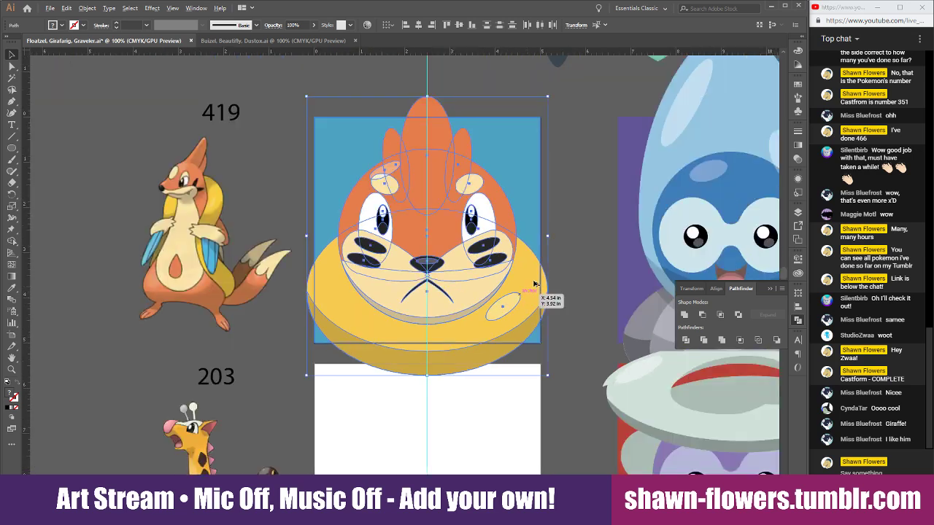
{"action": "left_click", "coordinate": [566, 226]}
{"action": "scroll", "coordinate": [547, 232], "scroll_direction": "right", "scroll_amount": 2}
{"action": "scroll", "coordinate": [393, 314], "scroll_direction": "down", "scroll_amount": 1}
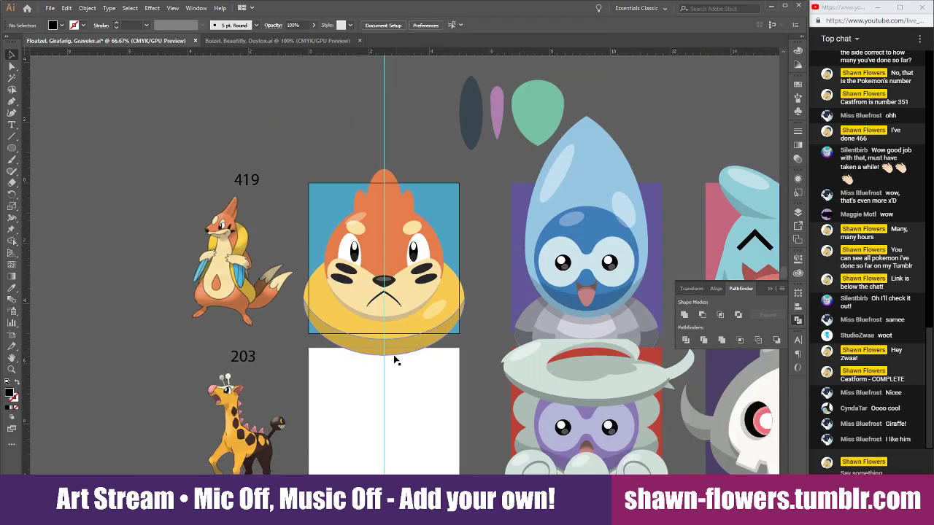
Deselect the artwork in the Buizel, Beautifly, Dustox file and close that file, leaving only the Floatzel, Girafarig, Graveler document open
{"action": "scroll", "coordinate": [394, 360], "scroll_direction": "down", "scroll_amount": 4}
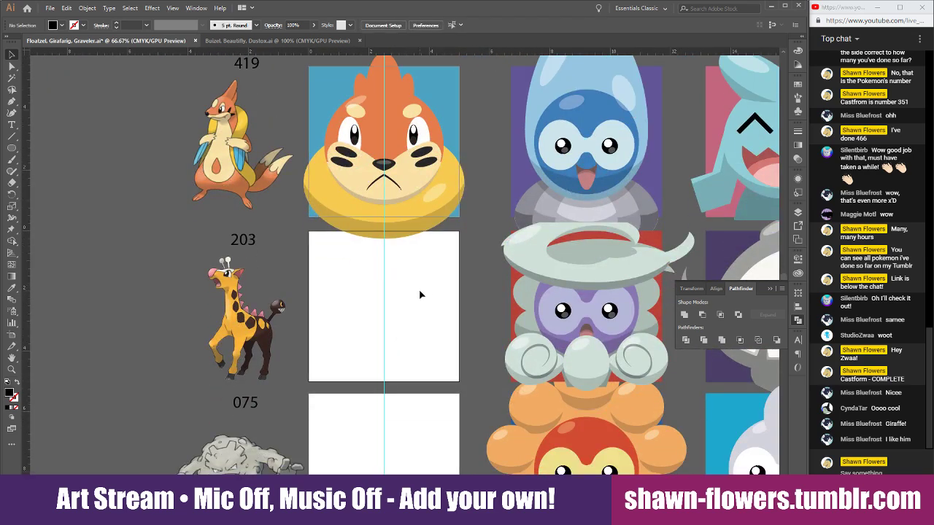
{"action": "scroll", "coordinate": [398, 285], "scroll_direction": "down", "scroll_amount": 1}
{"action": "scroll", "coordinate": [403, 306], "scroll_direction": "up", "scroll_amount": 1}
{"action": "scroll", "coordinate": [362, 321], "scroll_direction": "down", "scroll_amount": 4}
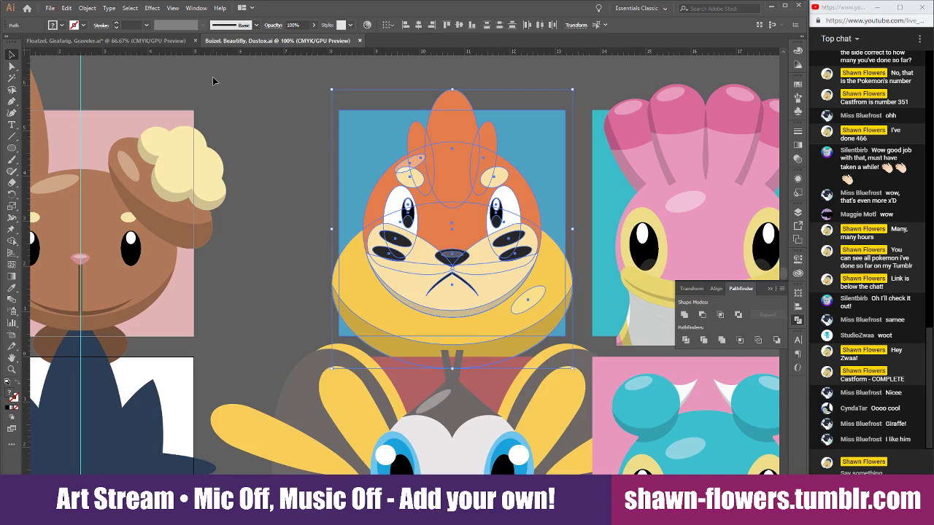
{"action": "left_click", "coordinate": [310, 86]}
{"action": "left_click", "coordinate": [360, 41]}
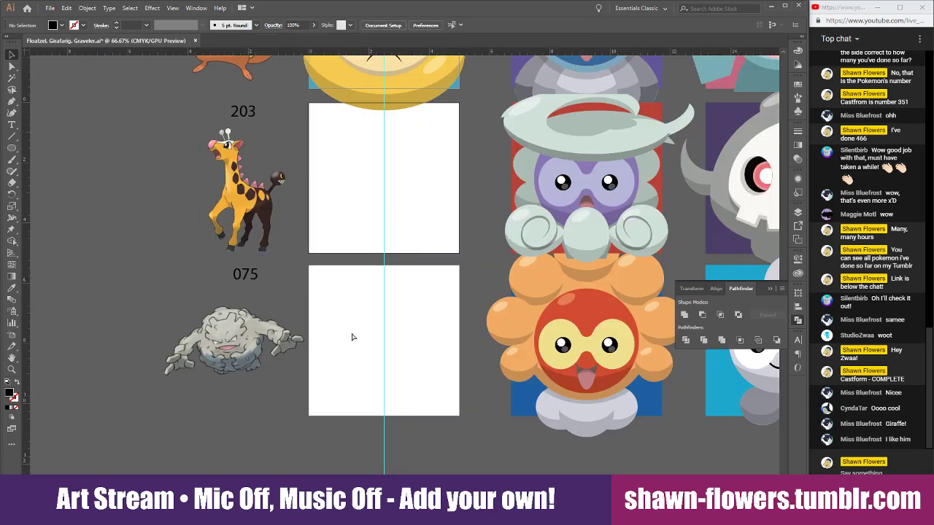
Open the Pika, Mank, Geod file from the Pokemon Cells Route 01 folder, ignoring its missing linked images
{"action": "key", "text": "ctrl+o"}
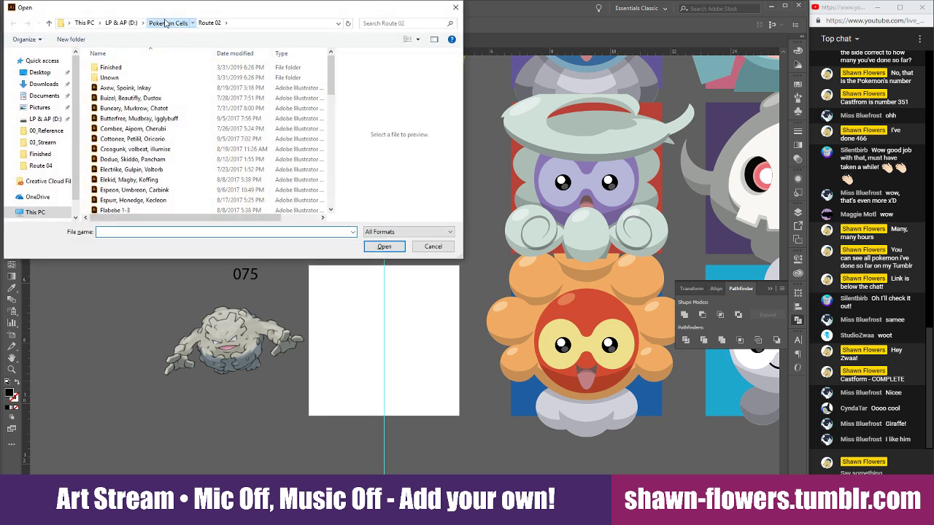
{"action": "left_click", "coordinate": [166, 22]}
{"action": "double_click", "coordinate": [126, 90]}
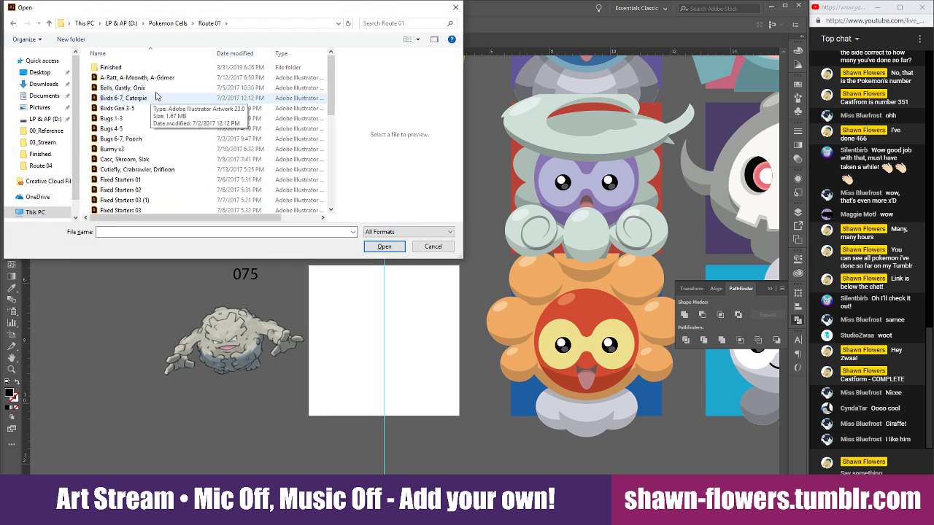
{"action": "scroll", "coordinate": [155, 96], "scroll_direction": "down", "scroll_amount": 1}
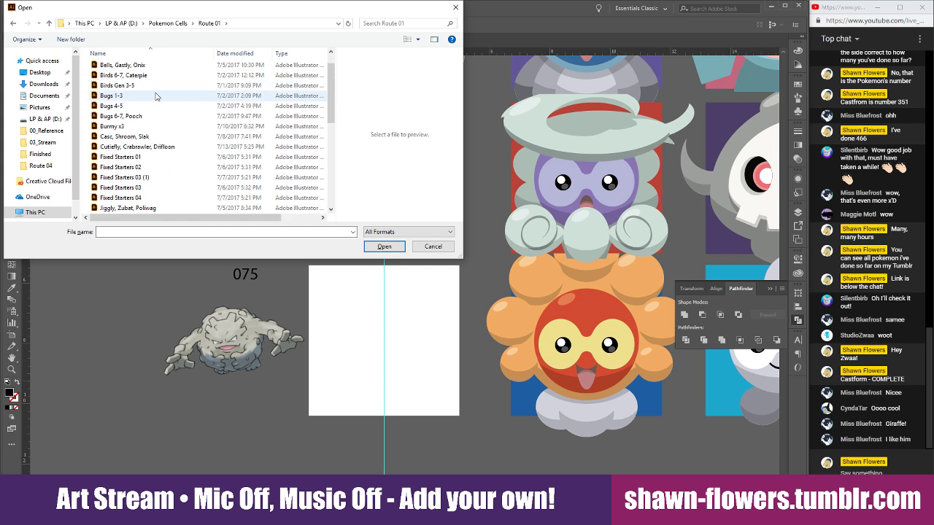
{"action": "scroll", "coordinate": [156, 96], "scroll_direction": "down", "scroll_amount": 1}
{"action": "scroll", "coordinate": [166, 97], "scroll_direction": "down", "scroll_amount": 1}
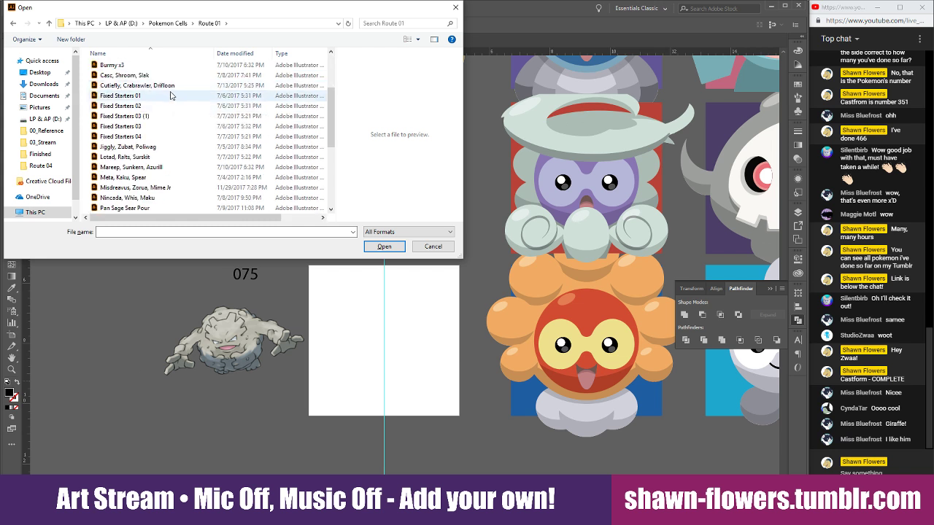
{"action": "scroll", "coordinate": [170, 96], "scroll_direction": "down", "scroll_amount": 3}
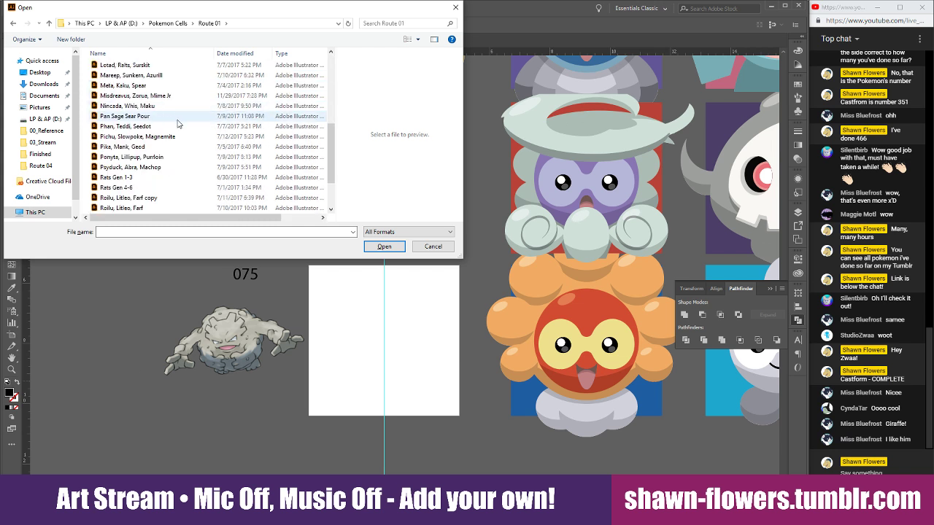
{"action": "scroll", "coordinate": [182, 124], "scroll_direction": "down", "scroll_amount": 1}
{"action": "left_click", "coordinate": [146, 116]}
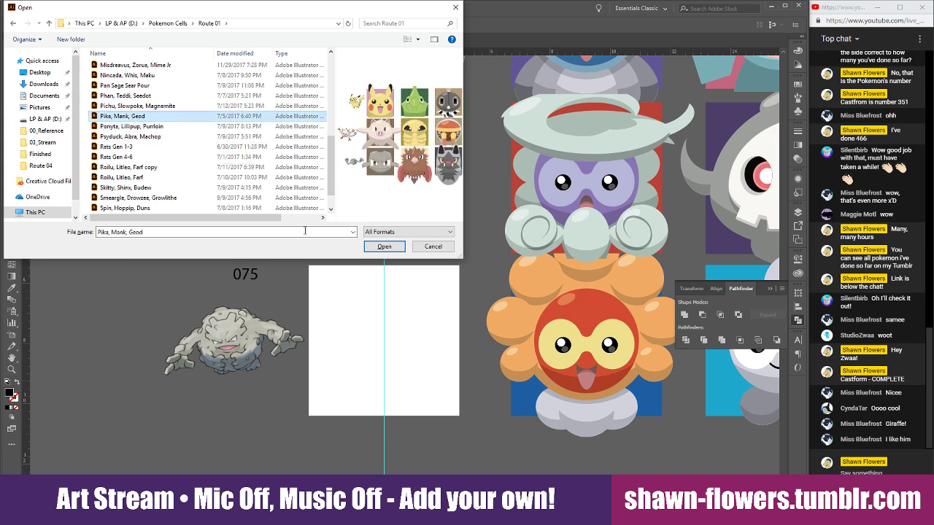
{"action": "left_click", "coordinate": [382, 247]}
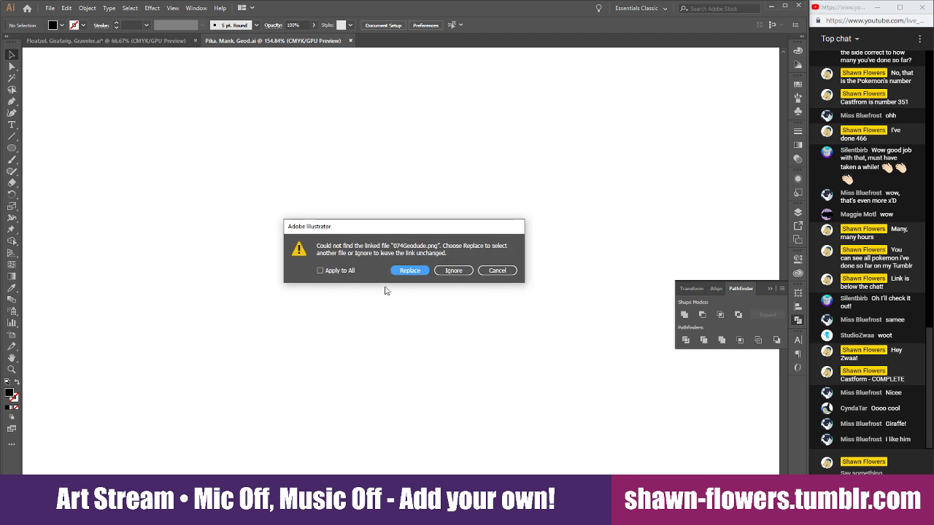
{"action": "left_click", "coordinate": [454, 271]}
{"action": "left_click", "coordinate": [454, 270]}
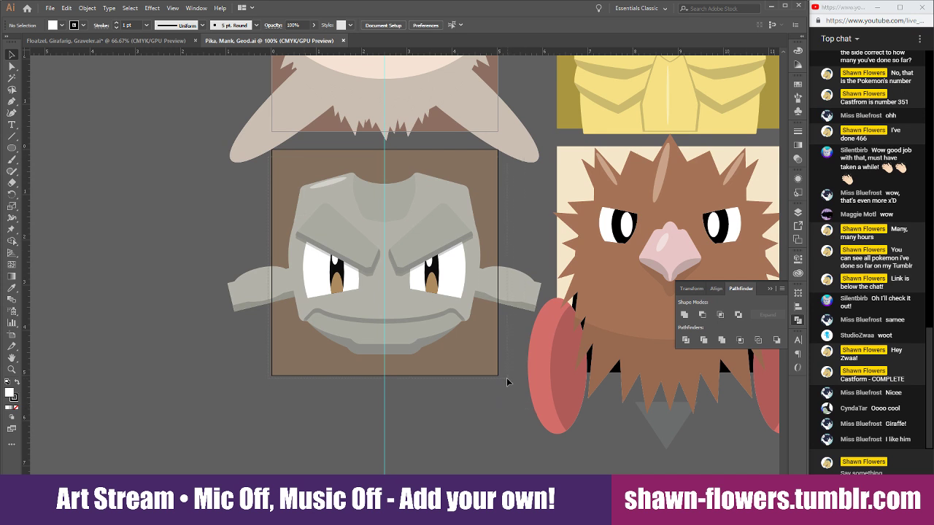
Copy the Geodude artwork with its brown background and paste it into the Floatzel, Girafarig, Graveler.ai document
{"action": "left_click_drag", "start_coordinate": [507, 379], "coordinate": [504, 380]}
{"action": "key", "text": "a"}
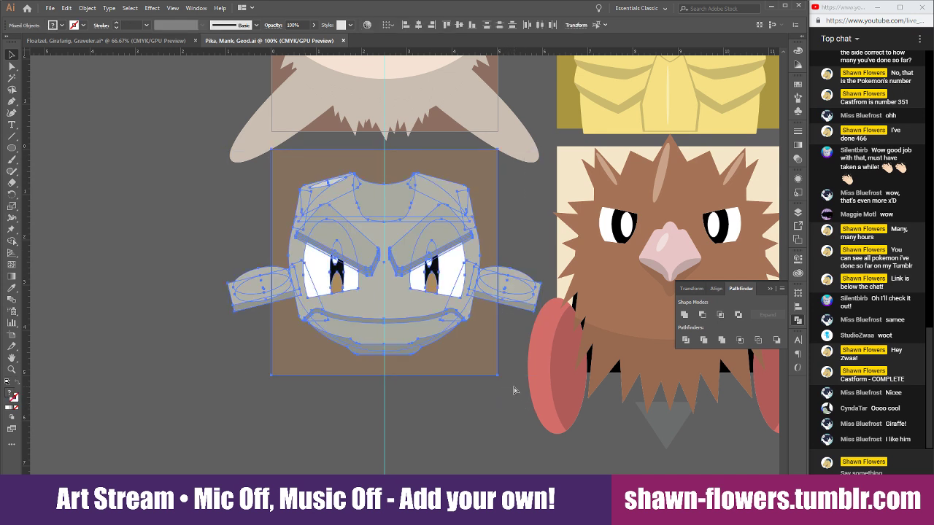
{"action": "left_click", "coordinate": [143, 41]}
{"action": "scroll", "coordinate": [344, 283], "scroll_direction": "down", "scroll_amount": 2}
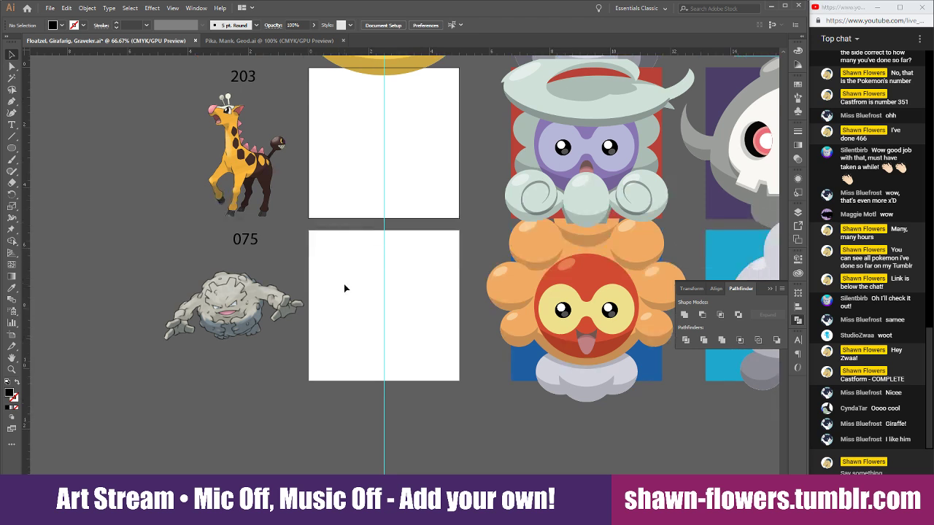
{"action": "key", "text": "ctrl+v"}
Align the pasted Geodude artwork and its background with the blank artboard beside the 075 reference
{"action": "scroll", "coordinate": [378, 382], "scroll_direction": "up", "scroll_amount": 3}
{"action": "left_click_drag", "start_coordinate": [298, 239], "coordinate": [259, 329]}
{"action": "scroll", "coordinate": [179, 411], "scroll_direction": "up", "scroll_amount": 4}
{"action": "left_click_drag", "start_coordinate": [217, 249], "coordinate": [193, 262]}
{"action": "scroll", "coordinate": [343, 372], "scroll_direction": "down", "scroll_amount": 6}
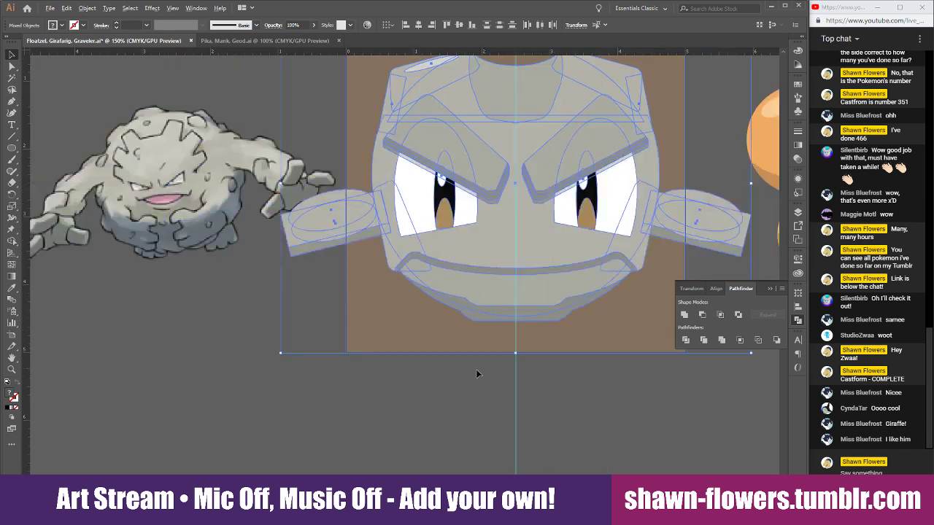
{"action": "scroll", "coordinate": [591, 390], "scroll_direction": "up", "scroll_amount": 2}
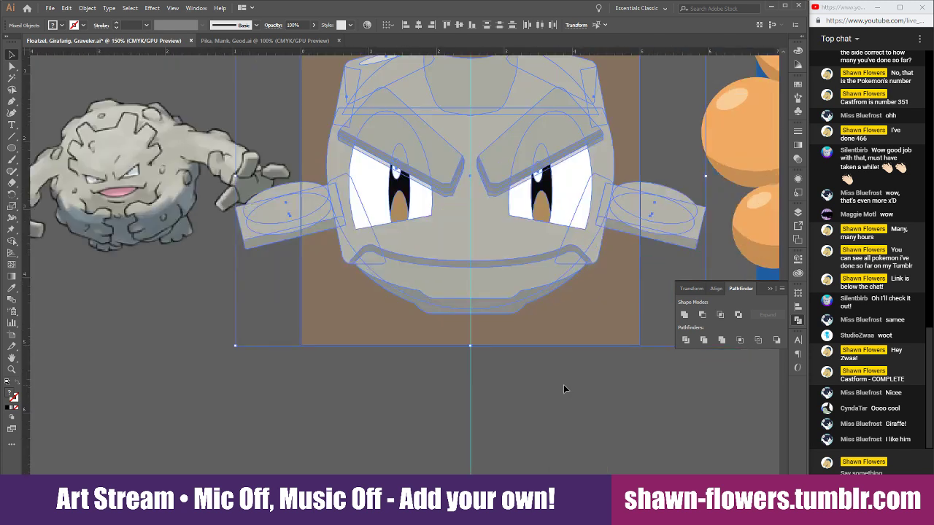
{"action": "left_click", "coordinate": [563, 384]}
Return to the 419 artwork and close the Pika, Mank, Geod.ai document
{"action": "scroll", "coordinate": [564, 387], "scroll_direction": "down", "scroll_amount": 2}
{"action": "scroll", "coordinate": [438, 394], "scroll_direction": "right", "scroll_amount": 3}
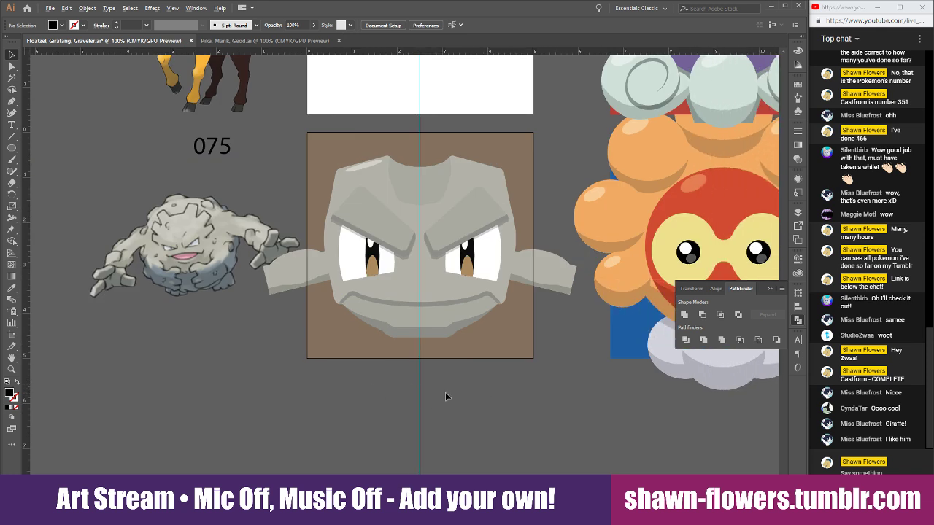
{"action": "scroll", "coordinate": [488, 401], "scroll_direction": "down", "scroll_amount": 3}
{"action": "scroll", "coordinate": [503, 418], "scroll_direction": "up", "scroll_amount": 2}
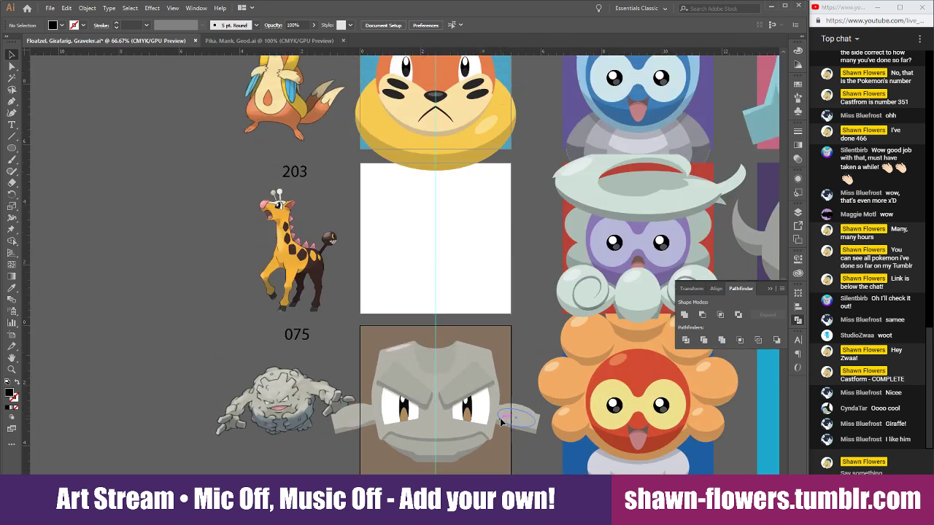
{"action": "scroll", "coordinate": [532, 307], "scroll_direction": "up", "scroll_amount": 4}
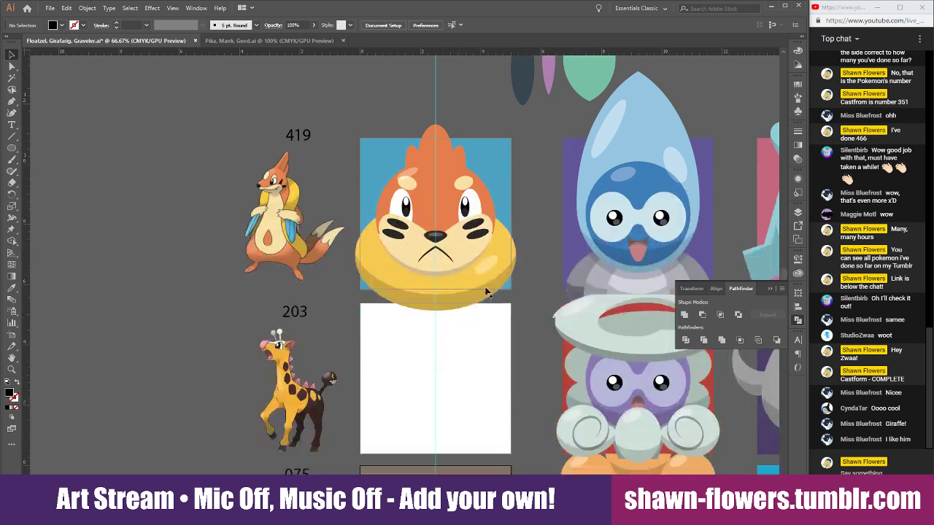
{"action": "scroll", "coordinate": [488, 291], "scroll_direction": "right", "scroll_amount": 1}
{"action": "scroll", "coordinate": [417, 219], "scroll_direction": "up", "scroll_amount": 2}
{"action": "scroll", "coordinate": [510, 343], "scroll_direction": "down", "scroll_amount": 1}
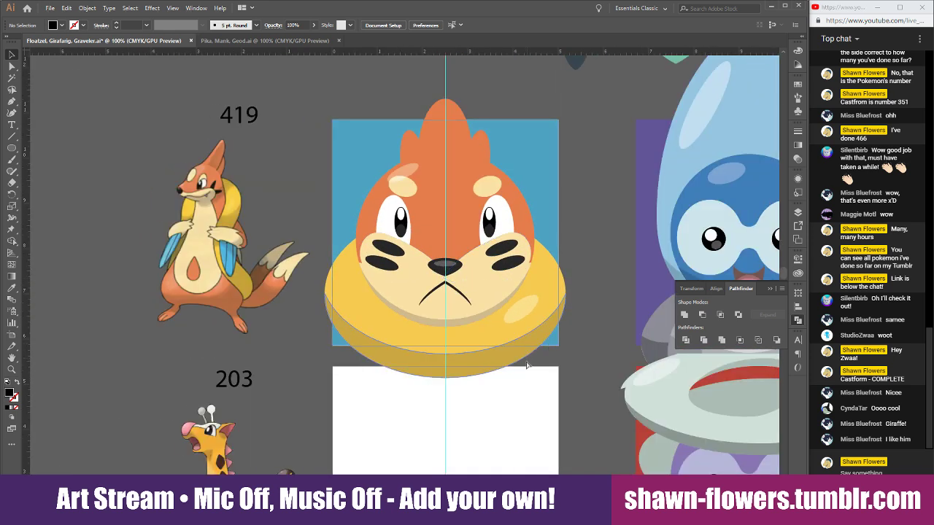
{"action": "scroll", "coordinate": [448, 391], "scroll_direction": "up", "scroll_amount": 1}
{"action": "scroll", "coordinate": [451, 390], "scroll_direction": "right", "scroll_amount": 1}
{"action": "scroll", "coordinate": [464, 396], "scroll_direction": "up", "scroll_amount": 2}
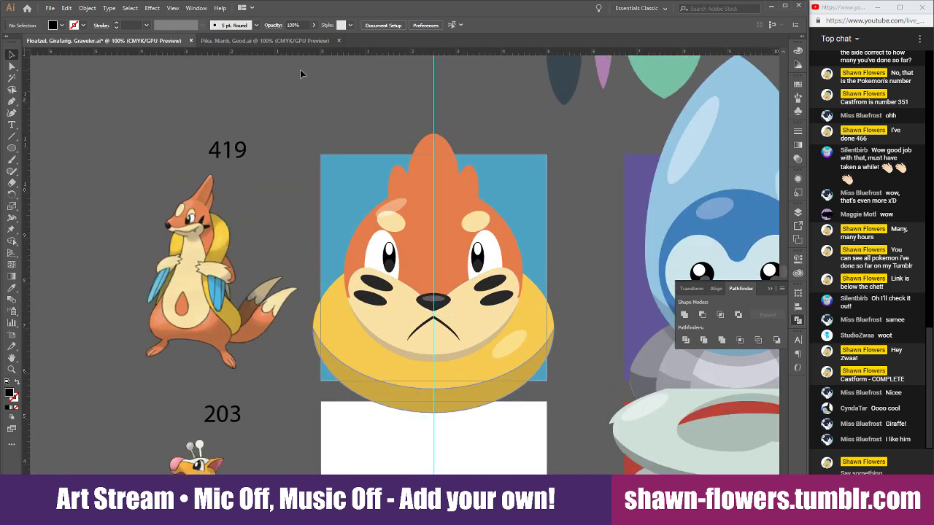
{"action": "left_click", "coordinate": [339, 41]}
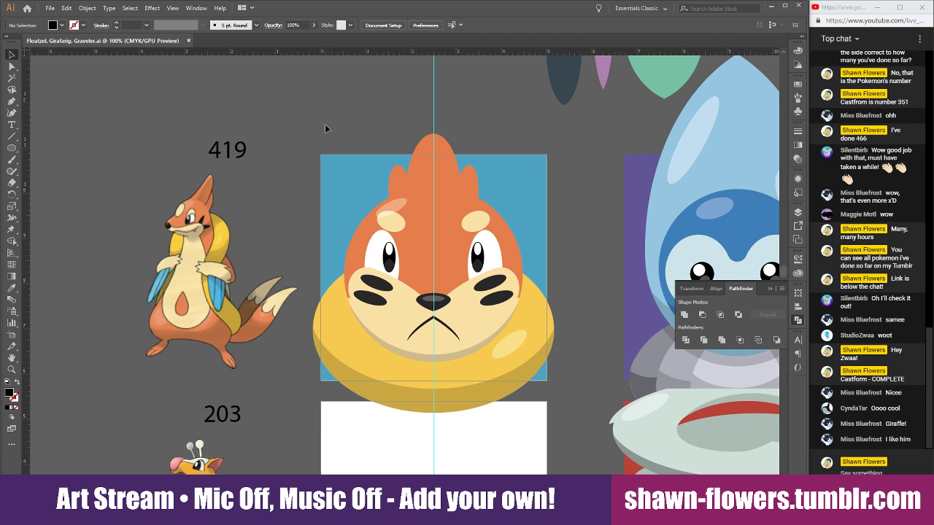
Delete the two small orange tufts on either side of the head's central crest
{"action": "left_click", "coordinate": [397, 177]}
{"action": "key", "text": "Delete"}
{"action": "left_click", "coordinate": [474, 185]}
{"action": "key", "text": "Delete"}
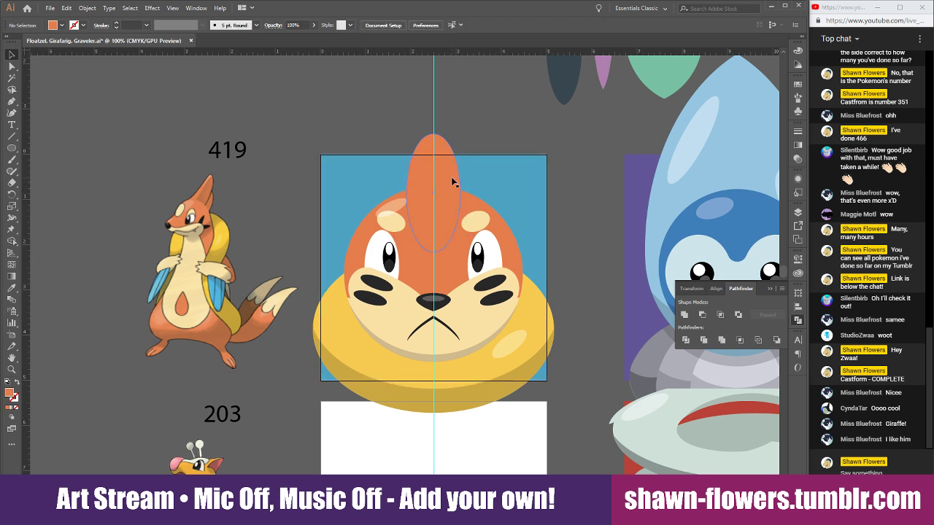
Stretch the central orange crest ellipse vertically to about 4.43 in tall so it rises higher above the head
{"action": "left_click", "coordinate": [447, 178]}
{"action": "left_click_drag", "start_coordinate": [433, 132], "coordinate": [433, 93]}
{"action": "left_click_drag", "start_coordinate": [452, 177], "coordinate": [452, 181]}
{"action": "left_click", "coordinate": [578, 232]}
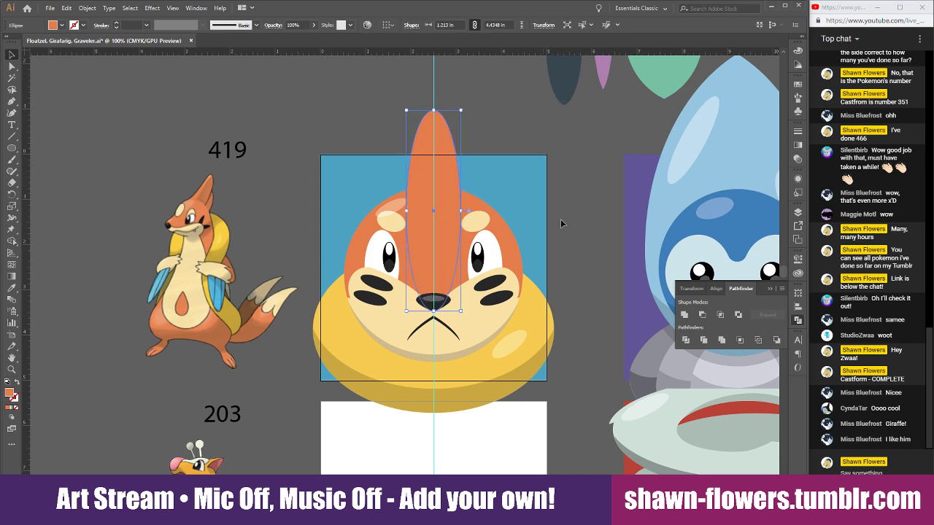
{"action": "left_click", "coordinate": [568, 225]}
Delete the dark grey lower reflection from the pupil of the eye on the face's left side
{"action": "scroll", "coordinate": [434, 247], "scroll_direction": "up", "scroll_amount": 1}
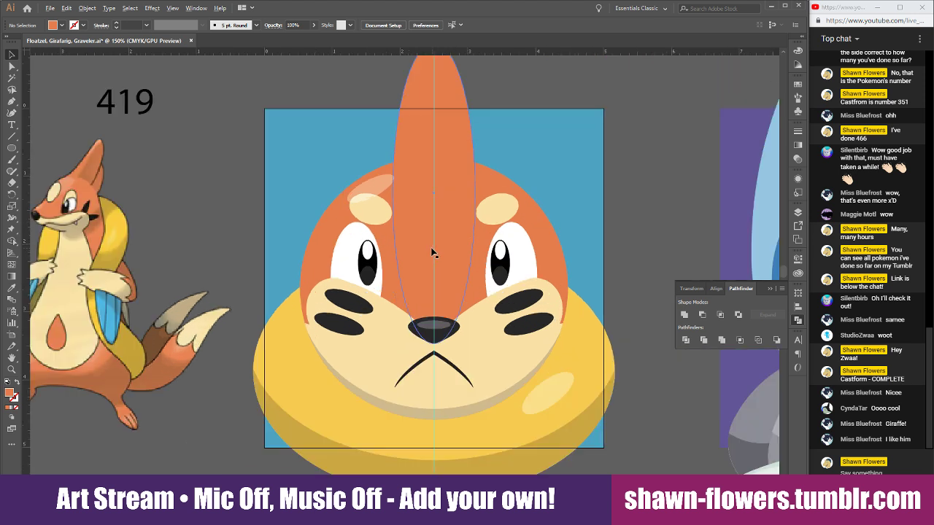
{"action": "left_click", "coordinate": [369, 257]}
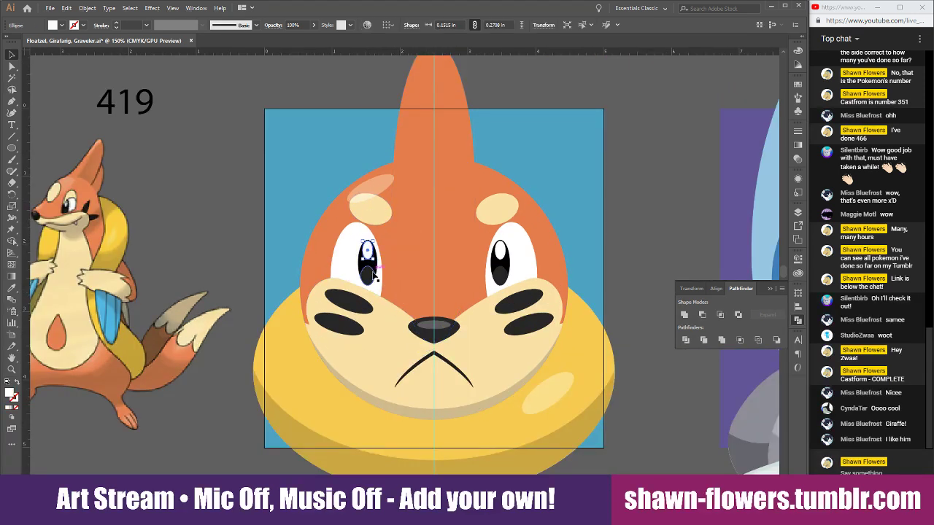
{"action": "left_click", "coordinate": [250, 241]}
{"action": "left_click_drag", "start_coordinate": [368, 275], "coordinate": [369, 277]}
{"action": "key", "text": "Delete"}
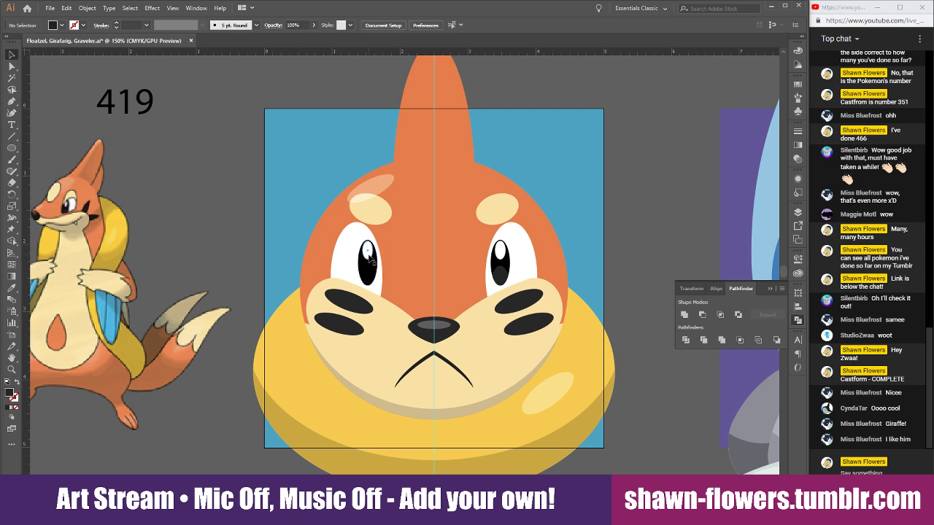
Extend the orange head ellipse downward below the cream muzzle to about 4.1 in tall
{"action": "left_click_drag", "start_coordinate": [354, 245], "coordinate": [351, 247]}
{"action": "left_click", "coordinate": [226, 227]}
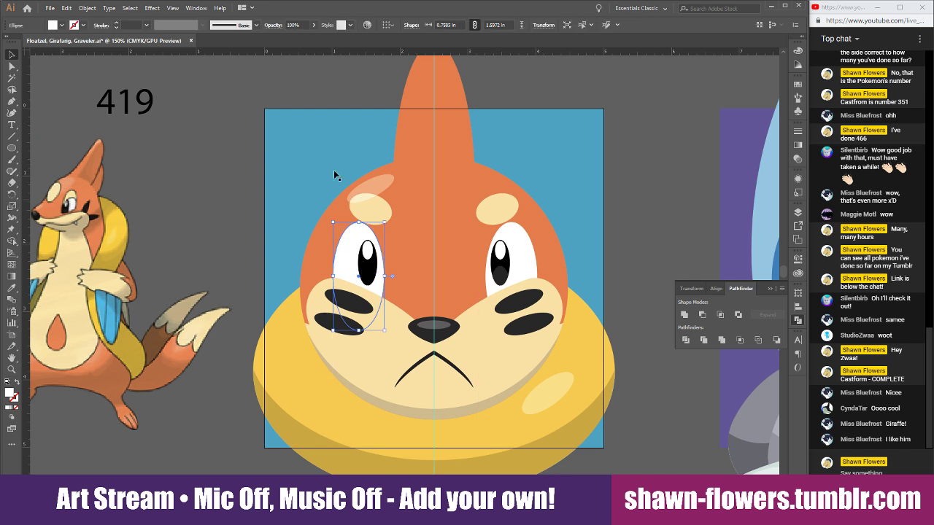
{"action": "left_click", "coordinate": [348, 174]}
{"action": "left_click", "coordinate": [317, 237]}
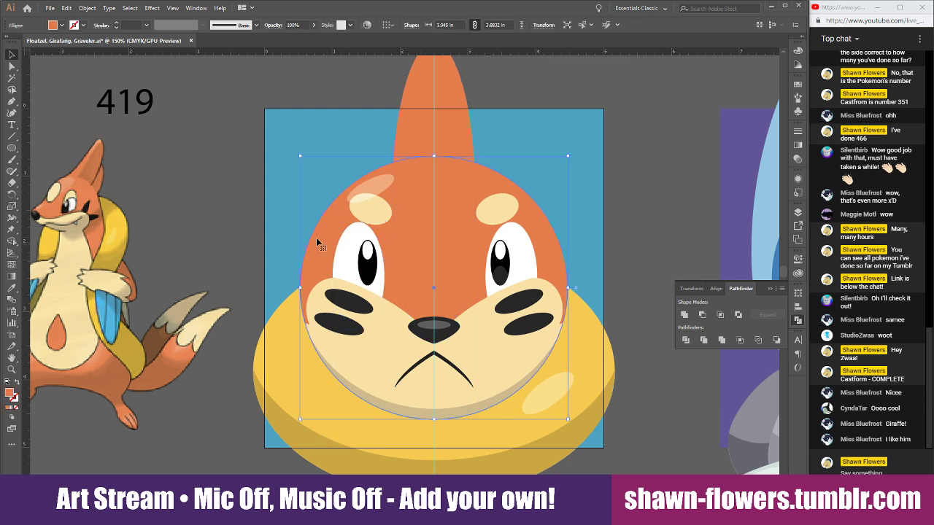
{"action": "left_click_drag", "start_coordinate": [442, 423], "coordinate": [447, 435]}
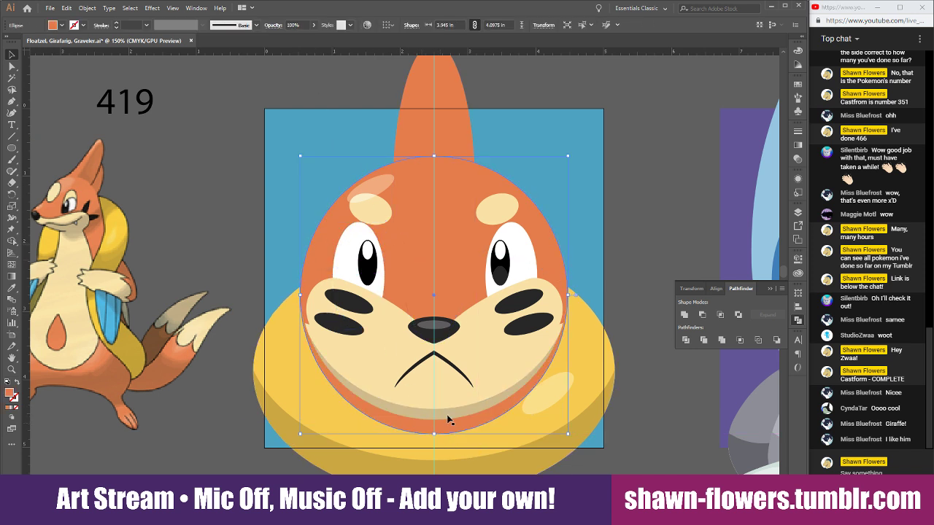
{"action": "left_click", "coordinate": [614, 259]}
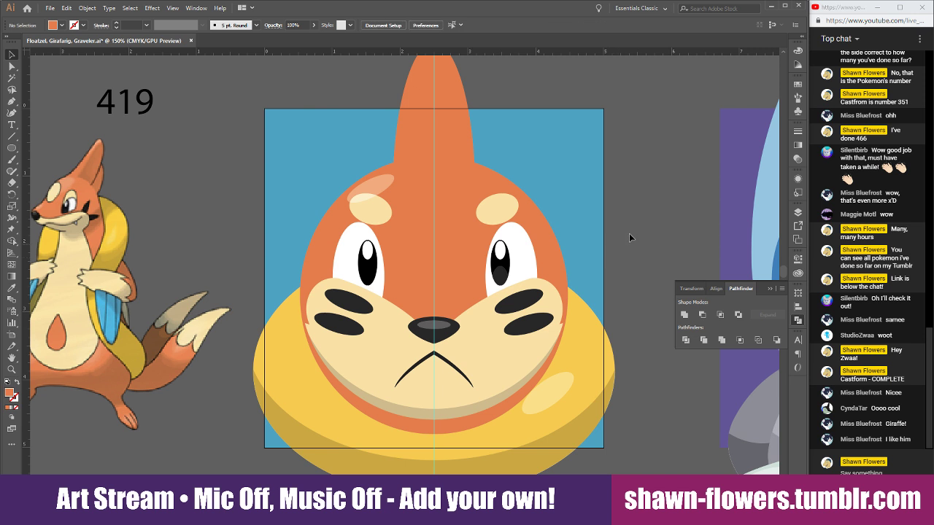
Move the cream brow spot above the left eye off the artboard, next to the 419 reference image
{"action": "left_click", "coordinate": [359, 248]}
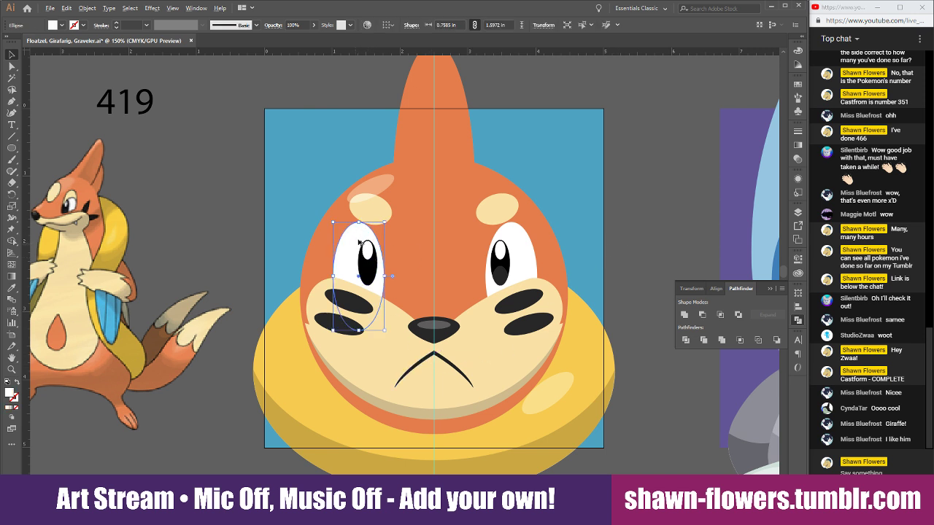
{"action": "left_click", "coordinate": [383, 216]}
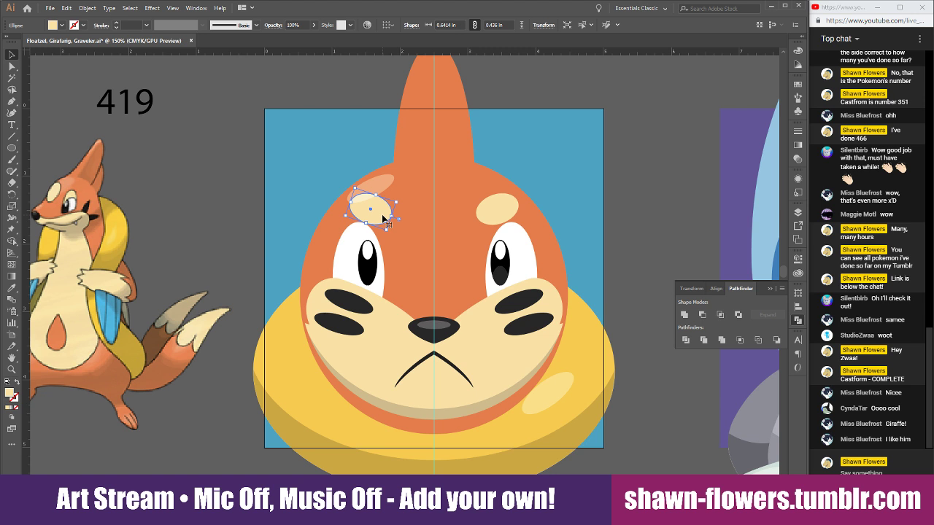
{"action": "left_click_drag", "start_coordinate": [383, 218], "coordinate": [238, 161]}
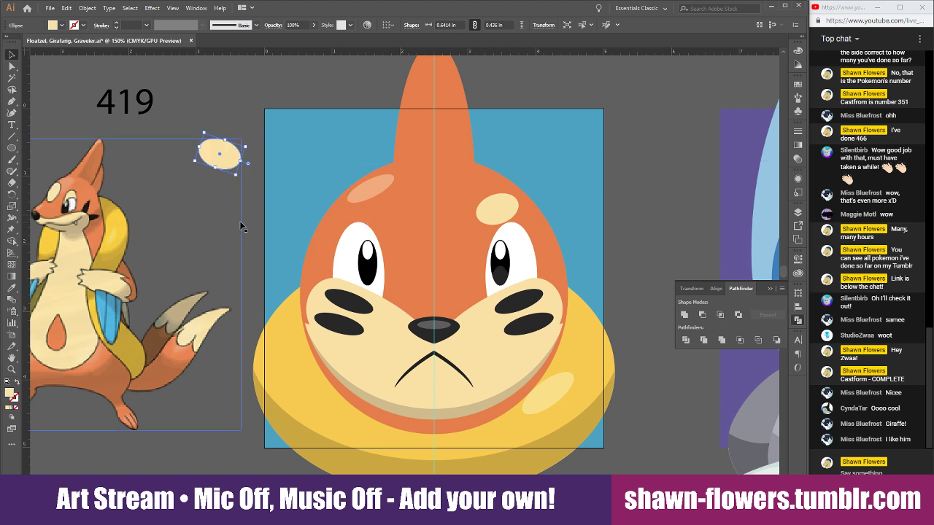
Reshape a copy of the white ellipse of the left-hand eye to about 1.00 in wide and 1.36 in tall, lower and wider than the eye
{"action": "left_click", "coordinate": [344, 262]}
{"action": "mouse_move", "coordinate": [344, 263]}
{"action": "left_mouse_down"}
{"action": "mouse_move", "coordinate": [357, 270]}
{"action": "mouse_move", "coordinate": [345, 264]}
{"action": "left_mouse_up"}
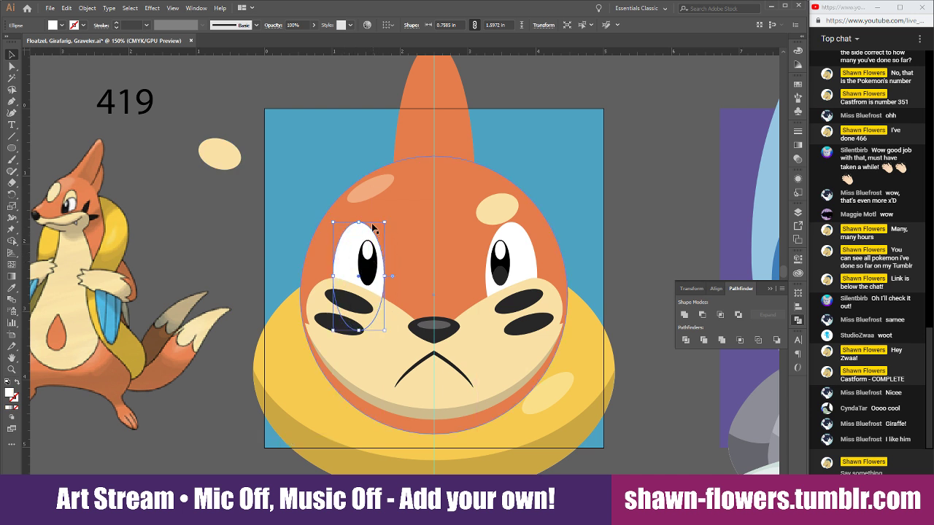
{"action": "left_click_drag", "start_coordinate": [359, 223], "coordinate": [358, 246]}
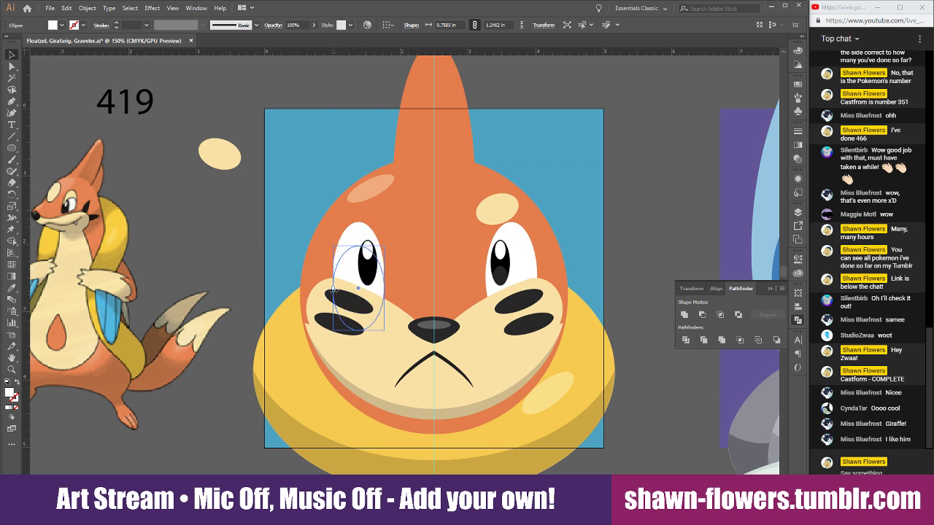
{"action": "left_click_drag", "start_coordinate": [333, 288], "coordinate": [320, 288]}
{"action": "left_click_drag", "start_coordinate": [353, 247], "coordinate": [353, 239]}
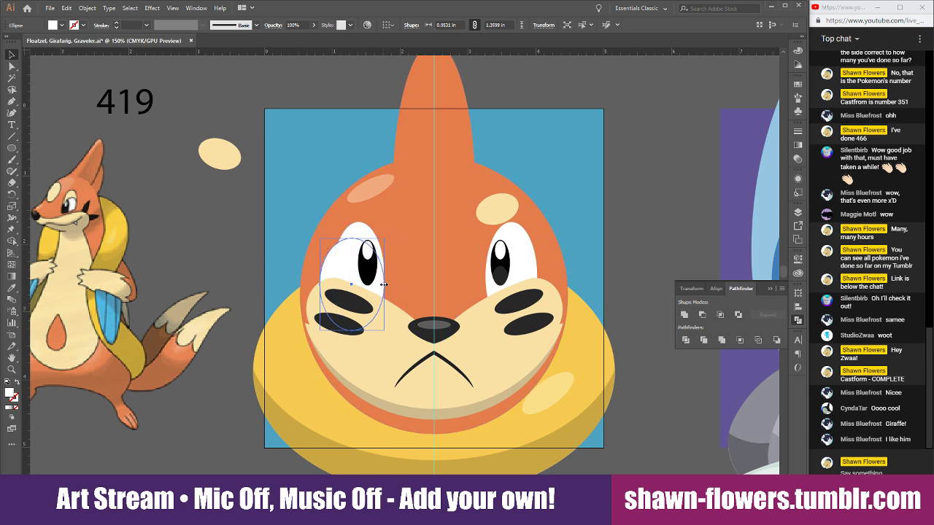
{"action": "left_click_drag", "start_coordinate": [385, 281], "coordinate": [394, 283]}
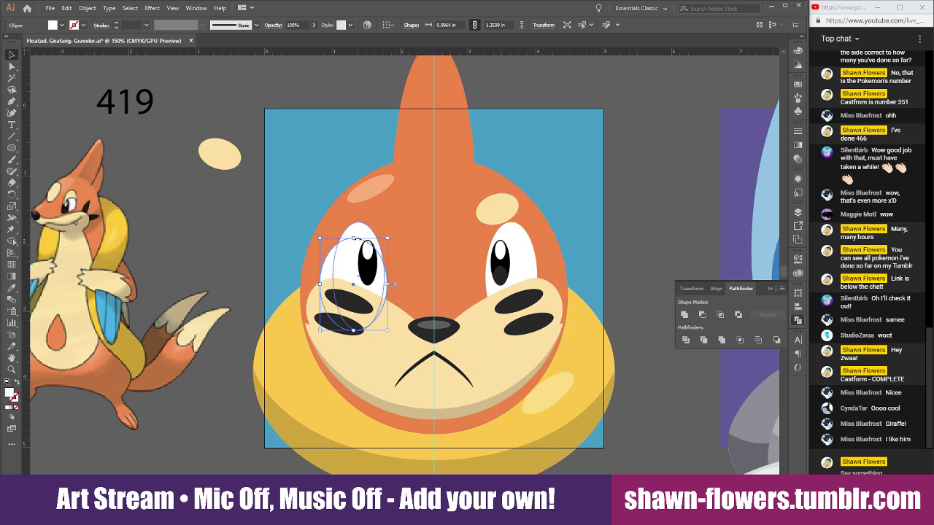
Subtract the wider white ellipse from another copy of the left-hand eye white, leaving an eyelid crescent across the eye's top
{"action": "left_click", "coordinate": [360, 230]}
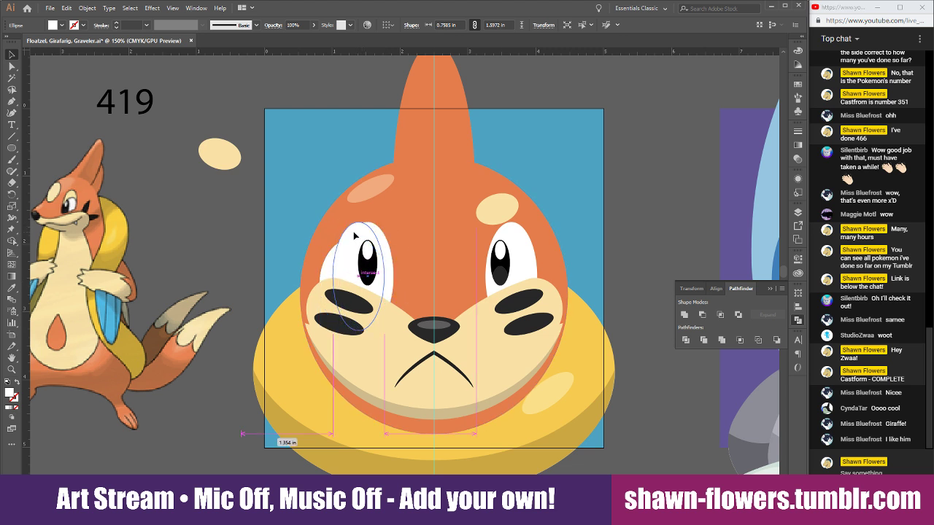
{"action": "scroll", "coordinate": [342, 237], "scroll_direction": "up", "scroll_amount": 3}
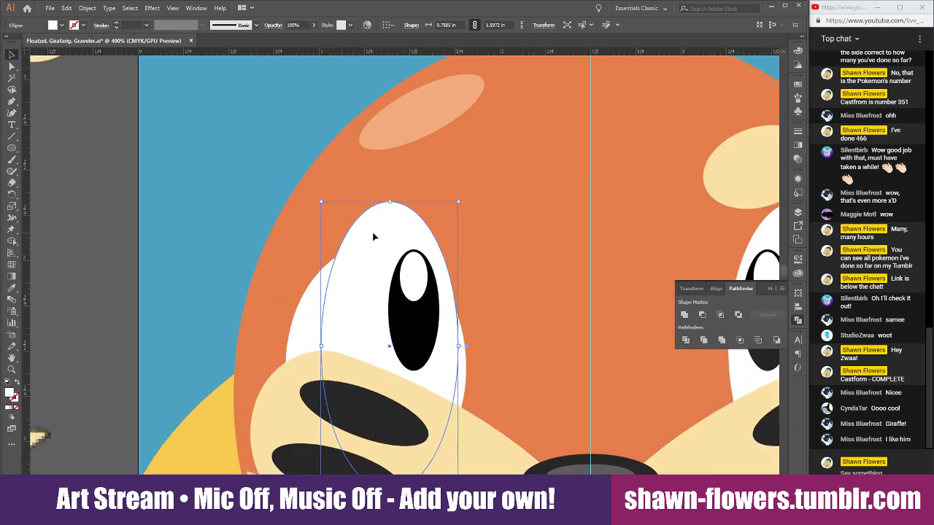
{"action": "left_click", "coordinate": [309, 337], "text": "shift"}
{"action": "left_click", "coordinate": [702, 314]}
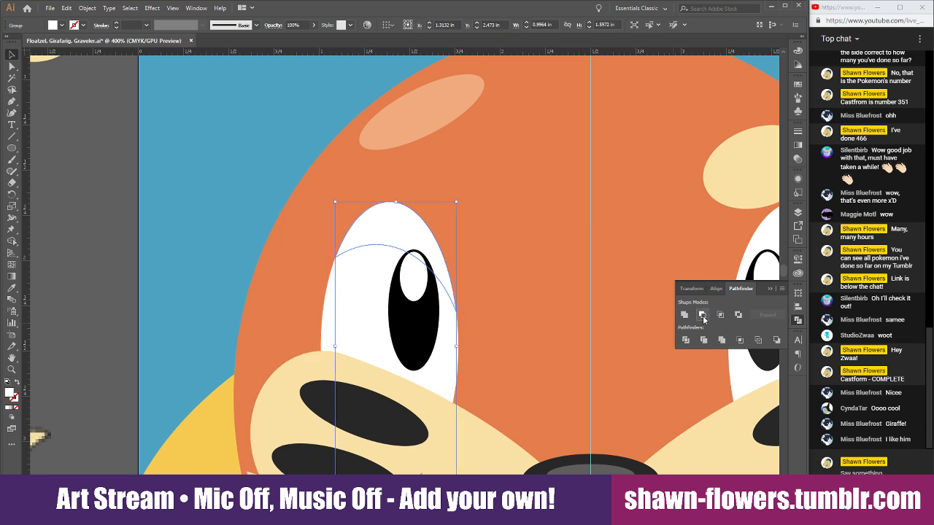
Fill the eyelid crescent with the cream colour sampled from the muzzle
{"action": "left_click", "coordinate": [13, 292]}
{"action": "left_click", "coordinate": [280, 371]}
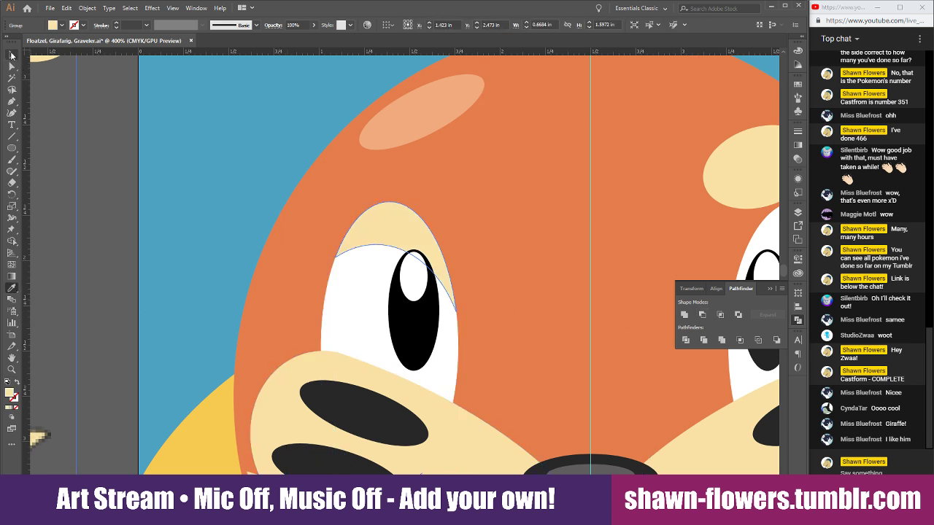
{"action": "left_click", "coordinate": [11, 55]}
{"action": "left_click", "coordinate": [103, 158]}
Place the cream spot from beside the 419 reference upright on the forehead's centre line and enlarge it to about 1.42 by 0.76 in
{"action": "scroll", "coordinate": [244, 299], "scroll_direction": "down", "scroll_amount": 3}
{"action": "scroll", "coordinate": [438, 324], "scroll_direction": "left", "scroll_amount": 1}
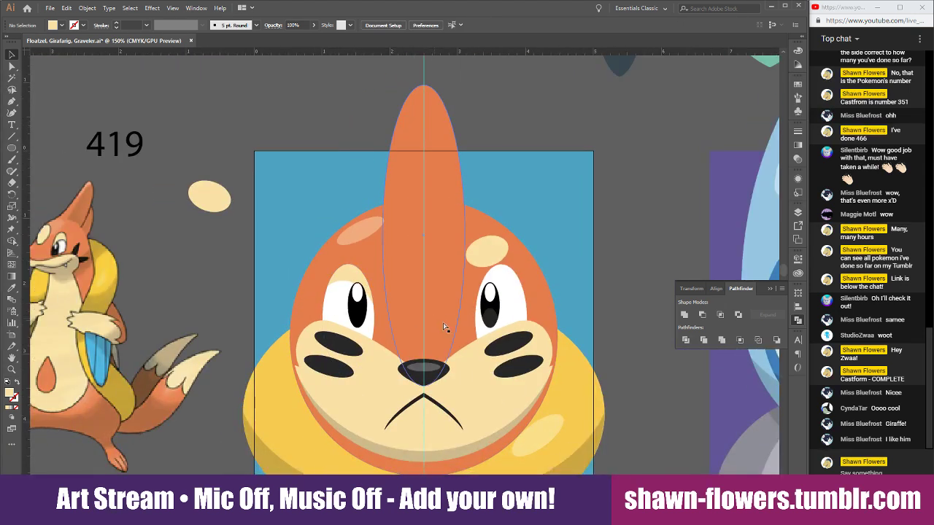
{"action": "scroll", "coordinate": [443, 326], "scroll_direction": "left", "scroll_amount": 3}
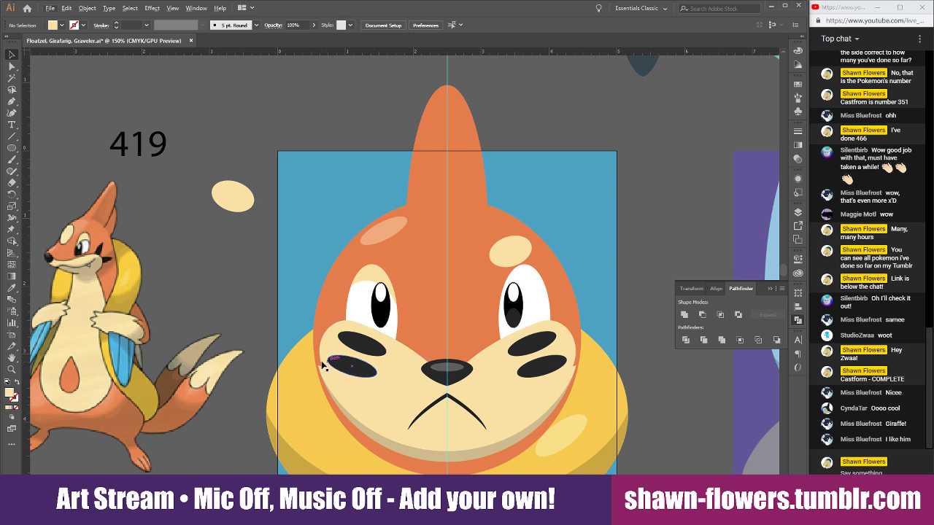
{"action": "scroll", "coordinate": [354, 387], "scroll_direction": "up", "scroll_amount": 1}
{"action": "scroll", "coordinate": [356, 384], "scroll_direction": "down", "scroll_amount": 2}
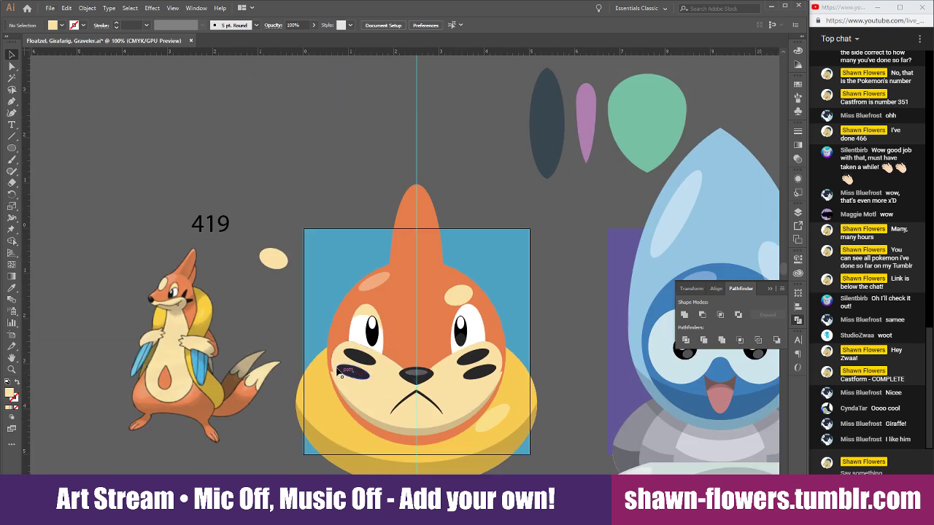
{"action": "scroll", "coordinate": [361, 353], "scroll_direction": "up", "scroll_amount": 1}
{"action": "scroll", "coordinate": [397, 352], "scroll_direction": "up", "scroll_amount": 1}
{"action": "left_click_drag", "start_coordinate": [186, 175], "coordinate": [487, 214]}
{"action": "scroll", "coordinate": [453, 312], "scroll_direction": "down", "scroll_amount": 1}
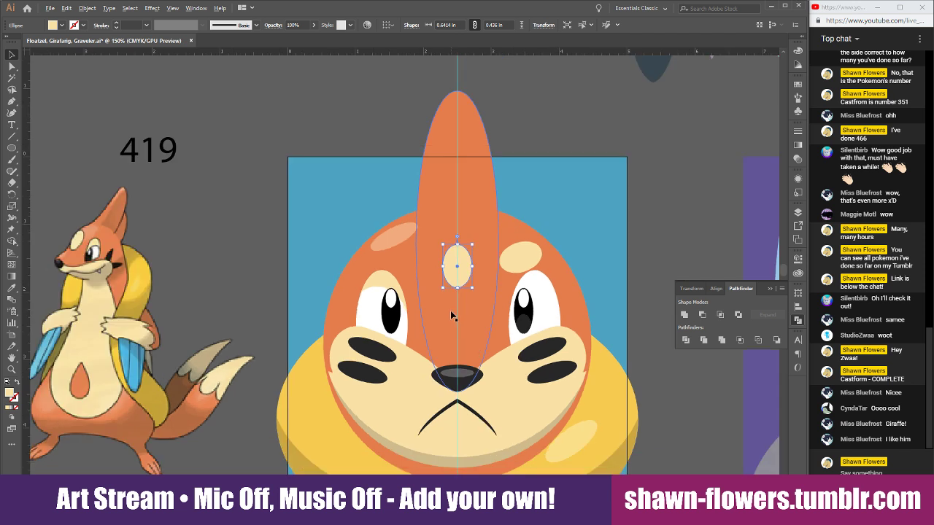
{"action": "left_click_drag", "start_coordinate": [473, 289], "coordinate": [483, 315]}
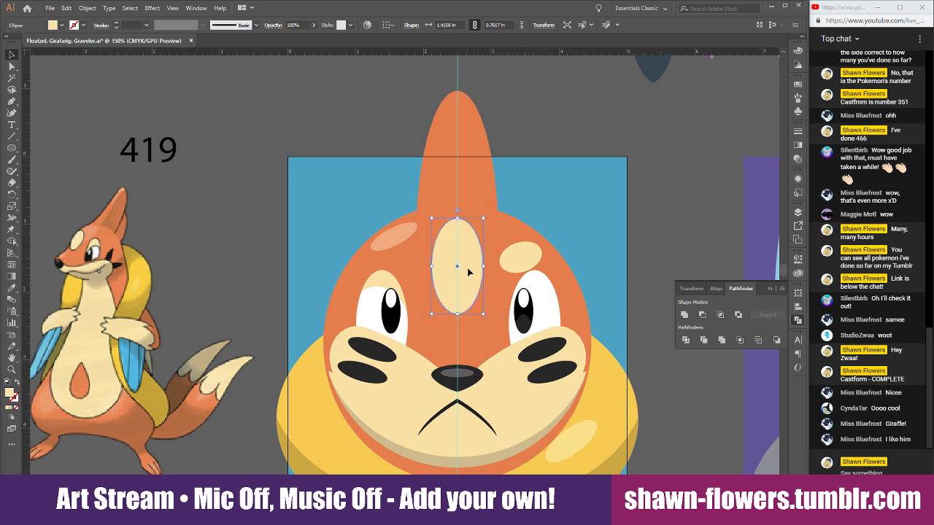
{"action": "left_click_drag", "start_coordinate": [467, 277], "coordinate": [467, 286]}
{"action": "left_click", "coordinate": [647, 230]}
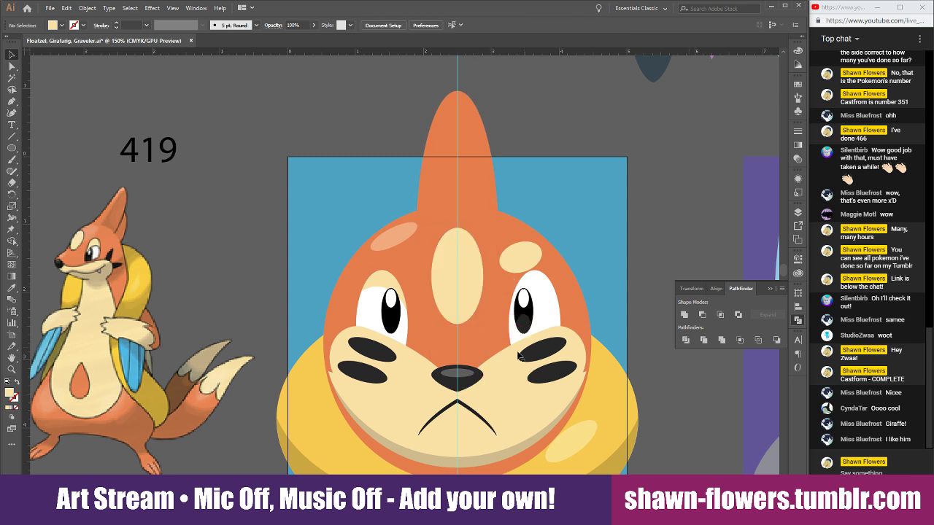
Slightly enlarge the pale highlight ellipse on the head's upper left
{"action": "scroll", "coordinate": [349, 268], "scroll_direction": "down", "scroll_amount": 1}
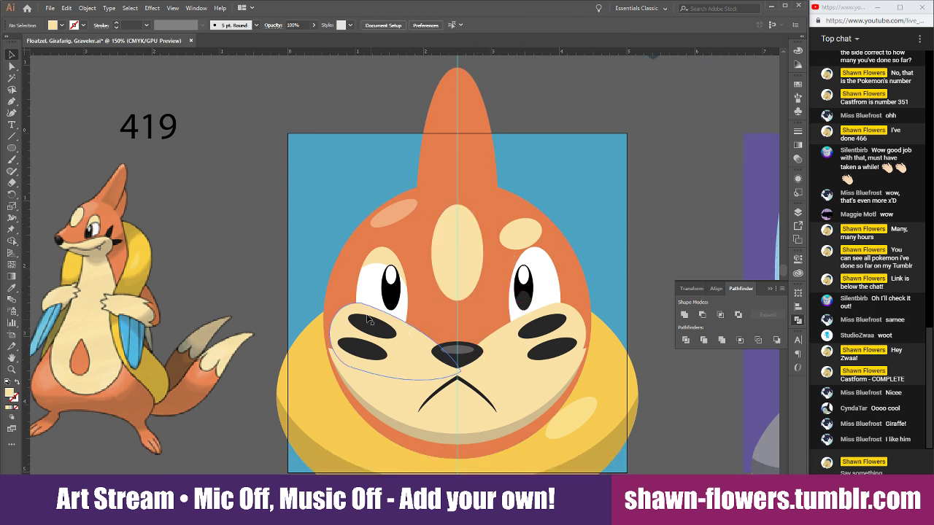
{"action": "left_click", "coordinate": [411, 208]}
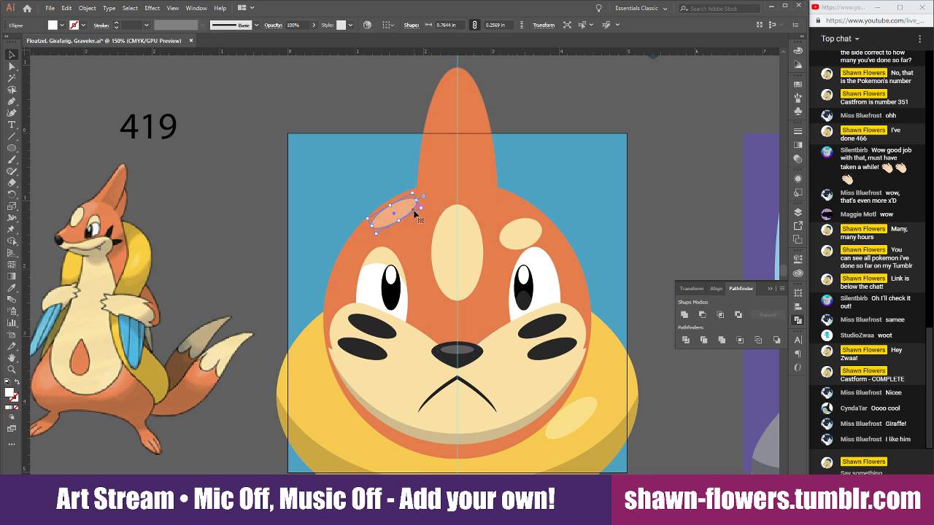
{"action": "left_click_drag", "start_coordinate": [422, 210], "coordinate": [410, 214]}
{"action": "left_click", "coordinate": [223, 216]}
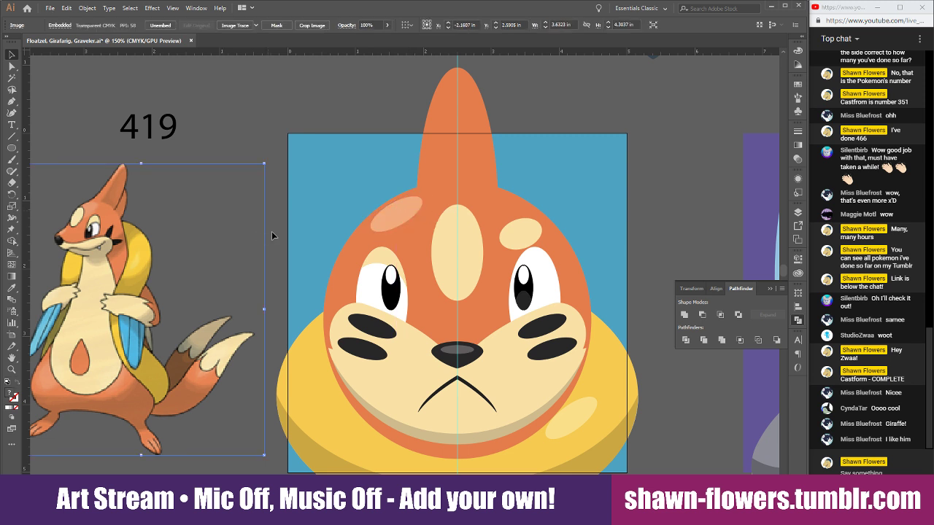
{"action": "left_click", "coordinate": [277, 219]}
Delete the yellow float ring around the head together with its darker shading and its pale highlight
{"action": "scroll", "coordinate": [282, 240], "scroll_direction": "down", "scroll_amount": 2}
{"action": "scroll", "coordinate": [281, 240], "scroll_direction": "down", "scroll_amount": 1}
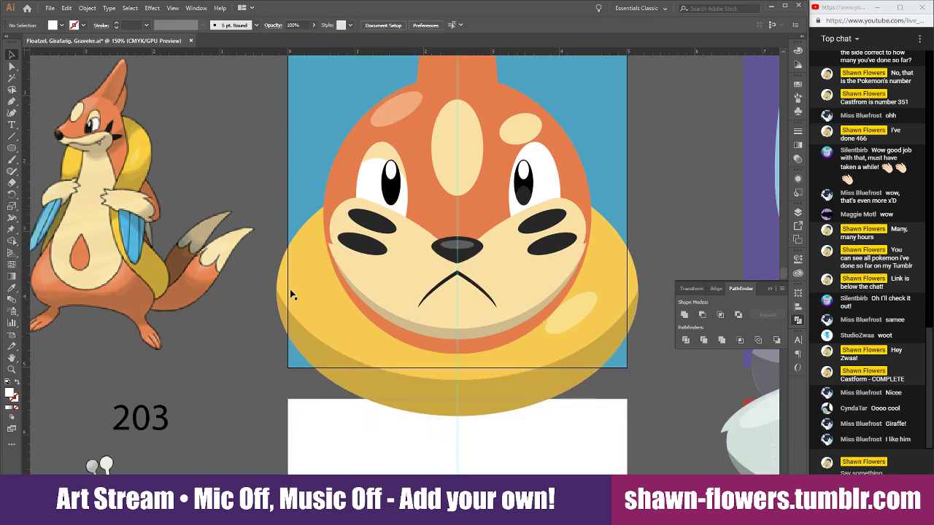
{"action": "left_click", "coordinate": [316, 322]}
{"action": "key", "text": "Delete"}
{"action": "left_click", "coordinate": [329, 371]}
{"action": "key", "text": "Delete"}
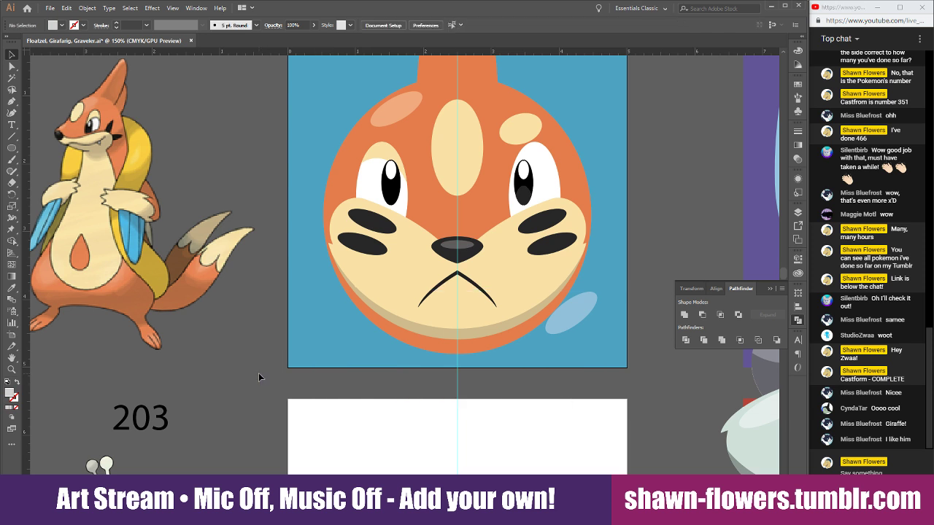
{"action": "scroll", "coordinate": [306, 397], "scroll_direction": "up", "scroll_amount": 1}
{"action": "left_click", "coordinate": [591, 328]}
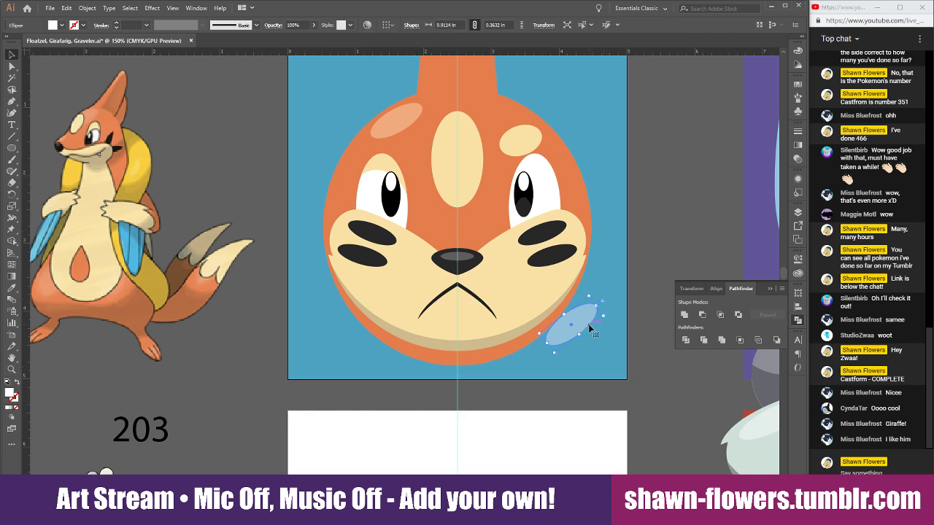
{"action": "key", "text": "Delete"}
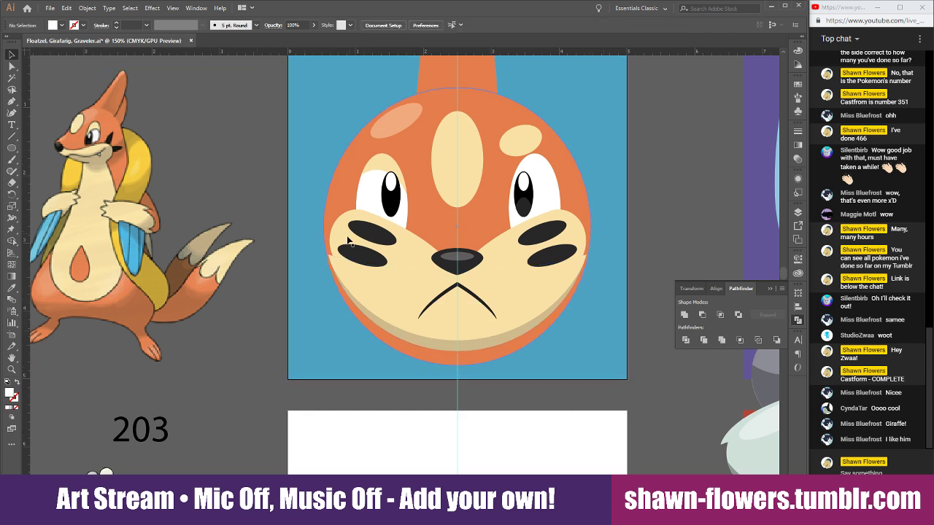
Stretch the dark nose shape downward so its lower point meets the top of the mouth lines
{"action": "scroll", "coordinate": [378, 353], "scroll_direction": "up", "scroll_amount": 1}
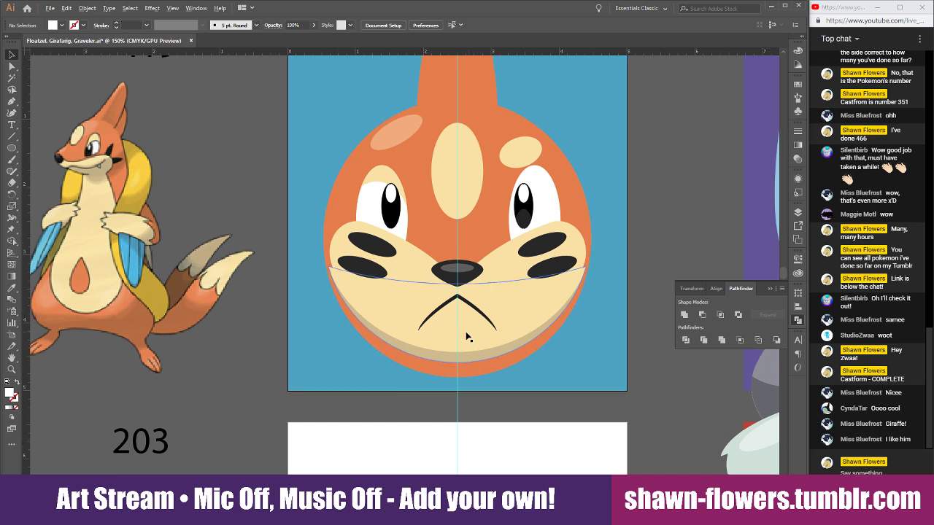
{"action": "scroll", "coordinate": [456, 277], "scroll_direction": "up", "scroll_amount": 3}
{"action": "scroll", "coordinate": [477, 285], "scroll_direction": "down", "scroll_amount": 3}
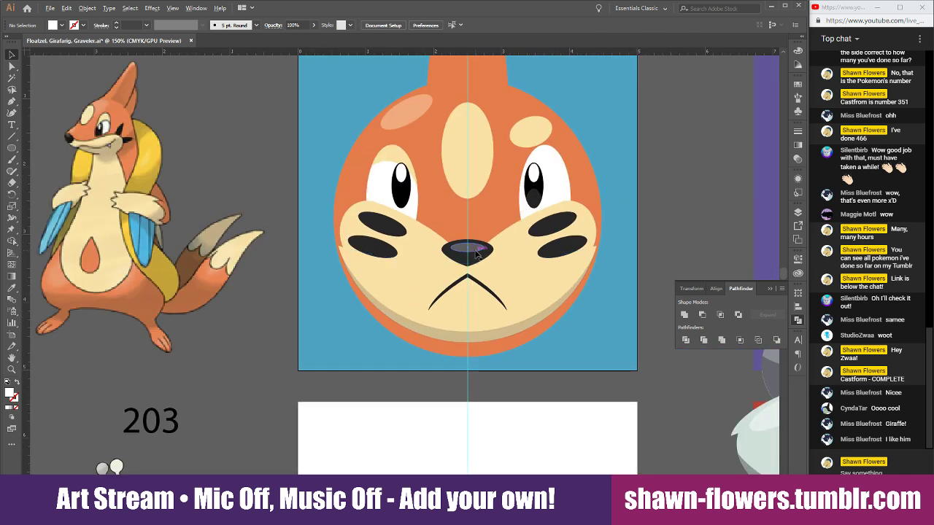
{"action": "left_click", "coordinate": [476, 259]}
{"action": "left_click_drag", "start_coordinate": [467, 266], "coordinate": [468, 276]}
{"action": "left_click", "coordinate": [666, 209]}
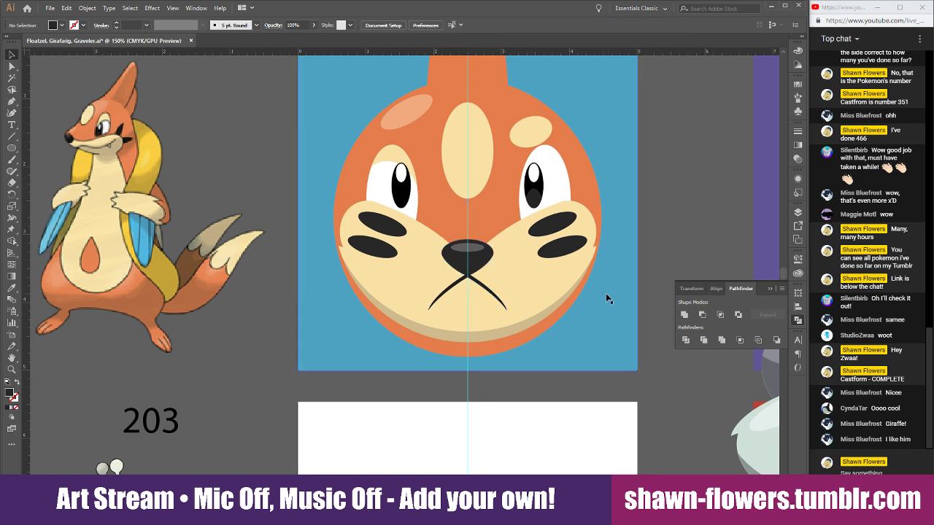
Move both curved mouth lines off the artboard to the empty area below the 419 reference image
{"action": "left_click", "coordinate": [482, 292]}
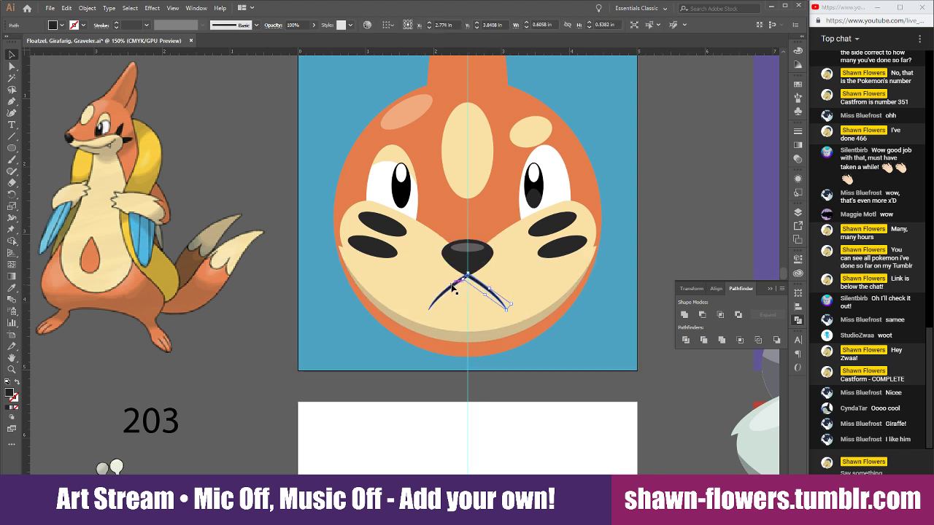
{"action": "left_click_drag", "start_coordinate": [452, 289], "coordinate": [286, 367]}
{"action": "left_click", "coordinate": [339, 381]}
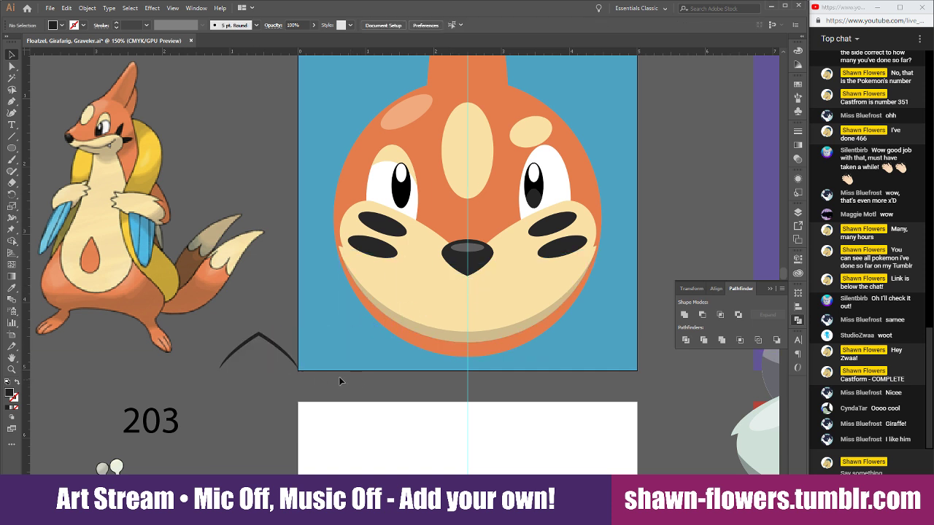
{"action": "left_click", "coordinate": [282, 351]}
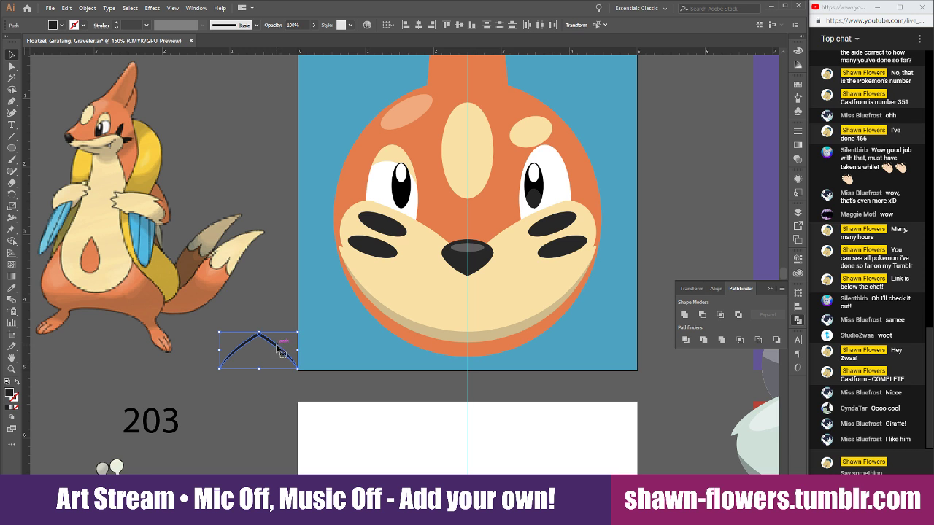
{"action": "left_click_drag", "start_coordinate": [281, 351], "coordinate": [263, 369]}
{"action": "left_click", "coordinate": [340, 378]}
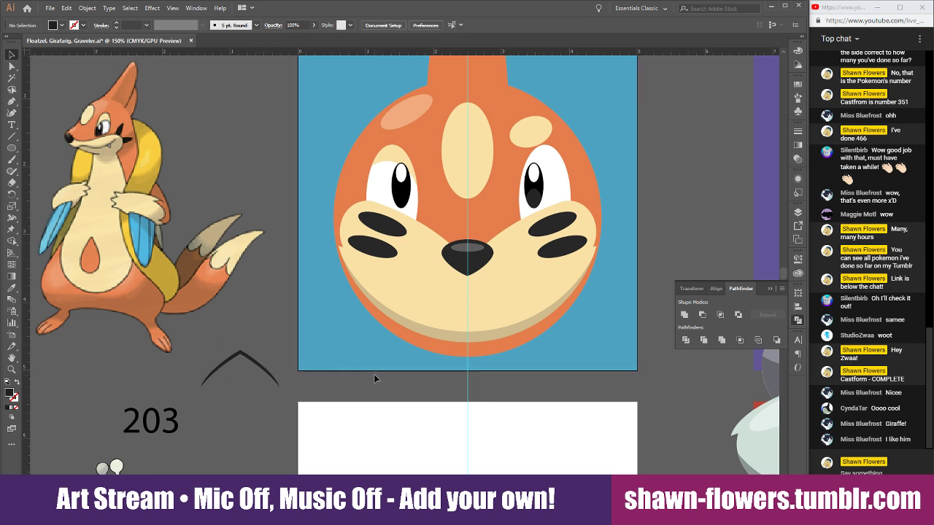
Delete the four dark whisker marks from the cheeks and lower the left-hand cream cheek shape over the muzzle
{"action": "left_click", "coordinate": [385, 233]}
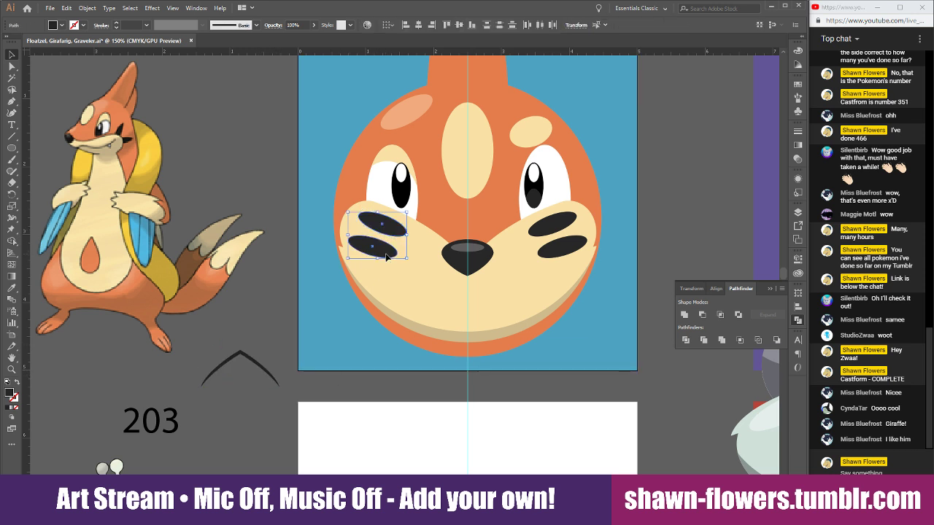
{"action": "left_click", "coordinate": [533, 233], "text": "shift"}
{"action": "left_click", "coordinate": [556, 257], "text": "shift"}
{"action": "key", "text": "Delete"}
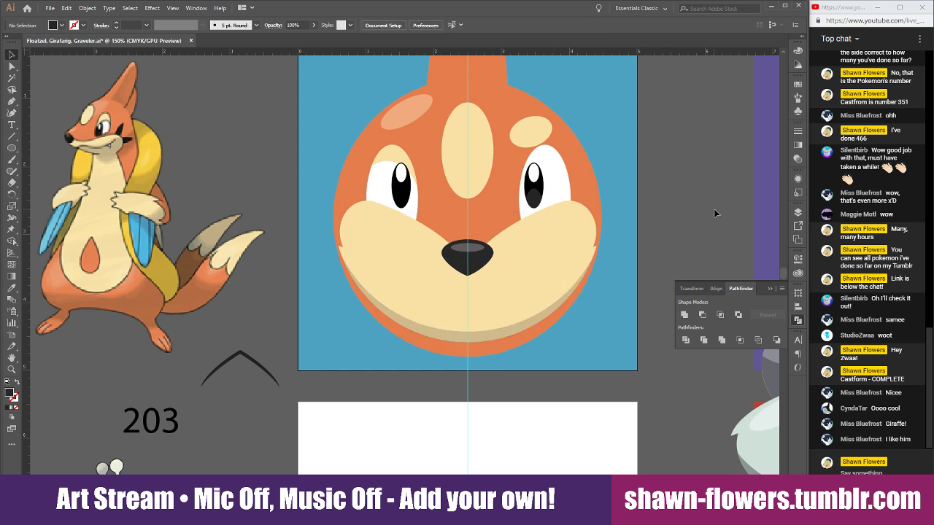
{"action": "left_click", "coordinate": [389, 257]}
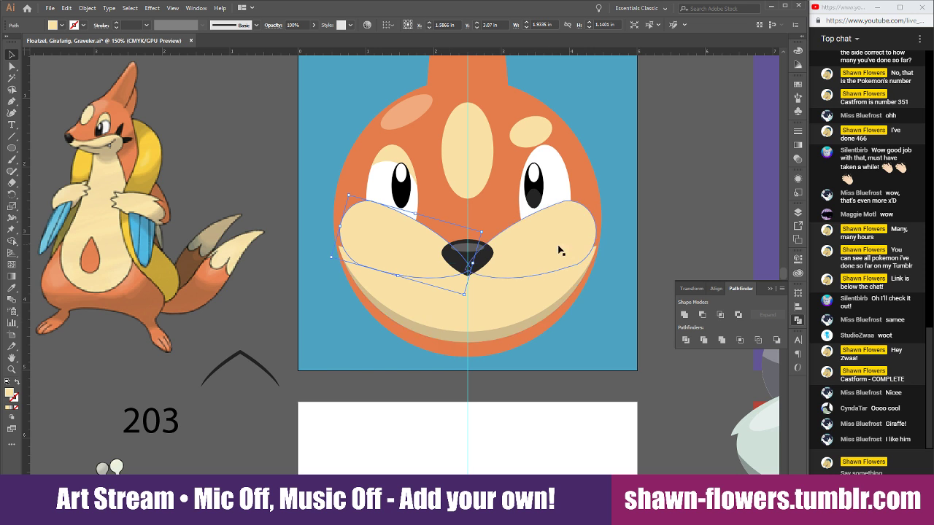
{"action": "left_click_drag", "start_coordinate": [388, 251], "coordinate": [398, 273]}
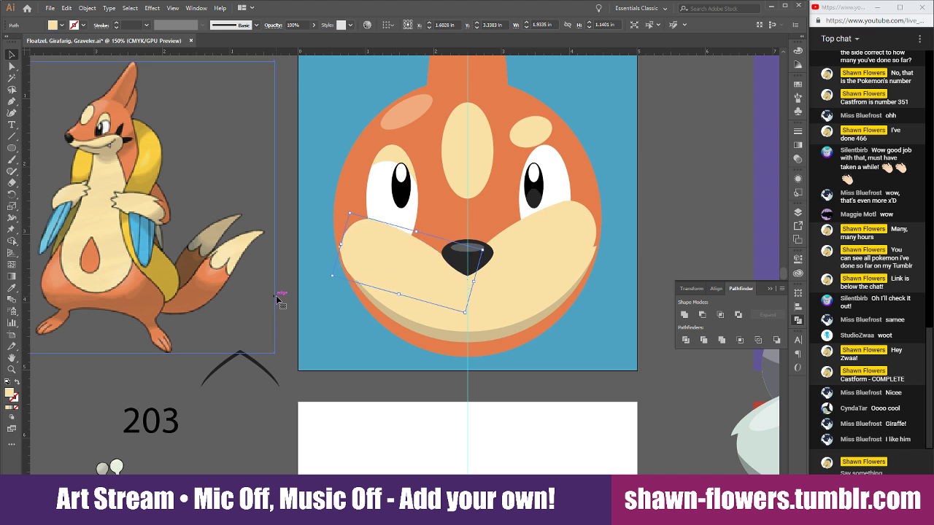
Intersect the left-hand eye white with an enlarged, tilted copy of its ellipse to give the eye a slanted lower edge
{"action": "left_click", "coordinate": [380, 191]}
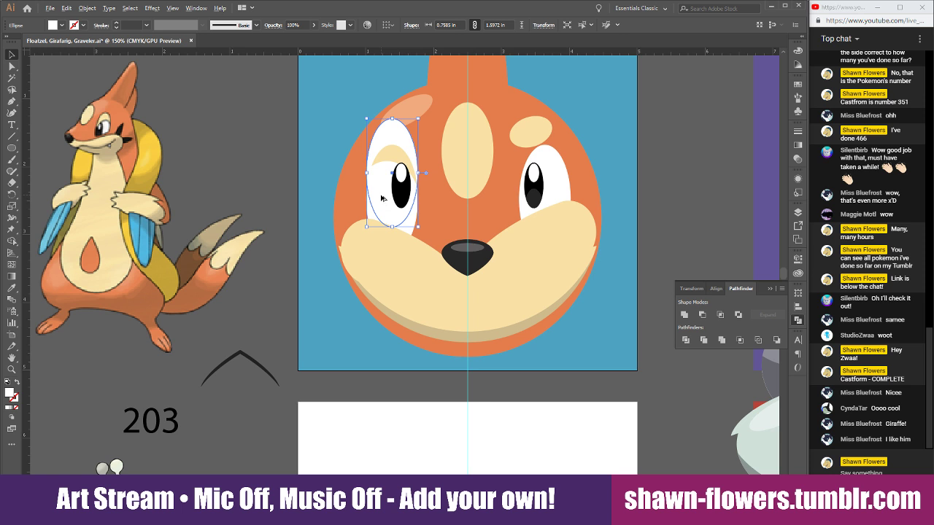
{"action": "mouse_move", "coordinate": [380, 193]}
{"action": "left_mouse_down"}
{"action": "mouse_move", "coordinate": [383, 220]}
{"action": "mouse_move", "coordinate": [386, 184]}
{"action": "left_mouse_up"}
{"action": "left_click_drag", "start_coordinate": [422, 219], "coordinate": [509, 163]}
{"action": "left_click_drag", "start_coordinate": [434, 192], "coordinate": [442, 227]}
{"action": "left_click", "coordinate": [404, 231], "text": "shift"}
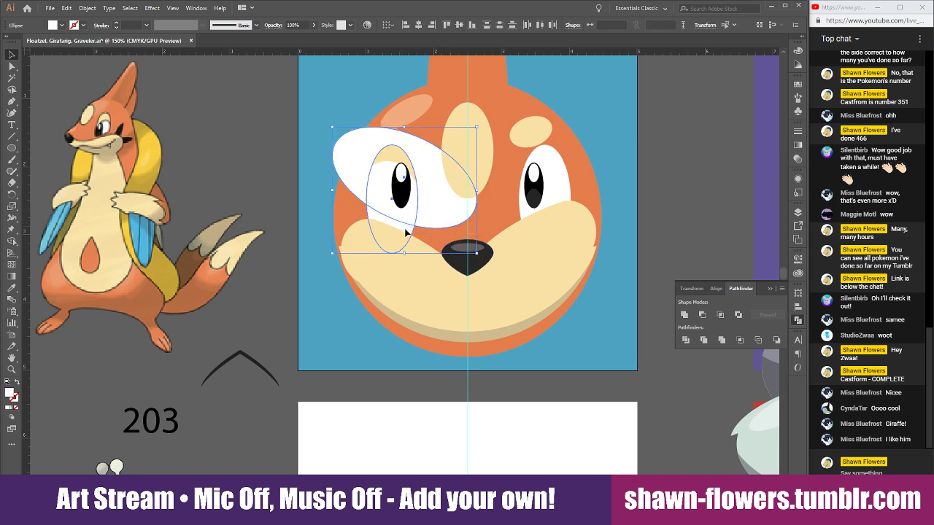
{"action": "left_click", "coordinate": [720, 314]}
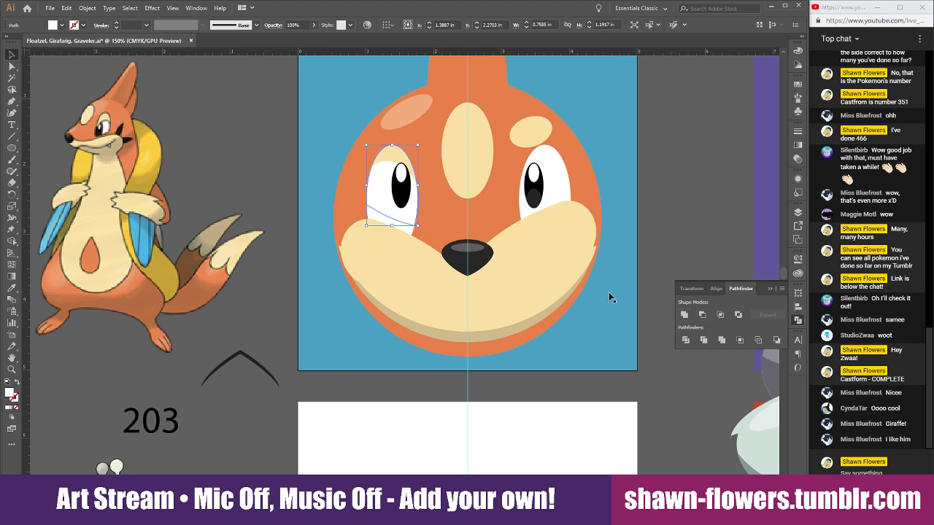
Delete the leftover full ellipse from the left-hand eye and enlarge its black pupil to about 0.42 by 1 in
{"action": "left_click", "coordinate": [374, 219]}
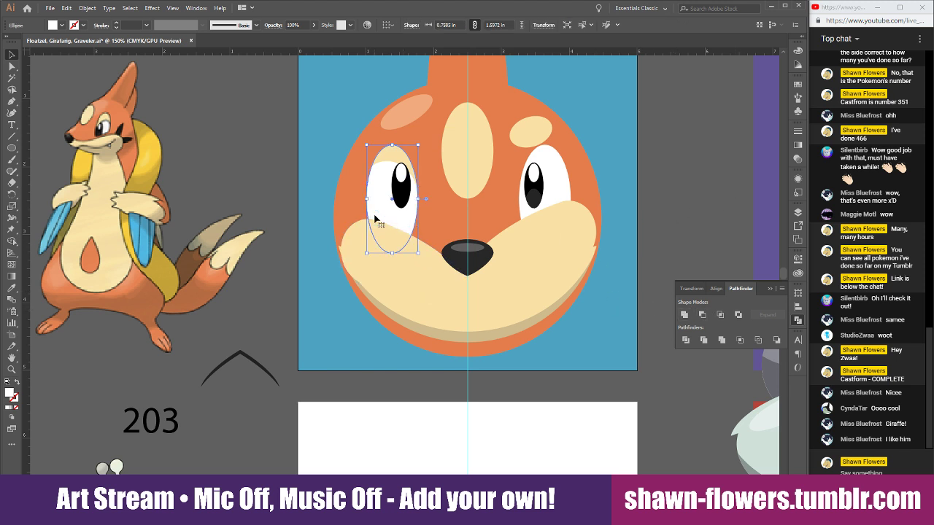
{"action": "key", "text": "Delete"}
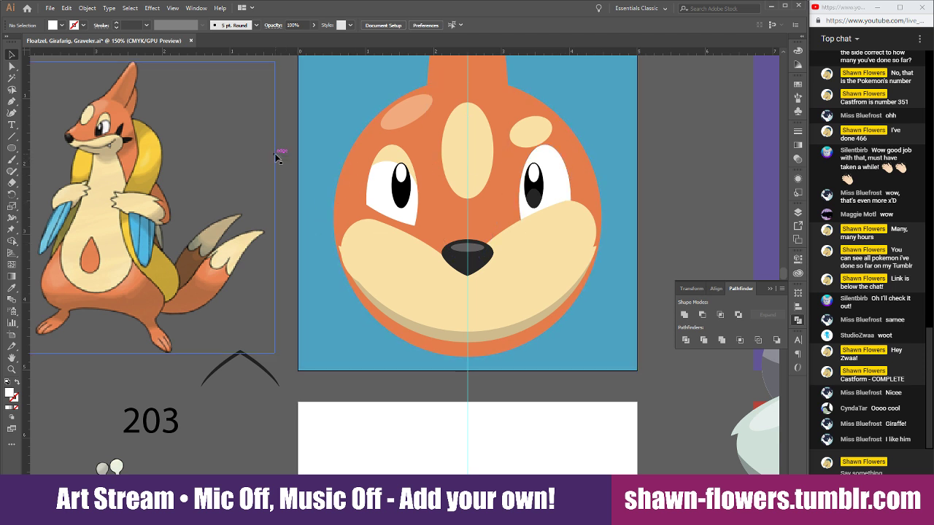
{"action": "scroll", "coordinate": [403, 187], "scroll_direction": "up", "scroll_amount": 2}
{"action": "left_click_drag", "start_coordinate": [416, 209], "coordinate": [408, 240]}
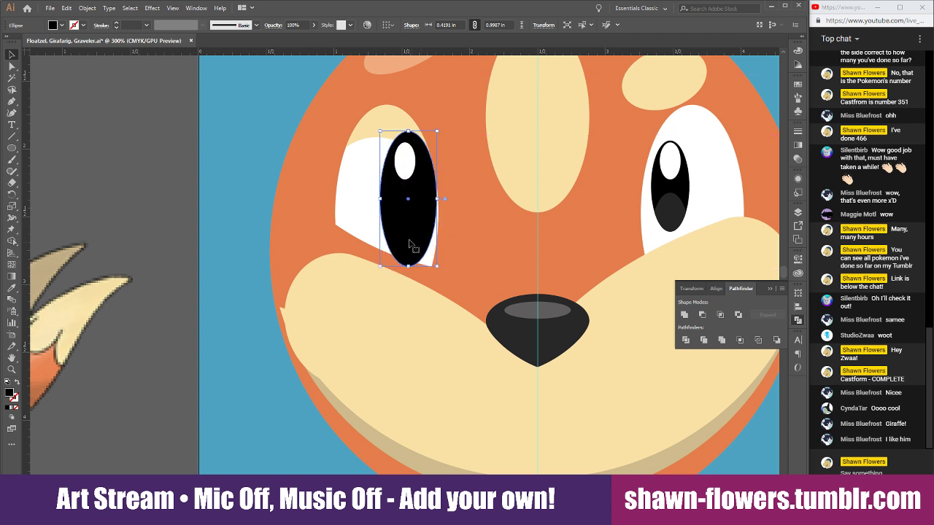
Intersect the enlarged black pupil with a copy of the left-hand eye white to trim it to the eye's slanted lower edge
{"action": "left_click", "coordinate": [375, 216]}
{"action": "left_click_drag", "start_coordinate": [364, 208], "coordinate": [355, 208]}
{"action": "left_click", "coordinate": [435, 227], "text": "shift"}
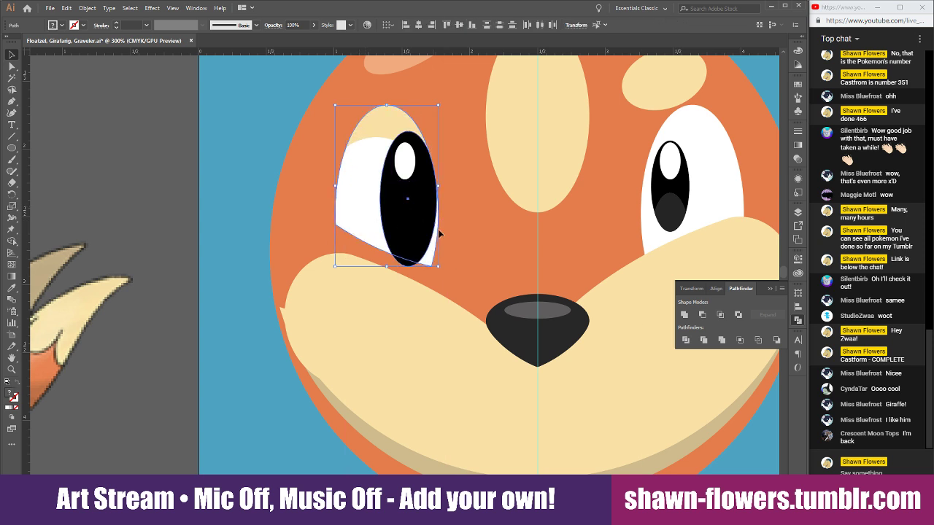
{"action": "left_click", "coordinate": [723, 315]}
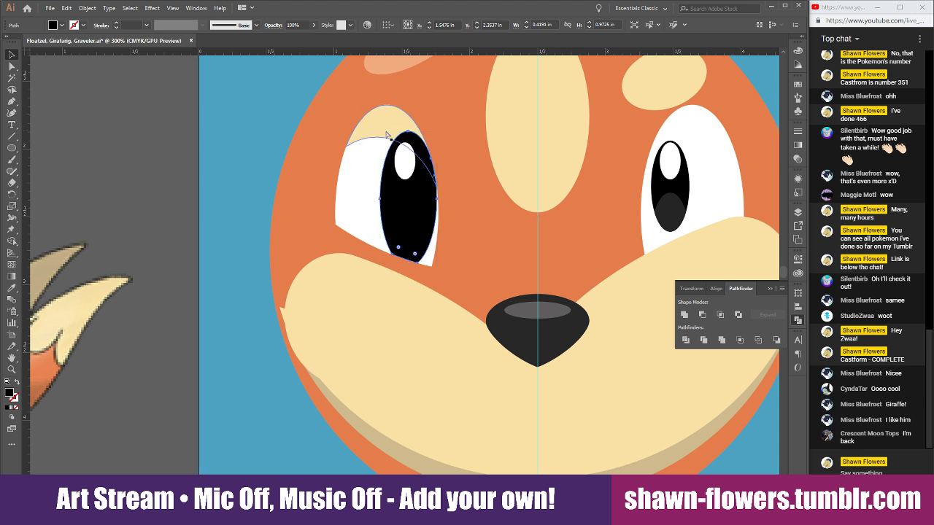
Bring the cream eyelid group in front of the left-hand pupil, then ungroup it and delete its stray sliver on the muzzle
{"action": "key", "text": "ctrl+shift+]"}
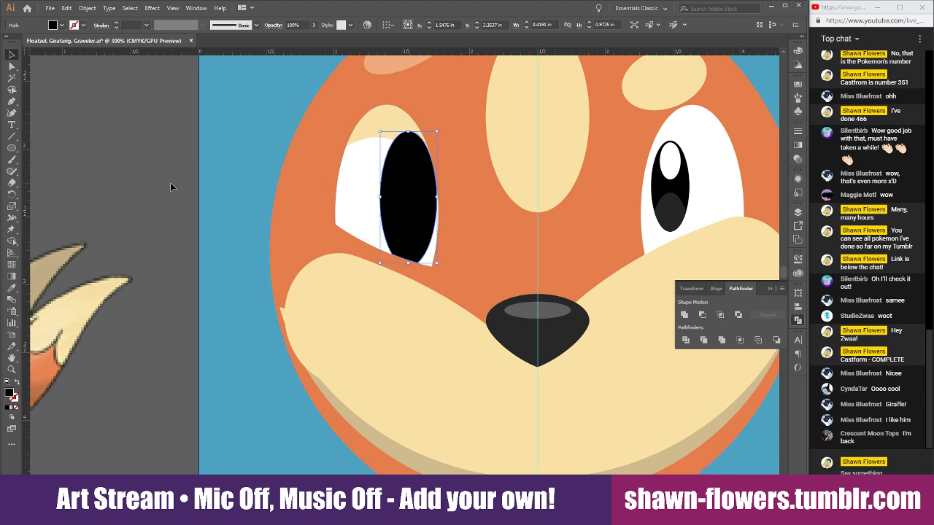
{"action": "key", "text": "ctrl+z"}
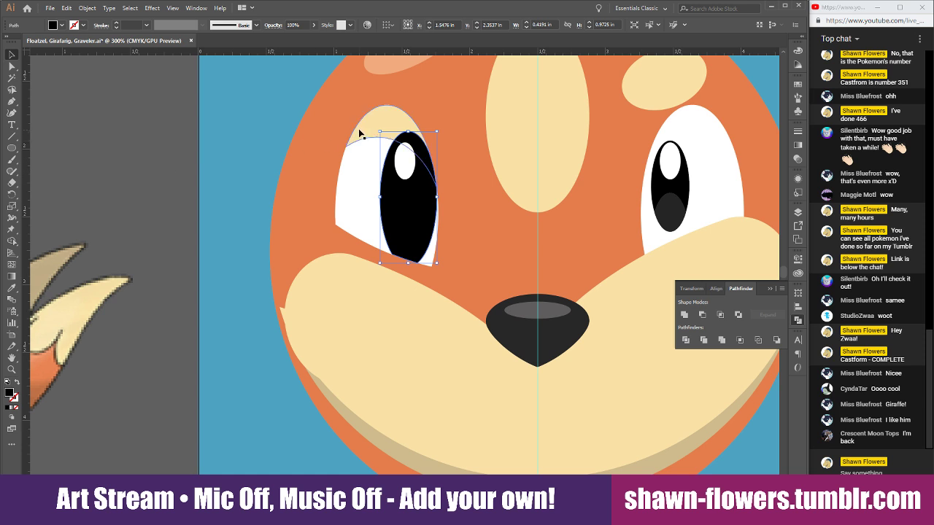
{"action": "left_click", "coordinate": [358, 130]}
{"action": "key", "text": "a"}
{"action": "key", "text": "ctrl+shift+bracketright"}
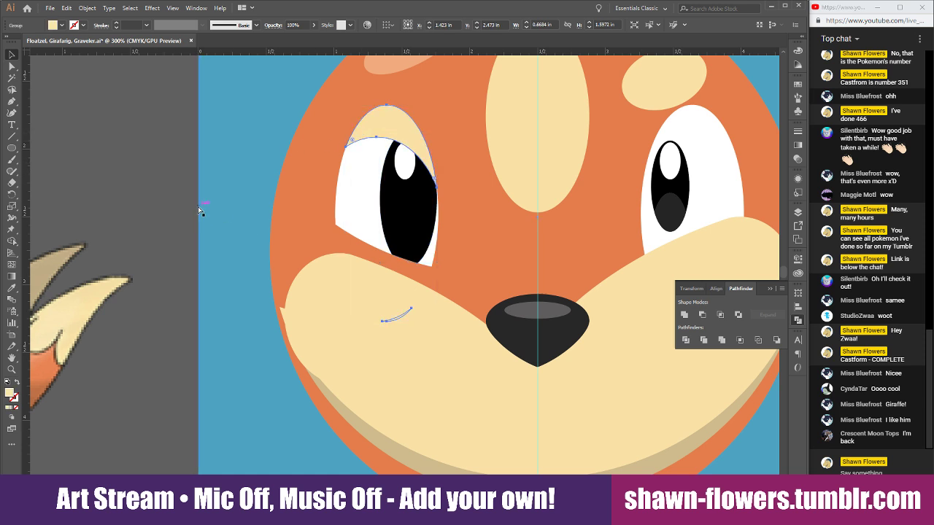
{"action": "key", "text": "ctrl+shift+g"}
{"action": "left_click", "coordinate": [180, 219]}
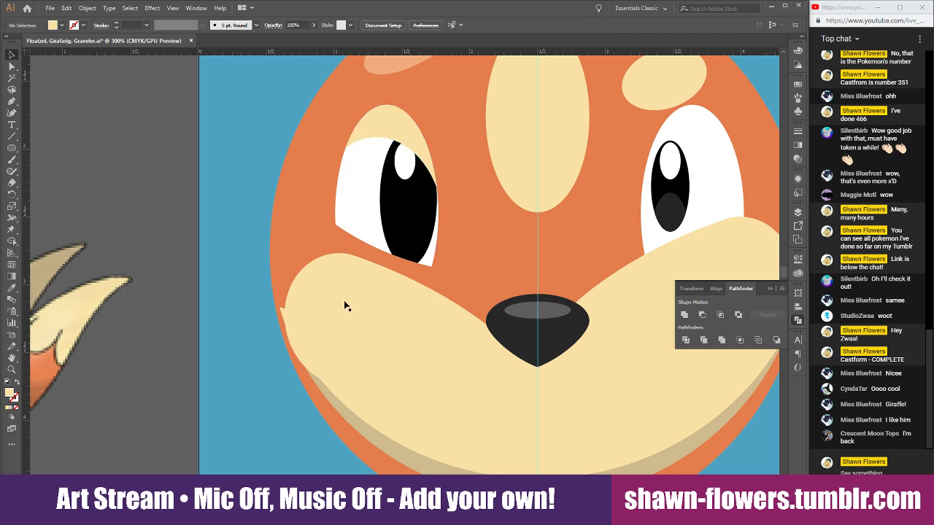
{"action": "left_click", "coordinate": [397, 319]}
{"action": "key", "text": "Delete"}
Reposition the white highlight in the left-hand pupil and enlarge it to about 0.22 by 0.41 in
{"action": "left_click_drag", "start_coordinate": [407, 162], "coordinate": [405, 165]}
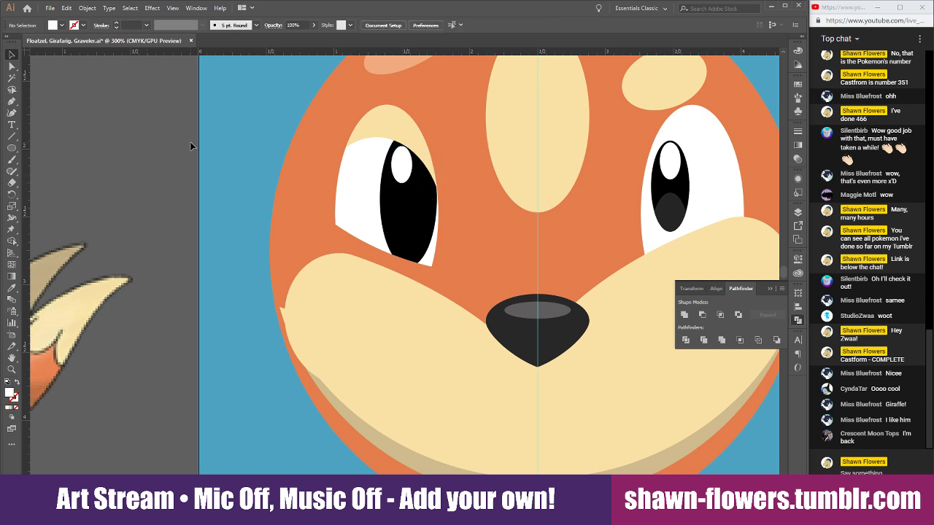
{"action": "scroll", "coordinate": [197, 201], "scroll_direction": "down", "scroll_amount": 2}
{"action": "scroll", "coordinate": [197, 204], "scroll_direction": "left", "scroll_amount": 4}
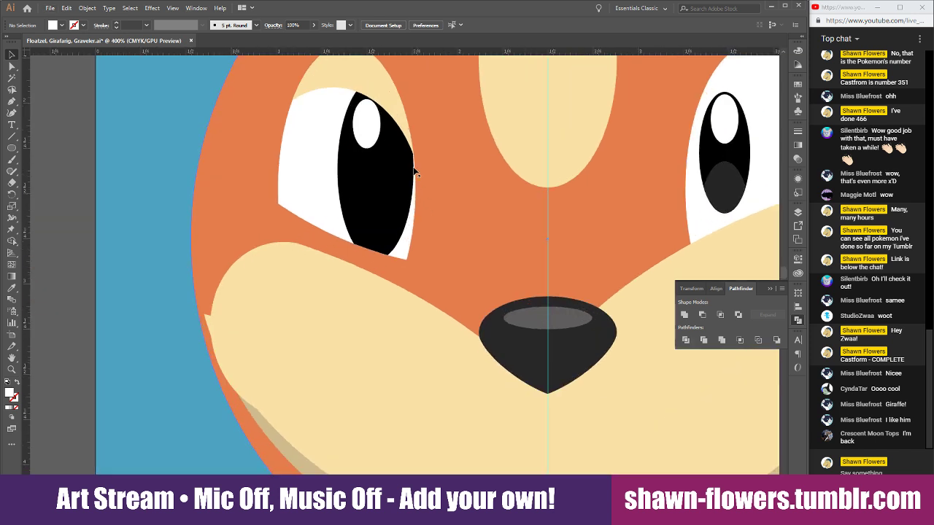
{"action": "scroll", "coordinate": [446, 217], "scroll_direction": "up", "scroll_amount": 3}
{"action": "left_click", "coordinate": [375, 143]}
{"action": "left_click_drag", "start_coordinate": [379, 148], "coordinate": [395, 173]}
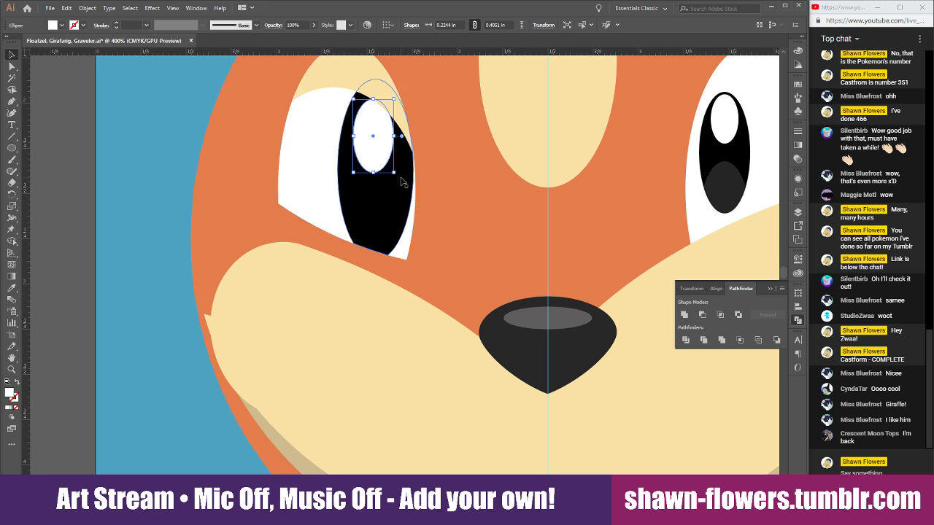
{"action": "left_click", "coordinate": [92, 170]}
Move the lower cream muzzle and its tan shadow down to the face's lower edge and narrow them to about 3.75 in
{"action": "scroll", "coordinate": [119, 202], "scroll_direction": "down", "scroll_amount": 4}
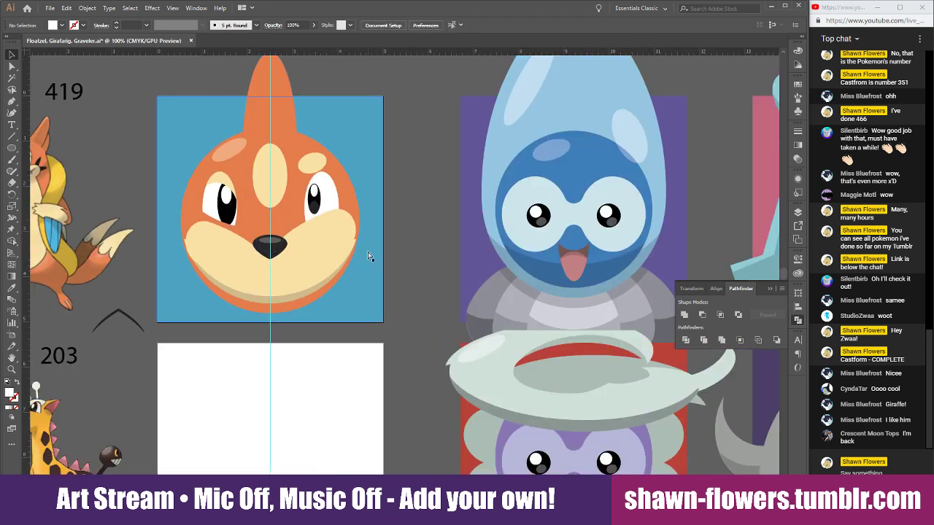
{"action": "scroll", "coordinate": [368, 256], "scroll_direction": "up", "scroll_amount": 2}
{"action": "scroll", "coordinate": [366, 287], "scroll_direction": "up", "scroll_amount": 1}
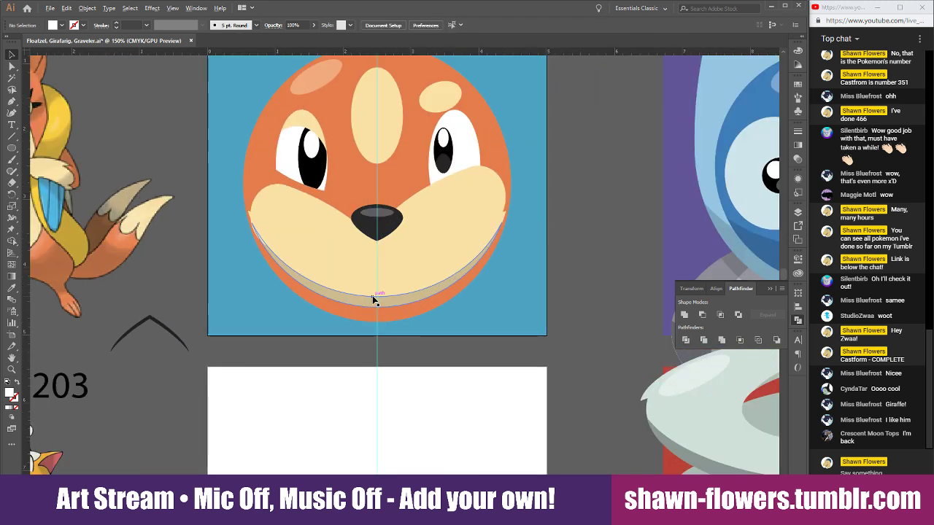
{"action": "scroll", "coordinate": [373, 299], "scroll_direction": "up", "scroll_amount": 2}
{"action": "scroll", "coordinate": [545, 230], "scroll_direction": "down", "scroll_amount": 2}
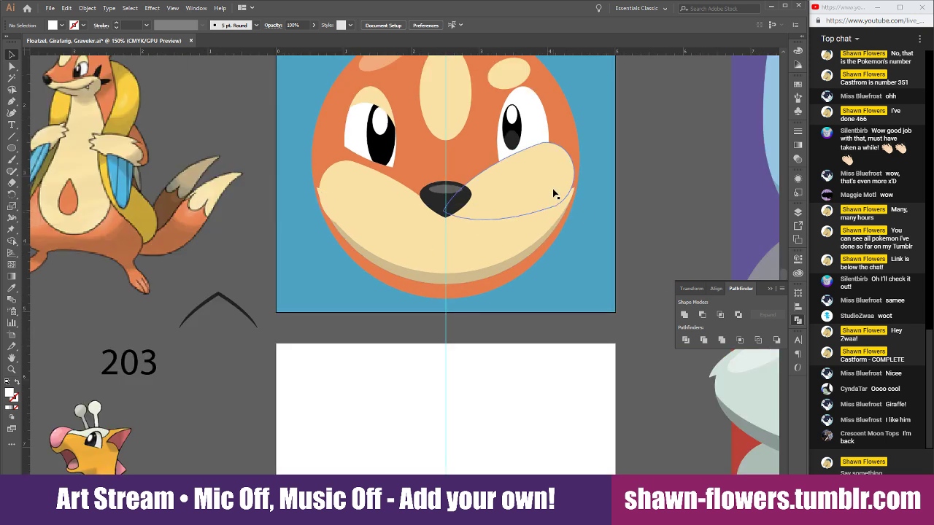
{"action": "scroll", "coordinate": [511, 298], "scroll_direction": "up", "scroll_amount": 1}
{"action": "scroll", "coordinate": [521, 304], "scroll_direction": "left", "scroll_amount": 1}
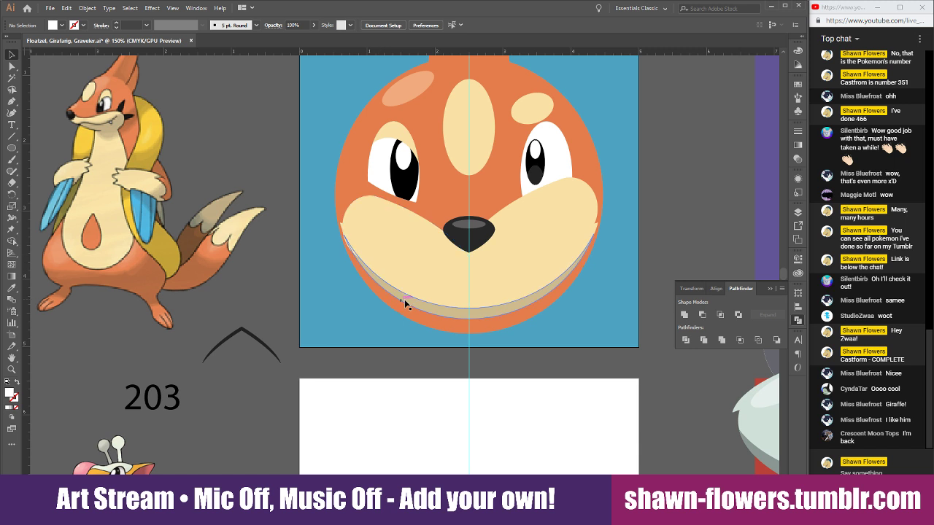
{"action": "left_click", "coordinate": [450, 314]}
{"action": "left_click", "coordinate": [453, 295], "text": "shift"}
{"action": "left_click_drag", "start_coordinate": [453, 295], "coordinate": [453, 313]}
{"action": "key", "text": "ctrl+plus"}
{"action": "key", "text": "ctrl+plus"}
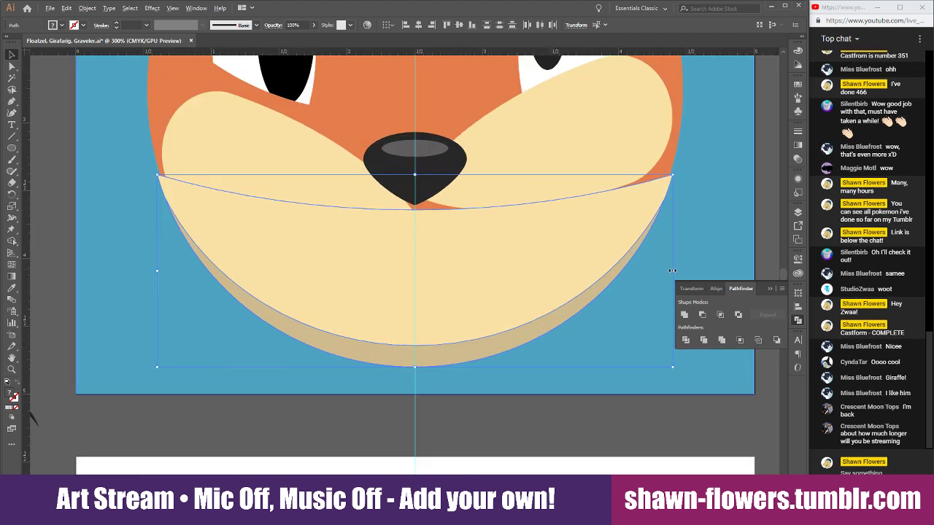
{"action": "mouse_move", "coordinate": [671, 271]}
{"action": "left_mouse_down"}
{"action": "mouse_move", "coordinate": [657, 270]}
{"action": "mouse_move", "coordinate": [671, 265]}
{"action": "left_mouse_up"}
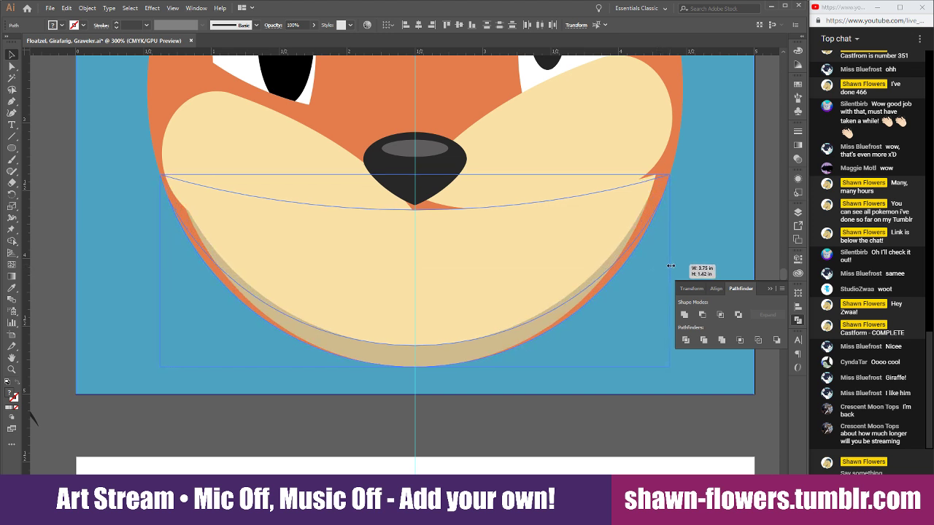
{"action": "left_click", "coordinate": [557, 423]}
Delete the lower cream muzzle shape and its tan shadow
{"action": "scroll", "coordinate": [535, 406], "scroll_direction": "down", "scroll_amount": 2}
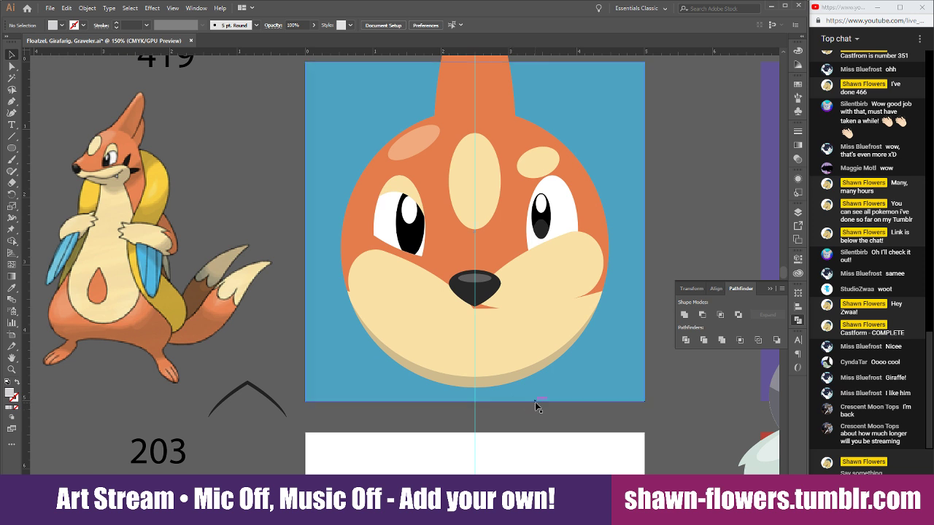
{"action": "scroll", "coordinate": [503, 398], "scroll_direction": "up", "scroll_amount": 1}
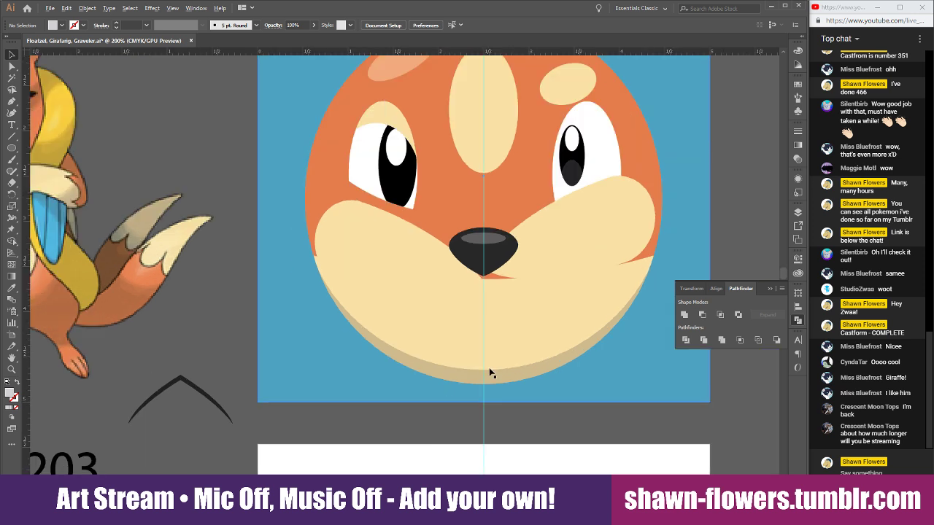
{"action": "left_click", "coordinate": [531, 353]}
{"action": "key", "text": "Delete"}
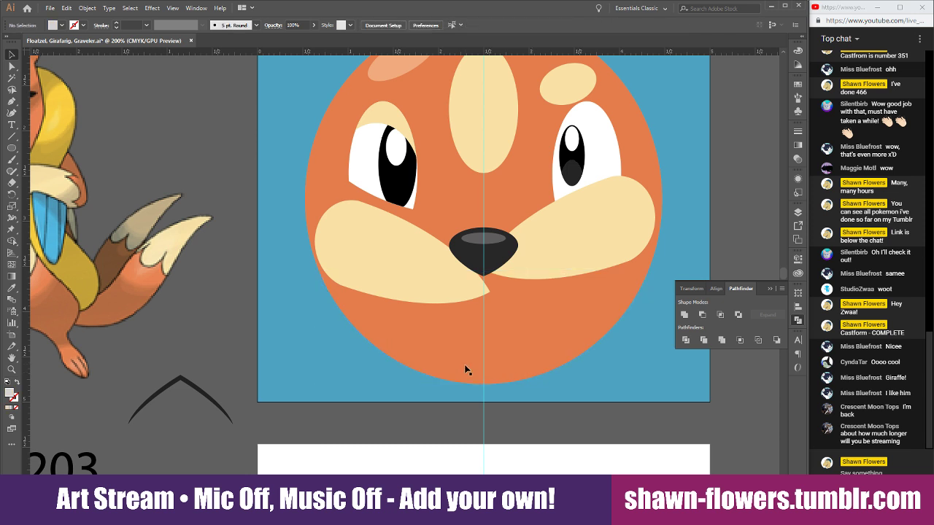
Place a copy of the orange face ellipse over the lower face and resize it to about 4.03 by 5.14 in
{"action": "left_click", "coordinate": [367, 313]}
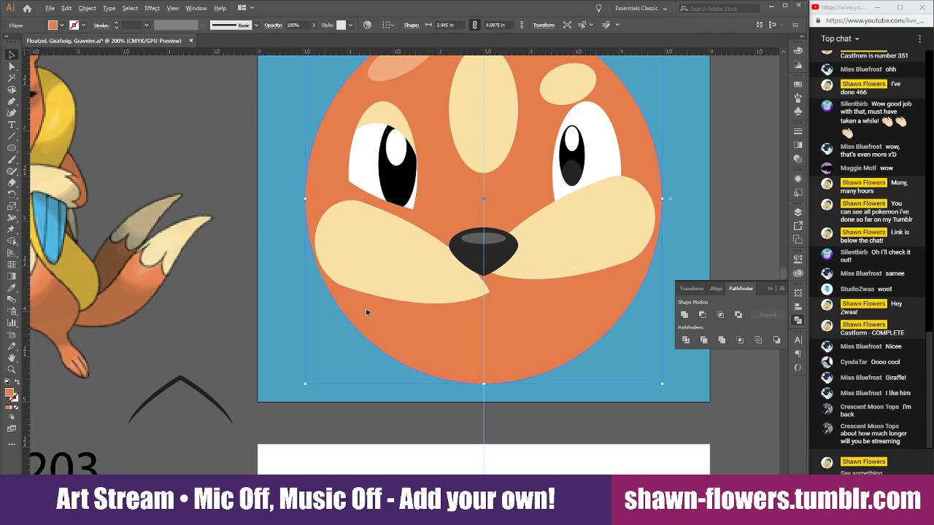
{"action": "mouse_move", "coordinate": [367, 312]}
{"action": "left_mouse_down"}
{"action": "mouse_move", "coordinate": [410, 312]}
{"action": "mouse_move", "coordinate": [377, 312]}
{"action": "left_mouse_up"}
{"action": "left_click_drag", "start_coordinate": [438, 360], "coordinate": [439, 313]}
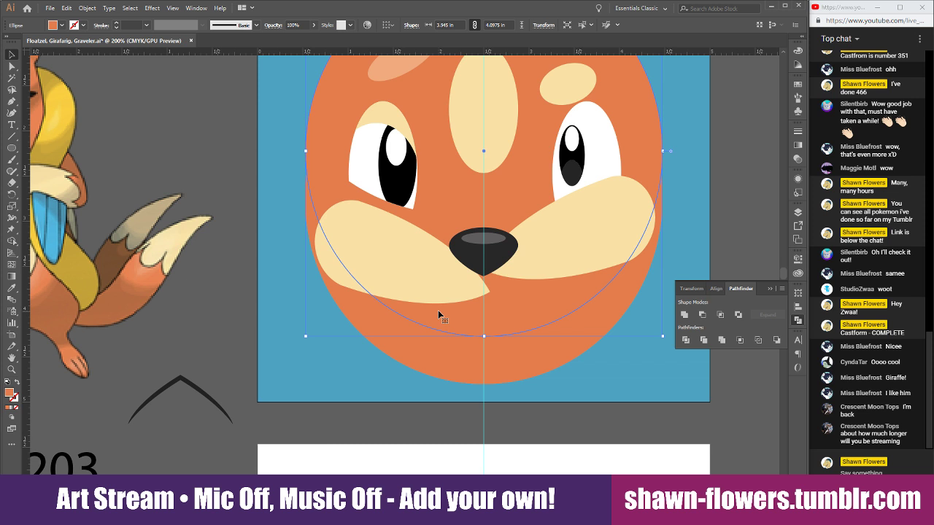
{"action": "scroll", "coordinate": [438, 313], "scroll_direction": "down", "scroll_amount": 1}
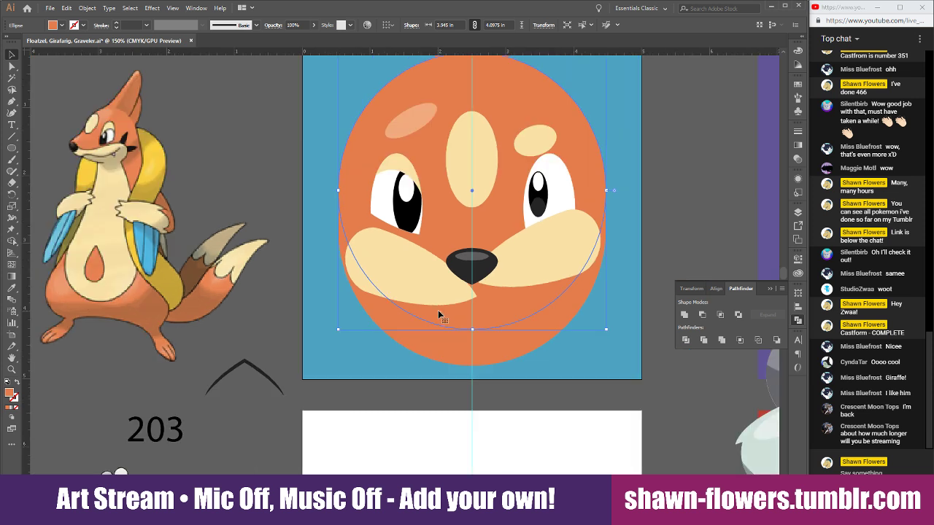
{"action": "left_click_drag", "start_coordinate": [429, 315], "coordinate": [437, 455]}
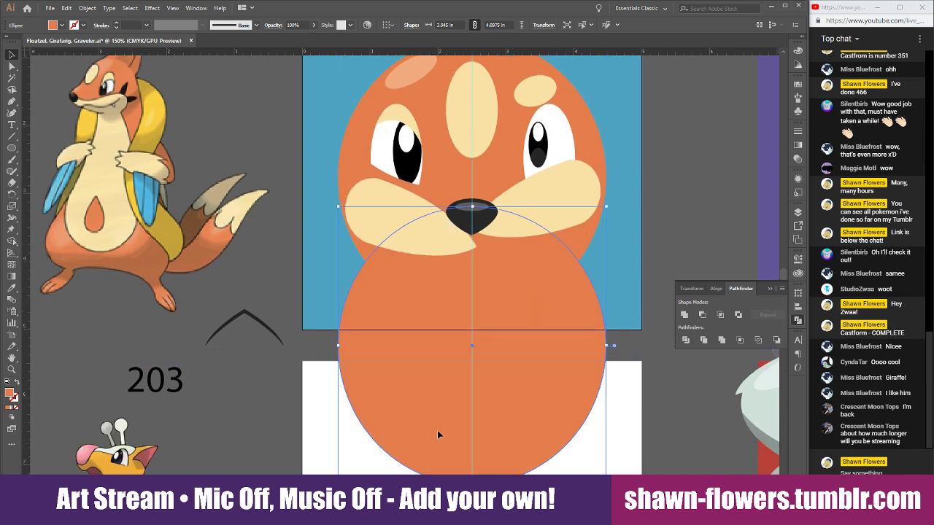
{"action": "scroll", "coordinate": [502, 287], "scroll_direction": "down", "scroll_amount": 2}
{"action": "mouse_move", "coordinate": [499, 265]}
{"action": "left_mouse_down"}
{"action": "mouse_move", "coordinate": [500, 303]}
{"action": "mouse_move", "coordinate": [497, 278]}
{"action": "left_mouse_up"}
{"action": "left_click_drag", "start_coordinate": [606, 277], "coordinate": [575, 279]}
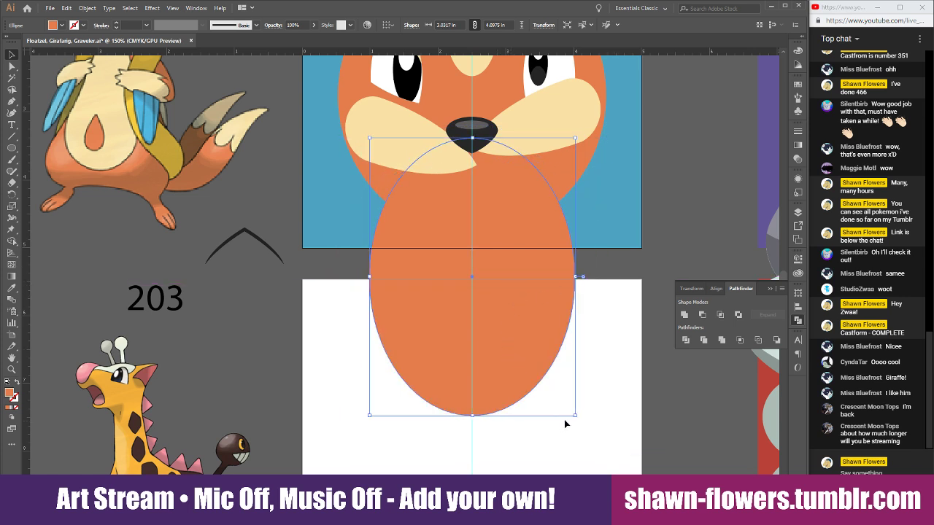
{"action": "left_click_drag", "start_coordinate": [576, 416], "coordinate": [608, 449]}
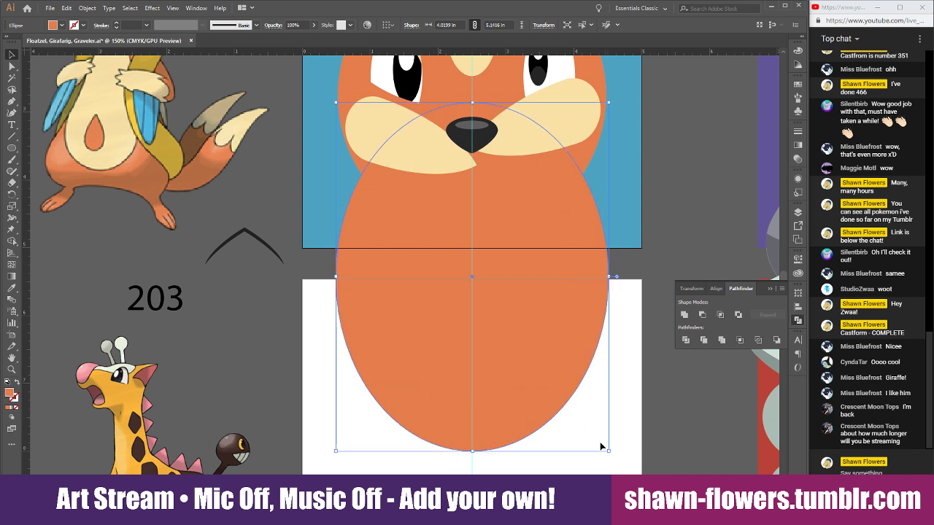
Intersect the resized ellipse with a face ellipse to form the lower muzzle, and fill it with the cheek's cream colour
{"action": "left_click", "coordinate": [364, 166], "text": "shift"}
{"action": "left_click", "coordinate": [720, 315]}
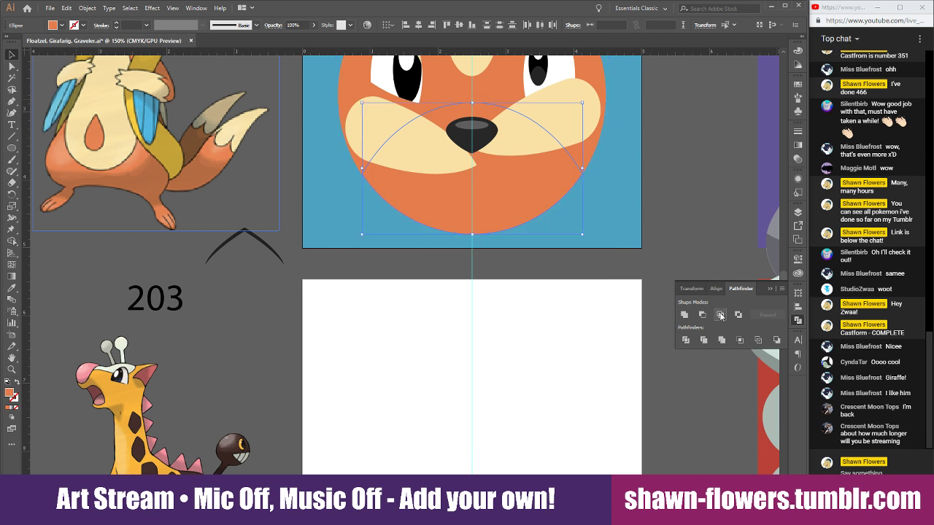
{"action": "left_click", "coordinate": [12, 289]}
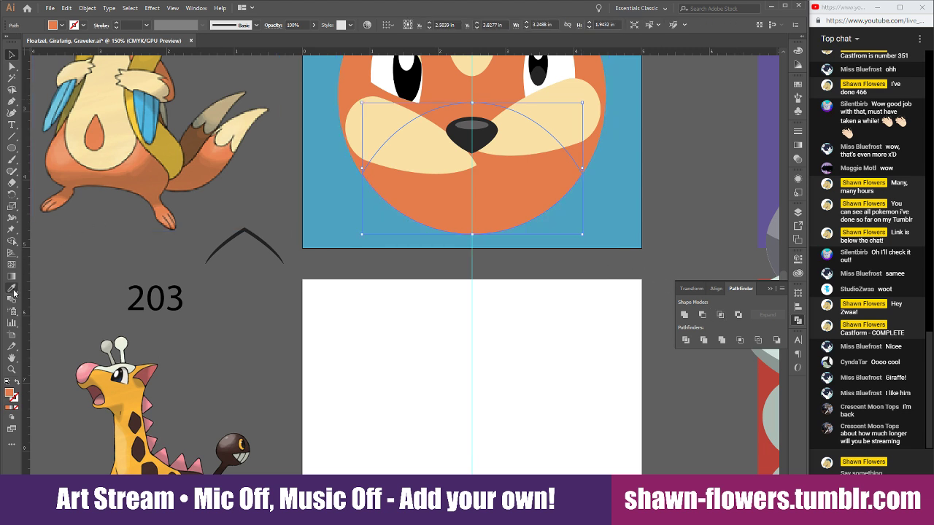
{"action": "left_click", "coordinate": [377, 133]}
{"action": "key", "text": "v"}
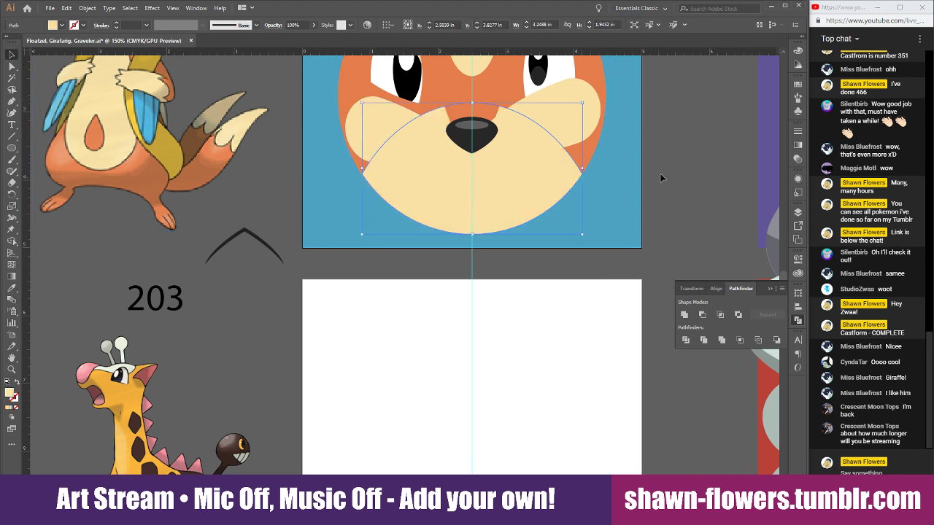
{"action": "left_click", "coordinate": [679, 203]}
Draw a cream ellipse about 2.64 by 1.27 in over the upper muzzle and centre it on the vertical guide, its lower edge crossing the nose
{"action": "scroll", "coordinate": [679, 204], "scroll_direction": "up", "scroll_amount": 1}
{"action": "scroll", "coordinate": [679, 204], "scroll_direction": "up", "scroll_amount": 3}
{"action": "left_click", "coordinate": [11, 148]}
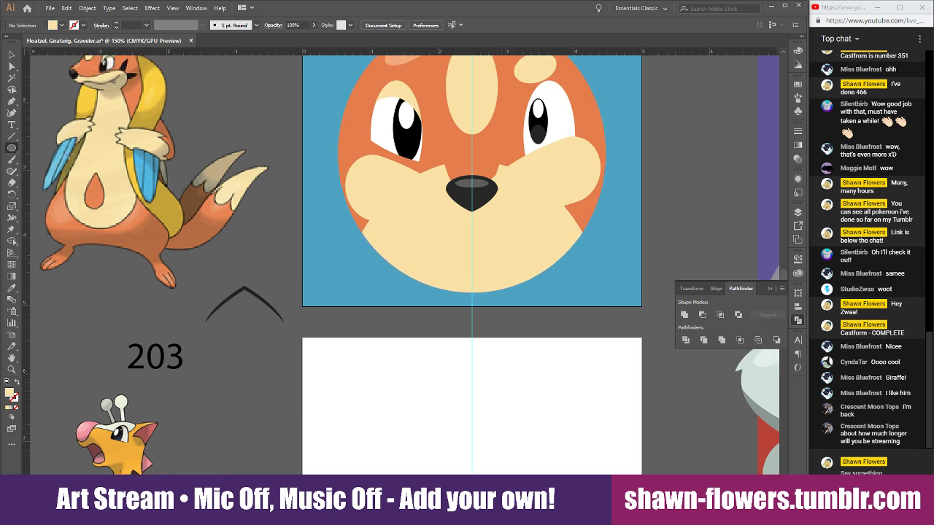
{"action": "left_click_drag", "start_coordinate": [376, 102], "coordinate": [554, 188]}
{"action": "key", "text": "v"}
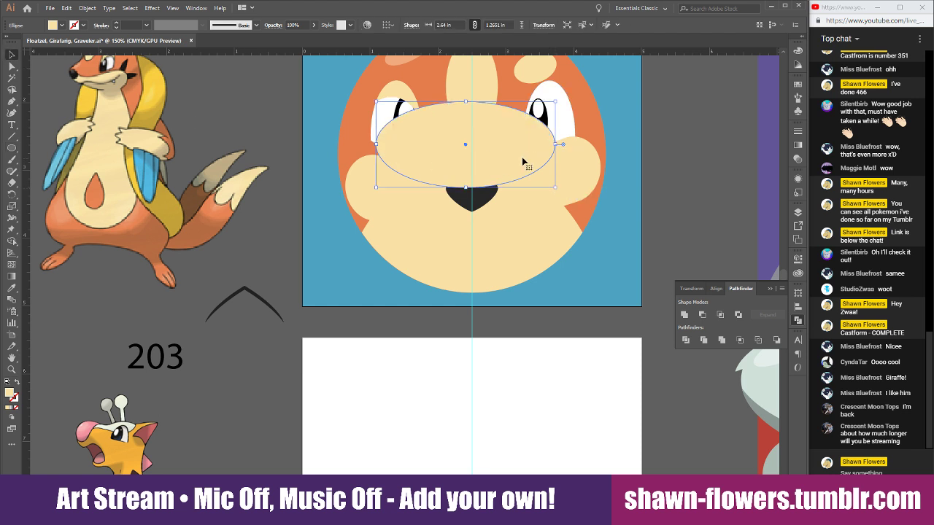
{"action": "left_click_drag", "start_coordinate": [506, 150], "coordinate": [513, 147]}
{"action": "scroll", "coordinate": [478, 169], "scroll_direction": "up", "scroll_amount": 3}
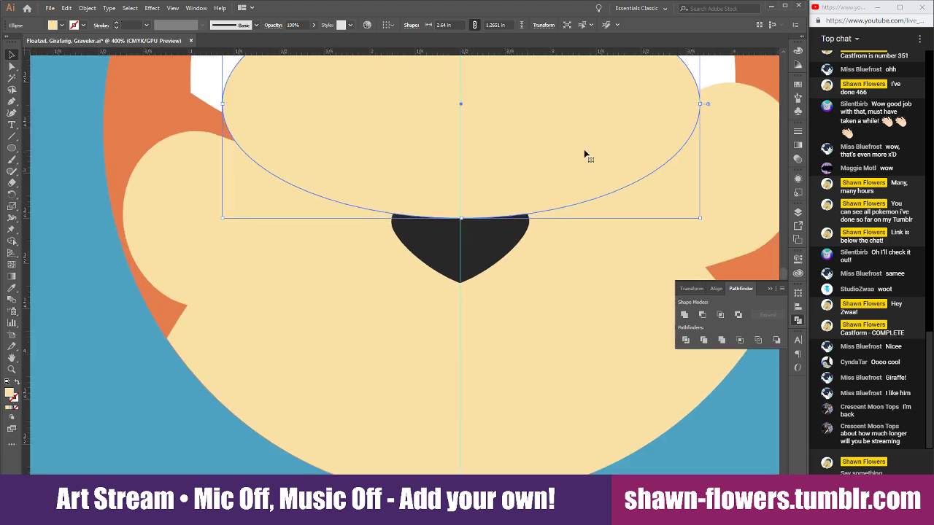
{"action": "mouse_move", "coordinate": [584, 150]}
{"action": "left_mouse_down"}
{"action": "mouse_move", "coordinate": [546, 156]}
{"action": "mouse_move", "coordinate": [581, 154]}
{"action": "mouse_move", "coordinate": [567, 153]}
{"action": "left_mouse_up"}
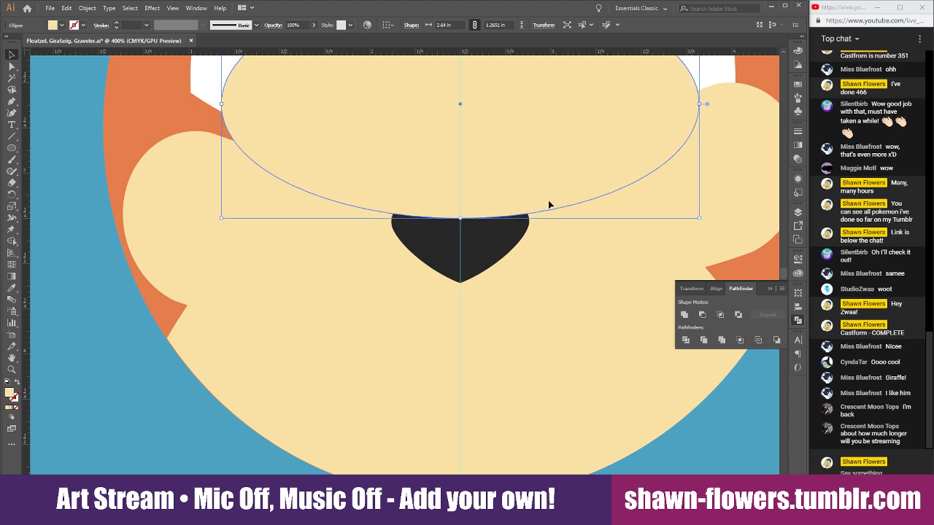
Subtract the cream ellipse from the lower muzzle shape to give the muzzle a concave upper edge
{"action": "left_click", "coordinate": [338, 402]}
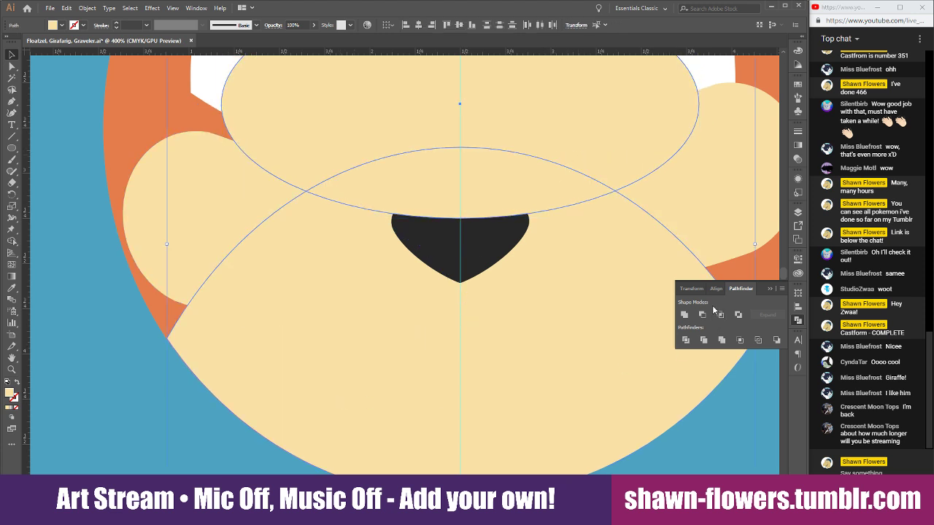
{"action": "left_click", "coordinate": [702, 314]}
{"action": "scroll", "coordinate": [584, 319], "scroll_direction": "down", "scroll_amount": 3}
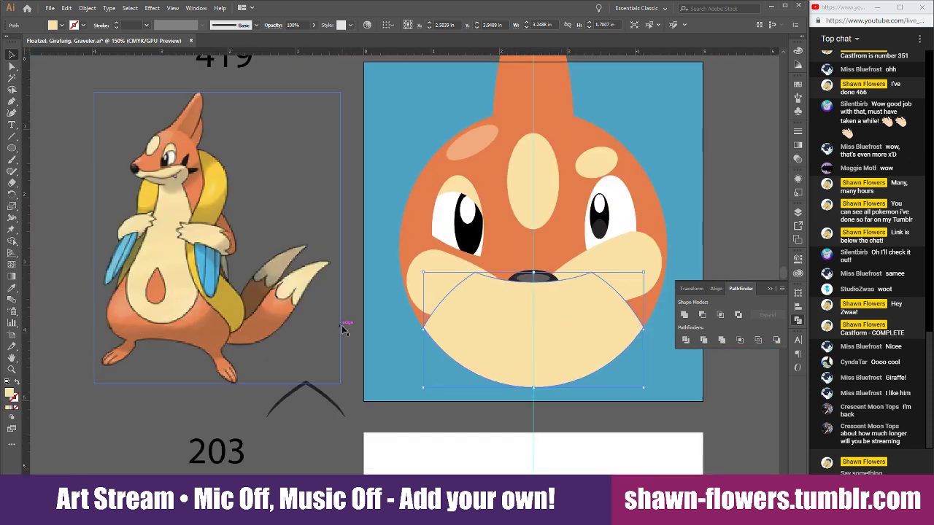
{"action": "left_click", "coordinate": [345, 331]}
Bring the dark nose and its grey highlight in front of the muzzle
{"action": "scroll", "coordinate": [414, 400], "scroll_direction": "right", "scroll_amount": 3}
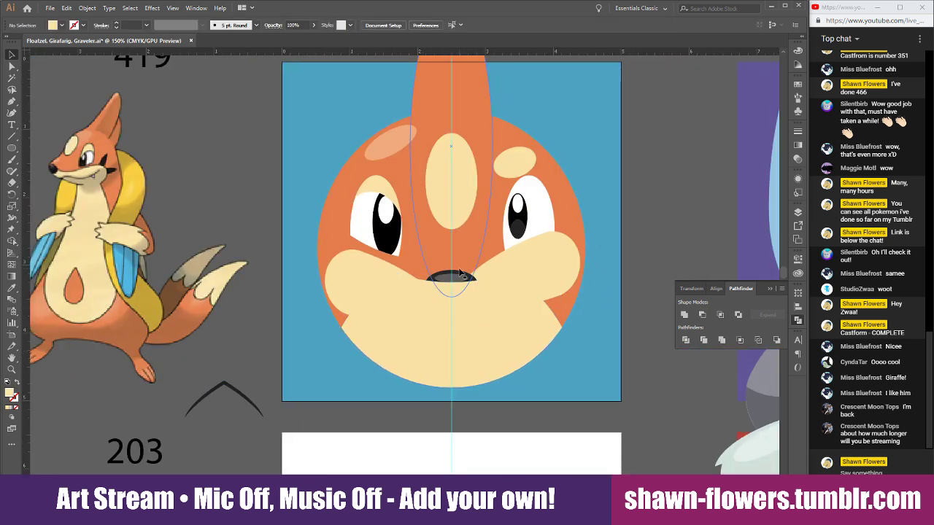
{"action": "left_click", "coordinate": [464, 277]}
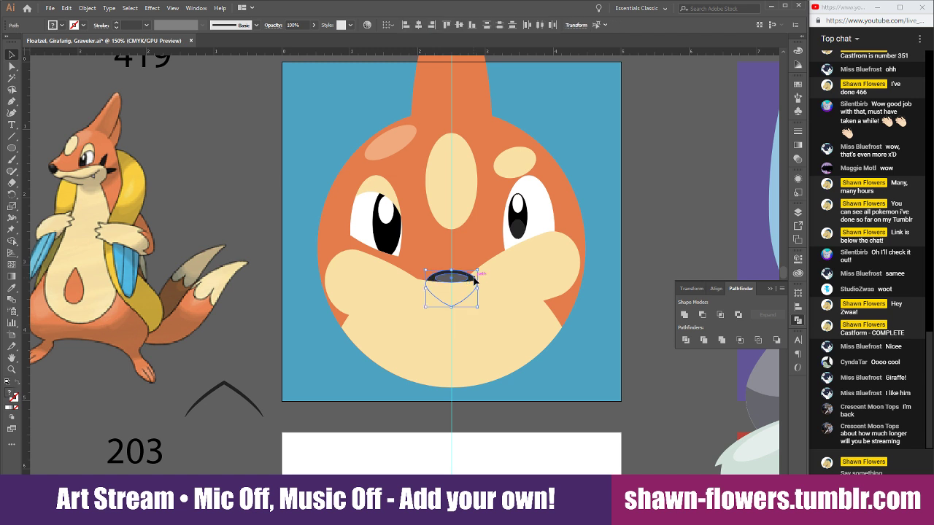
{"action": "key", "text": "ctrl+shift+]"}
{"action": "left_click", "coordinate": [649, 237]}
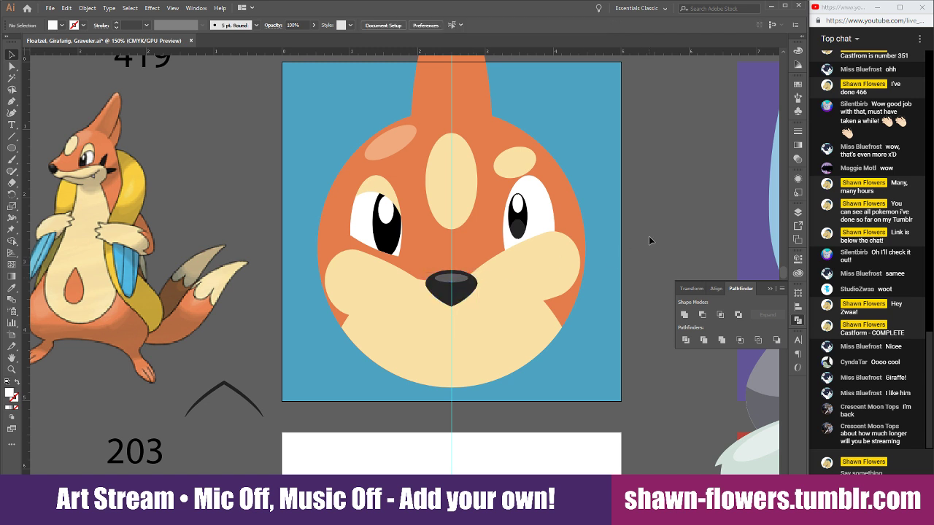
{"action": "scroll", "coordinate": [555, 263], "scroll_direction": "right", "scroll_amount": 1}
{"action": "scroll", "coordinate": [467, 314], "scroll_direction": "down", "scroll_amount": 2}
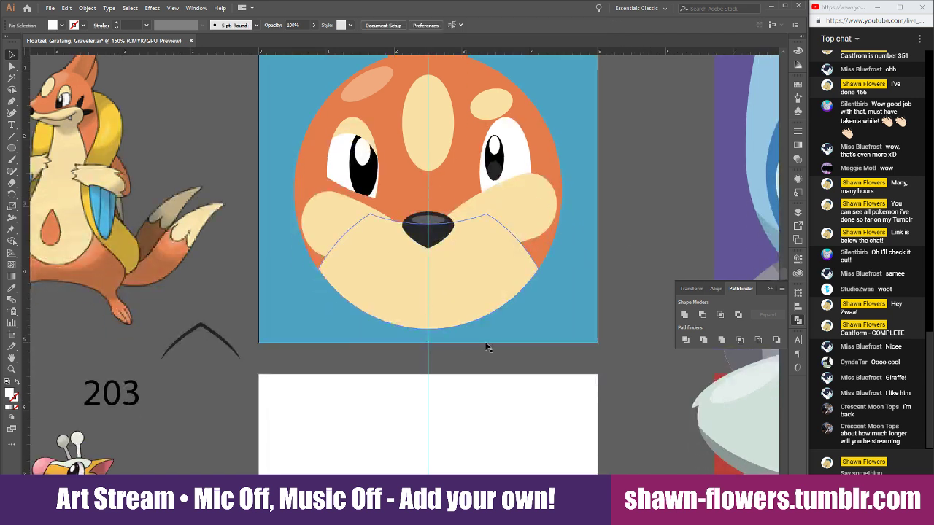
{"action": "scroll", "coordinate": [634, 205], "scroll_direction": "left", "scroll_amount": 1}
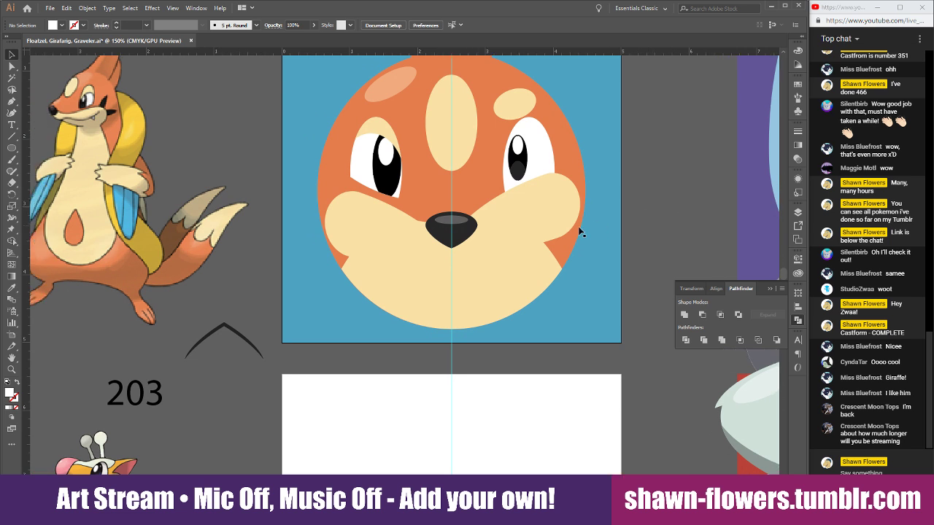
Delete the right cheek, all parts of the right eye and the cream spot above it
{"action": "left_click", "coordinate": [542, 200]}
{"action": "key", "text": "Delete"}
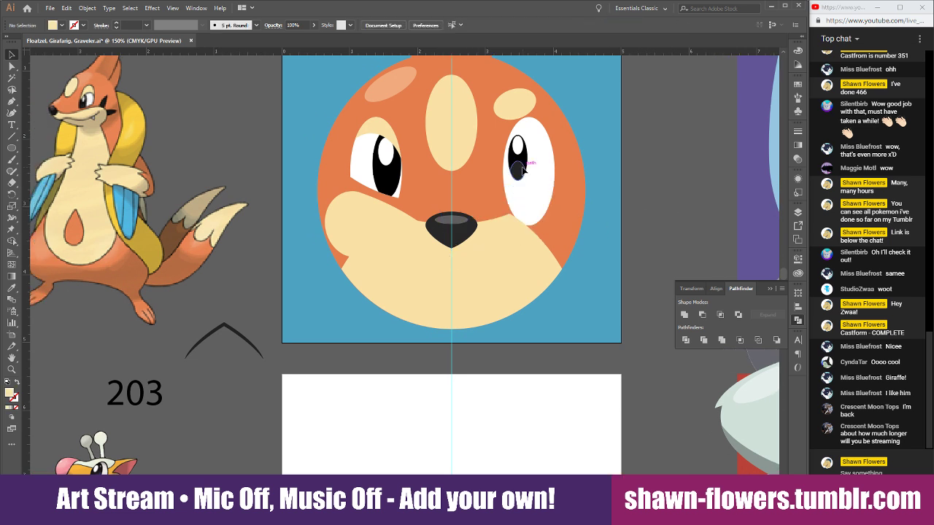
{"action": "left_click", "coordinate": [523, 164]}
{"action": "key", "text": "Delete"}
{"action": "left_click", "coordinate": [523, 159]}
{"action": "key", "text": "Delete"}
{"action": "left_click", "coordinate": [522, 144]}
{"action": "key", "text": "Delete"}
{"action": "left_click", "coordinate": [519, 104]}
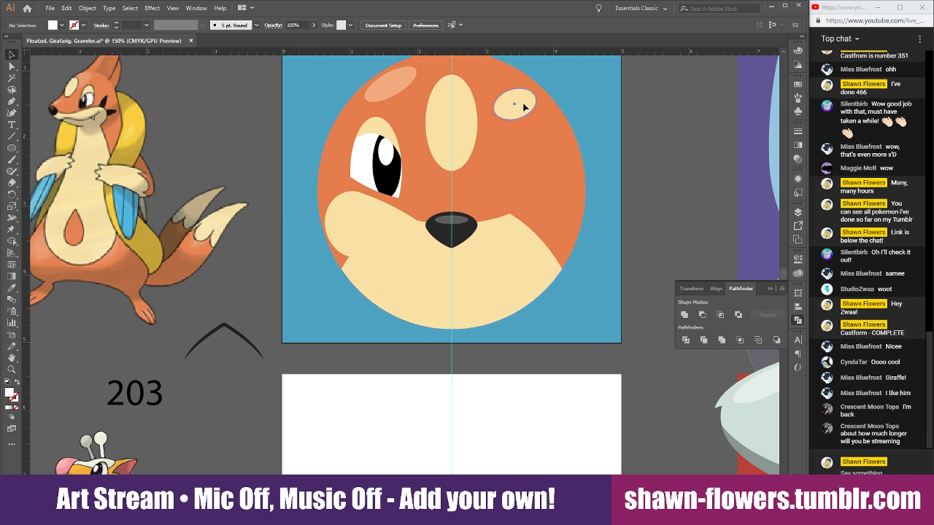
{"action": "key", "text": "Delete"}
{"action": "scroll", "coordinate": [569, 226], "scroll_direction": "down", "scroll_amount": 1}
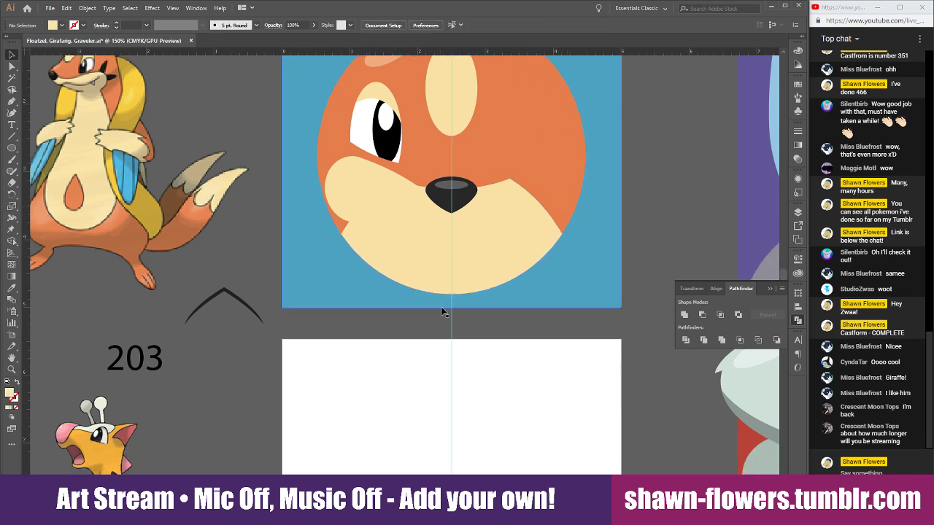
{"action": "scroll", "coordinate": [434, 302], "scroll_direction": "up", "scroll_amount": 3}
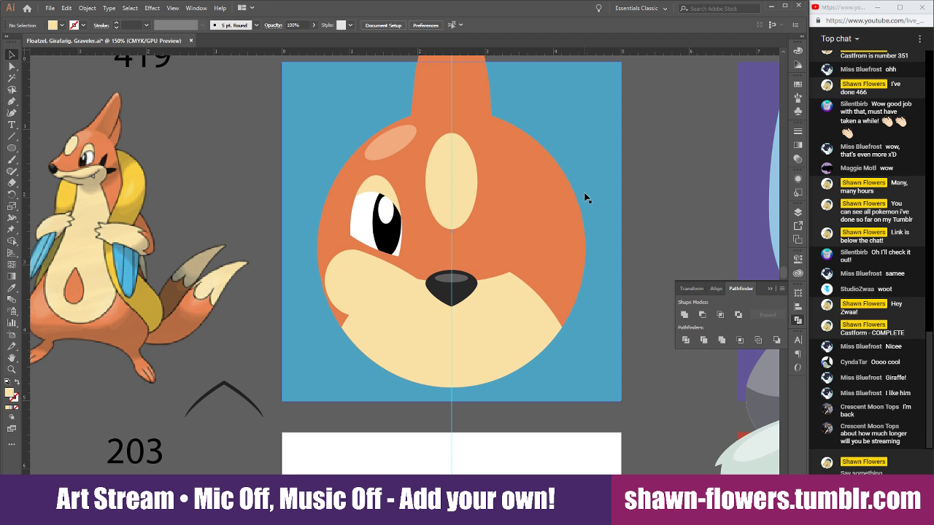
{"action": "scroll", "coordinate": [603, 234], "scroll_direction": "up", "scroll_amount": 1}
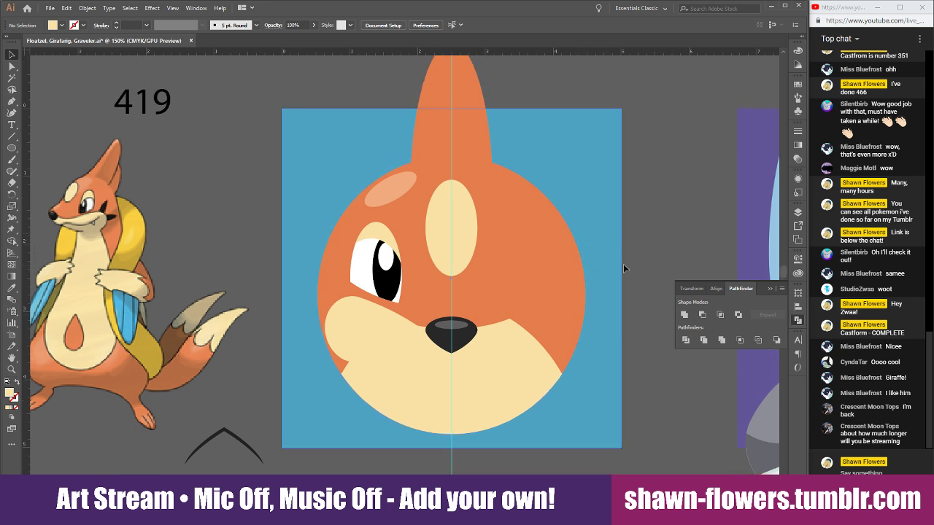
Post the reply "At most, another hour" in the stream's live chat
{"action": "left_click", "coordinate": [861, 472]}
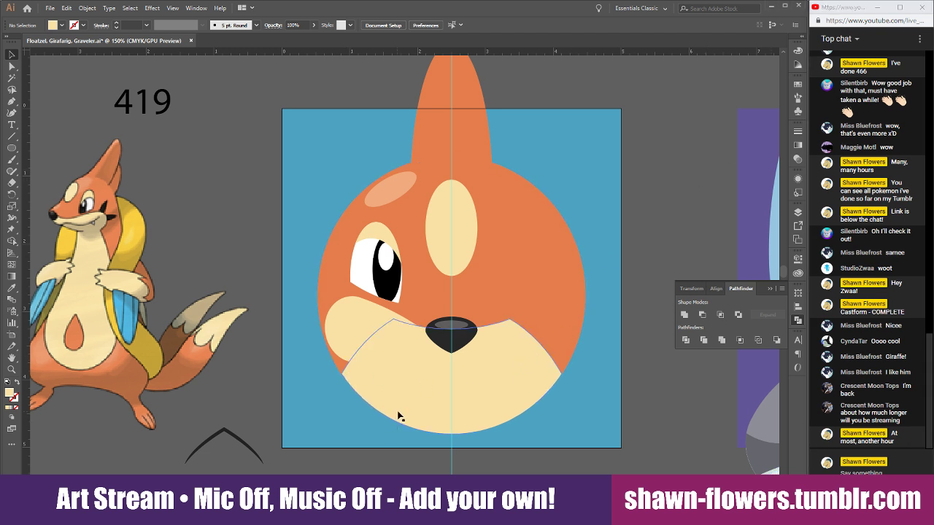
Place a copy of the left cream cheek closer to the nose and resize it to about 2.11 by 1.10 in
{"action": "left_click", "coordinate": [351, 346]}
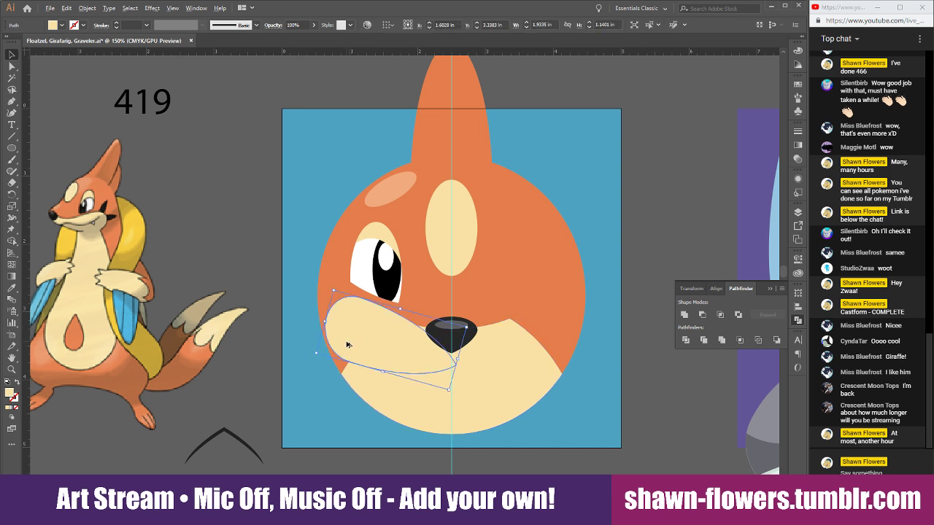
{"action": "left_click_drag", "start_coordinate": [348, 344], "coordinate": [377, 345]}
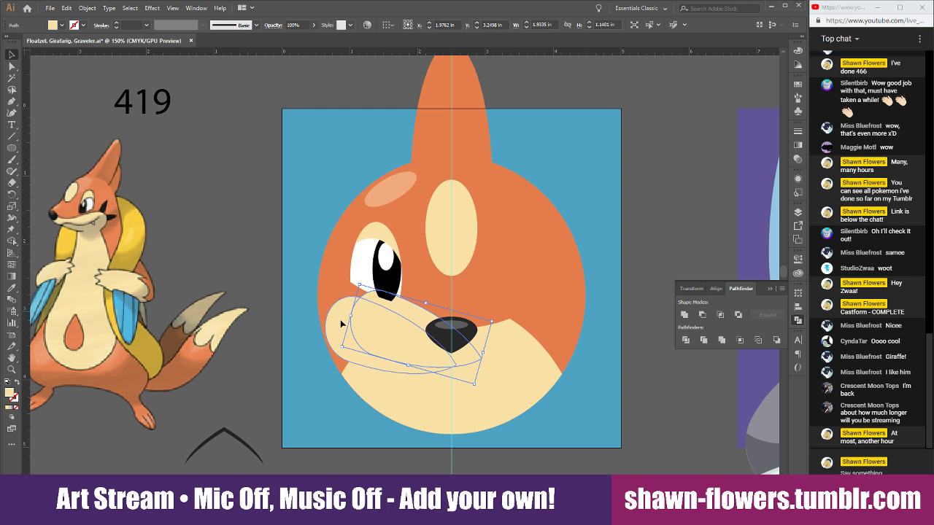
{"action": "left_click_drag", "start_coordinate": [342, 326], "coordinate": [248, 407]}
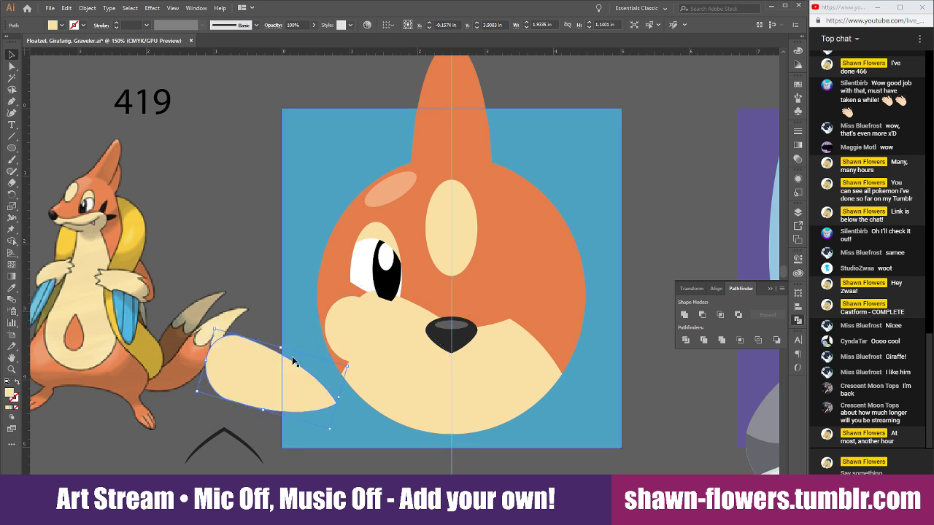
{"action": "key", "text": "ctrl+z"}
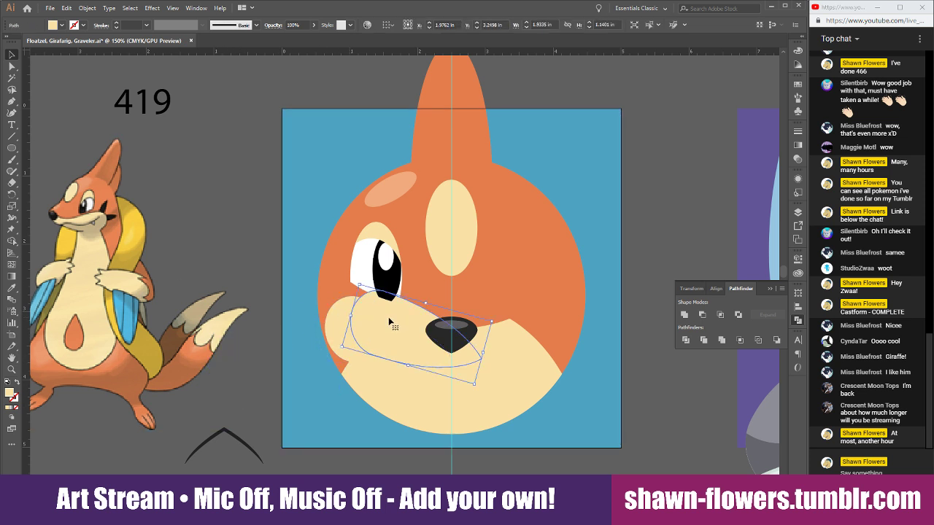
{"action": "left_click_drag", "start_coordinate": [353, 314], "coordinate": [339, 313]}
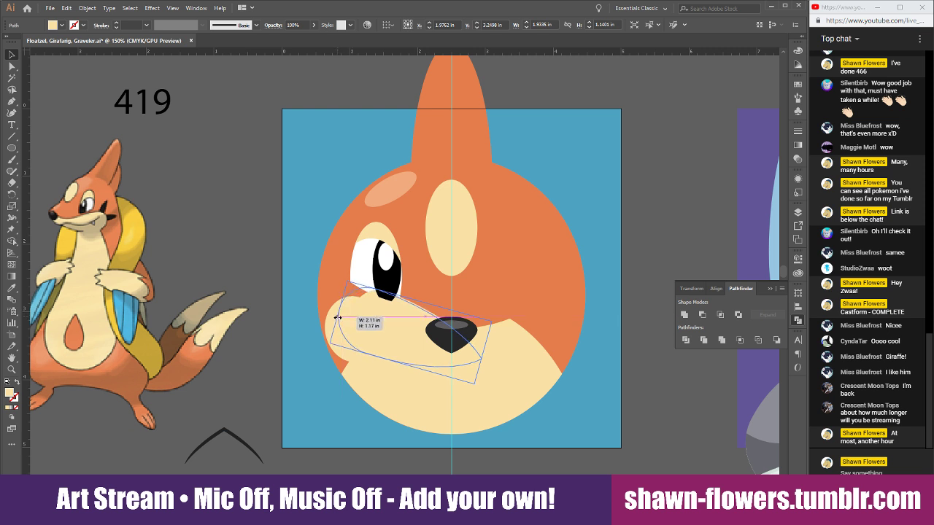
{"action": "left_click_drag", "start_coordinate": [419, 301], "coordinate": [418, 306]}
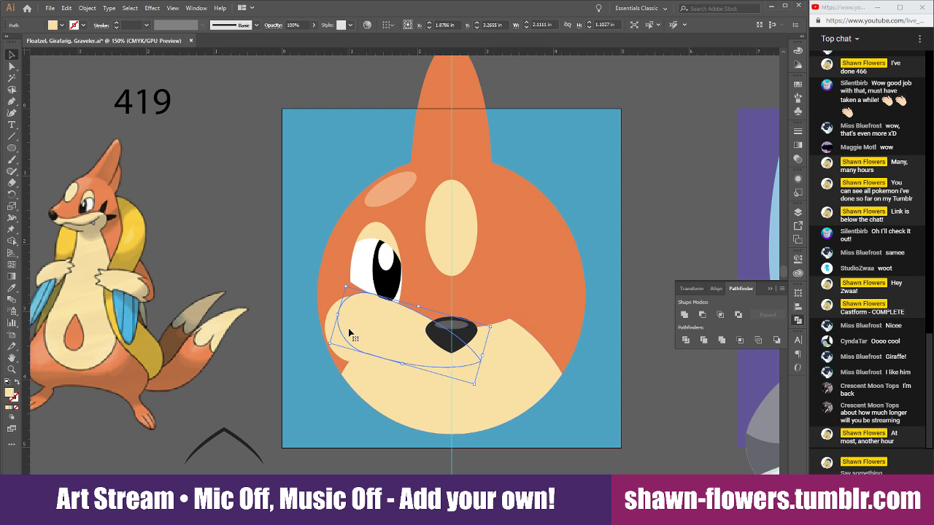
Fill the copied cheek with the nose's dark colour and bring it to the front
{"action": "left_click", "coordinate": [14, 289]}
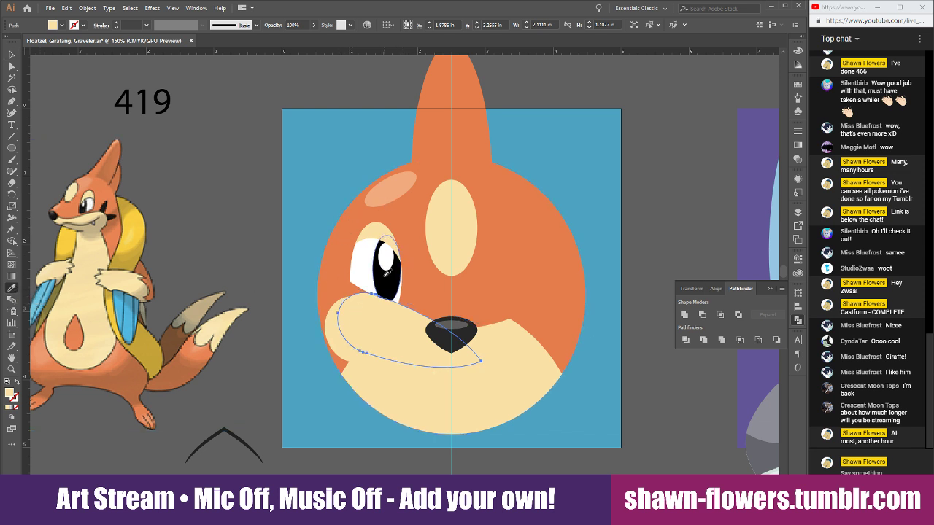
{"action": "left_click", "coordinate": [450, 336]}
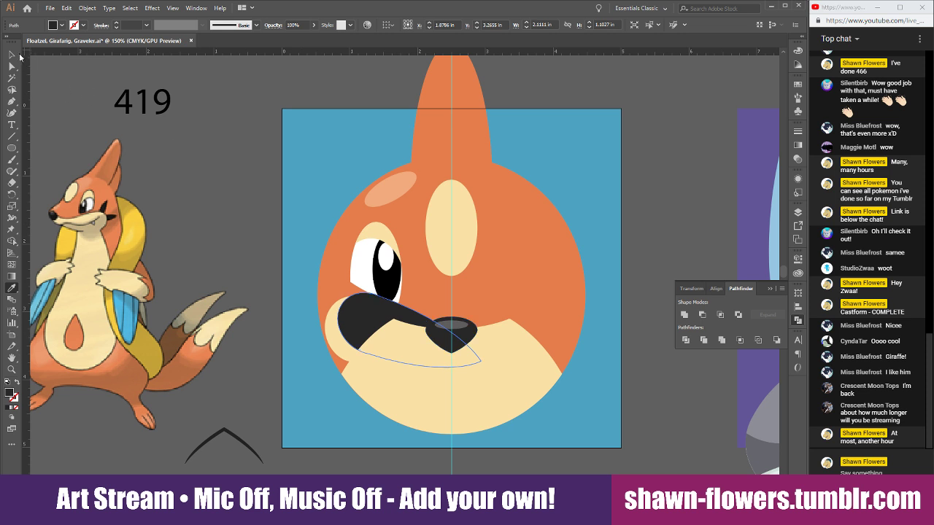
{"action": "key", "text": "v"}
{"action": "key", "text": "ctrl+shift+]"}
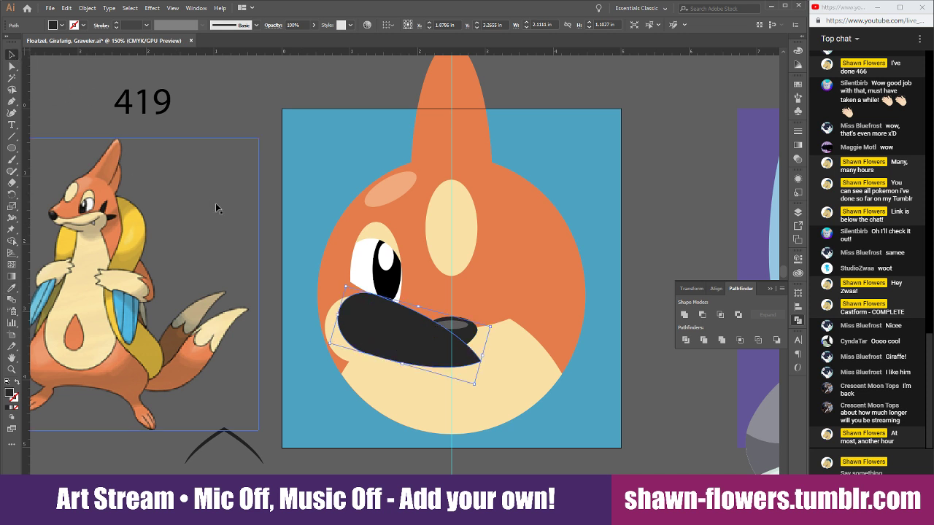
{"action": "left_click", "coordinate": [273, 254]}
Place a copy of the dark cheek shape slightly below the original
{"action": "scroll", "coordinate": [394, 372], "scroll_direction": "up", "scroll_amount": 2}
{"action": "scroll", "coordinate": [407, 381], "scroll_direction": "down", "scroll_amount": 1}
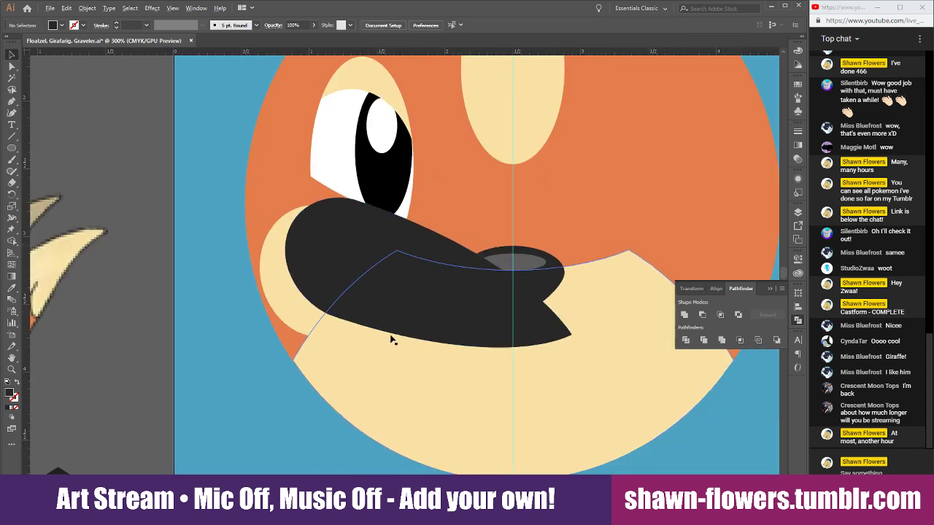
{"action": "left_click", "coordinate": [346, 283]}
{"action": "left_click_drag", "start_coordinate": [341, 279], "coordinate": [342, 285]}
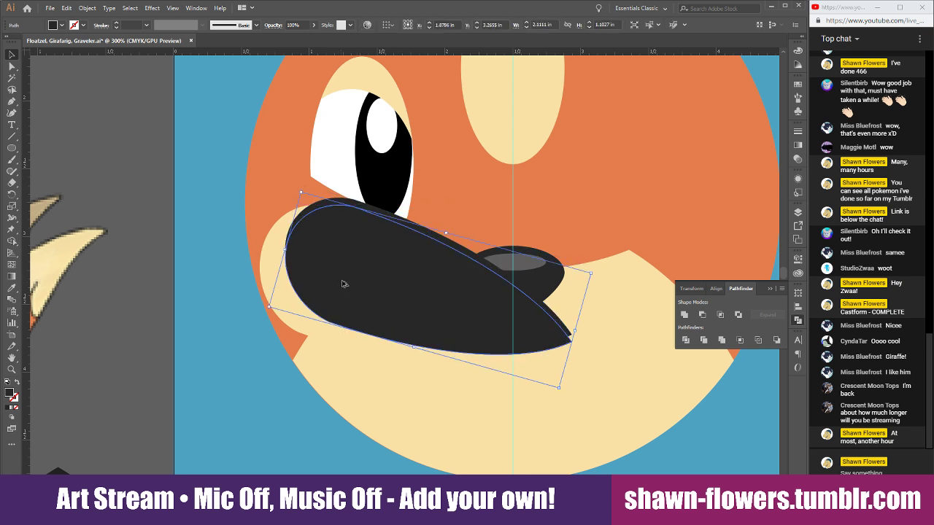
{"action": "left_click", "coordinate": [319, 209], "text": "shift"}
{"action": "left_click", "coordinate": [142, 349]}
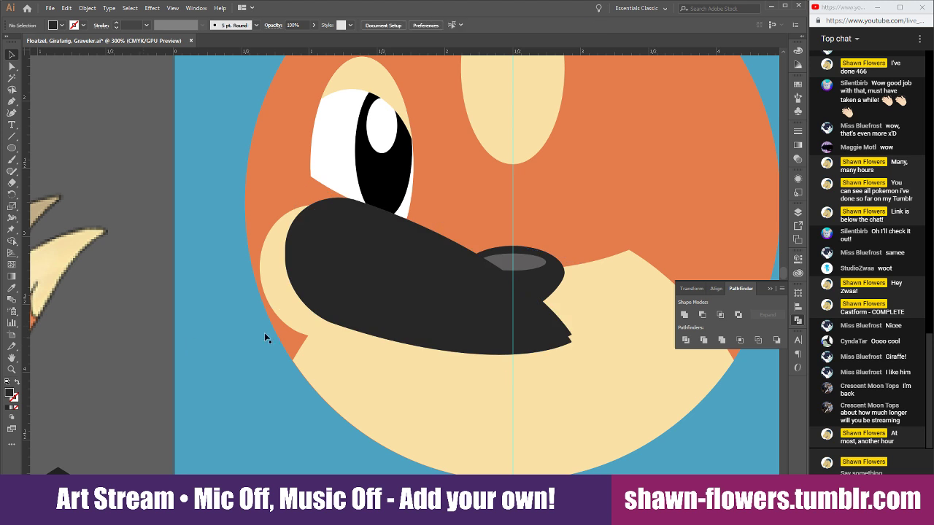
Draw a dark ellipse about 1.21 by 0.97 in over the nose, centred on the guide, and place a copy slightly above it
{"action": "scroll", "coordinate": [250, 333], "scroll_direction": "down", "scroll_amount": 1}
{"action": "scroll", "coordinate": [358, 340], "scroll_direction": "right", "scroll_amount": 2}
{"action": "scroll", "coordinate": [281, 303], "scroll_direction": "left", "scroll_amount": 1}
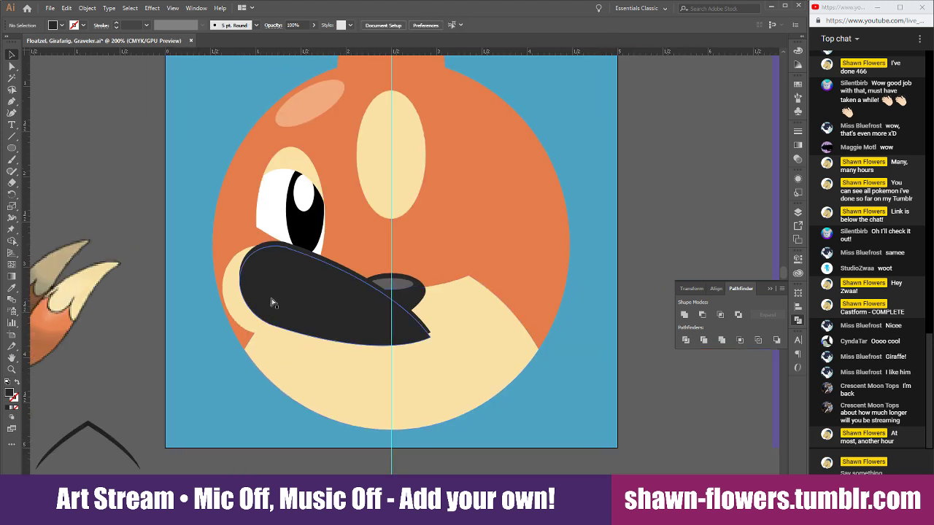
{"action": "left_click", "coordinate": [11, 147]}
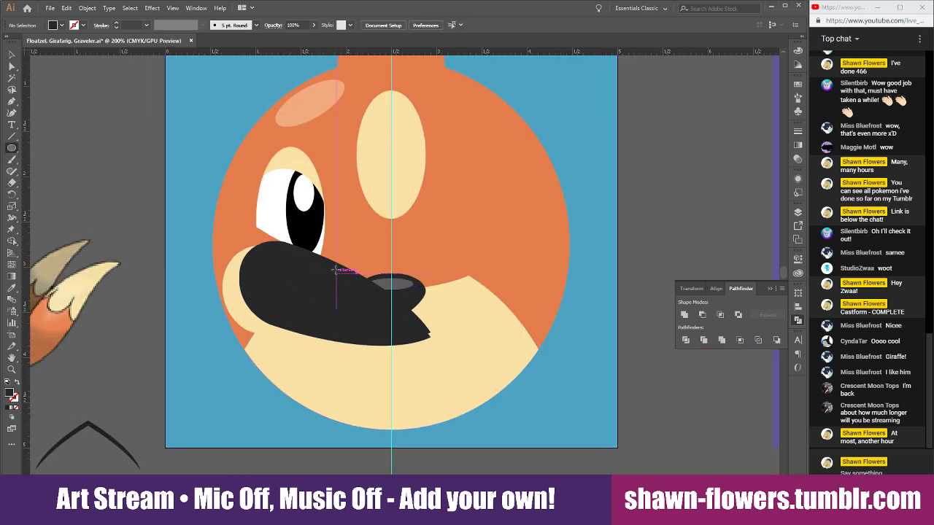
{"action": "left_click_drag", "start_coordinate": [336, 271], "coordinate": [446, 355]}
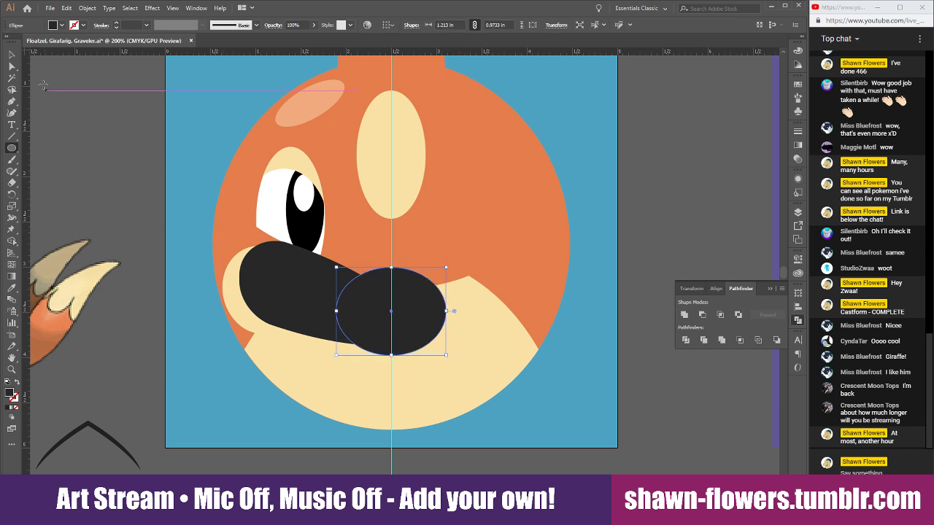
{"action": "key", "text": "v"}
{"action": "scroll", "coordinate": [403, 350], "scroll_direction": "up", "scroll_amount": 2}
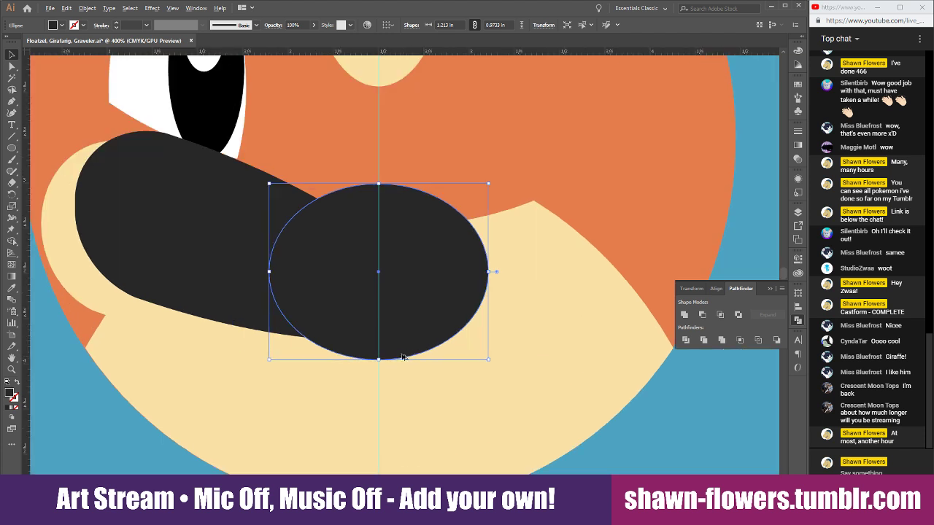
{"action": "left_click_drag", "start_coordinate": [405, 353], "coordinate": [407, 344]}
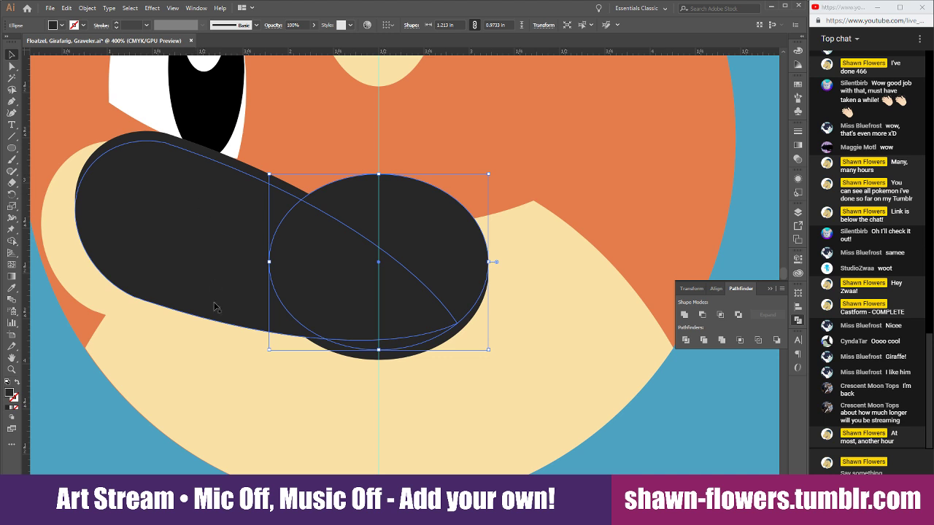
{"action": "scroll", "coordinate": [183, 310], "scroll_direction": "down", "scroll_amount": 1}
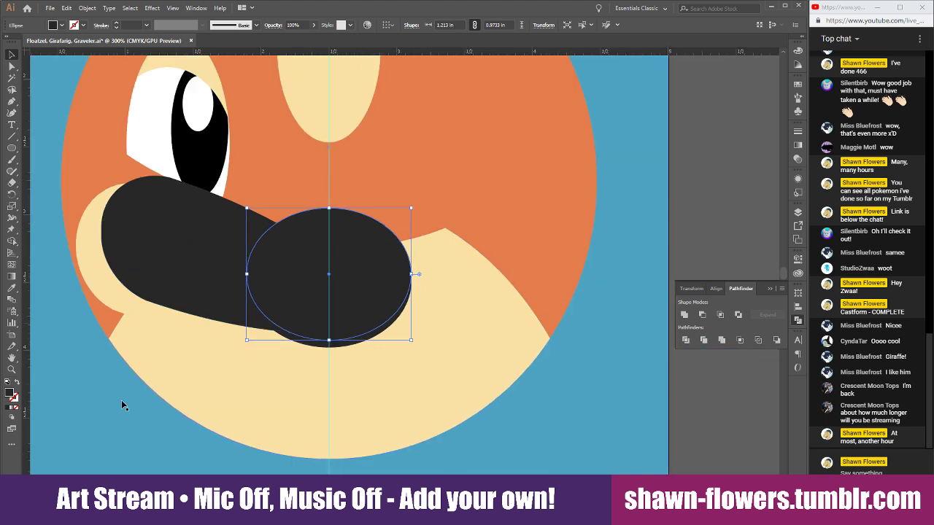
Copy both dark cheek shapes straight across to the other side of the face and reflect the copies horizontally
{"action": "left_click", "coordinate": [717, 450]}
{"action": "scroll", "coordinate": [219, 309], "scroll_direction": "left", "scroll_amount": 3}
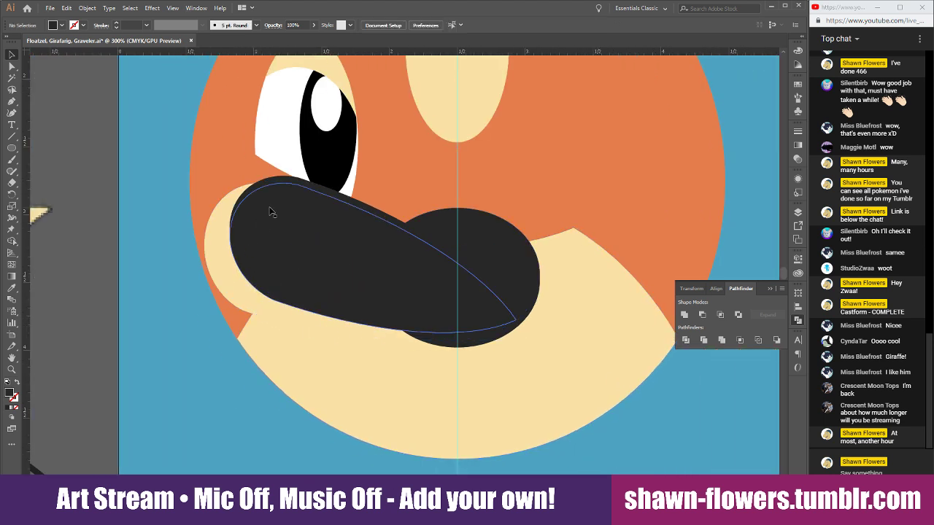
{"action": "left_click", "coordinate": [381, 260]}
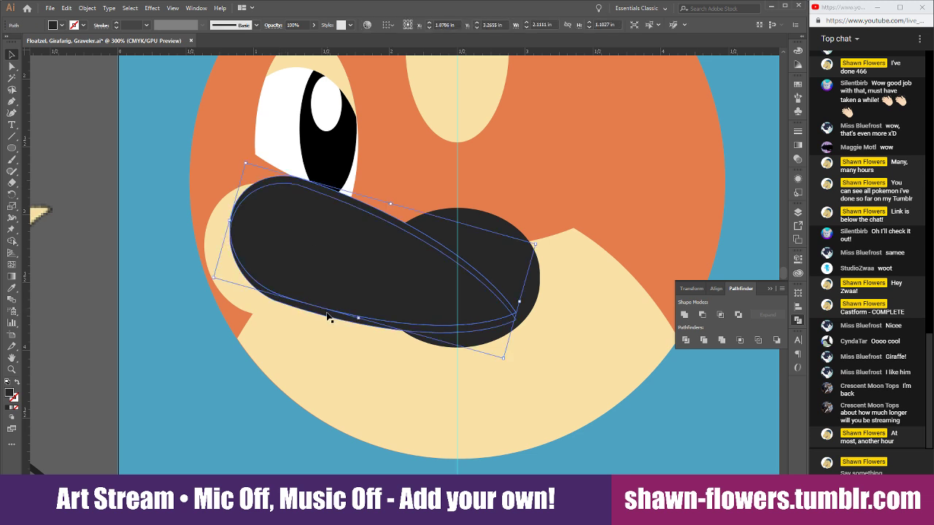
{"action": "left_click_drag", "start_coordinate": [280, 254], "coordinate": [602, 255], "text": "alt+shift"}
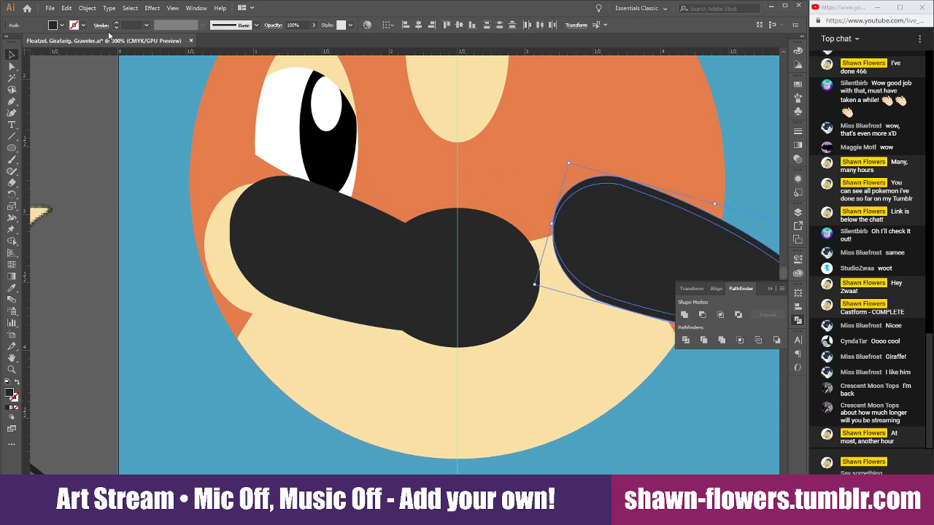
{"action": "left_click", "coordinate": [86, 8]}
{"action": "mouse_move", "coordinate": [186, 20]}
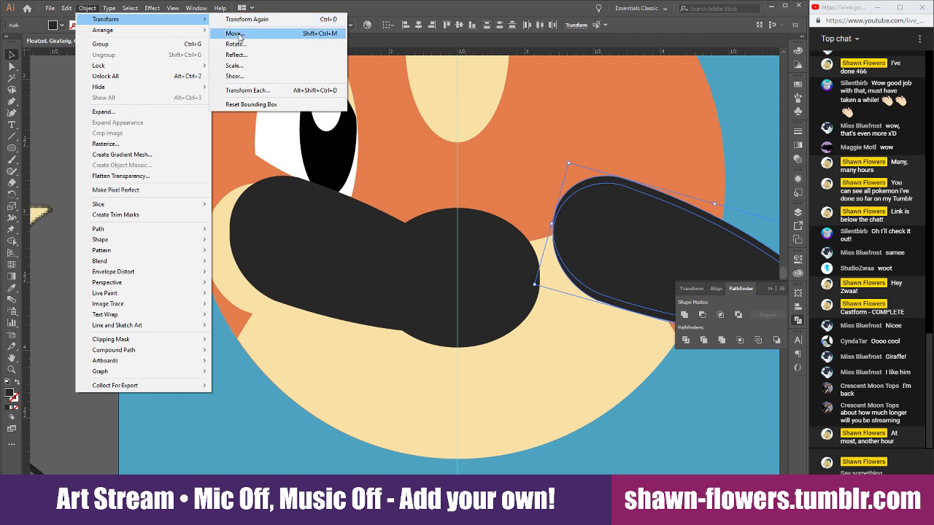
{"action": "left_click", "coordinate": [235, 55]}
{"action": "left_click", "coordinate": [99, 161]}
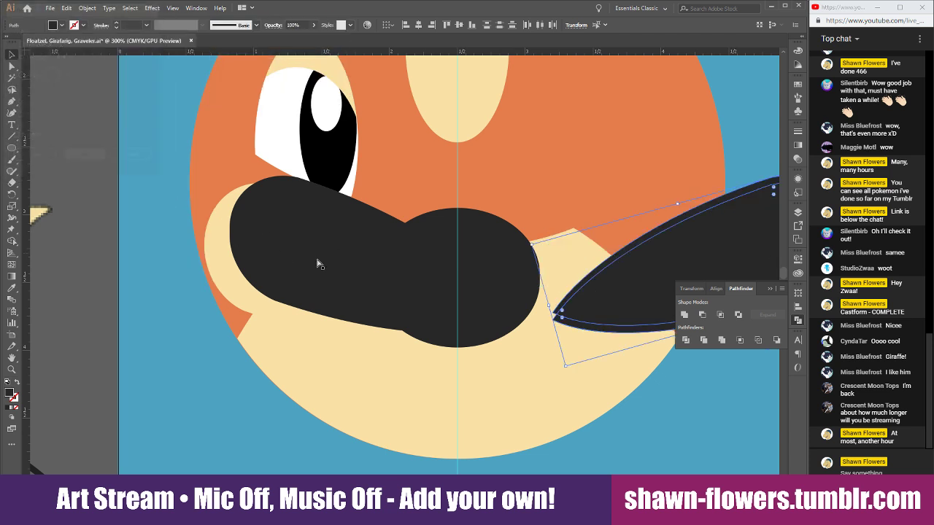
Try to place the mirrored dark cheeks over the nose opposite the originals, and undo the placement
{"action": "scroll", "coordinate": [483, 301], "scroll_direction": "right", "scroll_amount": 4}
{"action": "scroll", "coordinate": [483, 301], "scroll_direction": "right", "scroll_amount": 2}
{"action": "left_click", "coordinate": [667, 240]}
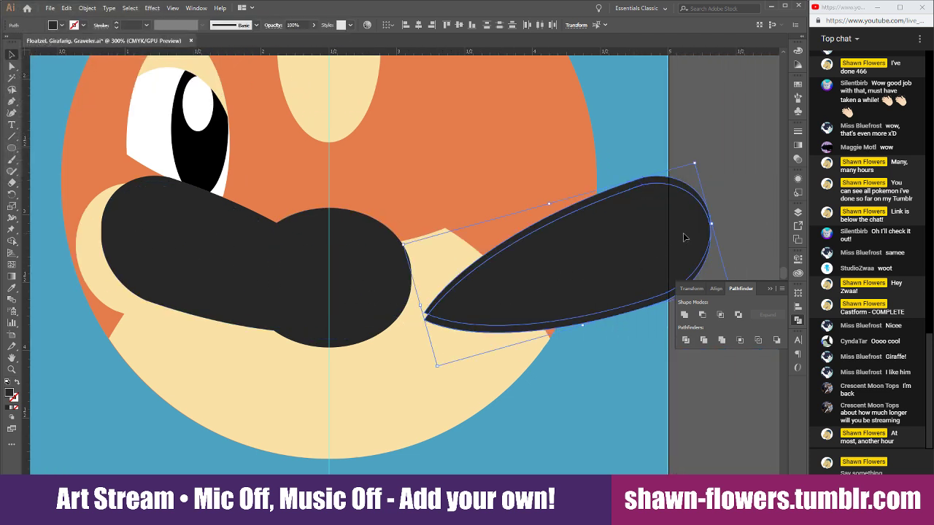
{"action": "left_click_drag", "start_coordinate": [684, 240], "coordinate": [538, 244]}
{"action": "key", "text": "a"}
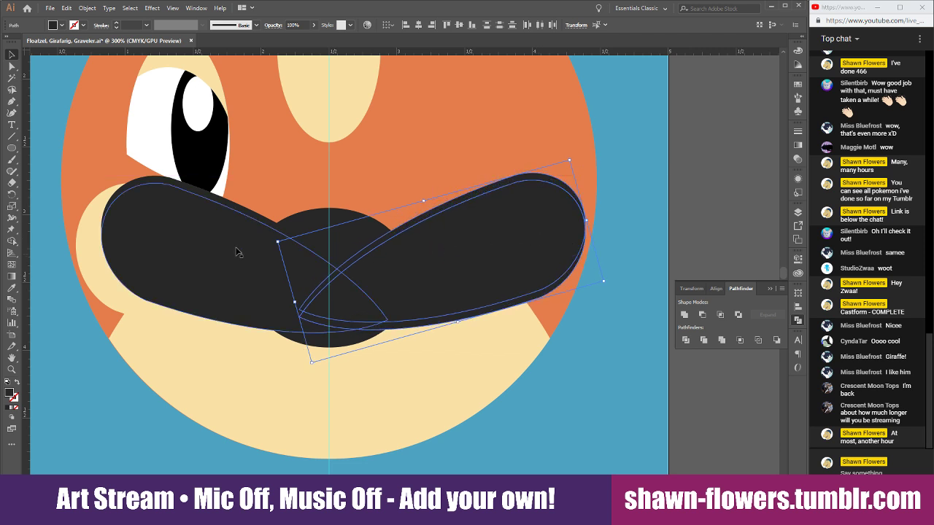
{"action": "key", "text": "ctrl+z"}
{"action": "scroll", "coordinate": [307, 285], "scroll_direction": "up", "scroll_amount": 1}
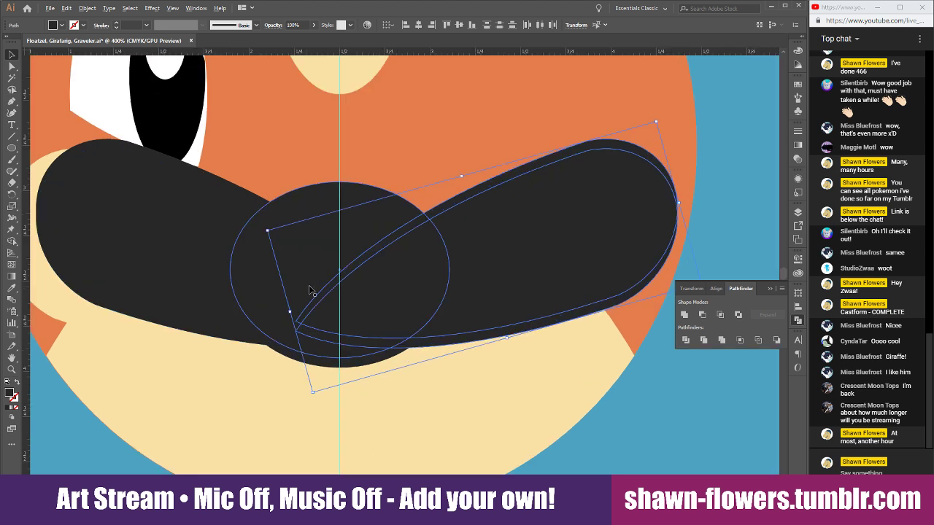
{"action": "scroll", "coordinate": [409, 290], "scroll_direction": "left", "scroll_amount": 3}
{"action": "key", "text": "v"}
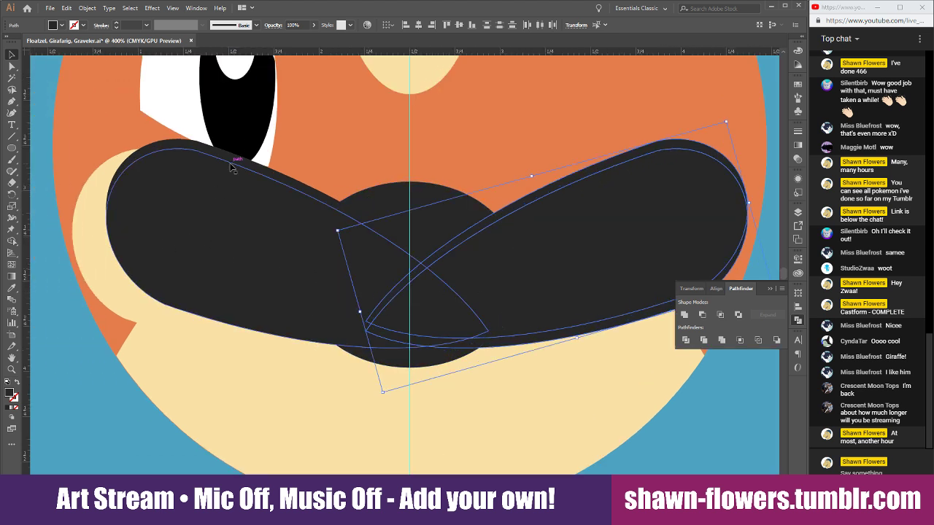
{"action": "left_click", "coordinate": [240, 240], "text": "shift"}
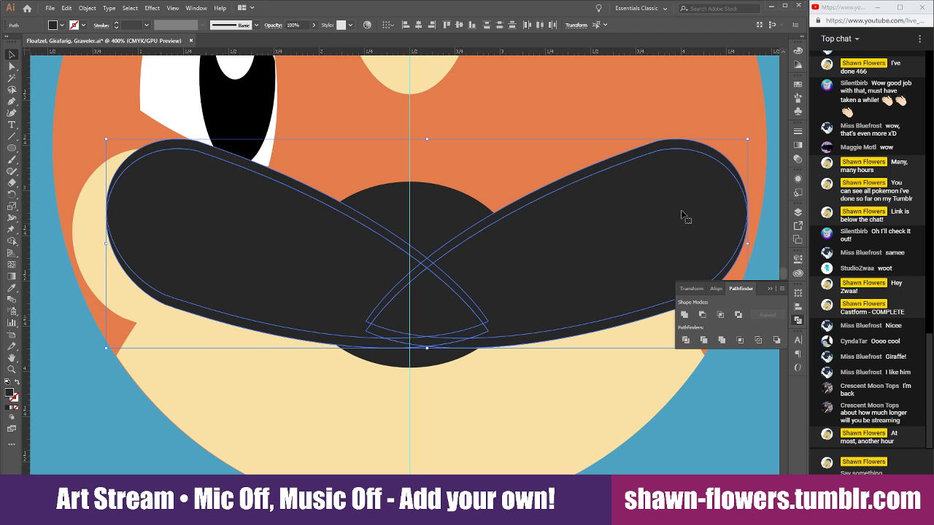
{"action": "key", "text": "ctrl+z"}
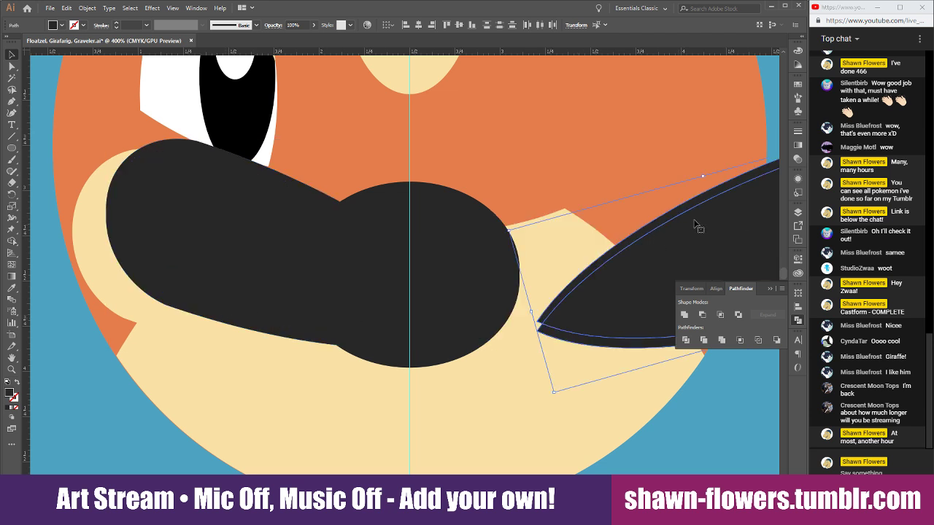
Move the mirrored dark cheeks inward over the nose so both pairs cross symmetrically on the centre guide
{"action": "left_click_drag", "start_coordinate": [741, 222], "coordinate": [549, 223]}
{"action": "left_click", "coordinate": [204, 202], "text": "shift"}
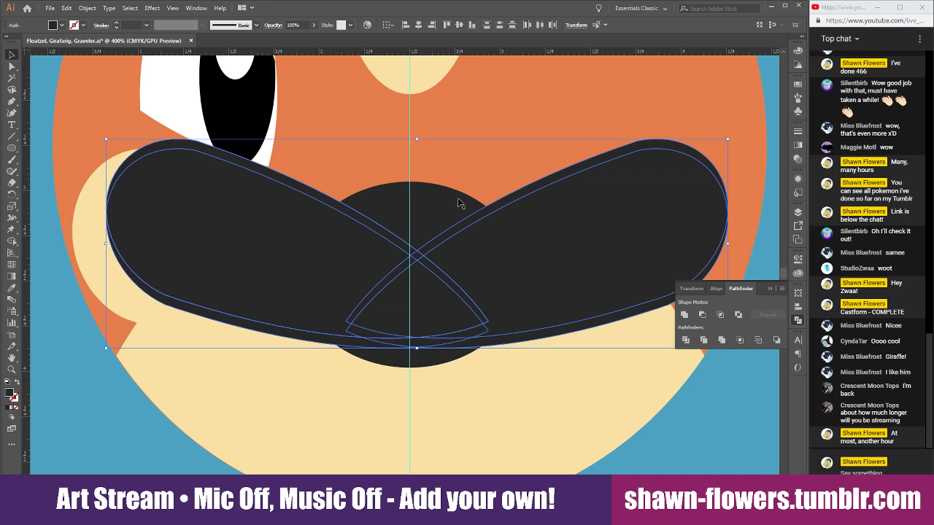
{"action": "left_click_drag", "start_coordinate": [619, 219], "coordinate": [610, 223]}
{"action": "scroll", "coordinate": [549, 295], "scroll_direction": "down", "scroll_amount": 2}
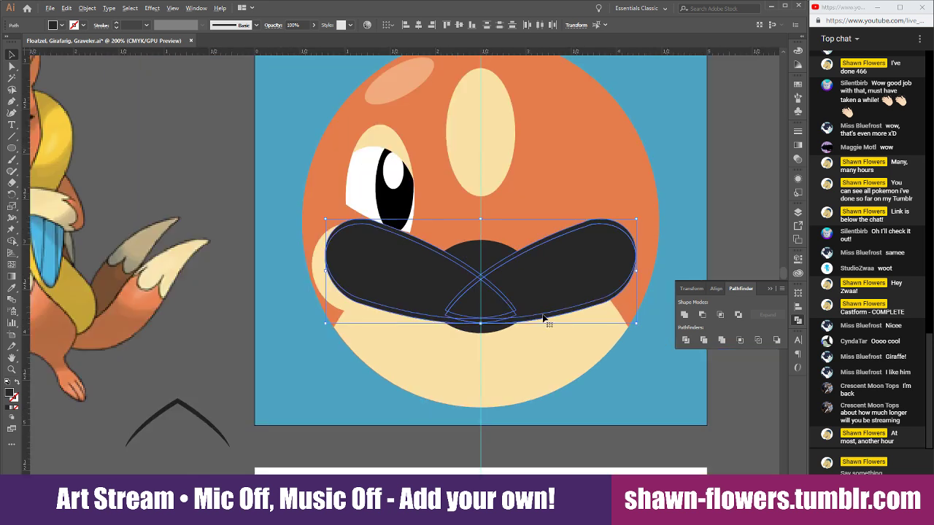
{"action": "scroll", "coordinate": [569, 317], "scroll_direction": "right", "scroll_amount": 1}
{"action": "left_click", "coordinate": [736, 208]}
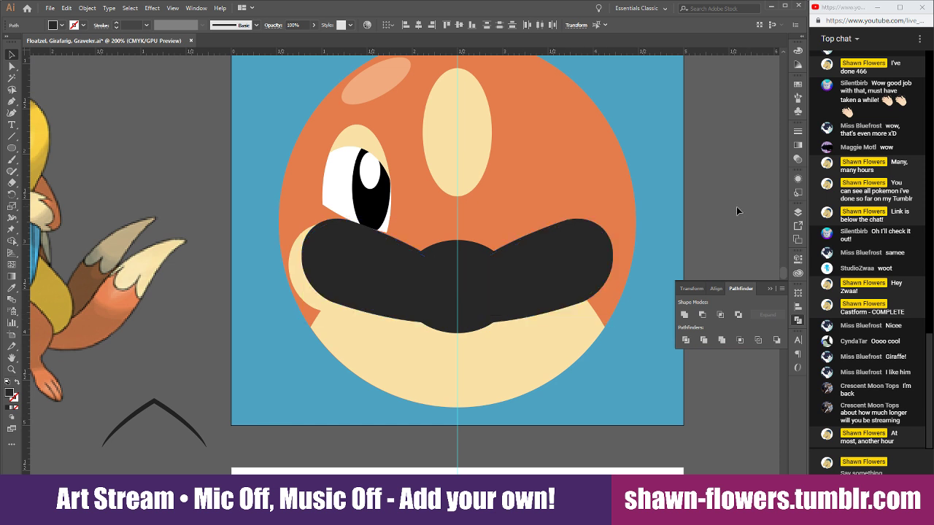
Unite the upper dark ellipse with the two upper dark cheek shapes into one shape
{"action": "left_click", "coordinate": [568, 222]}
{"action": "left_click", "coordinate": [474, 248], "text": "shift"}
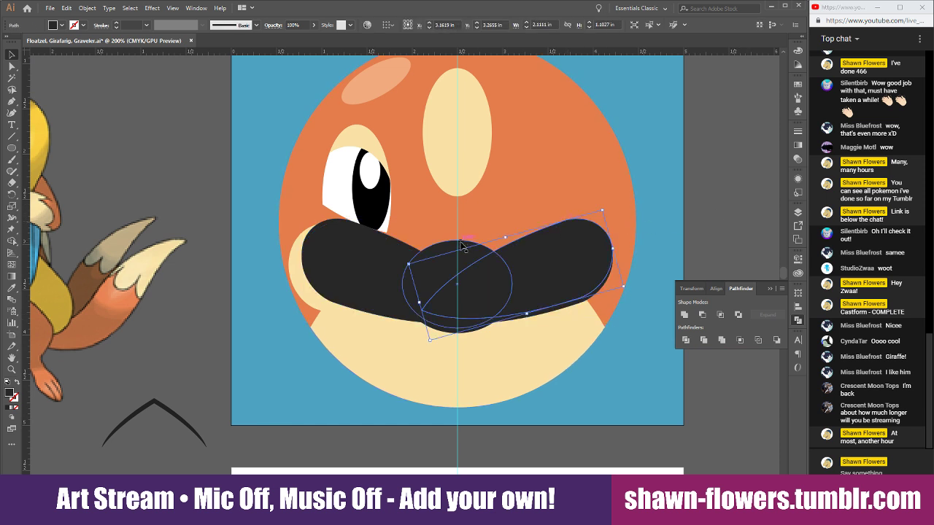
{"action": "left_click", "coordinate": [392, 243], "text": "shift"}
{"action": "left_click", "coordinate": [684, 315]}
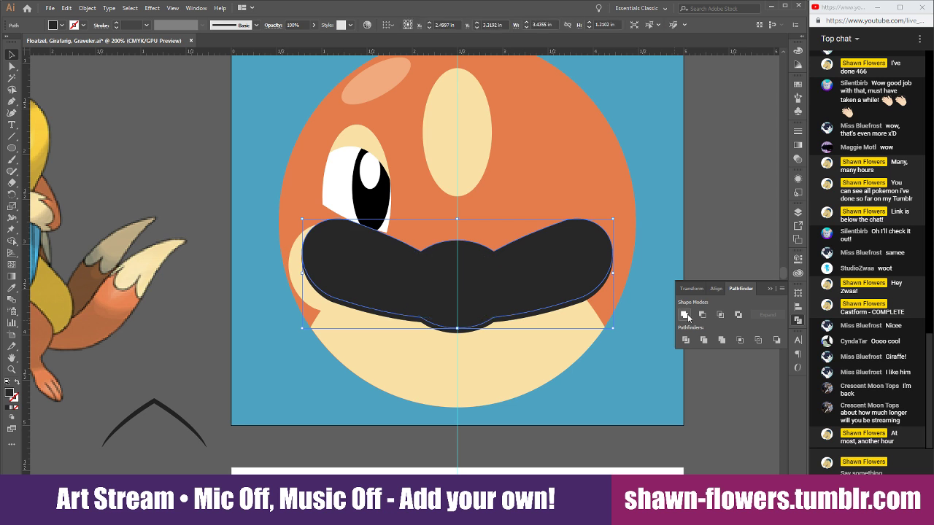
{"action": "key", "text": "ctrl+shift+a"}
Unite the lower dark ellipse with the two lower dark cheek shapes into one shape
{"action": "scroll", "coordinate": [506, 340], "scroll_direction": "up", "scroll_amount": 2}
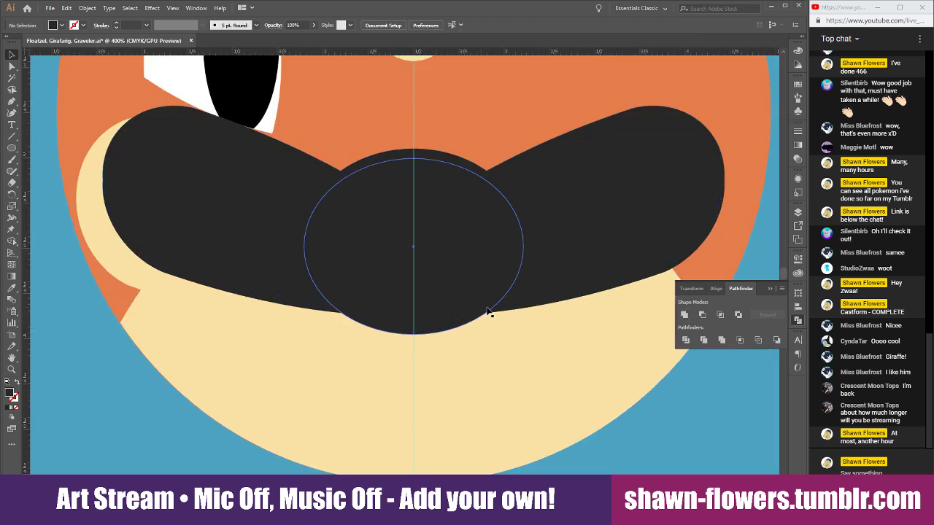
{"action": "left_click", "coordinate": [482, 317]}
{"action": "left_click", "coordinate": [466, 324], "text": "shift"}
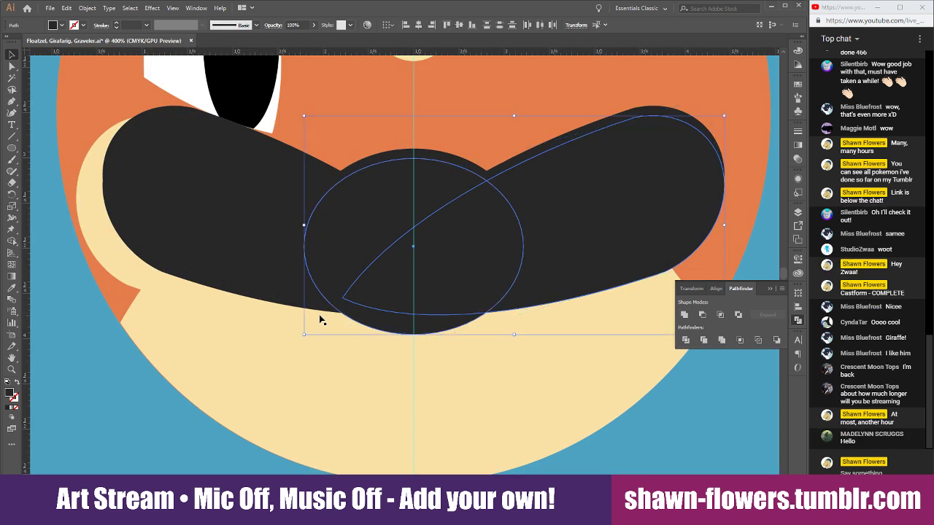
{"action": "left_click", "coordinate": [319, 309], "text": "shift"}
{"action": "left_click", "coordinate": [683, 314]}
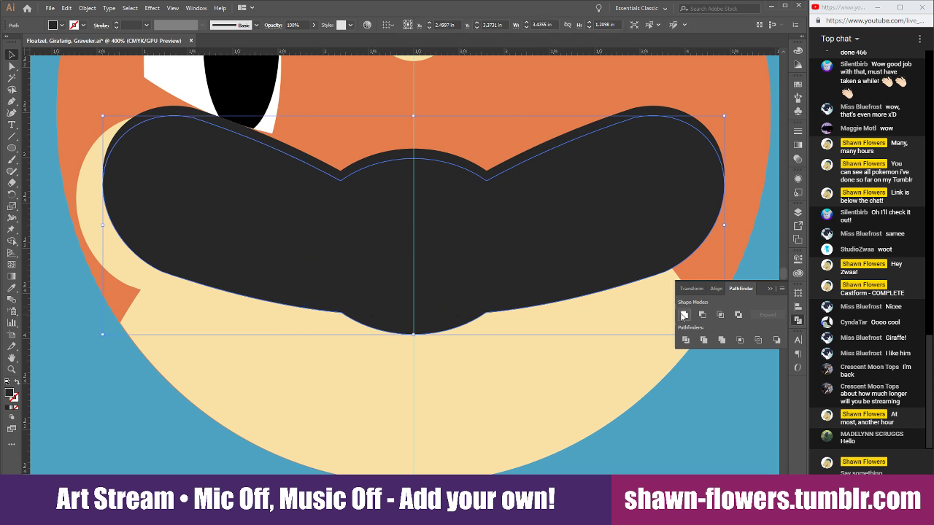
Subtract the upper united dark shape from the lower one to leave a thin curved smile line
{"action": "key", "text": "Up"}
{"action": "key", "text": "Up"}
{"action": "key", "text": "Up"}
{"action": "key", "text": "Up"}
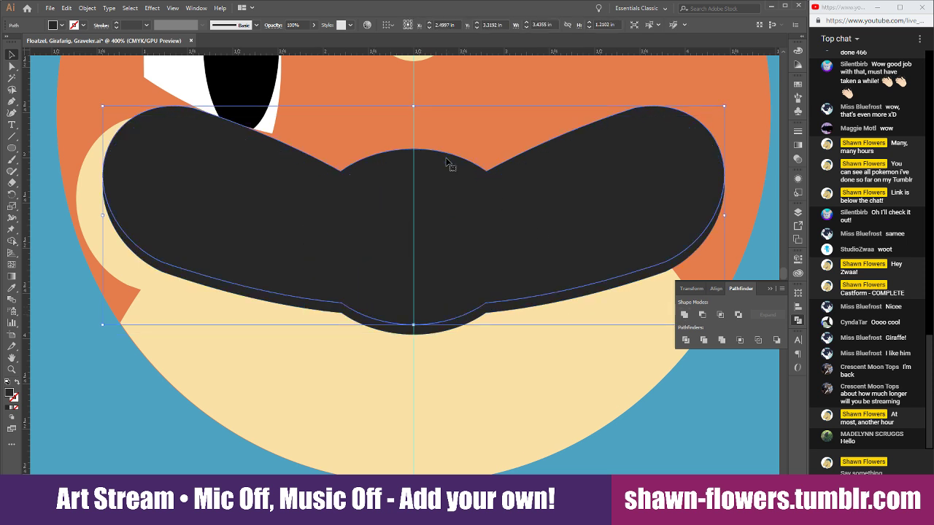
{"action": "key", "text": "a"}
{"action": "key", "text": "v"}
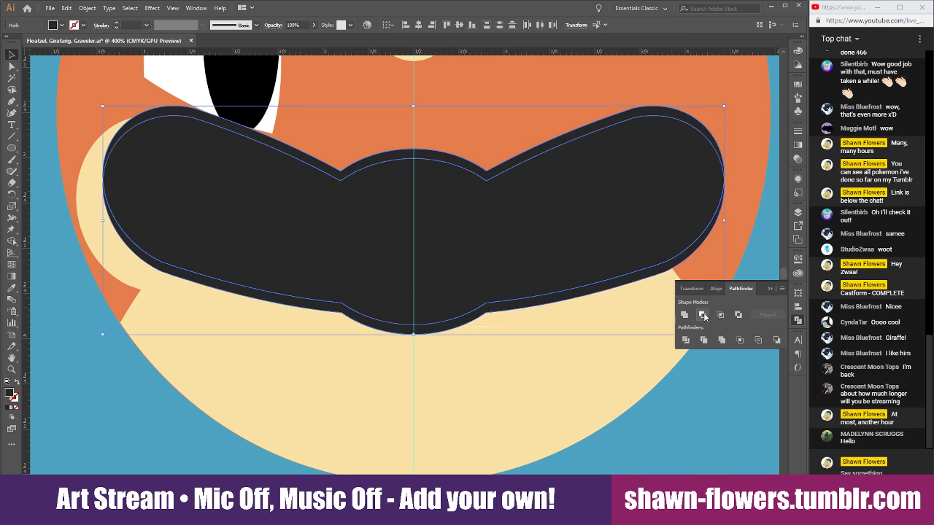
{"action": "left_click", "coordinate": [702, 315]}
{"action": "scroll", "coordinate": [682, 375], "scroll_direction": "down", "scroll_amount": 4}
{"action": "scroll", "coordinate": [631, 379], "scroll_direction": "right", "scroll_amount": 5}
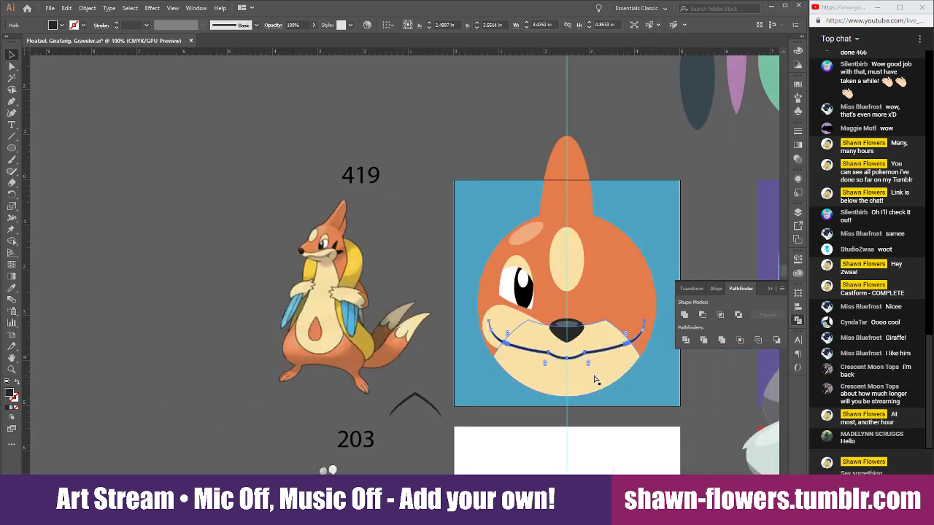
{"action": "left_click", "coordinate": [615, 364]}
Examine the smile line up close and compare the whole face with reference image 419
{"action": "scroll", "coordinate": [592, 372], "scroll_direction": "right", "scroll_amount": 1}
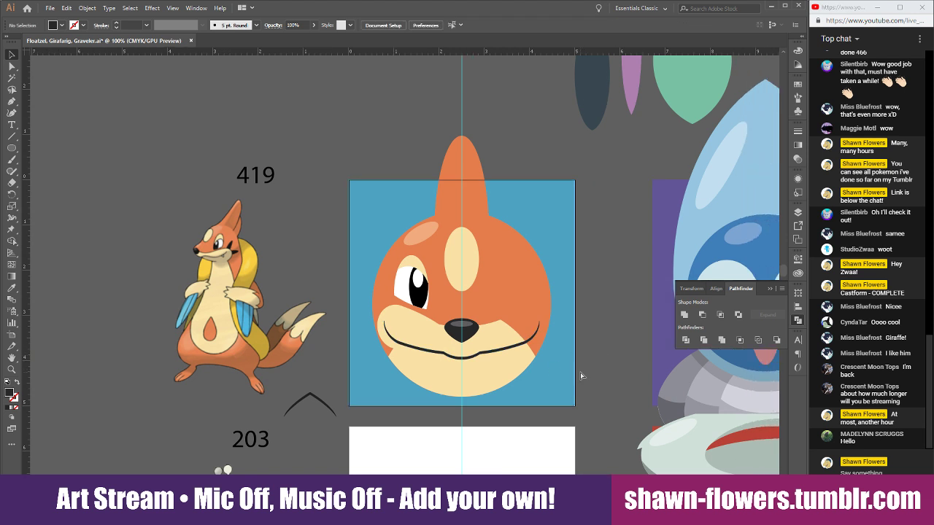
{"action": "left_click", "coordinate": [494, 391]}
{"action": "scroll", "coordinate": [475, 392], "scroll_direction": "up", "scroll_amount": 2}
{"action": "left_click", "coordinate": [701, 409]}
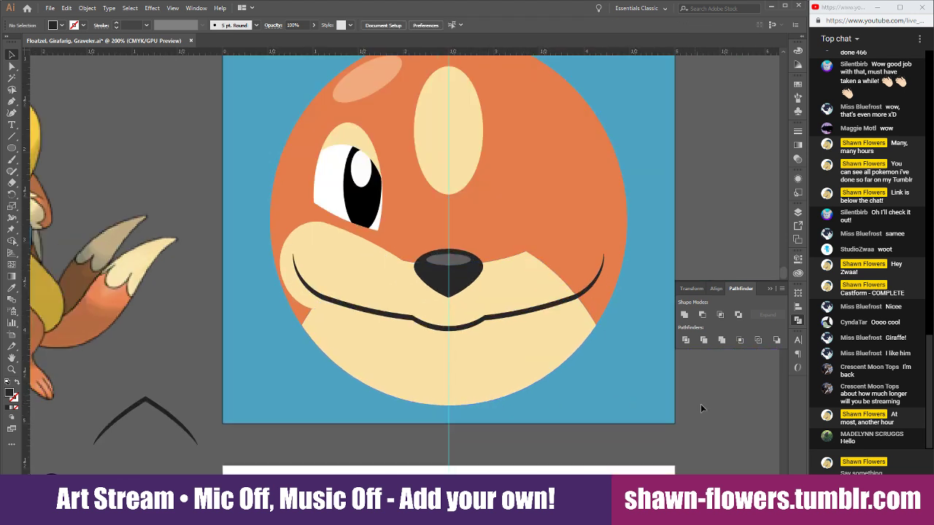
{"action": "scroll", "coordinate": [478, 316], "scroll_direction": "right", "scroll_amount": 2}
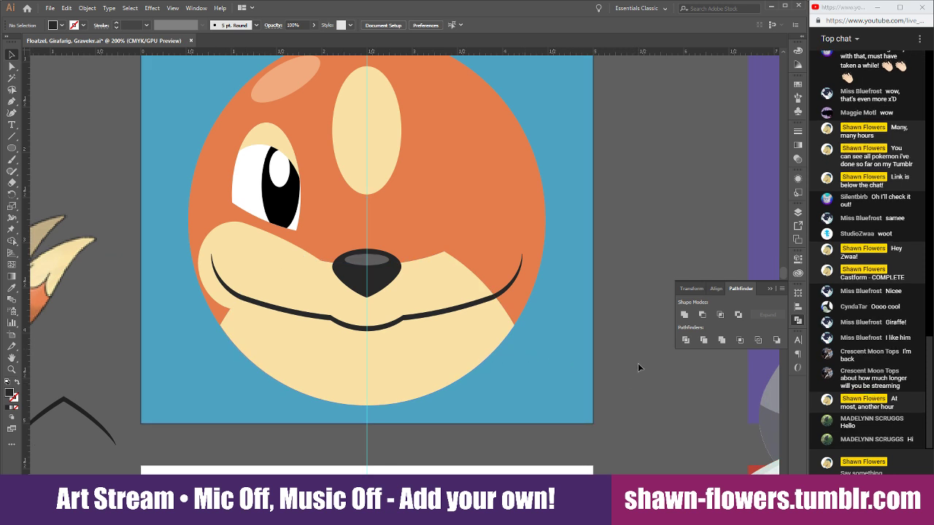
{"action": "scroll", "coordinate": [637, 363], "scroll_direction": "left", "scroll_amount": 1}
{"action": "scroll", "coordinate": [631, 375], "scroll_direction": "up", "scroll_amount": 3}
{"action": "scroll", "coordinate": [631, 375], "scroll_direction": "down", "scroll_amount": 1}
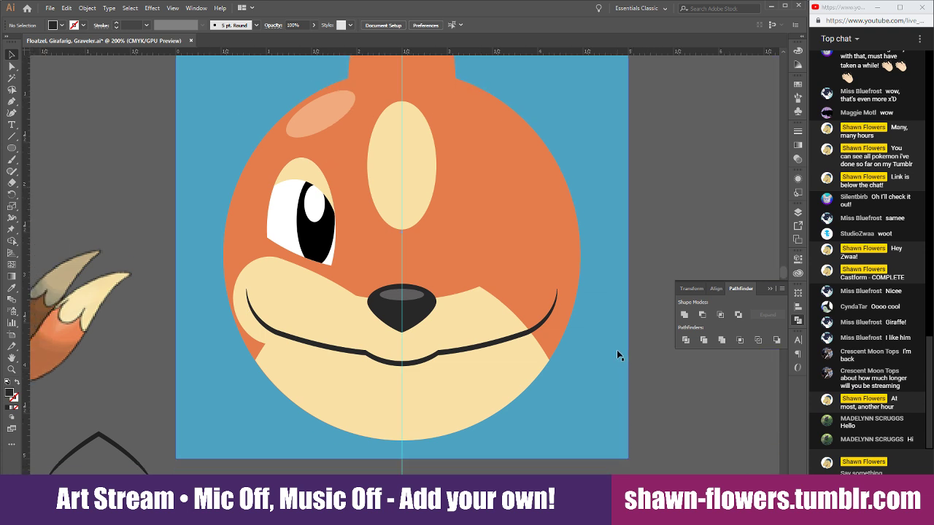
{"action": "scroll", "coordinate": [282, 208], "scroll_direction": "down", "scroll_amount": 2}
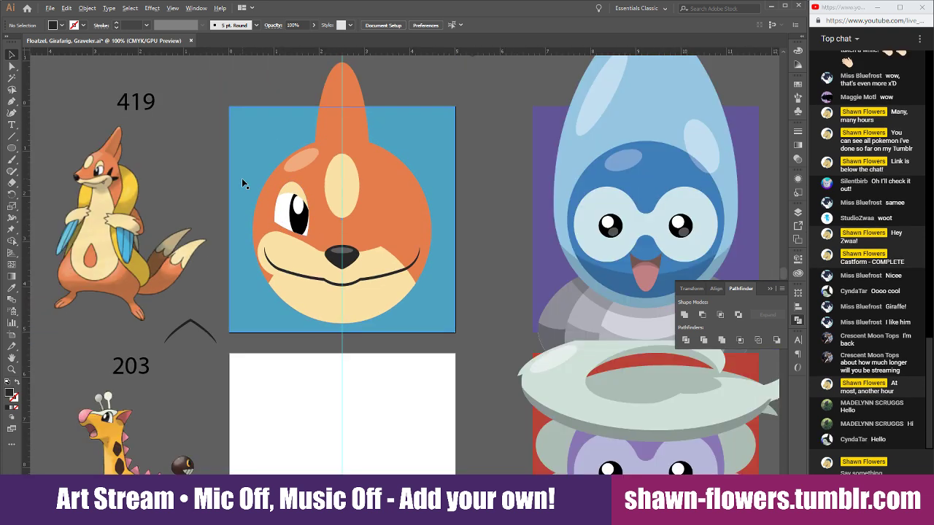
{"action": "scroll", "coordinate": [242, 178], "scroll_direction": "up", "scroll_amount": 1}
{"action": "scroll", "coordinate": [252, 197], "scroll_direction": "down", "scroll_amount": 1}
{"action": "scroll", "coordinate": [251, 200], "scroll_direction": "up", "scroll_amount": 2}
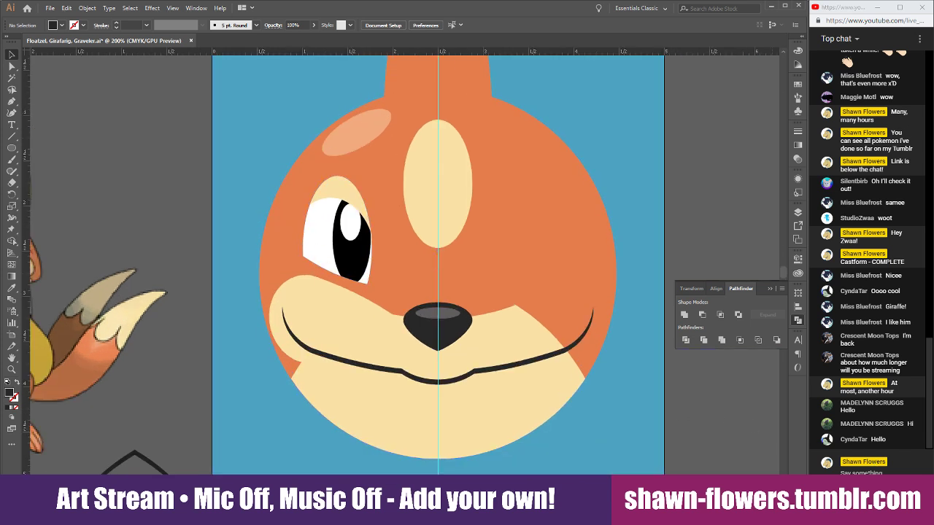
Post "Hellow!", "...why do I keep putting a W in that word?" and "silly me" in the YouTube live chat
{"action": "left_click", "coordinate": [861, 471]}
{"action": "type", "text": "Hell"}
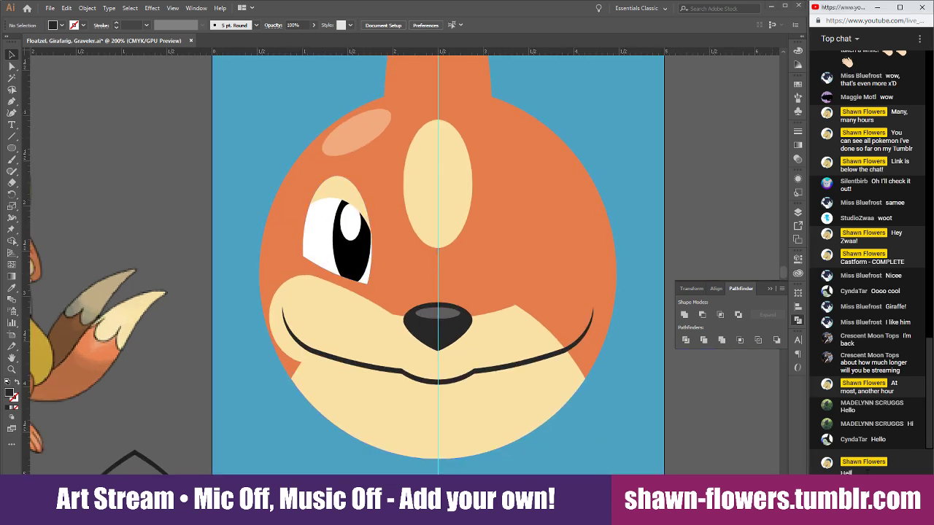
{"action": "type", "text": "ow!"}
{"action": "key", "text": "Return"}
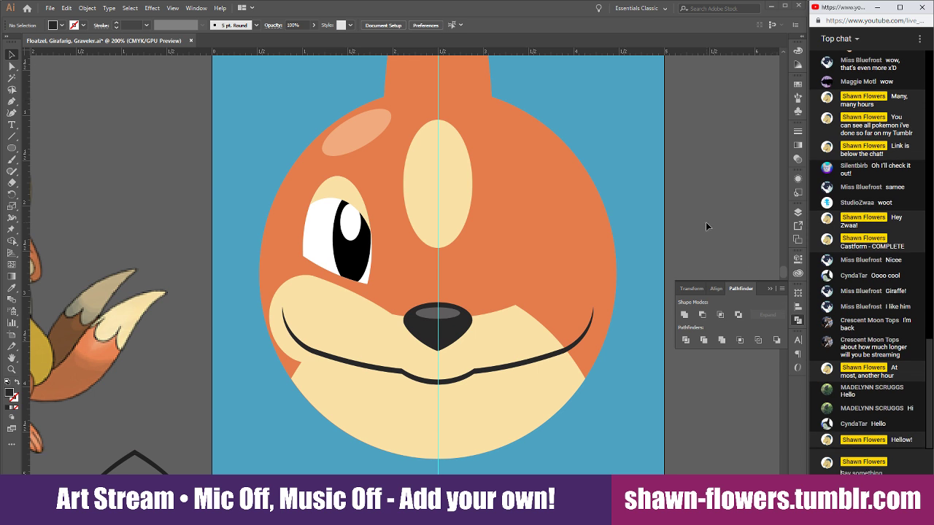
{"action": "type", "text": "why d"}
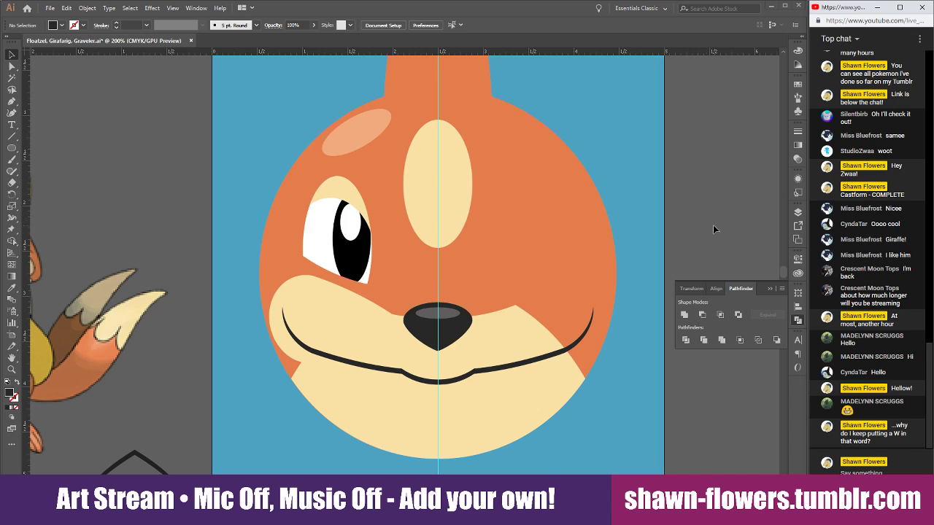
{"action": "type", "text": "ailly me"}
{"action": "key", "text": "Return"}
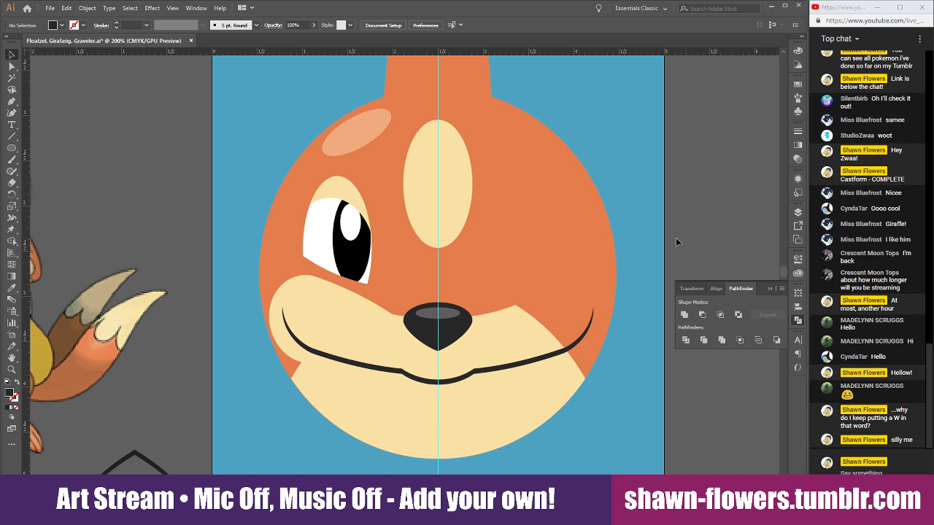
Duplicate the finished eye, its cream brow patch and the cream cheek shape onto the opposite side of the face
{"action": "scroll", "coordinate": [411, 298], "scroll_direction": "up", "scroll_amount": 1}
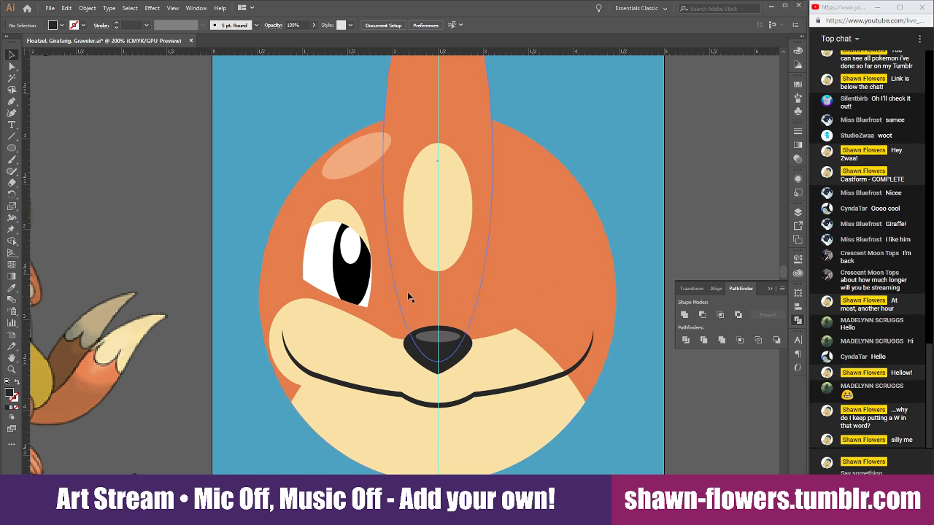
{"action": "left_click", "coordinate": [350, 239]}
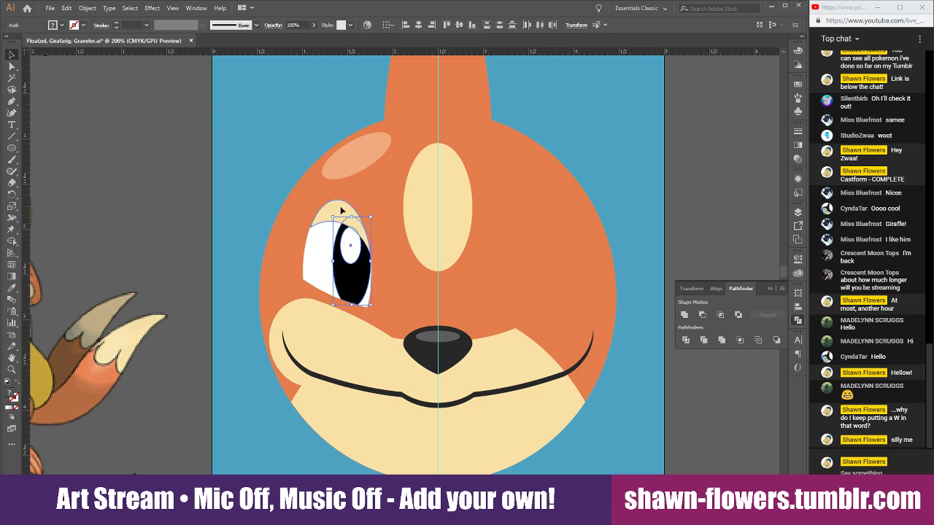
{"action": "left_click", "coordinate": [340, 210], "text": "shift"}
{"action": "left_click", "coordinate": [328, 243], "text": "shift"}
{"action": "left_click", "coordinate": [297, 324], "text": "shift"}
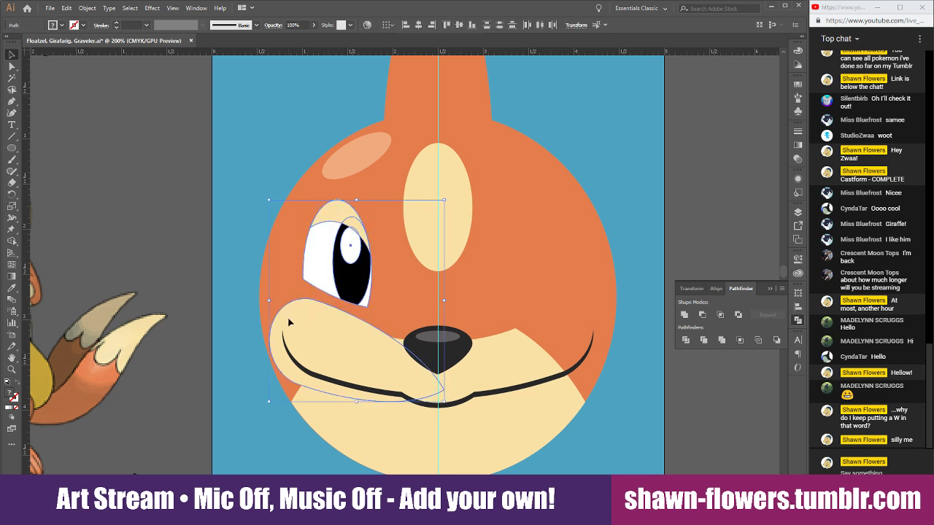
{"action": "left_click_drag", "start_coordinate": [289, 322], "coordinate": [555, 322]}
Reflect the duplicated eye and cheek across the vertical axis and place them as the mirror image of the originals
{"action": "left_click", "coordinate": [87, 8]}
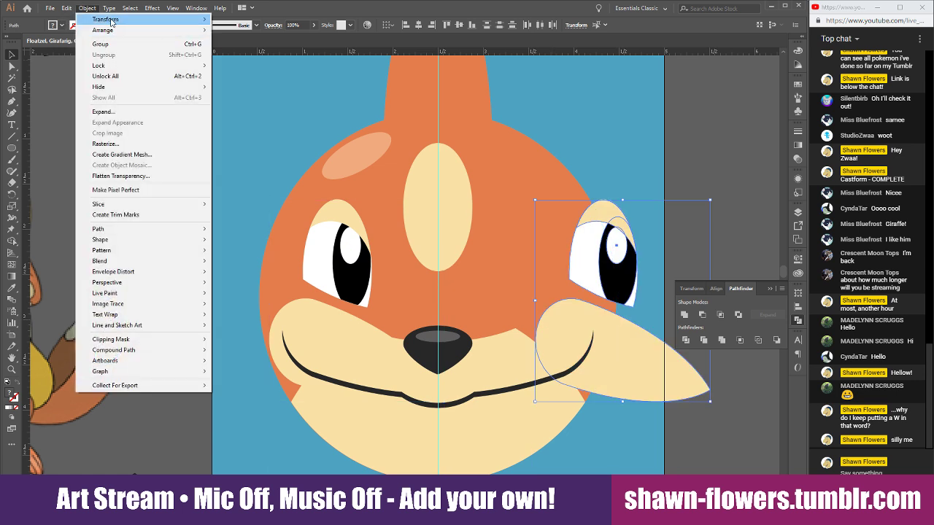
{"action": "mouse_move", "coordinate": [109, 15]}
{"action": "left_click", "coordinate": [230, 57]}
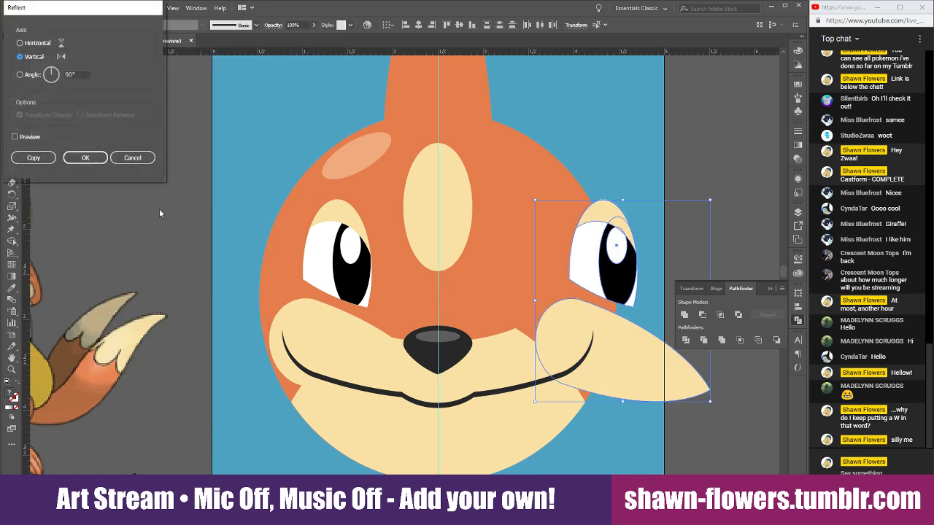
{"action": "left_click", "coordinate": [85, 157]}
{"action": "left_click_drag", "start_coordinate": [649, 344], "coordinate": [546, 329]}
Select both eyes with their brow patches and cheeks, and shift the set to be centred on the vertical guide
{"action": "scroll", "coordinate": [552, 348], "scroll_direction": "up", "scroll_amount": 1}
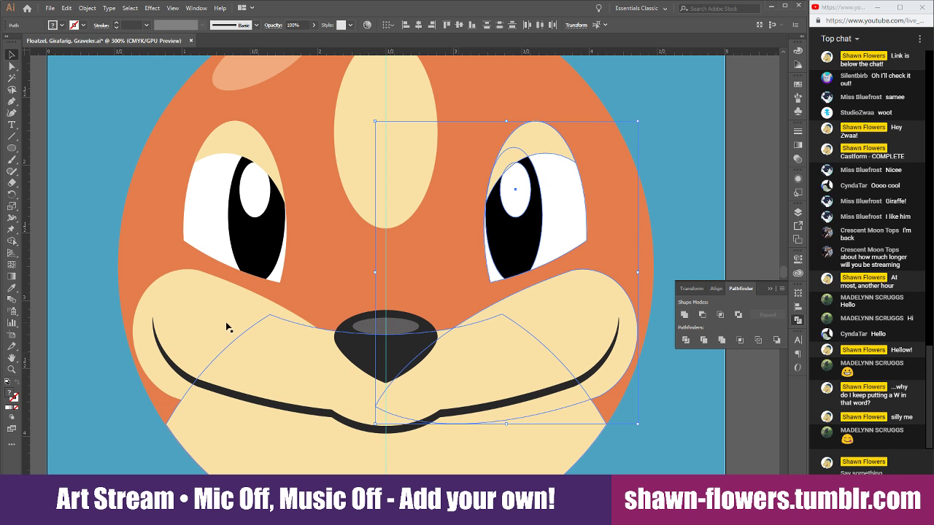
{"action": "left_click", "coordinate": [203, 310], "text": "shift"}
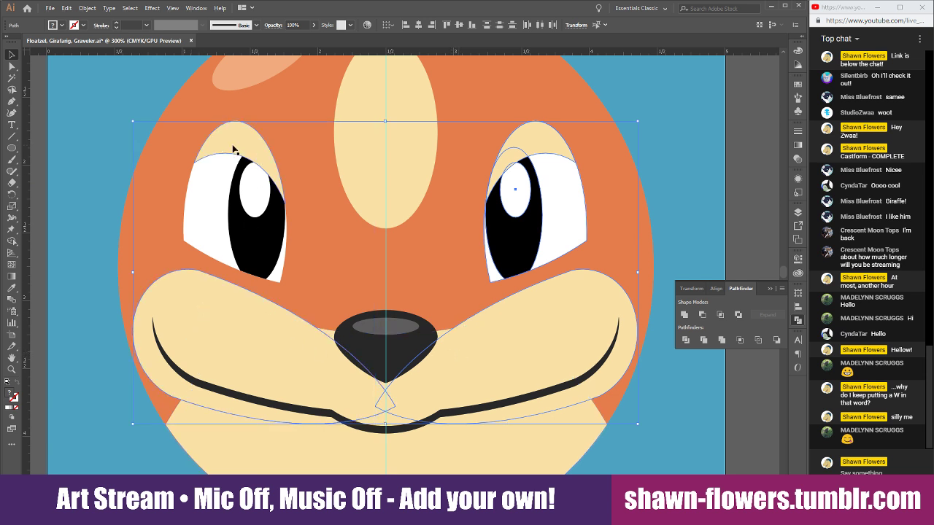
{"action": "left_click", "coordinate": [253, 235], "text": "shift"}
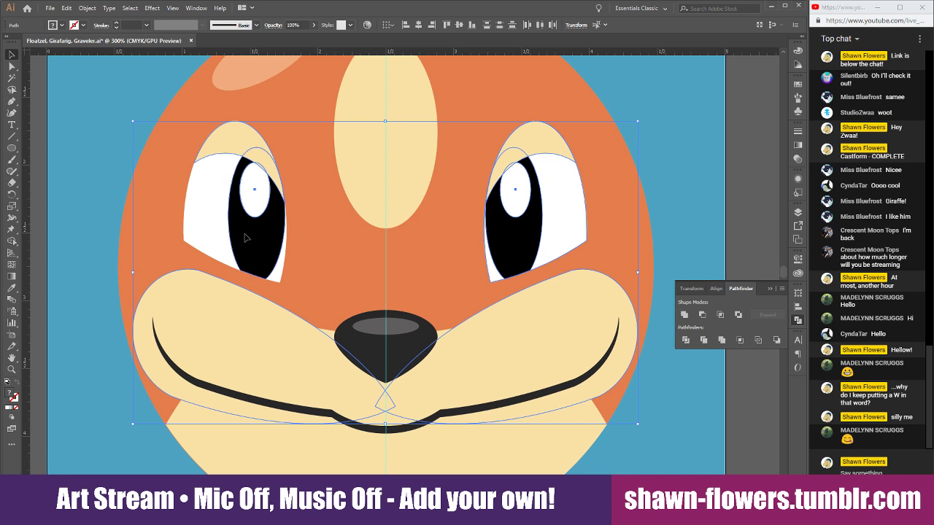
{"action": "left_click", "coordinate": [211, 224], "text": "shift"}
{"action": "scroll", "coordinate": [515, 236], "scroll_direction": "up", "scroll_amount": 1}
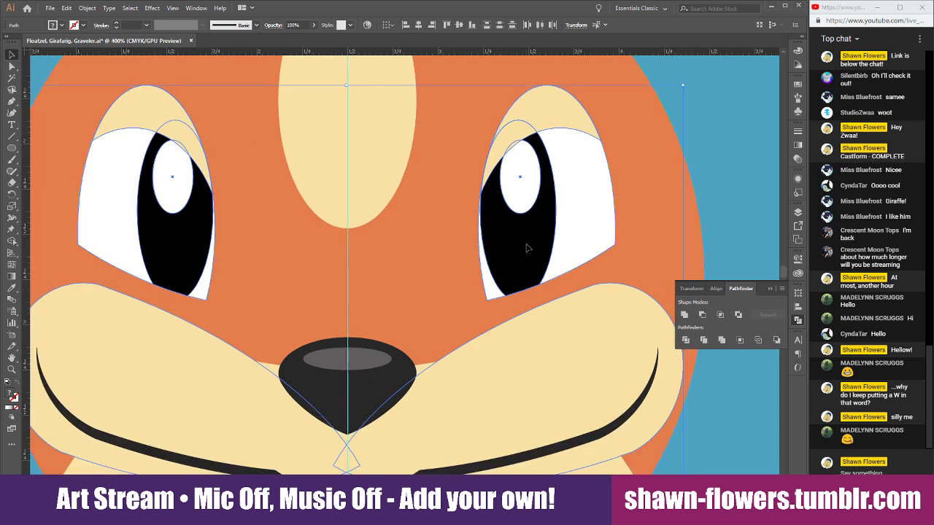
{"action": "left_click_drag", "start_coordinate": [526, 246], "coordinate": [535, 248]}
{"action": "key", "text": "ctrl+shift+a"}
{"action": "scroll", "coordinate": [535, 249], "scroll_direction": "down", "scroll_amount": 3}
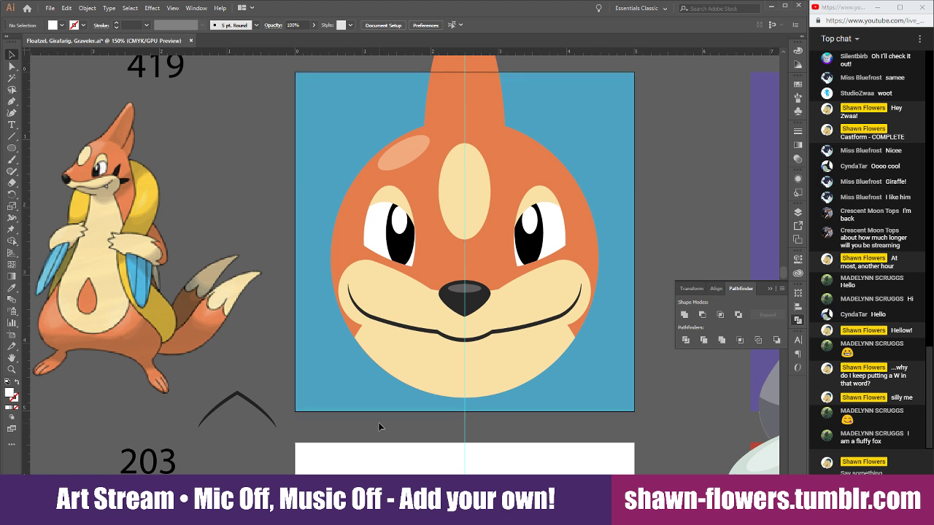
Narrow the cream chin shape to about 2.81 in and lengthen it downward past the artboard's lower edge
{"action": "left_click", "coordinate": [517, 369]}
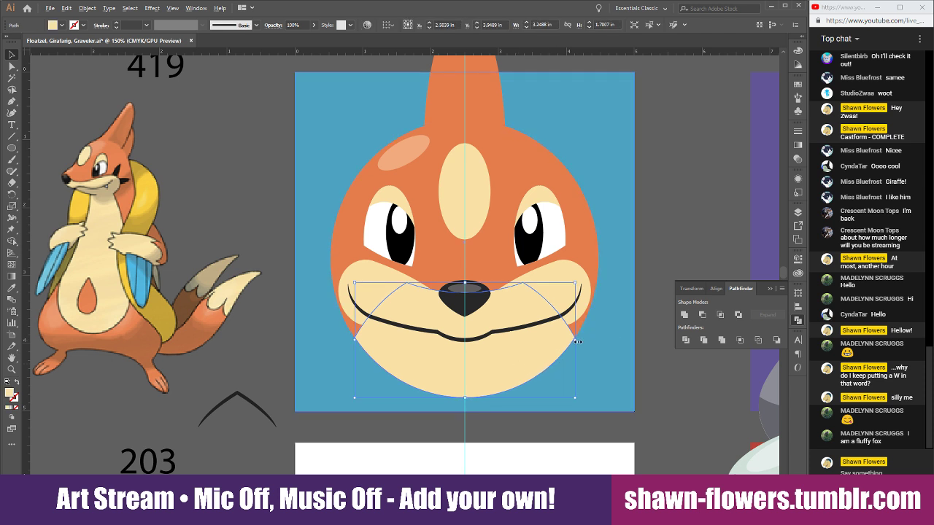
{"action": "left_click_drag", "start_coordinate": [576, 342], "coordinate": [559, 341]}
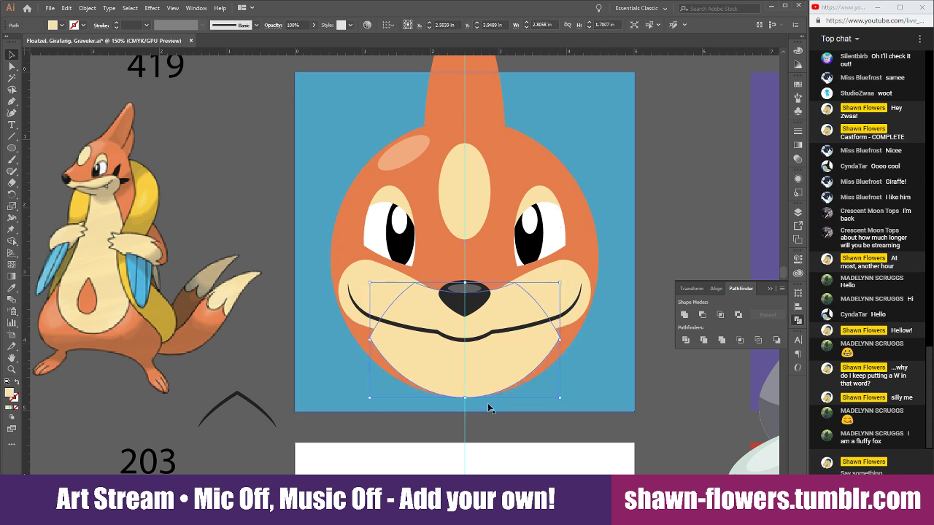
{"action": "left_click_drag", "start_coordinate": [465, 398], "coordinate": [465, 429]}
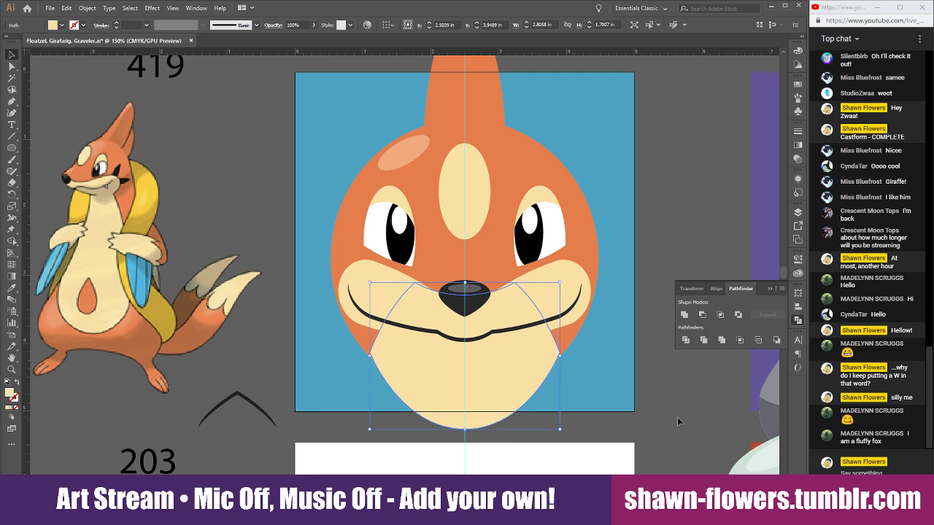
{"action": "scroll", "coordinate": [477, 428], "scroll_direction": "up", "scroll_amount": 2}
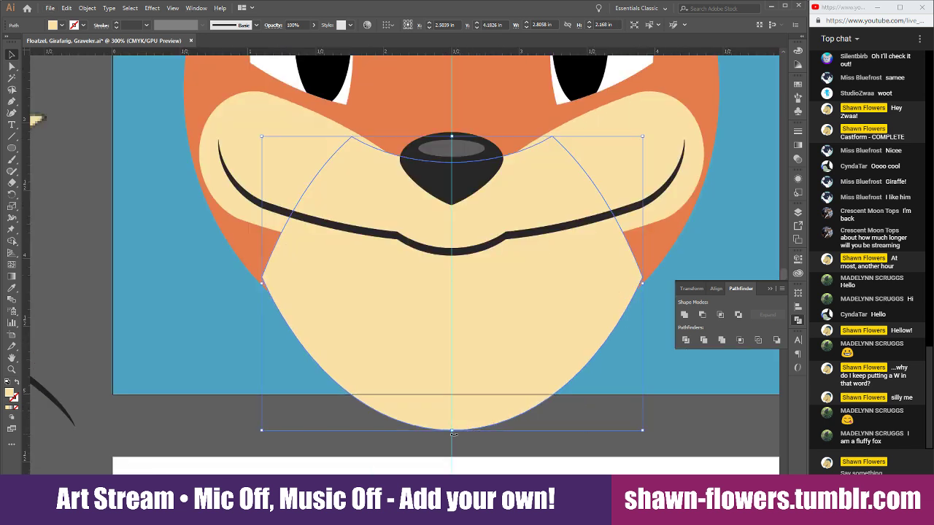
{"action": "left_click_drag", "start_coordinate": [452, 432], "coordinate": [454, 448]}
{"action": "left_click", "coordinate": [657, 434]}
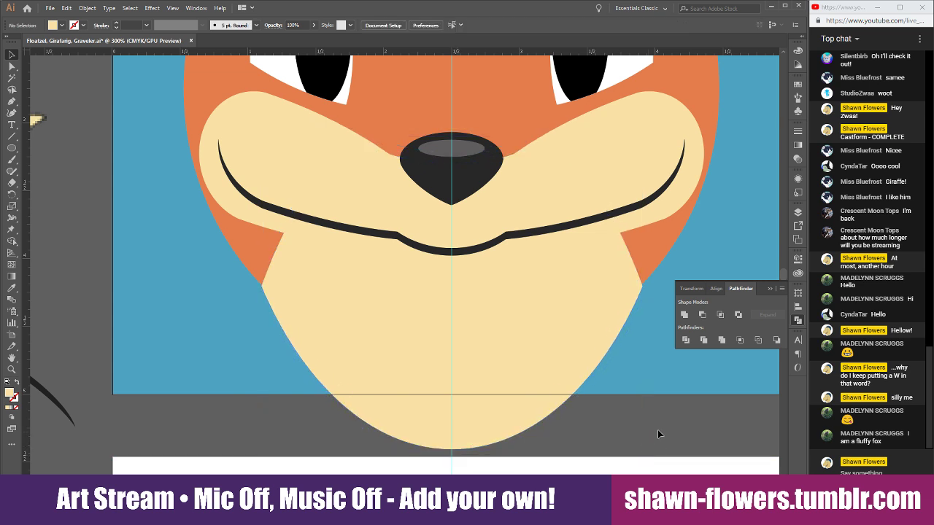
Widen the lengthened cream chin shape slightly on both sides, keeping it centred under the smile
{"action": "scroll", "coordinate": [645, 422], "scroll_direction": "down", "scroll_amount": 3}
{"action": "scroll", "coordinate": [592, 432], "scroll_direction": "right", "scroll_amount": 2}
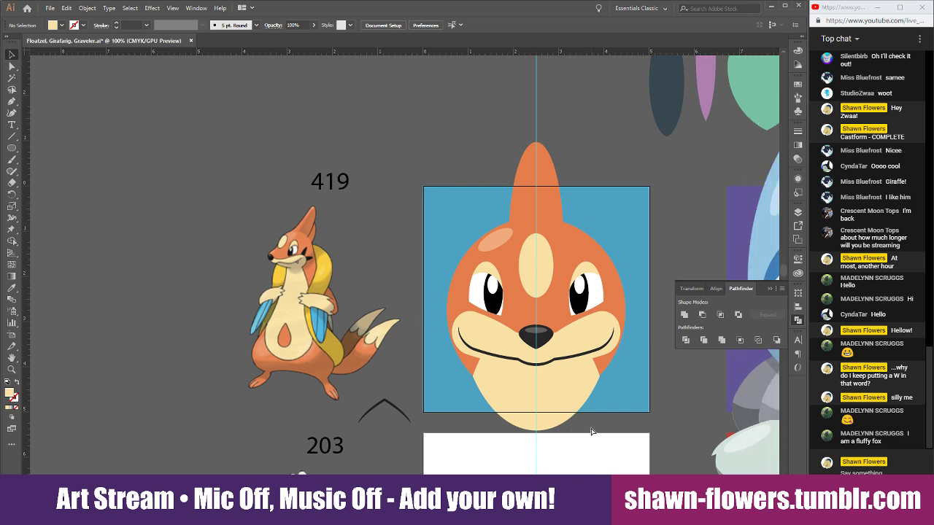
{"action": "scroll", "coordinate": [583, 434], "scroll_direction": "up", "scroll_amount": 1}
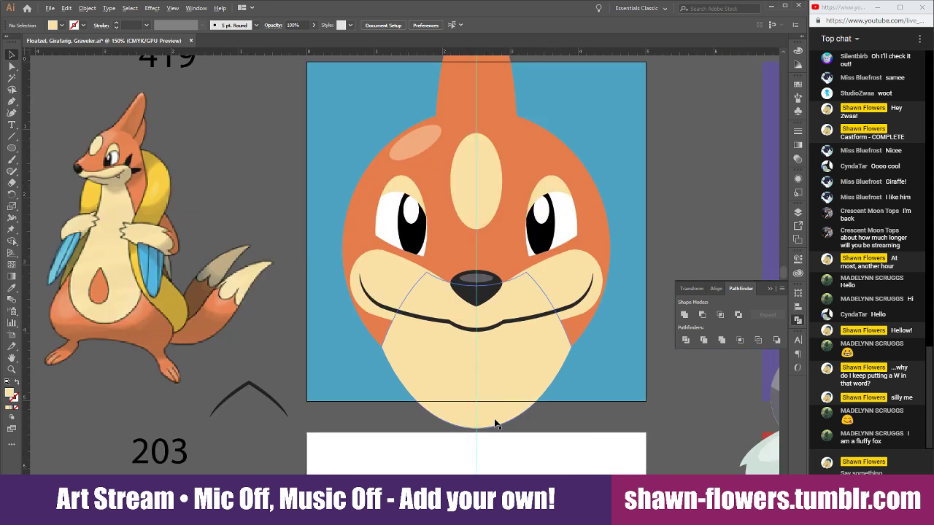
{"action": "scroll", "coordinate": [577, 436], "scroll_direction": "down", "scroll_amount": 1}
{"action": "left_click", "coordinate": [517, 381]}
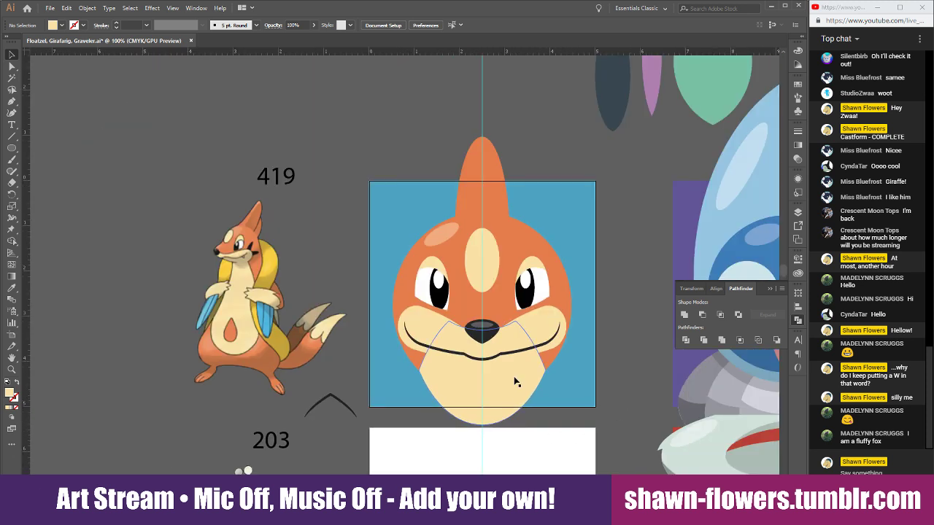
{"action": "mouse_move", "coordinate": [547, 374]}
{"action": "left_mouse_down"}
{"action": "mouse_move", "coordinate": [584, 379]}
{"action": "mouse_move", "coordinate": [562, 379]}
{"action": "left_mouse_up"}
{"action": "left_click", "coordinate": [651, 401]}
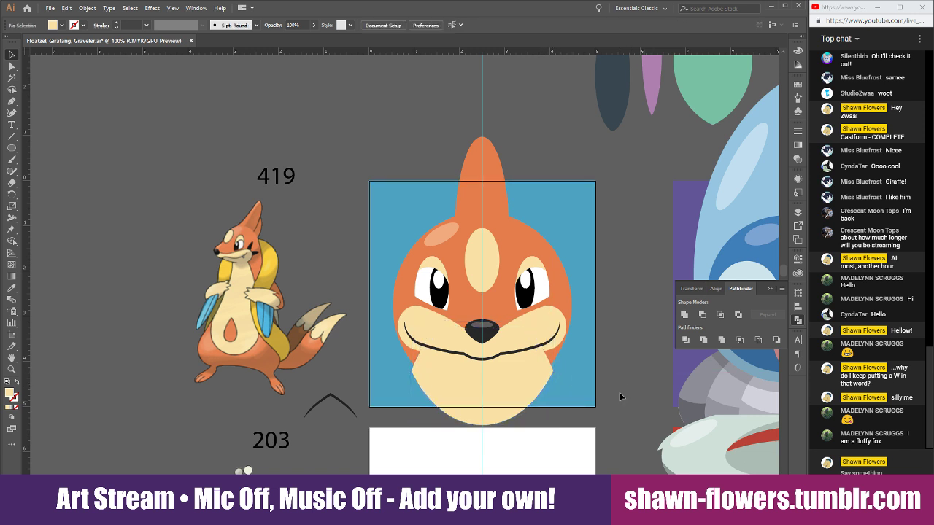
Duplicate the cream chin shape, enlarge the copy to about 5.01 in wide by 4.94 in high, and centre it on the guide
{"action": "scroll", "coordinate": [619, 396], "scroll_direction": "down", "scroll_amount": 1}
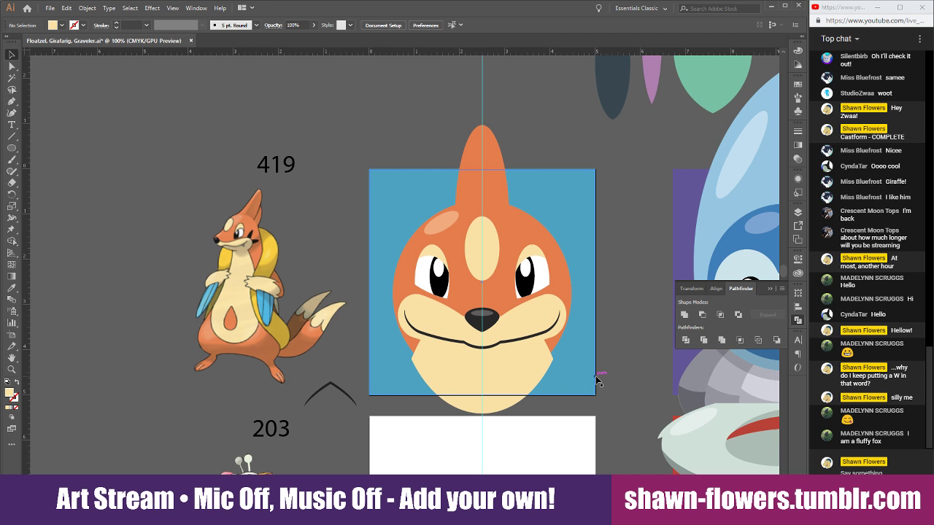
{"action": "scroll", "coordinate": [597, 381], "scroll_direction": "down", "scroll_amount": 5}
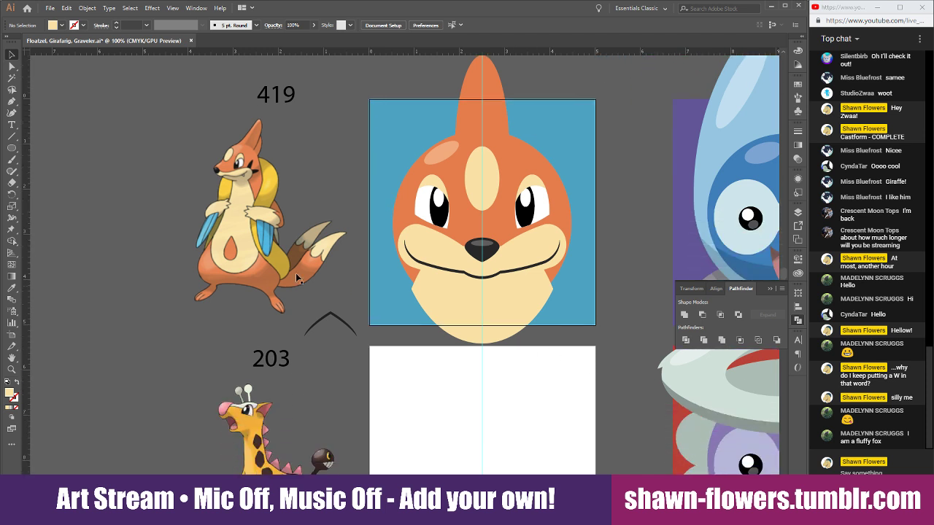
{"action": "left_click_drag", "start_coordinate": [456, 318], "coordinate": [413, 312]}
{"action": "left_click_drag", "start_coordinate": [510, 291], "coordinate": [596, 299]}
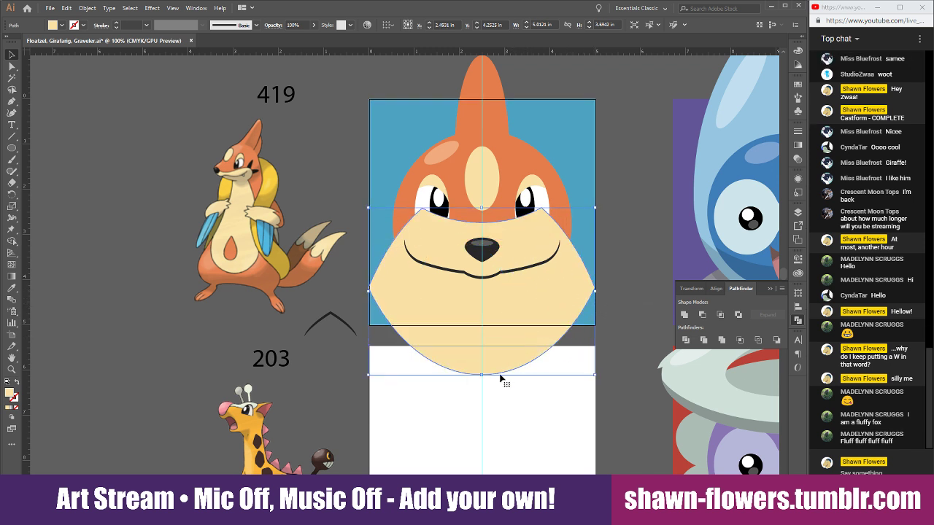
{"action": "left_click_drag", "start_coordinate": [482, 375], "coordinate": [502, 431]}
{"action": "scroll", "coordinate": [505, 372], "scroll_direction": "up", "scroll_amount": 2}
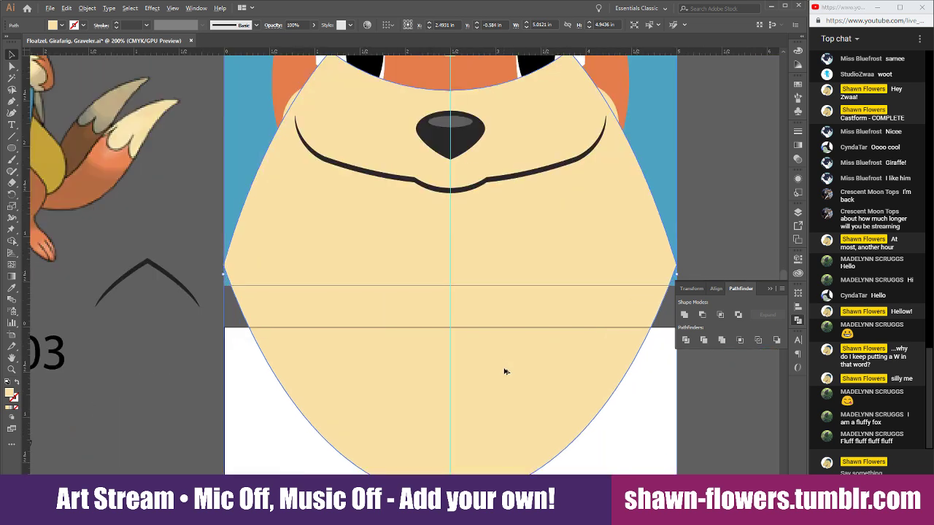
{"action": "left_click_drag", "start_coordinate": [478, 363], "coordinate": [483, 366]}
{"action": "scroll", "coordinate": [484, 366], "scroll_direction": "down", "scroll_amount": 2}
Send the enlarged cream shape behind the face and place the blue background square behind it
{"action": "key", "text": "ctrl+bracketleft"}
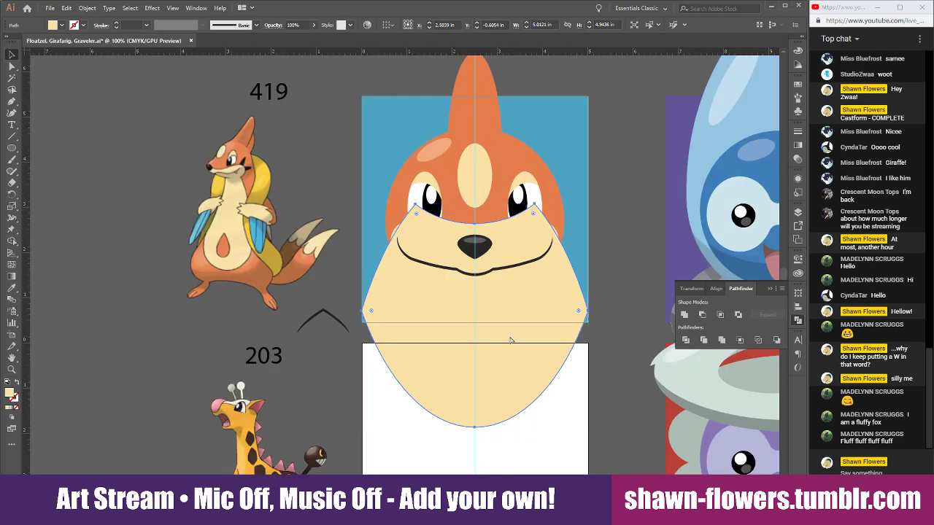
{"action": "key", "text": "ctrl+bracketleft"}
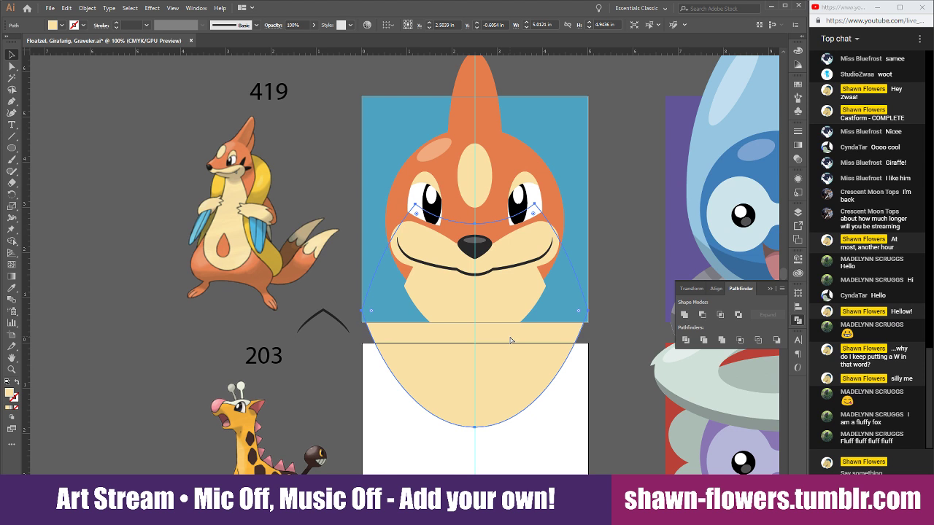
{"action": "left_click", "coordinate": [380, 134]}
{"action": "key", "text": "ctrl+bracketleft"}
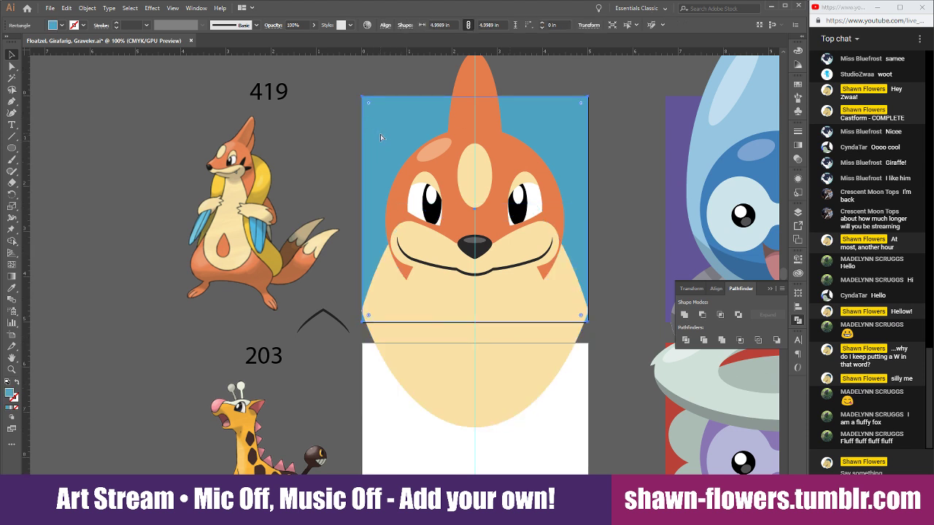
Recolor the enlarged cream shape with the head's orange, sampled with the Eyedropper
{"action": "left_click", "coordinate": [362, 306]}
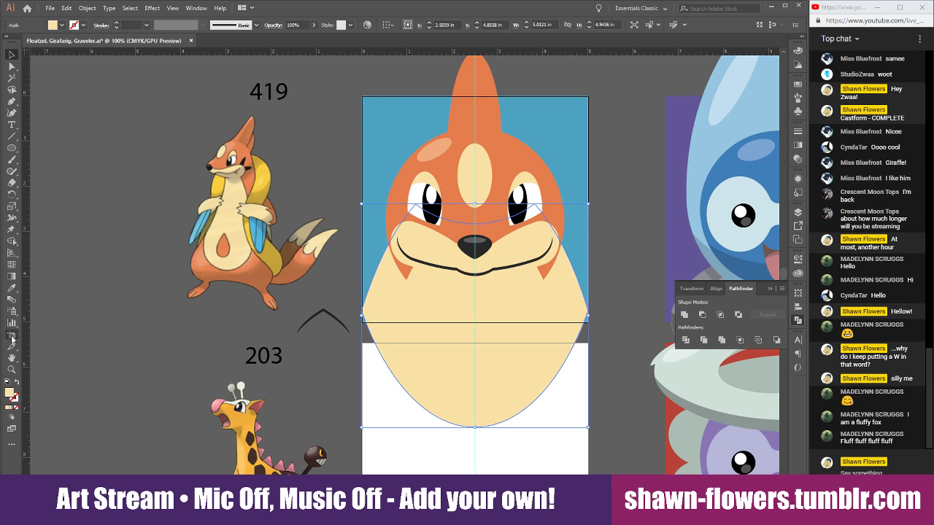
{"action": "left_click", "coordinate": [12, 288]}
{"action": "left_click", "coordinate": [446, 176]}
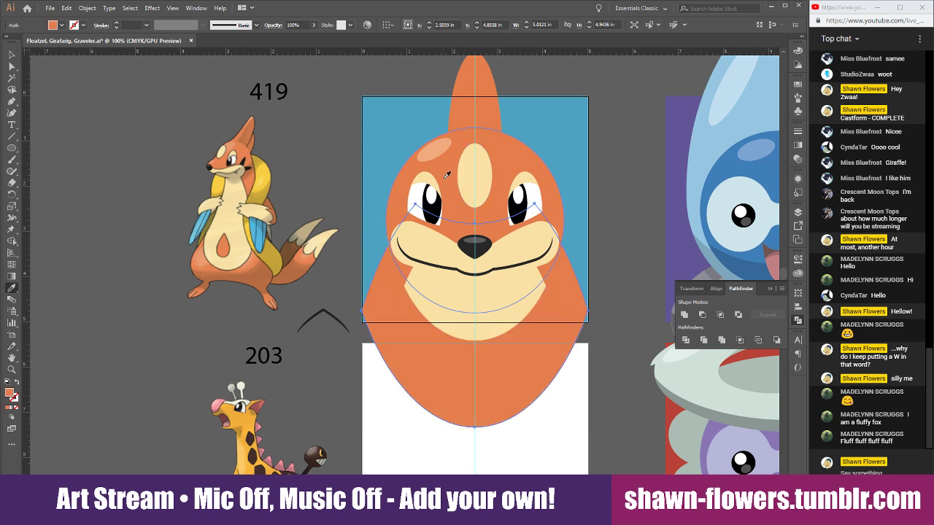
{"action": "left_click", "coordinate": [12, 55]}
{"action": "left_click", "coordinate": [633, 270]}
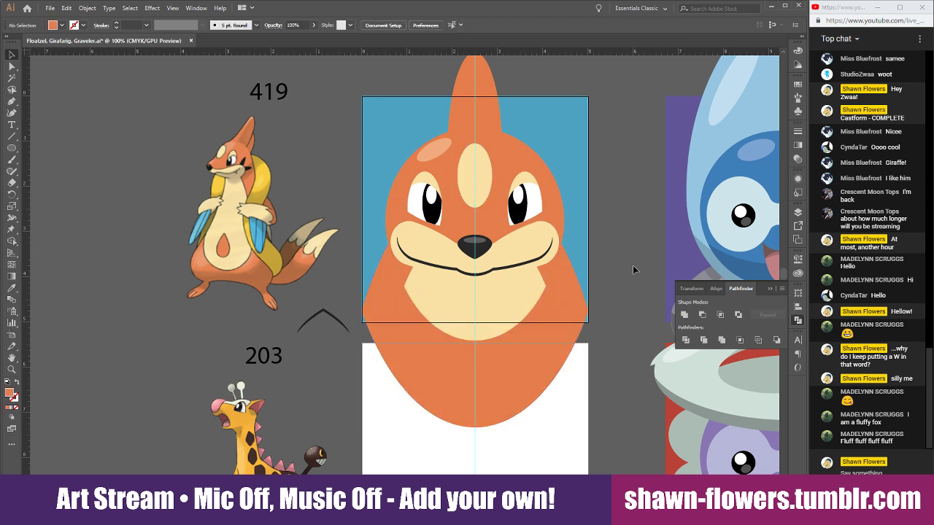
Narrow the orange body shape evenly to about 4.49 in wide
{"action": "left_click", "coordinate": [576, 354]}
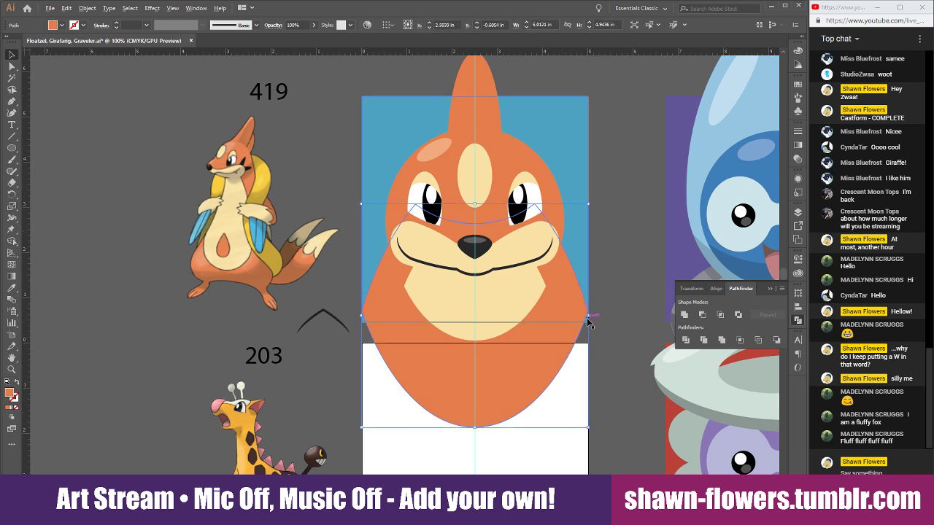
{"action": "left_click_drag", "start_coordinate": [588, 316], "coordinate": [575, 318]}
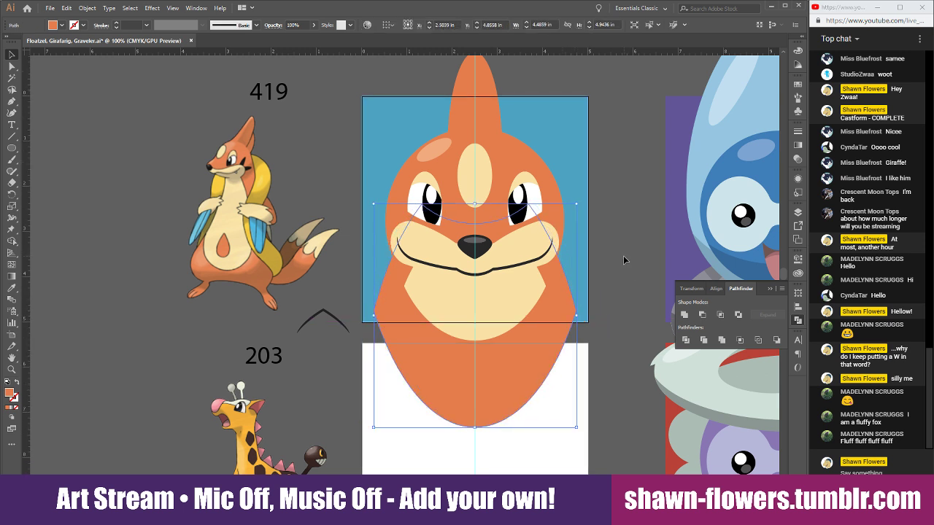
{"action": "left_click", "coordinate": [627, 264]}
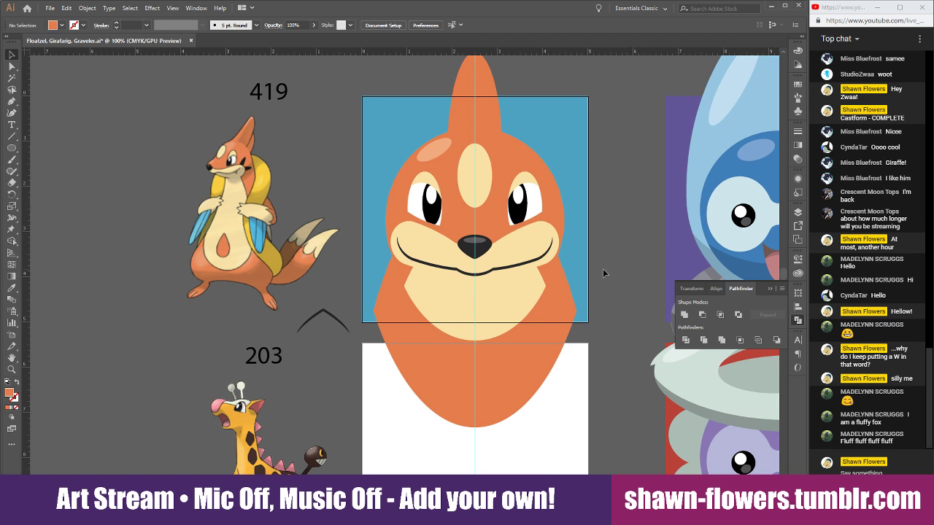
Duplicate the orange head ellipse straight down over the mouth and chin, and bring the copy to the front
{"action": "scroll", "coordinate": [595, 281], "scroll_direction": "right", "scroll_amount": 1}
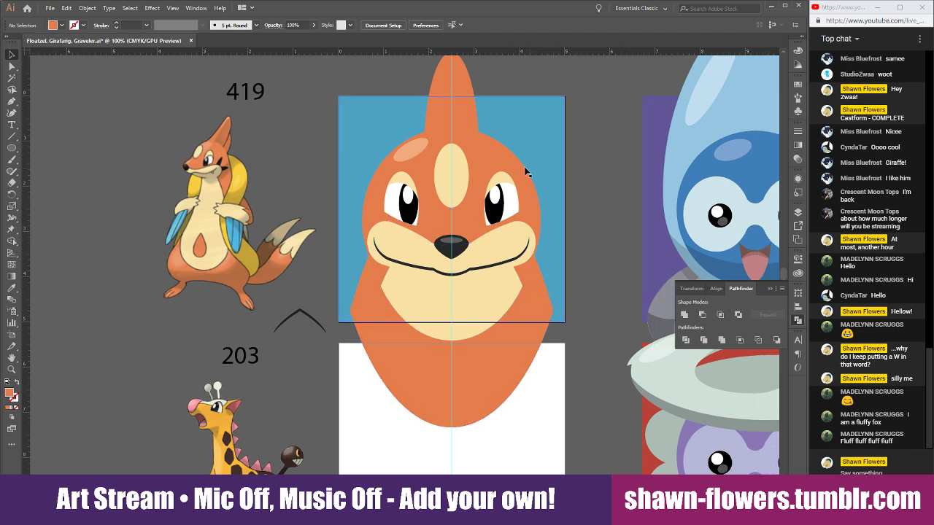
{"action": "left_click", "coordinate": [497, 157]}
{"action": "left_click_drag", "start_coordinate": [497, 161], "coordinate": [496, 259]}
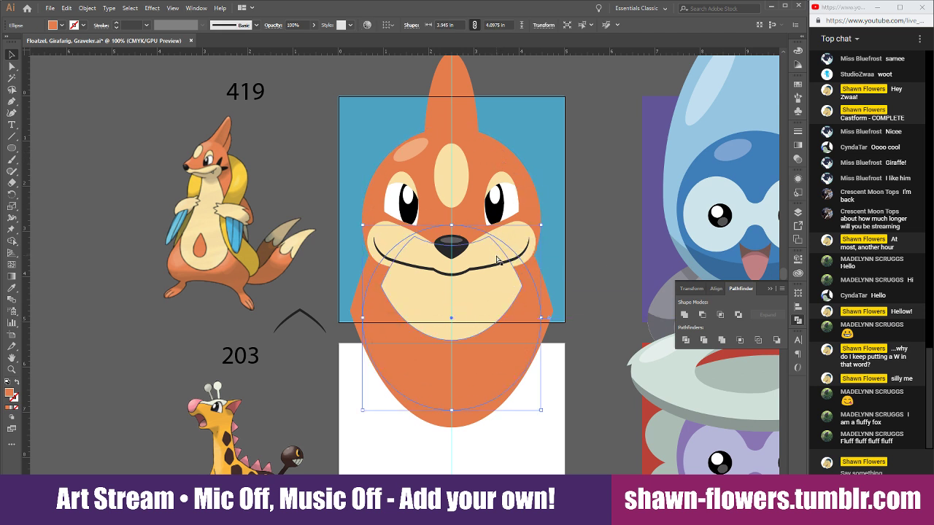
{"action": "key", "text": "ctrl+shift+bracketright"}
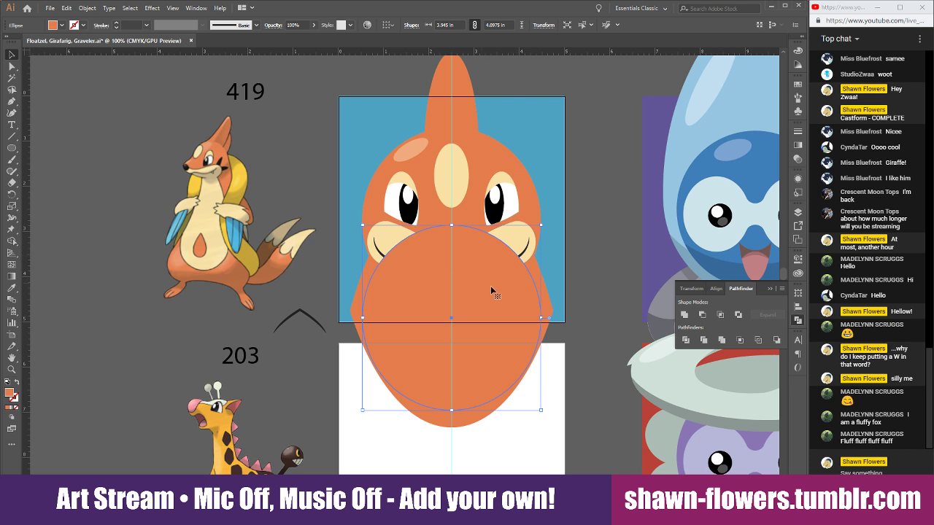
Enlarge the duplicated orange ellipse around its center to about 5.57 in wide by 5.72 in tall
{"action": "left_click_drag", "start_coordinate": [495, 293], "coordinate": [568, 275]}
{"action": "left_click_drag", "start_coordinate": [452, 350], "coordinate": [451, 422]}
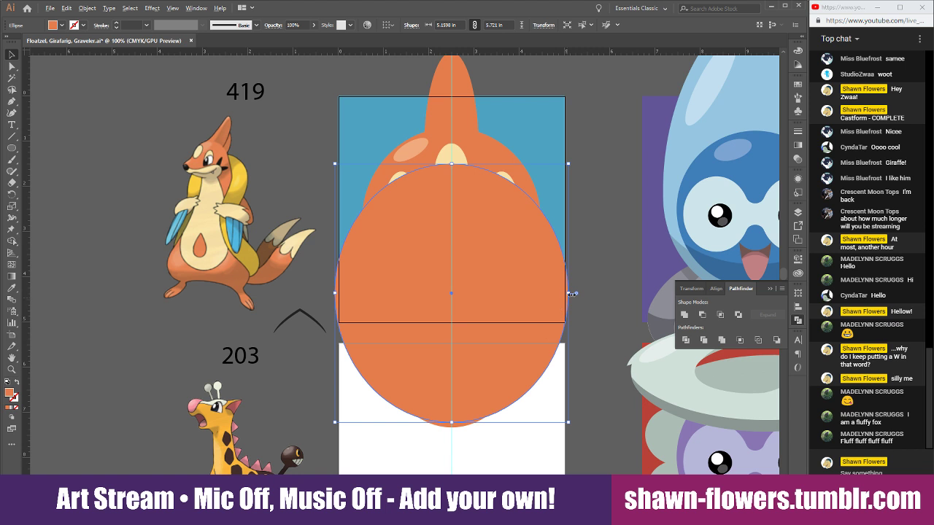
{"action": "left_click_drag", "start_coordinate": [572, 293], "coordinate": [598, 294]}
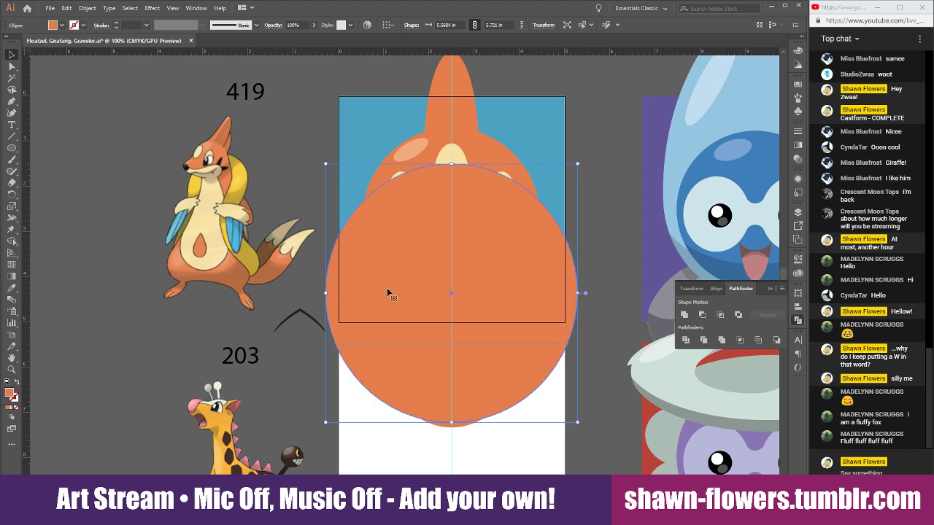
Recolor the enlarged ellipse with the yellow of the float in the 419 reference image, sampled with the Eyedropper
{"action": "left_click", "coordinate": [12, 289]}
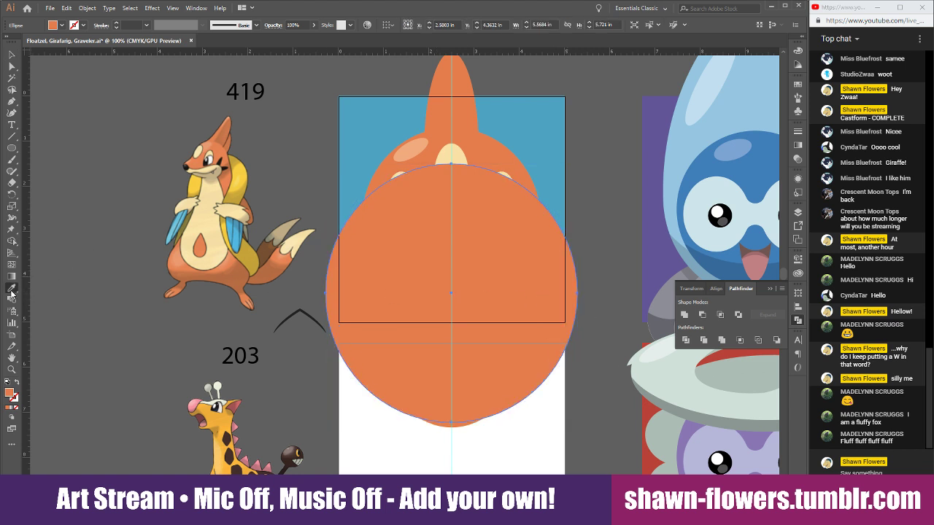
{"action": "left_click", "coordinate": [242, 170]}
{"action": "key", "text": "v"}
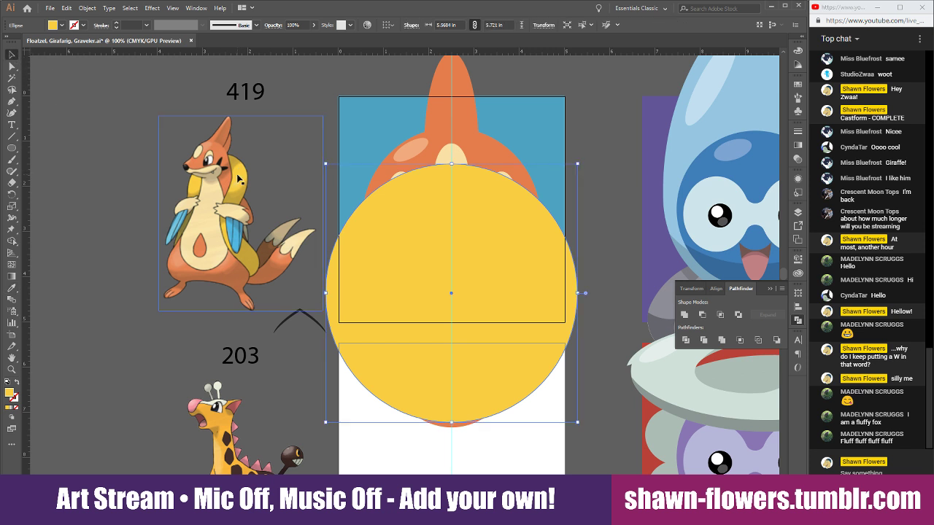
Send the yellow ellipse backward until it sits directly behind the orange body and in front of the blue background
{"action": "key", "text": "ctrl+["}
{"action": "key", "text": "ctrl+["}
{"action": "key", "text": "ctrl+["}
{"action": "key", "text": "ctrl+["}
{"action": "key", "text": "ctrl+["}
{"action": "key", "text": "ctrl+["}
{"action": "key", "text": "ctrl+["}
{"action": "key", "text": "ctrl+["}
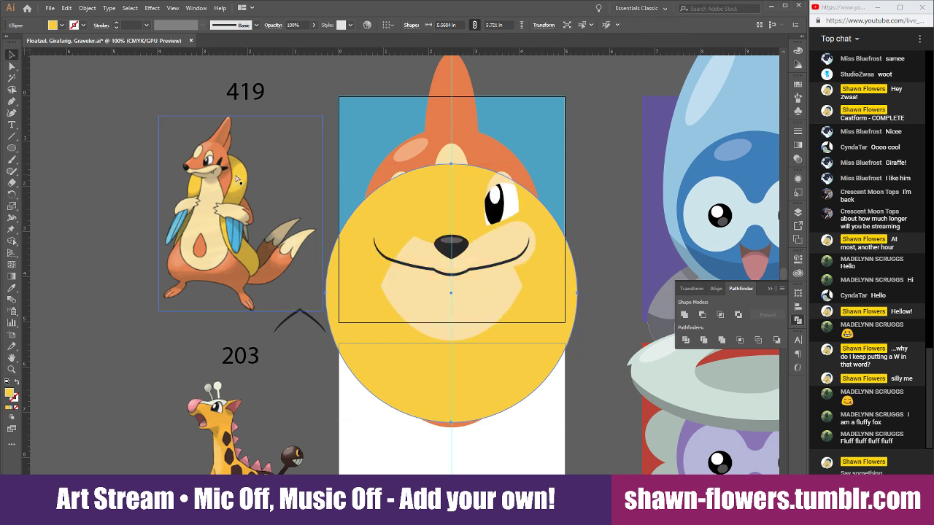
{"action": "key", "text": "ctrl+bracketleft"}
{"action": "key", "text": "ctrl+bracketleft"}
{"action": "key", "text": "ctrl+bracketright"}
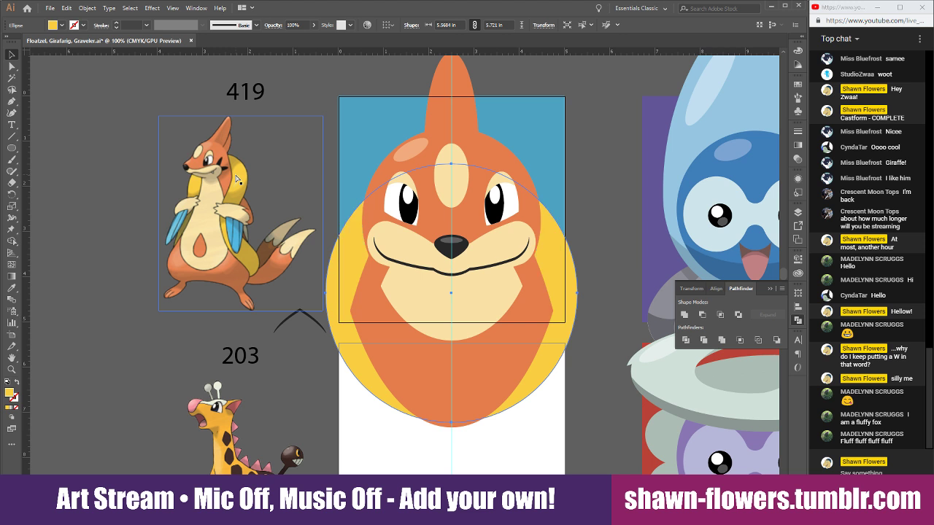
Reshape the yellow ellipse to about 5.68 in wide by 5.02 in tall, keeping it centered behind the body
{"action": "left_click", "coordinate": [591, 223]}
{"action": "left_click", "coordinate": [558, 273]}
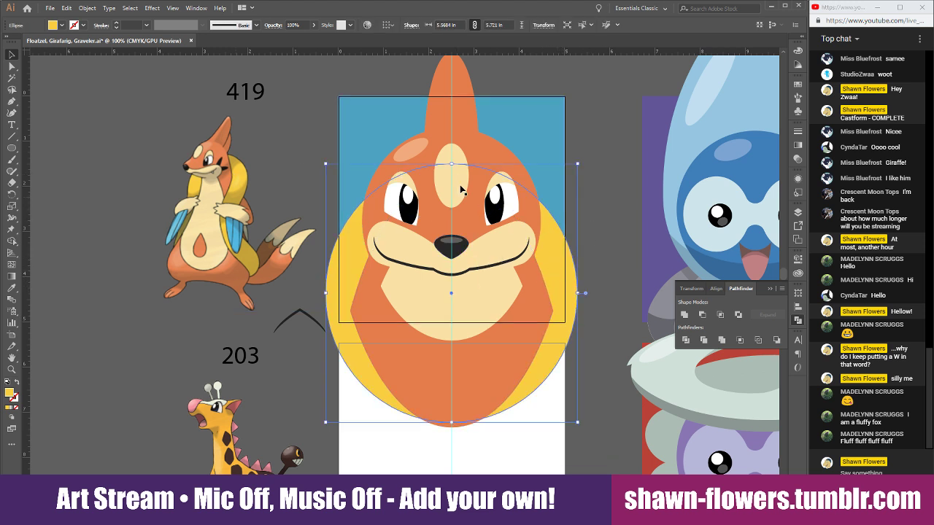
{"action": "left_click_drag", "start_coordinate": [451, 162], "coordinate": [452, 160]}
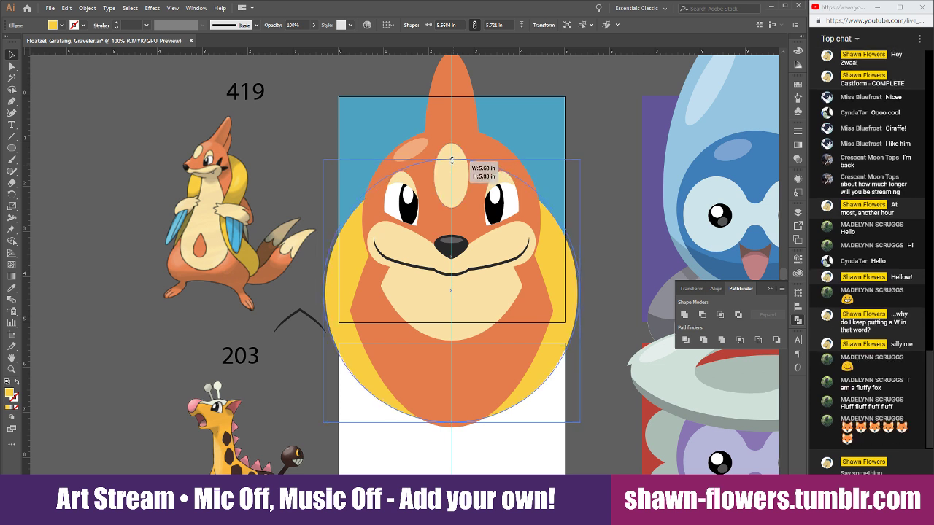
{"action": "left_click_drag", "start_coordinate": [455, 421], "coordinate": [457, 387]}
{"action": "left_click_drag", "start_coordinate": [553, 232], "coordinate": [553, 240]}
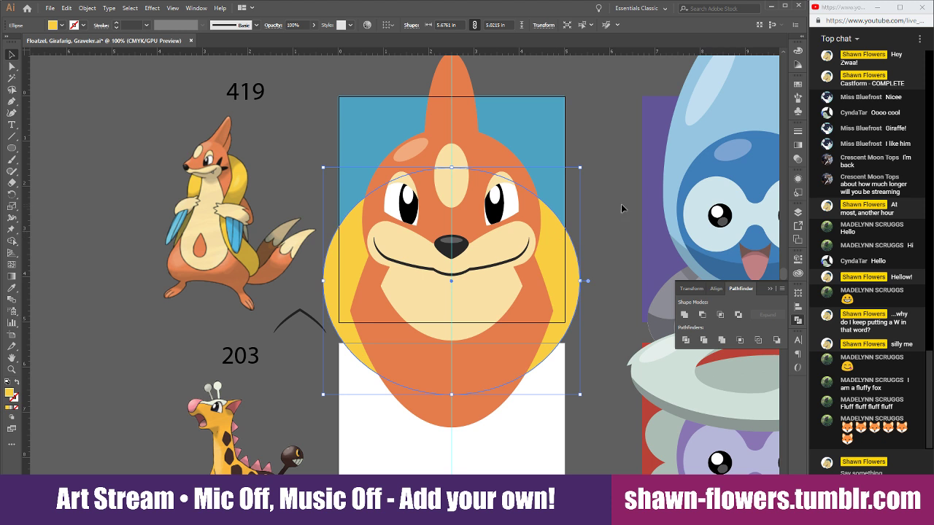
{"action": "left_click", "coordinate": [591, 222]}
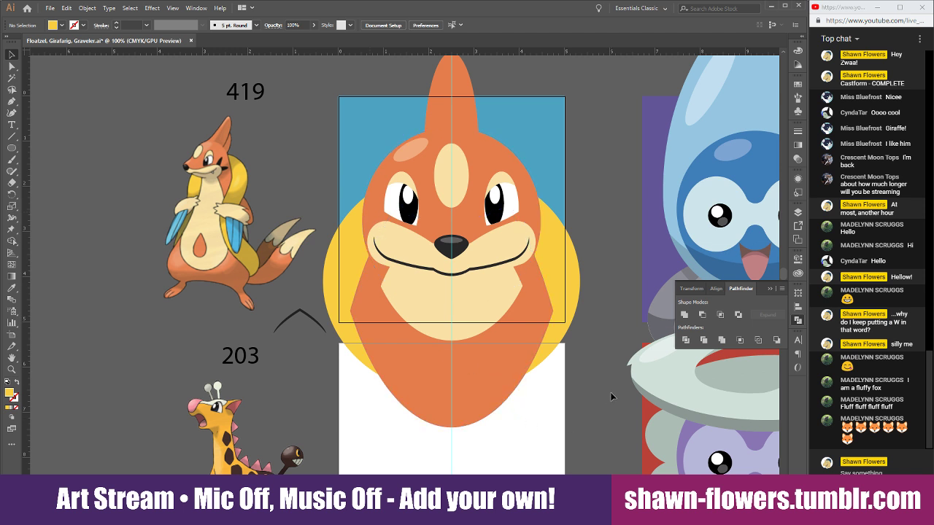
Narrow the orange body shape evenly to about 4.38 in wide
{"action": "left_click", "coordinate": [363, 299]}
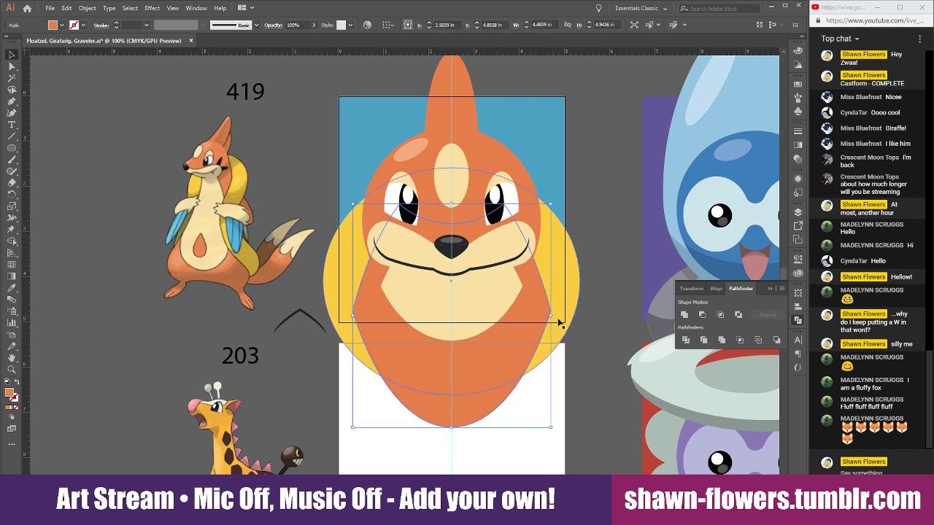
{"action": "left_click", "coordinate": [604, 379]}
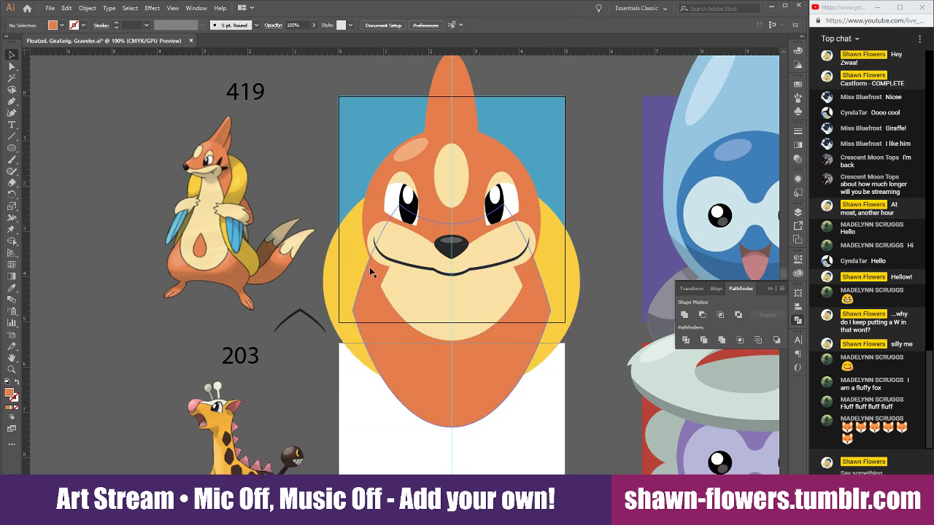
{"action": "left_click", "coordinate": [375, 309]}
{"action": "mouse_move", "coordinate": [374, 309]}
{"action": "left_mouse_down"}
{"action": "mouse_move", "coordinate": [307, 434]}
{"action": "mouse_move", "coordinate": [386, 309]}
{"action": "mouse_move", "coordinate": [376, 311]}
{"action": "left_mouse_up"}
{"action": "scroll", "coordinate": [375, 314], "scroll_direction": "up", "scroll_amount": 4}
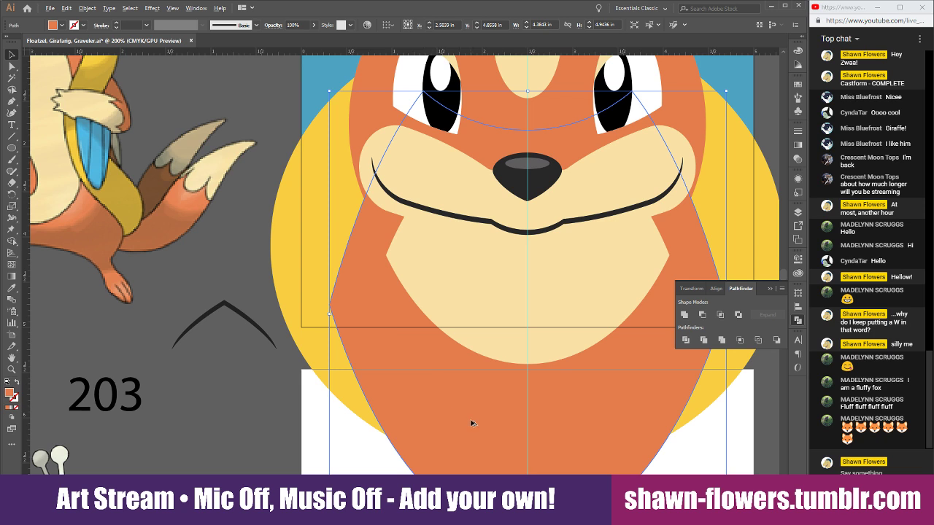
Cut a body copy with an upward-shifted duplicate reshaped to about 5.25 by 2.57 in, keeping only the part below the chin
{"action": "left_click_drag", "start_coordinate": [471, 422], "coordinate": [440, 204]}
{"action": "scroll", "coordinate": [440, 206], "scroll_direction": "down", "scroll_amount": 2}
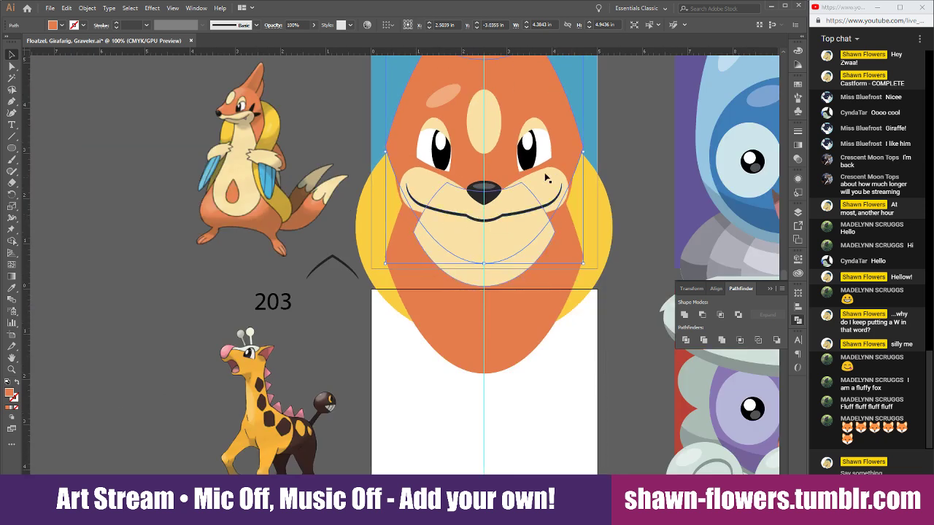
{"action": "left_click_drag", "start_coordinate": [582, 154], "coordinate": [619, 156]}
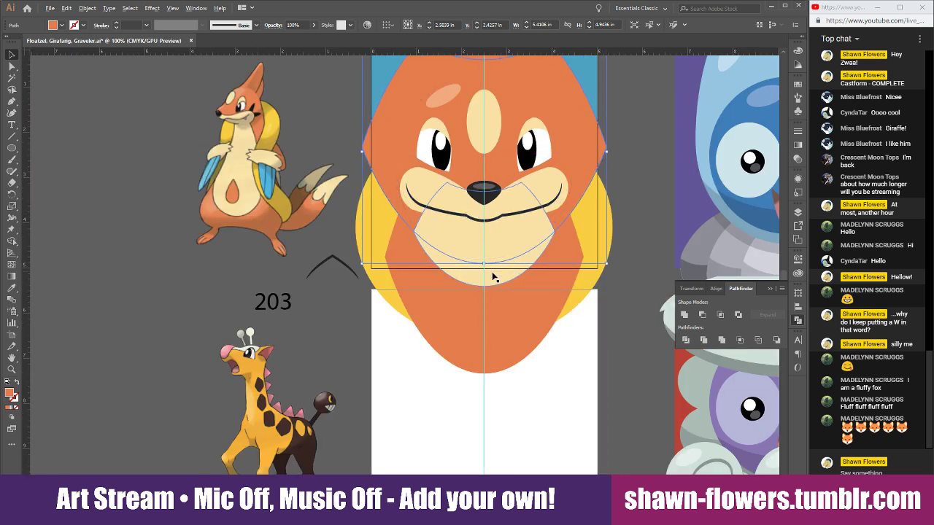
{"action": "scroll", "coordinate": [492, 273], "scroll_direction": "up", "scroll_amount": 2}
{"action": "left_click_drag", "start_coordinate": [482, 261], "coordinate": [482, 179]}
{"action": "left_click_drag", "start_coordinate": [611, 108], "coordinate": [631, 126]}
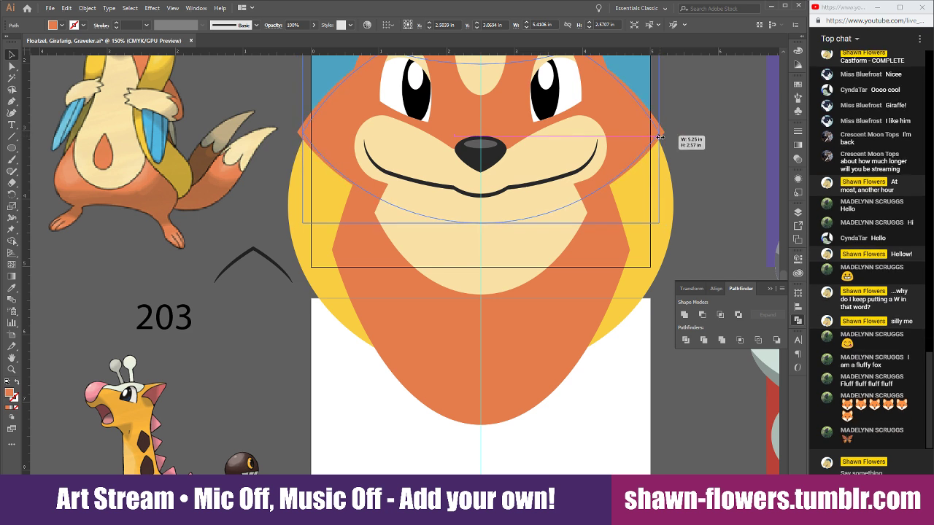
{"action": "left_click", "coordinate": [609, 310]}
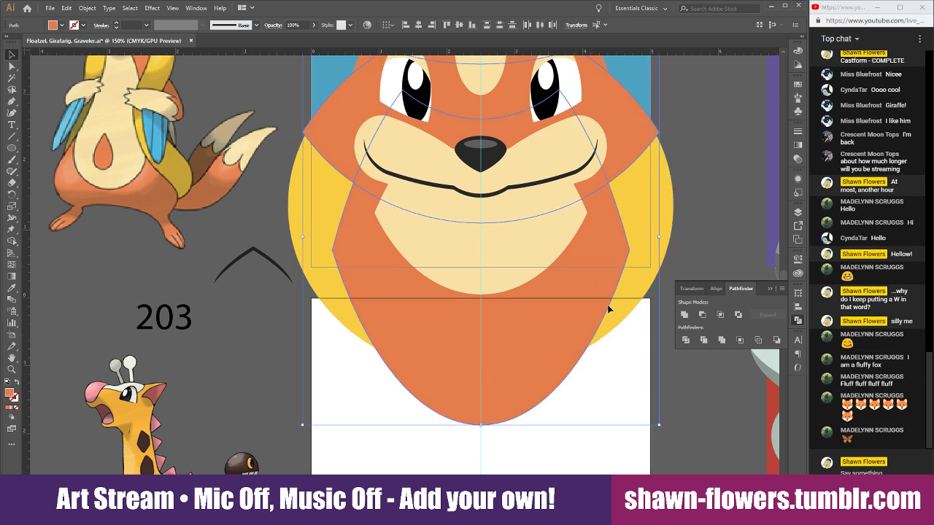
{"action": "left_click", "coordinate": [702, 315]}
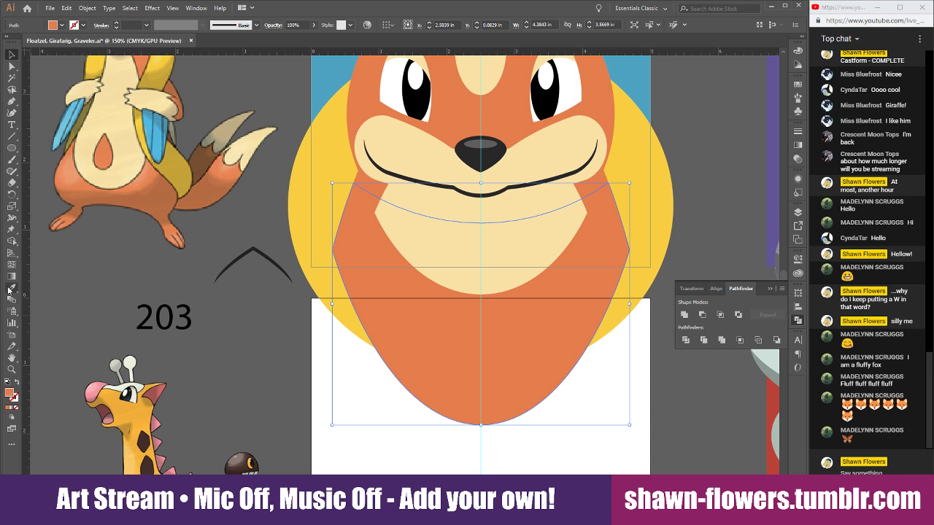
Try the light gray shadow style of the blue raindrop portrait on the cut body piece, sampled with the Eyedropper
{"action": "key", "text": "ctrl+minus"}
{"action": "key", "text": "ctrl+minus"}
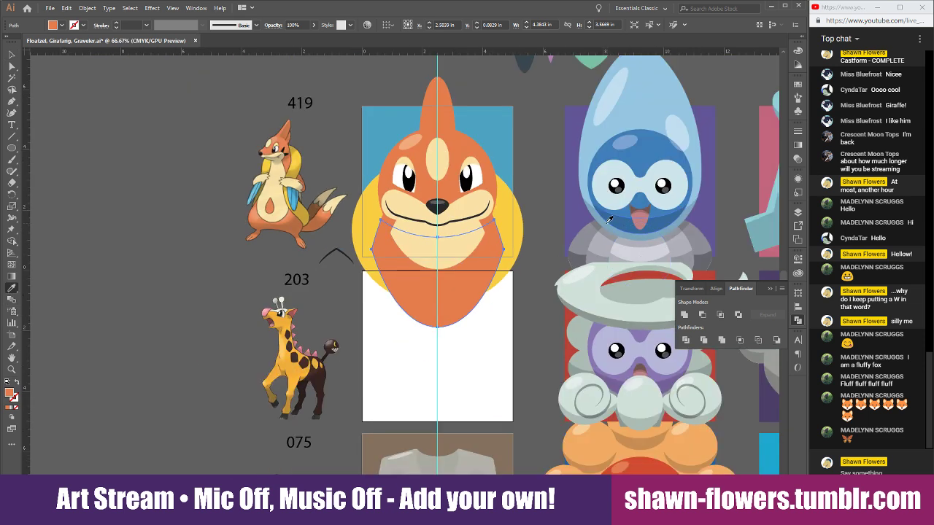
{"action": "left_click", "coordinate": [596, 207]}
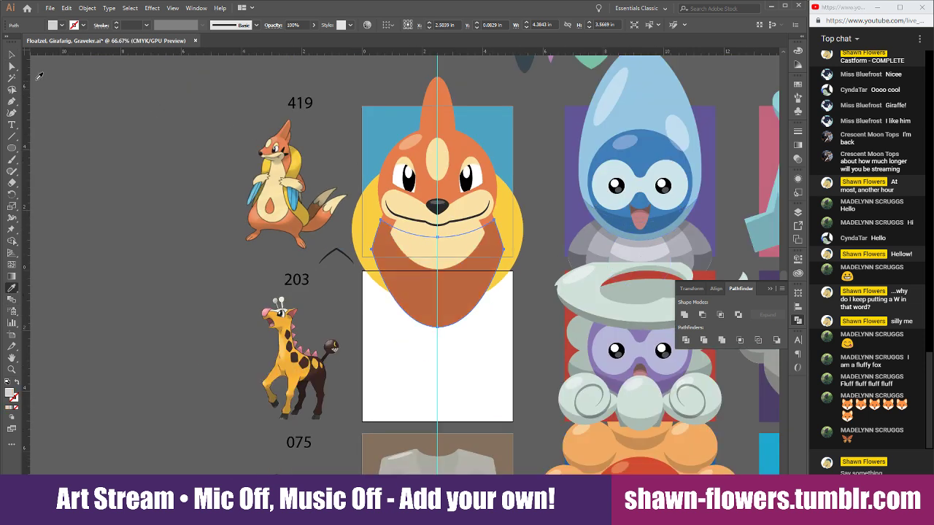
{"action": "key", "text": "v"}
{"action": "key", "text": "ctrl+plus"}
{"action": "key", "text": "ctrl+plus"}
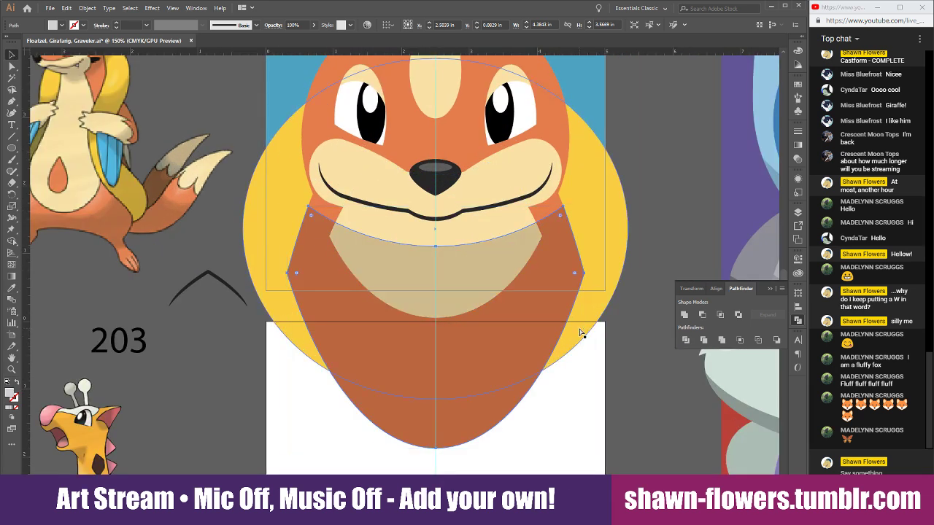
{"action": "left_click", "coordinate": [642, 145]}
{"action": "scroll", "coordinate": [641, 148], "scroll_direction": "up", "scroll_amount": 5}
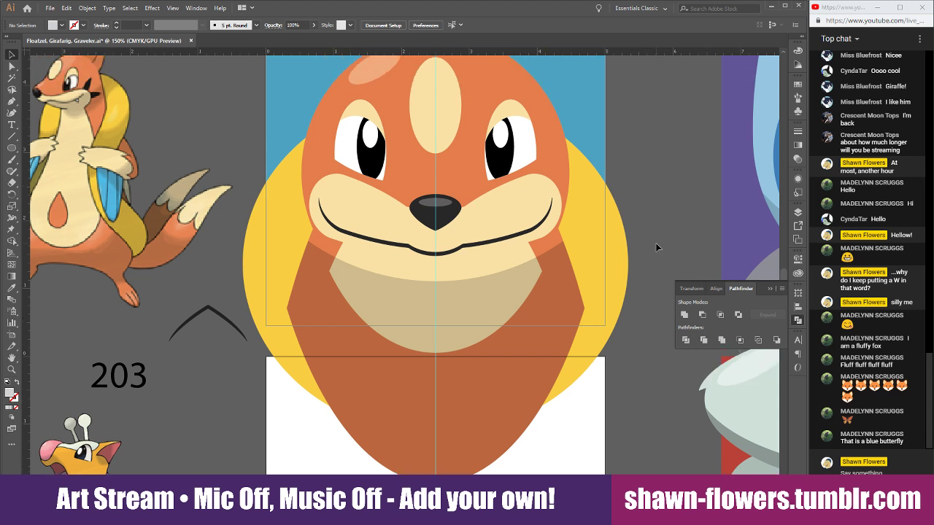
{"action": "scroll", "coordinate": [655, 248], "scroll_direction": "down", "scroll_amount": 3}
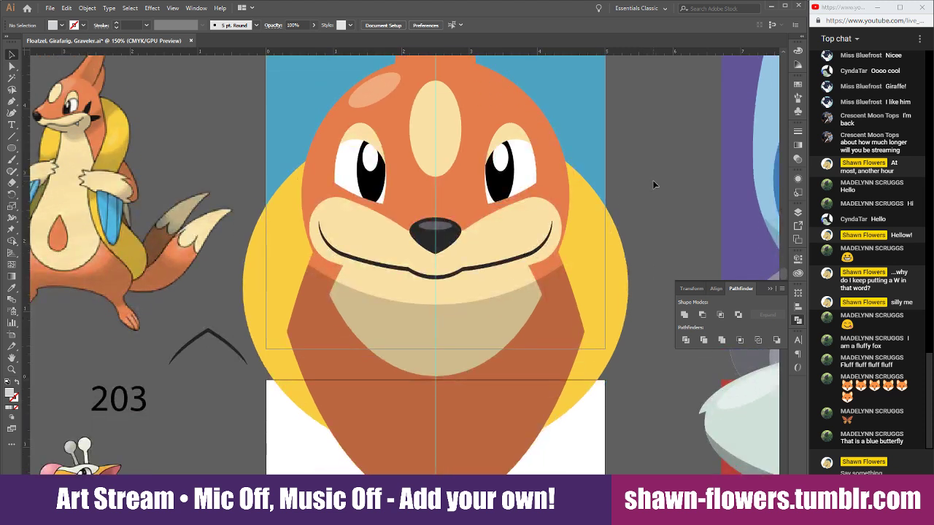
Recolor the shadow piece over the body with a darker gray shadow style, sampled with the Eyedropper from the neighboring portraits
{"action": "left_click", "coordinate": [389, 371]}
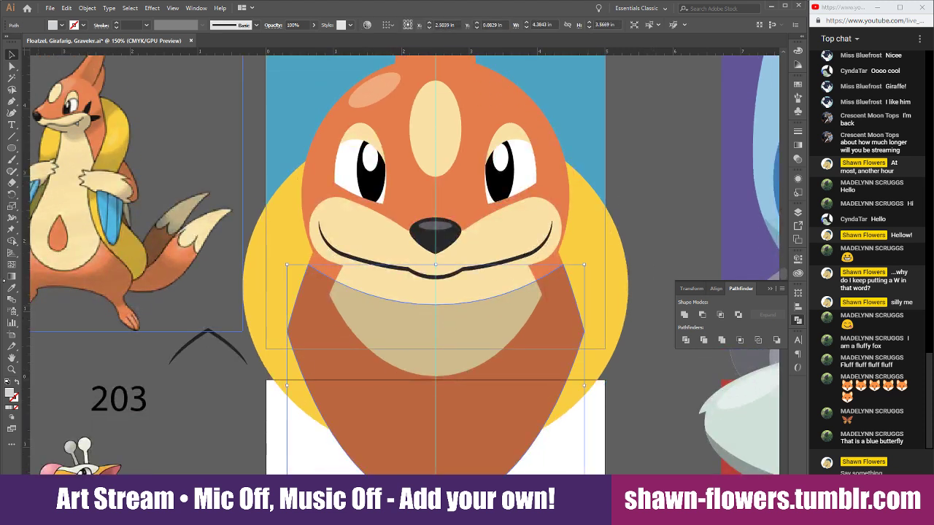
{"action": "key", "text": "u"}
{"action": "scroll", "coordinate": [407, 380], "scroll_direction": "right", "scroll_amount": 3}
{"action": "scroll", "coordinate": [438, 388], "scroll_direction": "down", "scroll_amount": 3}
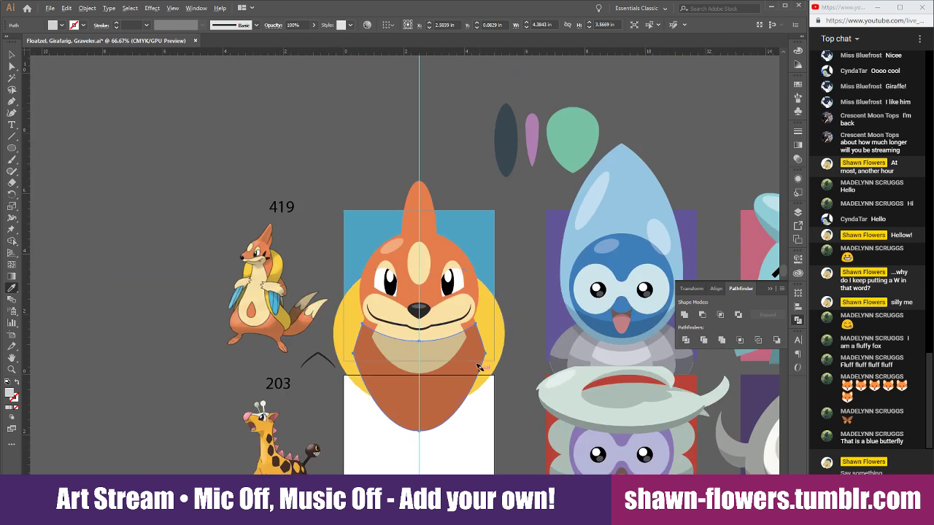
{"action": "scroll", "coordinate": [479, 365], "scroll_direction": "right", "scroll_amount": 2}
{"action": "scroll", "coordinate": [542, 381], "scroll_direction": "right", "scroll_amount": 3}
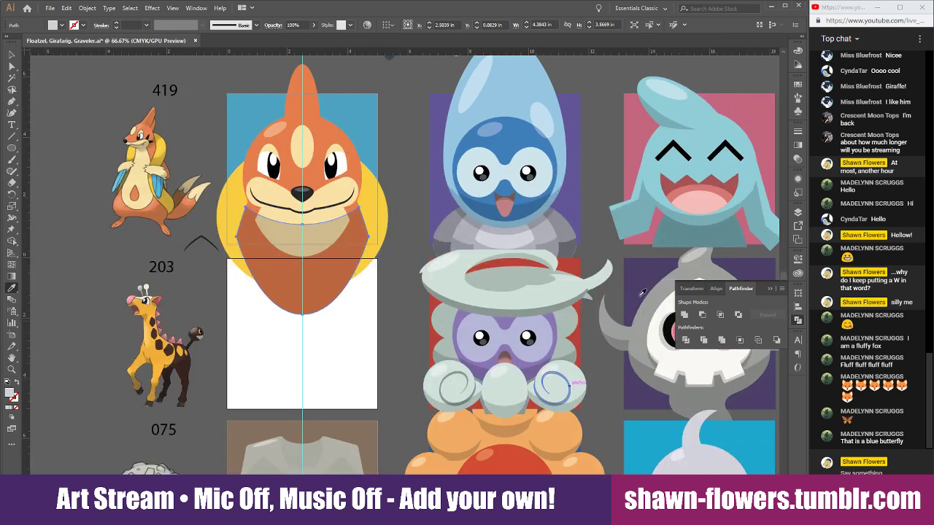
{"action": "left_click", "coordinate": [11, 55]}
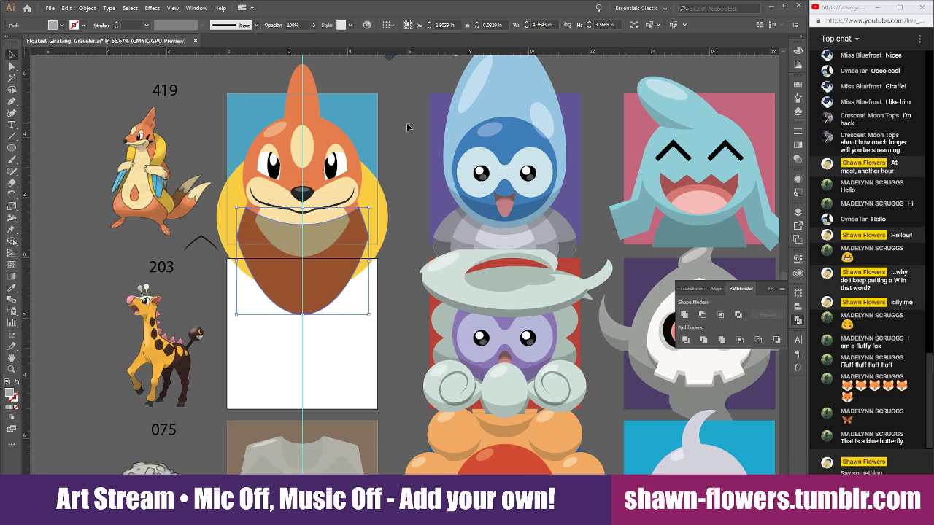
{"action": "left_click", "coordinate": [408, 128]}
{"action": "scroll", "coordinate": [420, 216], "scroll_direction": "left", "scroll_amount": 4}
{"action": "scroll", "coordinate": [420, 215], "scroll_direction": "up", "scroll_amount": 3}
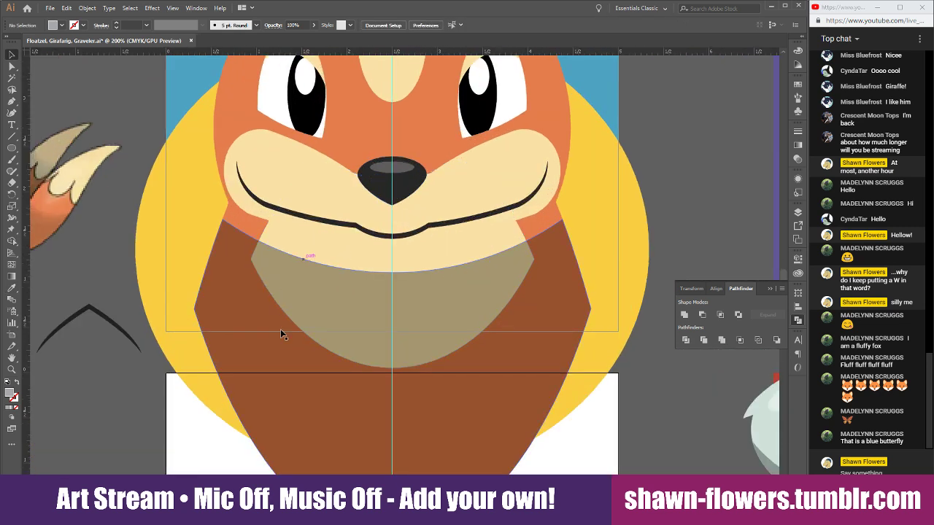
Duplicate the orange head ellipse straight up so the copy's lower edge meets the mouth line
{"action": "left_click", "coordinate": [229, 216]}
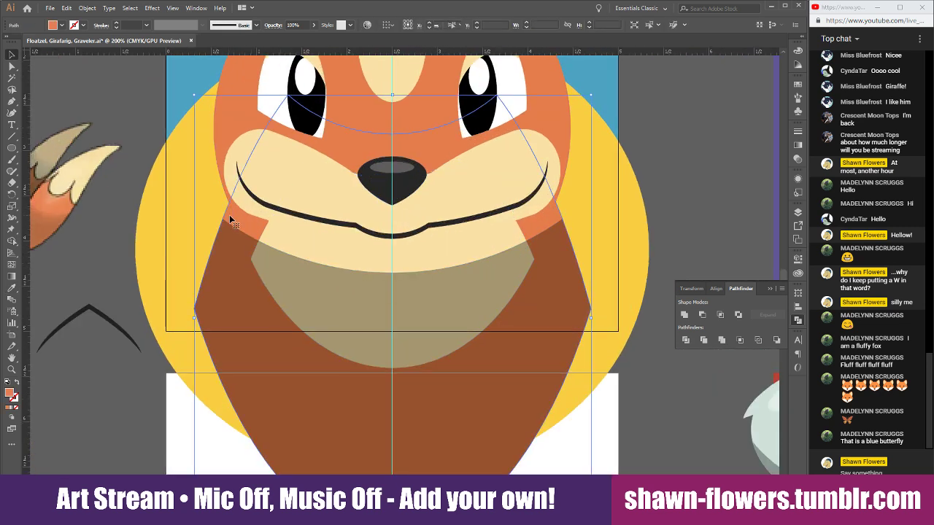
{"action": "left_click", "coordinate": [229, 126]}
{"action": "mouse_move", "coordinate": [229, 126]}
{"action": "left_mouse_down"}
{"action": "mouse_move", "coordinate": [252, 121]}
{"action": "mouse_move", "coordinate": [232, 122]}
{"action": "left_mouse_up"}
{"action": "scroll", "coordinate": [244, 202], "scroll_direction": "down", "scroll_amount": 1}
{"action": "scroll", "coordinate": [267, 273], "scroll_direction": "up", "scroll_amount": 3}
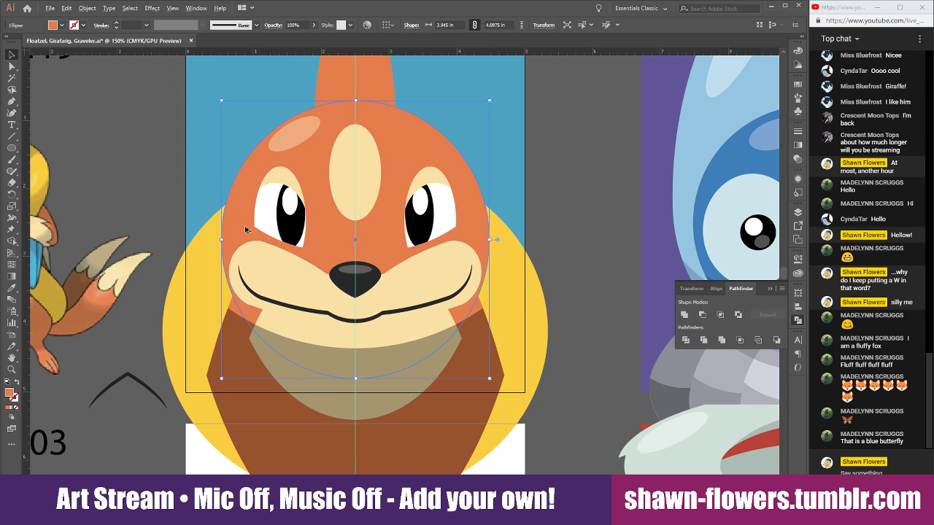
{"action": "left_click_drag", "start_coordinate": [239, 229], "coordinate": [244, 174]}
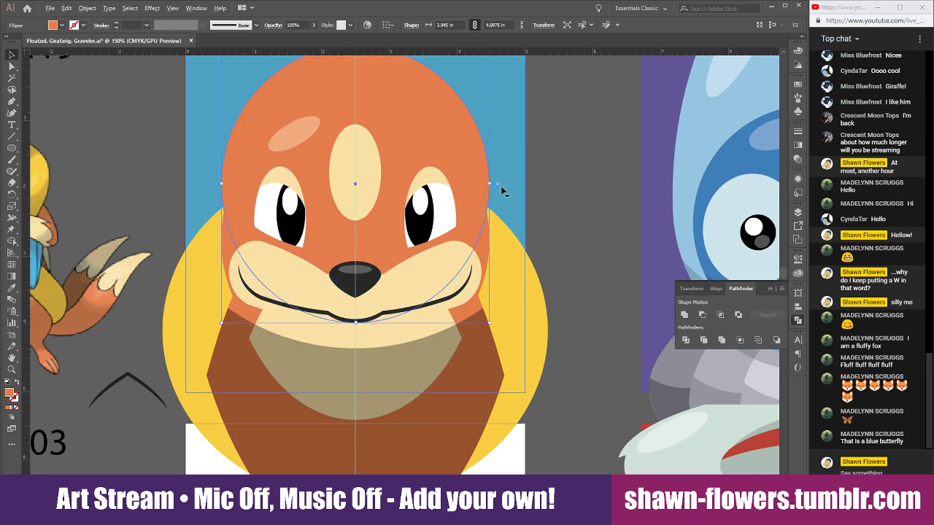
Widen the raised head ellipse copy evenly to about 5.74 in and nudge it up about 0.12 in
{"action": "left_click_drag", "start_coordinate": [491, 181], "coordinate": [545, 196]}
{"action": "scroll", "coordinate": [525, 292], "scroll_direction": "up", "scroll_amount": 1}
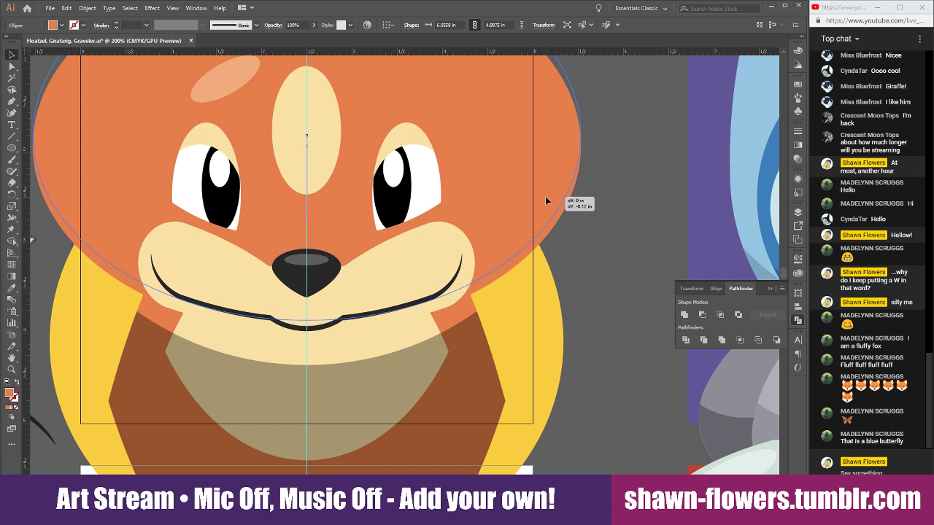
{"action": "left_click_drag", "start_coordinate": [545, 196], "coordinate": [545, 197]}
{"action": "left_click_drag", "start_coordinate": [580, 141], "coordinate": [567, 142]}
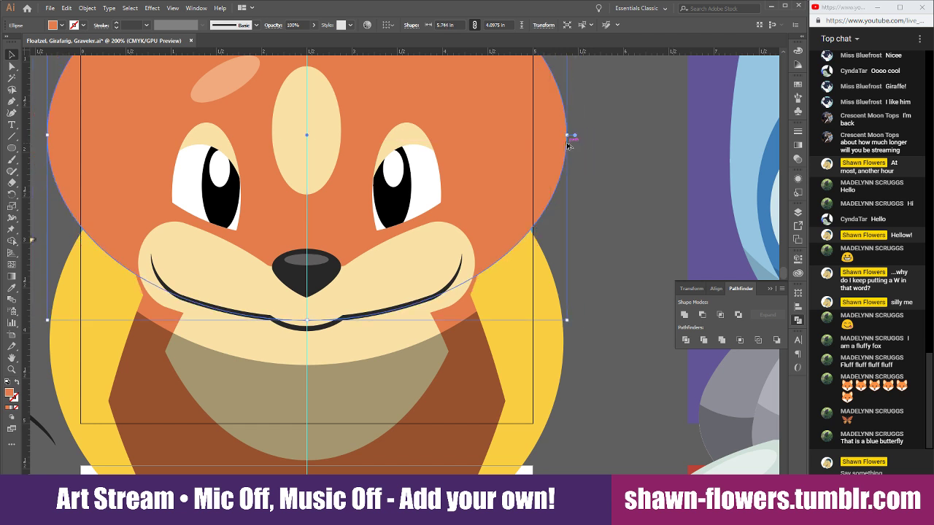
{"action": "scroll", "coordinate": [594, 290], "scroll_direction": "down", "scroll_amount": 1}
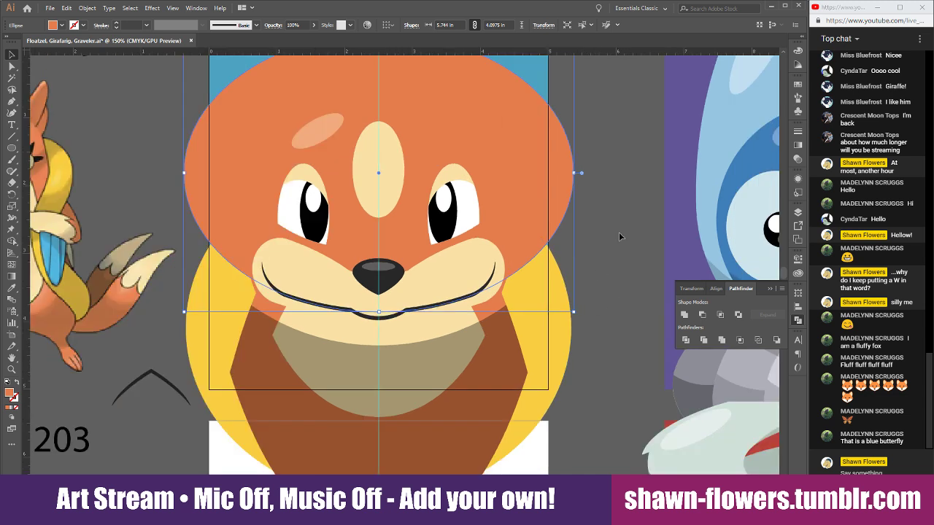
{"action": "left_click", "coordinate": [587, 292]}
{"action": "scroll", "coordinate": [282, 353], "scroll_direction": "up", "scroll_amount": 2}
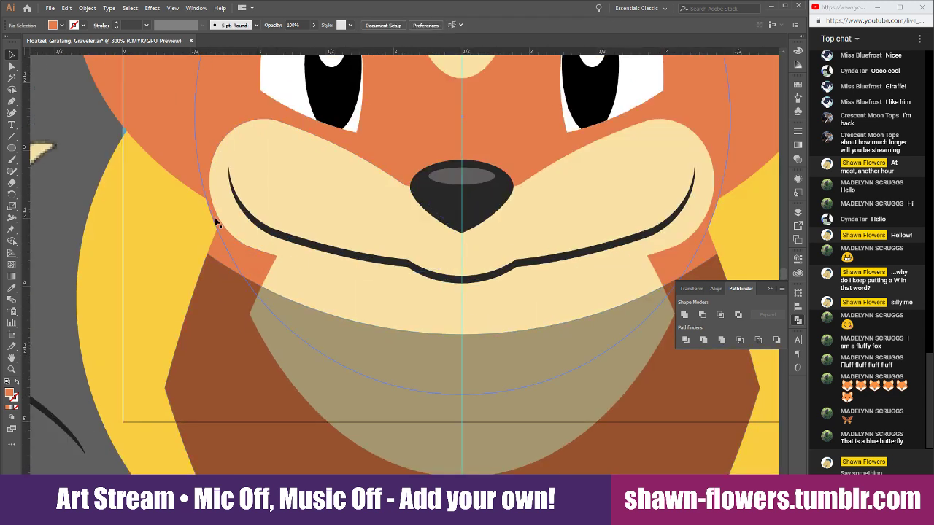
Unite the head circle copy and the body shape copy into one silhouette with the Pathfinder
{"action": "left_click", "coordinate": [215, 218]}
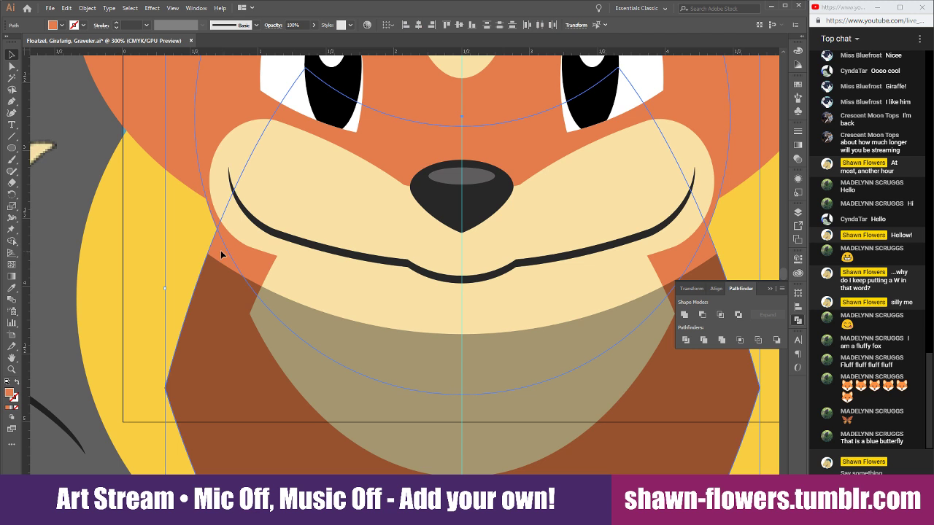
{"action": "left_click_drag", "start_coordinate": [221, 254], "coordinate": [228, 255]}
{"action": "left_click", "coordinate": [684, 316]}
{"action": "scroll", "coordinate": [517, 319], "scroll_direction": "down", "scroll_amount": 2}
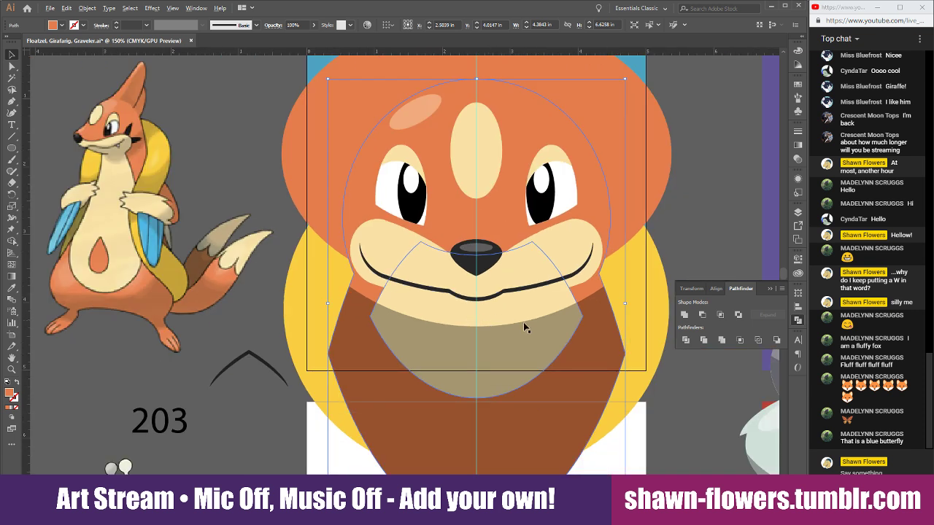
Bring the wide orange head ellipse copy to the front of all the artwork
{"action": "left_click", "coordinate": [258, 172]}
{"action": "left_click", "coordinate": [306, 190]}
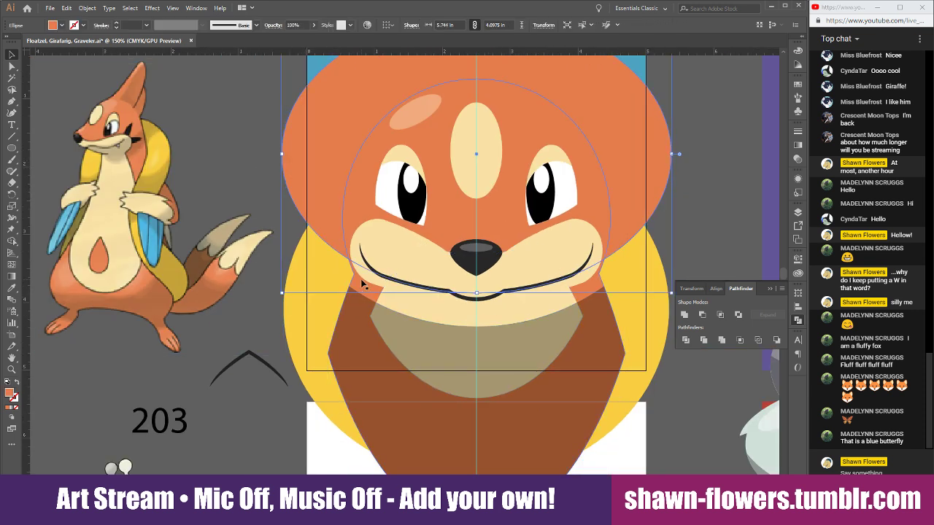
{"action": "key", "text": "ctrl+shift+bracketright"}
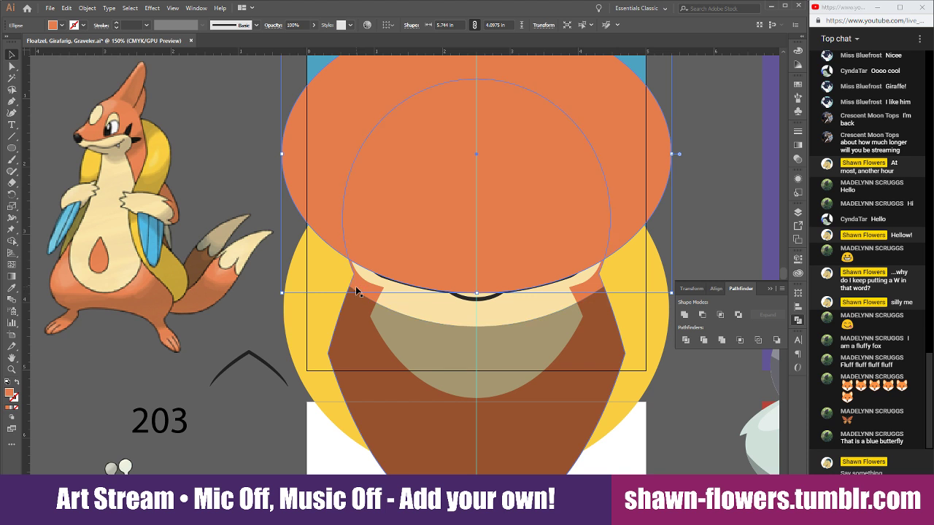
Try subtracting the wide ellipse from the merged head and body silhouette, and check the cut along the mouth line
{"action": "left_click", "coordinate": [357, 289], "text": "shift"}
{"action": "left_click", "coordinate": [701, 315]}
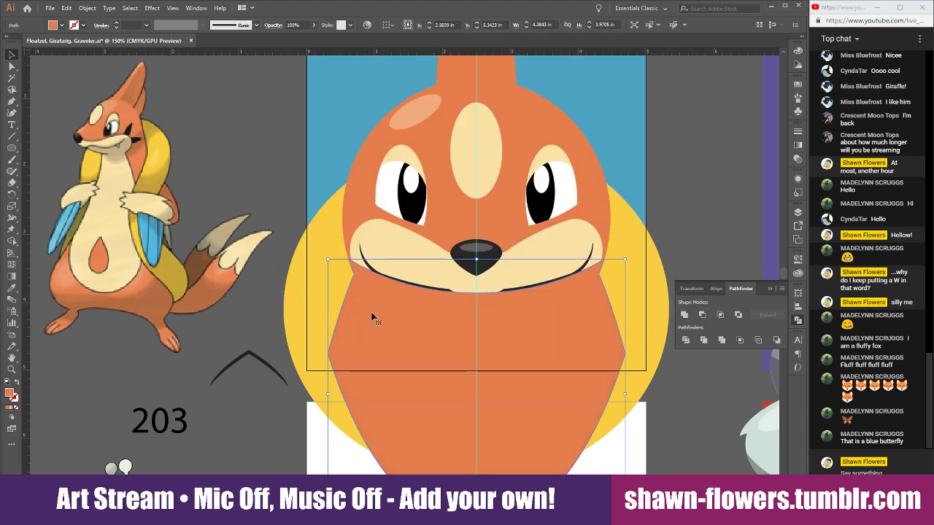
{"action": "left_click", "coordinate": [10, 289]}
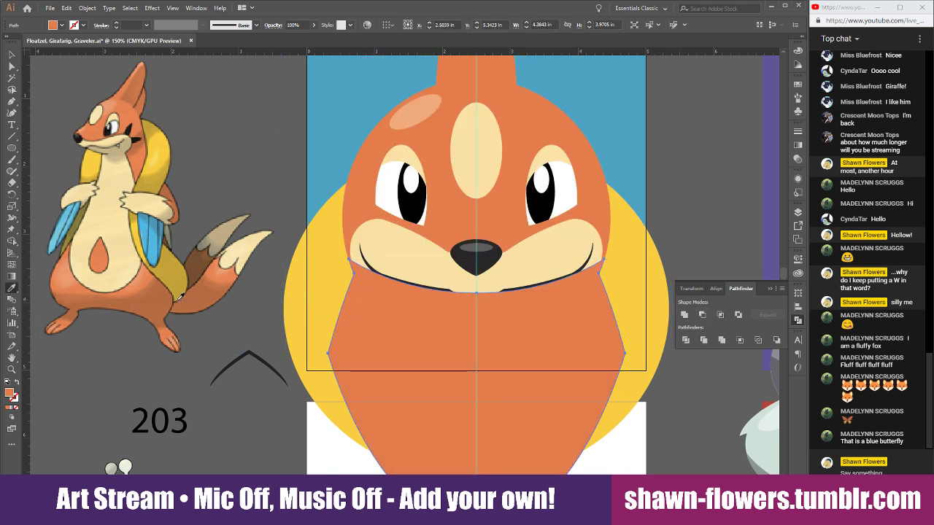
{"action": "scroll", "coordinate": [510, 293], "scroll_direction": "up", "scroll_amount": 3, "text": "alt"}
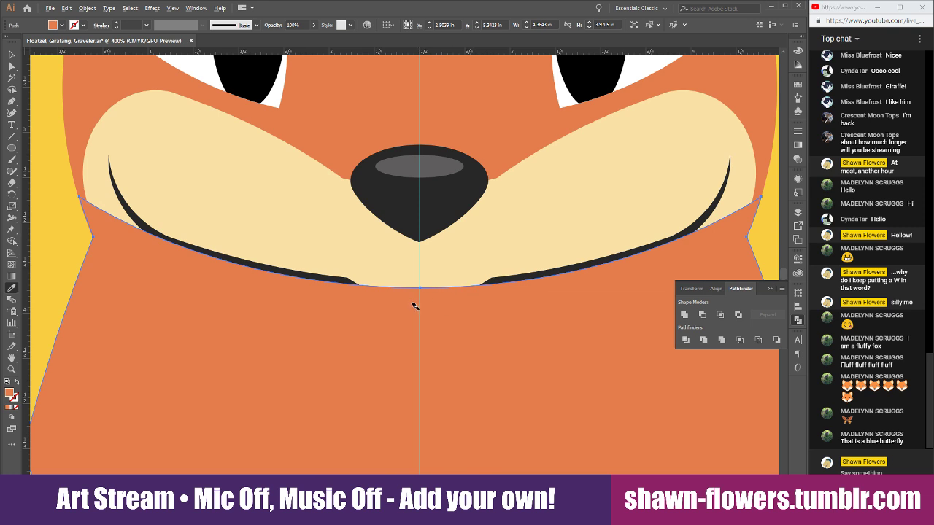
{"action": "scroll", "coordinate": [414, 306], "scroll_direction": "down", "scroll_amount": 4}
{"action": "scroll", "coordinate": [414, 305], "scroll_direction": "up", "scroll_amount": 5}
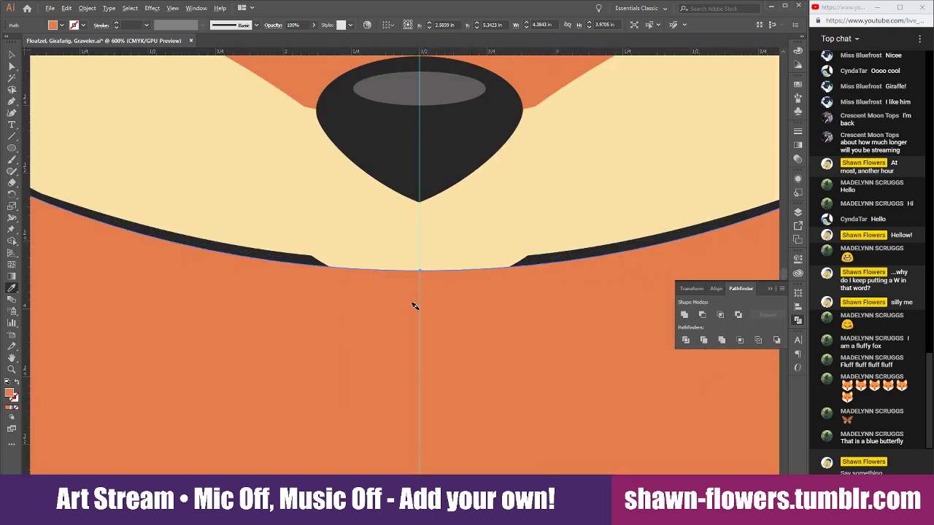
{"action": "scroll", "coordinate": [414, 306], "scroll_direction": "down", "scroll_amount": 4}
{"action": "key", "text": "ctrl+z"}
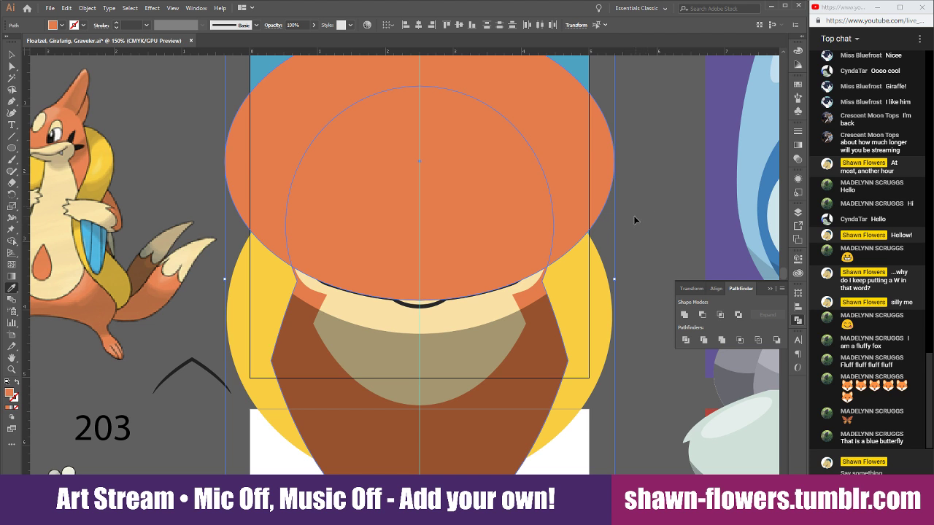
{"action": "left_click", "coordinate": [632, 215]}
{"action": "scroll", "coordinate": [449, 298], "scroll_direction": "up", "scroll_amount": 1}
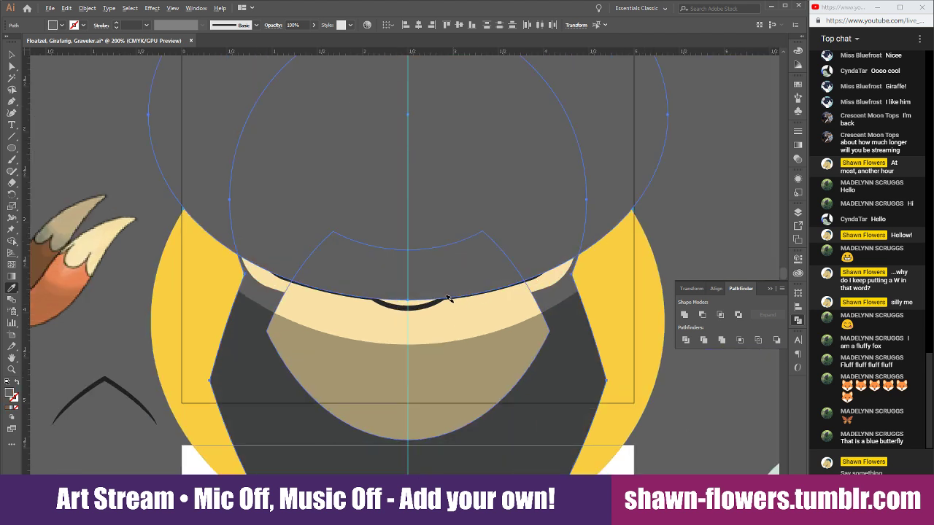
{"action": "scroll", "coordinate": [449, 298], "scroll_direction": "down", "scroll_amount": 1}
{"action": "key", "text": "ctrl+shift+z"}
{"action": "key", "text": "ctrl+shift+z"}
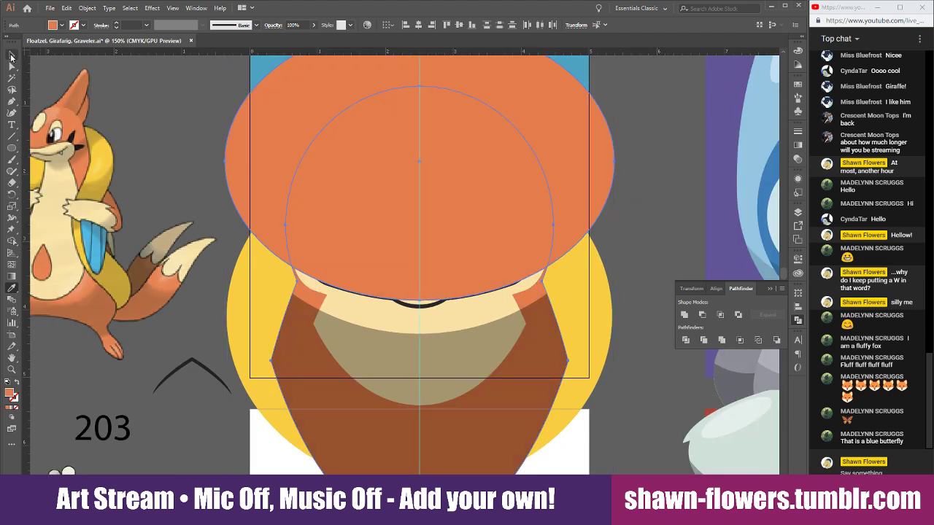
Nudge the wide ellipse very slightly upward against the mouth line
{"action": "left_click", "coordinate": [11, 55]}
{"action": "left_click", "coordinate": [679, 234]}
{"action": "scroll", "coordinate": [400, 305], "scroll_direction": "up", "scroll_amount": 3}
{"action": "left_click", "coordinate": [386, 260]}
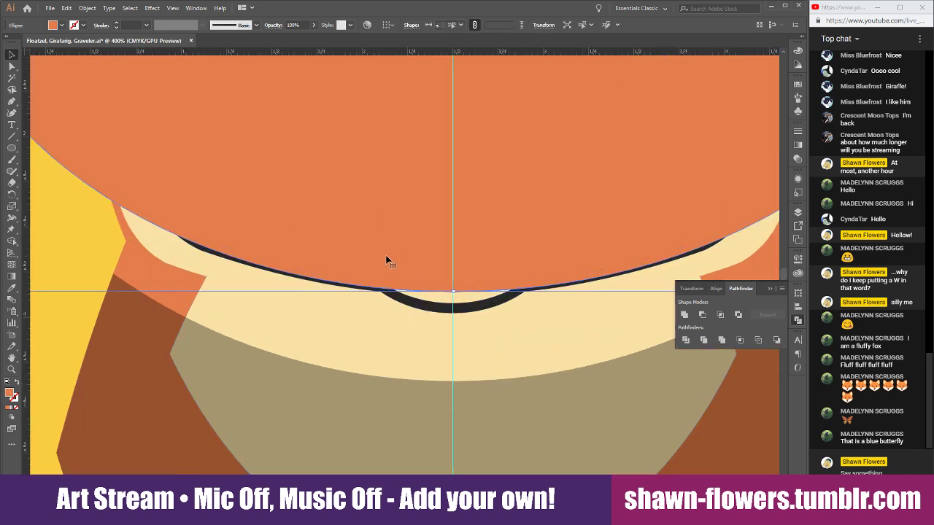
{"action": "left_click_drag", "start_coordinate": [518, 249], "coordinate": [519, 256]}
{"action": "scroll", "coordinate": [315, 326], "scroll_direction": "down", "scroll_amount": 1}
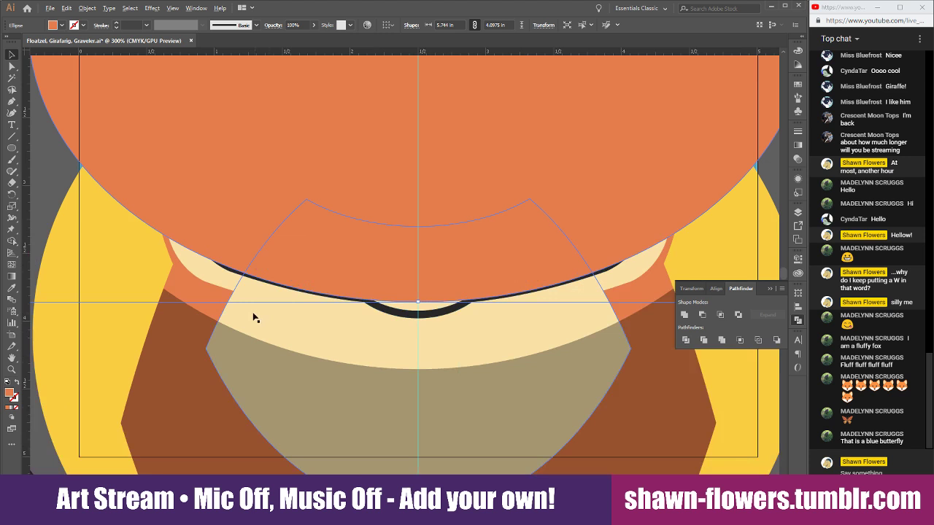
Subtract the wide ellipse from the merged head and body silhouette, leaving only the part below the mouth line
{"action": "left_click", "coordinate": [185, 289]}
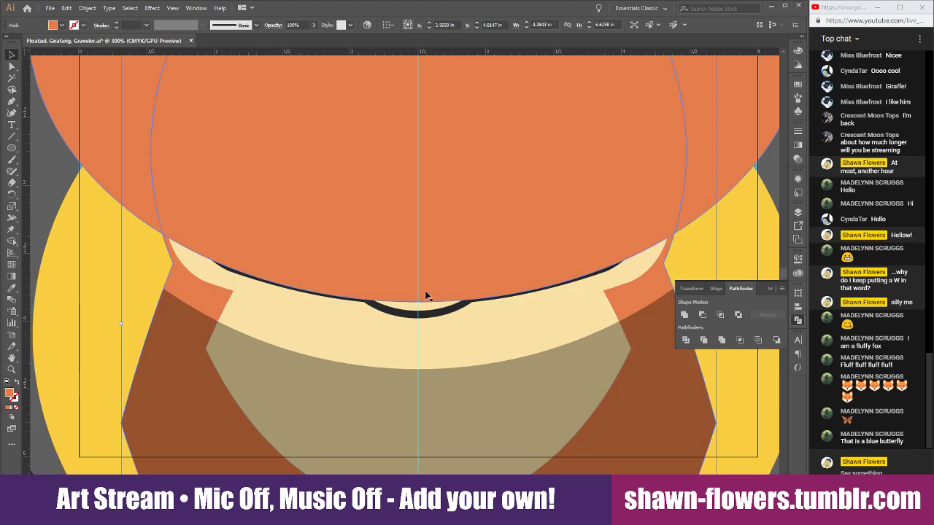
{"action": "scroll", "coordinate": [423, 295], "scroll_direction": "up", "scroll_amount": 6}
{"action": "scroll", "coordinate": [412, 303], "scroll_direction": "down", "scroll_amount": 3}
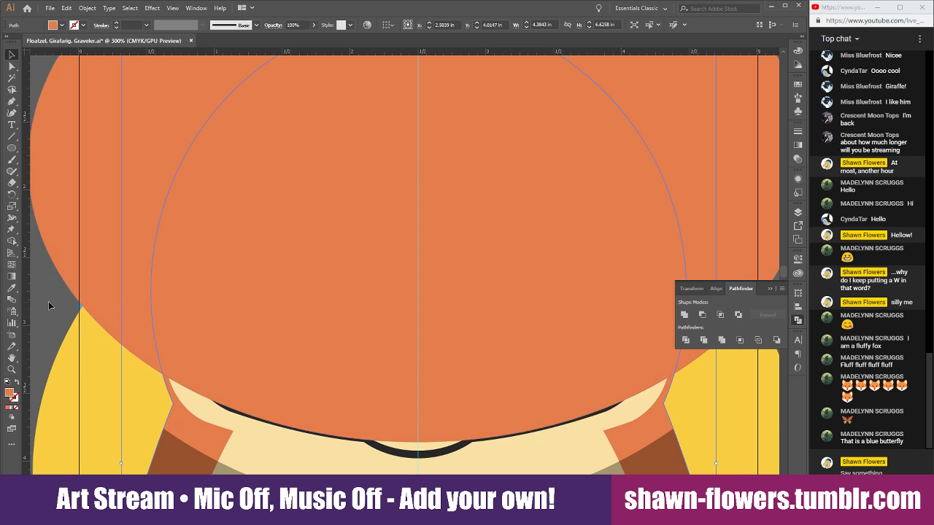
{"action": "left_click", "coordinate": [48, 301]}
{"action": "left_click", "coordinate": [100, 272]}
{"action": "left_click", "coordinate": [191, 422], "text": "shift"}
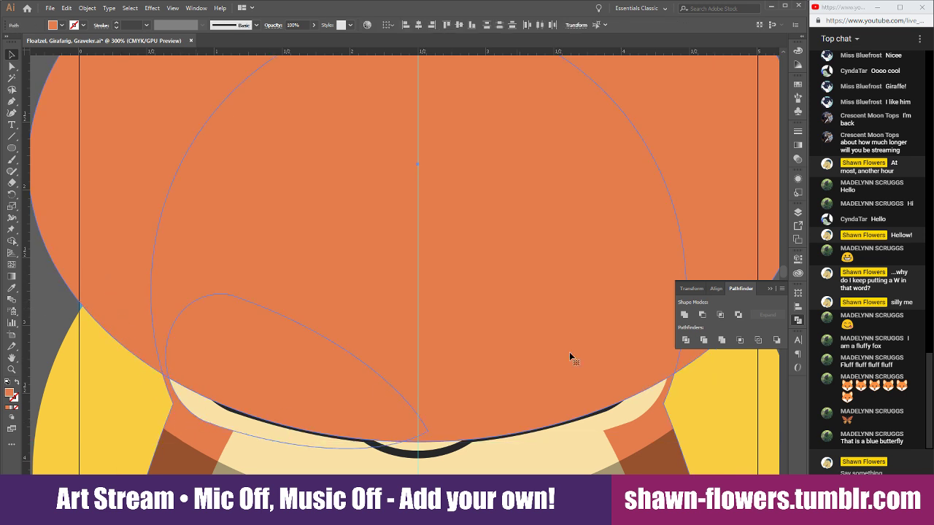
{"action": "left_click", "coordinate": [705, 314]}
Give the cut silhouette piece the light gray shadow style of a neighboring portrait, sampled with the Eyedropper
{"action": "scroll", "coordinate": [573, 371], "scroll_direction": "down", "scroll_amount": 5}
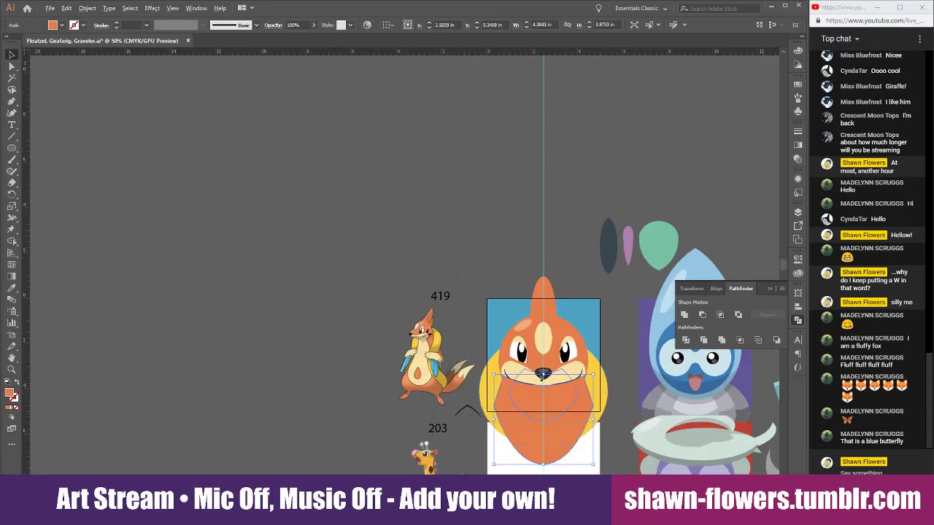
{"action": "scroll", "coordinate": [538, 406], "scroll_direction": "up", "scroll_amount": 2}
{"action": "scroll", "coordinate": [481, 398], "scroll_direction": "right", "scroll_amount": 1}
{"action": "scroll", "coordinate": [420, 390], "scroll_direction": "right", "scroll_amount": 5}
{"action": "scroll", "coordinate": [430, 369], "scroll_direction": "down", "scroll_amount": 4}
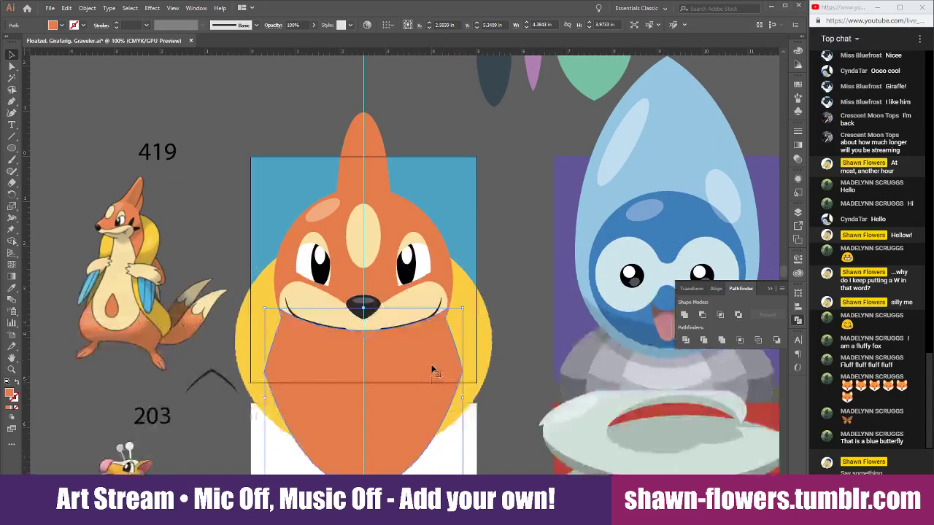
{"action": "left_click", "coordinate": [13, 290]}
{"action": "scroll", "coordinate": [455, 398], "scroll_direction": "right", "scroll_amount": 3}
{"action": "scroll", "coordinate": [456, 397], "scroll_direction": "down", "scroll_amount": 3}
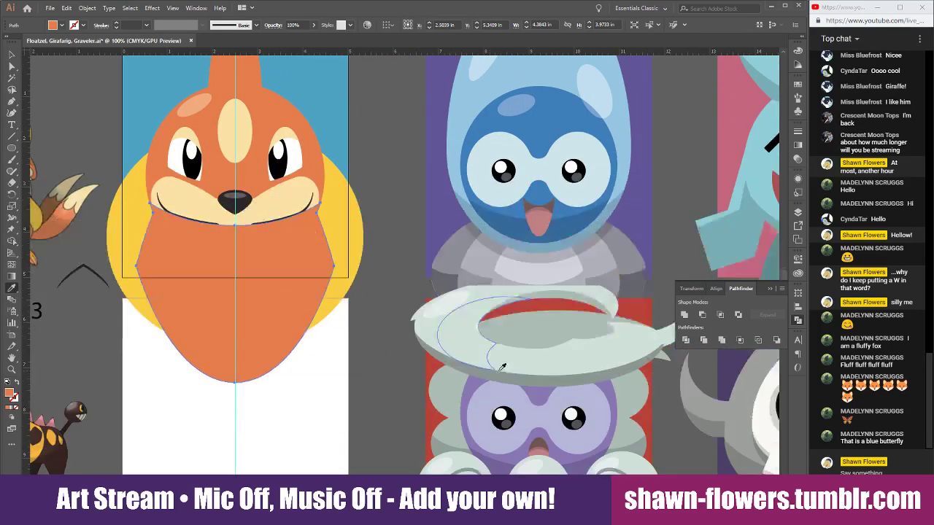
{"action": "left_click", "coordinate": [527, 301]}
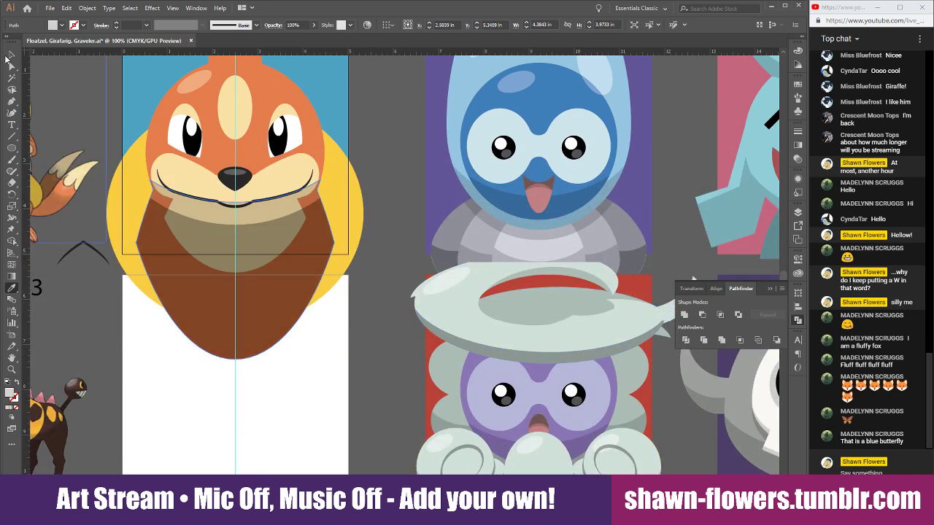
{"action": "left_click", "coordinate": [11, 55]}
{"action": "left_click", "coordinate": [407, 182]}
{"action": "scroll", "coordinate": [409, 219], "scroll_direction": "left", "scroll_amount": 2}
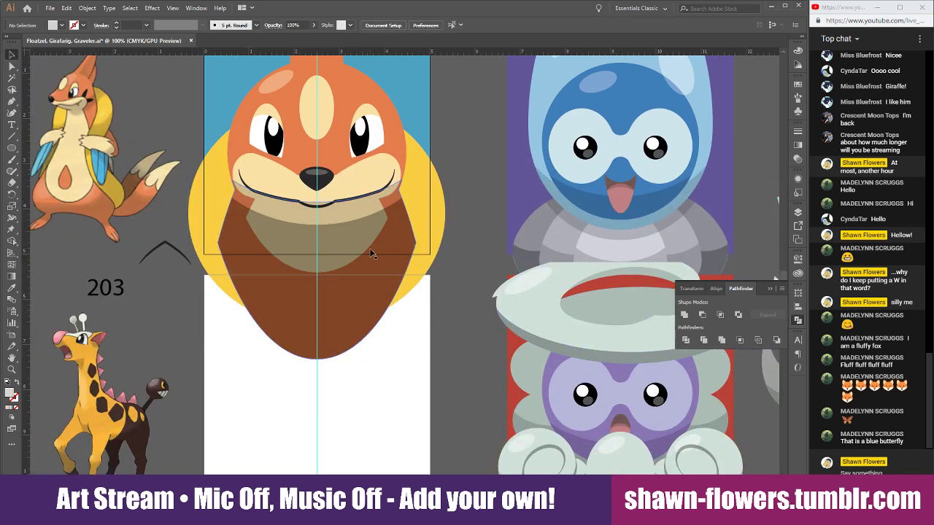
Try sending the new light gray shadow piece one level backward in the stacking order
{"action": "left_click", "coordinate": [370, 251]}
{"action": "left_click", "coordinate": [364, 207]}
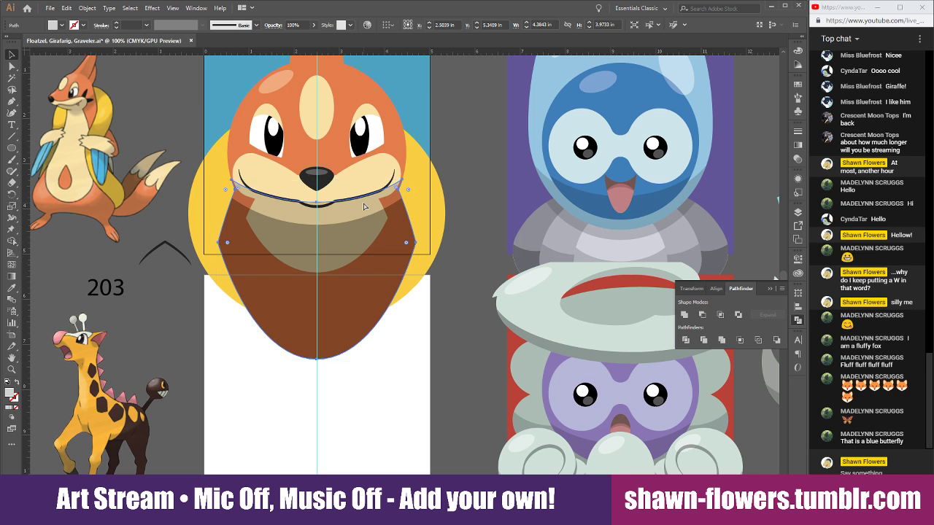
{"action": "key", "text": "ctrl+["}
{"action": "key", "text": "ctrl+]"}
{"action": "left_click", "coordinate": [464, 338]}
Recolor the lower body shadow with the light gray style of the shadow below the mouth, sampled with the Eyedropper
{"action": "left_click", "coordinate": [379, 294]}
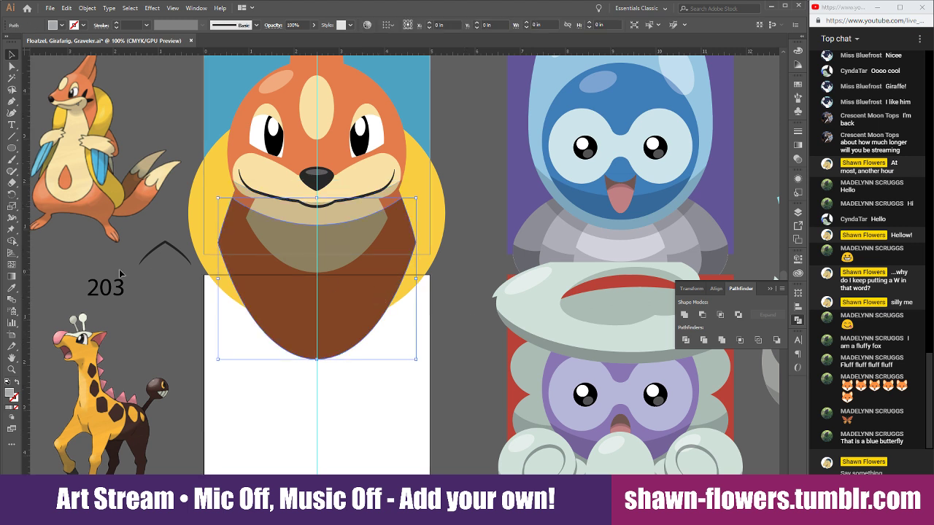
{"action": "left_click", "coordinate": [12, 288]}
{"action": "left_click", "coordinate": [280, 208]}
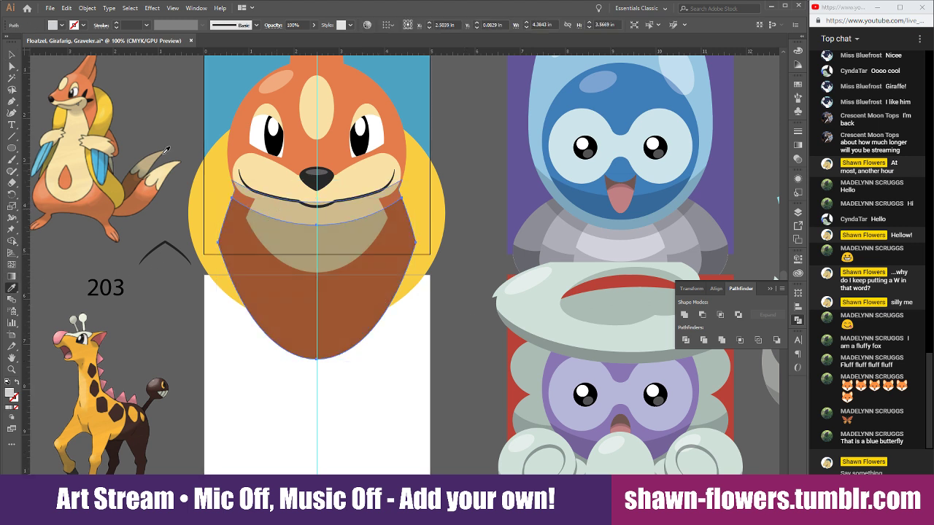
{"action": "left_click", "coordinate": [11, 55]}
{"action": "left_click", "coordinate": [302, 406]}
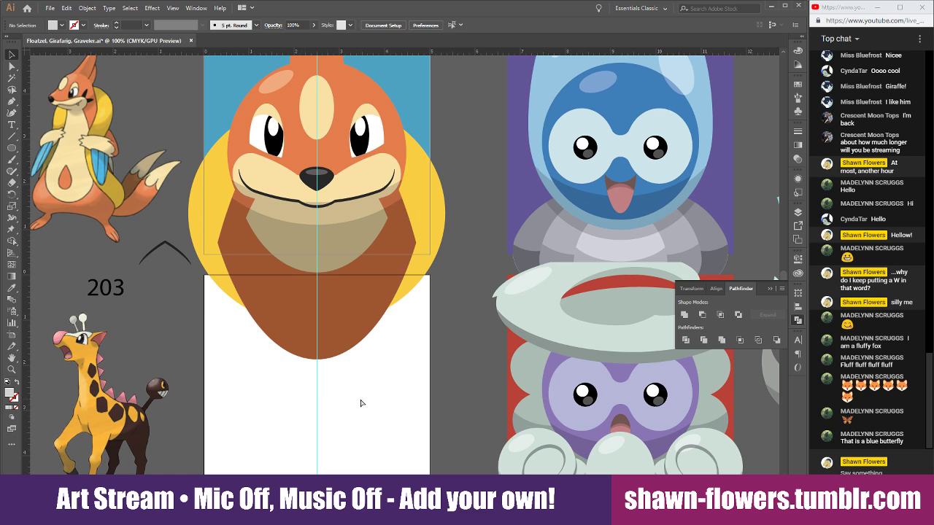
Examine the layered shading on Floatzel's chin and body against the neighboring portraits
{"action": "scroll", "coordinate": [361, 403], "scroll_direction": "up", "scroll_amount": 3, "text": "alt"}
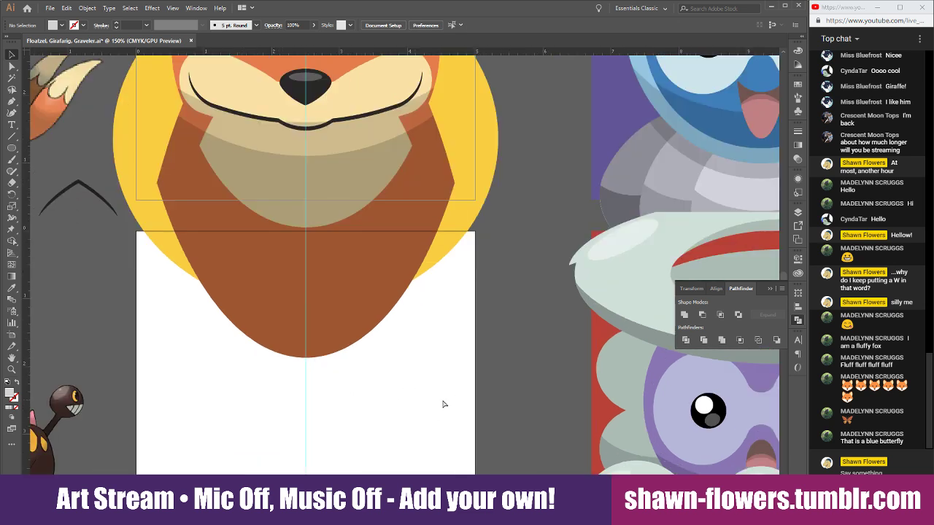
{"action": "scroll", "coordinate": [443, 404], "scroll_direction": "down", "scroll_amount": 3, "text": "alt"}
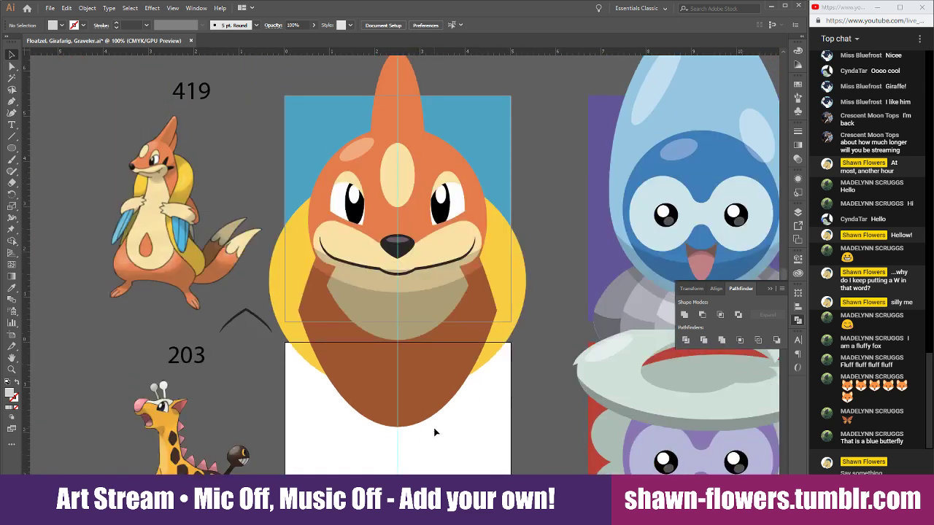
{"action": "scroll", "coordinate": [434, 432], "scroll_direction": "up", "scroll_amount": 2}
{"action": "scroll", "coordinate": [436, 429], "scroll_direction": "right", "scroll_amount": 2}
{"action": "scroll", "coordinate": [434, 383], "scroll_direction": "down", "scroll_amount": 4}
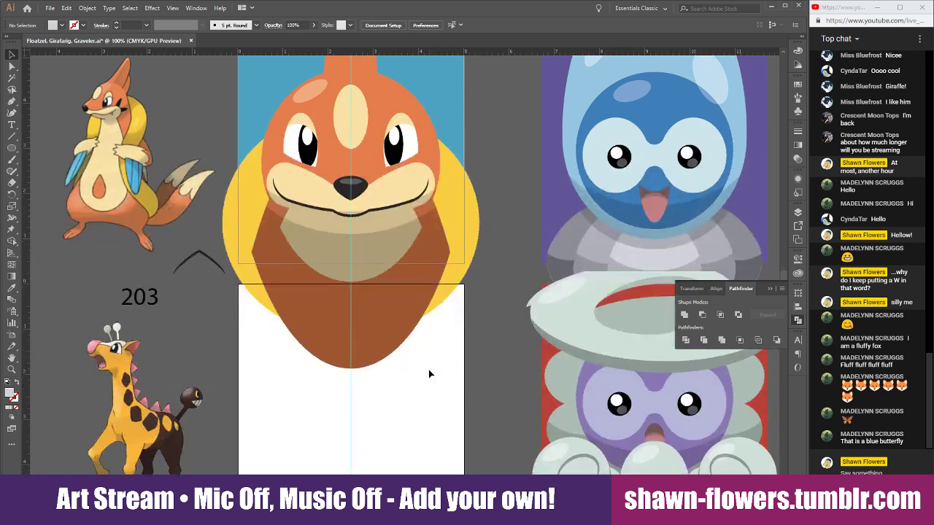
{"action": "scroll", "coordinate": [416, 367], "scroll_direction": "up", "scroll_amount": 1}
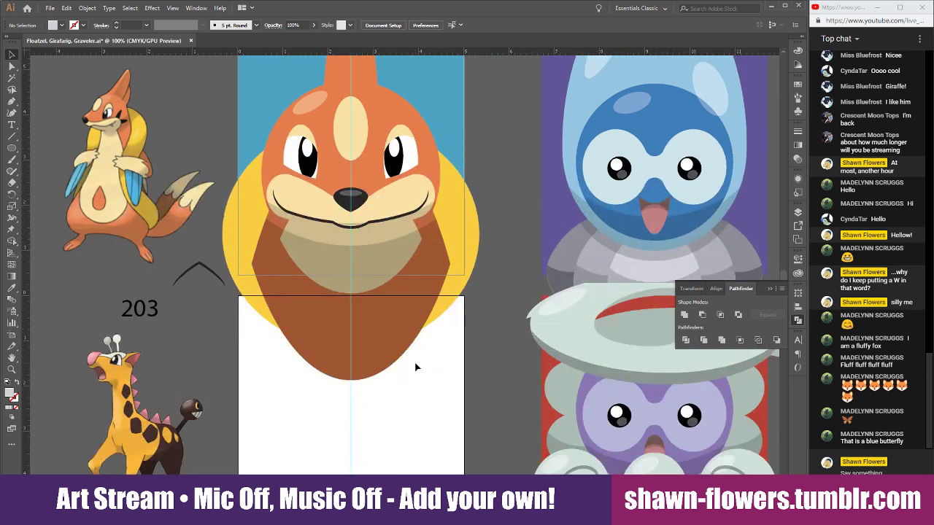
{"action": "scroll", "coordinate": [415, 367], "scroll_direction": "up", "scroll_amount": 6}
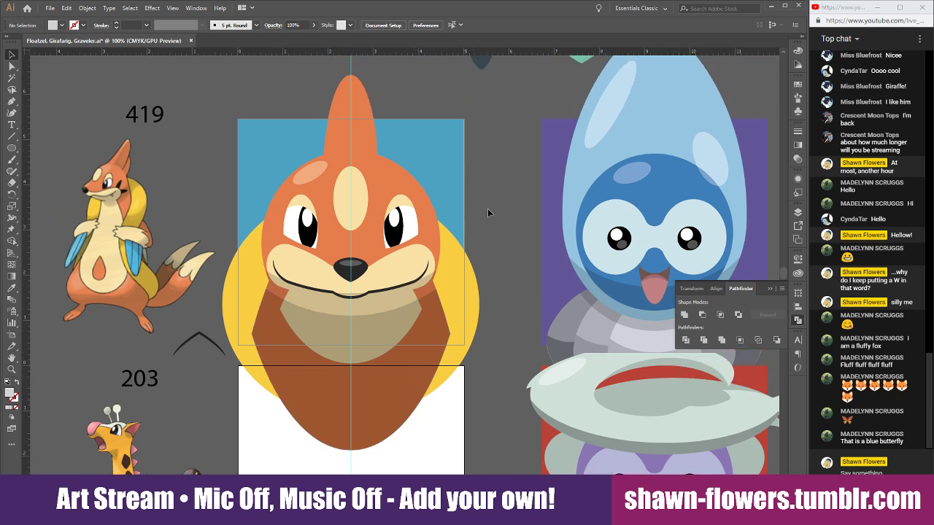
{"action": "scroll", "coordinate": [335, 327], "scroll_direction": "up", "scroll_amount": 2, "text": "alt"}
{"action": "scroll", "coordinate": [335, 327], "scroll_direction": "down", "scroll_amount": 2, "text": "alt"}
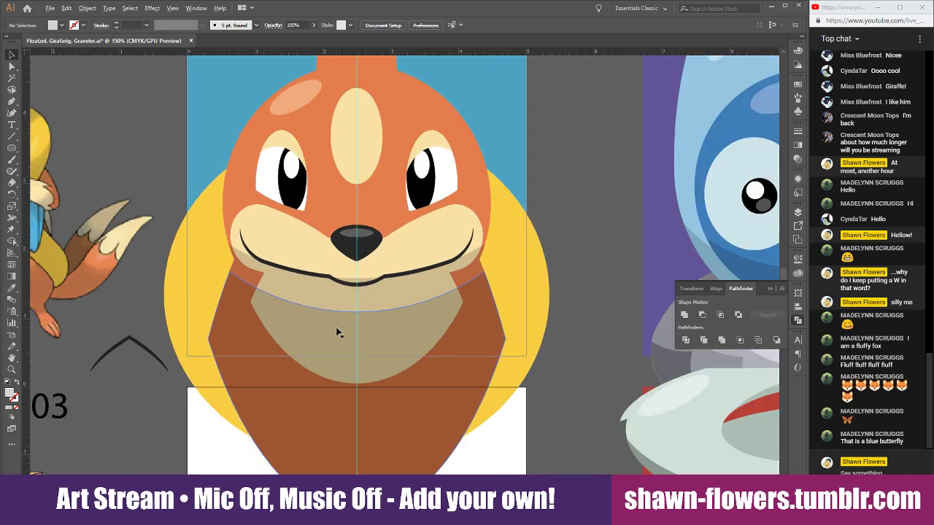
{"action": "left_click", "coordinate": [335, 327]}
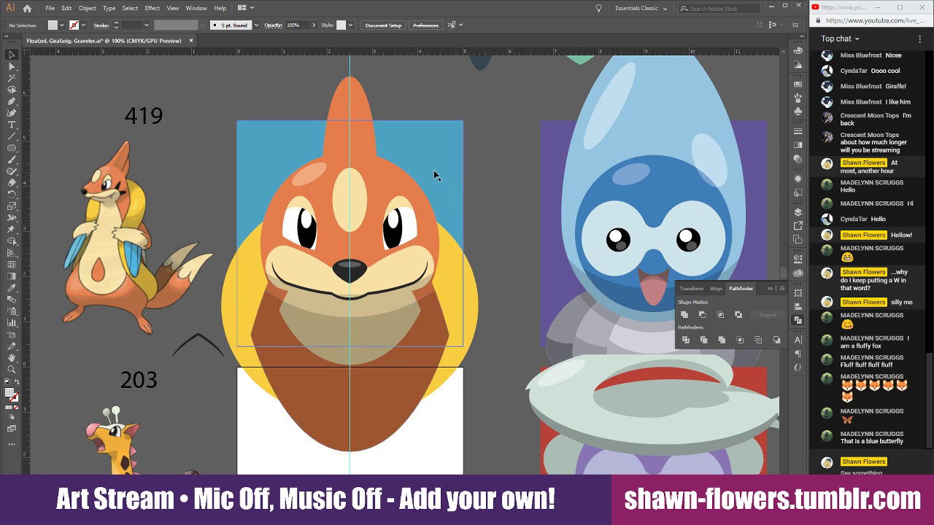
Narrow the orange fin on top of Floatzel's head slightly and evenly on both sides
{"action": "left_click", "coordinate": [370, 150]}
{"action": "left_click_drag", "start_coordinate": [377, 177], "coordinate": [372, 177]}
{"action": "left_click", "coordinate": [491, 167]}
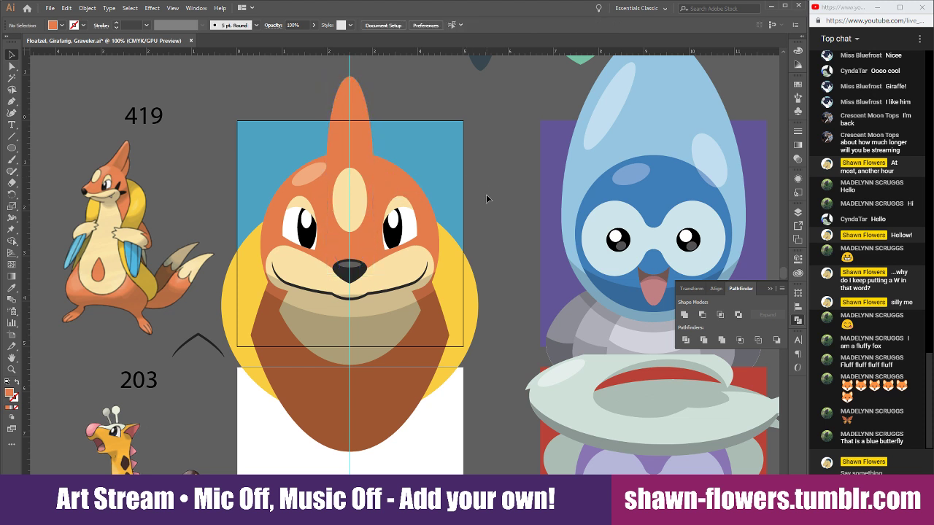
{"action": "scroll", "coordinate": [487, 196], "scroll_direction": "down", "scroll_amount": 1}
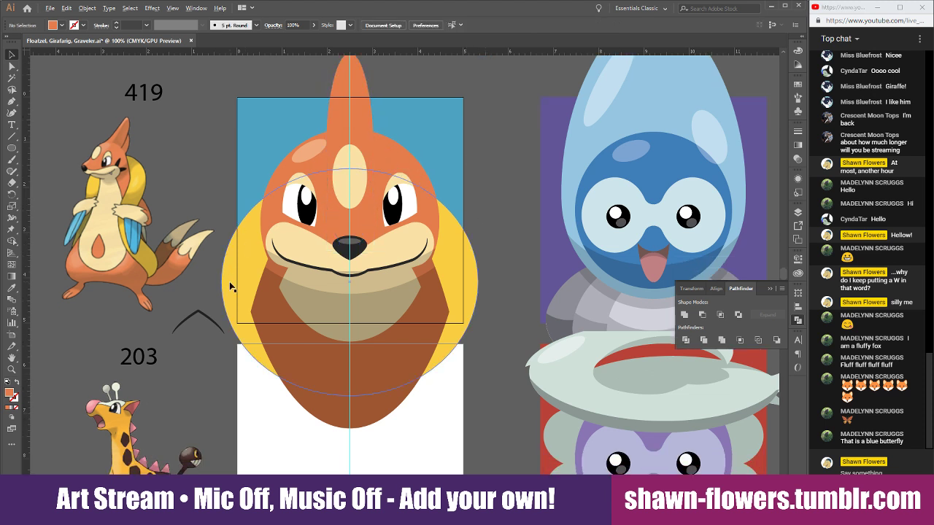
{"action": "scroll", "coordinate": [227, 281], "scroll_direction": "up", "scroll_amount": 1}
{"action": "scroll", "coordinate": [394, 229], "scroll_direction": "down", "scroll_amount": 2}
{"action": "scroll", "coordinate": [496, 191], "scroll_direction": "up", "scroll_amount": 3}
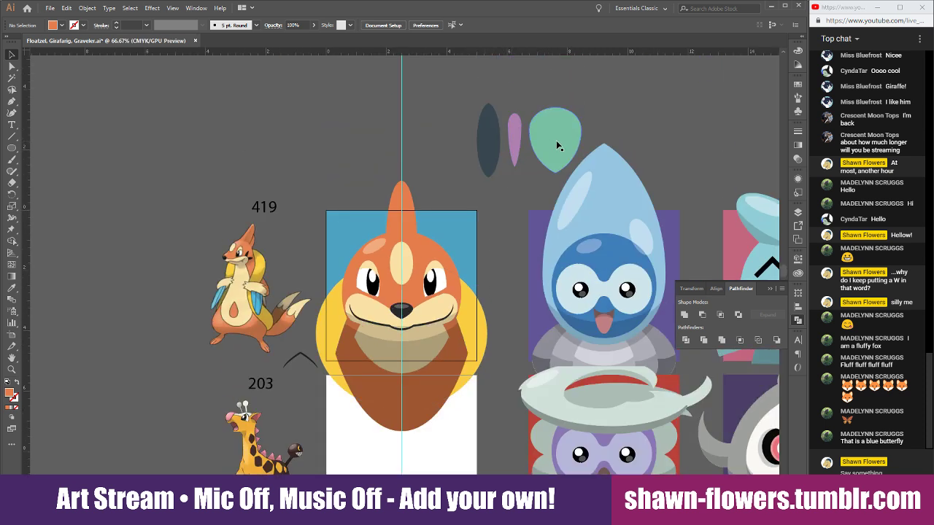
Copy the purple teardrop in front of Floatzel's left cheek as an upward-pointing, slightly tilted spike about 0.31 by 1 in
{"action": "left_click_drag", "start_coordinate": [515, 138], "coordinate": [349, 308]}
{"action": "scroll", "coordinate": [349, 308], "scroll_direction": "up", "scroll_amount": 2}
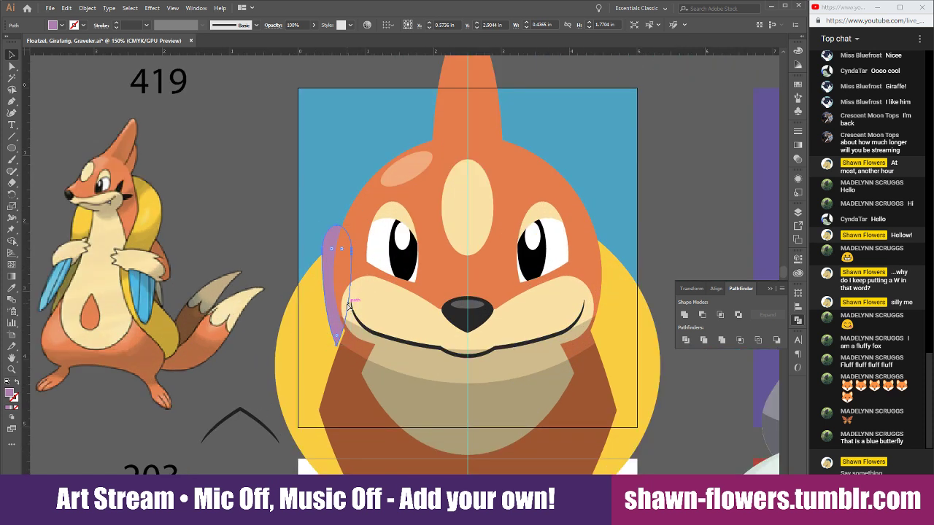
{"action": "key", "text": "ctrl+shift+]"}
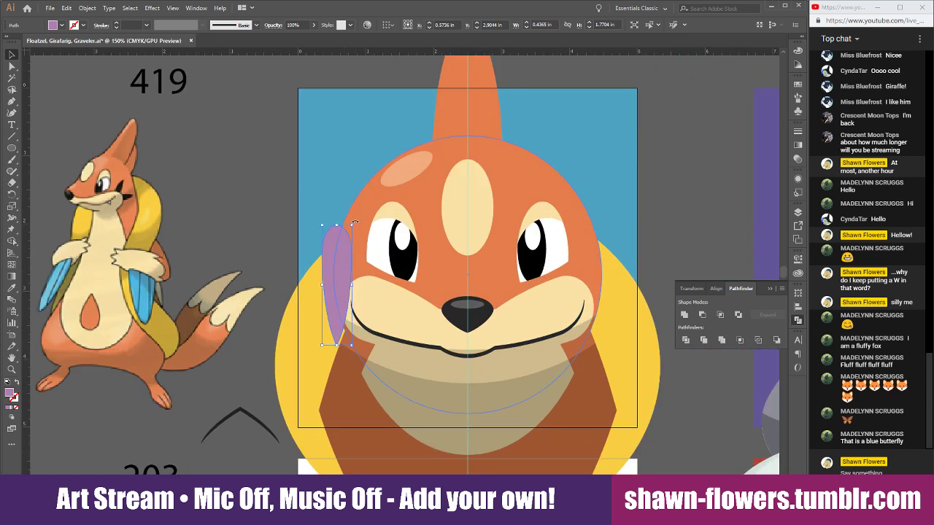
{"action": "left_click_drag", "start_coordinate": [356, 222], "coordinate": [340, 353]}
{"action": "scroll", "coordinate": [378, 311], "scroll_direction": "up", "scroll_amount": 3}
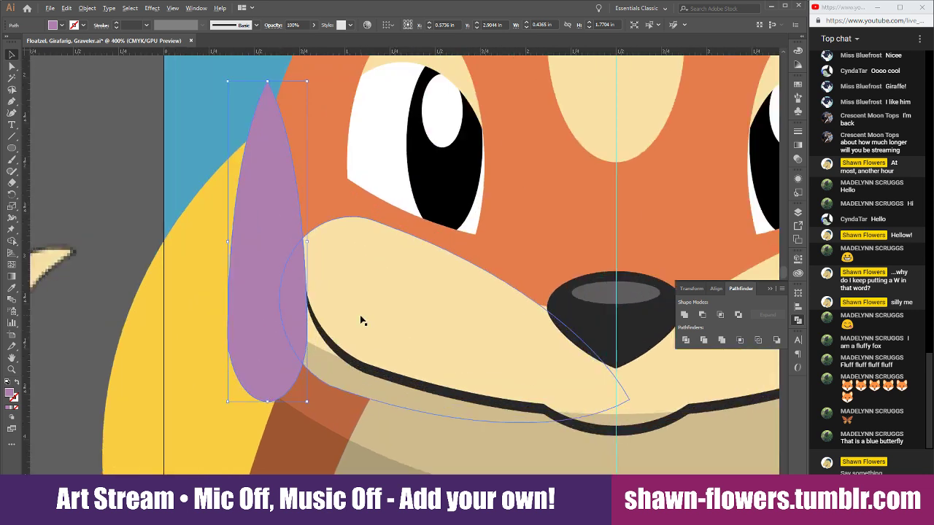
{"action": "scroll", "coordinate": [306, 368], "scroll_direction": "down", "scroll_amount": 1}
{"action": "left_click_drag", "start_coordinate": [308, 394], "coordinate": [325, 272]}
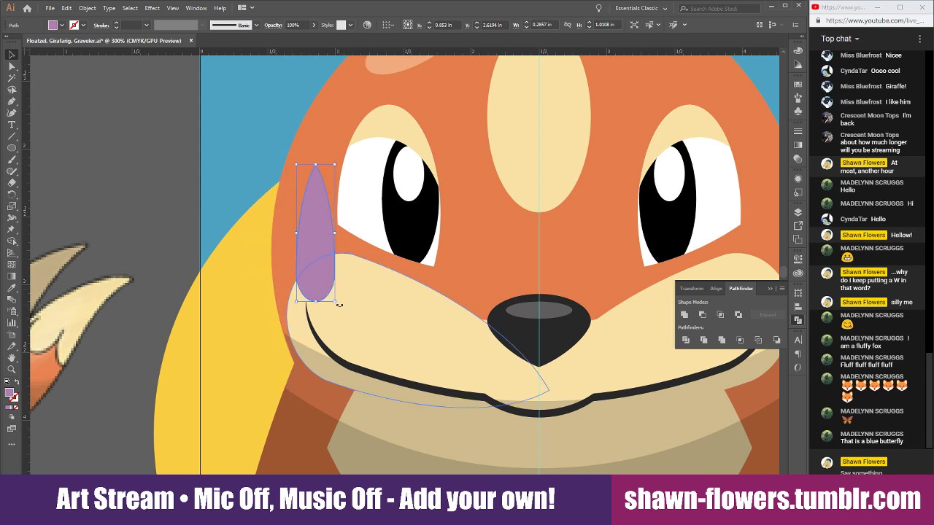
{"action": "left_click_drag", "start_coordinate": [339, 305], "coordinate": [348, 302]}
{"action": "left_click_drag", "start_coordinate": [324, 259], "coordinate": [326, 270]}
Recolor the purple cheek spike black by sampling the pupil with the Eyedropper
{"action": "left_click", "coordinate": [12, 288]}
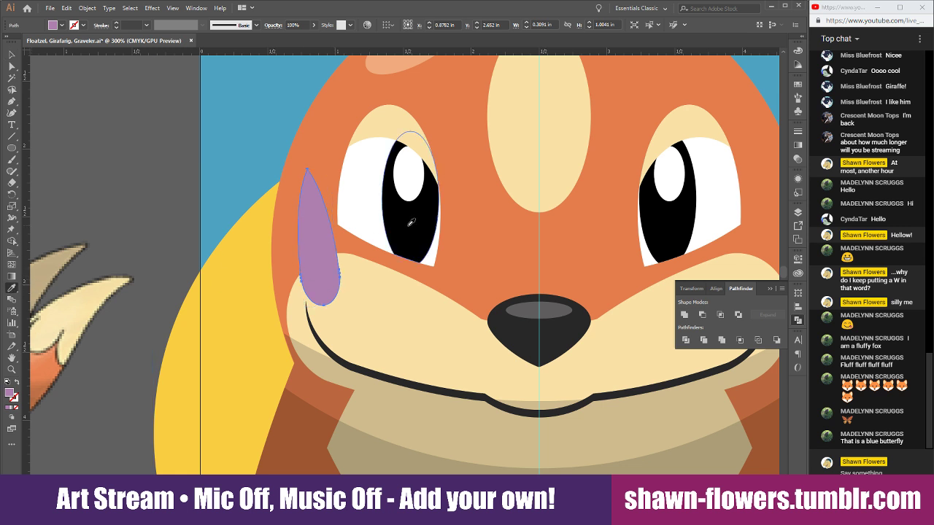
{"action": "left_click", "coordinate": [398, 193]}
{"action": "left_click", "coordinate": [13, 56]}
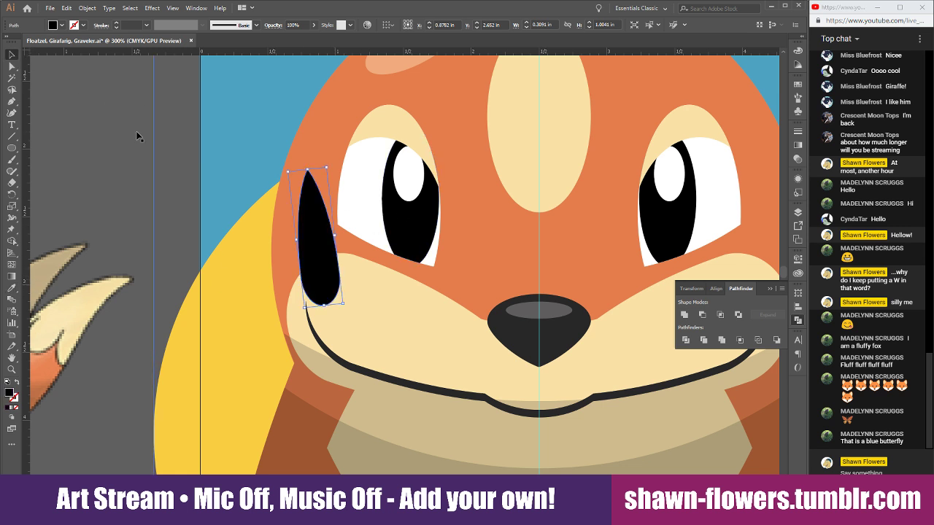
{"action": "left_click", "coordinate": [170, 147]}
Send the black cheek spike backward in the stacking order so it sits behind the cream muzzle
{"action": "scroll", "coordinate": [186, 182], "scroll_direction": "down", "scroll_amount": 1}
{"action": "scroll", "coordinate": [189, 189], "scroll_direction": "down", "scroll_amount": 3}
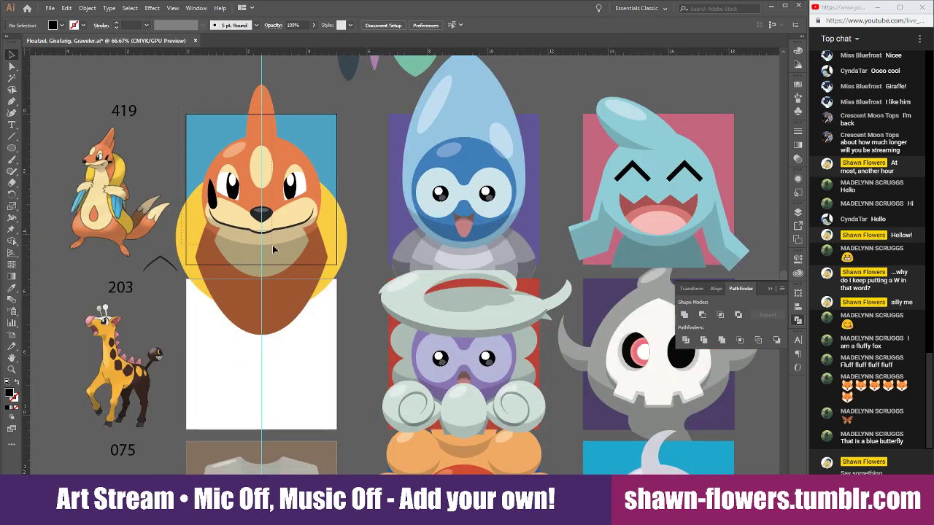
{"action": "left_click", "coordinate": [342, 275]}
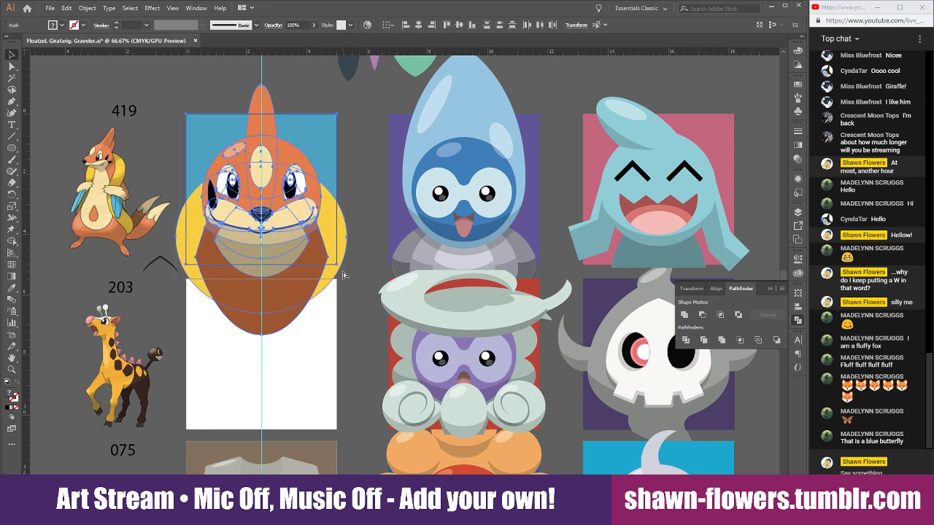
{"action": "left_click", "coordinate": [312, 350]}
{"action": "scroll", "coordinate": [302, 310], "scroll_direction": "left", "scroll_amount": 1}
{"action": "scroll", "coordinate": [208, 179], "scroll_direction": "up", "scroll_amount": 4}
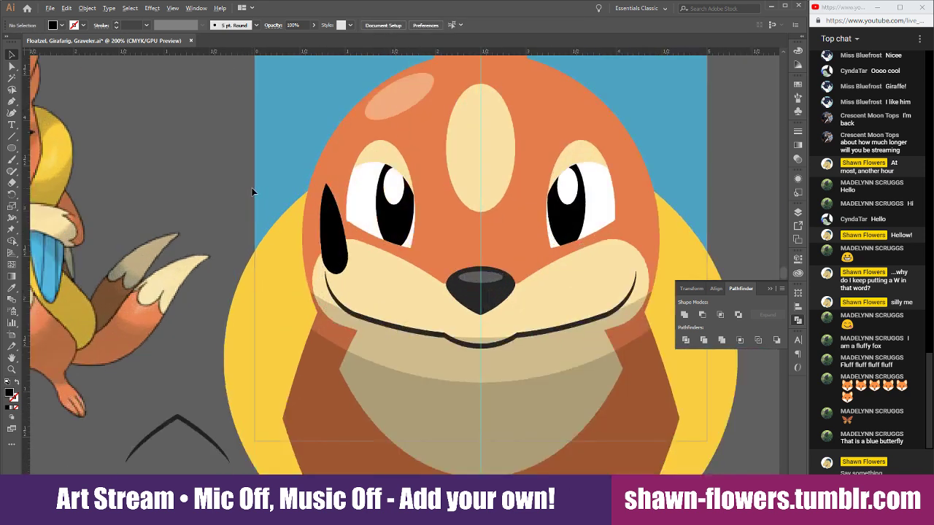
{"action": "left_click", "coordinate": [387, 254]}
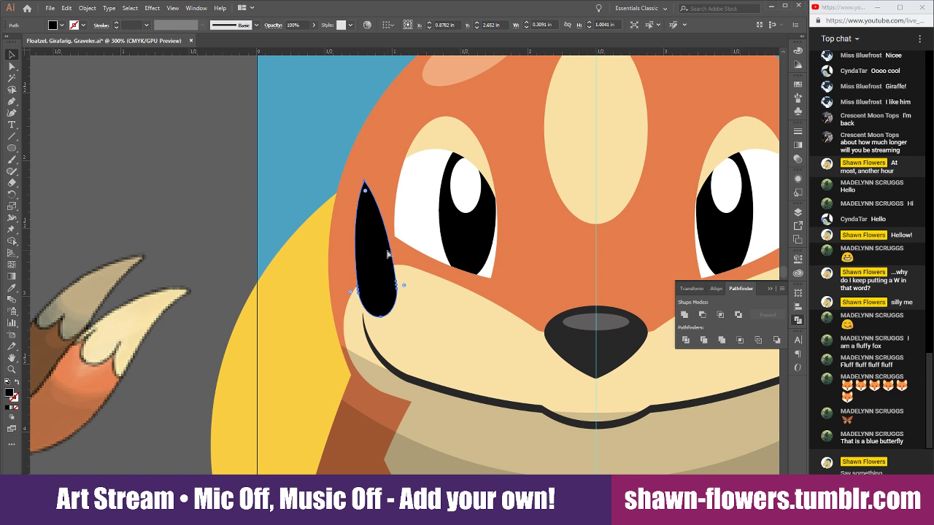
{"action": "key", "text": "ctrl+bracketleft"}
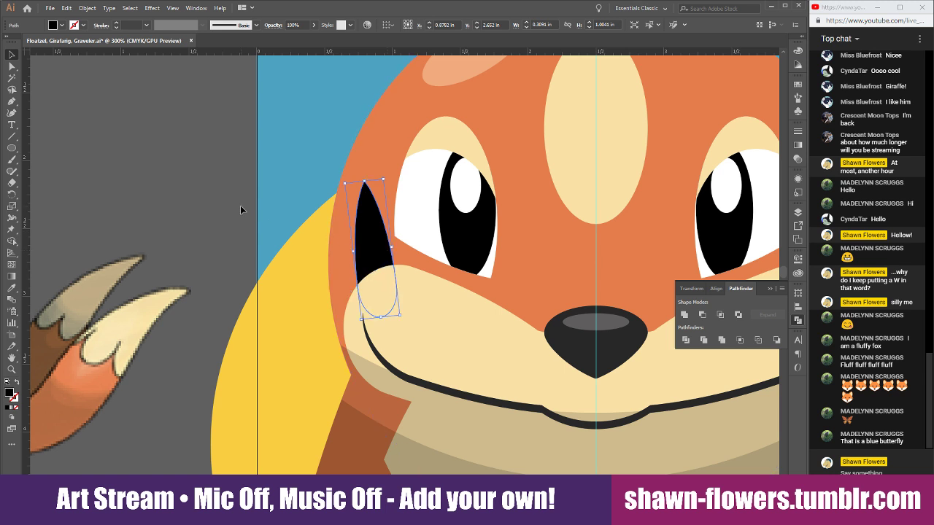
Duplicate the black spike lower on the left cheek and rotate the copy to point outward from behind the muzzle
{"action": "left_click_drag", "start_coordinate": [371, 238], "coordinate": [321, 287]}
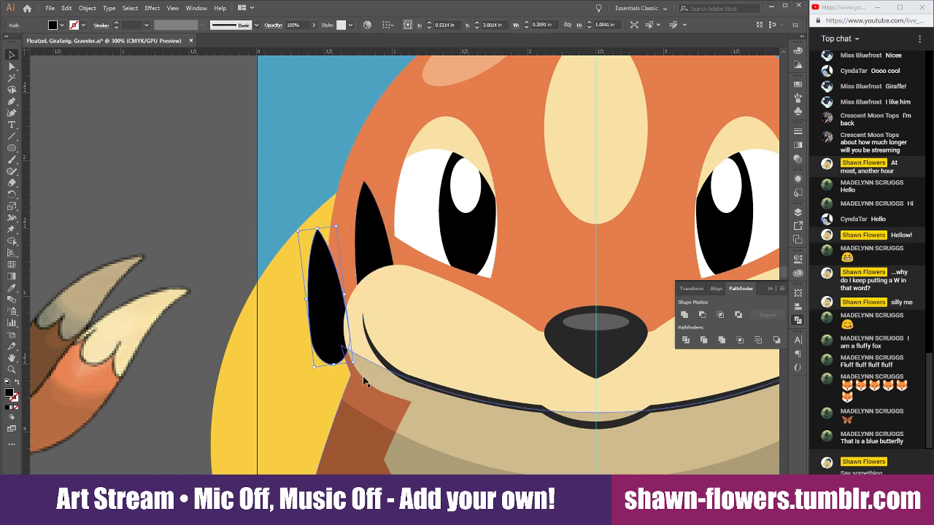
{"action": "mouse_move", "coordinate": [356, 367]}
{"action": "left_mouse_down"}
{"action": "mouse_move", "coordinate": [410, 310]}
{"action": "mouse_move", "coordinate": [343, 313]}
{"action": "mouse_move", "coordinate": [397, 286]}
{"action": "mouse_move", "coordinate": [378, 264]}
{"action": "mouse_move", "coordinate": [355, 312]}
{"action": "mouse_move", "coordinate": [344, 270]}
{"action": "mouse_move", "coordinate": [334, 315]}
{"action": "left_mouse_up"}
{"action": "left_click", "coordinate": [246, 230]}
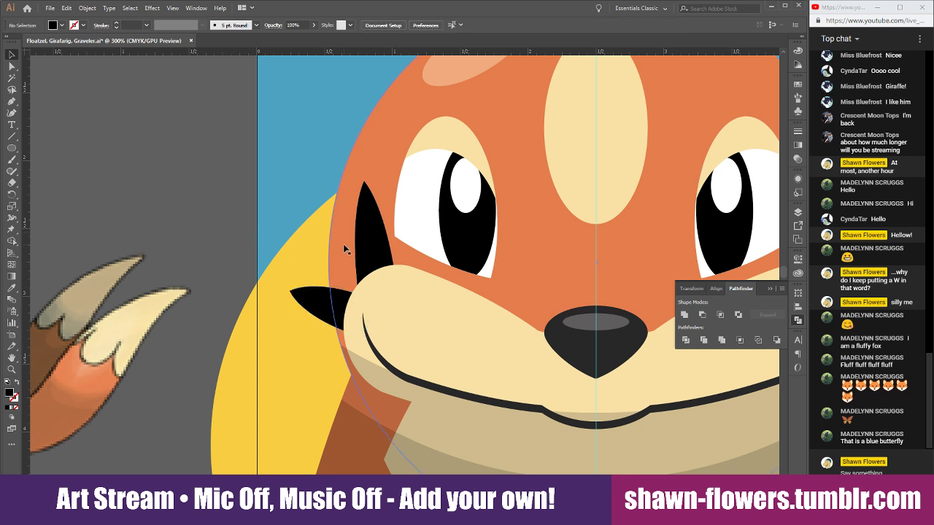
Trim the lower cheek spike to the head's outline by intersecting it with the head shape
{"action": "left_click", "coordinate": [340, 261]}
{"action": "left_click_drag", "start_coordinate": [344, 257], "coordinate": [338, 258]}
{"action": "left_click", "coordinate": [320, 305], "text": "shift"}
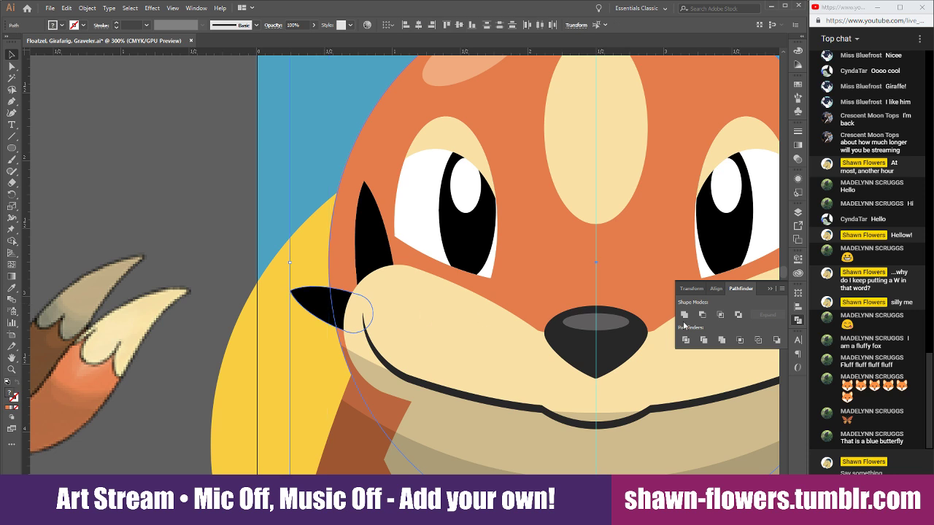
{"action": "left_click", "coordinate": [720, 314]}
Duplicate both black cheek spikes onto the right side of the face and reflect the copies across the vertical axis
{"action": "scroll", "coordinate": [426, 305], "scroll_direction": "down", "scroll_amount": 2}
{"action": "scroll", "coordinate": [424, 307], "scroll_direction": "down", "scroll_amount": 1}
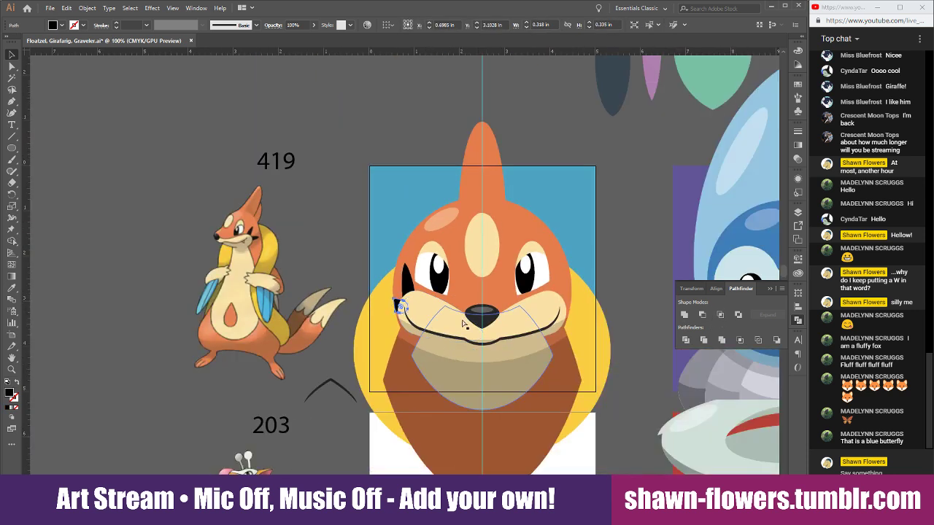
{"action": "left_click_drag", "start_coordinate": [461, 330], "coordinate": [368, 332]}
{"action": "scroll", "coordinate": [367, 331], "scroll_direction": "up", "scroll_amount": 1}
{"action": "left_click", "coordinate": [292, 267]}
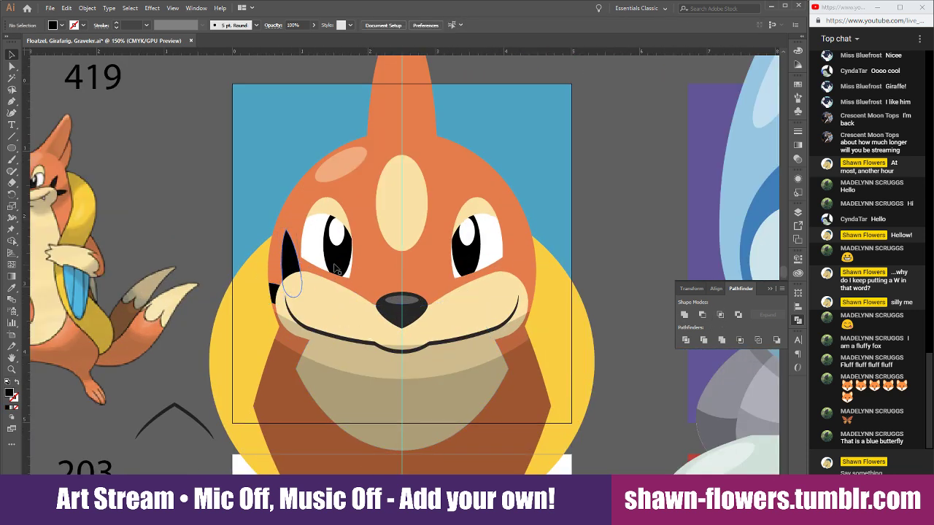
{"action": "left_click", "coordinate": [274, 289], "text": "shift"}
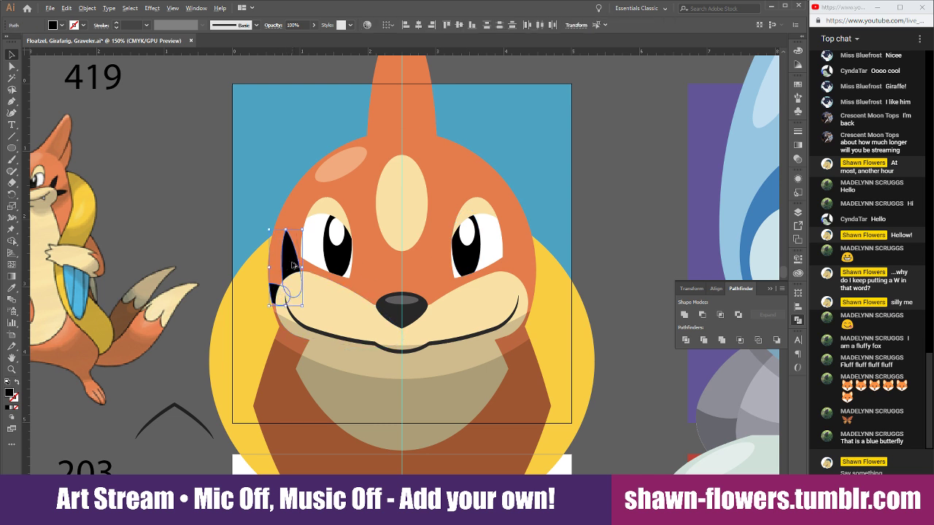
{"action": "left_click_drag", "start_coordinate": [292, 263], "coordinate": [538, 260]}
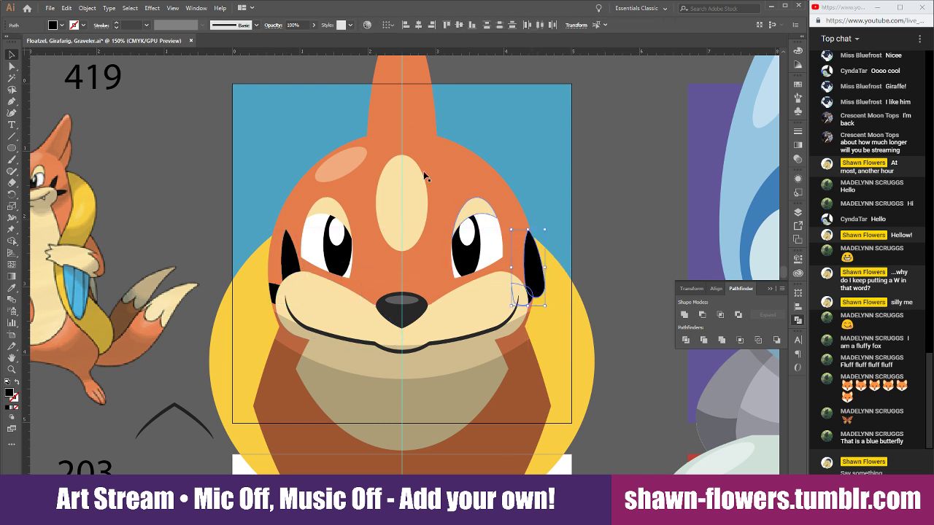
{"action": "left_click", "coordinate": [87, 8]}
{"action": "mouse_move", "coordinate": [110, 14]}
{"action": "left_click", "coordinate": [252, 59]}
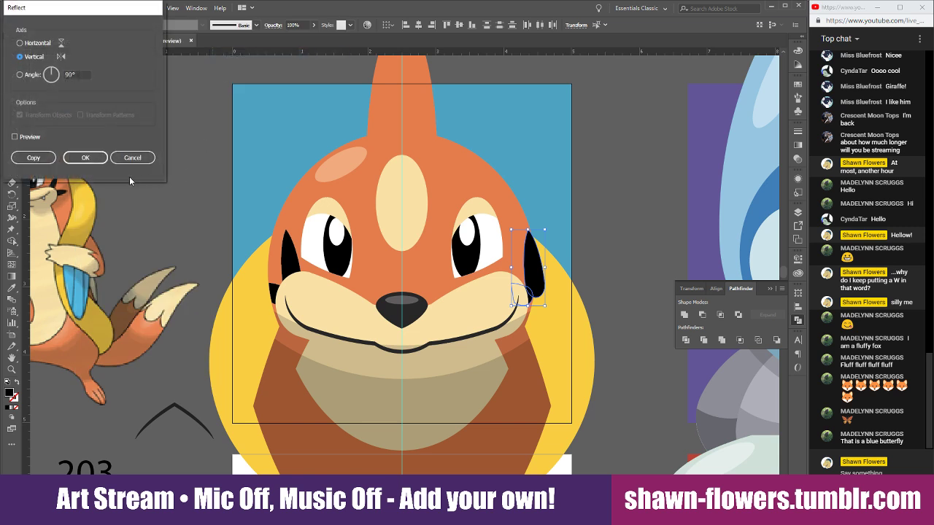
{"action": "left_click", "coordinate": [86, 157]}
Align the mirrored cheek spikes so the lower one meets the right edge of Floatzel's head
{"action": "scroll", "coordinate": [537, 284], "scroll_direction": "up", "scroll_amount": 5}
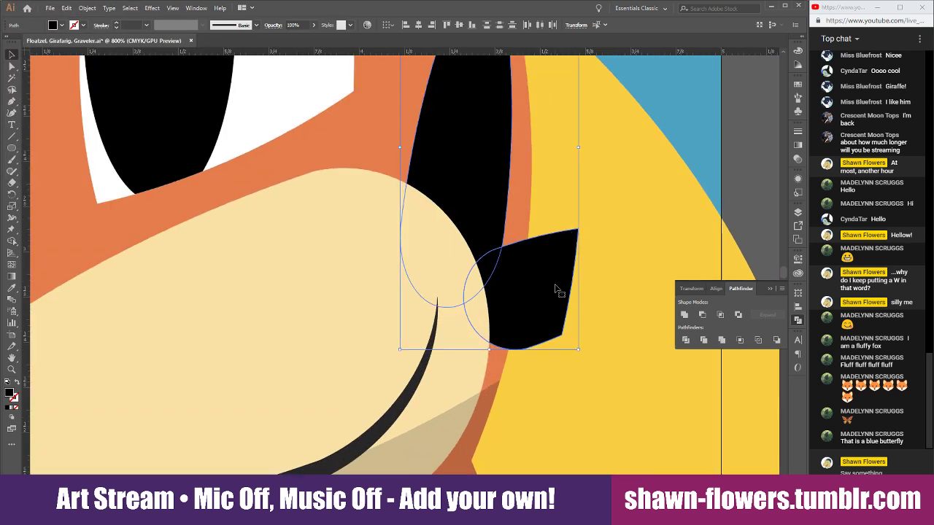
{"action": "left_click_drag", "start_coordinate": [554, 291], "coordinate": [287, 273]}
{"action": "scroll", "coordinate": [598, 278], "scroll_direction": "up", "scroll_amount": 3}
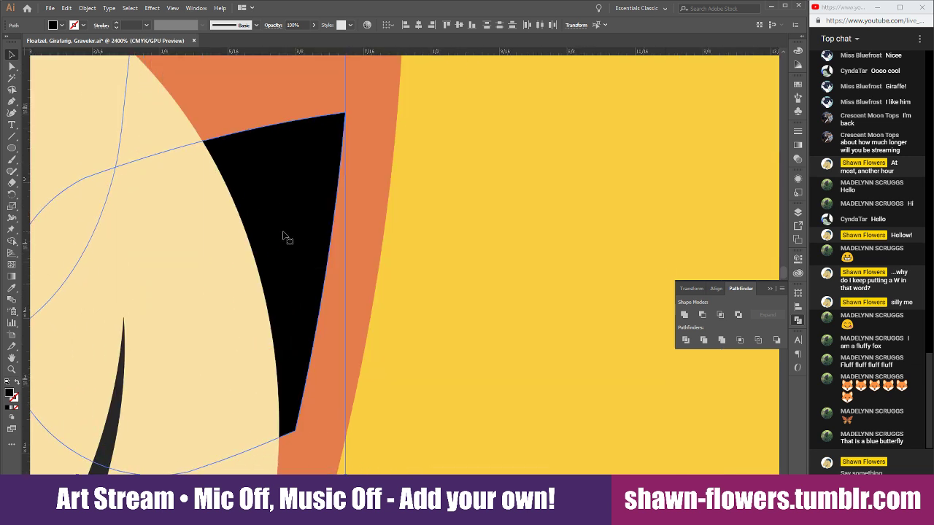
{"action": "left_click_drag", "start_coordinate": [284, 237], "coordinate": [334, 242]}
{"action": "scroll", "coordinate": [339, 261], "scroll_direction": "down", "scroll_amount": 4}
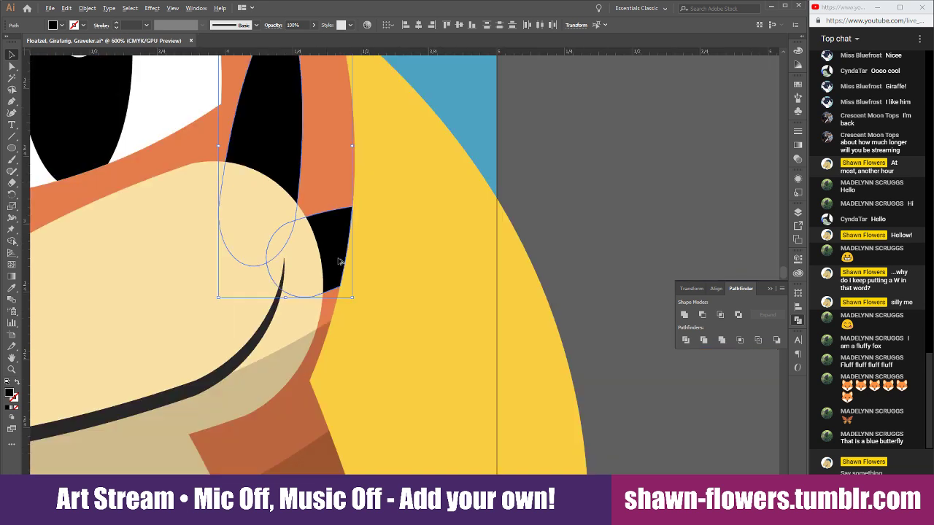
{"action": "scroll", "coordinate": [342, 262], "scroll_direction": "down", "scroll_amount": 4}
{"action": "left_click", "coordinate": [464, 207]}
Examine Floatzel's finished cheek markings against the reference art and the neighboring portraits
{"action": "scroll", "coordinate": [471, 268], "scroll_direction": "up", "scroll_amount": 1}
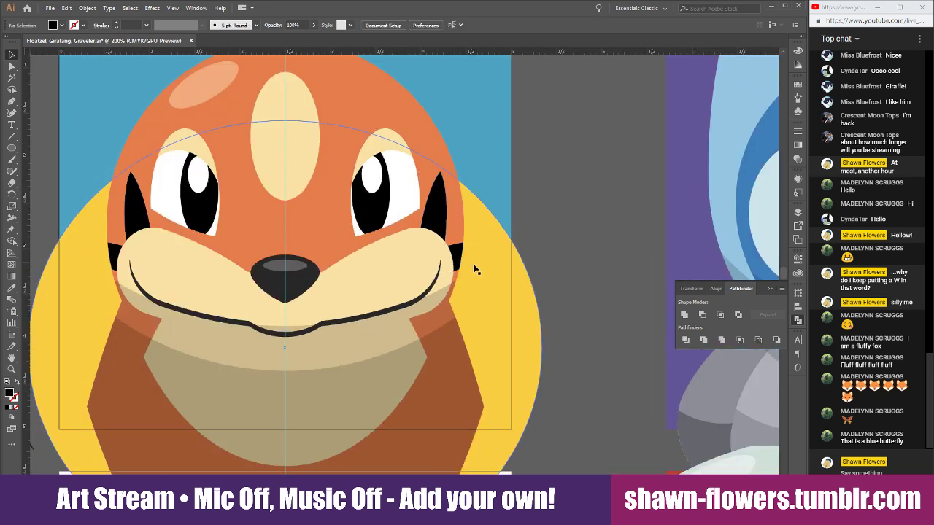
{"action": "scroll", "coordinate": [474, 270], "scroll_direction": "down", "scroll_amount": 2}
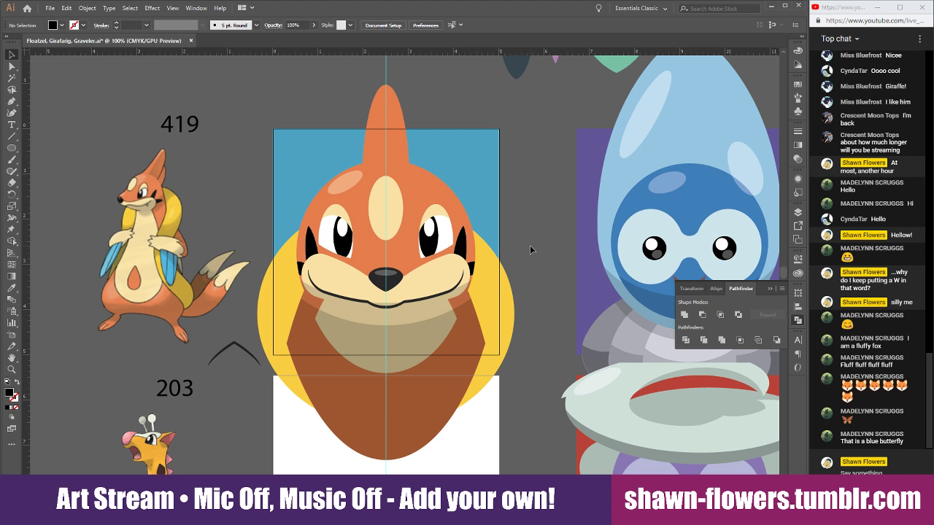
{"action": "scroll", "coordinate": [537, 253], "scroll_direction": "left", "scroll_amount": 3}
{"action": "scroll", "coordinate": [535, 251], "scroll_direction": "down", "scroll_amount": 1}
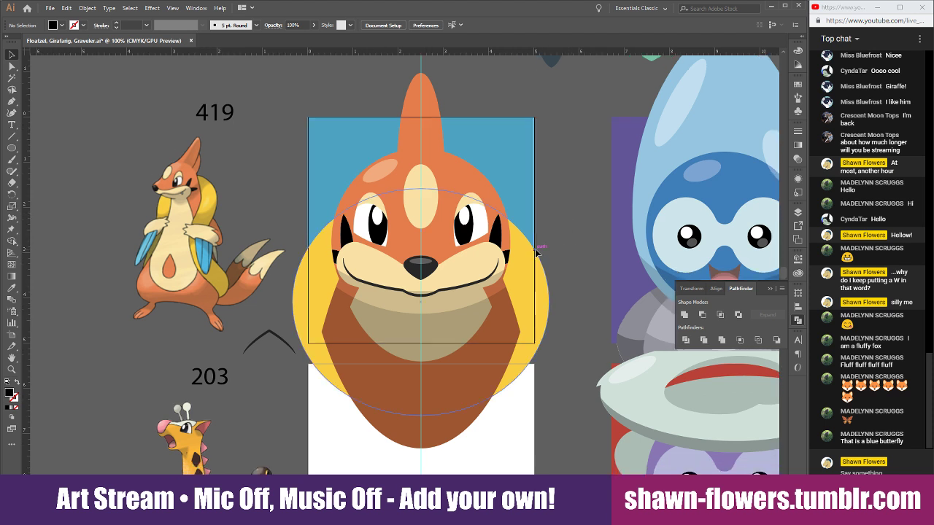
{"action": "scroll", "coordinate": [535, 251], "scroll_direction": "down", "scroll_amount": 6}
{"action": "left_click", "coordinate": [507, 403]}
{"action": "scroll", "coordinate": [507, 403], "scroll_direction": "up", "scroll_amount": 6}
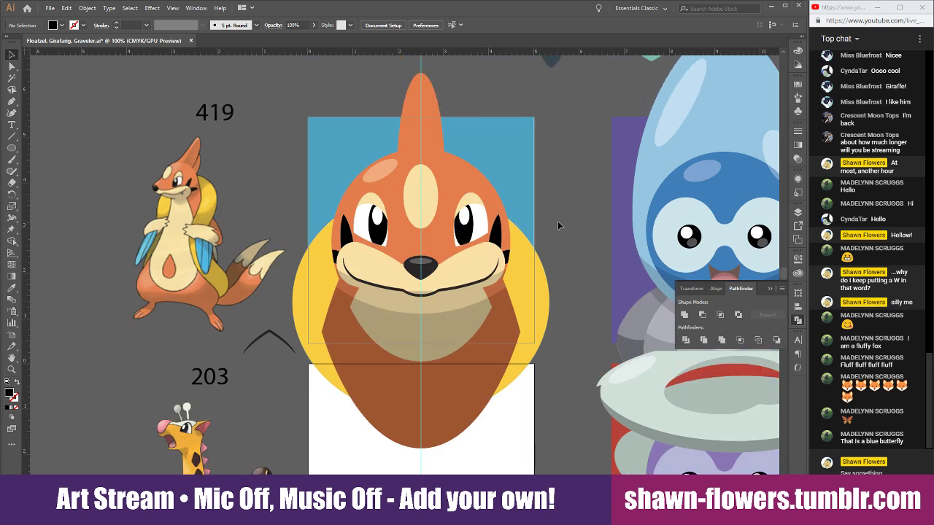
{"action": "scroll", "coordinate": [558, 226], "scroll_direction": "down", "scroll_amount": 1}
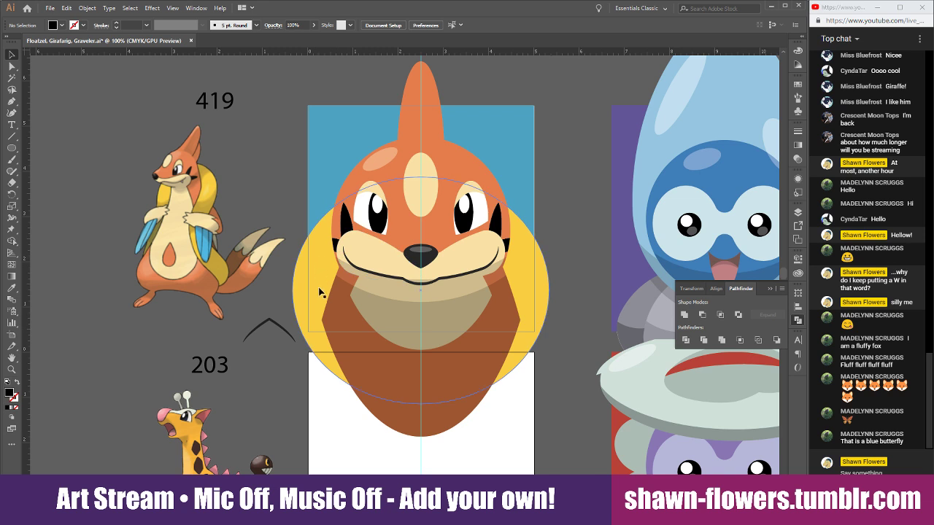
{"action": "scroll", "coordinate": [322, 330], "scroll_direction": "up", "scroll_amount": 1}
{"action": "scroll", "coordinate": [319, 244], "scroll_direction": "down", "scroll_amount": 3}
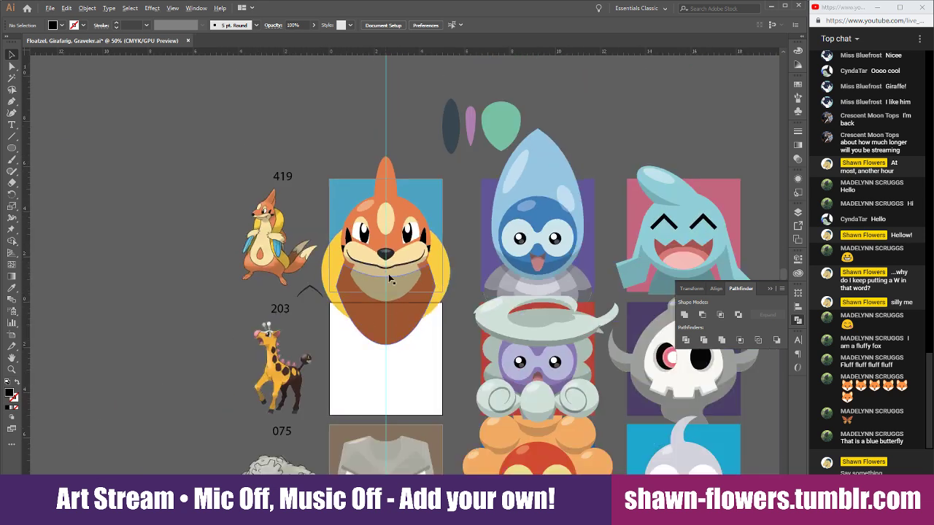
{"action": "scroll", "coordinate": [371, 305], "scroll_direction": "down", "scroll_amount": 4}
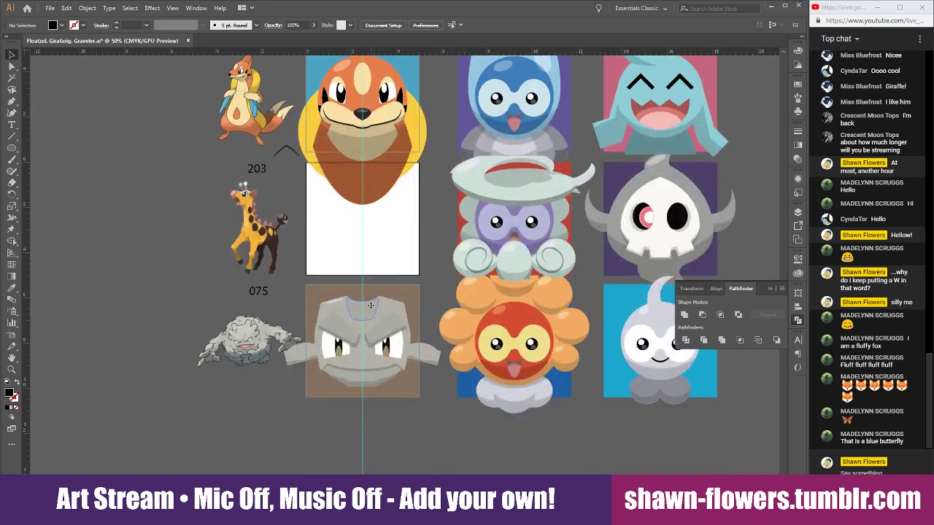
{"action": "scroll", "coordinate": [370, 305], "scroll_direction": "up", "scroll_amount": 7}
{"action": "scroll", "coordinate": [371, 305], "scroll_direction": "up", "scroll_amount": 2}
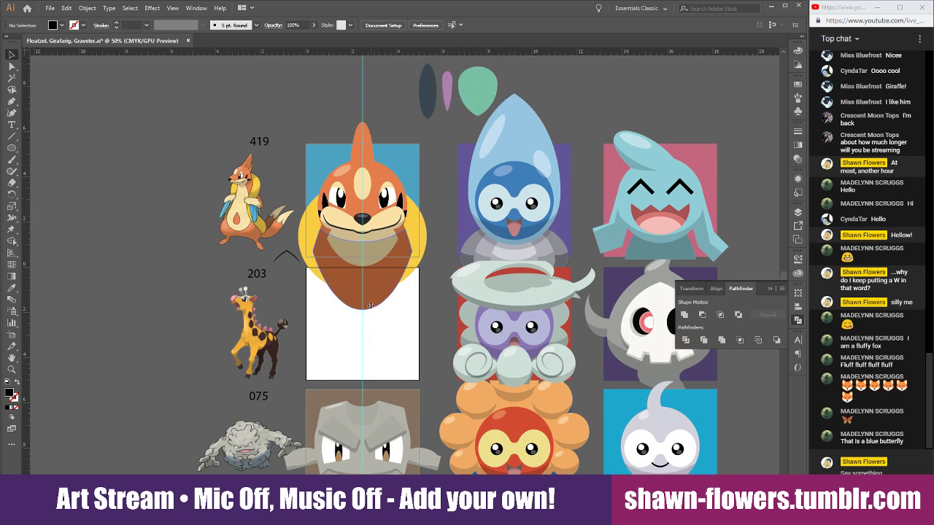
Copy the skull character's gray crescent horn beside Floatzel's left side, enlarging and rotating it to sweep under the body
{"action": "left_click_drag", "start_coordinate": [598, 324], "coordinate": [302, 242], "text": "alt"}
{"action": "scroll", "coordinate": [324, 257], "scroll_direction": "up", "scroll_amount": 1}
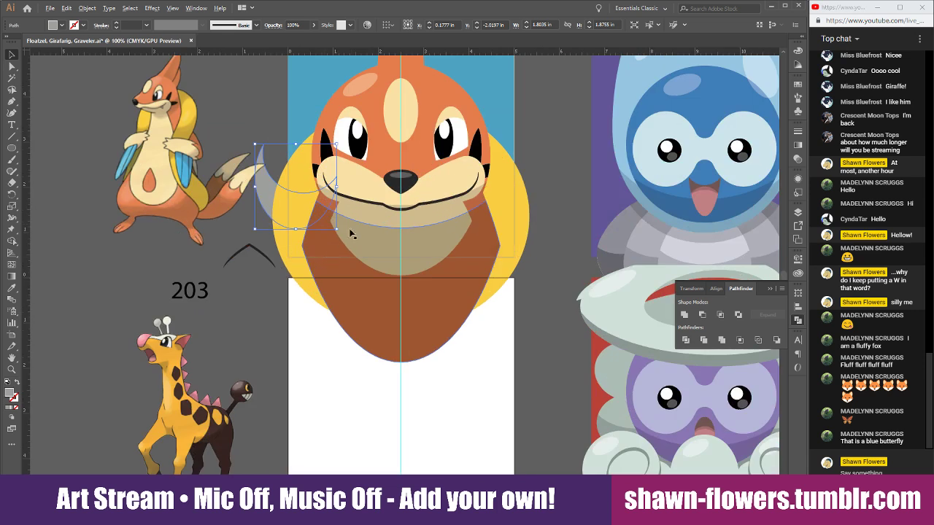
{"action": "left_click_drag", "start_coordinate": [336, 228], "coordinate": [482, 272]}
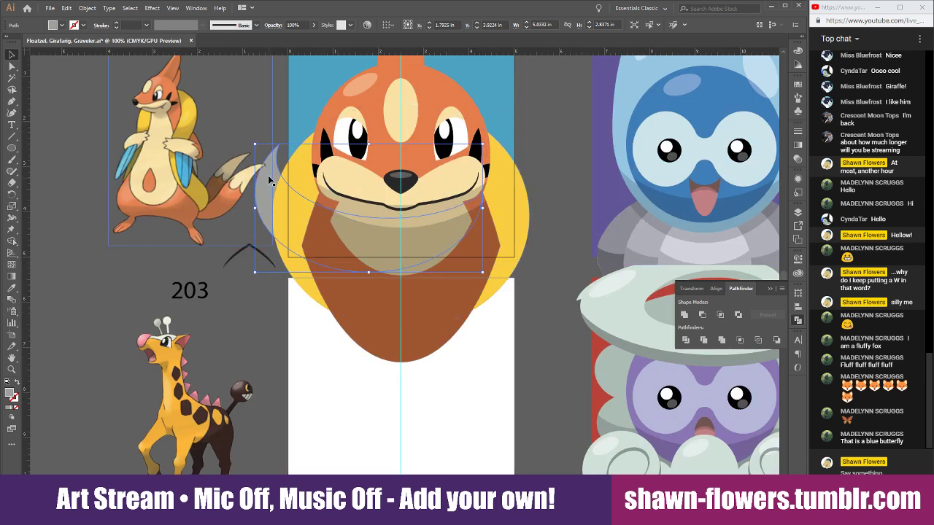
{"action": "left_click_drag", "start_coordinate": [250, 141], "coordinate": [299, 258]}
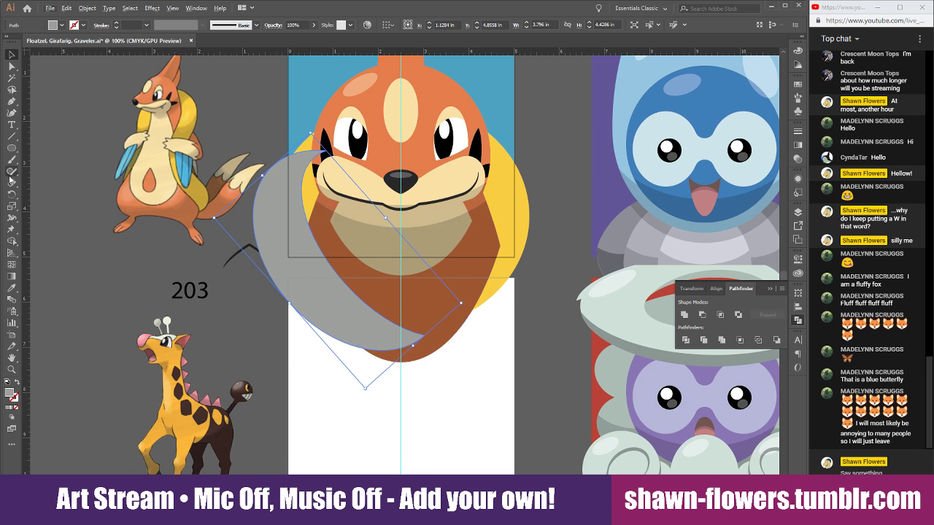
Draw a tall gray ellipse about 1.23 by 2.76 in over Floatzel's left cheek and the crescent's upper end
{"action": "left_click", "coordinate": [11, 148]}
{"action": "left_click_drag", "start_coordinate": [283, 111], "coordinate": [338, 235]}
{"action": "key", "text": "v"}
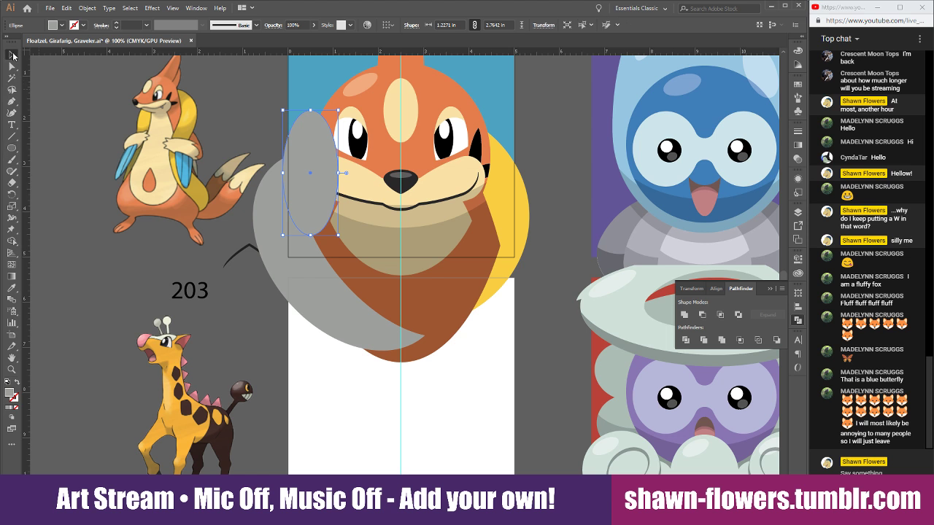
{"action": "left_click", "coordinate": [301, 340]}
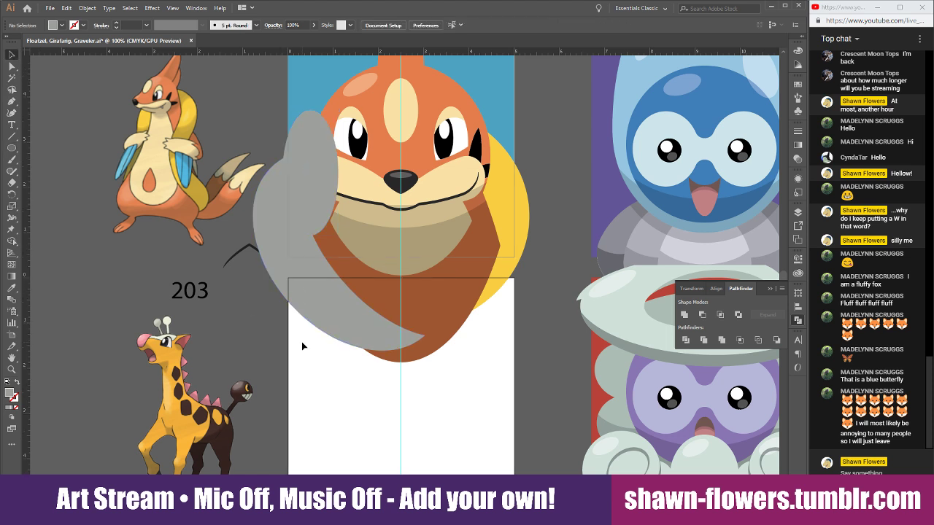
Shift the gray ellipse slightly outward over Floatzel's left cheek and subtract it from the crescent with Minus Front
{"action": "scroll", "coordinate": [301, 342], "scroll_direction": "up", "scroll_amount": 1}
{"action": "left_click_drag", "start_coordinate": [356, 118], "coordinate": [362, 118]}
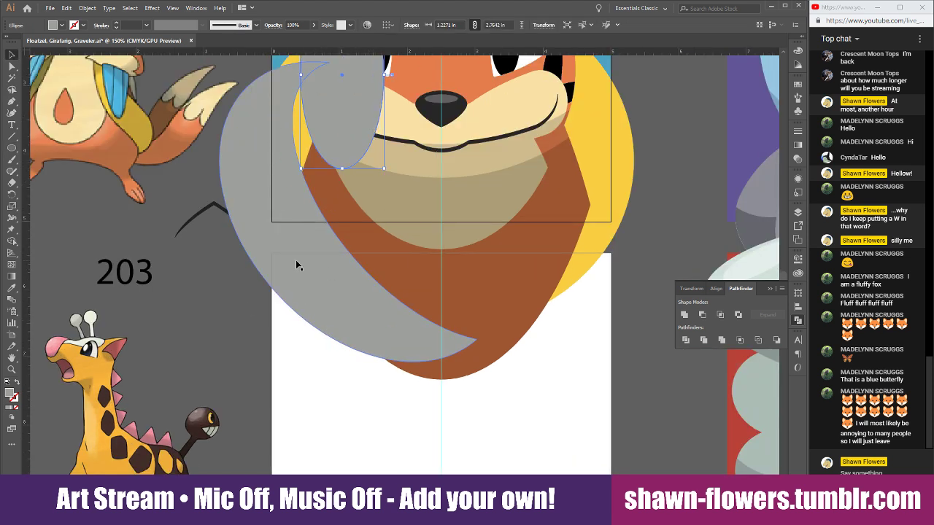
{"action": "mouse_move", "coordinate": [297, 265]}
{"action": "left_mouse_down"}
{"action": "mouse_move", "coordinate": [309, 277]}
{"action": "mouse_move", "coordinate": [296, 262]}
{"action": "left_mouse_up"}
{"action": "left_click", "coordinate": [285, 383]}
{"action": "scroll", "coordinate": [287, 313], "scroll_direction": "up", "scroll_amount": 1}
{"action": "scroll", "coordinate": [286, 314], "scroll_direction": "up", "scroll_amount": 1}
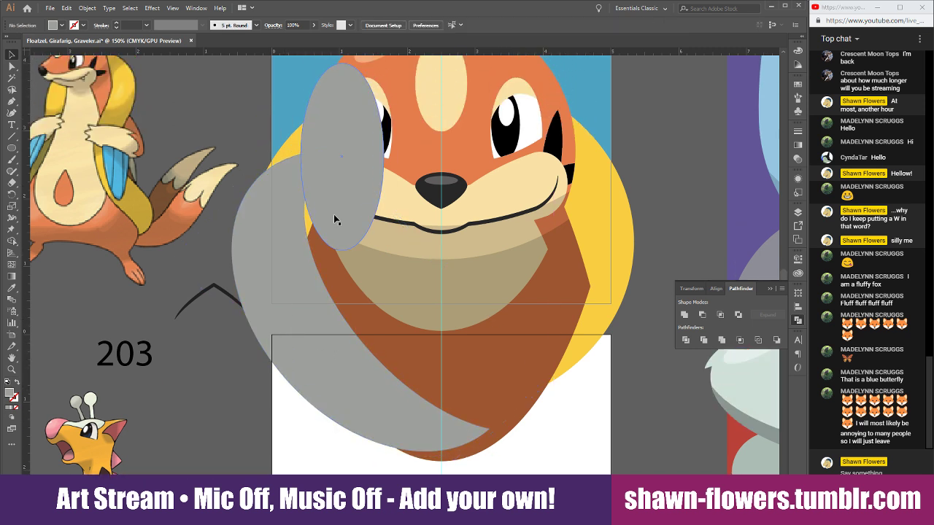
{"action": "left_click_drag", "start_coordinate": [332, 213], "coordinate": [322, 212]}
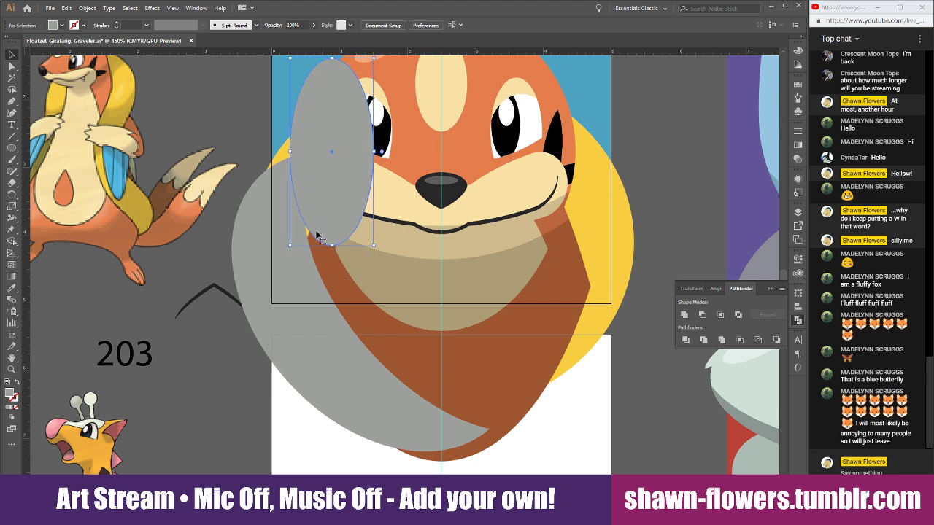
{"action": "left_click", "coordinate": [289, 310]}
{"action": "left_click", "coordinate": [702, 314]}
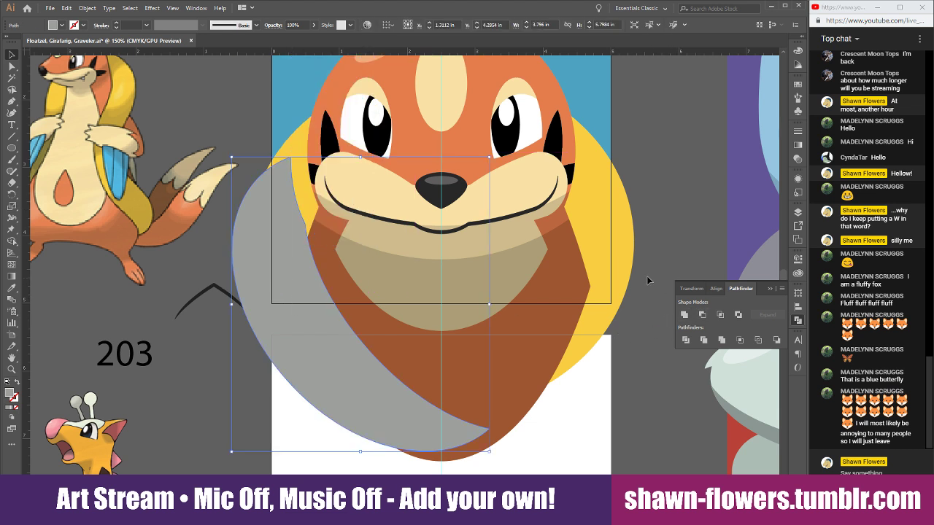
Draw a rectangle about 4.95 by 2.32 in over the crescent's lower part and cut that part away with Minus Front
{"action": "scroll", "coordinate": [372, 391], "scroll_direction": "down", "scroll_amount": 1}
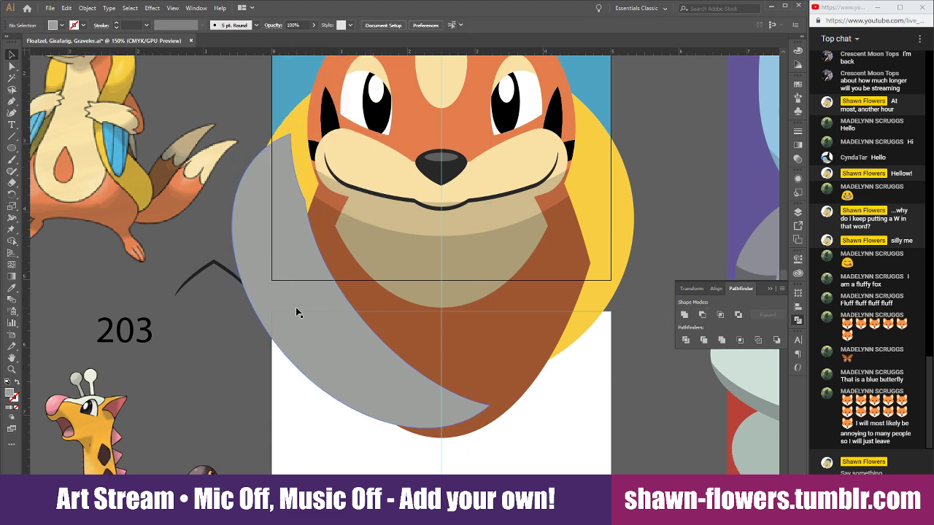
{"action": "left_click_drag", "start_coordinate": [12, 148], "coordinate": [58, 149]}
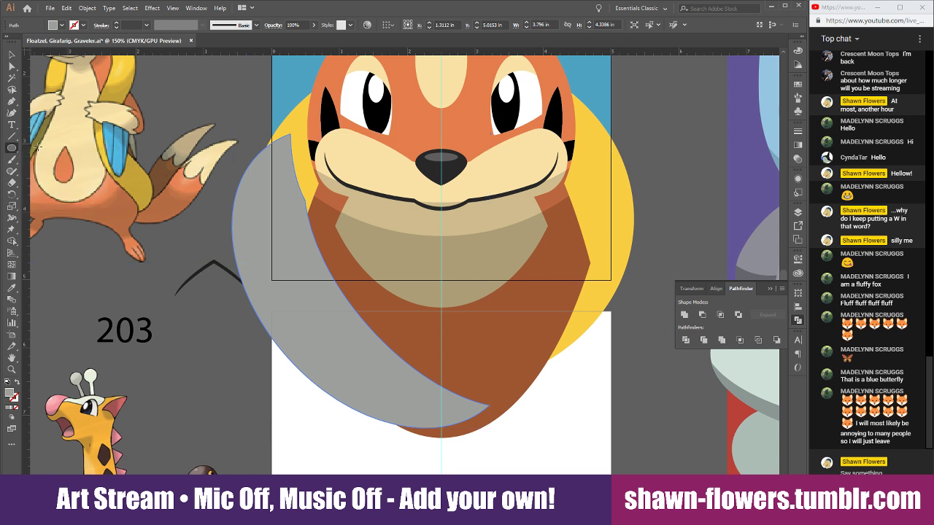
{"action": "left_click_drag", "start_coordinate": [216, 291], "coordinate": [551, 446]}
{"action": "key", "text": "v"}
{"action": "left_click", "coordinate": [284, 196], "text": "shift"}
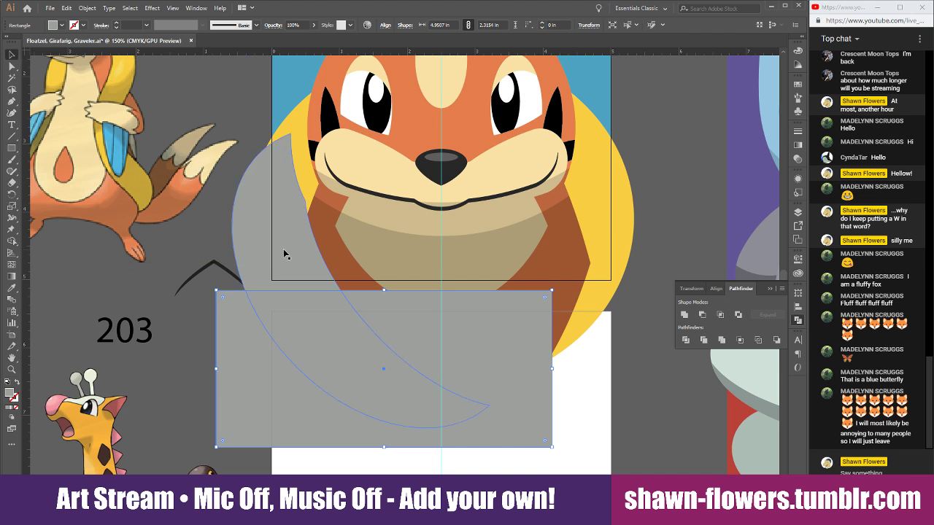
{"action": "left_click", "coordinate": [701, 314]}
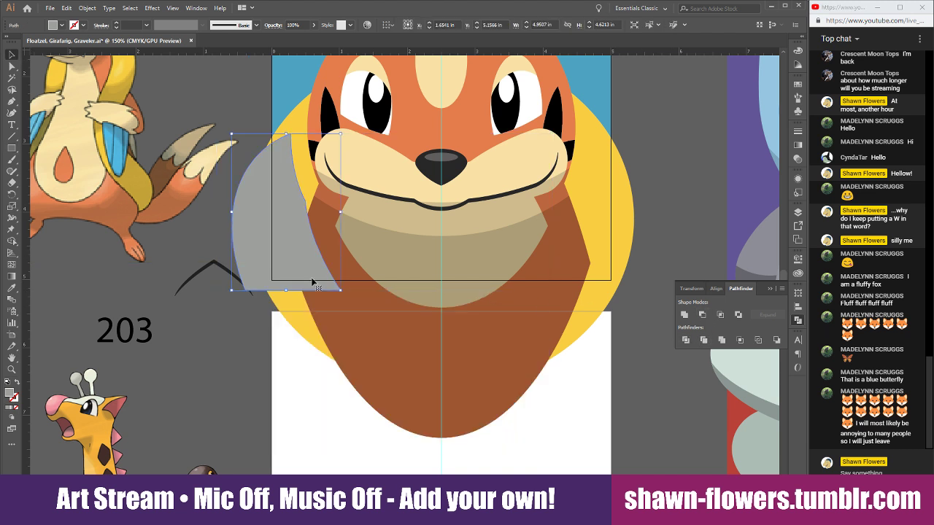
Fill the trimmed crescent with the yellow sampled from the large shape behind Floatzel's head
{"action": "left_click", "coordinate": [11, 290]}
{"action": "left_click", "coordinate": [308, 149]}
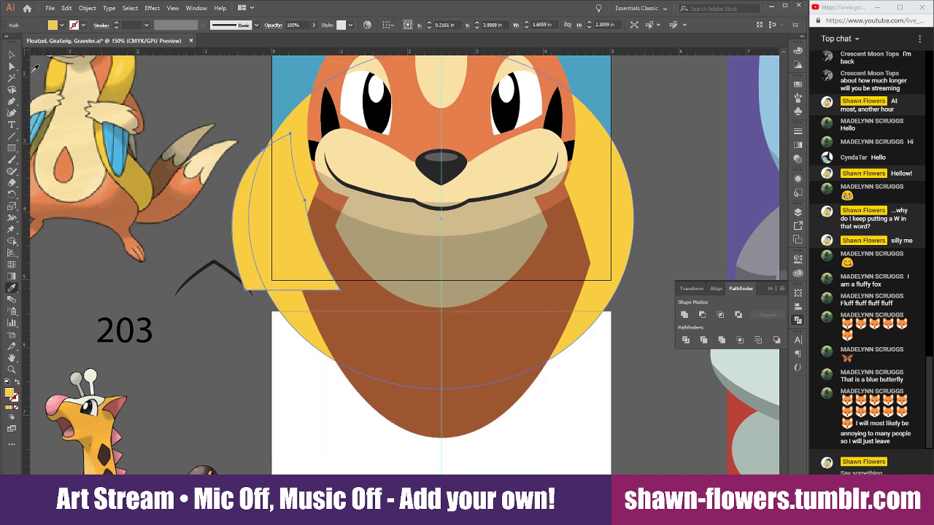
{"action": "left_click", "coordinate": [10, 56]}
{"action": "left_click", "coordinate": [650, 157]}
{"action": "scroll", "coordinate": [661, 188], "scroll_direction": "up", "scroll_amount": 1}
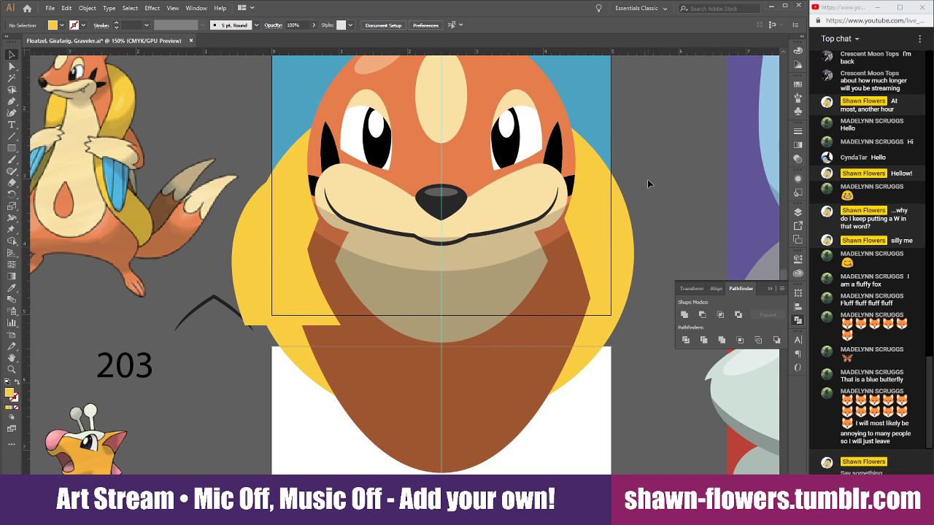
Duplicate the yellow side piece, reflect the copy vertically, and place it symmetrically on the opposite side of Floatzel's body
{"action": "left_click_drag", "start_coordinate": [292, 306], "coordinate": [617, 303]}
{"action": "left_click", "coordinate": [86, 8]}
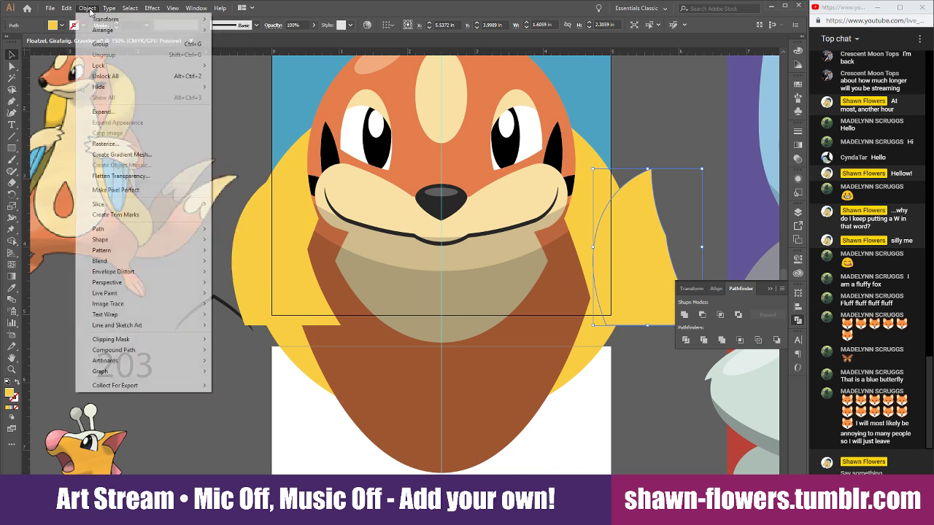
{"action": "mouse_move", "coordinate": [104, 20]}
{"action": "left_click", "coordinate": [241, 61]}
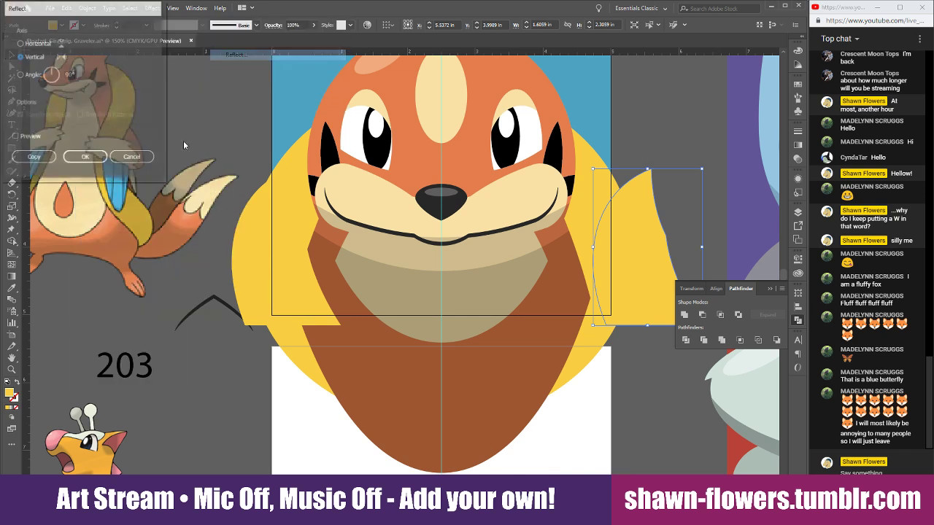
{"action": "left_click", "coordinate": [83, 159]}
{"action": "left_click_drag", "start_coordinate": [675, 248], "coordinate": [624, 254]}
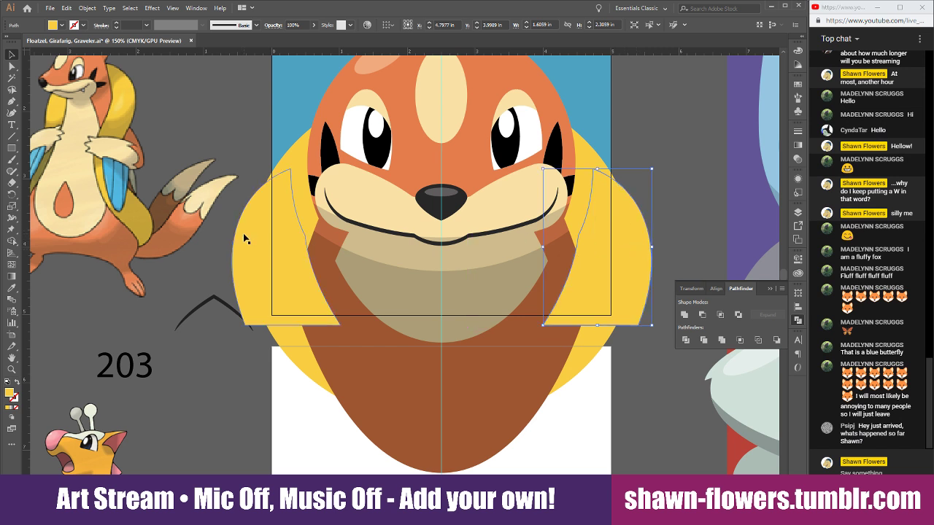
{"action": "left_click", "coordinate": [276, 288], "text": "shift"}
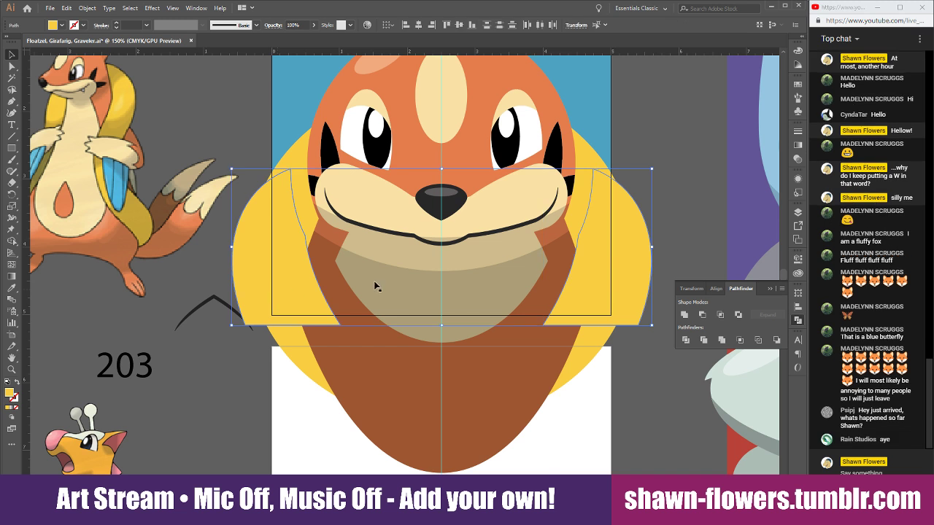
{"action": "left_click_drag", "start_coordinate": [633, 245], "coordinate": [613, 234]}
{"action": "left_click", "coordinate": [673, 240]}
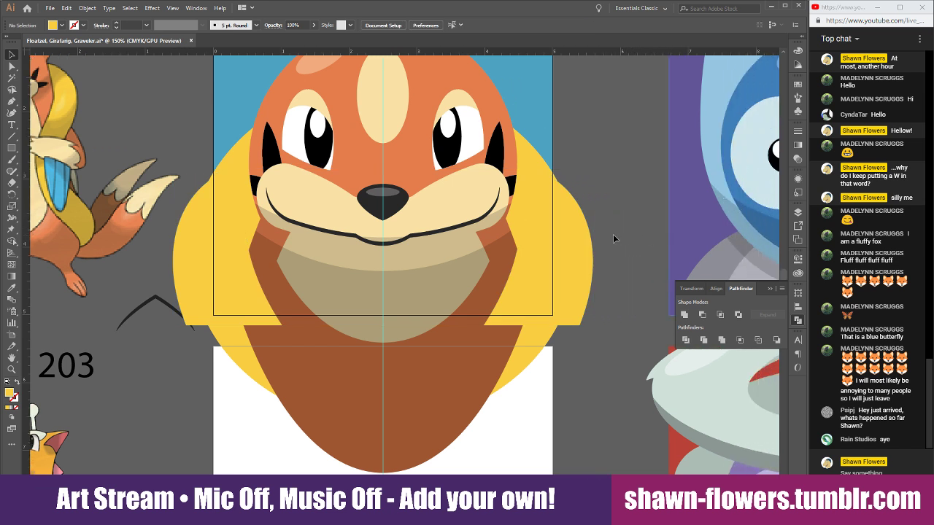
Switch to the live chat and post "Working on the 4th pokemon of the evening"
{"action": "left_click", "coordinate": [861, 473]}
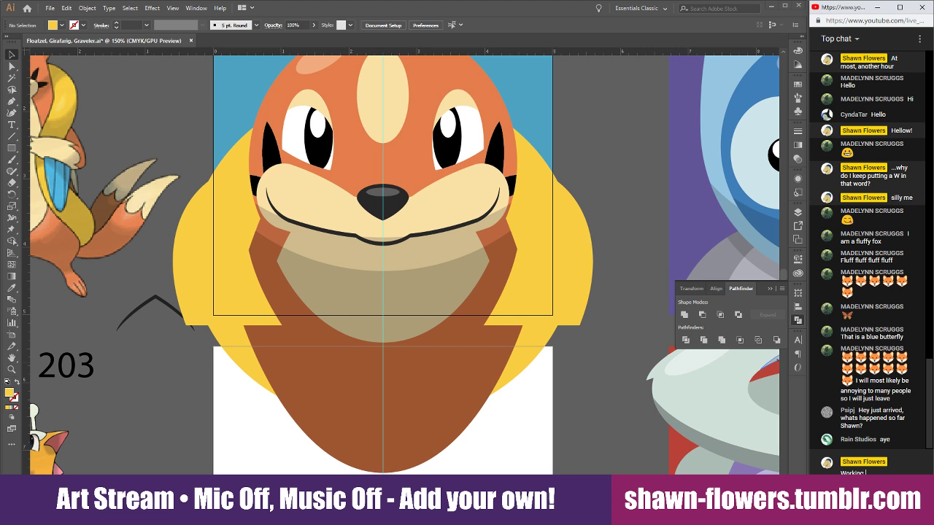
{"action": "type", "text": "Working on the 4th pokemon"}
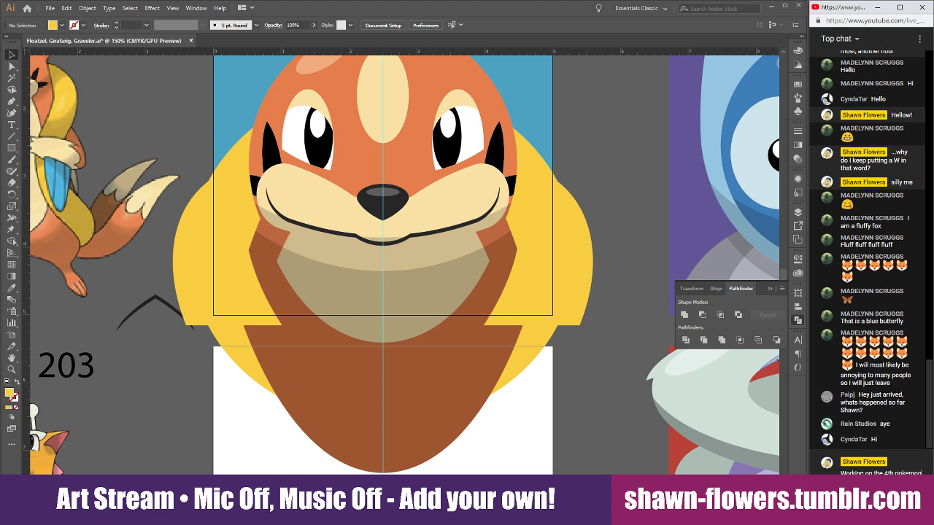
{"action": "type", "text": " of the even"}
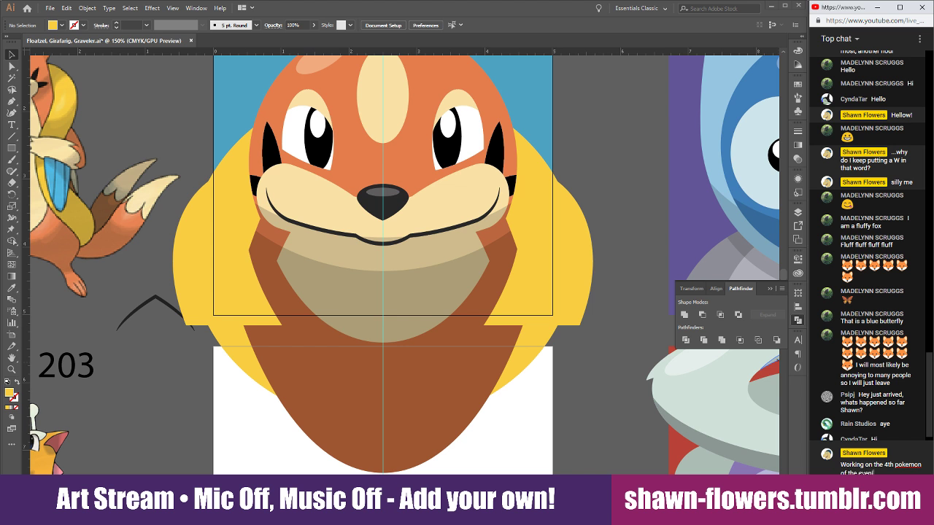
{"action": "type", "text": "ing"}
{"action": "key", "text": "Return"}
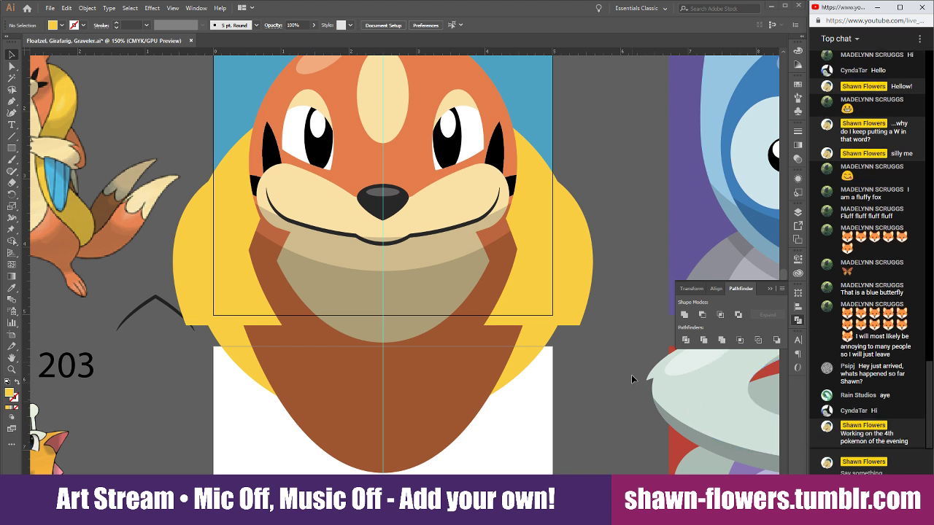
Post "3 castforms" in the live chat and return to the artwork
{"action": "scroll", "coordinate": [604, 387], "scroll_direction": "right", "scroll_amount": 5}
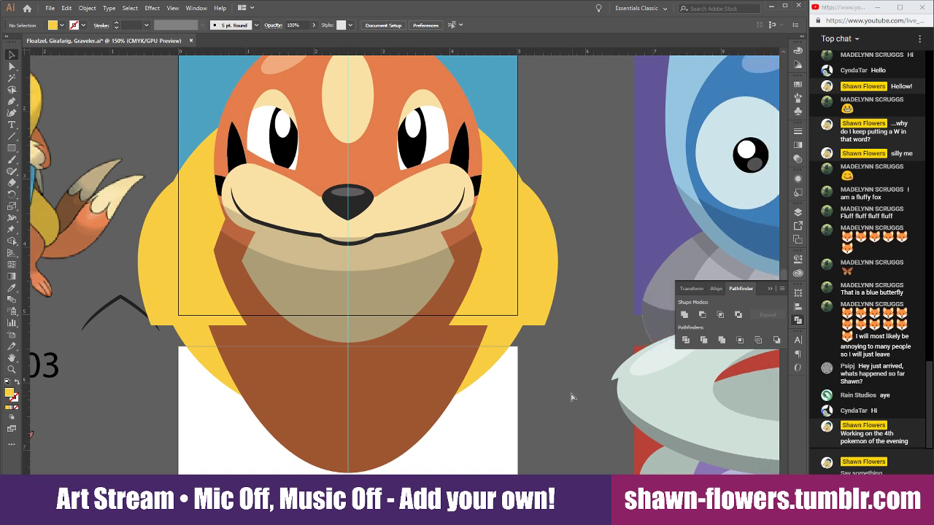
{"action": "scroll", "coordinate": [461, 386], "scroll_direction": "down", "scroll_amount": 2}
{"action": "scroll", "coordinate": [496, 358], "scroll_direction": "right", "scroll_amount": 3}
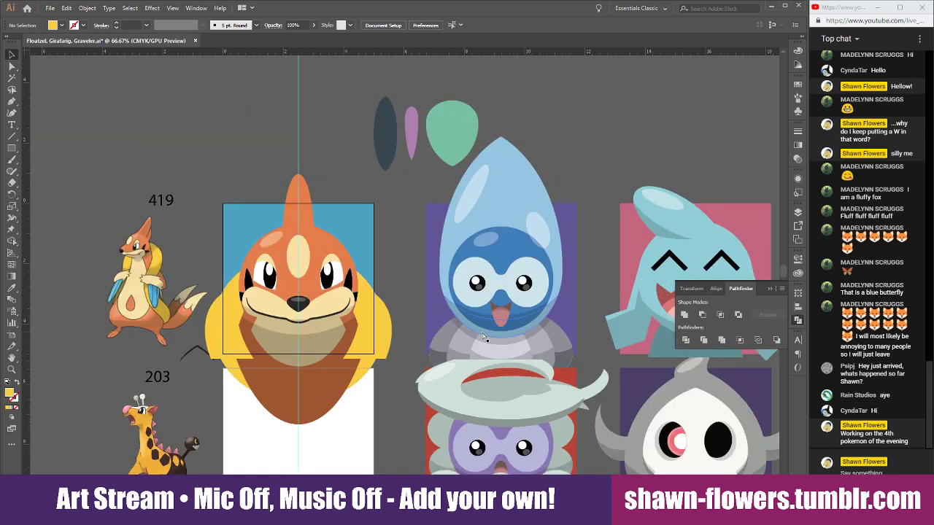
{"action": "scroll", "coordinate": [532, 319], "scroll_direction": "down", "scroll_amount": 4}
{"action": "scroll", "coordinate": [531, 325], "scroll_direction": "down", "scroll_amount": 2}
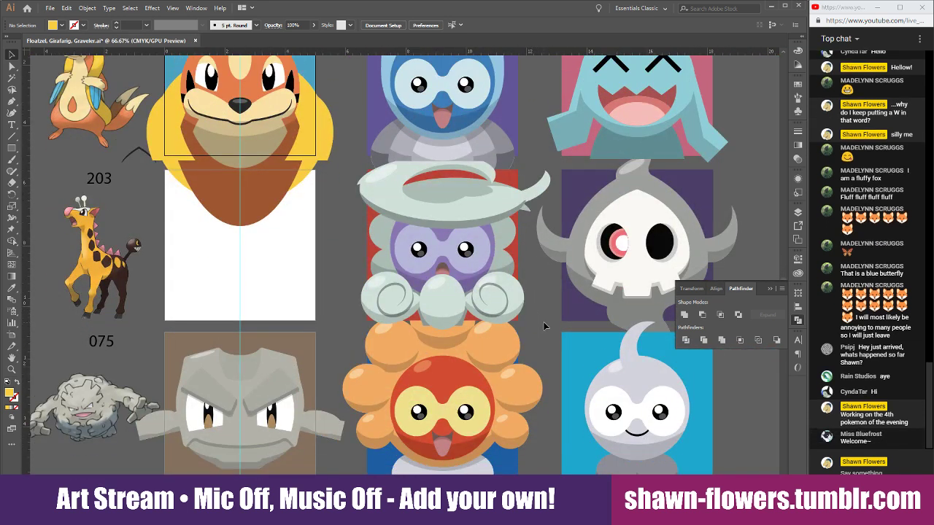
{"action": "scroll", "coordinate": [545, 326], "scroll_direction": "up", "scroll_amount": 1}
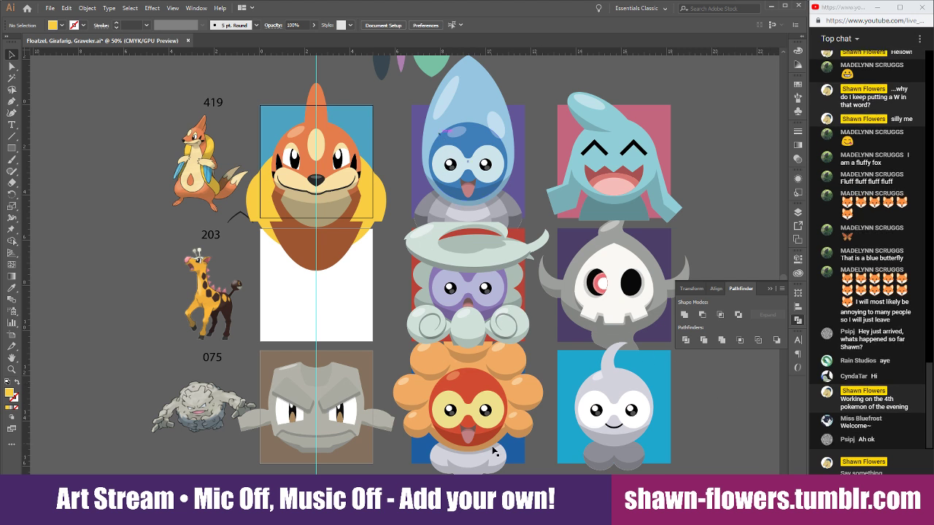
{"action": "left_click", "coordinate": [842, 473]}
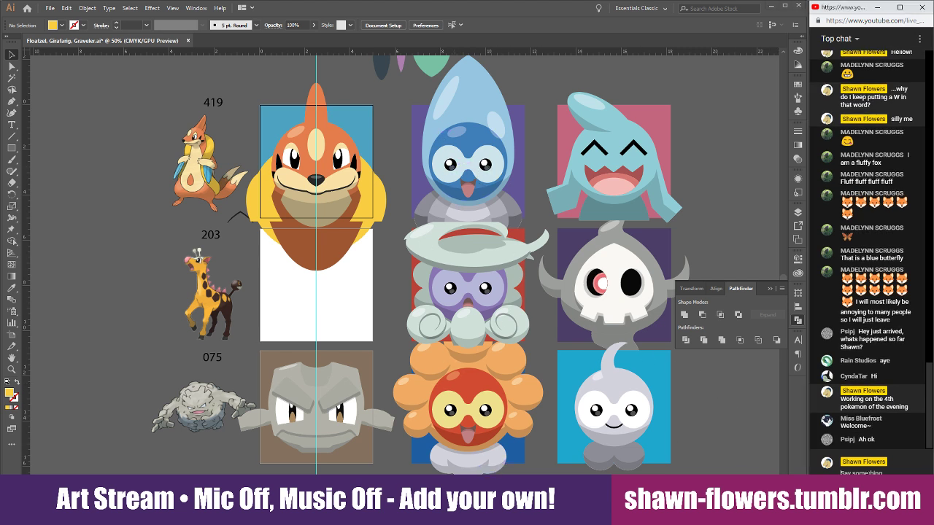
{"action": "type", "text": "3 castforms"}
{"action": "key", "text": "Return"}
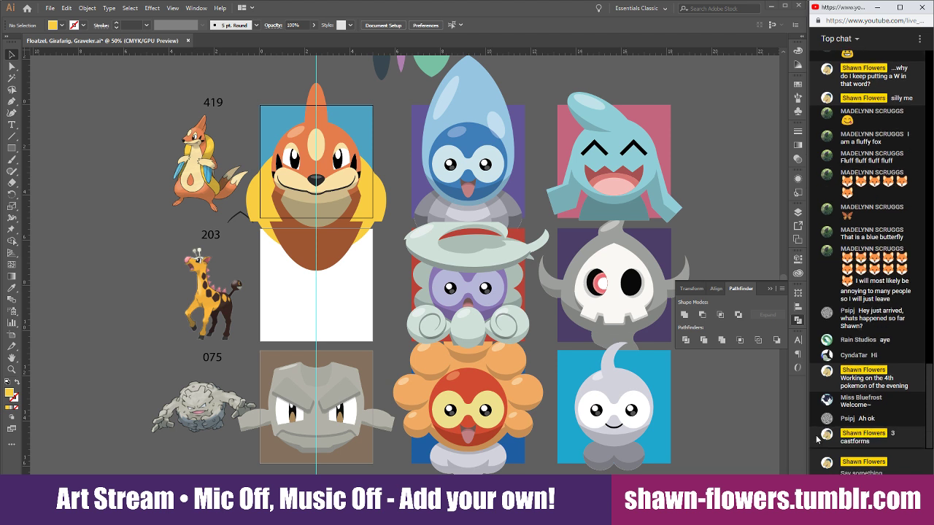
{"action": "left_click", "coordinate": [717, 423]}
Compare Floatzel's widened yellow sides and body with the reference art and the finished neighboring portraits
{"action": "scroll", "coordinate": [324, 319], "scroll_direction": "left", "scroll_amount": 3}
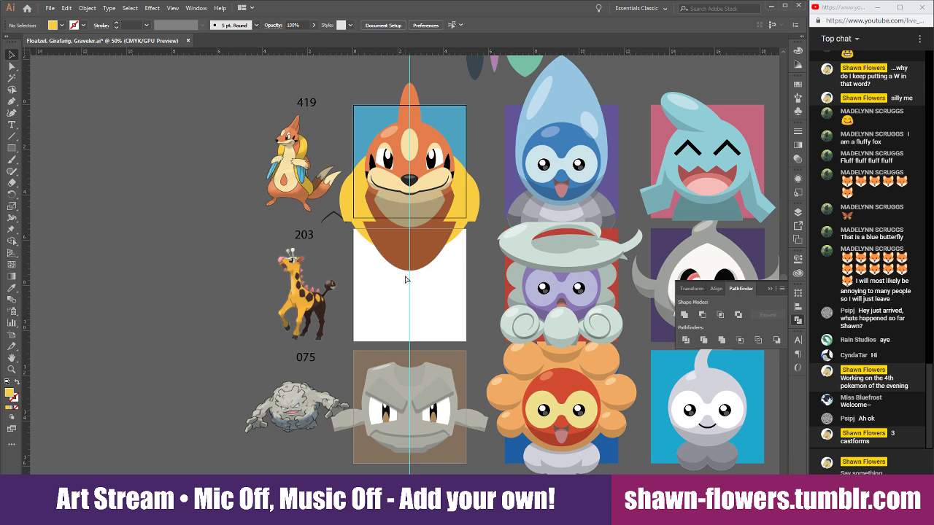
{"action": "scroll", "coordinate": [407, 273], "scroll_direction": "up", "scroll_amount": 1, "text": "alt"}
{"action": "scroll", "coordinate": [407, 285], "scroll_direction": "up", "scroll_amount": 1, "text": "alt"}
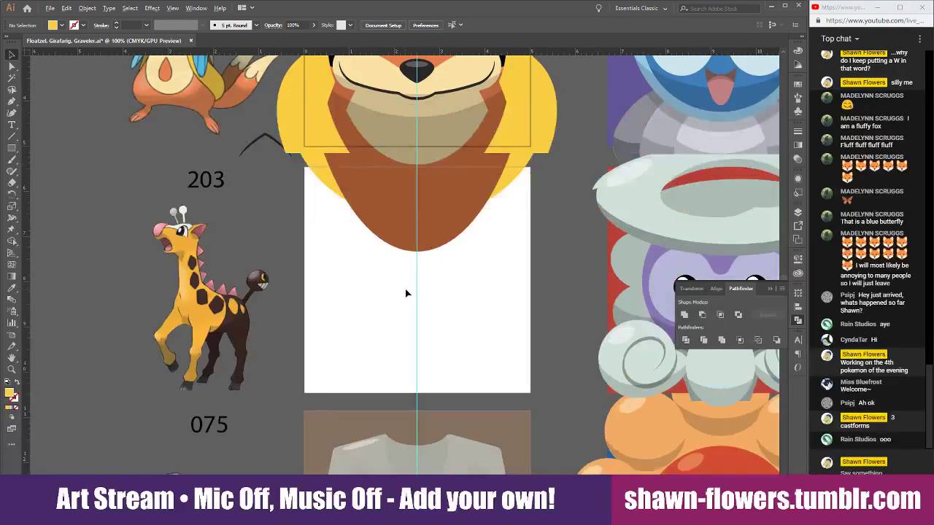
{"action": "scroll", "coordinate": [453, 332], "scroll_direction": "up", "scroll_amount": 2}
{"action": "scroll", "coordinate": [453, 332], "scroll_direction": "right", "scroll_amount": 3}
{"action": "scroll", "coordinate": [407, 339], "scroll_direction": "down", "scroll_amount": 1, "text": "alt"}
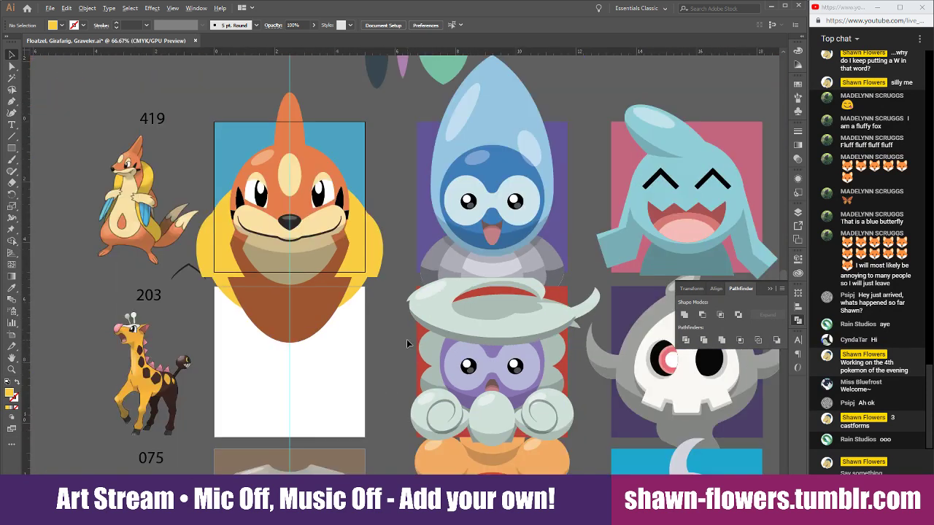
{"action": "scroll", "coordinate": [394, 325], "scroll_direction": "down", "scroll_amount": 2}
{"action": "scroll", "coordinate": [340, 269], "scroll_direction": "down", "scroll_amount": 1}
{"action": "scroll", "coordinate": [355, 300], "scroll_direction": "up", "scroll_amount": 2}
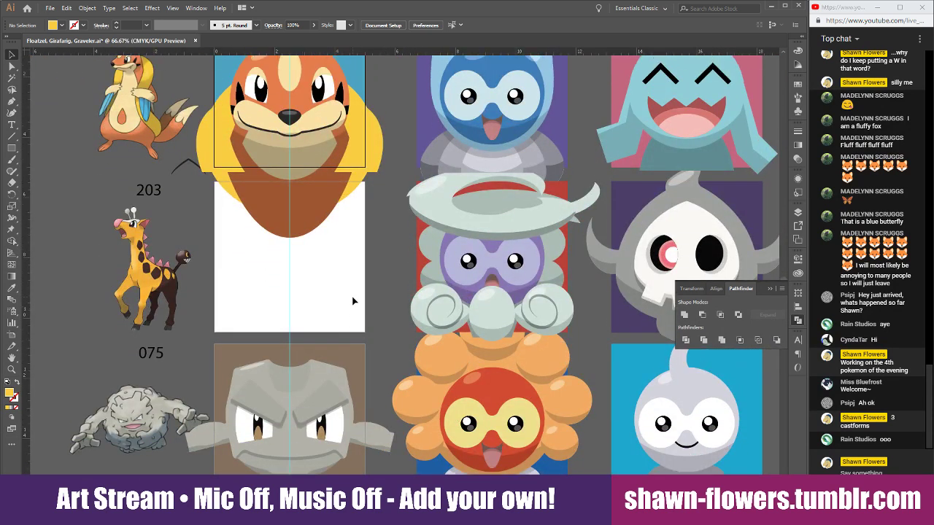
{"action": "scroll", "coordinate": [363, 312], "scroll_direction": "up", "scroll_amount": 2}
{"action": "scroll", "coordinate": [361, 307], "scroll_direction": "left", "scroll_amount": 3}
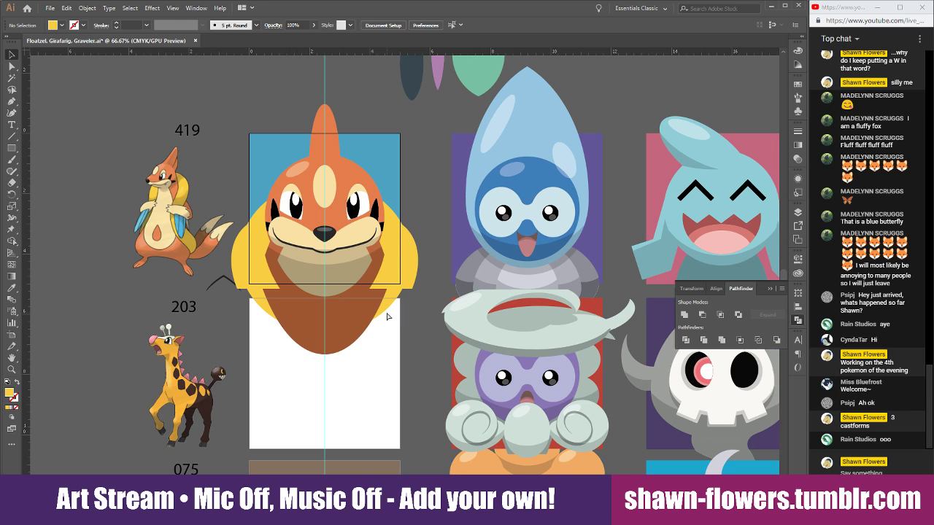
Draw a yellow rectangle about 5.52 by 2.42 in across Floatzel's lower body, just beneath the yellow side pieces
{"action": "scroll", "coordinate": [363, 279], "scroll_direction": "up", "scroll_amount": 2, "text": "alt"}
{"action": "scroll", "coordinate": [436, 328], "scroll_direction": "down", "scroll_amount": 1}
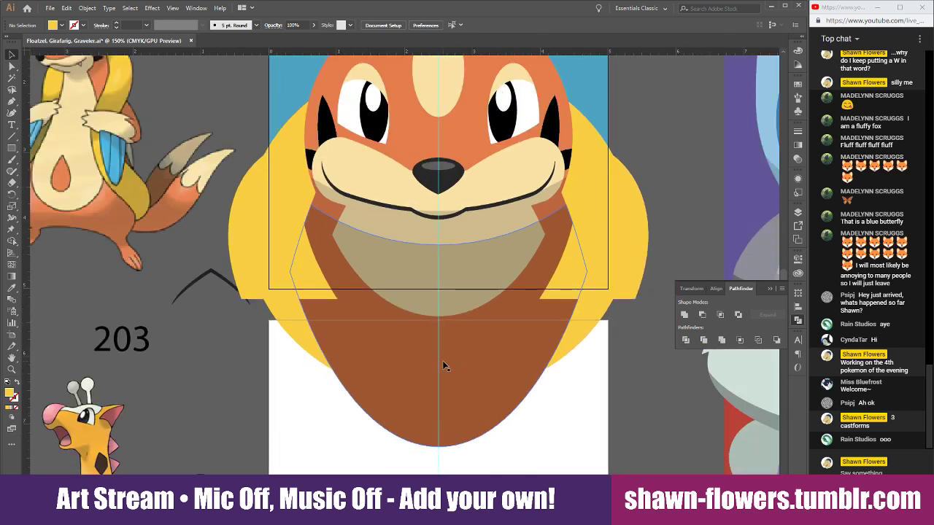
{"action": "left_click", "coordinate": [12, 148]}
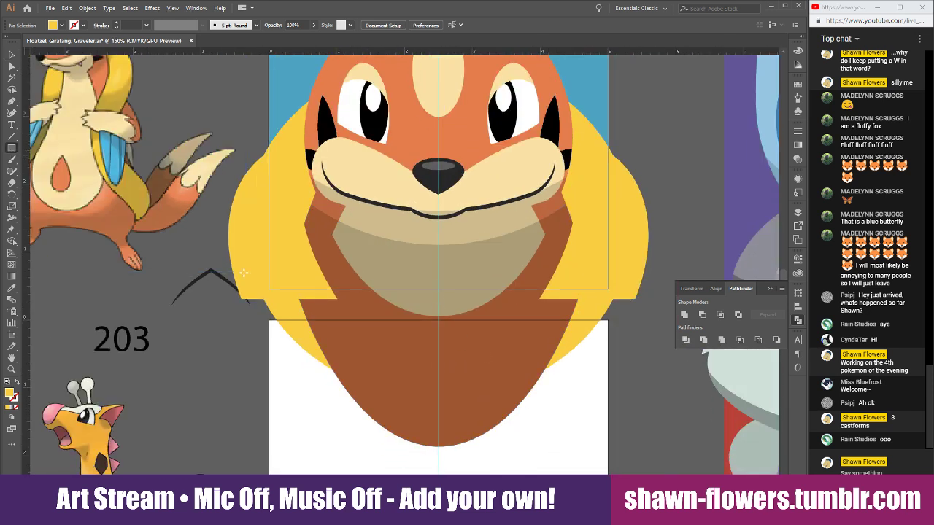
{"action": "scroll", "coordinate": [466, 375], "scroll_direction": "down", "scroll_amount": 1, "text": "alt"}
{"action": "left_click_drag", "start_coordinate": [339, 440], "coordinate": [566, 329]}
{"action": "left_click", "coordinate": [12, 55]}
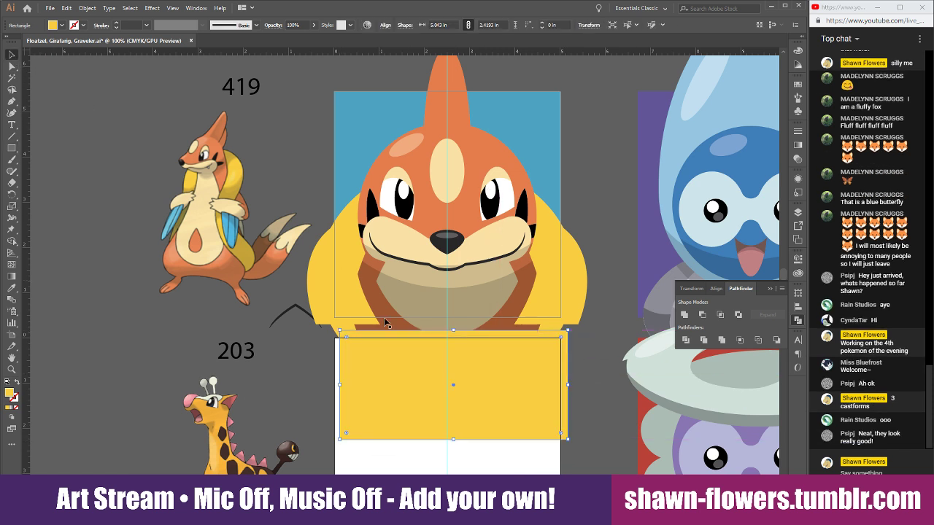
{"action": "left_click_drag", "start_coordinate": [355, 379], "coordinate": [342, 376]}
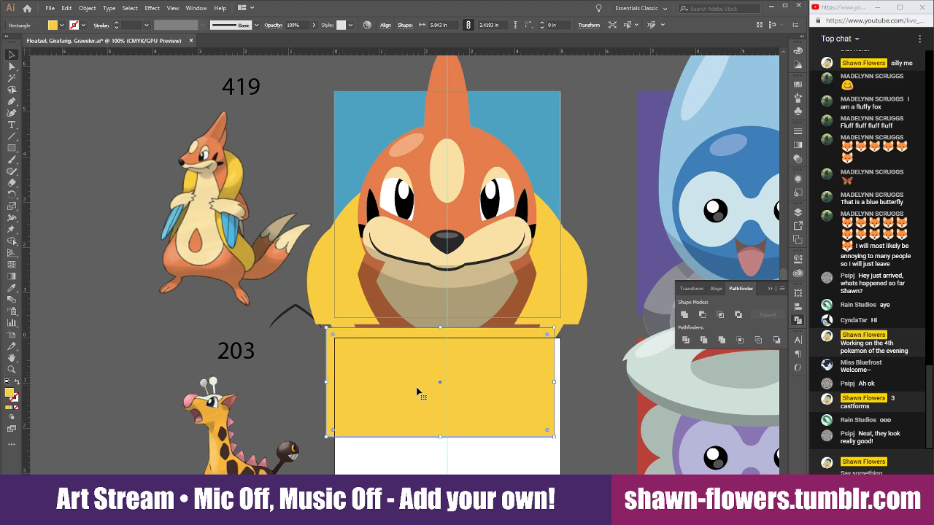
{"action": "left_click_drag", "start_coordinate": [554, 382], "coordinate": [576, 381]}
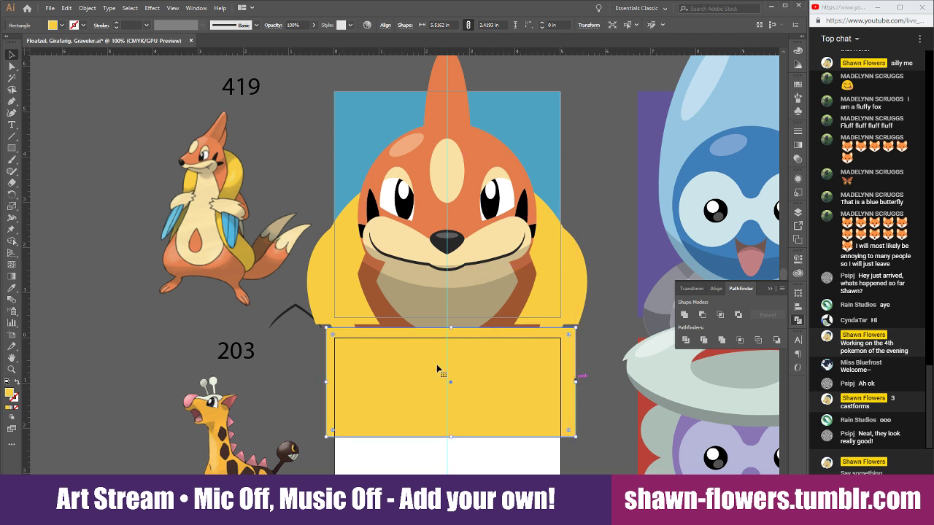
Trim the translucent shadow shape over Floatzel's lower body along the yellow rectangle's upper edge with Pathfinder Minus Front
{"action": "mouse_move", "coordinate": [372, 373]}
{"action": "left_mouse_down"}
{"action": "mouse_move", "coordinate": [406, 373]}
{"action": "mouse_move", "coordinate": [354, 375]}
{"action": "mouse_move", "coordinate": [406, 382]}
{"action": "mouse_move", "coordinate": [374, 378]}
{"action": "left_mouse_up"}
{"action": "key", "text": "ctrl+plus"}
{"action": "scroll", "coordinate": [389, 416], "scroll_direction": "up", "scroll_amount": 2}
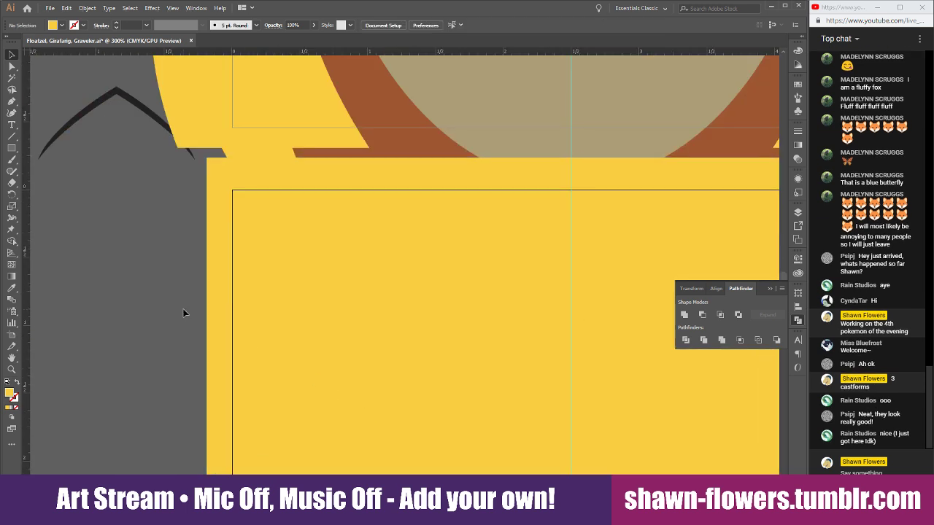
{"action": "left_click", "coordinate": [489, 153], "text": "shift"}
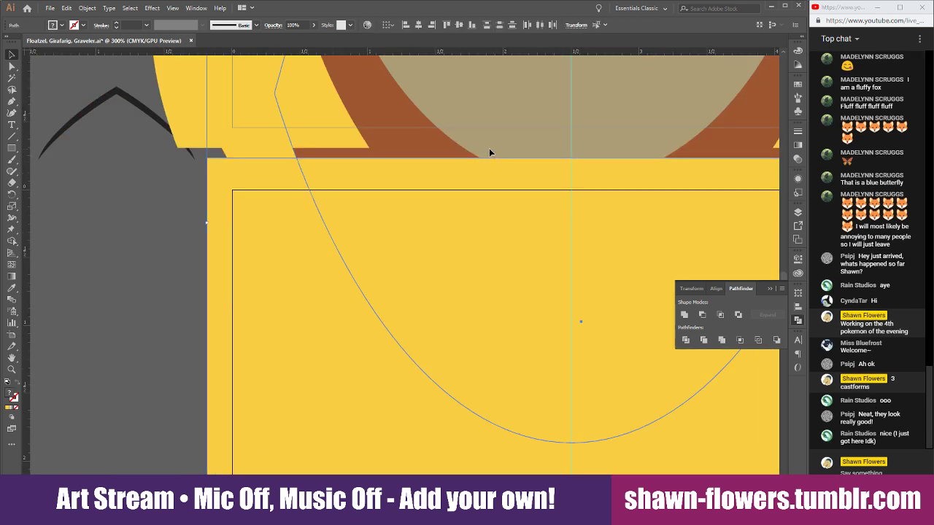
{"action": "left_click", "coordinate": [701, 315]}
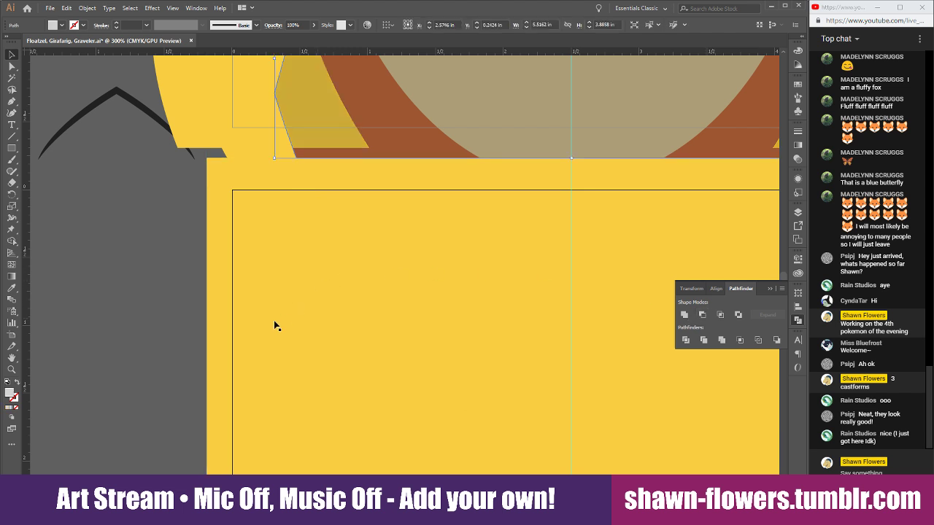
Subtract the rectangle from the large yellow oval behind Floatzel, cutting it off level with the trimmed shadow shape
{"action": "left_click", "coordinate": [255, 162]}
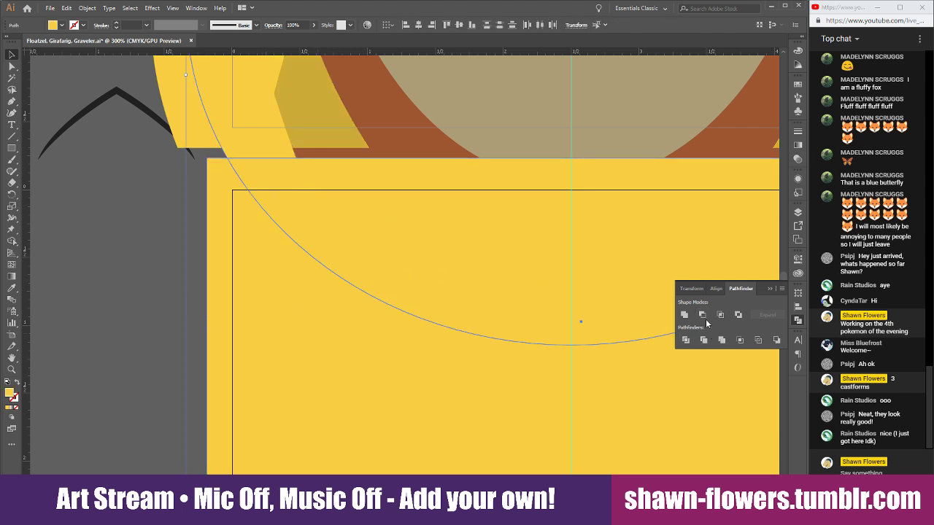
{"action": "left_click", "coordinate": [703, 315]}
{"action": "key", "text": "ctrl+minus"}
{"action": "key", "text": "ctrl+minus"}
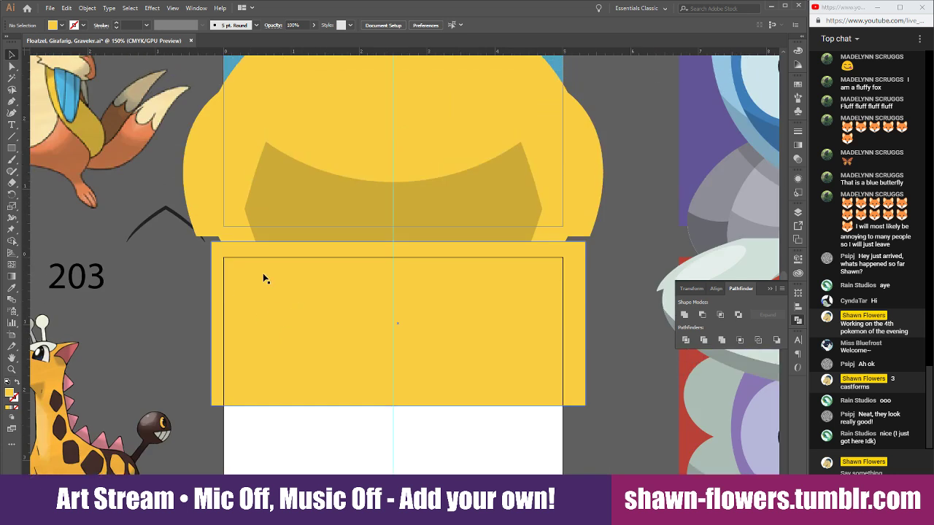
Send the trimmed yellow oval behind Floatzel's head and body, and place the blue background square behind everything
{"action": "key", "text": "ctrl+shift+["}
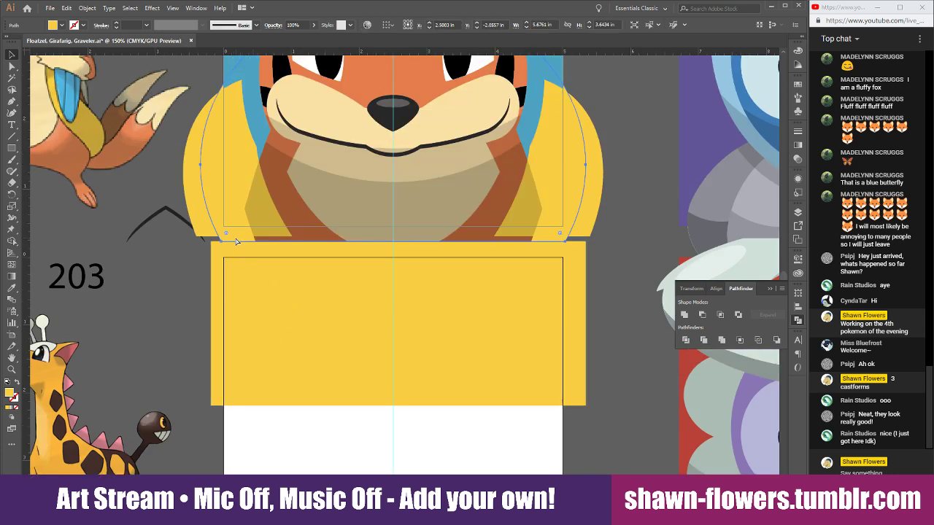
{"action": "scroll", "coordinate": [212, 255], "scroll_direction": "up", "scroll_amount": 3}
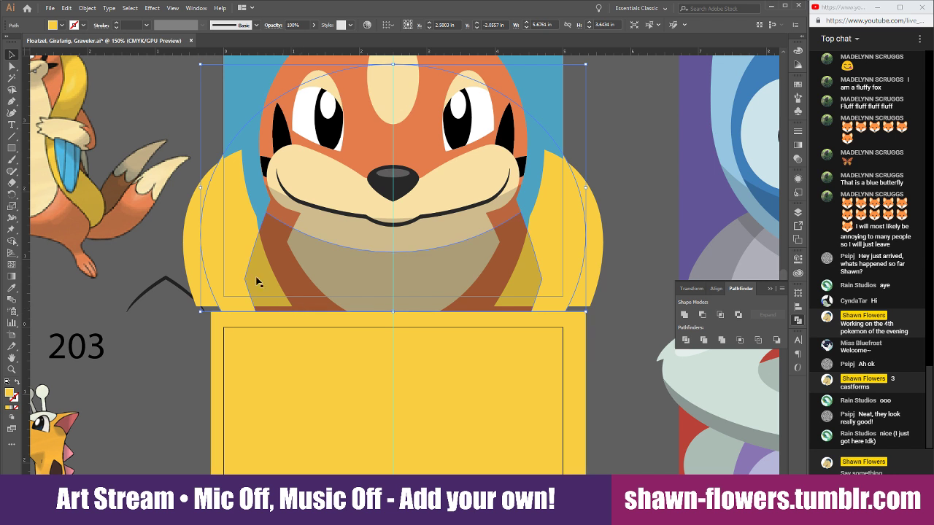
{"action": "left_click", "coordinate": [234, 109]}
{"action": "key", "text": "ctrl+shift+bracketleft"}
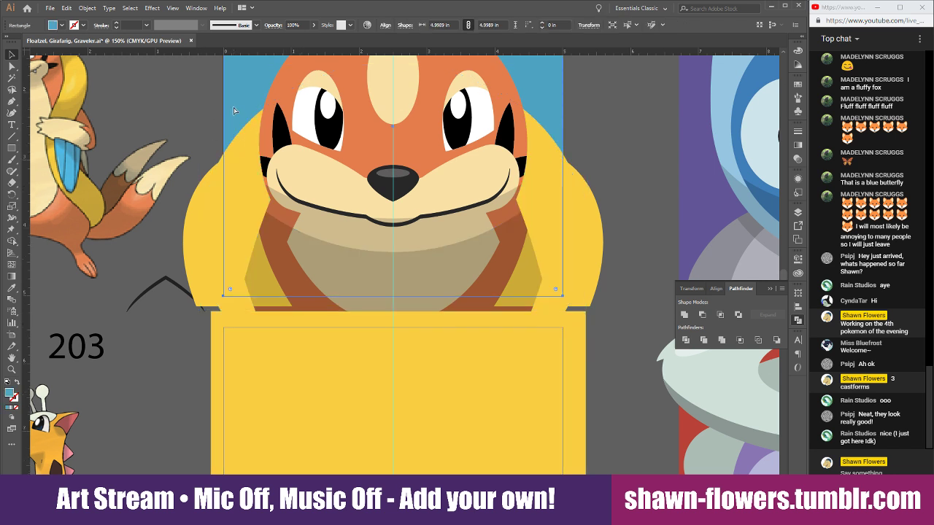
{"action": "left_click", "coordinate": [617, 150]}
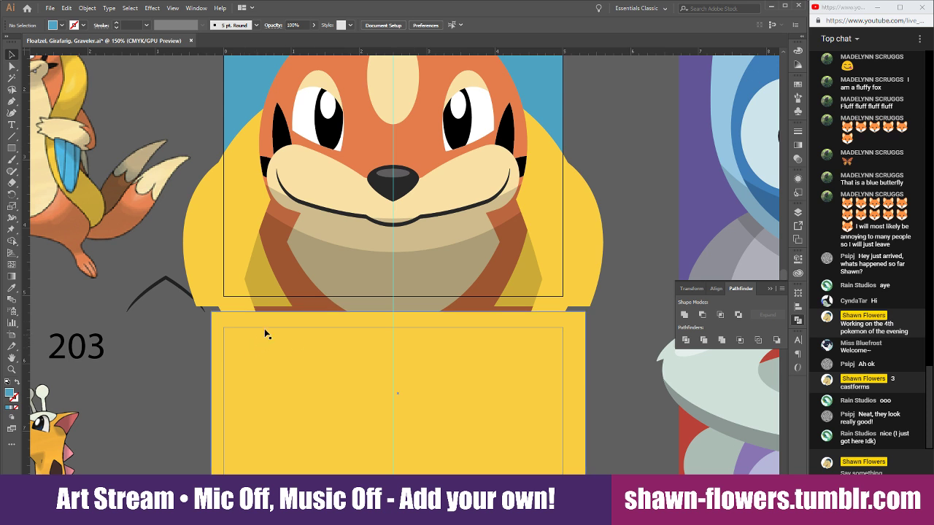
Move the translucent shadow shape sideways off Floatzel's chest, toward the outer yellow side piece nearest Castform
{"action": "left_click_drag", "start_coordinate": [307, 308], "coordinate": [423, 309]}
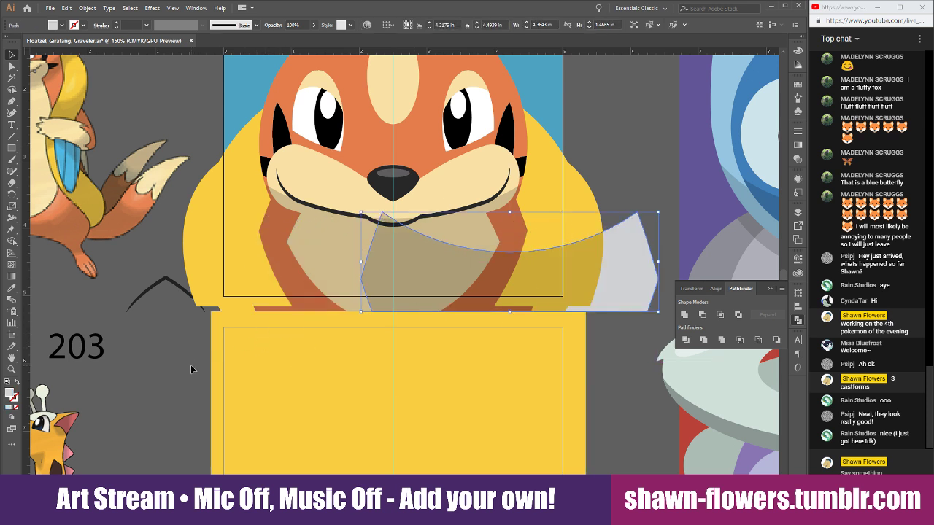
Trim the translucent neck shadow along the yellow rectangle's upper edge with Minus Front
{"action": "left_click", "coordinate": [240, 343]}
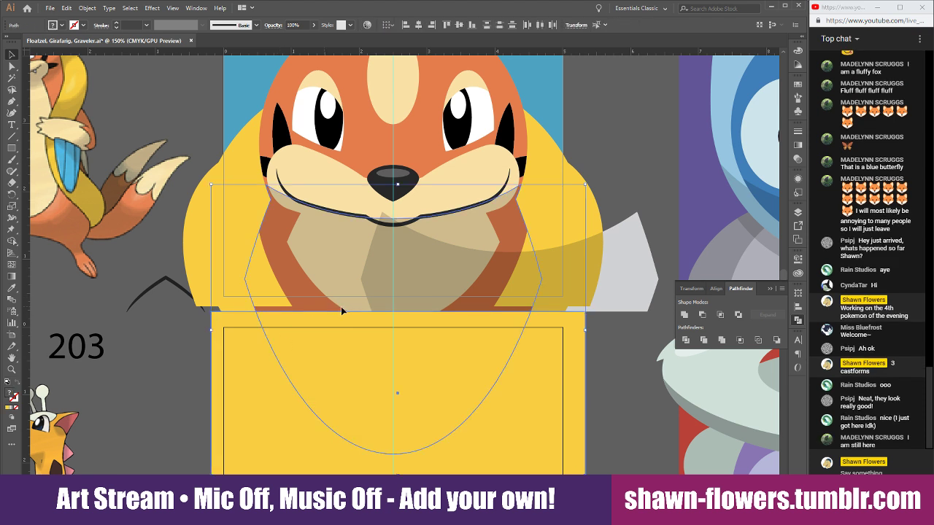
{"action": "left_click", "coordinate": [702, 314]}
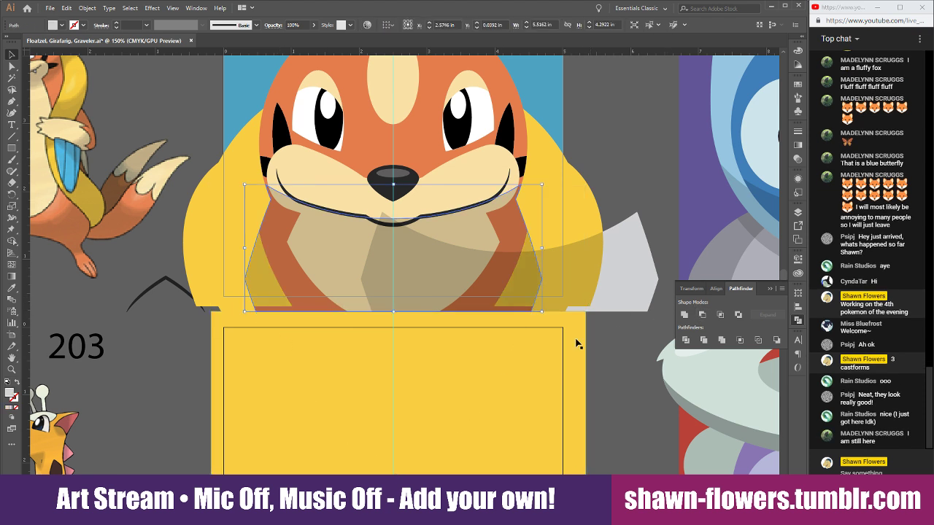
{"action": "left_click", "coordinate": [257, 368], "text": "shift"}
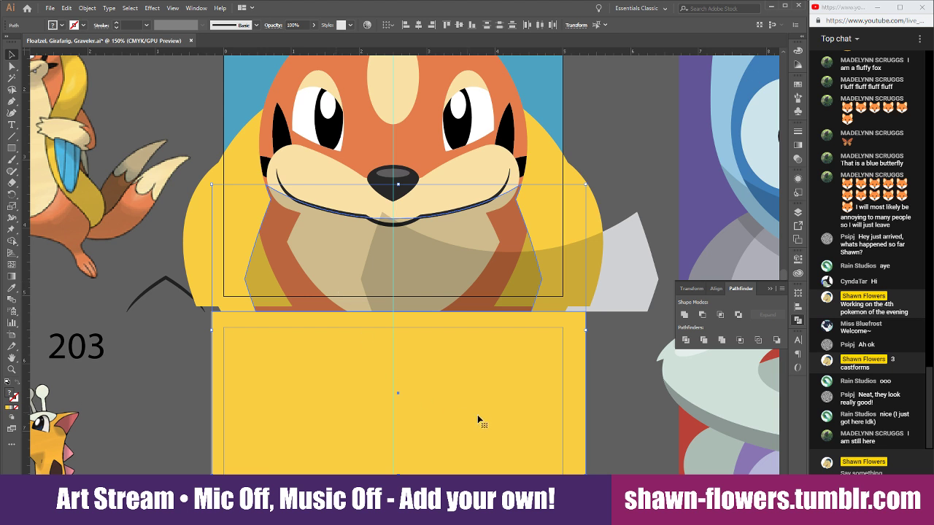
{"action": "left_click", "coordinate": [655, 403]}
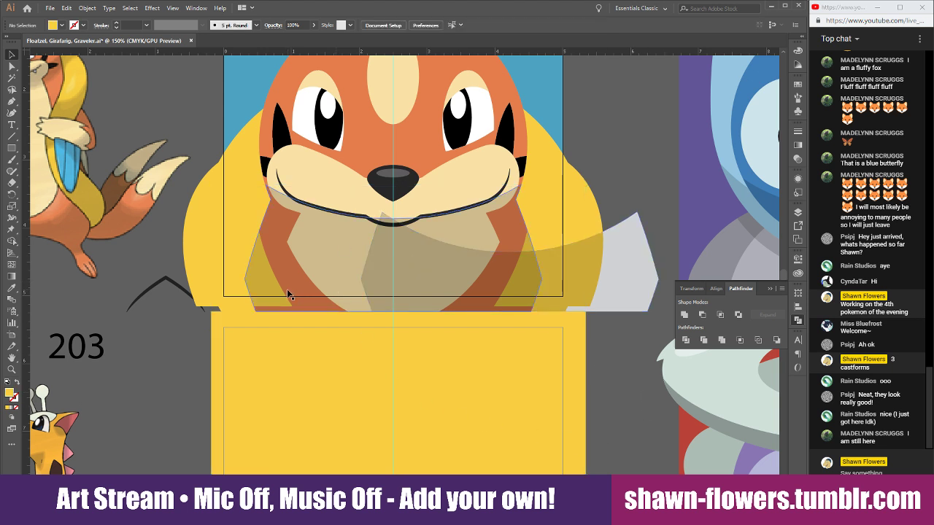
Try to trim the cream chest shape with the yellow rectangle using Minus Front, with the neck shadow moved aside
{"action": "left_click_drag", "start_coordinate": [288, 294], "coordinate": [330, 294]}
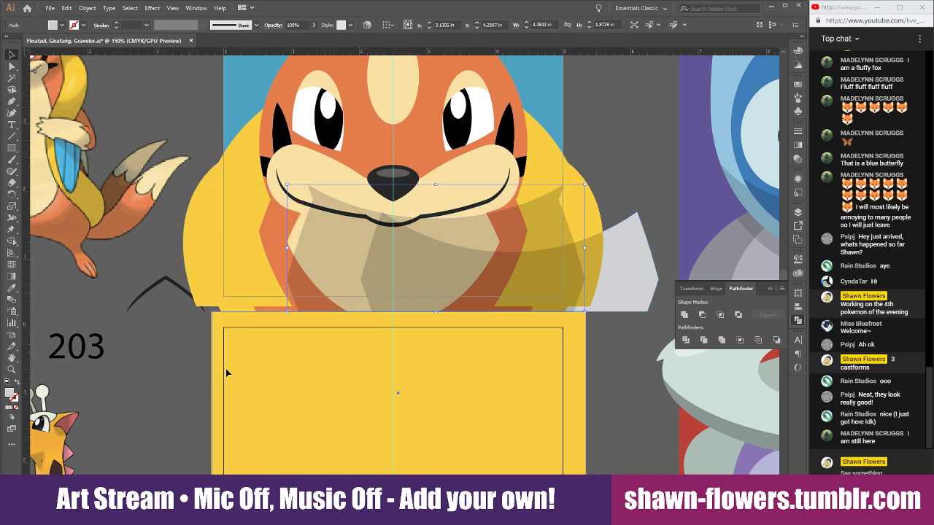
{"action": "left_click", "coordinate": [300, 227], "text": "shift"}
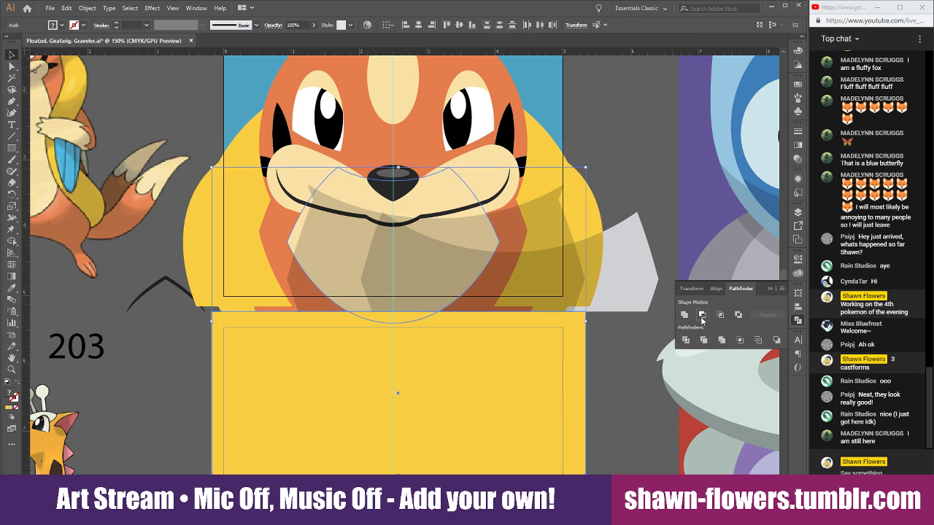
{"action": "left_click", "coordinate": [702, 317]}
{"action": "left_click", "coordinate": [627, 404]}
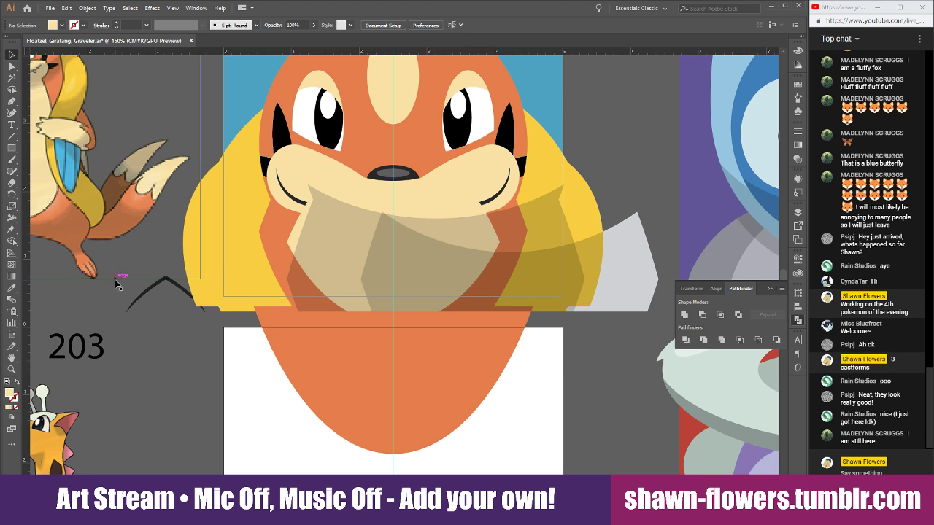
{"action": "key", "text": "ctrl+z"}
Trim the orange body's lower part with a copy of the yellow rectangle using Minus Front, and restack it behind the face and chest
{"action": "left_click", "coordinate": [171, 386]}
{"action": "mouse_move", "coordinate": [232, 359]}
{"action": "left_mouse_down", "text": "alt"}
{"action": "mouse_move", "coordinate": [284, 355]}
{"action": "mouse_move", "coordinate": [248, 350]}
{"action": "left_mouse_up", "text": "alt"}
{"action": "left_click", "coordinate": [282, 246], "text": "shift"}
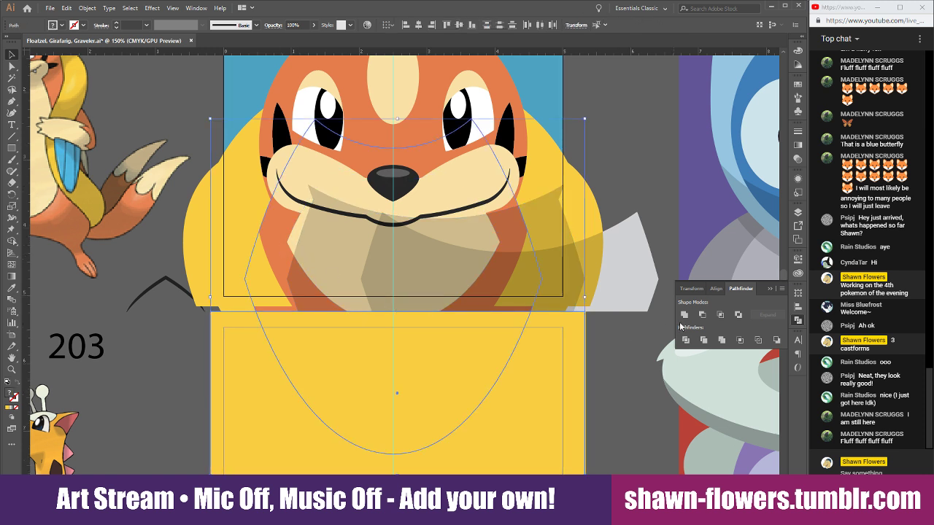
{"action": "left_click", "coordinate": [702, 315]}
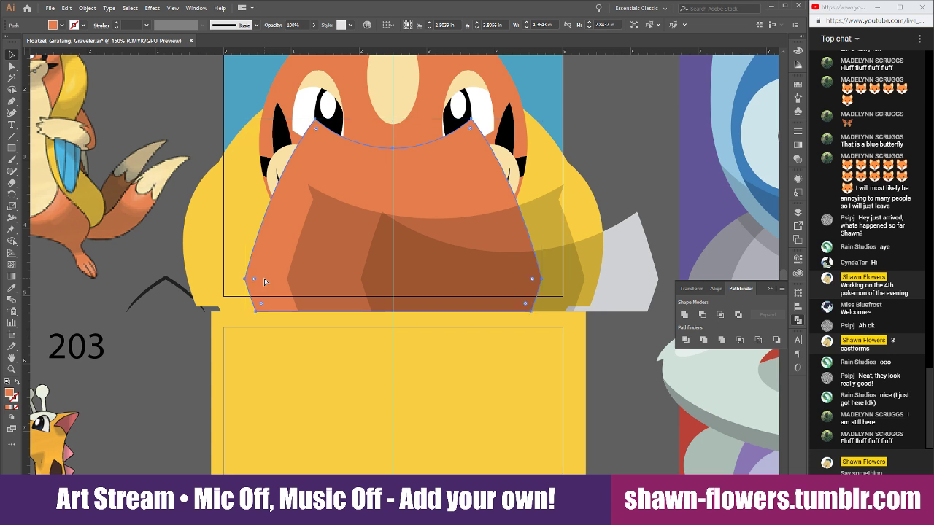
{"action": "key", "text": "ctrl+z"}
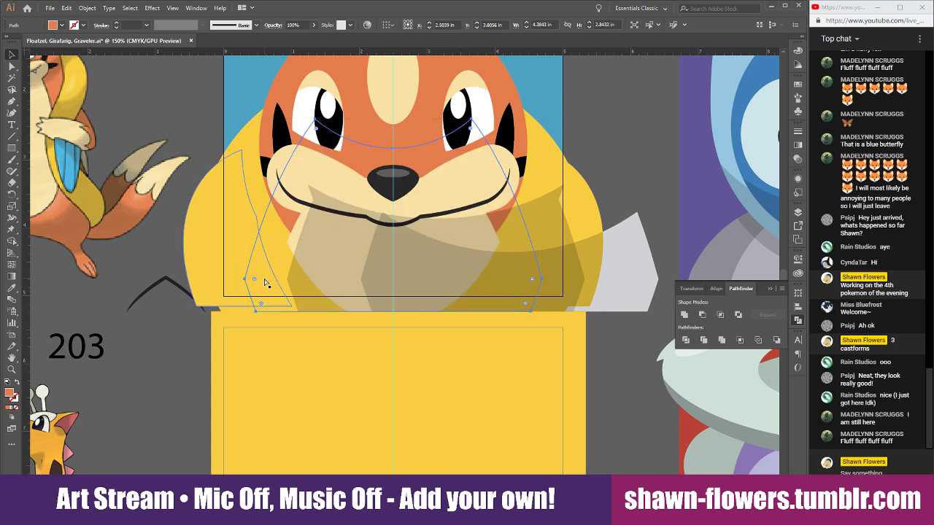
{"action": "key", "text": "ctrl+]"}
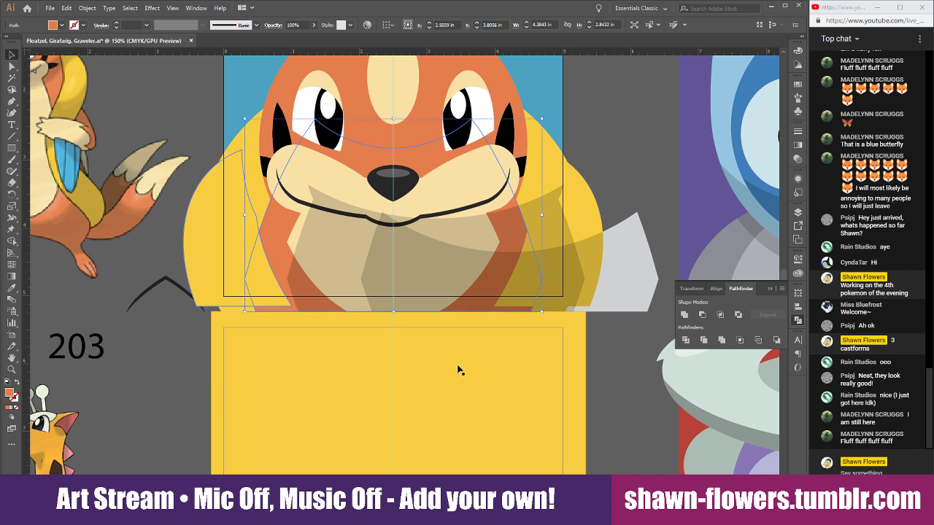
{"action": "left_click", "coordinate": [604, 374]}
Move both neck shadows back onto the body, centred on the vertical guide, and delete the yellow rectangle
{"action": "left_click_drag", "start_coordinate": [315, 286], "coordinate": [274, 289]}
{"action": "left_click_drag", "start_coordinate": [274, 284], "coordinate": [349, 292]}
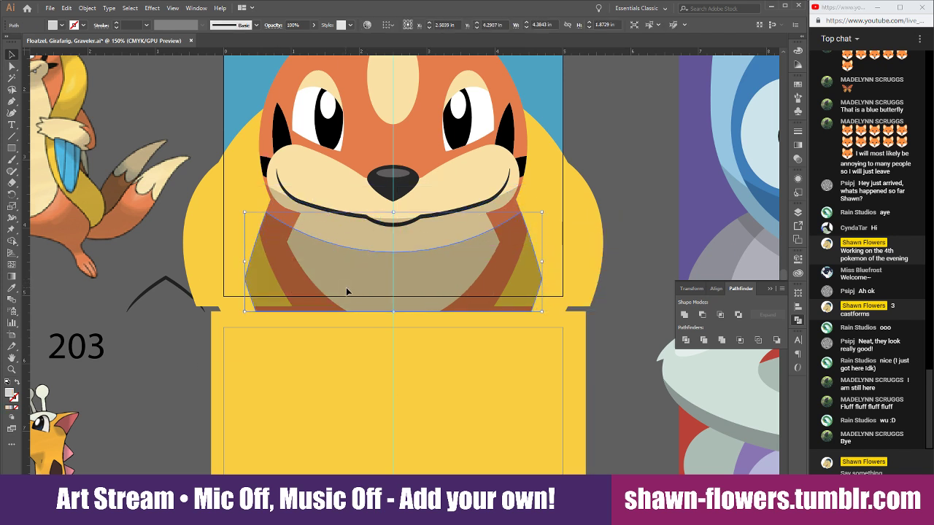
{"action": "left_click", "coordinate": [625, 367]}
{"action": "left_click_drag", "start_coordinate": [333, 386], "coordinate": [259, 417]}
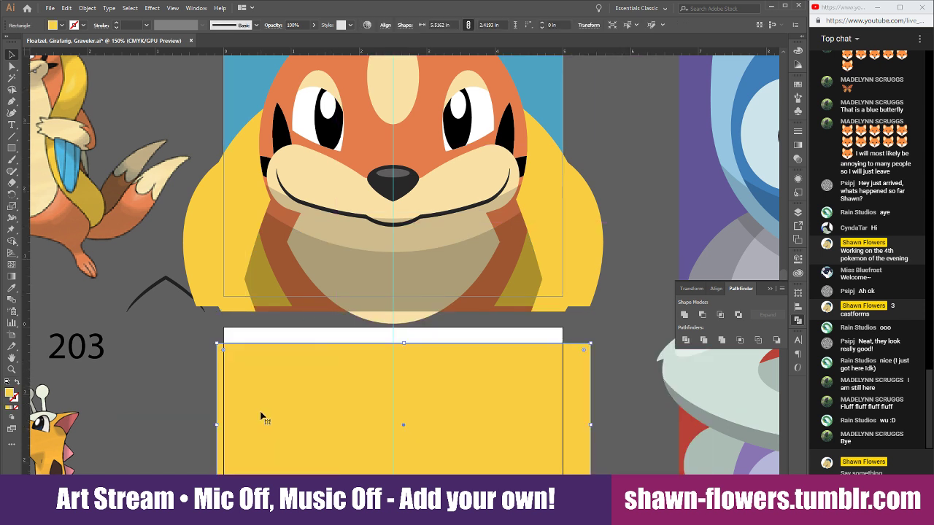
{"action": "key", "text": "Delete"}
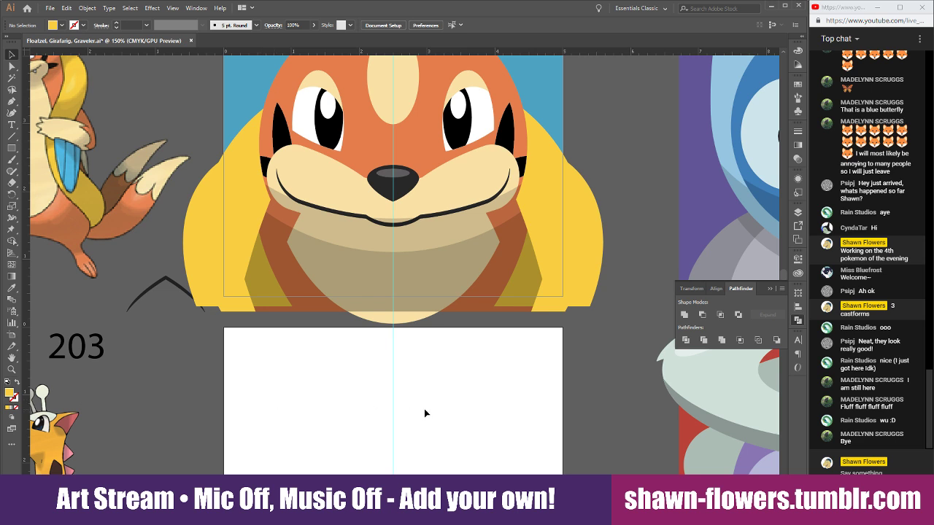
Examine the whole Floatzel portrait with its shadows and compare it with the reference picture
{"action": "scroll", "coordinate": [425, 412], "scroll_direction": "down", "scroll_amount": 2, "text": "alt"}
{"action": "scroll", "coordinate": [497, 435], "scroll_direction": "up", "scroll_amount": 2}
{"action": "scroll", "coordinate": [496, 433], "scroll_direction": "down", "scroll_amount": 1}
{"action": "scroll", "coordinate": [486, 428], "scroll_direction": "up", "scroll_amount": 1, "text": "alt"}
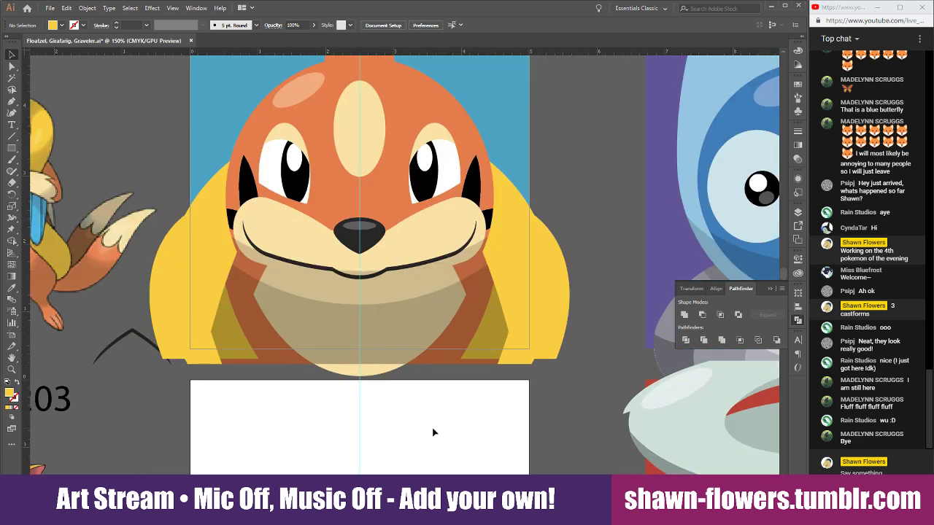
{"action": "scroll", "coordinate": [433, 431], "scroll_direction": "down", "scroll_amount": 1}
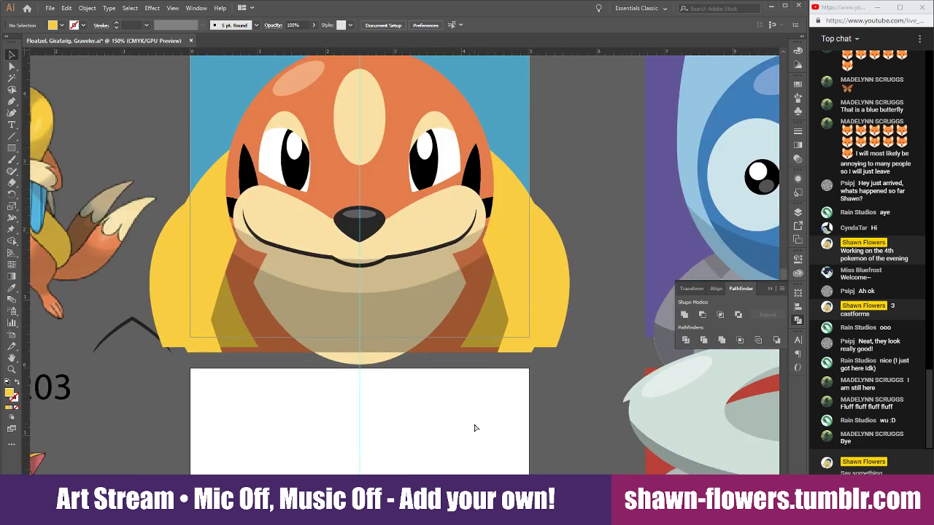
{"action": "scroll", "coordinate": [478, 422], "scroll_direction": "left", "scroll_amount": 3}
{"action": "scroll", "coordinate": [482, 415], "scroll_direction": "down", "scroll_amount": 1, "text": "alt"}
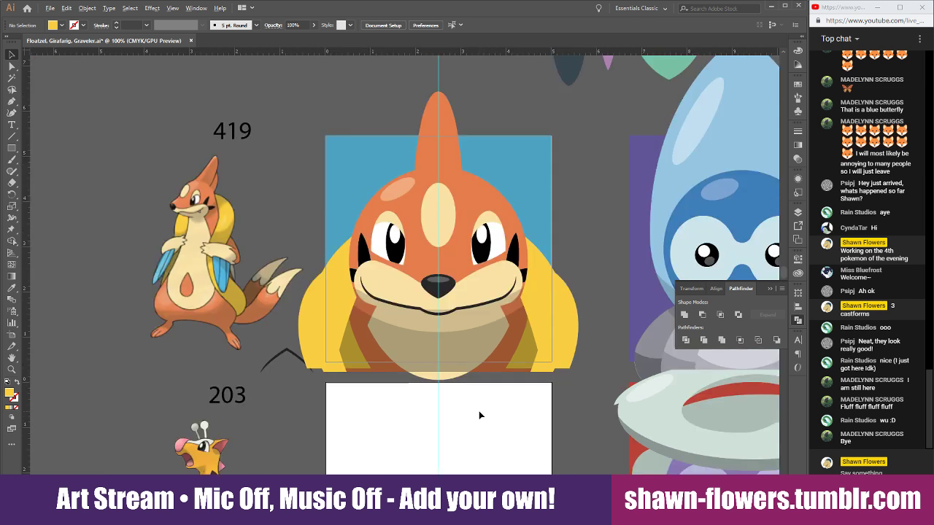
{"action": "scroll", "coordinate": [479, 416], "scroll_direction": "up", "scroll_amount": 1, "text": "alt"}
{"action": "scroll", "coordinate": [493, 424], "scroll_direction": "up", "scroll_amount": 2}
{"action": "scroll", "coordinate": [474, 435], "scroll_direction": "up", "scroll_amount": 1}
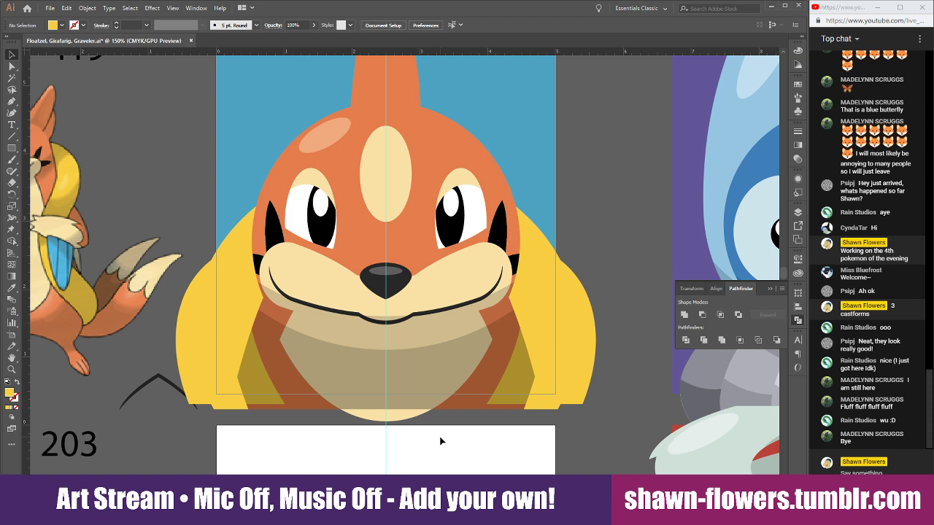
Send the live chat message "Thanks! They've been fun to work on"
{"action": "left_click", "coordinate": [841, 472]}
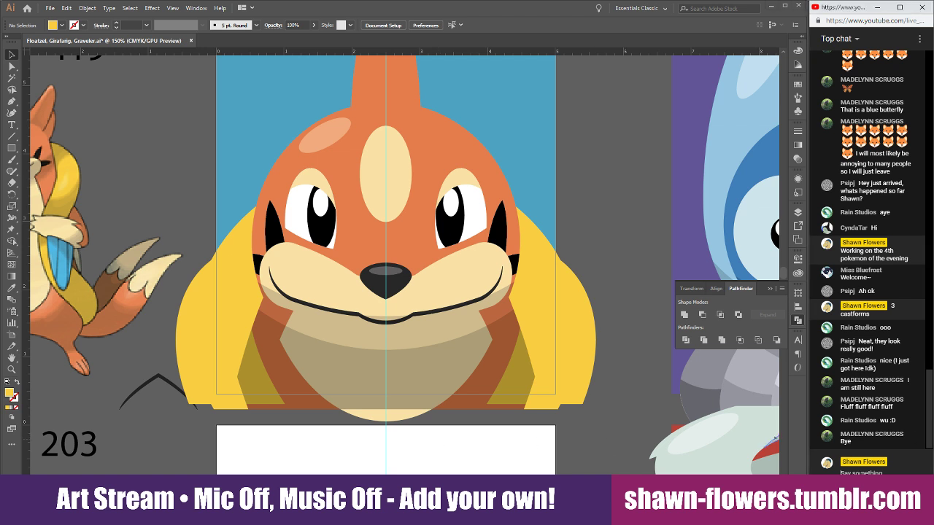
{"action": "type", "text": "Thanks! They've"}
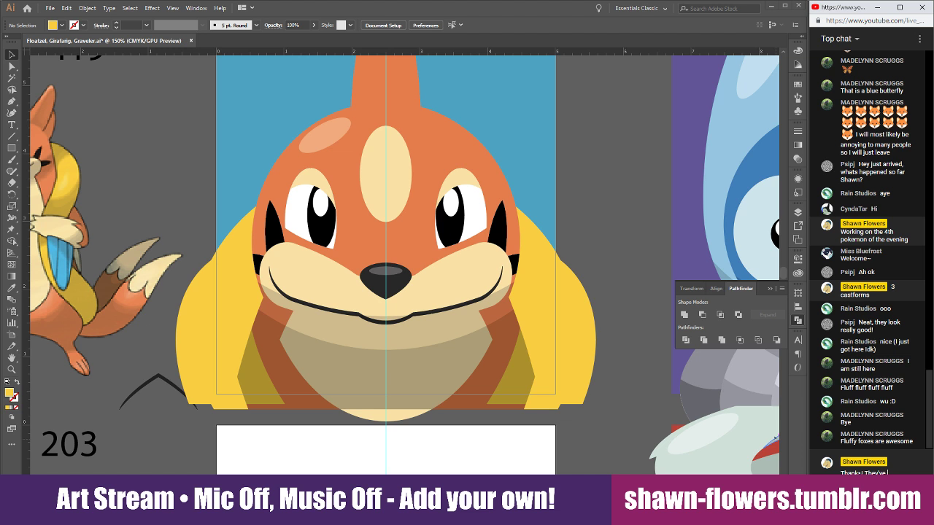
{"action": "type", "text": " been fun to work on"}
{"action": "key", "text": "Return"}
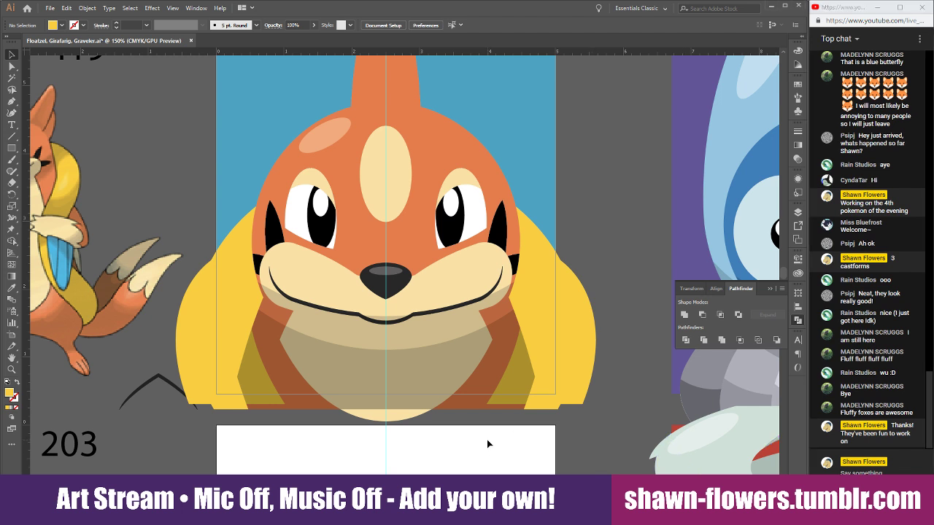
Bring both yellow side pieces of the float in front of the neck shadows
{"action": "scroll", "coordinate": [487, 440], "scroll_direction": "down", "scroll_amount": 1}
{"action": "scroll", "coordinate": [483, 441], "scroll_direction": "up", "scroll_amount": 1}
{"action": "scroll", "coordinate": [484, 444], "scroll_direction": "up", "scroll_amount": 1}
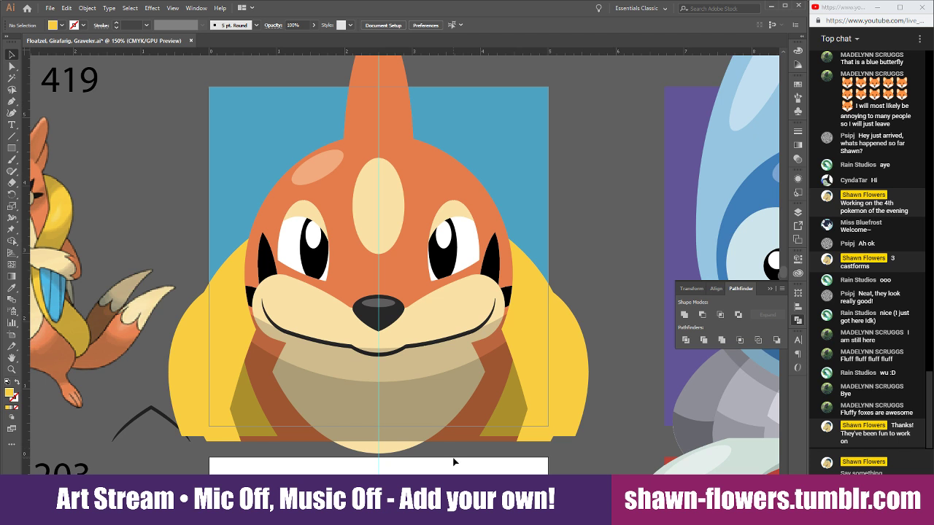
{"action": "scroll", "coordinate": [453, 462], "scroll_direction": "down", "scroll_amount": 1}
{"action": "left_click", "coordinate": [579, 340]}
{"action": "left_click", "coordinate": [192, 365], "text": "shift"}
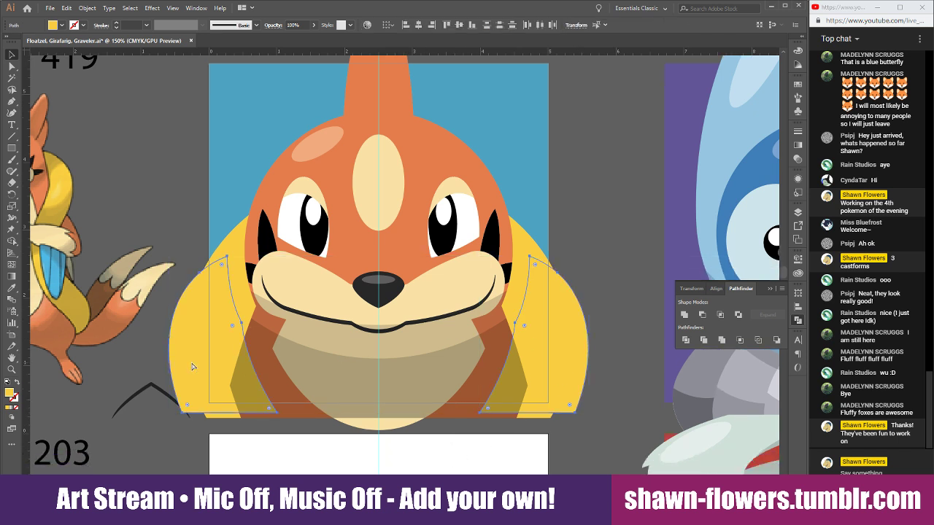
{"action": "key", "text": "ctrl+shift+]"}
{"action": "left_click", "coordinate": [590, 194]}
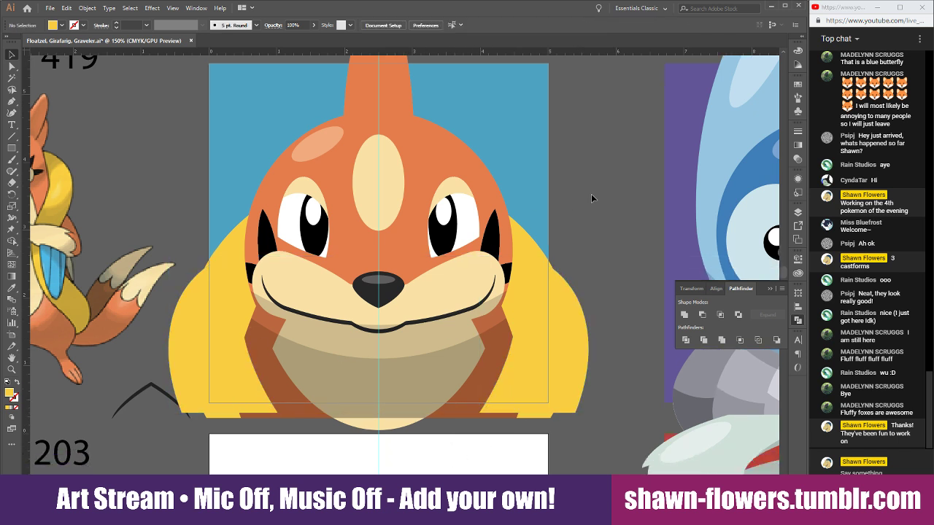
Duplicate the left yellow float piece, then rotate and stretch the copy diagonally across it as a cutting shape
{"action": "scroll", "coordinate": [591, 195], "scroll_direction": "down", "scroll_amount": 1}
{"action": "scroll", "coordinate": [451, 368], "scroll_direction": "up", "scroll_amount": 1}
{"action": "scroll", "coordinate": [314, 365], "scroll_direction": "up", "scroll_amount": 2}
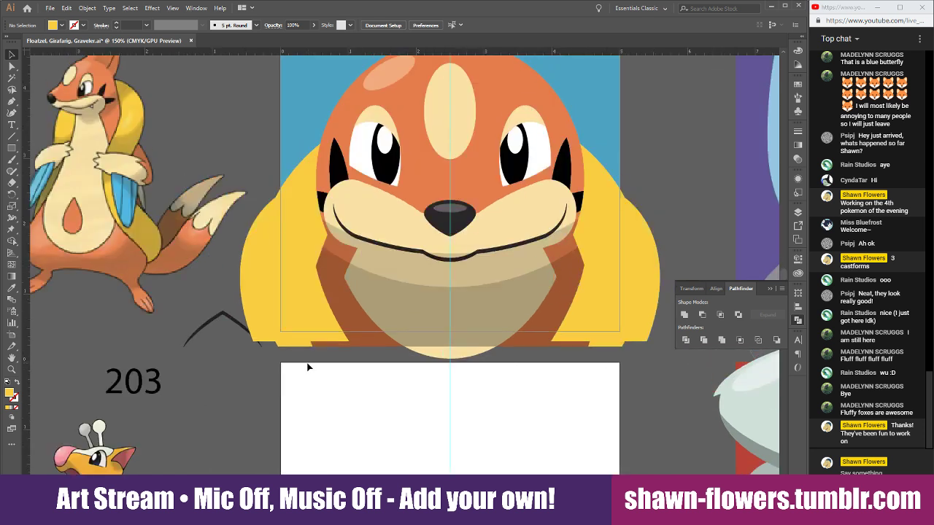
{"action": "left_click", "coordinate": [280, 319]}
{"action": "left_click_drag", "start_coordinate": [302, 315], "coordinate": [261, 315]}
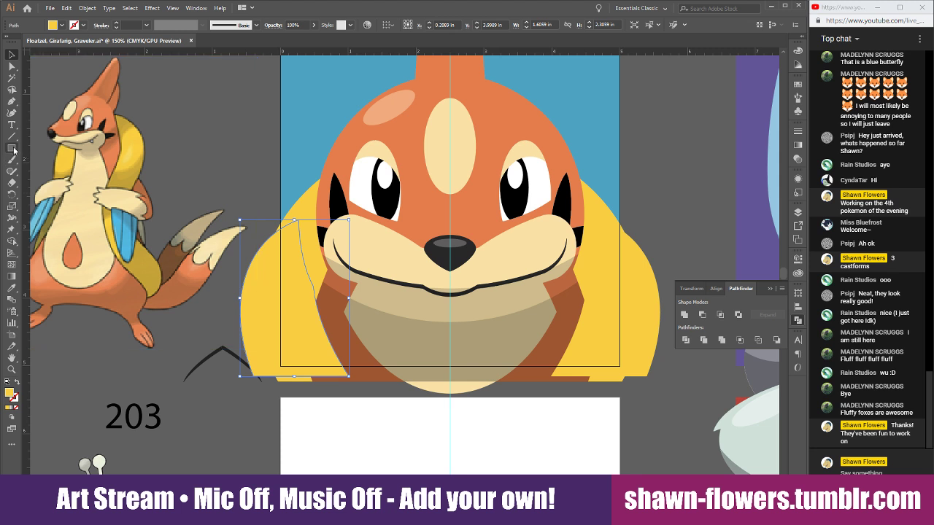
{"action": "left_click_drag", "start_coordinate": [285, 348], "coordinate": [321, 312]}
{"action": "left_click_drag", "start_coordinate": [386, 343], "coordinate": [451, 300]}
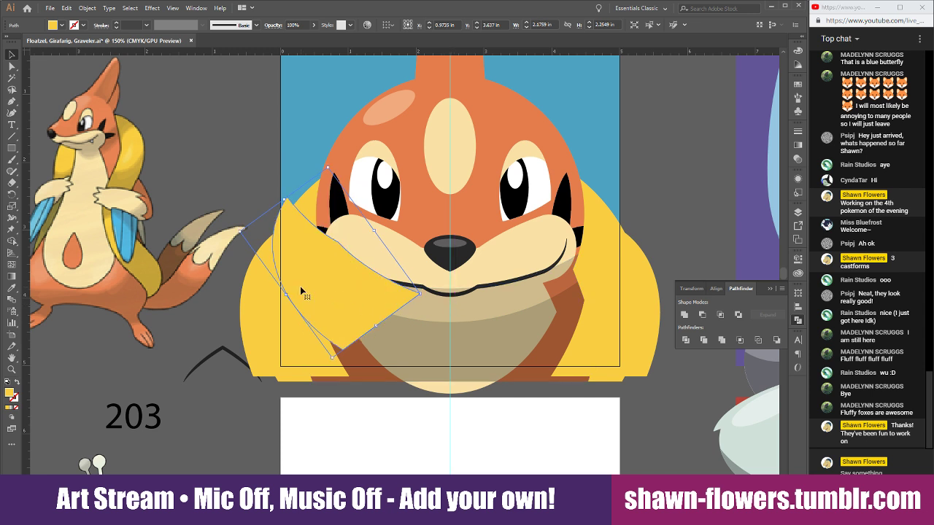
{"action": "left_click_drag", "start_coordinate": [302, 291], "coordinate": [278, 296]}
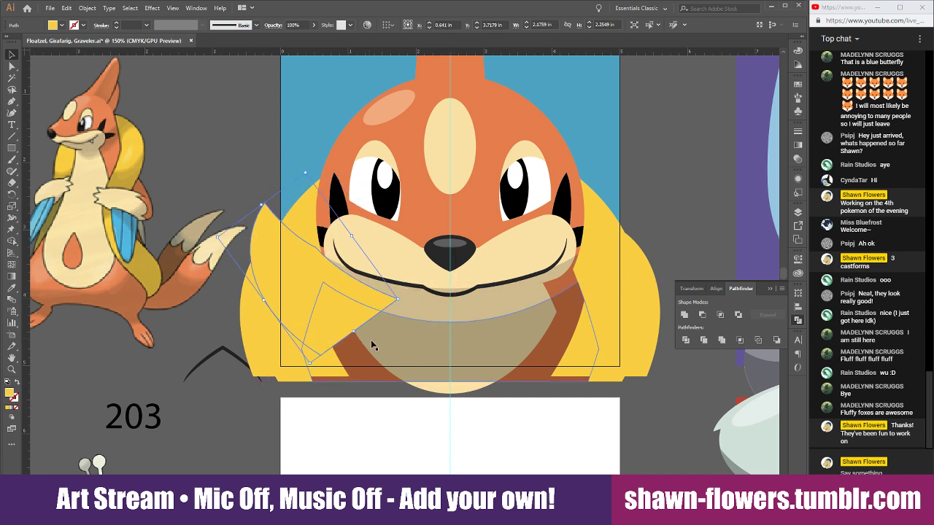
{"action": "left_click_drag", "start_coordinate": [371, 343], "coordinate": [371, 352]}
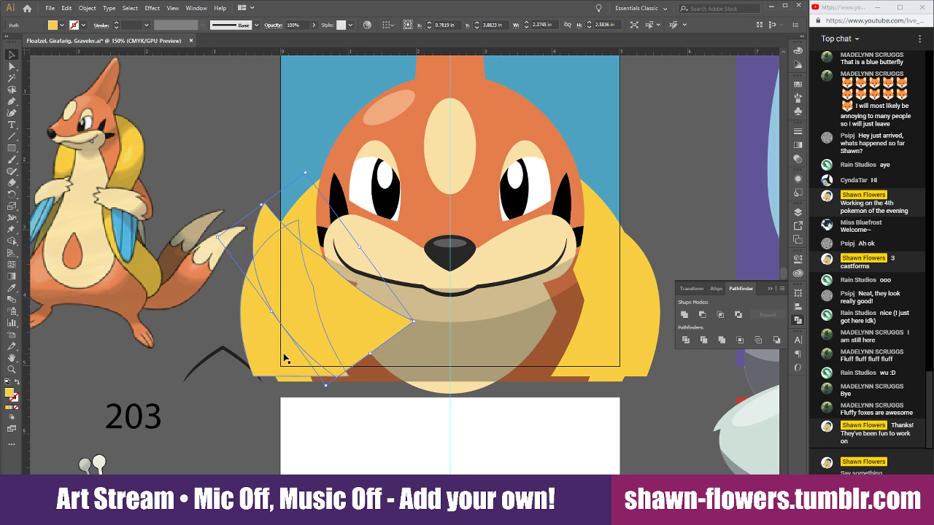
Subtract the rotated shape from a copy of the left float piece with Minus Front and delete the small upper leftover
{"action": "left_click", "coordinate": [265, 341], "text": "shift"}
{"action": "left_click", "coordinate": [705, 314]}
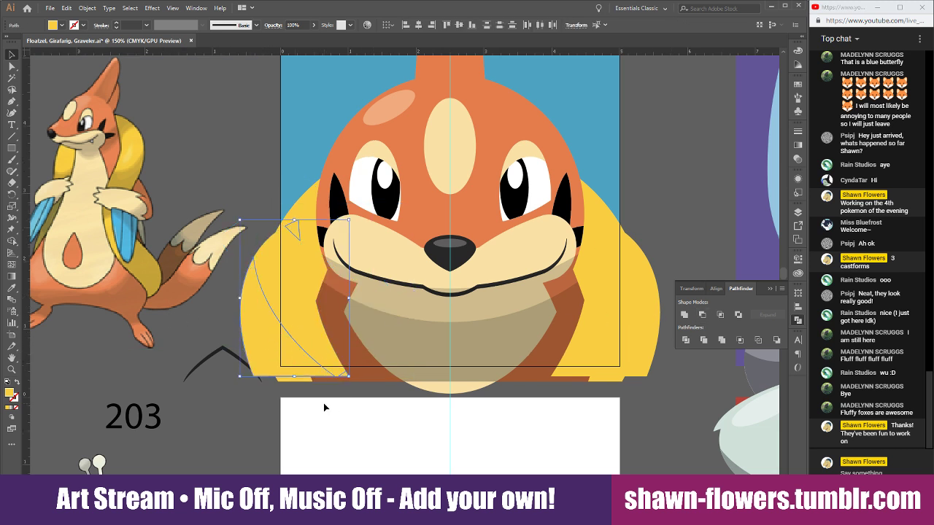
{"action": "left_click", "coordinate": [298, 235]}
{"action": "key", "text": "Delete"}
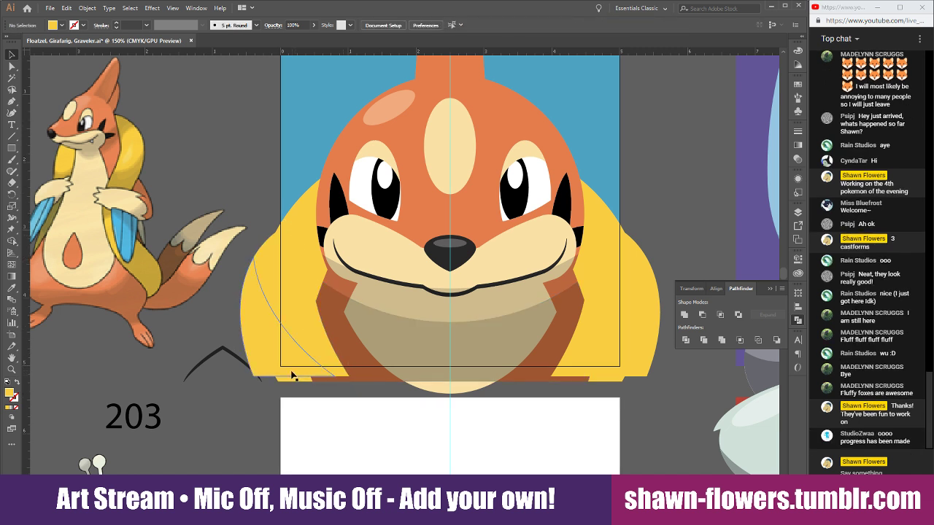
Apply the neck shadow's translucent grey appearance to the cut crescent on the left float with the Eyedropper
{"action": "left_click", "coordinate": [266, 358]}
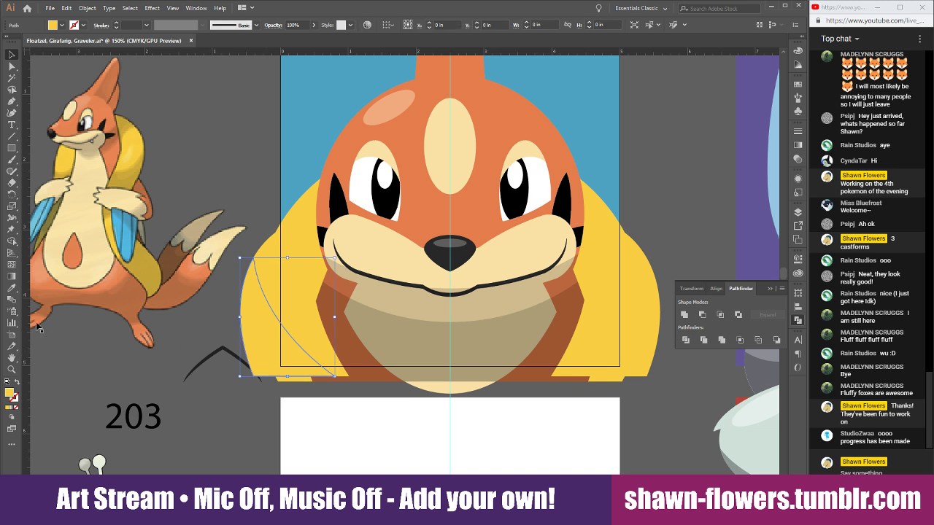
{"action": "key", "text": "i"}
{"action": "left_click", "coordinate": [358, 289]}
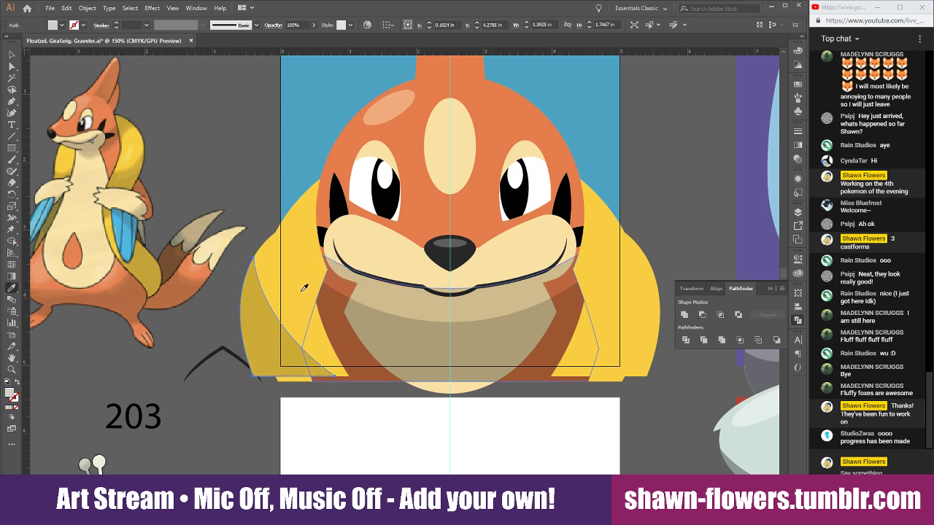
{"action": "key", "text": "v"}
{"action": "left_click", "coordinate": [263, 127]}
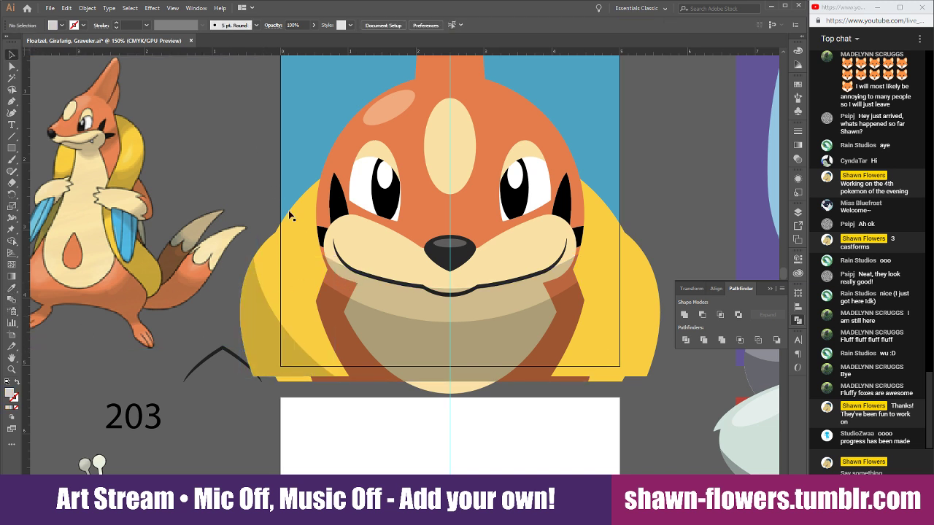
Copy the left float's crescent shadow across to the right float piece and reflect it across the vertical axis
{"action": "left_click_drag", "start_coordinate": [267, 332], "coordinate": [617, 331]}
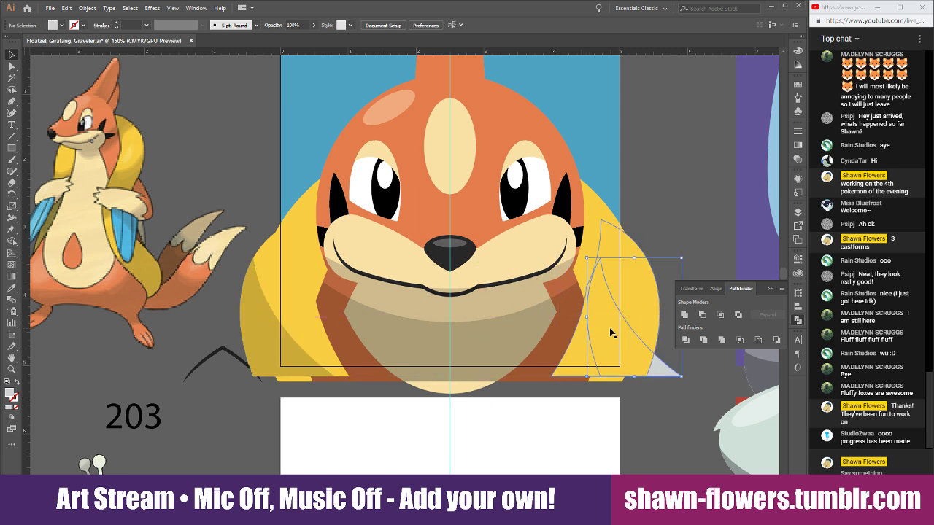
{"action": "left_click", "coordinate": [87, 8]}
{"action": "mouse_move", "coordinate": [97, 21]}
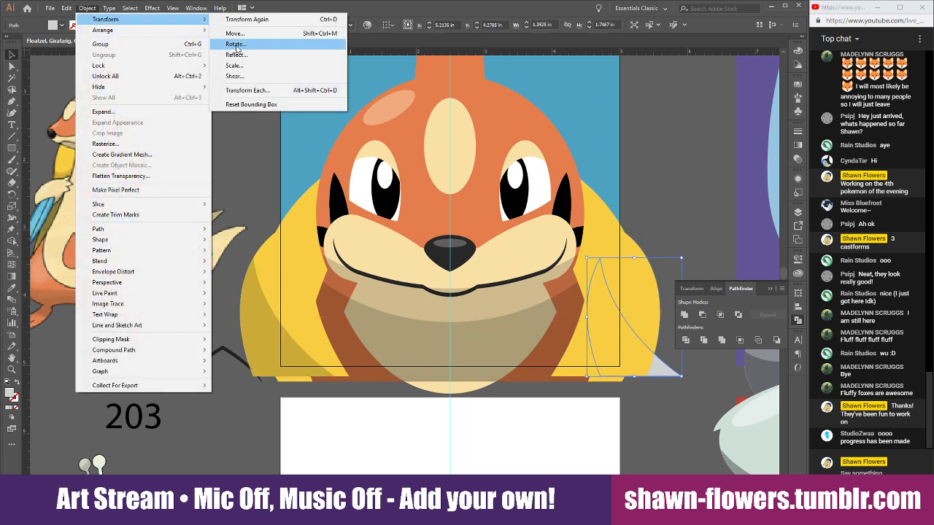
{"action": "left_click", "coordinate": [237, 55]}
{"action": "left_click", "coordinate": [87, 159]}
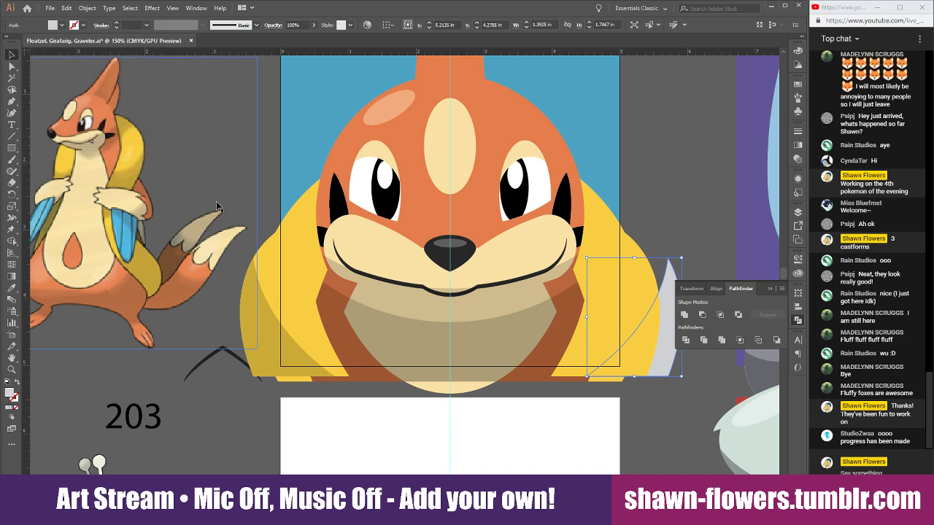
Bring the mirrored crescent shadow to the front and align it with the right float piece's outer and lower edges
{"action": "key", "text": "ctrl+shift+bracketright"}
{"action": "scroll", "coordinate": [634, 362], "scroll_direction": "up", "scroll_amount": 3}
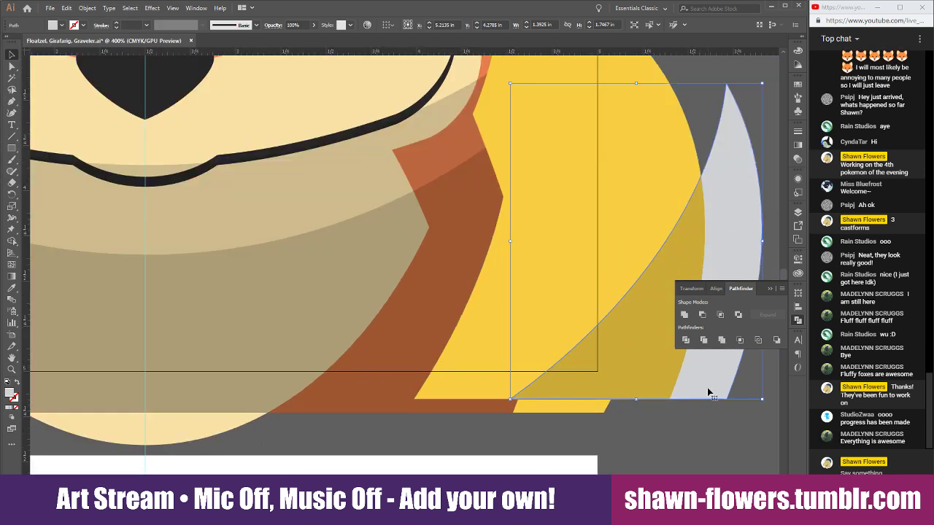
{"action": "left_click_drag", "start_coordinate": [710, 386], "coordinate": [658, 382]}
{"action": "left_click", "coordinate": [670, 444]}
{"action": "scroll", "coordinate": [669, 443], "scroll_direction": "down", "scroll_amount": 3}
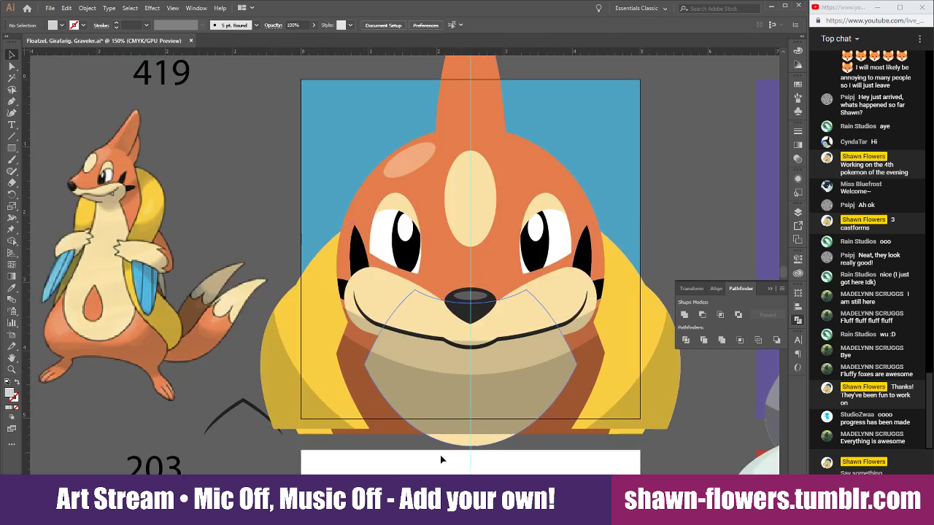
Duplicate the large yellow float shape behind the head straight down over the lower body
{"action": "scroll", "coordinate": [363, 455], "scroll_direction": "up", "scroll_amount": 1}
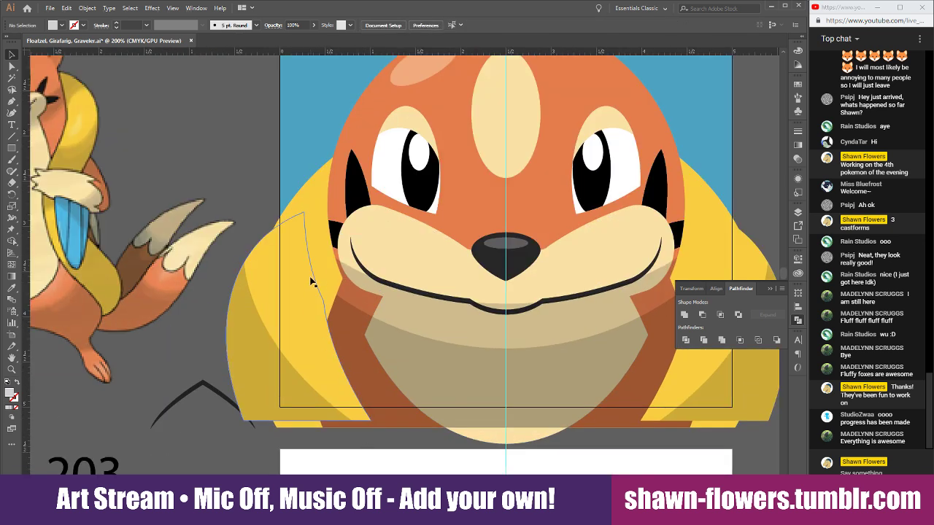
{"action": "left_click", "coordinate": [325, 258]}
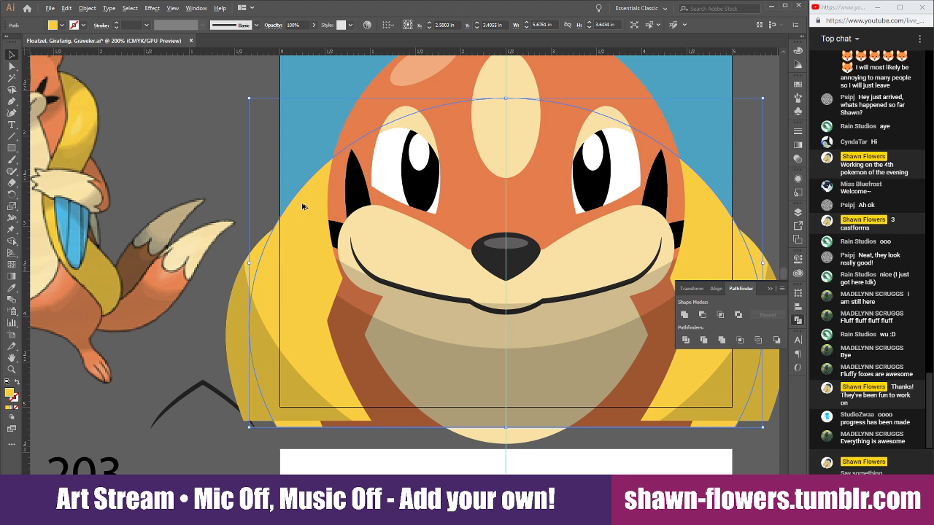
{"action": "left_click_drag", "start_coordinate": [302, 204], "coordinate": [369, 308]}
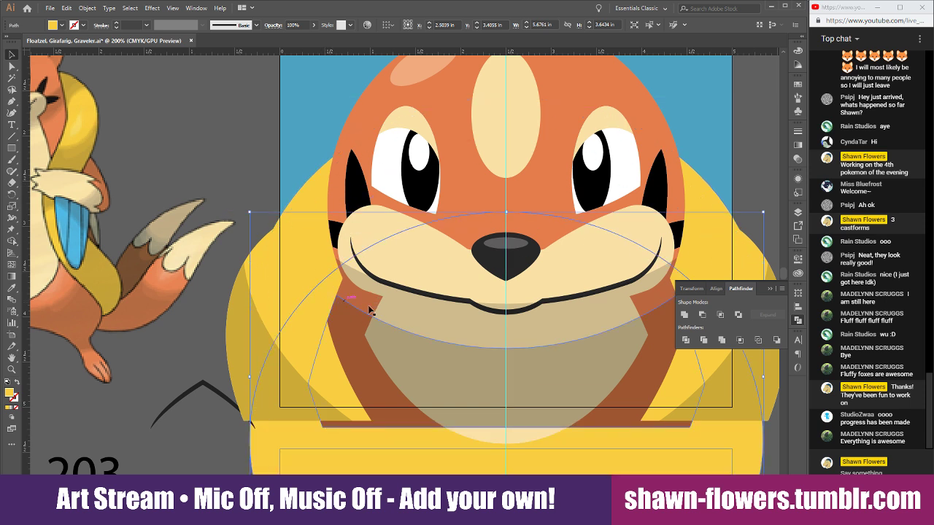
{"action": "key", "text": "ctrl+minus"}
{"action": "scroll", "coordinate": [627, 402], "scroll_direction": "down", "scroll_amount": 3}
{"action": "scroll", "coordinate": [642, 402], "scroll_direction": "down", "scroll_amount": 1}
{"action": "scroll", "coordinate": [620, 382], "scroll_direction": "right", "scroll_amount": 3}
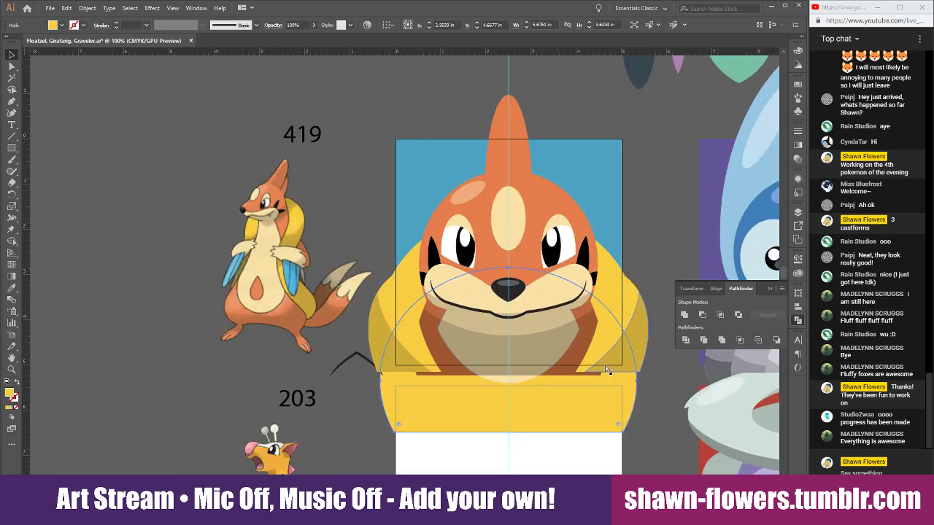
{"action": "scroll", "coordinate": [589, 370], "scroll_direction": "up", "scroll_amount": 2}
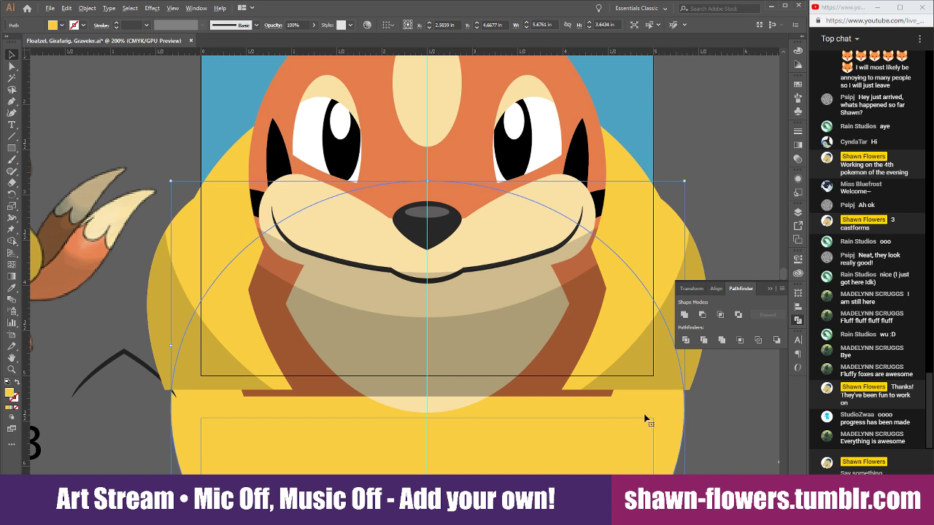
{"action": "scroll", "coordinate": [645, 418], "scroll_direction": "down", "scroll_amount": 1}
Narrow the duplicated float shape symmetrically to about 3.97 in wide and raise it behind the face, closely around the neck
{"action": "left_click_drag", "start_coordinate": [667, 362], "coordinate": [635, 362]}
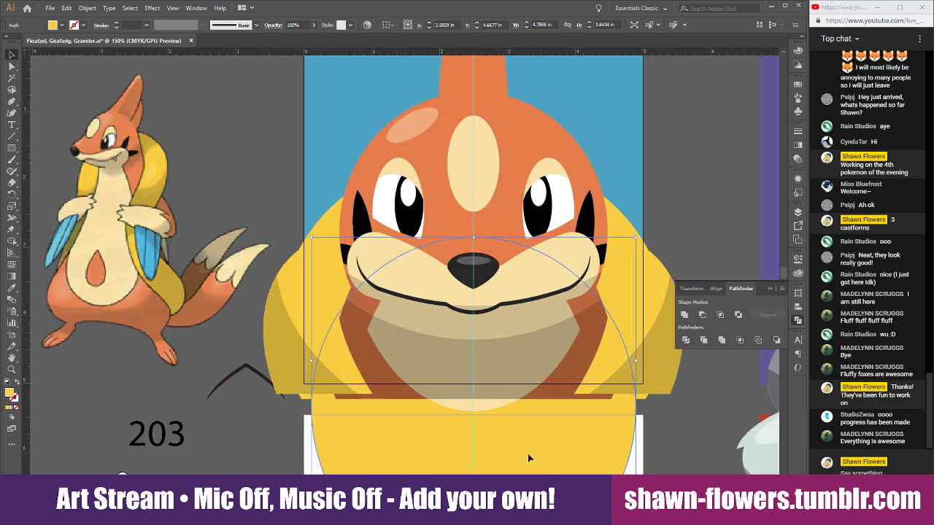
{"action": "left_click_drag", "start_coordinate": [528, 453], "coordinate": [526, 434]}
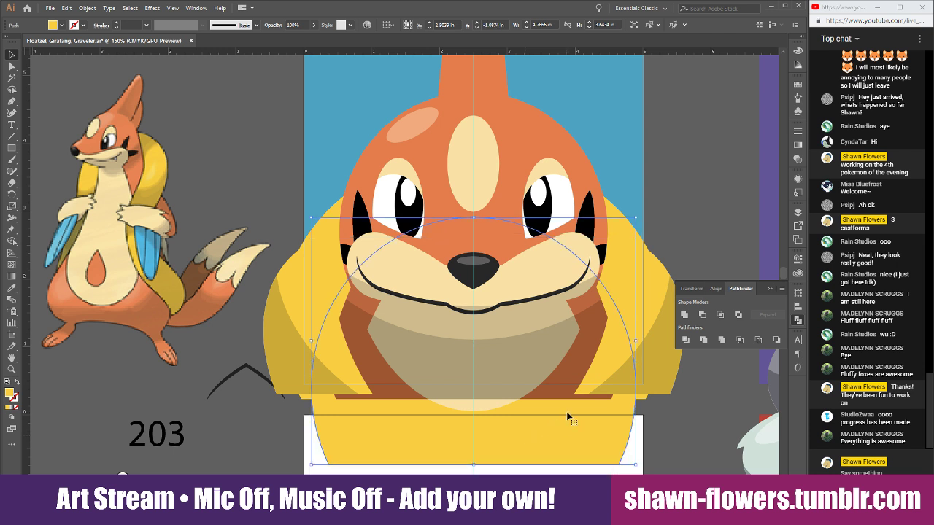
{"action": "left_click_drag", "start_coordinate": [636, 343], "coordinate": [612, 342]}
{"action": "left_click_drag", "start_coordinate": [538, 452], "coordinate": [532, 398]}
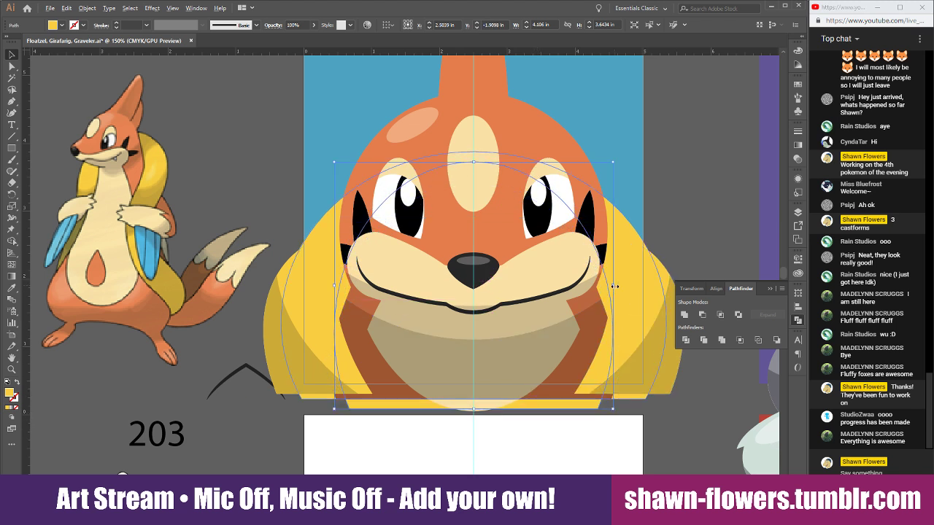
{"action": "left_click_drag", "start_coordinate": [613, 285], "coordinate": [608, 287]}
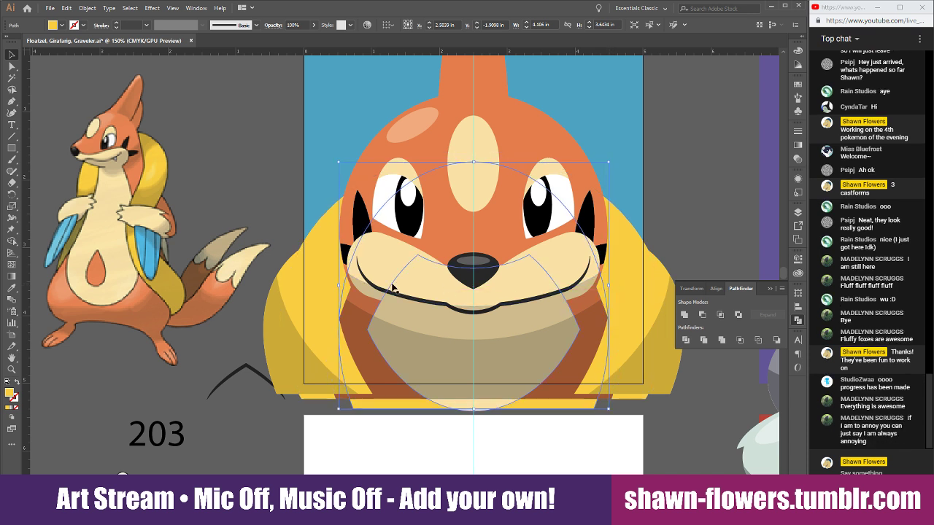
Crop the narrowed duplicate to the back float shape with Pathfinder and give it the neck shadow's translucent grey using the Eyedropper
{"action": "left_click", "coordinate": [329, 242], "text": "shift"}
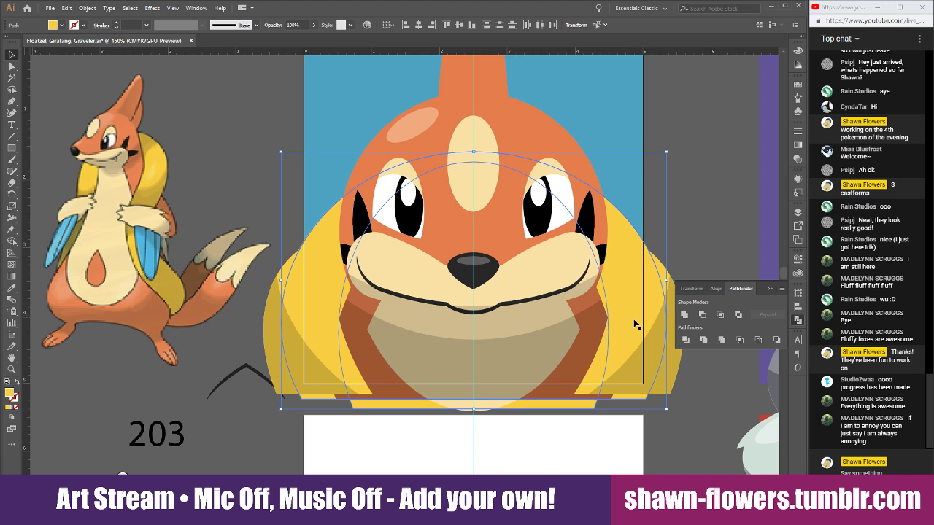
{"action": "left_click", "coordinate": [741, 340]}
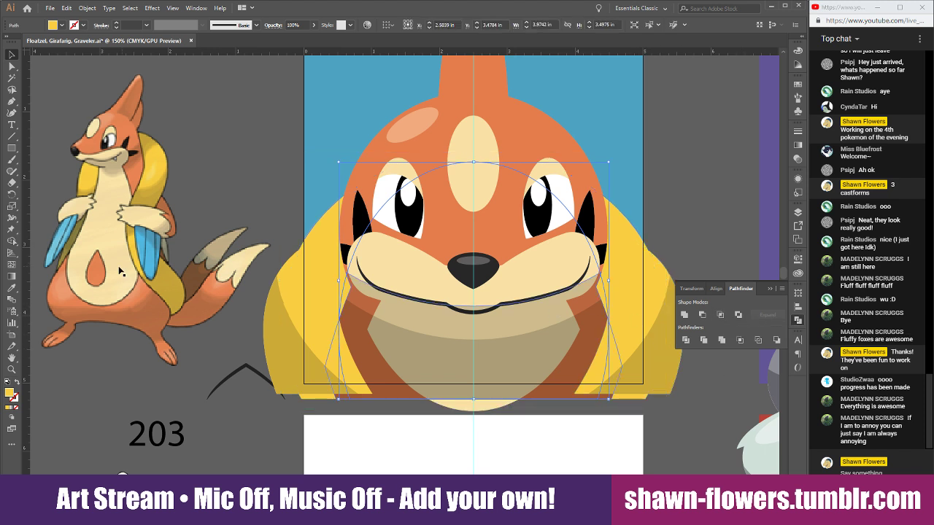
{"action": "left_click", "coordinate": [12, 288]}
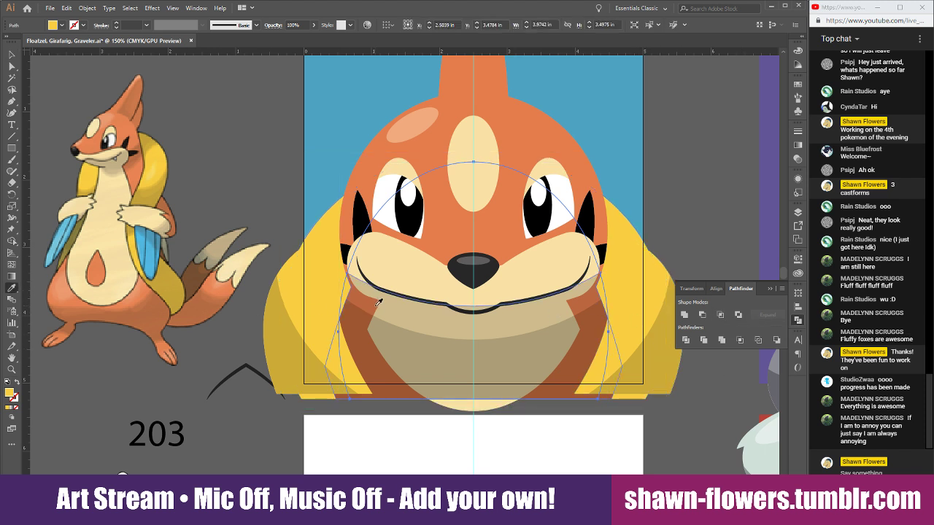
{"action": "left_click", "coordinate": [377, 305]}
{"action": "left_click", "coordinate": [11, 55]}
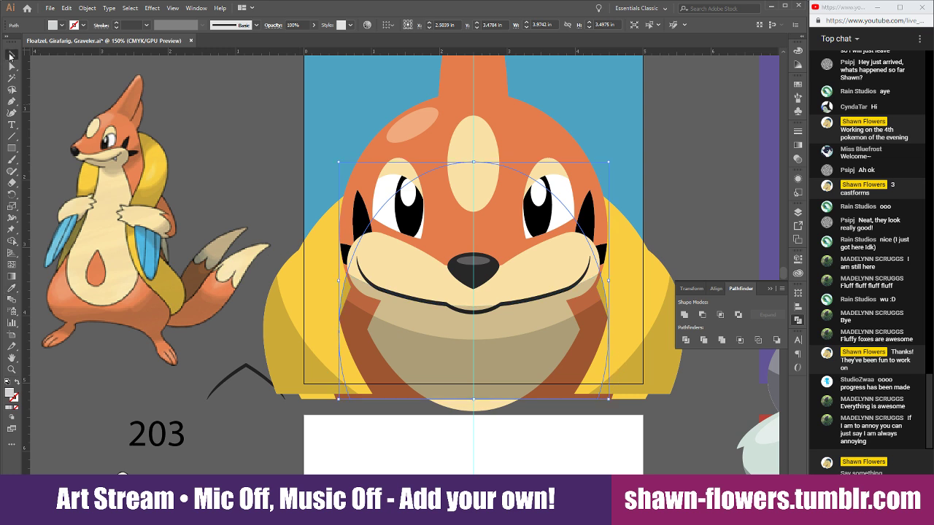
{"action": "left_click", "coordinate": [281, 133]}
{"action": "left_click", "coordinate": [438, 457]}
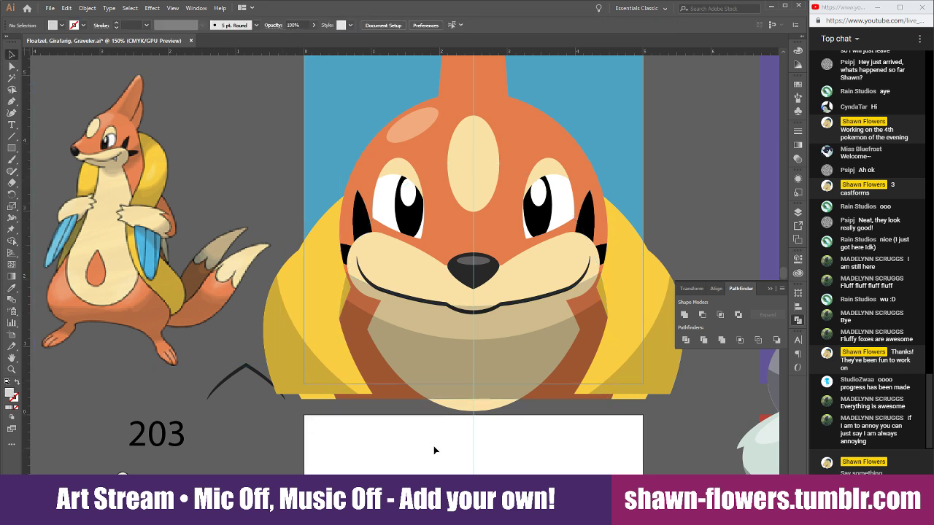
Examine the new shadows on the float, neck and body up close and in the whole portrait
{"action": "scroll", "coordinate": [431, 448], "scroll_direction": "down", "scroll_amount": 1}
{"action": "scroll", "coordinate": [433, 446], "scroll_direction": "up", "scroll_amount": 3}
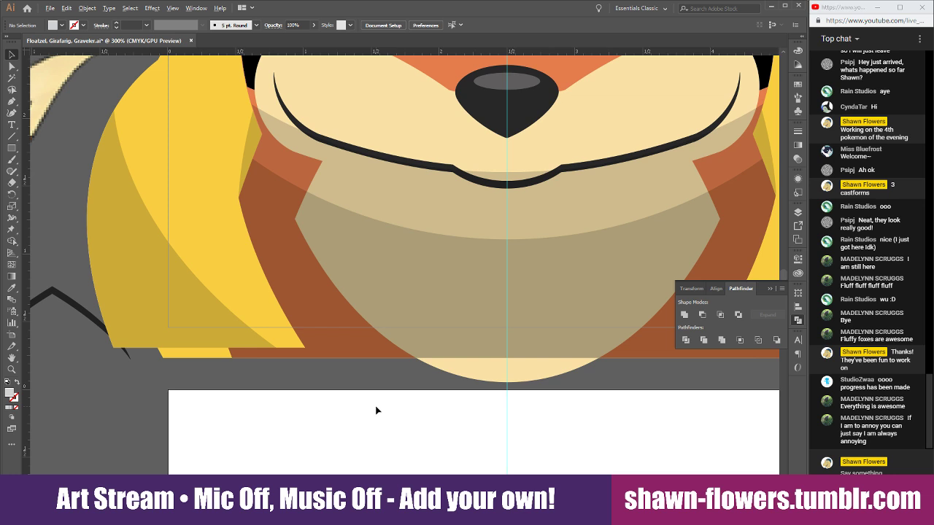
{"action": "scroll", "coordinate": [377, 410], "scroll_direction": "down", "scroll_amount": 2}
{"action": "scroll", "coordinate": [327, 416], "scroll_direction": "right", "scroll_amount": 4}
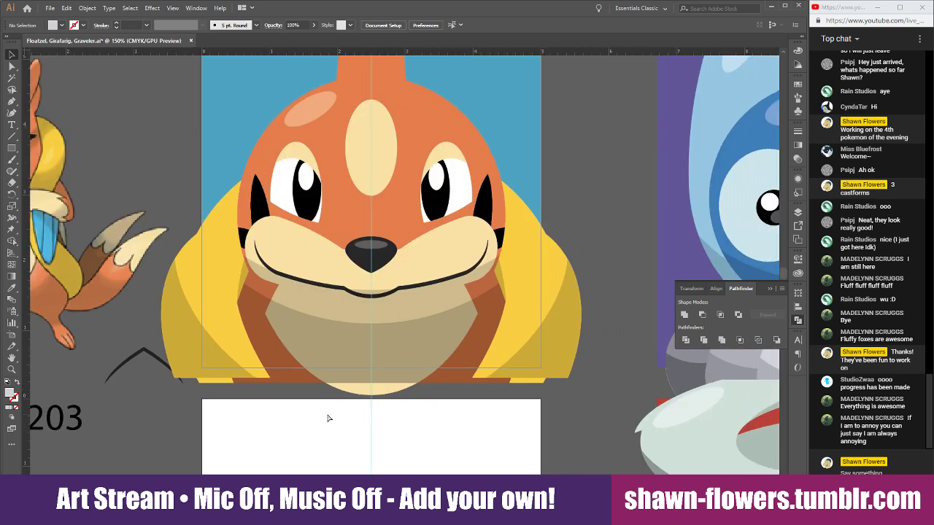
{"action": "scroll", "coordinate": [325, 423], "scroll_direction": "down", "scroll_amount": 2}
{"action": "scroll", "coordinate": [324, 432], "scroll_direction": "up", "scroll_amount": 2}
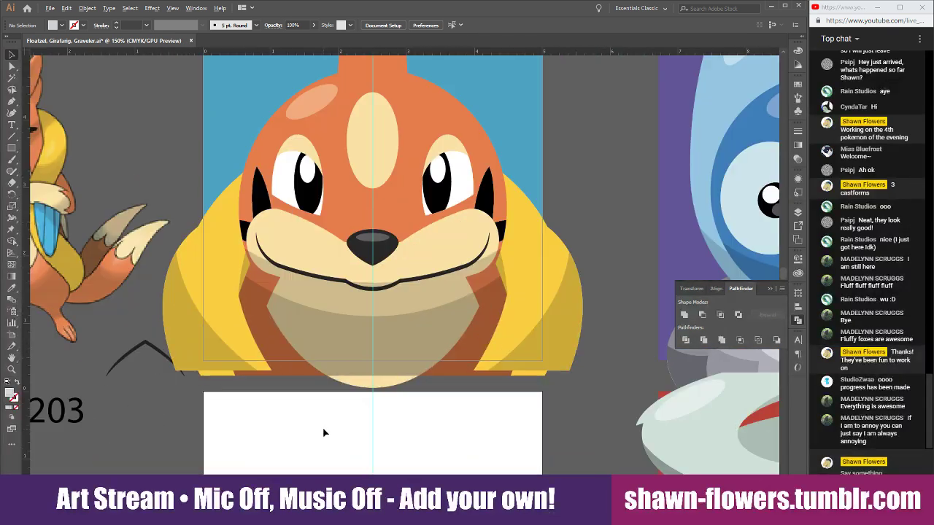
{"action": "scroll", "coordinate": [436, 442], "scroll_direction": "up", "scroll_amount": 3}
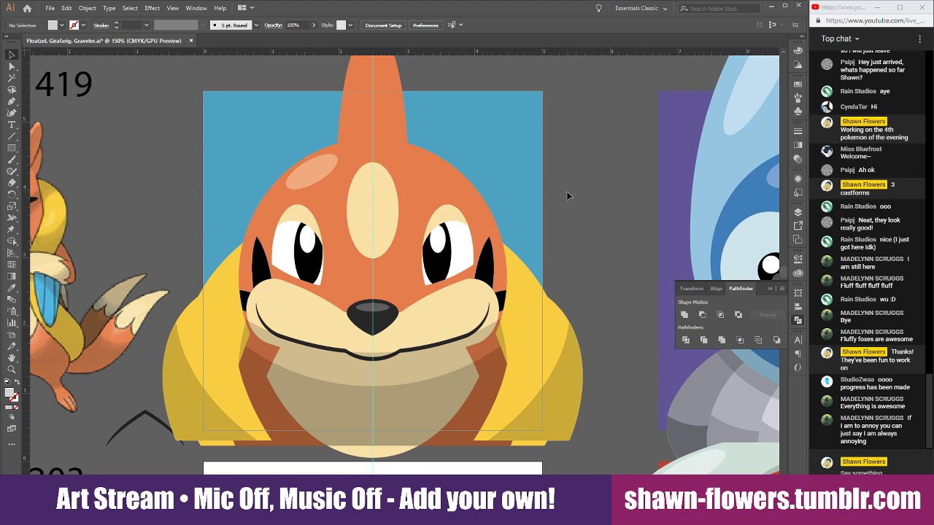
{"action": "scroll", "coordinate": [631, 272], "scroll_direction": "left", "scroll_amount": 2}
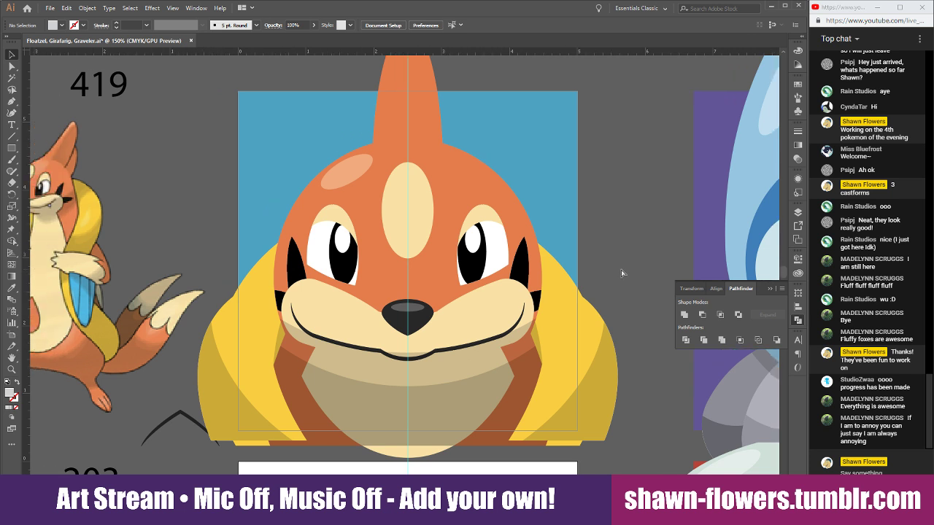
Darken the blue background square by setting the black component of its fill to 50%
{"action": "left_click", "coordinate": [245, 116]}
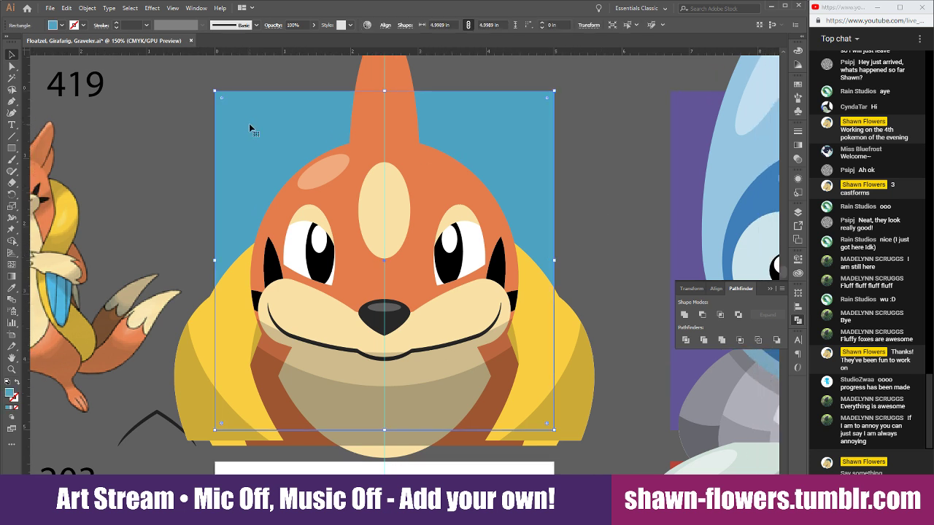
{"action": "left_click", "coordinate": [54, 27]}
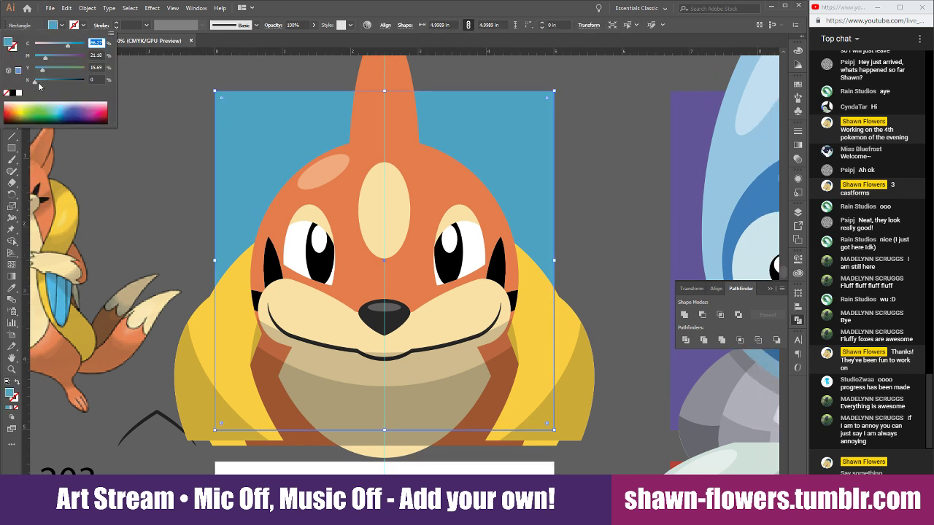
{"action": "left_click_drag", "start_coordinate": [42, 84], "coordinate": [60, 87]}
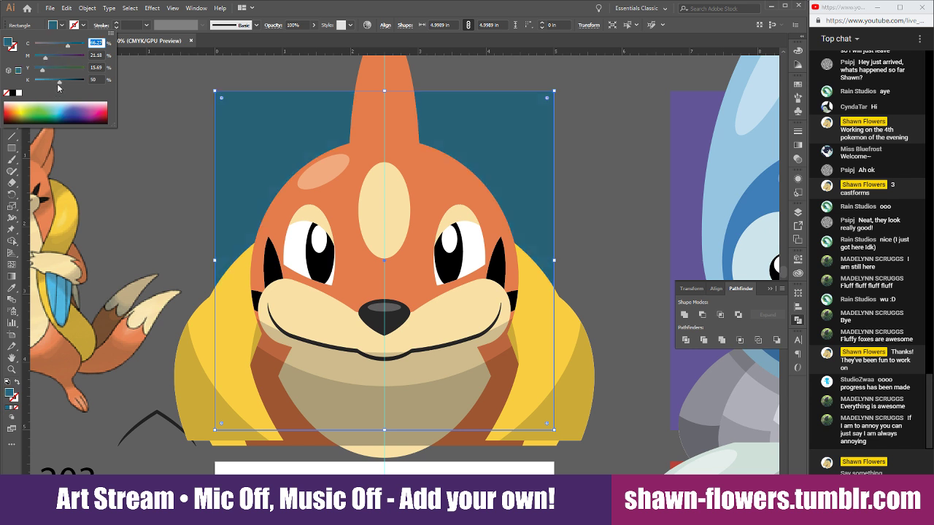
{"action": "left_click", "coordinate": [62, 26]}
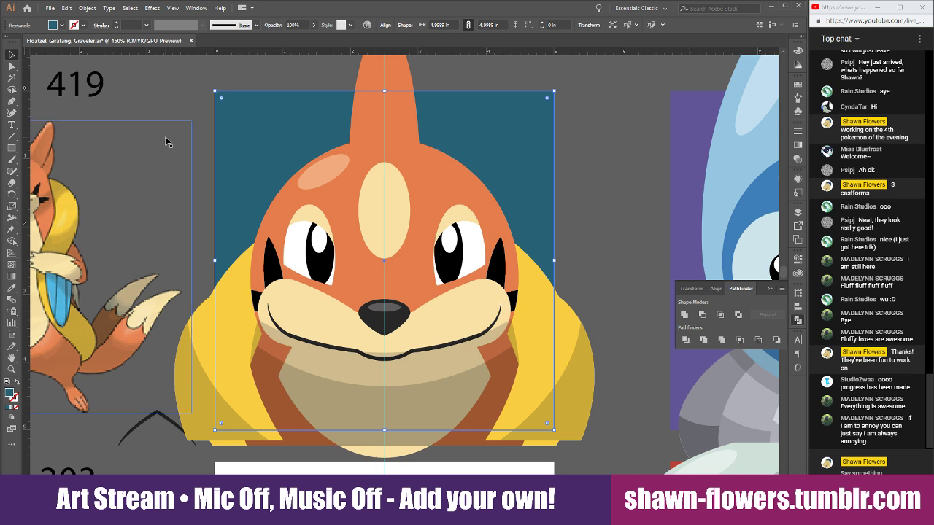
{"action": "left_click", "coordinate": [198, 133]}
Copy the head's highlight ellipse onto the head crest, reshaping it to about 1.09 by 0.23 in and tilting it along the crest's left edge
{"action": "scroll", "coordinate": [545, 256], "scroll_direction": "down", "scroll_amount": 1}
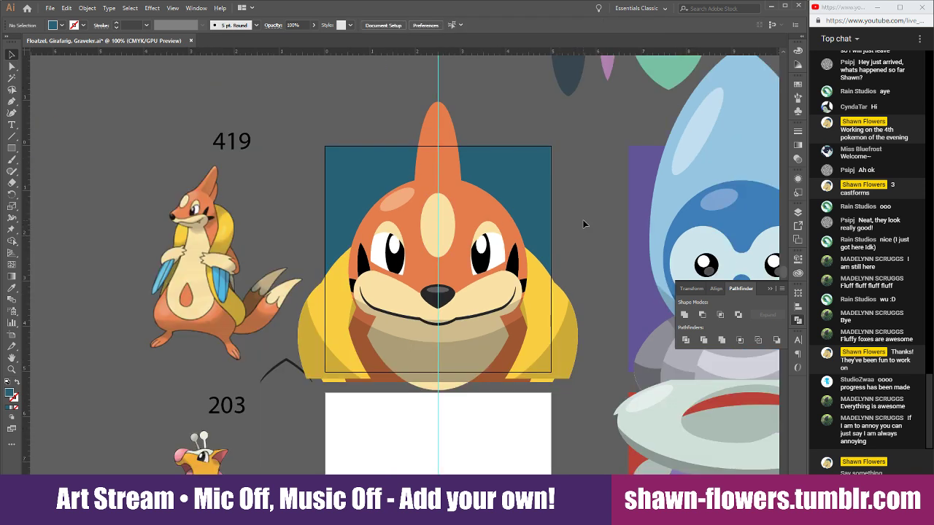
{"action": "scroll", "coordinate": [551, 226], "scroll_direction": "right", "scroll_amount": 1}
{"action": "scroll", "coordinate": [361, 230], "scroll_direction": "up", "scroll_amount": 2}
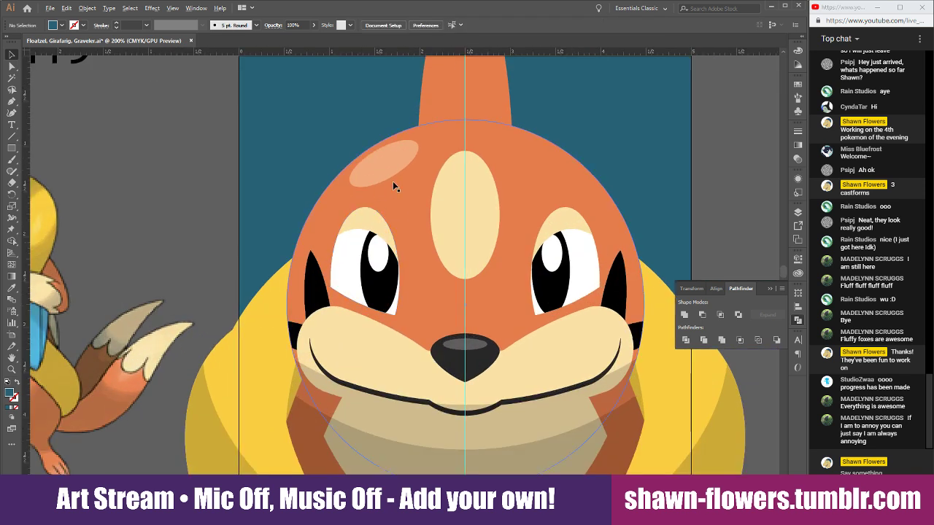
{"action": "scroll", "coordinate": [392, 186], "scroll_direction": "down", "scroll_amount": 1}
{"action": "scroll", "coordinate": [486, 137], "scroll_direction": "up", "scroll_amount": 2}
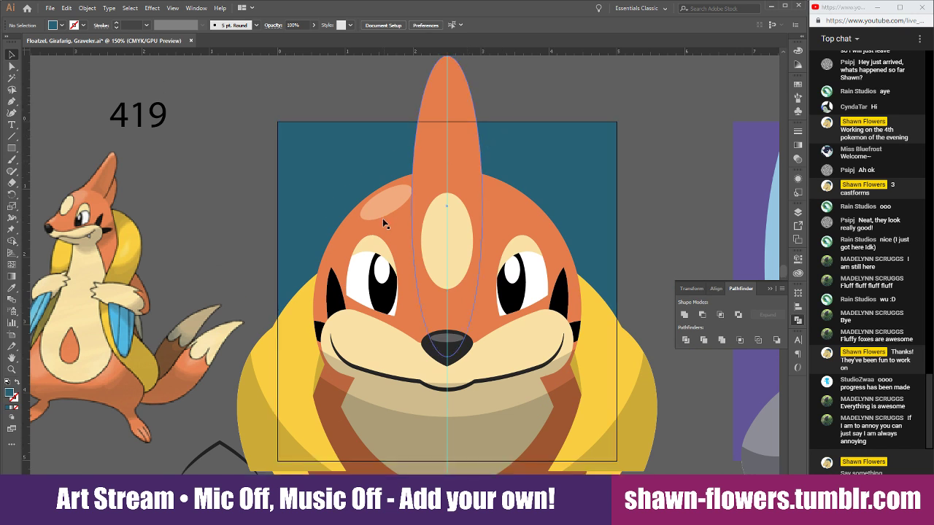
{"action": "left_click_drag", "start_coordinate": [399, 206], "coordinate": [440, 103]}
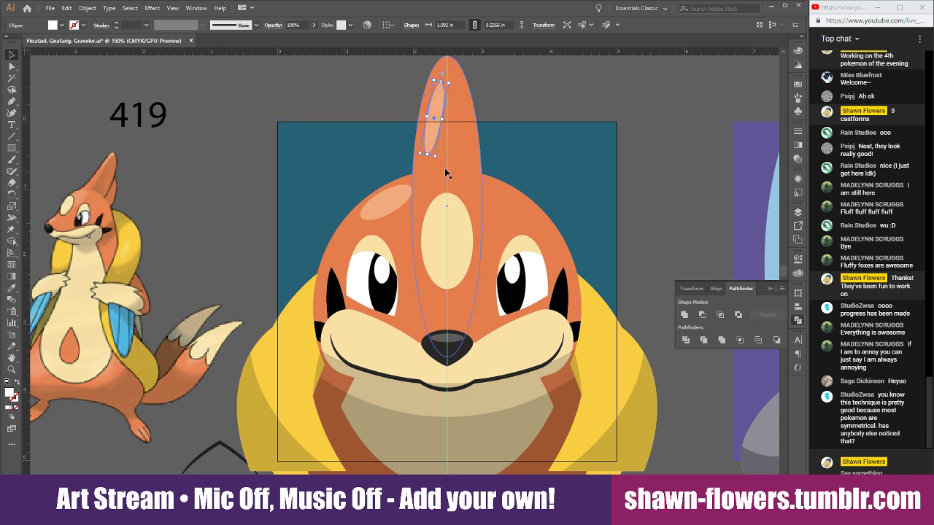
{"action": "left_click", "coordinate": [561, 103]}
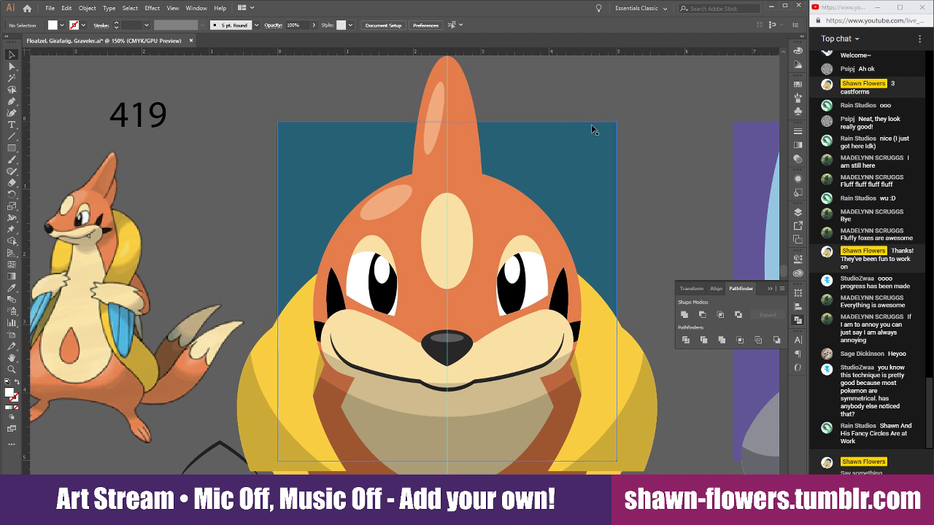
{"action": "scroll", "coordinate": [560, 161], "scroll_direction": "down", "scroll_amount": 3}
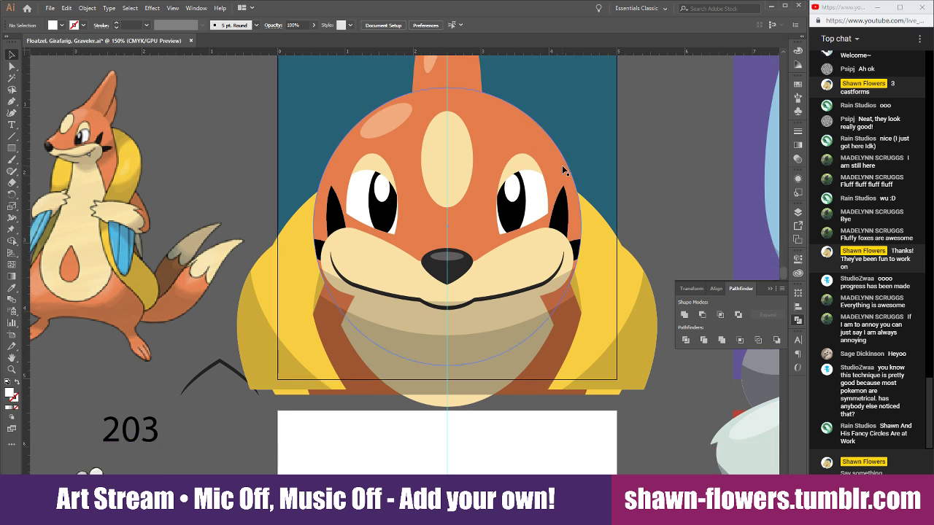
{"action": "scroll", "coordinate": [562, 170], "scroll_direction": "up", "scroll_amount": 2}
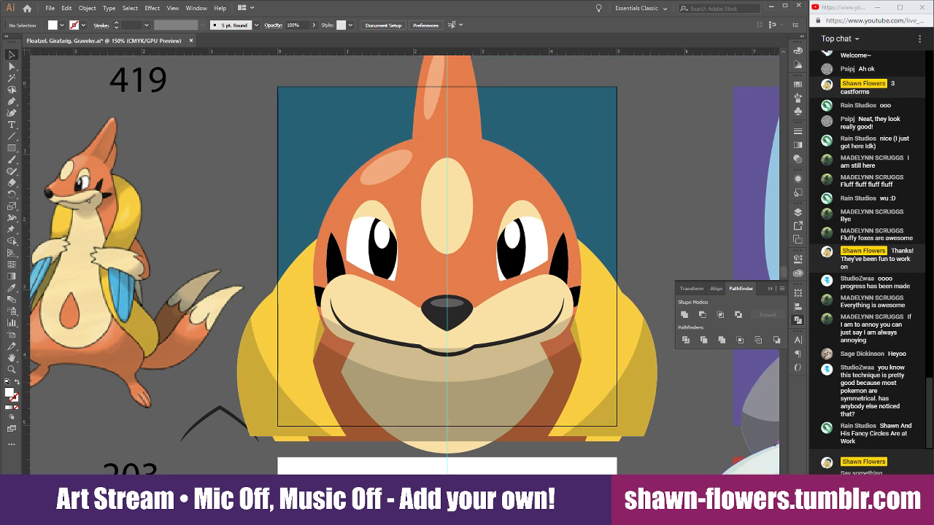
Post "haha" in the live chat and return to the Illustrator canvas
{"action": "left_click", "coordinate": [861, 472]}
{"action": "type", "text": "haha"}
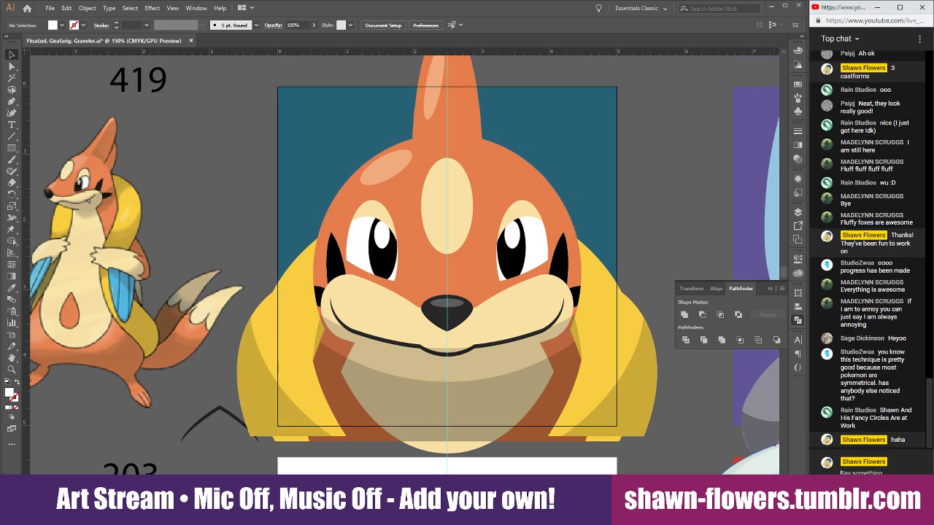
{"action": "key", "text": "Return"}
{"action": "left_click", "coordinate": [666, 202]}
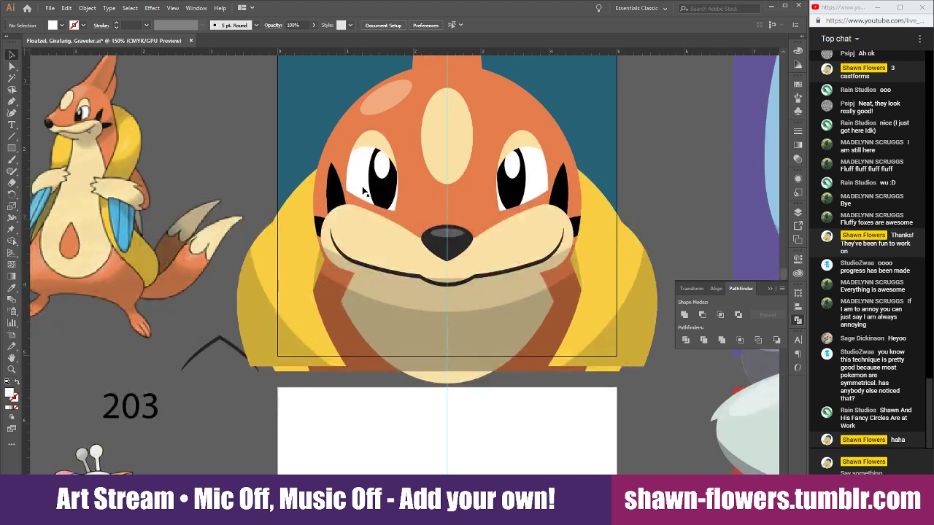
Copy a highlight ellipse onto the upper part of the float beside the left cheek, tilted along its edge, about 1.02 by 0.25 in
{"action": "left_click", "coordinate": [380, 139]}
{"action": "left_click_drag", "start_coordinate": [379, 138], "coordinate": [315, 233]}
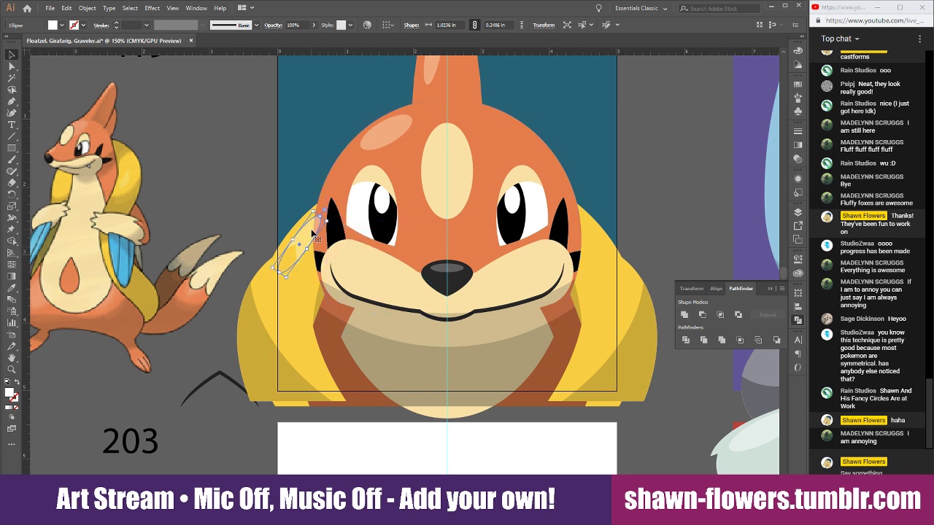
{"action": "scroll", "coordinate": [309, 259], "scroll_direction": "up", "scroll_amount": 2}
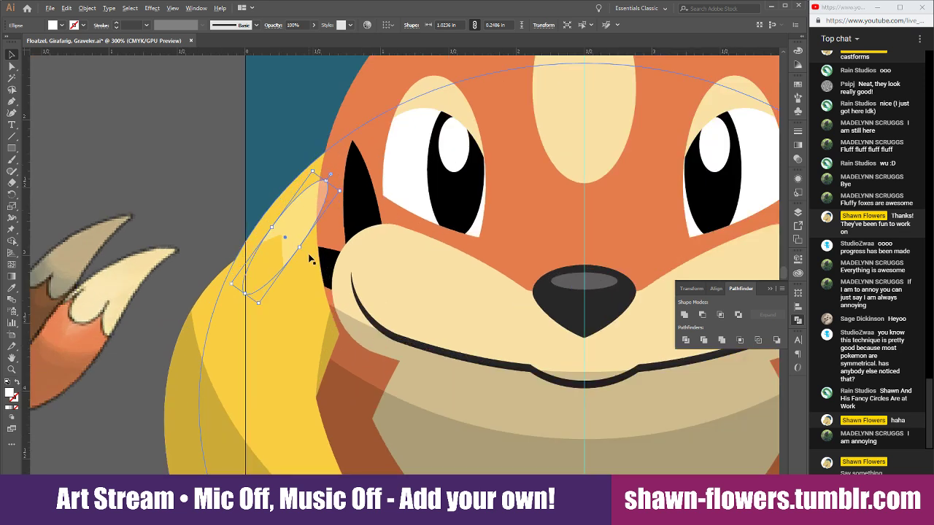
{"action": "scroll", "coordinate": [309, 259], "scroll_direction": "down", "scroll_amount": 2}
{"action": "scroll", "coordinate": [308, 259], "scroll_direction": "up", "scroll_amount": 1}
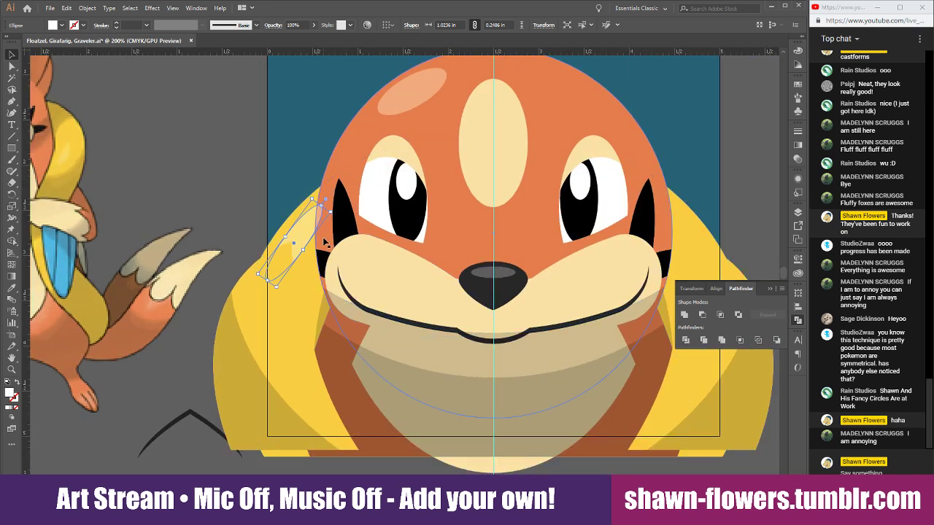
{"action": "scroll", "coordinate": [274, 253], "scroll_direction": "up", "scroll_amount": 1}
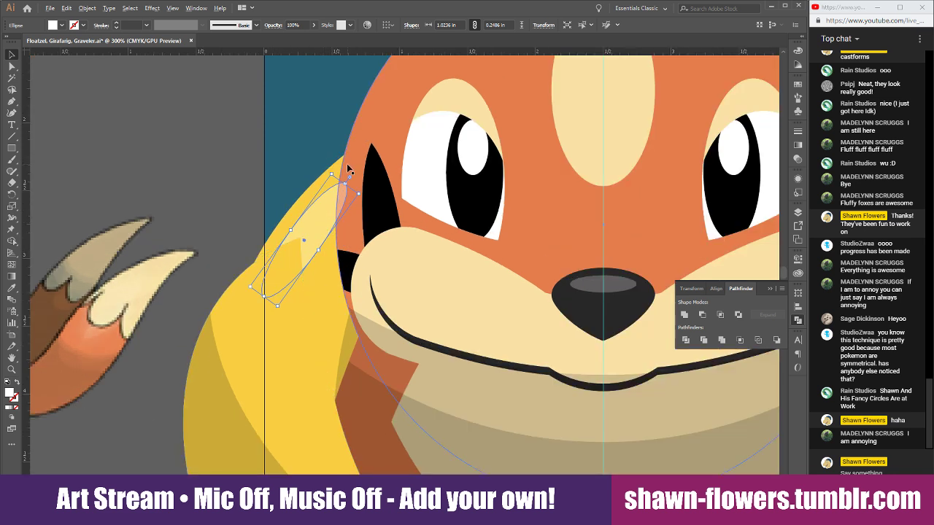
Trim the float's highlight along the head's outline with Pathfinder, using a copy of the head ellipse brought to the front
{"action": "left_click_drag", "start_coordinate": [359, 166], "coordinate": [346, 169]}
{"action": "key", "text": "ctrl+shift+bracketright"}
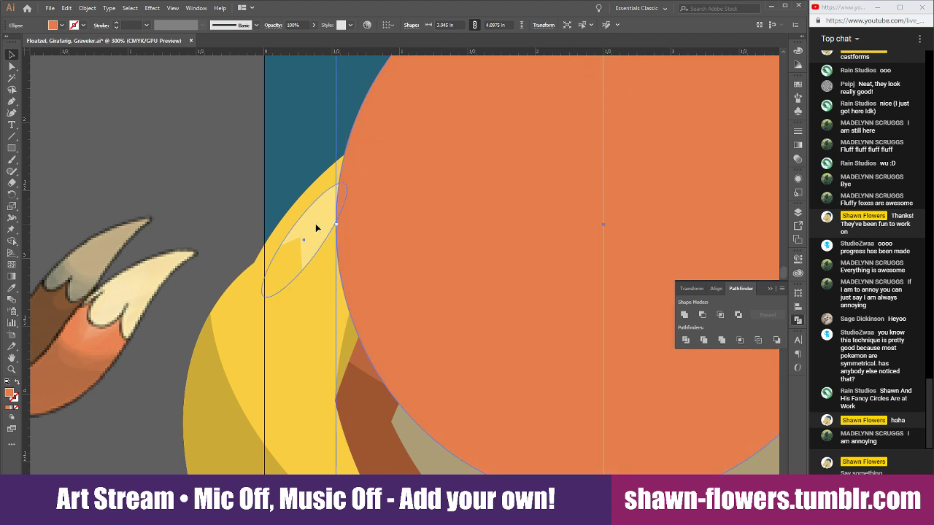
{"action": "left_click", "coordinate": [315, 229]}
{"action": "key", "text": "ctrl+z"}
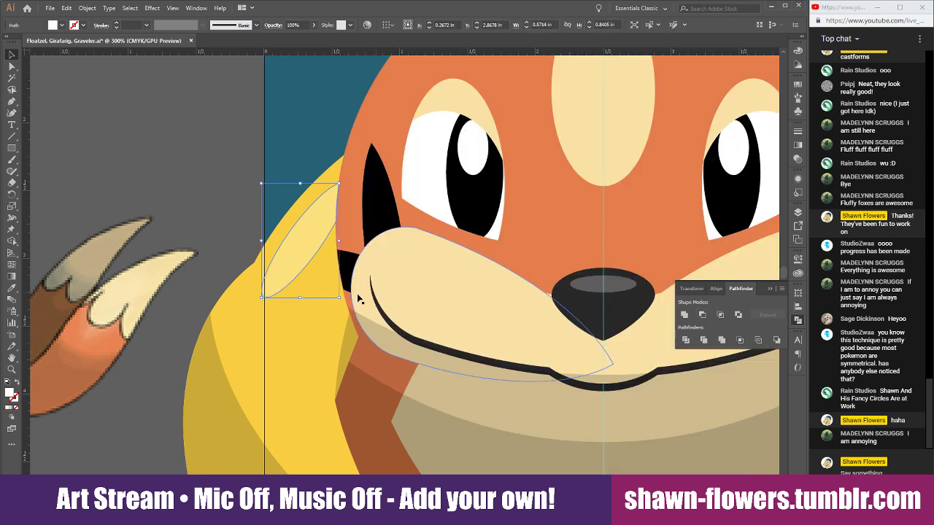
{"action": "left_click", "coordinate": [232, 150]}
Nudge the trimmed float highlight slightly away from the head's edge and deselect it
{"action": "scroll", "coordinate": [232, 150], "scroll_direction": "down", "scroll_amount": 2}
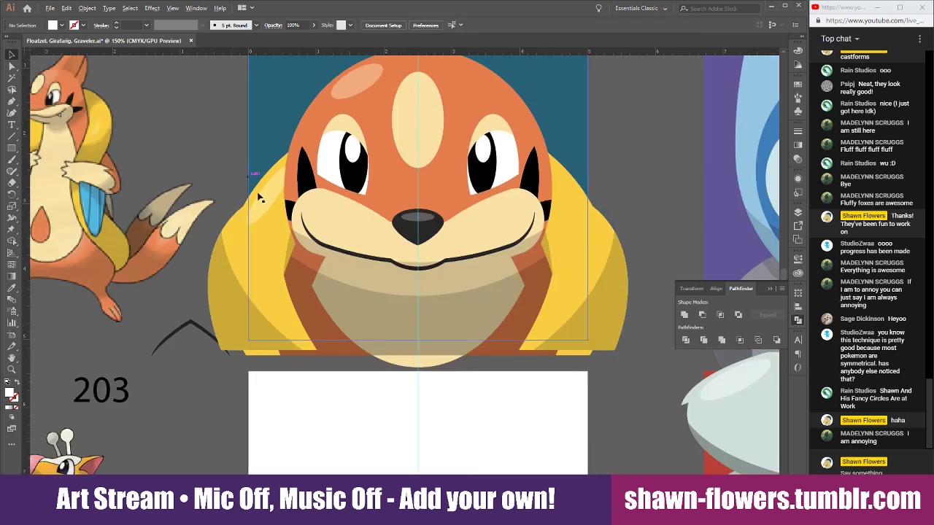
{"action": "scroll", "coordinate": [258, 163], "scroll_direction": "up", "scroll_amount": 5}
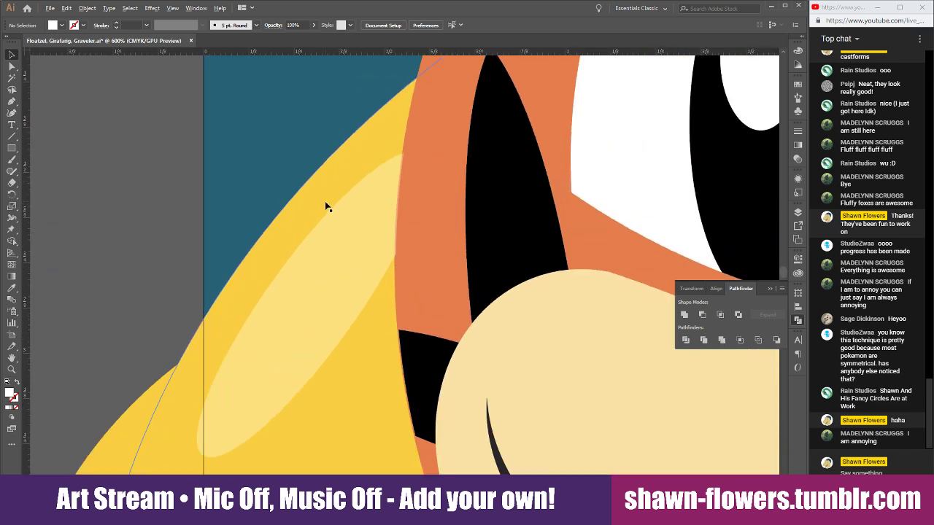
{"action": "mouse_move", "coordinate": [361, 249]}
{"action": "left_mouse_down"}
{"action": "mouse_move", "coordinate": [344, 250]}
{"action": "mouse_move", "coordinate": [356, 249]}
{"action": "left_mouse_up"}
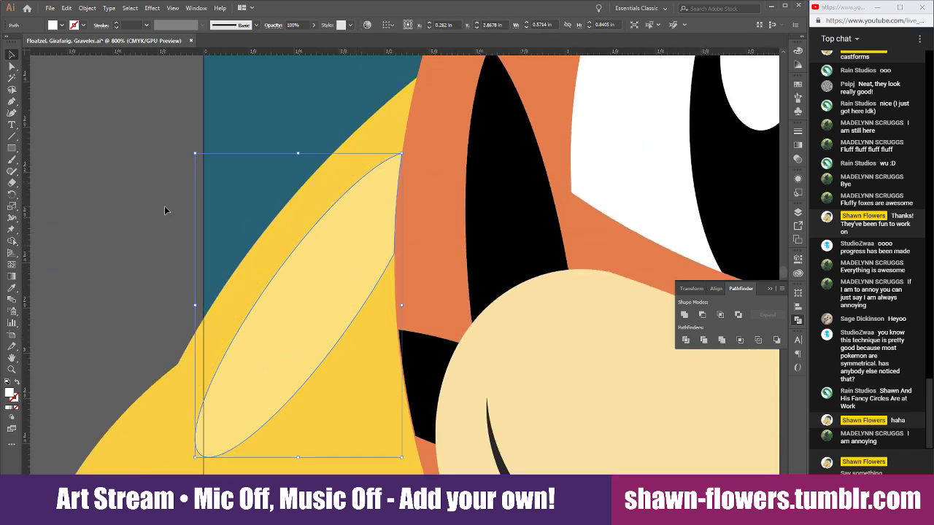
{"action": "left_click", "coordinate": [164, 205]}
Review the whole Floatzel portrait beside the neighbouring artwork and save the document
{"action": "scroll", "coordinate": [164, 204], "scroll_direction": "down", "scroll_amount": 4}
{"action": "scroll", "coordinate": [164, 205], "scroll_direction": "down", "scroll_amount": 2}
{"action": "scroll", "coordinate": [482, 204], "scroll_direction": "left", "scroll_amount": 3}
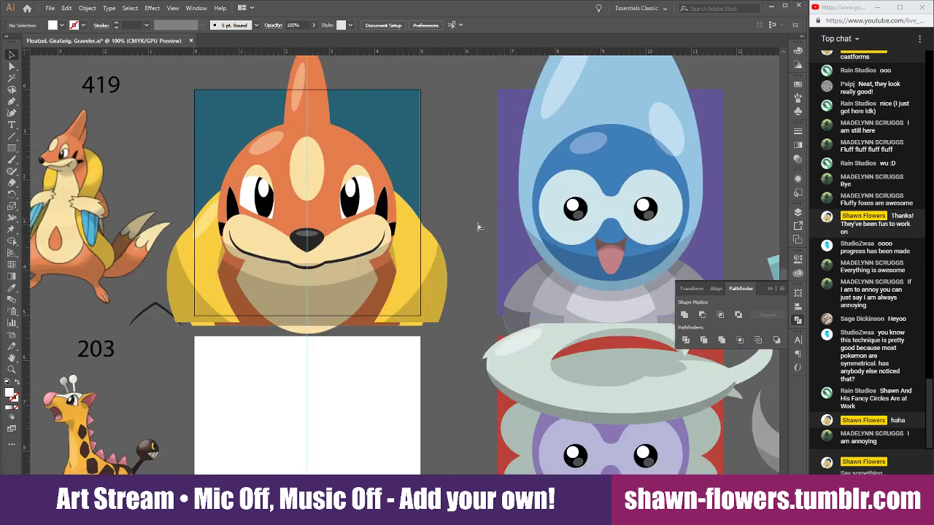
{"action": "scroll", "coordinate": [469, 176], "scroll_direction": "down", "scroll_amount": 1}
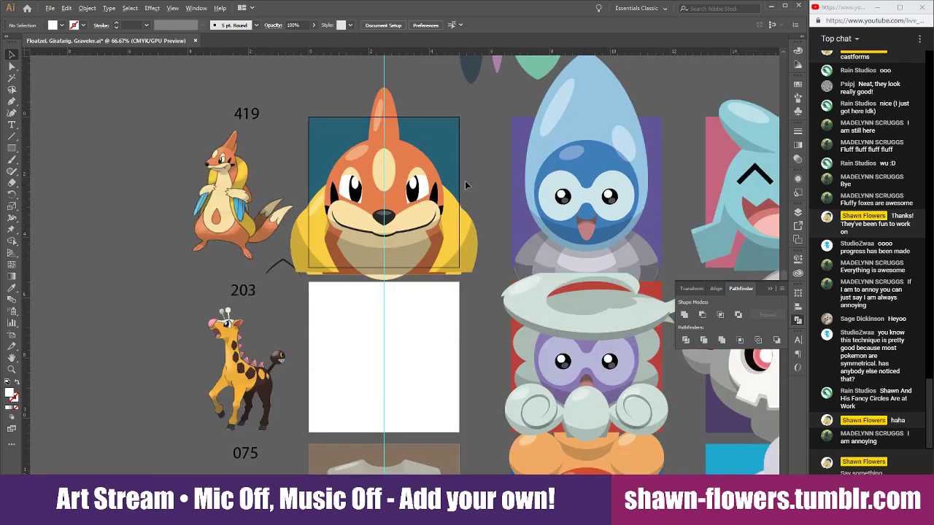
{"action": "scroll", "coordinate": [468, 185], "scroll_direction": "up", "scroll_amount": 1}
{"action": "scroll", "coordinate": [510, 211], "scroll_direction": "left", "scroll_amount": 2}
{"action": "scroll", "coordinate": [533, 254], "scroll_direction": "up", "scroll_amount": 1}
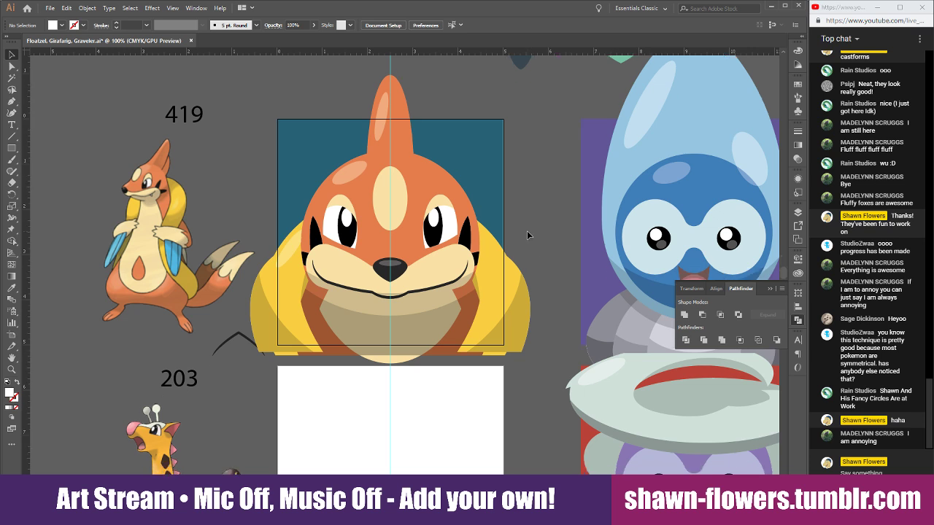
{"action": "scroll", "coordinate": [529, 192], "scroll_direction": "up", "scroll_amount": 5}
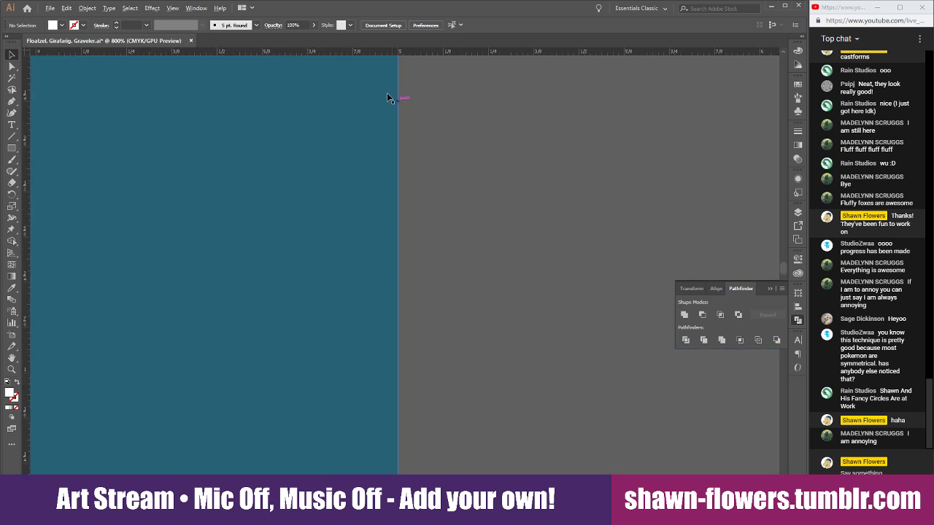
{"action": "scroll", "coordinate": [481, 194], "scroll_direction": "down", "scroll_amount": 6}
{"action": "scroll", "coordinate": [438, 264], "scroll_direction": "up", "scroll_amount": 2}
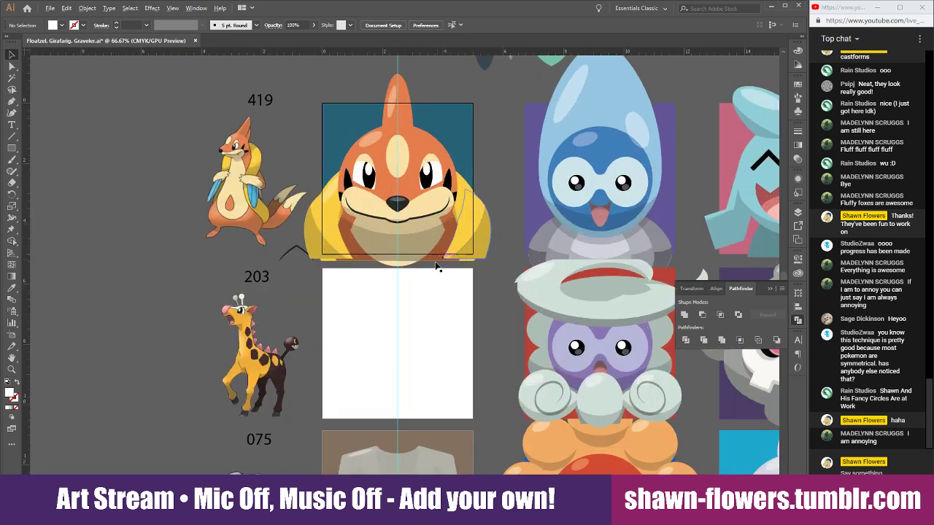
{"action": "scroll", "coordinate": [383, 341], "scroll_direction": "up", "scroll_amount": 4}
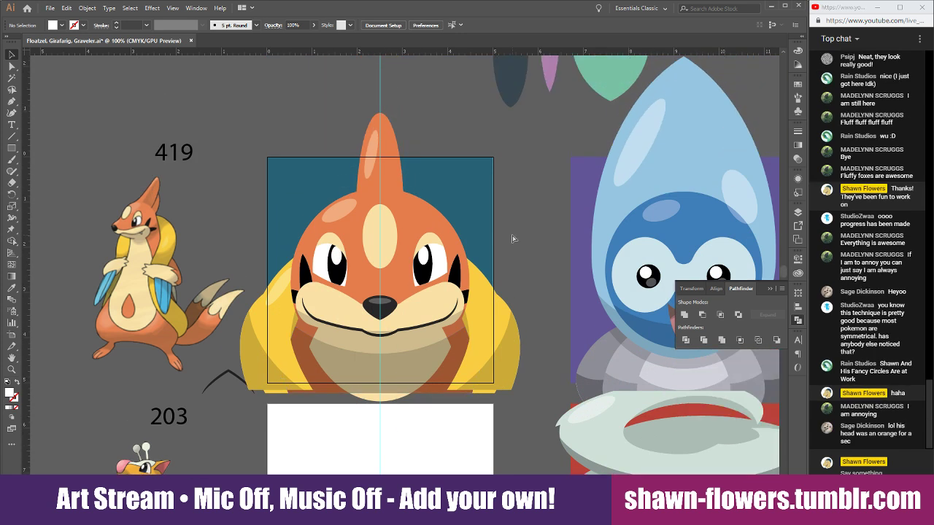
{"action": "key", "text": "ctrl+s"}
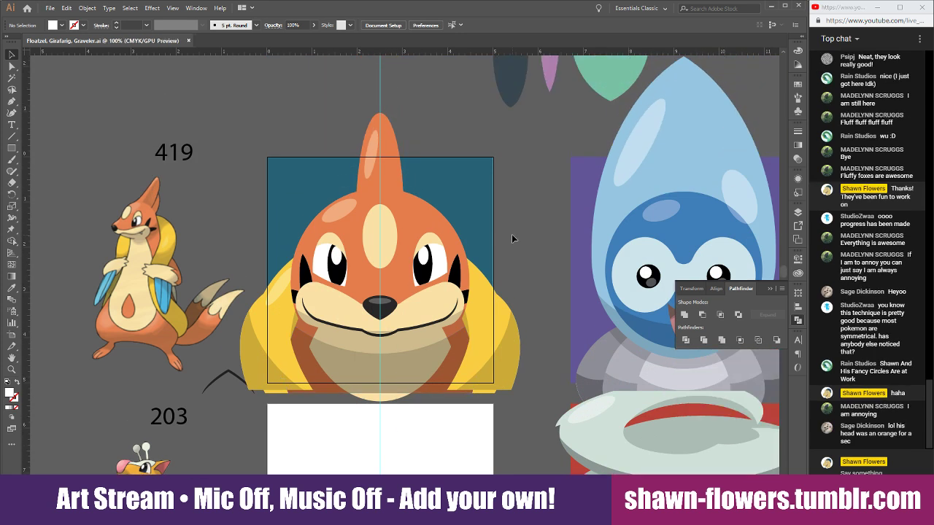
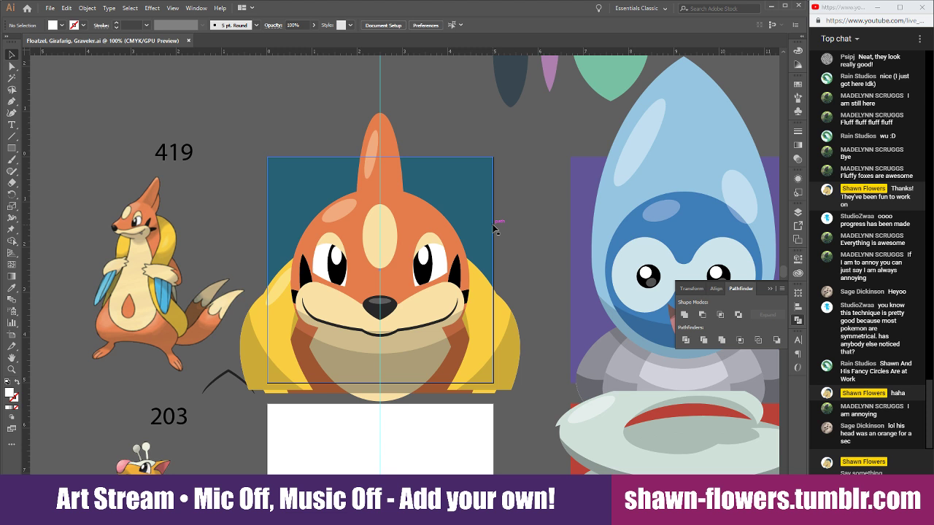
Make the empty white artboard beside the 203 Girafarig reference the active one and centre it in view
{"action": "scroll", "coordinate": [524, 204], "scroll_direction": "down", "scroll_amount": 5}
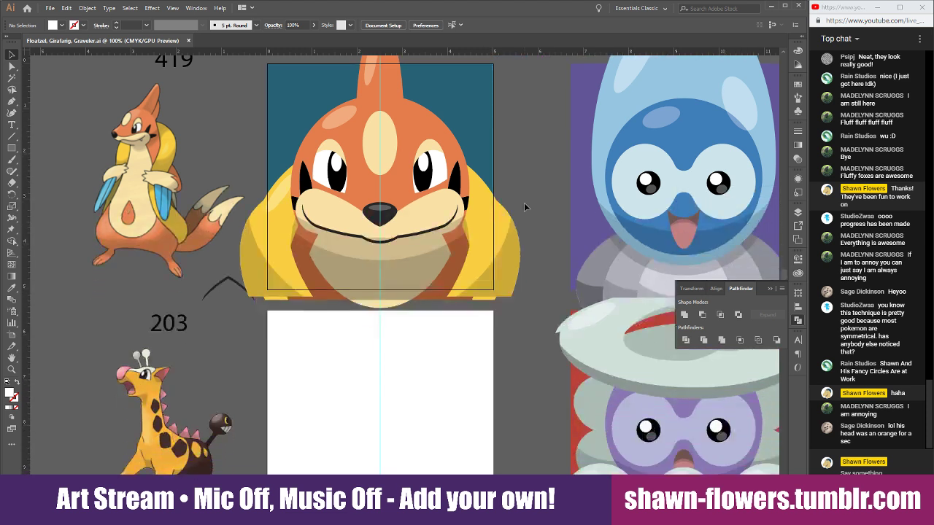
{"action": "scroll", "coordinate": [524, 204], "scroll_direction": "up", "scroll_amount": 2}
{"action": "scroll", "coordinate": [524, 205], "scroll_direction": "down", "scroll_amount": 8}
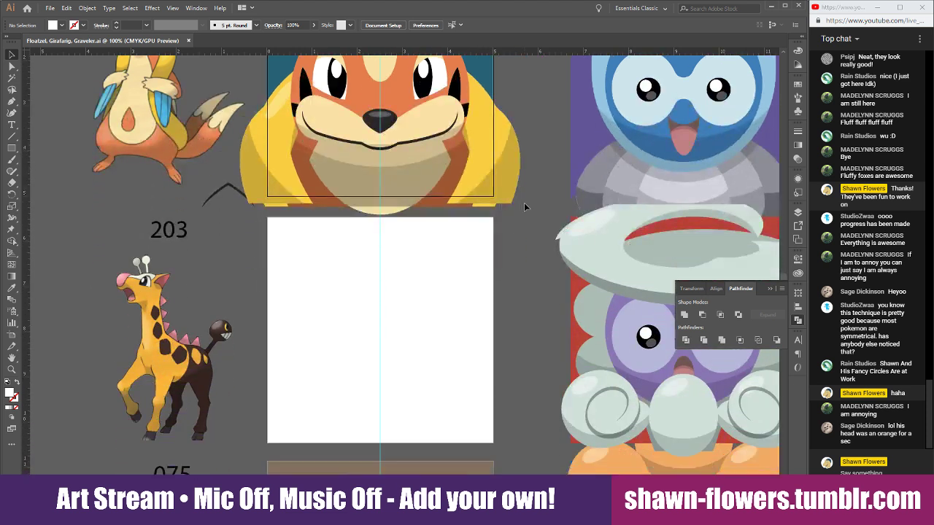
{"action": "scroll", "coordinate": [524, 203], "scroll_direction": "down", "scroll_amount": 2}
{"action": "scroll", "coordinate": [524, 203], "scroll_direction": "up", "scroll_amount": 3}
{"action": "scroll", "coordinate": [520, 213], "scroll_direction": "down", "scroll_amount": 3}
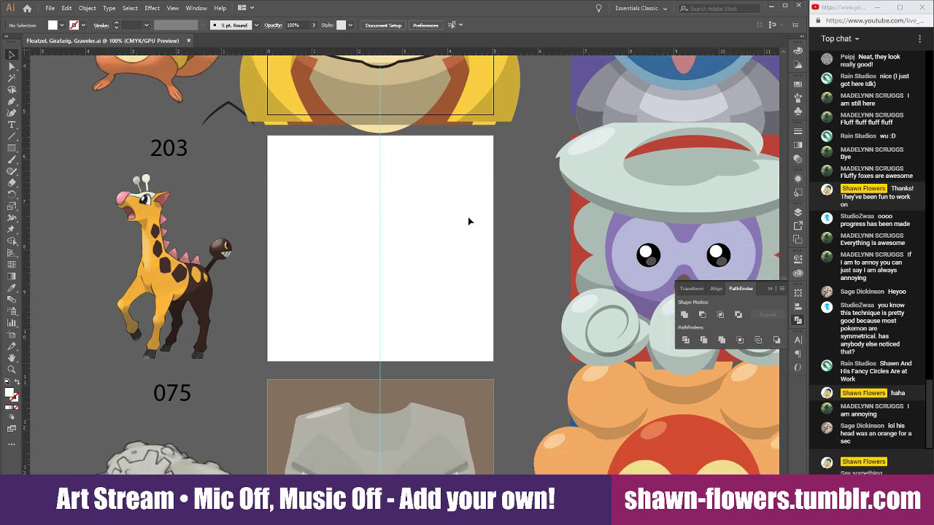
{"action": "left_click", "coordinate": [464, 221]}
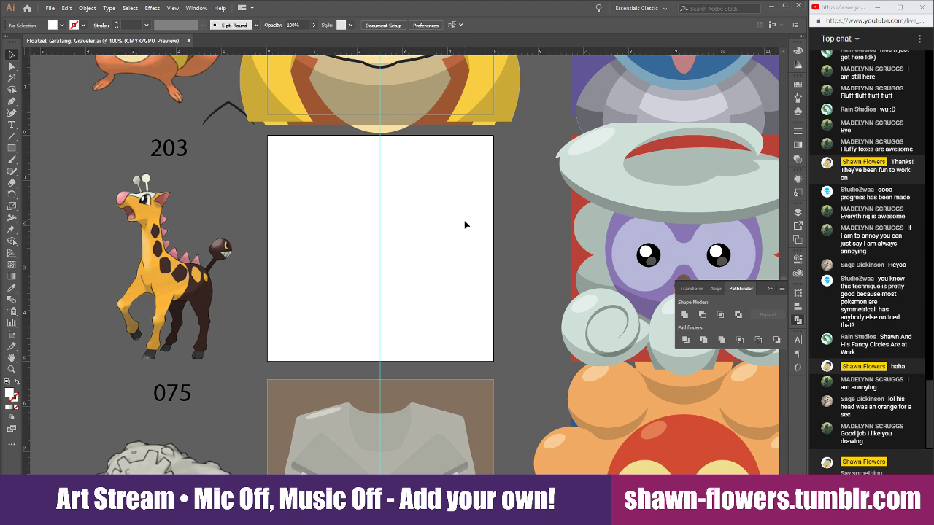
{"action": "scroll", "coordinate": [467, 234], "scroll_direction": "down", "scroll_amount": 1}
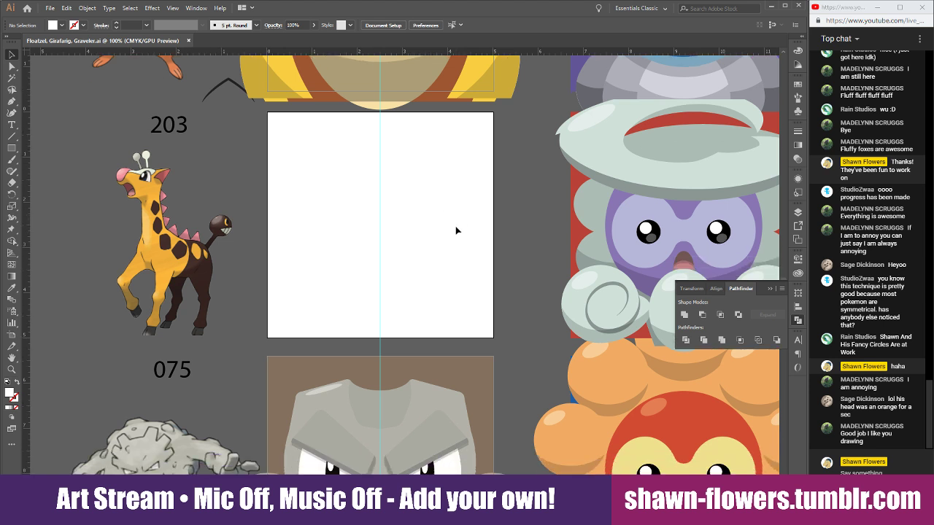
{"action": "scroll", "coordinate": [456, 231], "scroll_direction": "up", "scroll_amount": 2}
{"action": "scroll", "coordinate": [482, 241], "scroll_direction": "left", "scroll_amount": 1}
{"action": "scroll", "coordinate": [486, 246], "scroll_direction": "left", "scroll_amount": 1}
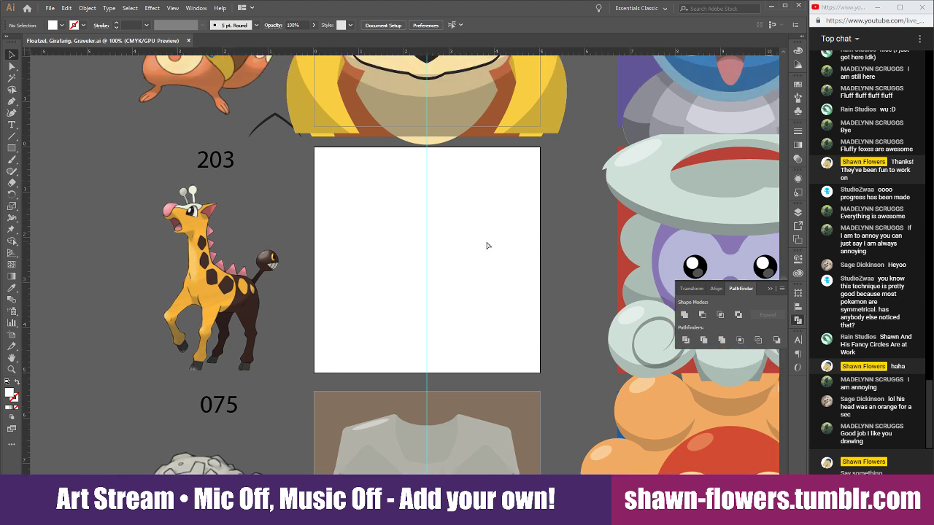
{"action": "scroll", "coordinate": [479, 234], "scroll_direction": "right", "scroll_amount": 1}
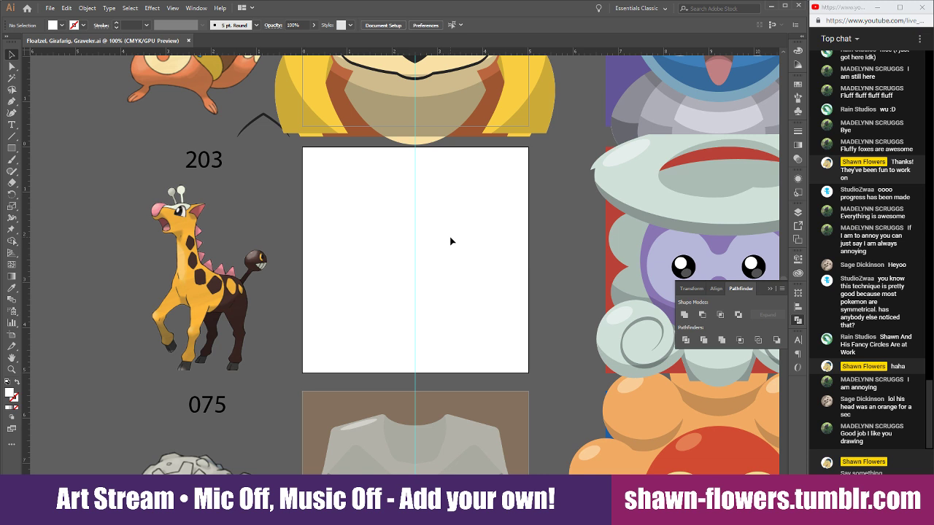
Bring up the dialog for opening a file, switch to the Pokemon Cells List spreadsheet in Chrome and view its first rows
{"action": "key", "text": "ctrl+o"}
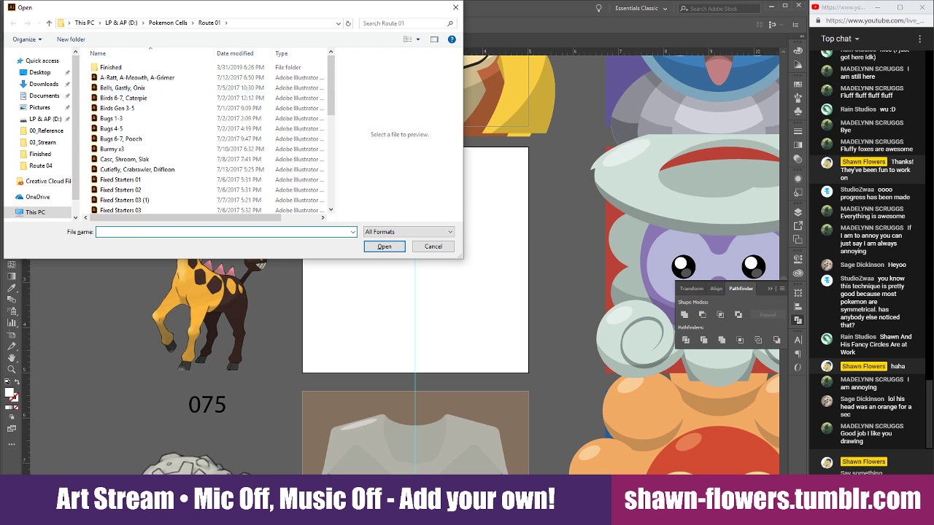
{"action": "left_click", "coordinate": [253, 513]}
{"action": "left_click", "coordinate": [234, 463]}
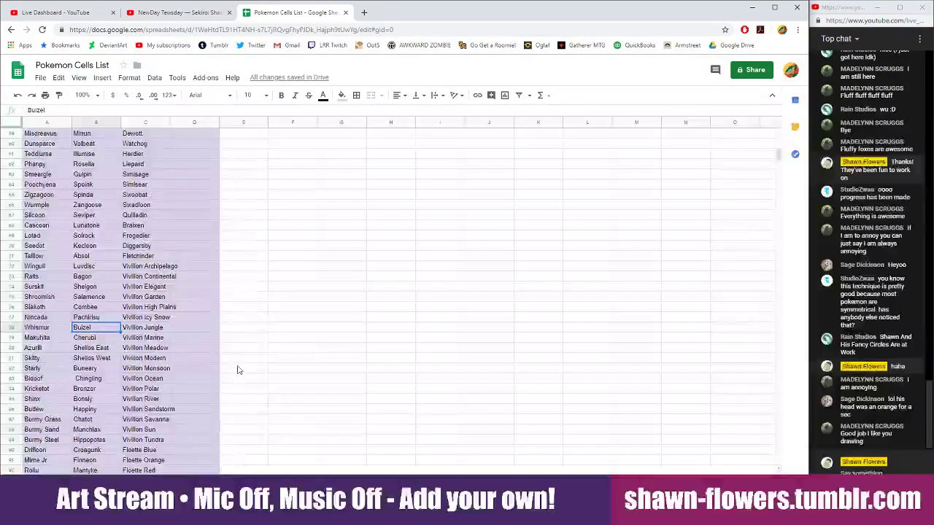
{"action": "scroll", "coordinate": [268, 300], "scroll_direction": "up", "scroll_amount": 5}
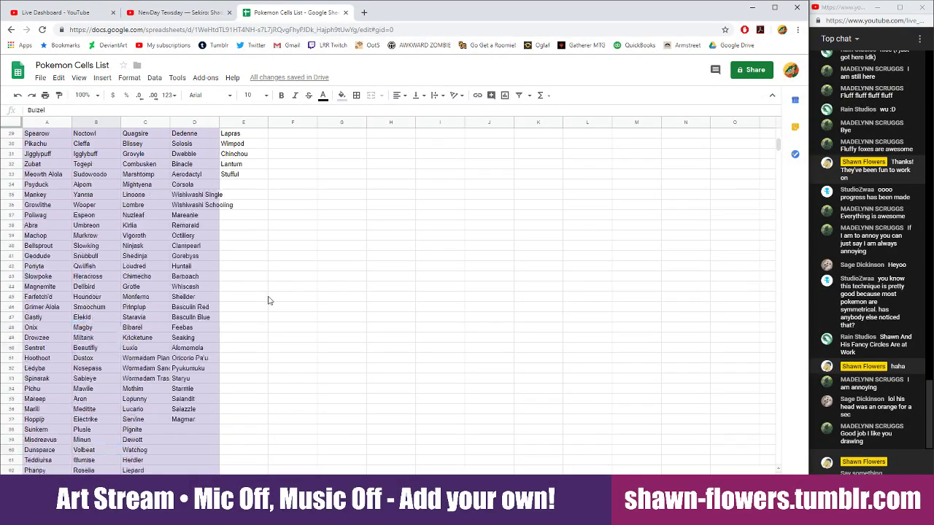
{"action": "scroll", "coordinate": [272, 306], "scroll_direction": "up", "scroll_amount": 5}
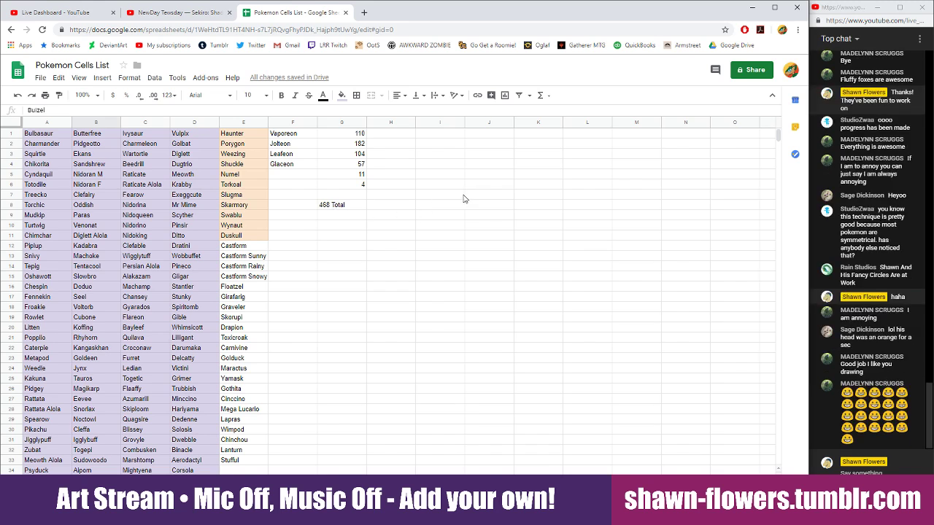
Search the Pokemon Cells List sheet for "pon" and close the search
{"action": "key", "text": "ctrl+f"}
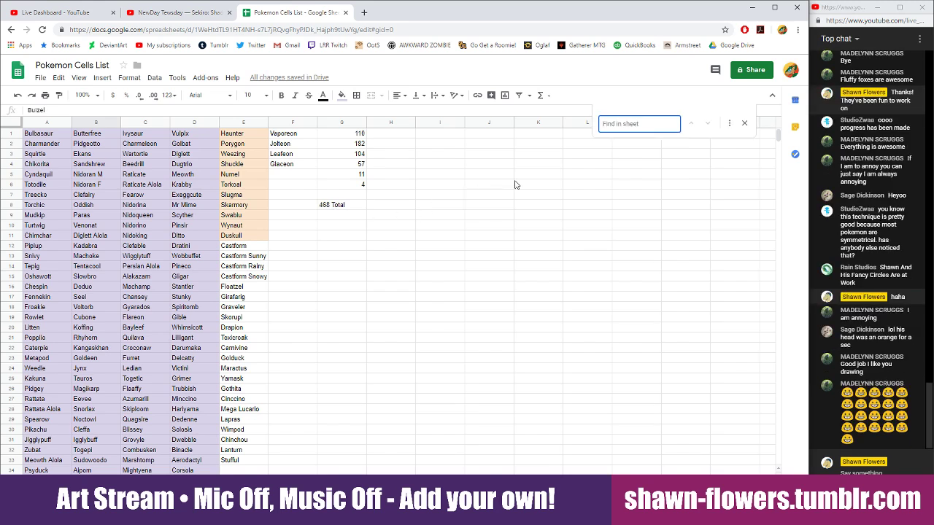
{"action": "type", "text": "pont"}
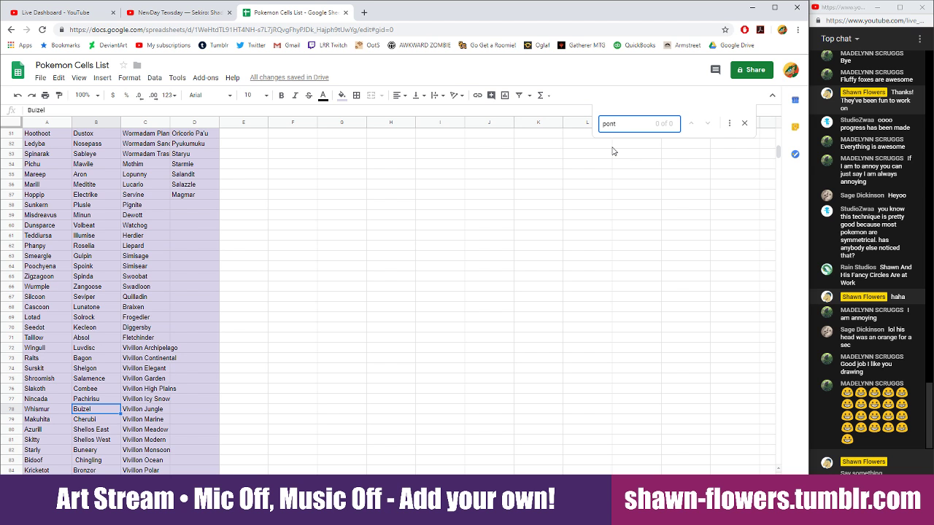
{"action": "key", "text": "BackSpace"}
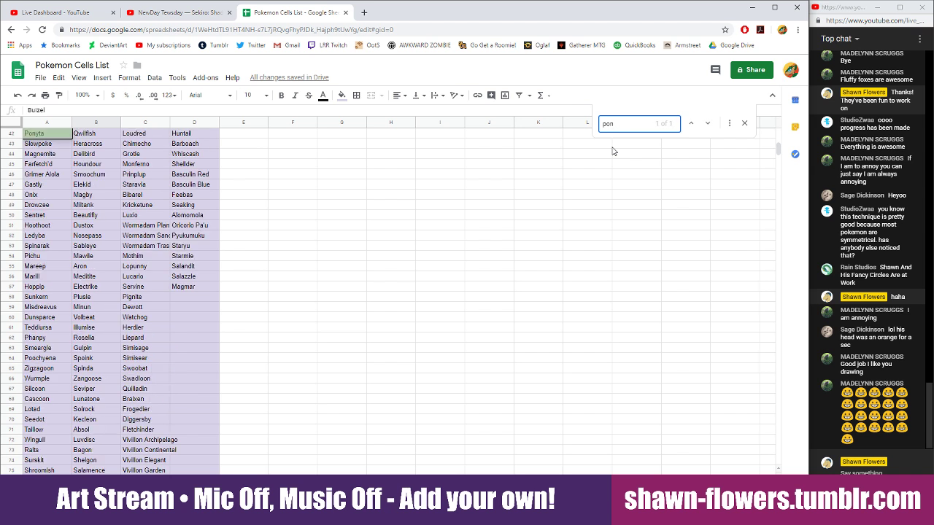
{"action": "left_click", "coordinate": [257, 146]}
{"action": "left_click", "coordinate": [278, 339]}
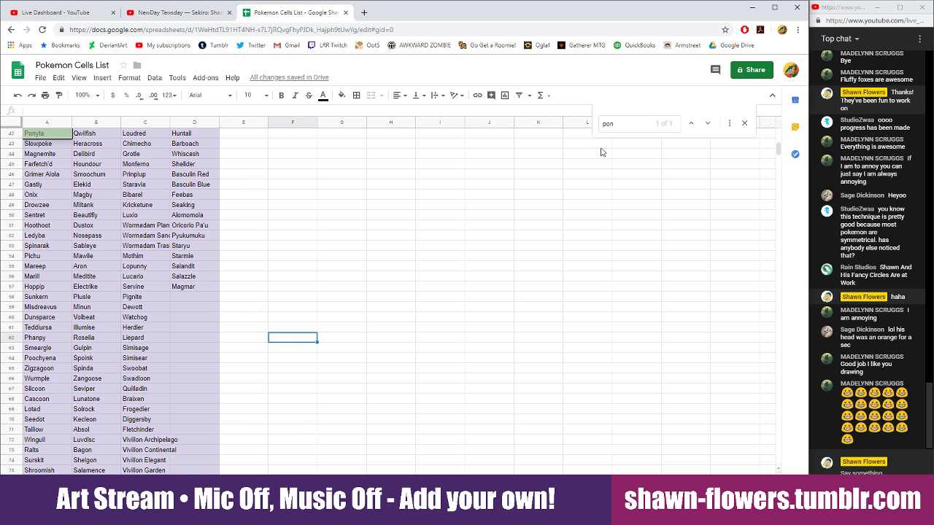
{"action": "left_click", "coordinate": [744, 123]}
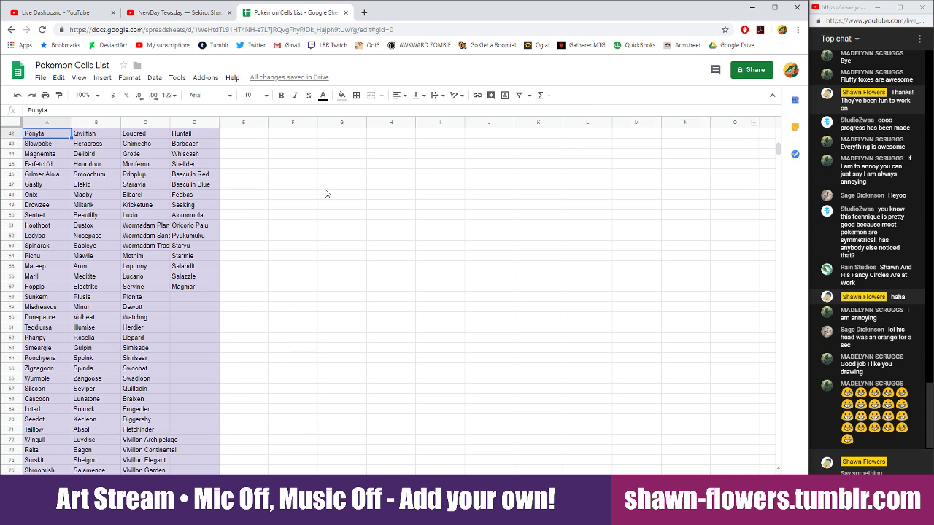
View the first rows of the Pokemon Cells List sheet and switch back to Illustrator
{"action": "left_click", "coordinate": [323, 214]}
{"action": "scroll", "coordinate": [280, 288], "scroll_direction": "up", "scroll_amount": 7}
{"action": "scroll", "coordinate": [280, 288], "scroll_direction": "up", "scroll_amount": 6}
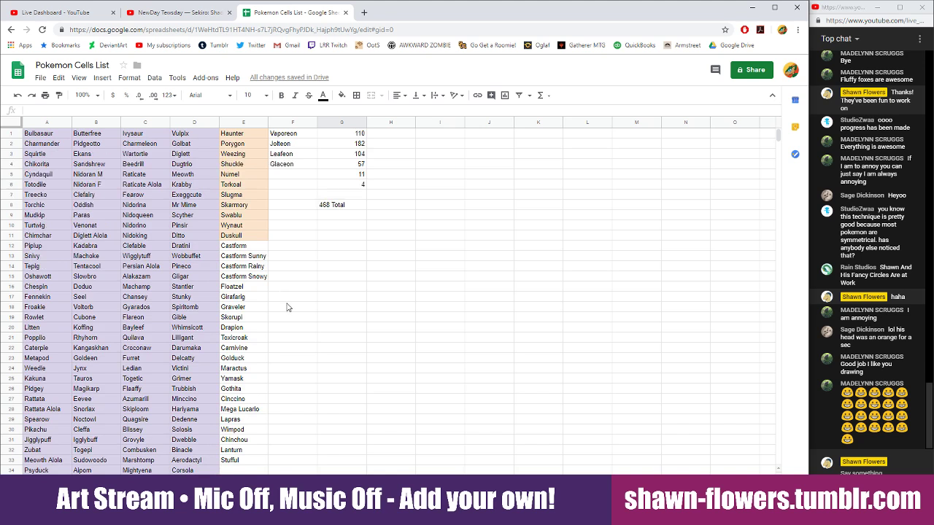
{"action": "left_click", "coordinate": [299, 286]}
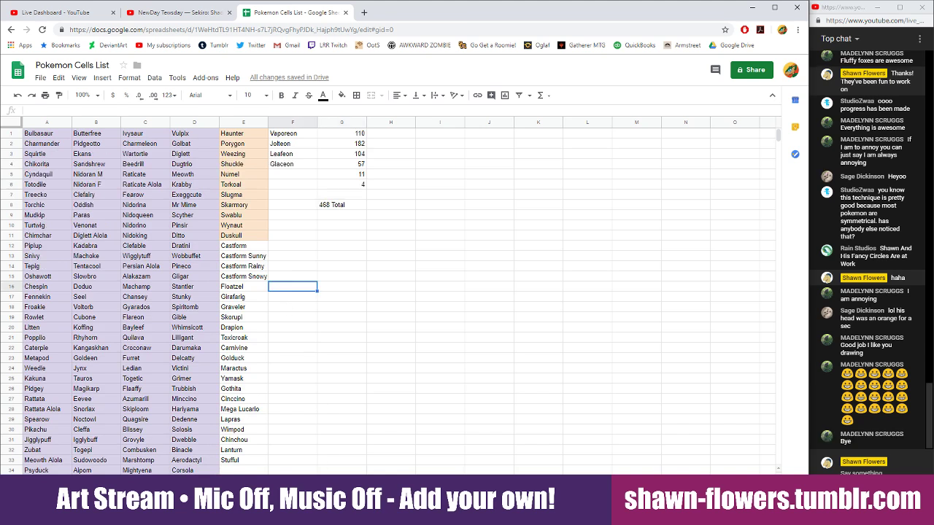
{"action": "left_click", "coordinate": [753, 7]}
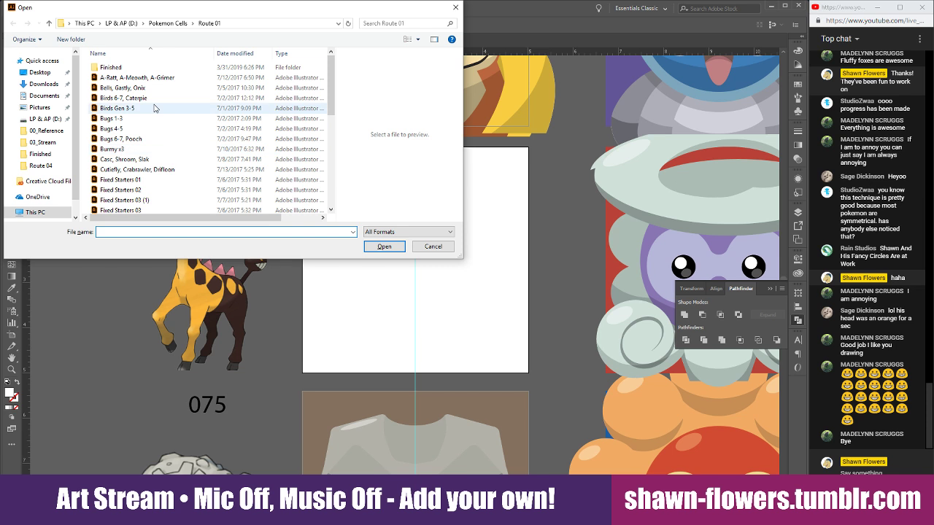
Open the Ponyta, Lillipup, Purrloin file from the Pokemon Cells Route 01 folder, ignoring the missing linked image
{"action": "left_click", "coordinate": [157, 23]}
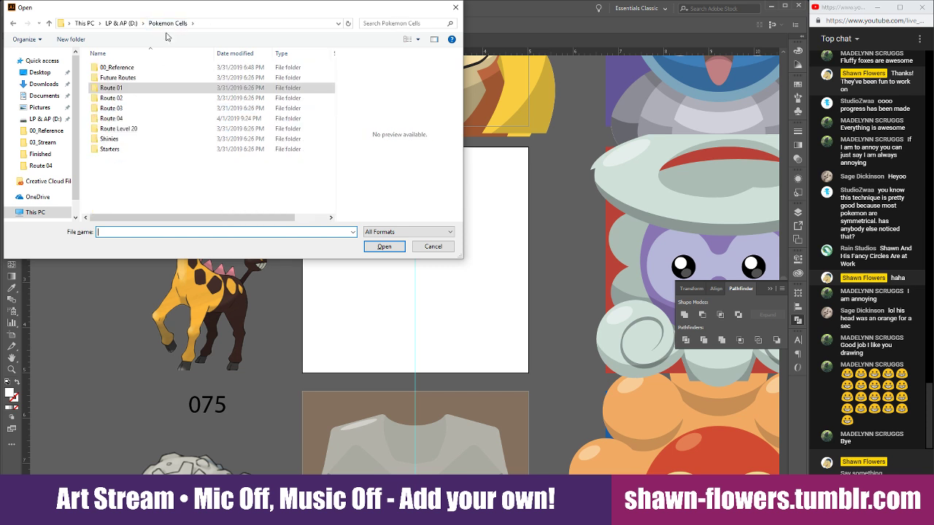
{"action": "double_click", "coordinate": [117, 89]}
{"action": "scroll", "coordinate": [183, 107], "scroll_direction": "down", "scroll_amount": 2}
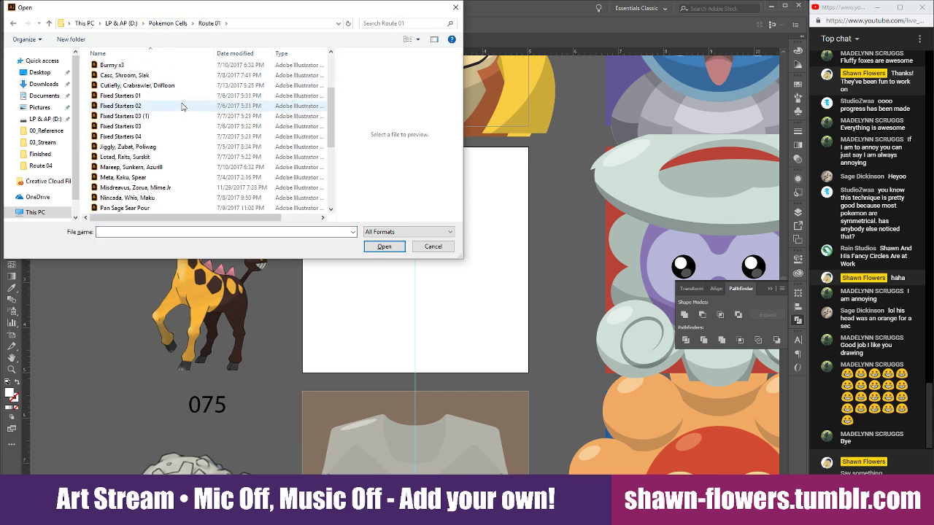
{"action": "scroll", "coordinate": [182, 107], "scroll_direction": "down", "scroll_amount": 1}
{"action": "scroll", "coordinate": [181, 107], "scroll_direction": "down", "scroll_amount": 1}
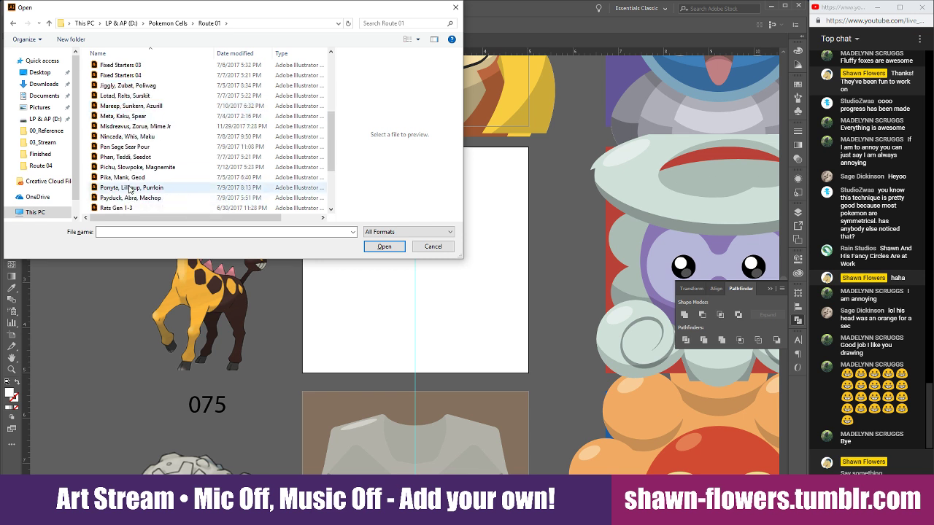
{"action": "left_click", "coordinate": [167, 188]}
{"action": "left_click", "coordinate": [377, 250]}
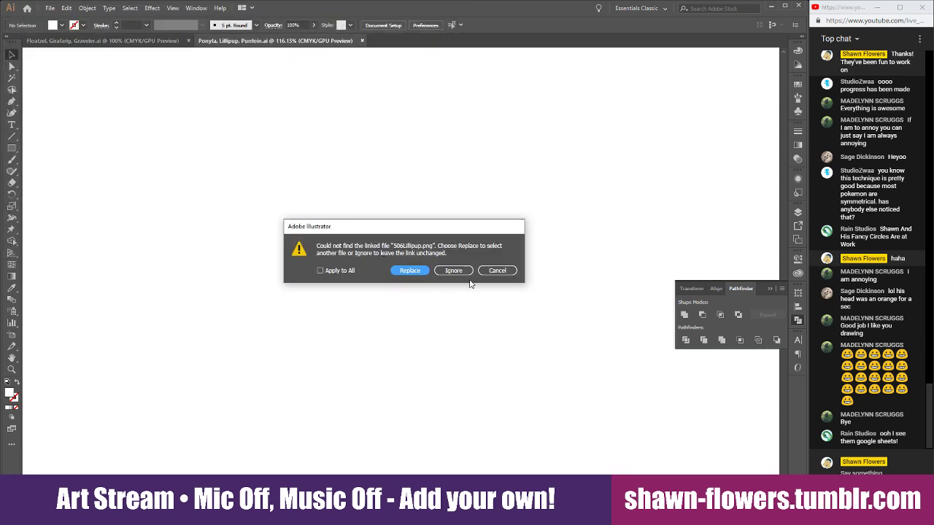
{"action": "left_click", "coordinate": [452, 271]}
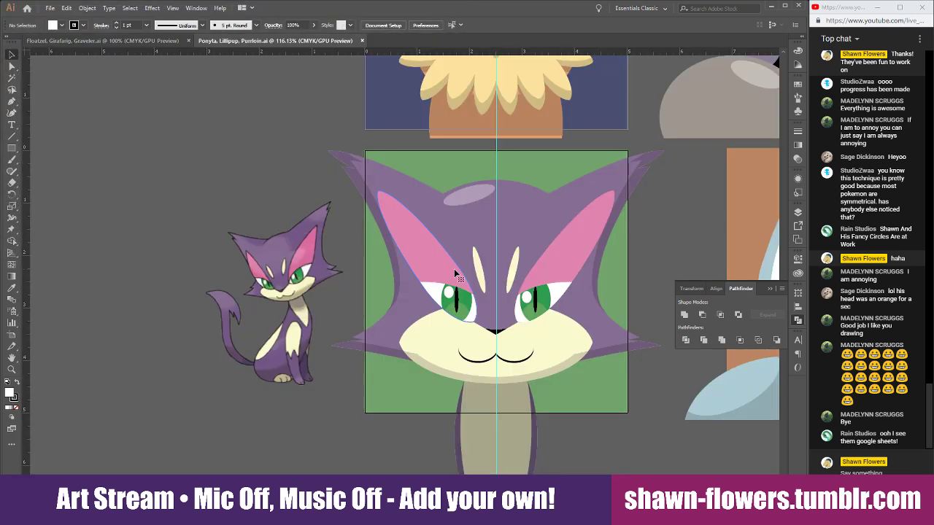
Find the Ponyta portrait in the Ponyta, Lillipup, Purrloin document and copy all its artwork including the blue background
{"action": "left_click", "coordinate": [457, 275]}
{"action": "left_click", "coordinate": [293, 172]}
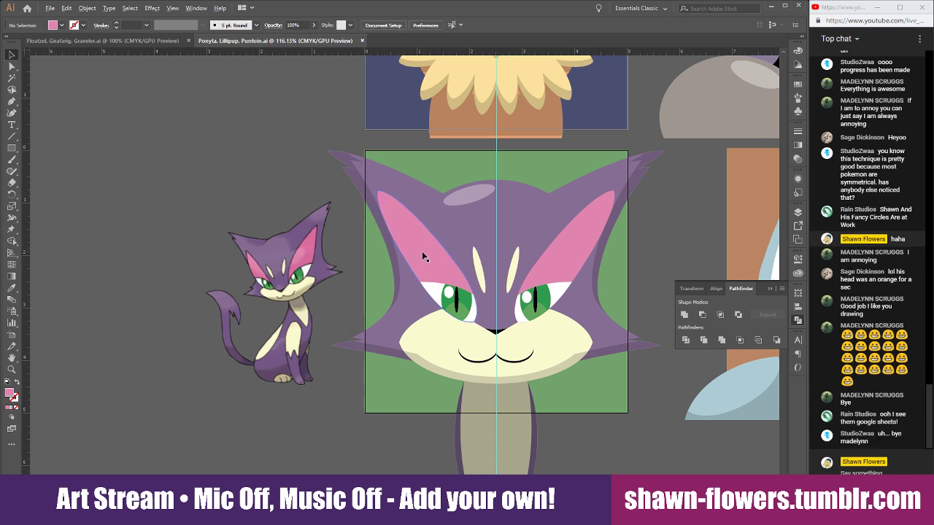
{"action": "key", "text": "ctrl+1"}
{"action": "scroll", "coordinate": [364, 259], "scroll_direction": "right", "scroll_amount": 4}
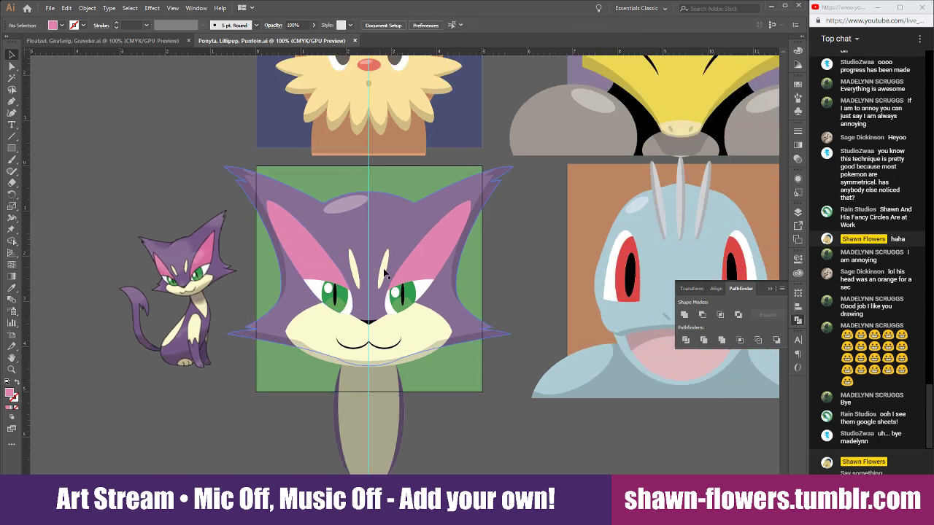
{"action": "scroll", "coordinate": [385, 273], "scroll_direction": "up", "scroll_amount": 10}
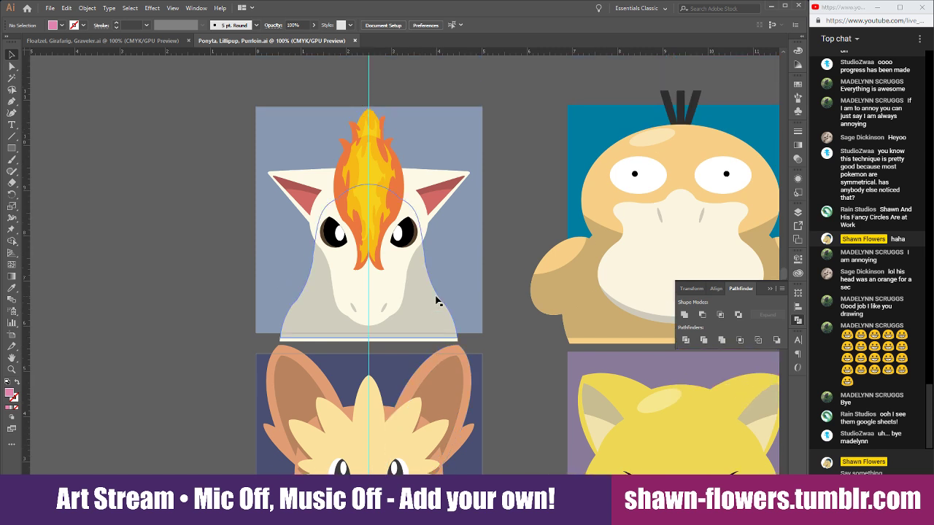
{"action": "scroll", "coordinate": [435, 297], "scroll_direction": "up", "scroll_amount": 4}
{"action": "scroll", "coordinate": [435, 298], "scroll_direction": "down", "scroll_amount": 3}
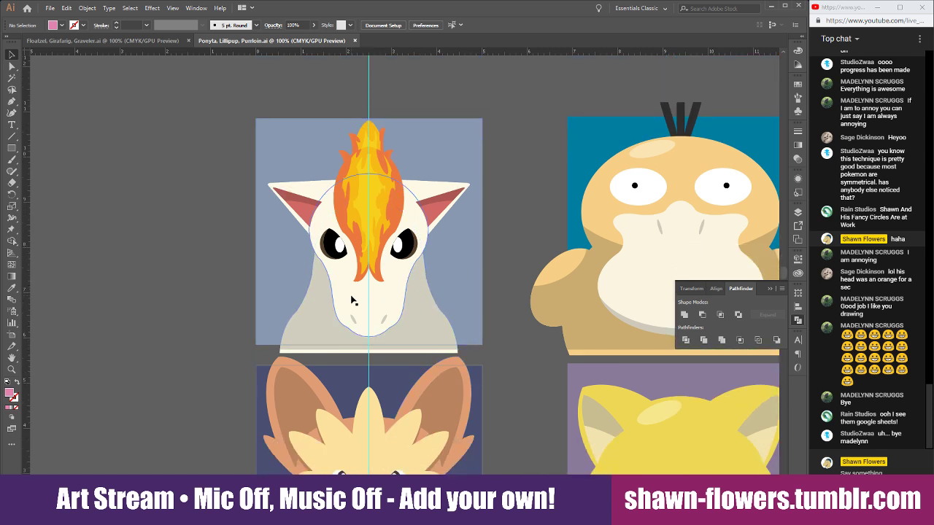
{"action": "scroll", "coordinate": [354, 298], "scroll_direction": "right", "scroll_amount": 1}
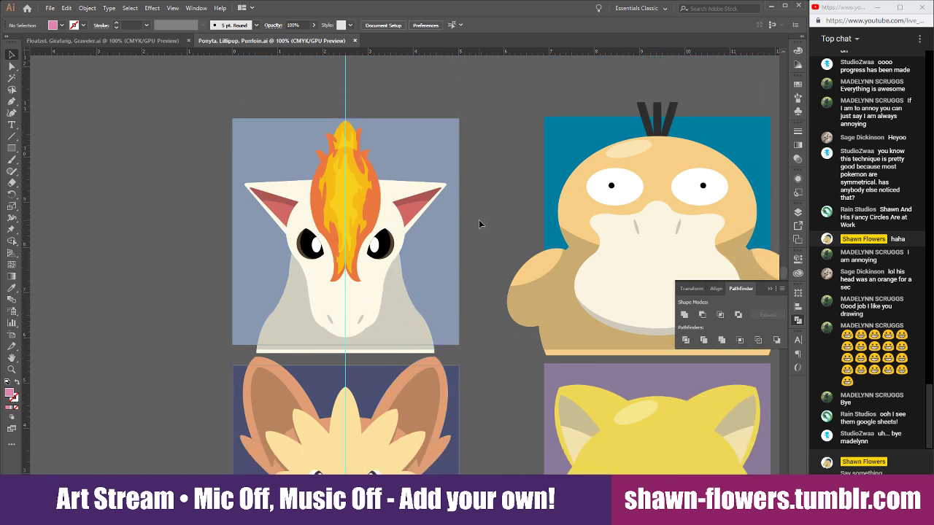
{"action": "left_click_drag", "start_coordinate": [317, 223], "coordinate": [474, 347]}
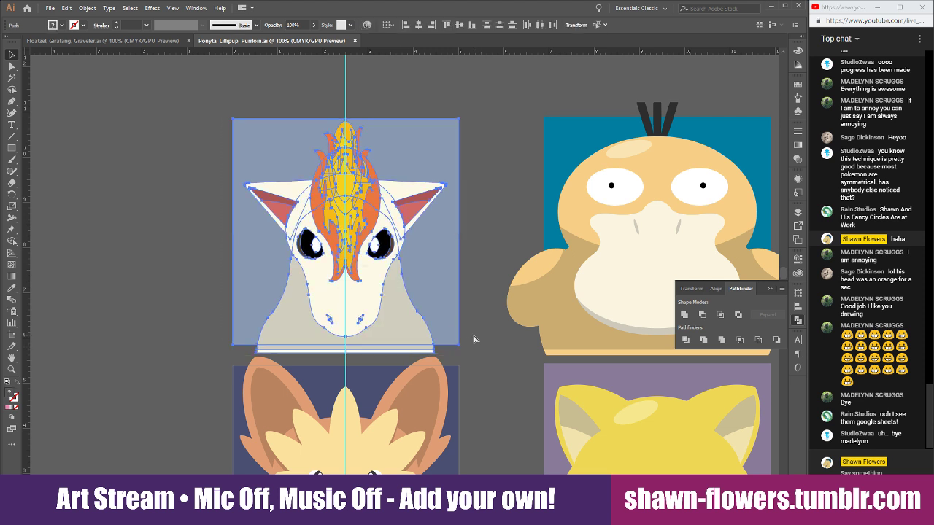
{"action": "key", "text": "ctrl+g"}
Paste the copied Ponyta portrait over the 203 Girafarig artboard in the Floatzel, Girafarig, Graveler document
{"action": "left_click", "coordinate": [138, 42]}
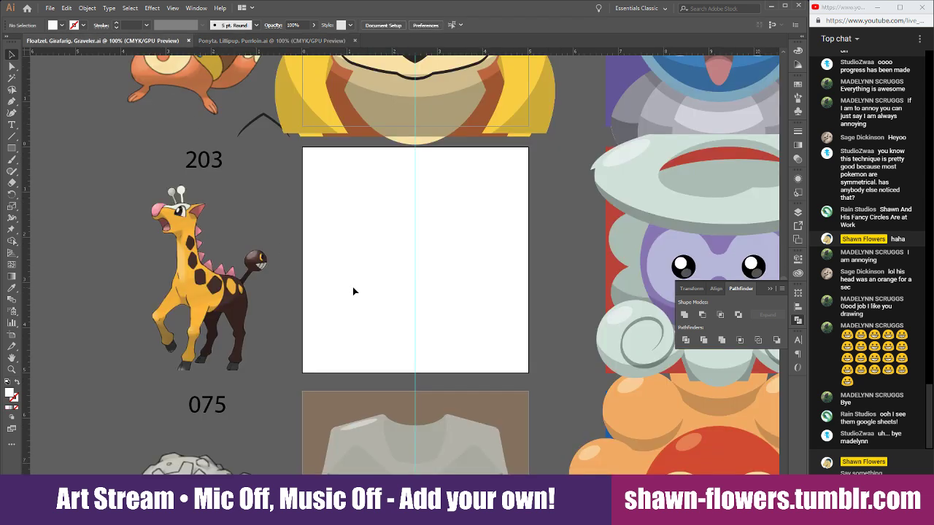
{"action": "scroll", "coordinate": [353, 291], "scroll_direction": "right", "scroll_amount": 1}
{"action": "key", "text": "ctrl+v"}
{"action": "scroll", "coordinate": [342, 270], "scroll_direction": "up", "scroll_amount": 2}
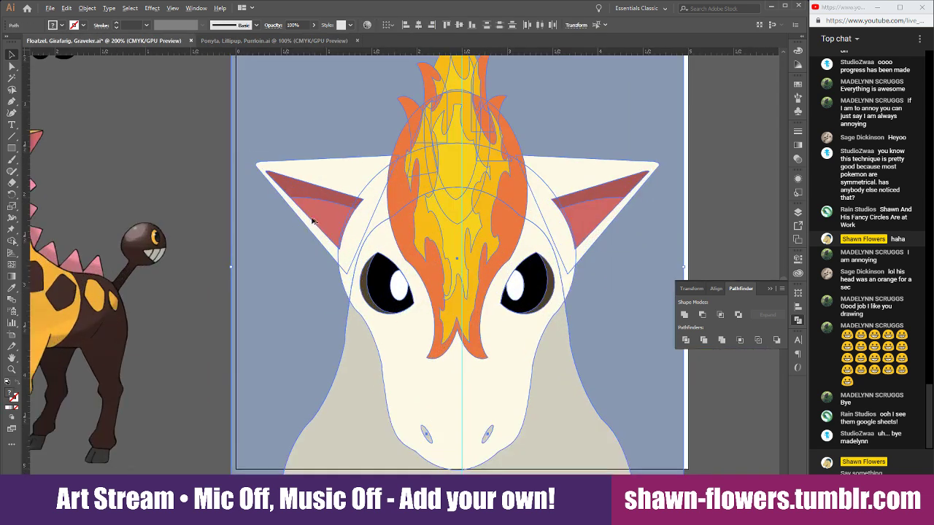
{"action": "scroll", "coordinate": [285, 267], "scroll_direction": "up", "scroll_amount": 2}
Try to line up the pasted Ponyta portrait with the 203 artboard's corner and undo the stray duplicate
{"action": "left_click_drag", "start_coordinate": [244, 198], "coordinate": [287, 194]}
{"action": "scroll", "coordinate": [270, 209], "scroll_direction": "up", "scroll_amount": 1}
{"action": "scroll", "coordinate": [248, 161], "scroll_direction": "up", "scroll_amount": 3}
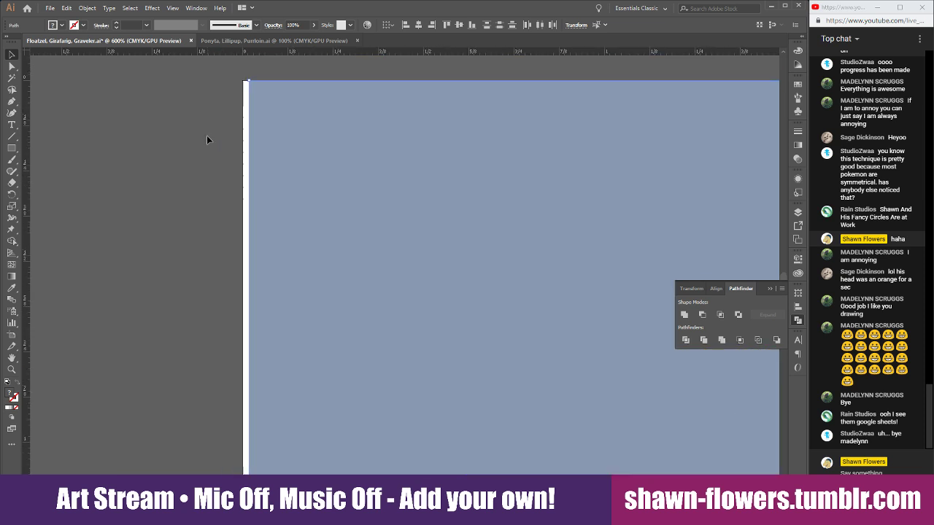
{"action": "scroll", "coordinate": [314, 163], "scroll_direction": "down", "scroll_amount": 5}
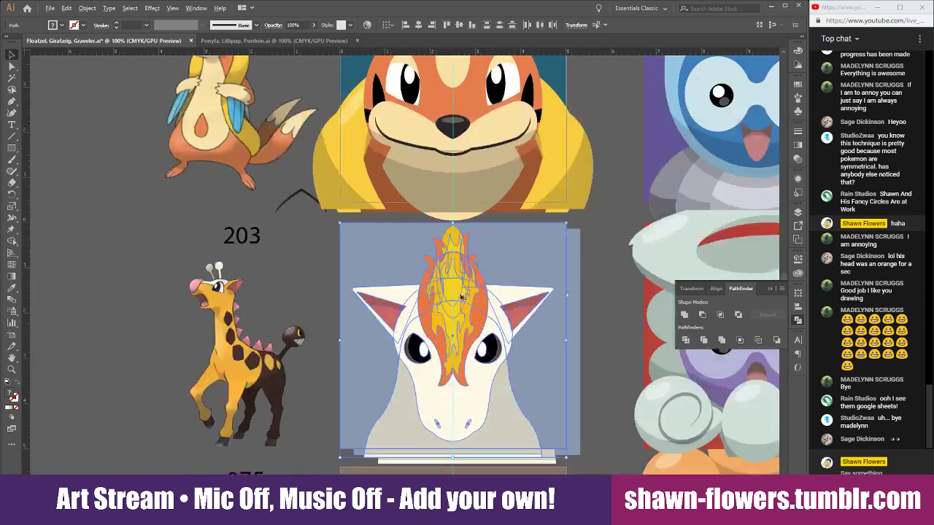
{"action": "left_click", "coordinate": [594, 312]}
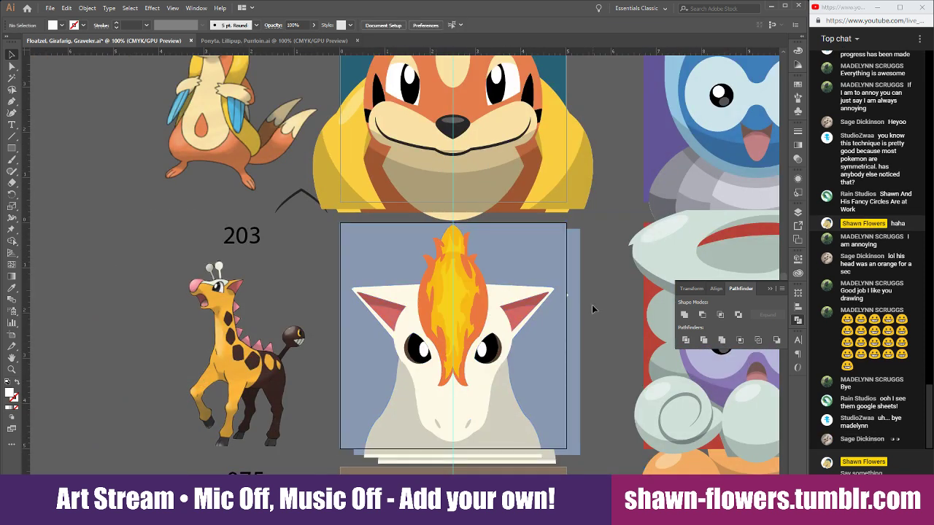
{"action": "scroll", "coordinate": [580, 292], "scroll_direction": "down", "scroll_amount": 1}
{"action": "left_click", "coordinate": [582, 295]}
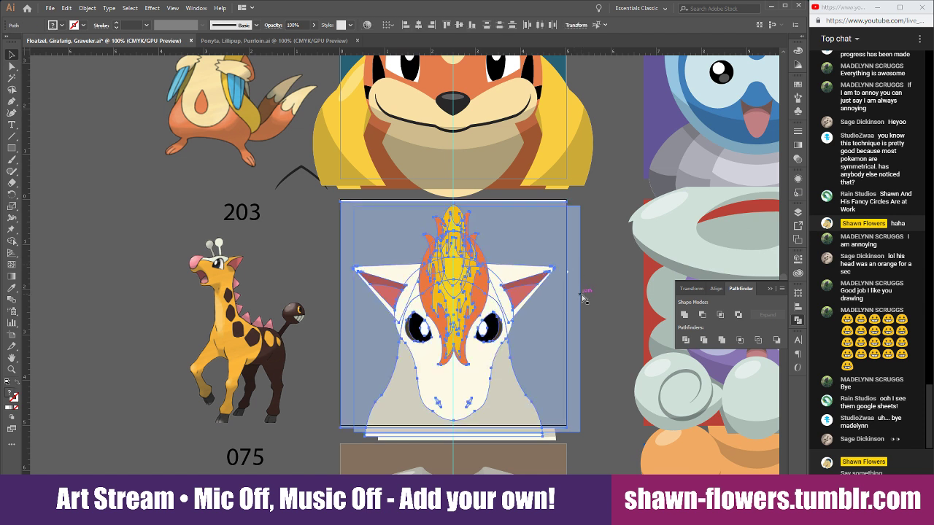
{"action": "key", "text": "ctrl+z"}
{"action": "key", "text": "ctrl+z"}
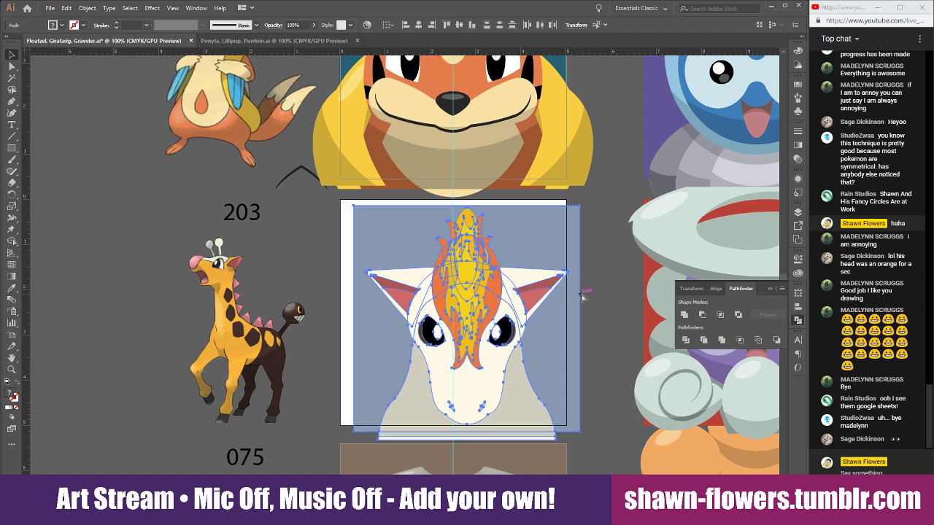
Move the pasted Ponyta portrait so its blue background lines up with the 203 artboard, and deselect it
{"action": "scroll", "coordinate": [379, 224], "scroll_direction": "up", "scroll_amount": 3}
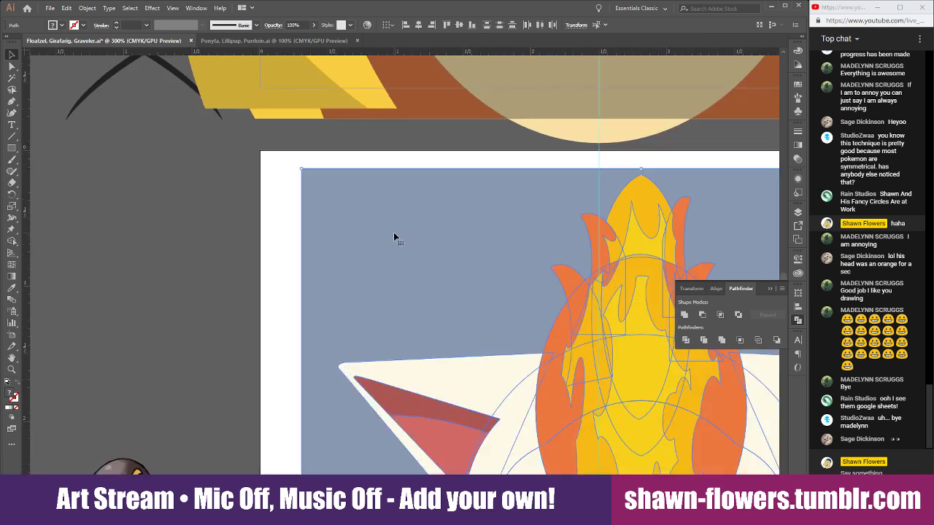
{"action": "left_click_drag", "start_coordinate": [394, 235], "coordinate": [356, 219]}
{"action": "scroll", "coordinate": [363, 254], "scroll_direction": "down", "scroll_amount": 4}
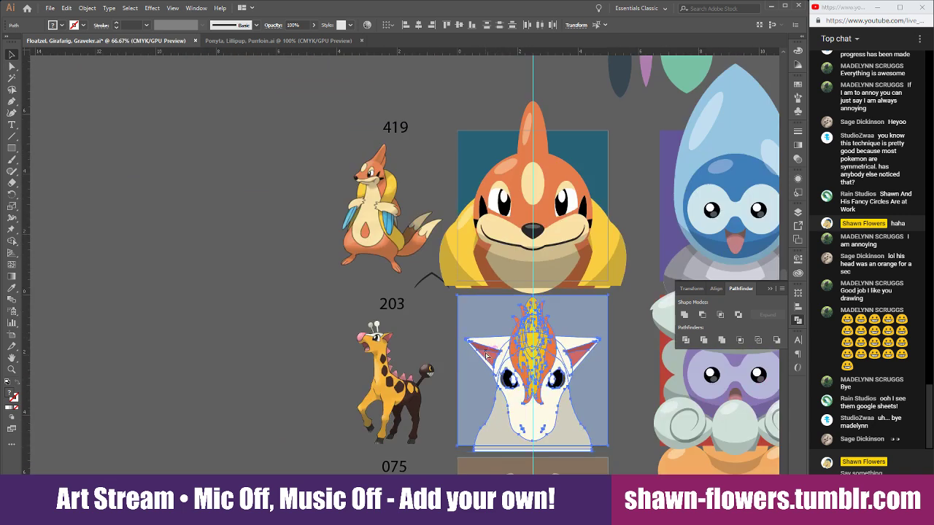
{"action": "scroll", "coordinate": [487, 355], "scroll_direction": "down", "scroll_amount": 2}
{"action": "scroll", "coordinate": [474, 350], "scroll_direction": "right", "scroll_amount": 4}
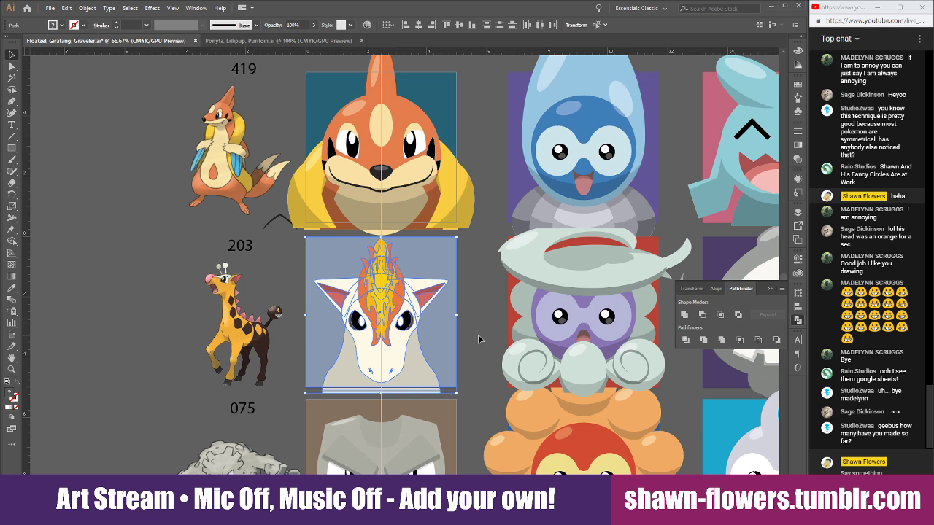
{"action": "left_click", "coordinate": [481, 315]}
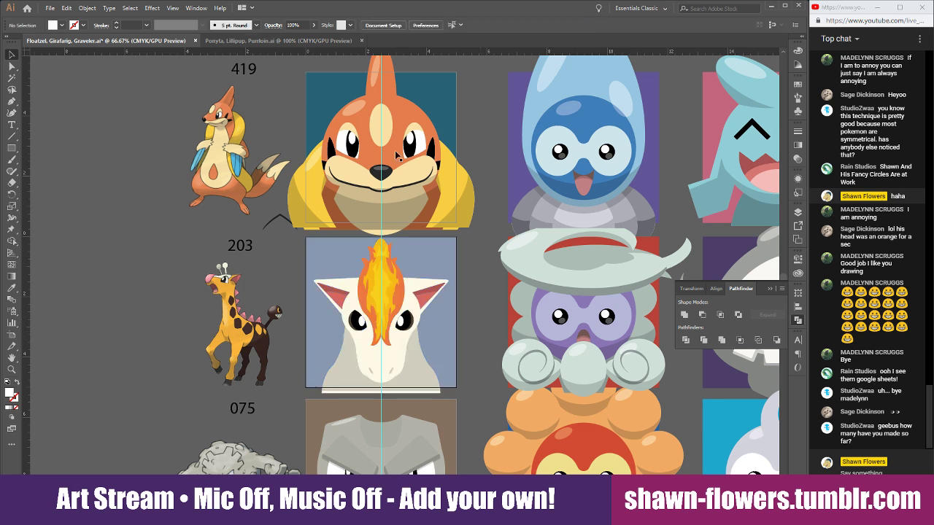
Close the Ponyta, Lillipup, Purrloin document and keep the Floatzel, Girafarig, Graveler document open
{"action": "left_click", "coordinate": [276, 42]}
{"action": "left_click", "coordinate": [135, 41]}
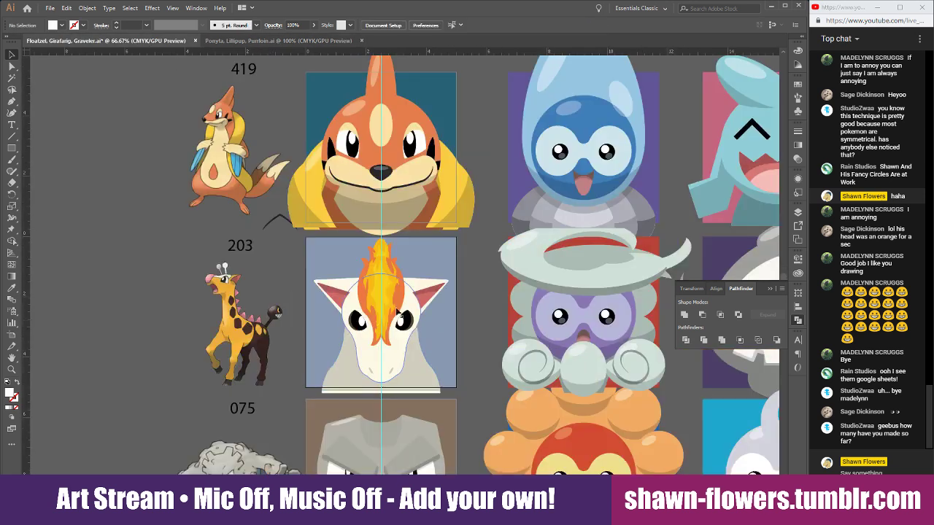
{"action": "left_click", "coordinate": [361, 42]}
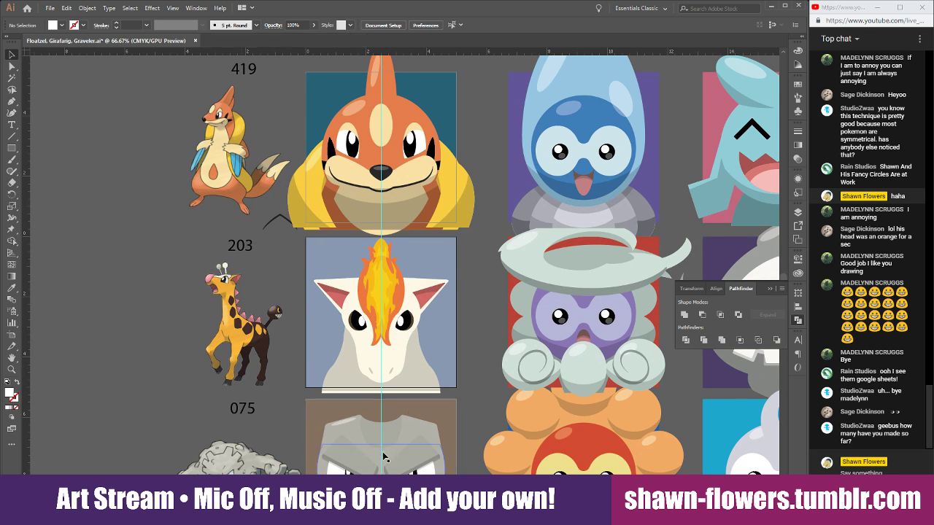
Switch to the Pokemon Cells List sheet, check the total cell and post "468" in the live chat
{"action": "mouse_move", "coordinate": [253, 485]}
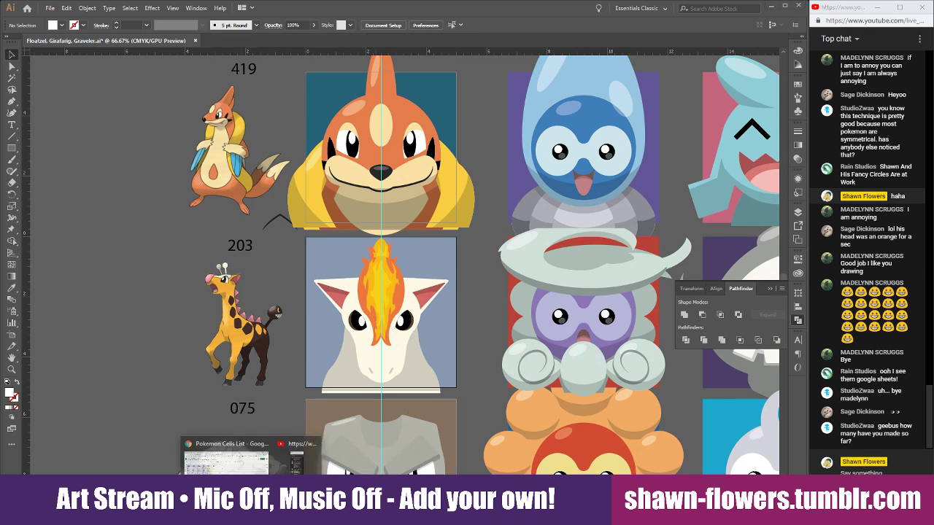
{"action": "left_click", "coordinate": [217, 458]}
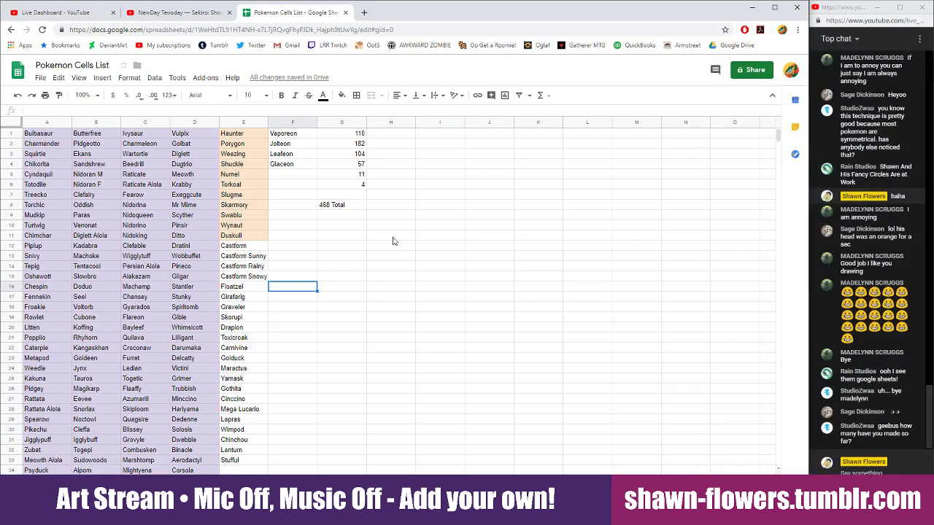
{"action": "left_click", "coordinate": [321, 207]}
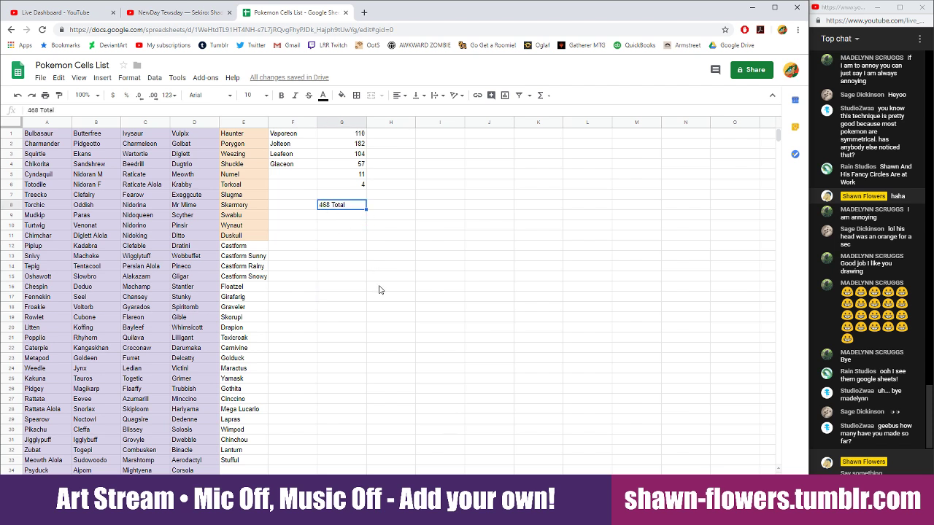
{"action": "left_click", "coordinate": [857, 471]}
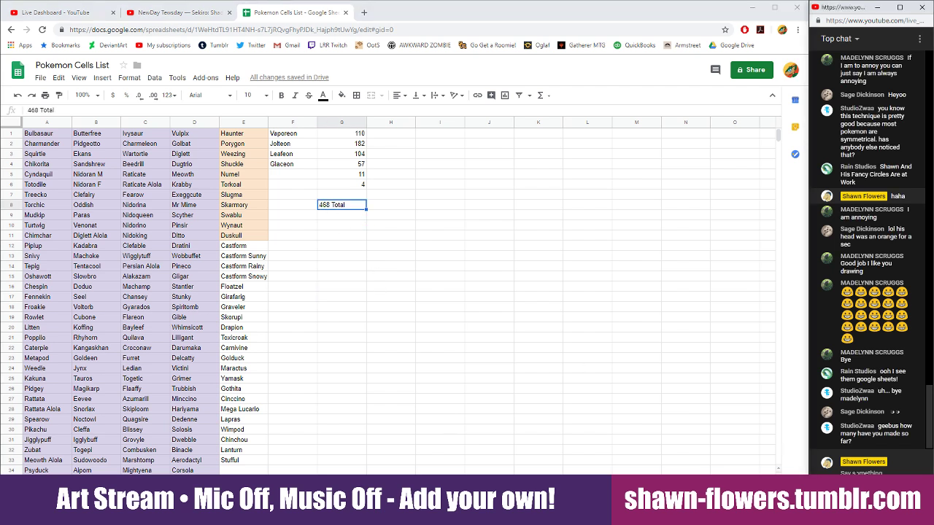
{"action": "type", "text": "468"}
{"action": "key", "text": "Return"}
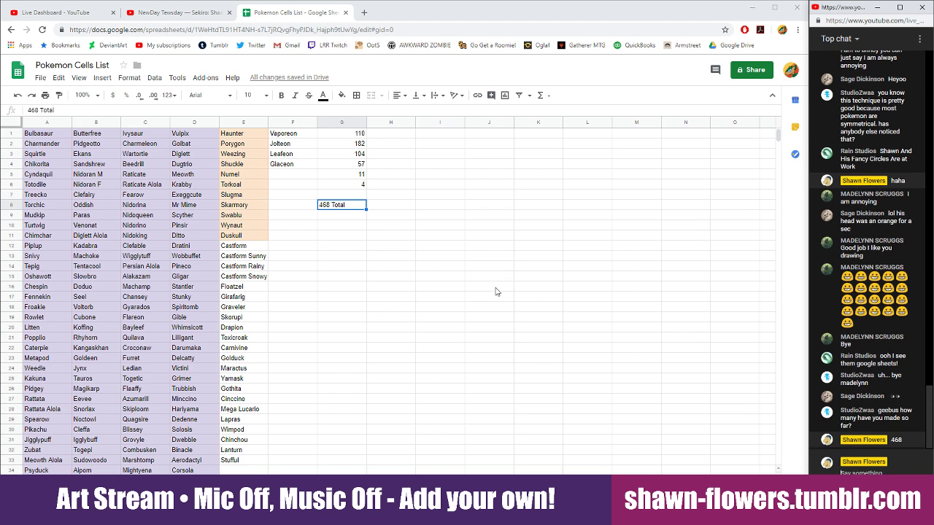
Fill the cells from Castform to Floatzel in column E with the same light orange as the entries above
{"action": "left_click", "coordinate": [251, 249]}
{"action": "left_click_drag", "start_coordinate": [251, 249], "coordinate": [261, 289]}
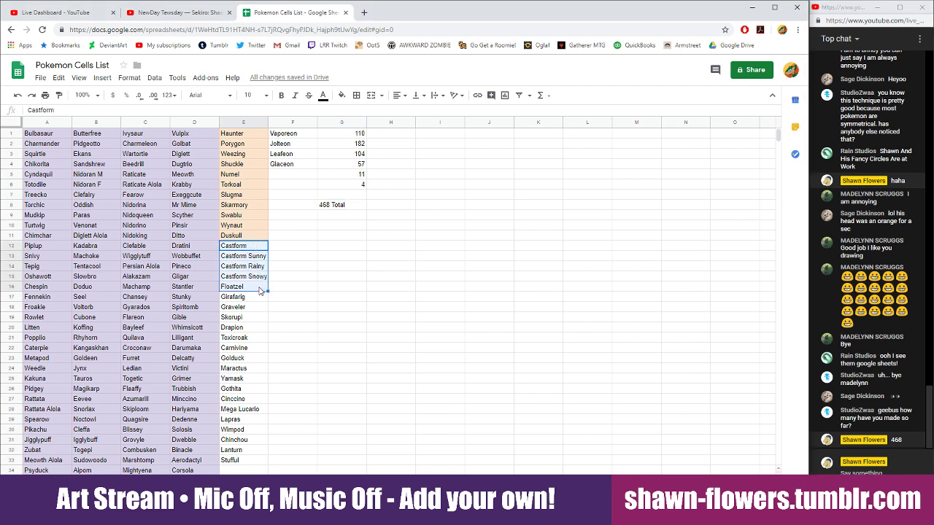
{"action": "left_click", "coordinate": [341, 96]}
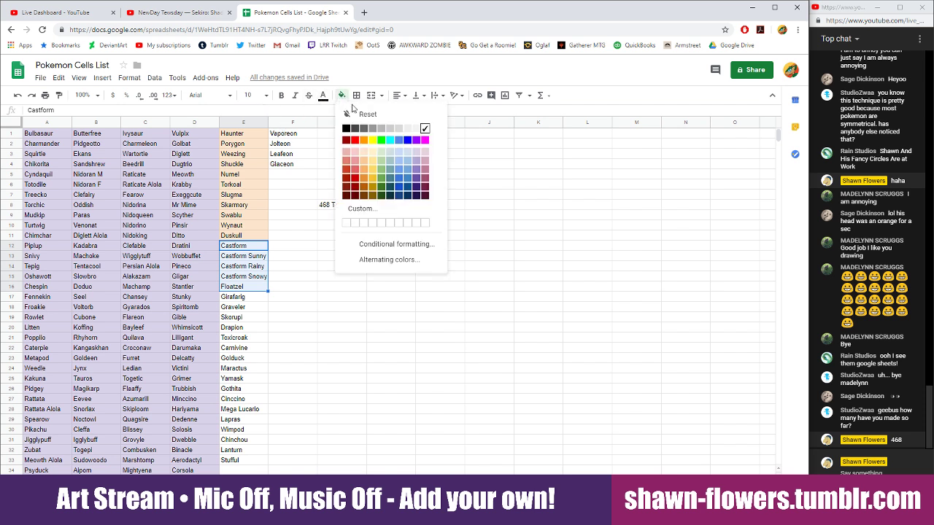
{"action": "left_click", "coordinate": [364, 157]}
Set the light orange entries' count in cell G5 to 16
{"action": "left_click", "coordinate": [329, 216]}
{"action": "left_click", "coordinate": [327, 208]}
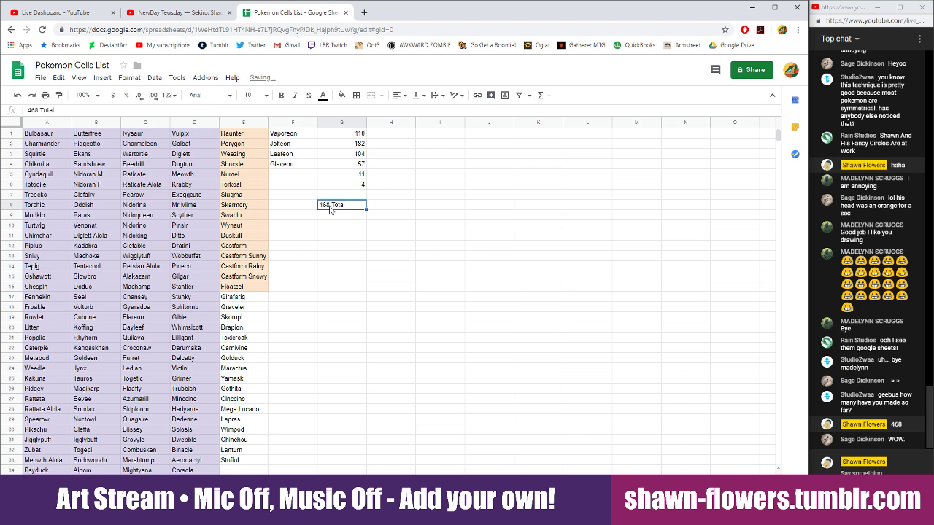
{"action": "left_click_drag", "start_coordinate": [354, 178], "coordinate": [373, 178]}
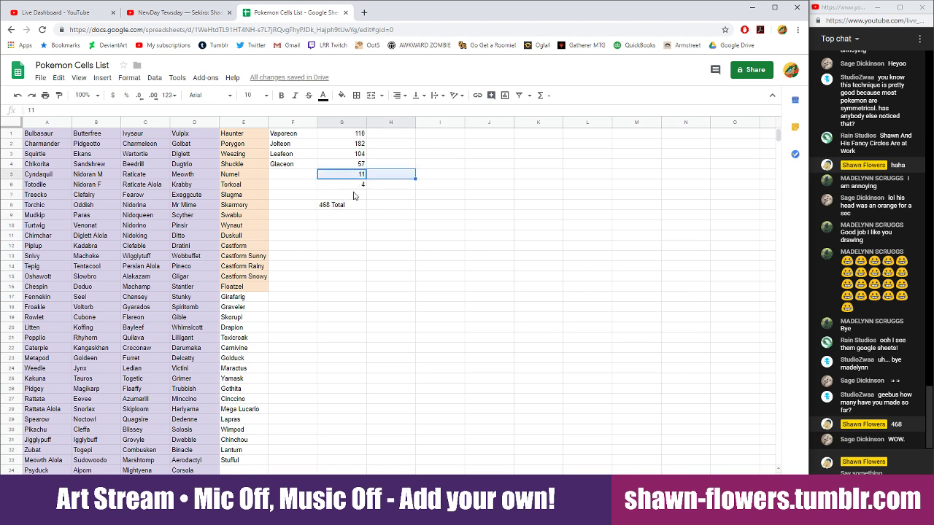
{"action": "left_click", "coordinate": [352, 178]}
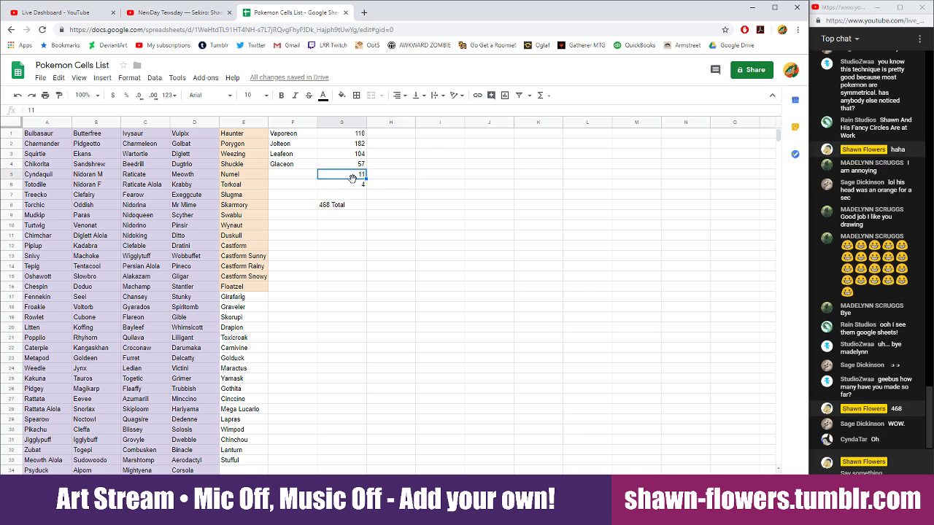
{"action": "type", "text": "16"}
Change the total in cell G8 to "473 Total"
{"action": "left_click", "coordinate": [325, 207]}
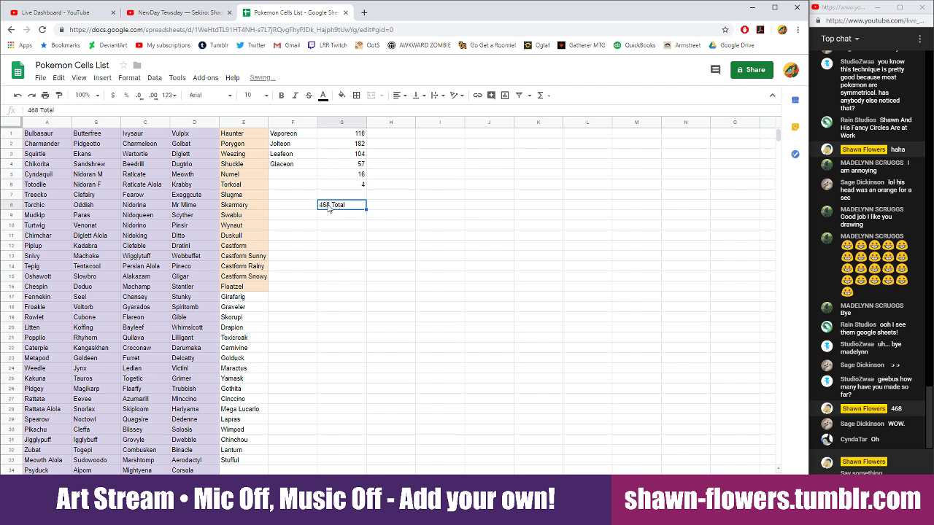
{"action": "double_click", "coordinate": [330, 206]}
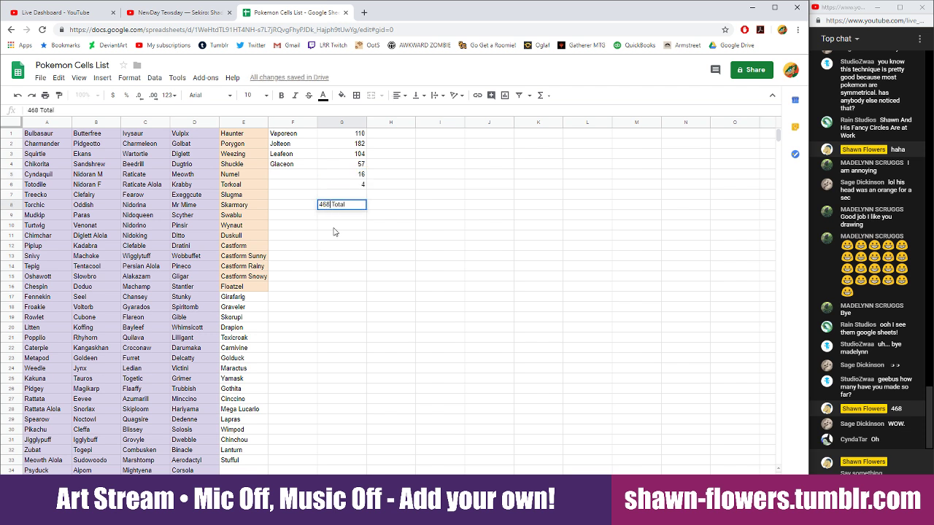
{"action": "key", "text": "BackSpace"}
{"action": "key", "text": "BackSpace"}
{"action": "type", "text": "73"}
{"action": "left_click", "coordinate": [334, 227]}
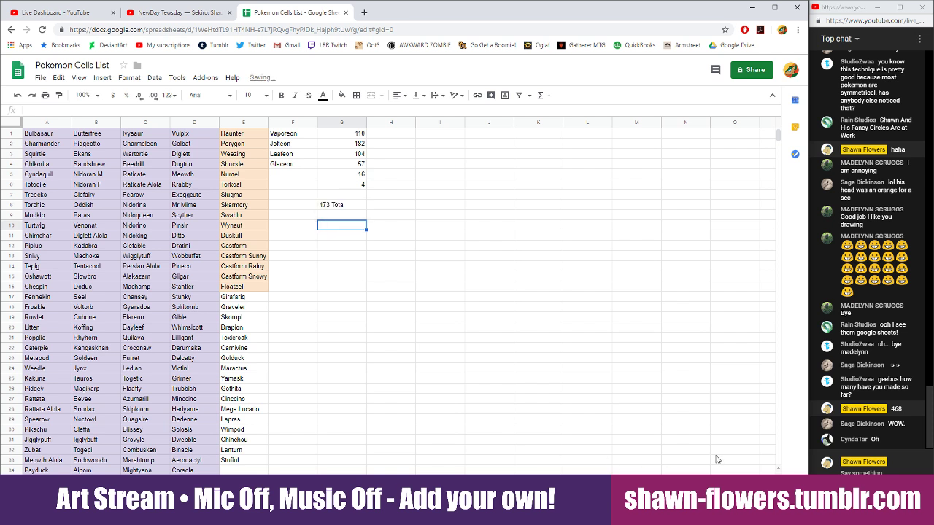
Post the corrected count "Actually 473" in the live chat
{"action": "left_click", "coordinate": [871, 472]}
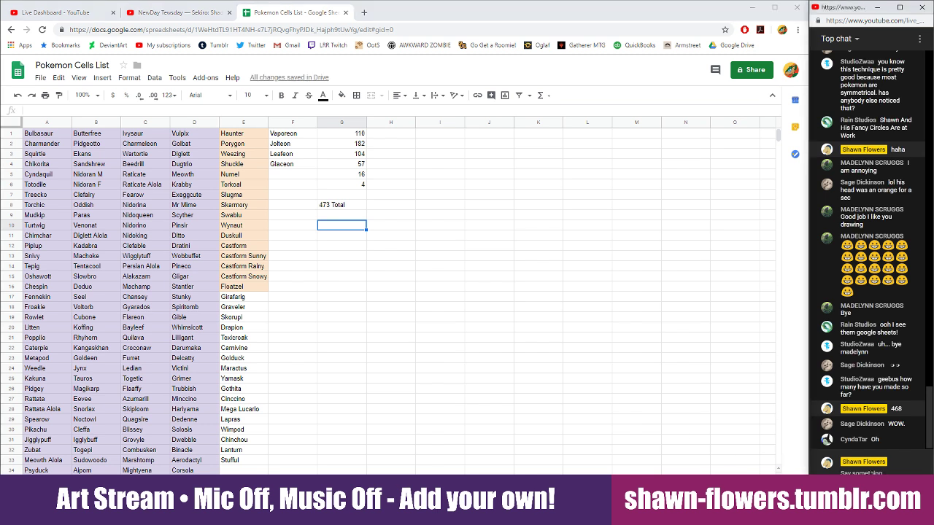
{"action": "type", "text": "ally 473"}
{"action": "key", "text": "Return"}
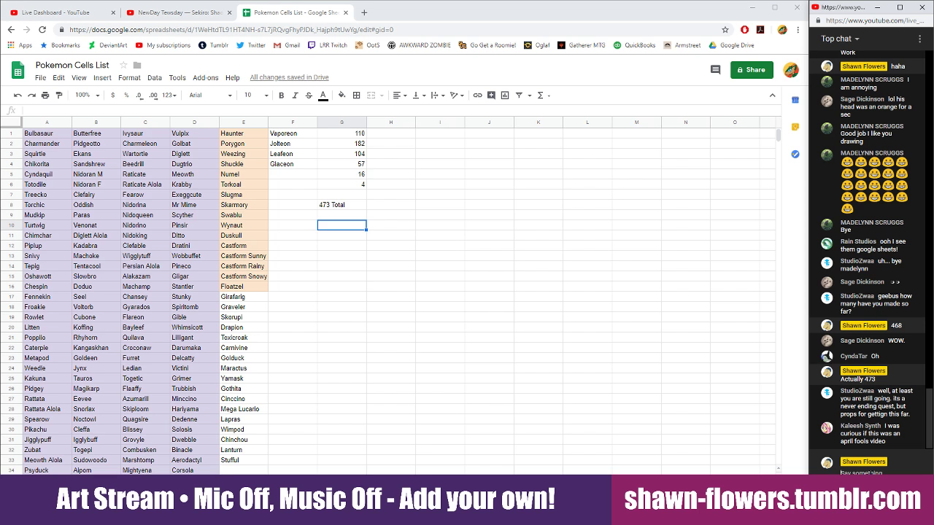
Reply in the live chat with "not at all" and "April Fools are garbage things"
{"action": "left_click", "coordinate": [870, 473]}
{"action": "type", "text": "not at all"}
{"action": "key", "text": "Return"}
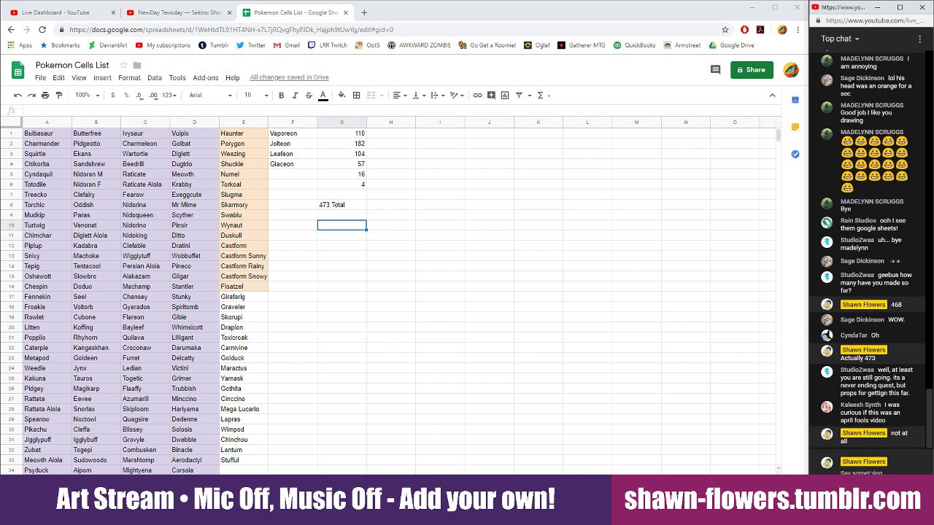
{"action": "type", "text": "Anngs"}
{"action": "key", "text": "Return"}
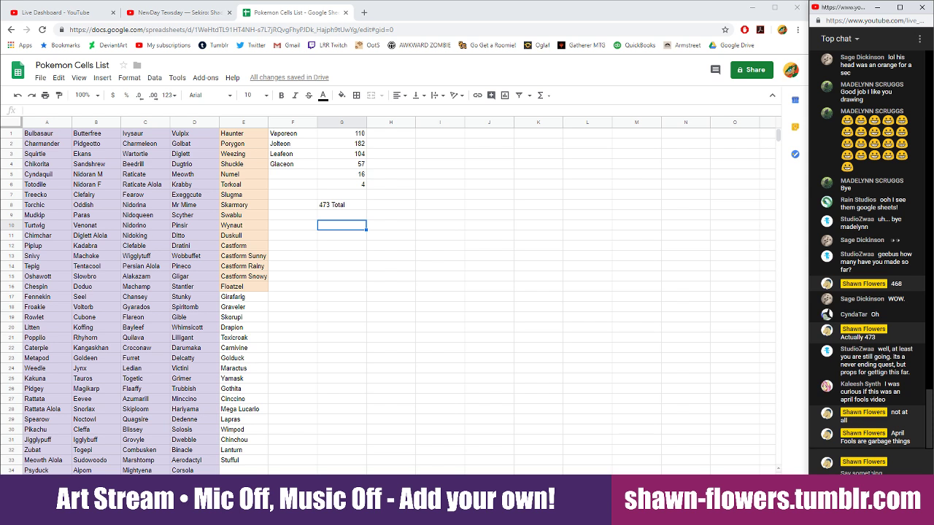
Post "I'd be much happier if they were never done" in the live chat
{"action": "left_click", "coordinate": [870, 473]}
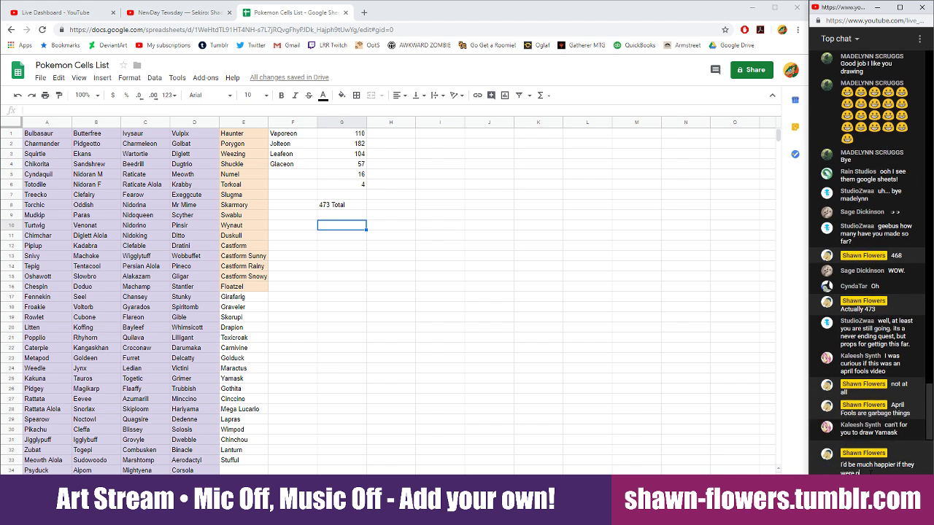
{"action": "type", "text": "I'd be much happier if they were never done"}
{"action": "key", "text": "Return"}
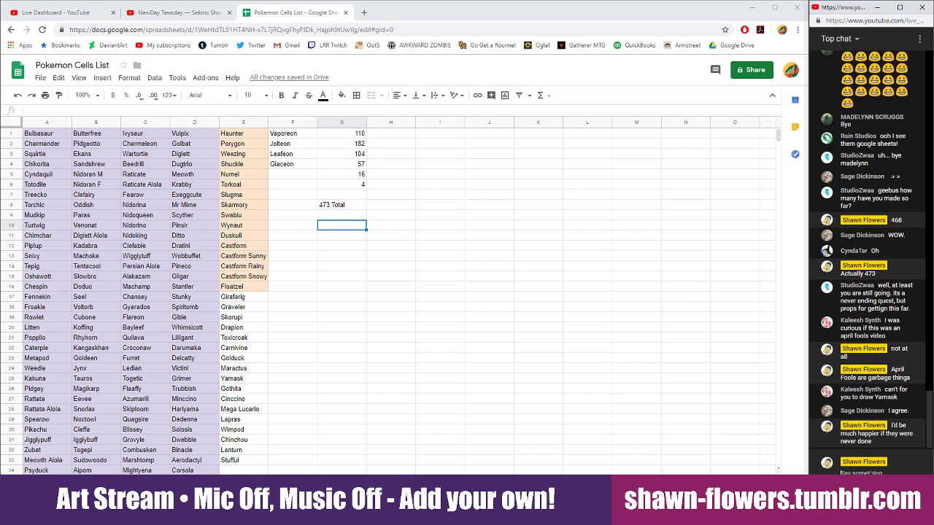
Find Yamask in column E of the list and post "Yamask is soon!" in the live chat
{"action": "scroll", "coordinate": [301, 328], "scroll_direction": "down", "scroll_amount": 2}
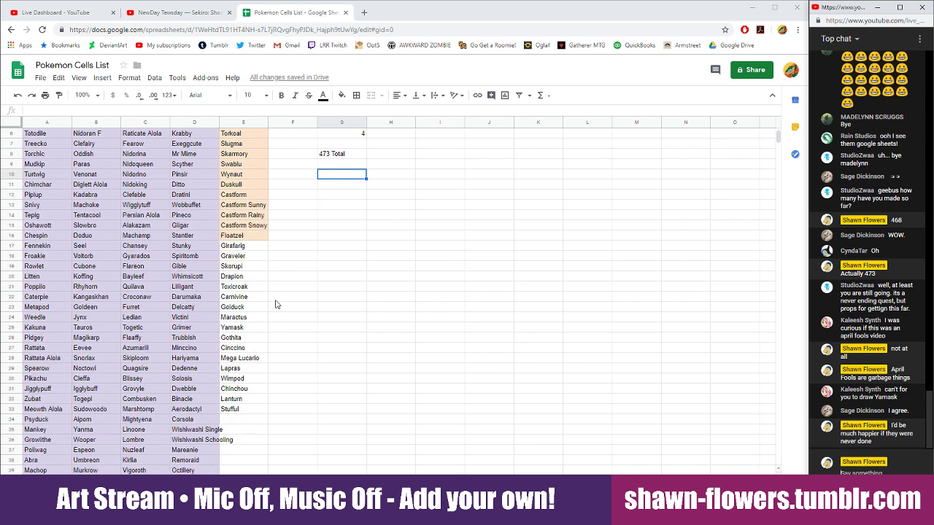
{"action": "left_click", "coordinate": [250, 328]}
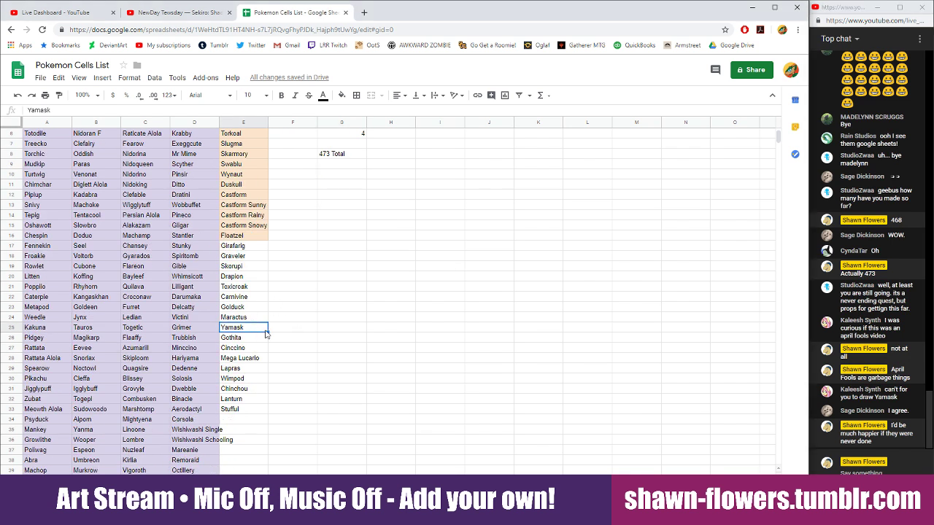
{"action": "left_click", "coordinate": [876, 472]}
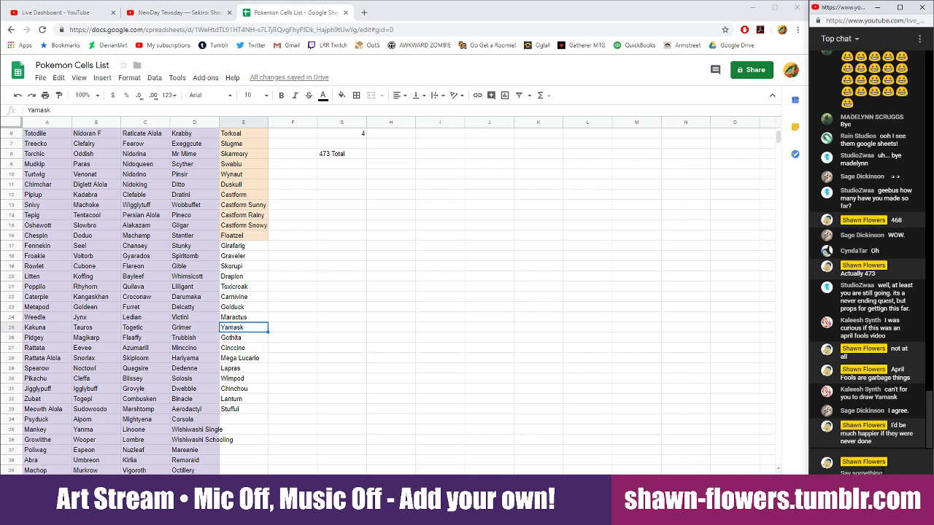
{"action": "type", "text": "Yamask is soon!"}
{"action": "key", "text": "Return"}
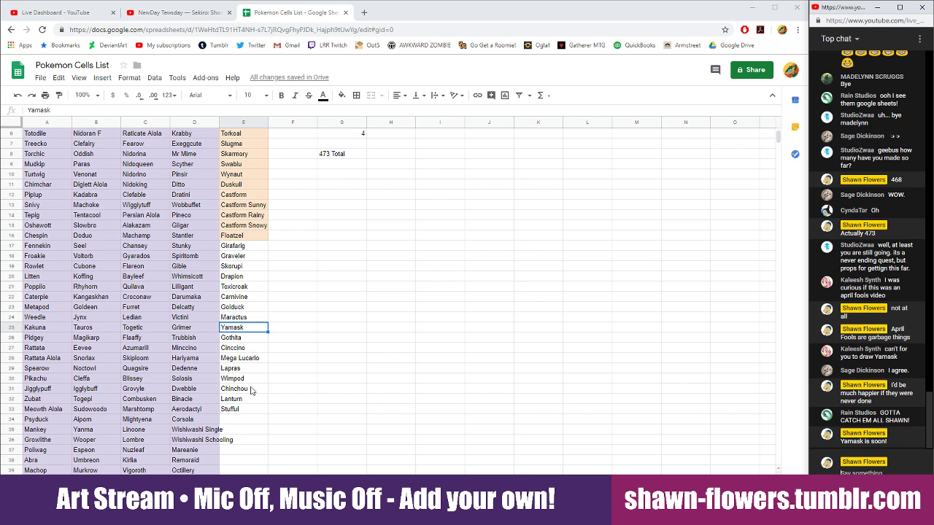
Return from the sheet to the portrait document in Illustrator and post "I ALREADY HAVE" in the live chat
{"action": "scroll", "coordinate": [403, 347], "scroll_direction": "up", "scroll_amount": 2}
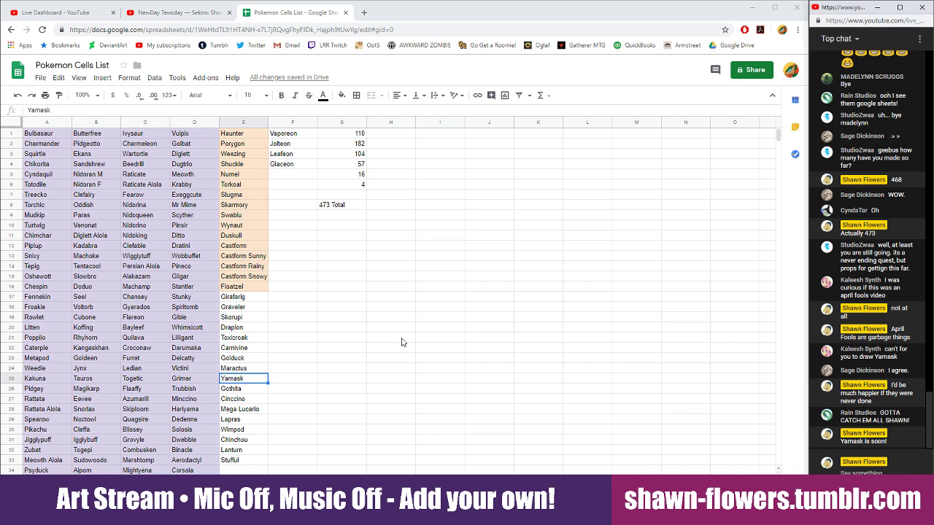
{"action": "left_click", "coordinate": [380, 305]}
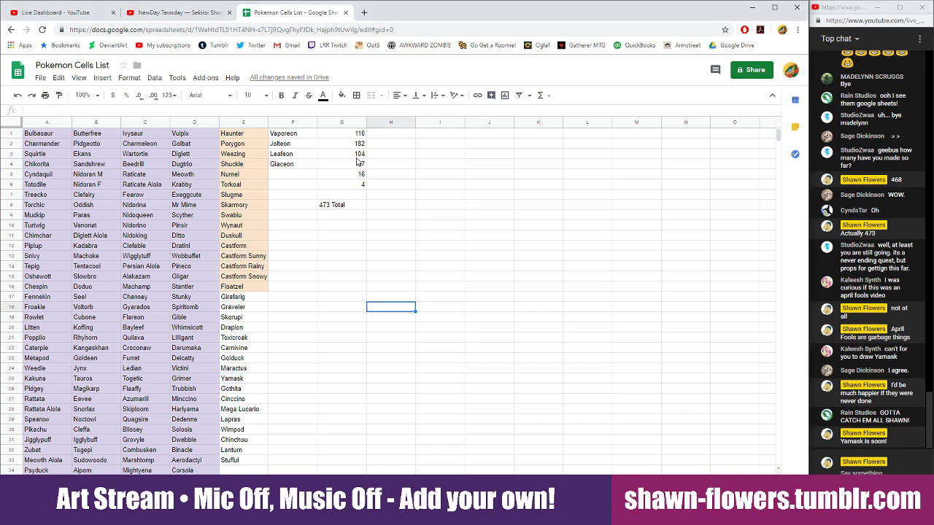
{"action": "left_click", "coordinate": [753, 7]}
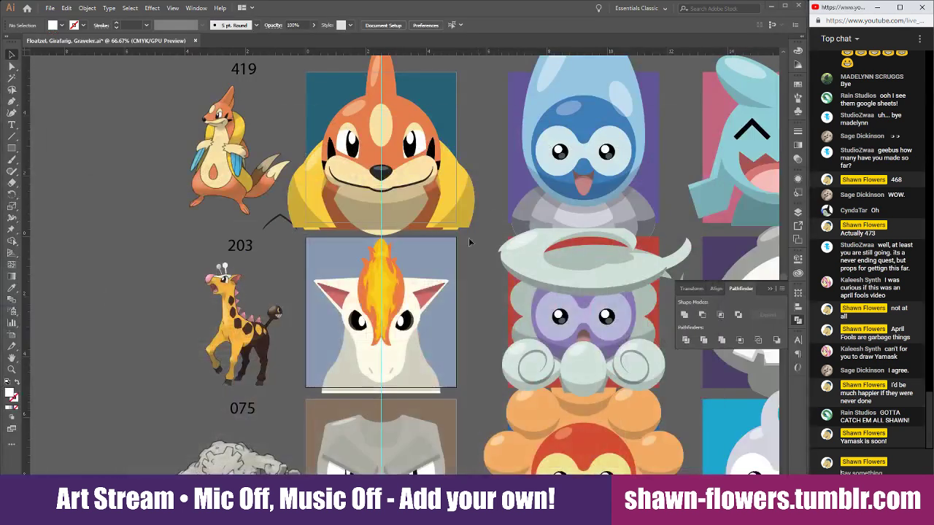
{"action": "scroll", "coordinate": [389, 312], "scroll_direction": "up", "scroll_amount": 1}
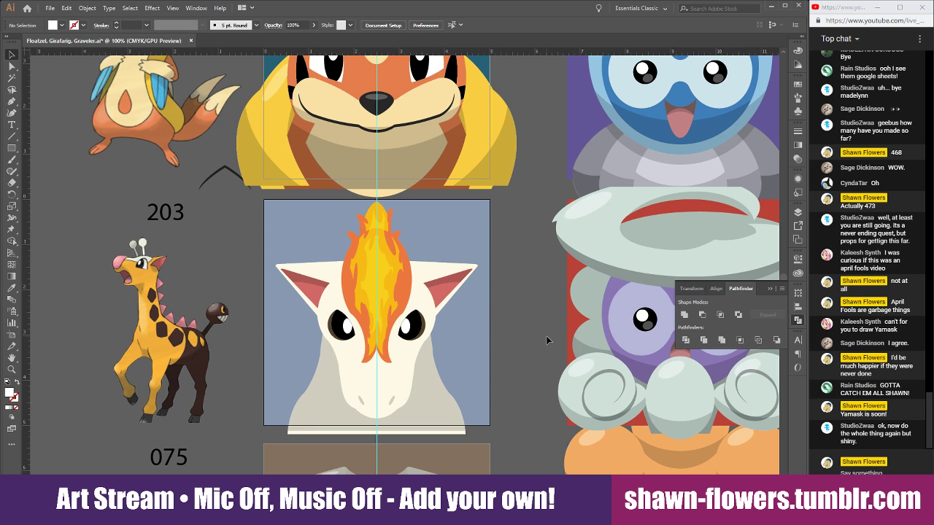
{"action": "left_click", "coordinate": [847, 472]}
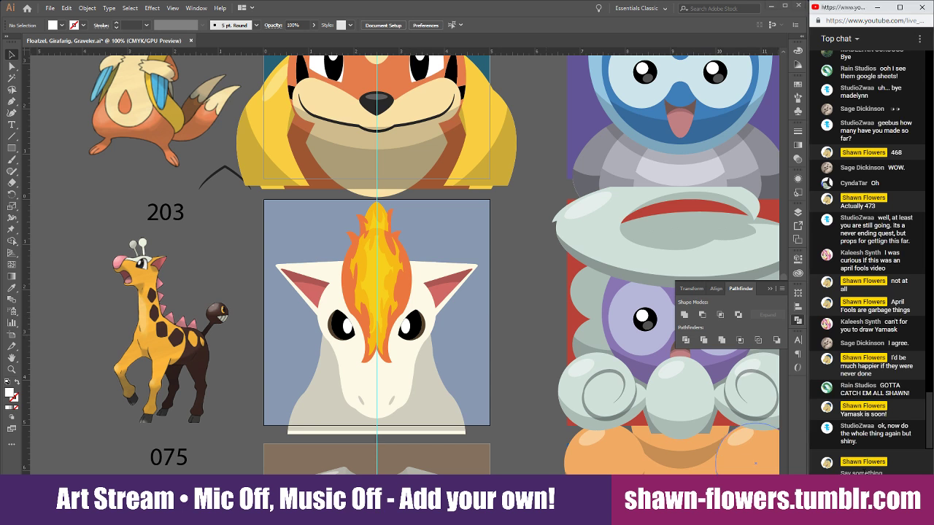
{"action": "type", "text": "I ALREADY HAVE"}
{"action": "key", "text": "Return"}
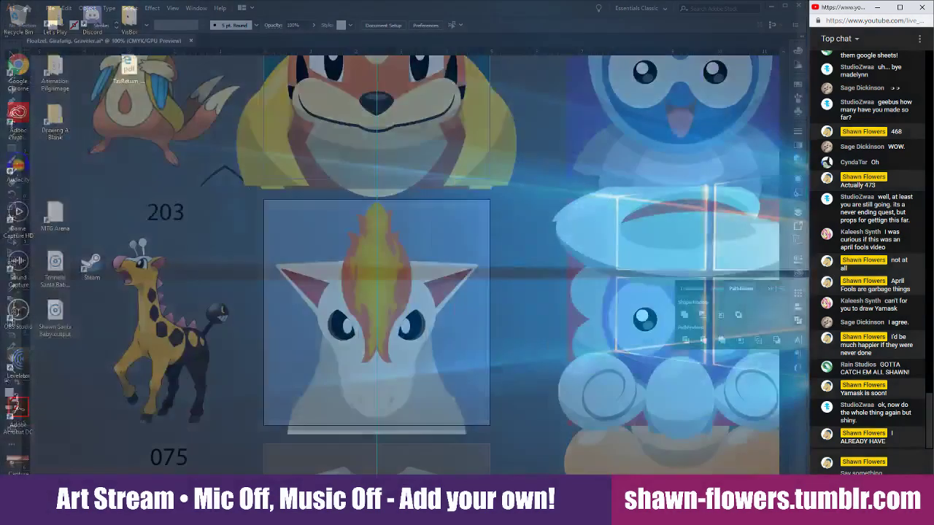
In File Explorer, open the Groups folder on drive D under Pokemon Cells, Shinies, Sh_Route One, Finished
{"action": "key", "text": "super+e"}
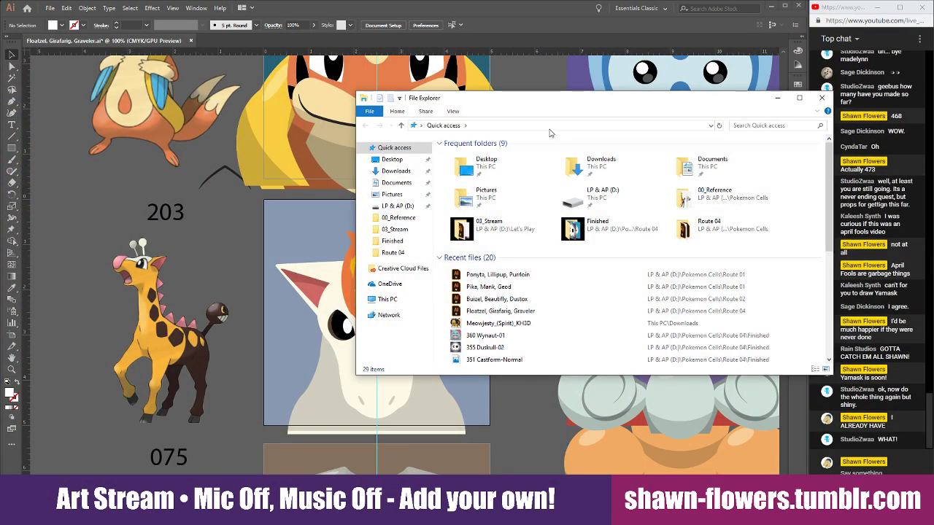
{"action": "left_click_drag", "start_coordinate": [562, 103], "coordinate": [381, 109]}
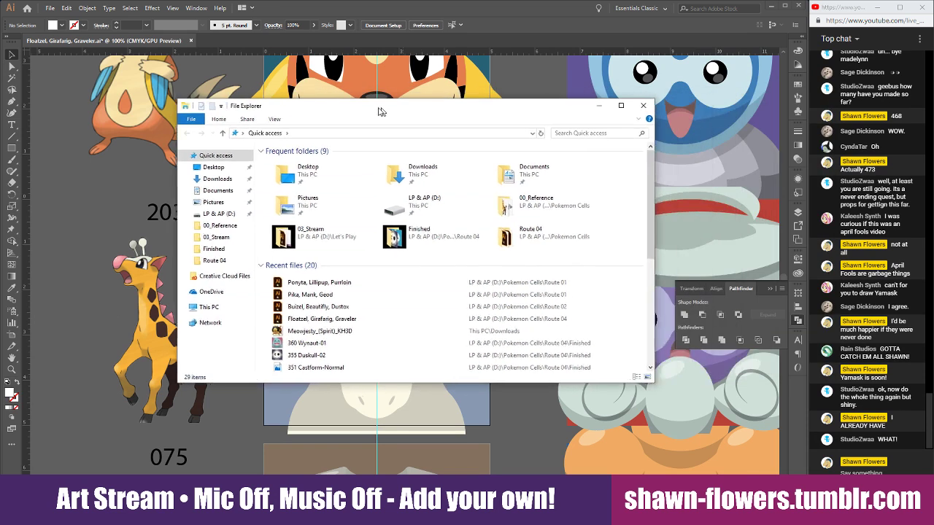
{"action": "double_click", "coordinate": [421, 209]}
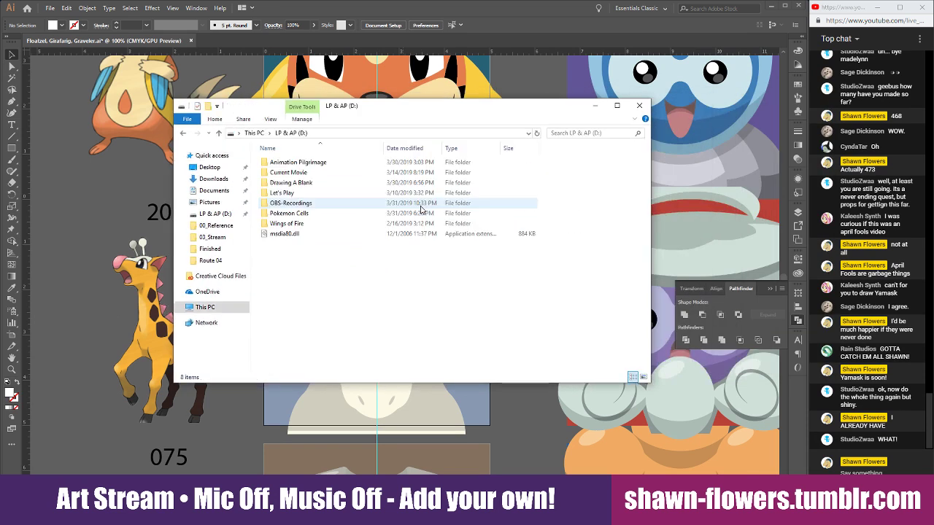
{"action": "double_click", "coordinate": [292, 213]}
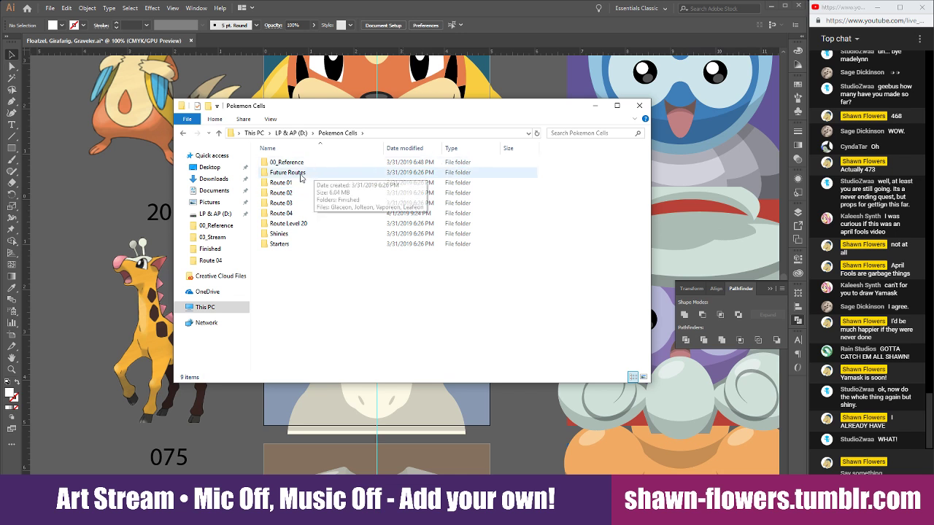
{"action": "double_click", "coordinate": [286, 235]}
{"action": "double_click", "coordinate": [299, 162]}
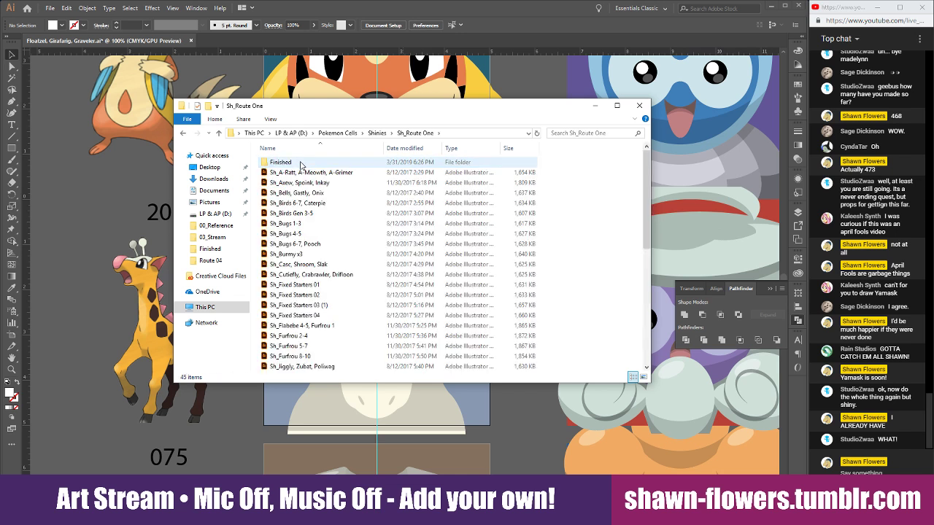
{"action": "double_click", "coordinate": [300, 164]}
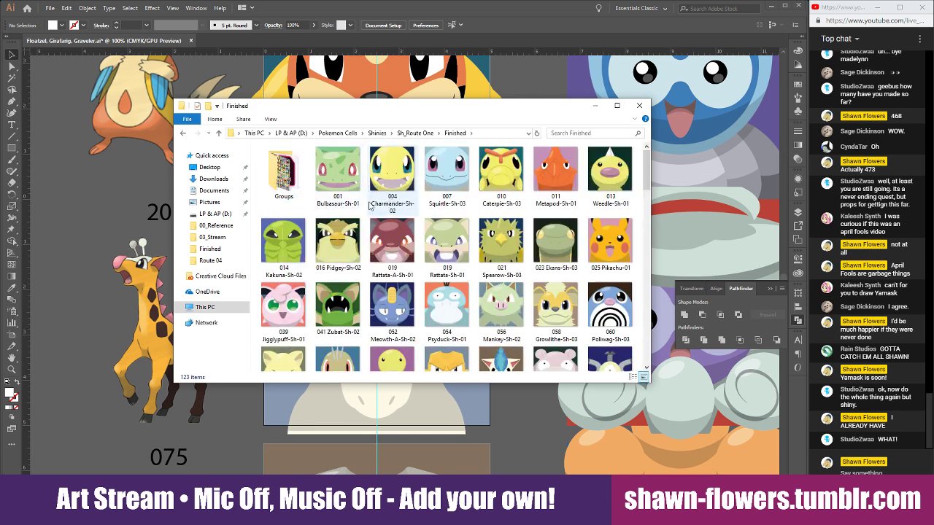
{"action": "double_click", "coordinate": [284, 173]}
Open the Route One Shiny PNG image in Photoshop
{"action": "left_click", "coordinate": [344, 181]}
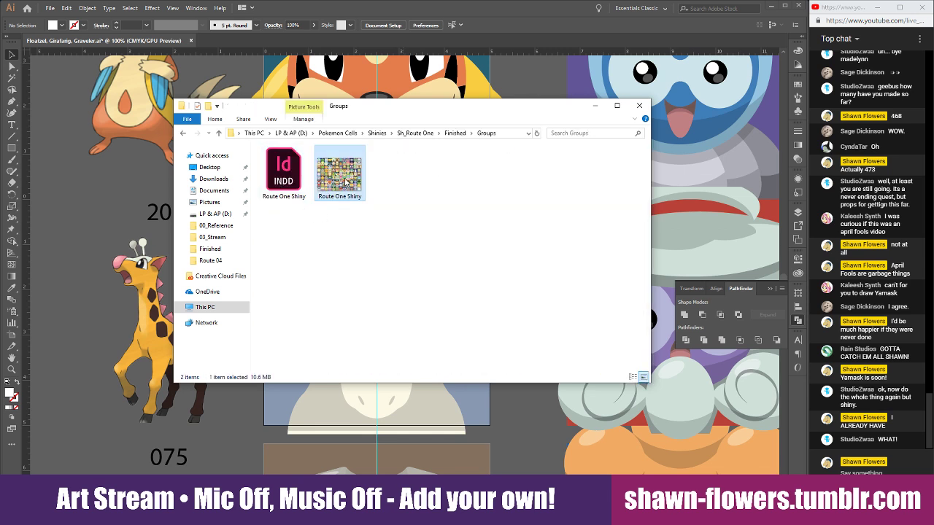
{"action": "double_click", "coordinate": [348, 176]}
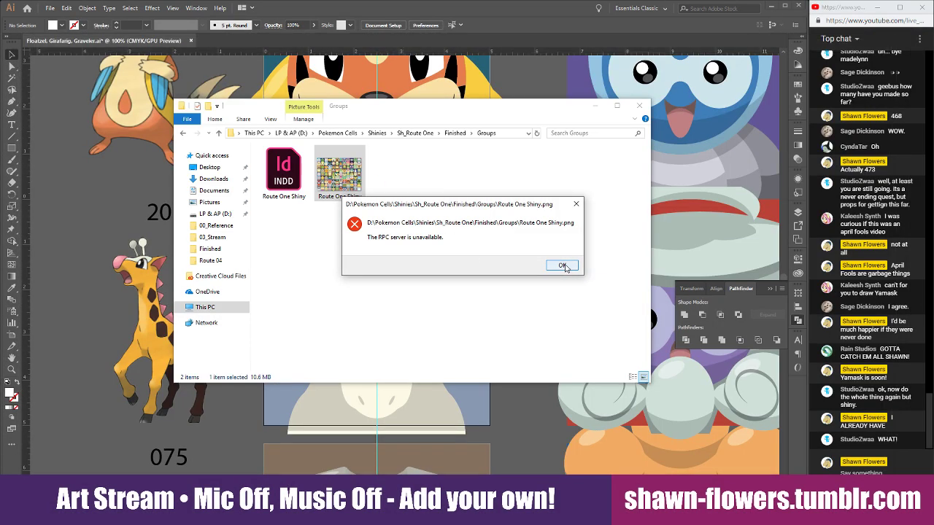
{"action": "left_click", "coordinate": [562, 266]}
{"action": "right_click", "coordinate": [353, 180]}
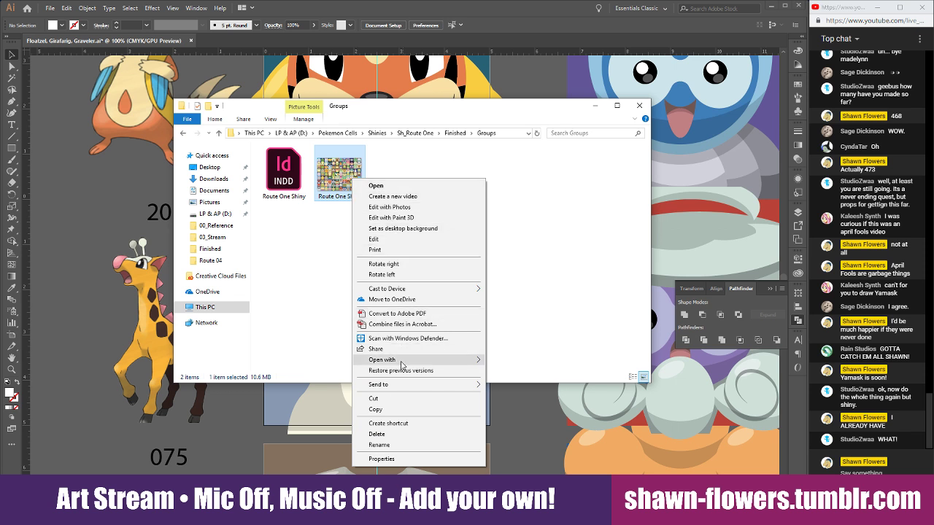
{"action": "mouse_move", "coordinate": [402, 365]}
{"action": "left_click", "coordinate": [522, 371]}
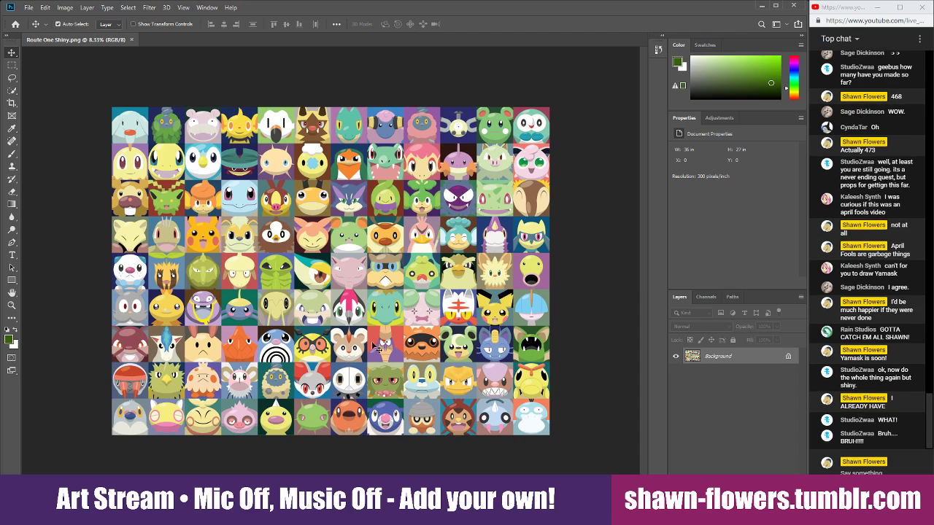
Collapse the side panels to icons to give the shiny portrait sheet more room
{"action": "left_click", "coordinate": [663, 39]}
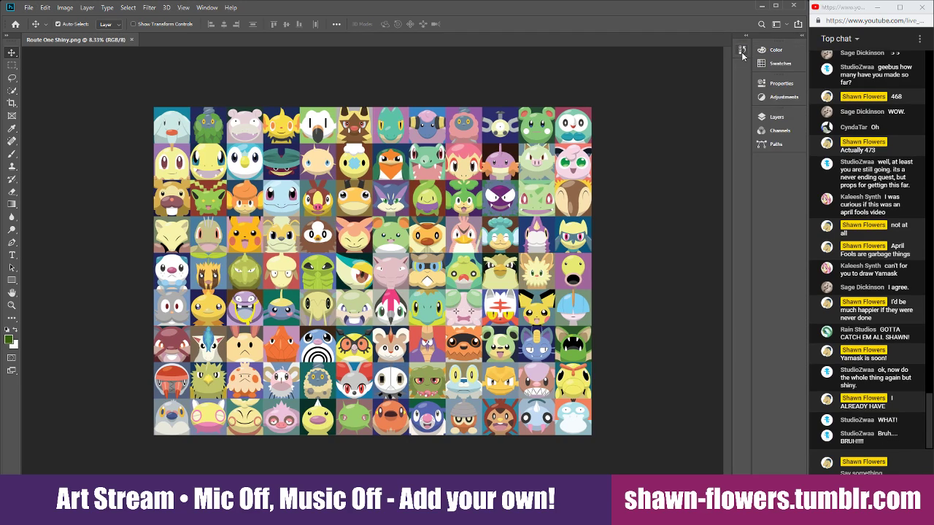
{"action": "left_click_drag", "start_coordinate": [754, 102], "coordinate": [794, 84]}
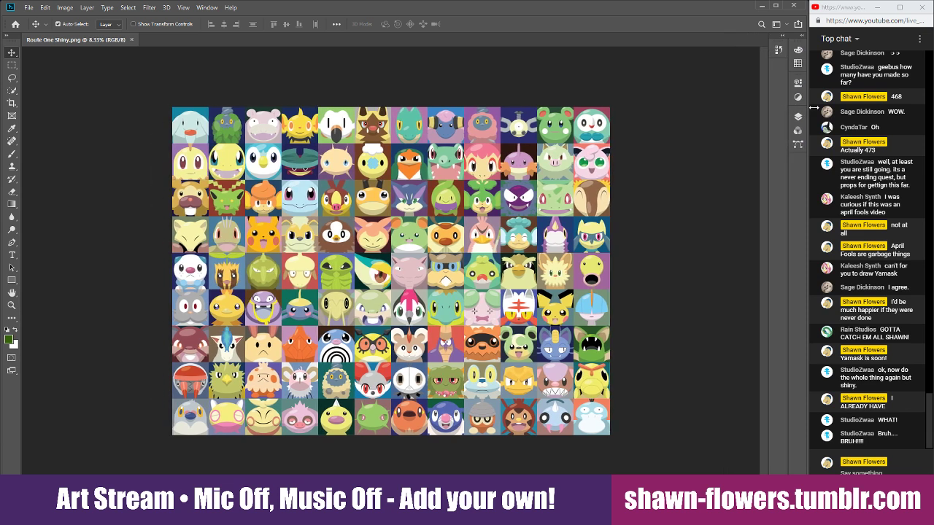
{"action": "scroll", "coordinate": [385, 224], "scroll_direction": "up", "scroll_amount": 3}
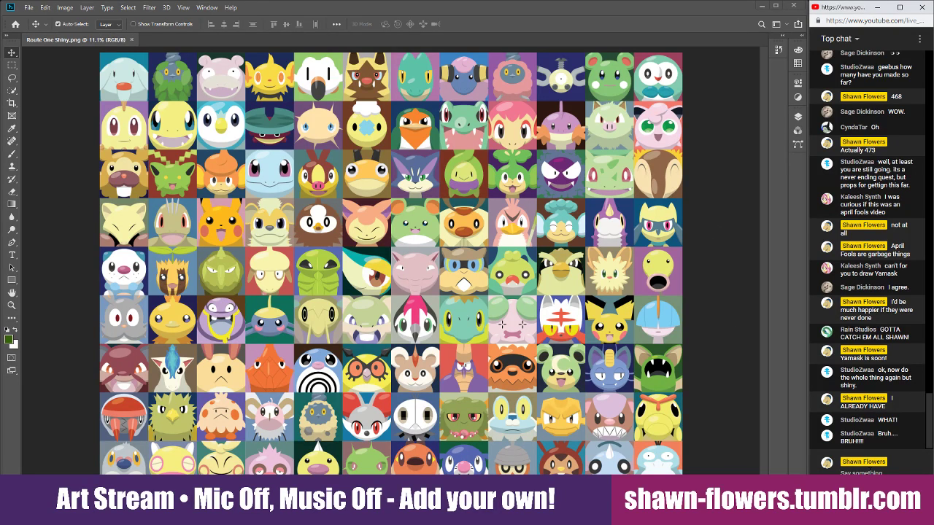
Post "Shinies of Route 01" in the live chat and close the Route One Shiny image
{"action": "type", "text": "shinies of Rote 01"}
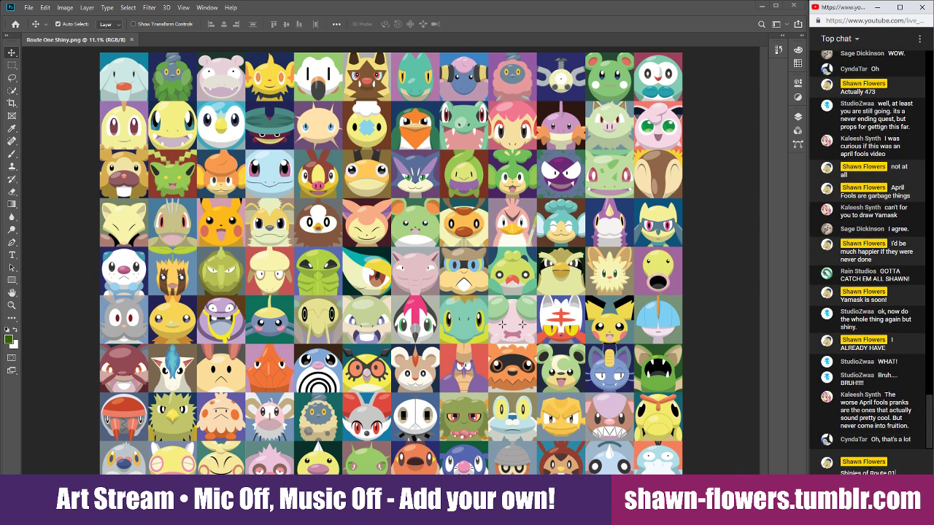
{"action": "key", "text": "Return"}
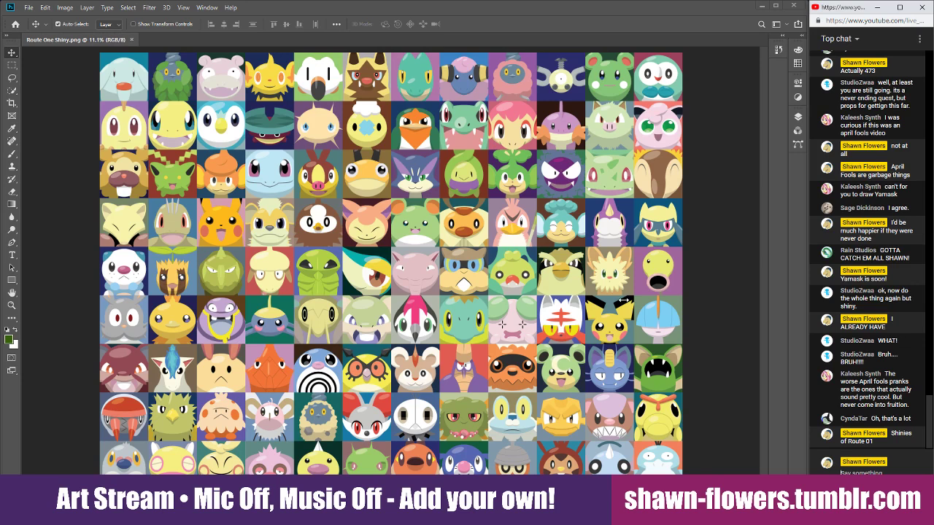
{"action": "left_click", "coordinate": [132, 40]}
Switch to File Explorer, look through the Finished folder under Shinies, Sh_Route Two, and close the window
{"action": "key", "text": "alt+Tab"}
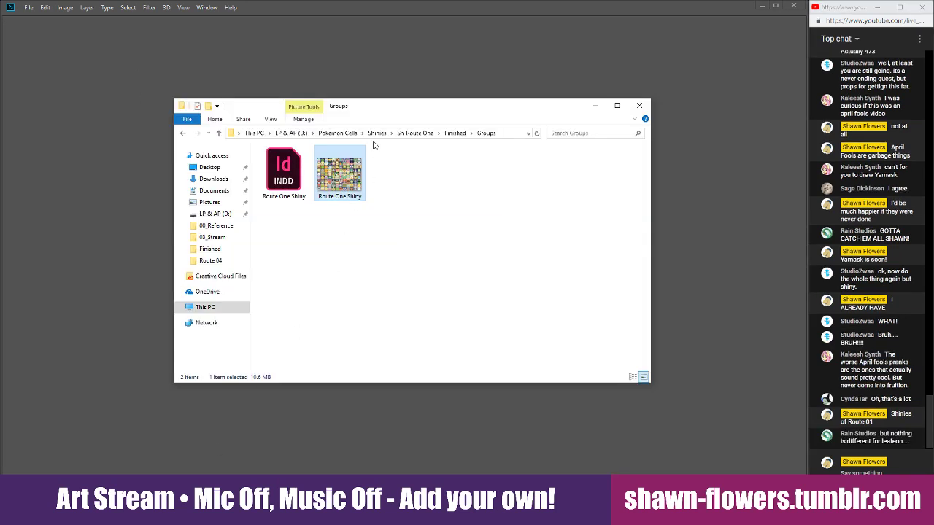
{"action": "left_click", "coordinate": [421, 134]}
{"action": "left_click", "coordinate": [377, 132]}
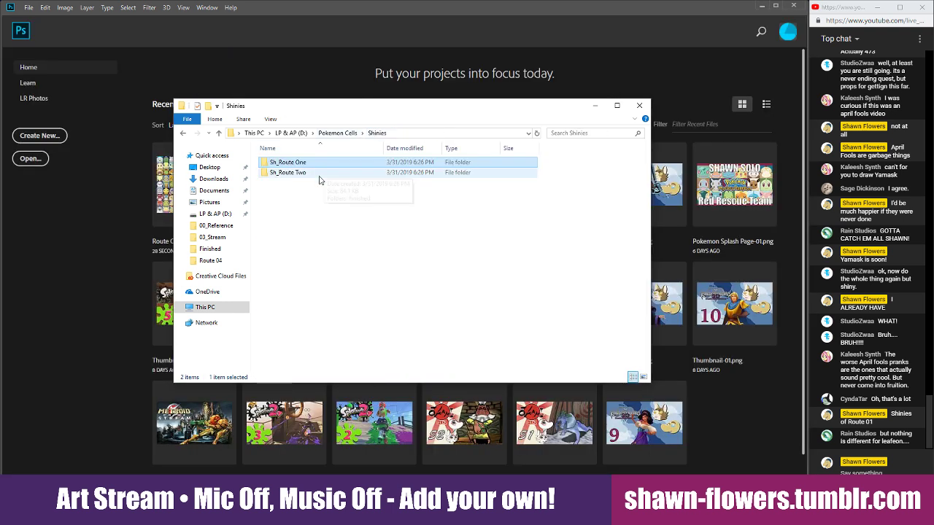
{"action": "left_click", "coordinate": [289, 173]}
{"action": "double_click", "coordinate": [289, 173]}
{"action": "double_click", "coordinate": [291, 166]}
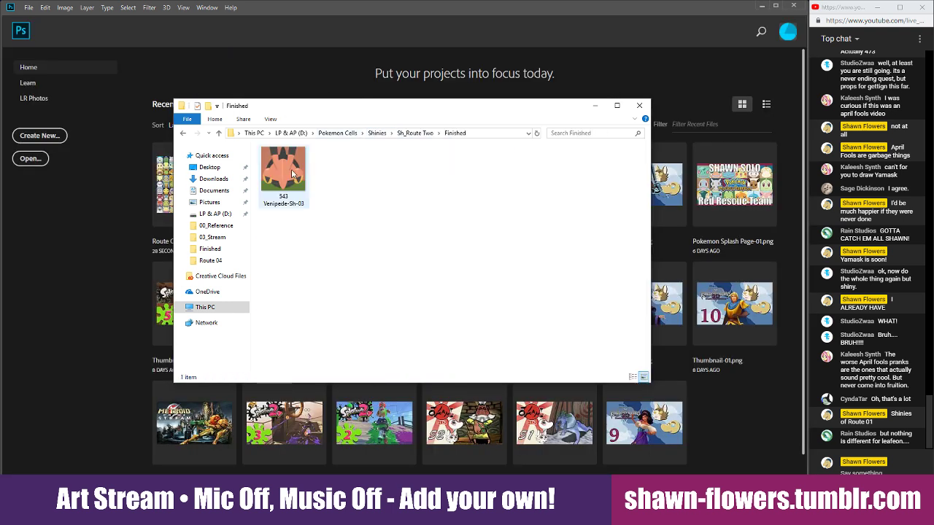
{"action": "left_click", "coordinate": [415, 134]}
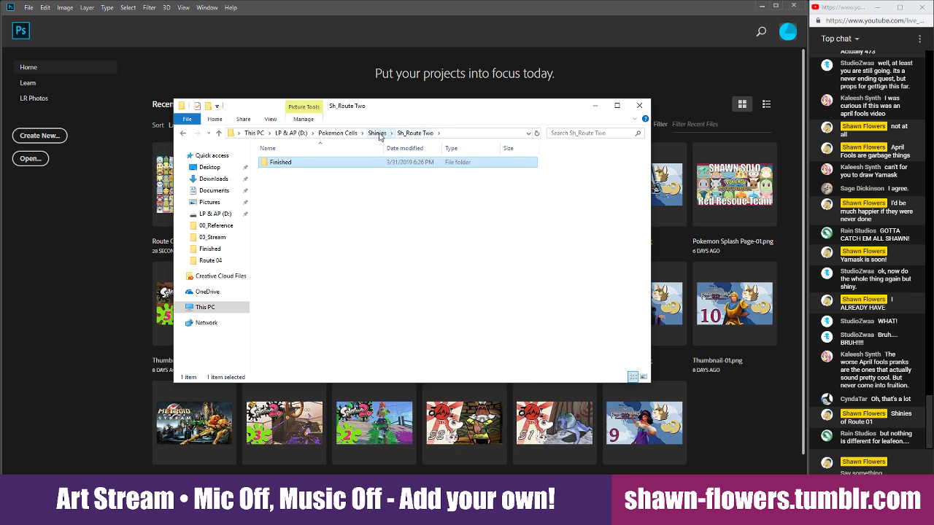
{"action": "left_click", "coordinate": [377, 133]}
{"action": "left_click", "coordinate": [641, 106]}
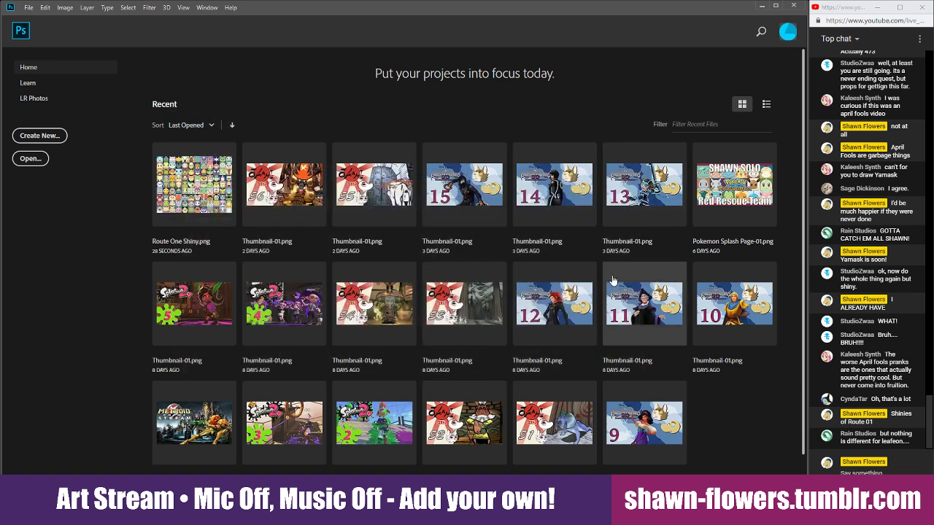
Reopen the recent Route One Shiny.png image in Photoshop and post "Haha" in the live chat
{"action": "left_click", "coordinate": [219, 186]}
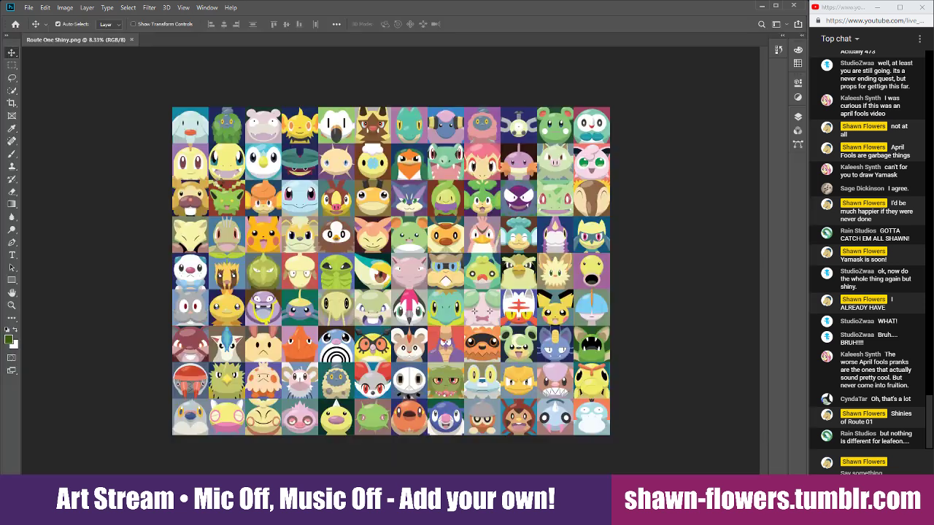
{"action": "scroll", "coordinate": [434, 275], "scroll_direction": "up", "scroll_amount": 3}
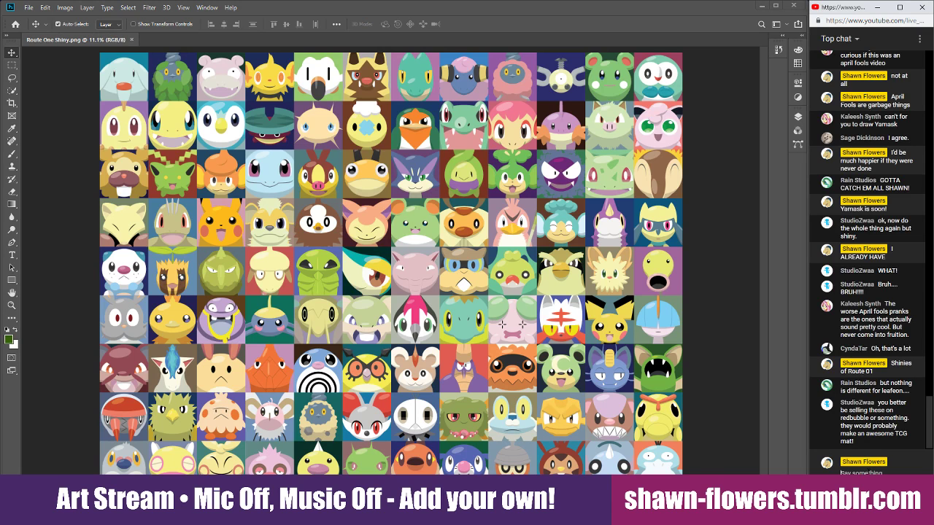
{"action": "type", "text": "Haha"}
{"action": "key", "text": "Return"}
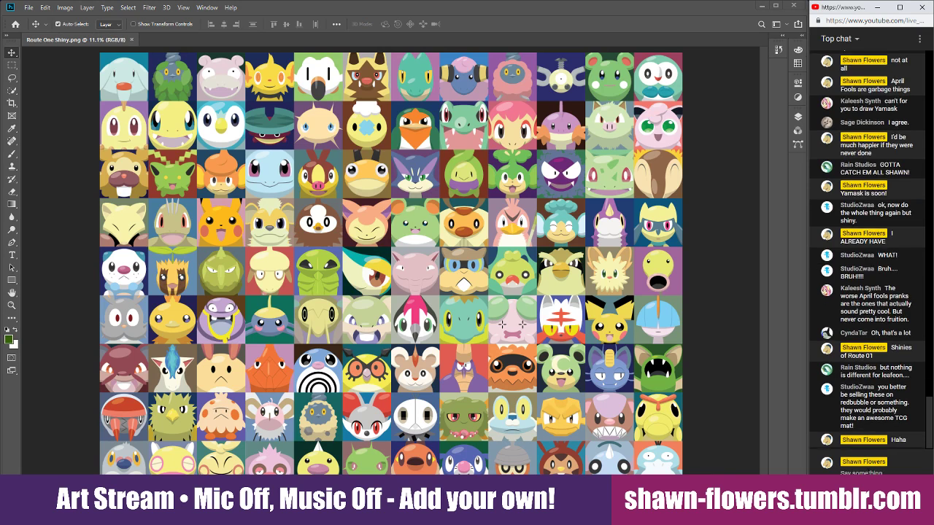
Post "Redbubble takes it down immedietly" and "they think its official art" in the live chat
{"action": "type", "text": "akes it down"}
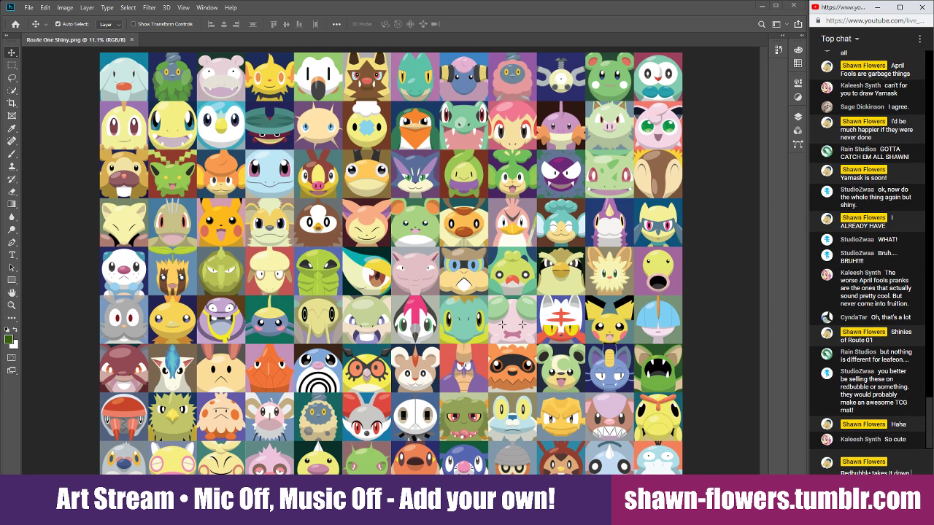
{"action": "type", "text": " immedietl"}
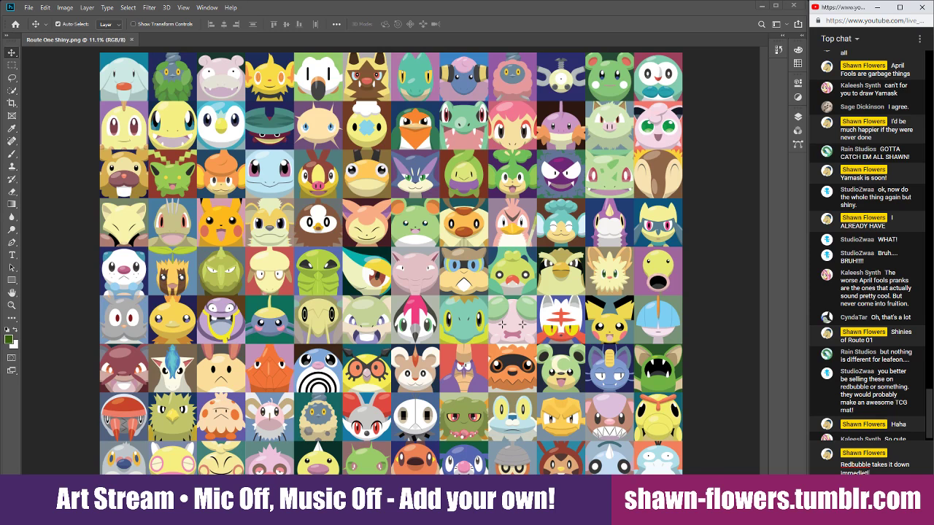
{"action": "type", "text": "iatly"}
{"action": "key", "text": "Return"}
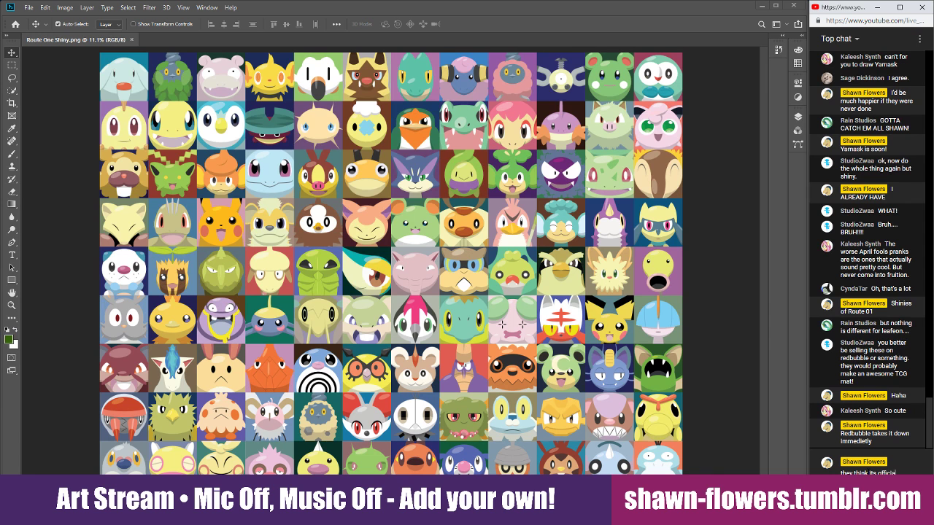
{"action": "type", "text": "they think its official art"}
{"action": "key", "text": "Return"}
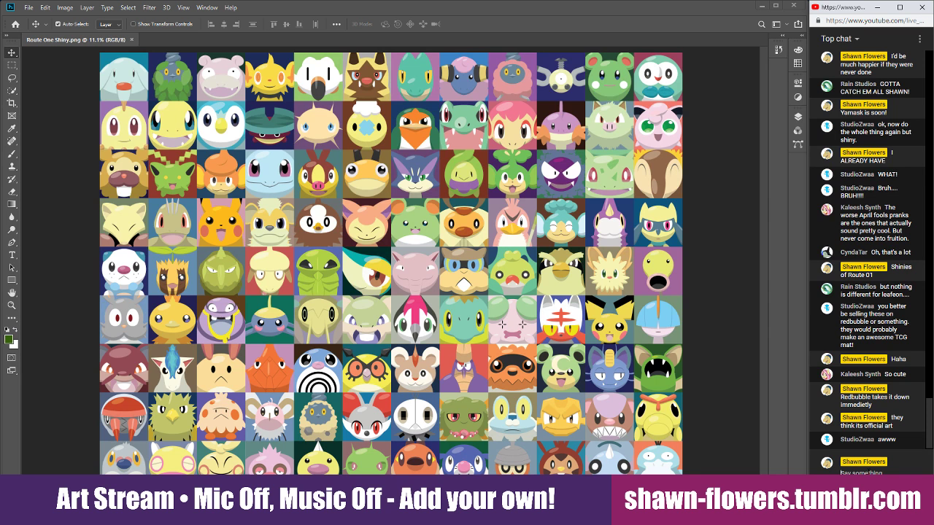
Post "I'll figure something out eventually" in the live chat
{"action": "type", "text": "I"}
{"action": "type", "text": "ntually"}
{"action": "key", "text": "Return"}
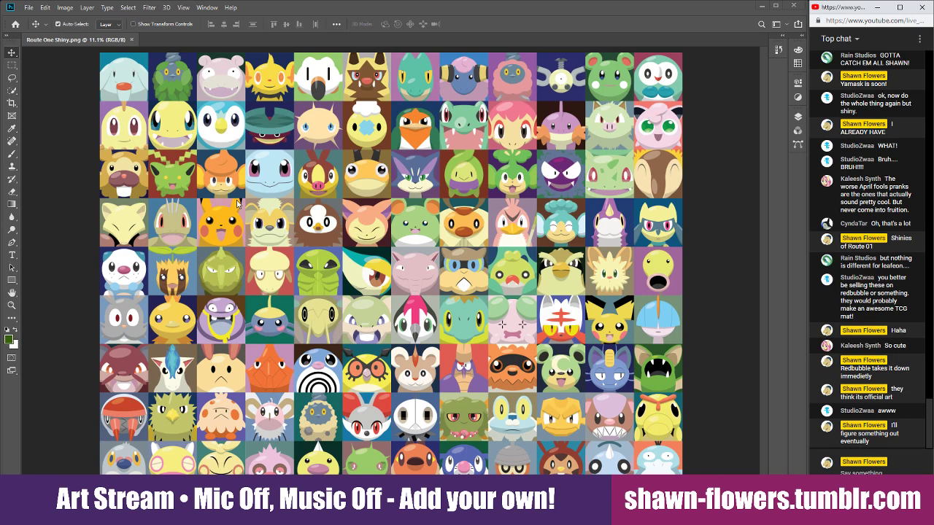
Close the Route One Shiny image and exit Photoshop to return to the 203 portrait in Illustrator
{"action": "left_click", "coordinate": [132, 41]}
{"action": "left_click", "coordinate": [794, 5]}
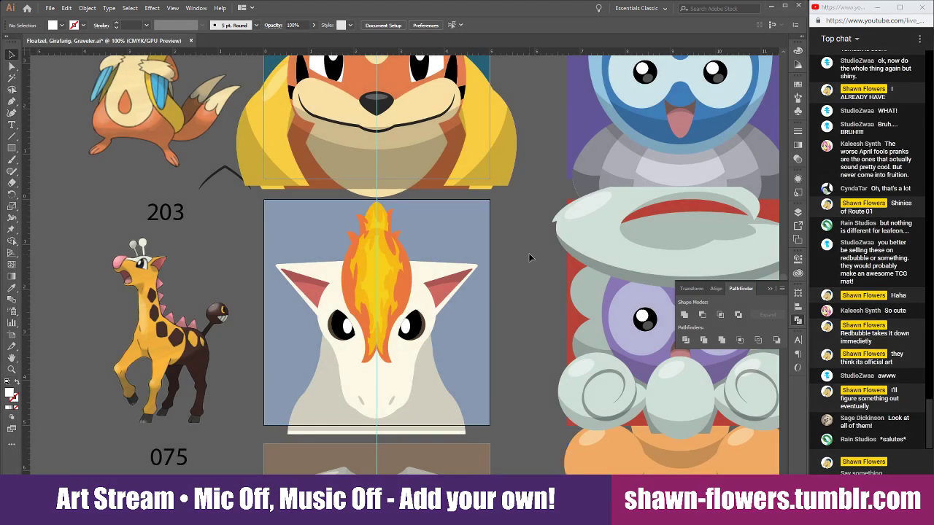
{"action": "scroll", "coordinate": [523, 257], "scroll_direction": "down", "scroll_amount": 2}
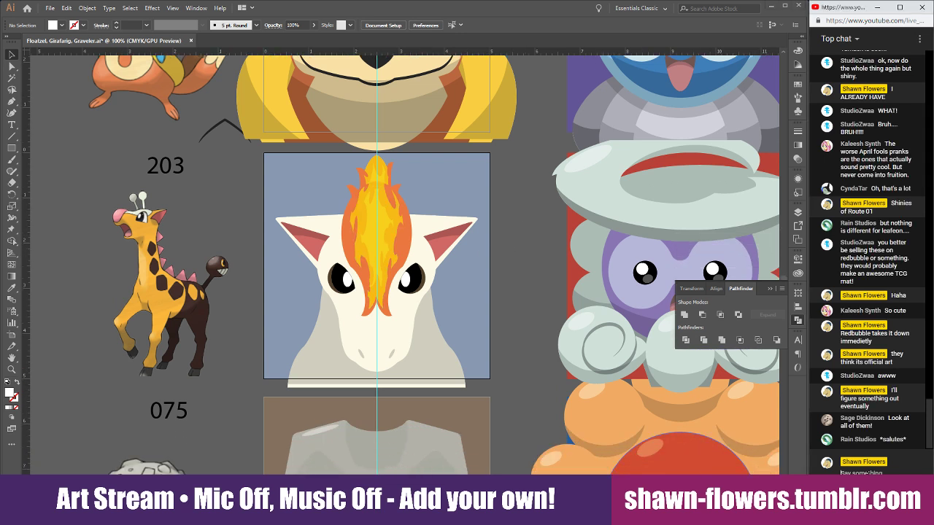
Post "OK, back to it" in the live chat
{"action": "type", "text": "Ok"}
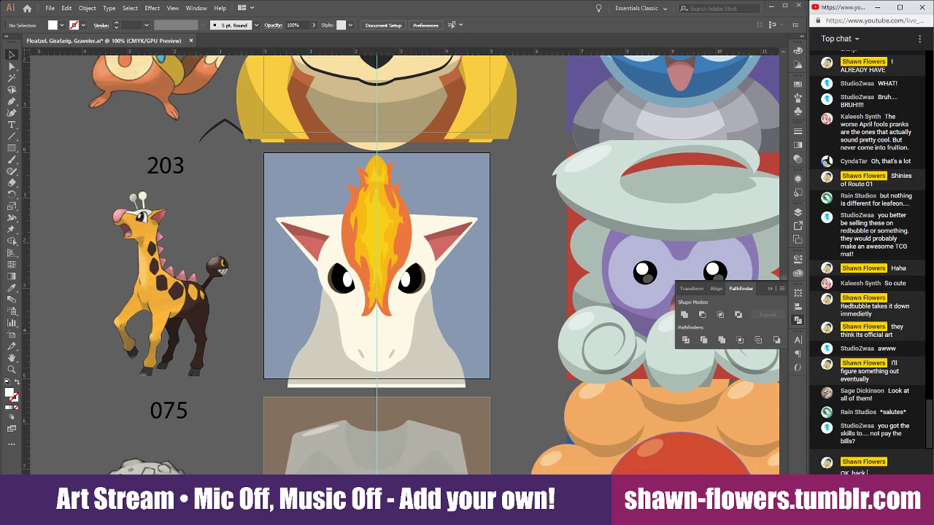
{"action": "type", "text": ", back to it"}
{"action": "key", "text": "Return"}
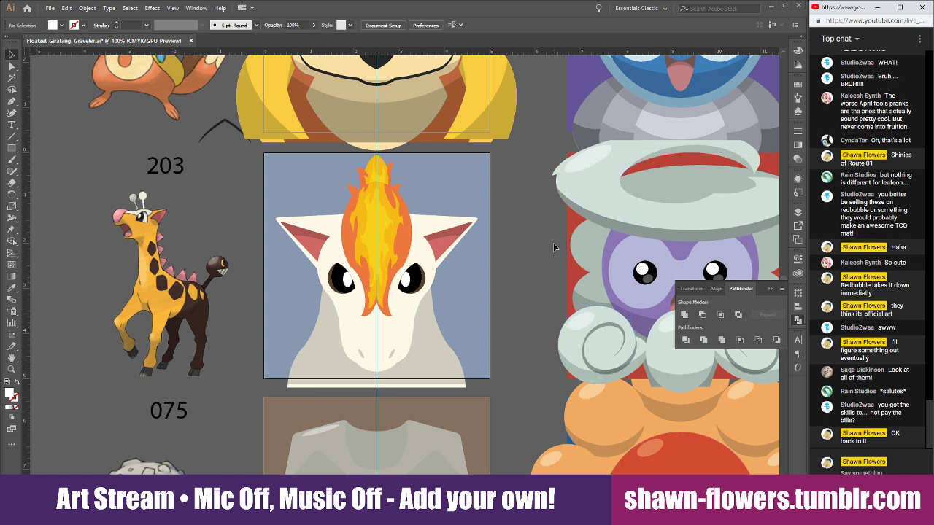
Delete the yellow inner flames from the large orange mane shape on the 203 portrait, working in isolation mode
{"action": "left_click", "coordinate": [524, 245]}
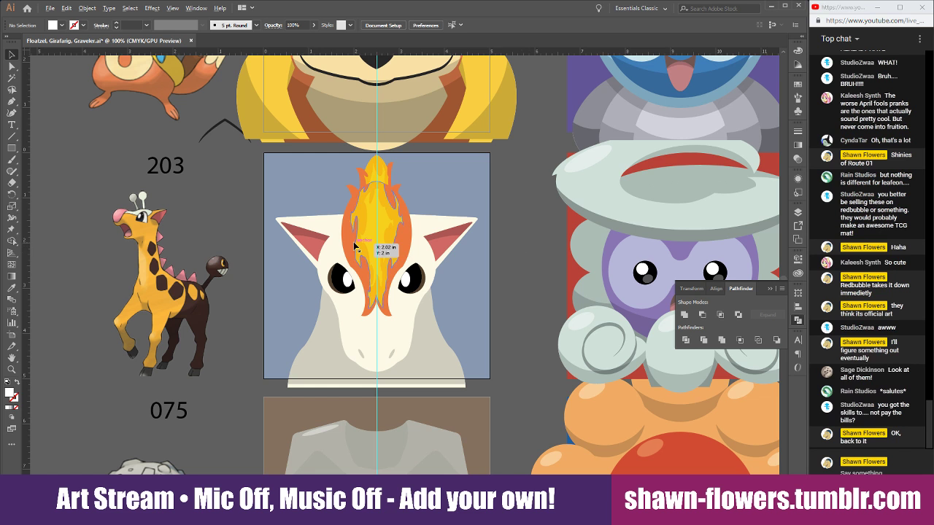
{"action": "scroll", "coordinate": [353, 242], "scroll_direction": "up", "scroll_amount": 1}
{"action": "scroll", "coordinate": [593, 278], "scroll_direction": "left", "scroll_amount": 2}
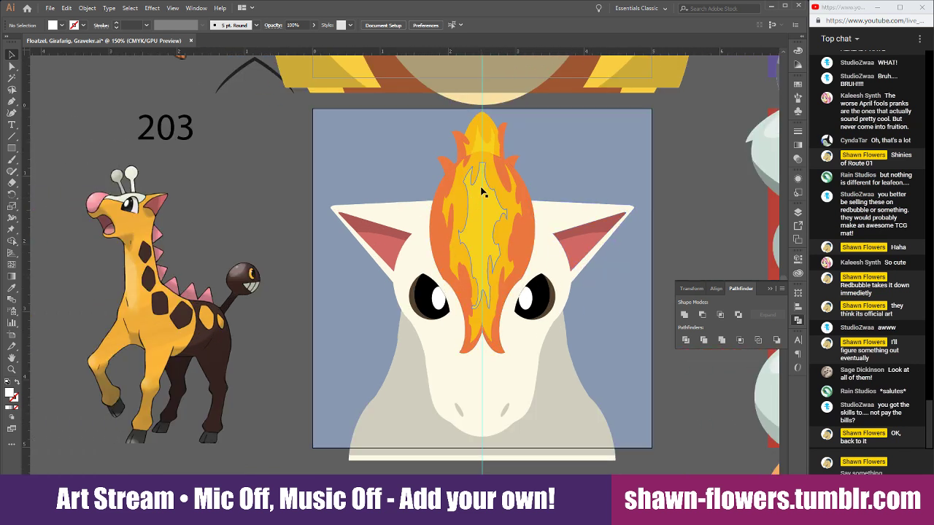
{"action": "double_click", "coordinate": [480, 207]}
{"action": "key", "text": "Delete"}
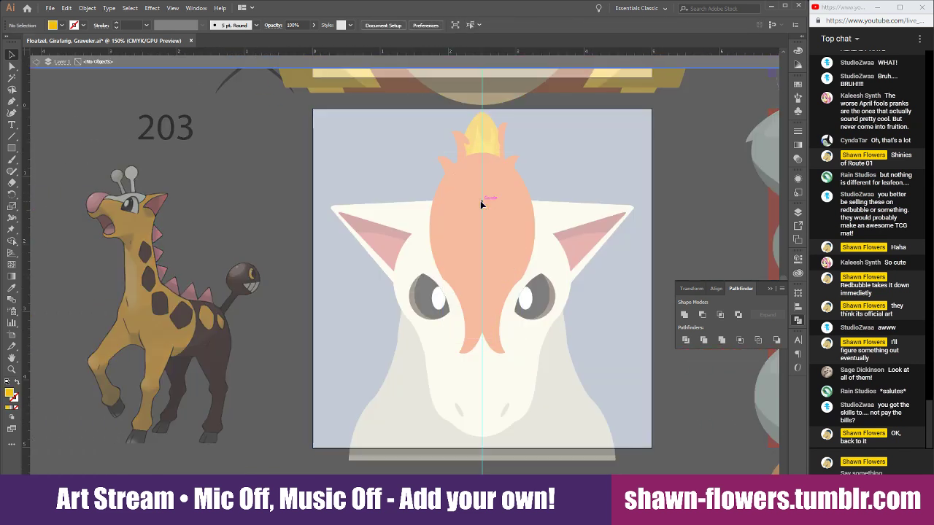
{"action": "left_click", "coordinate": [36, 62]}
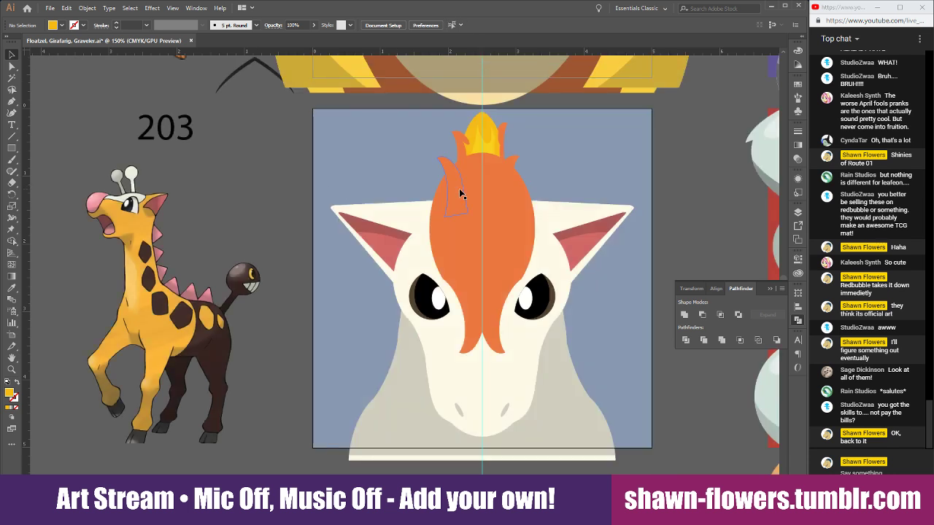
Delete the orange mane shape and all remaining flame tufts above the Ponyta head
{"action": "left_click", "coordinate": [509, 212]}
{"action": "key", "text": "Delete"}
{"action": "left_click", "coordinate": [475, 156]}
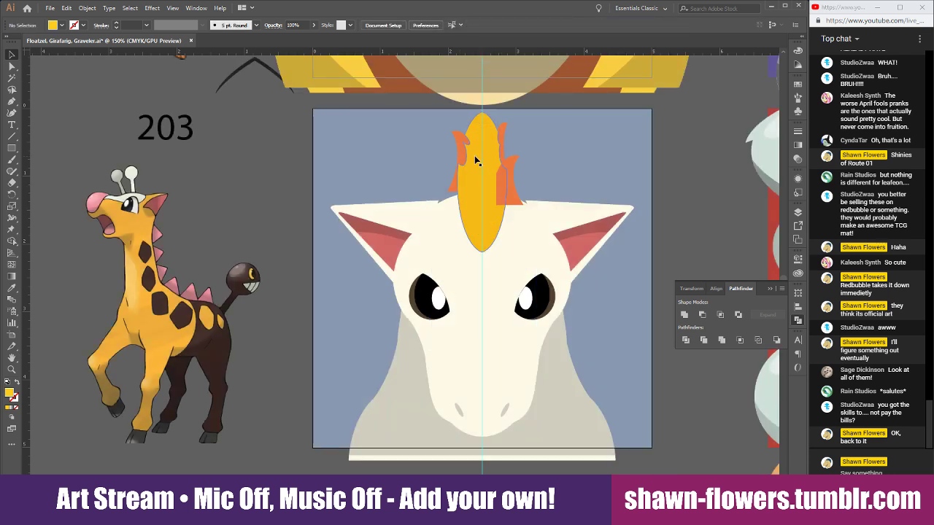
{"action": "key", "text": "Delete"}
{"action": "left_click", "coordinate": [467, 160]}
{"action": "key", "text": "Delete"}
{"action": "left_click", "coordinate": [502, 164]}
{"action": "key", "text": "Delete"}
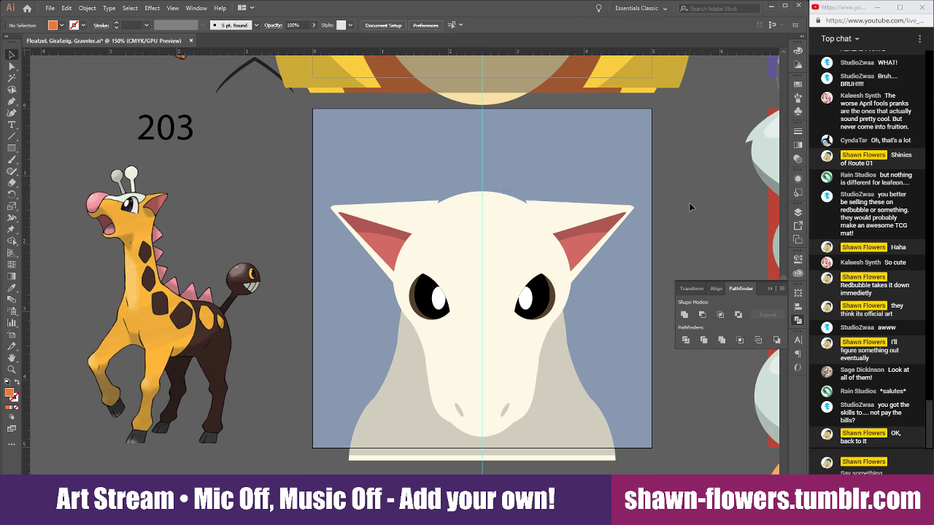
Delete the neck shape and its shading beneath the Ponyta head
{"action": "scroll", "coordinate": [689, 202], "scroll_direction": "down", "scroll_amount": 3}
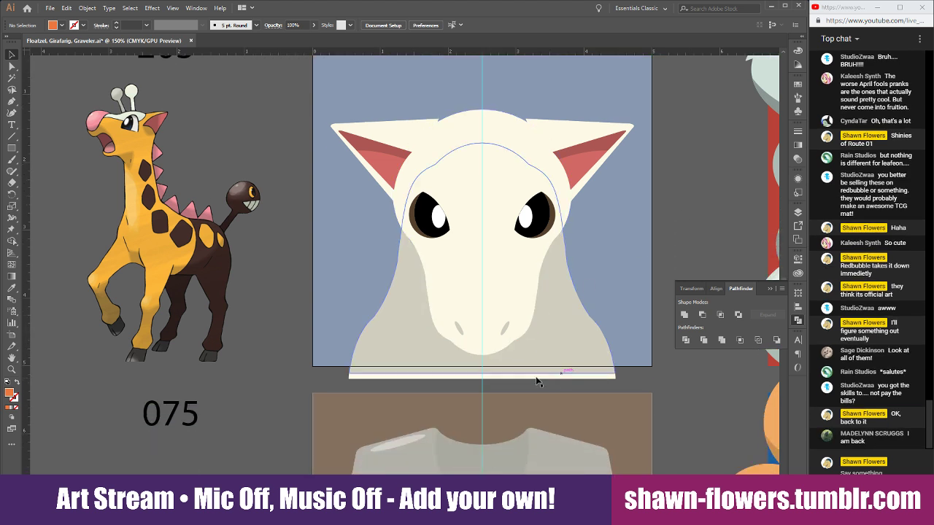
{"action": "left_click", "coordinate": [542, 376]}
{"action": "key", "text": "Delete"}
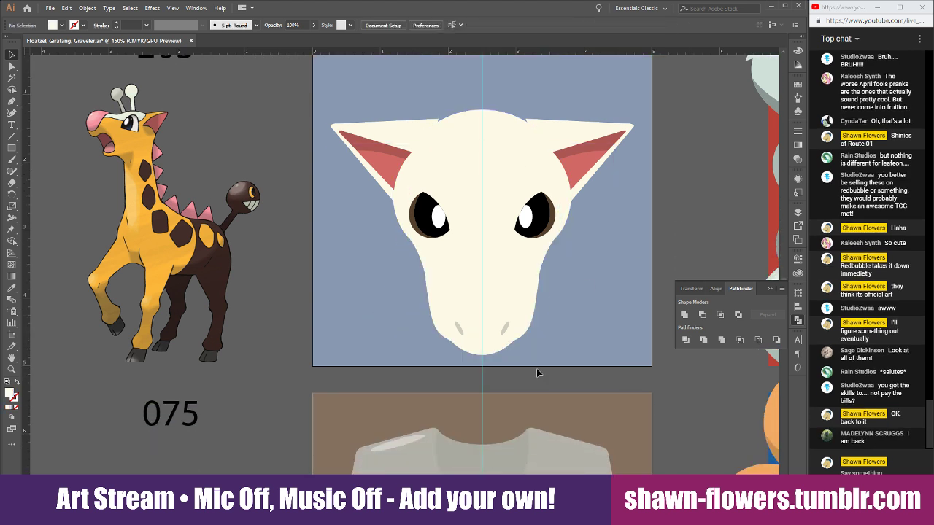
Move the whole head with its ears, eyes and nostrils straight up within the blue 203 square
{"action": "scroll", "coordinate": [632, 197], "scroll_direction": "up", "scroll_amount": 3}
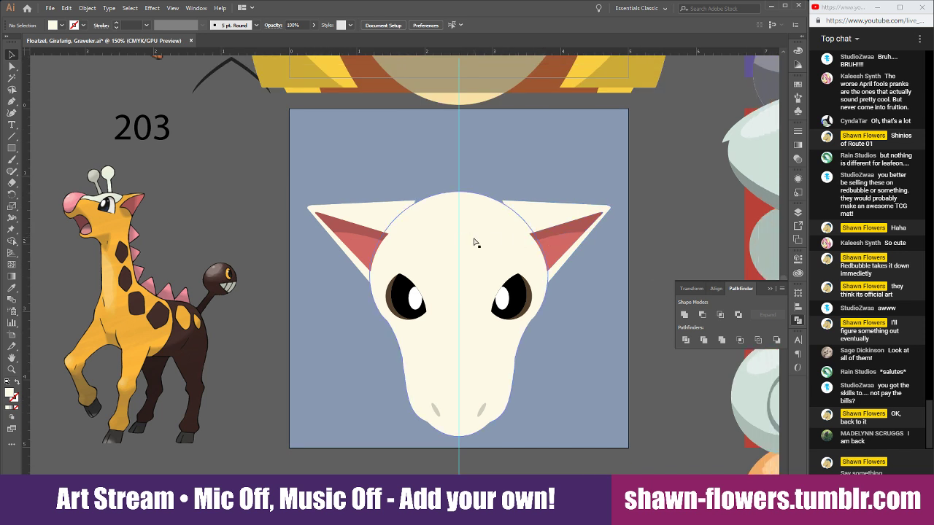
{"action": "scroll", "coordinate": [475, 243], "scroll_direction": "right", "scroll_amount": 1}
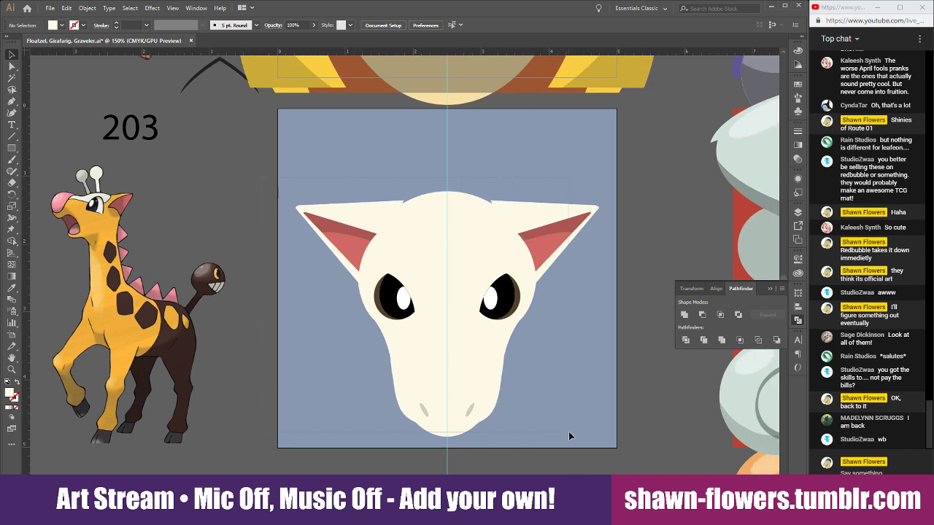
{"action": "left_click", "coordinate": [492, 388]}
{"action": "left_click_drag", "start_coordinate": [471, 365], "coordinate": [472, 338]}
{"action": "left_click", "coordinate": [664, 252]}
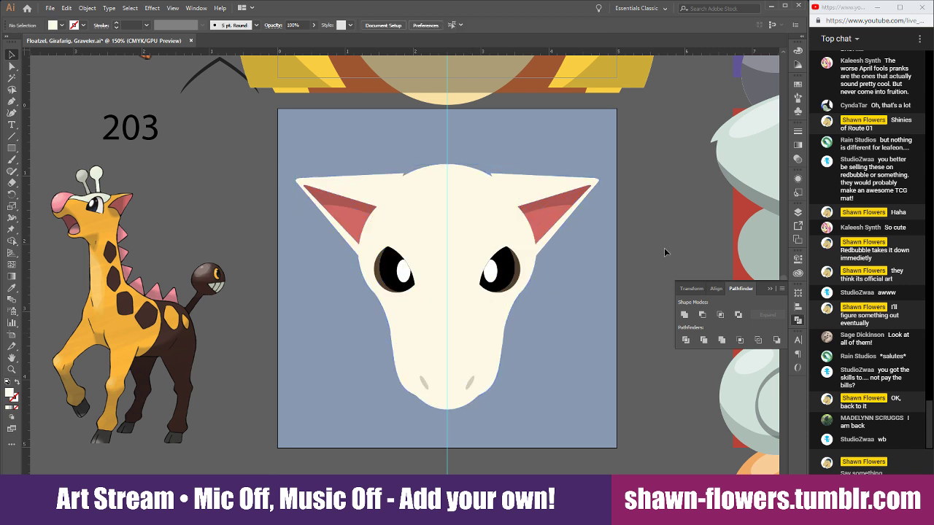
Delete the dark shadow on the left inner ear and rotate the cream outer shape of that ear slightly clockwise
{"action": "left_click", "coordinate": [352, 208]}
{"action": "key", "text": "Delete"}
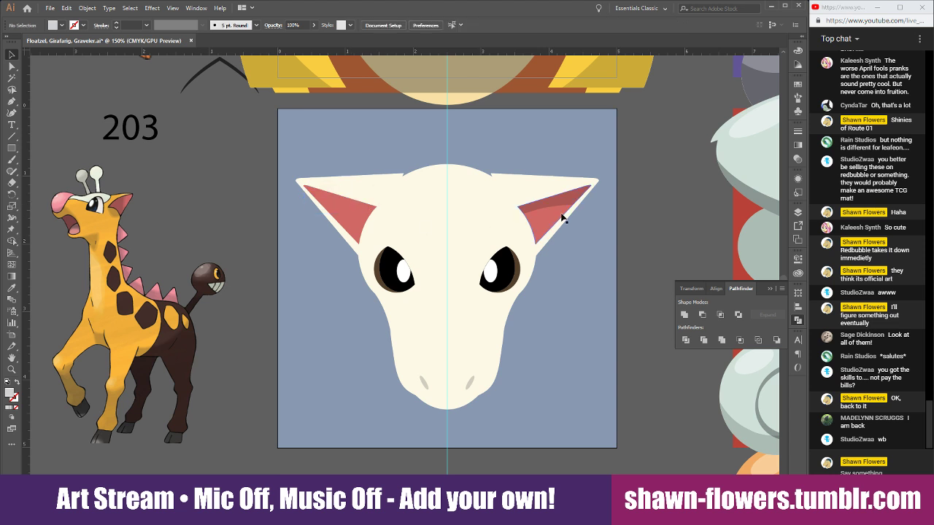
{"action": "left_click", "coordinate": [359, 189]}
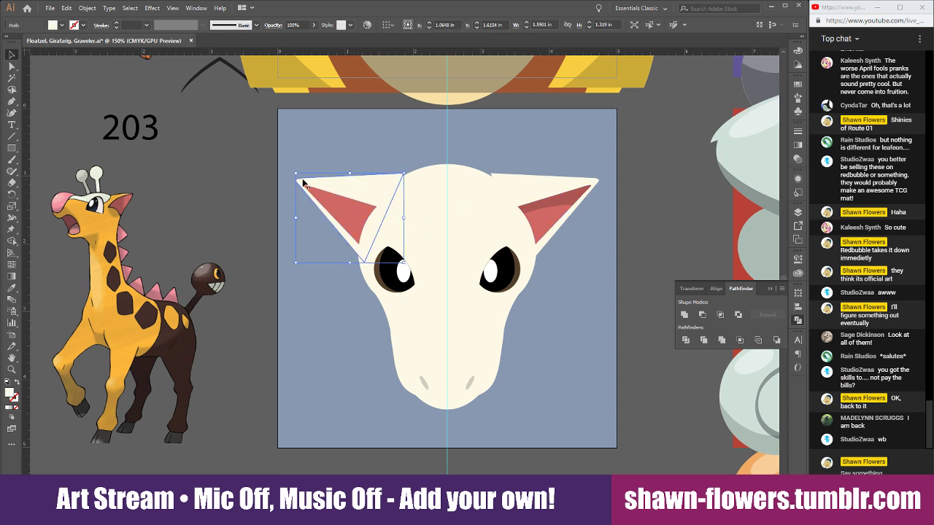
{"action": "left_click_drag", "start_coordinate": [291, 172], "coordinate": [292, 166]}
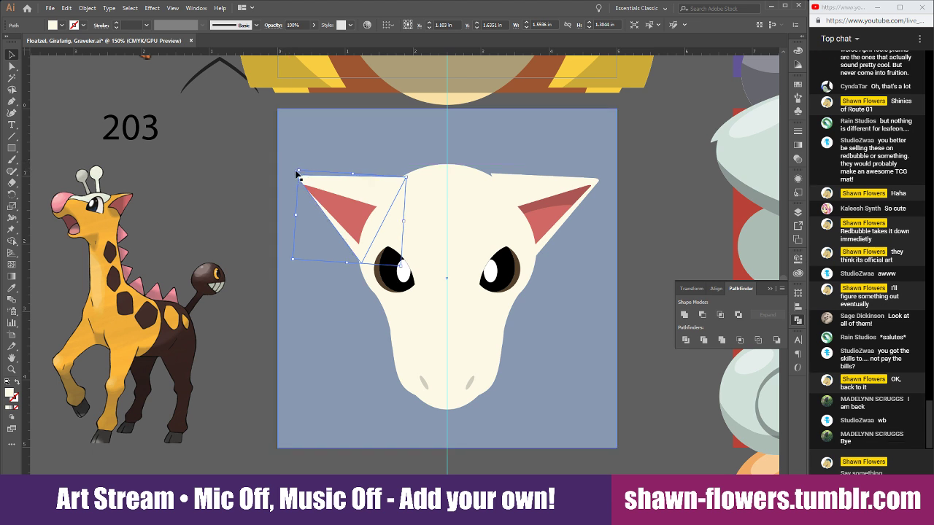
{"action": "left_click", "coordinate": [250, 212]}
Remove the pink inner shape from the left ear
{"action": "left_click", "coordinate": [341, 208]}
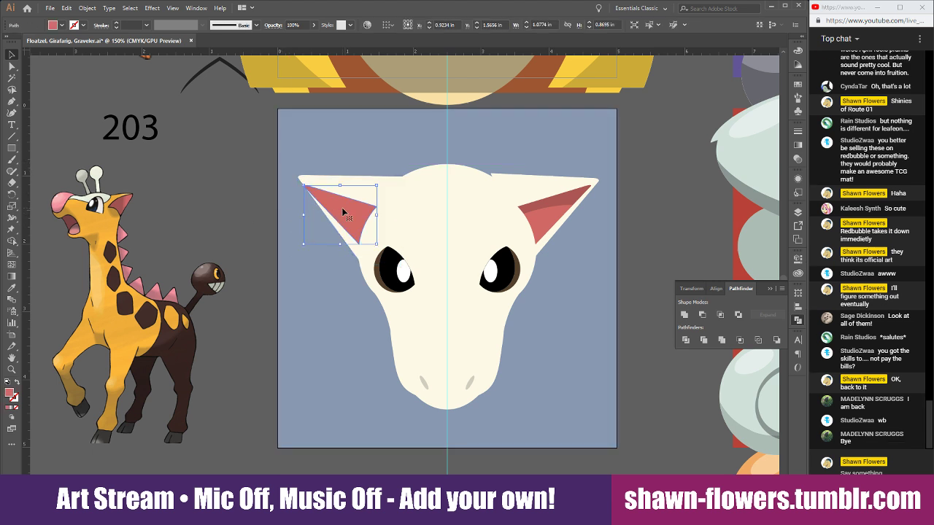
{"action": "left_click_drag", "start_coordinate": [349, 224], "coordinate": [301, 223]}
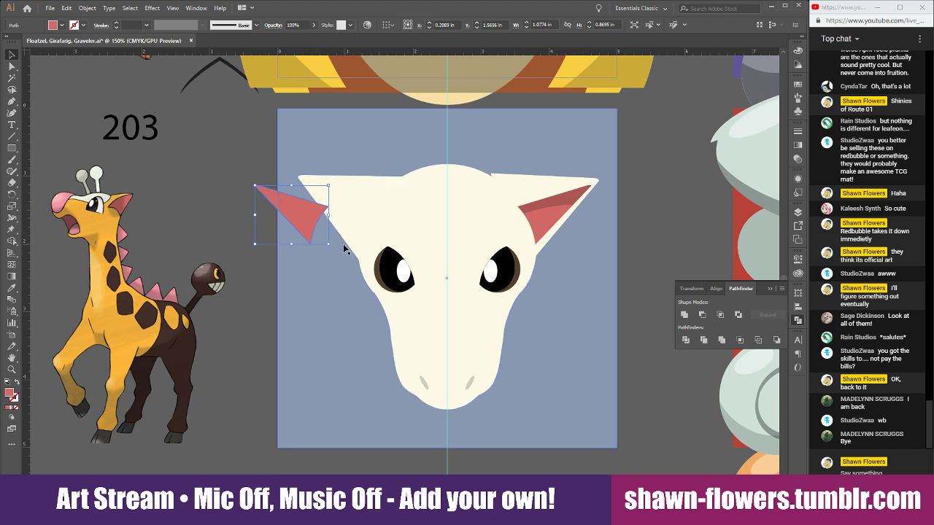
{"action": "key", "text": "ctrl+x"}
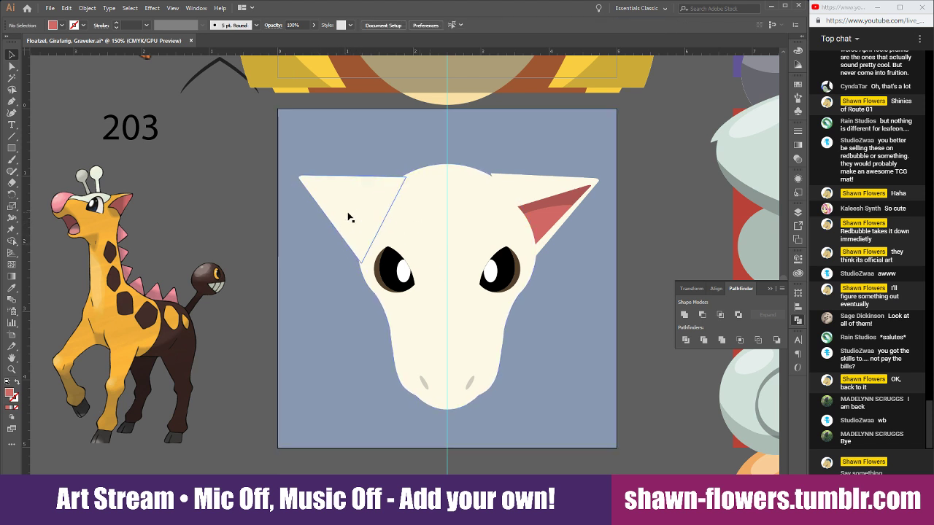
{"action": "left_click", "coordinate": [340, 206]}
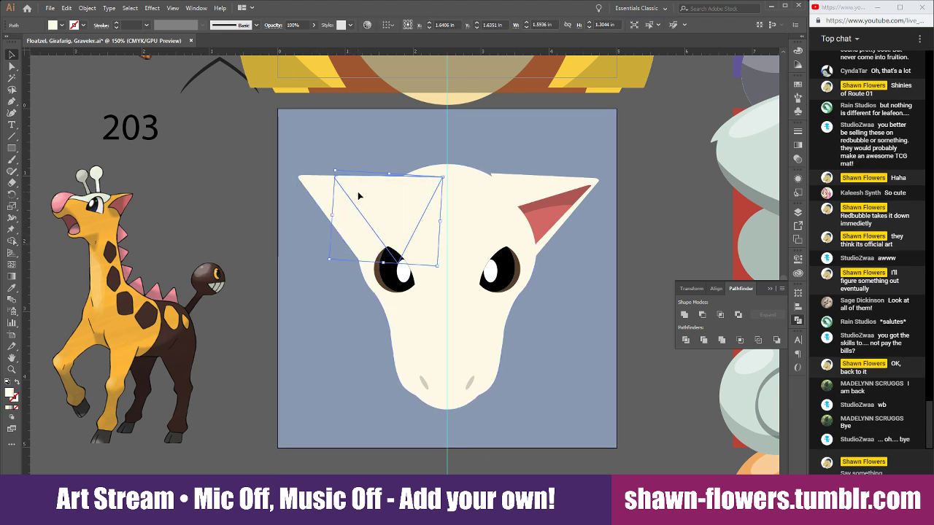
{"action": "left_click_drag", "start_coordinate": [358, 202], "coordinate": [360, 223]}
{"action": "left_click", "coordinate": [404, 212], "text": "shift"}
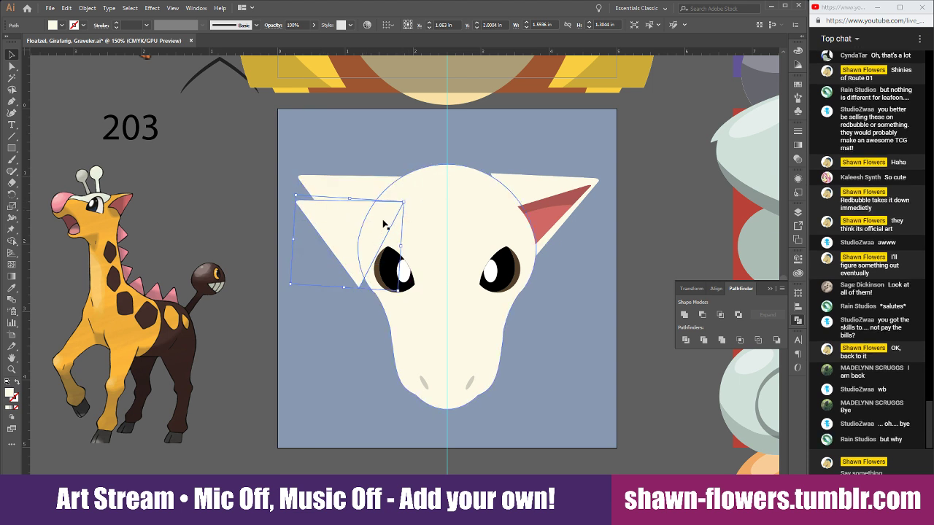
{"action": "key", "text": "Delete"}
Draw a cream ellipse about 3.6 by 1.6 in and rotate it diagonally across the lower edge of the left ear
{"action": "left_click_drag", "start_coordinate": [12, 149], "coordinate": [52, 172]}
{"action": "mouse_move", "coordinate": [313, 208]}
{"action": "left_mouse_down"}
{"action": "mouse_move", "coordinate": [428, 328]}
{"action": "mouse_move", "coordinate": [530, 306]}
{"action": "mouse_move", "coordinate": [504, 282]}
{"action": "left_mouse_up"}
{"action": "key", "text": "v"}
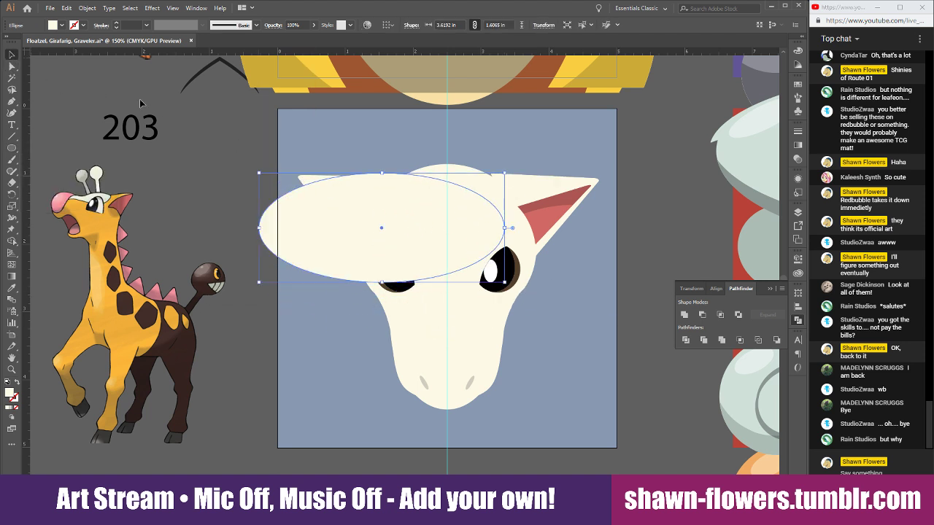
{"action": "left_click_drag", "start_coordinate": [509, 170], "coordinate": [541, 284]}
{"action": "left_click_drag", "start_coordinate": [363, 195], "coordinate": [302, 226]}
Reduce the ellipse to its overlap with the left ear, forming a curved inner-ear shape along the ear's lower edge
{"action": "left_click", "coordinate": [395, 210], "text": "shift"}
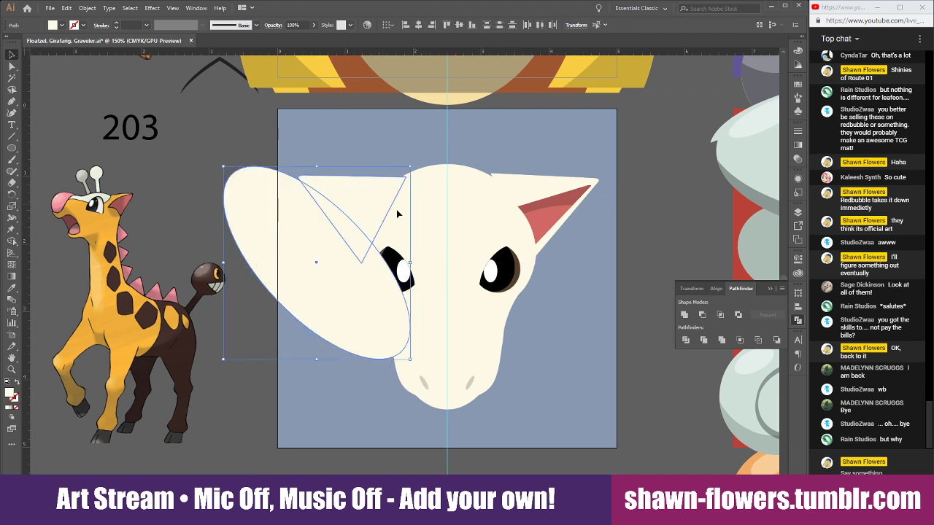
{"action": "left_click", "coordinate": [702, 314]}
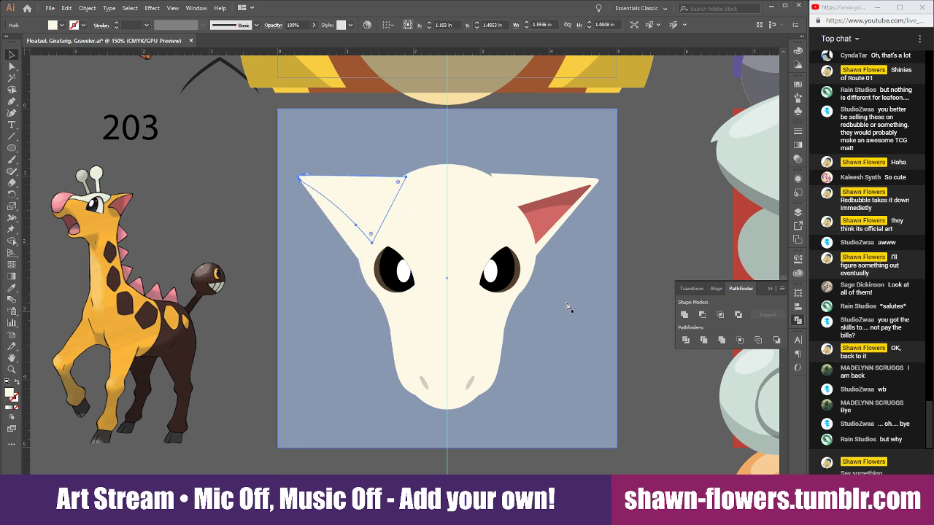
{"action": "key", "text": "ctrl+z"}
{"action": "left_click", "coordinate": [740, 340]}
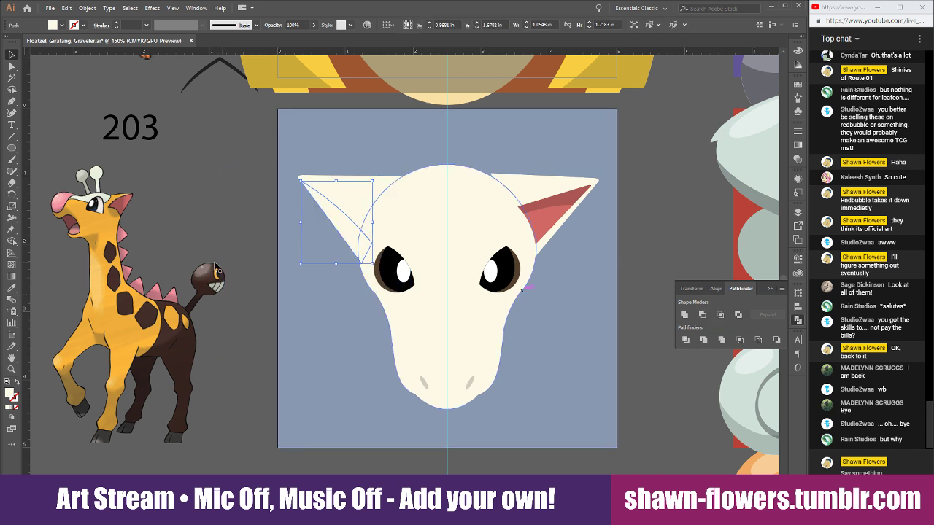
Fill the new inner-ear shape with the pink sampled from the ear of the Girafarig reference
{"action": "left_click", "coordinate": [12, 287]}
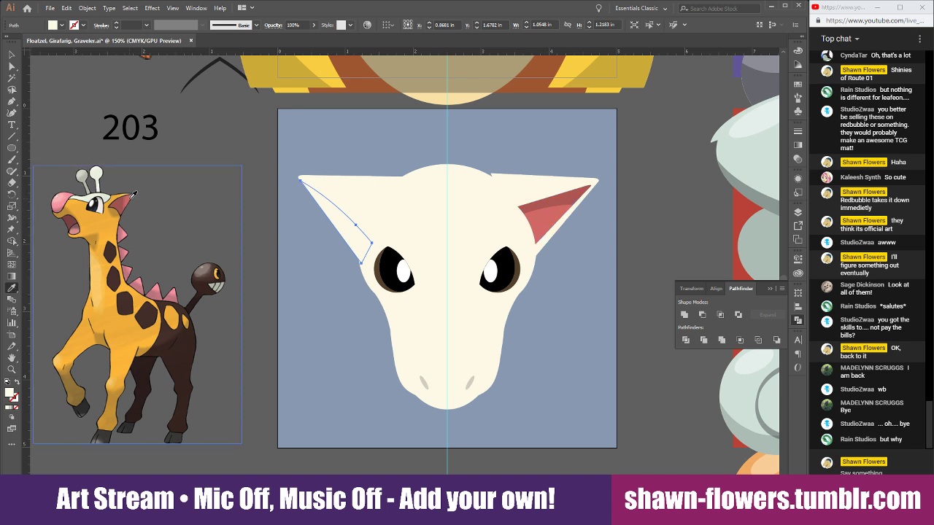
{"action": "left_click", "coordinate": [132, 192]}
{"action": "key", "text": "v"}
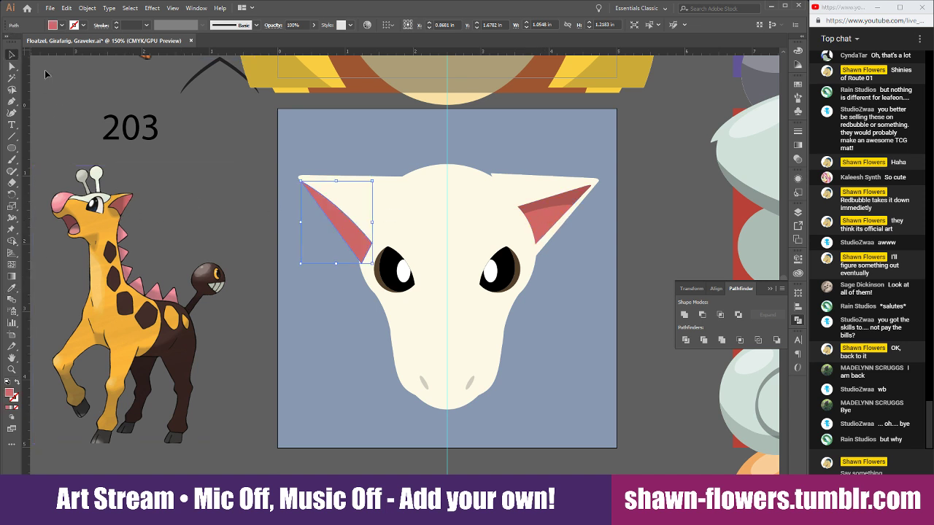
{"action": "left_click", "coordinate": [249, 151]}
Recolor the left outer ear and the head shape with the orange-yellow sampled from the Girafarig reference
{"action": "left_click", "coordinate": [393, 191]}
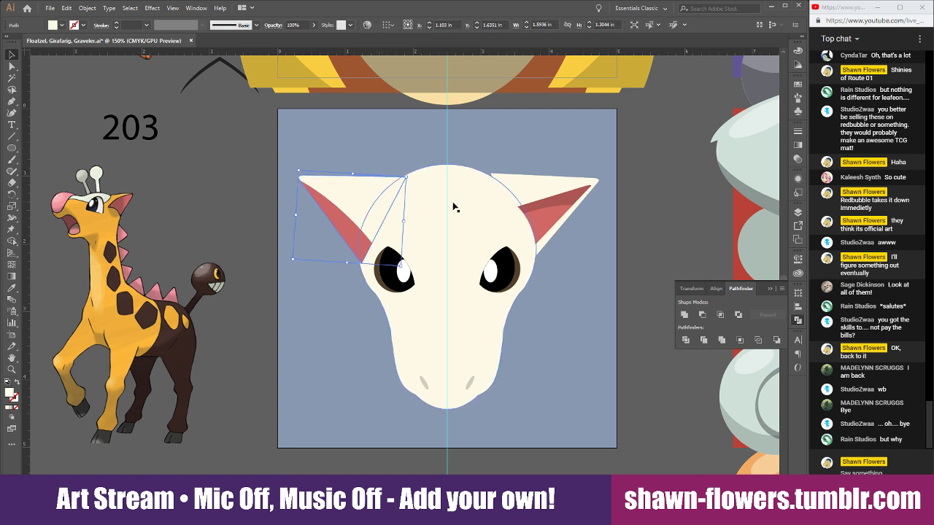
{"action": "key", "text": "i"}
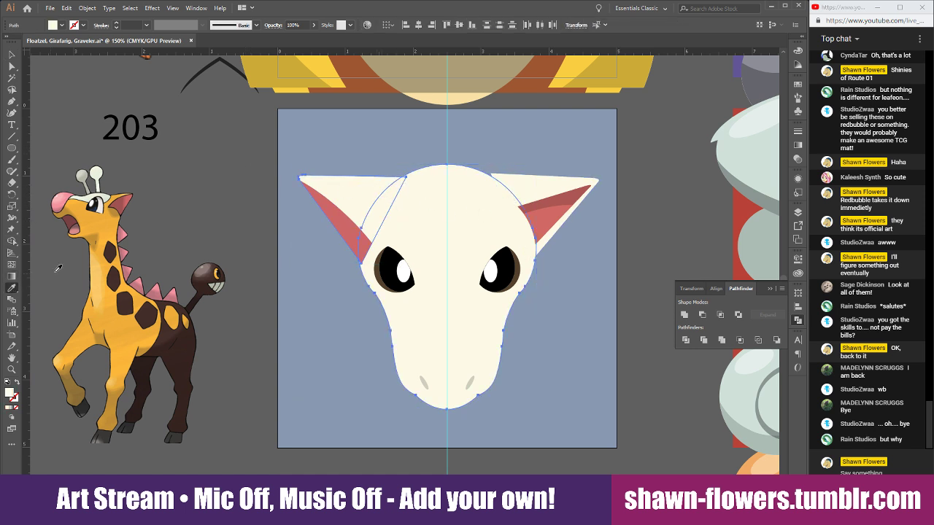
{"action": "left_click", "coordinate": [99, 216]}
{"action": "left_click", "coordinate": [13, 56]}
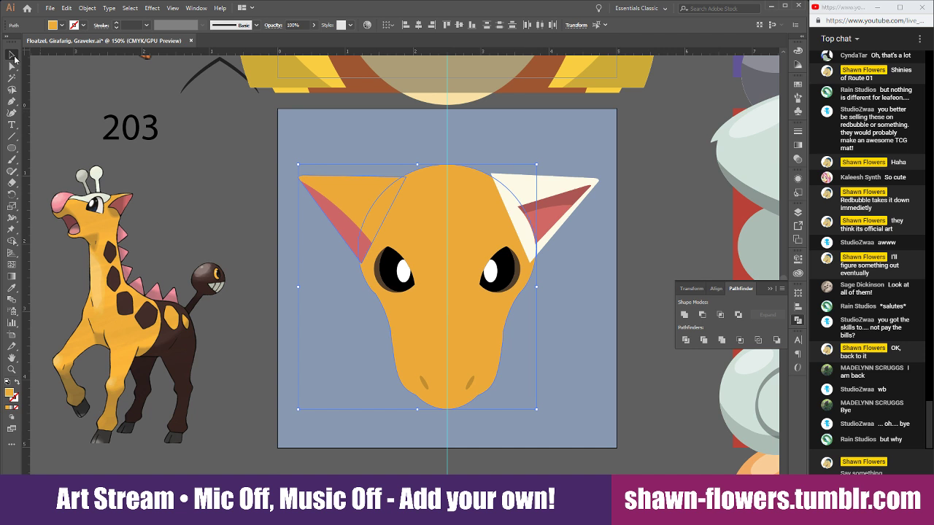
{"action": "left_click", "coordinate": [254, 169]}
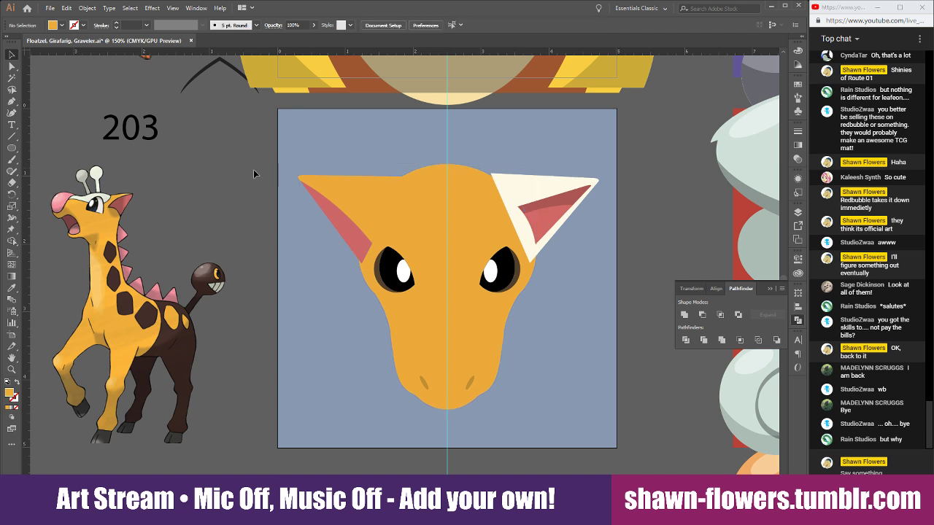
Arrange the left ear together with its pink inner shape behind the head
{"action": "left_click", "coordinate": [349, 225]}
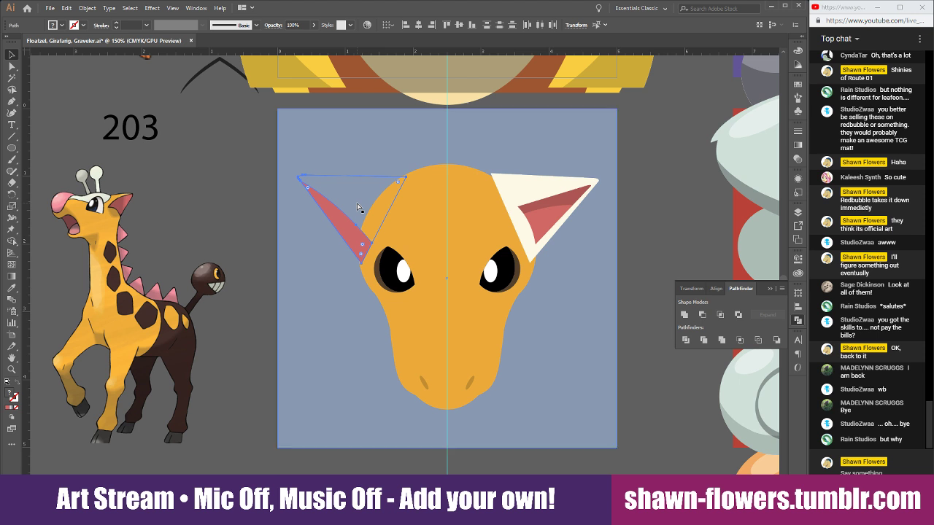
{"action": "key", "text": "ctrl+z"}
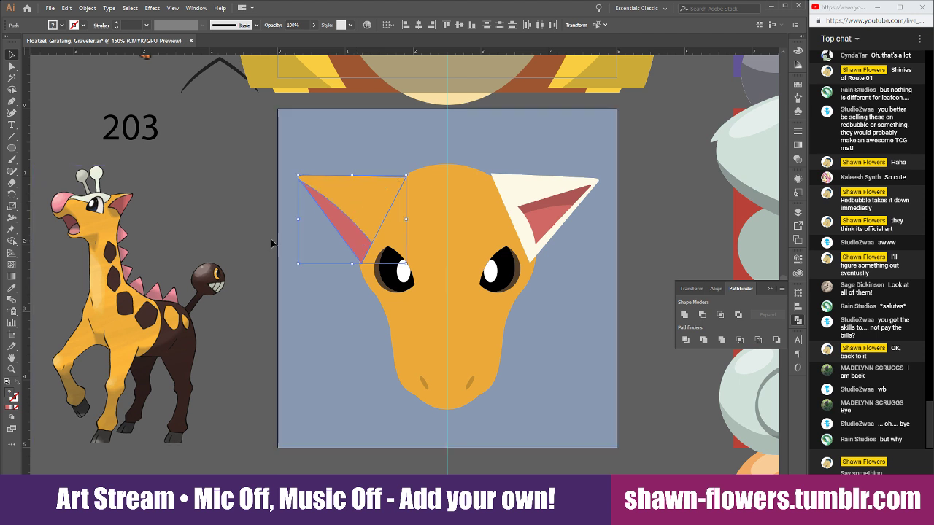
{"action": "left_click", "coordinate": [284, 230]}
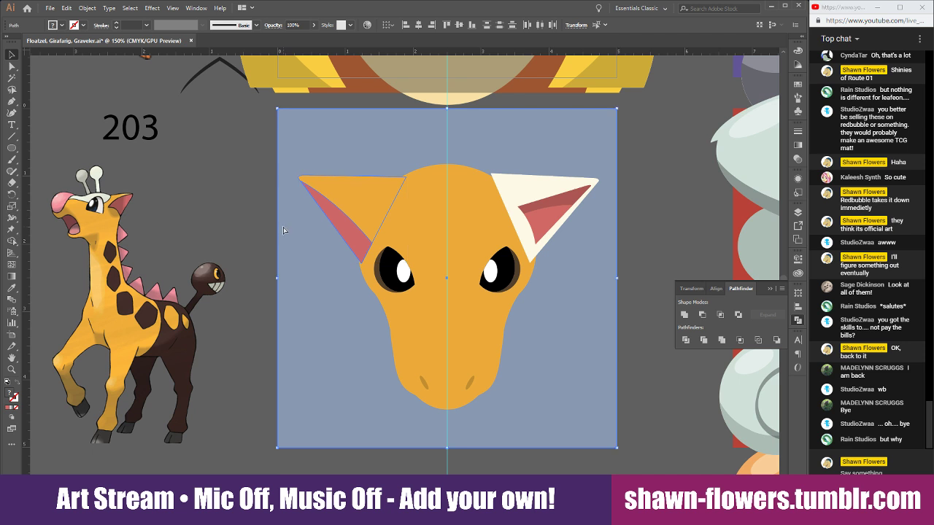
{"action": "left_click", "coordinate": [643, 212]}
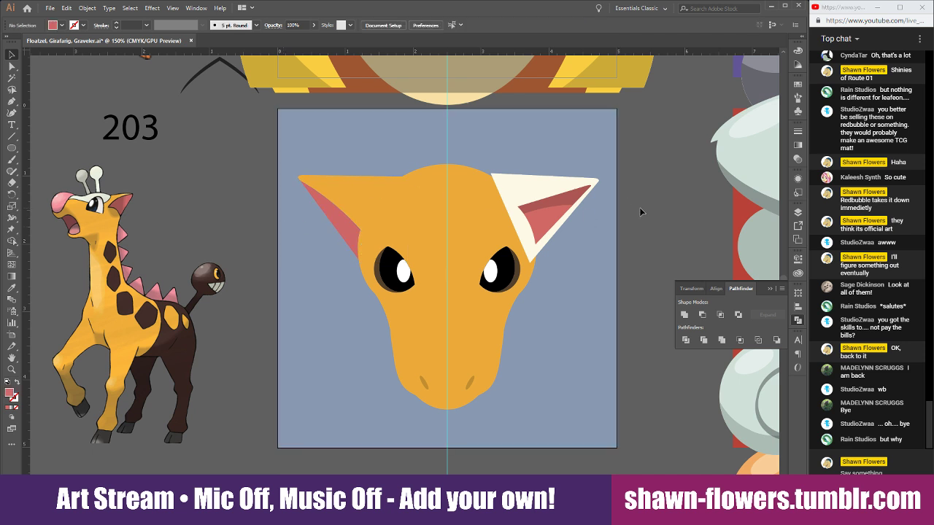
Delete the pink inner shape and the cream outer shape of the right ear
{"action": "left_click", "coordinate": [547, 202]}
{"action": "key", "text": "Delete"}
{"action": "left_click", "coordinate": [532, 197]}
{"action": "key", "text": "Delete"}
Rotate the pink inner-ear shape slightly and fit it inside the left ear, leaving a thin orange rim along the lower edge
{"action": "left_click", "coordinate": [349, 229]}
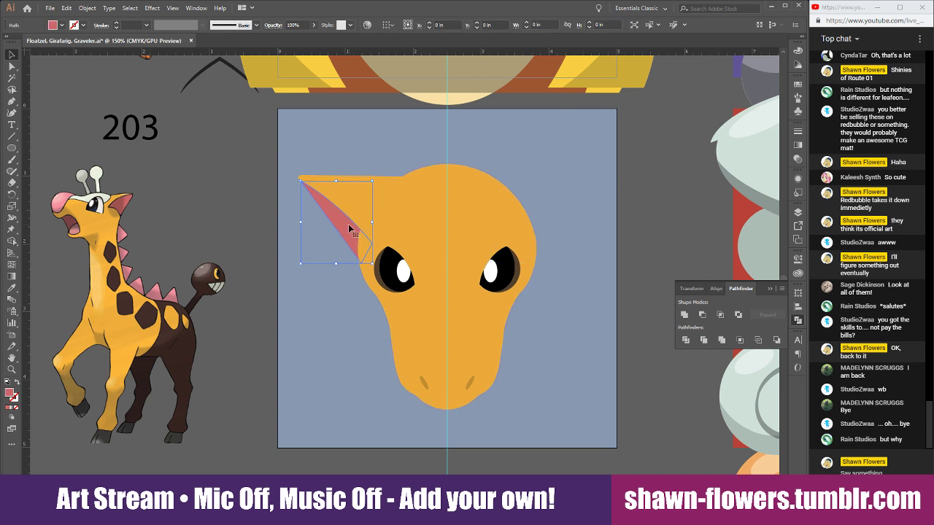
{"action": "scroll", "coordinate": [340, 222], "scroll_direction": "up", "scroll_amount": 2}
{"action": "left_click_drag", "start_coordinate": [340, 227], "coordinate": [337, 221]}
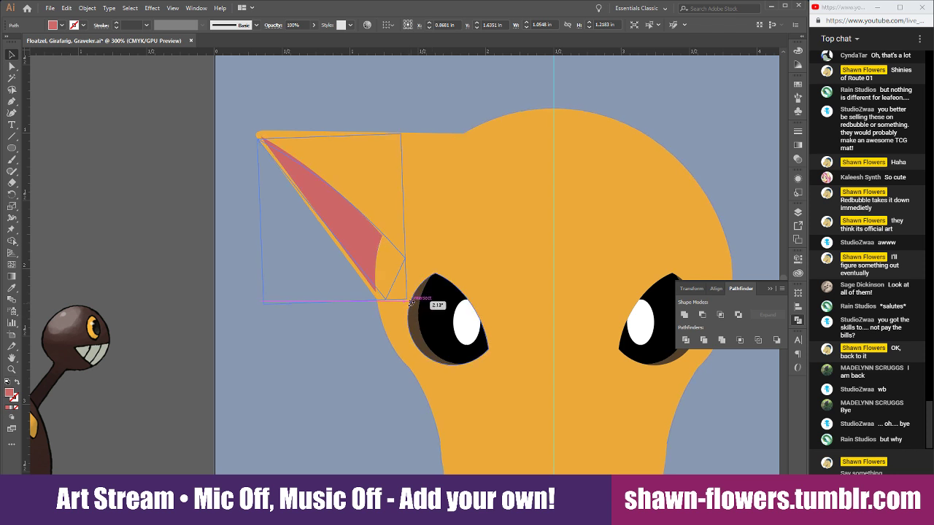
{"action": "left_click", "coordinate": [182, 237]}
{"action": "scroll", "coordinate": [183, 235], "scroll_direction": "down", "scroll_amount": 2}
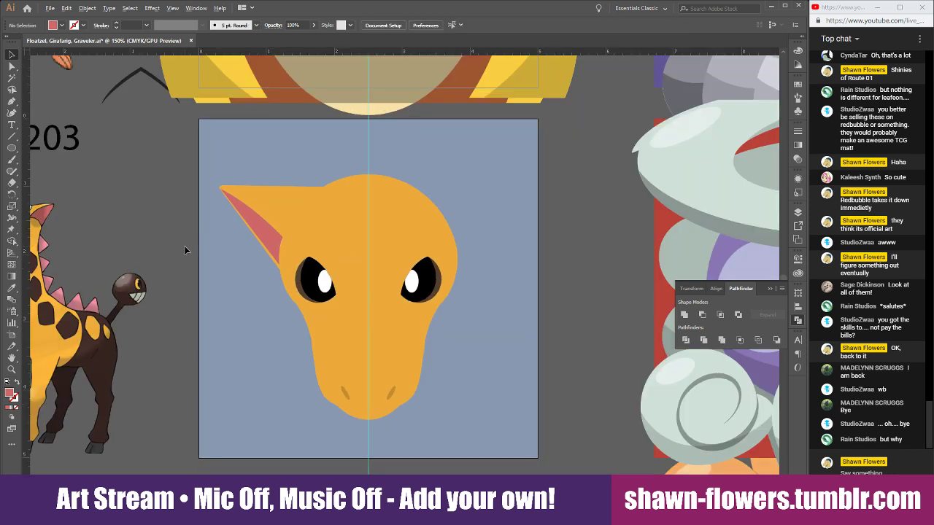
{"action": "scroll", "coordinate": [184, 250], "scroll_direction": "left", "scroll_amount": 1}
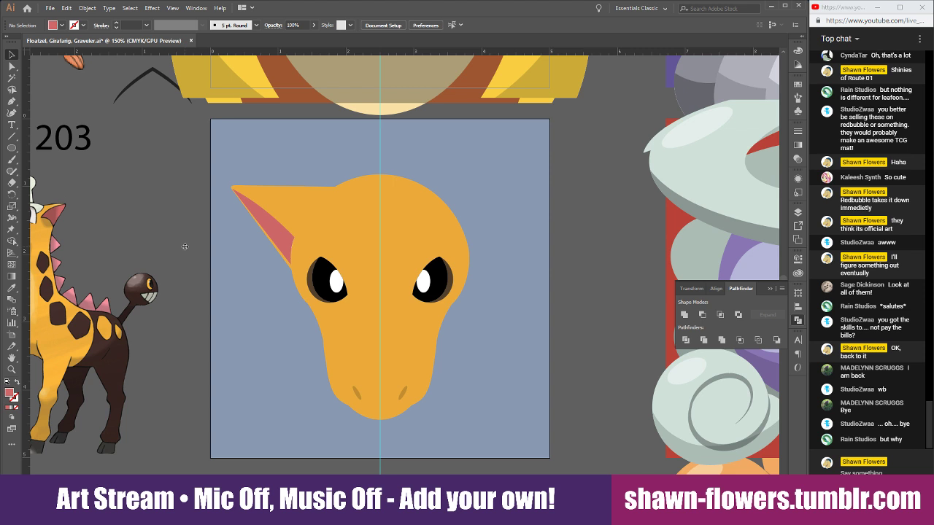
{"action": "scroll", "coordinate": [223, 210], "scroll_direction": "left", "scroll_amount": 2}
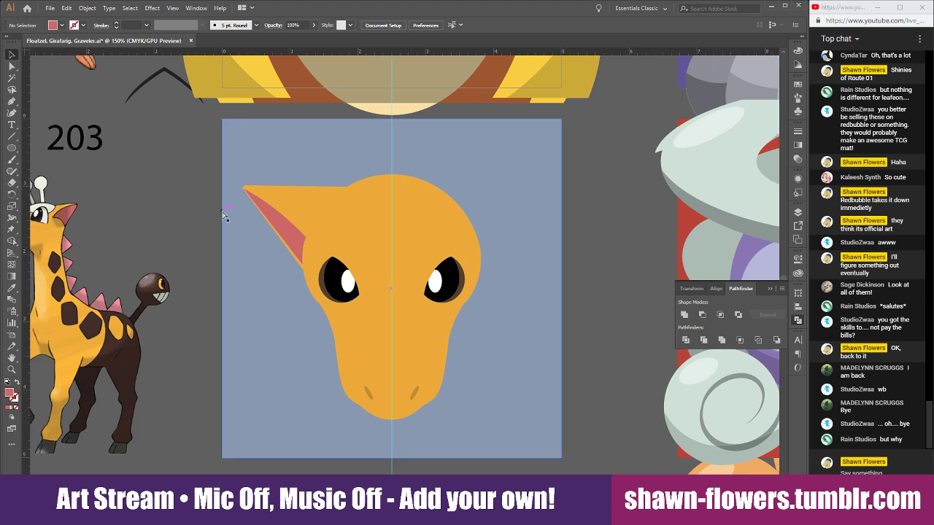
{"action": "left_click", "coordinate": [303, 190]}
{"action": "scroll", "coordinate": [300, 189], "scroll_direction": "up", "scroll_amount": 1}
{"action": "scroll", "coordinate": [238, 215], "scroll_direction": "down", "scroll_amount": 2}
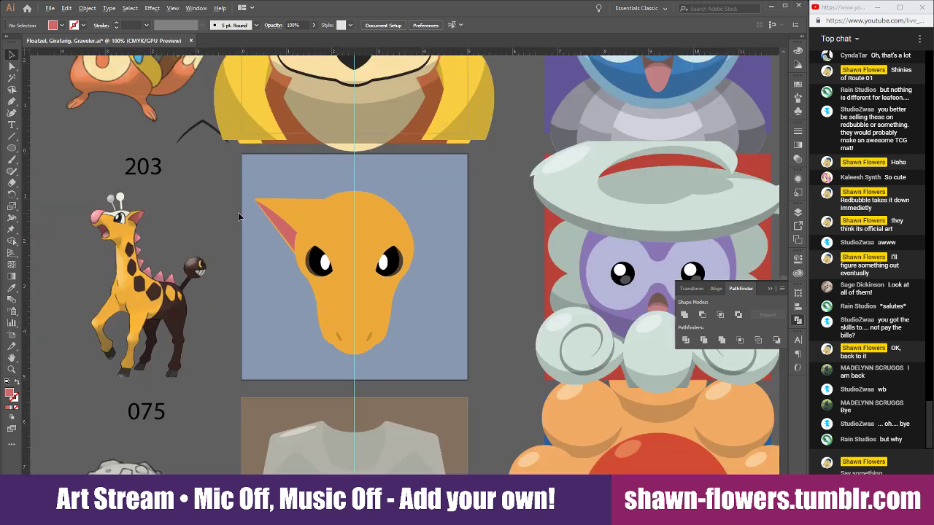
{"action": "scroll", "coordinate": [236, 216], "scroll_direction": "up", "scroll_amount": 3}
Duplicate the pink inner-ear shape, then enlarge and rotate the copy over the left ear
{"action": "left_click", "coordinate": [300, 281]}
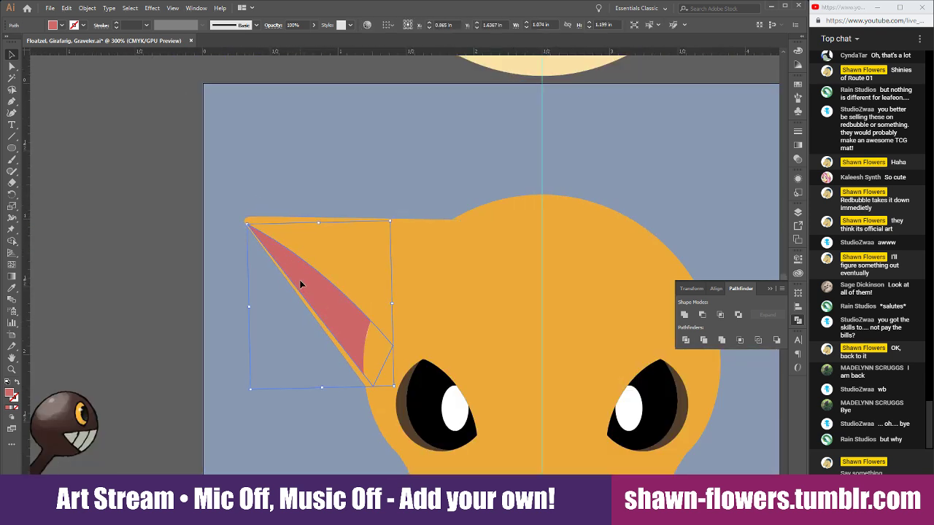
{"action": "left_click_drag", "start_coordinate": [322, 289], "coordinate": [310, 290]}
{"action": "scroll", "coordinate": [312, 329], "scroll_direction": "down", "scroll_amount": 2}
{"action": "scroll", "coordinate": [303, 320], "scroll_direction": "up", "scroll_amount": 3}
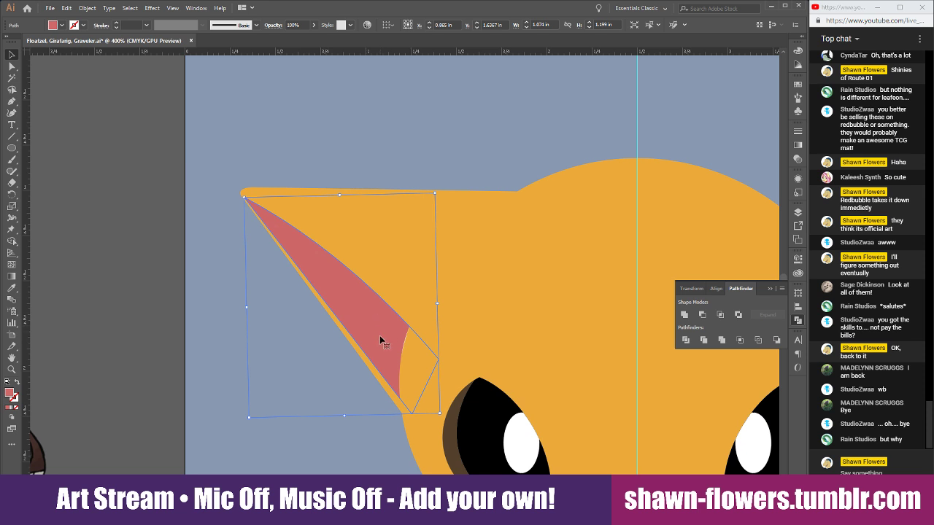
{"action": "left_click_drag", "start_coordinate": [388, 337], "coordinate": [291, 327], "text": "alt"}
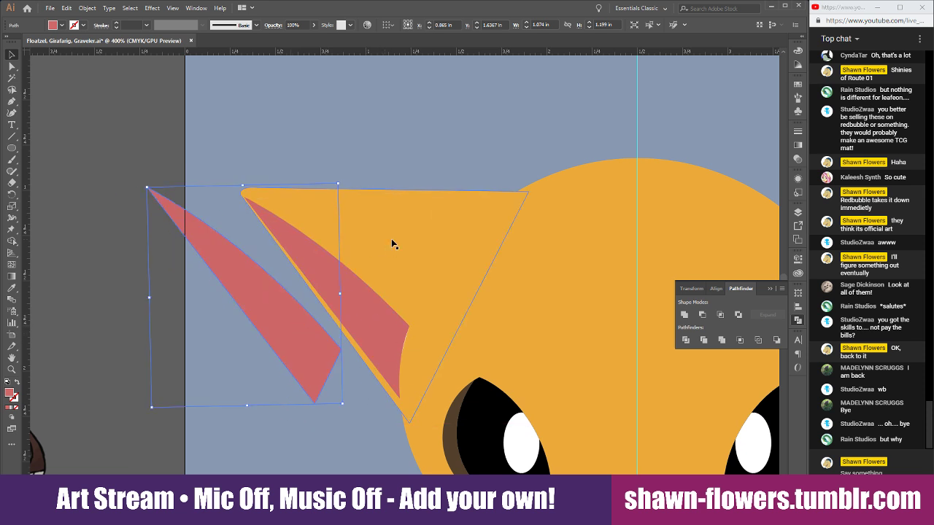
{"action": "left_click_drag", "start_coordinate": [338, 185], "coordinate": [398, 105]}
{"action": "left_click_drag", "start_coordinate": [275, 188], "coordinate": [277, 273]}
Position and rotate the enlarged copy across the inner ear and trim it to a sliver along the pink shape's upper edge
{"action": "scroll", "coordinate": [340, 325], "scroll_direction": "down", "scroll_amount": 4}
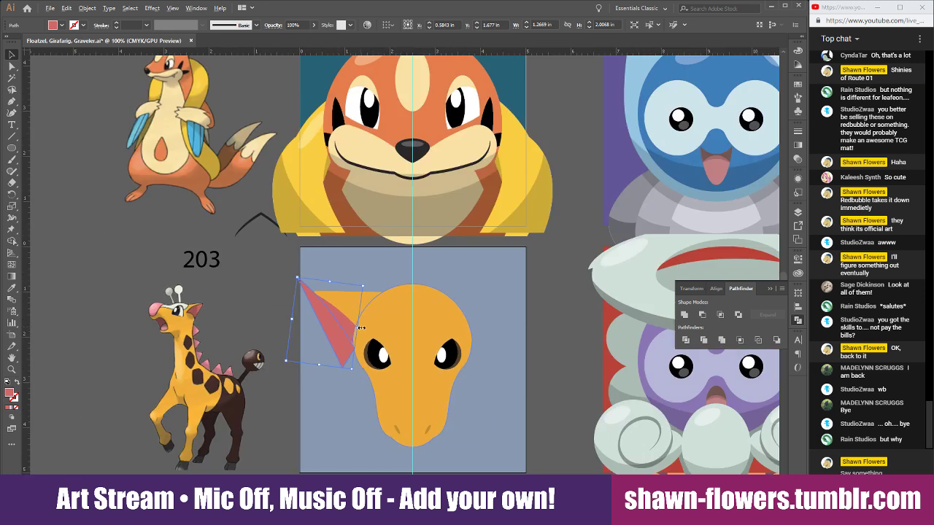
{"action": "scroll", "coordinate": [355, 332], "scroll_direction": "up", "scroll_amount": 3}
{"action": "left_click_drag", "start_coordinate": [316, 316], "coordinate": [333, 327]}
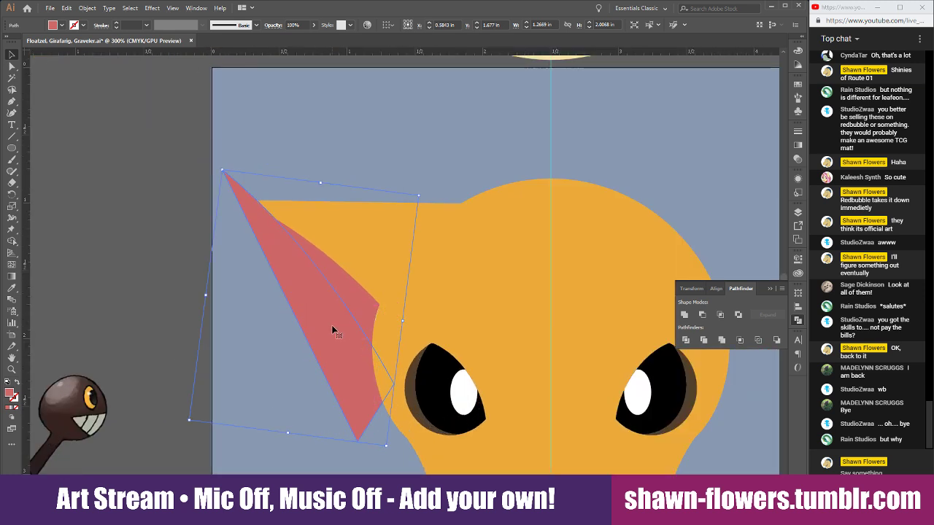
{"action": "left_click_drag", "start_coordinate": [388, 449], "coordinate": [436, 443]}
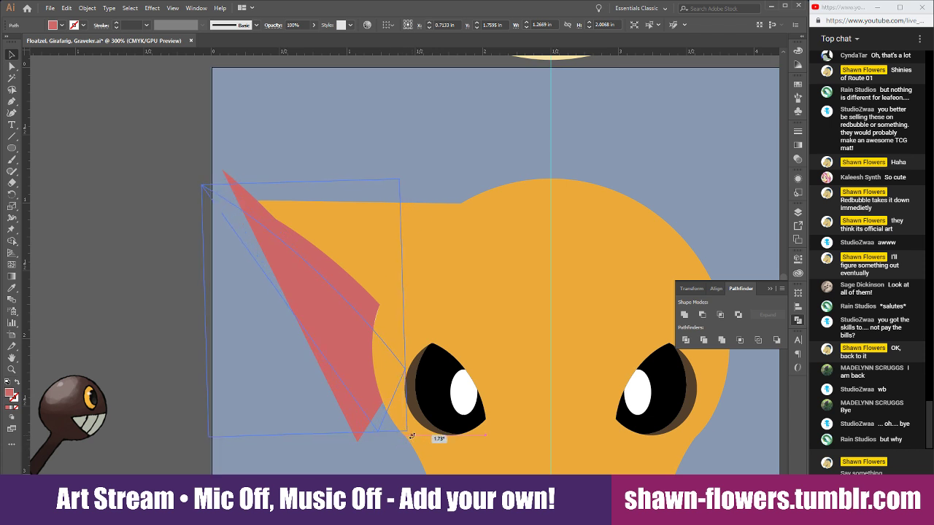
{"action": "left_click_drag", "start_coordinate": [304, 298], "coordinate": [292, 283]}
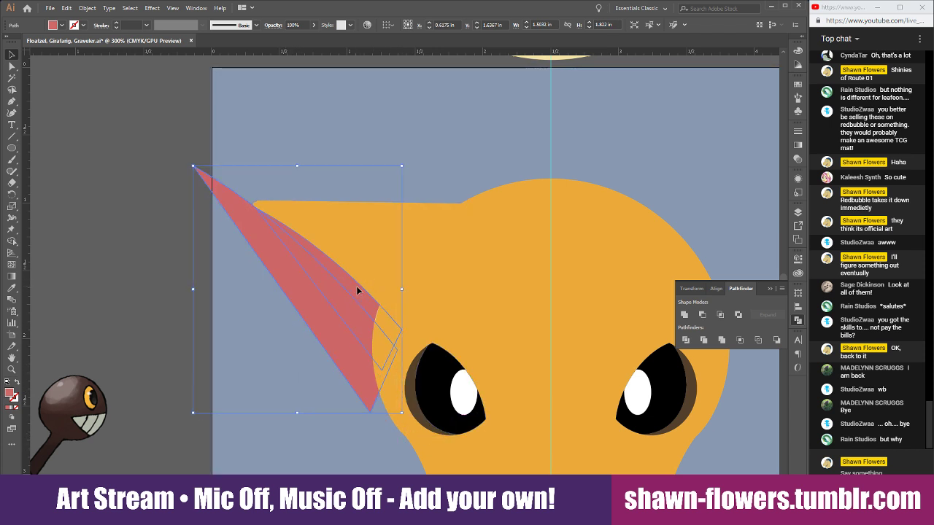
{"action": "key", "text": "ctrl+z"}
{"action": "key", "text": "ctrl+z"}
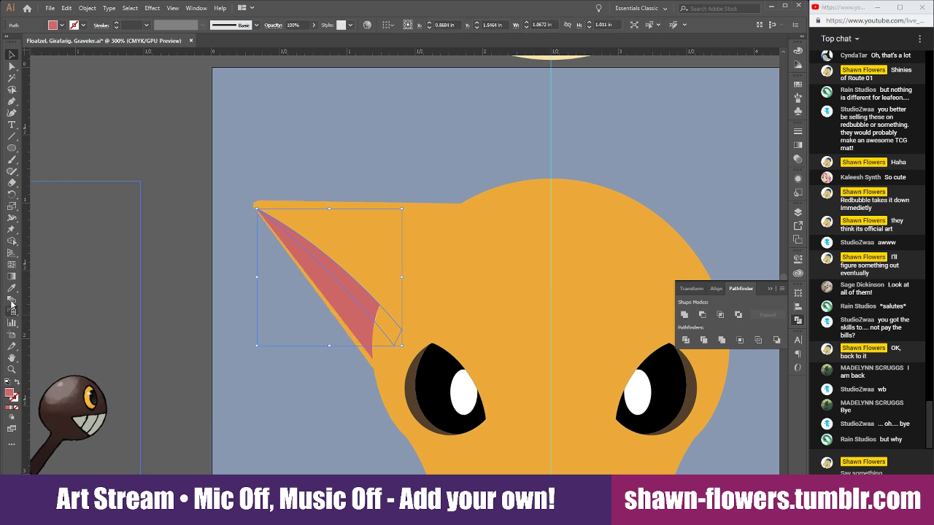
Apply the shadow style sampled from the shading on the Floatzel portrait to the sliver in the left inner ear
{"action": "left_click", "coordinate": [11, 288]}
{"action": "scroll", "coordinate": [439, 347], "scroll_direction": "down", "scroll_amount": 2}
{"action": "scroll", "coordinate": [533, 350], "scroll_direction": "down", "scroll_amount": 1}
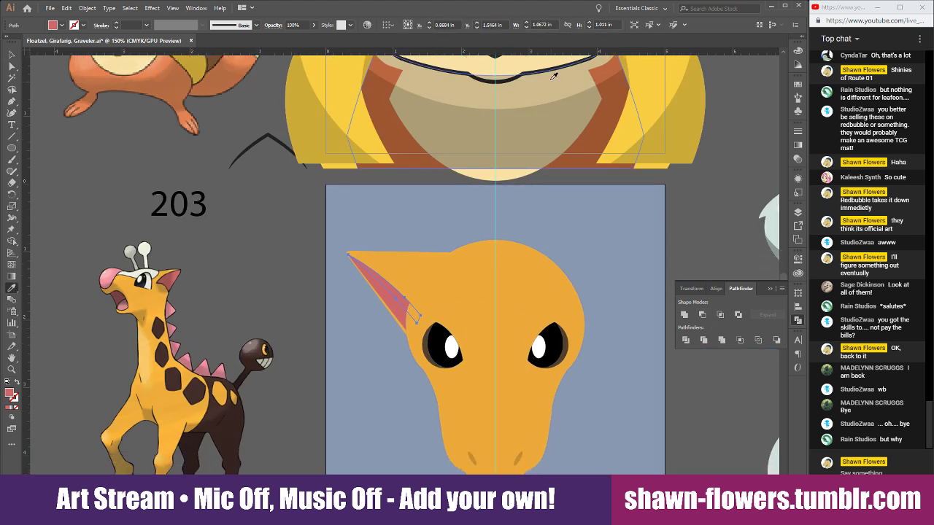
{"action": "left_click", "coordinate": [554, 76]}
{"action": "left_click", "coordinate": [12, 57]}
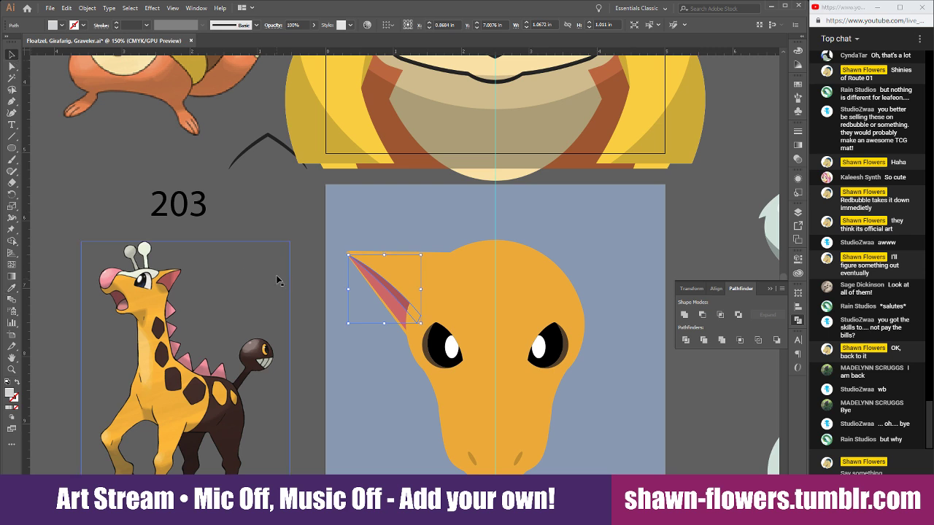
Compare the finished ear with the Girafarig reference and examine the face on its tail up close
{"action": "left_click", "coordinate": [306, 292]}
{"action": "scroll", "coordinate": [336, 369], "scroll_direction": "right", "scroll_amount": 1}
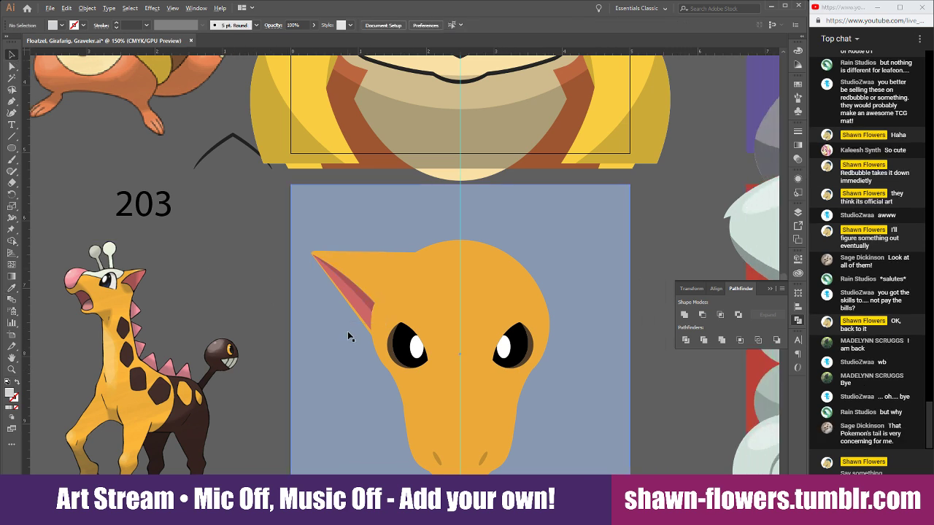
{"action": "scroll", "coordinate": [347, 331], "scroll_direction": "up", "scroll_amount": 3}
{"action": "scroll", "coordinate": [360, 319], "scroll_direction": "down", "scroll_amount": 3}
{"action": "scroll", "coordinate": [312, 368], "scroll_direction": "right", "scroll_amount": 2}
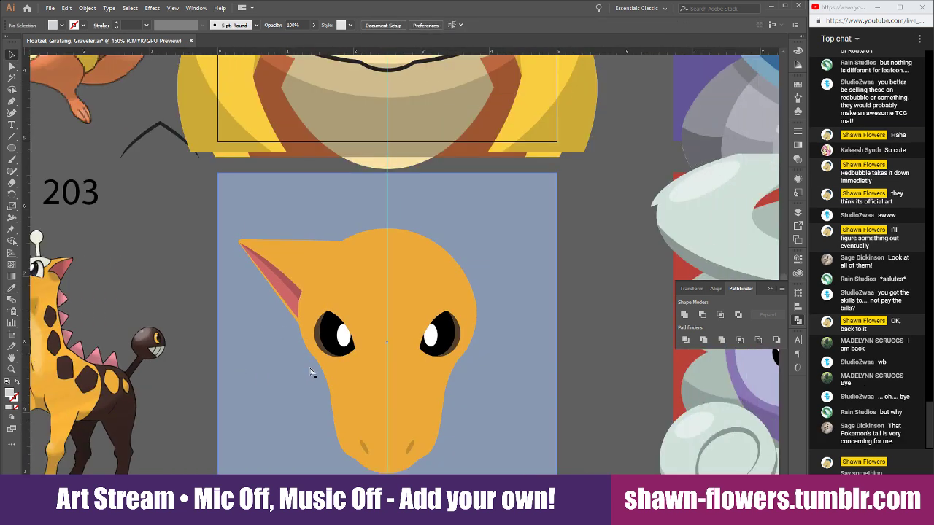
{"action": "scroll", "coordinate": [603, 299], "scroll_direction": "down", "scroll_amount": 3}
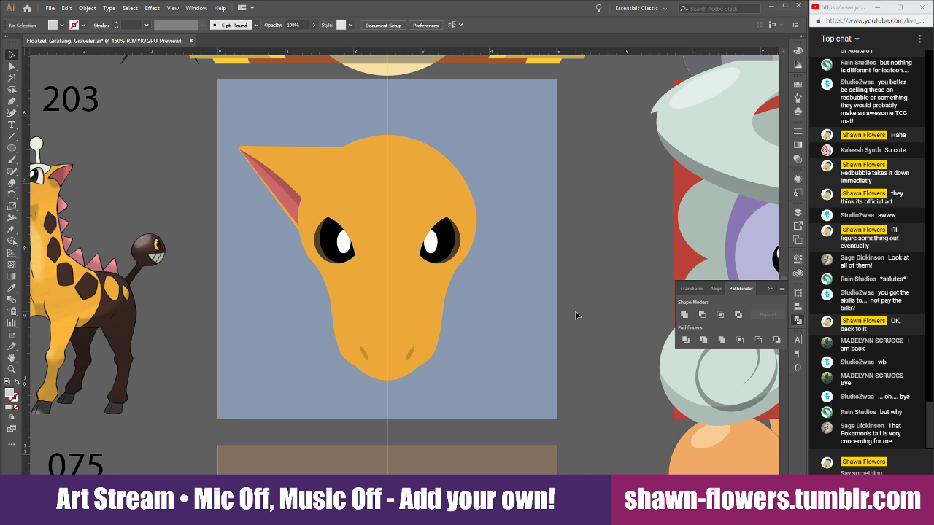
{"action": "scroll", "coordinate": [576, 315], "scroll_direction": "left", "scroll_amount": 3}
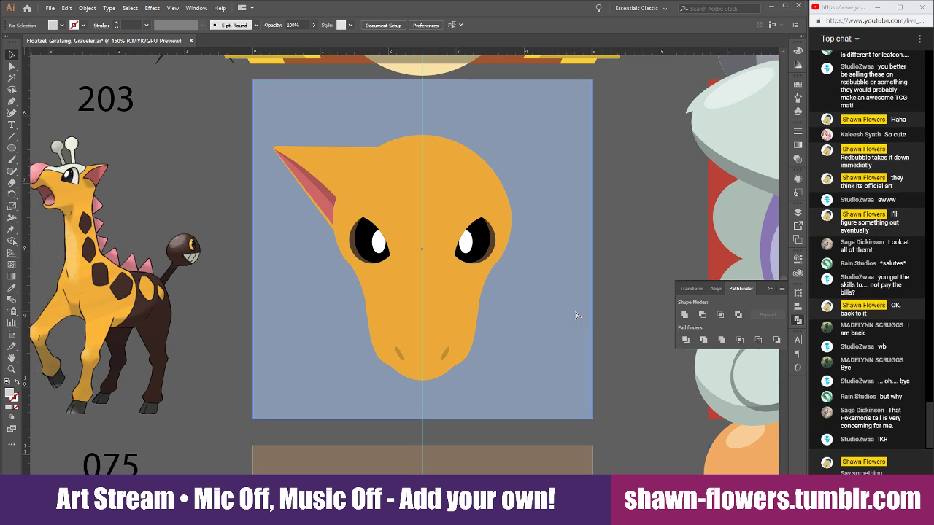
{"action": "scroll", "coordinate": [254, 257], "scroll_direction": "up", "scroll_amount": 3}
{"action": "scroll", "coordinate": [254, 257], "scroll_direction": "up", "scroll_amount": 3}
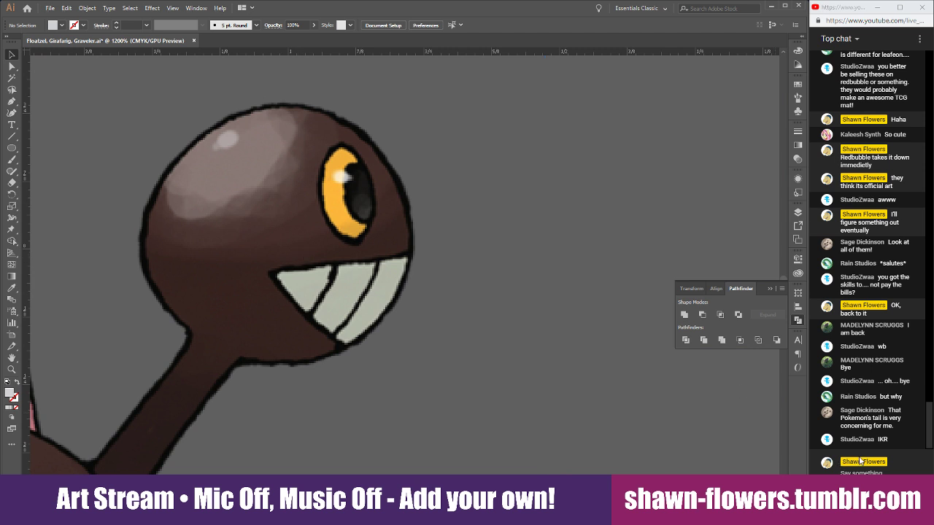
Reply in the stream chat with "It is sentient" and "It REALLY has it's own tiny mind", and bring the portrait back into view
{"action": "left_click", "coordinate": [842, 472]}
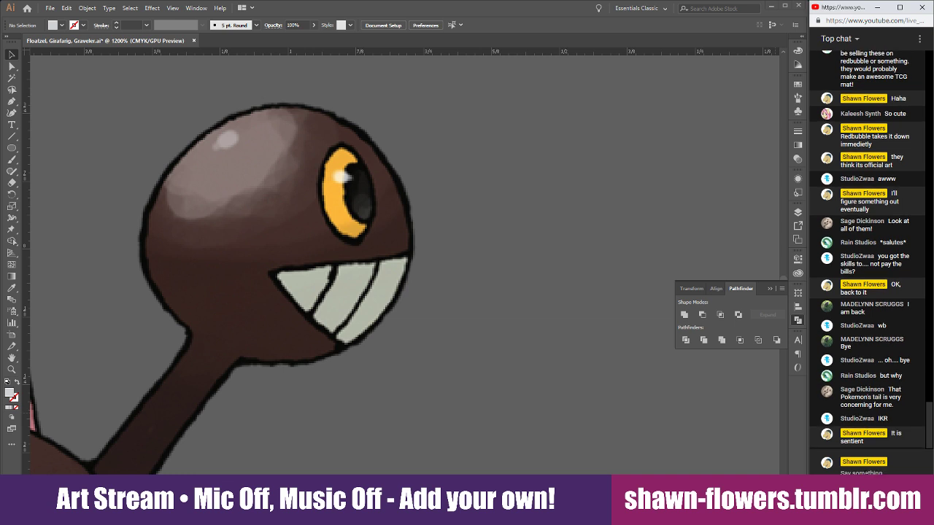
{"action": "scroll", "coordinate": [507, 302], "scroll_direction": "down", "scroll_amount": 3}
{"action": "scroll", "coordinate": [516, 310], "scroll_direction": "down", "scroll_amount": 2}
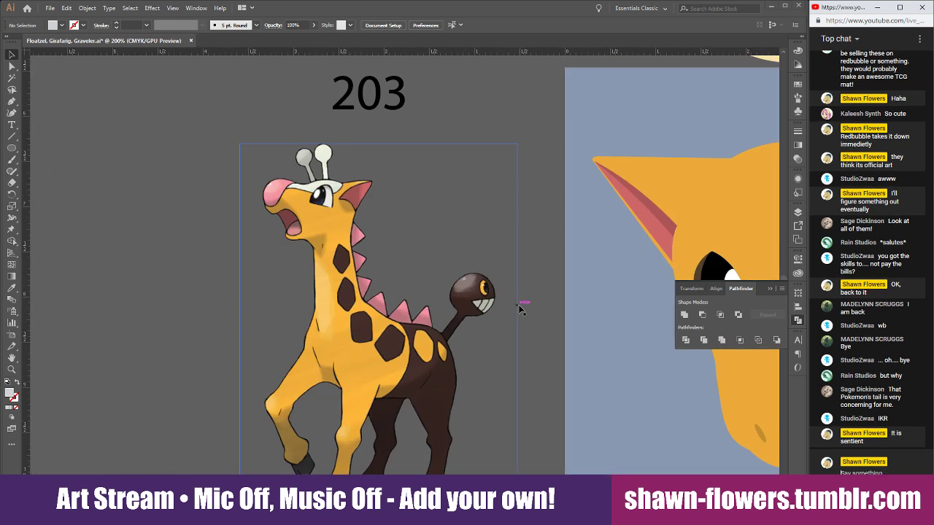
{"action": "scroll", "coordinate": [489, 331], "scroll_direction": "down", "scroll_amount": 1}
{"action": "scroll", "coordinate": [480, 333], "scroll_direction": "right", "scroll_amount": 3}
{"action": "scroll", "coordinate": [478, 335], "scroll_direction": "right", "scroll_amount": 3}
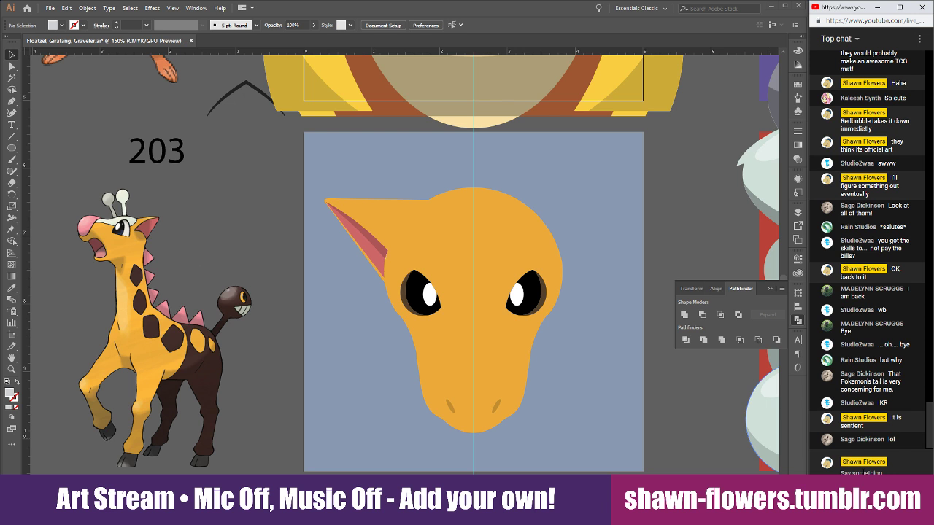
{"action": "left_click", "coordinate": [841, 472]}
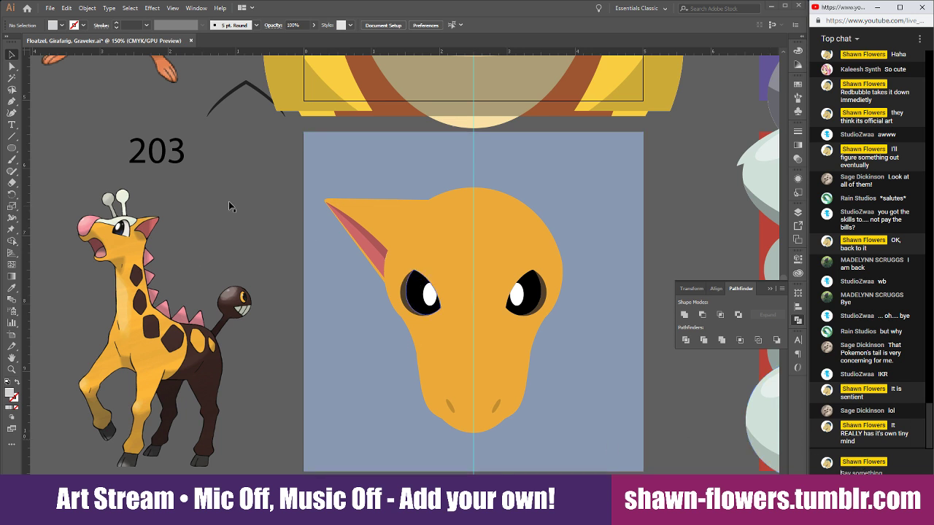
Delete all the shapes of both leftover black eyes from the orange head
{"action": "scroll", "coordinate": [345, 340], "scroll_direction": "right", "scroll_amount": 2}
{"action": "scroll", "coordinate": [402, 343], "scroll_direction": "left", "scroll_amount": 1}
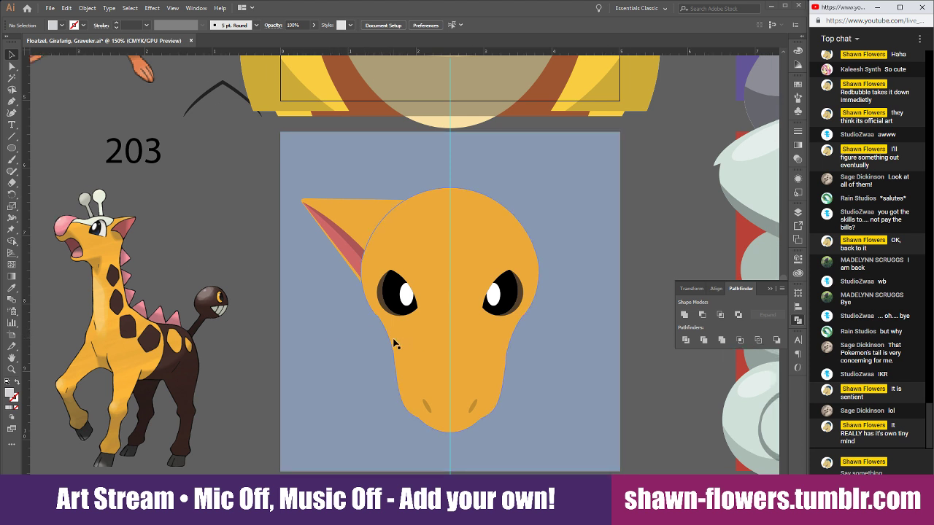
{"action": "left_click", "coordinate": [392, 301]}
{"action": "key", "text": "Delete"}
{"action": "left_click", "coordinate": [405, 298]}
{"action": "key", "text": "Delete"}
{"action": "left_click", "coordinate": [399, 305]}
{"action": "key", "text": "Delete"}
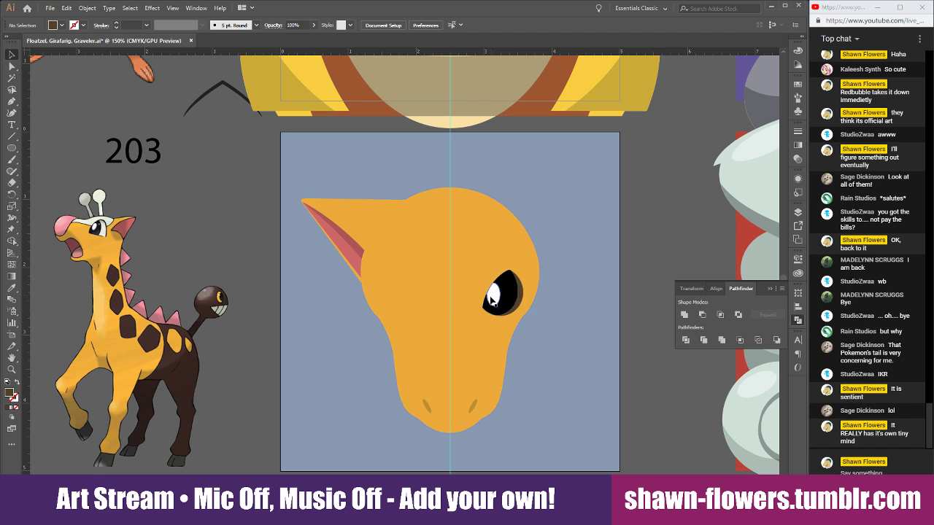
{"action": "key", "text": "ctrl+z"}
{"action": "key", "text": "ctrl+z"}
{"action": "key", "text": "ctrl+z"}
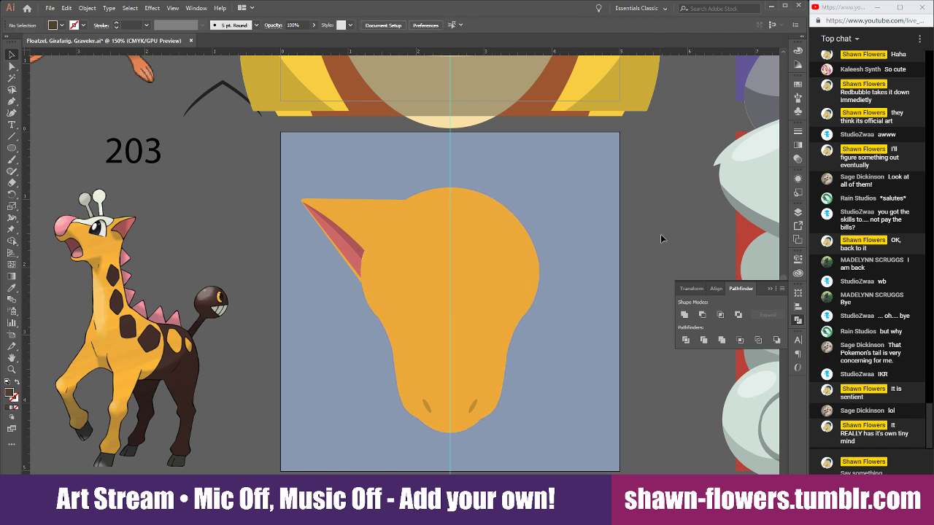
Draw a brown ellipse about 1.41 by 1.66 in beside the left ear and intersect it with a widened, raised copy to leave a dome
{"action": "left_click", "coordinate": [11, 149]}
{"action": "mouse_move", "coordinate": [313, 233]}
{"action": "left_mouse_down"}
{"action": "mouse_move", "coordinate": [414, 352]}
{"action": "mouse_move", "coordinate": [409, 346]}
{"action": "left_mouse_up"}
{"action": "key", "text": "v"}
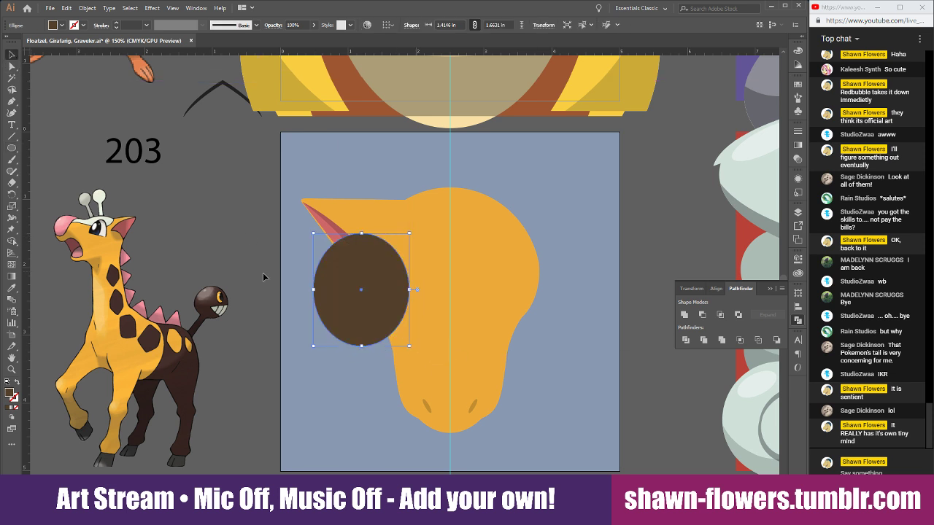
{"action": "left_click_drag", "start_coordinate": [409, 289], "coordinate": [508, 256]}
{"action": "left_click", "coordinate": [401, 315], "text": "shift"}
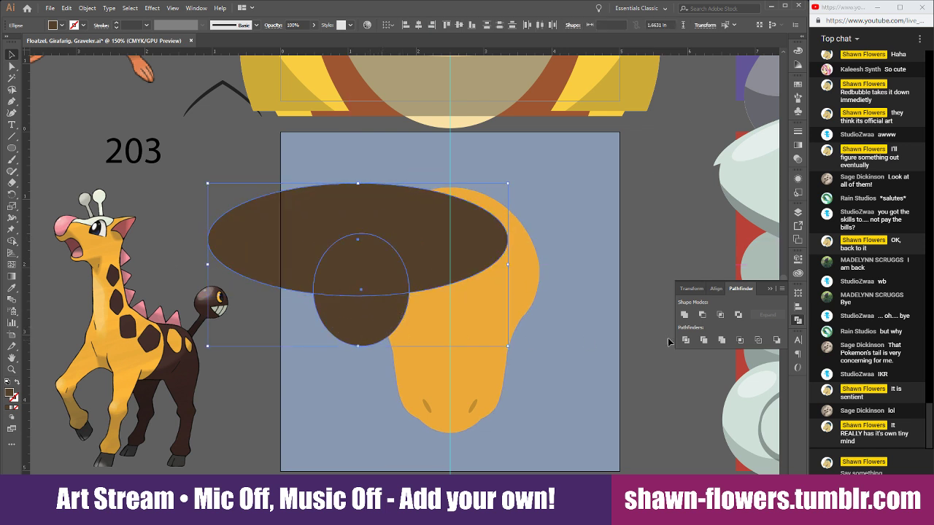
{"action": "left_click", "coordinate": [720, 314]}
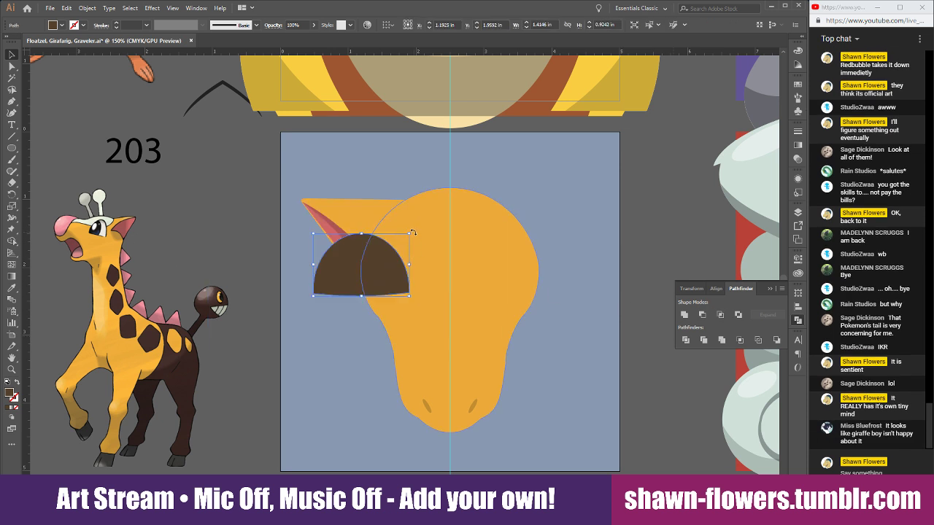
Shrink, rotate and reshape the brown dome into a slanted eye about 0.74 by 0.71 in, placed beside the left ear
{"action": "left_click_drag", "start_coordinate": [412, 232], "coordinate": [413, 282]}
{"action": "left_click", "coordinate": [654, 213]}
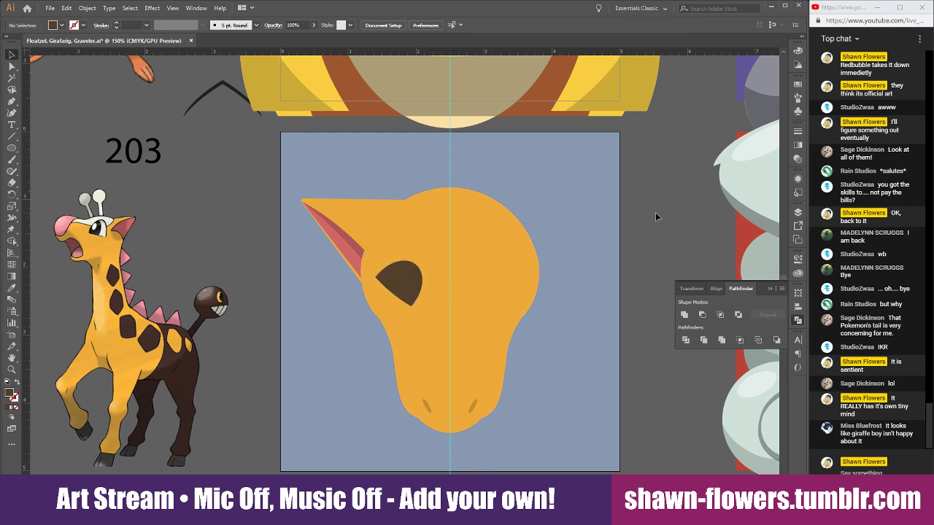
{"action": "left_click", "coordinate": [409, 298]}
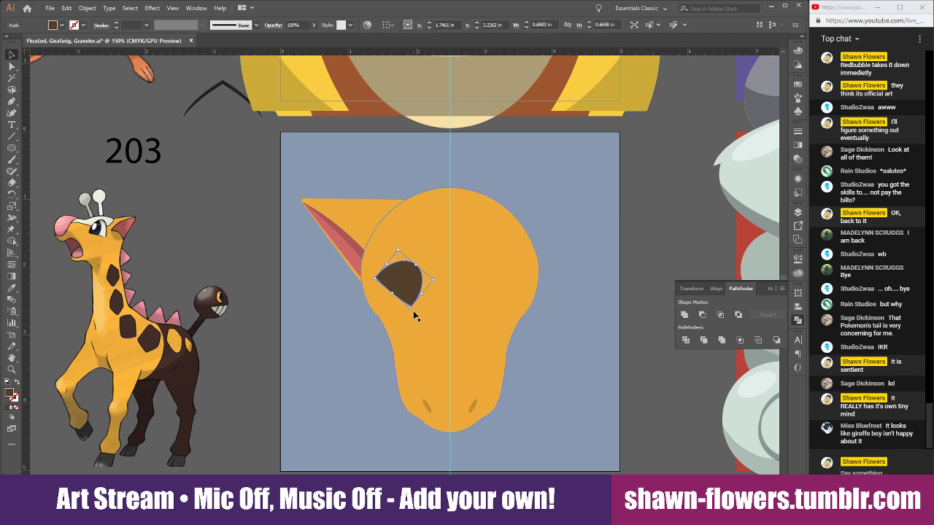
{"action": "left_click_drag", "start_coordinate": [414, 312], "coordinate": [418, 309]}
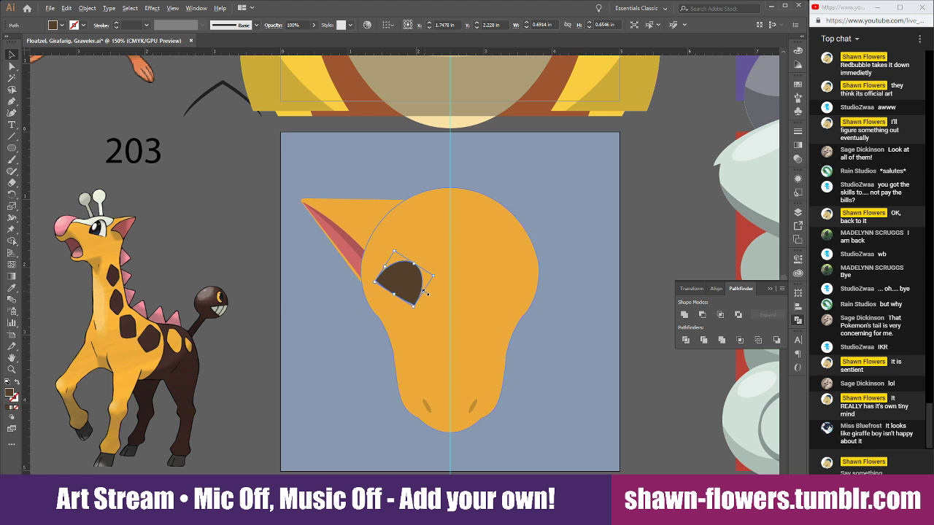
{"action": "mouse_move", "coordinate": [423, 292]}
{"action": "left_mouse_down"}
{"action": "mouse_move", "coordinate": [442, 265]}
{"action": "mouse_move", "coordinate": [408, 290]}
{"action": "left_mouse_up"}
{"action": "left_click", "coordinate": [621, 249]}
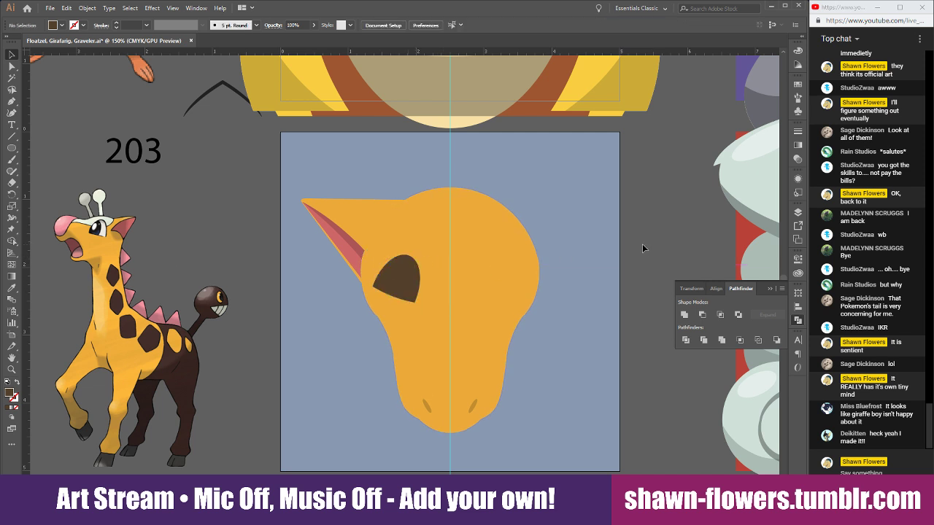
{"action": "left_click", "coordinate": [415, 301]}
{"action": "left_click_drag", "start_coordinate": [414, 304], "coordinate": [420, 301]}
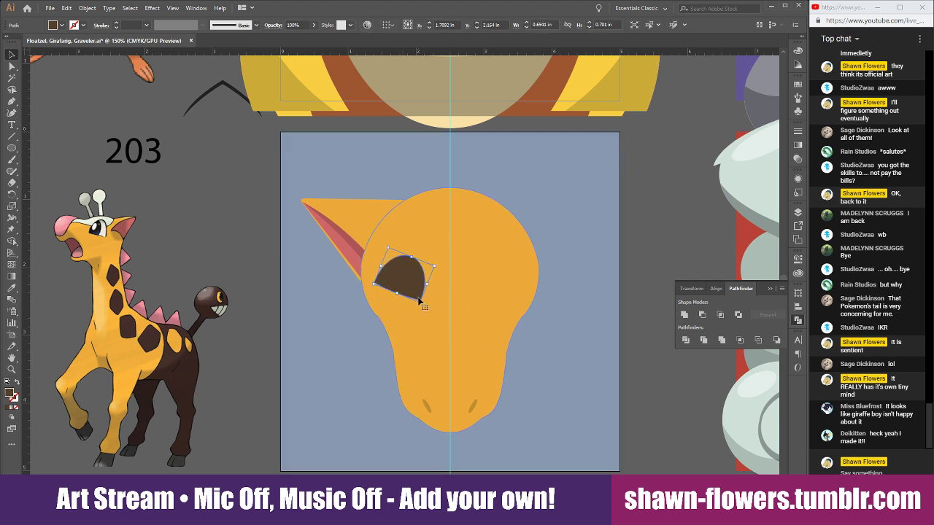
{"action": "left_click_drag", "start_coordinate": [439, 265], "coordinate": [429, 292]}
Fill the left eye shape with the off-white sampled from the reference Girafarig's eye
{"action": "left_click", "coordinate": [12, 287]}
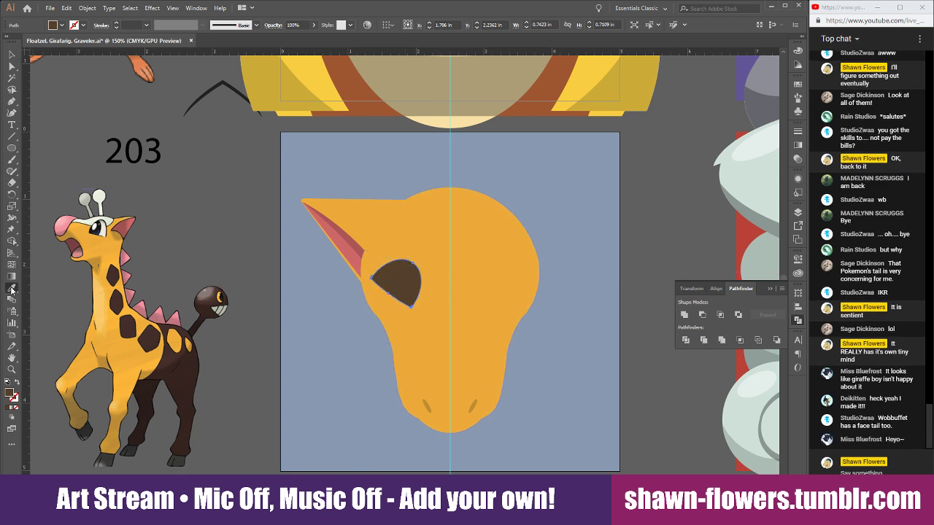
{"action": "left_click", "coordinate": [106, 228]}
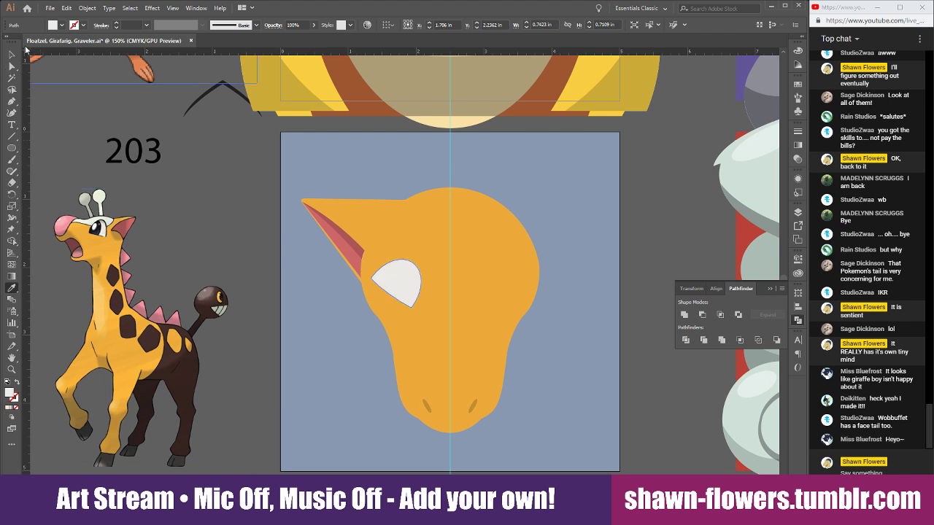
{"action": "key", "text": "v"}
{"action": "left_click", "coordinate": [267, 248]}
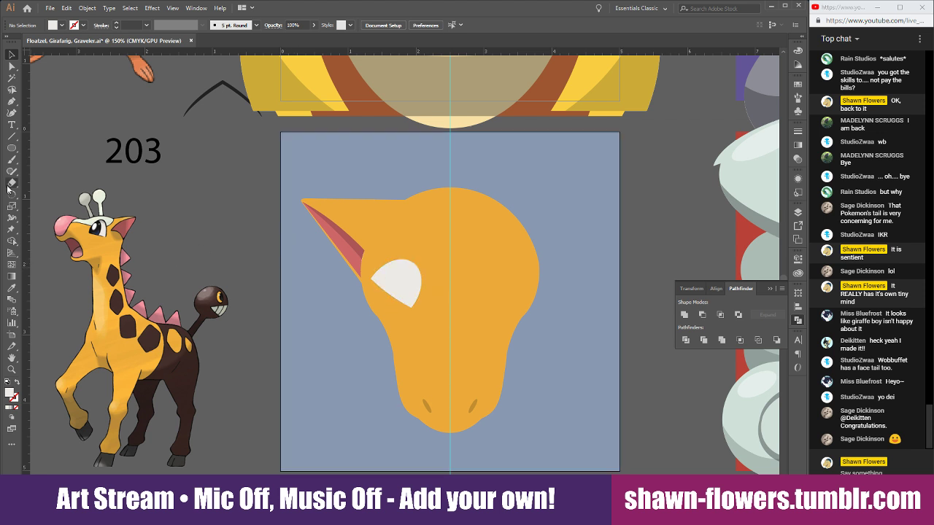
Draw an upright ellipse about 0.67 by 0.86 in over the inner part of the left eye for the pupil
{"action": "key", "text": "l"}
{"action": "scroll", "coordinate": [390, 311], "scroll_direction": "up", "scroll_amount": 2}
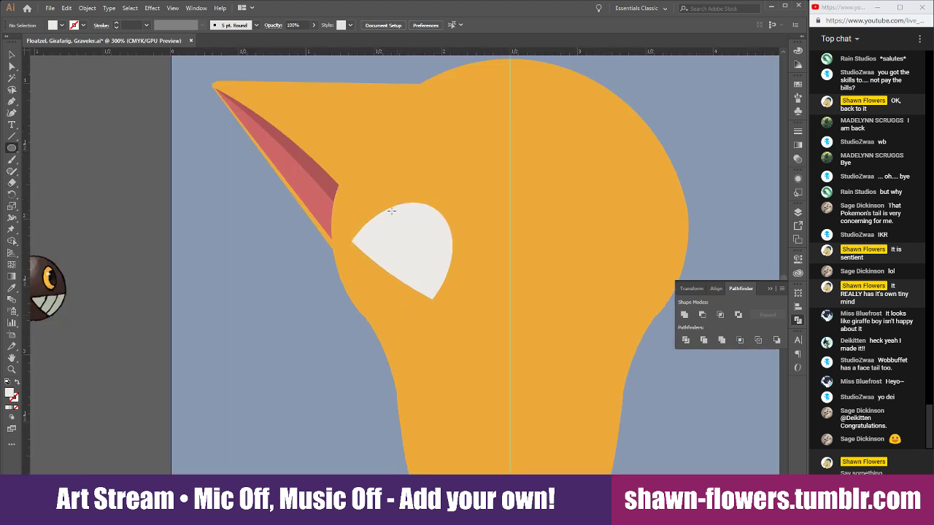
{"action": "left_click_drag", "start_coordinate": [380, 201], "coordinate": [471, 315]}
{"action": "key", "text": "v"}
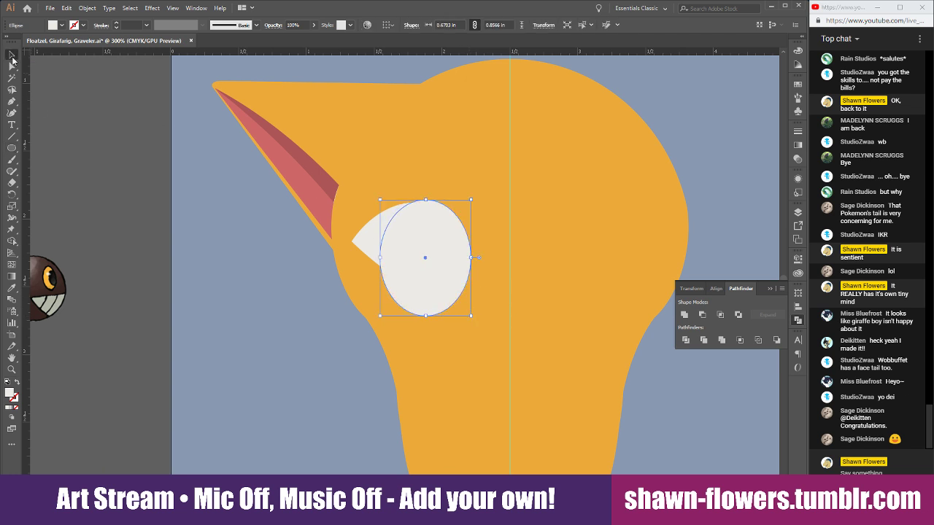
Try to intersect the pupil ellipse with a copy of the eye shape and fill it with the near-black sampled from the reference eye
{"action": "left_click_drag", "start_coordinate": [372, 246], "coordinate": [365, 241]}
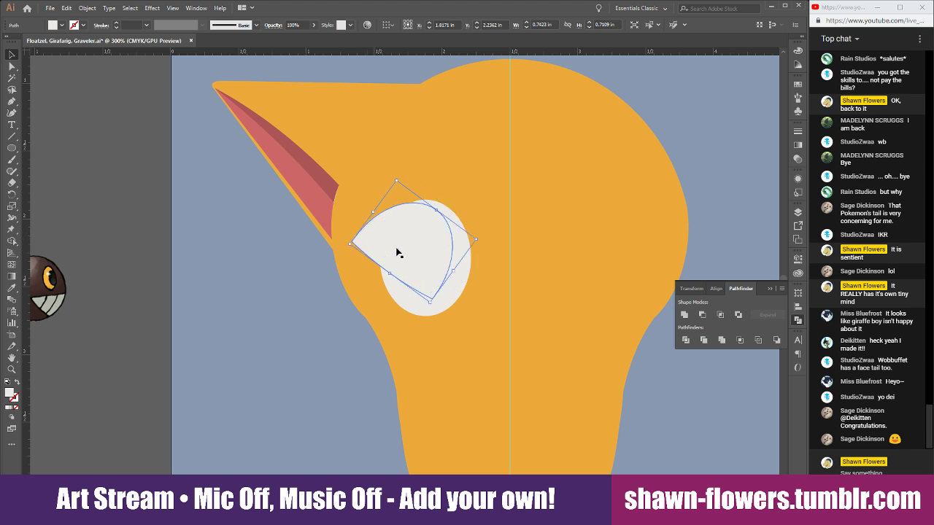
{"action": "left_click", "coordinate": [461, 288], "text": "shift"}
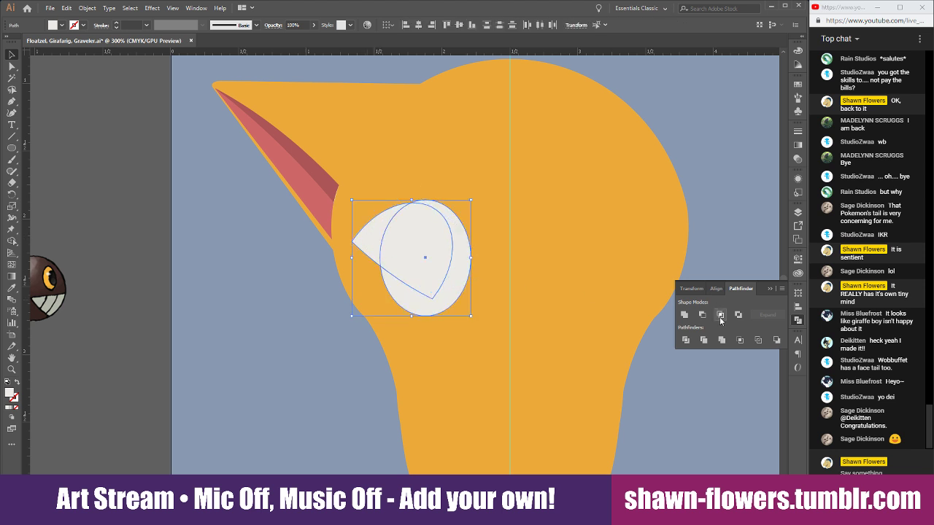
{"action": "left_click", "coordinate": [720, 314]}
{"action": "key", "text": "ctrl+minus"}
{"action": "scroll", "coordinate": [302, 307], "scroll_direction": "left", "scroll_amount": 3}
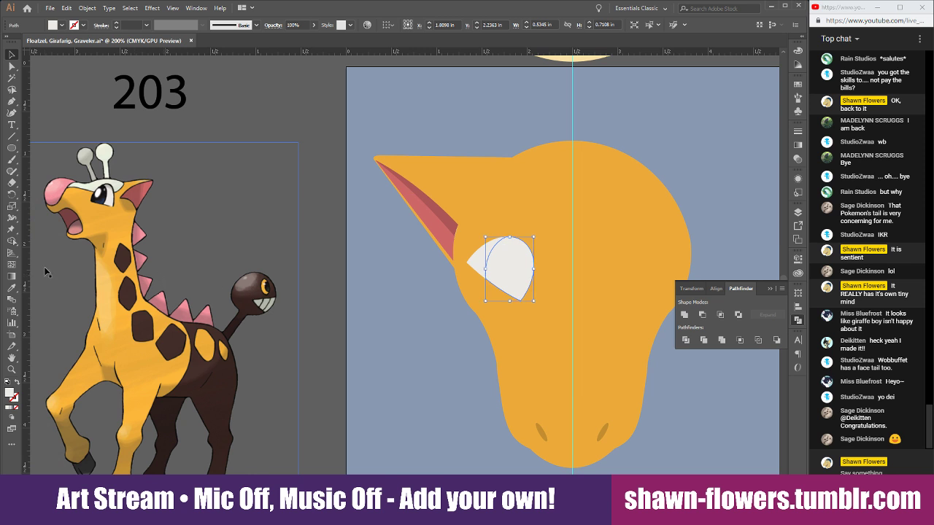
{"action": "left_click", "coordinate": [11, 290]}
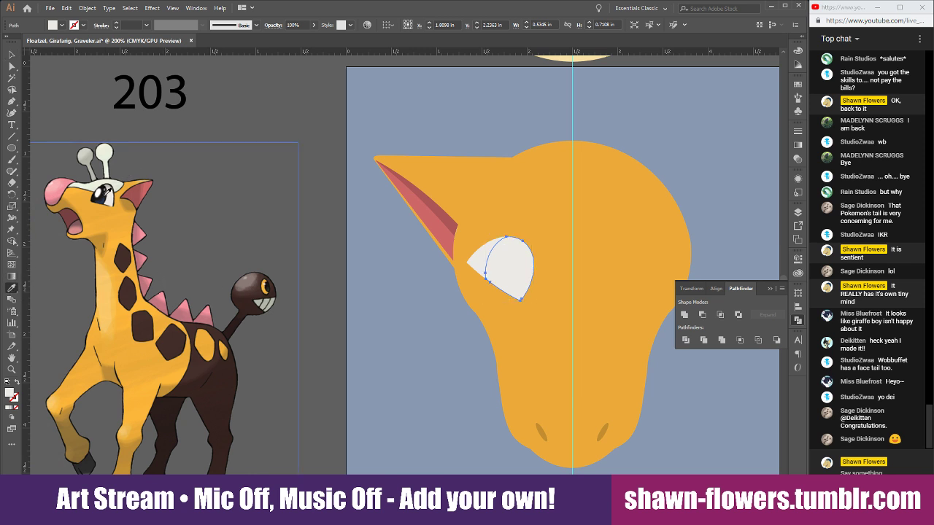
{"action": "left_click", "coordinate": [104, 193]}
{"action": "key", "text": "v"}
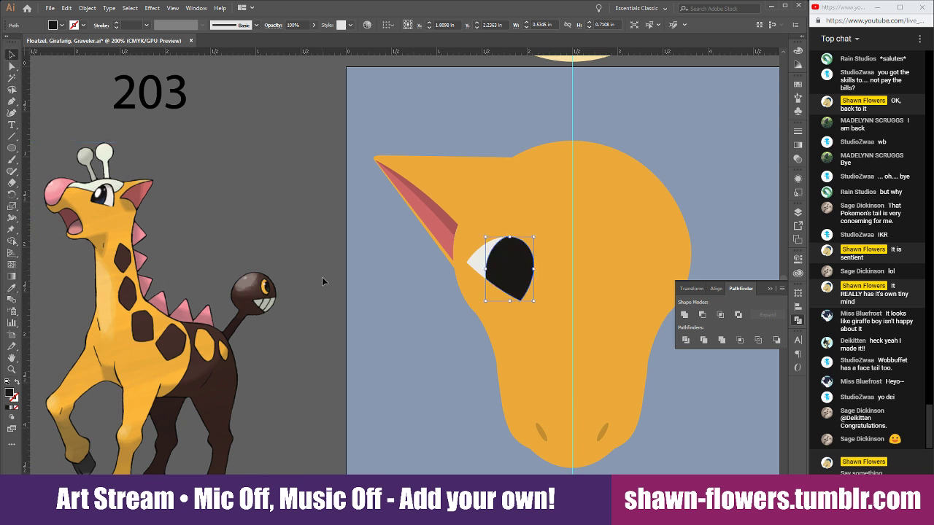
{"action": "left_click", "coordinate": [322, 278]}
{"action": "scroll", "coordinate": [322, 278], "scroll_direction": "right", "scroll_amount": 3}
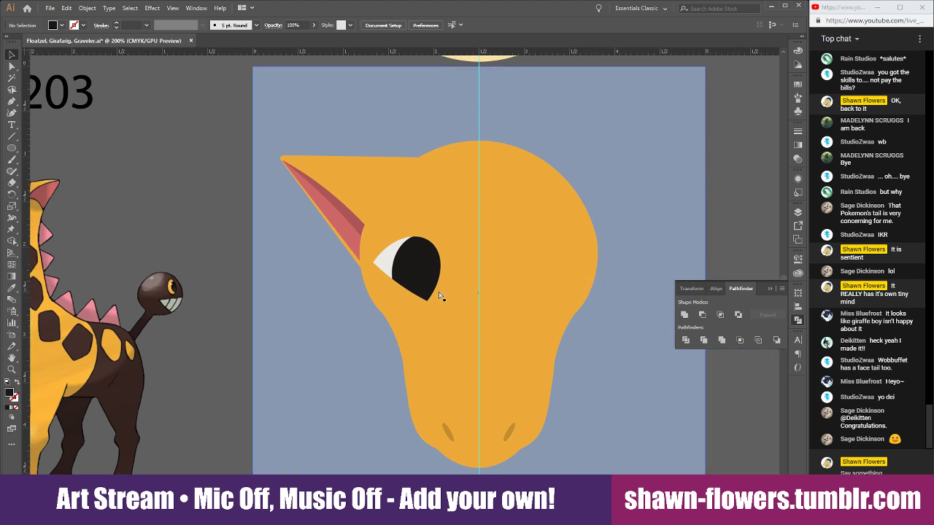
Undo the sampled near-black fill and the intersection of the pupil ellipse with the eye shape
{"action": "scroll", "coordinate": [466, 307], "scroll_direction": "up", "scroll_amount": 1}
{"action": "key", "text": "ctrl+z"}
{"action": "key", "text": "ctrl+z"}
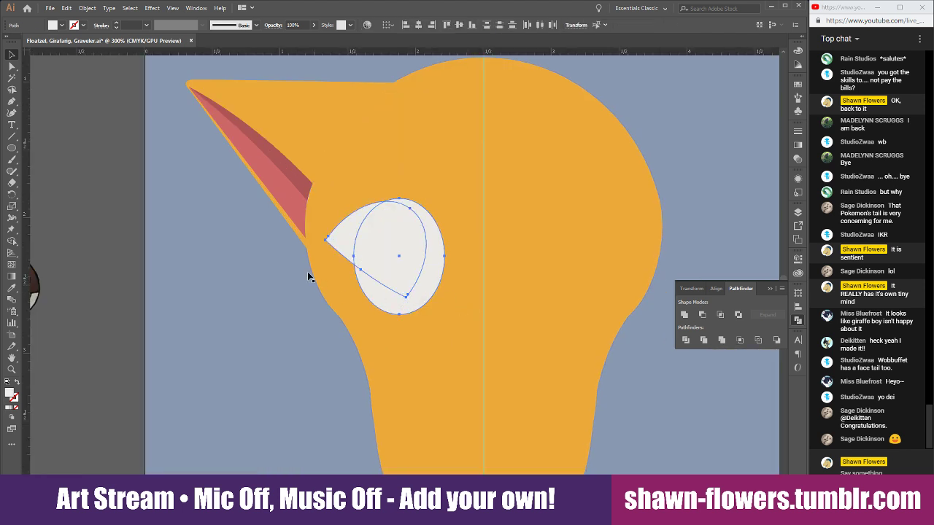
Fill the pupil ellipse with rich black, setting C, M, Y and K all to 100%
{"action": "left_click", "coordinate": [265, 248]}
{"action": "left_click", "coordinate": [402, 250]}
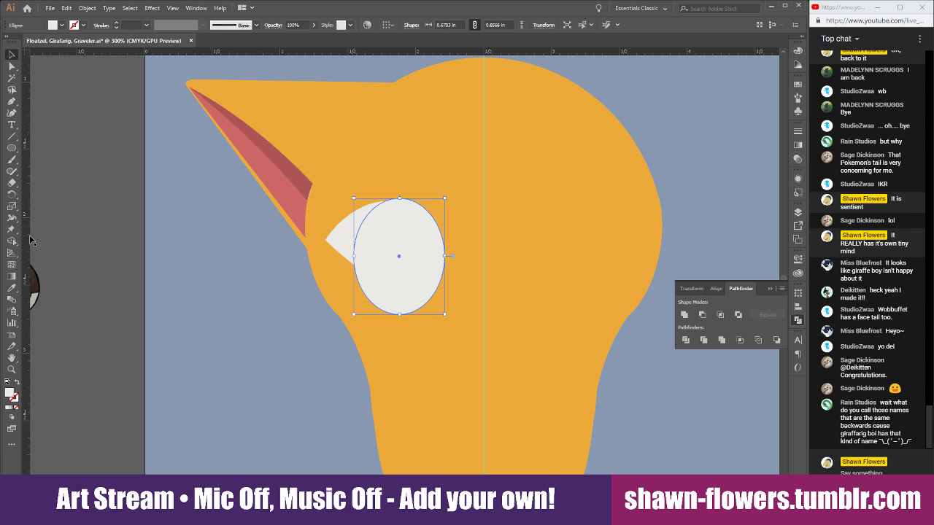
{"action": "left_click", "coordinate": [53, 25], "text": "shift"}
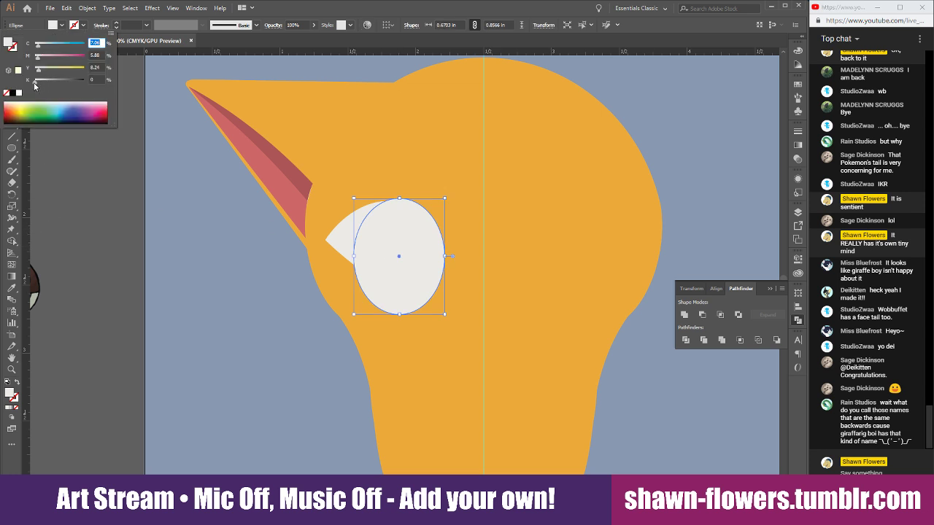
{"action": "left_click", "coordinate": [13, 93]}
{"action": "left_click_drag", "start_coordinate": [37, 70], "coordinate": [117, 31]}
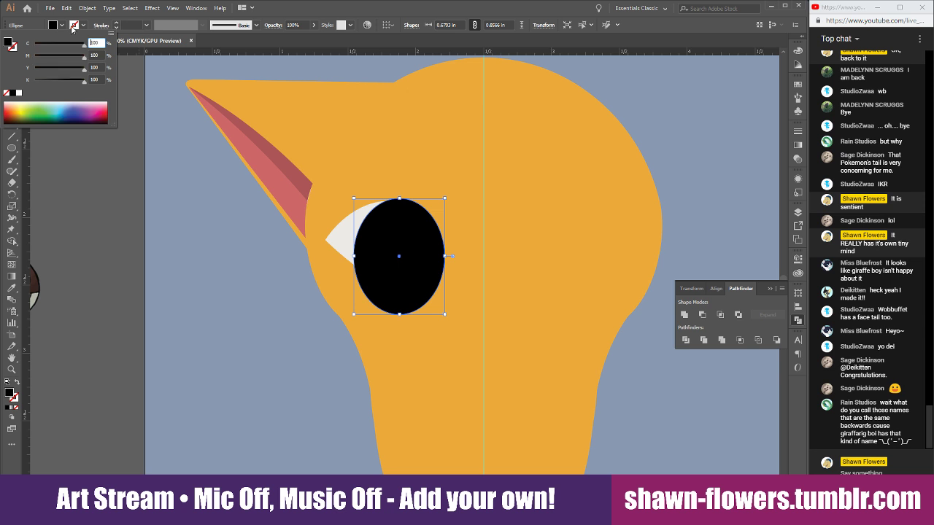
Add a concentric copy of the black pupil ellipse in the left eye, scaled down to about 0.61 by 0.77 in
{"action": "left_click", "coordinate": [60, 24]}
{"action": "left_click", "coordinate": [12, 56]}
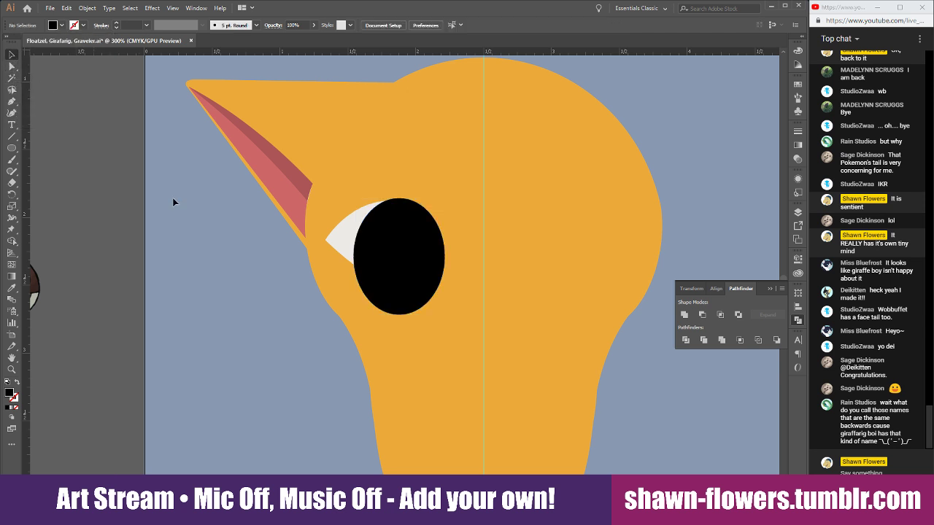
{"action": "left_click_drag", "start_coordinate": [387, 250], "coordinate": [390, 250]}
{"action": "left_click_drag", "start_coordinate": [401, 240], "coordinate": [436, 254]}
{"action": "scroll", "coordinate": [438, 266], "scroll_direction": "up", "scroll_amount": 4}
{"action": "scroll", "coordinate": [369, 269], "scroll_direction": "down", "scroll_amount": 3}
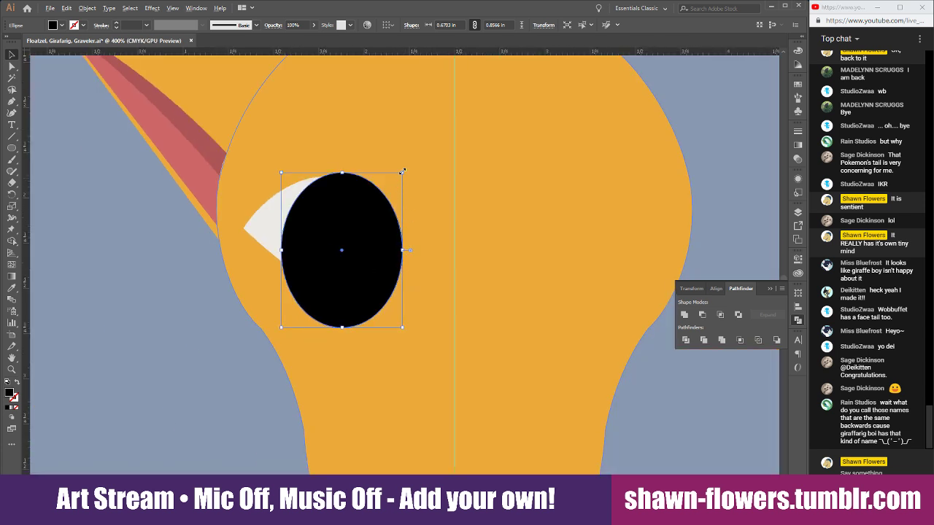
{"action": "left_click_drag", "start_coordinate": [402, 171], "coordinate": [422, 181]}
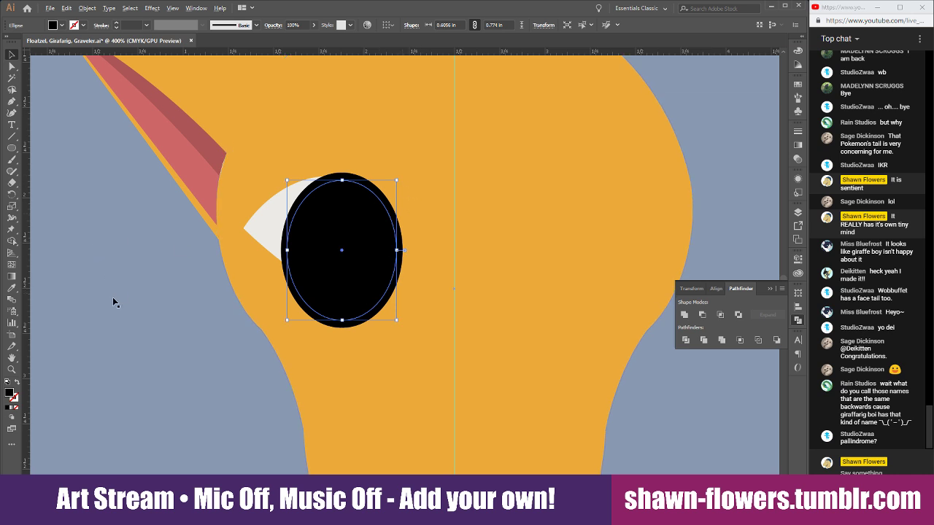
Fill the inner ellipse with the dark blue sampled from the iris of the reference Girafarig's eye
{"action": "scroll", "coordinate": [102, 303], "scroll_direction": "down", "scroll_amount": 2}
{"action": "left_click", "coordinate": [11, 287]}
{"action": "scroll", "coordinate": [269, 321], "scroll_direction": "left", "scroll_amount": 2}
{"action": "scroll", "coordinate": [219, 329], "scroll_direction": "left", "scroll_amount": 6}
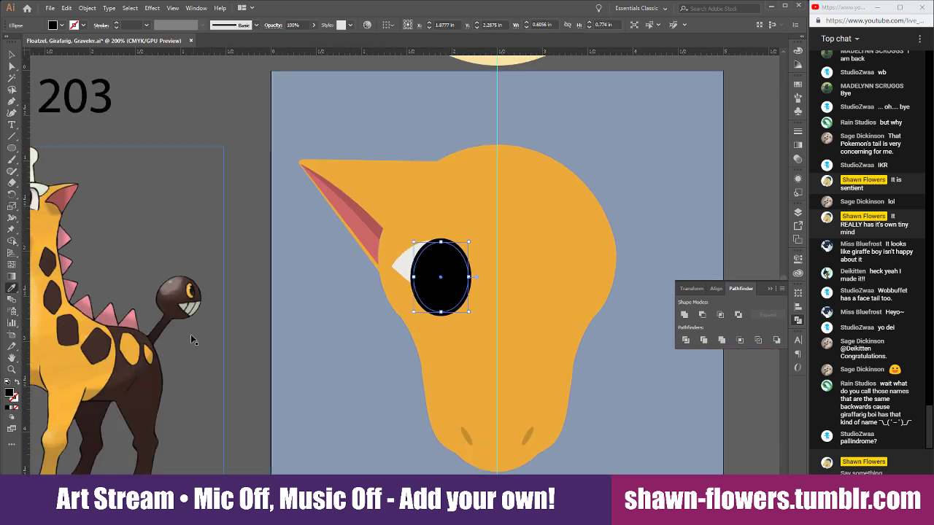
{"action": "scroll", "coordinate": [153, 204], "scroll_direction": "up", "scroll_amount": 3}
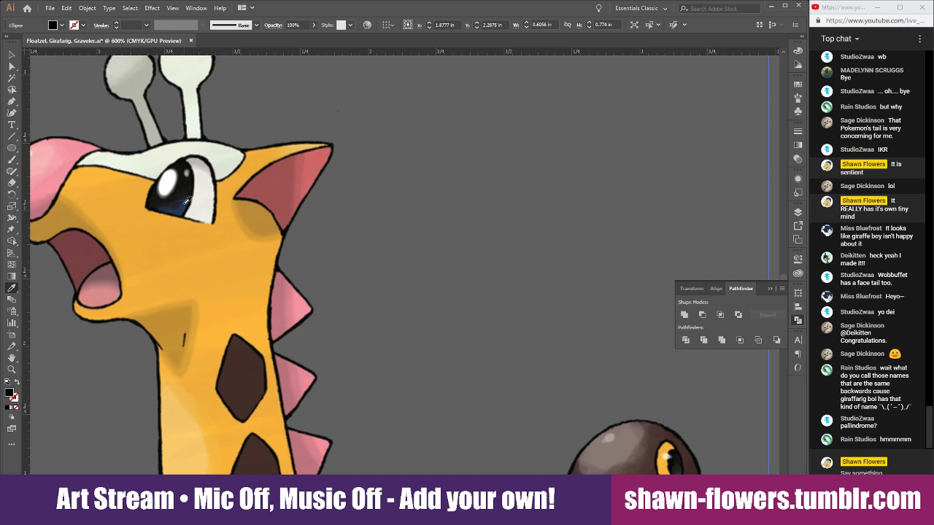
{"action": "scroll", "coordinate": [186, 201], "scroll_direction": "down", "scroll_amount": 4}
{"action": "scroll", "coordinate": [323, 270], "scroll_direction": "right", "scroll_amount": 3}
{"action": "scroll", "coordinate": [323, 270], "scroll_direction": "up", "scroll_amount": 3}
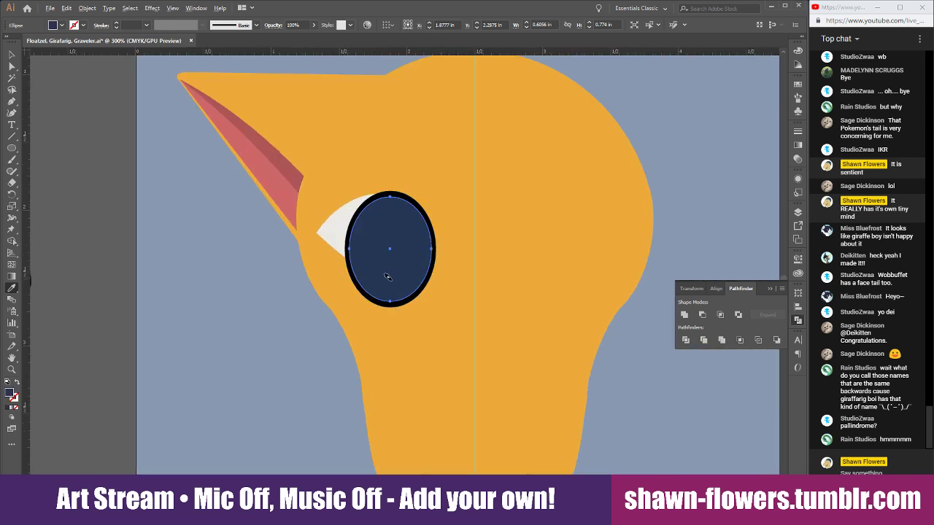
{"action": "scroll", "coordinate": [406, 274], "scroll_direction": "up", "scroll_amount": 3}
{"action": "left_click", "coordinate": [11, 55]}
{"action": "scroll", "coordinate": [197, 157], "scroll_direction": "down", "scroll_amount": 2}
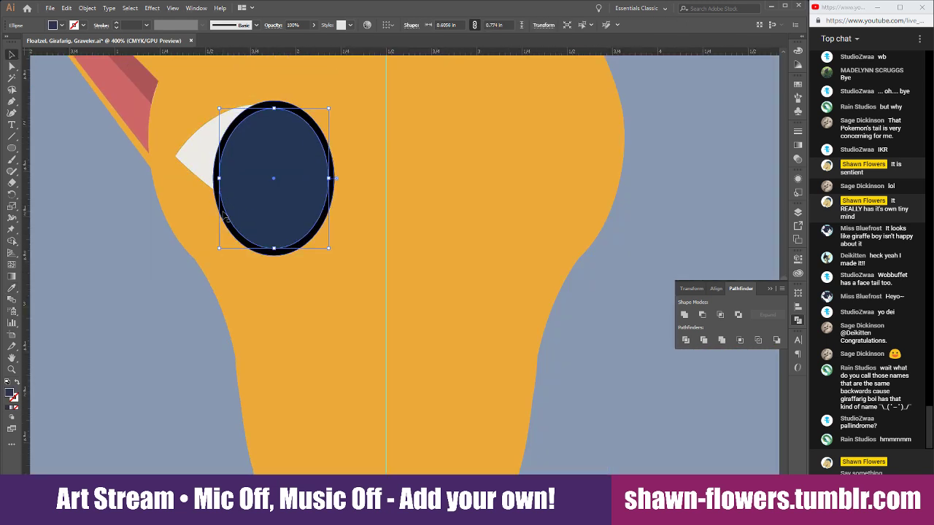
Add a smaller concentric ellipse copy, about 0.34 by 0.49 in, inside the blue one and fill it with the outer ellipse's black
{"action": "scroll", "coordinate": [261, 254], "scroll_direction": "up", "scroll_amount": 3}
{"action": "mouse_move", "coordinate": [257, 275]}
{"action": "left_mouse_down"}
{"action": "mouse_move", "coordinate": [270, 271]}
{"action": "mouse_move", "coordinate": [269, 237]}
{"action": "mouse_move", "coordinate": [275, 270]}
{"action": "mouse_move", "coordinate": [263, 264]}
{"action": "mouse_move", "coordinate": [266, 281]}
{"action": "left_mouse_up"}
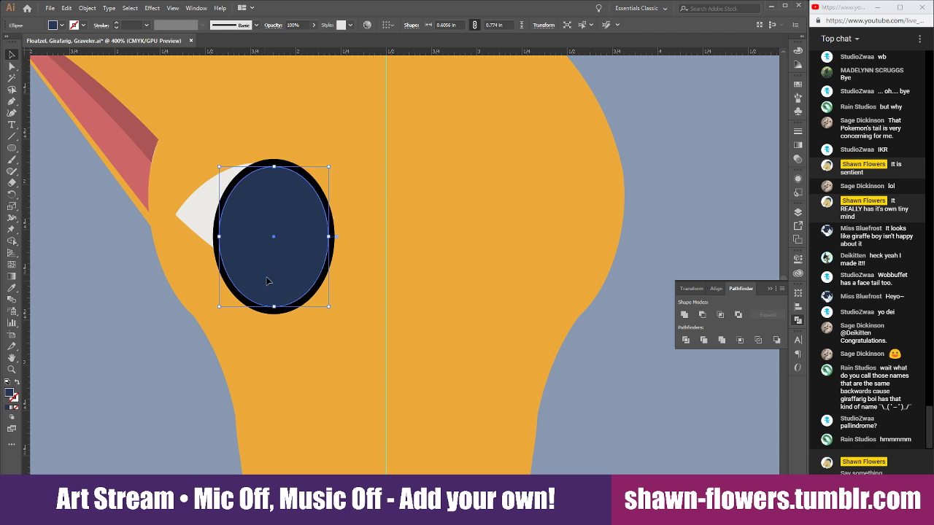
{"action": "left_click_drag", "start_coordinate": [330, 166], "coordinate": [308, 192]}
{"action": "left_click_drag", "start_coordinate": [308, 236], "coordinate": [305, 237]}
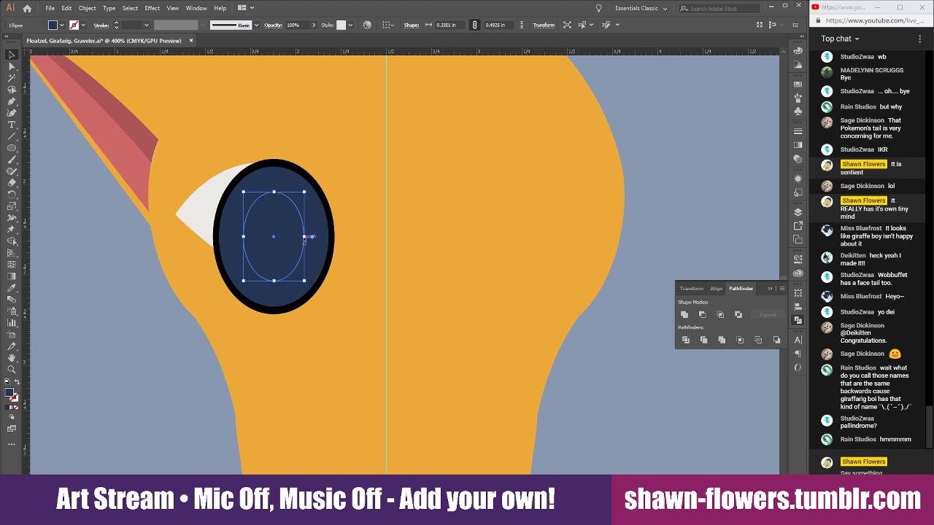
{"action": "left_click", "coordinate": [11, 288]}
{"action": "left_click", "coordinate": [269, 164]}
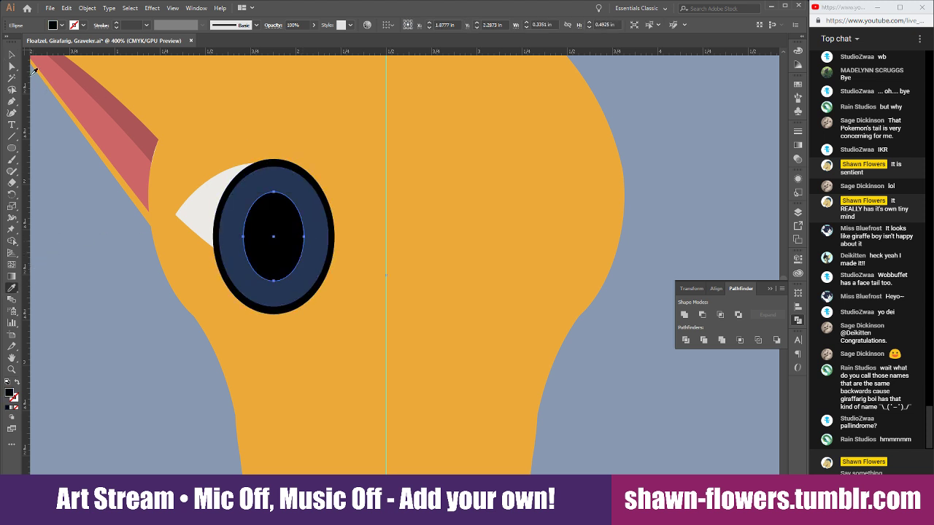
Place a tilted black ellipse copy, about 0.60 by 0.97 in, over the upper iris and subtract it from the blue ellipse
{"action": "left_click", "coordinate": [11, 55]}
{"action": "left_click_drag", "start_coordinate": [267, 258], "coordinate": [267, 201]}
{"action": "left_click_drag", "start_coordinate": [310, 226], "coordinate": [328, 215]}
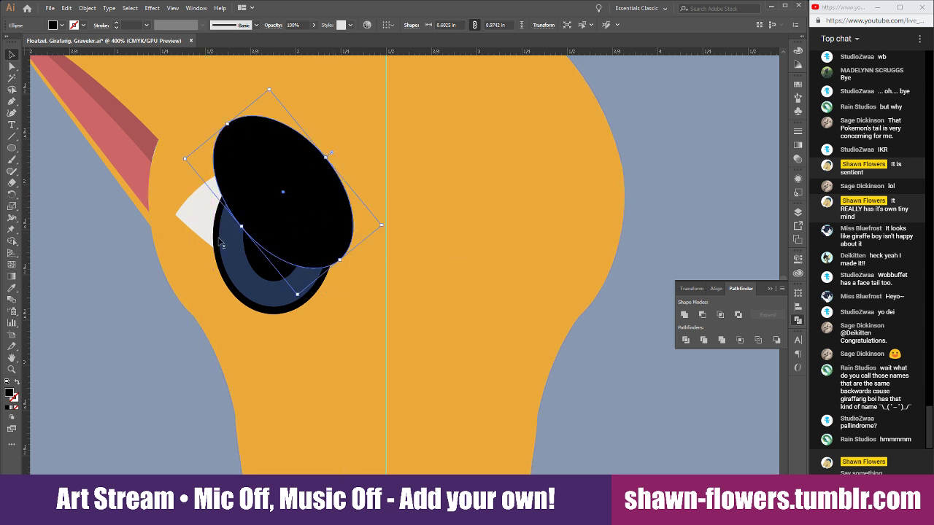
{"action": "left_click", "coordinate": [232, 251], "text": "shift"}
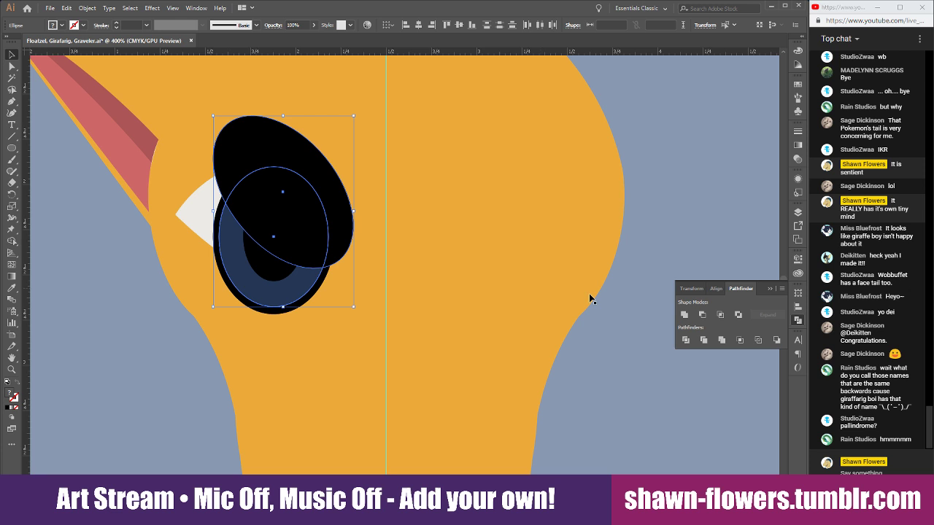
{"action": "left_click", "coordinate": [701, 315]}
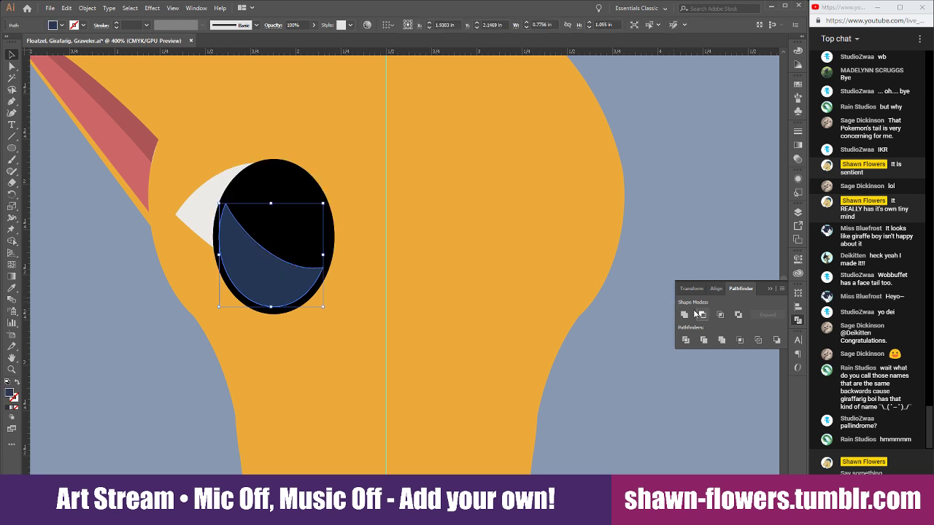
Bring the small black pupil ellipse to the front, above the blue crescent
{"action": "left_click", "coordinate": [289, 236]}
{"action": "key", "text": "ctrl+shift+]"}
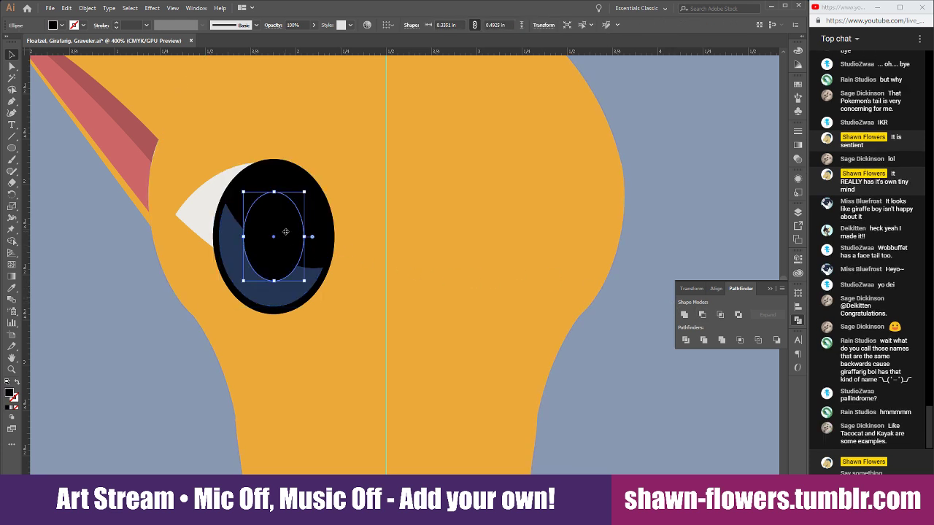
{"action": "left_click", "coordinate": [663, 325]}
{"action": "scroll", "coordinate": [238, 243], "scroll_direction": "down", "scroll_amount": 1}
{"action": "scroll", "coordinate": [291, 235], "scroll_direction": "left", "scroll_amount": 3}
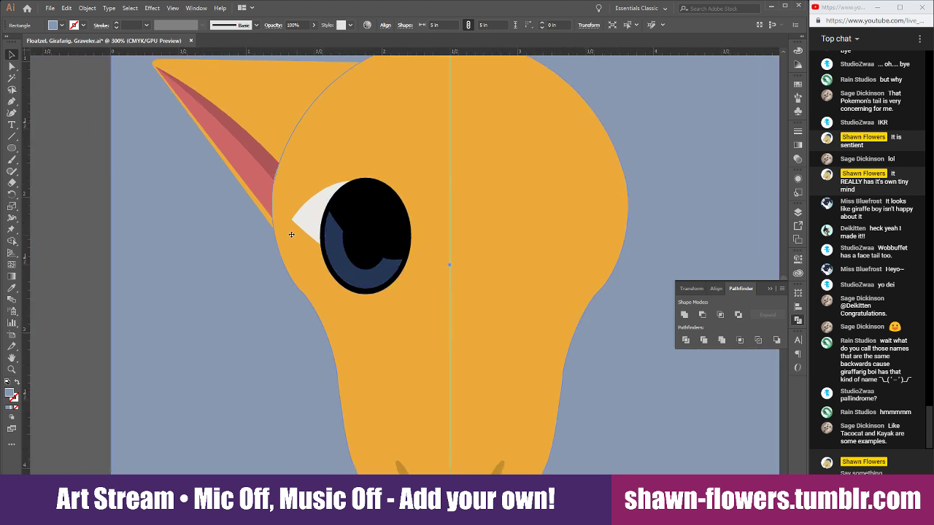
Trim the large black ellipse to the eye outline by intersecting it with a copy of the off-white eye shape
{"action": "scroll", "coordinate": [321, 210], "scroll_direction": "up", "scroll_amount": 2}
{"action": "left_click", "coordinate": [275, 213]}
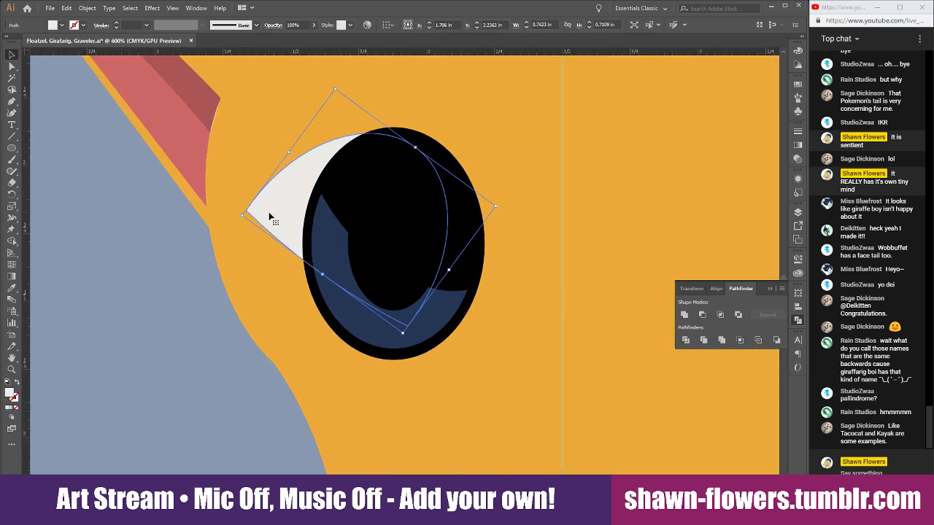
{"action": "left_click_drag", "start_coordinate": [269, 213], "coordinate": [287, 210]}
{"action": "mouse_move", "coordinate": [283, 209]}
{"action": "left_mouse_down"}
{"action": "mouse_move", "coordinate": [265, 207]}
{"action": "mouse_move", "coordinate": [302, 207]}
{"action": "mouse_move", "coordinate": [273, 212]}
{"action": "left_mouse_up"}
{"action": "left_click", "coordinate": [440, 167], "text": "shift"}
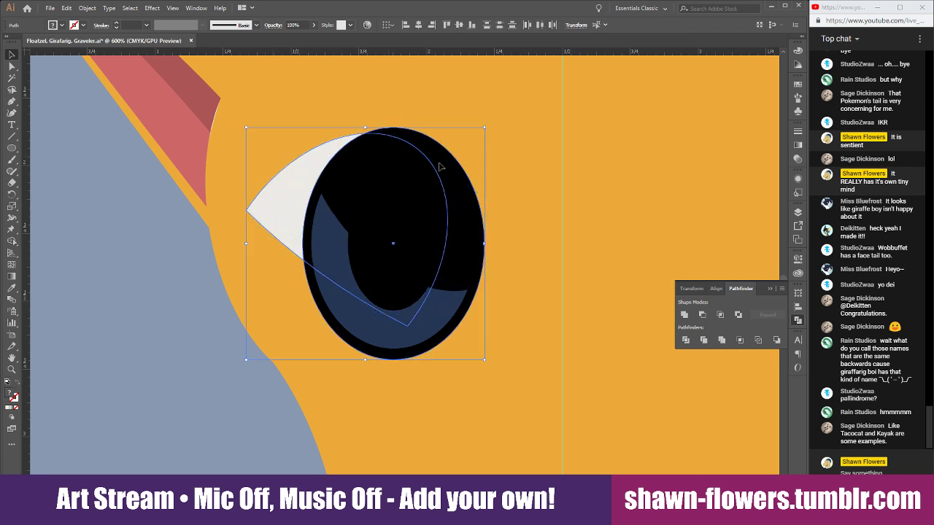
{"action": "left_click", "coordinate": [720, 314]}
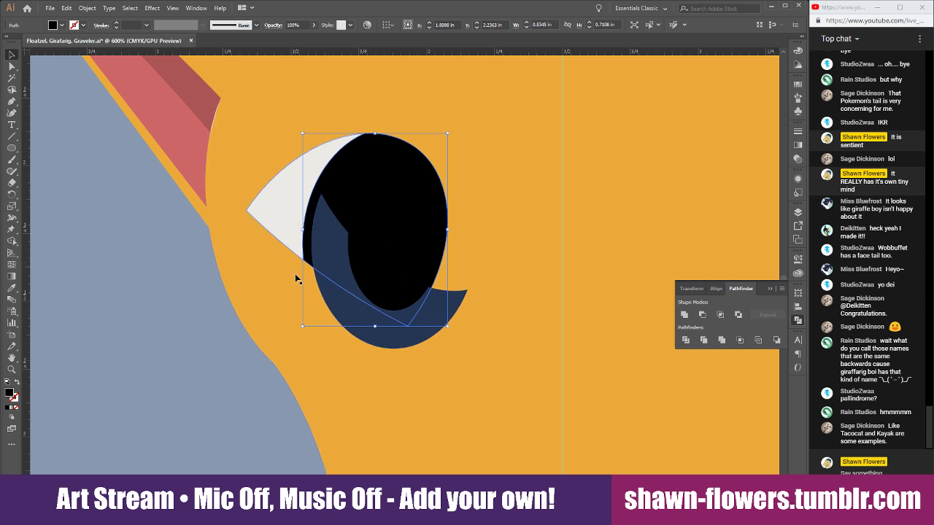
Trim the blue iris crescent to the eye outline by intersecting it with another copy of the off-white eye shape
{"action": "left_click", "coordinate": [273, 258]}
{"action": "left_click", "coordinate": [295, 228]}
{"action": "left_click", "coordinate": [323, 258], "text": "shift"}
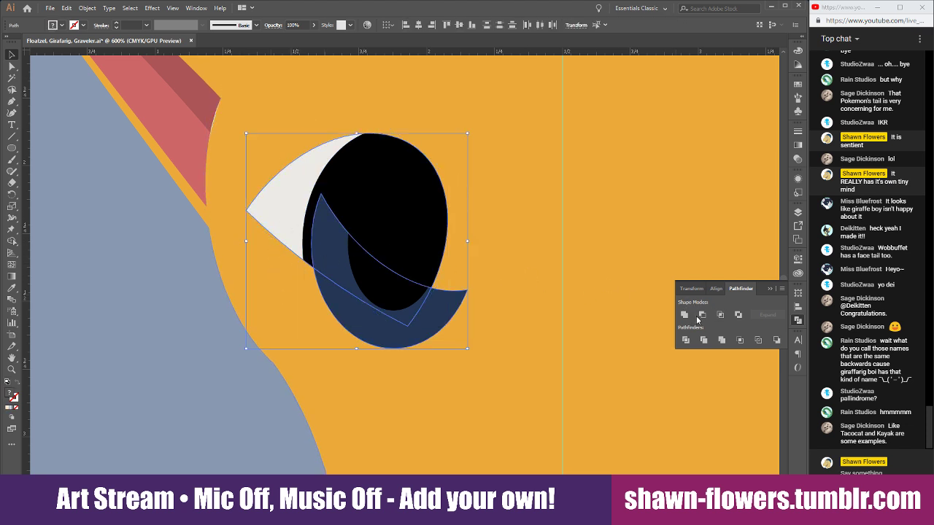
{"action": "left_click", "coordinate": [720, 315]}
{"action": "left_click", "coordinate": [353, 216]}
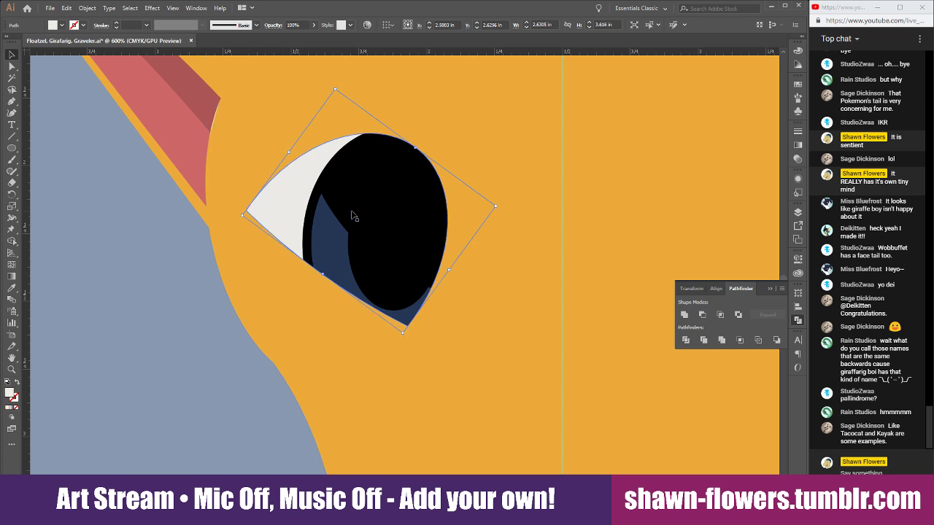
{"action": "left_click", "coordinate": [390, 221], "text": "shift"}
{"action": "left_click", "coordinate": [227, 389]}
{"action": "scroll", "coordinate": [227, 388], "scroll_direction": "down", "scroll_amount": 2}
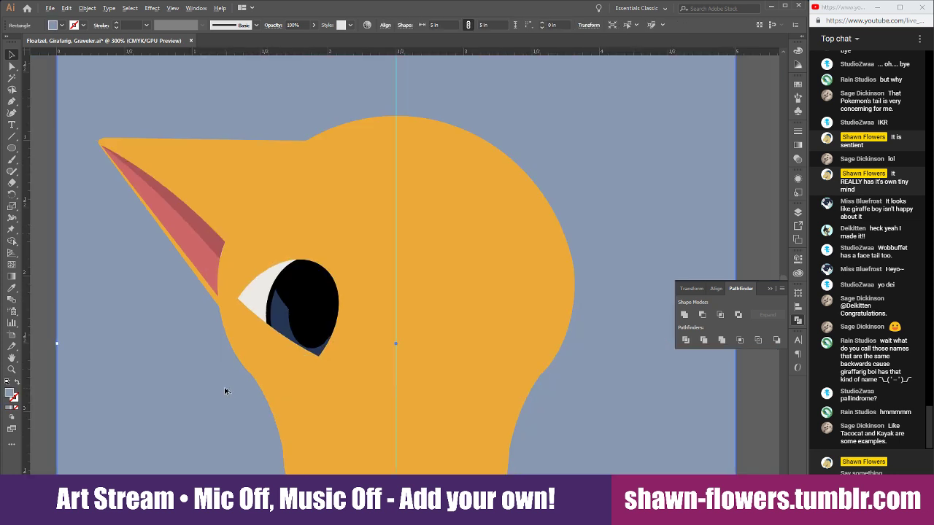
{"action": "scroll", "coordinate": [224, 391], "scroll_direction": "down", "scroll_amount": 1}
{"action": "scroll", "coordinate": [225, 384], "scroll_direction": "up", "scroll_amount": 1}
{"action": "left_click_drag", "start_coordinate": [259, 298], "coordinate": [369, 272], "text": "alt"}
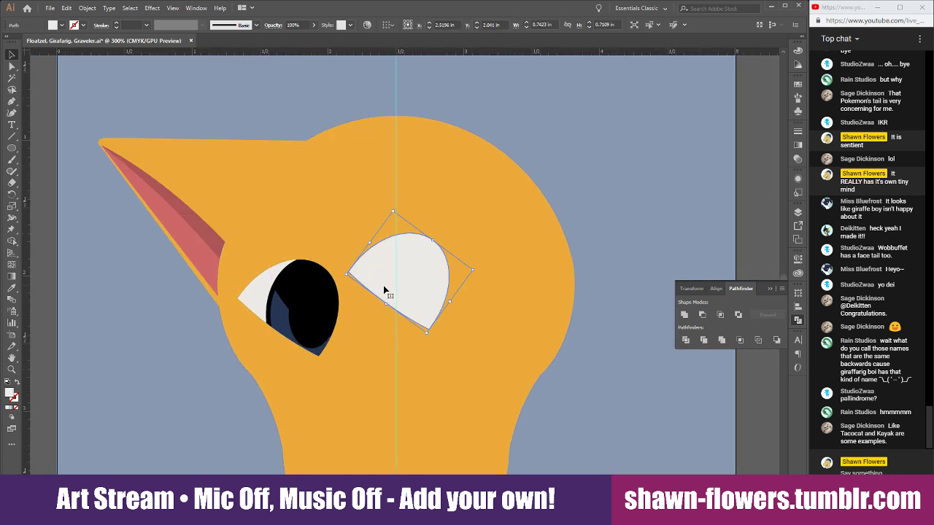
{"action": "key", "text": "Delete"}
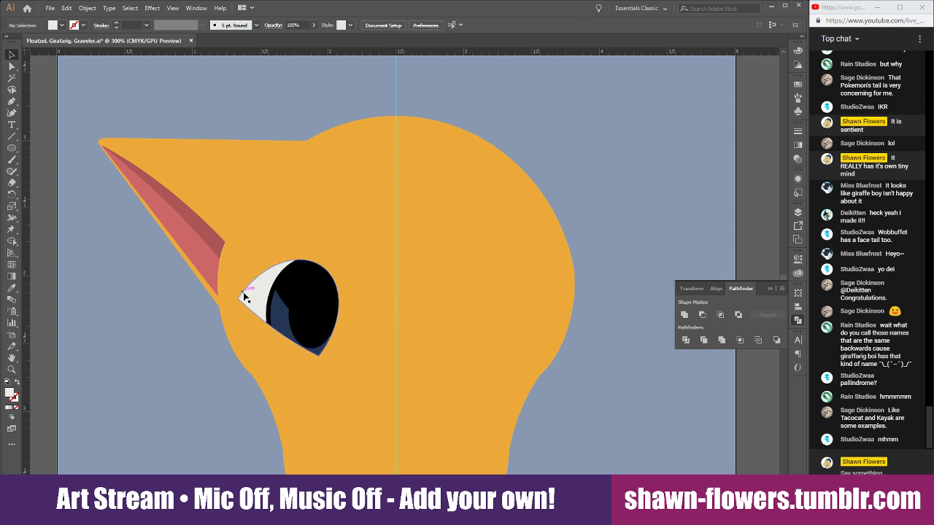
{"action": "left_click_drag", "start_coordinate": [244, 297], "coordinate": [401, 250]}
{"action": "key", "text": "ctrl+z"}
{"action": "left_click", "coordinate": [631, 197]}
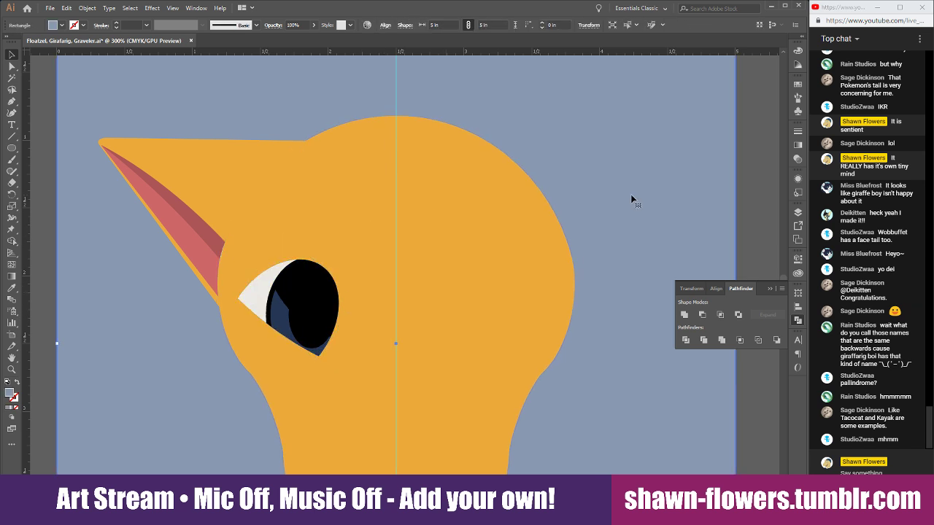
Copy the small pupil ellipse into the upper part of the eye and scale it to about 0.22 by 0.32 in
{"action": "scroll", "coordinate": [552, 218], "scroll_direction": "down", "scroll_amount": 1}
{"action": "scroll", "coordinate": [372, 296], "scroll_direction": "down", "scroll_amount": 1}
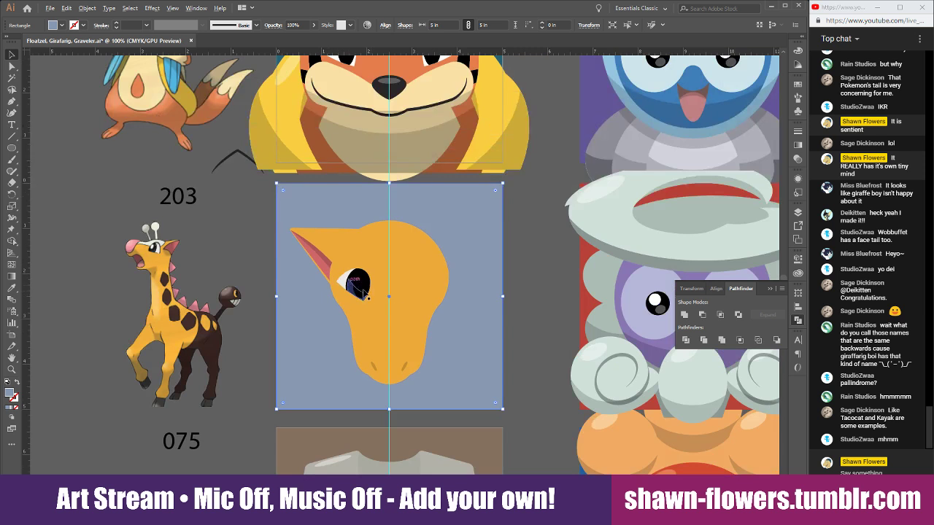
{"action": "scroll", "coordinate": [364, 293], "scroll_direction": "up", "scroll_amount": 4}
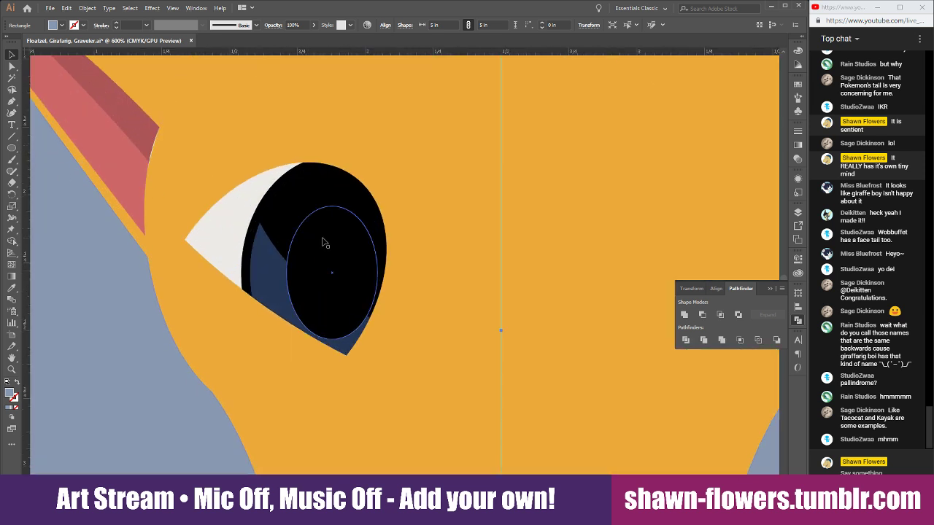
{"action": "left_click_drag", "start_coordinate": [325, 243], "coordinate": [327, 212]}
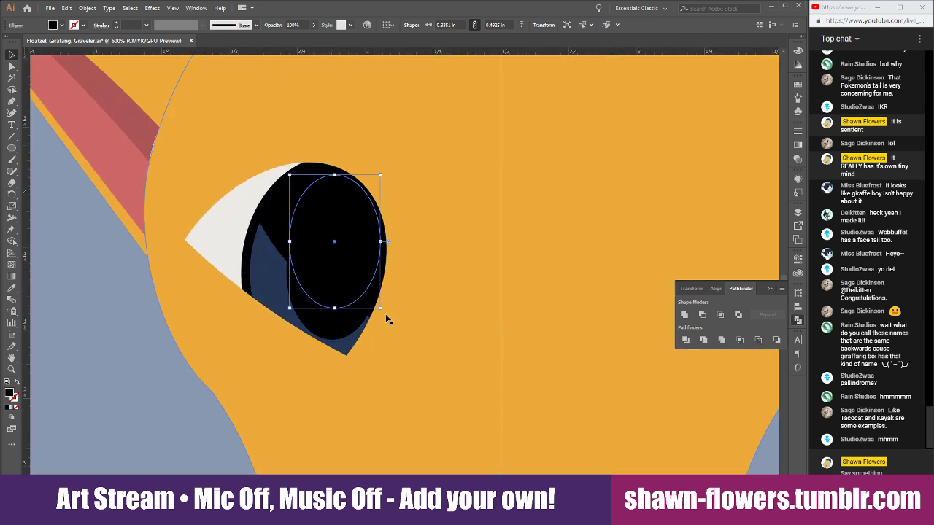
{"action": "left_click_drag", "start_coordinate": [381, 309], "coordinate": [360, 288]}
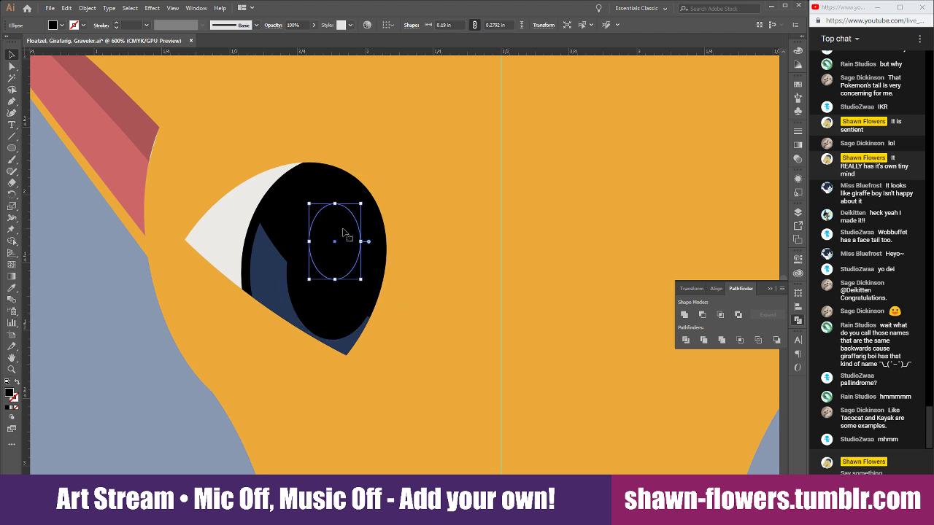
{"action": "left_click_drag", "start_coordinate": [348, 238], "coordinate": [348, 215]}
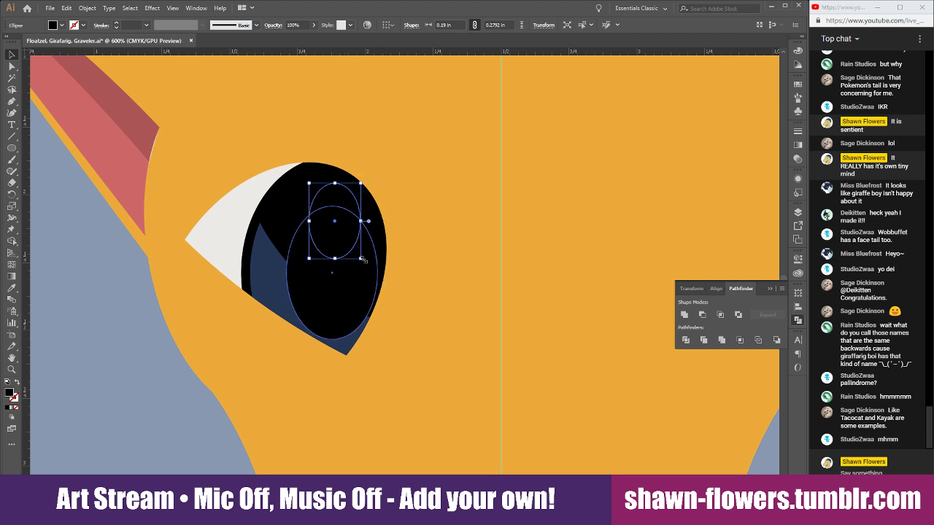
{"action": "left_click_drag", "start_coordinate": [363, 259], "coordinate": [368, 268]}
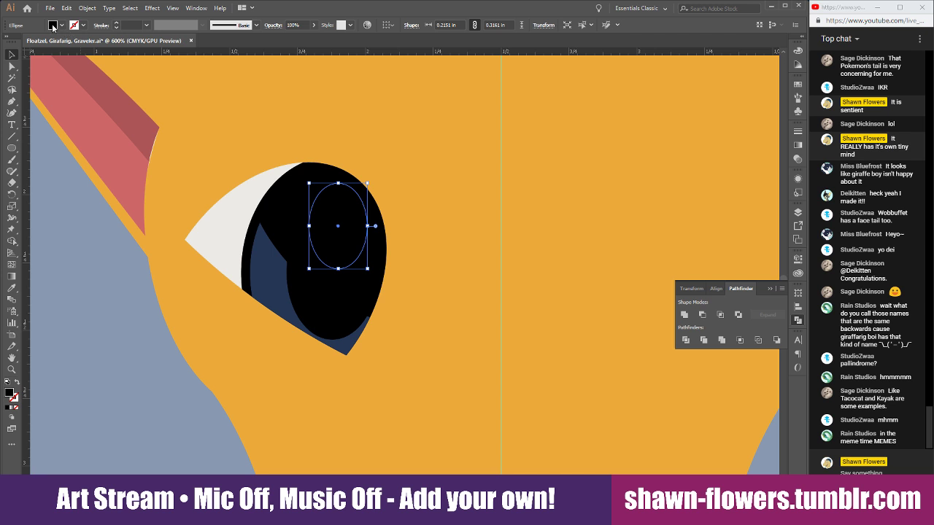
Fill the small upper ellipse with white as the eye's highlight and deselect it
{"action": "left_click", "coordinate": [53, 26], "text": "shift"}
{"action": "left_click", "coordinate": [18, 94]}
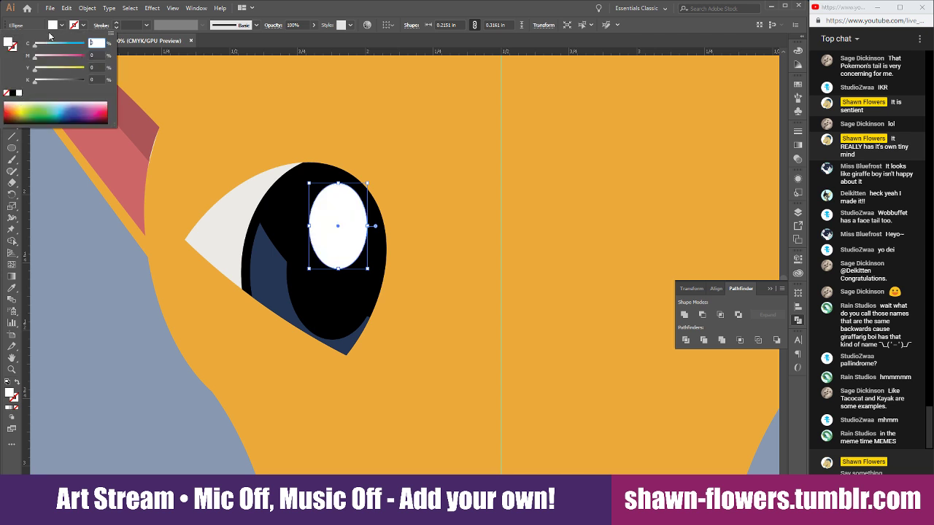
{"action": "key", "text": "Escape"}
{"action": "scroll", "coordinate": [133, 183], "scroll_direction": "down", "scroll_amount": 4}
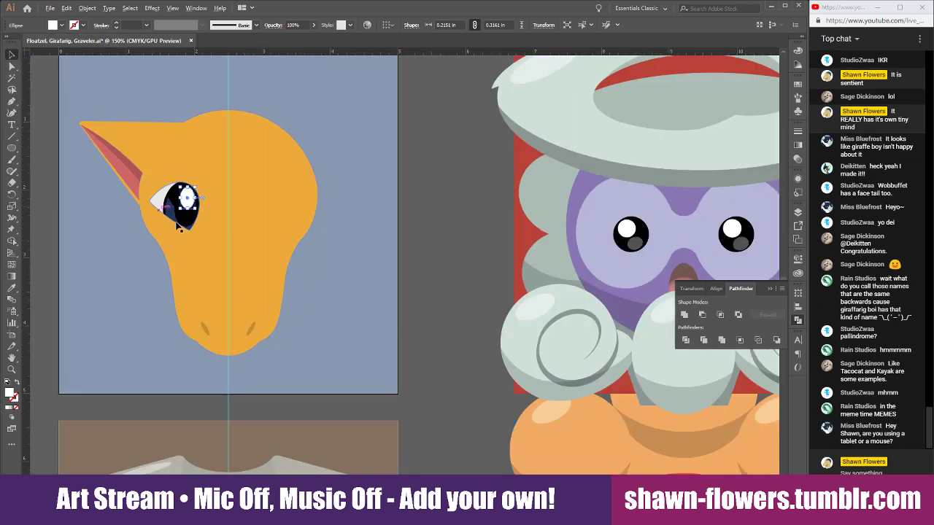
{"action": "left_click", "coordinate": [442, 173]}
{"action": "scroll", "coordinate": [408, 194], "scroll_direction": "left", "scroll_amount": 3}
{"action": "scroll", "coordinate": [226, 198], "scroll_direction": "up", "scroll_amount": 1}
{"action": "scroll", "coordinate": [247, 201], "scroll_direction": "up", "scroll_amount": 1}
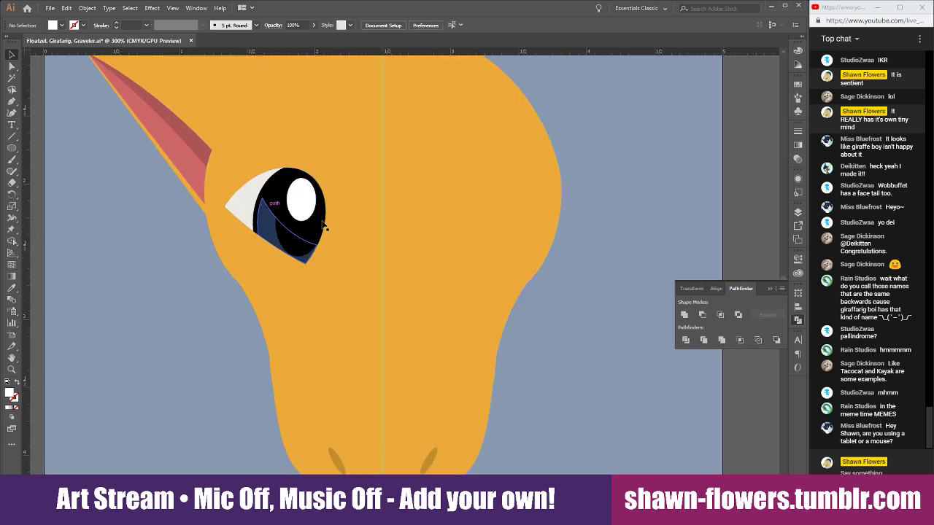
{"action": "scroll", "coordinate": [323, 227], "scroll_direction": "left", "scroll_amount": 1}
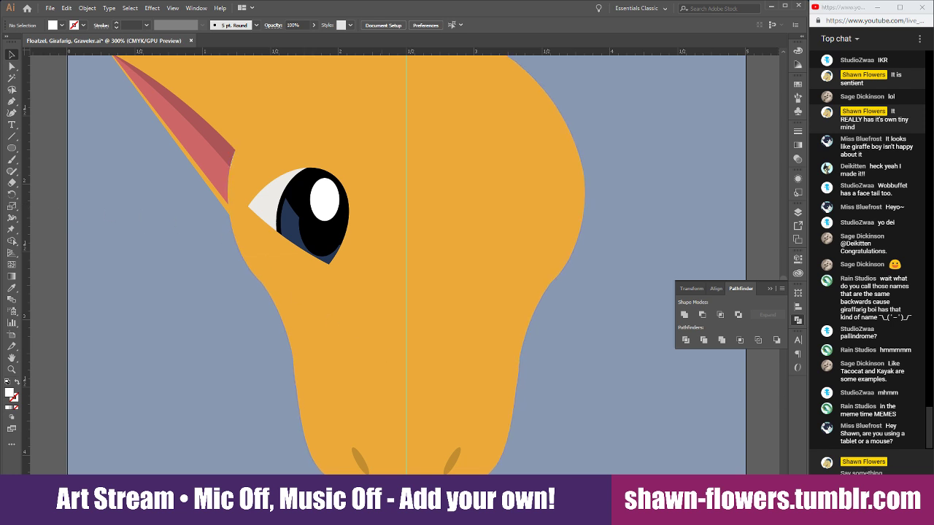
Switch to the YouTube live chat and send the messages "Mouse, baby" and "Because I AM A MONSTER"
{"action": "left_click", "coordinate": [841, 473]}
{"action": "type", "text": "Mouse baby"}
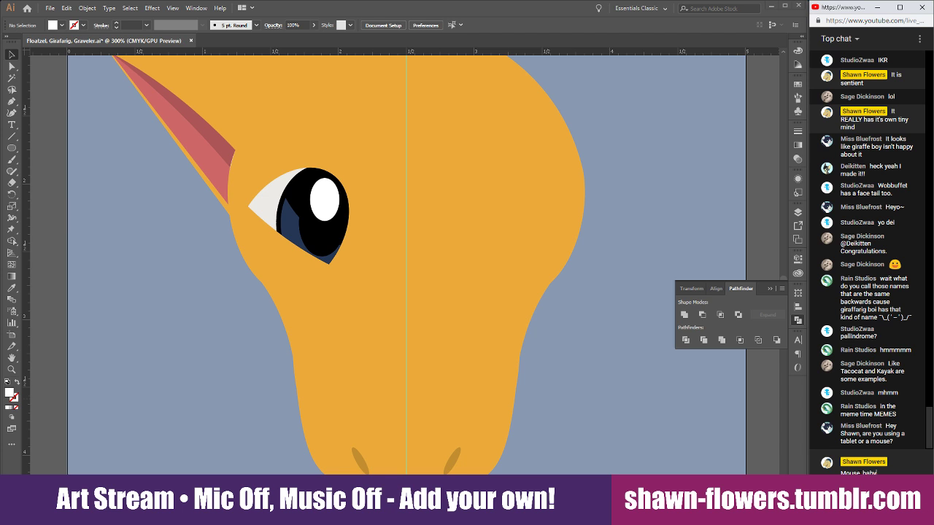
{"action": "key", "text": "Return"}
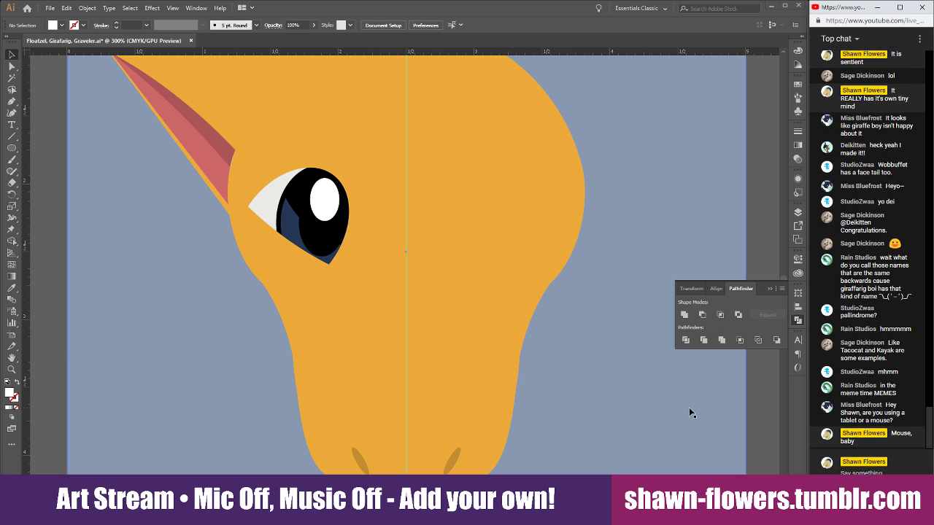
{"action": "type", "text": "Bel"}
{"action": "type", "text": "ause I AM A MONSTER"}
{"action": "key", "text": "Return"}
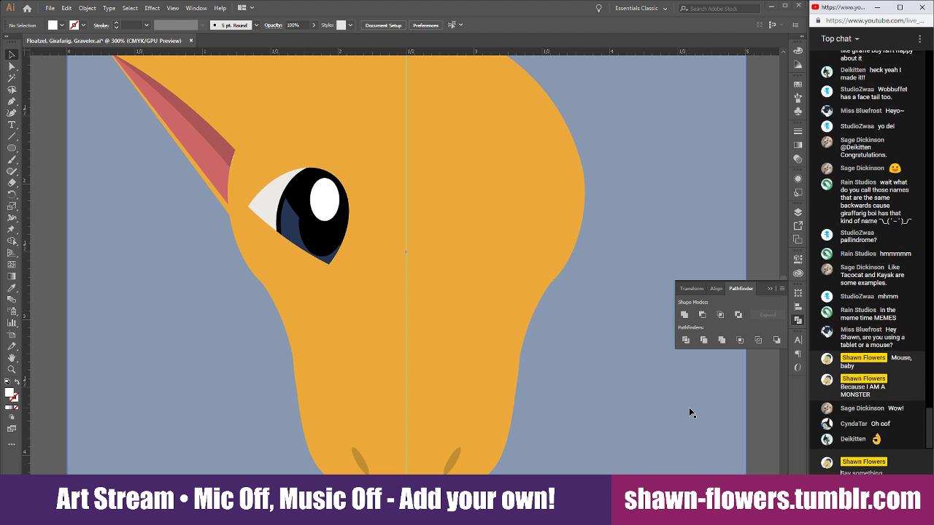
Send "Used mosue for all of 'em so far" in the live chat
{"action": "key", "text": "ctrl+minus"}
{"action": "key", "text": "ctrl+minus"}
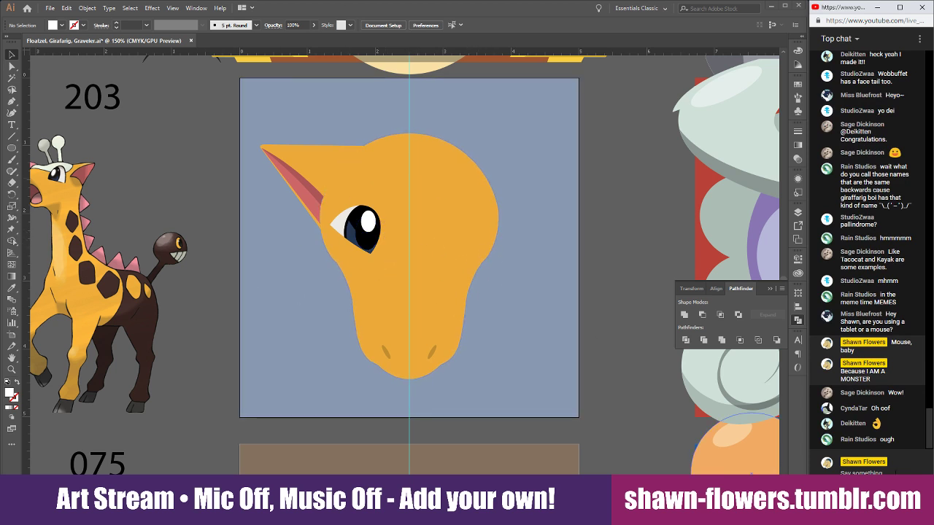
{"action": "type", "text": "Used mosue for all of"}
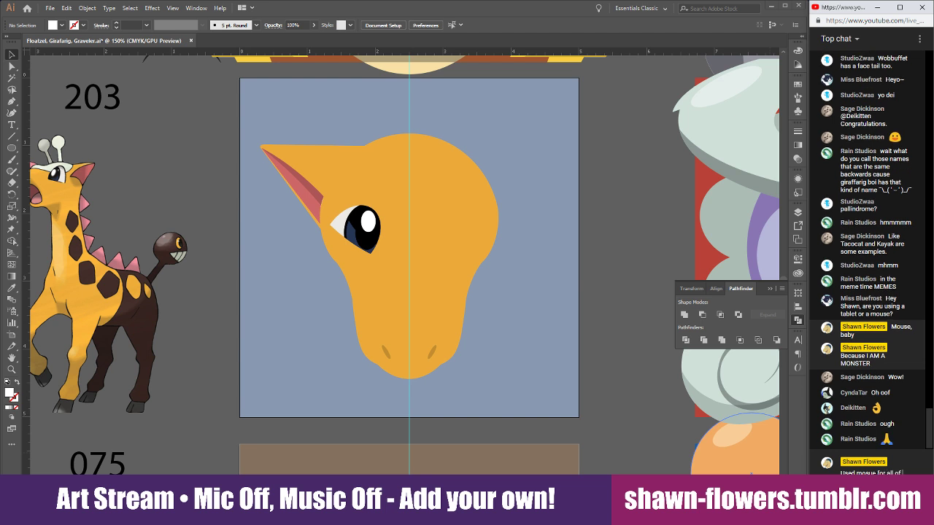
{"action": "type", "text": "so f"}
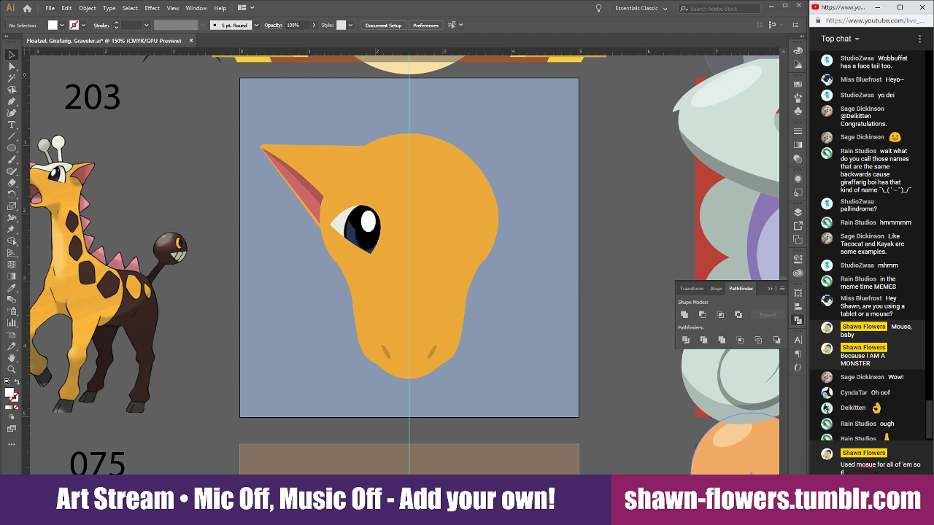
{"action": "type", "text": "ar"}
{"action": "key", "text": "Return"}
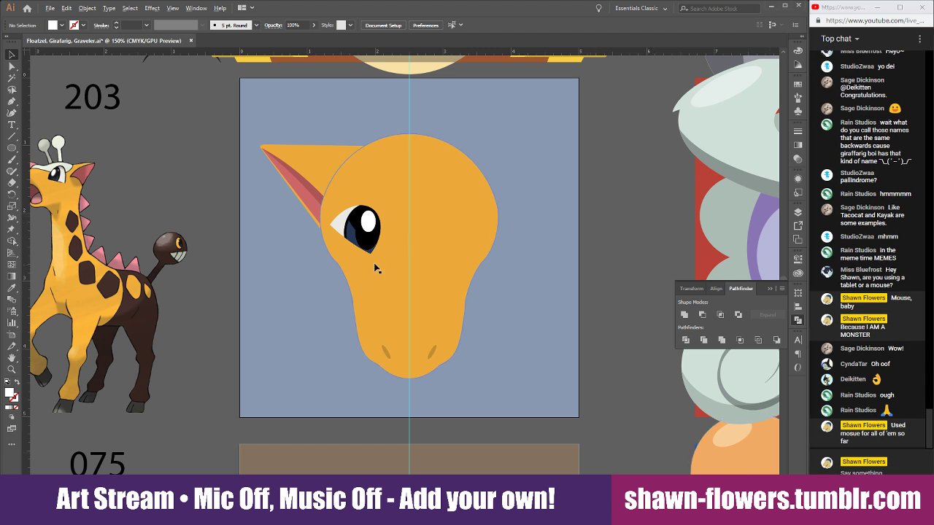
Copy the white highlight ellipse, scale it to about 0.06 by 0.09 in, and place it at the iris's upper-left edge
{"action": "scroll", "coordinate": [374, 262], "scroll_direction": "up", "scroll_amount": 2}
{"action": "scroll", "coordinate": [379, 278], "scroll_direction": "down", "scroll_amount": 1}
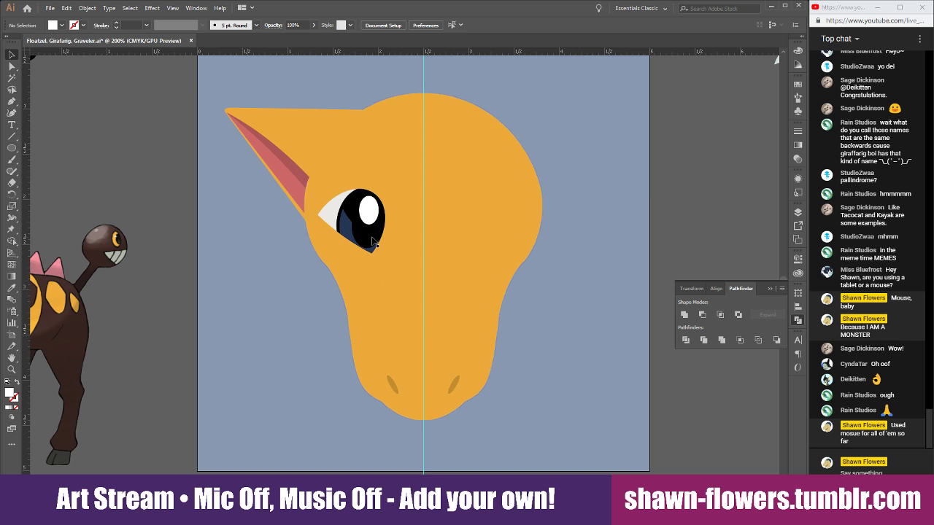
{"action": "scroll", "coordinate": [314, 212], "scroll_direction": "down", "scroll_amount": 1}
{"action": "scroll", "coordinate": [388, 194], "scroll_direction": "up", "scroll_amount": 2}
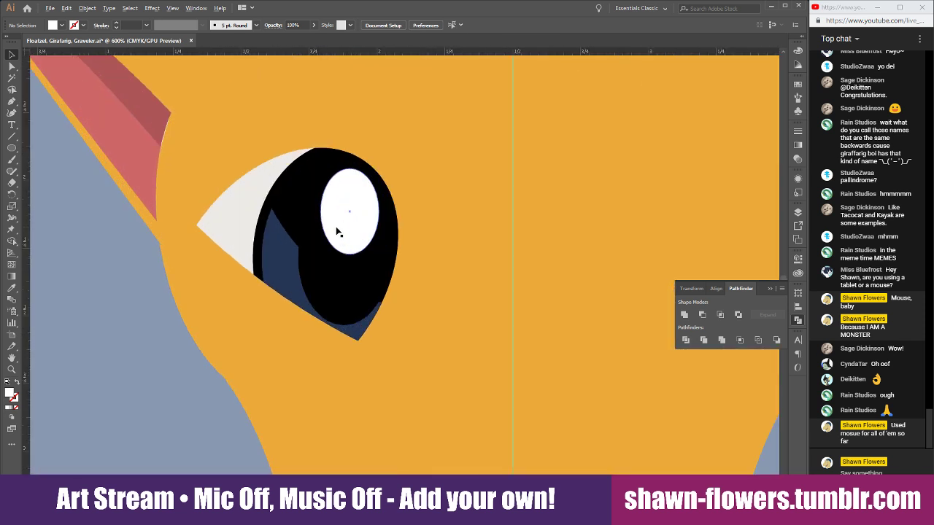
{"action": "left_click_drag", "start_coordinate": [352, 228], "coordinate": [284, 171]}
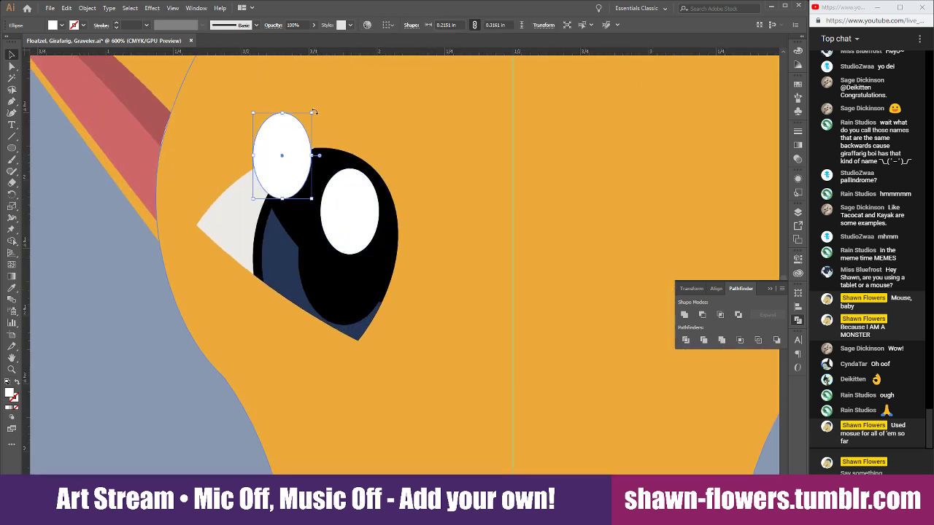
{"action": "left_click_drag", "start_coordinate": [314, 111], "coordinate": [289, 170]}
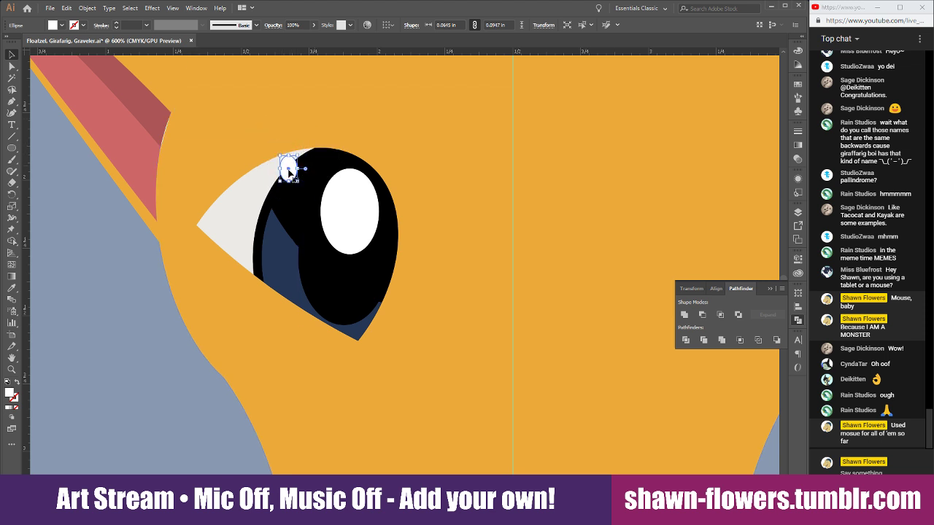
{"action": "scroll", "coordinate": [117, 318], "scroll_direction": "down", "scroll_amount": 1}
{"action": "left_click", "coordinate": [111, 315]}
Examine the finished eye up close and at portrait scale, comparing it with the 203 reference picture
{"action": "scroll", "coordinate": [117, 314], "scroll_direction": "left", "scroll_amount": 3}
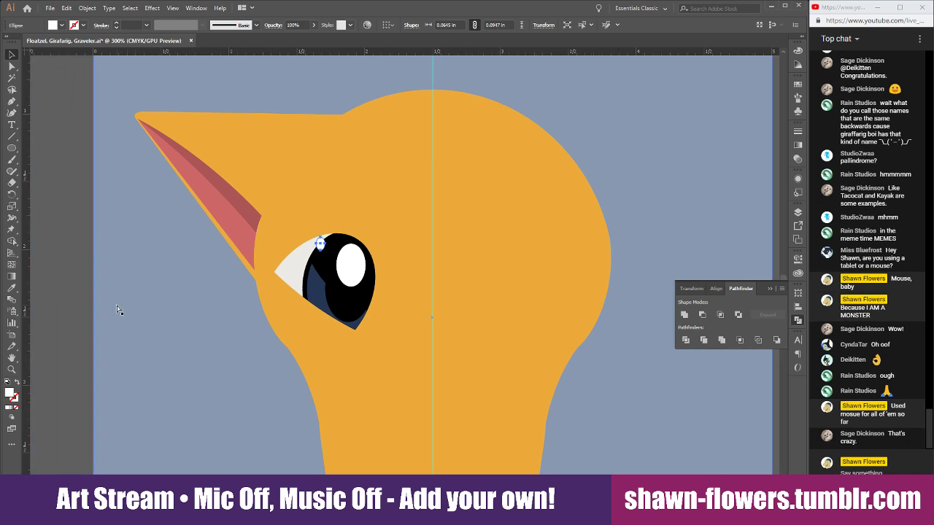
{"action": "scroll", "coordinate": [83, 267], "scroll_direction": "down", "scroll_amount": 1}
{"action": "scroll", "coordinate": [328, 273], "scroll_direction": "up", "scroll_amount": 4}
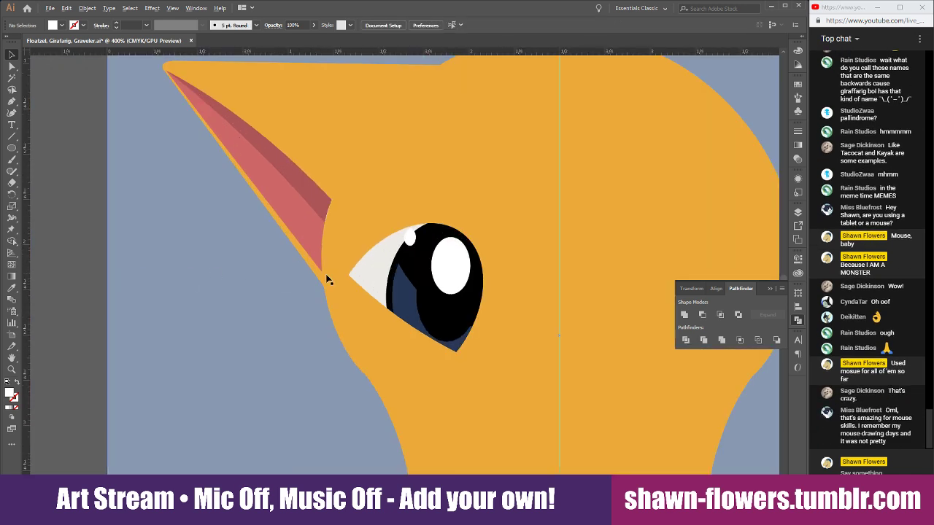
{"action": "scroll", "coordinate": [343, 324], "scroll_direction": "down", "scroll_amount": 1}
{"action": "scroll", "coordinate": [511, 333], "scroll_direction": "down", "scroll_amount": 2}
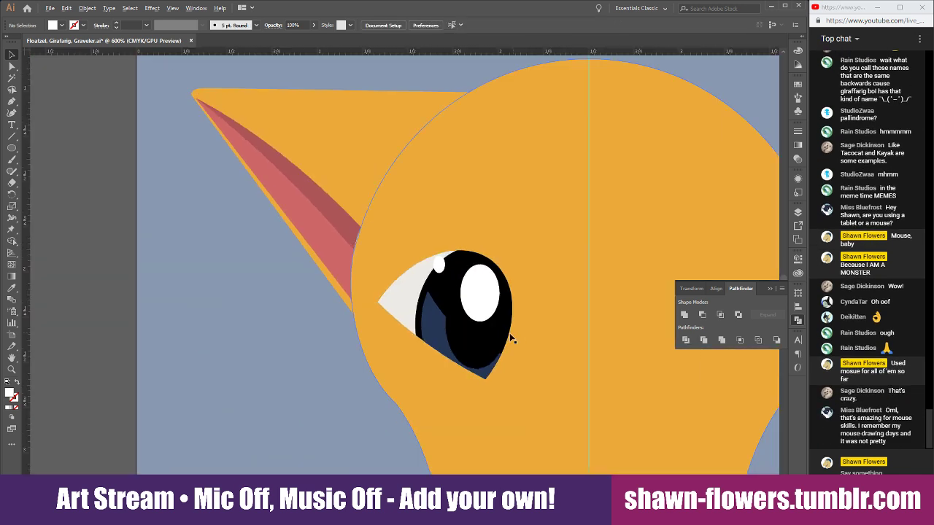
{"action": "scroll", "coordinate": [219, 306], "scroll_direction": "right", "scroll_amount": 2}
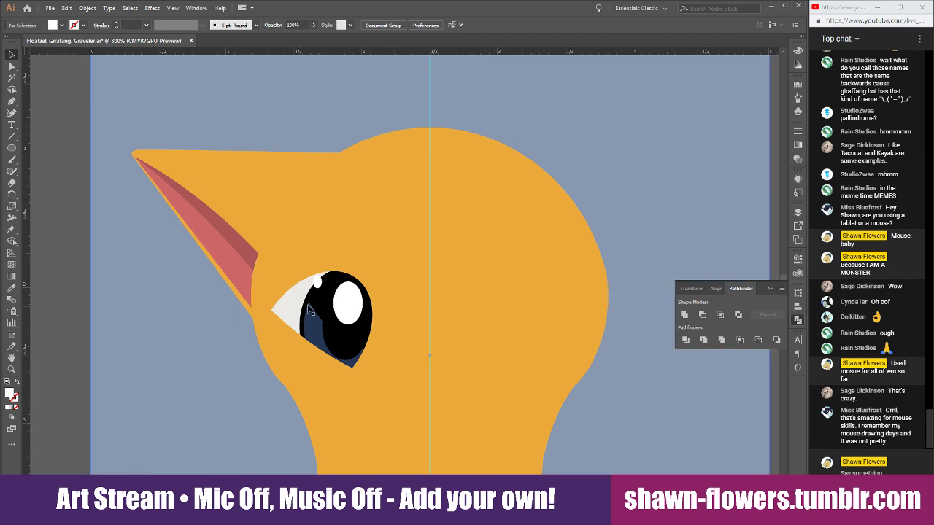
{"action": "scroll", "coordinate": [321, 321], "scroll_direction": "down", "scroll_amount": 2}
{"action": "scroll", "coordinate": [234, 376], "scroll_direction": "up", "scroll_amount": 1}
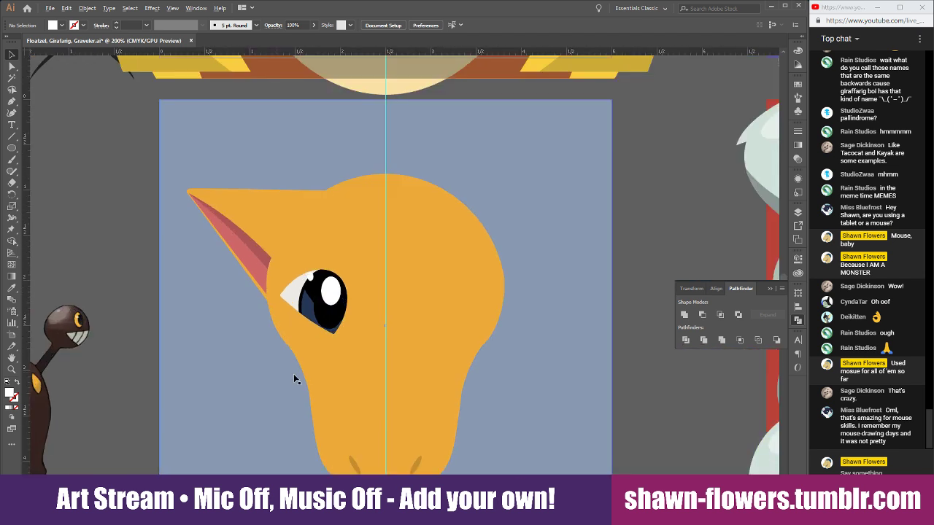
{"action": "scroll", "coordinate": [605, 244], "scroll_direction": "down", "scroll_amount": 1}
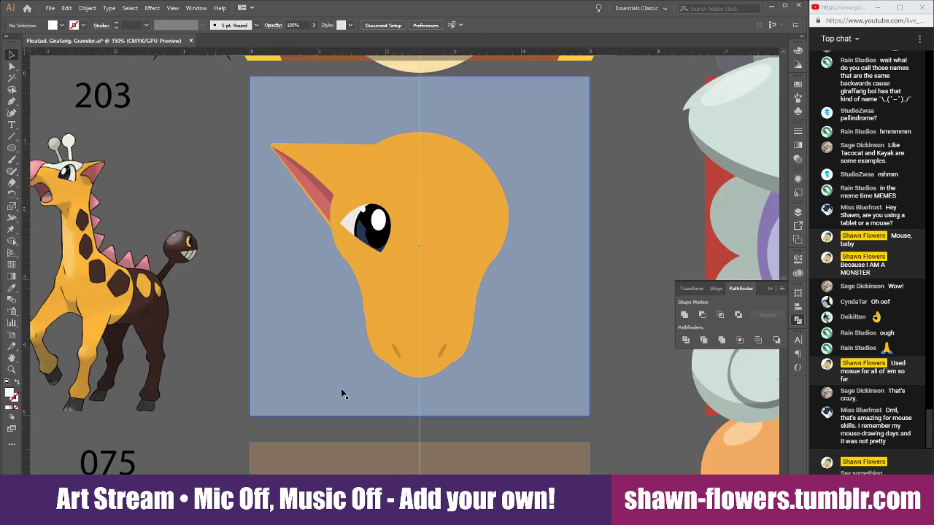
{"action": "scroll", "coordinate": [373, 377], "scroll_direction": "up", "scroll_amount": 1}
{"action": "scroll", "coordinate": [456, 371], "scroll_direction": "left", "scroll_amount": 3}
{"action": "scroll", "coordinate": [401, 368], "scroll_direction": "right", "scroll_amount": 2}
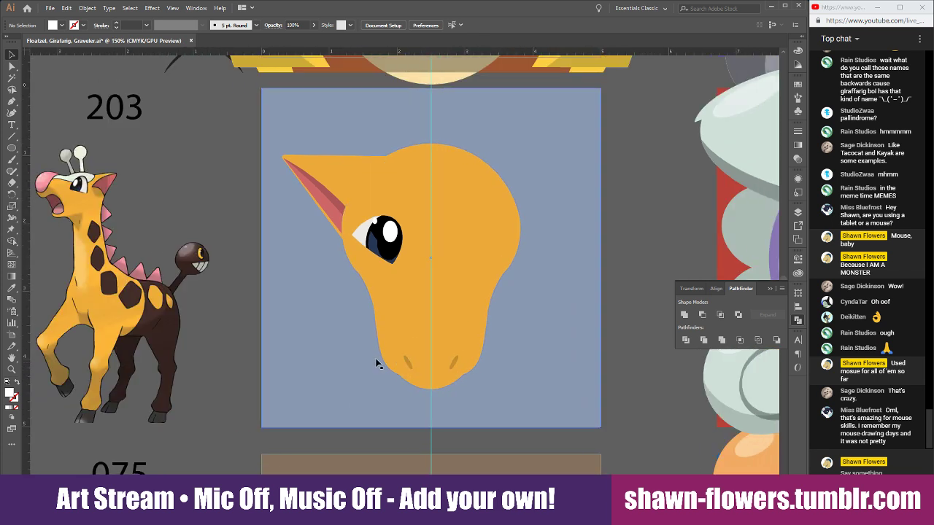
Delete both nostril shapes from the muzzle
{"action": "left_click", "coordinate": [405, 359]}
{"action": "key", "text": "Delete"}
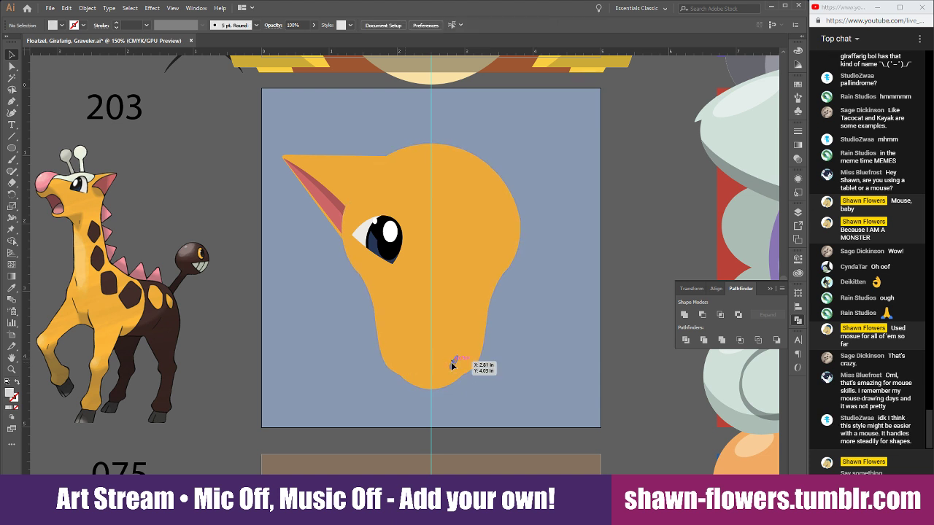
{"action": "left_click", "coordinate": [452, 362]}
{"action": "key", "text": "Delete"}
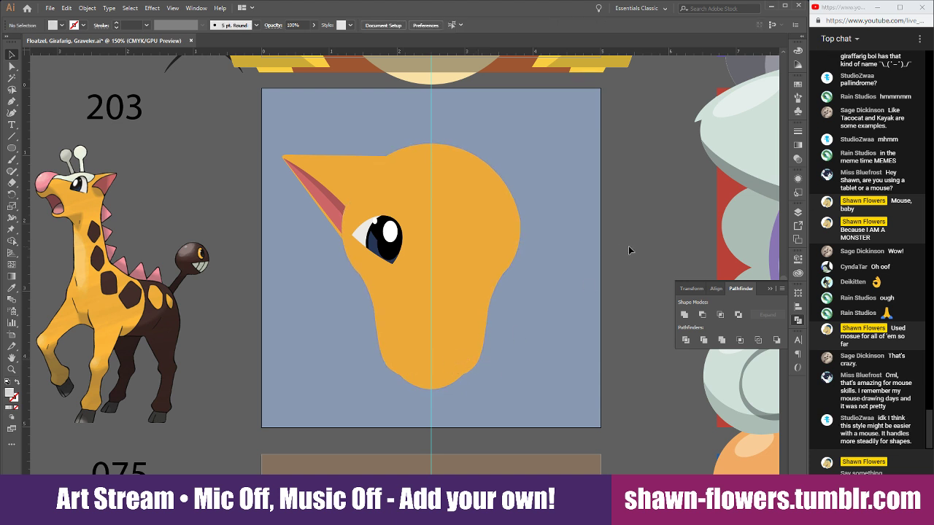
Draw a light gray ellipse about 1.06 by 0.82 in on the lower muzzle
{"action": "left_click", "coordinate": [12, 148]}
{"action": "left_click_drag", "start_coordinate": [401, 313], "coordinate": [467, 368]}
{"action": "left_click", "coordinate": [11, 55]}
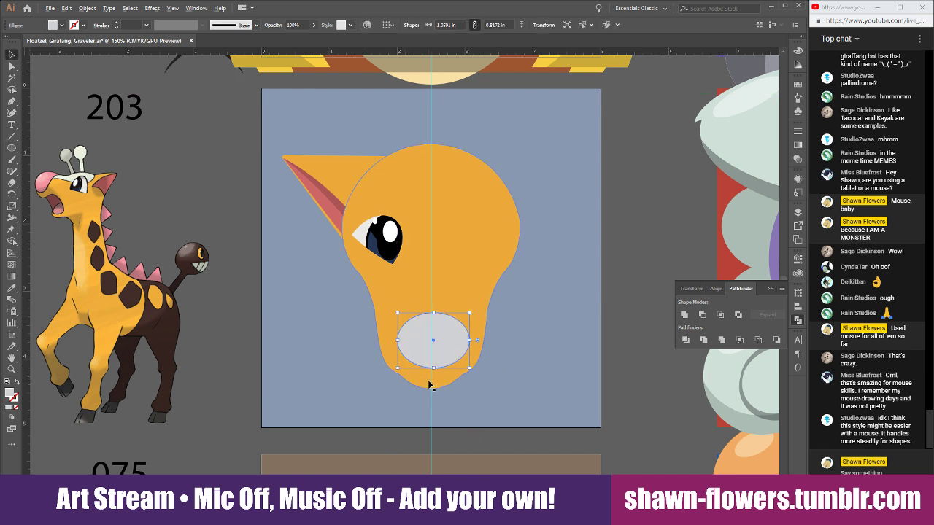
Center the muzzle ellipse on the guide, overlay a copy about 1.22 in tall, and lower that copy to the muzzle's bottom edge
{"action": "scroll", "coordinate": [440, 367], "scroll_direction": "up", "scroll_amount": 2}
{"action": "left_click_drag", "start_coordinate": [465, 313], "coordinate": [421, 216]}
{"action": "left_click_drag", "start_coordinate": [415, 185], "coordinate": [415, 170]}
{"action": "left_click_drag", "start_coordinate": [438, 297], "coordinate": [451, 349]}
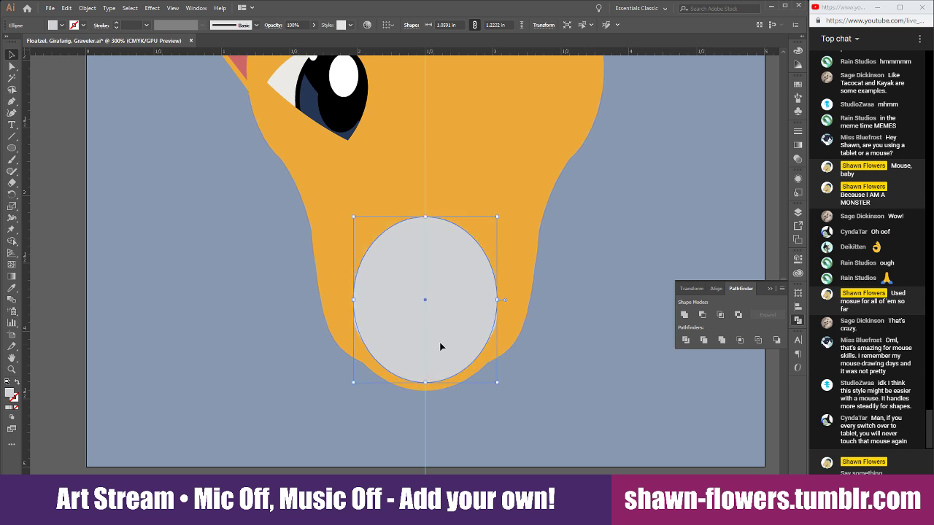
{"action": "left_click", "coordinate": [63, 304]}
{"action": "scroll", "coordinate": [390, 361], "scroll_direction": "up", "scroll_amount": 3}
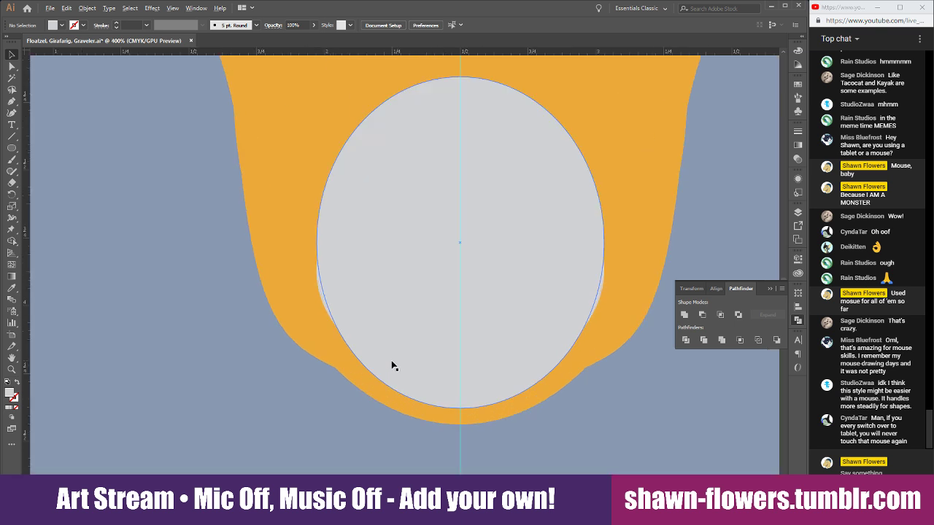
{"action": "left_click_drag", "start_coordinate": [419, 297], "coordinate": [422, 319]}
Merge the upper regions of the two muzzle ellipses with Shape Builder and delete the leftover lower crescent
{"action": "key", "text": "ctrl+a"}
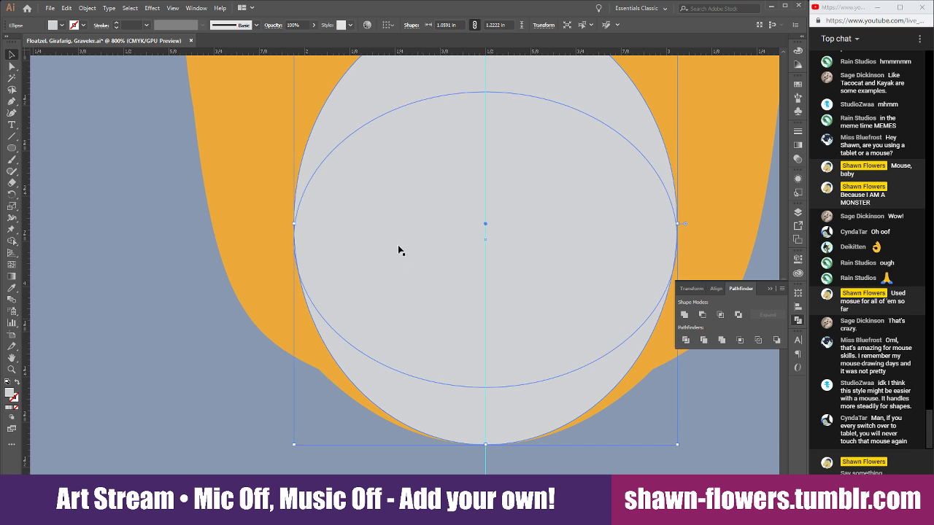
{"action": "scroll", "coordinate": [358, 251], "scroll_direction": "down", "scroll_amount": 2}
{"action": "left_click", "coordinate": [11, 241]}
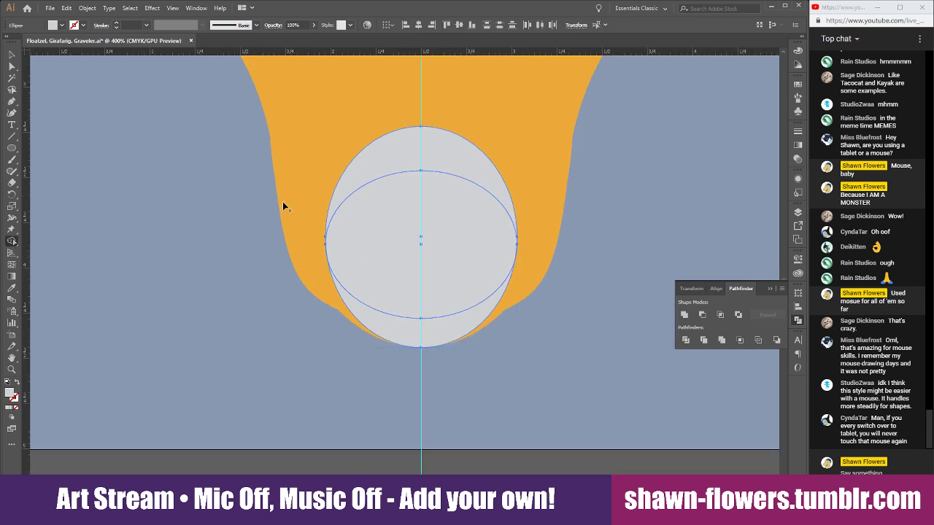
{"action": "left_click_drag", "start_coordinate": [381, 163], "coordinate": [378, 235]}
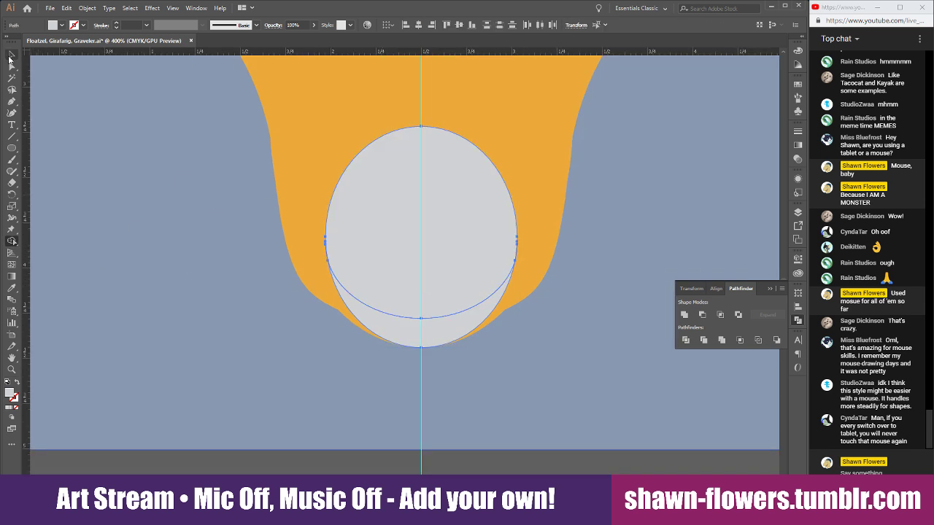
{"action": "left_click", "coordinate": [11, 55]}
{"action": "left_click", "coordinate": [377, 401]}
{"action": "left_click", "coordinate": [422, 335]}
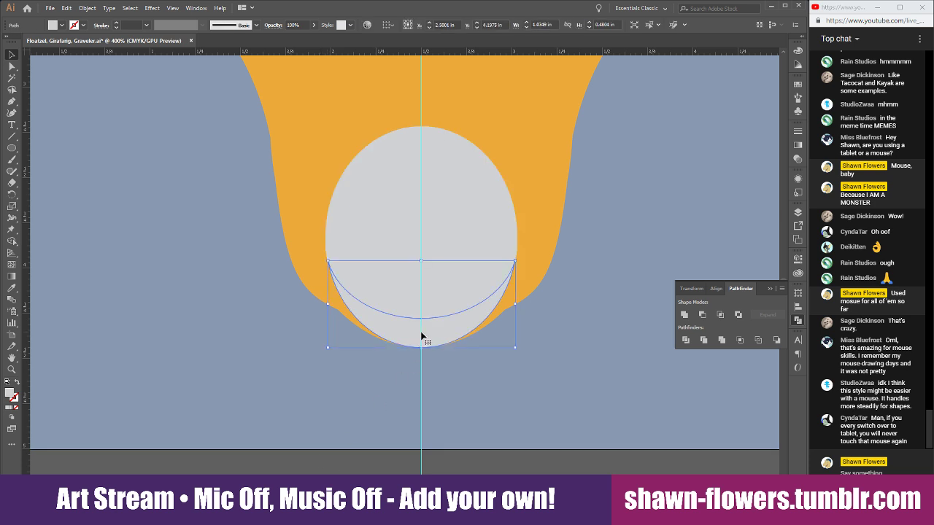
{"action": "key", "text": "Delete"}
{"action": "scroll", "coordinate": [524, 462], "scroll_direction": "down", "scroll_amount": 4}
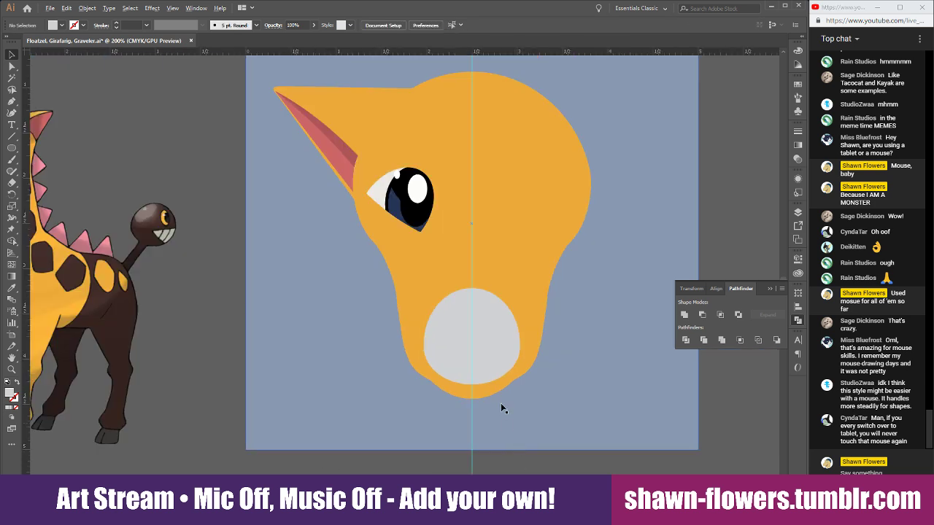
Fill the muzzle shape with the pink sampled from the reference giraffe's nose and deselect it
{"action": "left_click", "coordinate": [481, 357]}
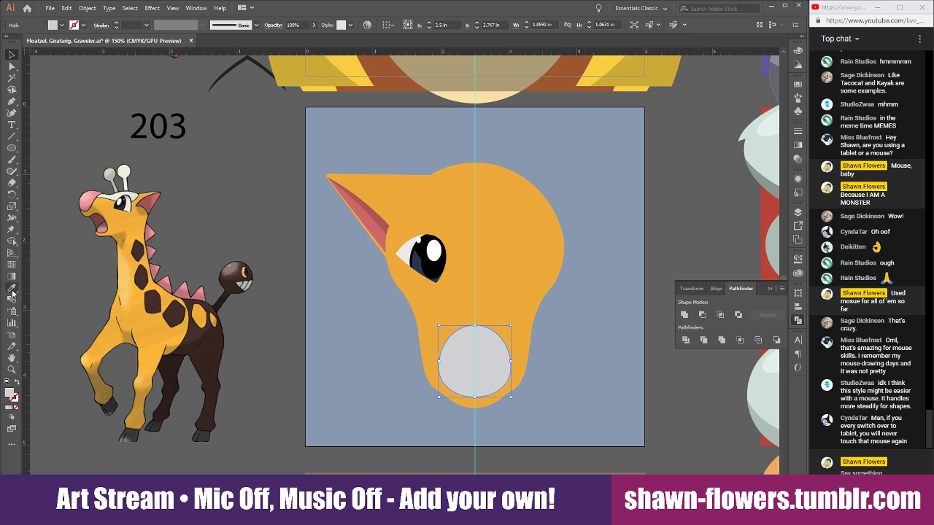
{"action": "left_click", "coordinate": [11, 287]}
{"action": "left_click", "coordinate": [87, 200]}
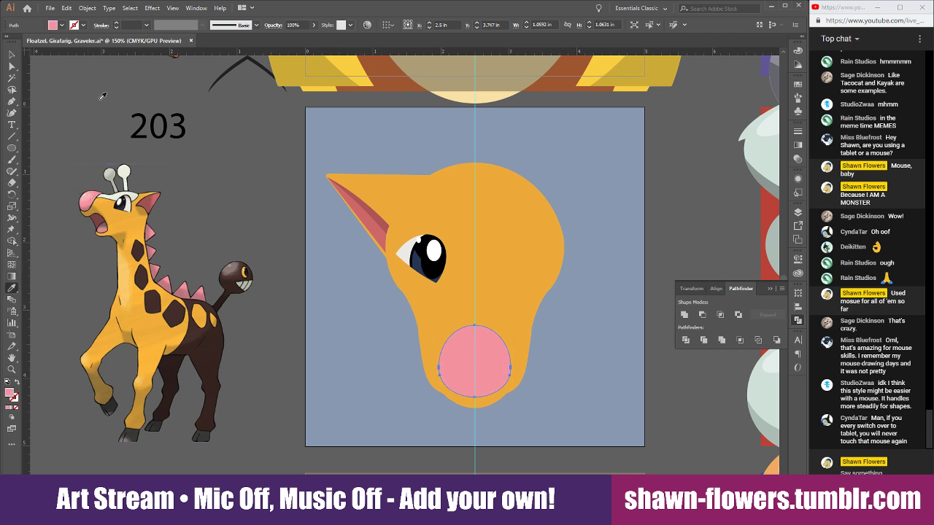
{"action": "left_click", "coordinate": [10, 53]}
{"action": "left_click", "coordinate": [295, 338]}
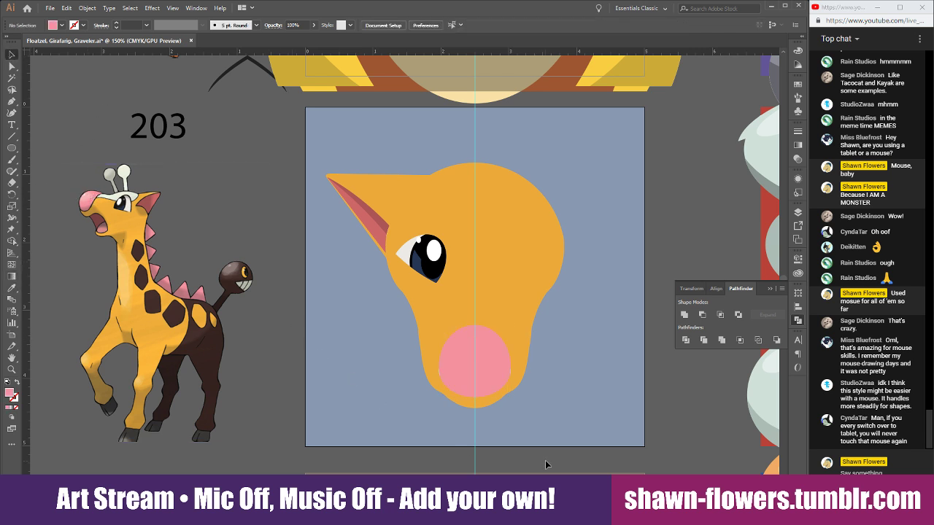
Make a copy of the orange head shape and scale it to about 2.01 by 3.39 in, centered on the vertical guide
{"action": "left_click_drag", "start_coordinate": [500, 251], "coordinate": [531, 275]}
{"action": "scroll", "coordinate": [502, 361], "scroll_direction": "up", "scroll_amount": 3}
{"action": "scroll", "coordinate": [531, 274], "scroll_direction": "down", "scroll_amount": 3}
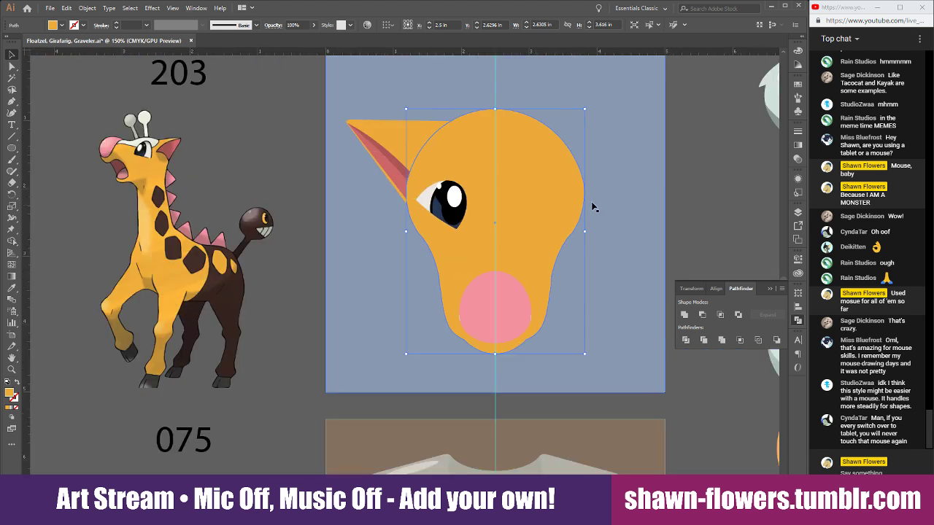
{"action": "left_click_drag", "start_coordinate": [584, 109], "coordinate": [564, 96]}
{"action": "left_click_drag", "start_coordinate": [494, 367], "coordinate": [495, 325]}
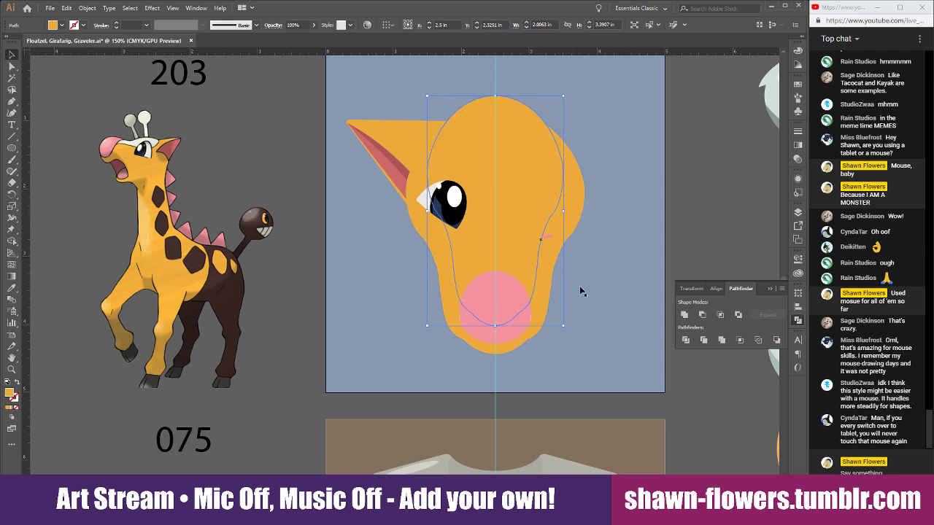
Fill the narrowed head copy with the off-white sampled from the eye and deselect it
{"action": "left_click", "coordinate": [12, 287]}
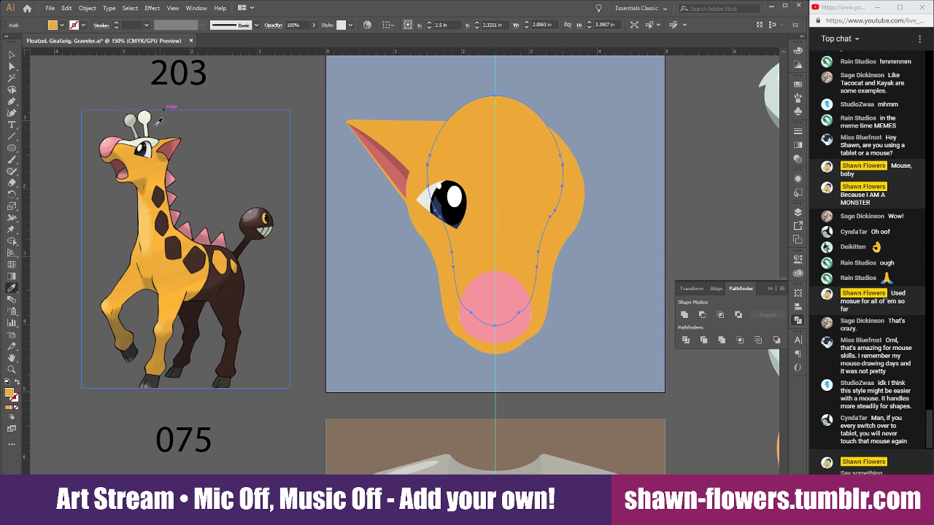
{"action": "left_click", "coordinate": [429, 197]}
{"action": "key", "text": "v"}
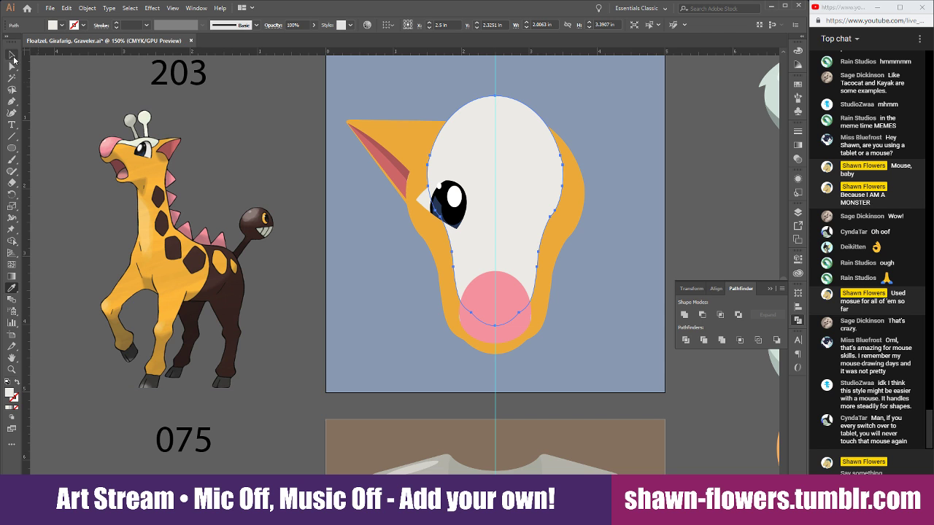
{"action": "left_click", "coordinate": [312, 226]}
Select the off-white base shape of the left eye
{"action": "scroll", "coordinate": [646, 207], "scroll_direction": "right", "scroll_amount": 5}
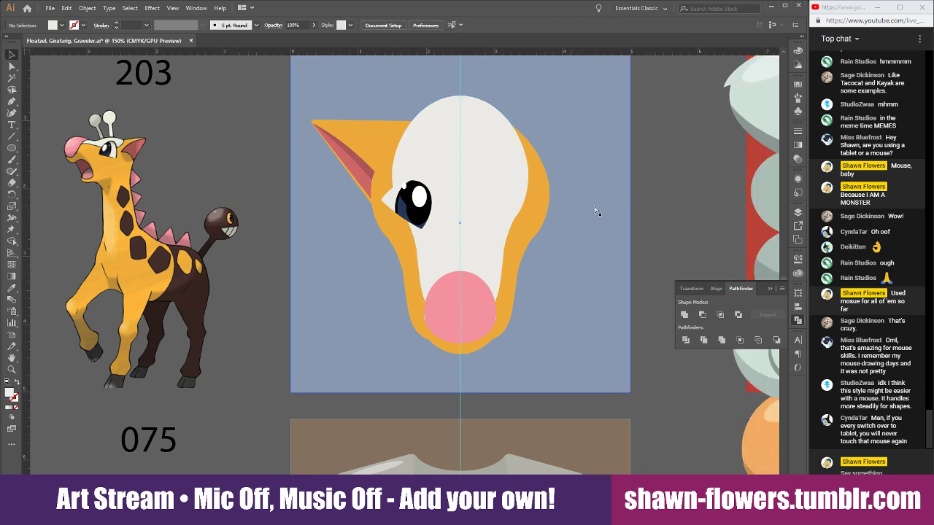
{"action": "scroll", "coordinate": [341, 220], "scroll_direction": "up", "scroll_amount": 1}
{"action": "left_click", "coordinate": [384, 191]}
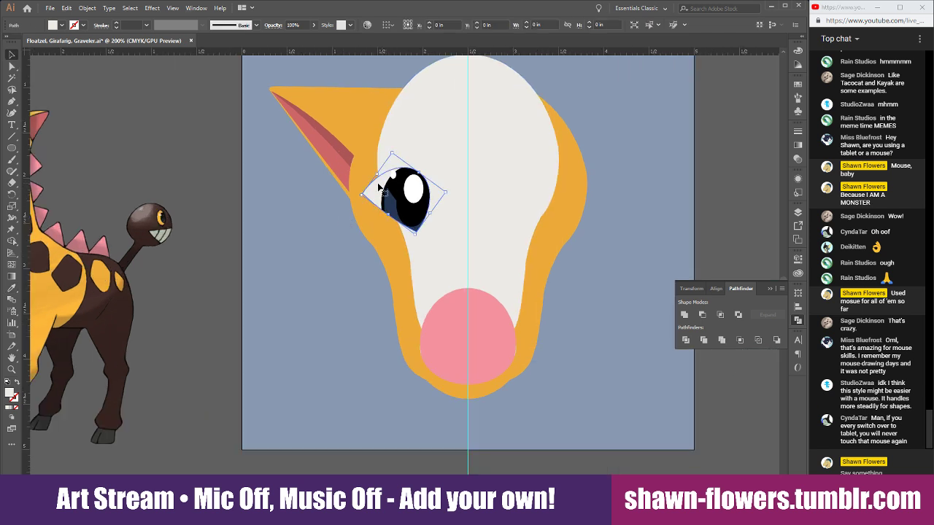
Darken the fill of the white of the eye by setting its black (K) value to 12%
{"action": "left_click", "coordinate": [53, 27], "text": "shift"}
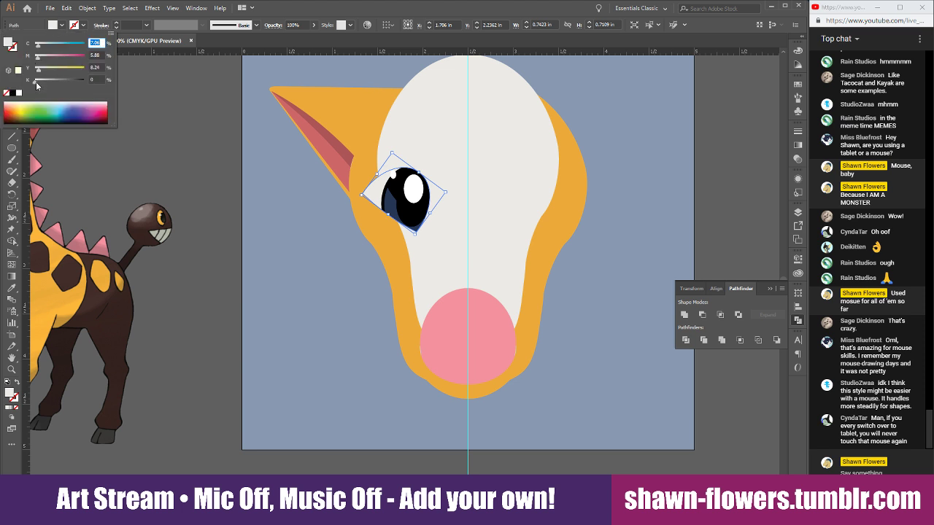
{"action": "left_click_drag", "start_coordinate": [36, 85], "coordinate": [42, 85]}
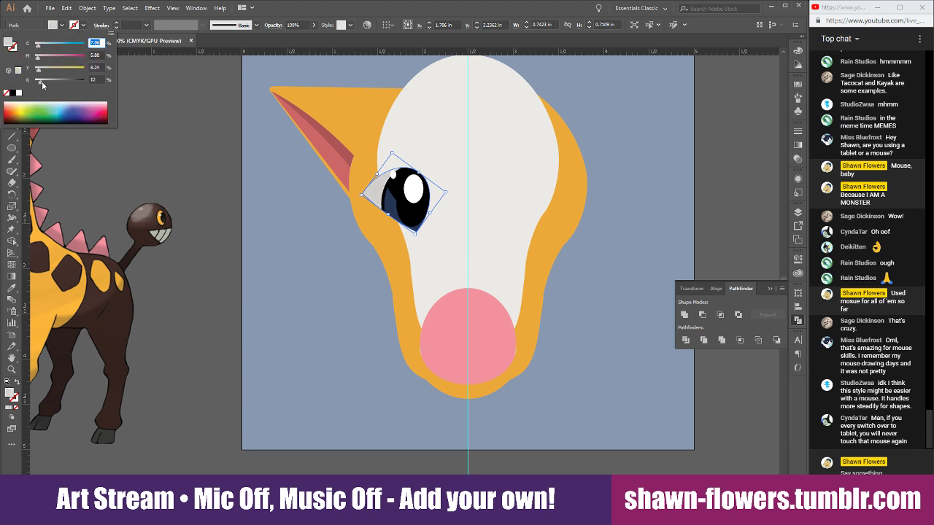
{"action": "left_click", "coordinate": [59, 23]}
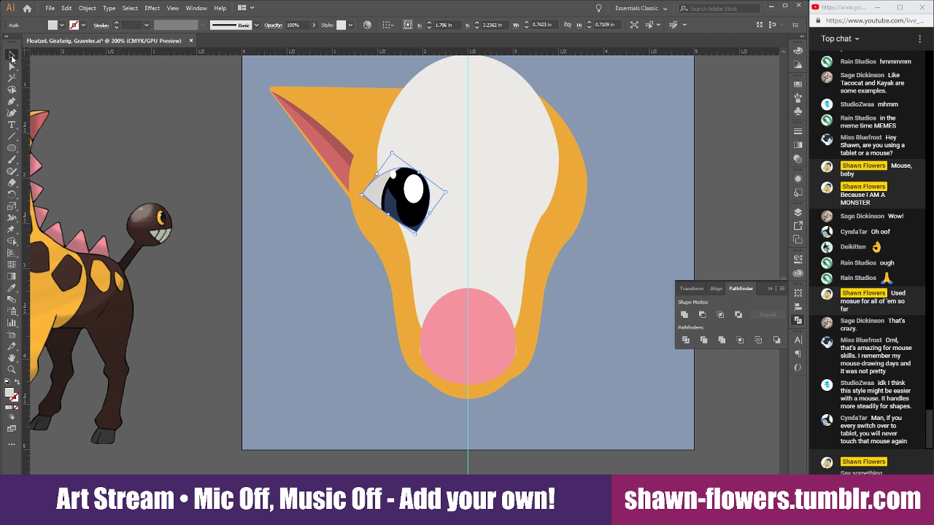
{"action": "left_click", "coordinate": [236, 151]}
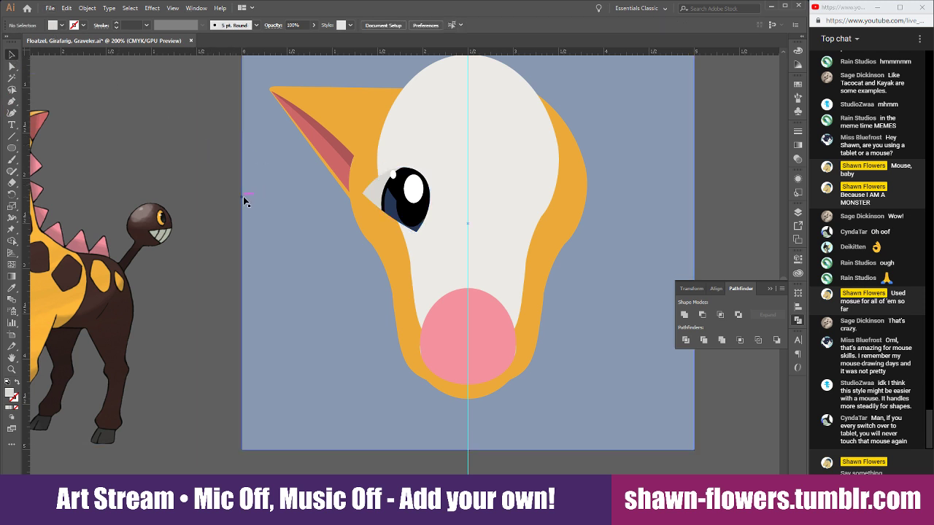
{"action": "scroll", "coordinate": [243, 196], "scroll_direction": "down", "scroll_amount": 1}
{"action": "scroll", "coordinate": [232, 197], "scroll_direction": "right", "scroll_amount": 4}
{"action": "scroll", "coordinate": [521, 210], "scroll_direction": "left", "scroll_amount": 9}
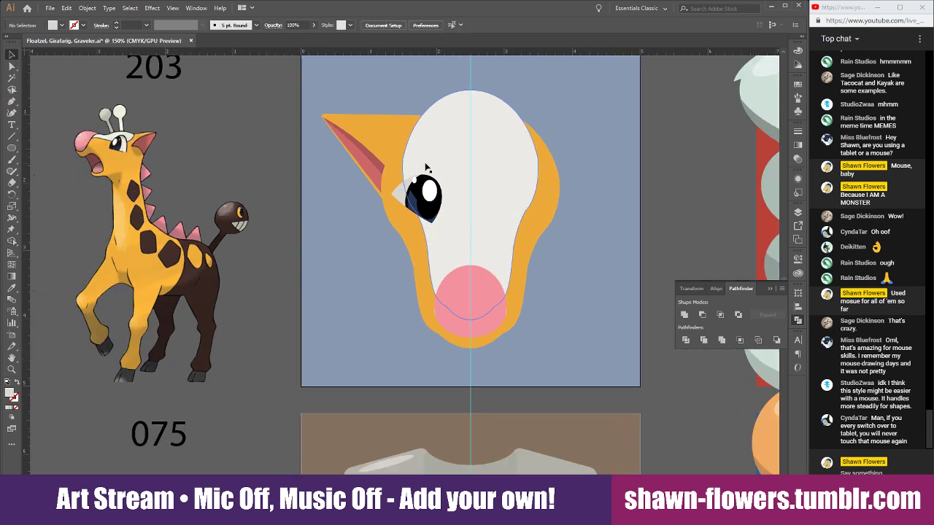
{"action": "scroll", "coordinate": [426, 168], "scroll_direction": "up", "scroll_amount": 2}
{"action": "scroll", "coordinate": [392, 238], "scroll_direction": "down", "scroll_amount": 1}
{"action": "scroll", "coordinate": [392, 238], "scroll_direction": "up", "scroll_amount": 1}
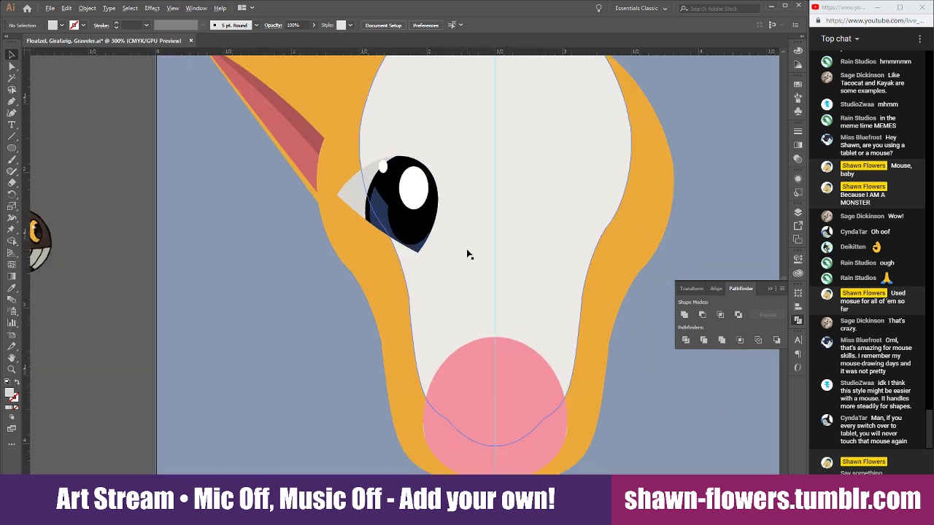
{"action": "scroll", "coordinate": [468, 254], "scroll_direction": "down", "scroll_amount": 1}
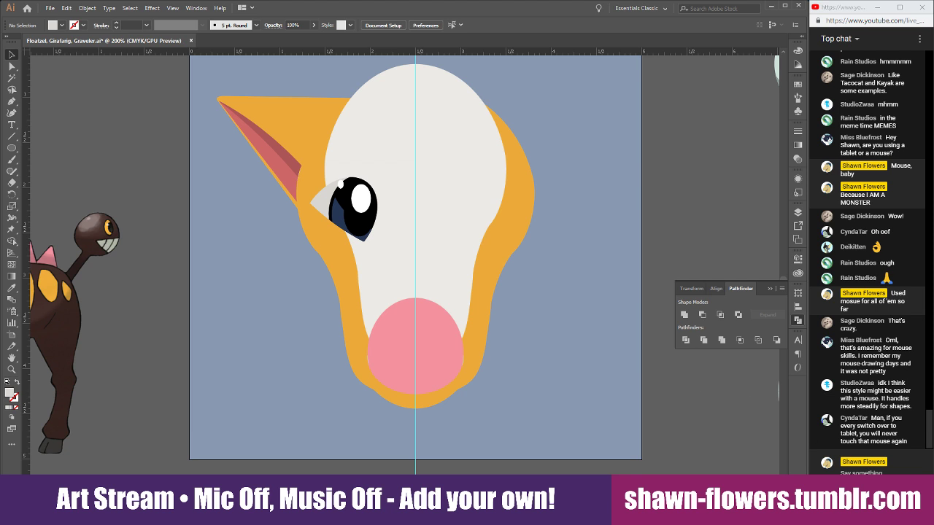
Reply in the YouTube live chat that a mouse is easier for moving shapes around and a tablet is for actual drawing
{"action": "left_click", "coordinate": [852, 473]}
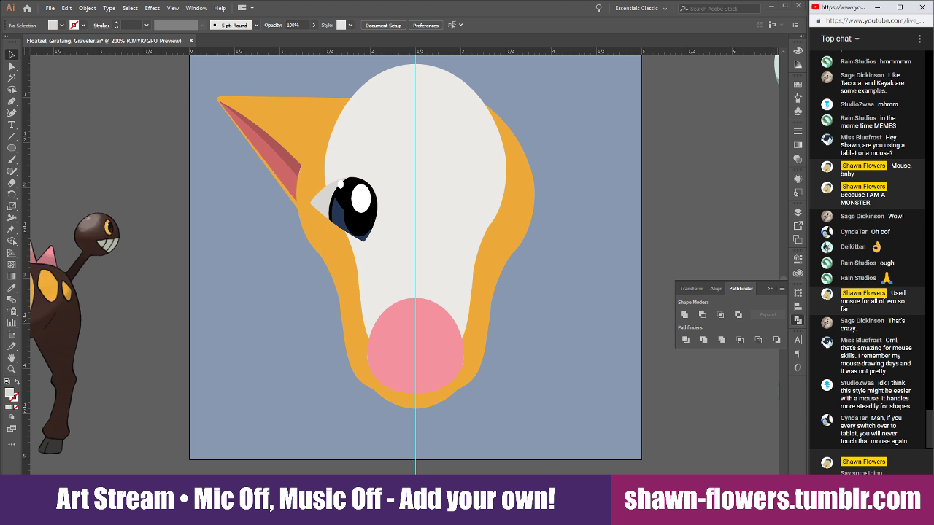
{"action": "type", "text": "Z"}
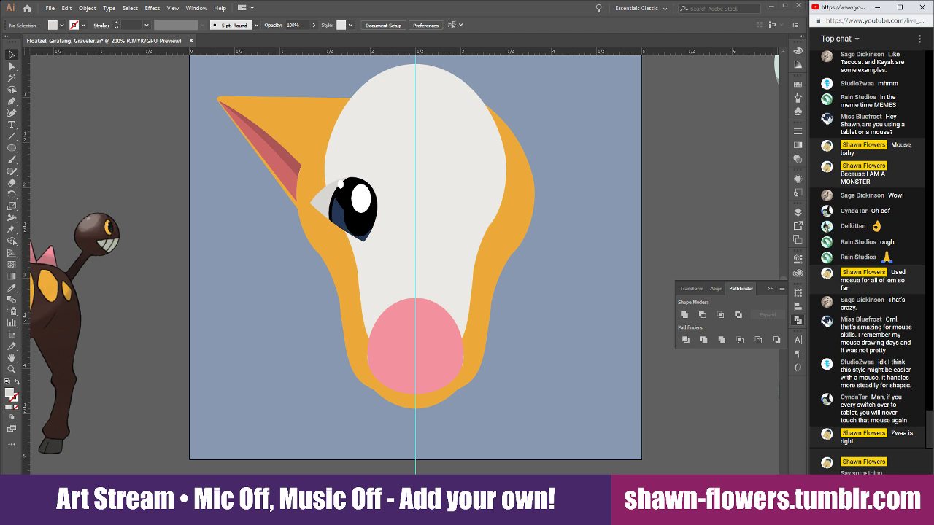
{"action": "type", "text": "Mou"}
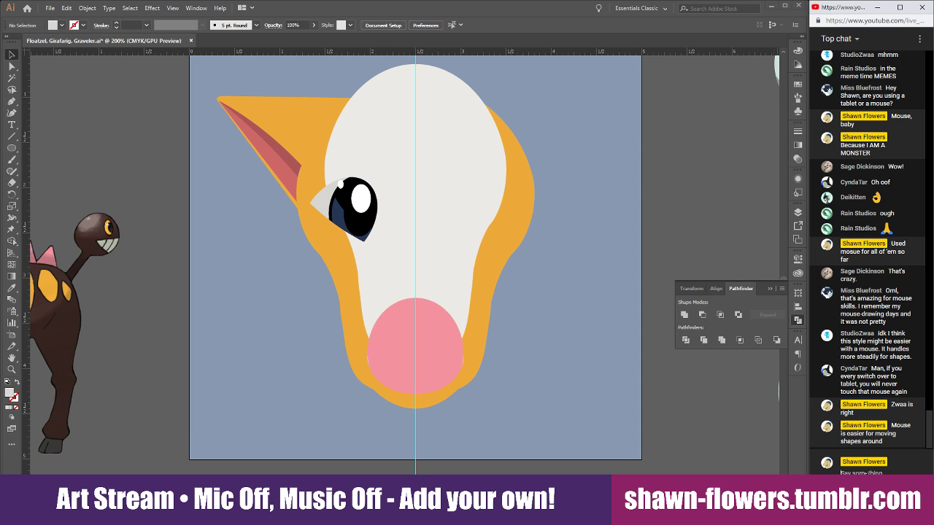
{"action": "type", "text": "If"}
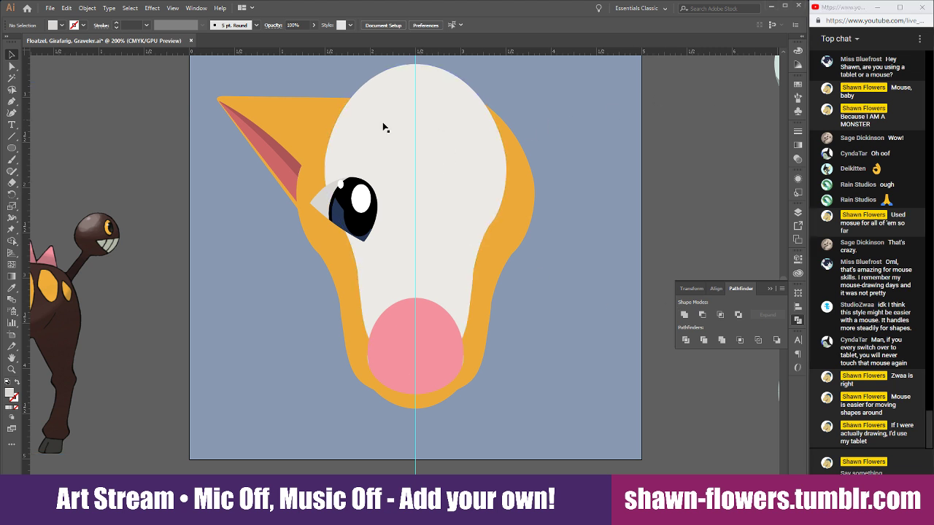
Trim the white face patch to the orange head outline with the Pathfinder Intersect operation
{"action": "left_click_drag", "start_coordinate": [308, 183], "coordinate": [313, 184]}
{"action": "scroll", "coordinate": [309, 183], "scroll_direction": "up", "scroll_amount": 3}
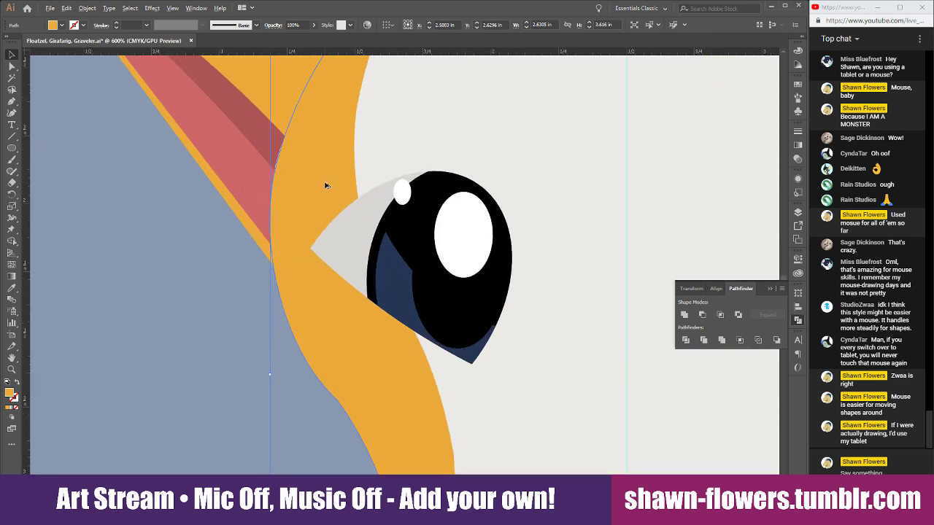
{"action": "scroll", "coordinate": [325, 186], "scroll_direction": "down", "scroll_amount": 4}
{"action": "scroll", "coordinate": [412, 198], "scroll_direction": "up", "scroll_amount": 1}
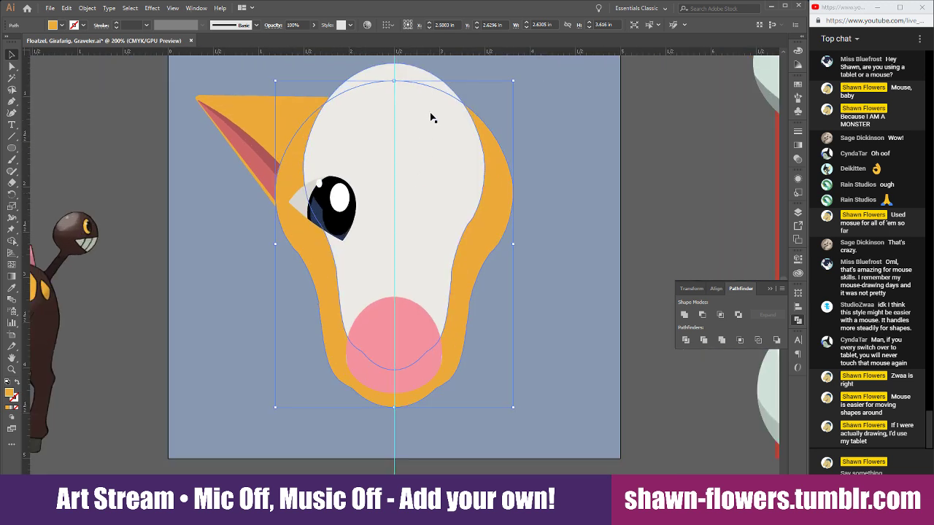
{"action": "left_click", "coordinate": [433, 118], "text": "shift"}
{"action": "left_click", "coordinate": [719, 315]}
{"action": "left_click", "coordinate": [673, 169]}
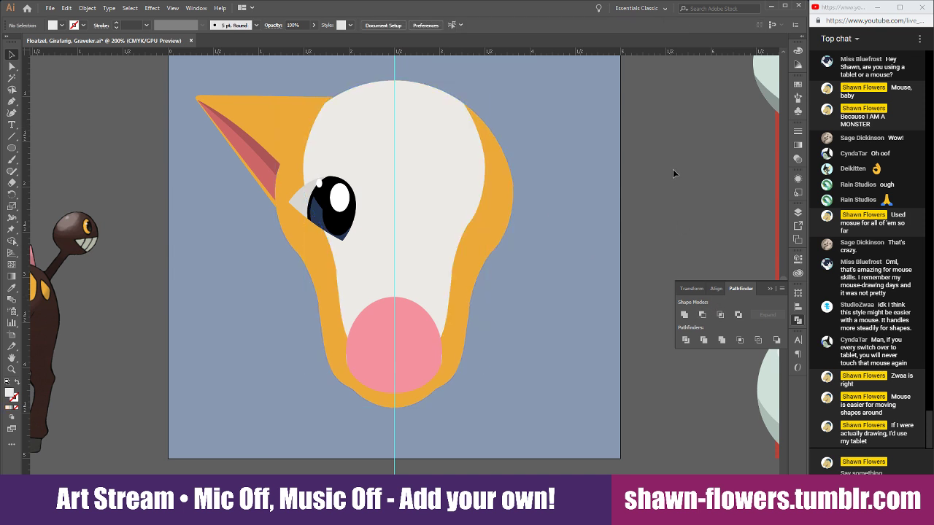
Select the ear with its pink inner parts and place a duplicate of it on the opposite side of the head
{"action": "scroll", "coordinate": [633, 155], "scroll_direction": "down", "scroll_amount": 1}
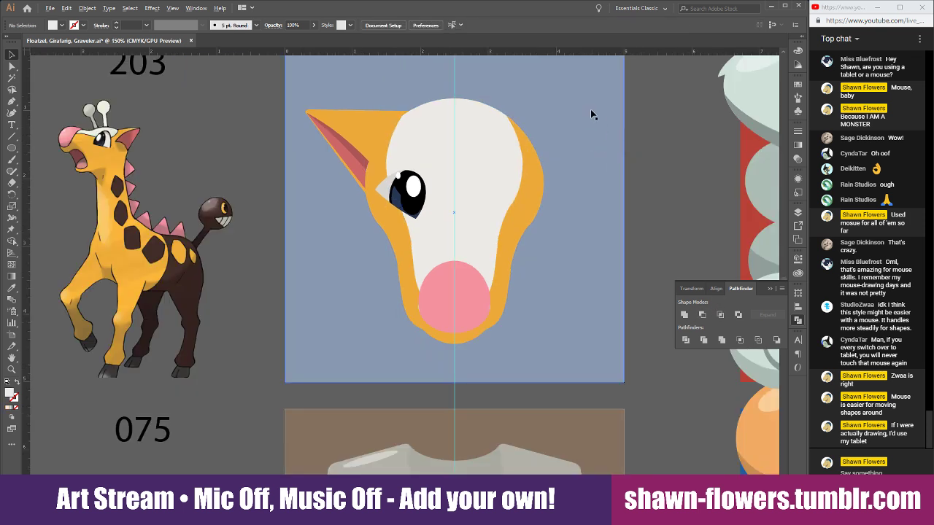
{"action": "scroll", "coordinate": [590, 108], "scroll_direction": "up", "scroll_amount": 1}
{"action": "scroll", "coordinate": [177, 136], "scroll_direction": "up", "scroll_amount": 1}
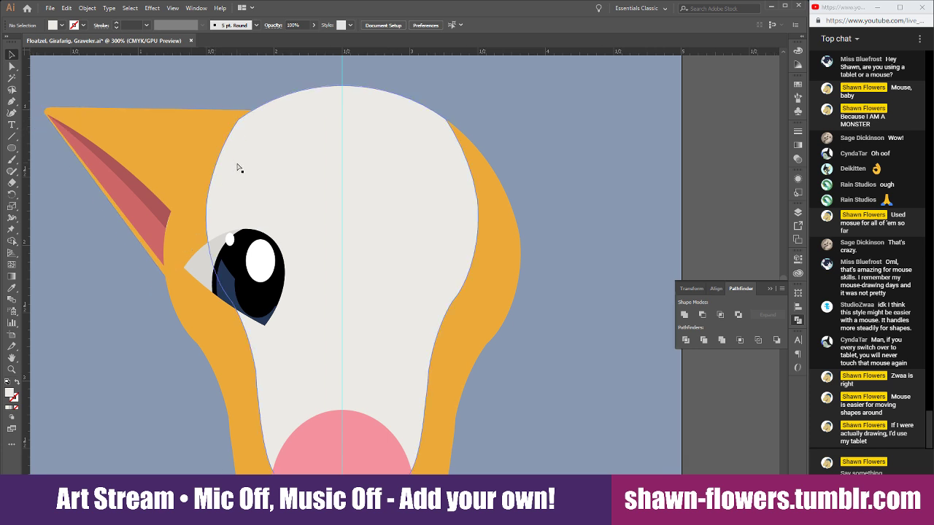
{"action": "scroll", "coordinate": [190, 167], "scroll_direction": "down", "scroll_amount": 1}
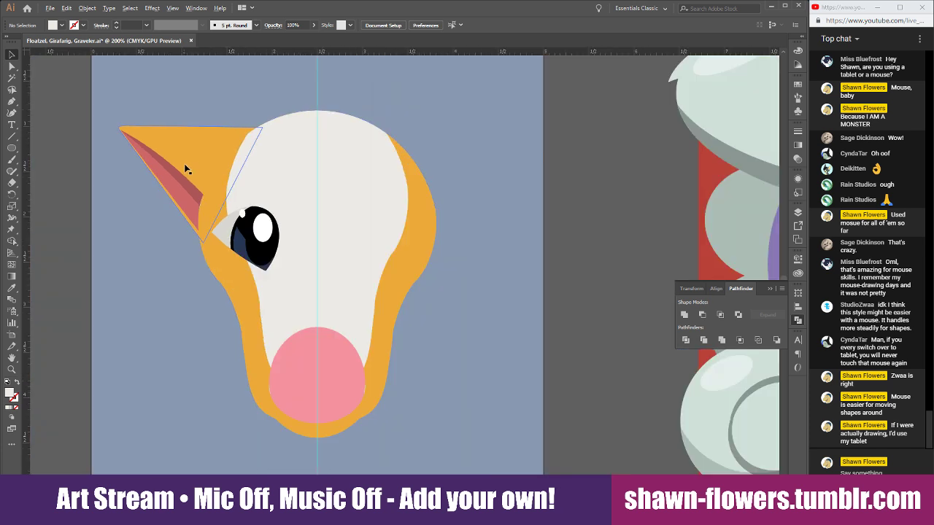
{"action": "scroll", "coordinate": [219, 179], "scroll_direction": "left", "scroll_amount": 2}
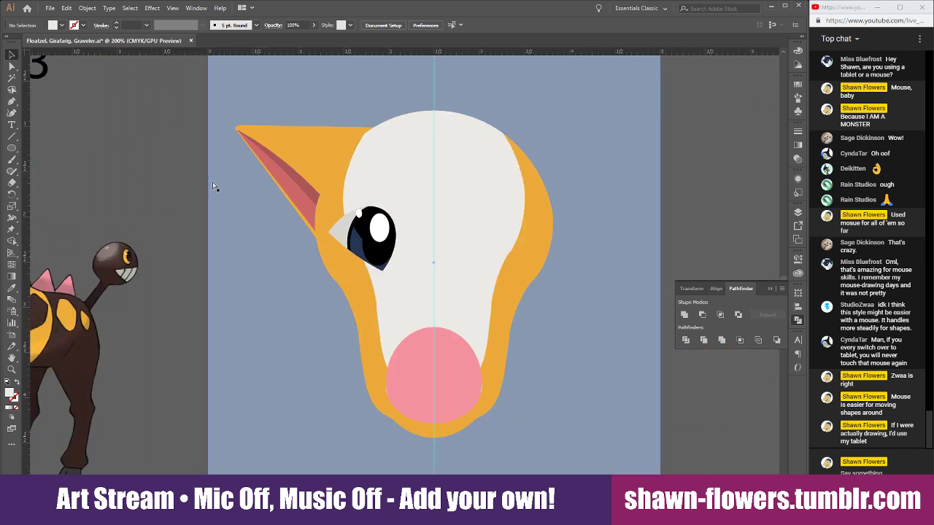
{"action": "scroll", "coordinate": [250, 140], "scroll_direction": "right", "scroll_amount": 1}
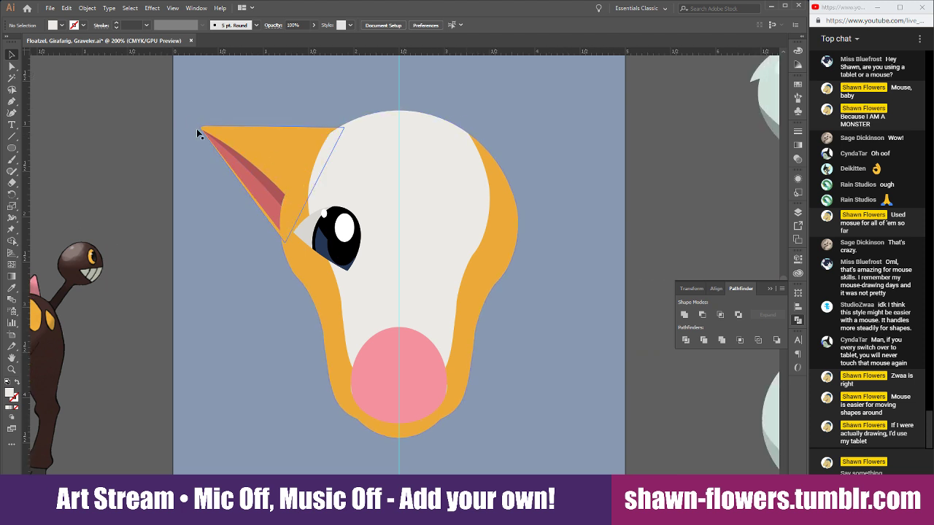
{"action": "left_click", "coordinate": [269, 203]}
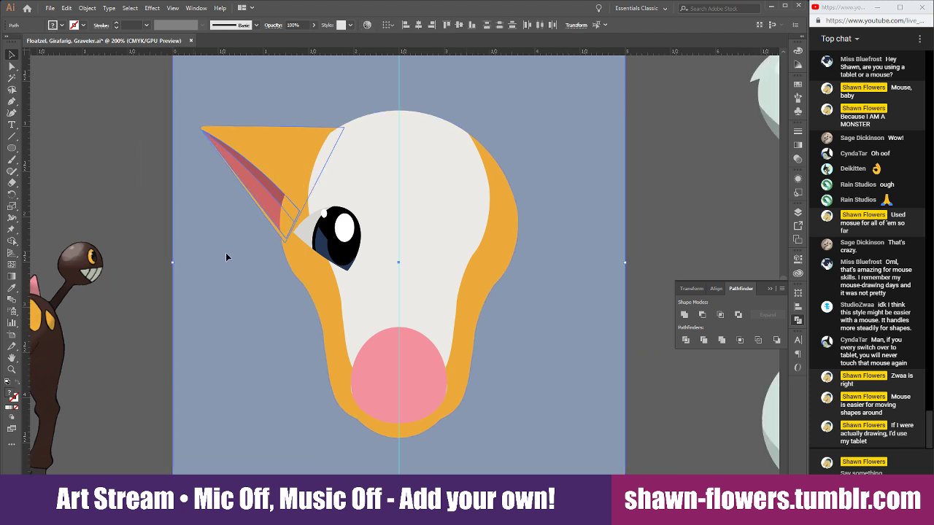
{"action": "left_click_drag", "start_coordinate": [273, 157], "coordinate": [576, 158]}
Reflect the duplicated ear so it mirrors the original and move it against the right side of the head
{"action": "left_click", "coordinate": [87, 8]}
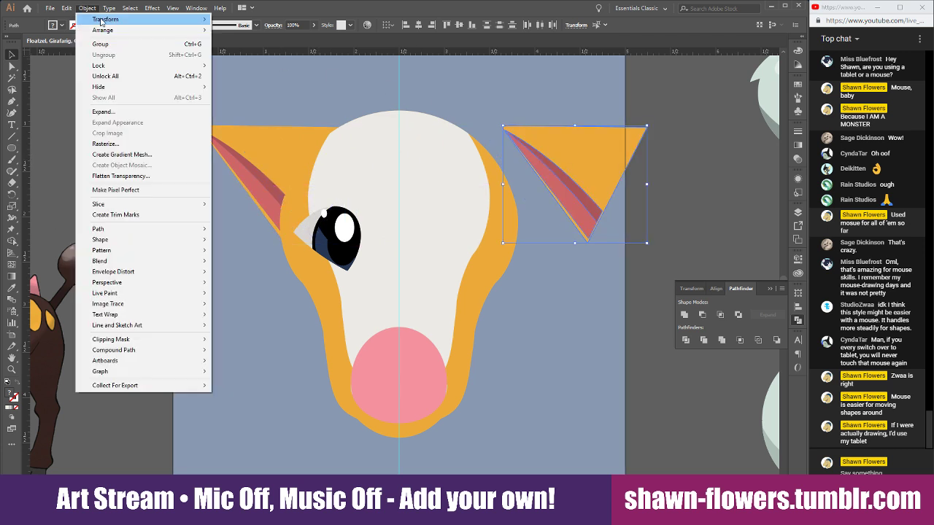
{"action": "mouse_move", "coordinate": [117, 15]}
{"action": "left_click", "coordinate": [233, 55]}
{"action": "key", "text": "Return"}
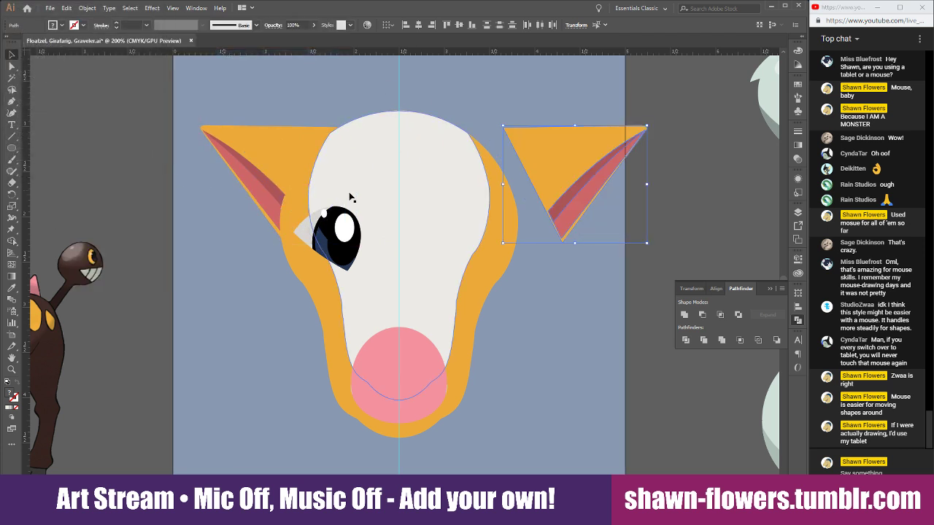
{"action": "scroll", "coordinate": [472, 198], "scroll_direction": "up", "scroll_amount": 1}
{"action": "left_click_drag", "start_coordinate": [635, 143], "coordinate": [563, 144]}
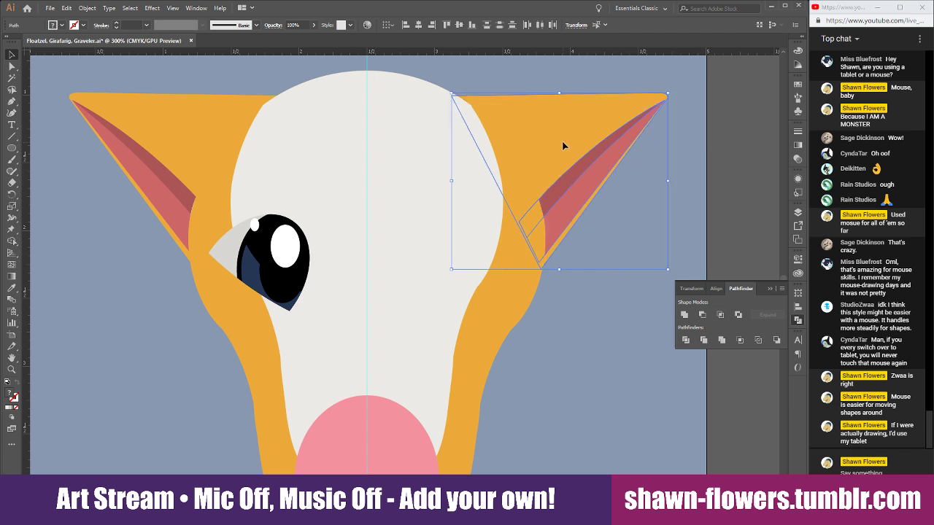
Select both ears with their inner parts and centre the pair on the vertical guide
{"action": "scroll", "coordinate": [281, 189], "scroll_direction": "down", "scroll_amount": 1}
{"action": "left_click", "coordinate": [173, 227]}
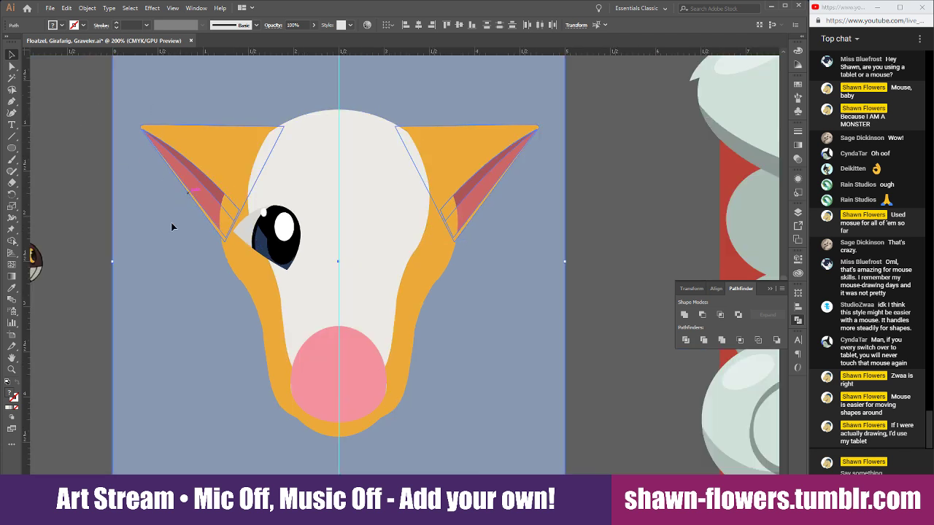
{"action": "left_click", "coordinate": [170, 277], "text": "shift"}
{"action": "scroll", "coordinate": [387, 148], "scroll_direction": "up", "scroll_amount": 2}
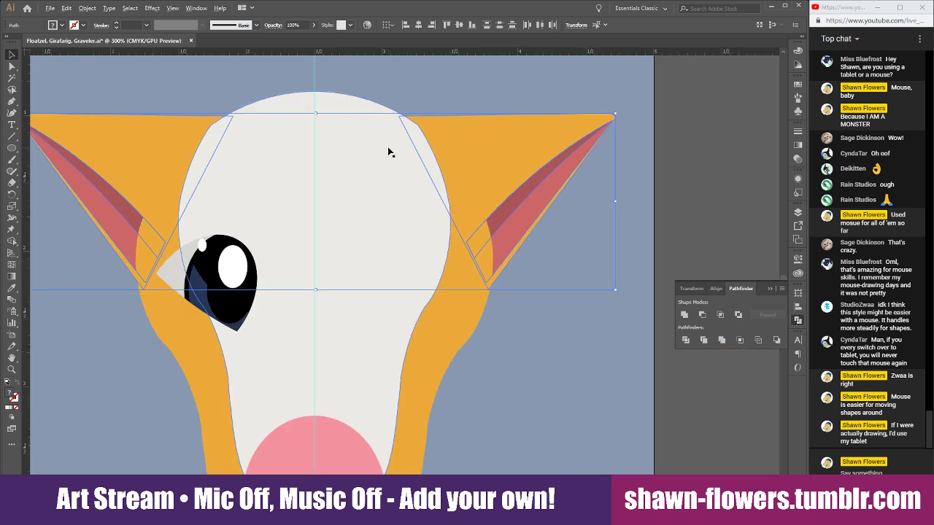
{"action": "mouse_move", "coordinate": [572, 153]}
{"action": "left_mouse_down"}
{"action": "mouse_move", "coordinate": [562, 153]}
{"action": "mouse_move", "coordinate": [571, 157]}
{"action": "left_mouse_up"}
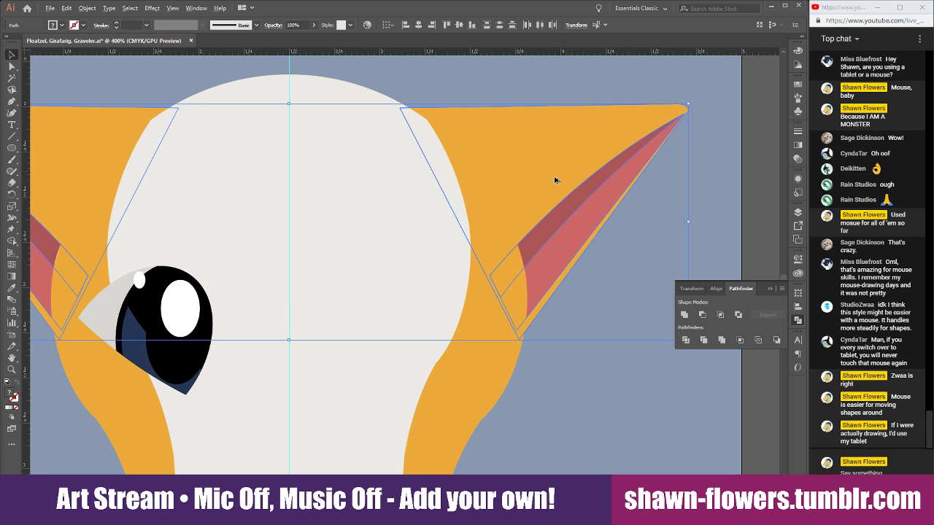
{"action": "scroll", "coordinate": [315, 147], "scroll_direction": "up", "scroll_amount": 2}
{"action": "scroll", "coordinate": [454, 175], "scroll_direction": "down", "scroll_amount": 5}
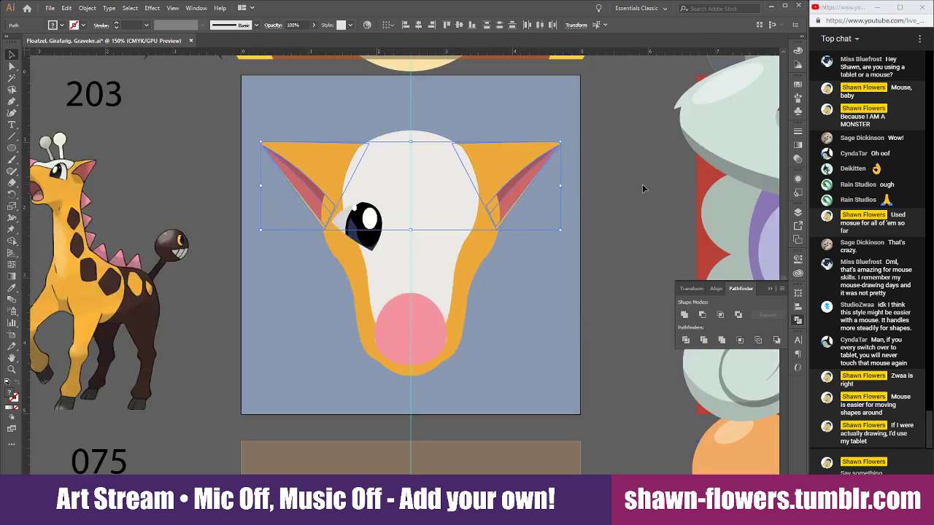
{"action": "left_click", "coordinate": [605, 202]}
Unite the two thin light slivers at the sides of the nose with the pink nose shape
{"action": "scroll", "coordinate": [328, 295], "scroll_direction": "up", "scroll_amount": 1}
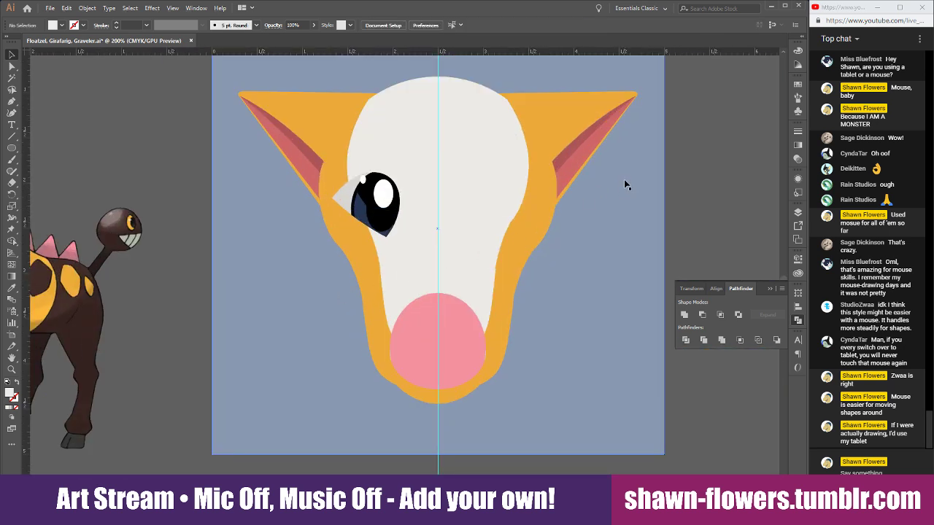
{"action": "scroll", "coordinate": [506, 211], "scroll_direction": "down", "scroll_amount": 2}
{"action": "scroll", "coordinate": [524, 327], "scroll_direction": "down", "scroll_amount": 1}
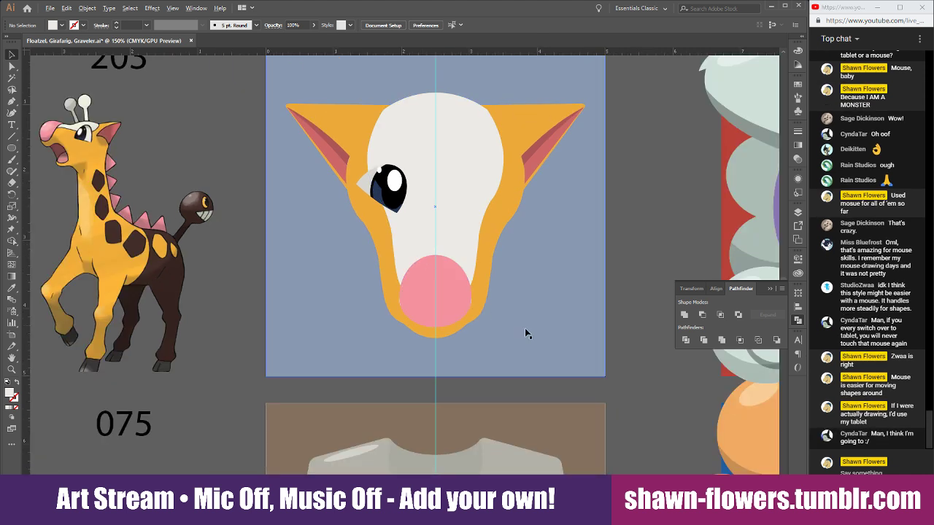
{"action": "scroll", "coordinate": [415, 343], "scroll_direction": "up", "scroll_amount": 3}
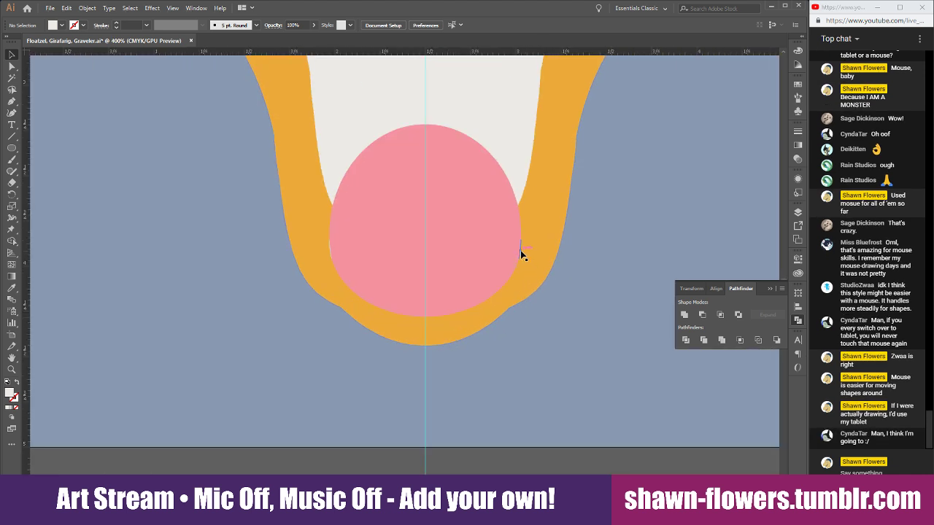
{"action": "left_click", "coordinate": [520, 250]}
{"action": "scroll", "coordinate": [366, 269], "scroll_direction": "up", "scroll_amount": 1}
{"action": "scroll", "coordinate": [366, 270], "scroll_direction": "up", "scroll_amount": 1}
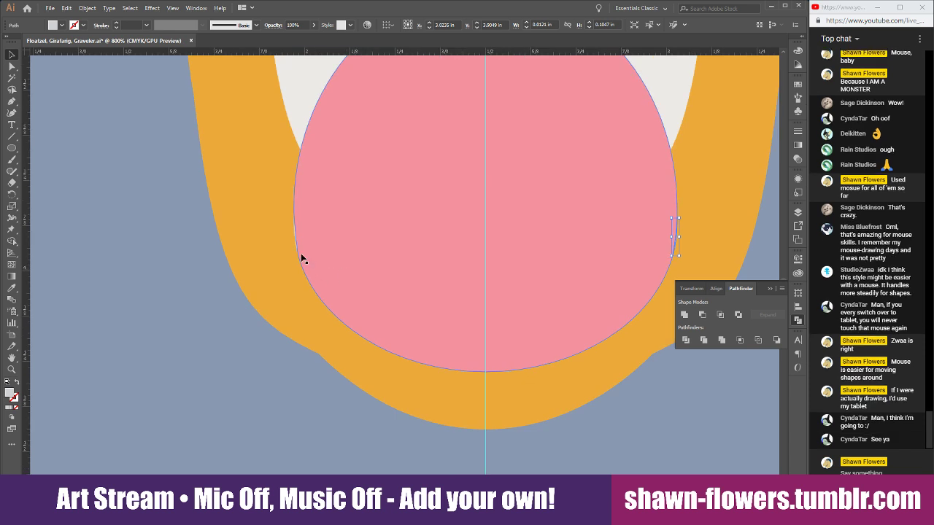
{"action": "left_click", "coordinate": [295, 243], "text": "shift"}
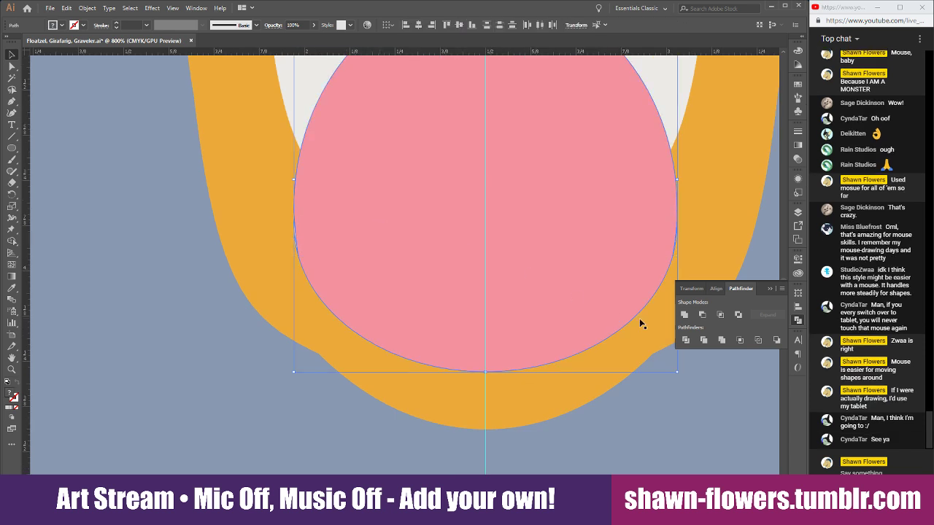
{"action": "left_click", "coordinate": [683, 314]}
Recolour the united nose shape with the pink sampled from the nose in the Girafarig reference artwork
{"action": "scroll", "coordinate": [175, 267], "scroll_direction": "down", "scroll_amount": 3}
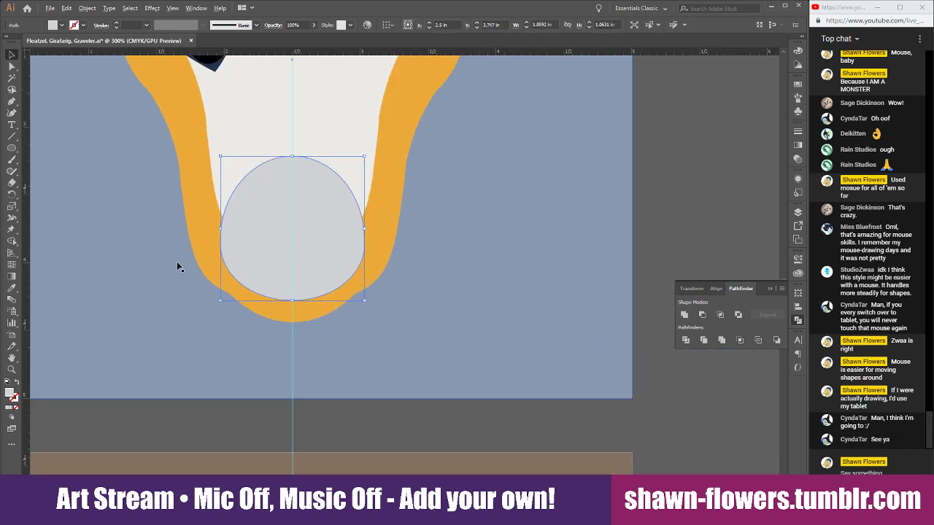
{"action": "left_click_drag", "start_coordinate": [180, 263], "coordinate": [295, 267]}
{"action": "left_click", "coordinate": [14, 289]}
{"action": "scroll", "coordinate": [201, 219], "scroll_direction": "down", "scroll_amount": 3}
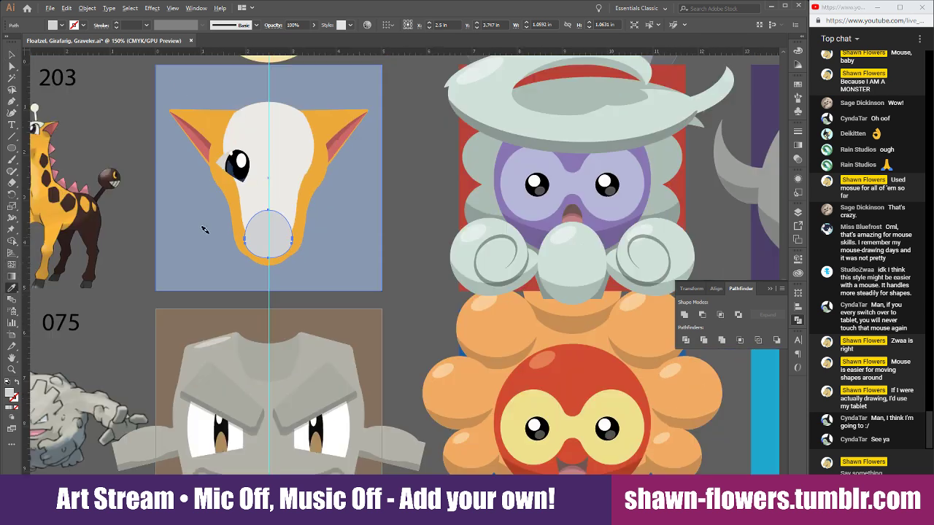
{"action": "scroll", "coordinate": [248, 208], "scroll_direction": "up", "scroll_amount": 1}
{"action": "scroll", "coordinate": [297, 188], "scroll_direction": "left", "scroll_amount": 3}
{"action": "scroll", "coordinate": [105, 156], "scroll_direction": "up", "scroll_amount": 1}
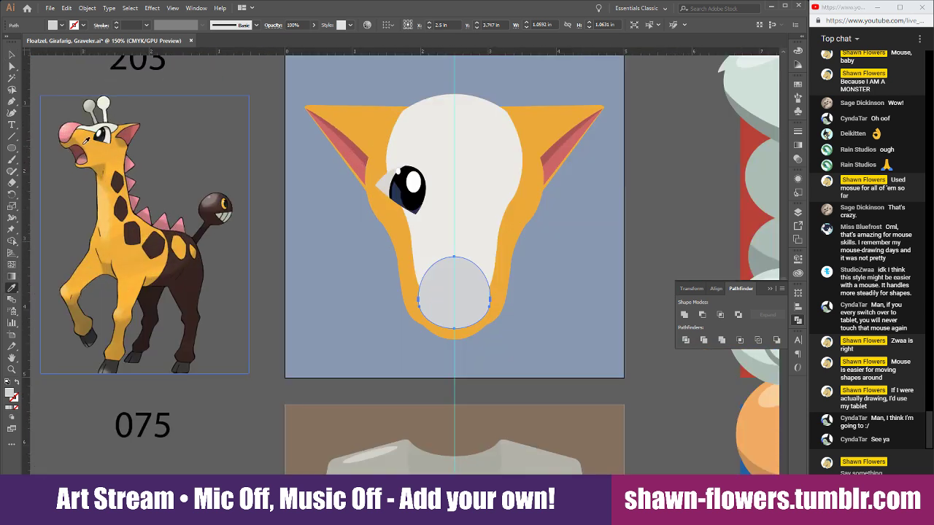
{"action": "left_click", "coordinate": [66, 130]}
{"action": "key", "text": "v"}
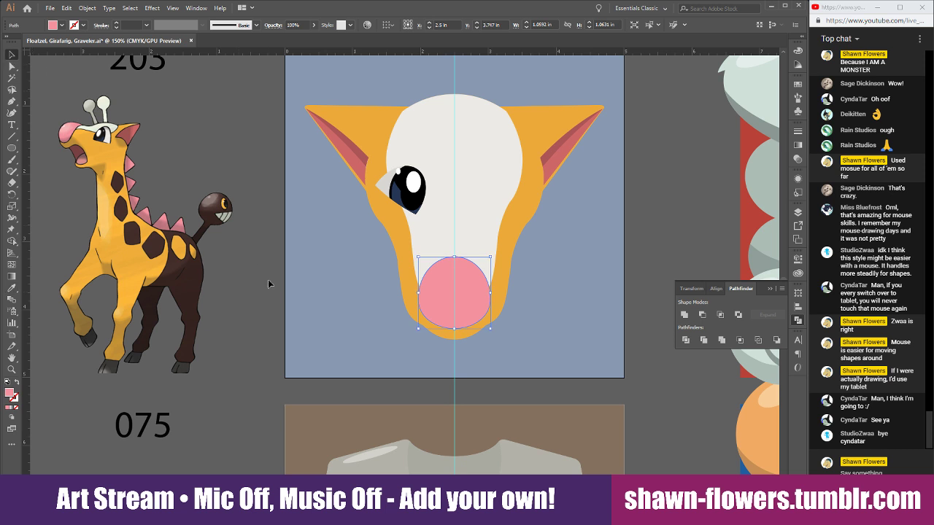
Subtract a raised, slightly wider duplicate of the orange head from a copy of the head to form a jaw shadow, and ungroup the result
{"action": "left_click", "coordinate": [257, 292]}
{"action": "scroll", "coordinate": [496, 348], "scroll_direction": "up", "scroll_amount": 2}
{"action": "left_click_drag", "start_coordinate": [289, 270], "coordinate": [286, 251]}
{"action": "scroll", "coordinate": [335, 289], "scroll_direction": "down", "scroll_amount": 2}
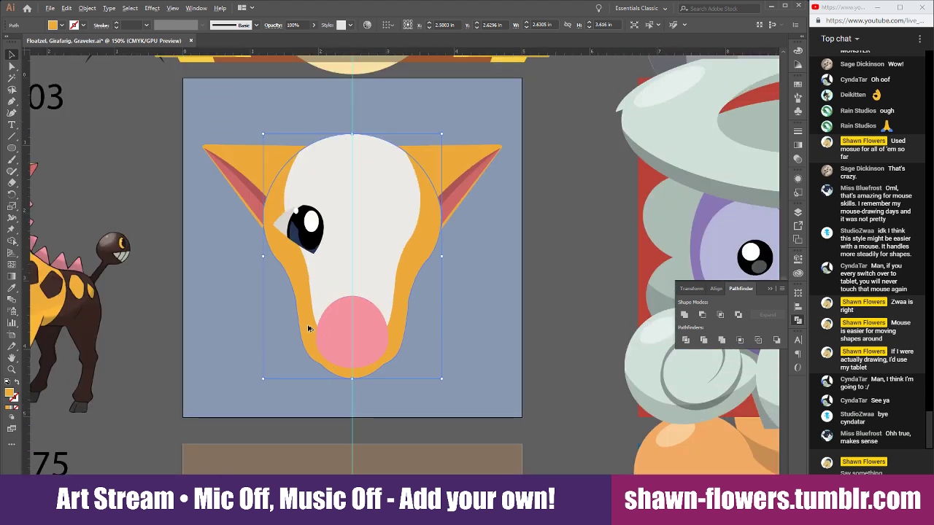
{"action": "left_click_drag", "start_coordinate": [309, 328], "coordinate": [312, 308]}
{"action": "left_click_drag", "start_coordinate": [442, 236], "coordinate": [446, 247]}
{"action": "left_click", "coordinate": [381, 375], "text": "shift"}
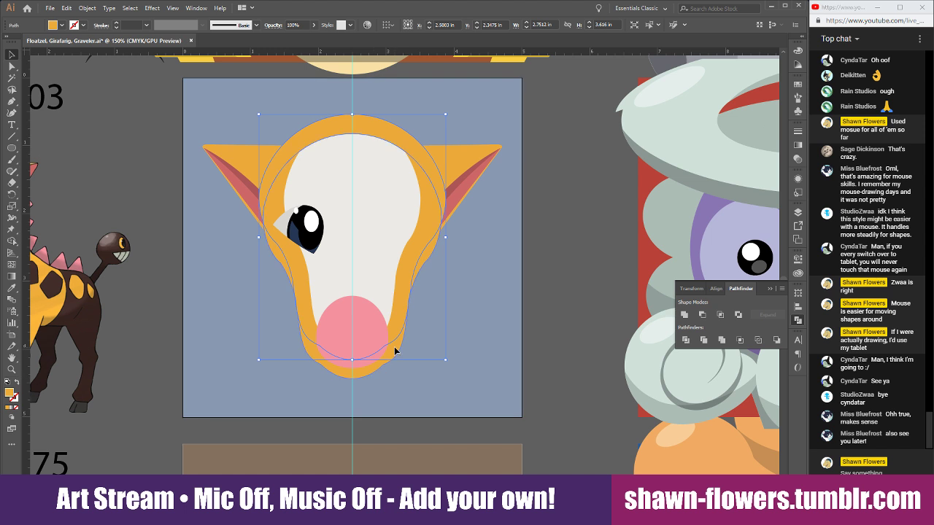
{"action": "left_click", "coordinate": [702, 315]}
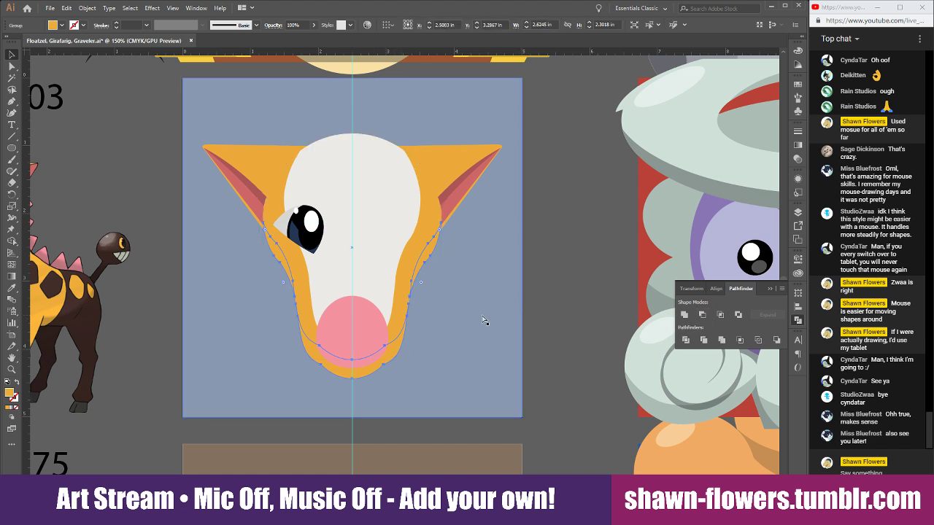
{"action": "key", "text": "ctrl+shift+g"}
Give the jaw shadow shape the shading appearance sampled from the grey hat's shadow in the neighbouring artwork
{"action": "left_click", "coordinate": [12, 289]}
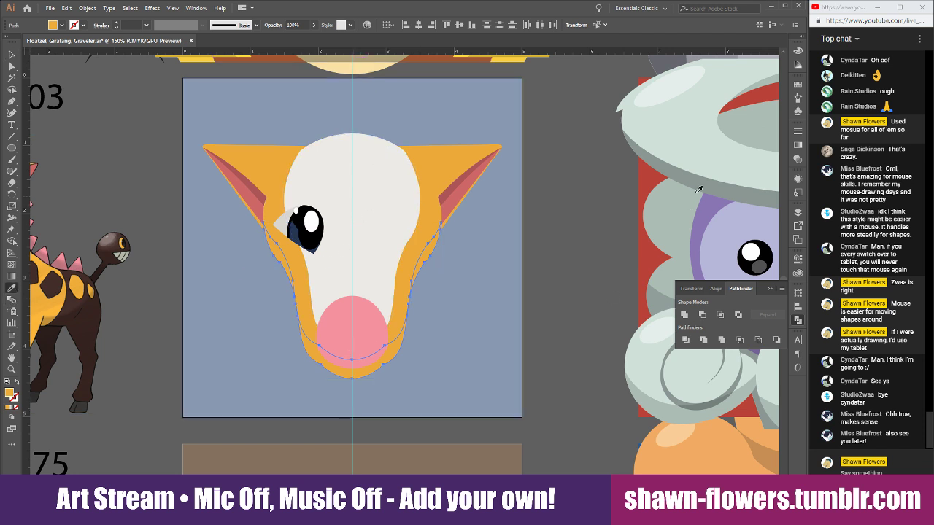
{"action": "left_click", "coordinate": [746, 120]}
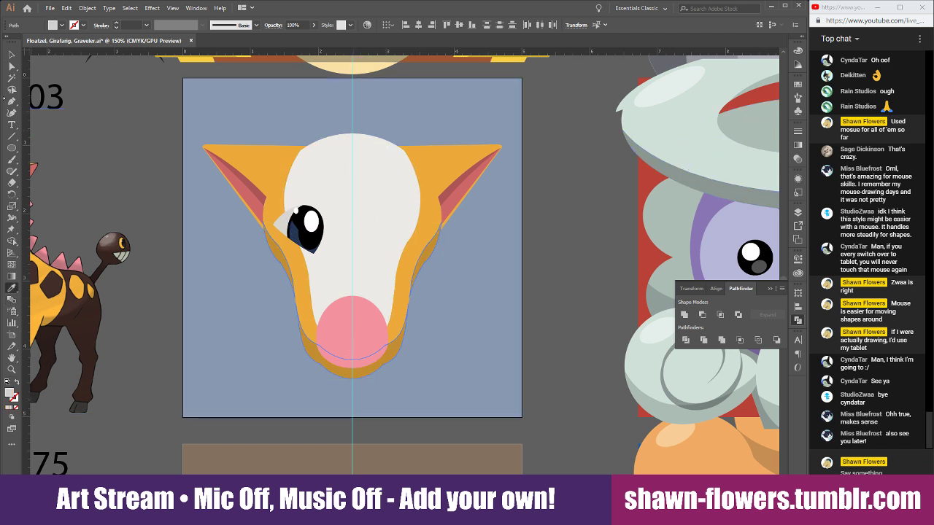
{"action": "left_click", "coordinate": [11, 54]}
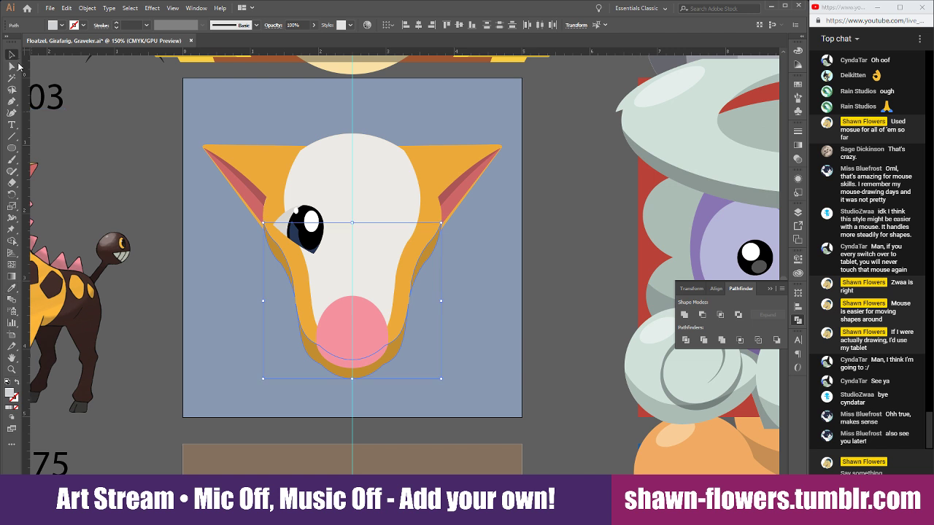
{"action": "left_click", "coordinate": [157, 183]}
Duplicate the left orange ear shape, shift the copy slightly up and rotate it counterclockwise to leave a strip along the ear's lower edge
{"action": "scroll", "coordinate": [281, 212], "scroll_direction": "up", "scroll_amount": 2}
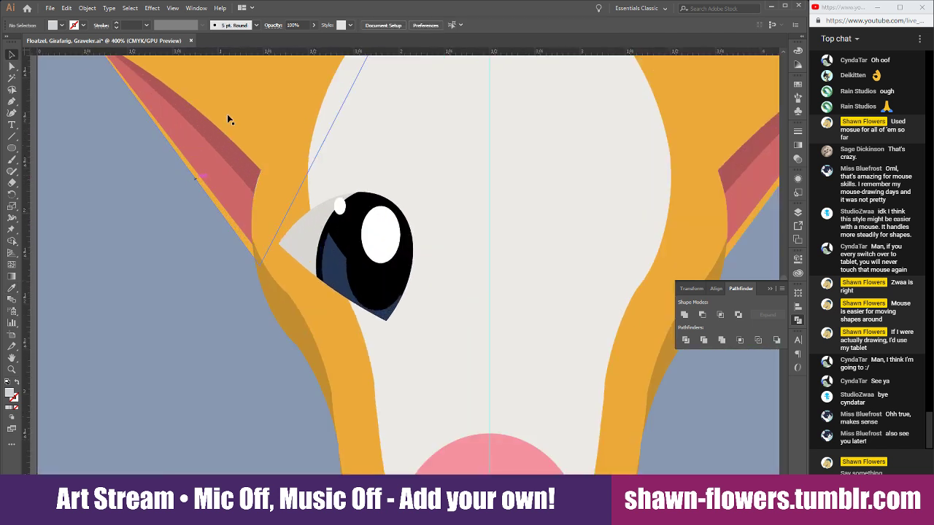
{"action": "left_click", "coordinate": [228, 124]}
{"action": "scroll", "coordinate": [191, 230], "scroll_direction": "up", "scroll_amount": 2}
{"action": "left_click_drag", "start_coordinate": [198, 215], "coordinate": [200, 188]}
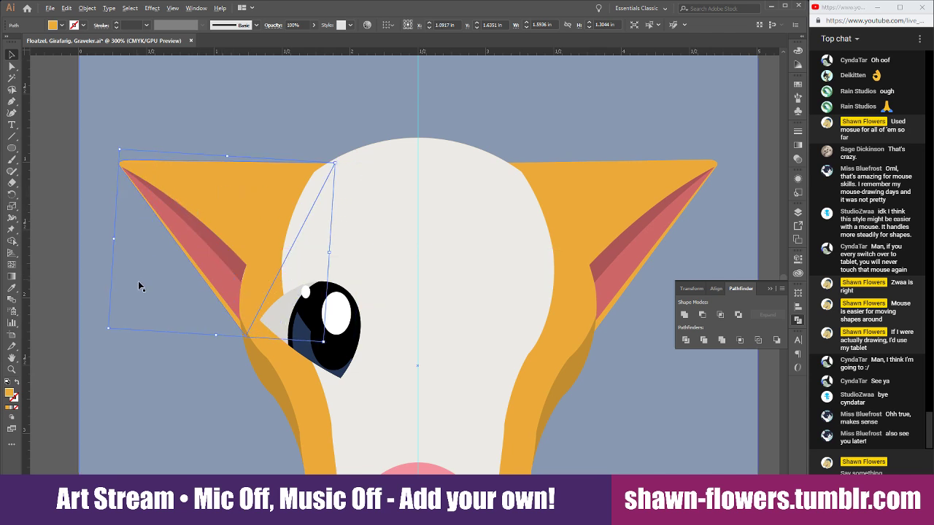
{"action": "scroll", "coordinate": [139, 285], "scroll_direction": "up", "scroll_amount": 1}
{"action": "left_click_drag", "start_coordinate": [264, 191], "coordinate": [268, 175]}
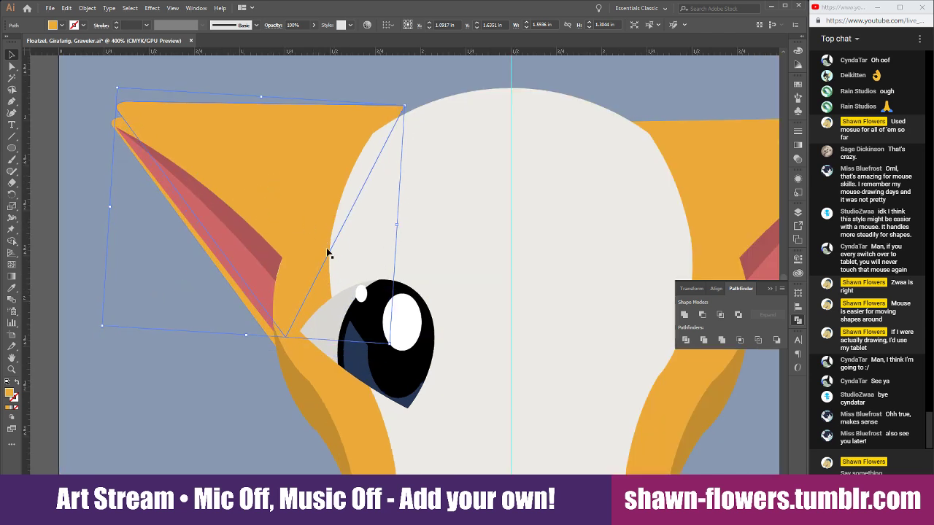
{"action": "left_click_drag", "start_coordinate": [392, 347], "coordinate": [412, 334]}
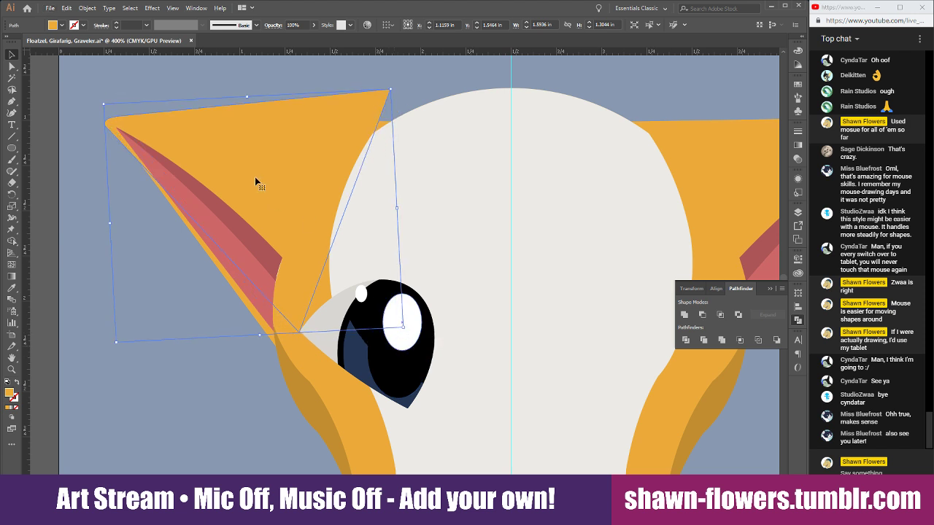
{"action": "mouse_move", "coordinate": [224, 148]}
{"action": "left_mouse_down"}
{"action": "mouse_move", "coordinate": [264, 138]}
{"action": "mouse_move", "coordinate": [228, 145]}
{"action": "left_mouse_up"}
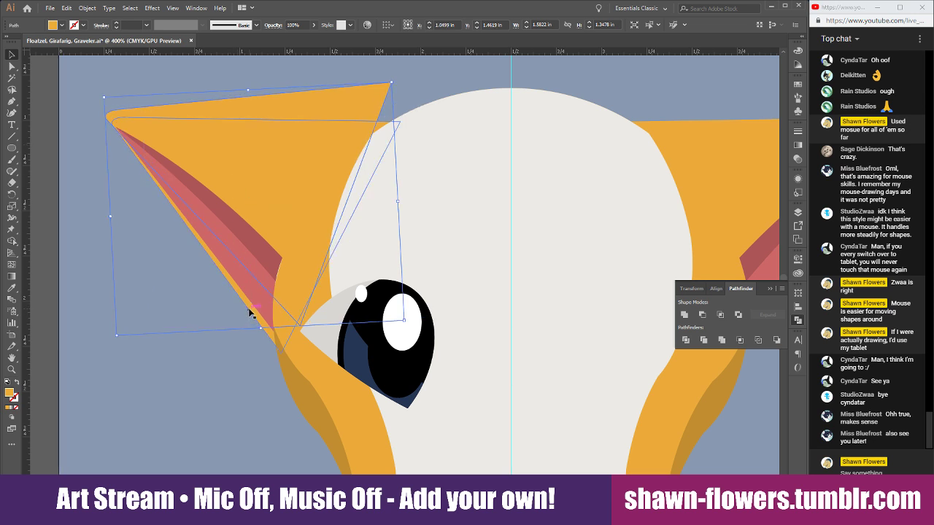
Subtract the rotated ear copy from the ear duplicate, separate the pieces and delete the sliver beside the forehead
{"action": "left_click", "coordinate": [270, 317], "text": "shift"}
{"action": "left_click", "coordinate": [702, 315]}
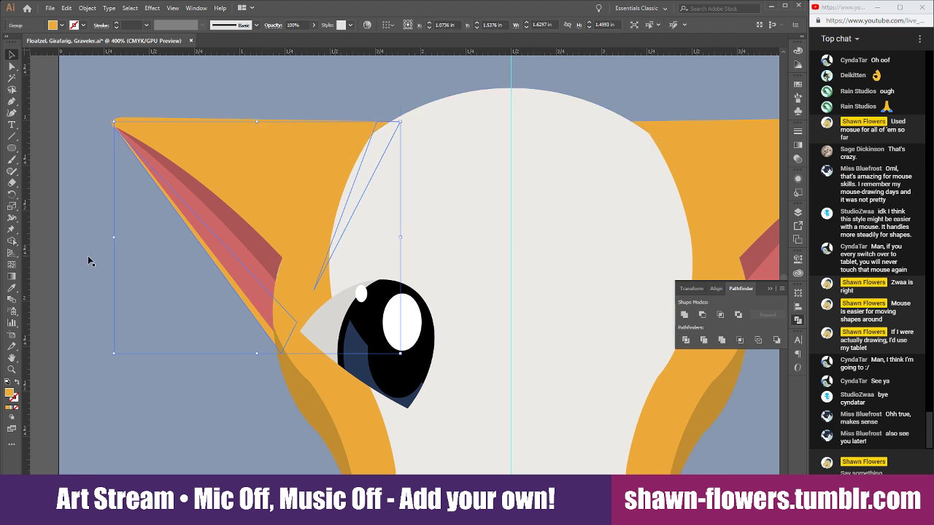
{"action": "key", "text": "a"}
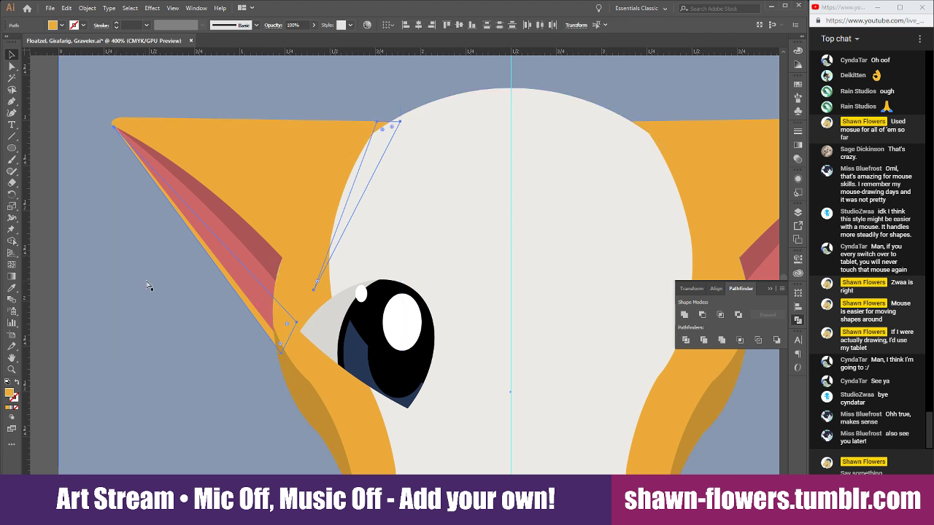
{"action": "left_click", "coordinate": [326, 102]}
{"action": "key", "text": "ctrl+shift+a"}
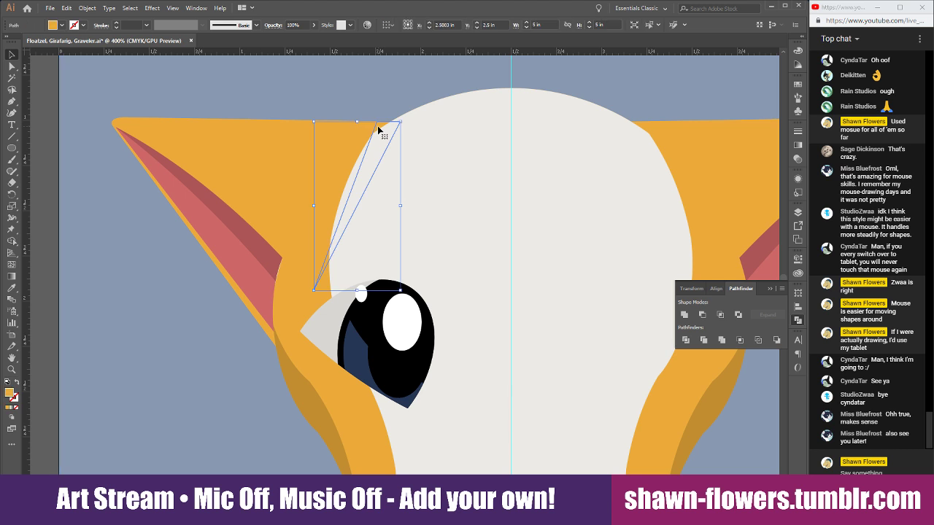
{"action": "left_click", "coordinate": [258, 323]}
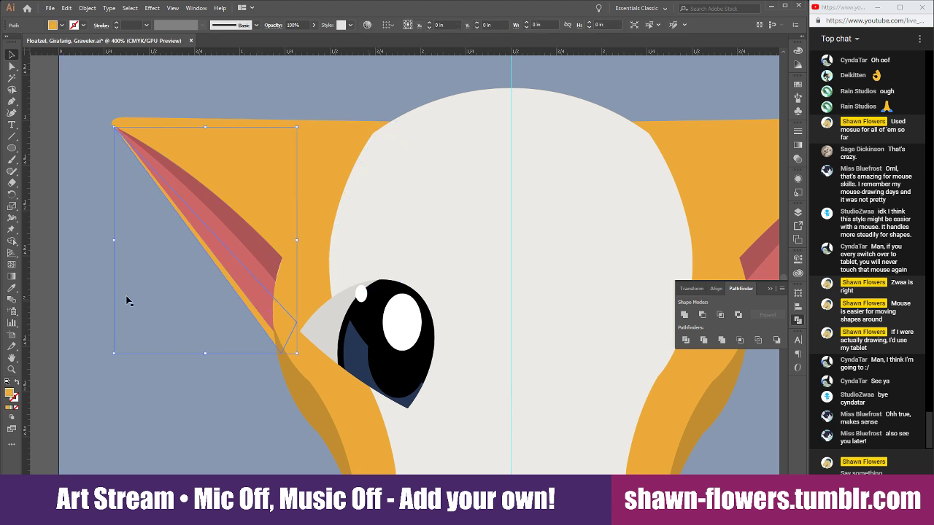
Apply the jaw shadow's shading appearance to the remaining strip along the left ear's lower edge
{"action": "left_click", "coordinate": [11, 289]}
{"action": "left_click", "coordinate": [300, 381]}
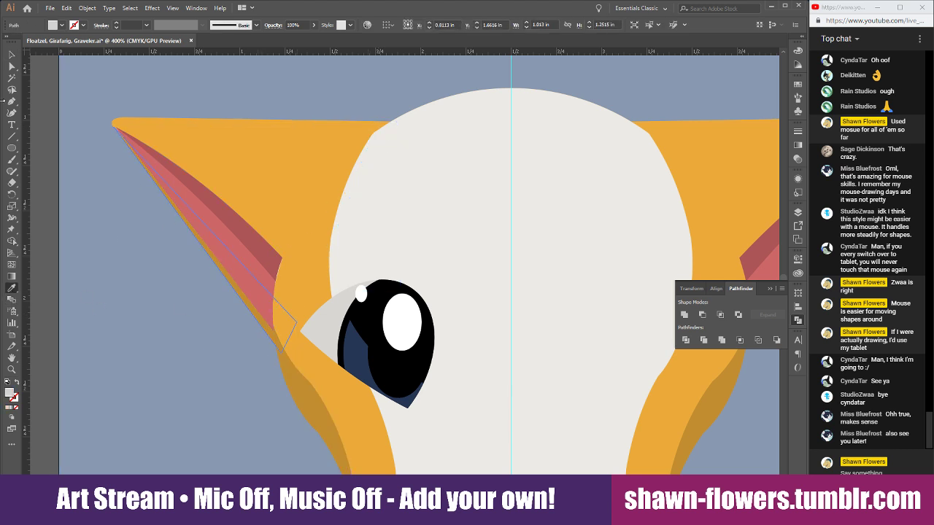
{"action": "left_click", "coordinate": [15, 56]}
{"action": "key", "text": "ctrl+shift+a"}
Place a duplicate of the left ear's shadow strip over the right ear and reflect it to mirror the original
{"action": "scroll", "coordinate": [196, 269], "scroll_direction": "down", "scroll_amount": 1}
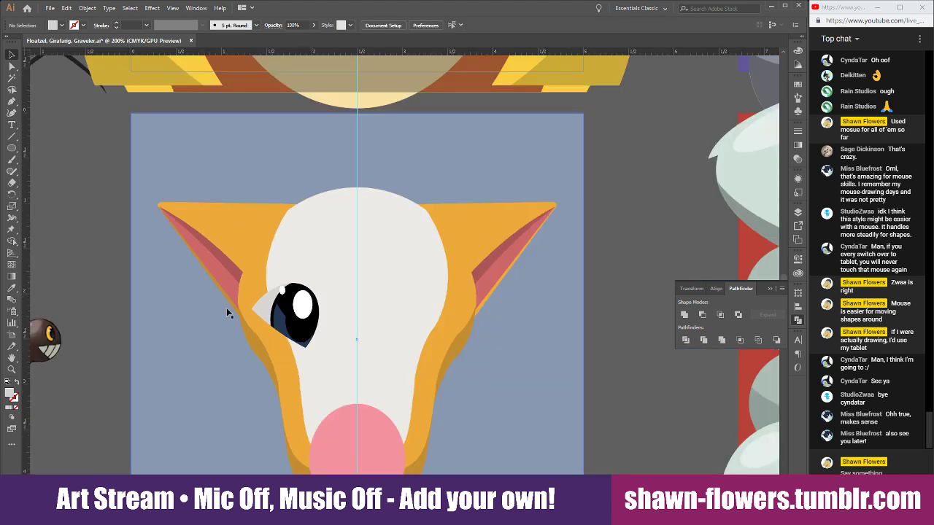
{"action": "left_click_drag", "start_coordinate": [231, 305], "coordinate": [509, 306]}
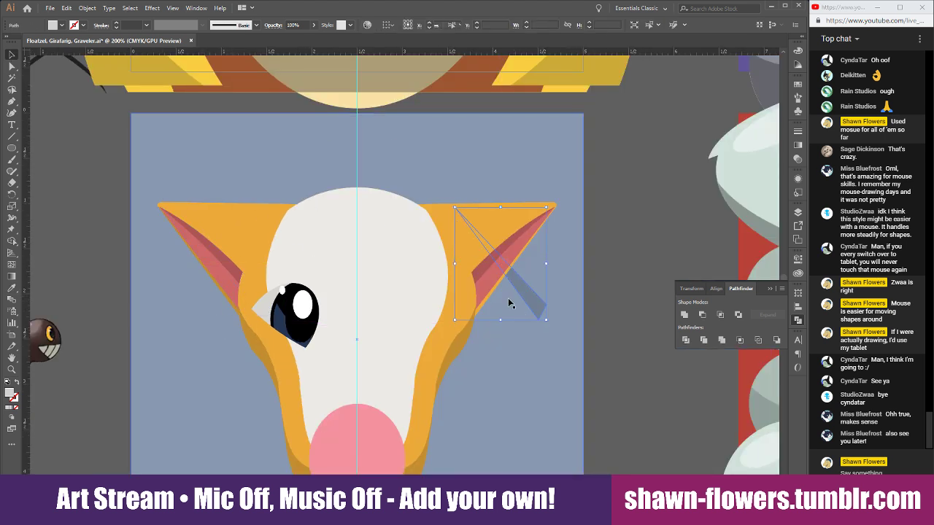
{"action": "left_click", "coordinate": [87, 8]}
{"action": "mouse_move", "coordinate": [119, 22]}
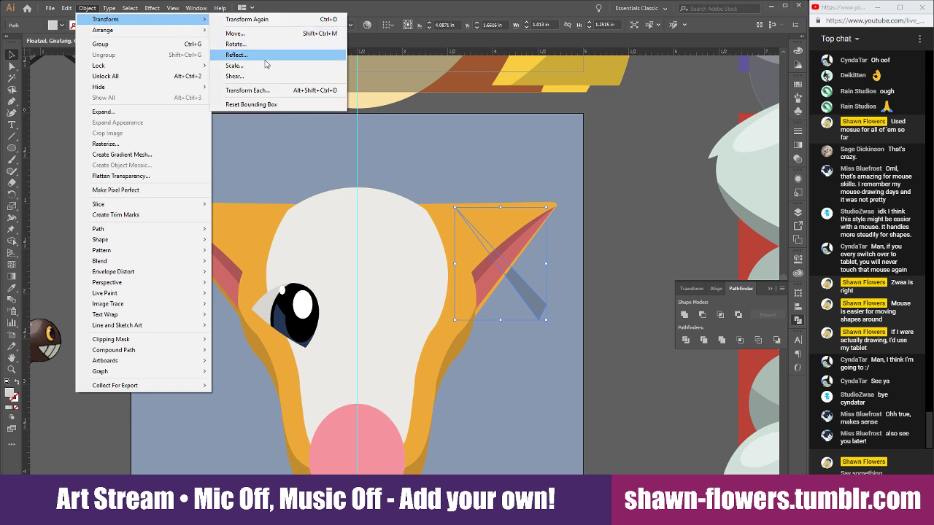
{"action": "left_click", "coordinate": [263, 62]}
{"action": "left_click", "coordinate": [103, 154]}
Move the mirrored shadow strip so it lines up with the lower outer edge of the right ear
{"action": "scroll", "coordinate": [503, 292], "scroll_direction": "up", "scroll_amount": 3}
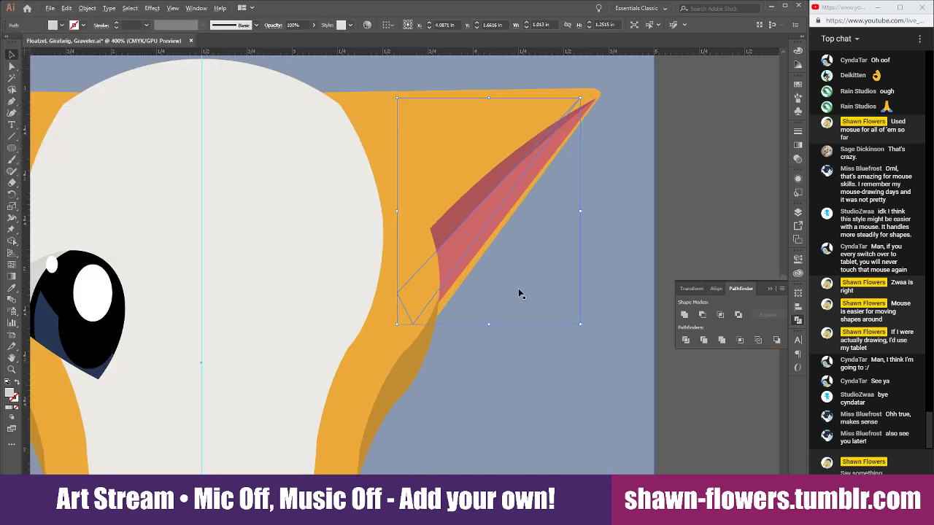
{"action": "key", "text": "Right"}
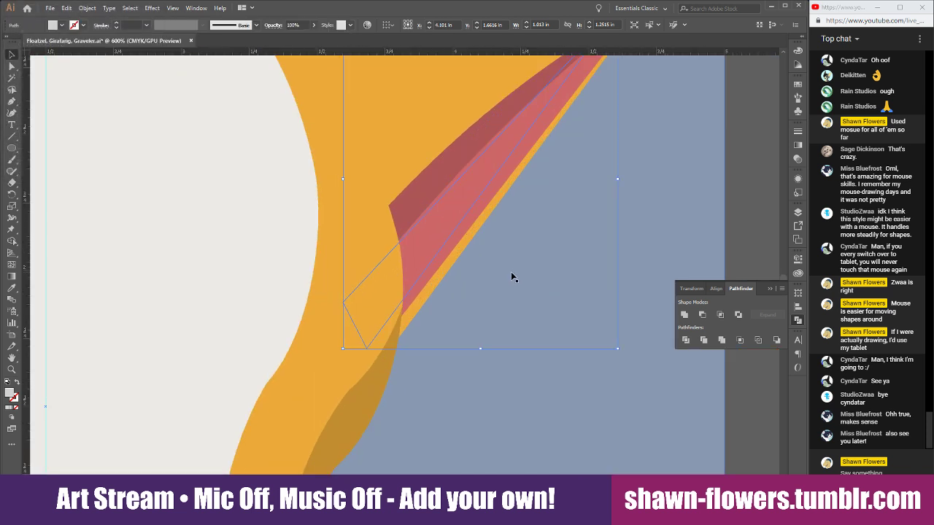
{"action": "key", "text": "a"}
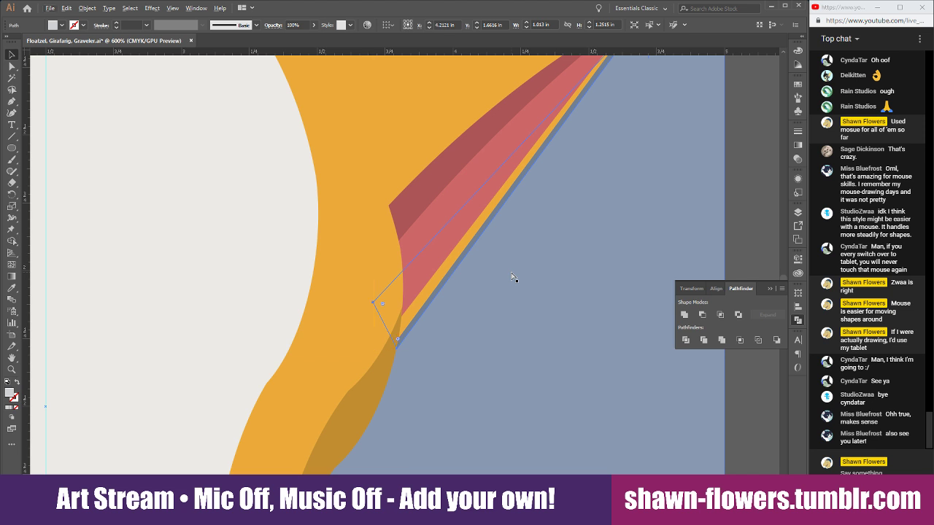
{"action": "scroll", "coordinate": [511, 274], "scroll_direction": "up", "scroll_amount": 4}
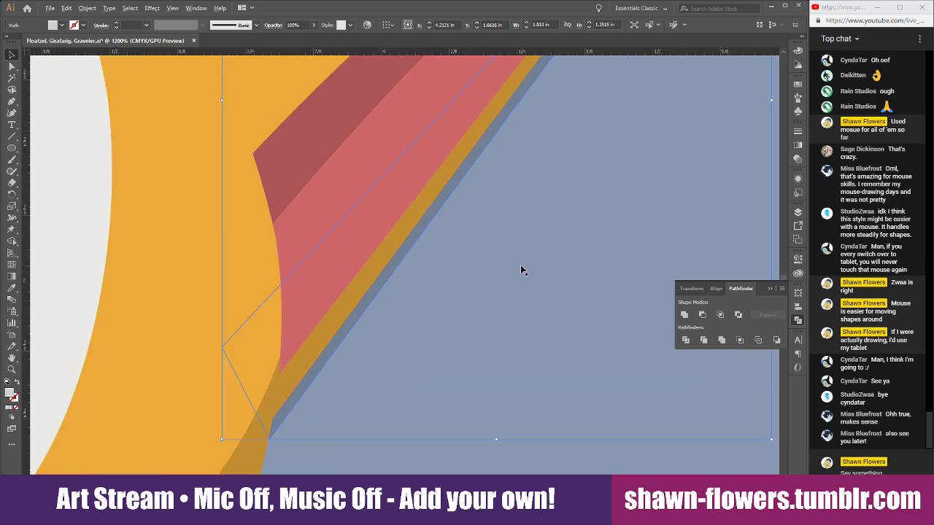
{"action": "left_click_drag", "start_coordinate": [423, 182], "coordinate": [374, 198]}
{"action": "scroll", "coordinate": [358, 199], "scroll_direction": "up", "scroll_amount": 2}
{"action": "scroll", "coordinate": [443, 220], "scroll_direction": "down", "scroll_amount": 8}
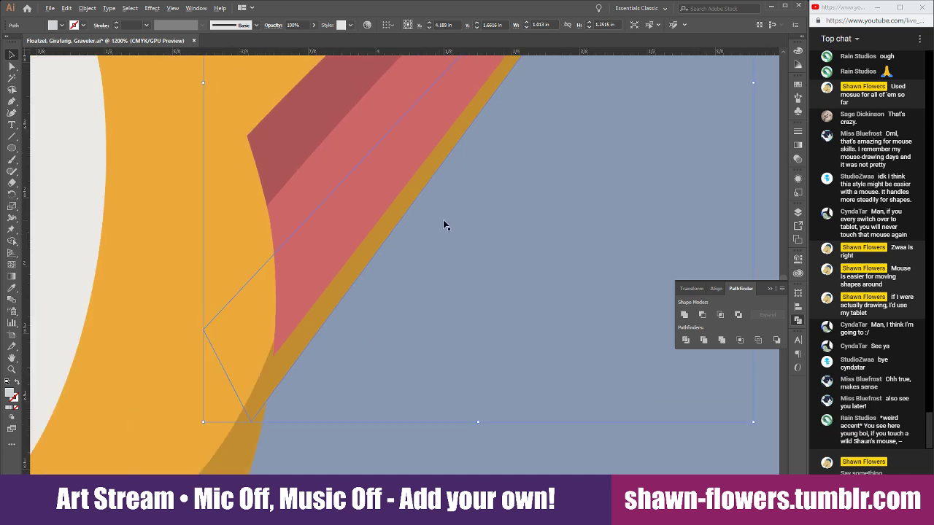
{"action": "left_click", "coordinate": [615, 202]}
{"action": "scroll", "coordinate": [615, 202], "scroll_direction": "left", "scroll_amount": 3}
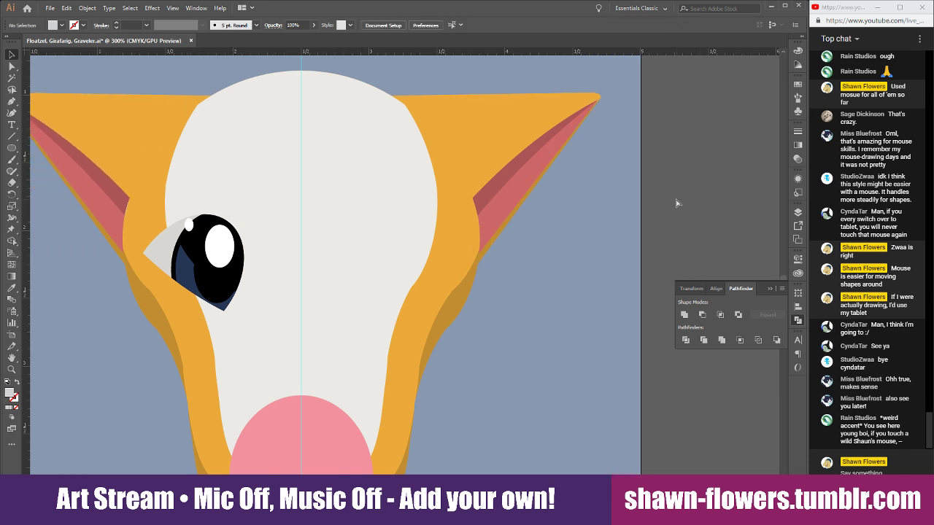
Duplicate all shapes of the left eye, including highlights, iris shading and eye white, straight across onto the right half of the face
{"action": "scroll", "coordinate": [464, 210], "scroll_direction": "down", "scroll_amount": 1}
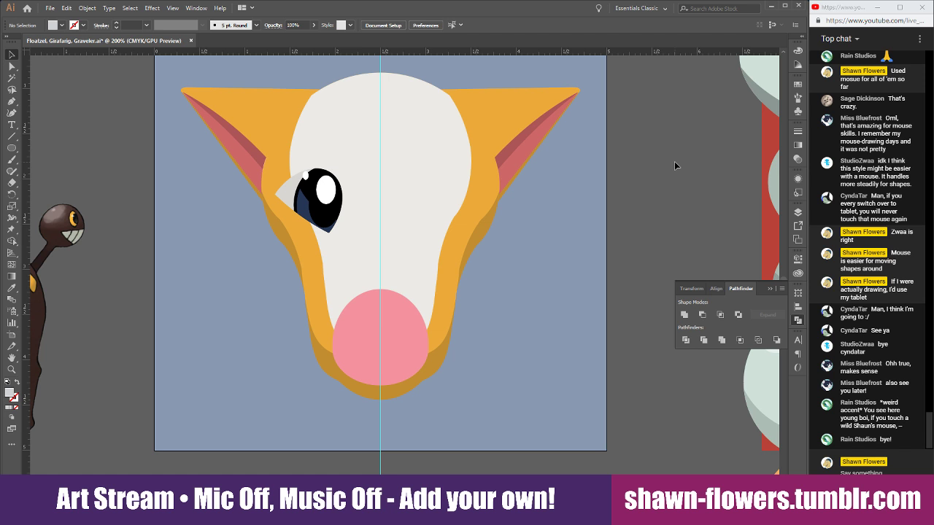
{"action": "scroll", "coordinate": [638, 158], "scroll_direction": "down", "scroll_amount": 1}
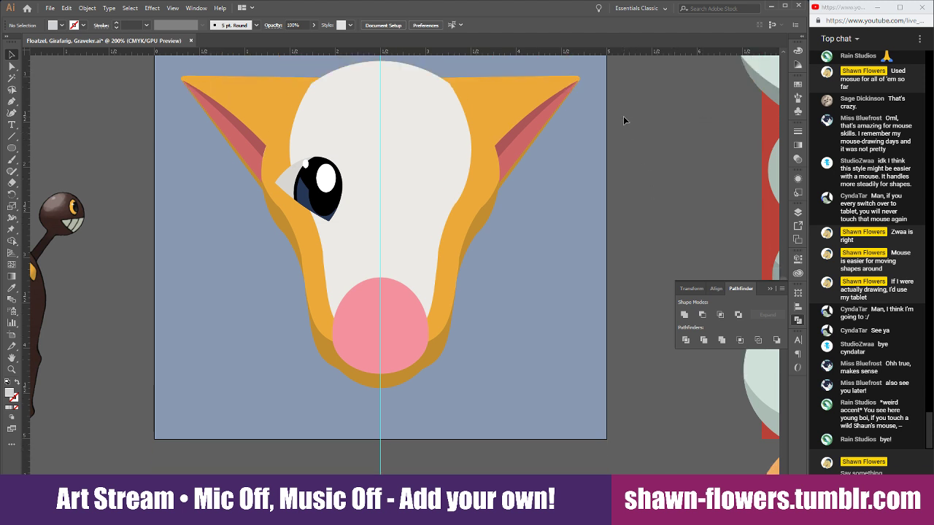
{"action": "scroll", "coordinate": [177, 183], "scroll_direction": "up", "scroll_amount": 1}
{"action": "scroll", "coordinate": [292, 177], "scroll_direction": "up", "scroll_amount": 2}
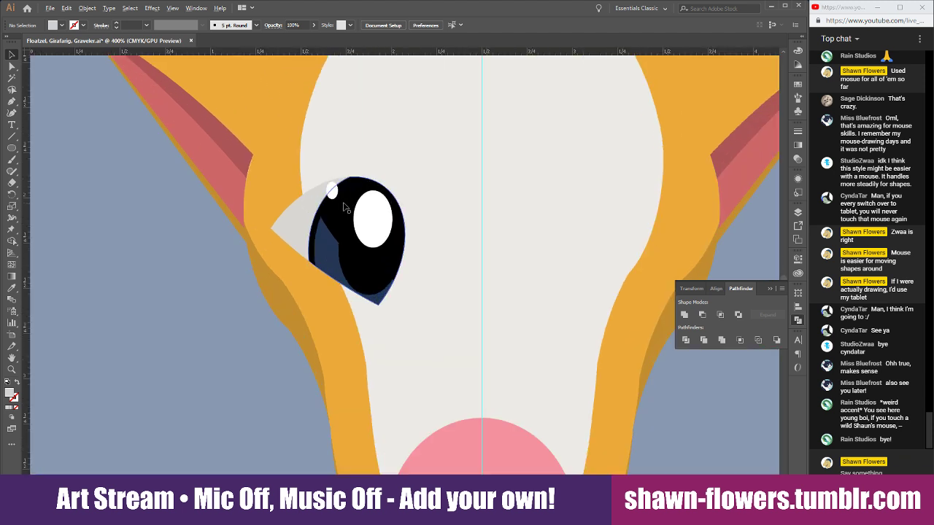
{"action": "left_click", "coordinate": [332, 191]}
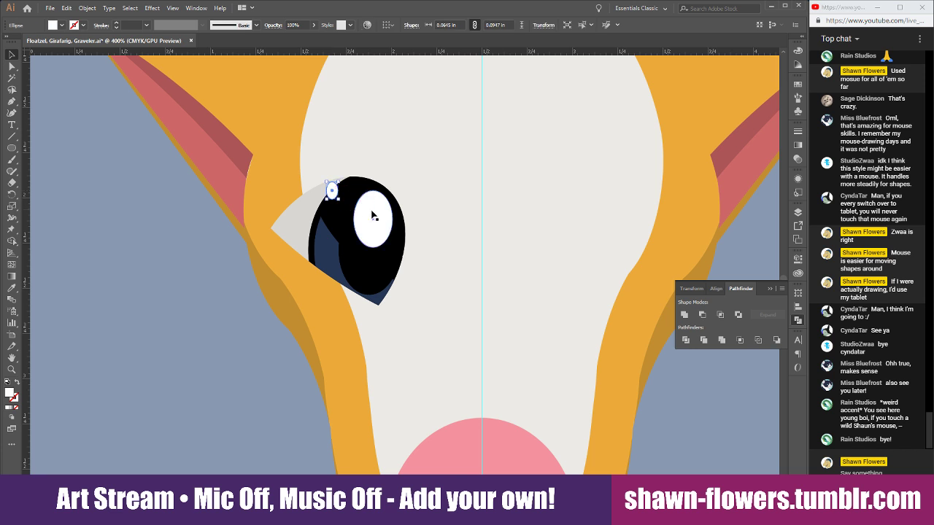
{"action": "left_click", "coordinate": [373, 214], "text": "shift"}
{"action": "left_click", "coordinate": [360, 271], "text": "shift"}
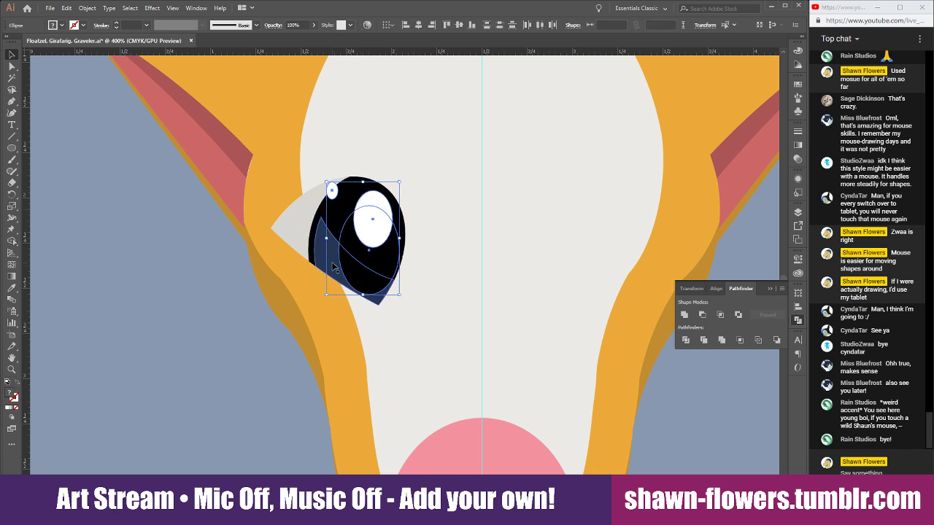
{"action": "left_click", "coordinate": [286, 219], "text": "shift"}
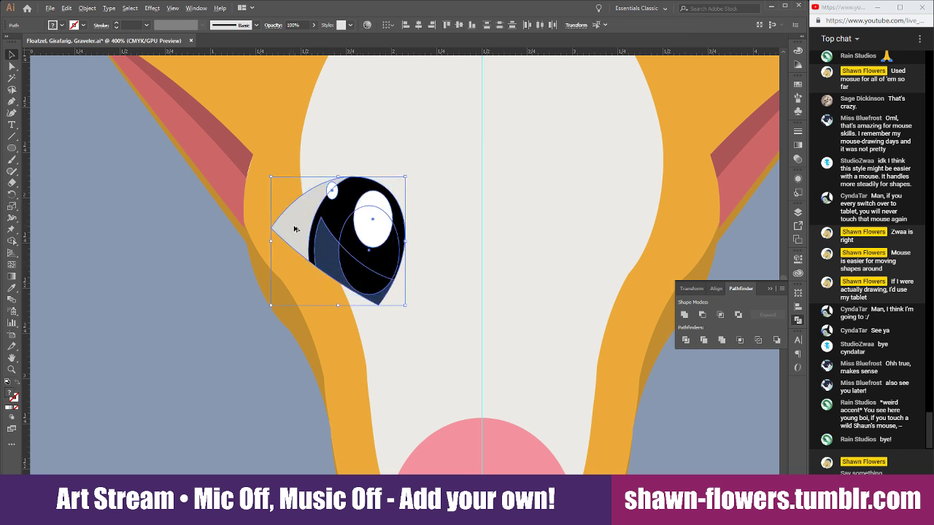
{"action": "left_click_drag", "start_coordinate": [297, 230], "coordinate": [565, 230]}
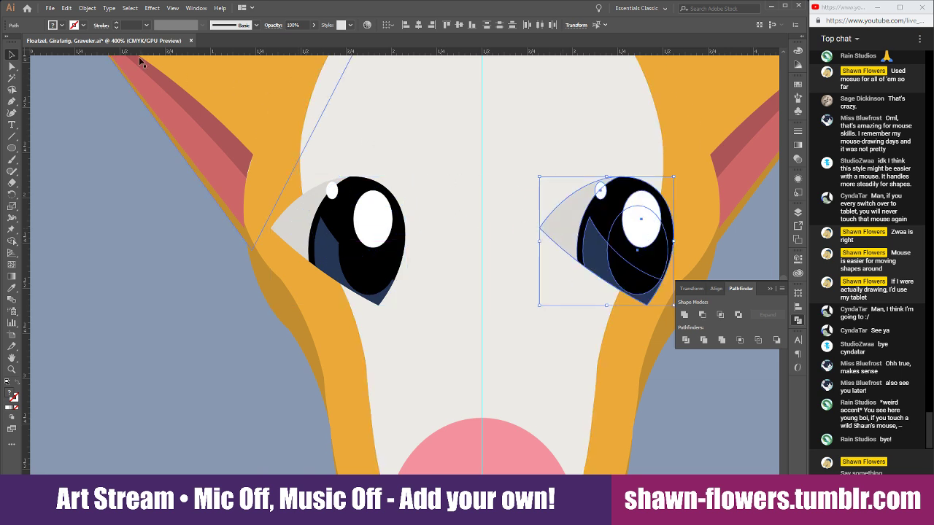
Reflect the copied eye across the vertical axis and shift it outward on the right half of the face
{"action": "left_click", "coordinate": [87, 8]}
{"action": "mouse_move", "coordinate": [109, 19]}
{"action": "left_click", "coordinate": [236, 56]}
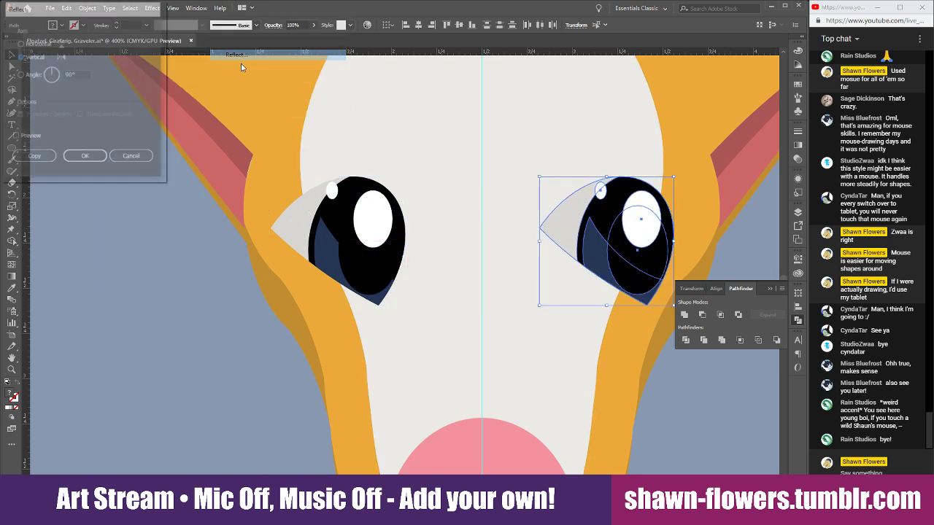
{"action": "left_click", "coordinate": [85, 159]}
{"action": "scroll", "coordinate": [367, 211], "scroll_direction": "right", "scroll_amount": 1}
{"action": "scroll", "coordinate": [367, 210], "scroll_direction": "right", "scroll_amount": 3}
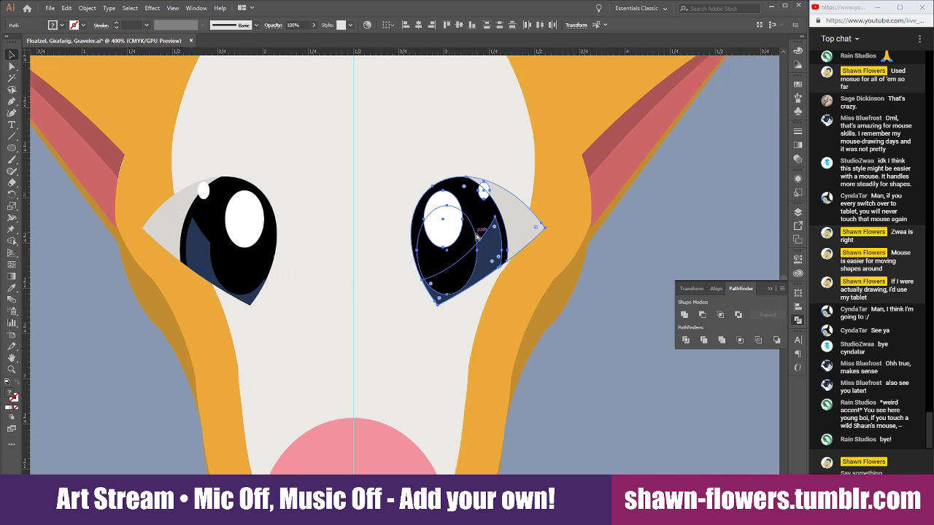
{"action": "left_click", "coordinate": [467, 248]}
{"action": "left_click_drag", "start_coordinate": [461, 248], "coordinate": [483, 248]}
Add all left eye shapes to the selection and move both eyes together so the pair is centred on the vertical guide
{"action": "left_click", "coordinate": [248, 227], "text": "shift"}
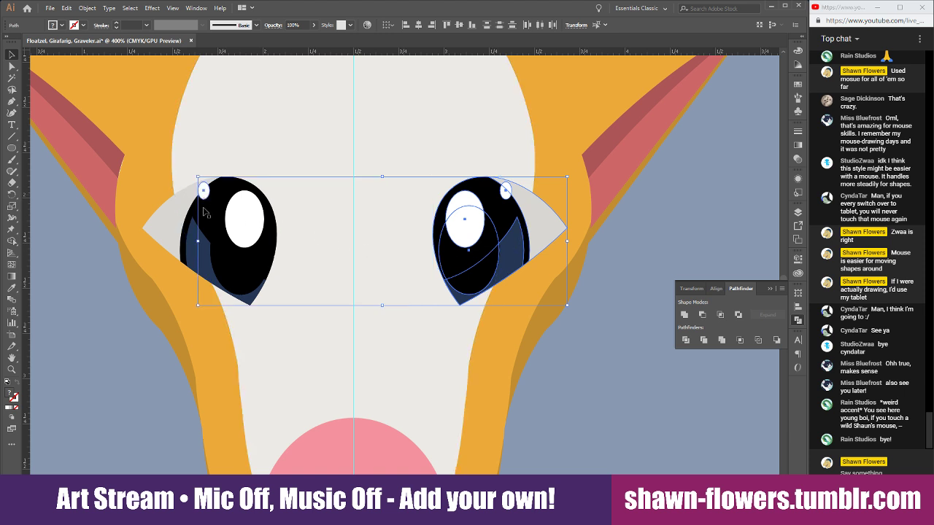
{"action": "left_click", "coordinate": [234, 269], "text": "shift"}
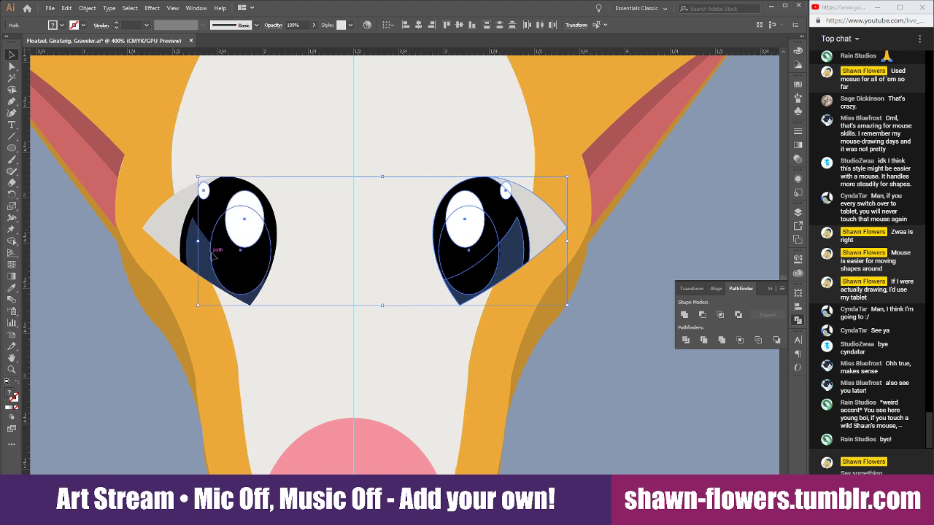
{"action": "left_click", "coordinate": [207, 256], "text": "shift"}
{"action": "left_click", "coordinate": [209, 218], "text": "shift"}
{"action": "left_click", "coordinate": [162, 229], "text": "shift"}
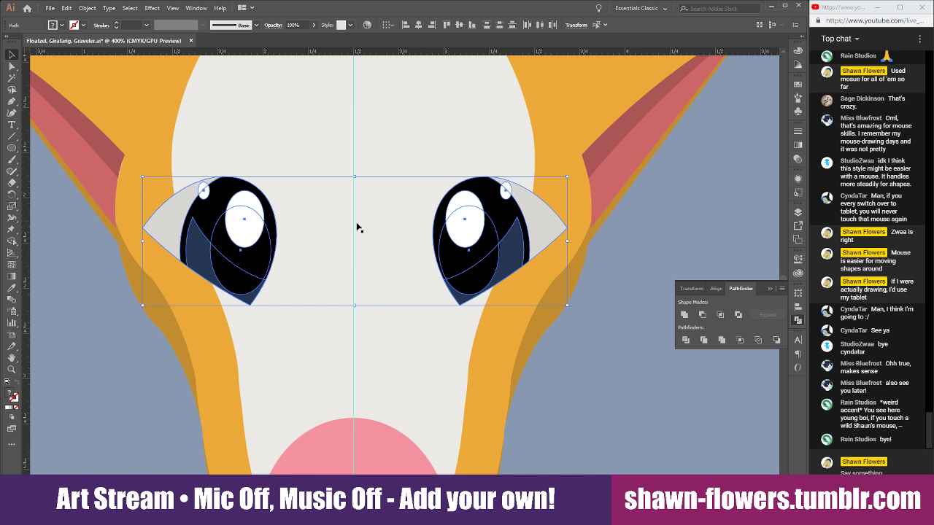
{"action": "mouse_move", "coordinate": [496, 246]}
{"action": "left_mouse_down"}
{"action": "mouse_move", "coordinate": [456, 240]}
{"action": "mouse_move", "coordinate": [492, 244]}
{"action": "left_mouse_up"}
{"action": "scroll", "coordinate": [522, 255], "scroll_direction": "down", "scroll_amount": 2}
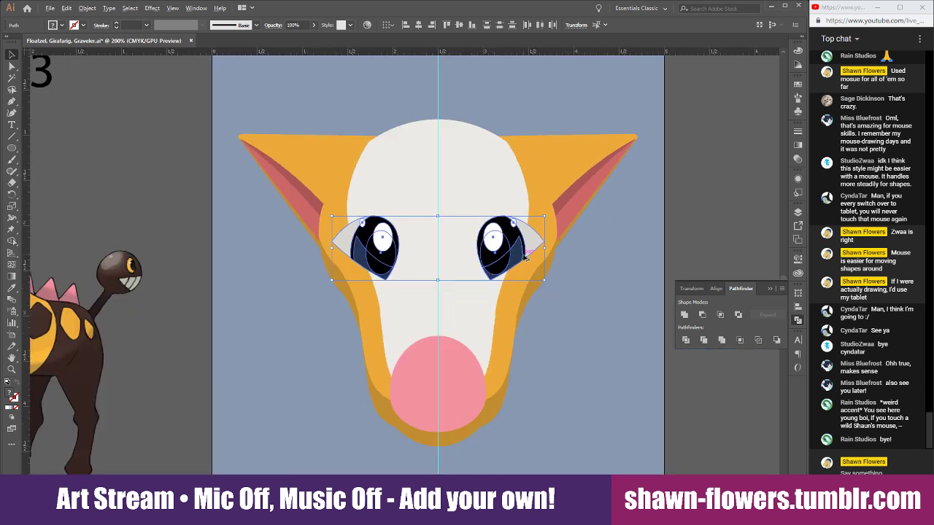
{"action": "left_click", "coordinate": [639, 237]}
{"action": "scroll", "coordinate": [641, 222], "scroll_direction": "right", "scroll_amount": 3}
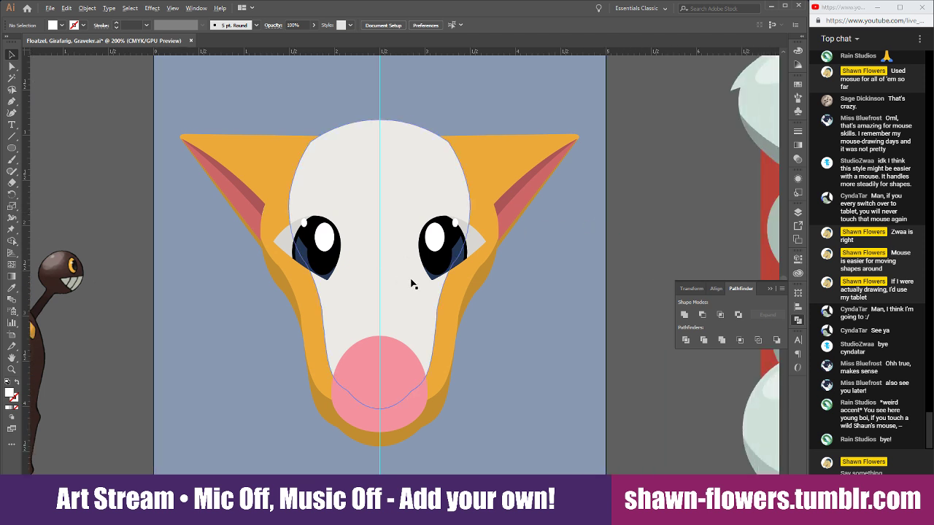
Try narrowing all shapes of the left eye horizontally about their centre
{"action": "scroll", "coordinate": [309, 302], "scroll_direction": "up", "scroll_amount": 2}
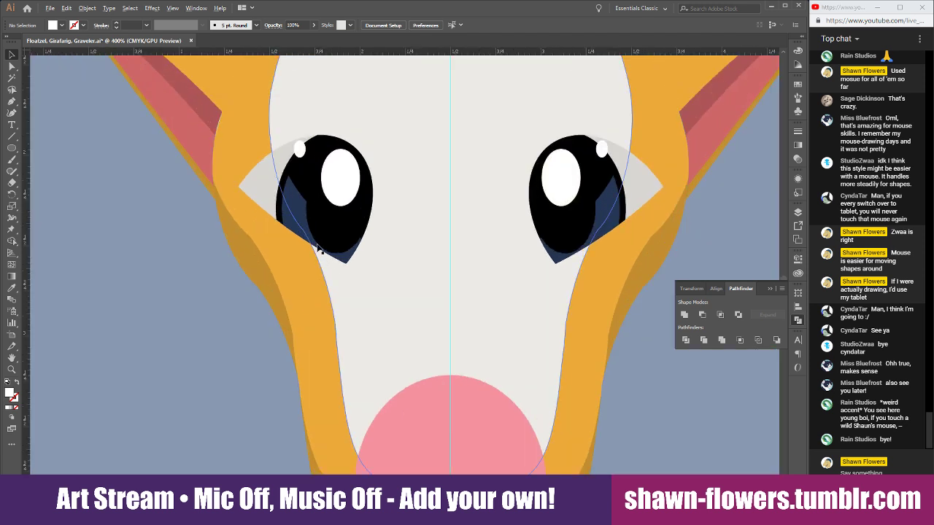
{"action": "scroll", "coordinate": [319, 248], "scroll_direction": "up", "scroll_amount": 1}
{"action": "scroll", "coordinate": [300, 144], "scroll_direction": "down", "scroll_amount": 2}
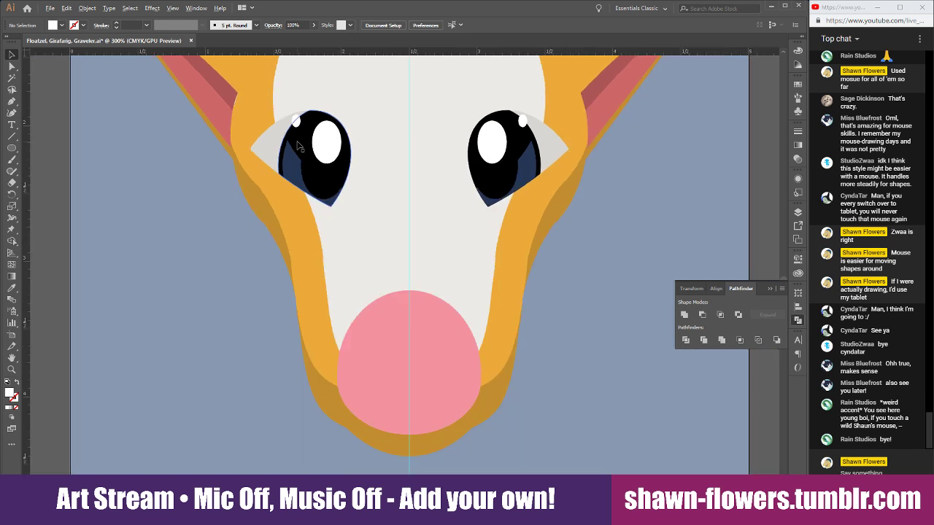
{"action": "scroll", "coordinate": [299, 146], "scroll_direction": "up", "scroll_amount": 1}
{"action": "scroll", "coordinate": [328, 168], "scroll_direction": "up", "scroll_amount": 1}
{"action": "left_click", "coordinate": [261, 95]}
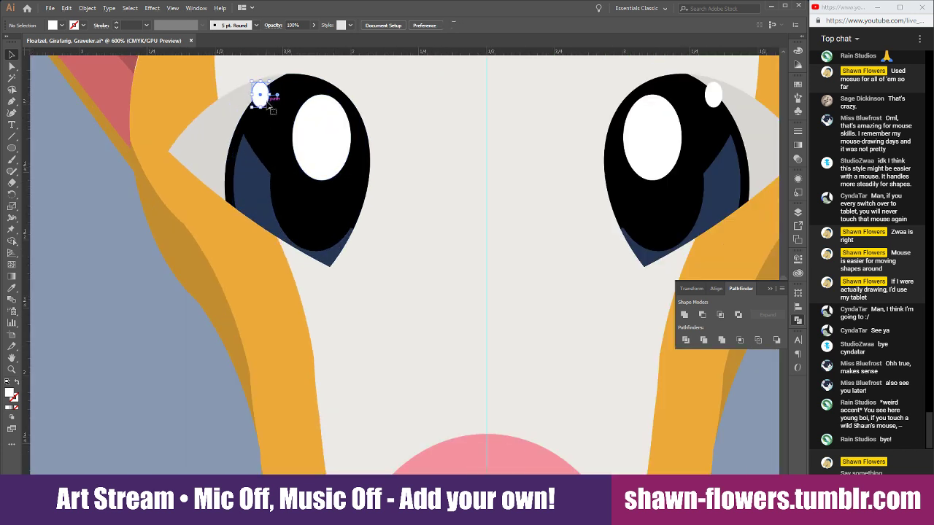
{"action": "left_click", "coordinate": [319, 136], "text": "shift"}
{"action": "left_click", "coordinate": [308, 220], "text": "shift"}
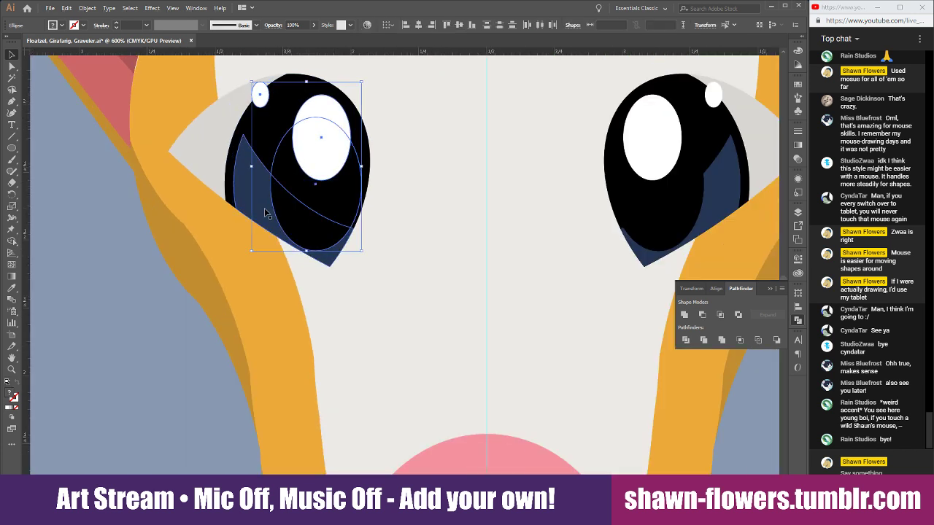
{"action": "left_click", "coordinate": [266, 213], "text": "shift"}
{"action": "left_click", "coordinate": [275, 143], "text": "shift"}
{"action": "left_click", "coordinate": [212, 146], "text": "shift"}
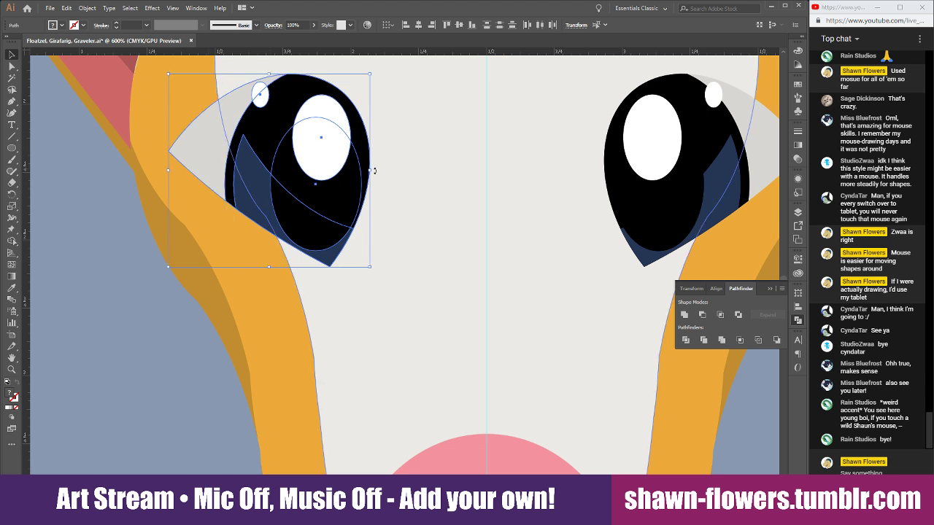
{"action": "left_click_drag", "start_coordinate": [374, 170], "coordinate": [354, 171]}
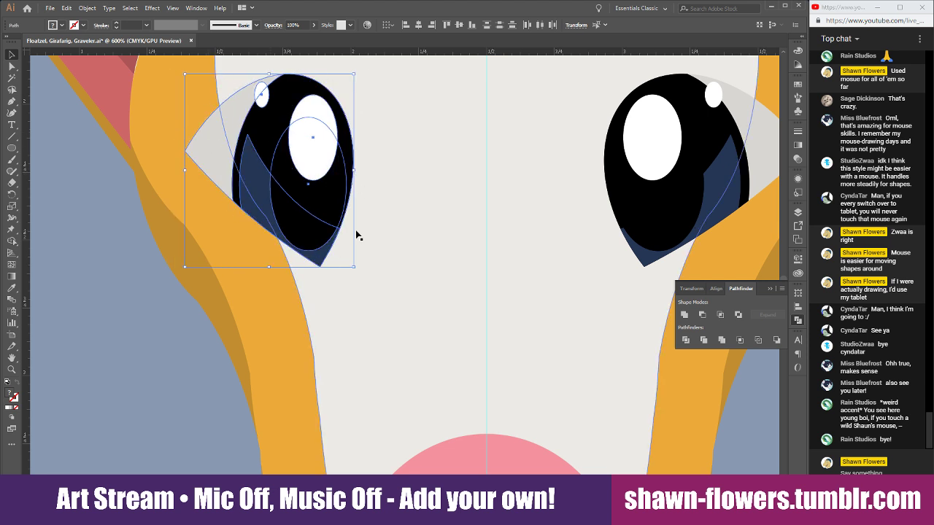
{"action": "key", "text": "ctrl+minus"}
{"action": "key", "text": "ctrl+minus"}
{"action": "left_click", "coordinate": [57, 260]}
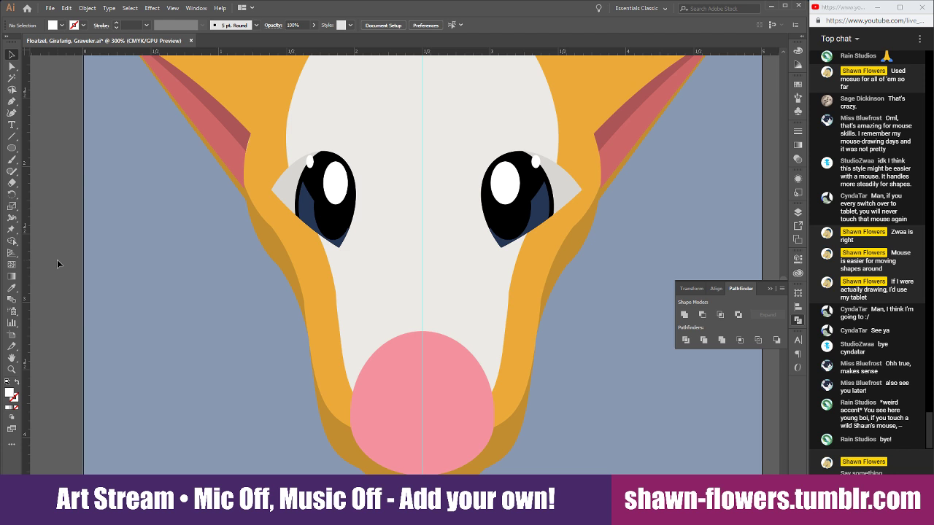
{"action": "key", "text": "ctrl+z"}
Select every shape of both eyes and squeeze the pair horizontally so the eyes become narrower and sit closer together
{"action": "scroll", "coordinate": [490, 197], "scroll_direction": "up", "scroll_amount": 1}
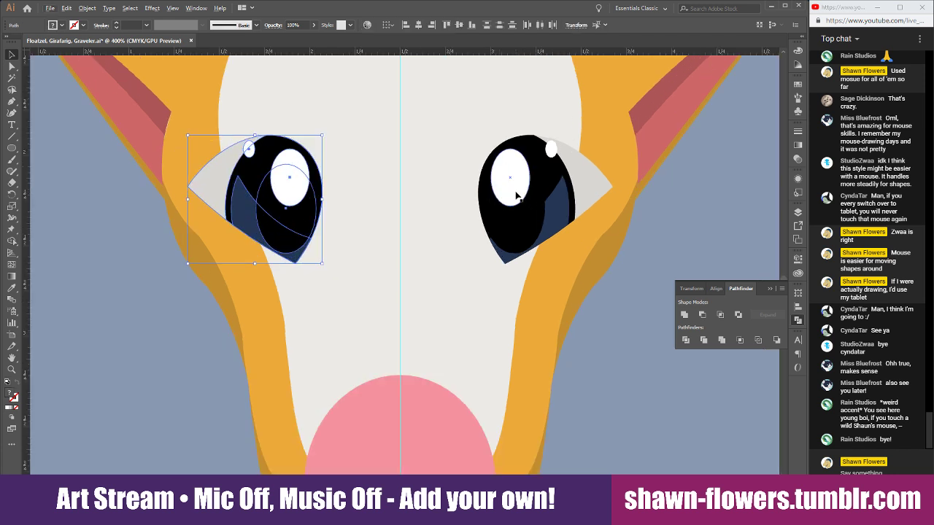
{"action": "left_click", "coordinate": [510, 190]}
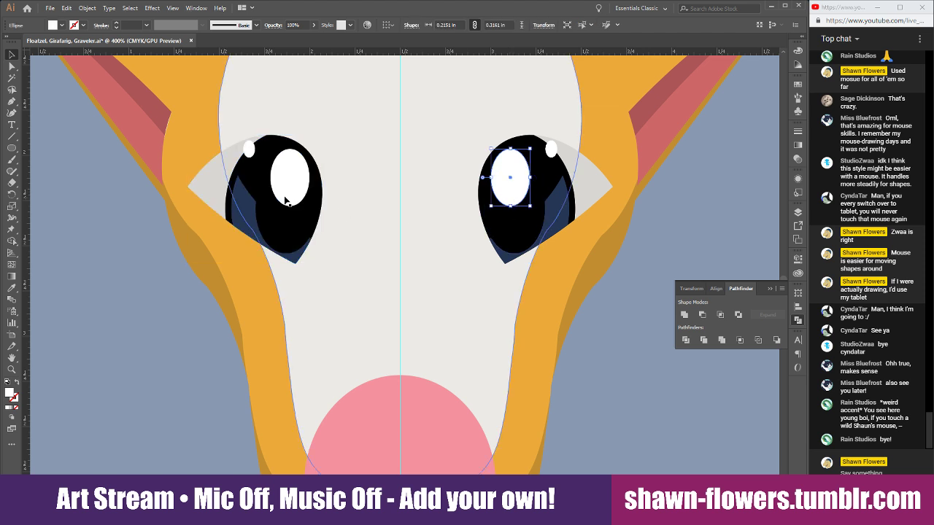
{"action": "left_click", "coordinate": [514, 224], "text": "shift"}
{"action": "left_click", "coordinate": [565, 208], "text": "shift"}
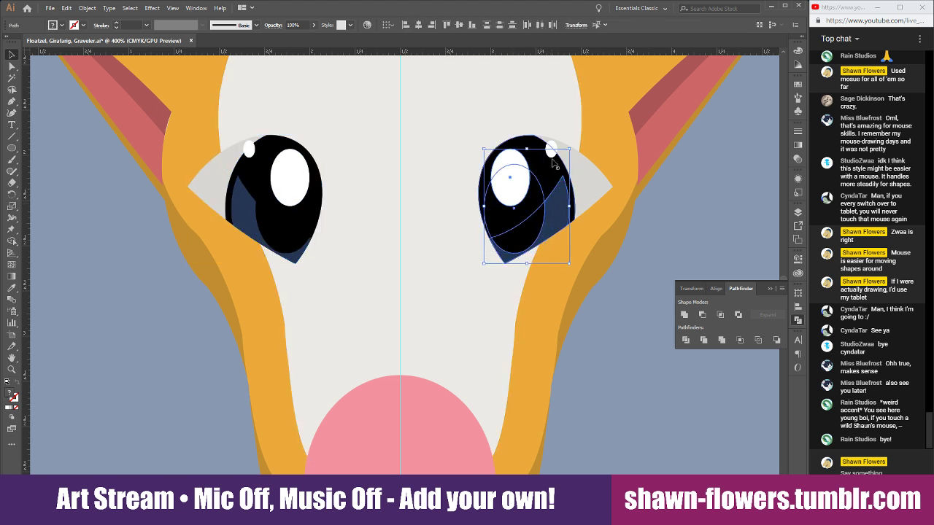
{"action": "left_click", "coordinate": [552, 150], "text": "shift"}
{"action": "left_click", "coordinate": [547, 176], "text": "shift"}
{"action": "left_click", "coordinate": [595, 179], "text": "shift"}
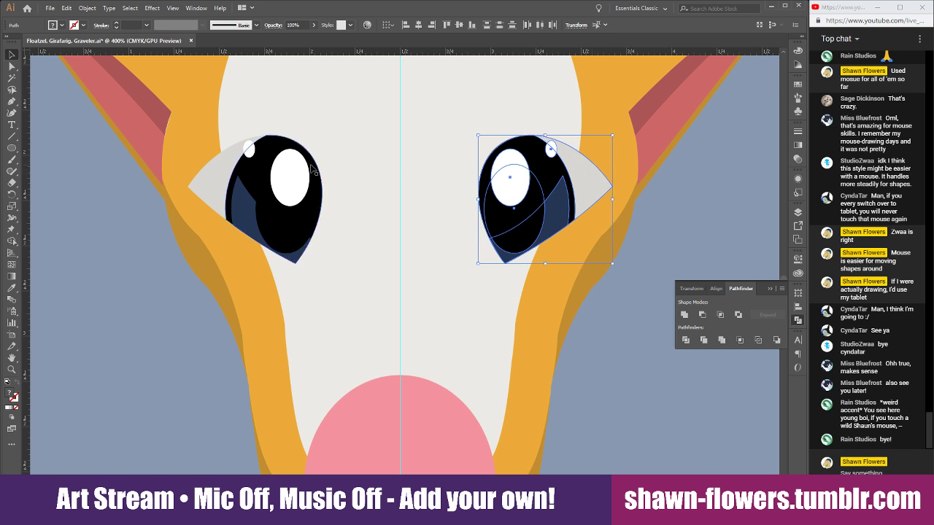
{"action": "left_click", "coordinate": [290, 180], "text": "shift"}
{"action": "left_click", "coordinate": [249, 151], "text": "shift"}
{"action": "left_click", "coordinate": [278, 228], "text": "shift"}
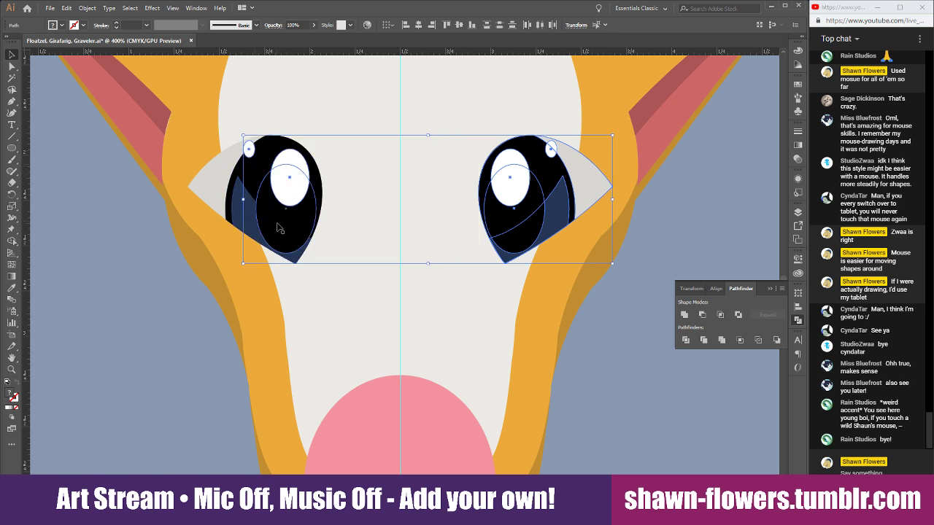
{"action": "left_click", "coordinate": [256, 218], "text": "shift"}
{"action": "left_click", "coordinate": [201, 178], "text": "shift"}
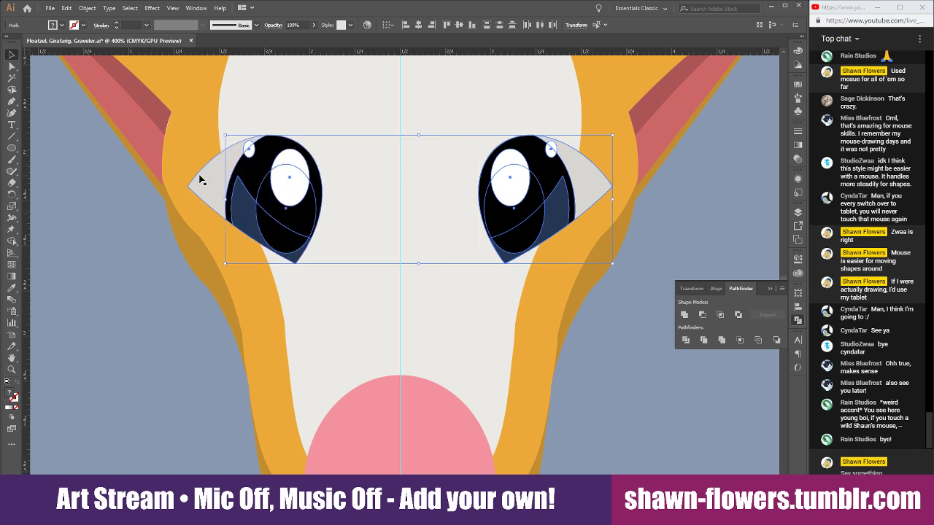
{"action": "left_click_drag", "start_coordinate": [614, 199], "coordinate": [502, 207]}
{"action": "scroll", "coordinate": [487, 242], "scroll_direction": "down", "scroll_amount": 1}
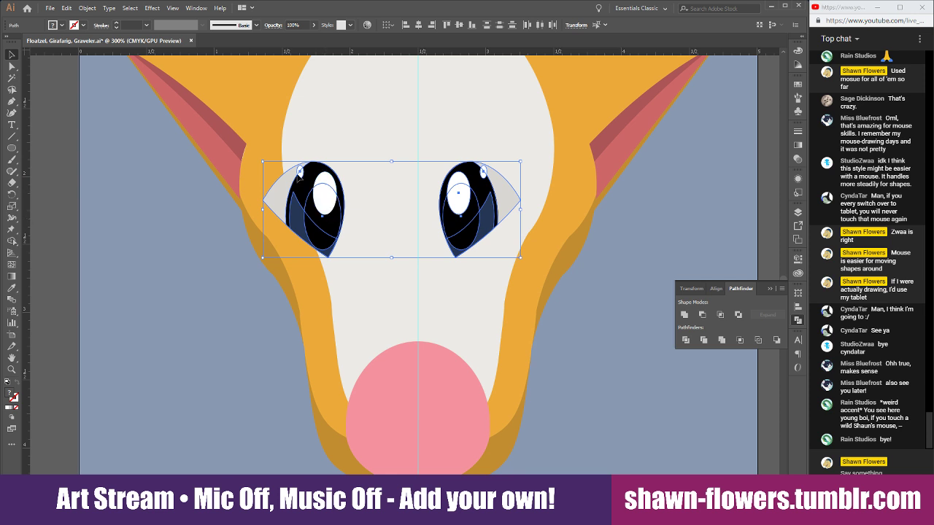
Remove the left eye from the selection and move the right eye outward to widen the gap between the eyes
{"action": "left_click", "coordinate": [310, 215], "text": "shift"}
{"action": "left_click", "coordinate": [295, 212], "text": "shift"}
{"action": "left_click", "coordinate": [283, 196], "text": "shift"}
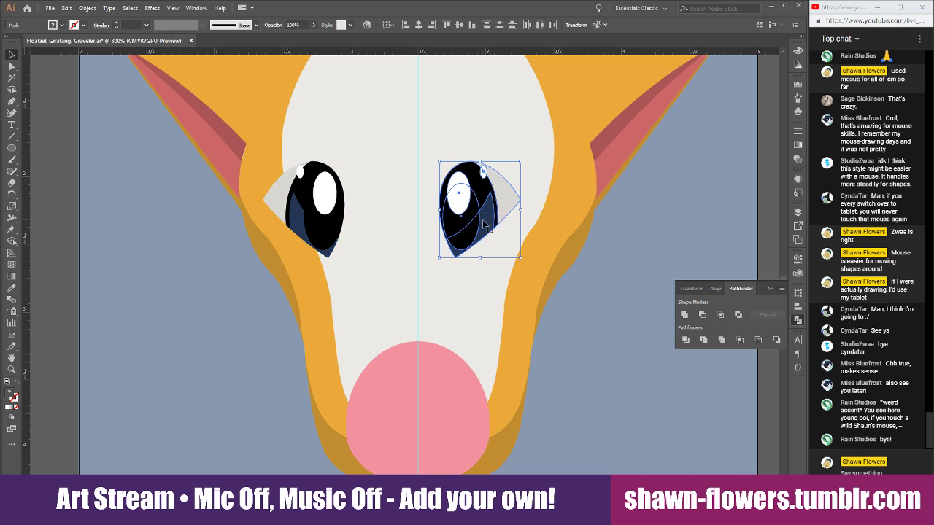
{"action": "left_click_drag", "start_coordinate": [484, 226], "coordinate": [536, 218]}
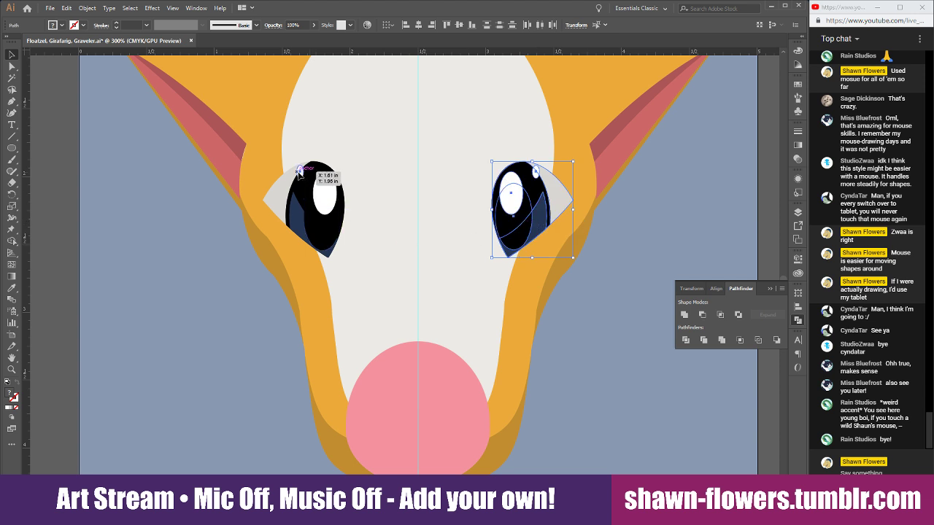
Reselect the left eye's shapes along with the right eye and shift both so the pair is centred on the vertical guide
{"action": "left_click", "coordinate": [326, 206], "text": "shift"}
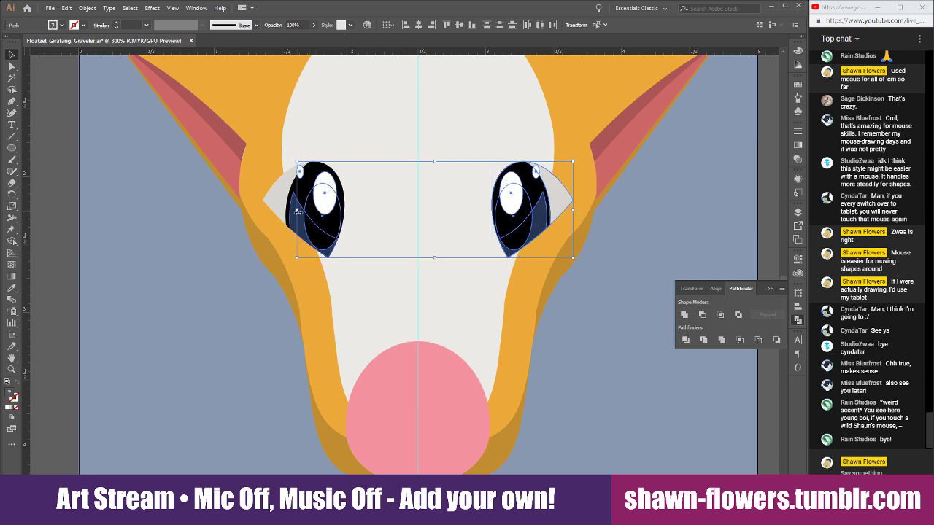
{"action": "left_click", "coordinate": [274, 199], "text": "shift"}
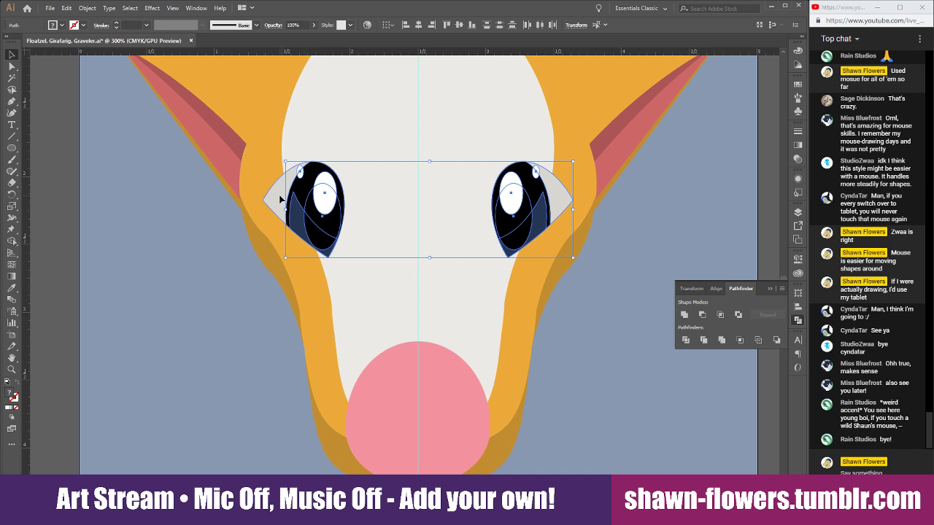
{"action": "scroll", "coordinate": [500, 239], "scroll_direction": "up", "scroll_amount": 2}
{"action": "left_click_drag", "start_coordinate": [505, 208], "coordinate": [512, 207]}
{"action": "scroll", "coordinate": [567, 219], "scroll_direction": "down", "scroll_amount": 5}
{"action": "left_click", "coordinate": [691, 205]}
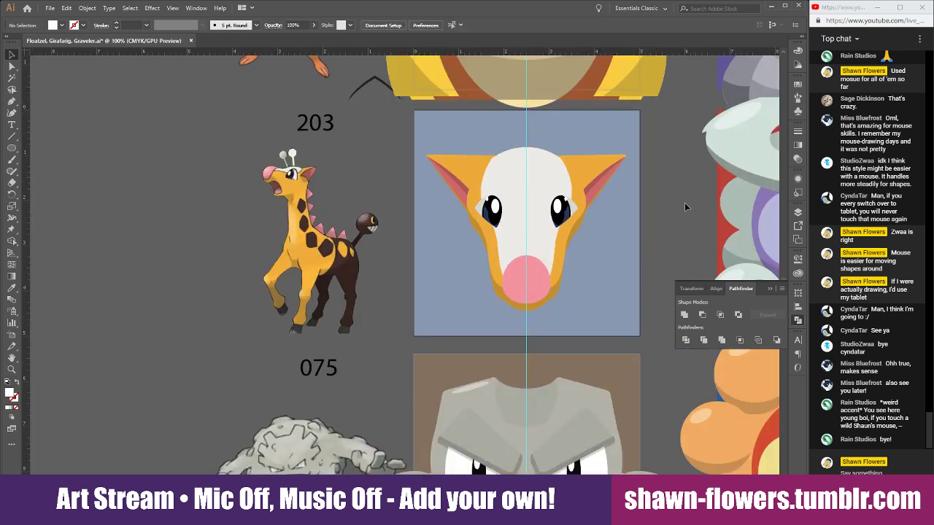
{"action": "scroll", "coordinate": [620, 217], "scroll_direction": "up", "scroll_amount": 2}
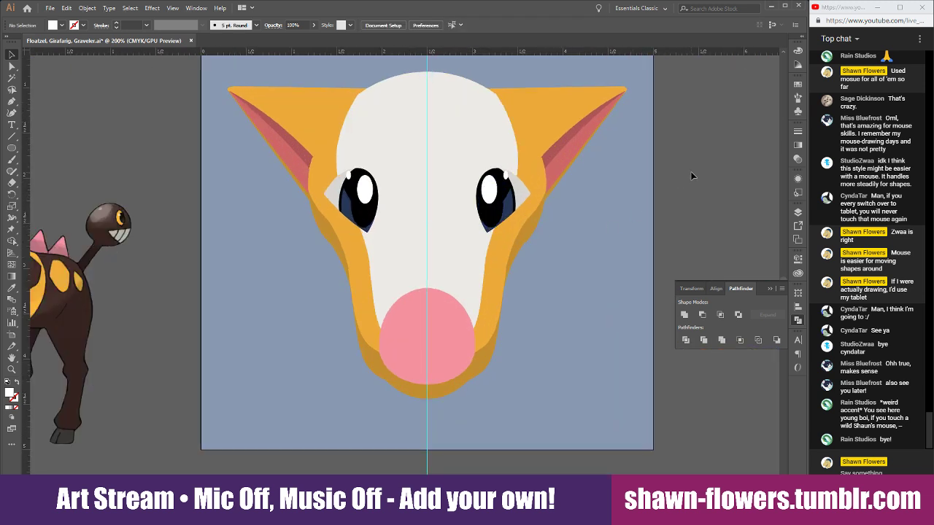
{"action": "scroll", "coordinate": [649, 212], "scroll_direction": "down", "scroll_amount": 1}
{"action": "scroll", "coordinate": [378, 274], "scroll_direction": "up", "scroll_amount": 2}
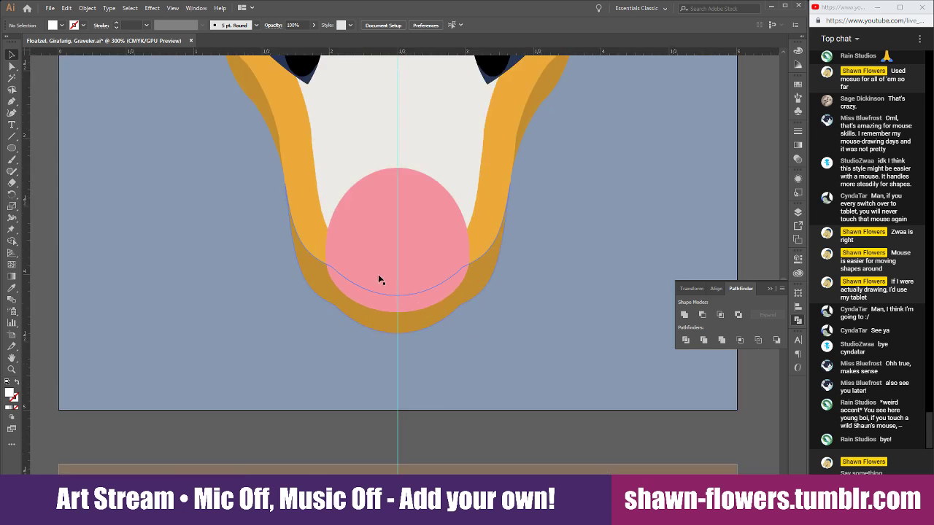
Duplicate the pink nose ellipse, shift and enlarge the copy upward, and subtract it to leave a crescent along the nose's lower edge
{"action": "left_click", "coordinate": [357, 265]}
{"action": "left_click_drag", "start_coordinate": [357, 261], "coordinate": [392, 255]}
{"action": "left_click_drag", "start_coordinate": [474, 214], "coordinate": [481, 215]}
{"action": "left_click", "coordinate": [427, 299], "text": "shift"}
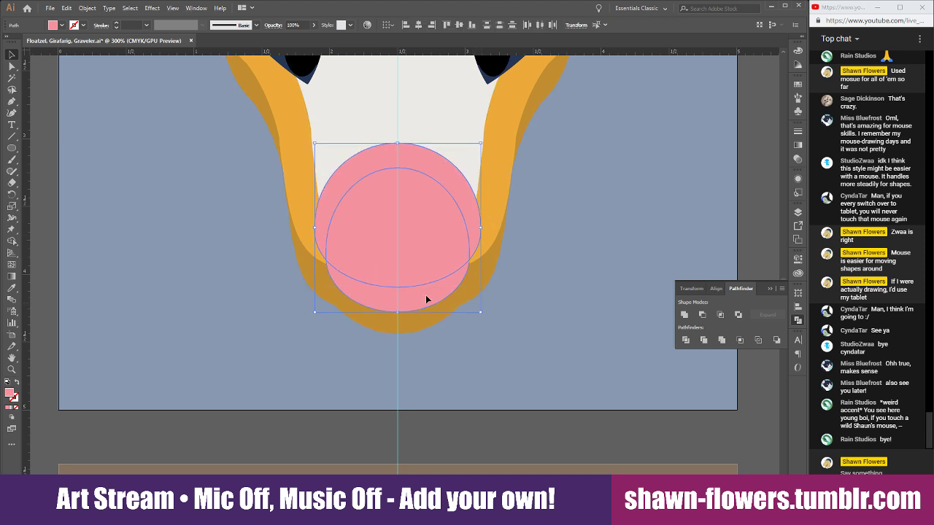
{"action": "left_click", "coordinate": [711, 314]}
Give the nose crescent the translucent shadow appearance sampled from the shading on the orange muzzle, and deselect it
{"action": "left_click", "coordinate": [12, 287]}
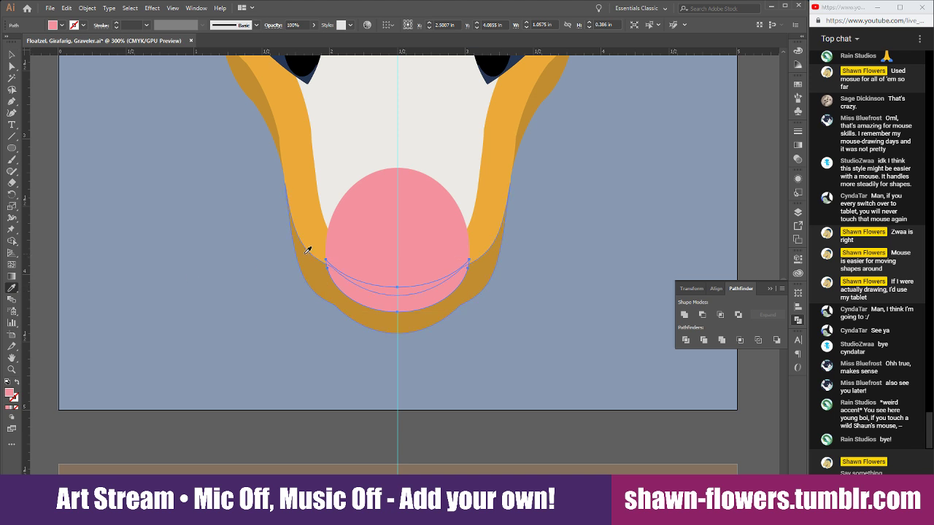
{"action": "left_click", "coordinate": [307, 249]}
{"action": "left_click", "coordinate": [11, 54]}
{"action": "left_click", "coordinate": [46, 85]}
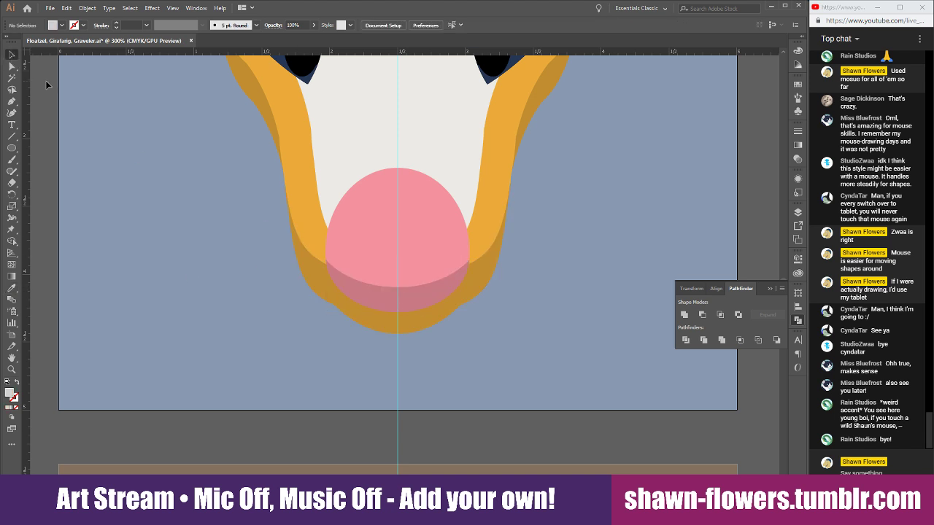
Examine the whole head next to the Girafarig reference and the neighbouring finished illustrations
{"action": "scroll", "coordinate": [128, 176], "scroll_direction": "down", "scroll_amount": 1}
{"action": "scroll", "coordinate": [438, 229], "scroll_direction": "up", "scroll_amount": 5}
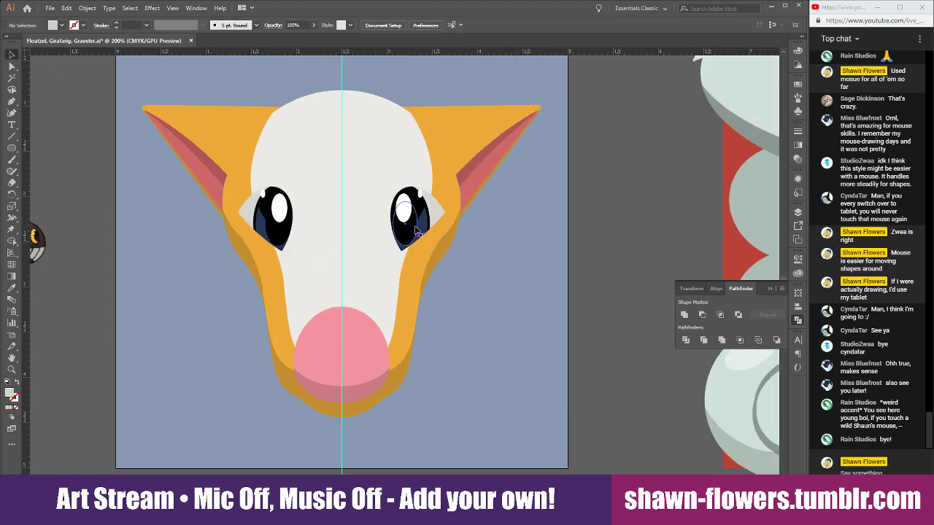
{"action": "scroll", "coordinate": [422, 229], "scroll_direction": "down", "scroll_amount": 1}
{"action": "scroll", "coordinate": [332, 217], "scroll_direction": "up", "scroll_amount": 1}
{"action": "scroll", "coordinate": [329, 214], "scroll_direction": "down", "scroll_amount": 1}
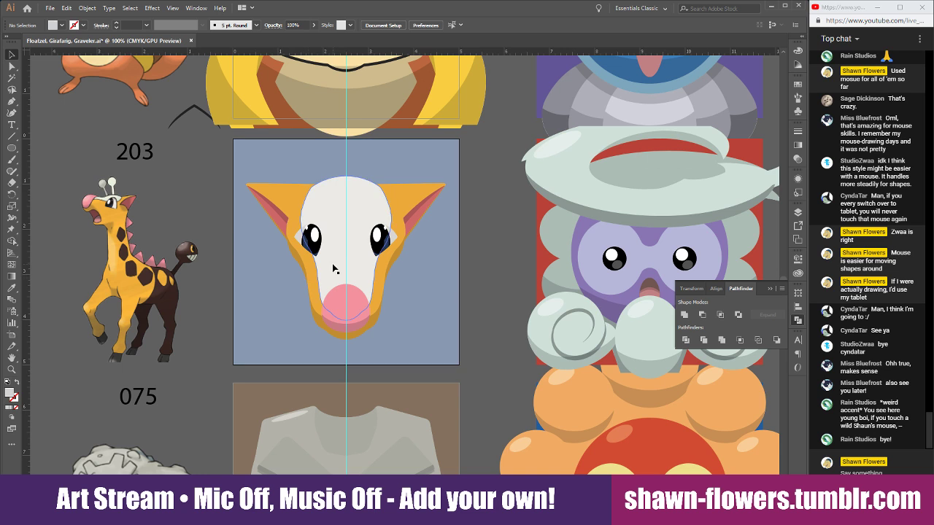
{"action": "scroll", "coordinate": [350, 276], "scroll_direction": "down", "scroll_amount": 2}
{"action": "scroll", "coordinate": [364, 274], "scroll_direction": "up", "scroll_amount": 2}
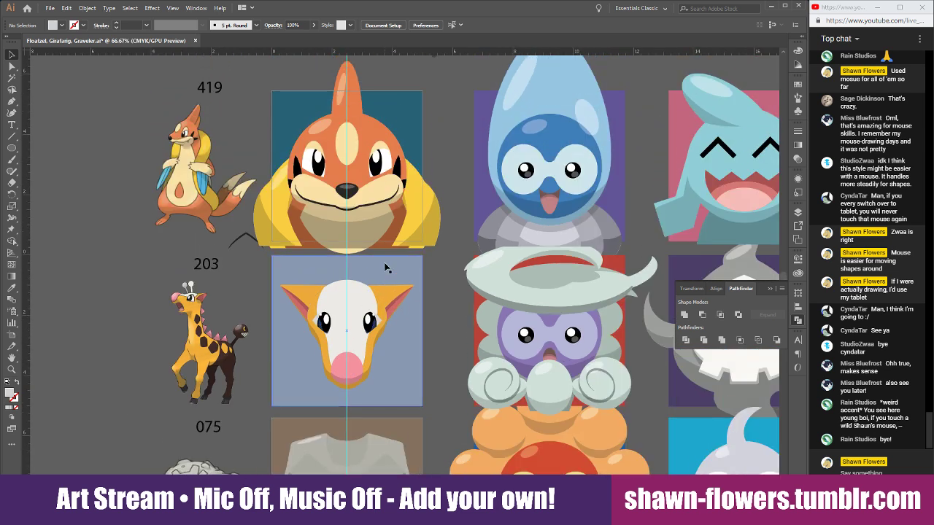
{"action": "scroll", "coordinate": [386, 268], "scroll_direction": "up", "scroll_amount": 1}
{"action": "scroll", "coordinate": [364, 292], "scroll_direction": "down", "scroll_amount": 1}
{"action": "scroll", "coordinate": [341, 321], "scroll_direction": "up", "scroll_amount": 1}
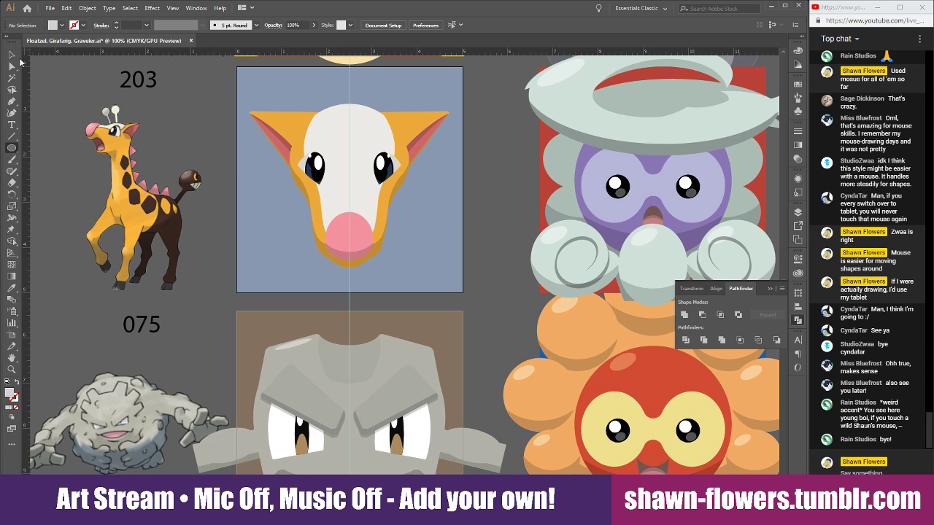
Copy the green teardrop from above the artboards onto the Girafarig artboard, pointed end up and behind the muzzle, as a neck base
{"action": "scroll", "coordinate": [436, 217], "scroll_direction": "down", "scroll_amount": 2}
{"action": "scroll", "coordinate": [452, 255], "scroll_direction": "up", "scroll_amount": 6}
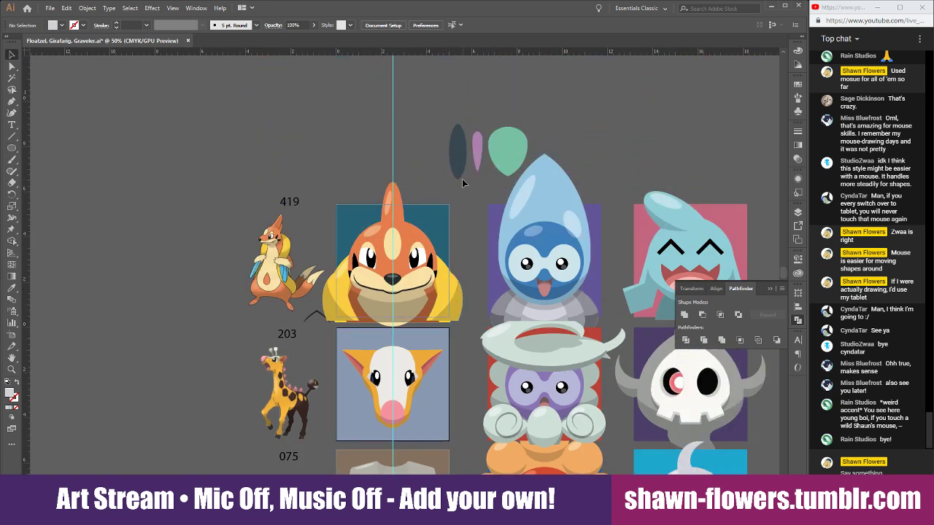
{"action": "scroll", "coordinate": [464, 183], "scroll_direction": "down", "scroll_amount": 1}
{"action": "left_click_drag", "start_coordinate": [515, 132], "coordinate": [483, 229]}
{"action": "left_click_drag", "start_coordinate": [391, 394], "coordinate": [398, 395]}
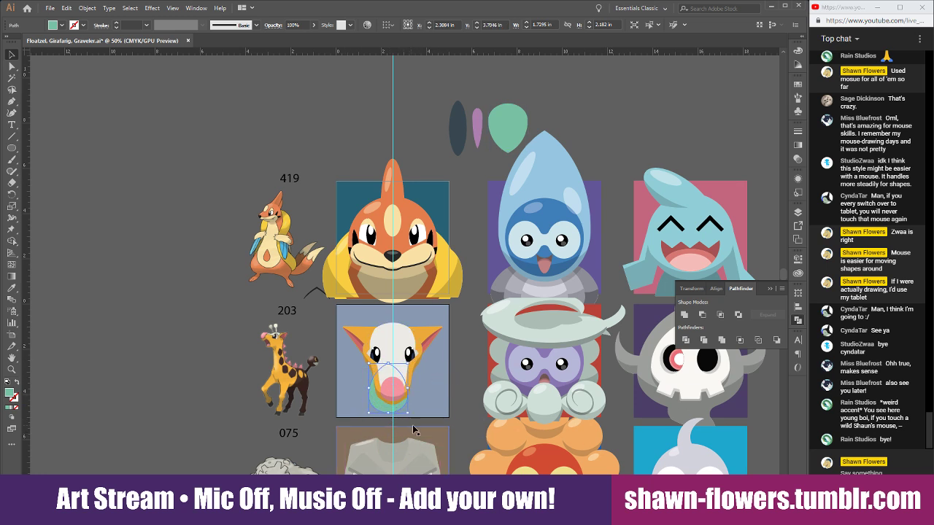
Stretch the green neck shape vertically to about 8.7 in so it reaches well below the Girafarig artboard
{"action": "scroll", "coordinate": [413, 431], "scroll_direction": "up", "scroll_amount": 2}
{"action": "left_click_drag", "start_coordinate": [373, 359], "coordinate": [397, 313]}
{"action": "left_click_drag", "start_coordinate": [358, 279], "coordinate": [385, 460]}
{"action": "scroll", "coordinate": [385, 459], "scroll_direction": "down", "scroll_amount": 2}
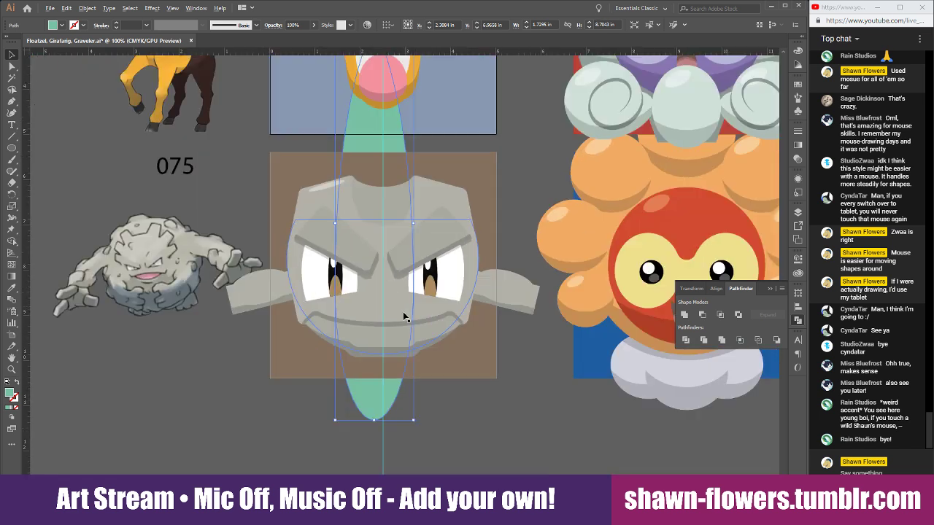
Centre the green neck shape on the vertical guide and enlarge it to about 2.4 in wide and 10.4 in tall
{"action": "left_click_drag", "start_coordinate": [412, 334], "coordinate": [404, 215]}
{"action": "left_click_drag", "start_coordinate": [426, 268], "coordinate": [417, 270]}
{"action": "scroll", "coordinate": [416, 330], "scroll_direction": "down", "scroll_amount": 1, "text": "alt"}
{"action": "scroll", "coordinate": [428, 323], "scroll_direction": "up", "scroll_amount": 1, "text": "alt"}
{"action": "scroll", "coordinate": [387, 335], "scroll_direction": "down", "scroll_amount": 1}
{"action": "left_click_drag", "start_coordinate": [382, 386], "coordinate": [382, 436]}
{"action": "scroll", "coordinate": [432, 310], "scroll_direction": "up", "scroll_amount": 1, "text": "alt"}
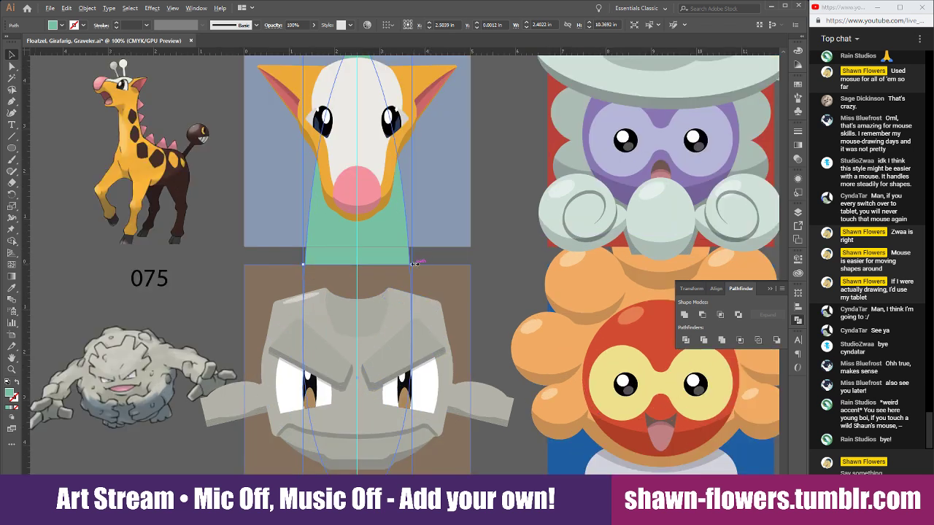
{"action": "left_click_drag", "start_coordinate": [414, 264], "coordinate": [463, 272], "text": "alt"}
{"action": "scroll", "coordinate": [368, 238], "scroll_direction": "up", "scroll_amount": 2, "text": "alt"}
{"action": "scroll", "coordinate": [402, 282], "scroll_direction": "down", "scroll_amount": 1}
{"action": "scroll", "coordinate": [357, 279], "scroll_direction": "up", "scroll_amount": 3}
{"action": "left_click", "coordinate": [621, 265]}
{"action": "scroll", "coordinate": [621, 266], "scroll_direction": "down", "scroll_amount": 4}
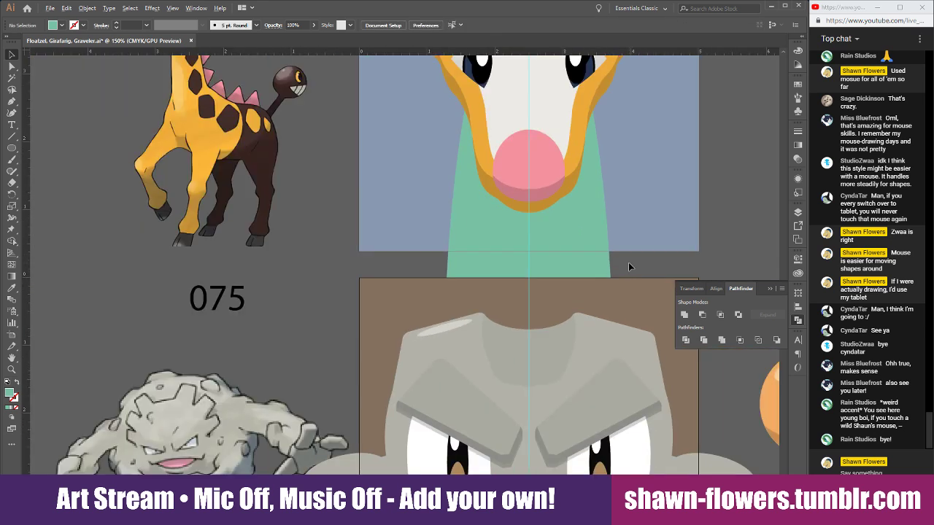
Draw a rectangle about 3.71 by 6.32 in over the neck's lower part and subtract it, cutting the neck just below the artboard
{"action": "scroll", "coordinate": [594, 267], "scroll_direction": "down", "scroll_amount": 1}
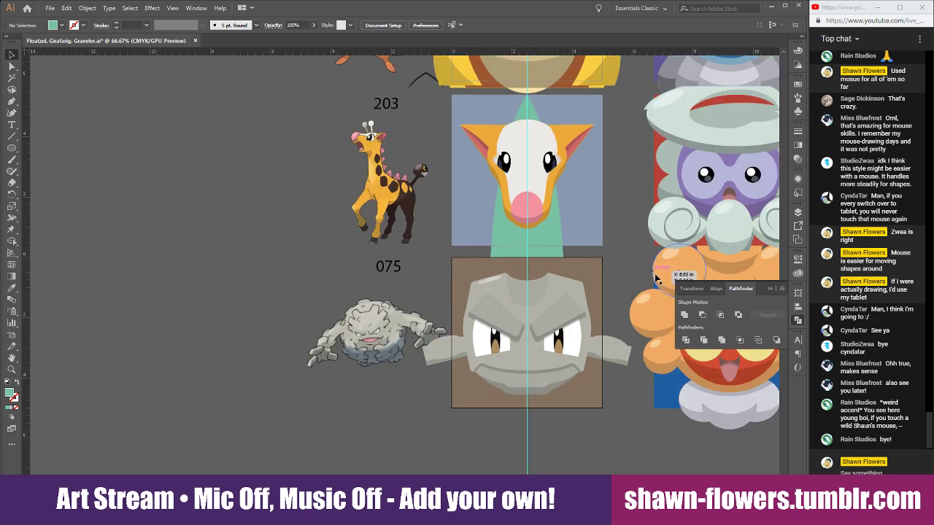
{"action": "left_click_drag", "start_coordinate": [13, 151], "coordinate": [58, 149]}
{"action": "left_click_drag", "start_coordinate": [467, 254], "coordinate": [575, 441]}
{"action": "left_click", "coordinate": [14, 58]}
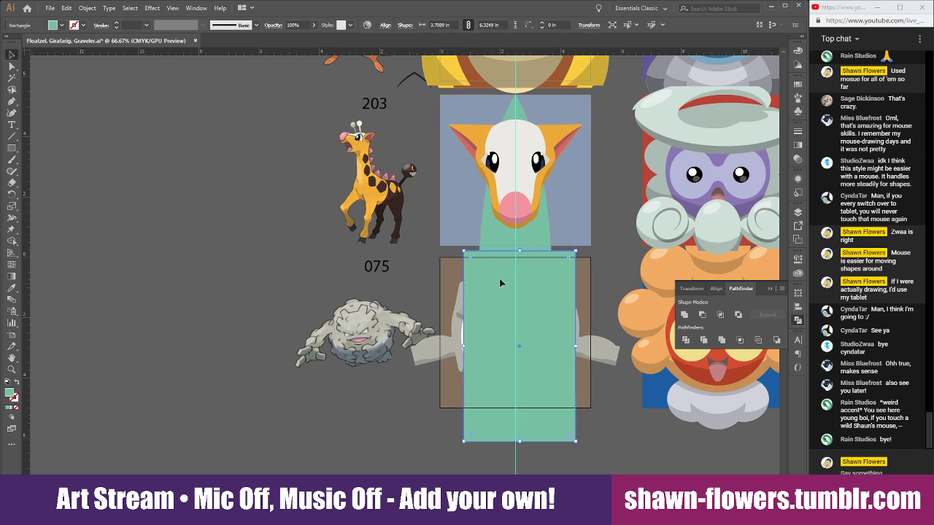
{"action": "left_click", "coordinate": [514, 249], "text": "shift"}
{"action": "left_click", "coordinate": [701, 315]}
{"action": "scroll", "coordinate": [511, 240], "scroll_direction": "right", "scroll_amount": 5}
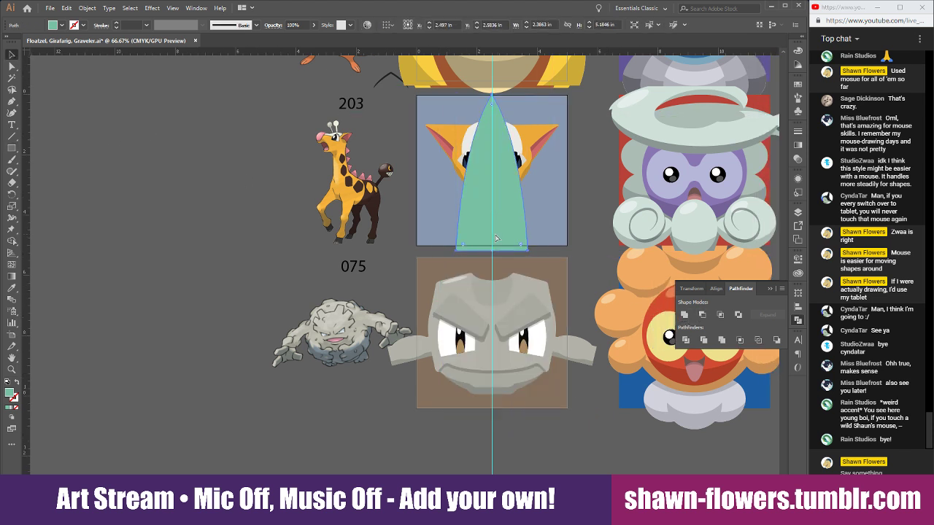
Draw a rectangle over the neck's pointed upper end and subtract it, leaving a flat-topped neck about 3.62 in tall
{"action": "scroll", "coordinate": [440, 219], "scroll_direction": "up", "scroll_amount": 1}
{"action": "scroll", "coordinate": [452, 230], "scroll_direction": "up", "scroll_amount": 2}
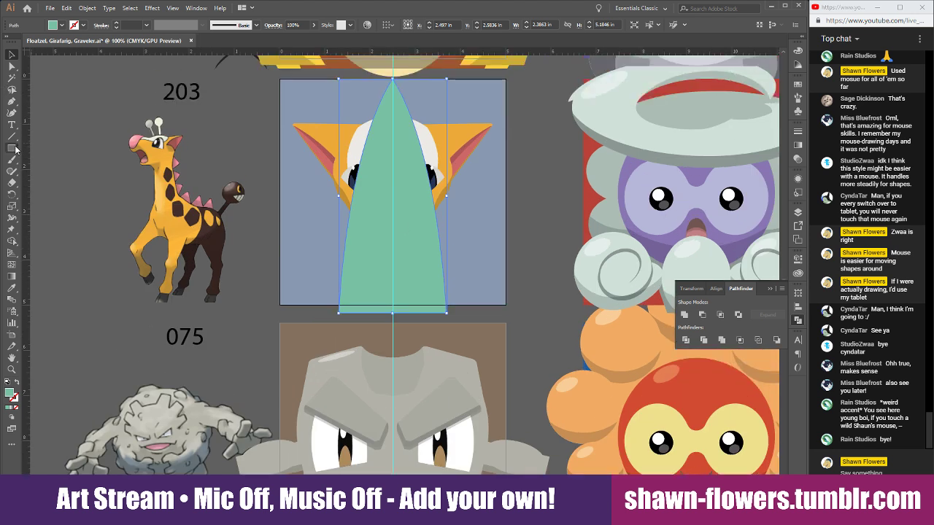
{"action": "left_click", "coordinate": [11, 148]}
{"action": "left_click_drag", "start_coordinate": [341, 71], "coordinate": [440, 149]}
{"action": "left_click", "coordinate": [10, 56]}
{"action": "left_click", "coordinate": [372, 226], "text": "shift"}
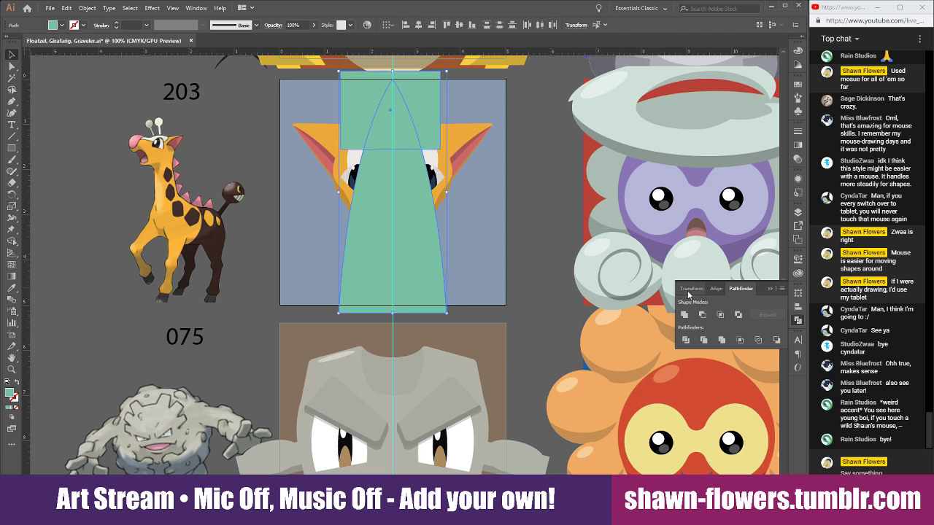
{"action": "left_click", "coordinate": [702, 314]}
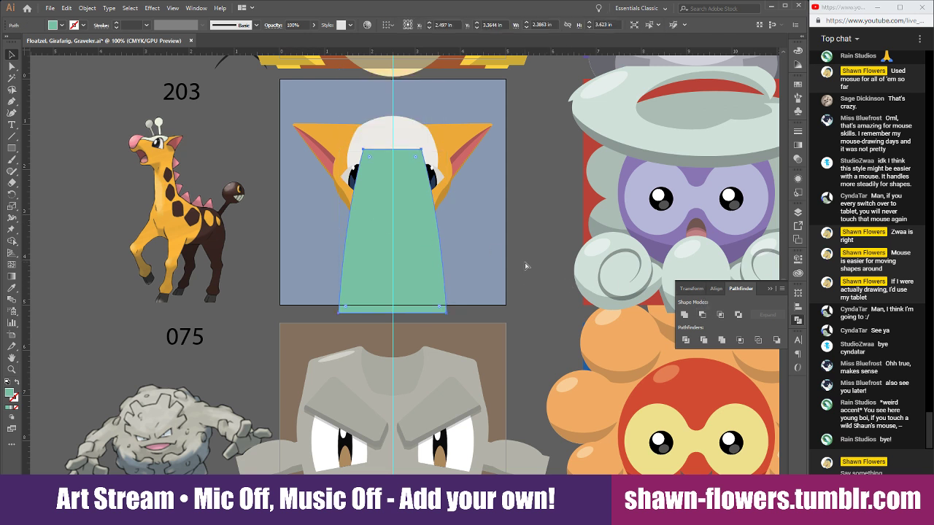
Send the trimmed green neck backward until it sits behind the head, eyes and nose, and deselect it
{"action": "key", "text": "ctrl+["}
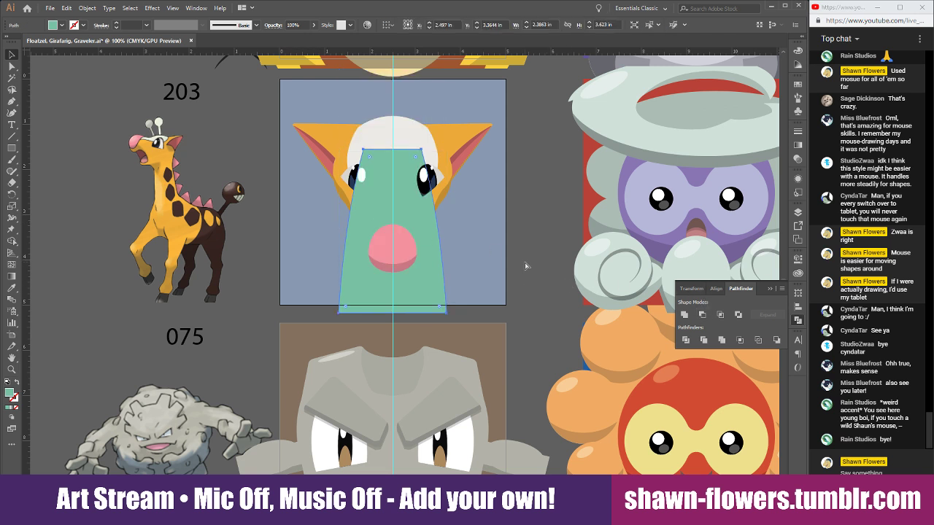
{"action": "key", "text": "ctrl+["}
{"action": "key", "text": "ctrl+["}
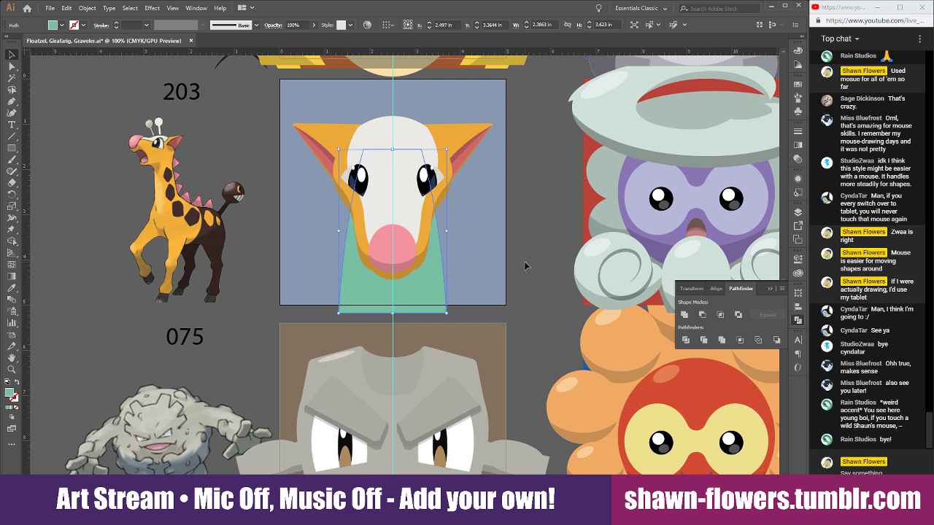
{"action": "left_click", "coordinate": [548, 232]}
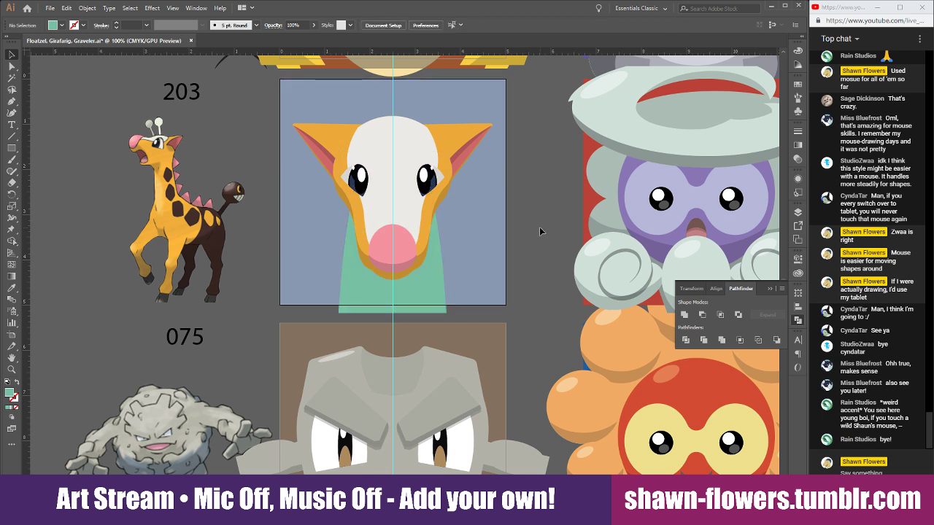
Recolour the green neck with the orange fill sampled from the head
{"action": "left_click", "coordinate": [372, 313]}
{"action": "left_click", "coordinate": [13, 288]}
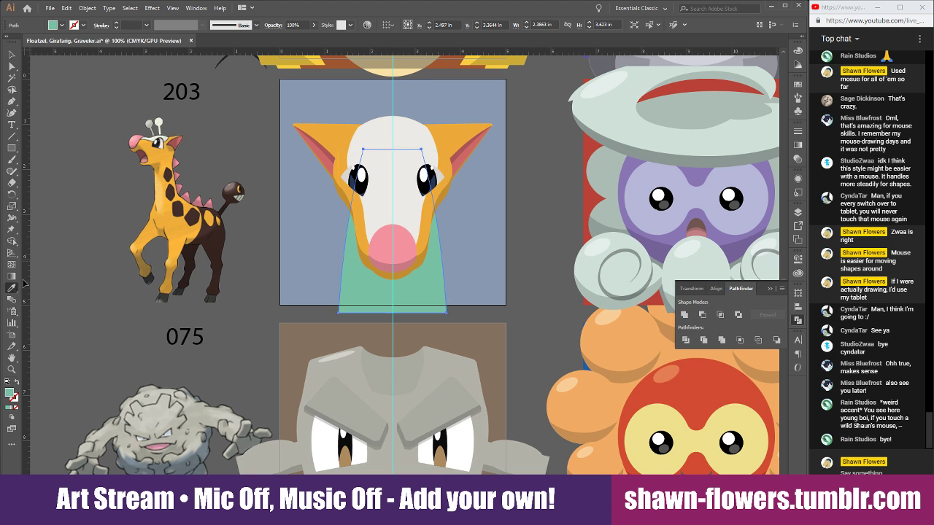
{"action": "left_click", "coordinate": [341, 131]}
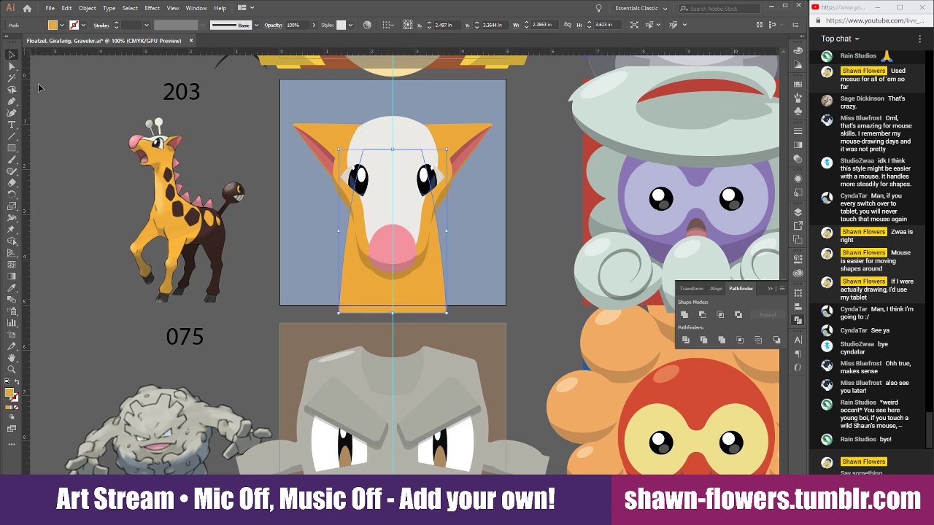
{"action": "scroll", "coordinate": [480, 338], "scroll_direction": "up", "scroll_amount": 1}
{"action": "left_click", "coordinate": [631, 244]}
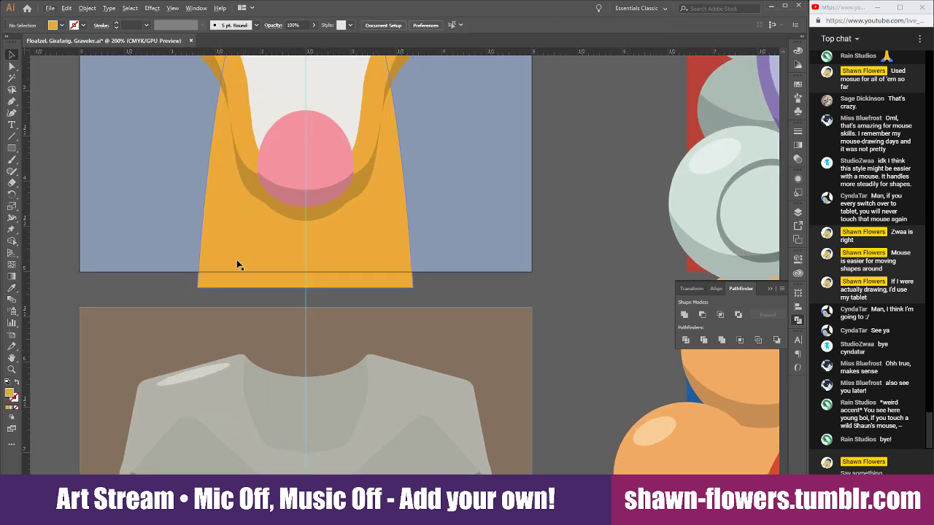
Centre the orange neck on the vertical guide and duplicate it in place for shading
{"action": "left_click_drag", "start_coordinate": [283, 259], "coordinate": [231, 255]}
{"action": "scroll", "coordinate": [232, 254], "scroll_direction": "down", "scroll_amount": 2}
{"action": "scroll", "coordinate": [427, 284], "scroll_direction": "left", "scroll_amount": 3}
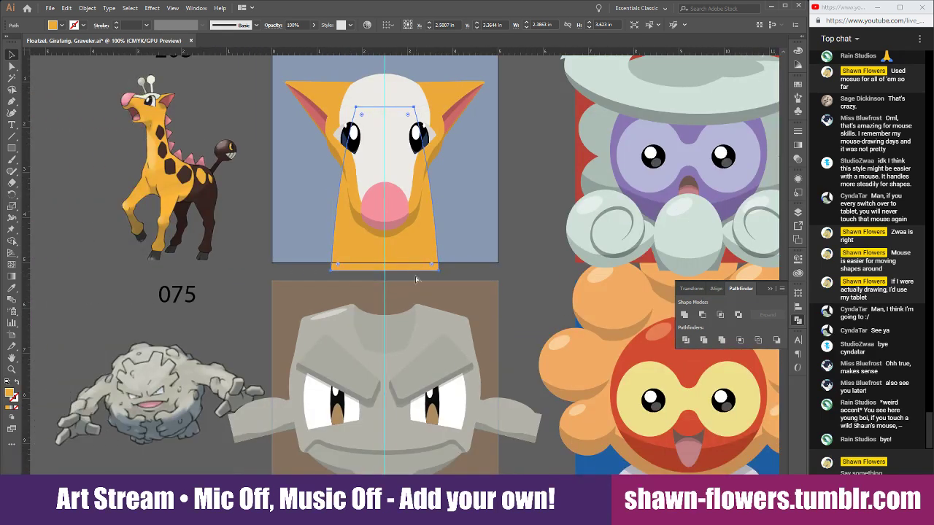
{"action": "scroll", "coordinate": [380, 265], "scroll_direction": "up", "scroll_amount": 1}
{"action": "scroll", "coordinate": [360, 266], "scroll_direction": "down", "scroll_amount": 1}
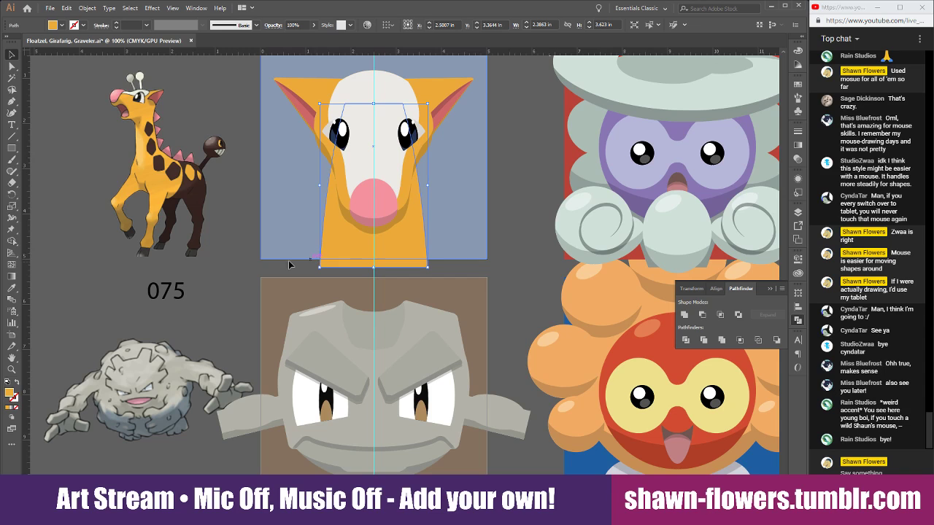
Give the neck duplicate the translucent grey shadow appearance sampled from the shading on the teal Wobbuffet illustration
{"action": "left_click", "coordinate": [12, 287]}
{"action": "scroll", "coordinate": [502, 261], "scroll_direction": "up", "scroll_amount": 1}
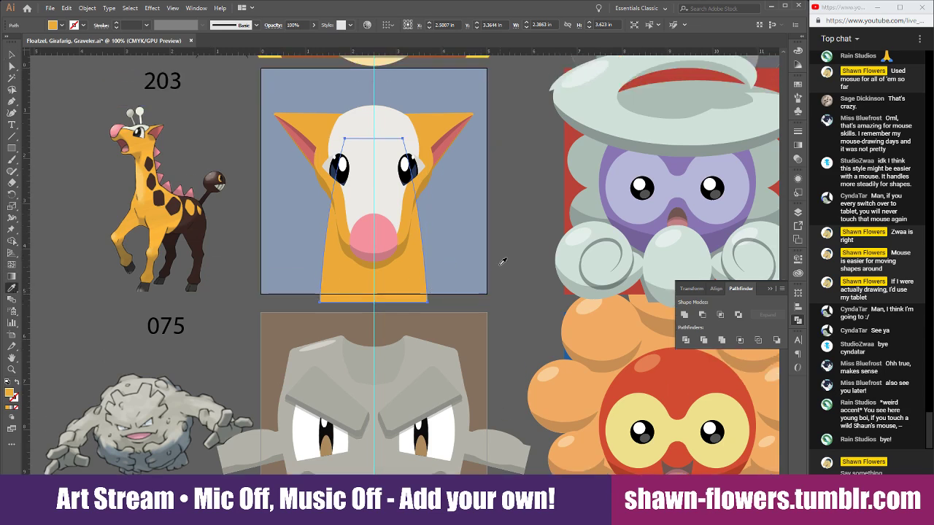
{"action": "scroll", "coordinate": [502, 261], "scroll_direction": "up", "scroll_amount": 1}
{"action": "scroll", "coordinate": [486, 256], "scroll_direction": "right", "scroll_amount": 2}
{"action": "scroll", "coordinate": [486, 255], "scroll_direction": "down", "scroll_amount": 1}
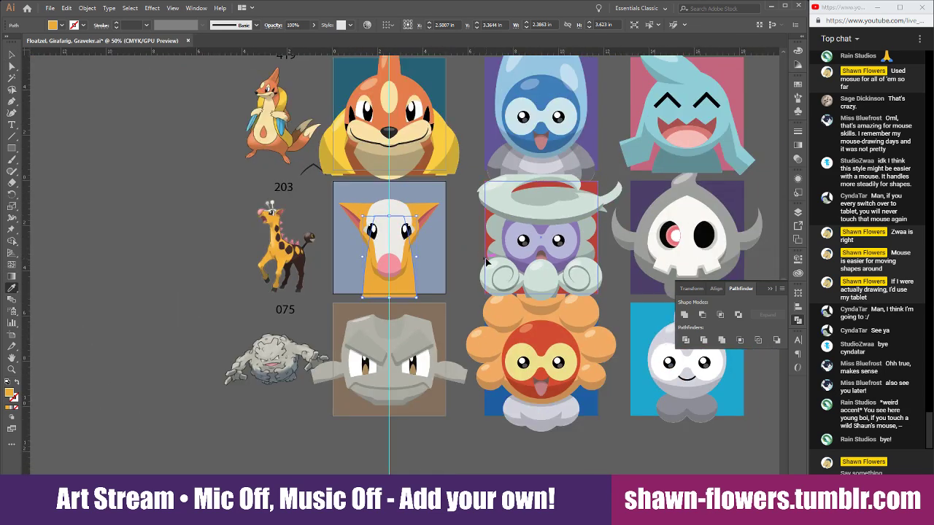
{"action": "scroll", "coordinate": [486, 262], "scroll_direction": "right", "scroll_amount": 1}
{"action": "left_click", "coordinate": [632, 154]}
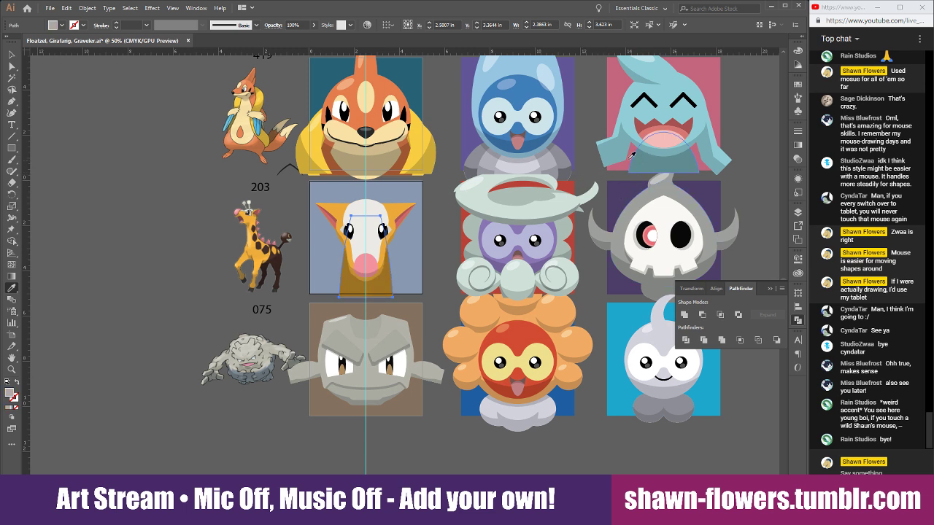
Narrow the neck shadow about its centre to about 2.23 in, leaving a thin orange strip along both sides, and deselect it
{"action": "scroll", "coordinate": [371, 328], "scroll_direction": "up", "scroll_amount": 4}
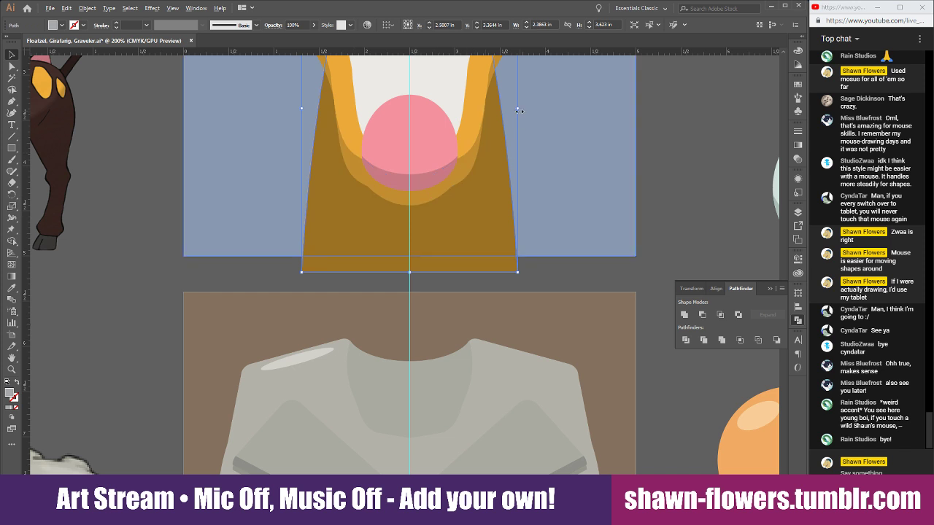
{"action": "left_click_drag", "start_coordinate": [517, 108], "coordinate": [511, 111]}
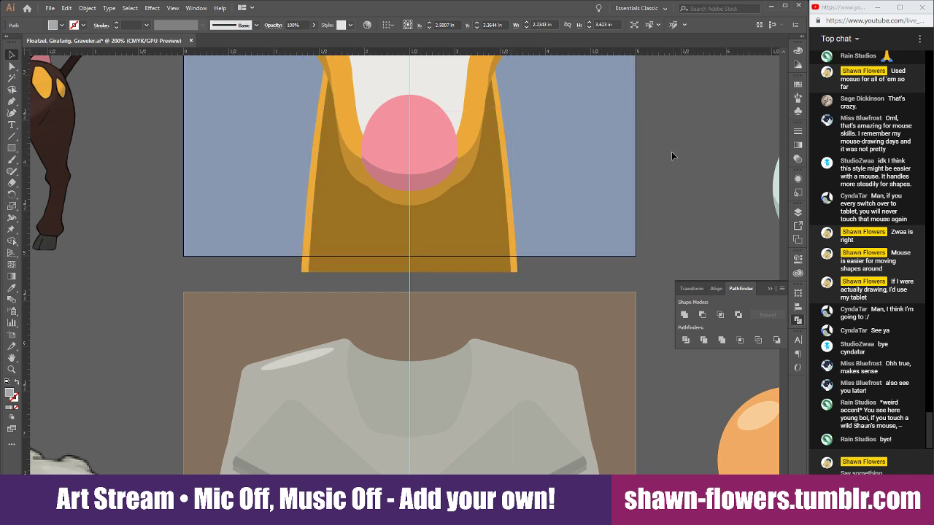
{"action": "left_click", "coordinate": [672, 151]}
Examine the shaded neck and head together against the Girafarig reference
{"action": "scroll", "coordinate": [555, 168], "scroll_direction": "down", "scroll_amount": 2}
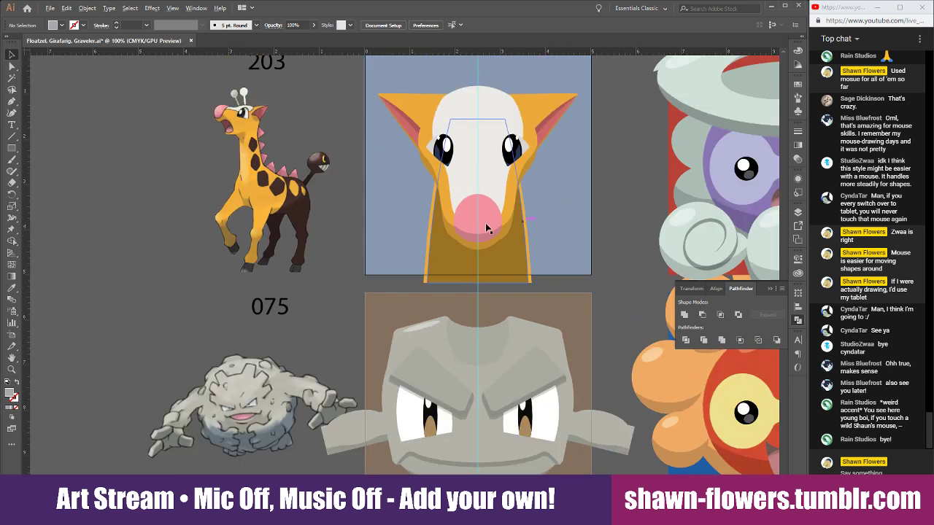
{"action": "scroll", "coordinate": [432, 223], "scroll_direction": "up", "scroll_amount": 1}
{"action": "scroll", "coordinate": [438, 214], "scroll_direction": "down", "scroll_amount": 1}
{"action": "scroll", "coordinate": [450, 226], "scroll_direction": "down", "scroll_amount": 1}
{"action": "scroll", "coordinate": [450, 227], "scroll_direction": "right", "scroll_amount": 3}
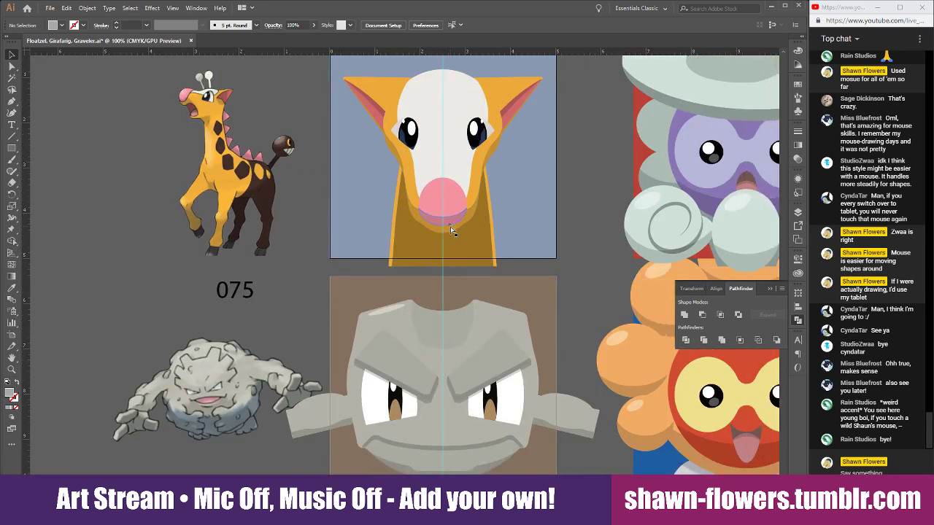
{"action": "scroll", "coordinate": [451, 230], "scroll_direction": "right", "scroll_amount": 2}
{"action": "scroll", "coordinate": [429, 225], "scroll_direction": "up", "scroll_amount": 2}
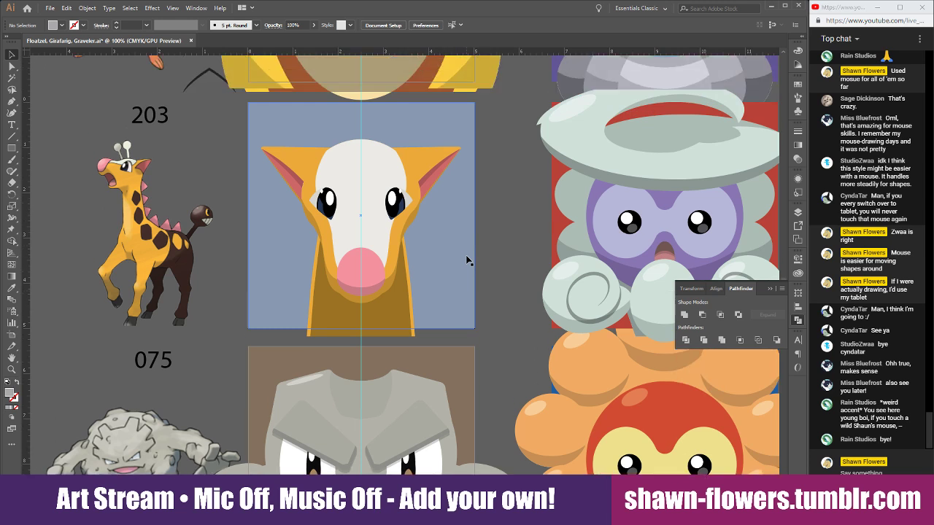
{"action": "scroll", "coordinate": [467, 261], "scroll_direction": "up", "scroll_amount": 1}
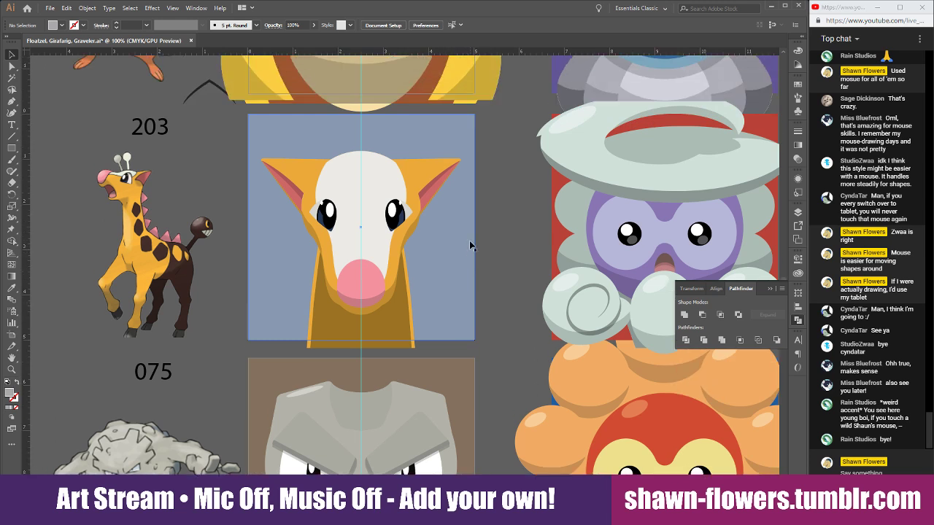
Draw a circle about 0.58 in across above the left side of Girafarig's head as the horn knob
{"action": "scroll", "coordinate": [337, 216], "scroll_direction": "up", "scroll_amount": 1}
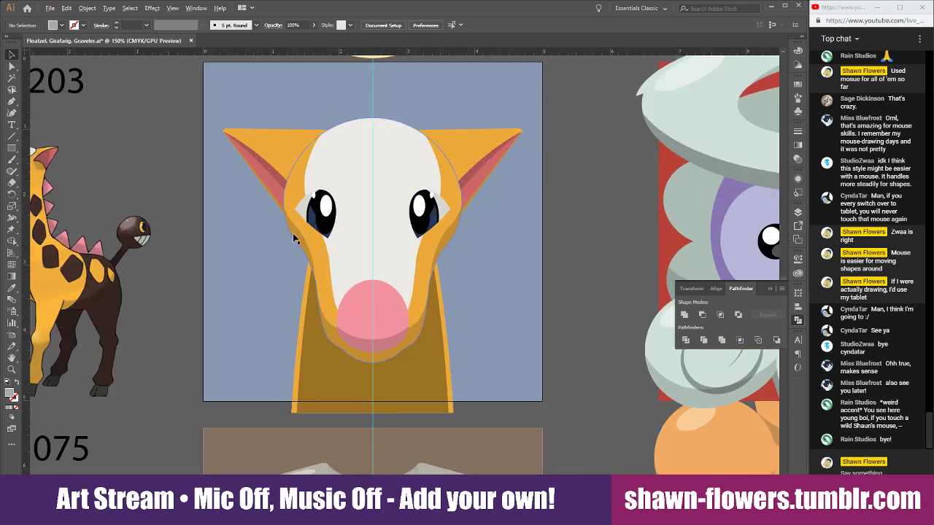
{"action": "scroll", "coordinate": [294, 238], "scroll_direction": "down", "scroll_amount": 1}
{"action": "scroll", "coordinate": [277, 204], "scroll_direction": "up", "scroll_amount": 2}
{"action": "left_click_drag", "start_coordinate": [12, 148], "coordinate": [44, 167]}
{"action": "scroll", "coordinate": [317, 172], "scroll_direction": "up", "scroll_amount": 2}
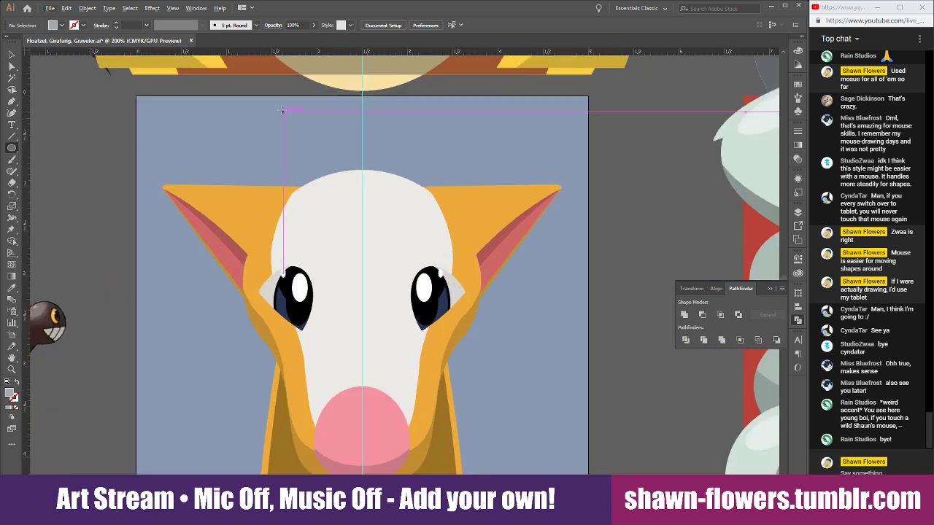
{"action": "left_click_drag", "start_coordinate": [265, 86], "coordinate": [276, 121]}
{"action": "left_click", "coordinate": [11, 55]}
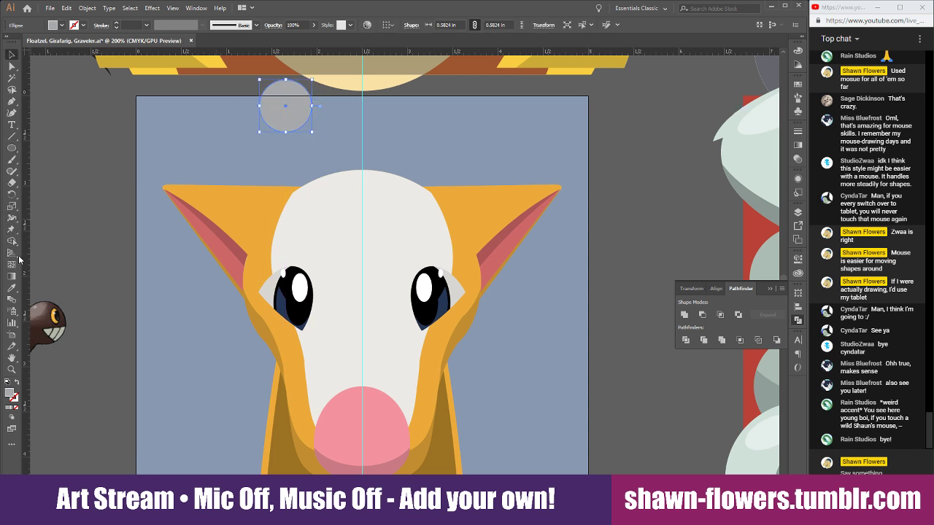
Fill the horn knob with the off-white sampled from the face and deselect it
{"action": "left_click", "coordinate": [12, 288]}
{"action": "left_click", "coordinate": [302, 219]}
{"action": "left_click", "coordinate": [11, 55]}
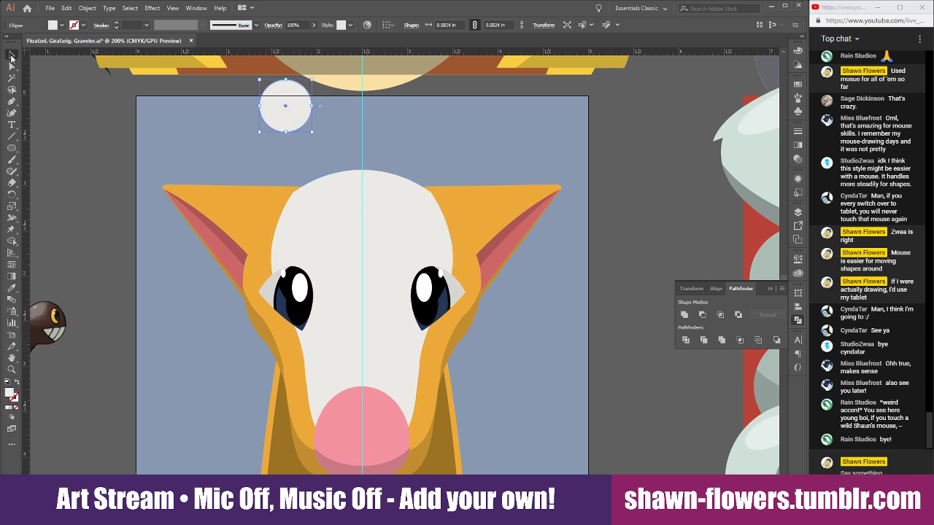
{"action": "left_click", "coordinate": [31, 135]}
Draw a stalk rectangle about 0.19 × 1.16 in, tilt it to join the knob to the head, and nudge the knob onto its end
{"action": "left_click_drag", "start_coordinate": [11, 153], "coordinate": [51, 150]}
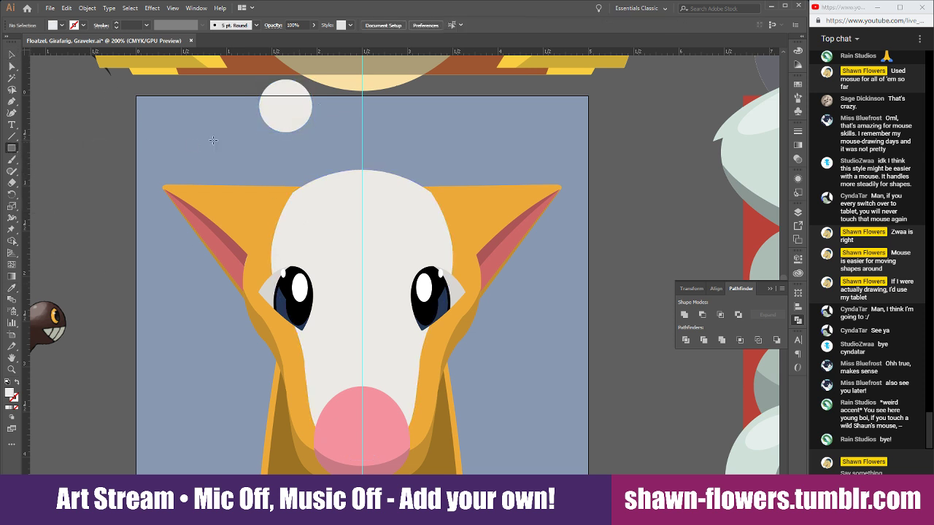
{"action": "mouse_move", "coordinate": [285, 110]}
{"action": "left_mouse_down"}
{"action": "mouse_move", "coordinate": [313, 191]}
{"action": "mouse_move", "coordinate": [303, 213]}
{"action": "mouse_move", "coordinate": [327, 208]}
{"action": "left_mouse_up"}
{"action": "left_click", "coordinate": [11, 55]}
{"action": "left_click_drag", "start_coordinate": [306, 173], "coordinate": [310, 170]}
{"action": "left_click", "coordinate": [113, 173]}
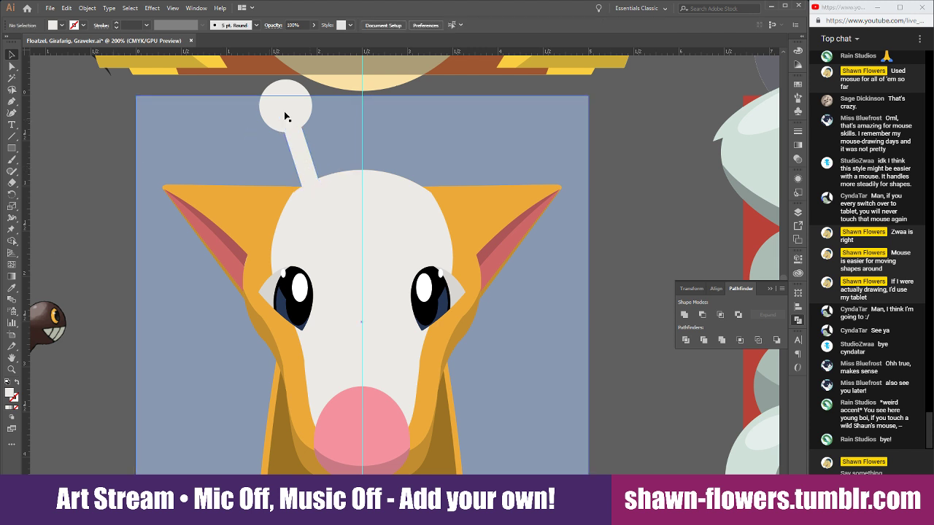
{"action": "left_click", "coordinate": [299, 108]}
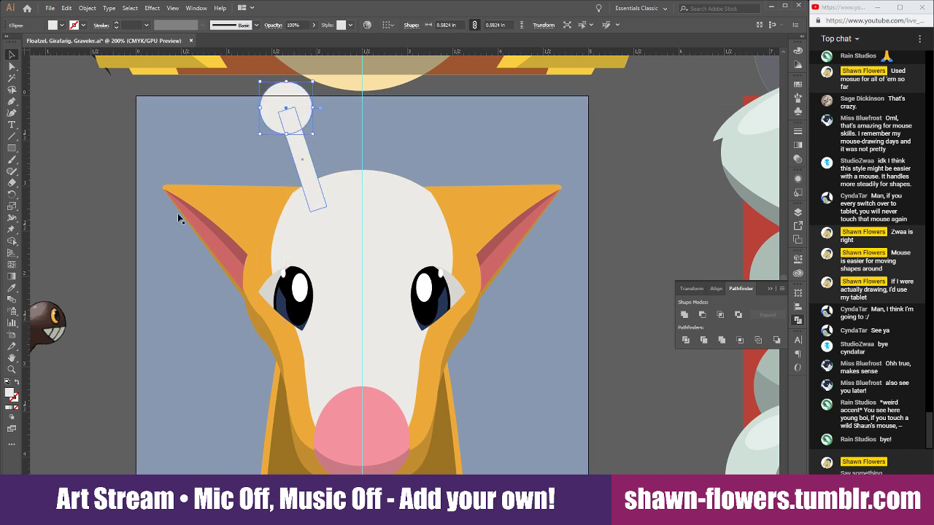
{"action": "left_click", "coordinate": [93, 194]}
Subtract a larger ellipse from a copy of the knob, leaving a crescent along its lower edge
{"action": "left_click_drag", "start_coordinate": [267, 116], "coordinate": [319, 94]}
{"action": "left_click", "coordinate": [285, 132], "text": "shift"}
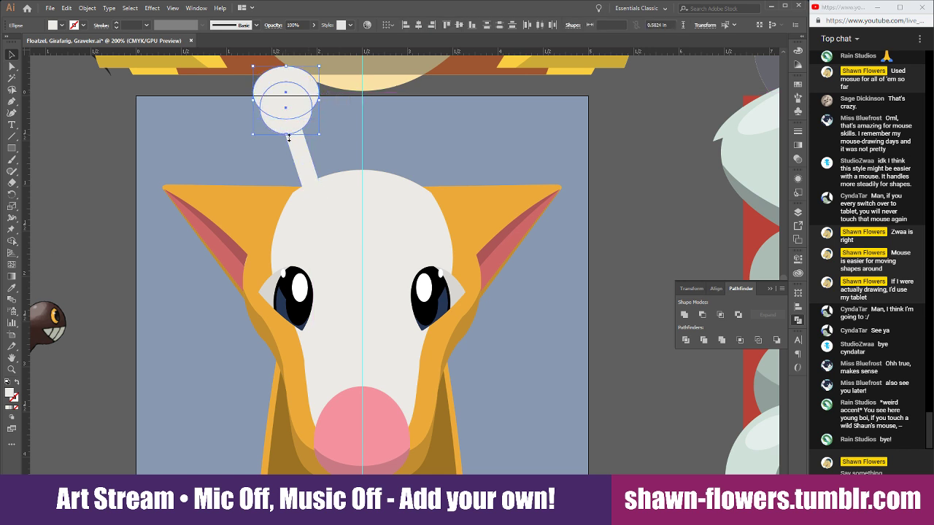
{"action": "left_click", "coordinate": [703, 316]}
Give the crescent the translucent shadow appearance sampled from the head's shading, and bring the knob and its shadow in front of the stalk
{"action": "left_click", "coordinate": [11, 289]}
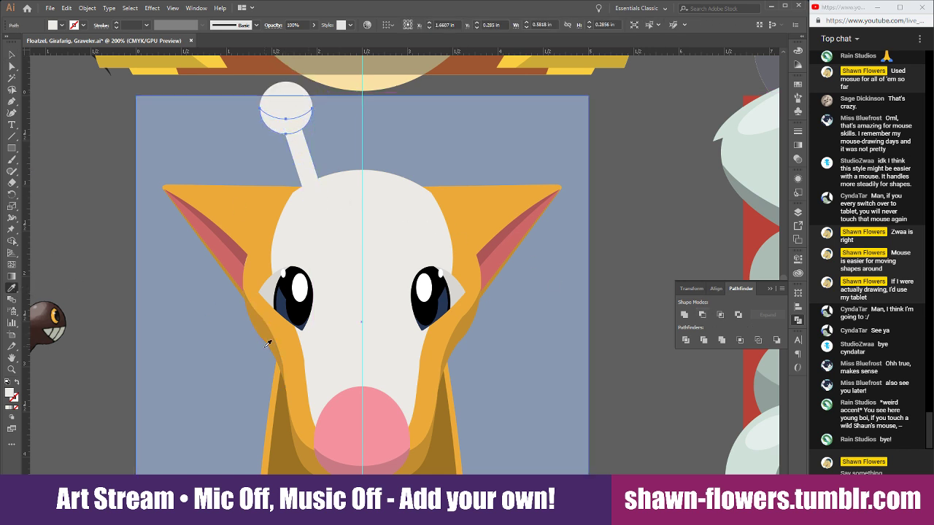
{"action": "left_click", "coordinate": [267, 327]}
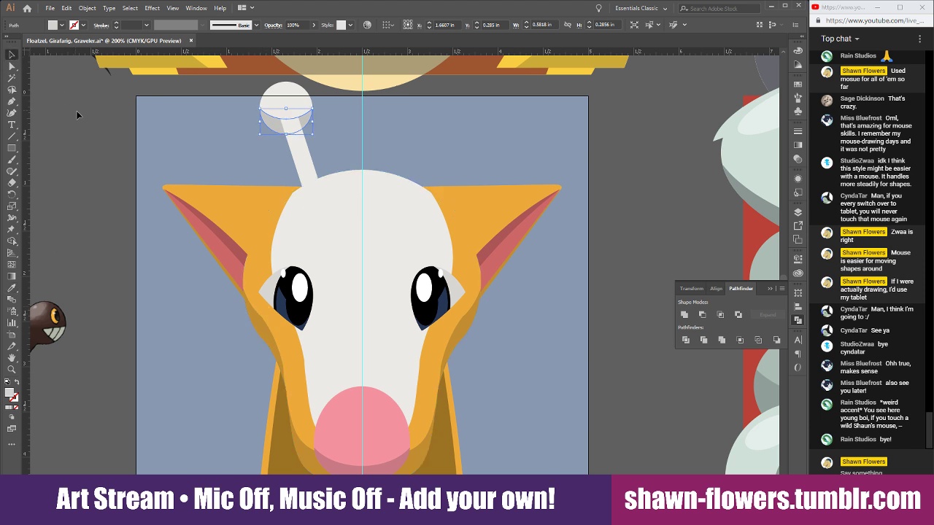
{"action": "left_click", "coordinate": [279, 95], "text": "shift"}
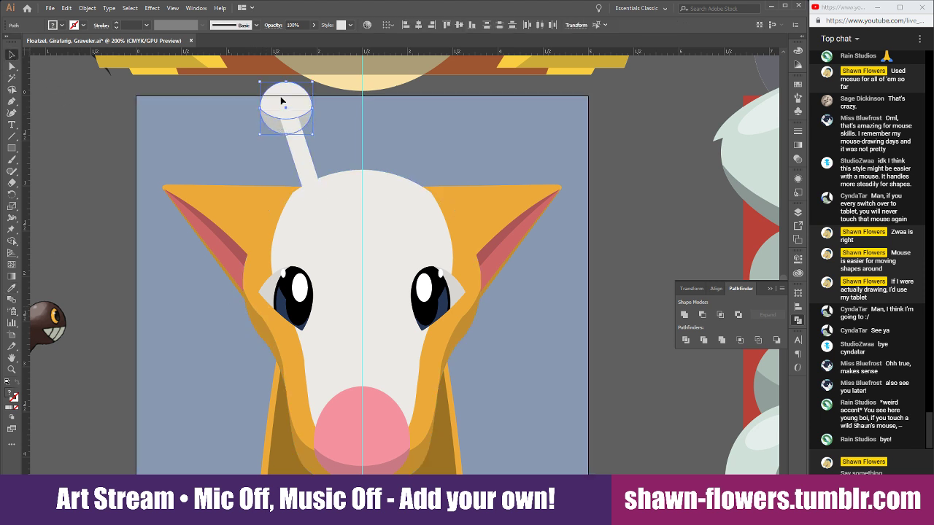
{"action": "left_click", "coordinate": [118, 168]}
Duplicate the stalk in place and subtract an ellipse about 0.68 × 0.45 in from the copy, cutting it into upper and lower pieces
{"action": "scroll", "coordinate": [365, 136], "scroll_direction": "up", "scroll_amount": 1}
{"action": "left_click", "coordinate": [232, 164]}
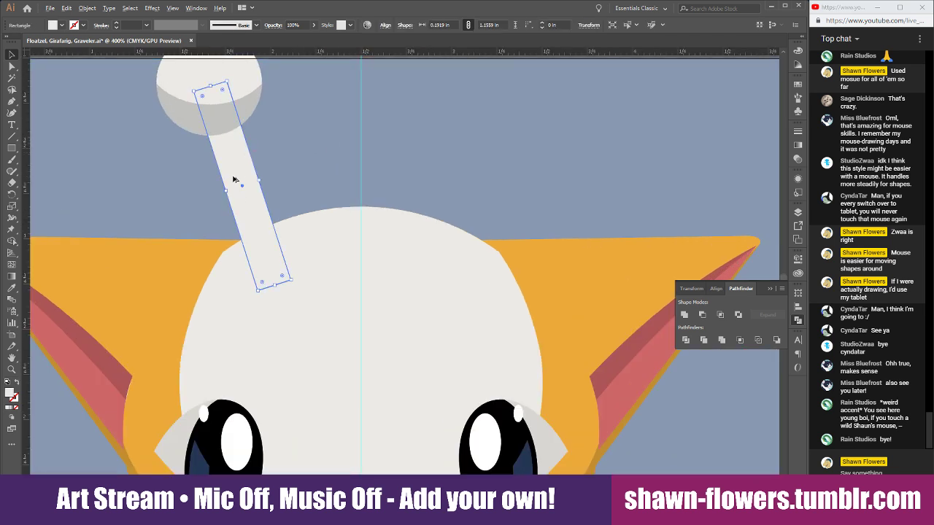
{"action": "mouse_move", "coordinate": [233, 176]}
{"action": "left_mouse_down"}
{"action": "mouse_move", "coordinate": [246, 178]}
{"action": "mouse_move", "coordinate": [233, 175]}
{"action": "left_mouse_up"}
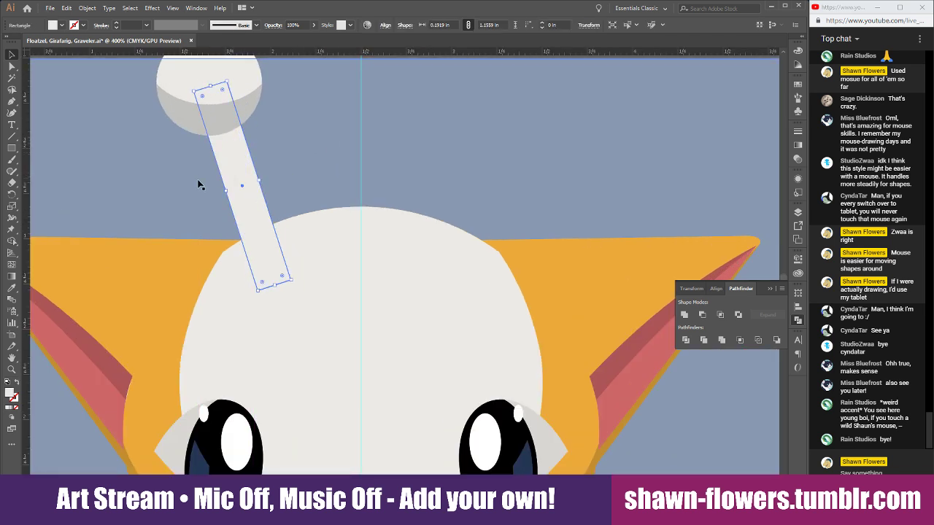
{"action": "left_click_drag", "start_coordinate": [11, 148], "coordinate": [51, 168]}
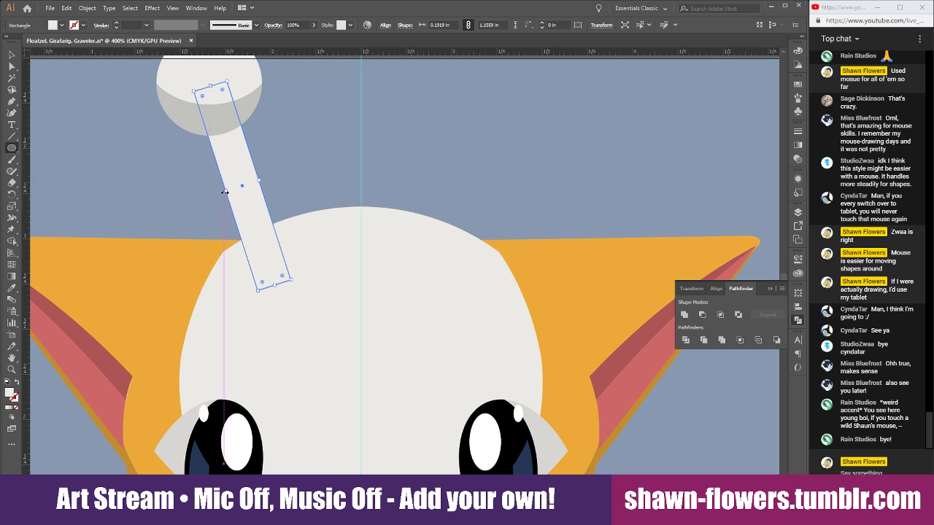
{"action": "left_click_drag", "start_coordinate": [210, 210], "coordinate": [332, 129]}
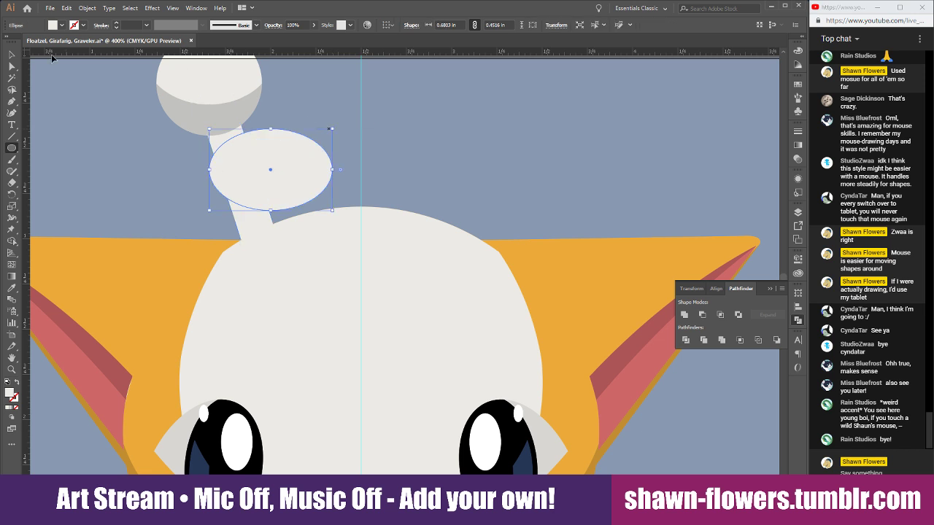
{"action": "left_click", "coordinate": [13, 55]}
{"action": "left_click", "coordinate": [221, 146], "text": "shift"}
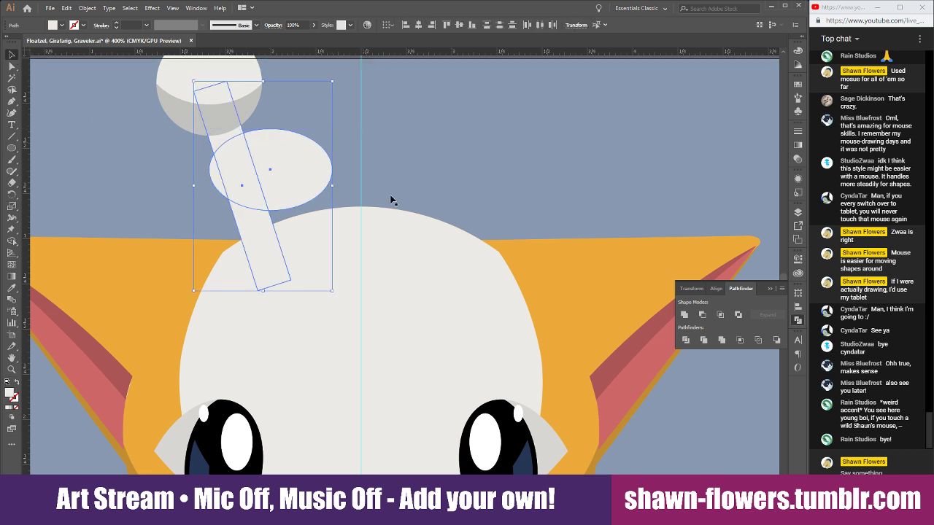
{"action": "left_click", "coordinate": [689, 317]}
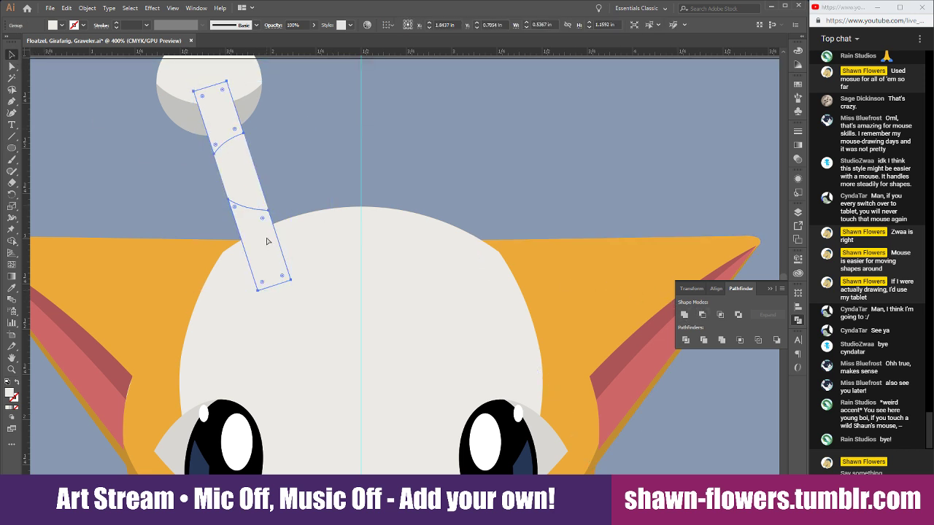
Ungroup the cut stalk copy and delete its lower piece
{"action": "key", "text": "ctrl+shift+g"}
{"action": "left_click", "coordinate": [313, 184]}
{"action": "key", "text": "Escape"}
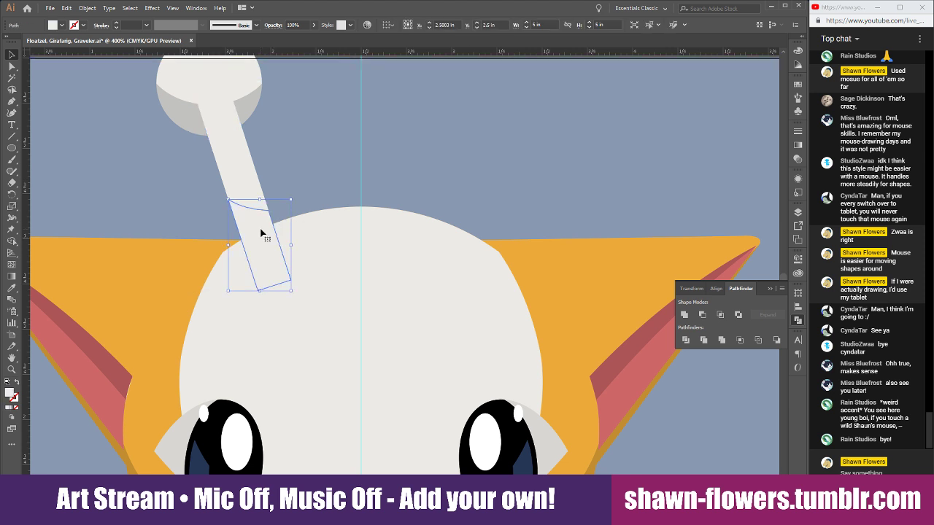
{"action": "scroll", "coordinate": [285, 178], "scroll_direction": "down", "scroll_amount": 1}
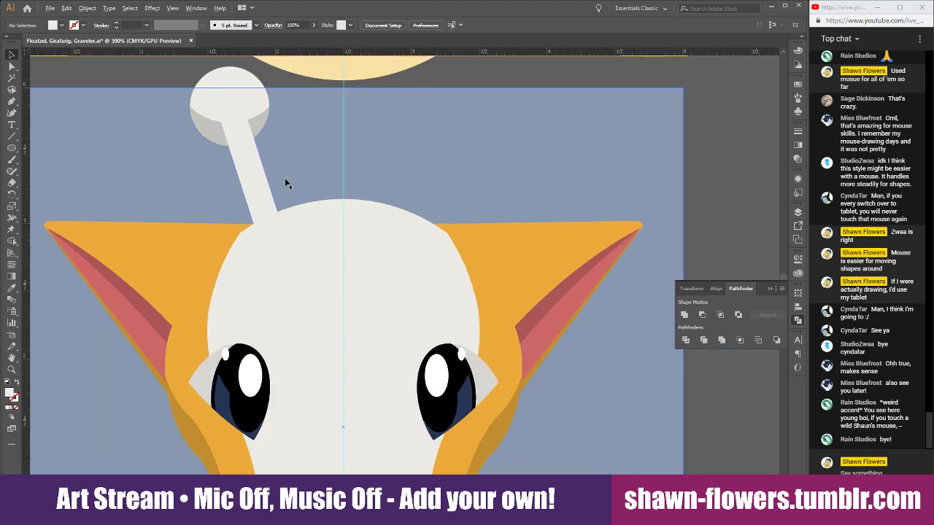
{"action": "scroll", "coordinate": [284, 178], "scroll_direction": "up", "scroll_amount": 1}
Give the upper stalk piece the translucent grey shadow appearance sampled from the knob's shadow
{"action": "left_click", "coordinate": [226, 139]}
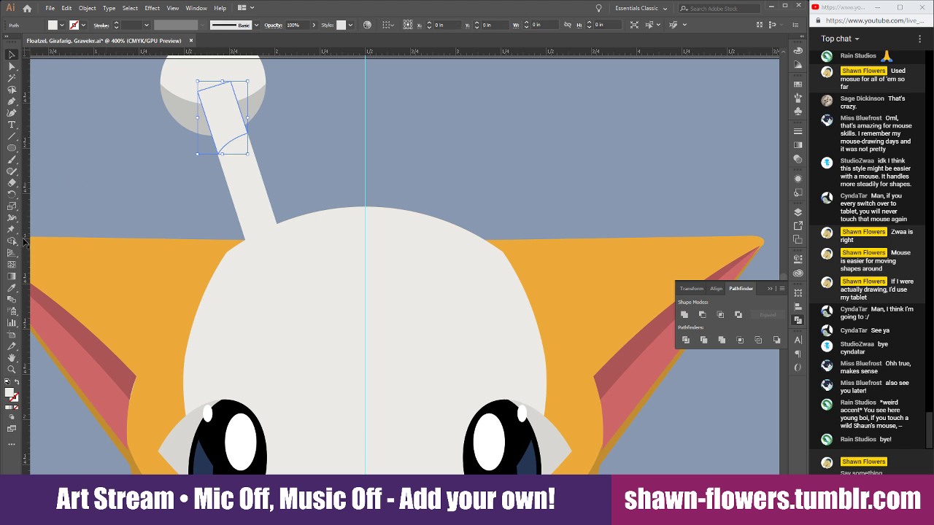
{"action": "left_click", "coordinate": [12, 289]}
{"action": "left_click", "coordinate": [198, 120]}
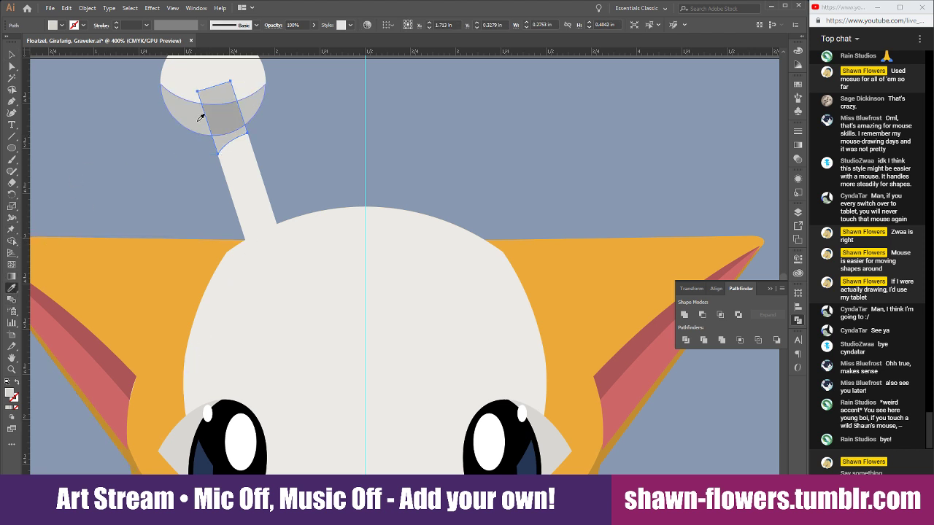
{"action": "key", "text": "v"}
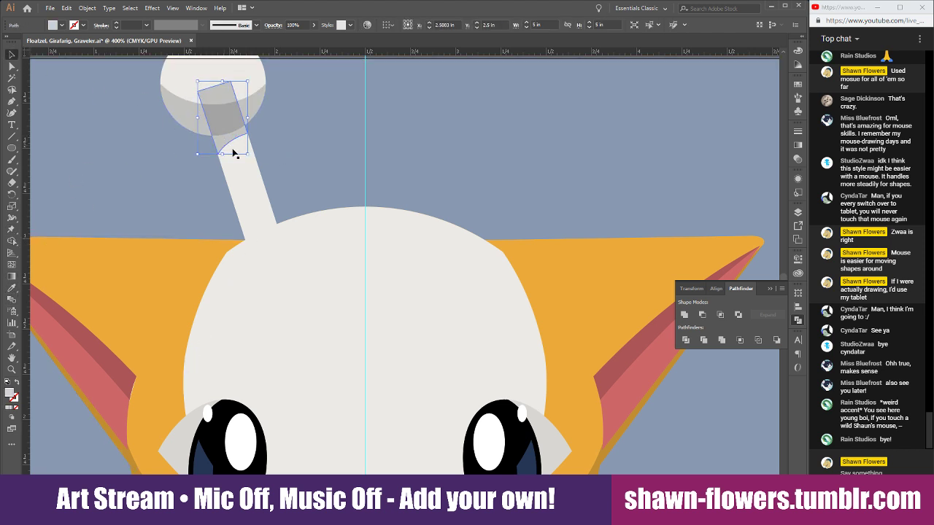
{"action": "left_click", "coordinate": [244, 188]}
{"action": "left_click", "coordinate": [316, 146]}
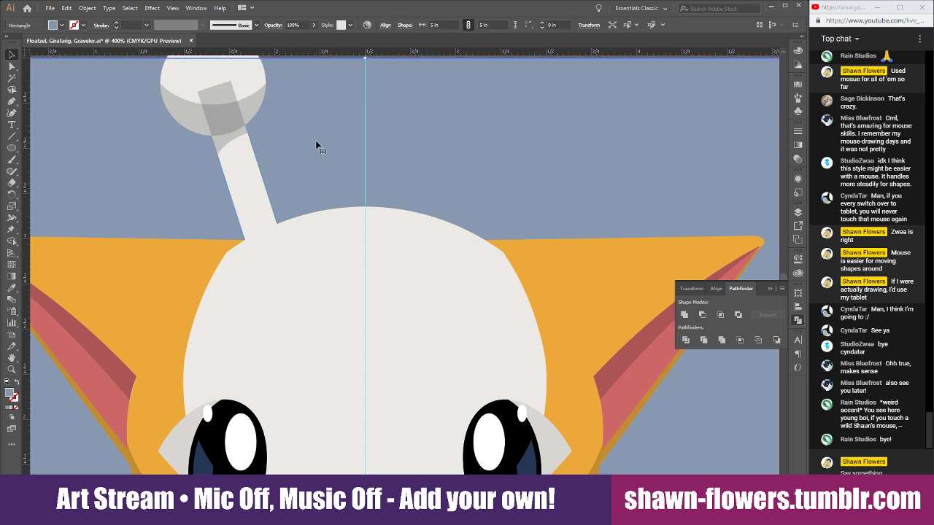
Move the stalk's upper shadow piece behind the knob so only the part below the knob shows, and deselect it
{"action": "left_click", "coordinate": [223, 148]}
{"action": "key", "text": "ctrl+shift+bracketleft"}
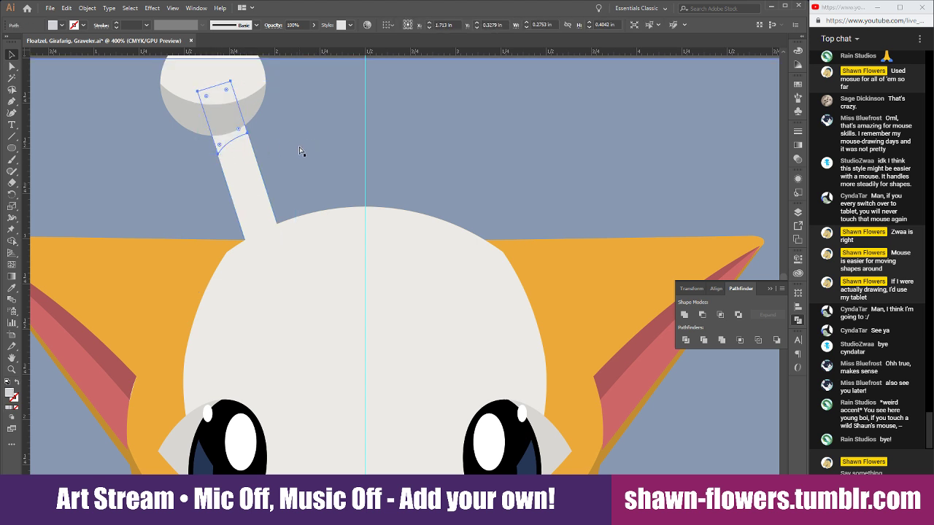
{"action": "left_click", "coordinate": [299, 150]}
{"action": "scroll", "coordinate": [300, 152], "scroll_direction": "down", "scroll_amount": 2}
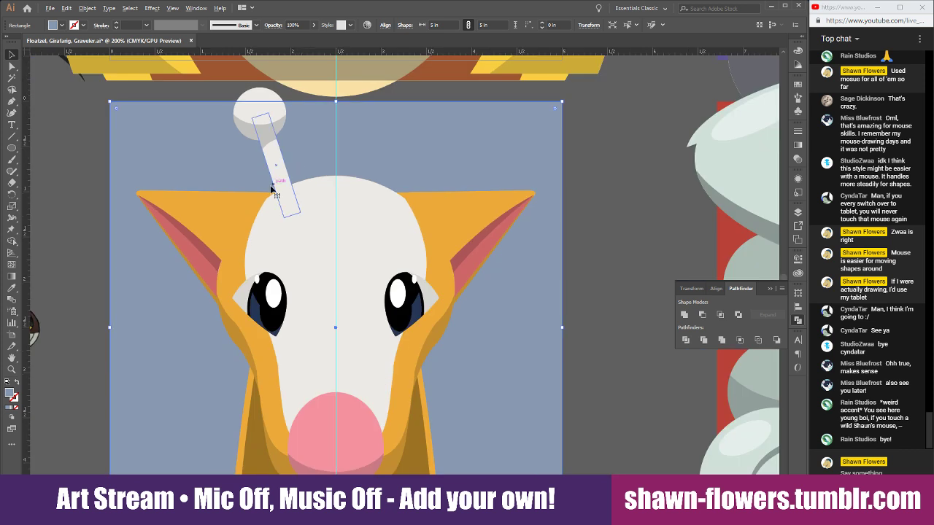
{"action": "scroll", "coordinate": [241, 200], "scroll_direction": "left", "scroll_amount": 3}
{"action": "left_click", "coordinate": [145, 200]}
{"action": "scroll", "coordinate": [340, 131], "scroll_direction": "down", "scroll_amount": 1}
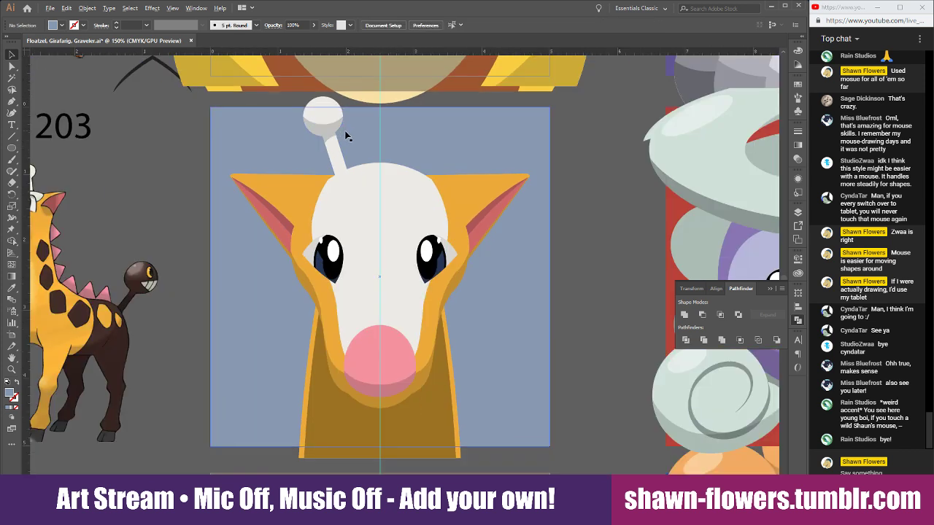
{"action": "scroll", "coordinate": [345, 138], "scroll_direction": "up", "scroll_amount": 1}
{"action": "left_click_drag", "start_coordinate": [333, 155], "coordinate": [334, 156]}
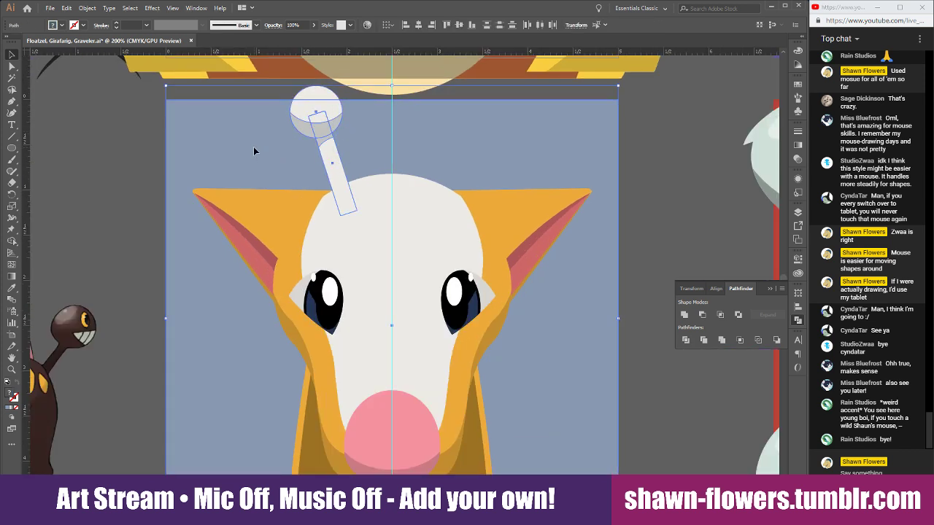
{"action": "left_click", "coordinate": [254, 150], "text": "shift"}
{"action": "left_click", "coordinate": [153, 162]}
Copy the stalk and rotate and shift the copy to a steeper angle, leaving a tapering wedge uncovered along the stalk's left edge
{"action": "scroll", "coordinate": [417, 132], "scroll_direction": "up", "scroll_amount": 2}
{"action": "left_click", "coordinate": [235, 181]}
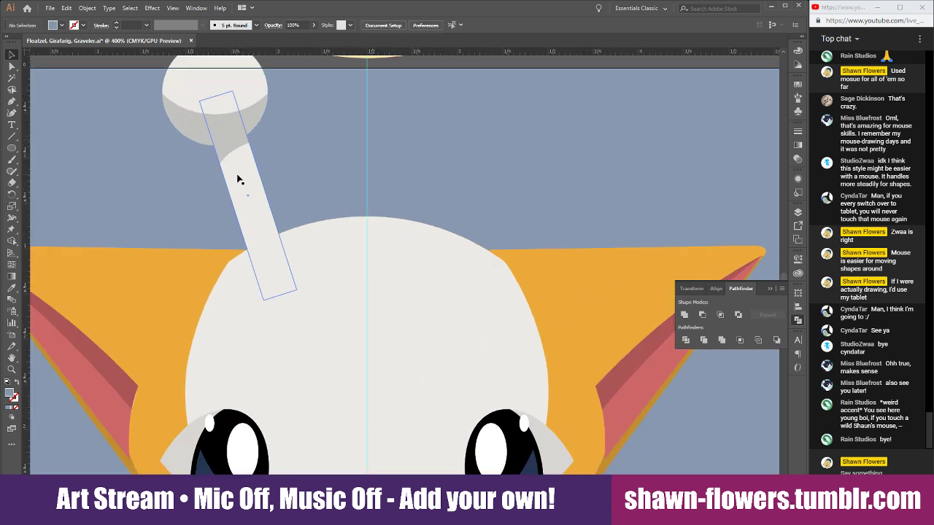
{"action": "mouse_move", "coordinate": [245, 183]}
{"action": "left_mouse_down"}
{"action": "mouse_move", "coordinate": [235, 180]}
{"action": "mouse_move", "coordinate": [255, 187]}
{"action": "left_mouse_up"}
{"action": "left_click_drag", "start_coordinate": [321, 291], "coordinate": [317, 305]}
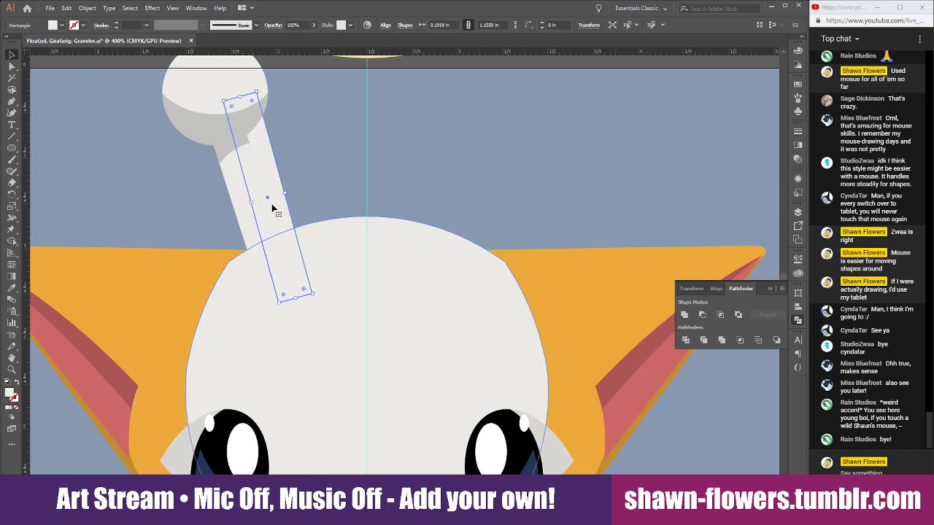
{"action": "mouse_move", "coordinate": [272, 209]}
{"action": "left_mouse_down"}
{"action": "mouse_move", "coordinate": [260, 194]}
{"action": "mouse_move", "coordinate": [264, 204]}
{"action": "left_mouse_up"}
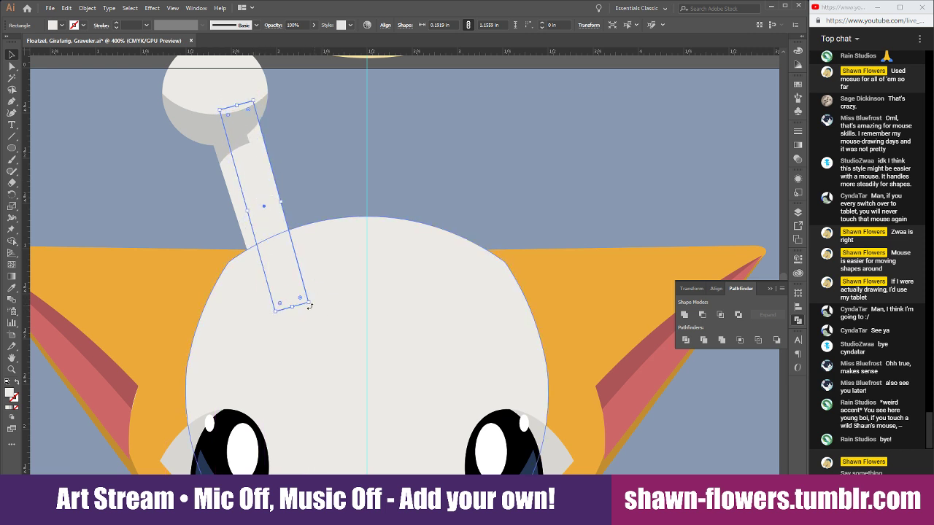
{"action": "left_click_drag", "start_coordinate": [312, 305], "coordinate": [313, 319]}
{"action": "left_click_drag", "start_coordinate": [265, 209], "coordinate": [258, 190]}
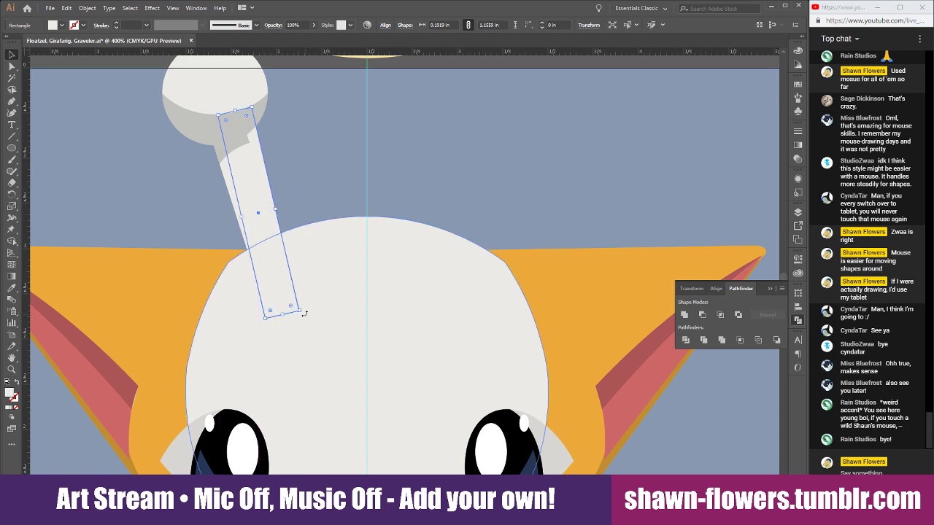
{"action": "left_click_drag", "start_coordinate": [305, 313], "coordinate": [290, 323]}
{"action": "left_click_drag", "start_coordinate": [261, 202], "coordinate": [264, 195]}
Subtract the steeper copy from a duplicate of the stalk, delete the leftover lower corner piece, and select the remaining left-edge wedge
{"action": "left_click", "coordinate": [238, 204], "text": "shift"}
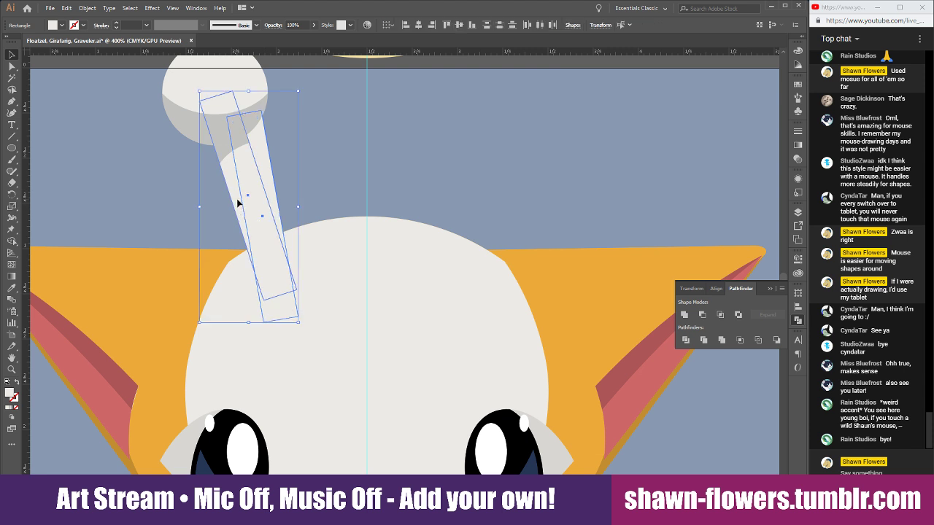
{"action": "left_click", "coordinate": [703, 314]}
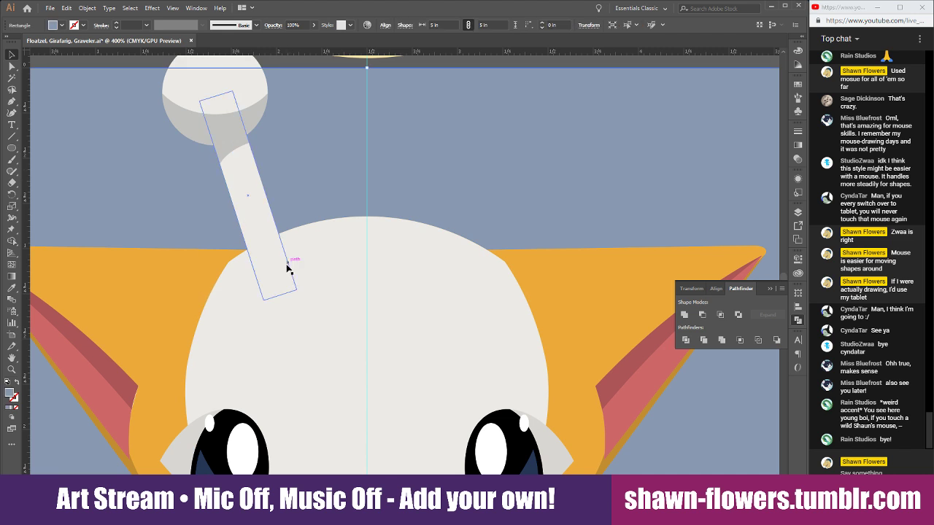
{"action": "left_click", "coordinate": [292, 285]}
{"action": "key", "text": "Delete"}
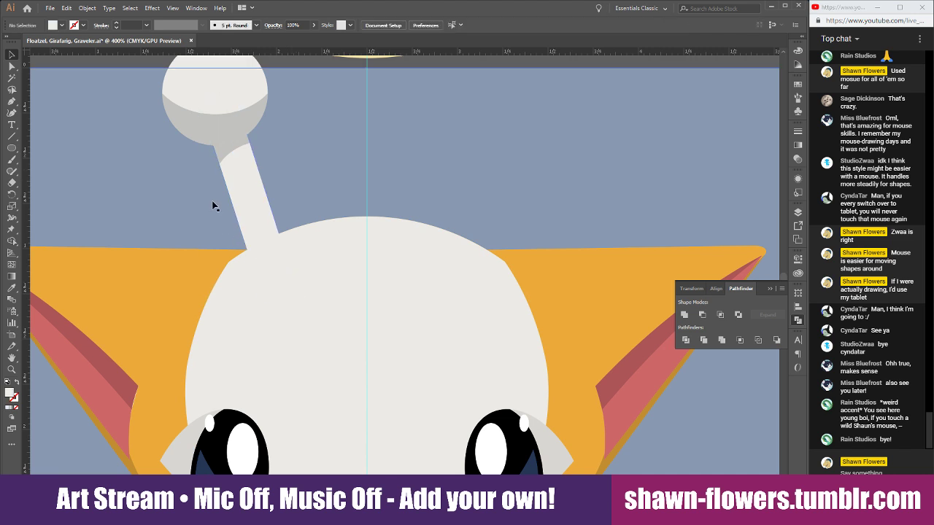
{"action": "left_click", "coordinate": [229, 168]}
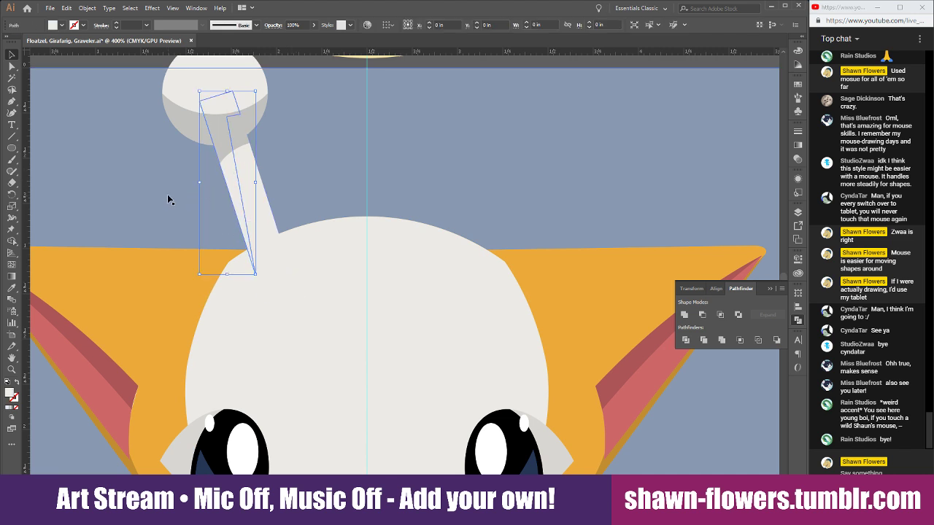
Give the stalk's left-edge wedge the translucent grey shadow appearance sampled from the knob's shadow
{"action": "left_click", "coordinate": [12, 288]}
{"action": "left_click", "coordinate": [182, 119]}
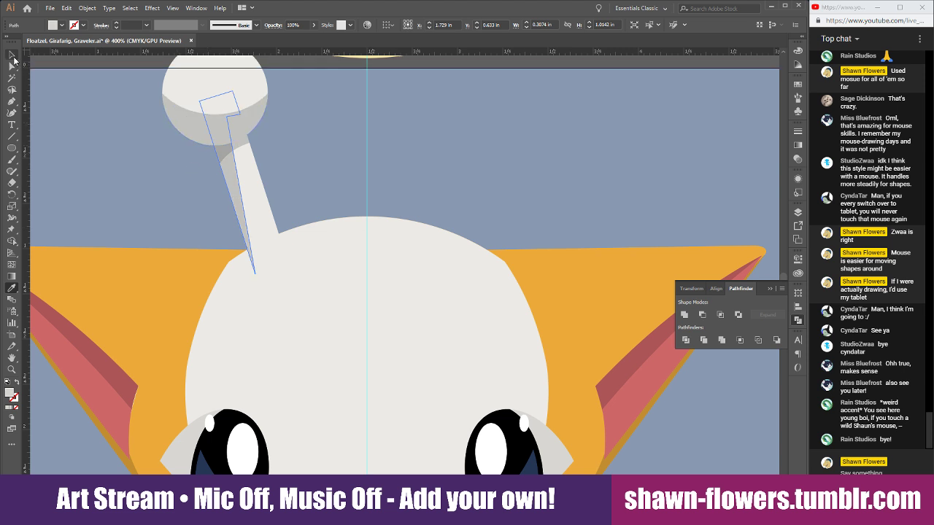
{"action": "left_click", "coordinate": [11, 54]}
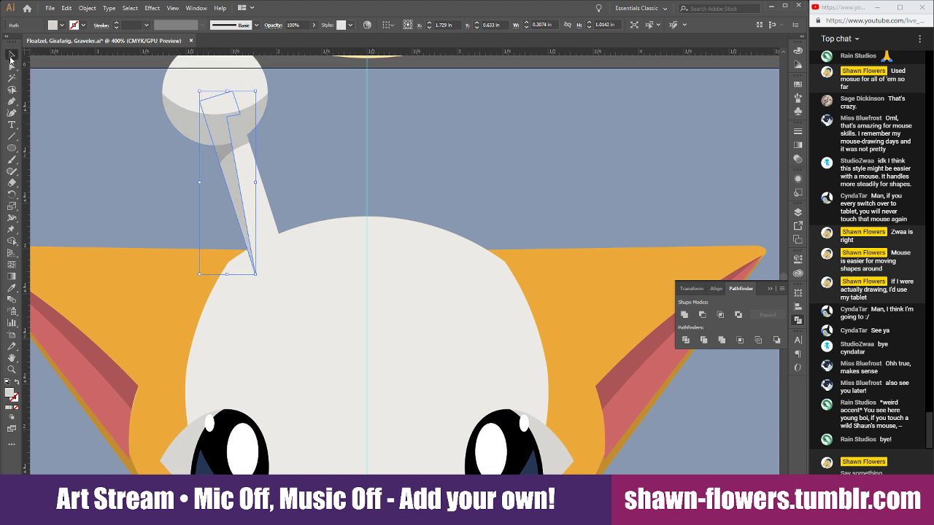
Unite the left-edge wedge with the stalk's upper shadow piece into one shape, deselect it, and save the document
{"action": "left_click", "coordinate": [244, 146], "text": "shift"}
{"action": "left_click", "coordinate": [687, 319]}
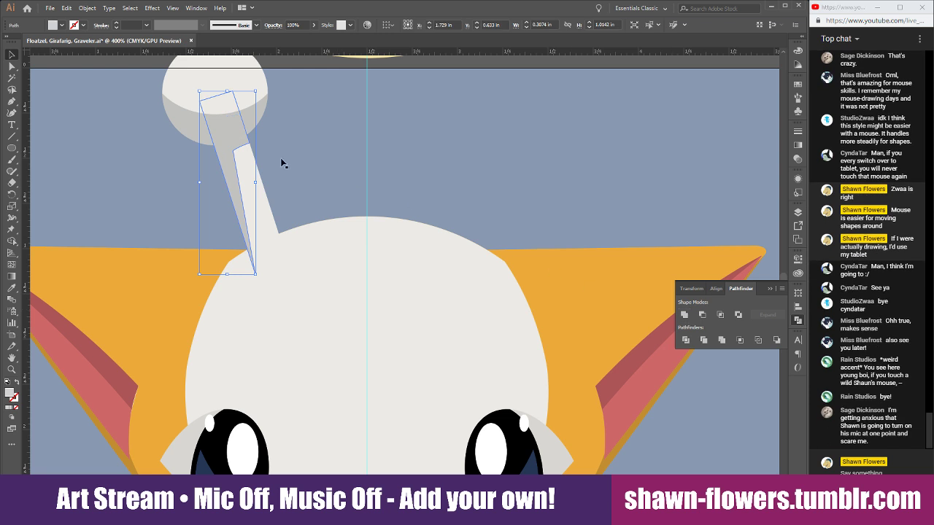
{"action": "left_click", "coordinate": [320, 152]}
{"action": "scroll", "coordinate": [320, 152], "scroll_direction": "down", "scroll_amount": 2}
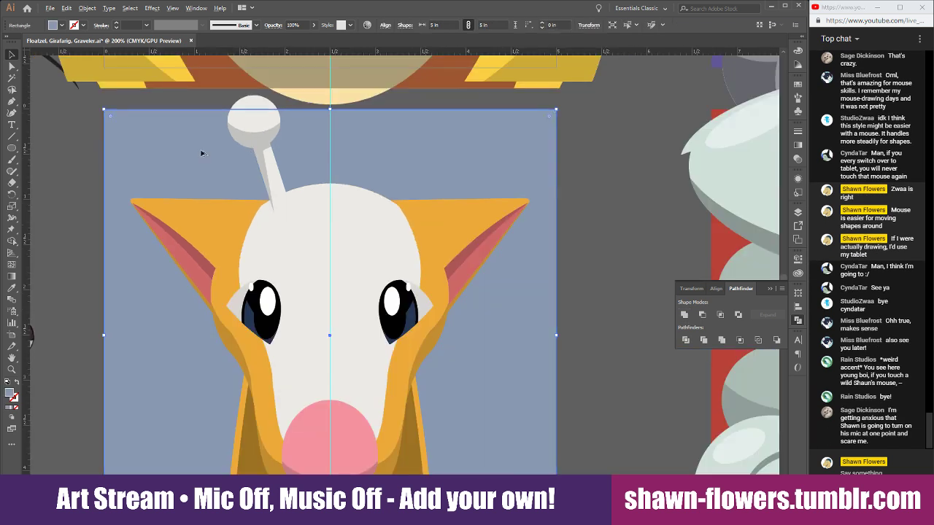
{"action": "left_click", "coordinate": [225, 100]}
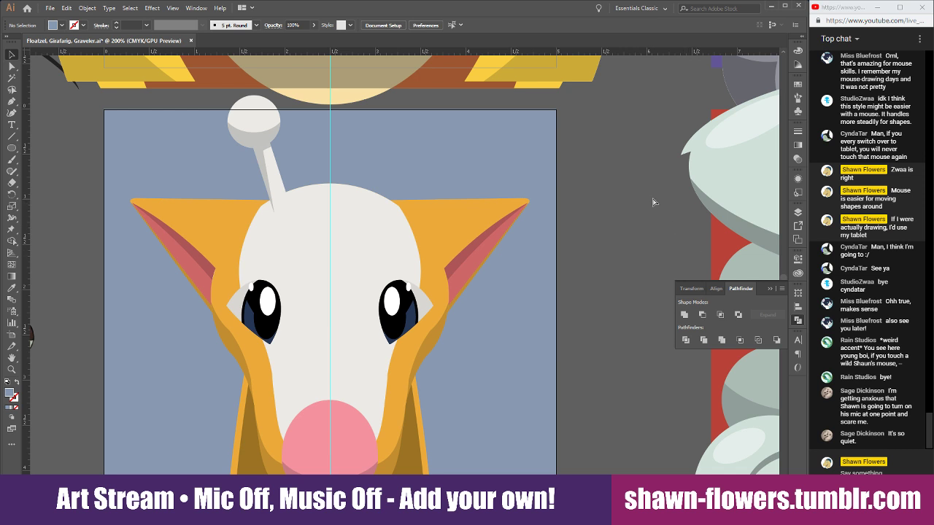
{"action": "key", "text": "ctrl+s"}
Post "BOO" and "Eh, Not talking allows me to concentrate" as two messages in the YouTube live chat
{"action": "left_click", "coordinate": [861, 473]}
{"action": "type", "text": "BOO!"}
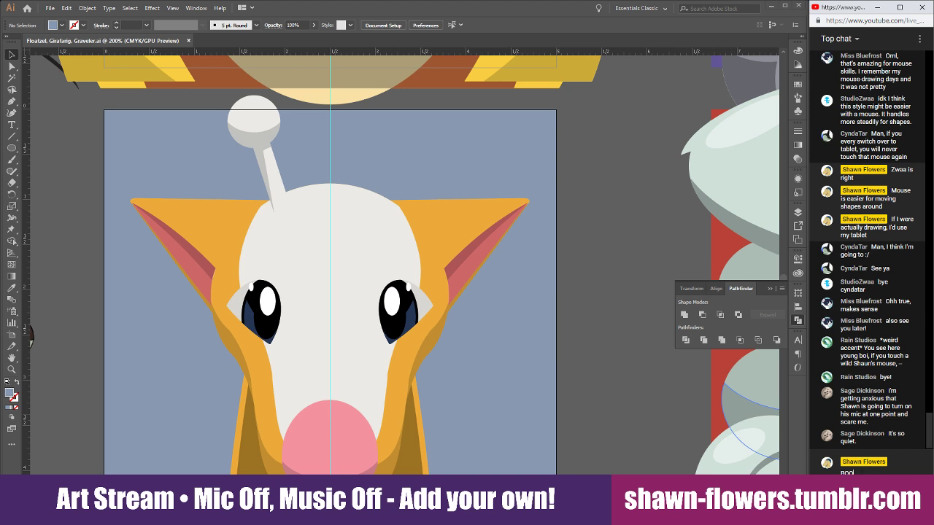
{"action": "key", "text": "Return"}
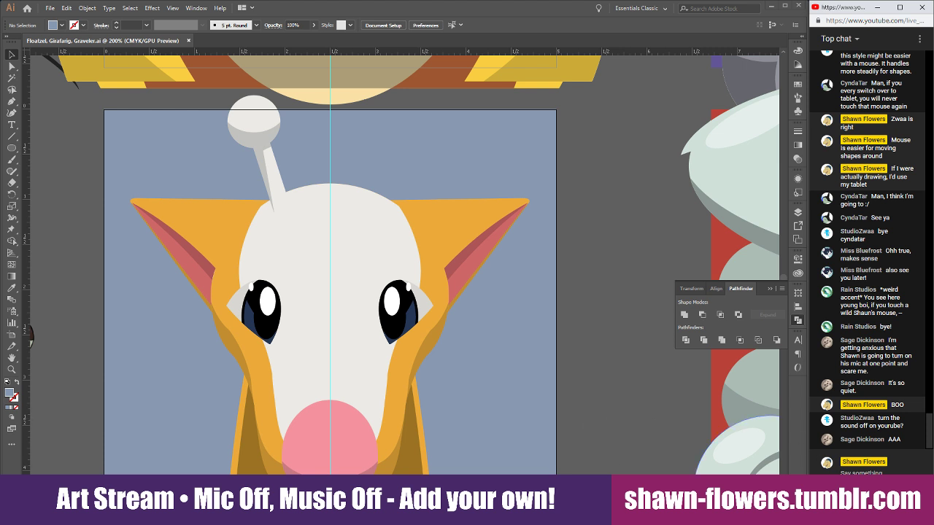
{"action": "type", "text": "Eh, Not talking allows me to con"}
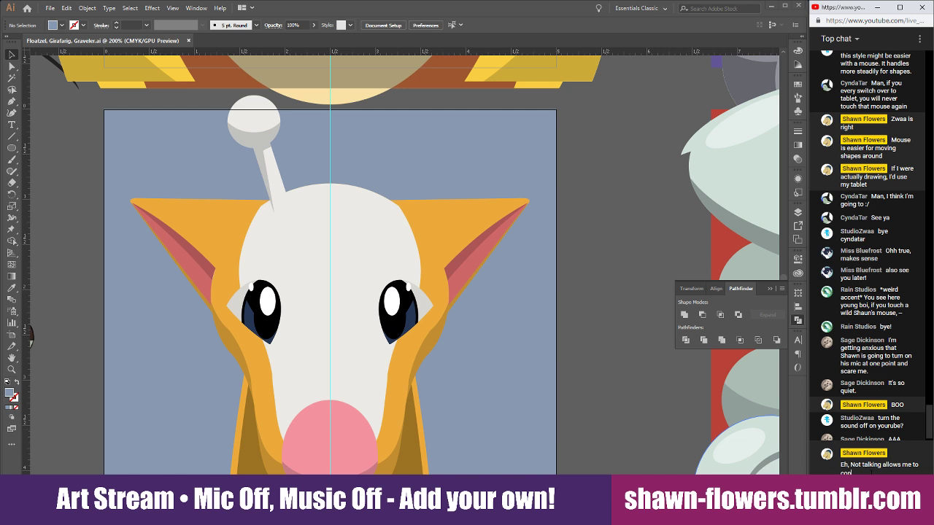
{"action": "type", "text": "centrat"}
{"action": "key", "text": "BackSpace"}
{"action": "key", "text": "BackSpace"}
{"action": "key", "text": "Return"}
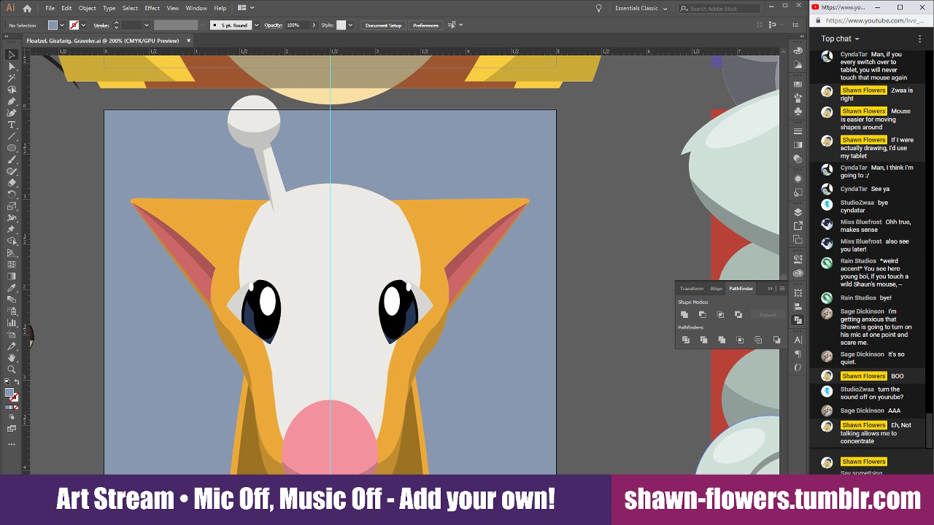
Post the live chat message "& no music means I don't gotta worry about copyright claims"
{"action": "type", "text": "& pl"}
{"action": "type", "text": " music means"}
{"action": "type", "text": " I don"}
{"action": "type", "text": "'t gotta w"}
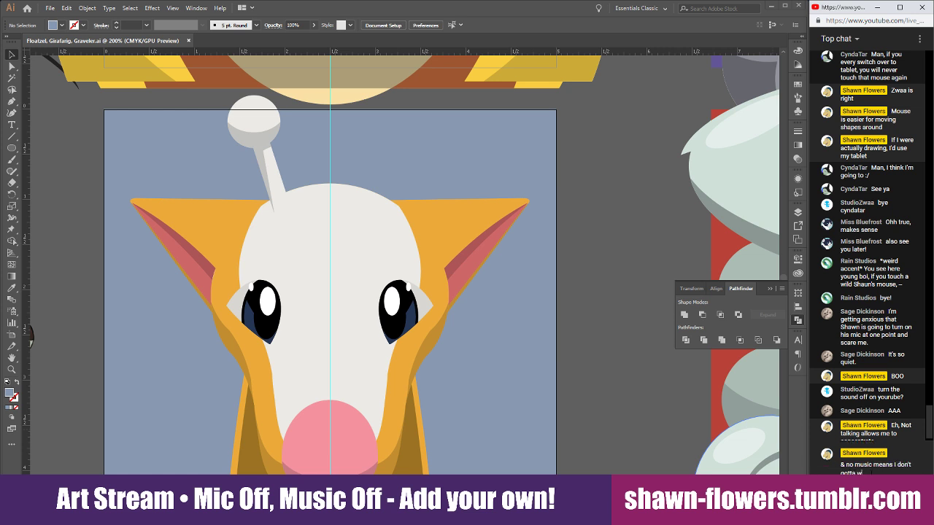
{"action": "type", "text": "orry about col"}
{"action": "type", "text": "yright claims"}
{"action": "key", "text": "Return"}
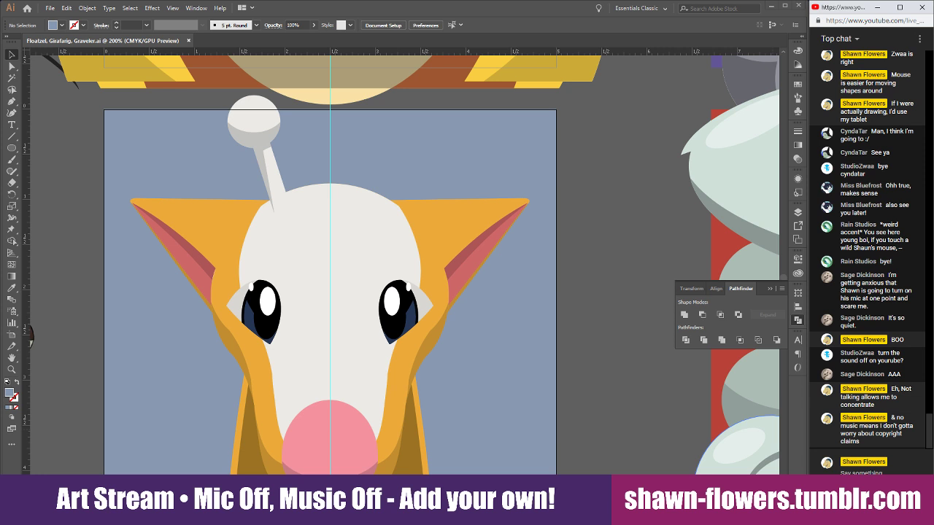
Post the live chat message "That's not to say, i'm sitting in silence"
{"action": "type", "text": "Tha"}
{"action": "type", "text": "t's not to sa"}
{"action": "type", "text": "y"}
{"action": "type", "text": " I'm"}
{"action": "type", "text": " sitting "}
{"action": "type", "text": "in silence"}
{"action": "key", "text": "Return"}
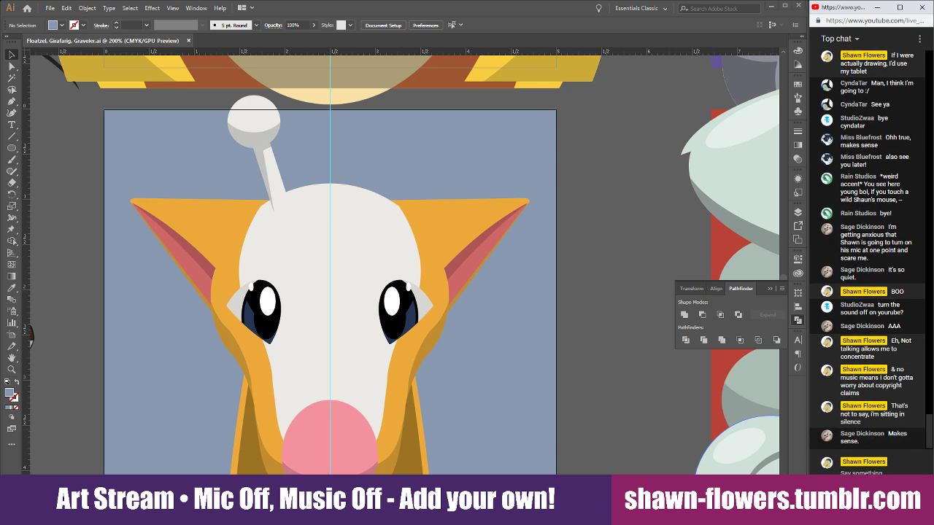
Post the live chat message "I've been listening to a book this whole time"
{"action": "type", "text": "I've been listening to a book this w"}
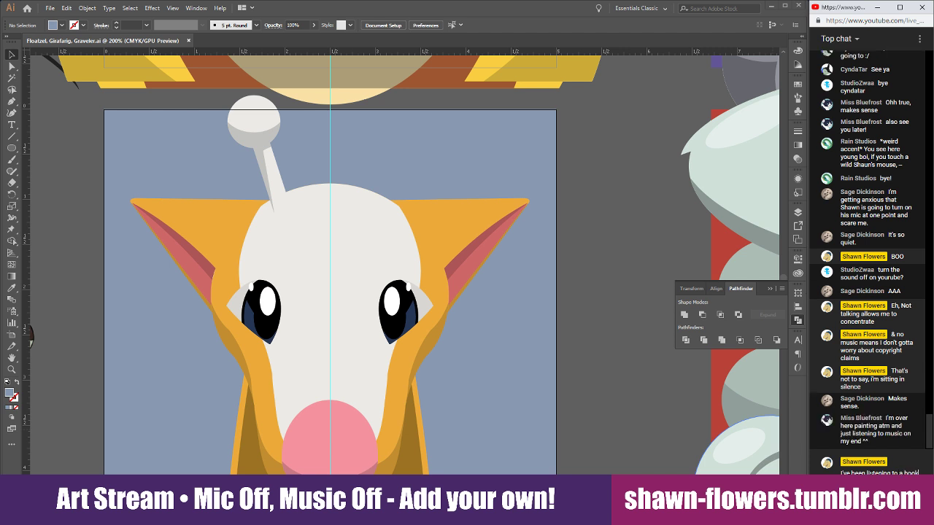
{"action": "type", "text": "hole time"}
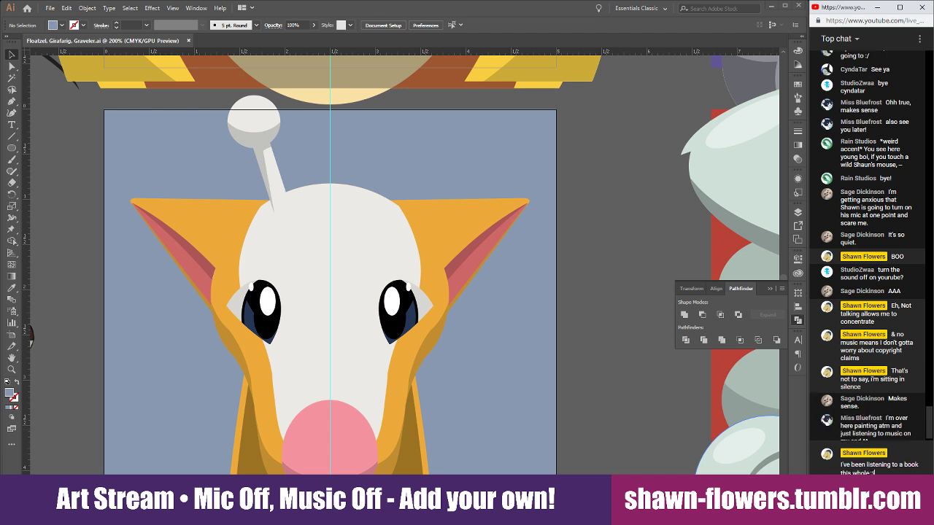
{"action": "key", "text": "Return"}
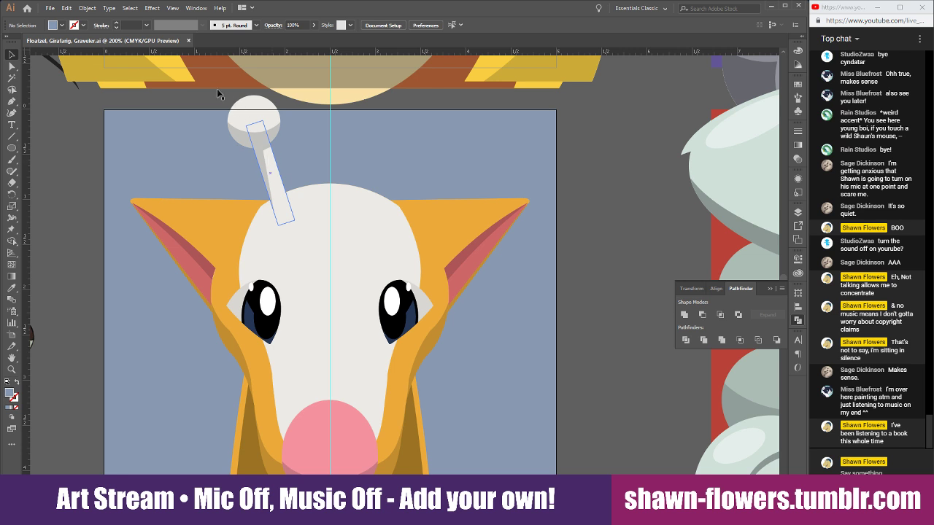
In Illustrator, copy the complete left horn with its shading to the head's right side and reflect the copy horizontally
{"action": "left_click", "coordinate": [271, 170]}
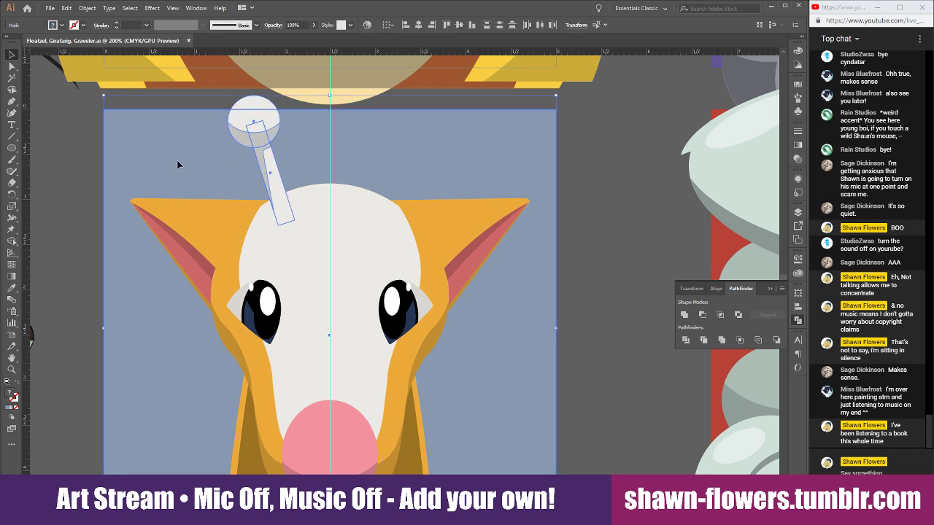
{"action": "left_click_drag", "start_coordinate": [271, 182], "coordinate": [421, 182]}
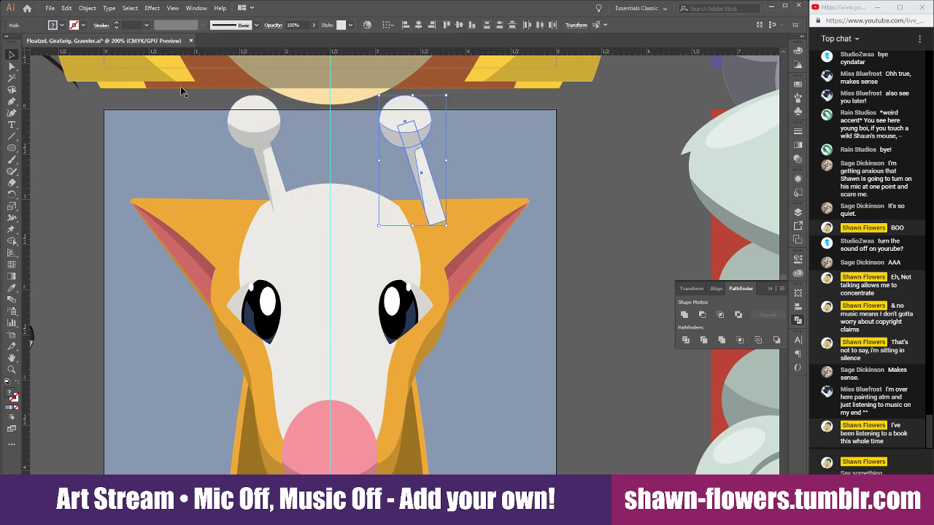
{"action": "left_click", "coordinate": [87, 8]}
{"action": "mouse_move", "coordinate": [109, 17]}
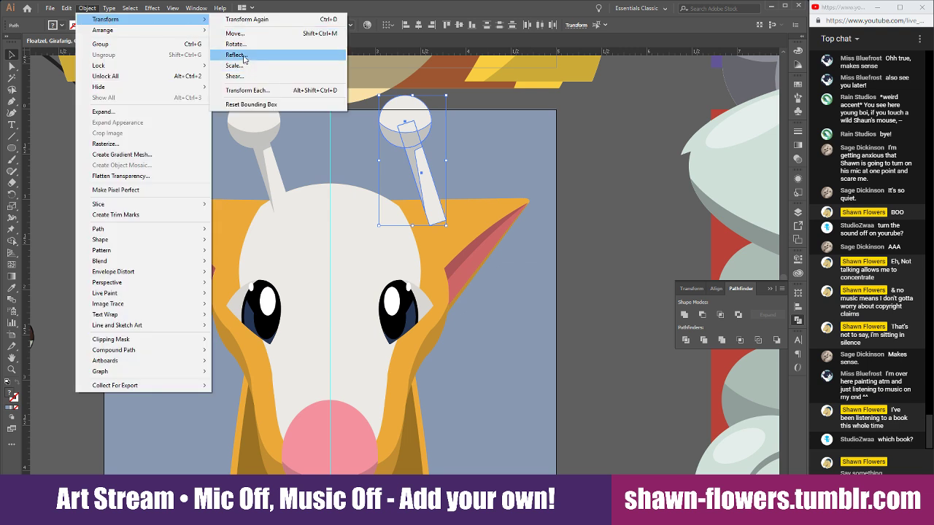
{"action": "left_click", "coordinate": [231, 63]}
{"action": "left_click", "coordinate": [85, 157]}
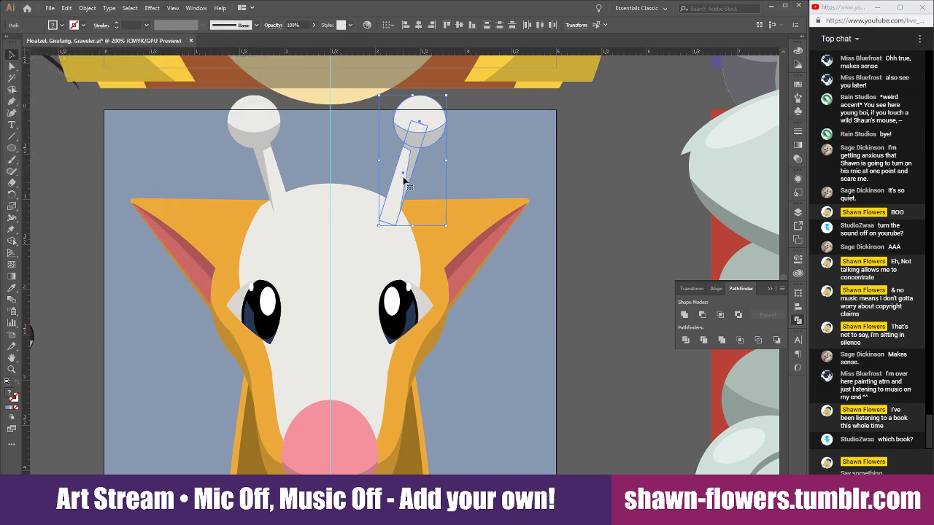
Shift the mirrored right horn inward so its stalk base sits on the white head, matching the left horn
{"action": "scroll", "coordinate": [403, 175], "scroll_direction": "up", "scroll_amount": 2}
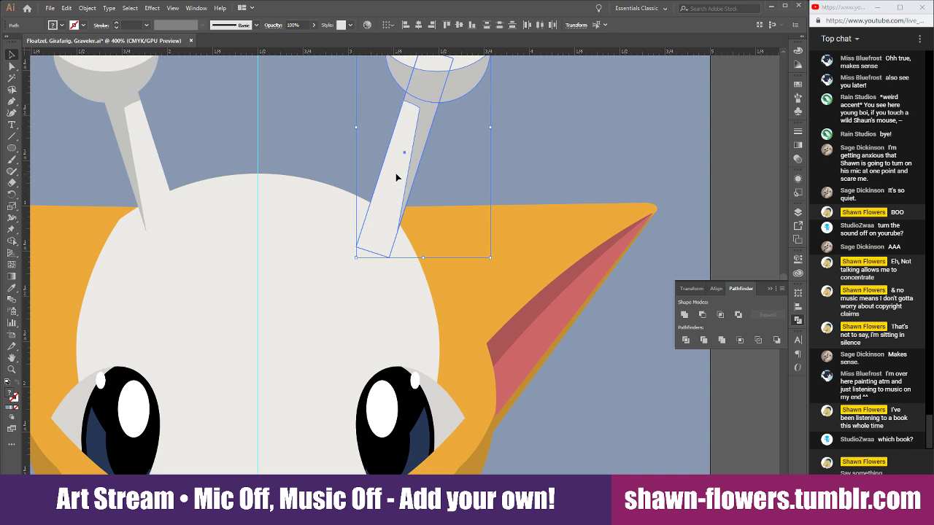
{"action": "left_click_drag", "start_coordinate": [396, 177], "coordinate": [380, 178]}
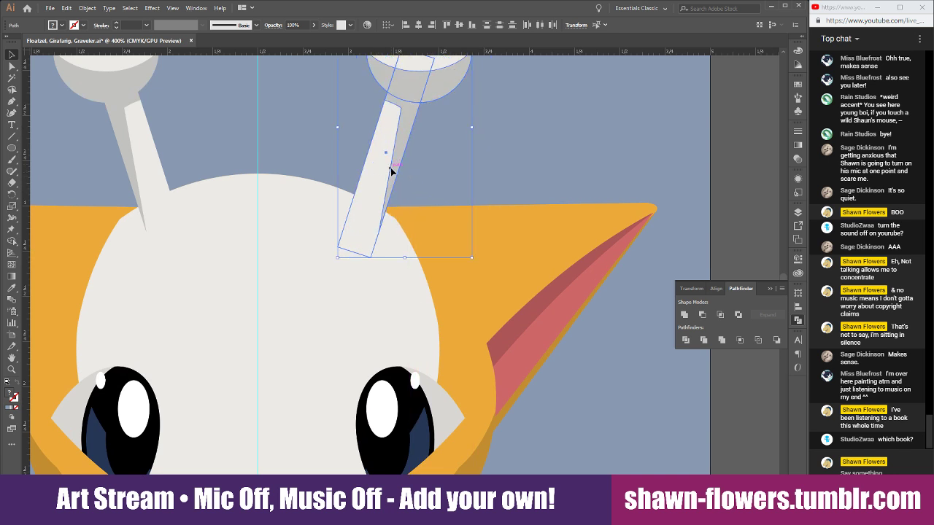
{"action": "left_click", "coordinate": [378, 177], "text": "shift"}
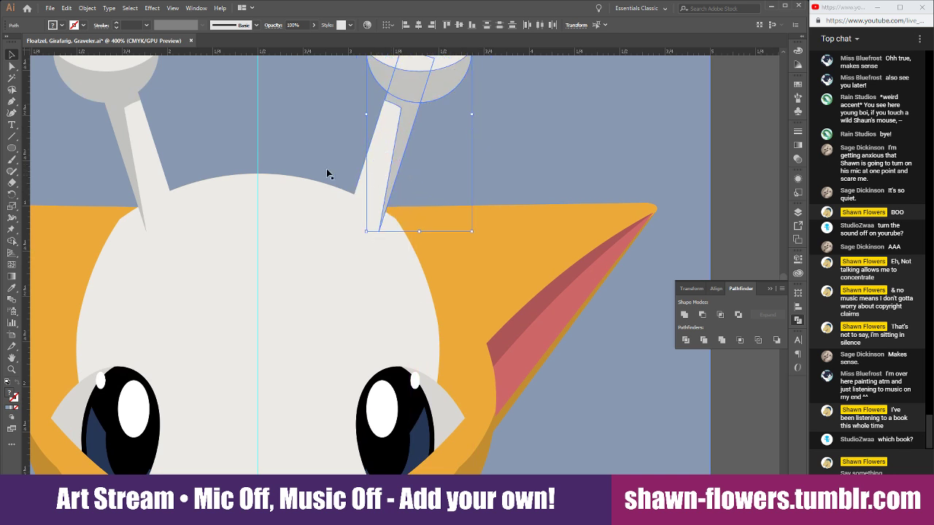
{"action": "left_click", "coordinate": [376, 175], "text": "shift"}
{"action": "mouse_move", "coordinate": [378, 172]}
{"action": "left_mouse_down"}
{"action": "mouse_move", "coordinate": [366, 169]}
{"action": "mouse_move", "coordinate": [369, 187]}
{"action": "left_mouse_up"}
{"action": "scroll", "coordinate": [340, 212], "scroll_direction": "down", "scroll_amount": 1}
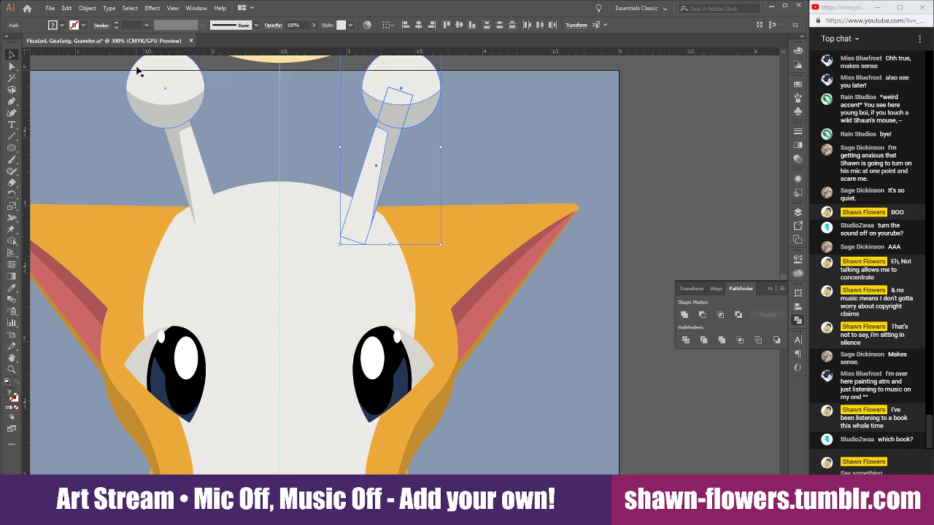
Select both horns together, center the pair on the vertical guide above the head, and deselect them
{"action": "left_click", "coordinate": [199, 175], "text": "shift"}
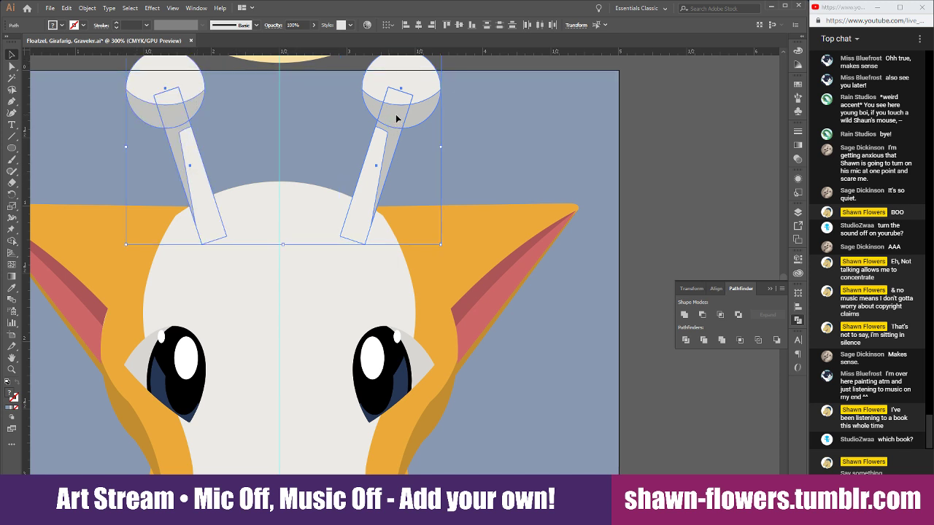
{"action": "mouse_move", "coordinate": [396, 118]}
{"action": "left_mouse_down"}
{"action": "mouse_move", "coordinate": [378, 122]}
{"action": "mouse_move", "coordinate": [471, 124]}
{"action": "mouse_move", "coordinate": [396, 124]}
{"action": "left_mouse_up"}
{"action": "scroll", "coordinate": [389, 140], "scroll_direction": "down", "scroll_amount": 1}
{"action": "scroll", "coordinate": [419, 177], "scroll_direction": "up", "scroll_amount": 1}
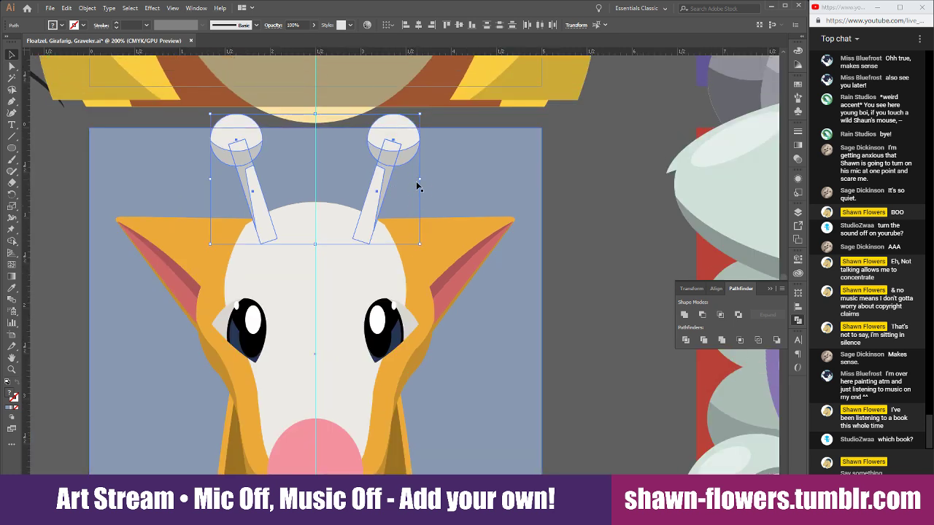
{"action": "scroll", "coordinate": [365, 204], "scroll_direction": "up", "scroll_amount": 2}
{"action": "scroll", "coordinate": [353, 191], "scroll_direction": "down", "scroll_amount": 1}
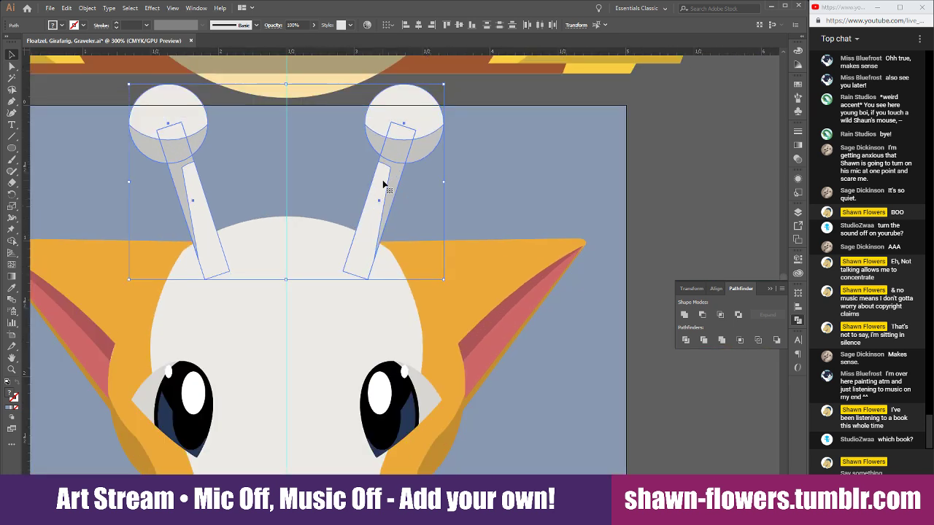
{"action": "mouse_move", "coordinate": [383, 182]}
{"action": "left_mouse_down"}
{"action": "mouse_move", "coordinate": [473, 182]}
{"action": "mouse_move", "coordinate": [382, 177]}
{"action": "left_mouse_up"}
{"action": "left_click", "coordinate": [669, 180]}
{"action": "scroll", "coordinate": [669, 179], "scroll_direction": "down", "scroll_amount": 1}
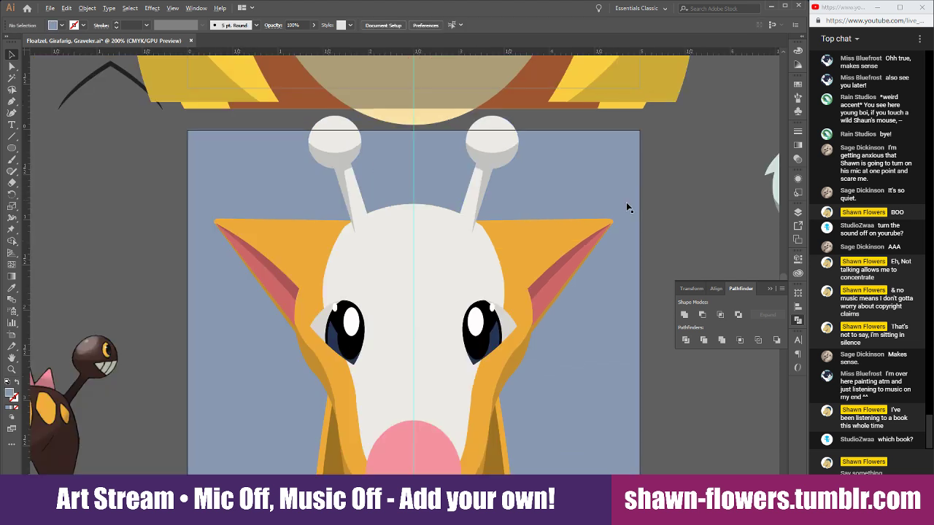
Answer the viewer's question in the YouTube live chat with "A Song of Ice And Fire"
{"action": "scroll", "coordinate": [559, 226], "scroll_direction": "down", "scroll_amount": 1}
{"action": "left_click", "coordinate": [875, 472]}
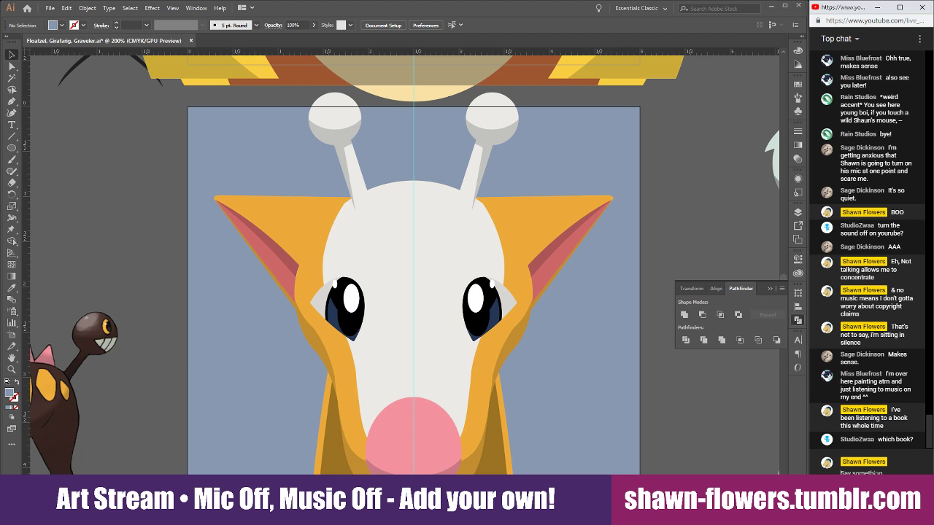
{"action": "type", "text": "A Song of Ice And Fire"}
{"action": "key", "text": "Return"}
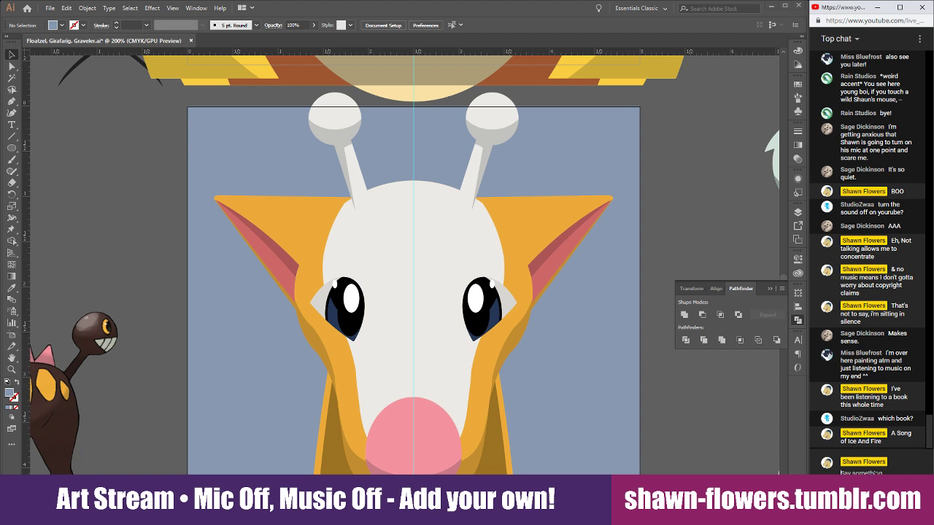
Add the live chat message "A Game of Trones (The first book)"
{"action": "type", "text": "A Game of"}
{"action": "type", "text": " Th"}
{"action": "type", "text": "rones"}
{"action": "type", "text": " (The"}
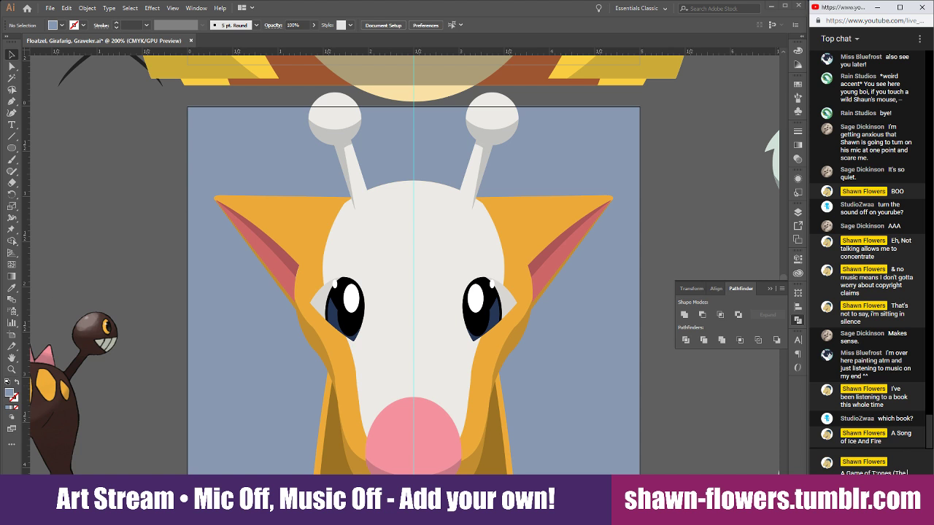
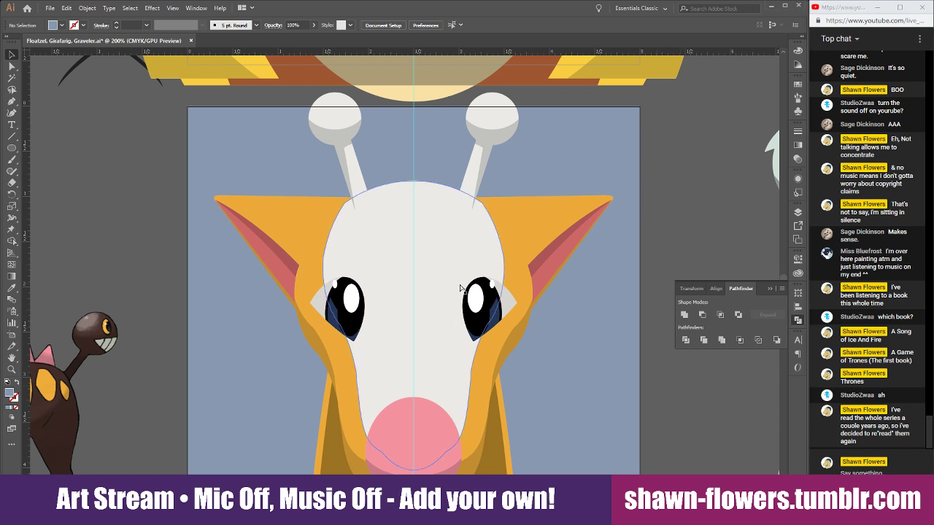
Copy the translucent highlight ellipse from Floatzel's forehead onto the upper left of Girafarig's pink nose and bring it to the front
{"action": "scroll", "coordinate": [460, 290], "scroll_direction": "down", "scroll_amount": 2}
{"action": "scroll", "coordinate": [428, 202], "scroll_direction": "down", "scroll_amount": 1}
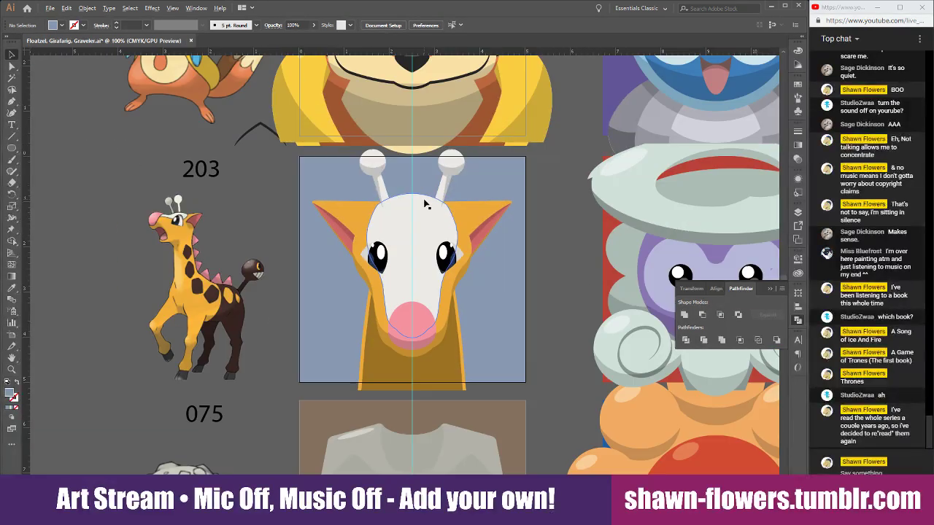
{"action": "scroll", "coordinate": [570, 286], "scroll_direction": "up", "scroll_amount": 4}
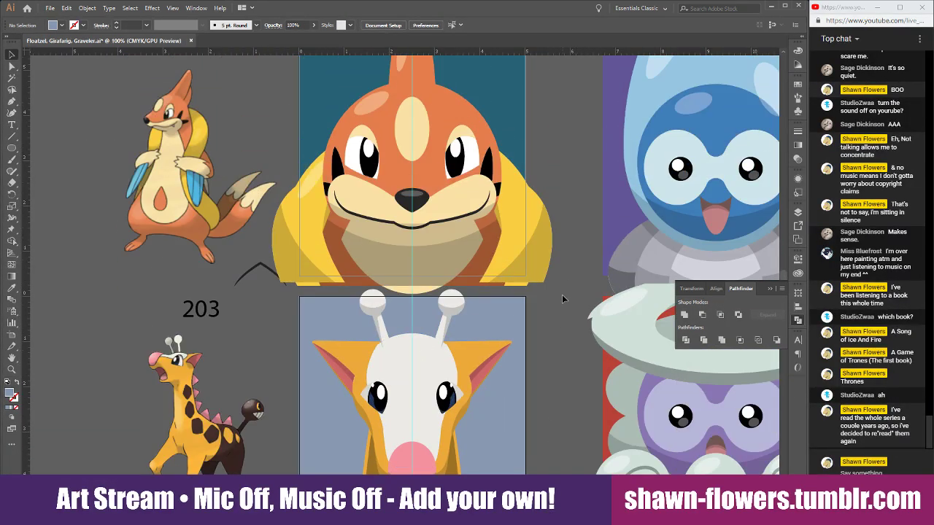
{"action": "left_click", "coordinate": [383, 104]}
{"action": "left_click_drag", "start_coordinate": [383, 104], "coordinate": [421, 464]}
{"action": "scroll", "coordinate": [422, 458], "scroll_direction": "up", "scroll_amount": 3}
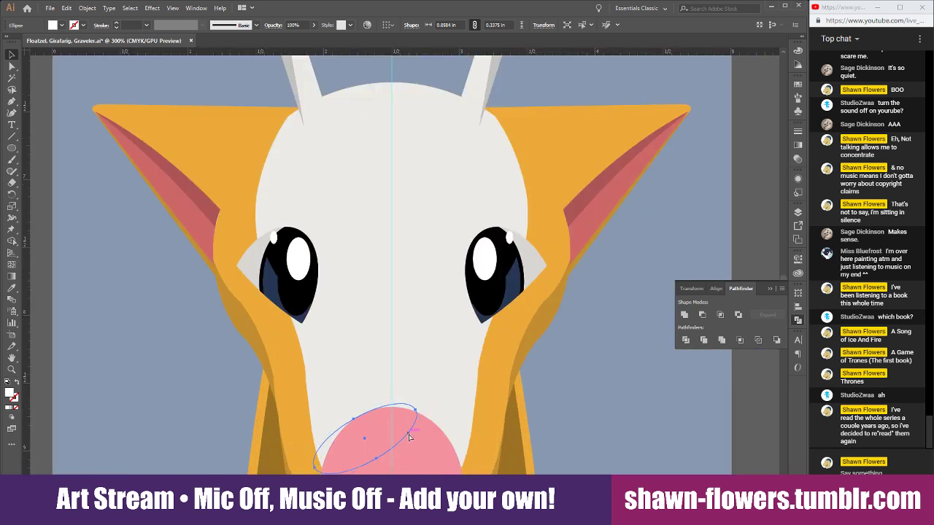
{"action": "key", "text": "ctrl+shift+]"}
{"action": "scroll", "coordinate": [409, 438], "scroll_direction": "down", "scroll_amount": 3}
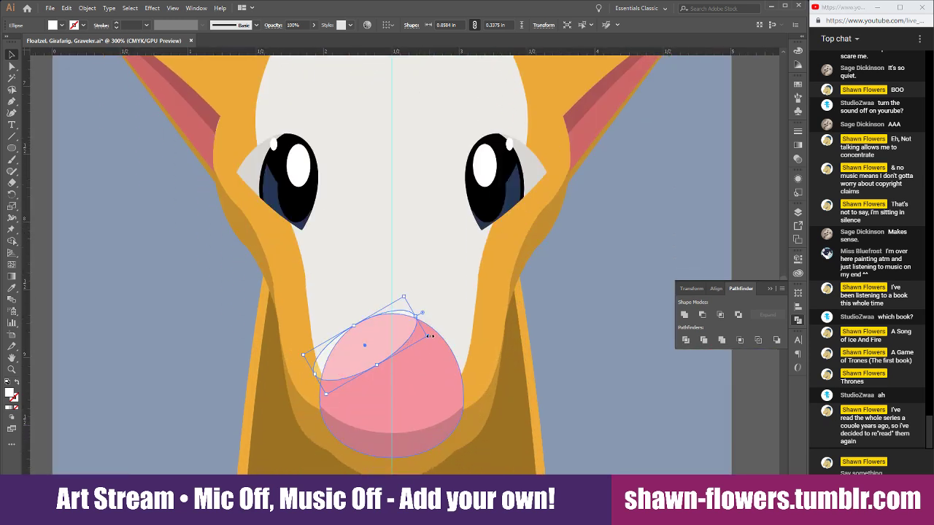
Level the nose highlight ellipse, shrink it to about 0.61 × 0.22 in, and center it on the vertical guide above the nose shading
{"action": "left_click_drag", "start_coordinate": [421, 365], "coordinate": [389, 374]}
{"action": "scroll", "coordinate": [339, 314], "scroll_direction": "down", "scroll_amount": 1}
{"action": "left_click", "coordinate": [129, 287]}
{"action": "left_click", "coordinate": [631, 232]}
{"action": "scroll", "coordinate": [384, 365], "scroll_direction": "up", "scroll_amount": 2}
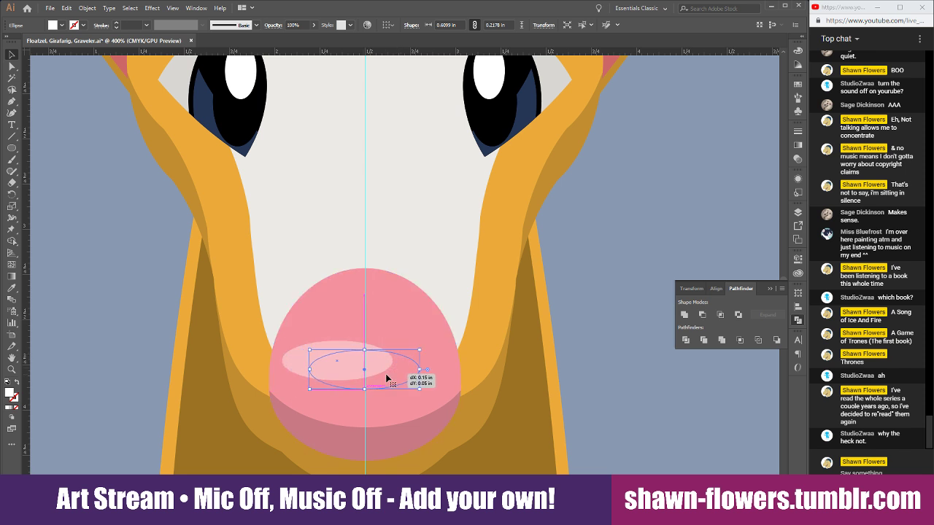
{"action": "left_click_drag", "start_coordinate": [434, 393], "coordinate": [407, 386]}
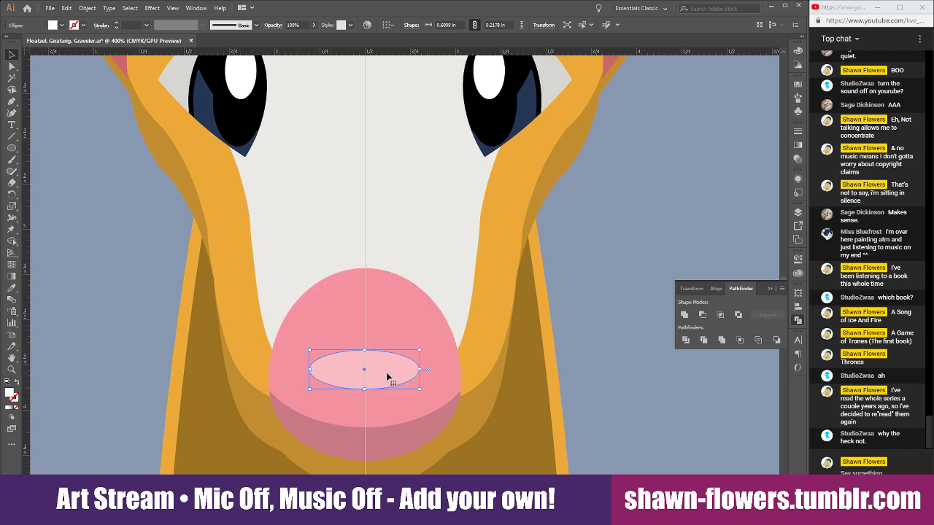
Widen the nose highlight ellipse to about 0.68 in around its center and deselect it
{"action": "key", "text": "ctrl+minus"}
{"action": "scroll", "coordinate": [284, 295], "scroll_direction": "down", "scroll_amount": 2}
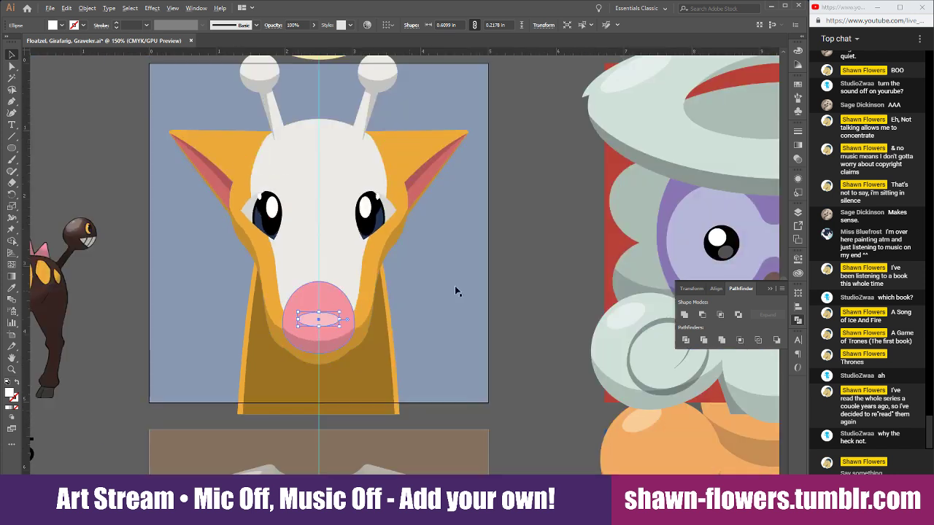
{"action": "left_click", "coordinate": [545, 226]}
{"action": "scroll", "coordinate": [310, 352], "scroll_direction": "up", "scroll_amount": 3}
{"action": "left_click_drag", "start_coordinate": [343, 260], "coordinate": [398, 271]}
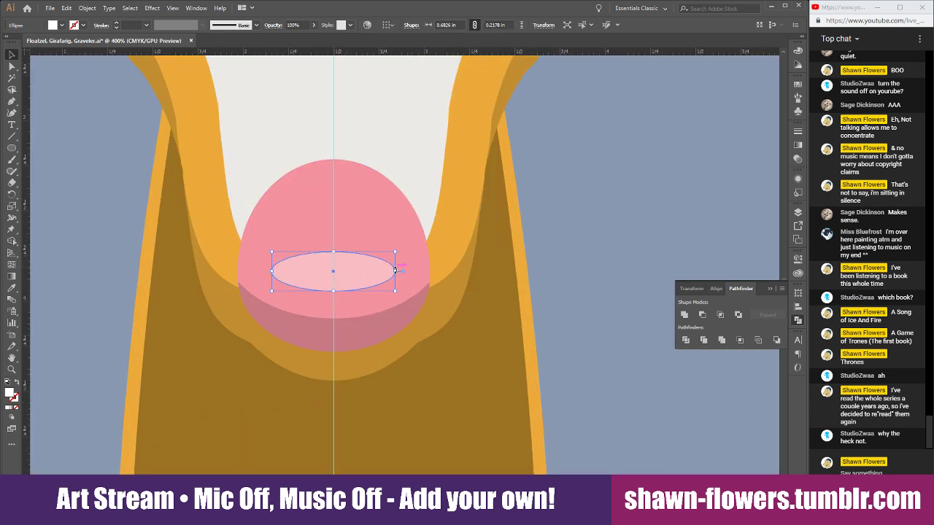
{"action": "key", "text": "ctrl+minus"}
{"action": "key", "text": "ctrl+minus"}
{"action": "key", "text": "ctrl+minus"}
{"action": "key", "text": "ctrl+shift+a"}
{"action": "scroll", "coordinate": [585, 253], "scroll_direction": "up", "scroll_amount": 2}
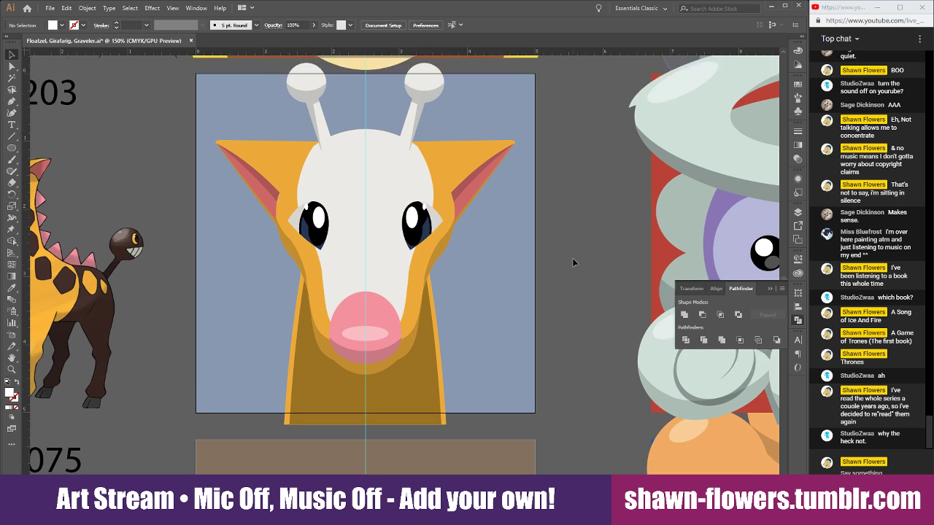
Move the highlight ellipse from the nose to the left edge of the forehead, tilted and resized to about 0.58 × 0.24 in
{"action": "left_click_drag", "start_coordinate": [373, 340], "coordinate": [287, 158]}
{"action": "scroll", "coordinate": [291, 170], "scroll_direction": "up", "scroll_amount": 1}
{"action": "scroll", "coordinate": [295, 178], "scroll_direction": "up", "scroll_amount": 2}
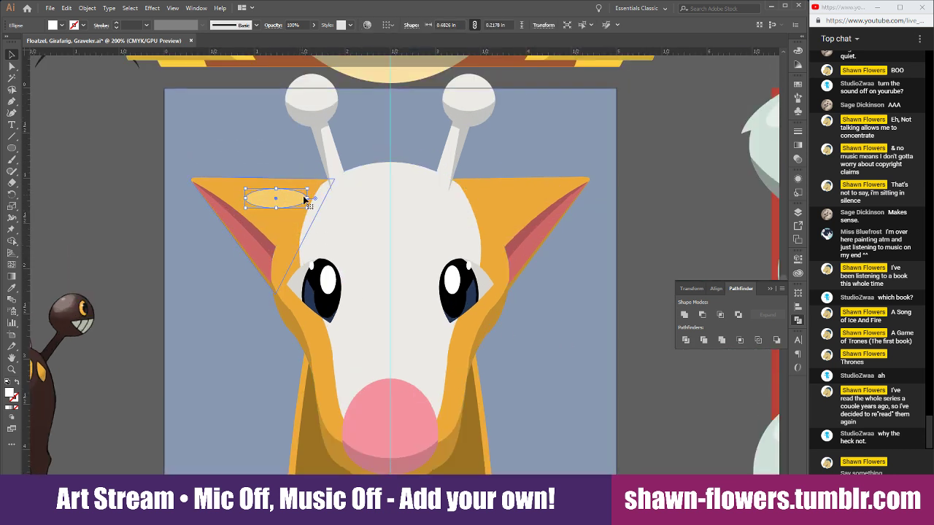
{"action": "mouse_move", "coordinate": [310, 205]}
{"action": "left_mouse_down"}
{"action": "mouse_move", "coordinate": [318, 212]}
{"action": "mouse_move", "coordinate": [316, 190]}
{"action": "mouse_move", "coordinate": [343, 191]}
{"action": "mouse_move", "coordinate": [312, 210]}
{"action": "mouse_move", "coordinate": [291, 202]}
{"action": "mouse_move", "coordinate": [342, 204]}
{"action": "mouse_move", "coordinate": [328, 204]}
{"action": "left_mouse_up"}
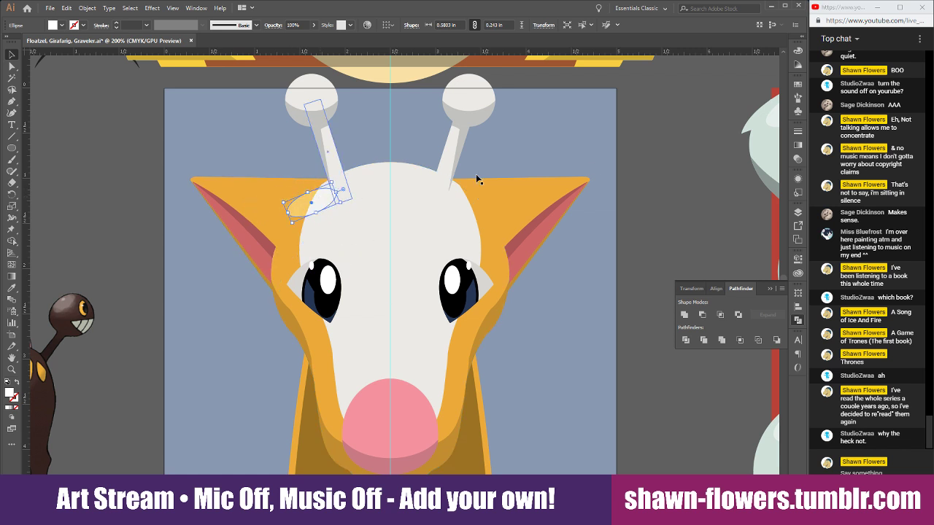
{"action": "left_click", "coordinate": [647, 166]}
Nudge the highlight ellipse below the left horn and tilt it more steeply along the forehead's edge
{"action": "scroll", "coordinate": [313, 194], "scroll_direction": "up", "scroll_amount": 3}
{"action": "left_click", "coordinate": [383, 219]}
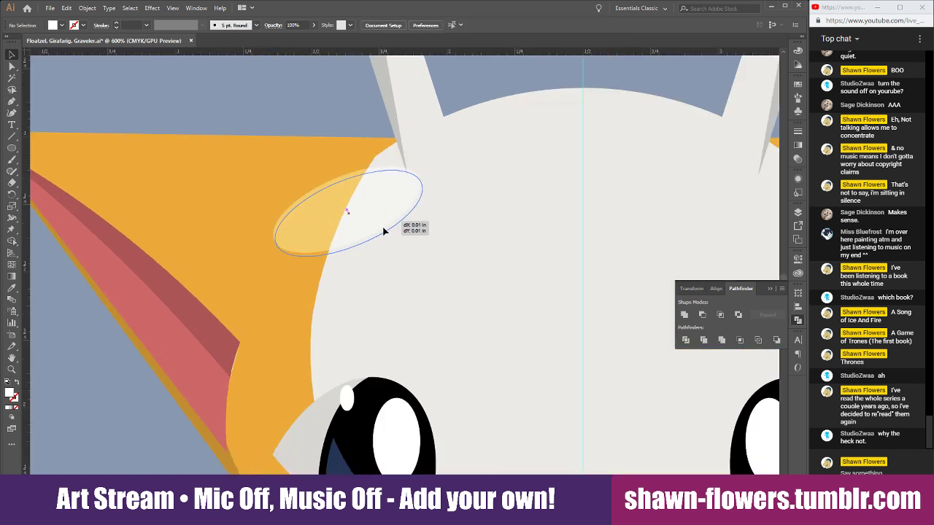
{"action": "mouse_move", "coordinate": [445, 236]}
{"action": "left_mouse_down"}
{"action": "mouse_move", "coordinate": [457, 212]}
{"action": "mouse_move", "coordinate": [447, 219]}
{"action": "left_mouse_up"}
{"action": "scroll", "coordinate": [408, 240], "scroll_direction": "down", "scroll_amount": 3}
{"action": "left_click", "coordinate": [208, 208]}
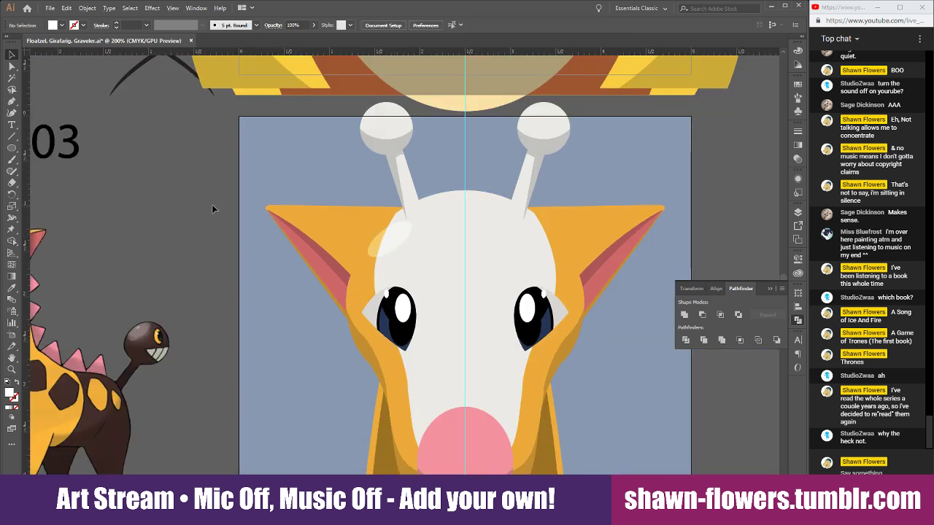
{"action": "scroll", "coordinate": [213, 206], "scroll_direction": "right", "scroll_amount": 1}
{"action": "scroll", "coordinate": [213, 209], "scroll_direction": "right", "scroll_amount": 1}
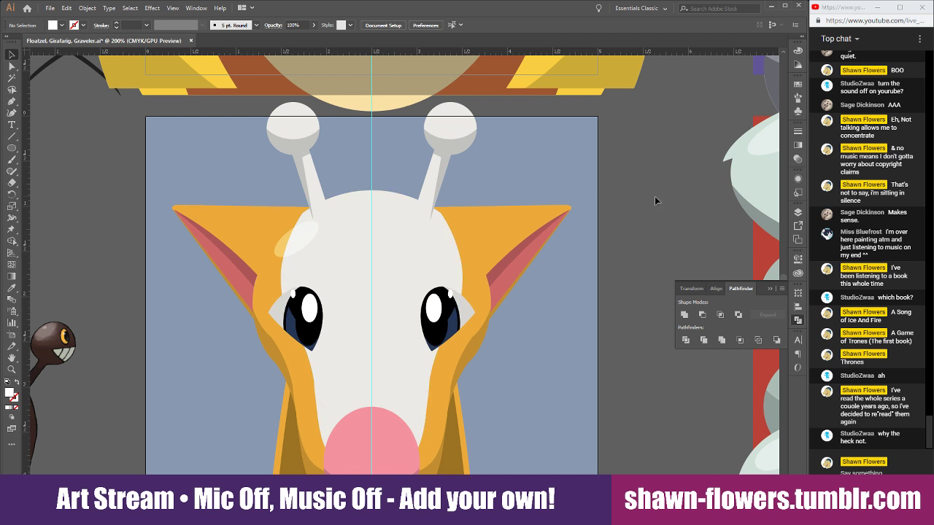
{"action": "left_click_drag", "start_coordinate": [303, 239], "coordinate": [304, 245]}
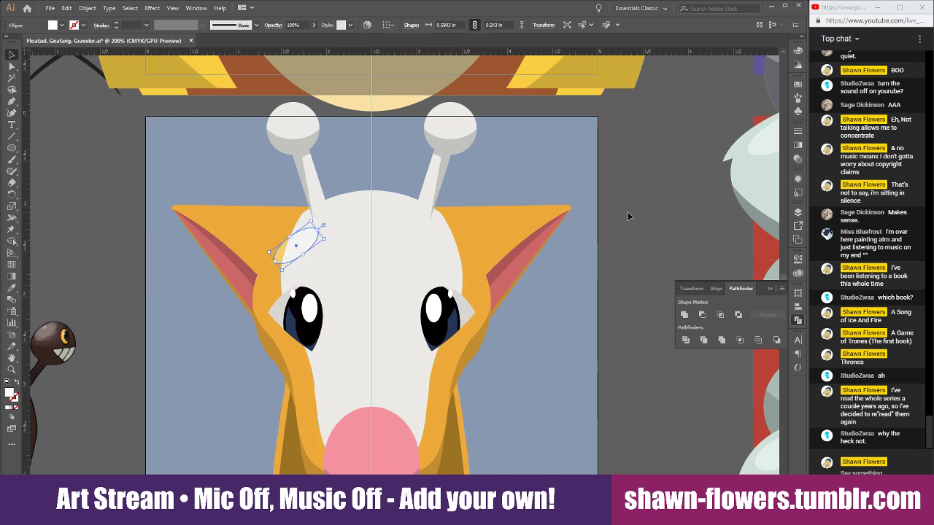
{"action": "left_click", "coordinate": [628, 213]}
Rotate the forehead highlight ellipse slightly steeper to follow the head's curve and deselect it
{"action": "scroll", "coordinate": [617, 214], "scroll_direction": "right", "scroll_amount": 3}
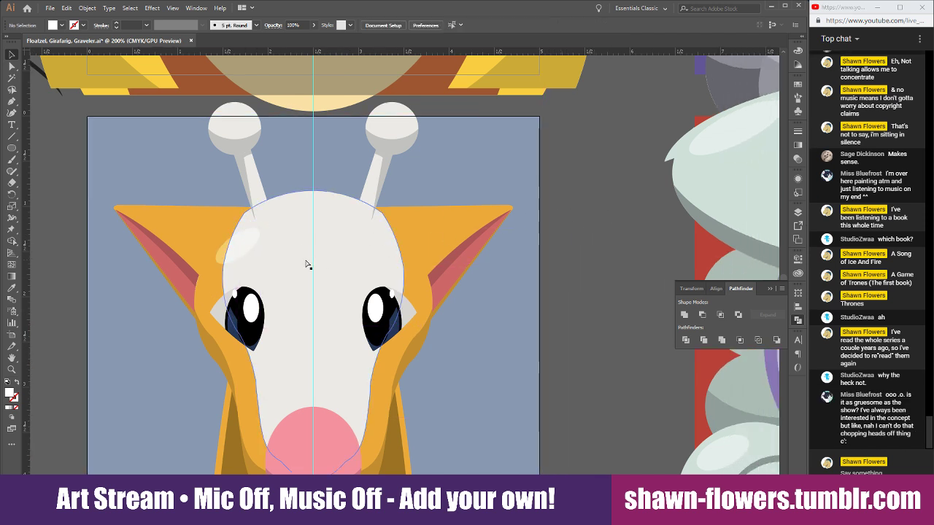
{"action": "scroll", "coordinate": [308, 264], "scroll_direction": "left", "scroll_amount": 1}
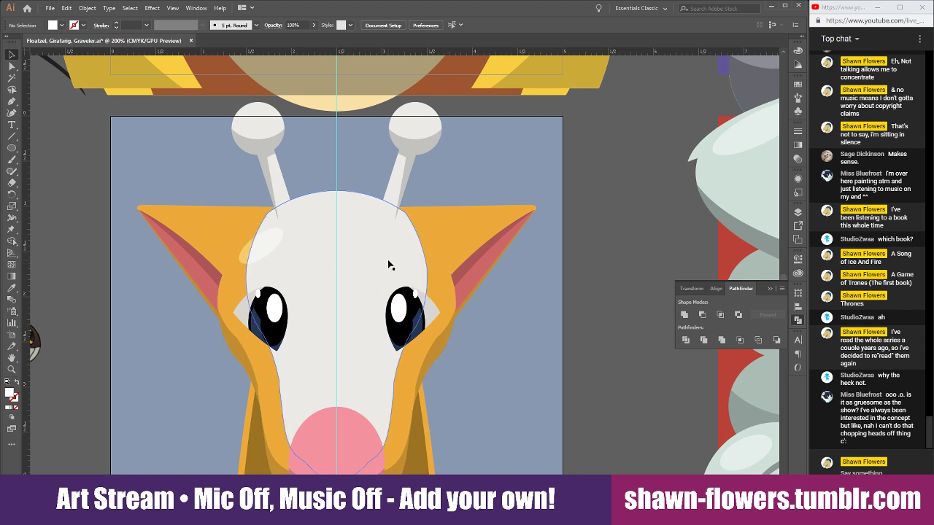
{"action": "left_click", "coordinate": [259, 242]}
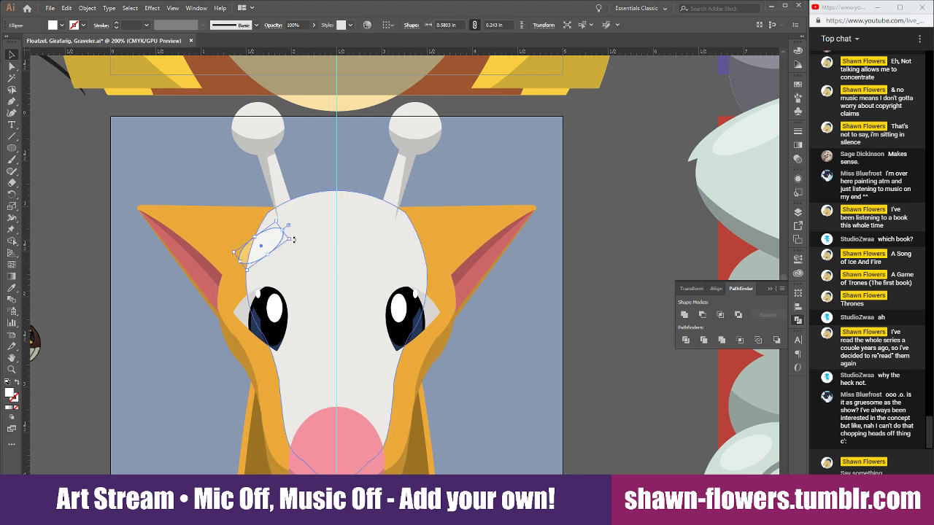
{"action": "left_click_drag", "start_coordinate": [292, 236], "coordinate": [270, 240]}
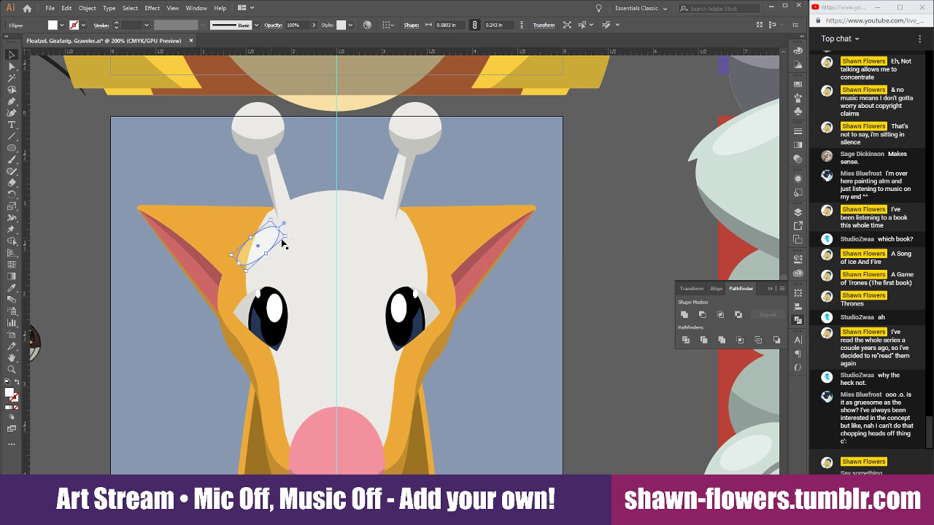
{"action": "left_click", "coordinate": [605, 211]}
{"action": "scroll", "coordinate": [558, 236], "scroll_direction": "down", "scroll_amount": 1}
{"action": "left_click_drag", "start_coordinate": [385, 318], "coordinate": [360, 285]}
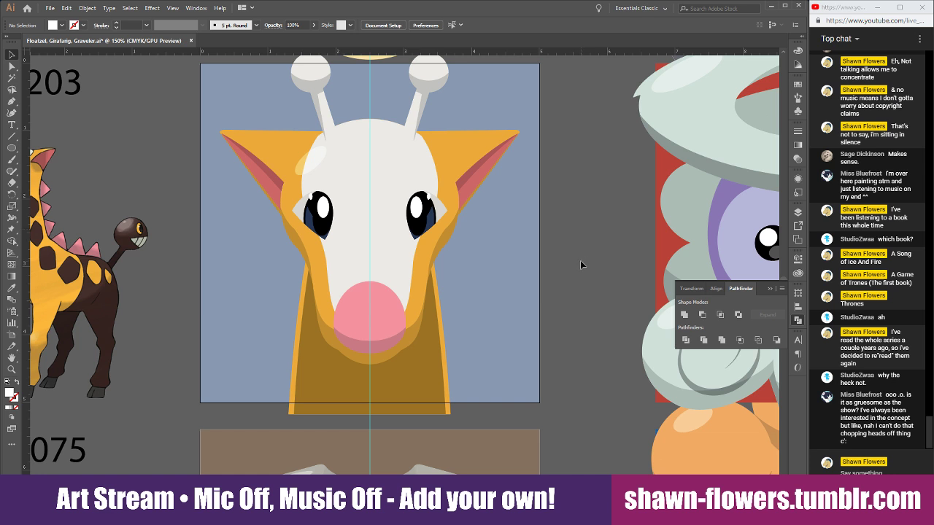
Answer the viewer's question in the YouTube live chat with "Its more graphic, in some ways"
{"action": "left_click", "coordinate": [865, 472]}
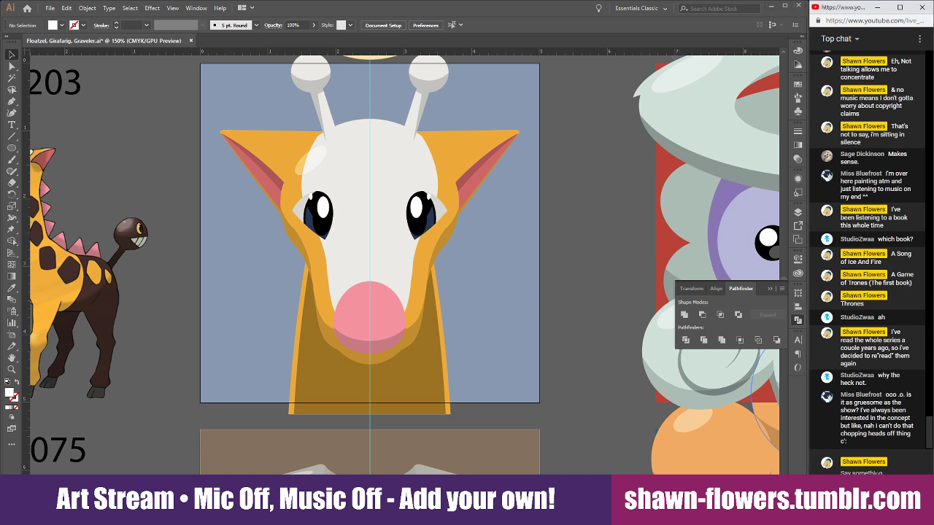
{"action": "type", "text": "I me"}
{"action": "key", "text": "BackSpace"}
{"action": "type", "text": "It"}
{"action": "type", "text": "s wo"}
{"action": "type", "text": "rse"}
{"action": "key", "text": "BackSpace"}
{"action": "key", "text": "BackSpace"}
{"action": "key", "text": "BackSpace"}
{"action": "key", "text": "BackSpace"}
{"action": "key", "text": "BackSpace"}
{"action": "type", "text": "more graphic, in some ways"}
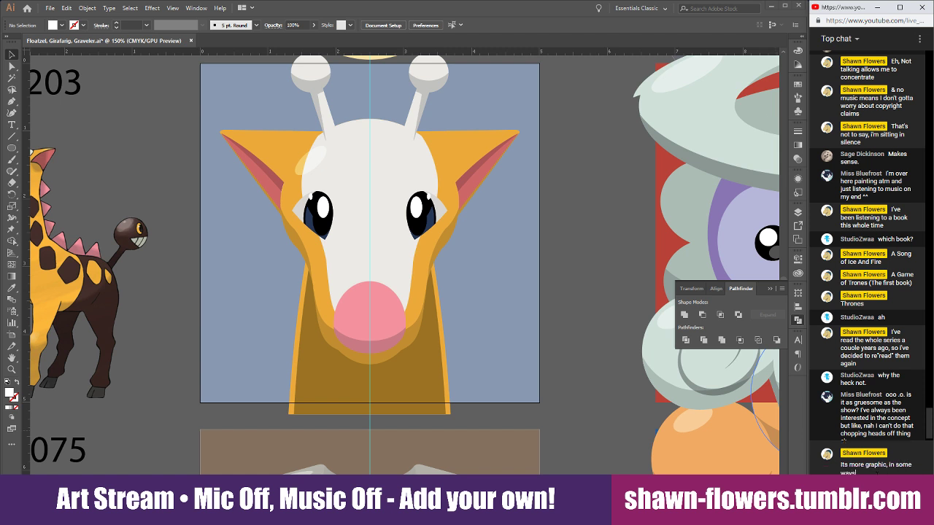
{"action": "key", "text": "Return"}
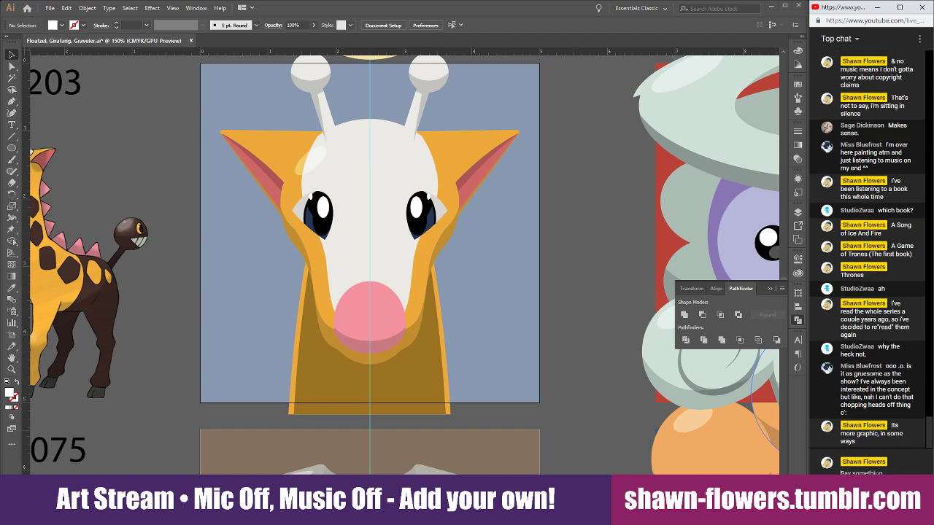
Post the live chat messages "cause it'll actually go into more detail" and "but I prefer it over actually seeing it on screen"
{"action": "type", "text": "cause it'll actually go into more detail"}
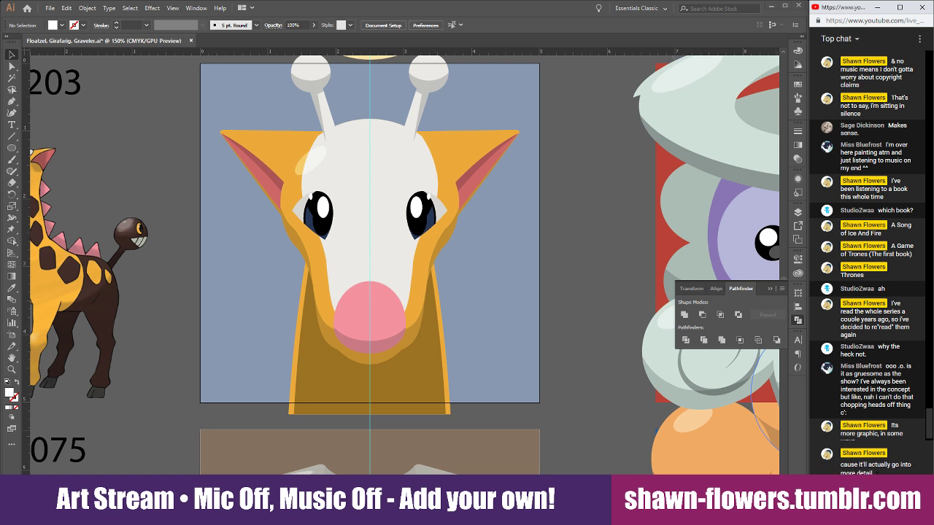
{"action": "key", "text": "Return"}
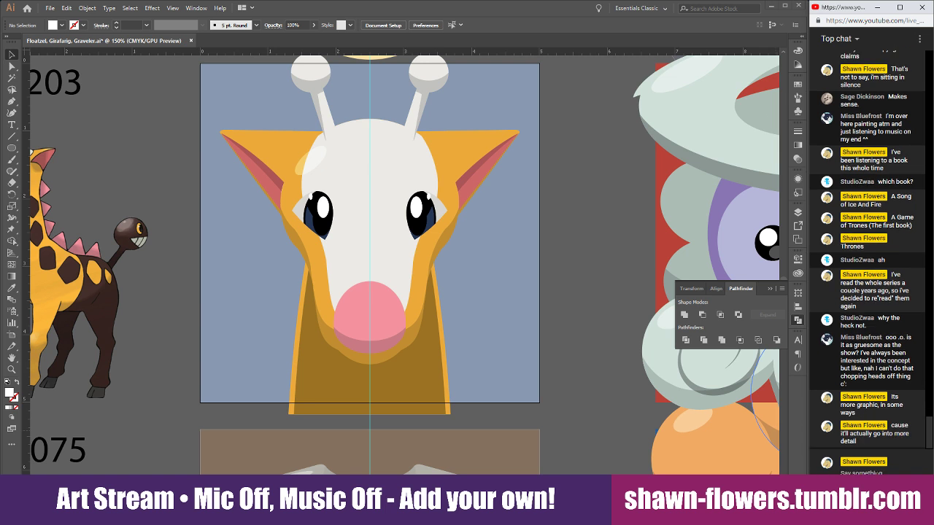
{"action": "type", "text": "but I prefer it over wactually seeing"}
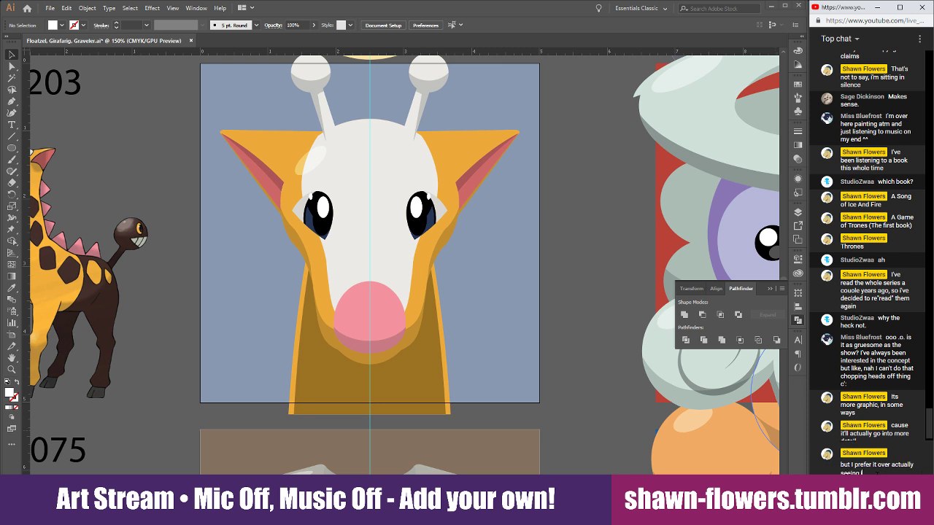
{"action": "type", "text": " it dn screen"}
{"action": "key", "text": "Return"}
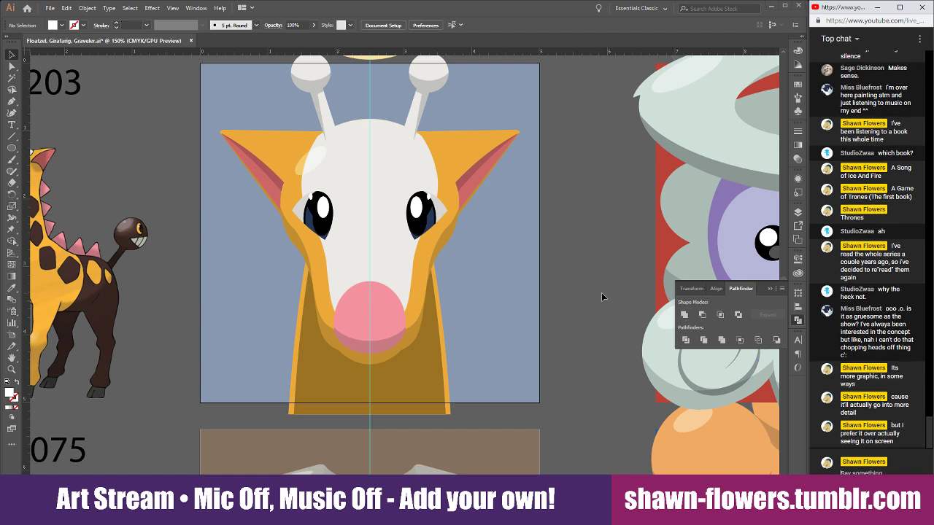
Post the live chat message "Watching a man's head be popped like a grape was a big nono"
{"action": "type", "text": "Watching"}
{"action": "type", "text": " aman"}
{"action": "type", "text": "'s heal"}
{"action": "type", "text": " be popped"}
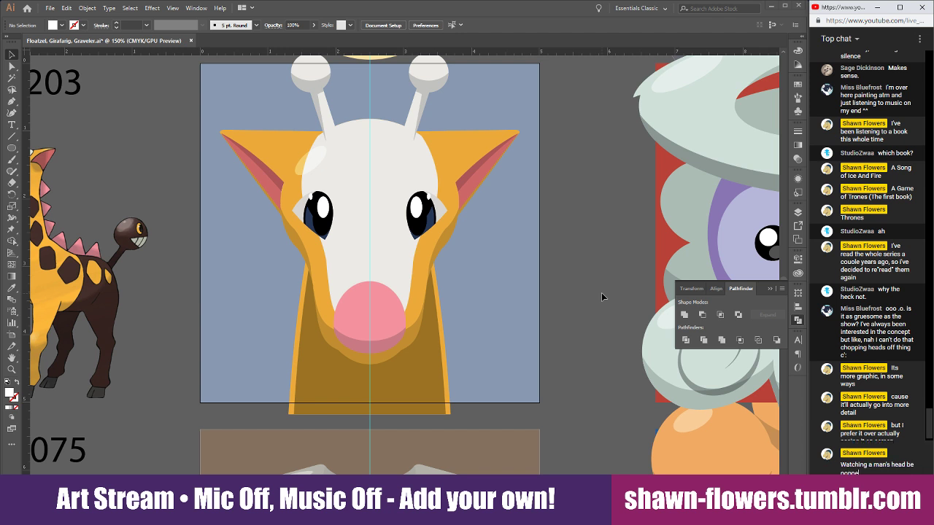
{"action": "type", "text": " like a grape! was a big n"}
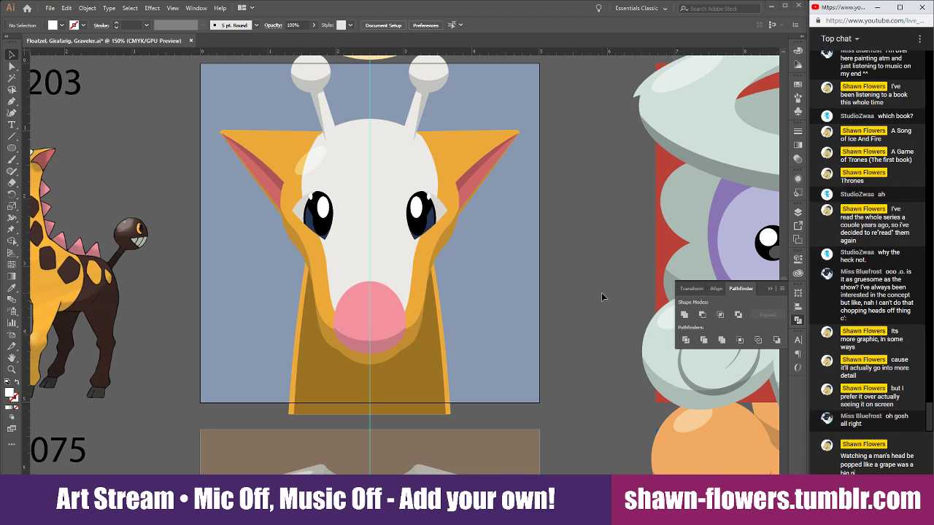
{"action": "type", "text": "ono!"}
{"action": "key", "text": "Return"}
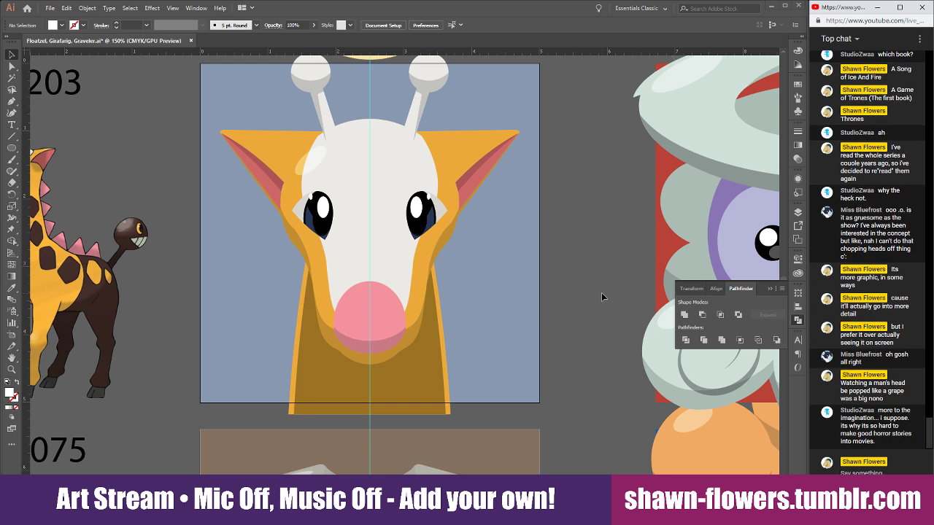
Post the live chat messages "I'm totally ok ready about it tho" and "Also, if anything, the books have MORE violence & more sex"
{"action": "type", "text": "I"}
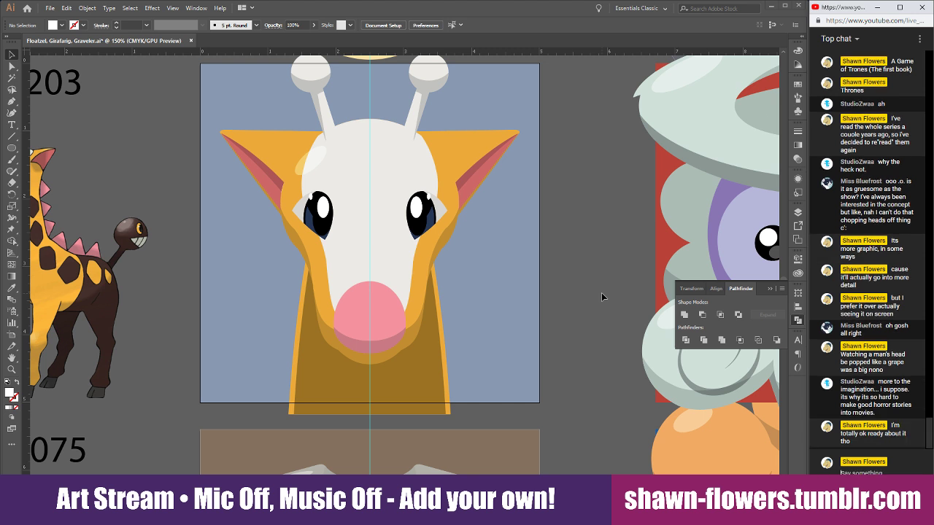
{"action": "type", "text": "Also"}
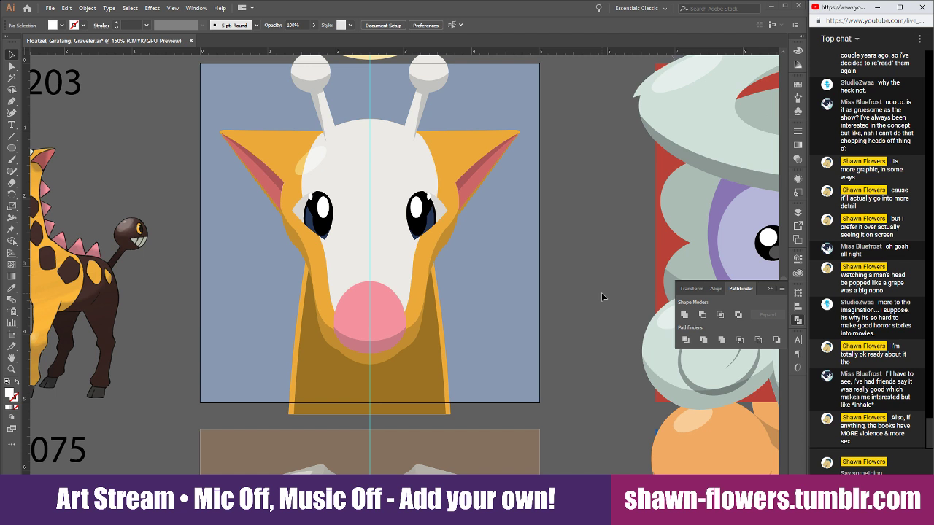
Post the live chat messages "TV budgets and all that" and "Books can do whatever they want"
{"action": "type", "text": "Ty"}
{"action": "key", "text": "Return"}
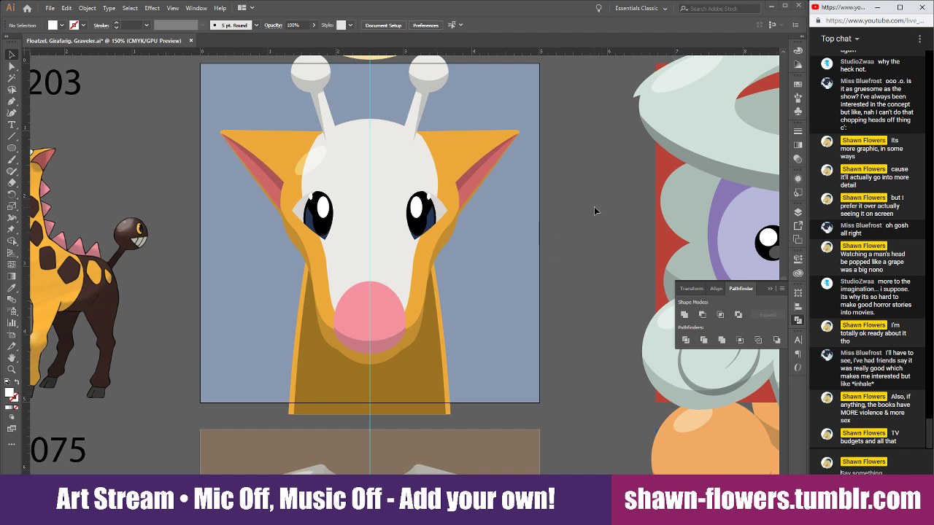
{"action": "type", "text": "Books can do whatever they want"}
{"action": "key", "text": "Return"}
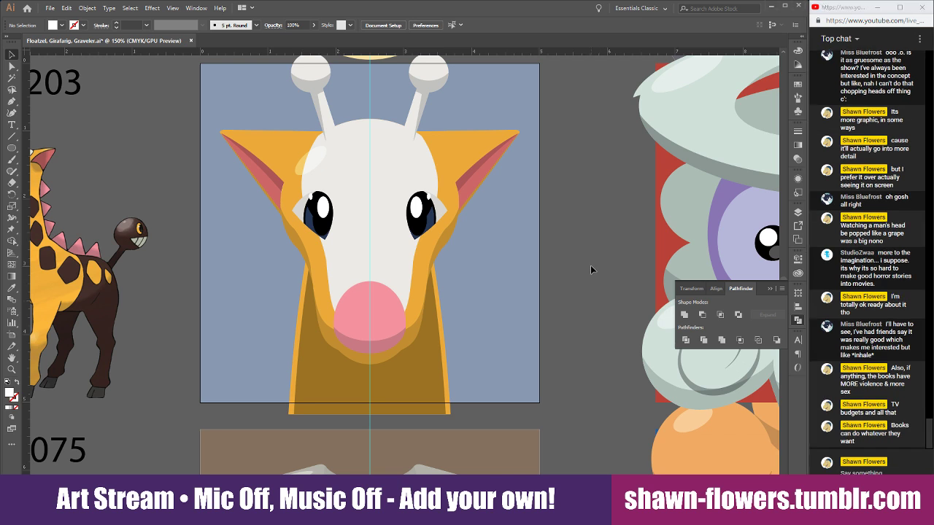
Compare the drawn Girafarig head and neck with the reference artwork beside the artboard
{"action": "scroll", "coordinate": [580, 272], "scroll_direction": "down", "scroll_amount": 1}
{"action": "scroll", "coordinate": [575, 290], "scroll_direction": "up", "scroll_amount": 1}
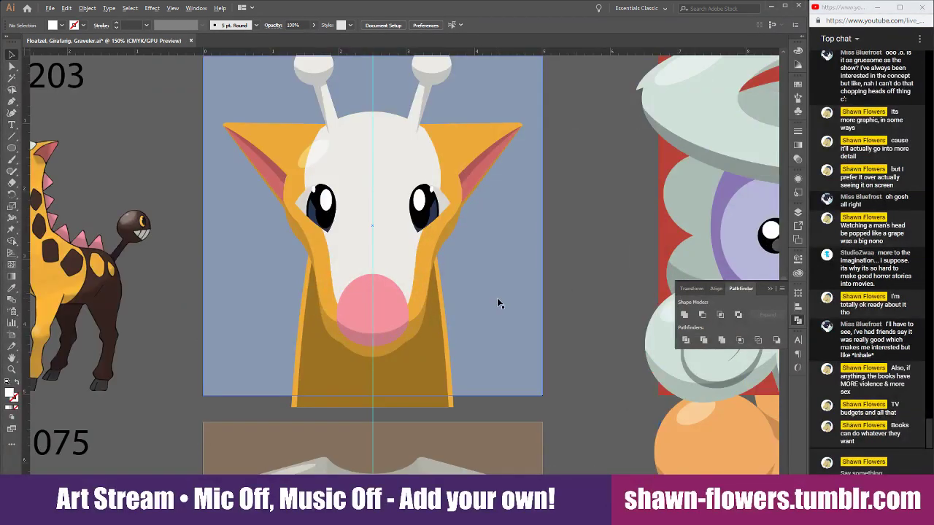
{"action": "scroll", "coordinate": [409, 318], "scroll_direction": "down", "scroll_amount": 1}
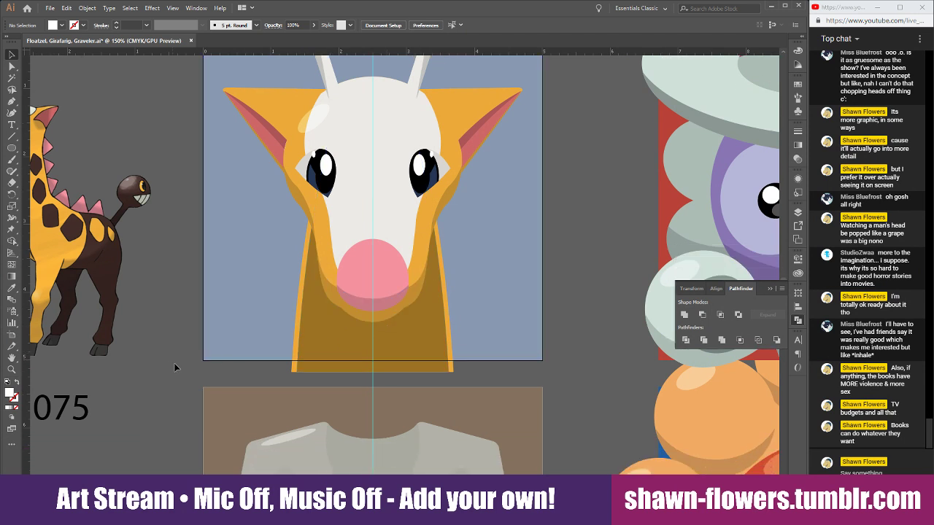
{"action": "scroll", "coordinate": [394, 318], "scroll_direction": "left", "scroll_amount": 3}
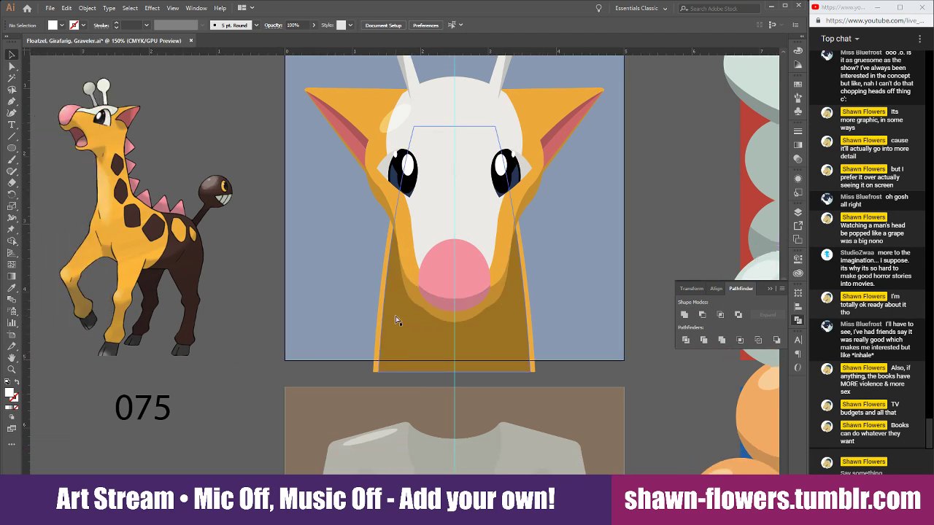
{"action": "scroll", "coordinate": [395, 318], "scroll_direction": "up", "scroll_amount": 2}
{"action": "scroll", "coordinate": [394, 317], "scroll_direction": "up", "scroll_amount": 1}
{"action": "scroll", "coordinate": [395, 316], "scroll_direction": "down", "scroll_amount": 2}
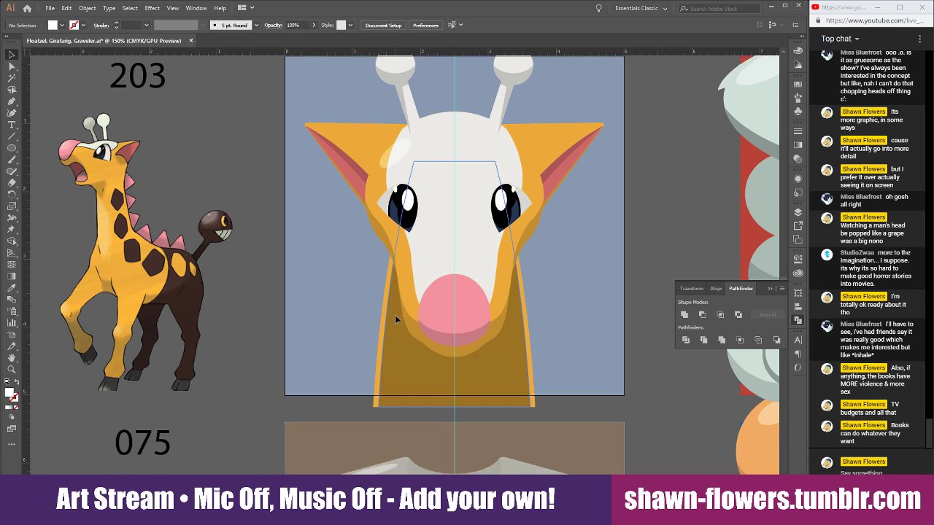
{"action": "scroll", "coordinate": [660, 252], "scroll_direction": "down", "scroll_amount": 2}
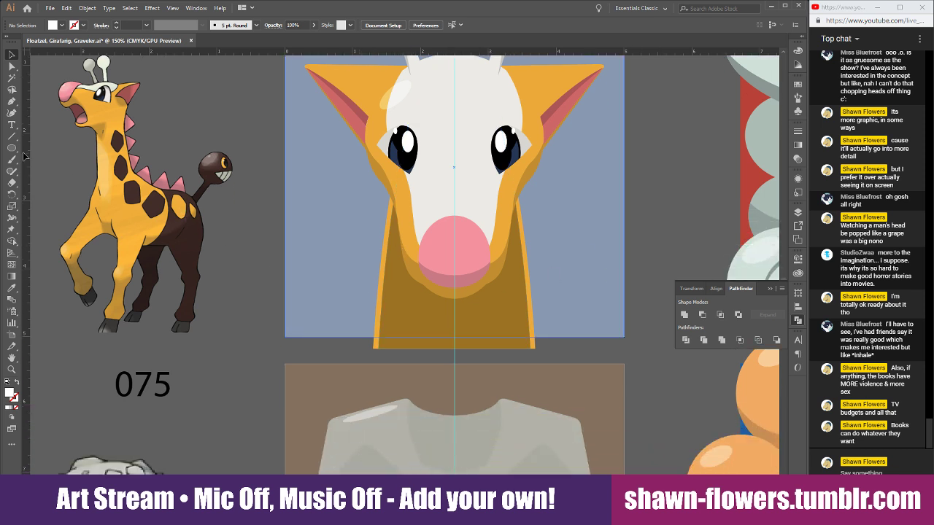
Draw a white rounded rectangle about 1.35 by 1.64 in beside the Girafarig's neck
{"action": "left_click", "coordinate": [8, 149]}
{"action": "left_click", "coordinate": [43, 151]}
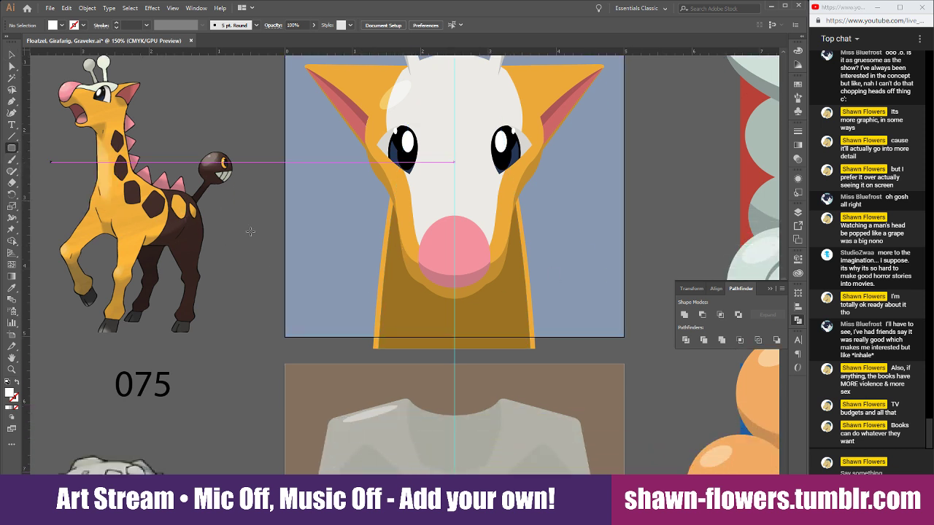
{"action": "left_click_drag", "start_coordinate": [244, 216], "coordinate": [335, 319]}
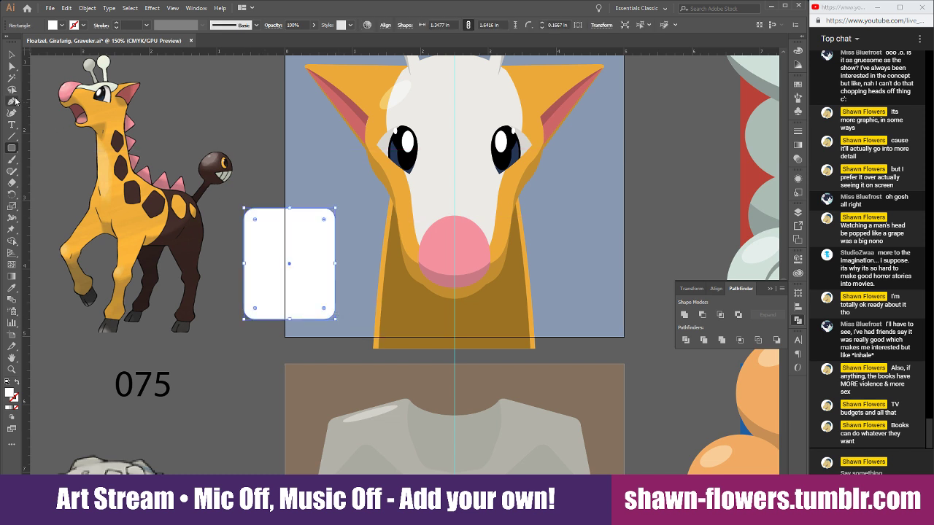
Reshape the white rounded rectangle into an irregular giraffe spot by repositioning its anchor points
{"action": "left_click", "coordinate": [10, 76]}
{"action": "scroll", "coordinate": [324, 236], "scroll_direction": "up", "scroll_amount": 3}
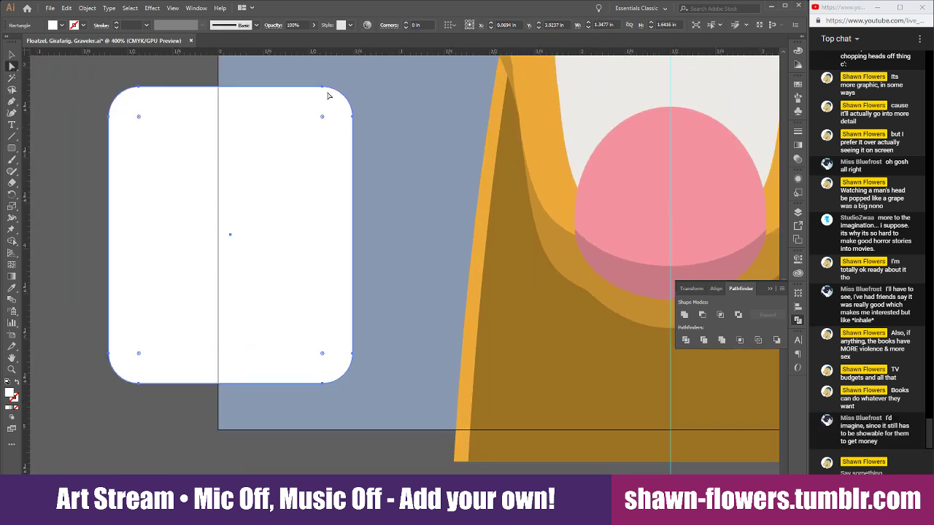
{"action": "left_click_drag", "start_coordinate": [324, 89], "coordinate": [224, 133]}
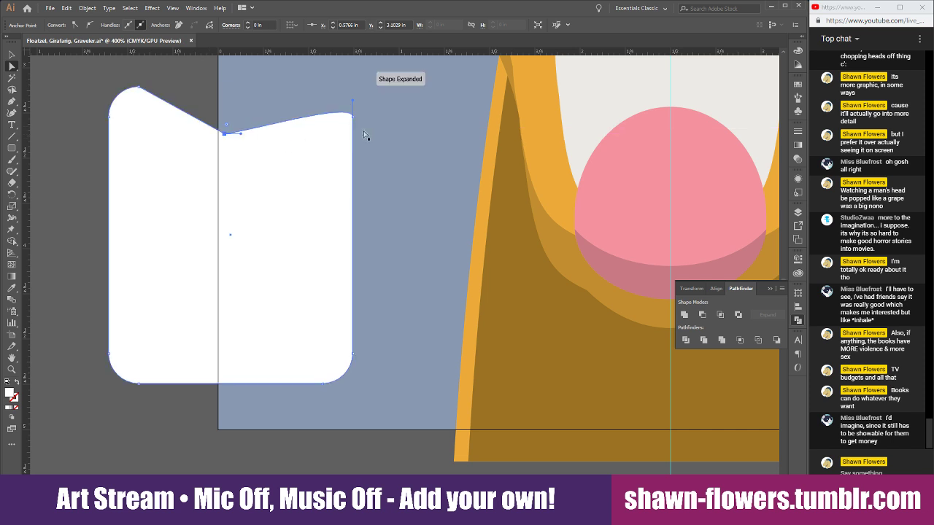
{"action": "left_click_drag", "start_coordinate": [353, 121], "coordinate": [317, 199]}
{"action": "left_click_drag", "start_coordinate": [356, 354], "coordinate": [340, 244]}
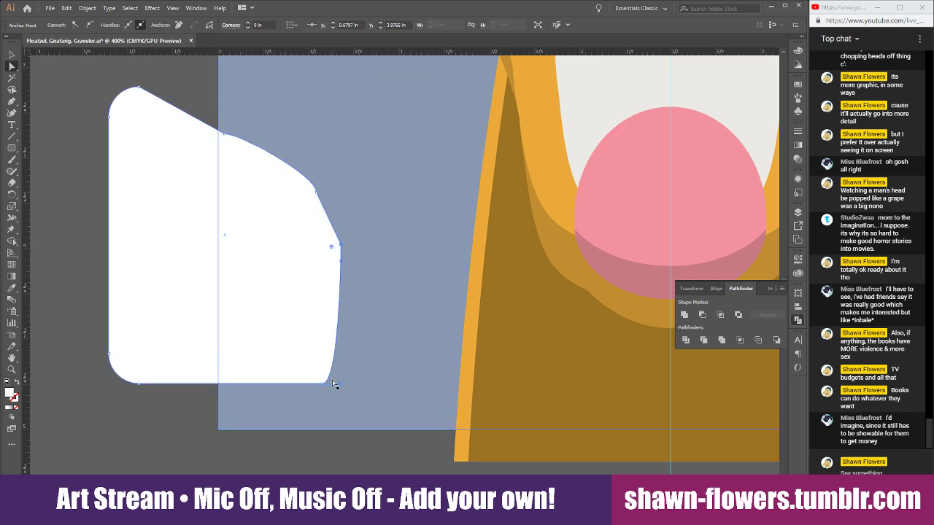
{"action": "left_click_drag", "start_coordinate": [325, 382], "coordinate": [221, 343]}
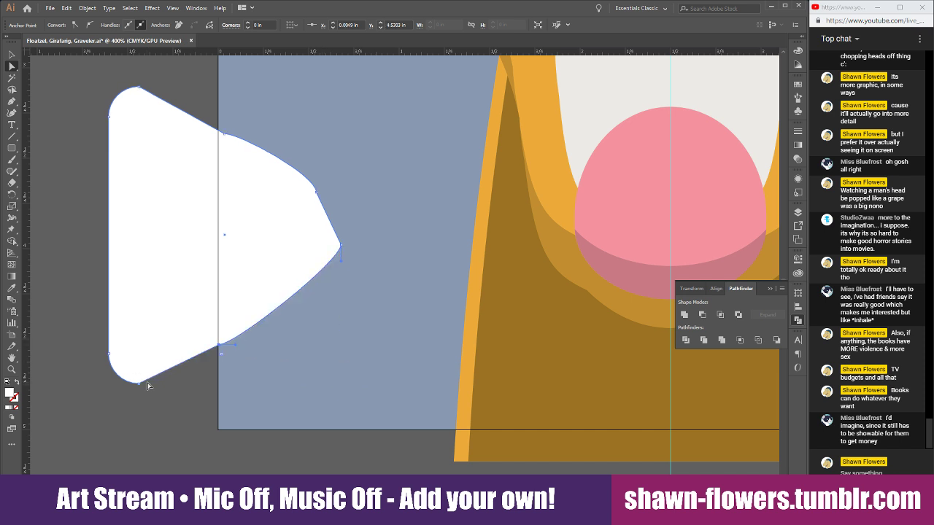
{"action": "left_click_drag", "start_coordinate": [140, 388], "coordinate": [90, 275]}
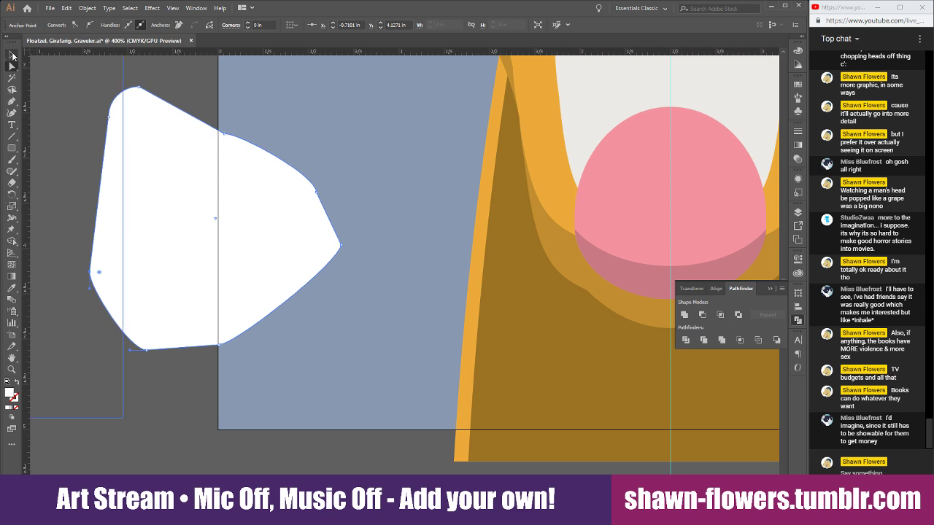
{"action": "key", "text": "v"}
{"action": "left_click", "coordinate": [197, 79]}
{"action": "scroll", "coordinate": [246, 222], "scroll_direction": "down", "scroll_amount": 4}
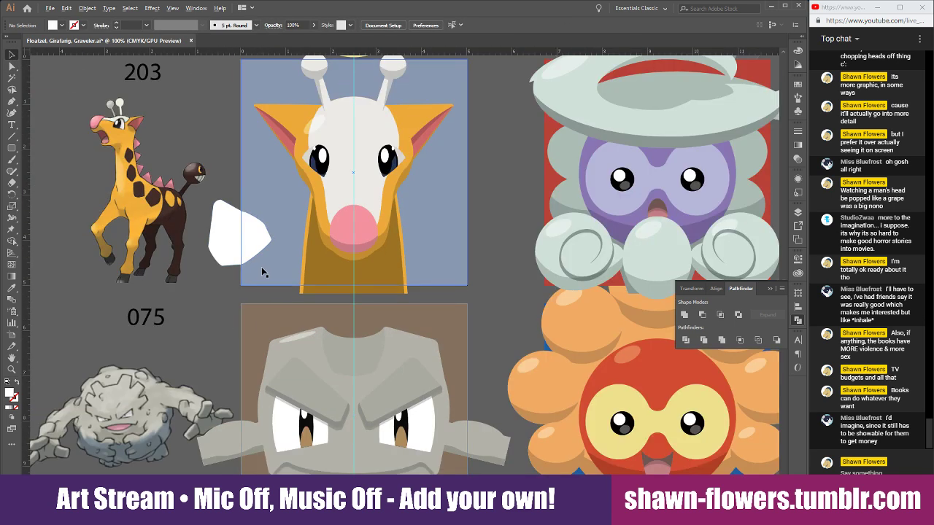
Fill the irregular spot with the dark brown sampled from the reference Girafarig's markings
{"action": "scroll", "coordinate": [264, 252], "scroll_direction": "up", "scroll_amount": 1}
{"action": "left_click", "coordinate": [238, 226]}
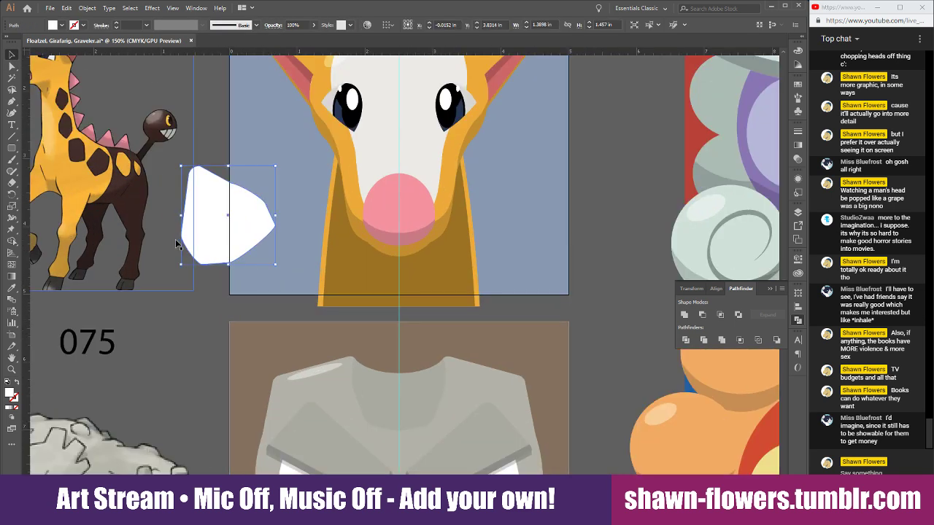
{"action": "left_click", "coordinate": [12, 288]}
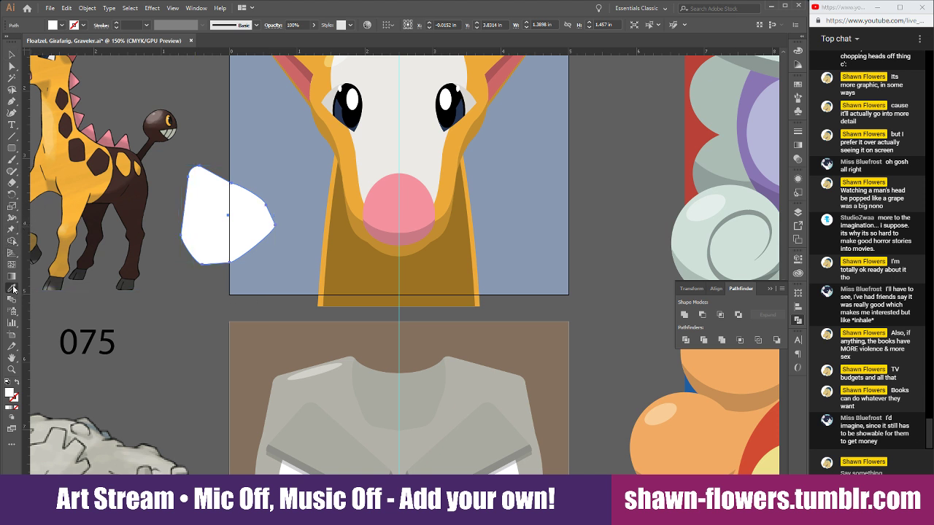
{"action": "left_click", "coordinate": [68, 126]}
{"action": "left_click", "coordinate": [11, 54]}
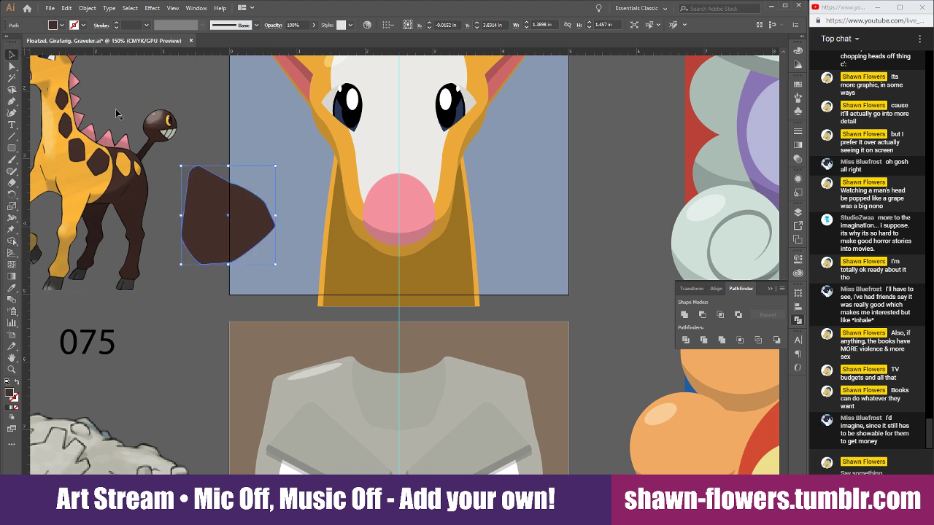
{"action": "left_click", "coordinate": [246, 217]}
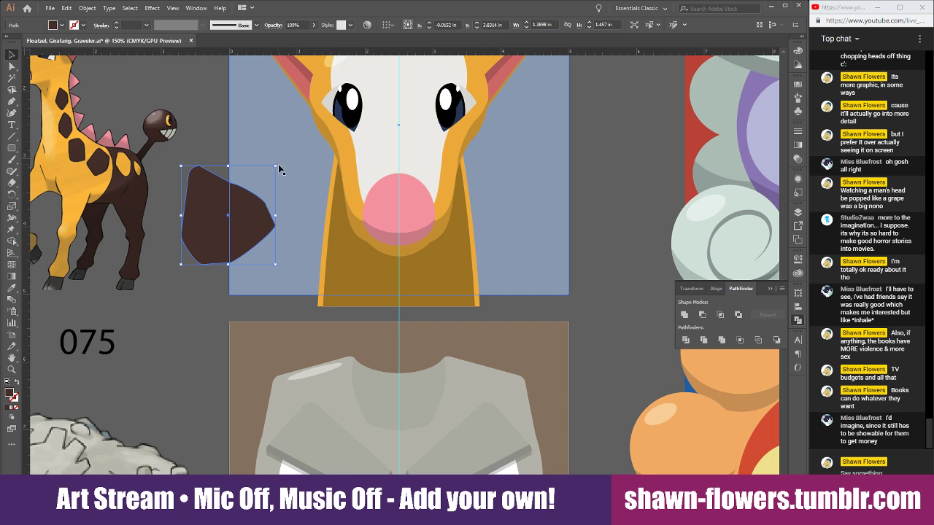
Shrink the brown spot and arrange two differently rotated copies, one above the other, across the neck's left edge
{"action": "left_click_drag", "start_coordinate": [281, 167], "coordinate": [245, 189]}
{"action": "left_click_drag", "start_coordinate": [218, 218], "coordinate": [376, 327]}
{"action": "mouse_move", "coordinate": [340, 327]}
{"action": "left_mouse_down"}
{"action": "mouse_move", "coordinate": [321, 331]}
{"action": "mouse_move", "coordinate": [342, 306]}
{"action": "mouse_move", "coordinate": [336, 318]}
{"action": "left_mouse_up"}
{"action": "left_click", "coordinate": [201, 305]}
{"action": "scroll", "coordinate": [260, 309], "scroll_direction": "up", "scroll_amount": 2}
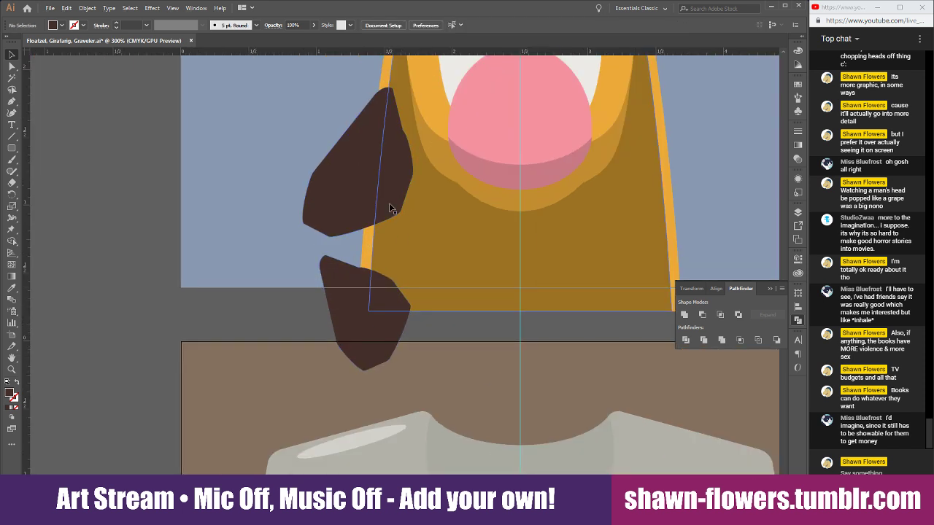
{"action": "left_click", "coordinate": [371, 211]}
{"action": "left_click_drag", "start_coordinate": [327, 244], "coordinate": [374, 181]}
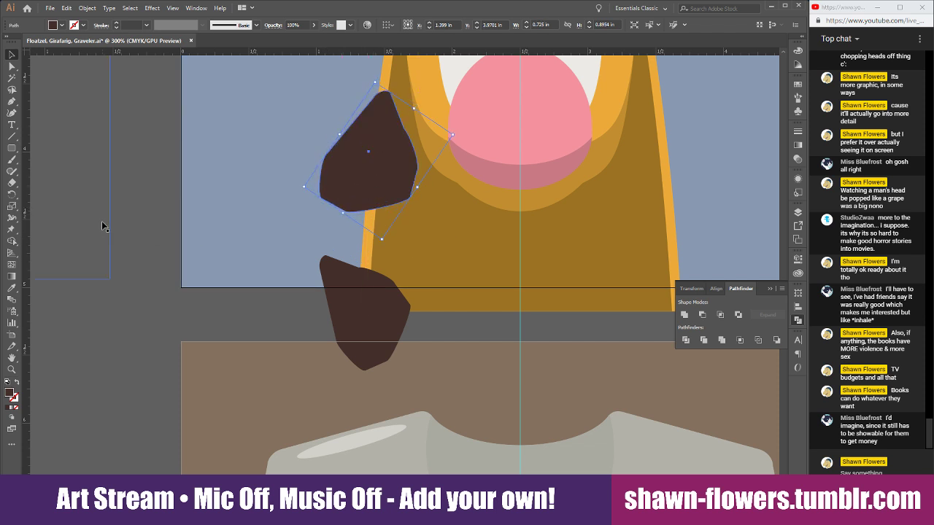
{"action": "left_click", "coordinate": [170, 225]}
Duplicate the orange neck shape and place the copy over the original neck
{"action": "left_click", "coordinate": [369, 238]}
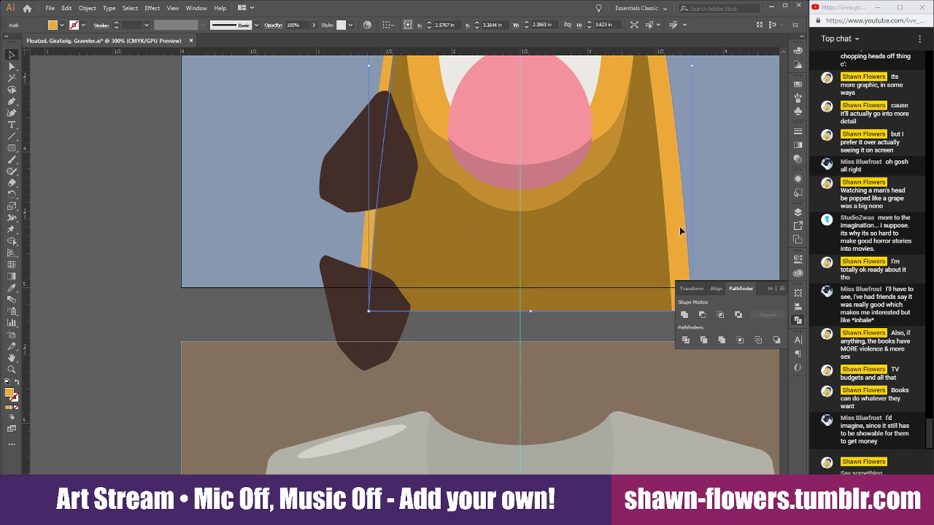
{"action": "left_click_drag", "start_coordinate": [679, 226], "coordinate": [671, 229]}
{"action": "left_click", "coordinate": [458, 325]}
{"action": "scroll", "coordinate": [454, 329], "scroll_direction": "right", "scroll_amount": 4}
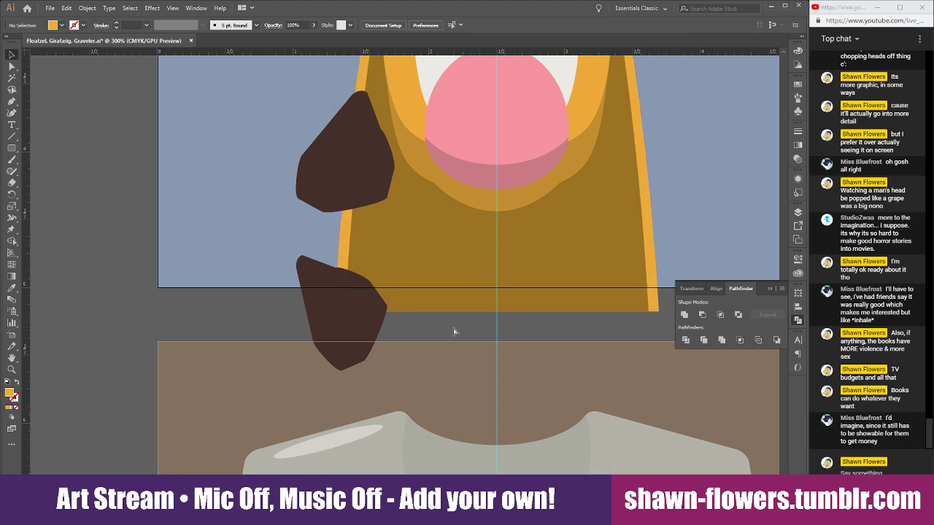
Duplicate both brown spots onto the neck's right edge and rotate the copied pair to vary the pattern
{"action": "scroll", "coordinate": [350, 310], "scroll_direction": "right", "scroll_amount": 1}
{"action": "left_click_drag", "start_coordinate": [221, 310], "coordinate": [527, 255]}
{"action": "left_click", "coordinate": [162, 317]}
{"action": "left_click", "coordinate": [249, 194]}
{"action": "left_click", "coordinate": [212, 291], "text": "shift"}
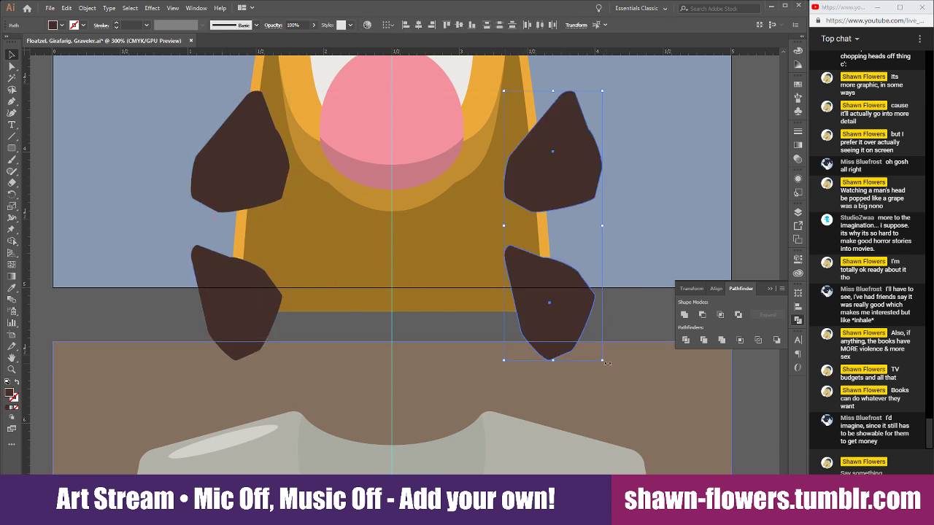
{"action": "left_click_drag", "start_coordinate": [610, 367], "coordinate": [484, 115]}
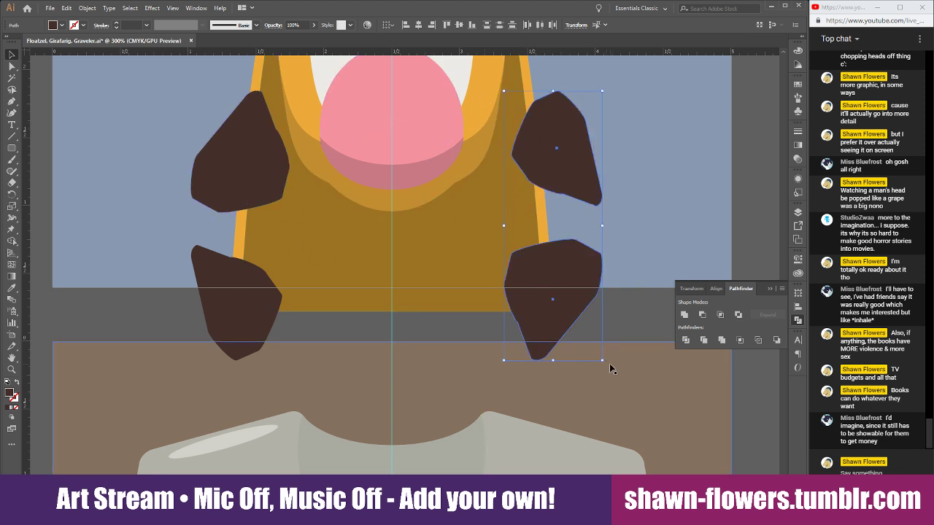
{"action": "left_click_drag", "start_coordinate": [606, 362], "coordinate": [631, 352]}
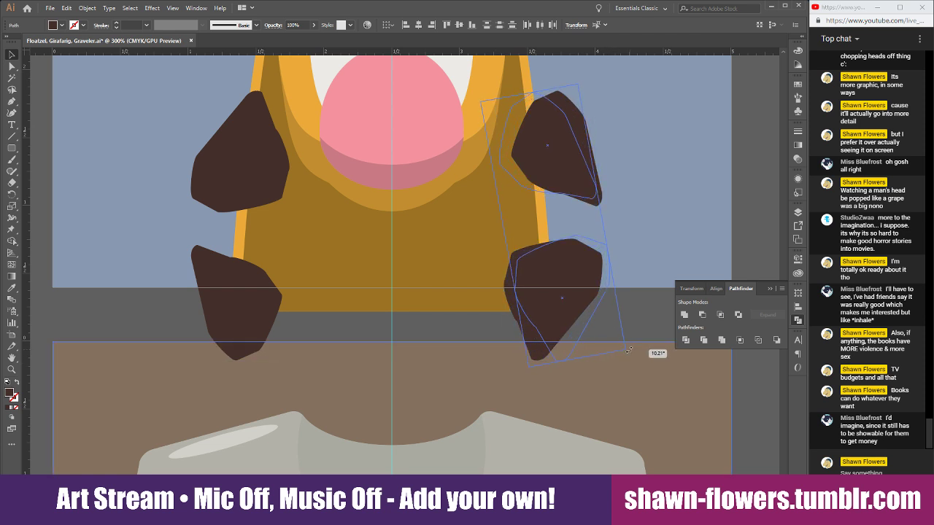
{"action": "left_click", "coordinate": [459, 321]}
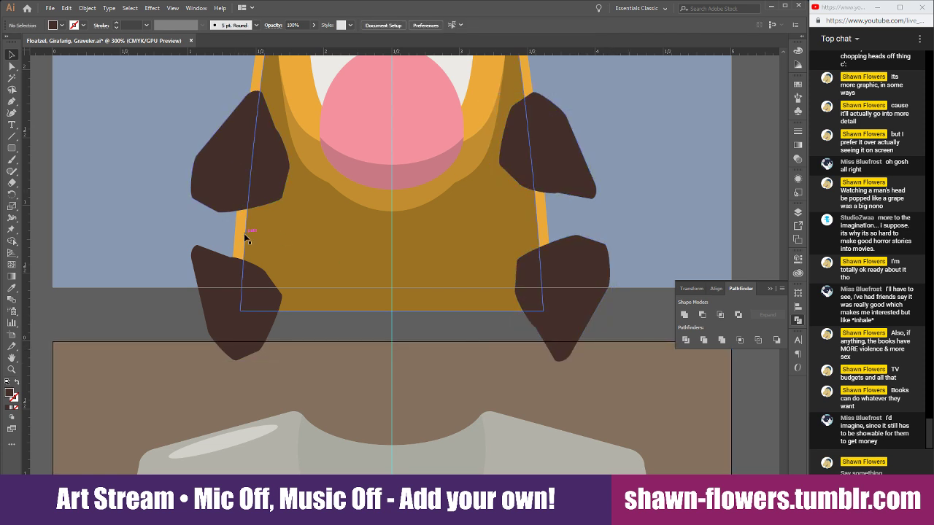
Nudge the orange neck copy slightly left so its outer edge lines up with the original neck
{"action": "left_click", "coordinate": [245, 193]}
{"action": "left_click", "coordinate": [243, 234]}
{"action": "scroll", "coordinate": [243, 234], "scroll_direction": "up", "scroll_amount": 3}
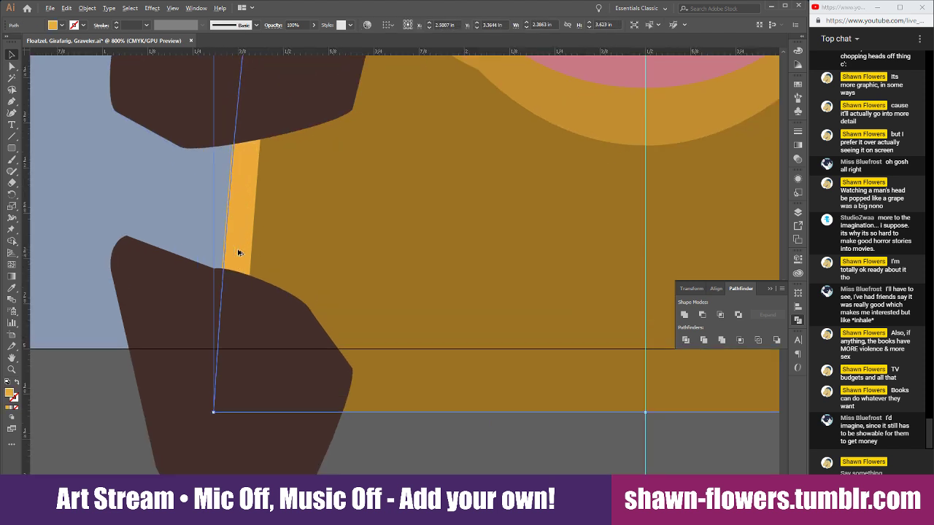
{"action": "scroll", "coordinate": [244, 236], "scroll_direction": "up", "scroll_amount": 2}
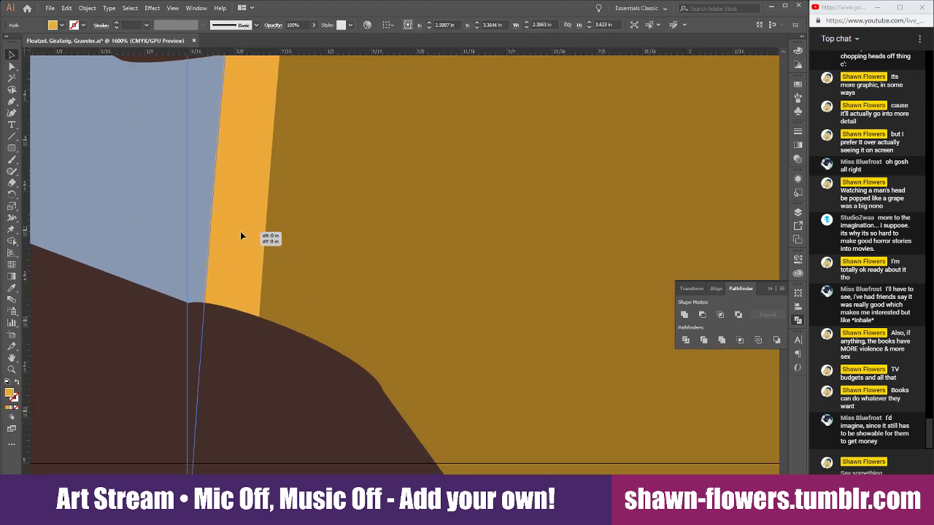
{"action": "scroll", "coordinate": [332, 293], "scroll_direction": "down", "scroll_amount": 3}
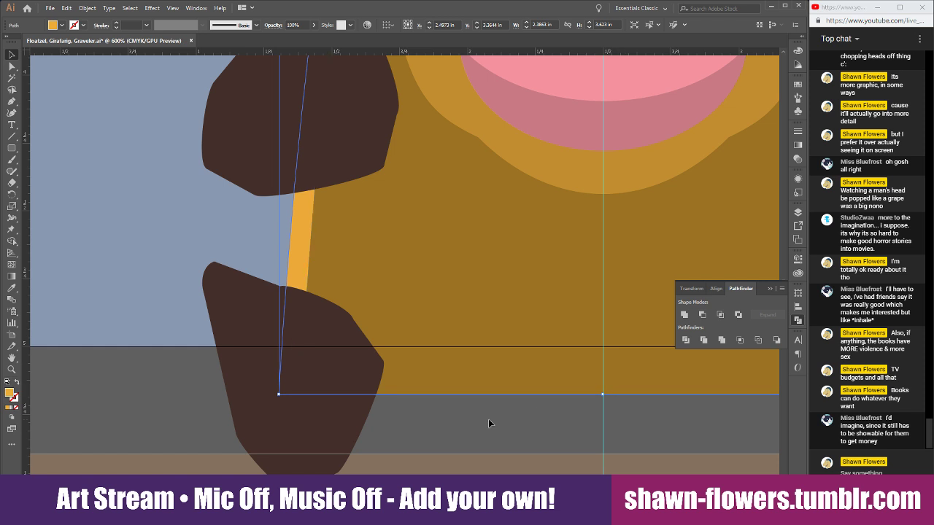
{"action": "mouse_move", "coordinate": [299, 248]}
{"action": "left_mouse_down"}
{"action": "mouse_move", "coordinate": [371, 252]}
{"action": "mouse_move", "coordinate": [245, 248]}
{"action": "mouse_move", "coordinate": [295, 246]}
{"action": "left_mouse_up"}
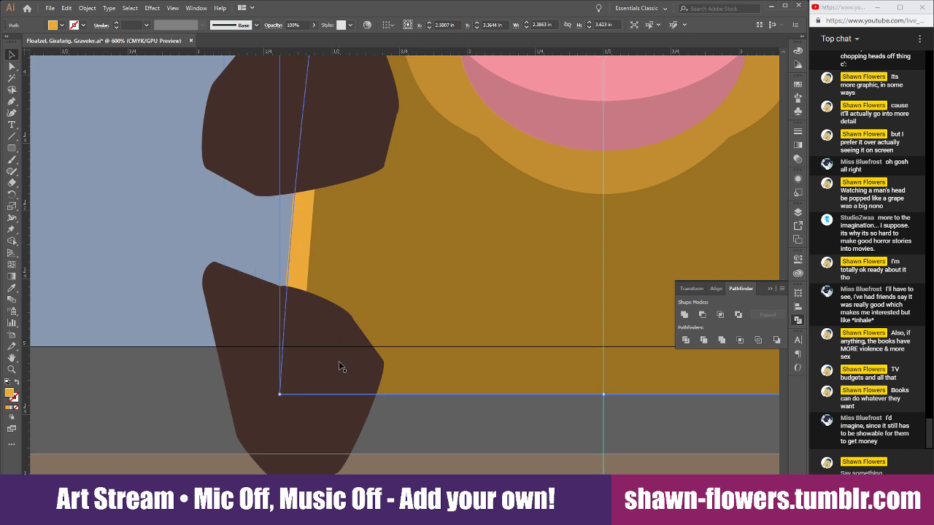
{"action": "left_click", "coordinate": [431, 405]}
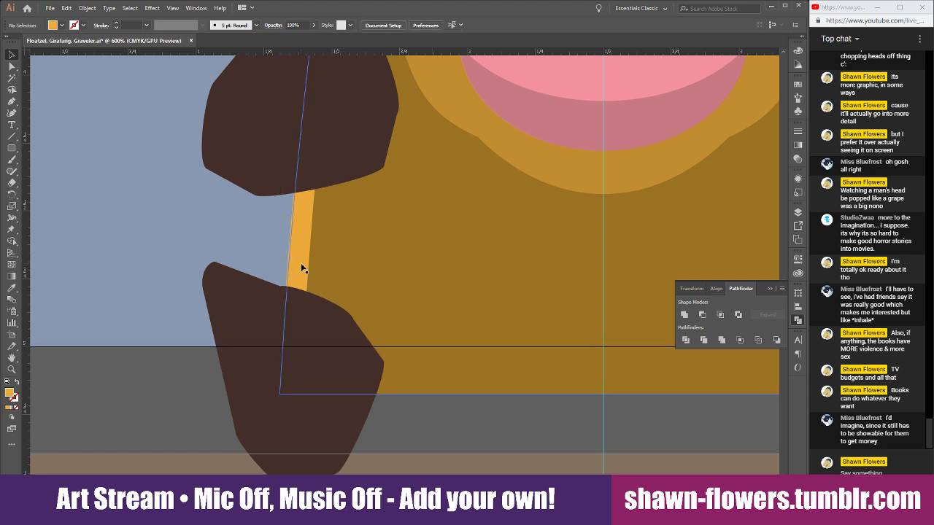
{"action": "left_click", "coordinate": [301, 267]}
{"action": "key", "text": "Left"}
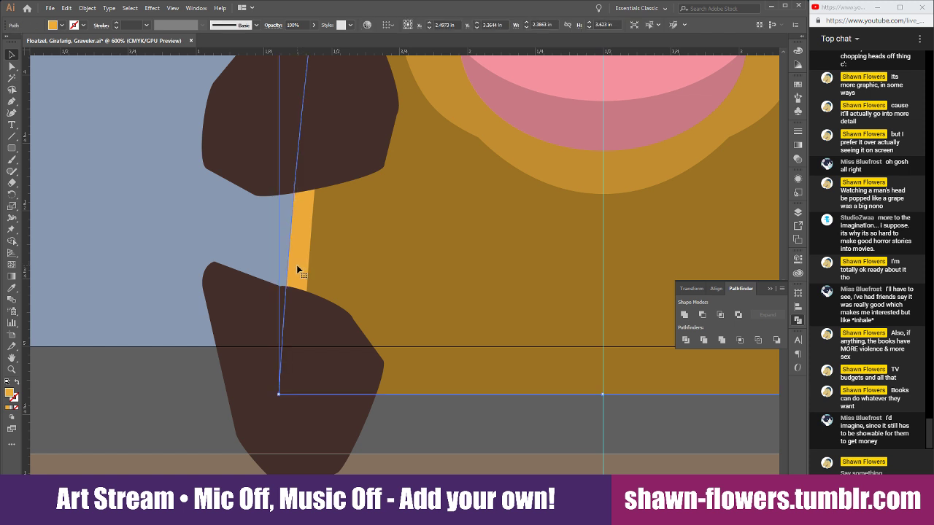
Fine-tune the orange neck shape's position and check it against the darker neck shading
{"action": "mouse_move", "coordinate": [301, 266]}
{"action": "left_mouse_down"}
{"action": "mouse_move", "coordinate": [531, 279]}
{"action": "mouse_move", "coordinate": [528, 292]}
{"action": "mouse_move", "coordinate": [307, 265]}
{"action": "mouse_move", "coordinate": [302, 256]}
{"action": "left_mouse_up"}
{"action": "scroll", "coordinate": [305, 262], "scroll_direction": "up", "scroll_amount": 1}
{"action": "left_click", "coordinate": [435, 358]}
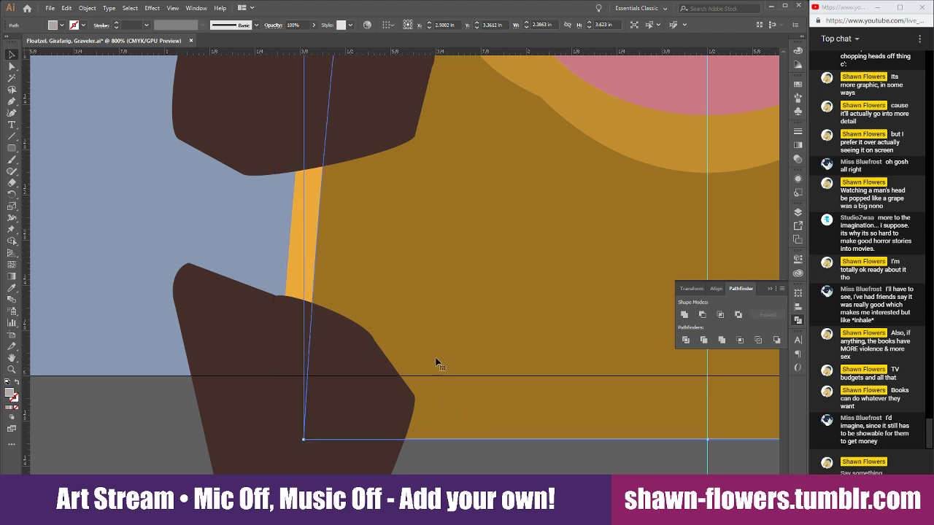
{"action": "left_click", "coordinate": [426, 334]}
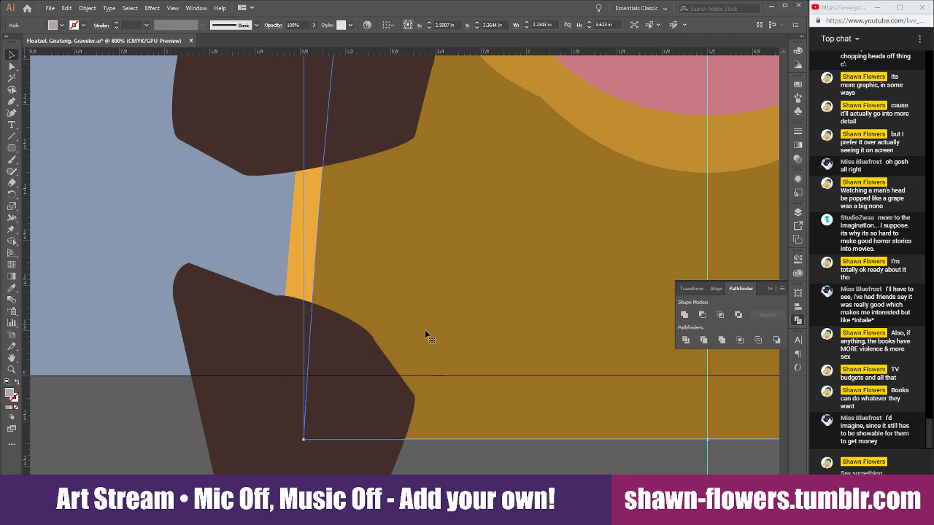
{"action": "left_click", "coordinate": [305, 275]}
{"action": "scroll", "coordinate": [300, 268], "scroll_direction": "down", "scroll_amount": 5}
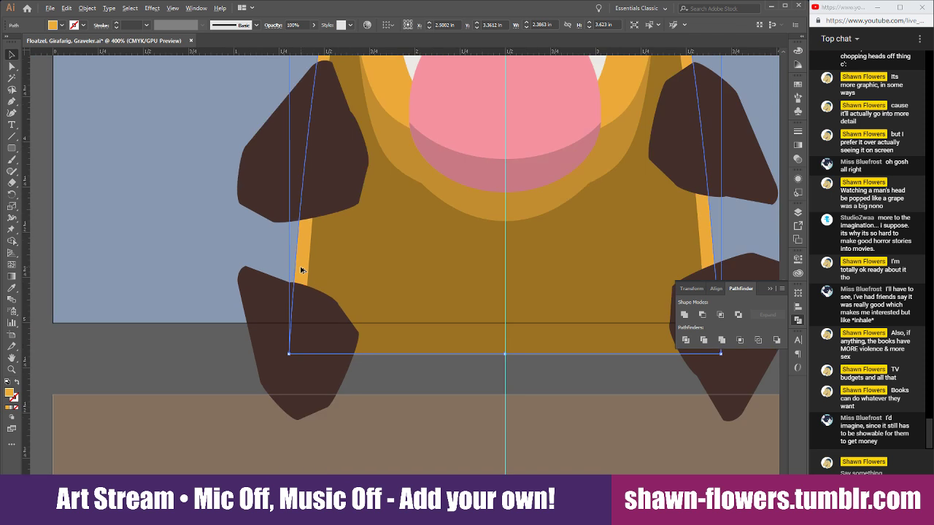
{"action": "scroll", "coordinate": [302, 271], "scroll_direction": "up", "scroll_amount": 1}
Shift the orange neck copy aside to check for the duplicate beneath and realign it over the neck
{"action": "left_click_drag", "start_coordinate": [301, 271], "coordinate": [706, 241]}
{"action": "left_click_drag", "start_coordinate": [705, 237], "coordinate": [640, 243]}
{"action": "key", "text": "ctrl+shift+a"}
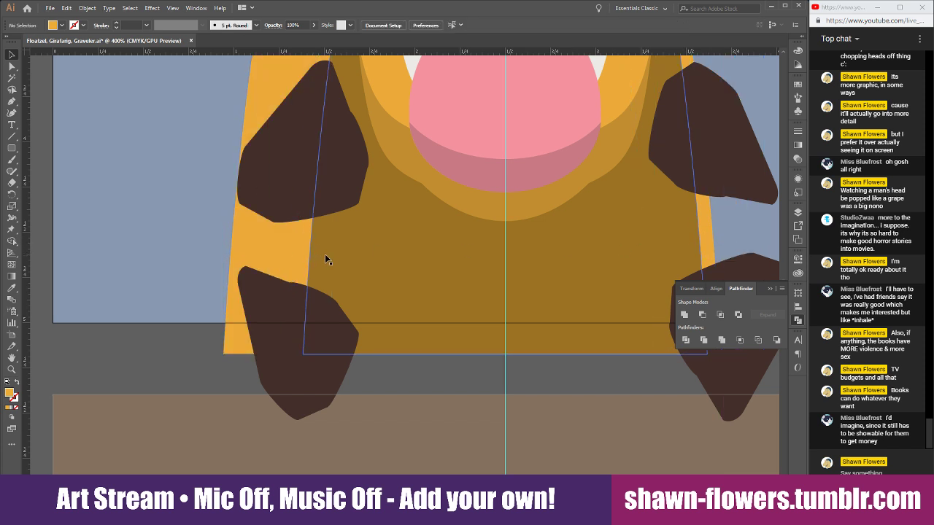
{"action": "mouse_move", "coordinate": [335, 254]}
{"action": "left_mouse_down"}
{"action": "mouse_move", "coordinate": [265, 251]}
{"action": "mouse_move", "coordinate": [329, 247]}
{"action": "left_mouse_up"}
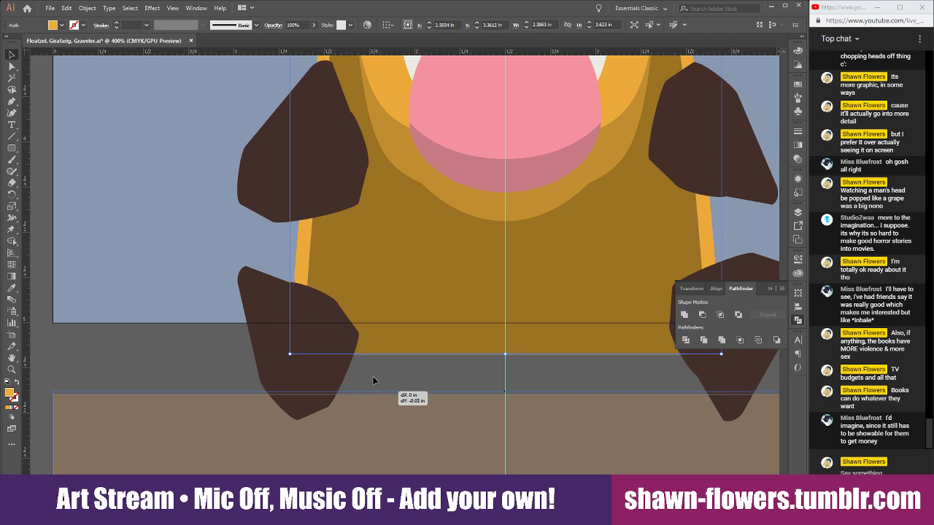
{"action": "left_click", "coordinate": [380, 400]}
{"action": "key", "text": "ctrl+z"}
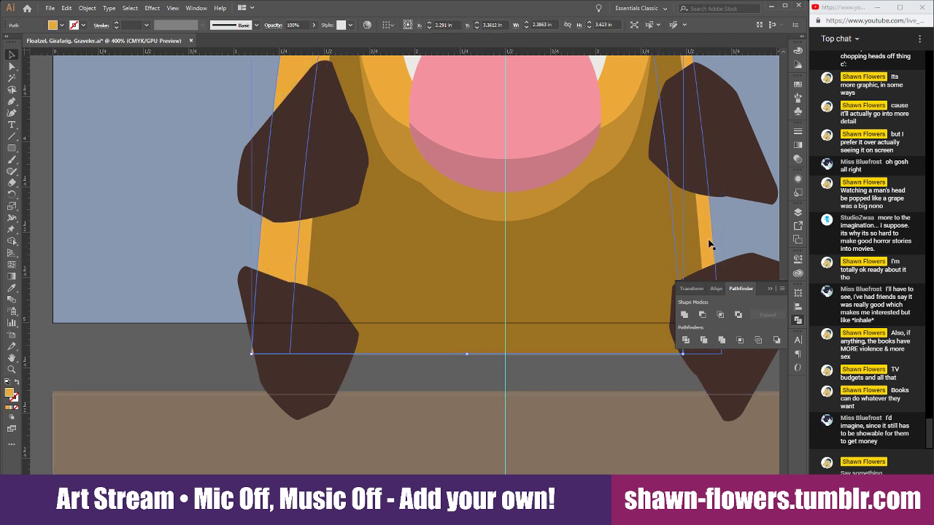
{"action": "left_click_drag", "start_coordinate": [267, 252], "coordinate": [319, 253]}
{"action": "left_click", "coordinate": [369, 375]}
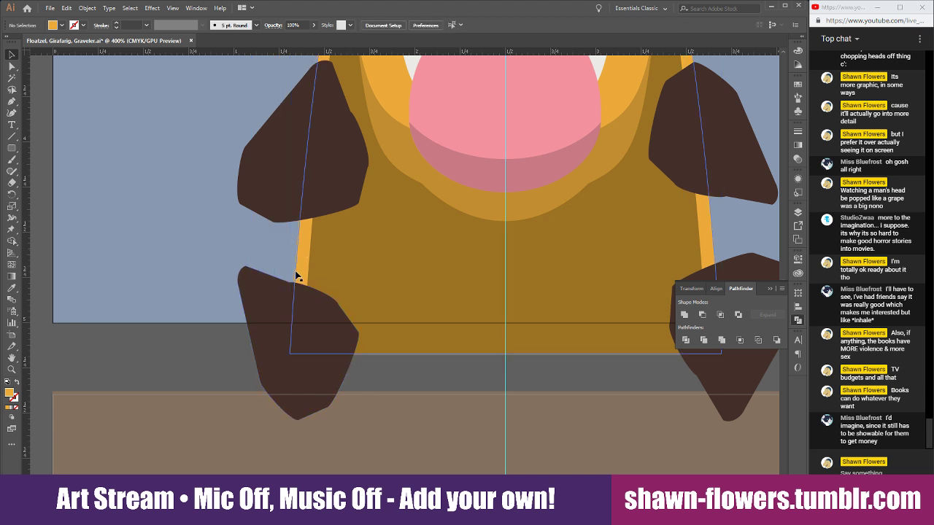
Trim the upper brown spot on the neck's left edge to the neck outline using Pathfinder Intersect
{"action": "left_click", "coordinate": [302, 252]}
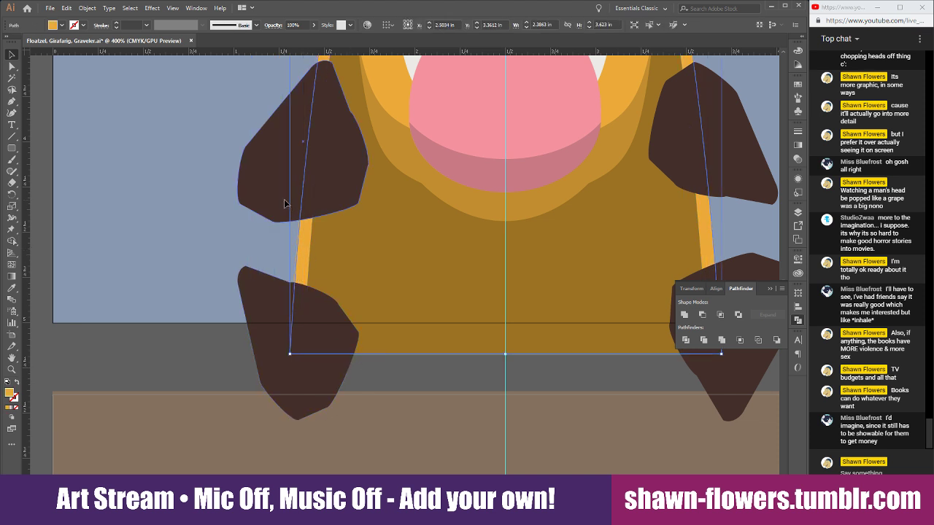
{"action": "left_click", "coordinate": [720, 314]}
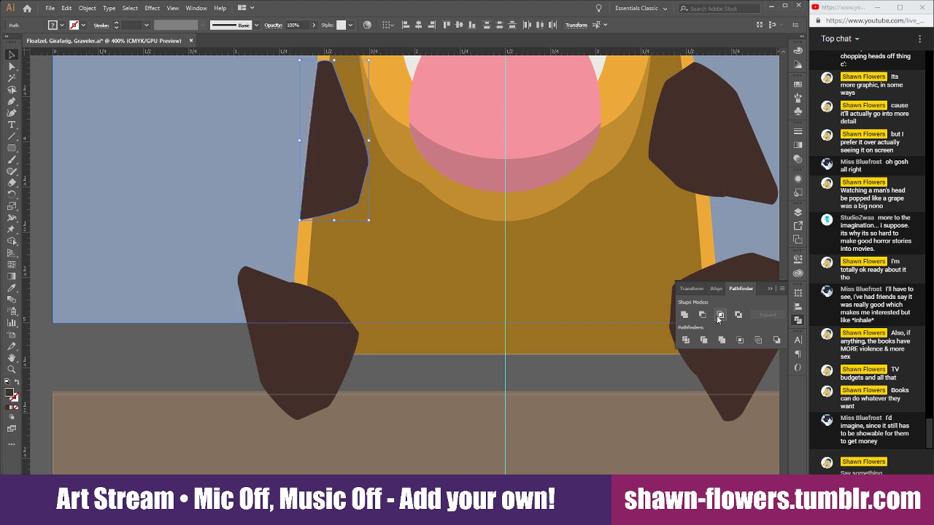
Trim the lower brown spot on the neck's left edge to the neck outline using Pathfinder Intersect
{"action": "left_click", "coordinate": [284, 320]}
{"action": "left_click", "coordinate": [303, 259], "text": "shift"}
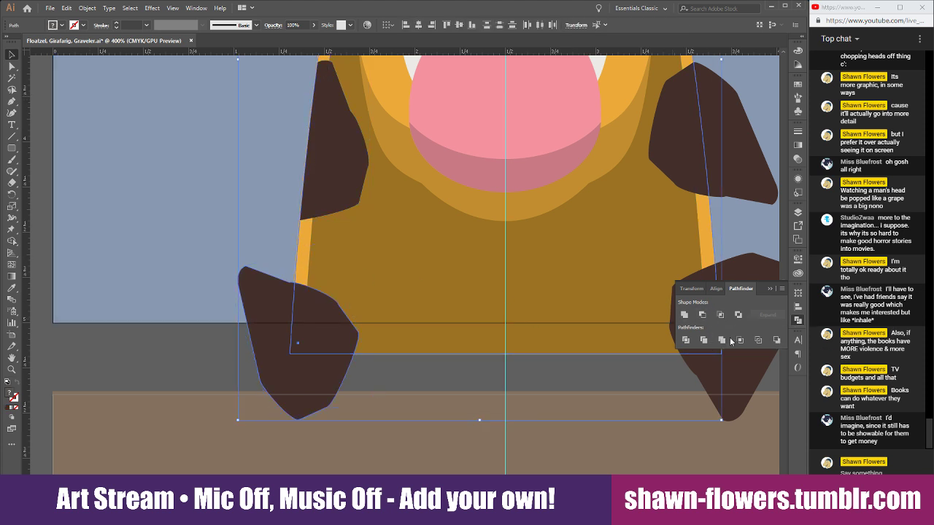
{"action": "left_click", "coordinate": [720, 315]}
{"action": "left_click", "coordinate": [453, 384]}
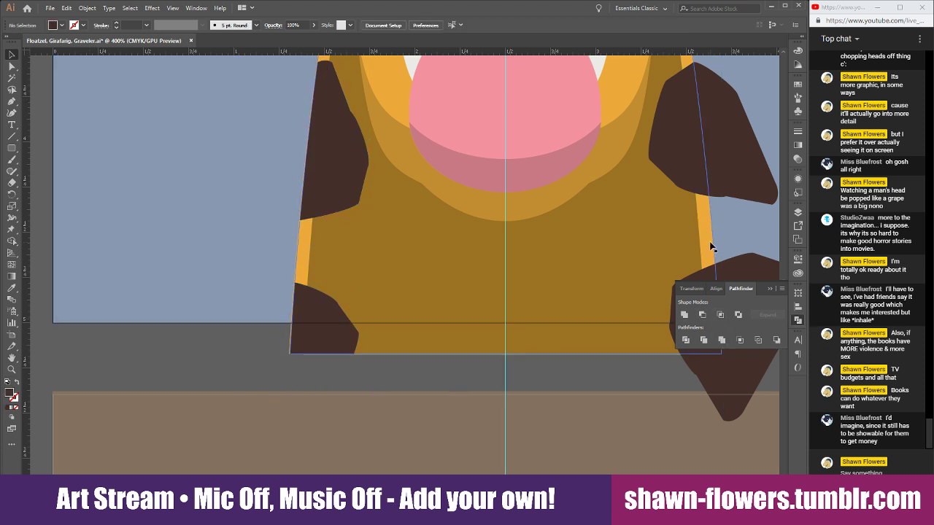
Trim the upper brown spot on the neck's right edge to the orange neck outline using Pathfinder Intersect
{"action": "scroll", "coordinate": [280, 334], "scroll_direction": "up", "scroll_amount": 2}
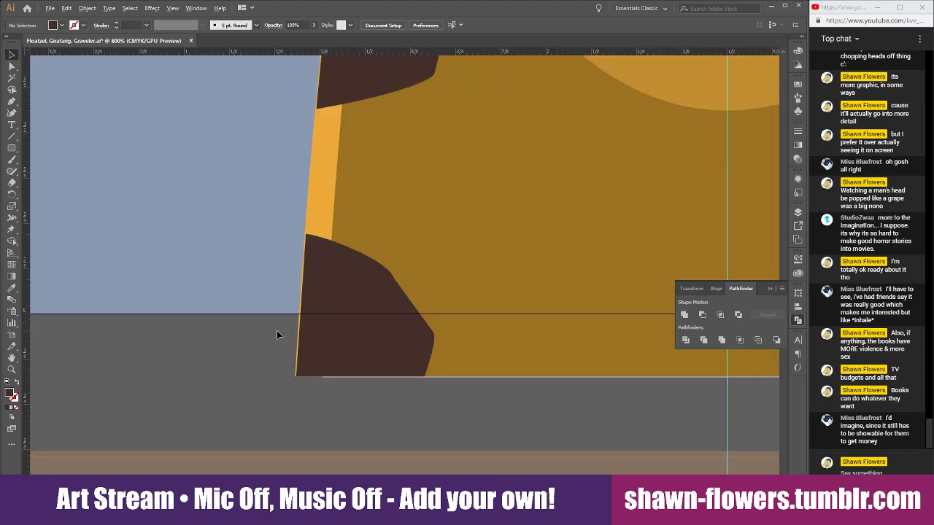
{"action": "left_click", "coordinate": [330, 195]}
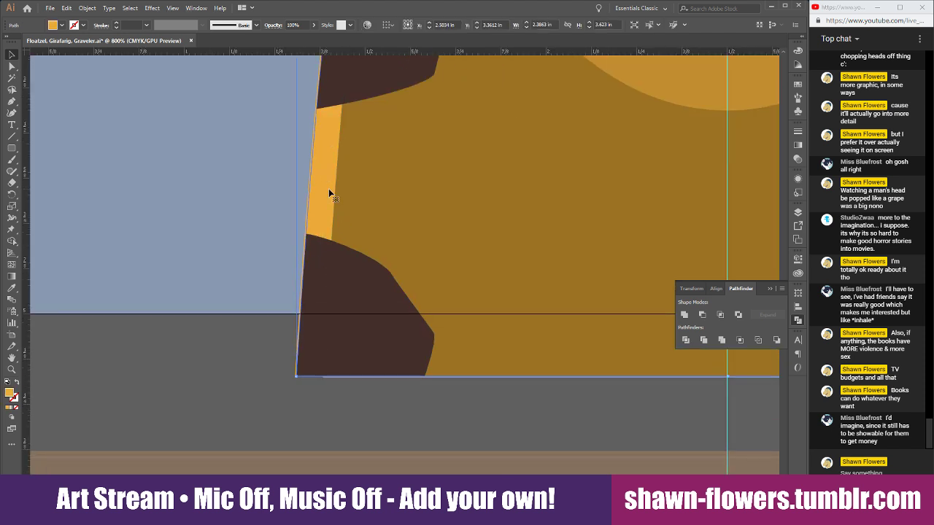
{"action": "scroll", "coordinate": [463, 334], "scroll_direction": "down", "scroll_amount": 2}
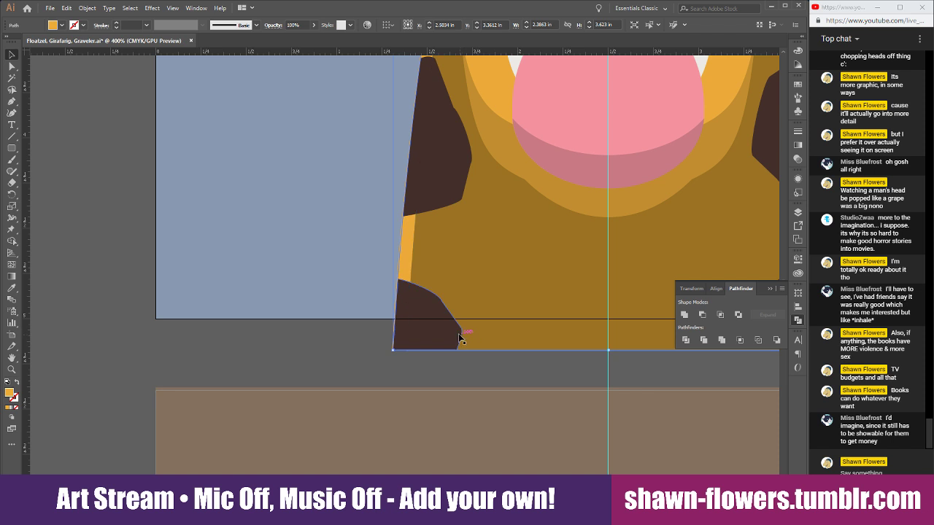
{"action": "scroll", "coordinate": [443, 333], "scroll_direction": "right", "scroll_amount": 2}
{"action": "scroll", "coordinate": [441, 333], "scroll_direction": "right", "scroll_amount": 4}
{"action": "left_click", "coordinate": [625, 175], "text": "shift"}
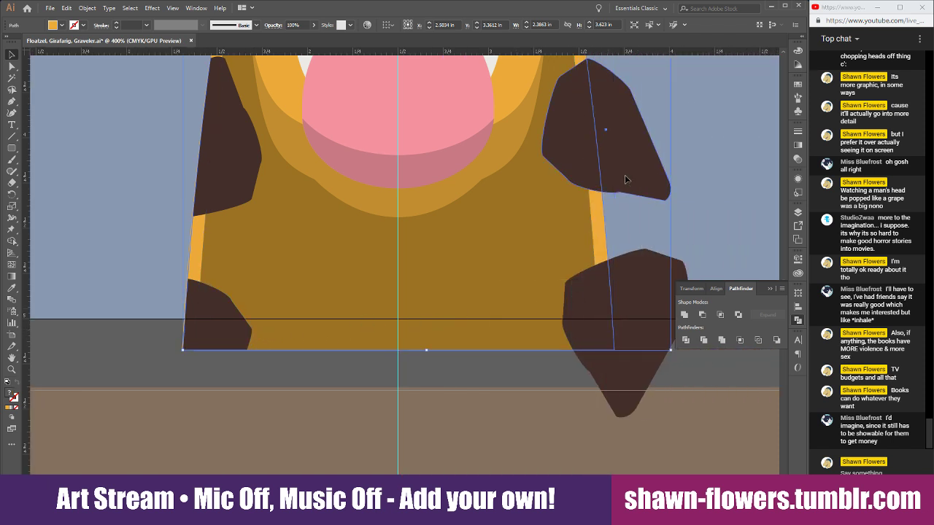
{"action": "left_click", "coordinate": [720, 315]}
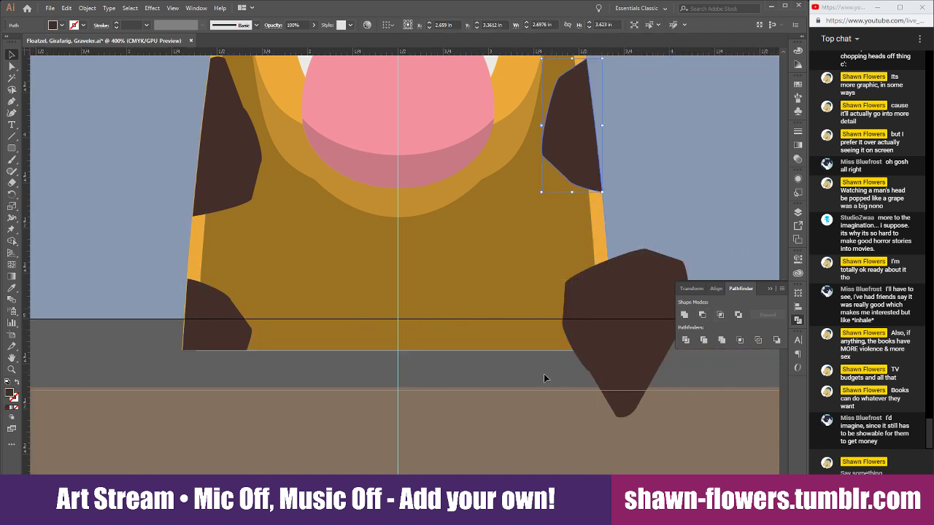
Try to intersect the lower brown spot on the neck's right edge with the neck outline, and undo it
{"action": "left_click", "coordinate": [600, 232]}
{"action": "left_click", "coordinate": [645, 289], "text": "shift"}
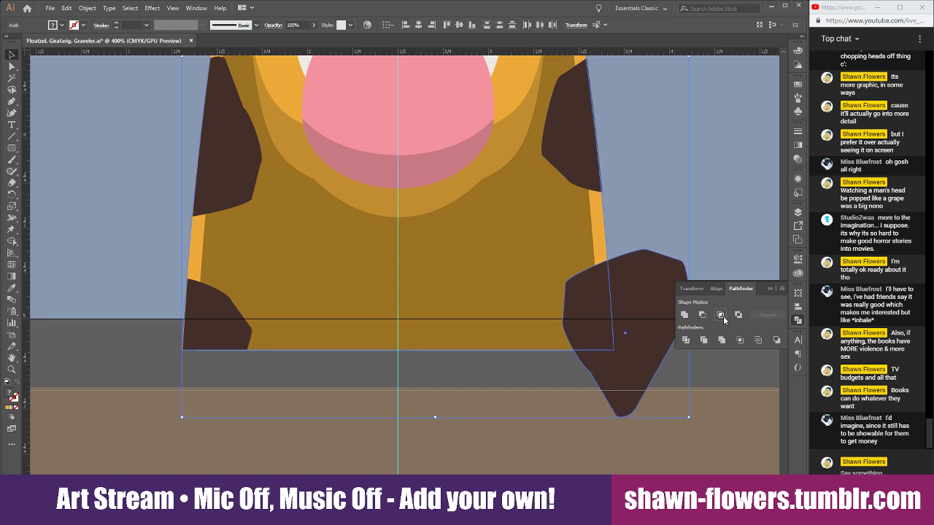
{"action": "left_click", "coordinate": [721, 315]}
{"action": "key", "text": "ctrl+z"}
Check for a duplicate beneath the orange neck copy, realign the copy, and intersect it with the lower brown spot on the right edge
{"action": "left_click", "coordinate": [611, 239]}
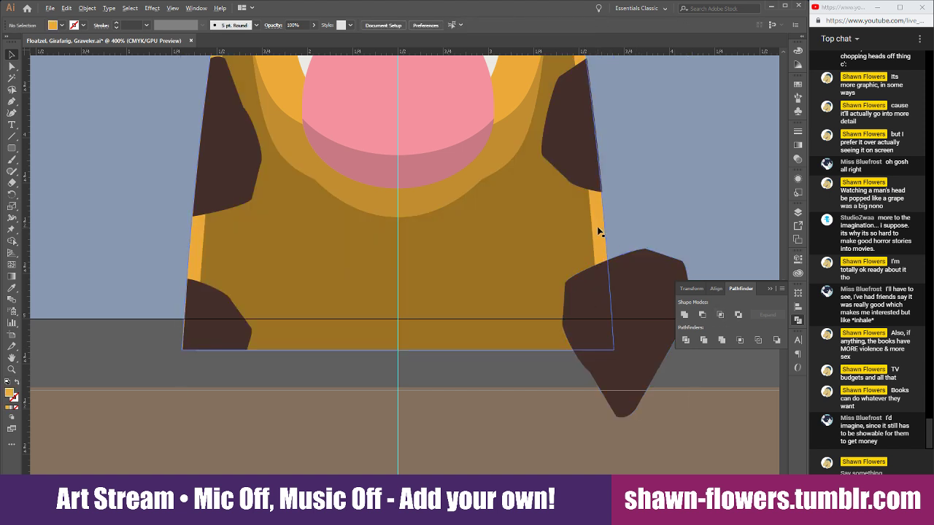
{"action": "left_click_drag", "start_coordinate": [597, 228], "coordinate": [575, 231]}
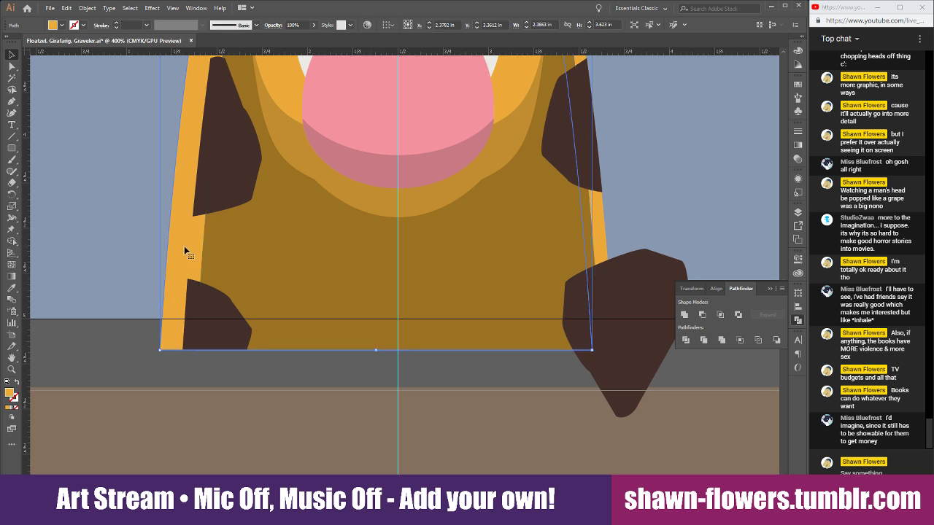
{"action": "left_click_drag", "start_coordinate": [184, 246], "coordinate": [203, 245]}
{"action": "left_click", "coordinate": [613, 281], "text": "shift"}
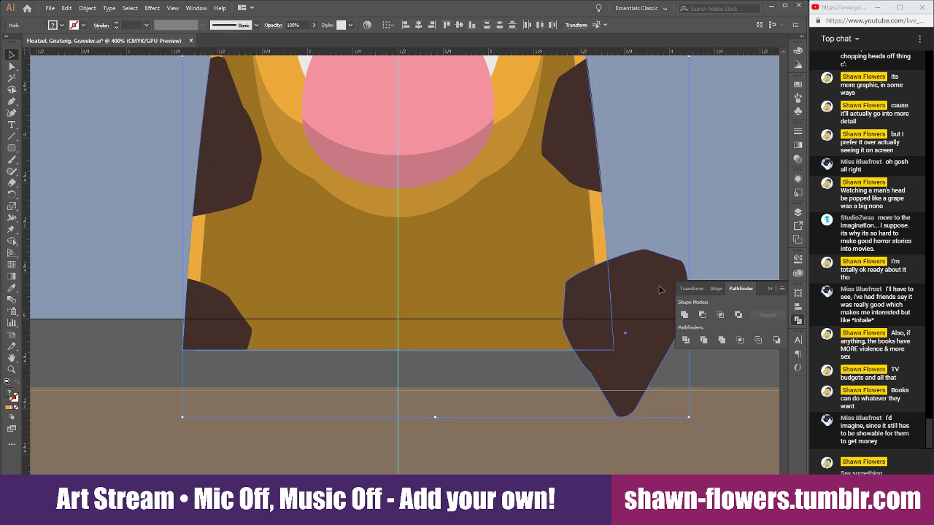
{"action": "left_click", "coordinate": [720, 315]}
{"action": "left_click", "coordinate": [511, 381]}
Nudge the upper brown spot on the neck's right edge slightly left until it sits flush with the neck outline
{"action": "scroll", "coordinate": [601, 352], "scroll_direction": "up", "scroll_amount": 5}
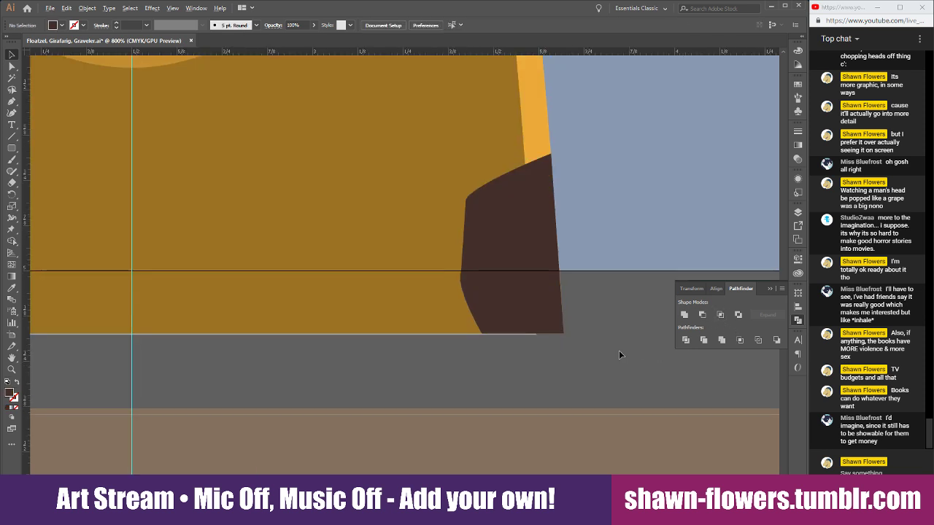
{"action": "scroll", "coordinate": [303, 351], "scroll_direction": "up", "scroll_amount": 10}
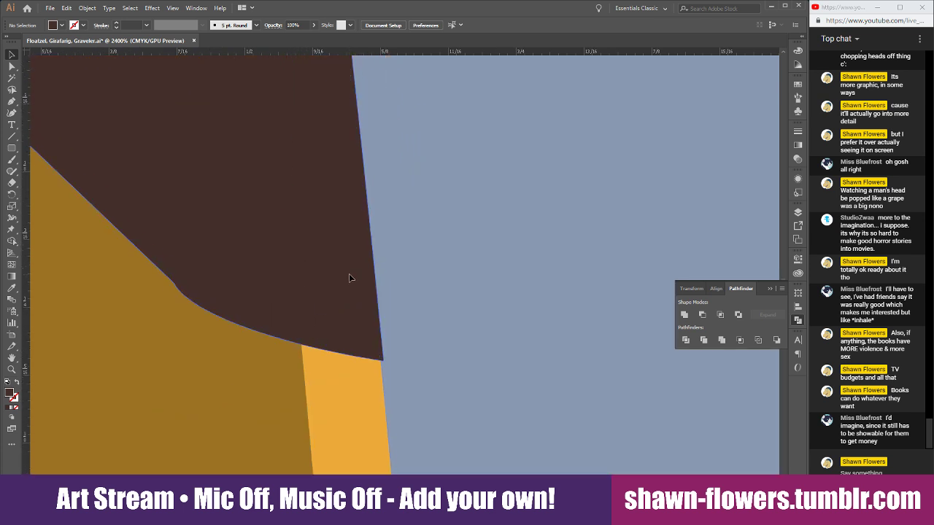
{"action": "left_click_drag", "start_coordinate": [345, 276], "coordinate": [343, 274]}
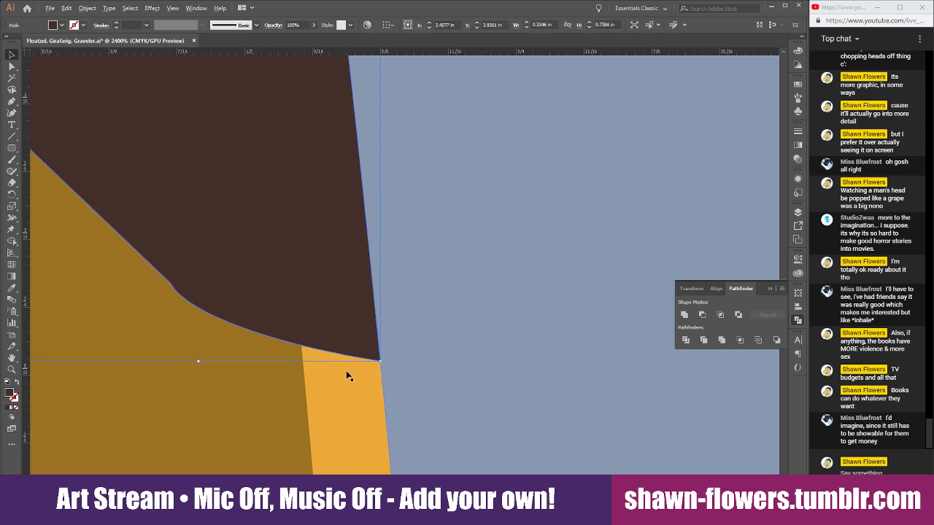
{"action": "scroll", "coordinate": [348, 375], "scroll_direction": "down", "scroll_amount": 7}
{"action": "scroll", "coordinate": [345, 442], "scroll_direction": "left", "scroll_amount": 3}
{"action": "scroll", "coordinate": [358, 449], "scroll_direction": "up", "scroll_amount": 2}
{"action": "scroll", "coordinate": [359, 452], "scroll_direction": "up", "scroll_amount": 1}
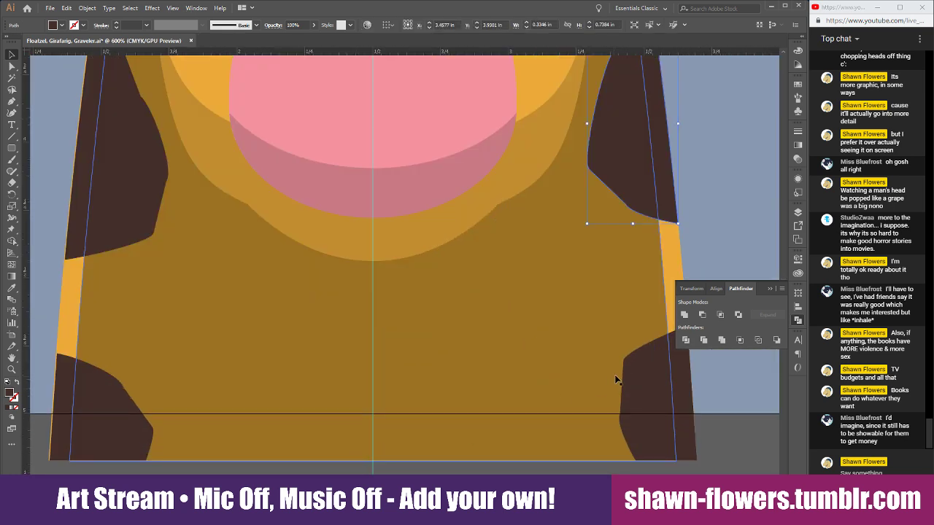
Fine-tune the orange neck shape's alignment with the brown spots and check the neck's right edge
{"action": "left_click", "coordinate": [675, 259]}
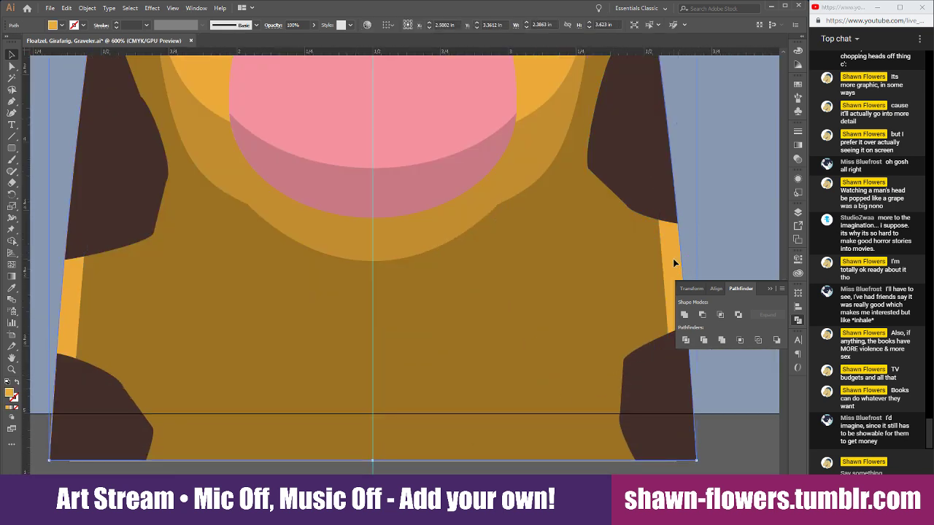
{"action": "mouse_move", "coordinate": [673, 259]}
{"action": "left_mouse_down"}
{"action": "mouse_move", "coordinate": [693, 257]}
{"action": "mouse_move", "coordinate": [679, 265]}
{"action": "left_mouse_up"}
{"action": "left_click", "coordinate": [607, 467]}
{"action": "scroll", "coordinate": [607, 464], "scroll_direction": "right", "scroll_amount": 2}
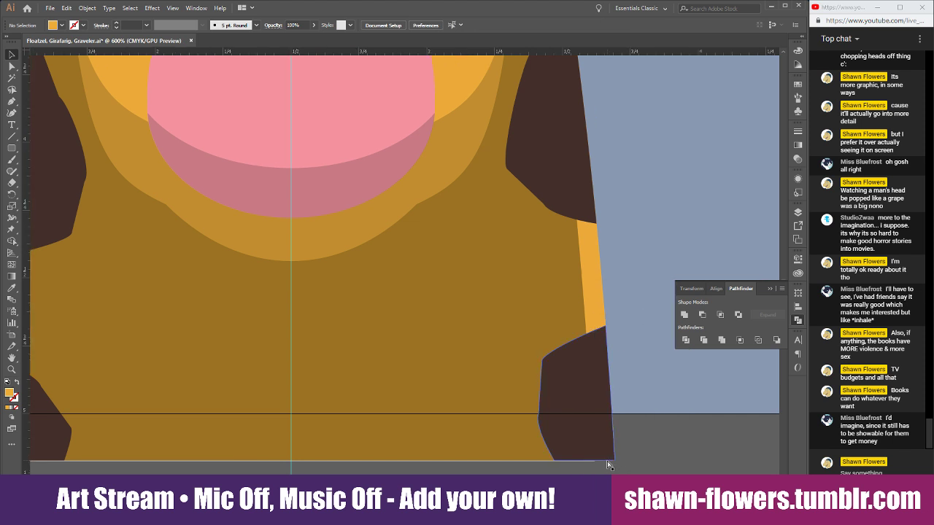
{"action": "scroll", "coordinate": [544, 307], "scroll_direction": "up", "scroll_amount": 5}
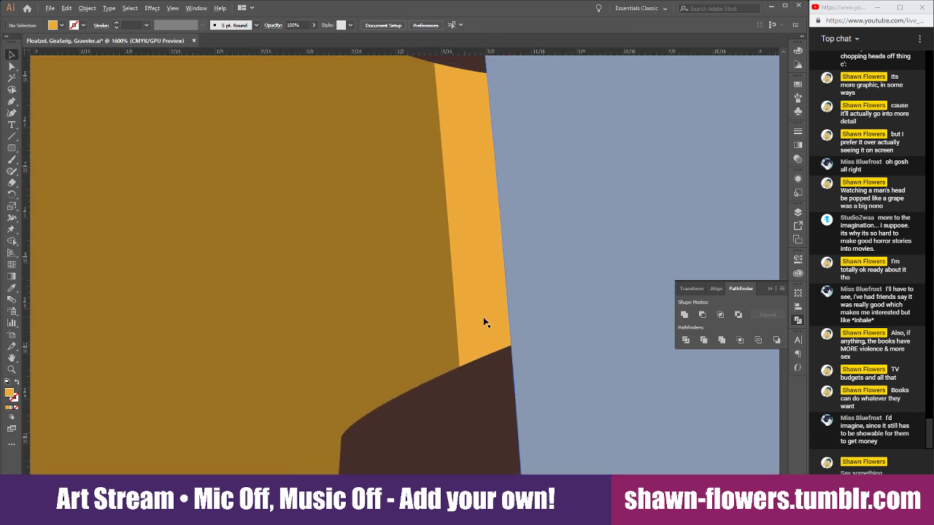
{"action": "scroll", "coordinate": [483, 321], "scroll_direction": "down", "scroll_amount": 5}
{"action": "scroll", "coordinate": [420, 407], "scroll_direction": "left", "scroll_amount": 4}
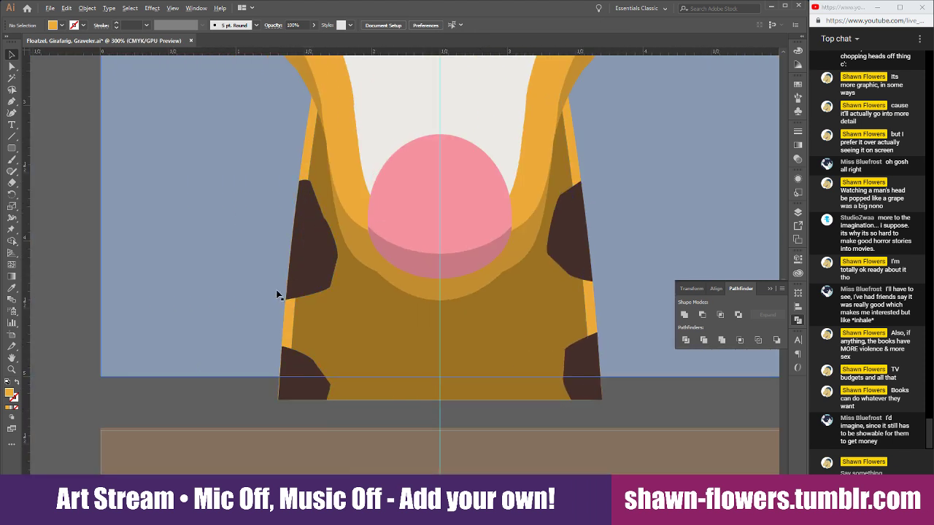
Align the upper and lower brown spots on the neck's left edge with the neck outline
{"action": "scroll", "coordinate": [278, 294], "scroll_direction": "up", "scroll_amount": 8}
{"action": "left_click", "coordinate": [380, 290]}
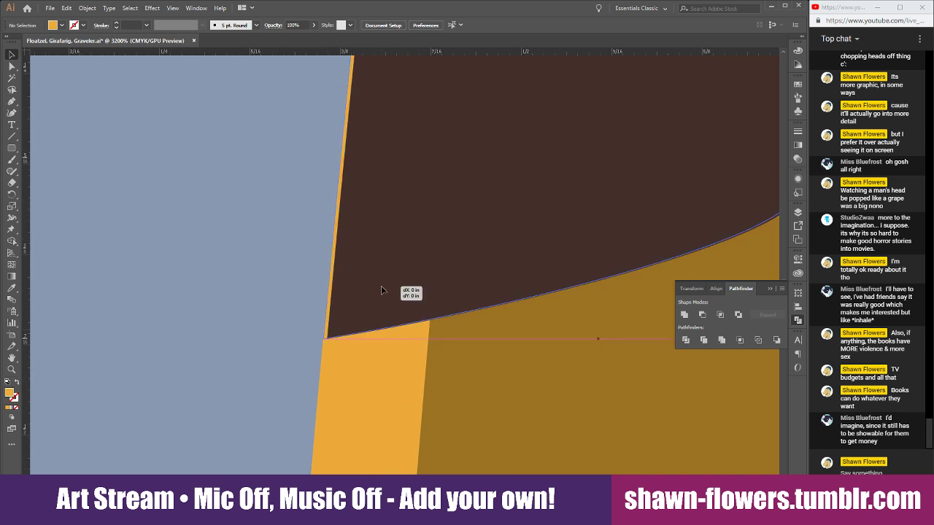
{"action": "scroll", "coordinate": [379, 321], "scroll_direction": "down", "scroll_amount": 6}
{"action": "scroll", "coordinate": [364, 372], "scroll_direction": "up", "scroll_amount": 5}
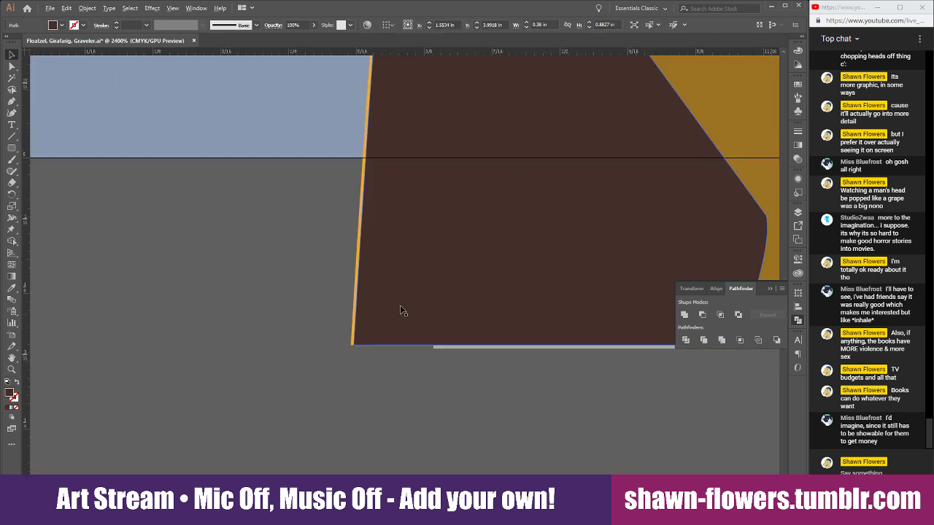
{"action": "left_click", "coordinate": [377, 391]}
{"action": "scroll", "coordinate": [402, 391], "scroll_direction": "down", "scroll_amount": 4}
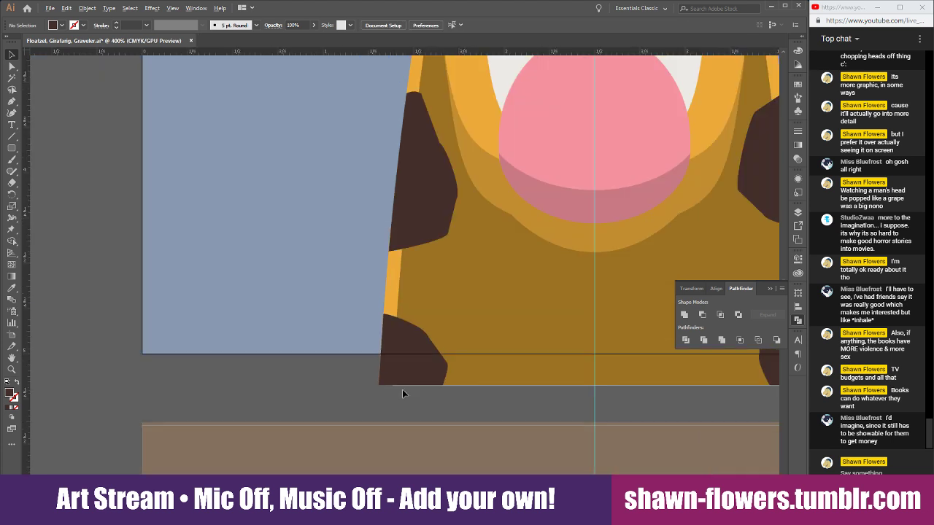
{"action": "scroll", "coordinate": [402, 392], "scroll_direction": "down", "scroll_amount": 1}
{"action": "scroll", "coordinate": [402, 393], "scroll_direction": "right", "scroll_amount": 2}
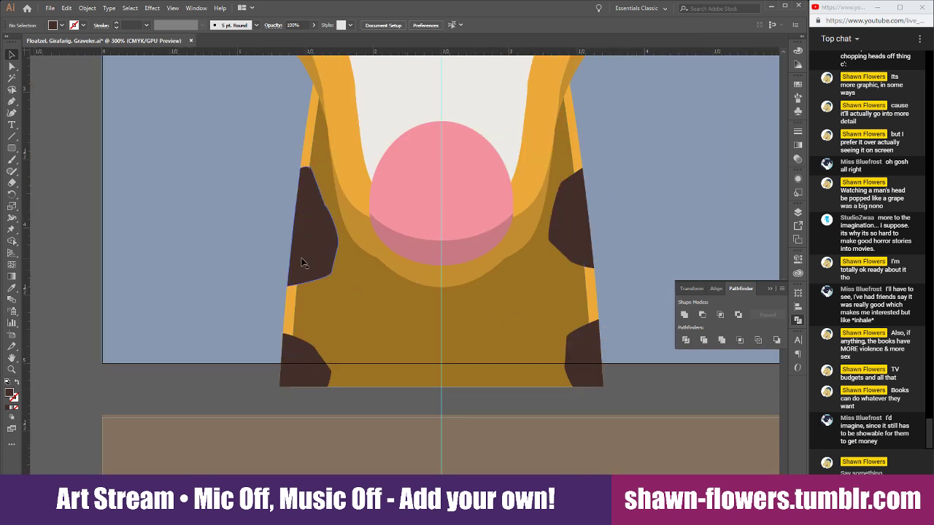
Arrange all four brown neck spots behind the neck shading but in front of the orange neck shape
{"action": "left_click", "coordinate": [410, 326]}
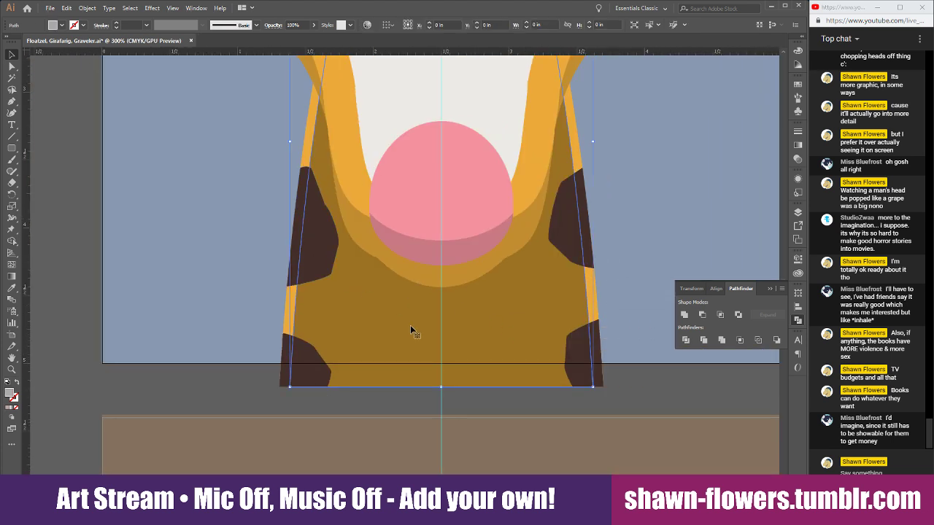
{"action": "left_click", "coordinate": [312, 402]}
{"action": "left_click", "coordinate": [302, 272]}
{"action": "left_click", "coordinate": [299, 352], "text": "shift"}
{"action": "left_click", "coordinate": [577, 244], "text": "shift"}
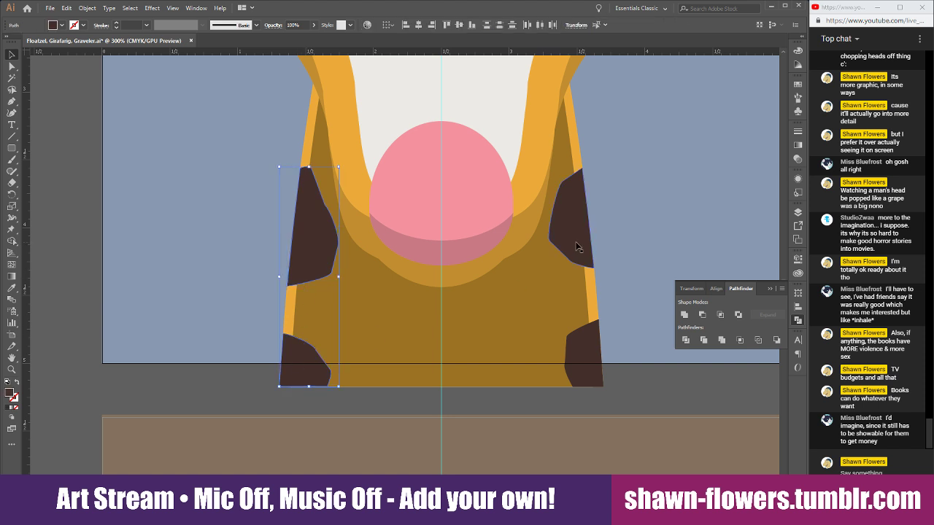
{"action": "left_click", "coordinate": [588, 358], "text": "shift"}
{"action": "key", "text": "ctrl+shift+["}
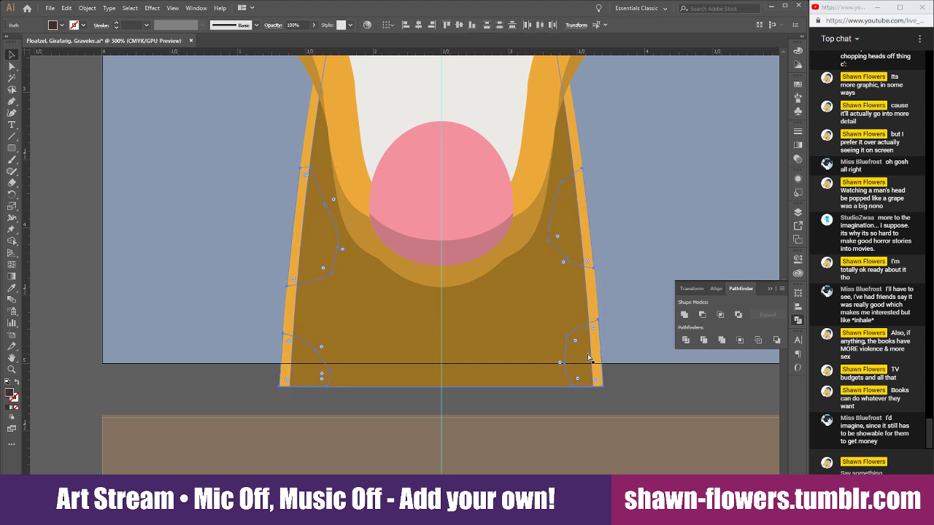
{"action": "key", "text": "ctrl+z"}
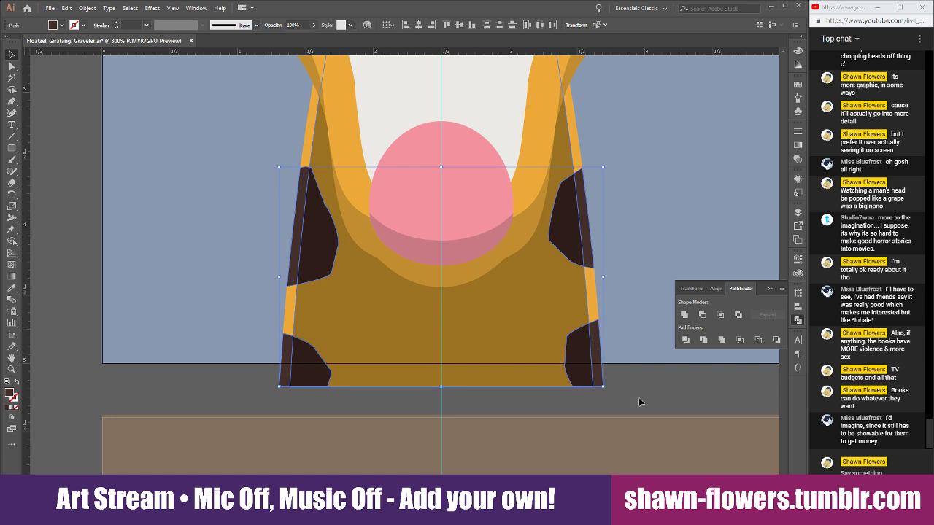
{"action": "left_click", "coordinate": [640, 397]}
Examine the whole Girafarig head and neck within its square, comparing it with the reference artwork
{"action": "scroll", "coordinate": [628, 399], "scroll_direction": "right", "scroll_amount": 2}
{"action": "scroll", "coordinate": [628, 399], "scroll_direction": "right", "scroll_amount": 3}
{"action": "scroll", "coordinate": [623, 396], "scroll_direction": "down", "scroll_amount": 2}
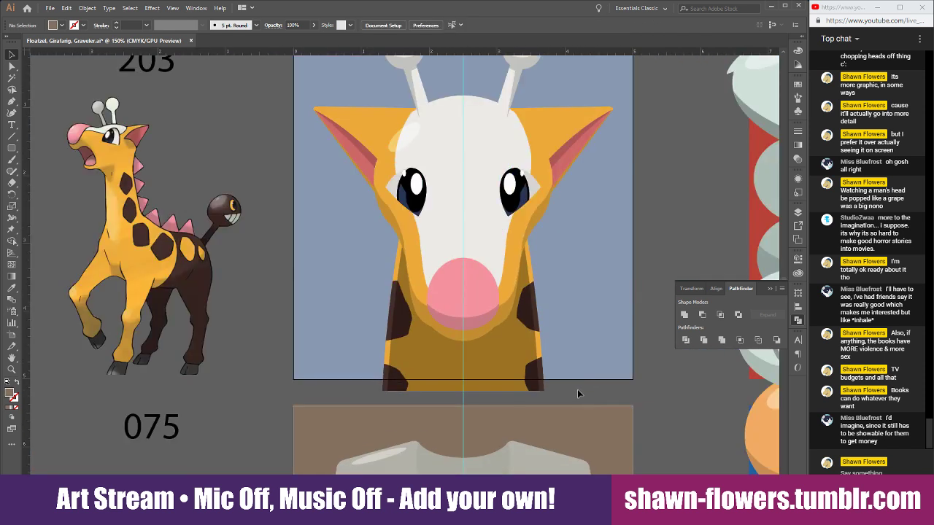
{"action": "scroll", "coordinate": [577, 389], "scroll_direction": "up", "scroll_amount": 3}
{"action": "scroll", "coordinate": [576, 390], "scroll_direction": "right", "scroll_amount": 1}
{"action": "scroll", "coordinate": [496, 381], "scroll_direction": "down", "scroll_amount": 1}
{"action": "scroll", "coordinate": [511, 372], "scroll_direction": "right", "scroll_amount": 1}
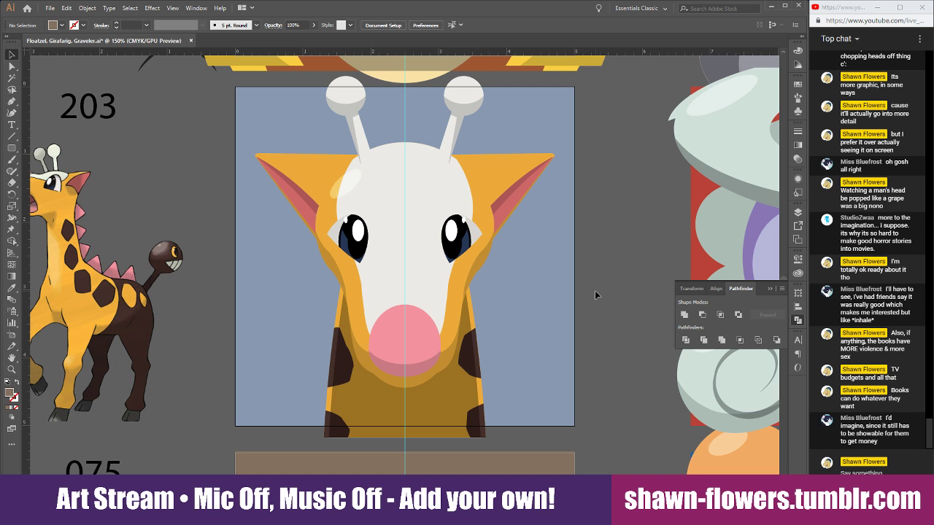
{"action": "scroll", "coordinate": [594, 293], "scroll_direction": "up", "scroll_amount": 1}
{"action": "scroll", "coordinate": [593, 298], "scroll_direction": "right", "scroll_amount": 1}
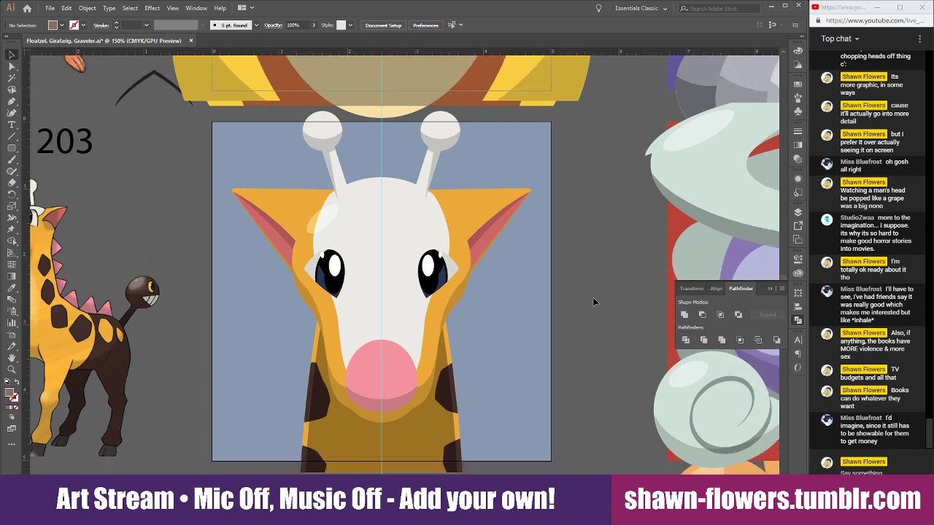
{"action": "scroll", "coordinate": [593, 298], "scroll_direction": "down", "scroll_amount": 1}
Recolor the blue background square with the pink sampled from the back spikes of the Girafarig reference using the Eyedropper
{"action": "left_click", "coordinate": [244, 309]}
{"action": "scroll", "coordinate": [244, 308], "scroll_direction": "down", "scroll_amount": 1}
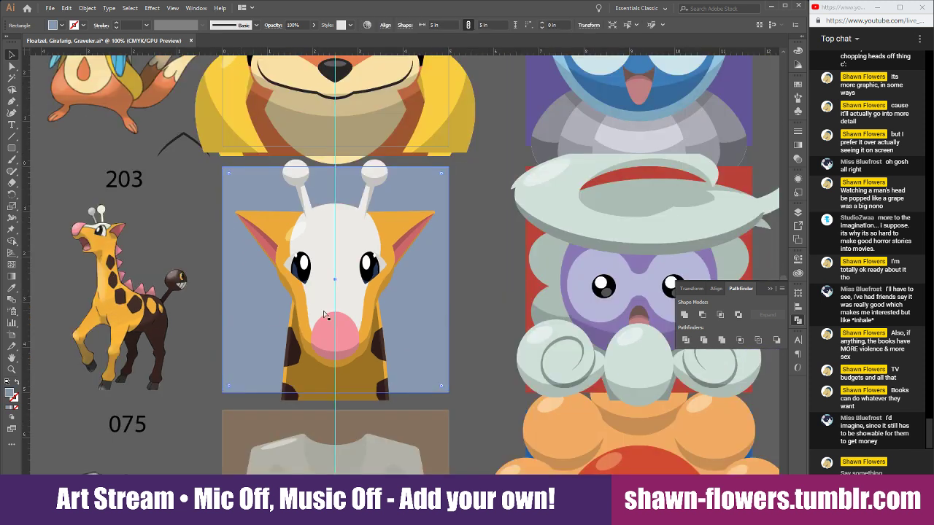
{"action": "scroll", "coordinate": [326, 315], "scroll_direction": "left", "scroll_amount": 1}
{"action": "scroll", "coordinate": [329, 317], "scroll_direction": "up", "scroll_amount": 1}
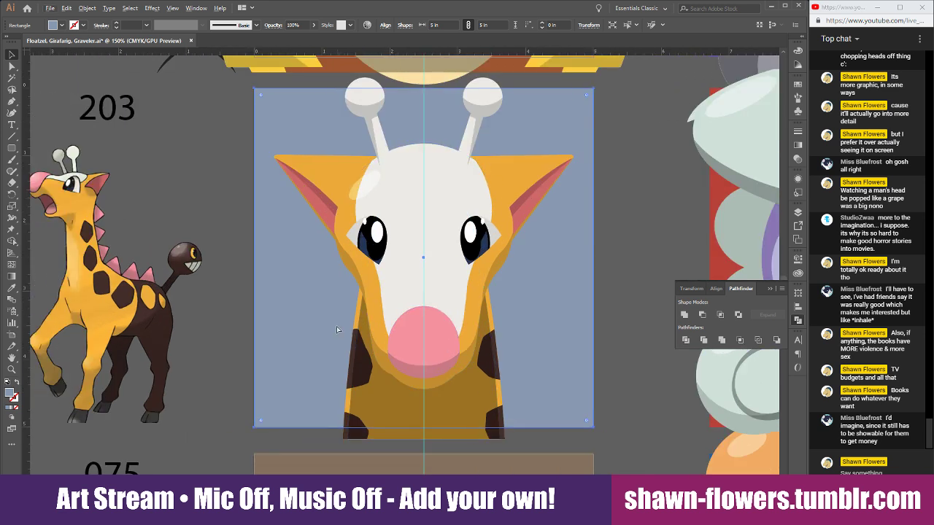
{"action": "scroll", "coordinate": [312, 327], "scroll_direction": "down", "scroll_amount": 1}
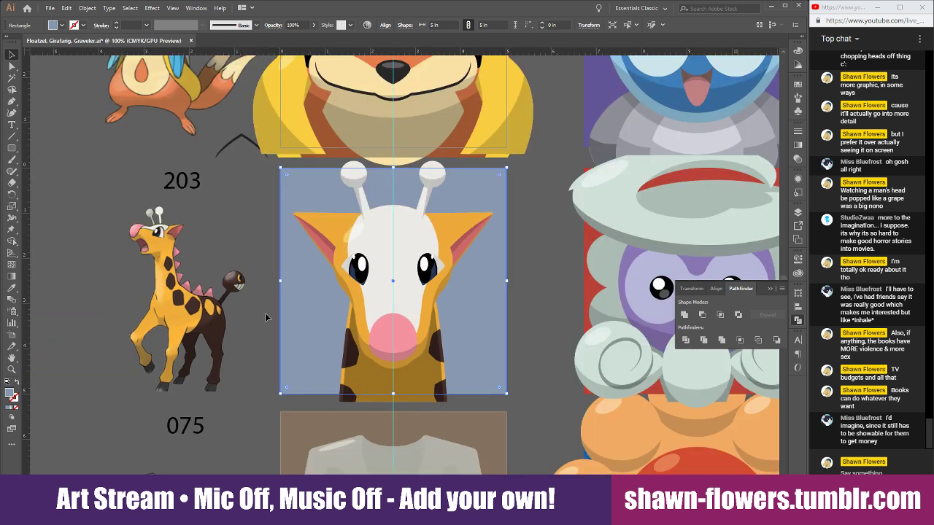
{"action": "left_click", "coordinate": [12, 288]}
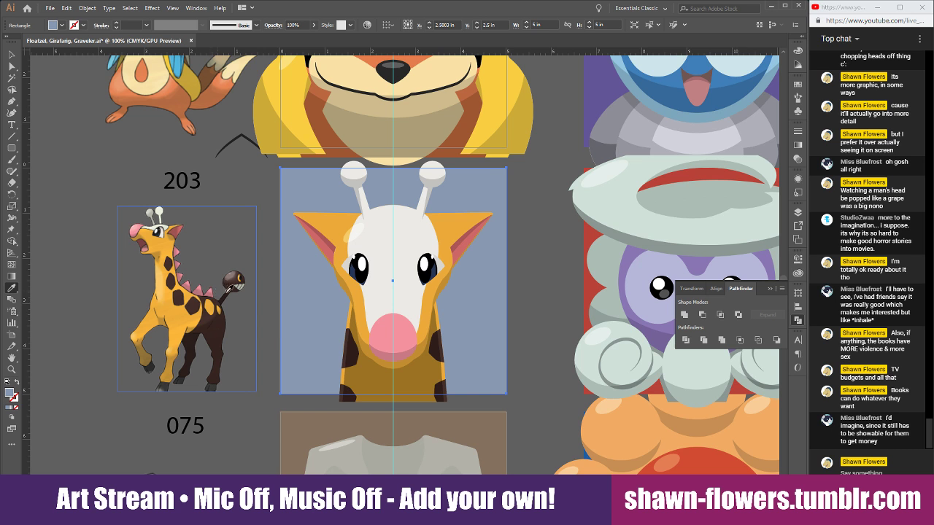
{"action": "left_click", "coordinate": [200, 287]}
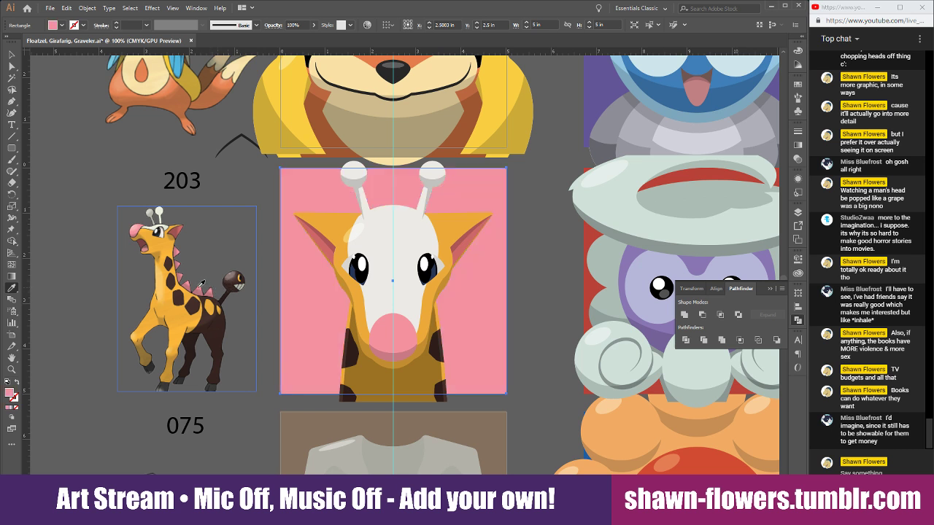
Change the pink background square's fill to a muted mauve with C 19, M 42, Y 20.39 and K 36, keeping that colour and deselecting
{"action": "left_click", "coordinate": [53, 28], "text": "shift"}
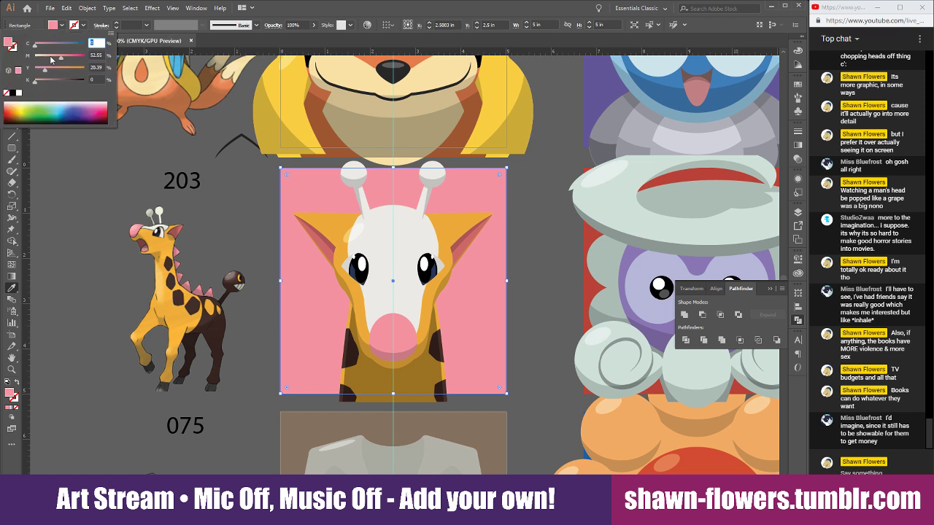
{"action": "left_click_drag", "start_coordinate": [61, 62], "coordinate": [51, 84]}
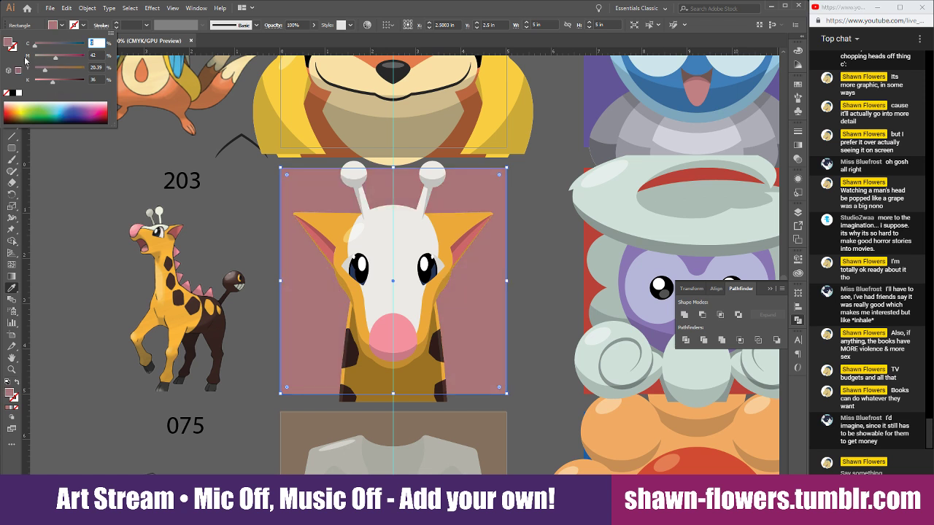
{"action": "left_click_drag", "start_coordinate": [40, 48], "coordinate": [44, 48]}
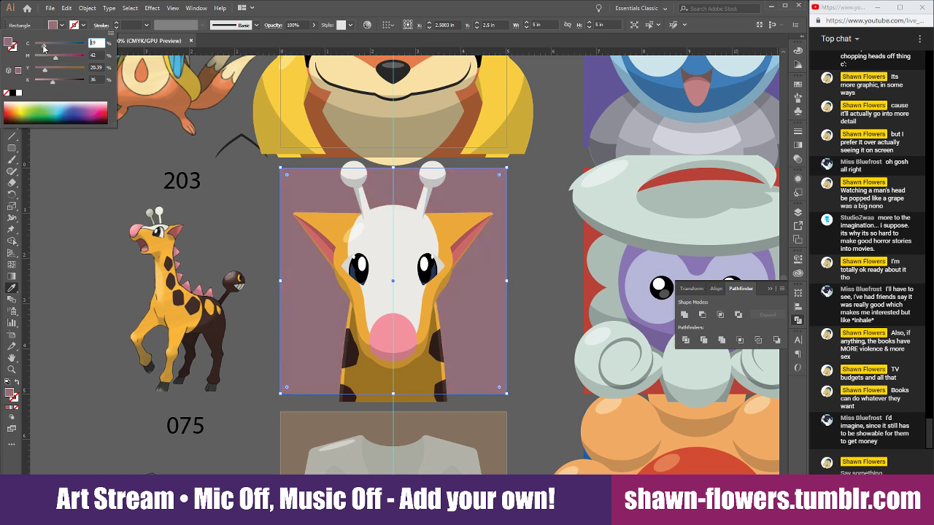
{"action": "double_click", "coordinate": [9, 42]}
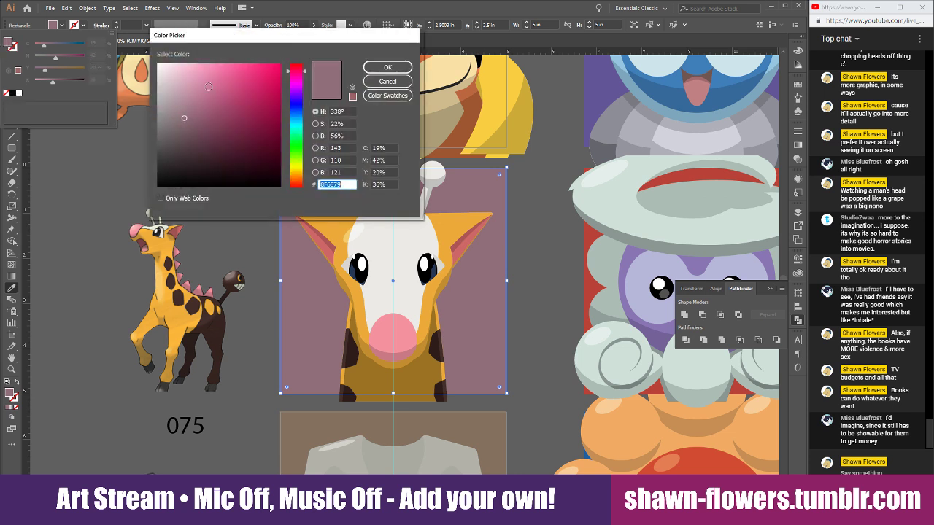
{"action": "left_click", "coordinate": [387, 67]}
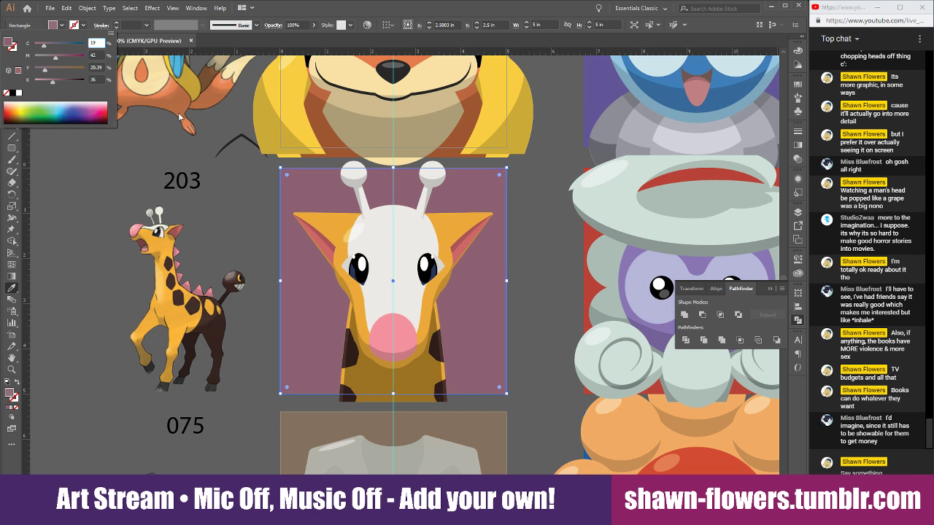
{"action": "left_click", "coordinate": [144, 175]}
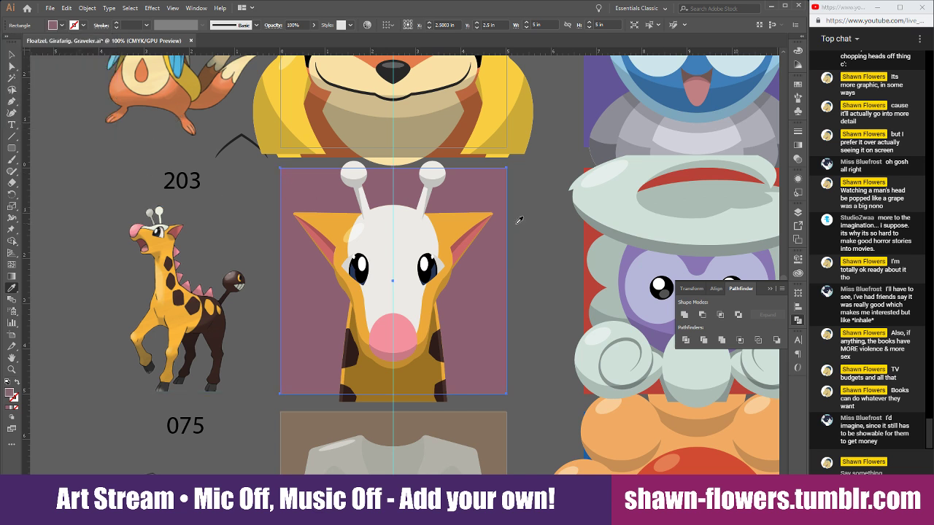
{"action": "key", "text": "v"}
{"action": "left_click", "coordinate": [545, 243]}
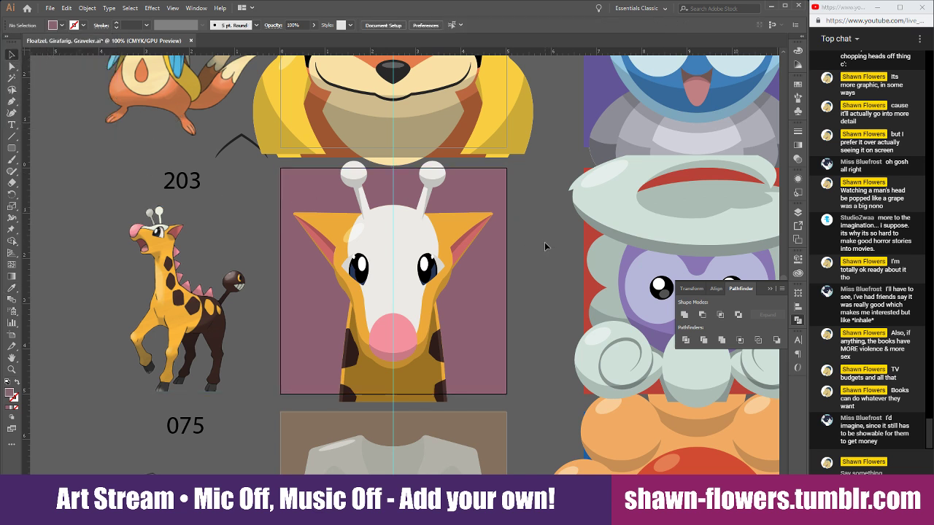
Examine the Girafarig head and neck against the mauve background, both close up and beside the neighbouring artwork
{"action": "scroll", "coordinate": [536, 271], "scroll_direction": "right", "scroll_amount": 2}
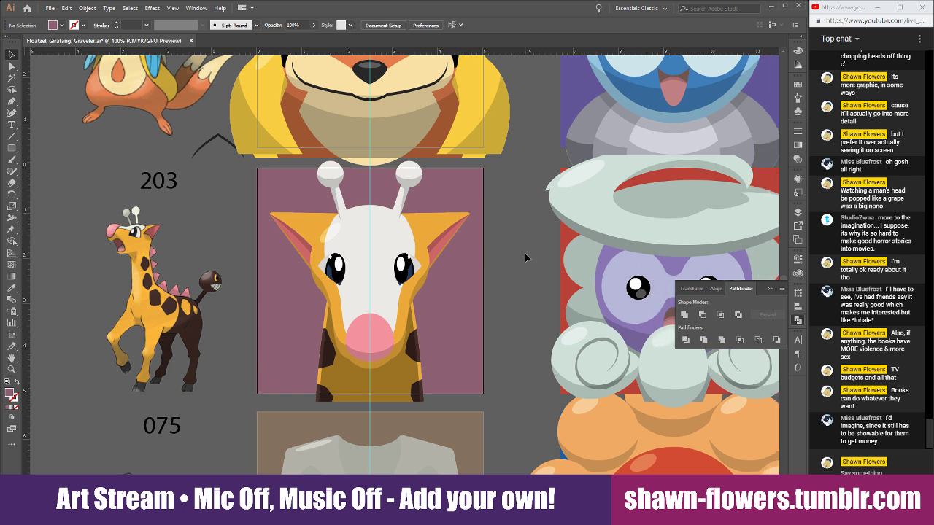
{"action": "scroll", "coordinate": [511, 241], "scroll_direction": "down", "scroll_amount": 3}
{"action": "scroll", "coordinate": [507, 237], "scroll_direction": "up", "scroll_amount": 2}
{"action": "left_click", "coordinate": [460, 230]}
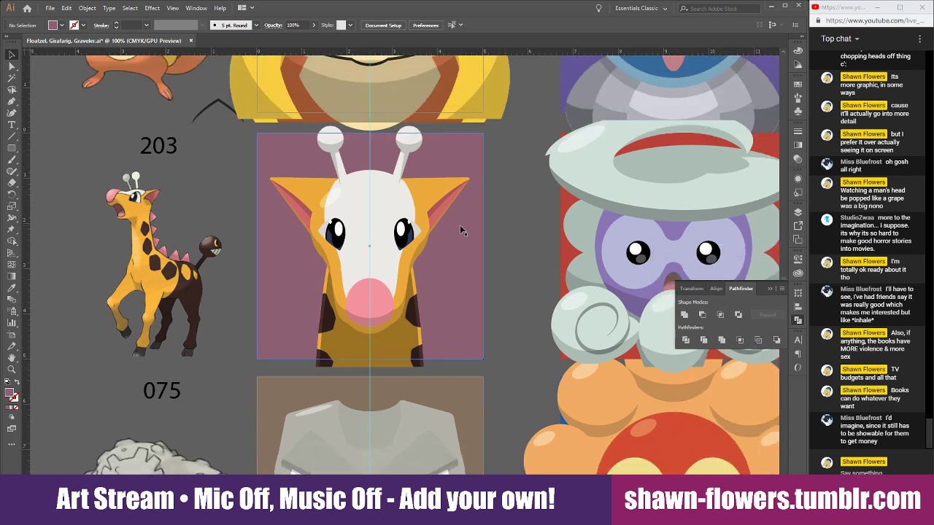
{"action": "scroll", "coordinate": [386, 237], "scroll_direction": "up", "scroll_amount": 1}
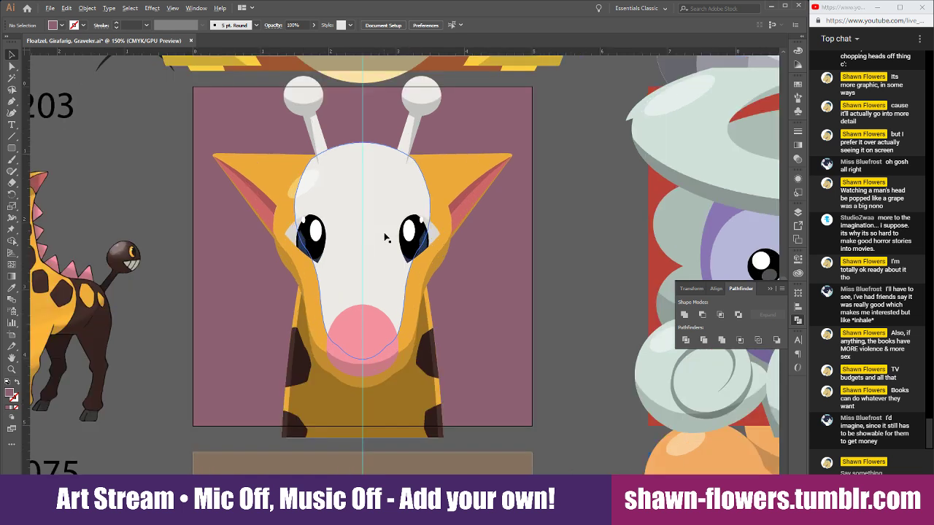
{"action": "scroll", "coordinate": [385, 238], "scroll_direction": "down", "scroll_amount": 1}
{"action": "scroll", "coordinate": [502, 256], "scroll_direction": "up", "scroll_amount": 1}
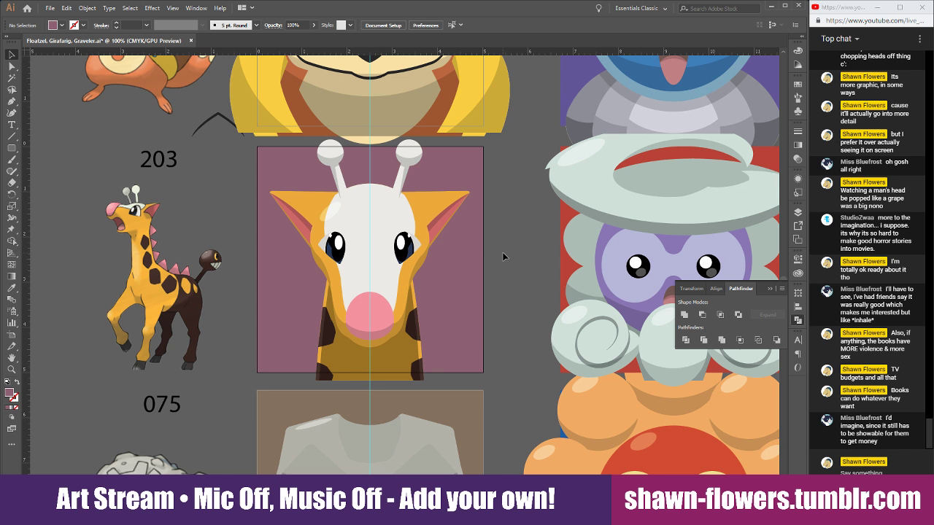
{"action": "scroll", "coordinate": [502, 256], "scroll_direction": "up", "scroll_amount": 1}
{"action": "scroll", "coordinate": [502, 256], "scroll_direction": "up", "scroll_amount": 1}
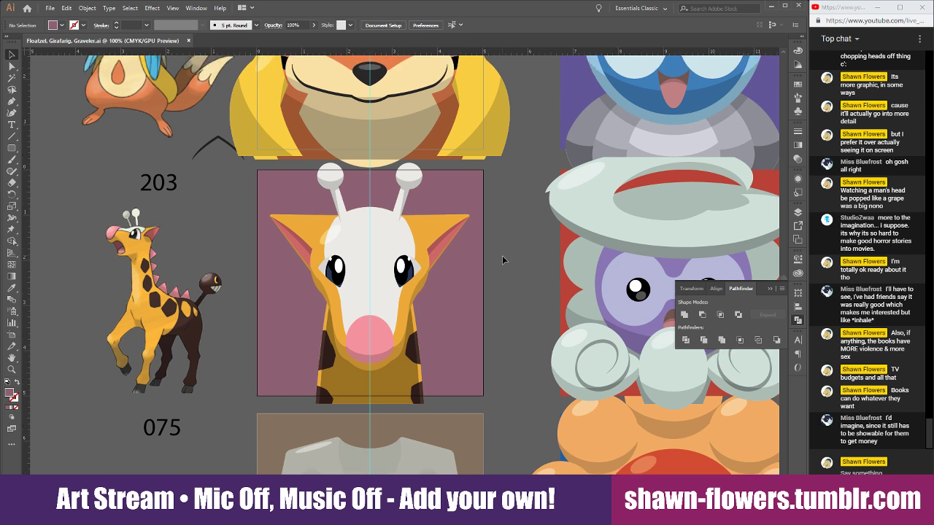
Switch to the YouTube live chat and post "And there we go" and "I think that'll be it for tonight!" as two messages
{"action": "left_click", "coordinate": [868, 471]}
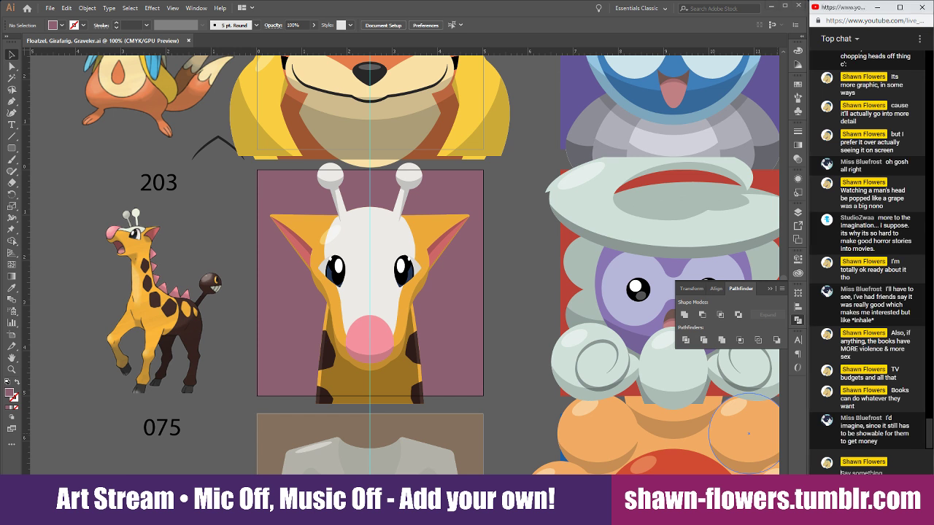
{"action": "type", "text": "al"}
{"action": "type", "text": "d there we go"}
{"action": "key", "text": "Return"}
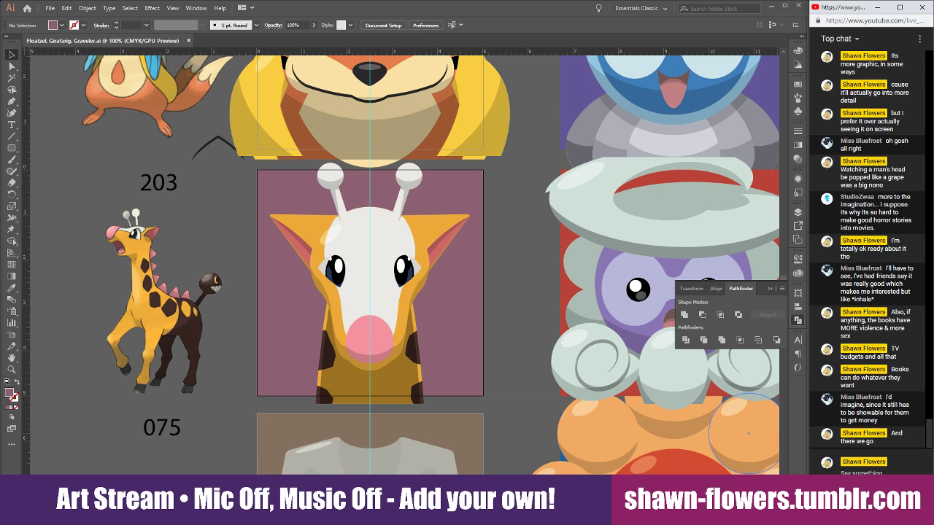
{"action": "type", "text": "I"}
{"action": "key", "text": "Return"}
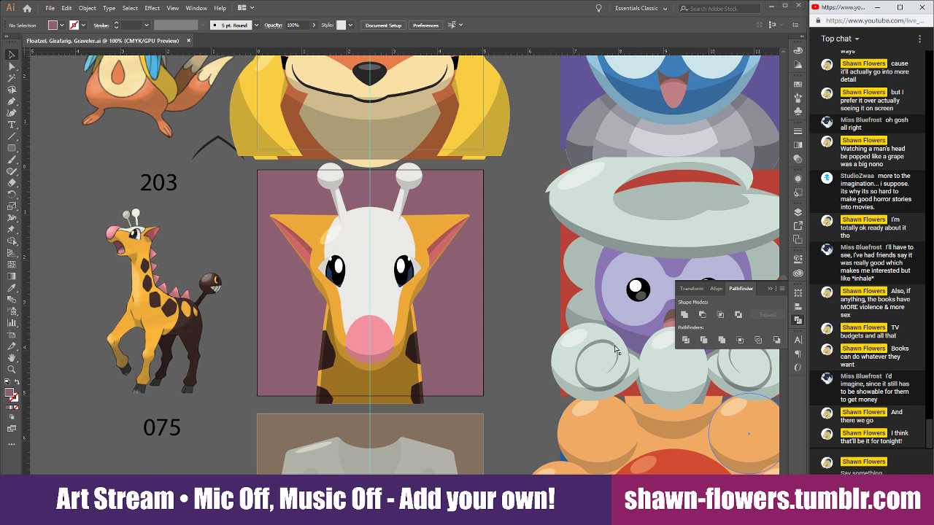
Show the whole set of character portraits in Illustrator and post "Got 5 done" and "Indeed" in the YouTube live chat
{"action": "left_click_drag", "start_coordinate": [541, 333], "coordinate": [370, 310]}
{"action": "scroll", "coordinate": [340, 306], "scroll_direction": "down", "scroll_amount": 1}
{"action": "scroll", "coordinate": [340, 301], "scroll_direction": "down", "scroll_amount": 1}
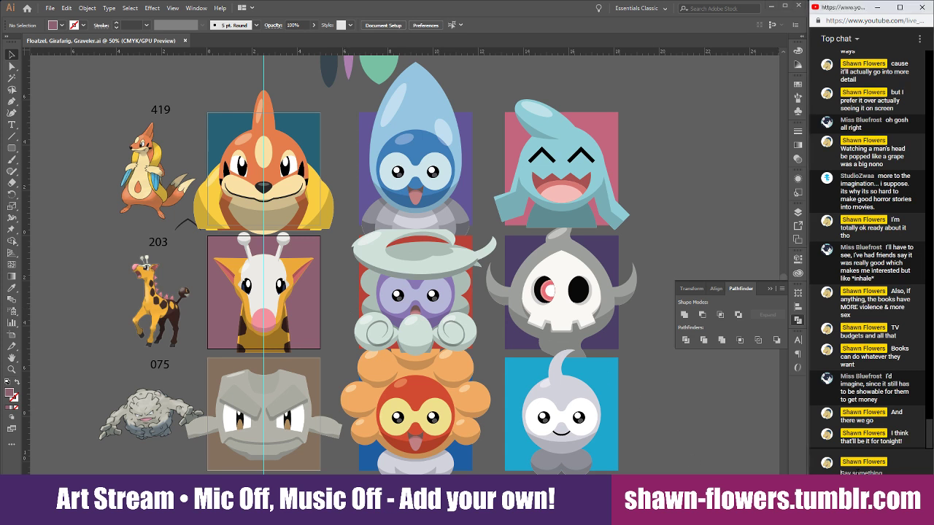
{"action": "type", "text": "Got 5 done"}
{"action": "key", "text": "Return"}
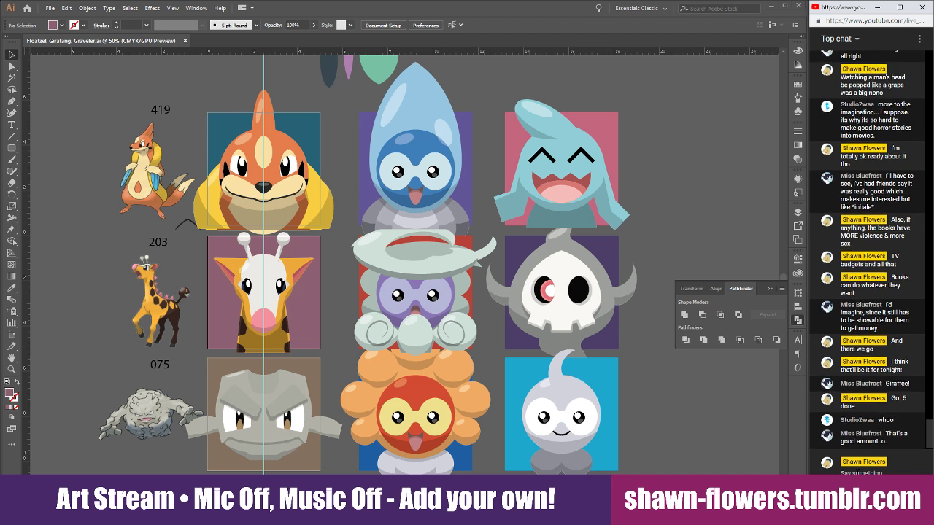
{"action": "type", "text": "Tod"}
{"action": "type", "text": "eed"}
{"action": "key", "text": "Return"}
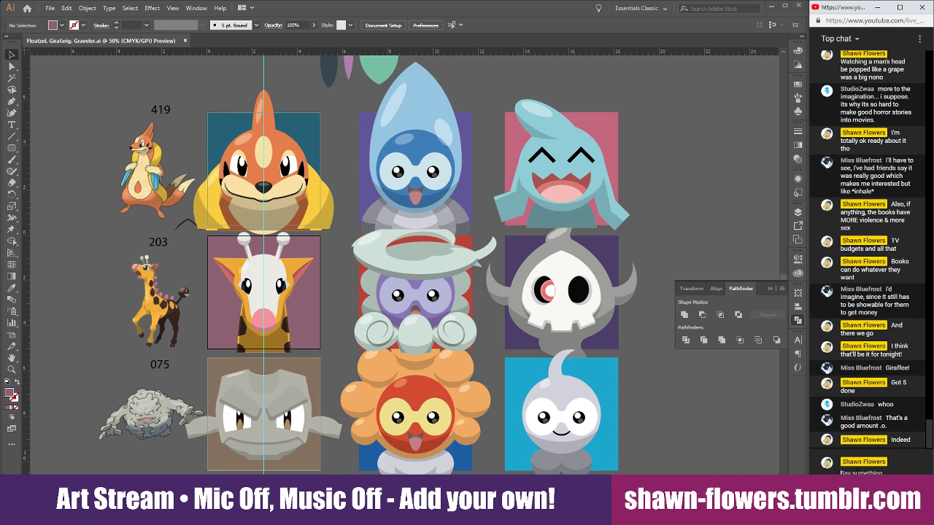
Post "These'll be posted to Tumbr & twitter either later tonight or tomorrow" in the live chat
{"action": "type", "text": "Thea"}
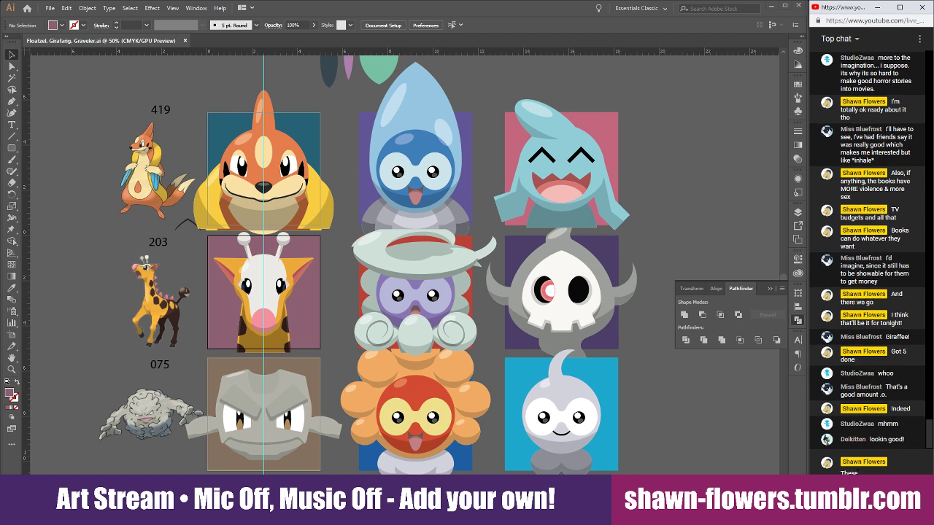
{"action": "type", "text": "e'll be posted to Tumblr & twitter"}
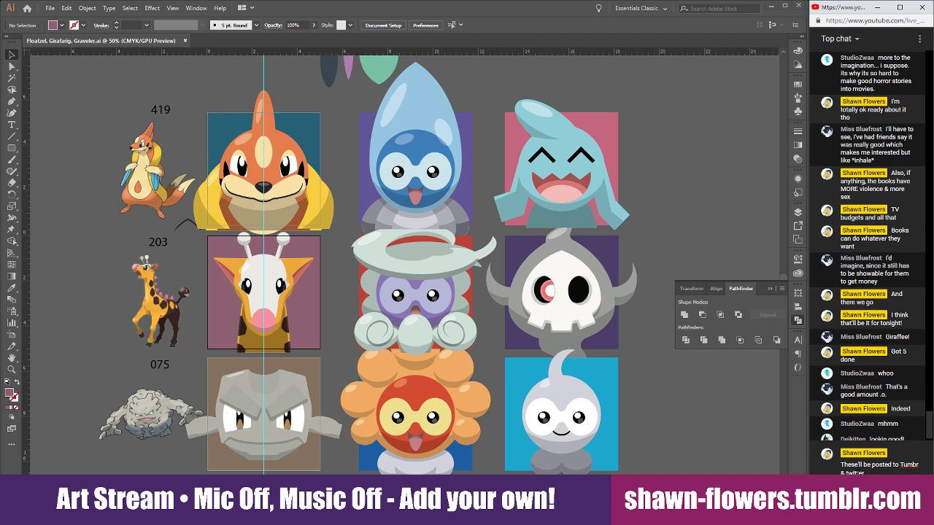
{"action": "type", "text": " either later tonig"}
{"action": "type", "text": "ght or tomorro"}
{"action": "type", "text": "w"}
{"action": "key", "text": "Return"}
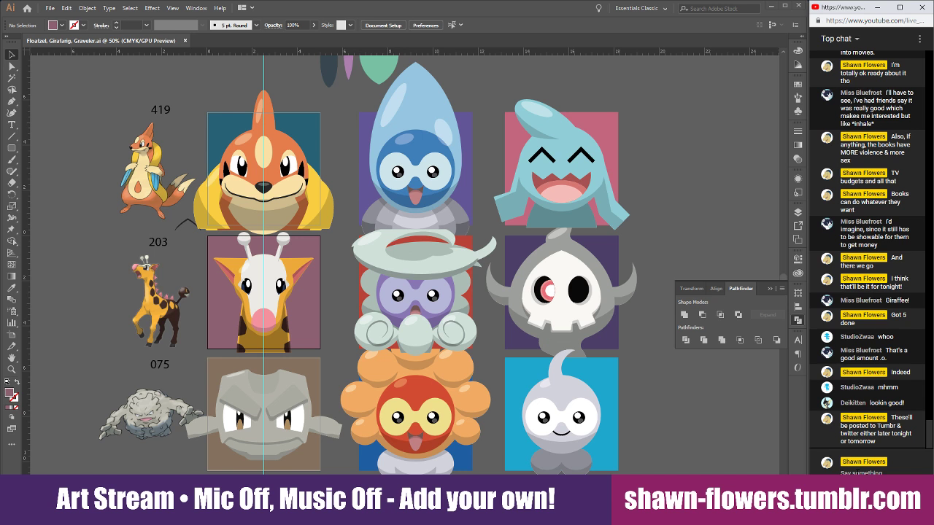
Post "Who knows when the next'll be? Depends on when I next have time" in the live chat
{"action": "type", "text": "Who know!s when the next'll b"}
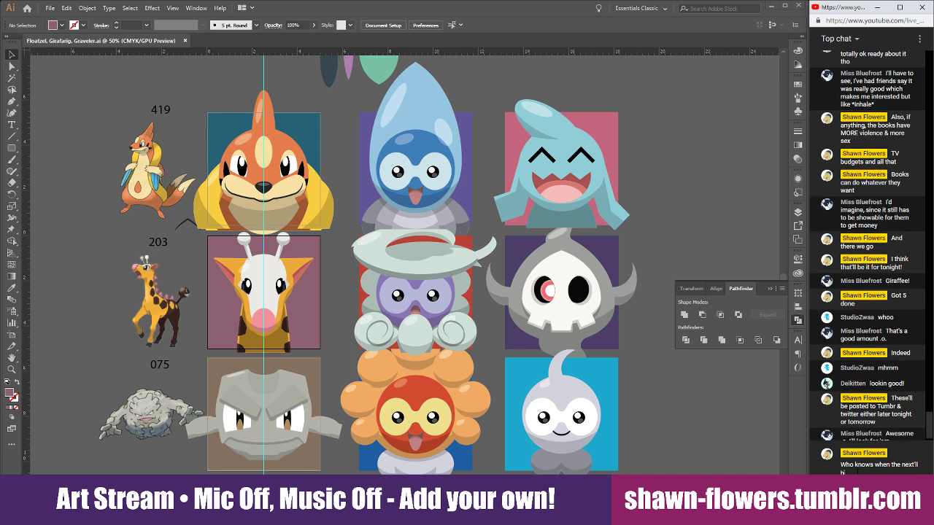
{"action": "type", "text": "e?"}
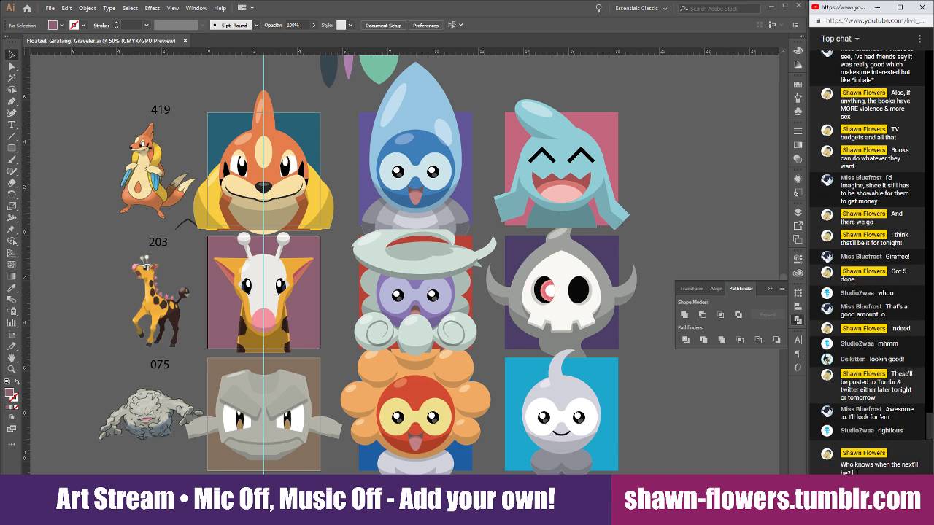
{"action": "type", "text": " Dupend"}
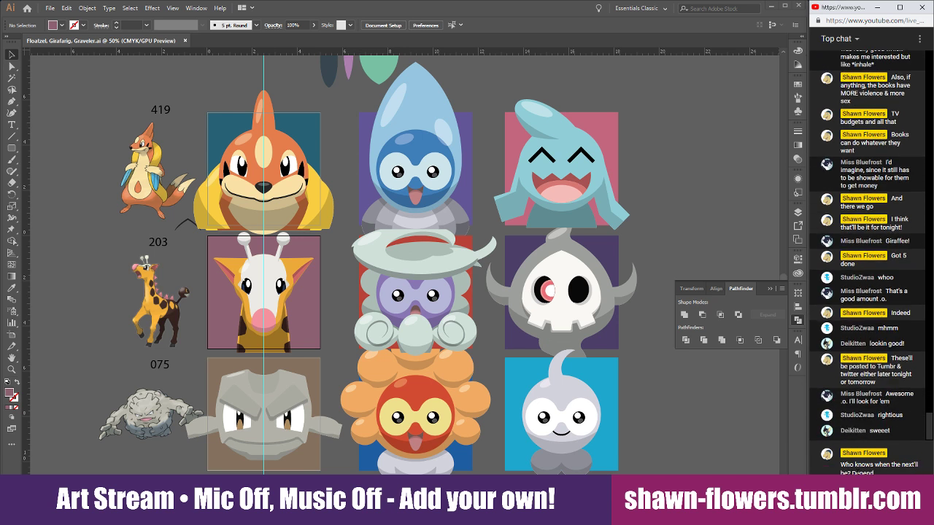
{"action": "type", "text": "a"}
{"action": "type", "text": " on when I next have"}
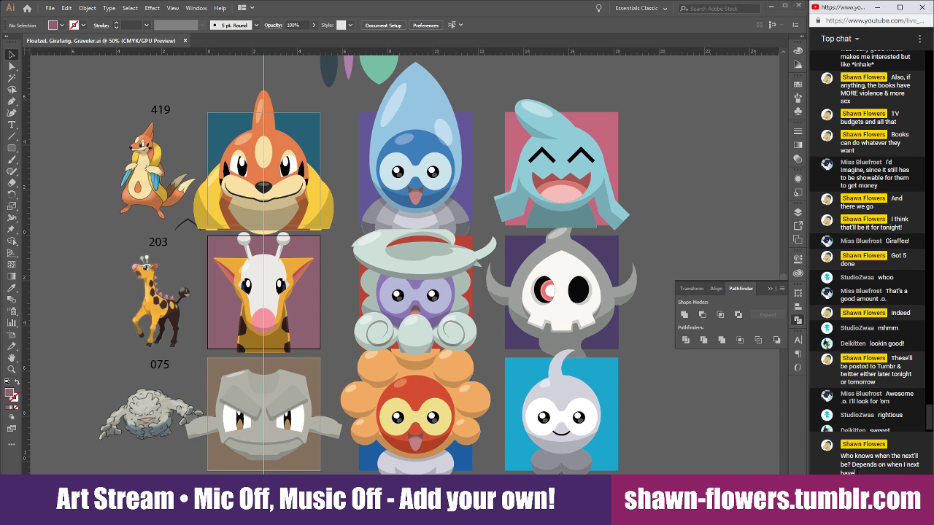
{"action": "type", "text": " time"}
{"action": "key", "text": "Return"}
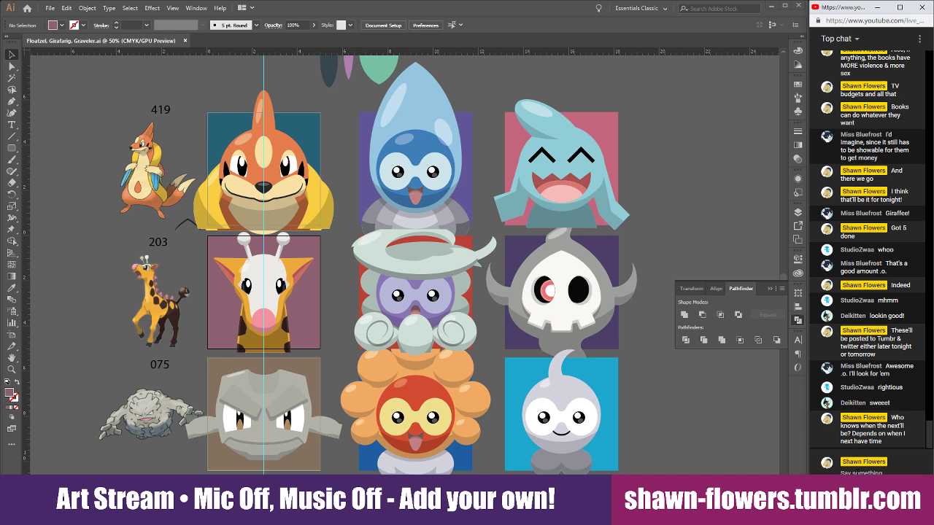
Post "The next regularly scheduled stream will be on Wednesday with Pokemon Mystery Dungeon Red Rescue Team!" in the live chat
{"action": "type", "text": "The next redularly scheduled "}
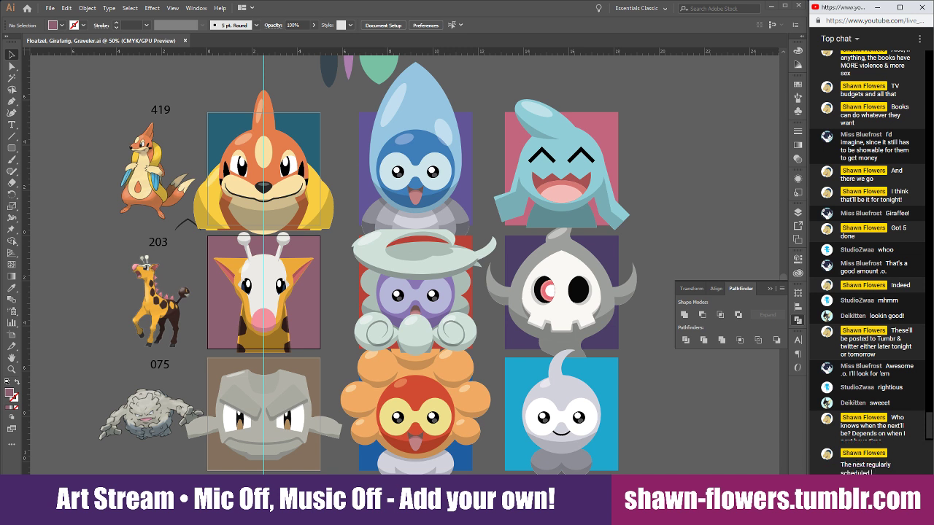
{"action": "type", "text": "stream will be on Wednesday with"}
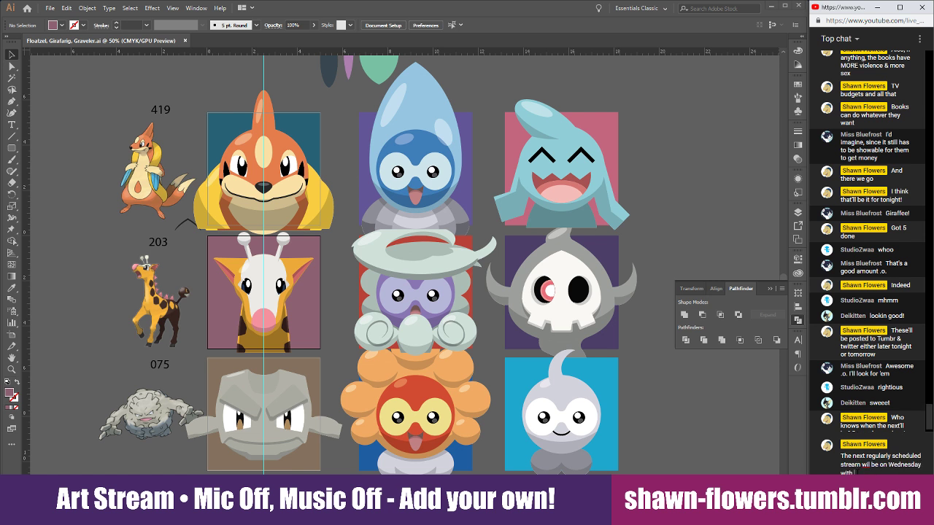
{"action": "type", "text": " Fokemon Myste"}
{"action": "type", "text": "ry Dungeo"}
{"action": "type", "text": "n"}
{"action": "type", "text": " Re"}
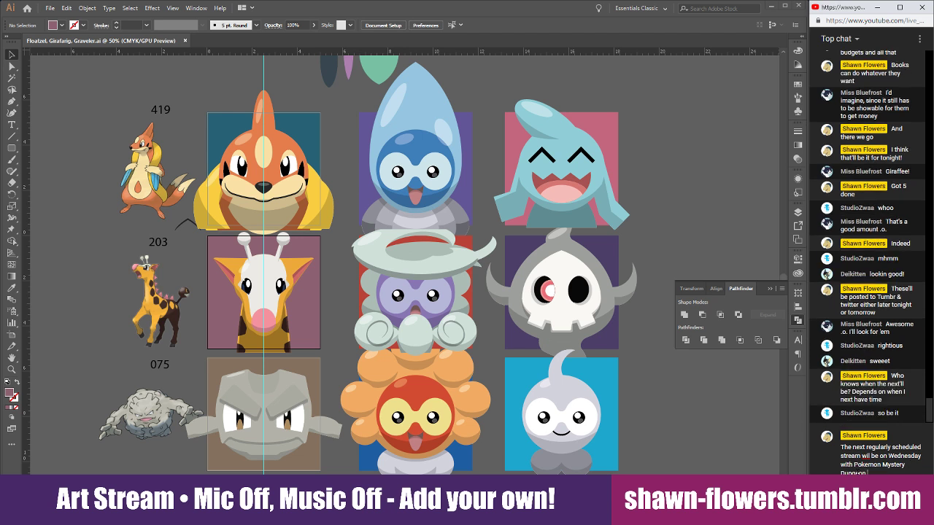
{"action": "type", "text": "d Rescue Team!"}
{"action": "key", "text": "Return"}
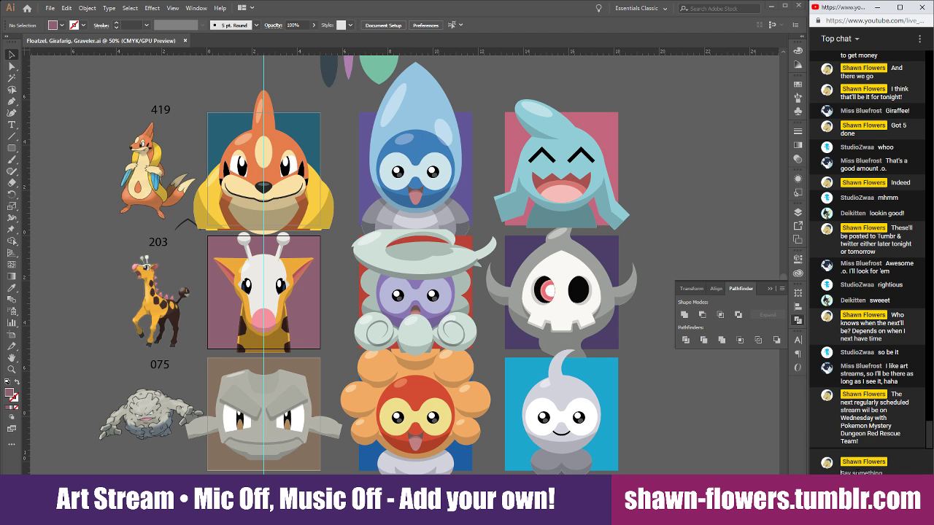
Post "So more pokemon content!" in the live chat
{"action": "type", "text": "So more pol"}
{"action": "type", "text": "emon contei"}
{"action": "type", "text": "t!"}
{"action": "key", "text": "Return"}
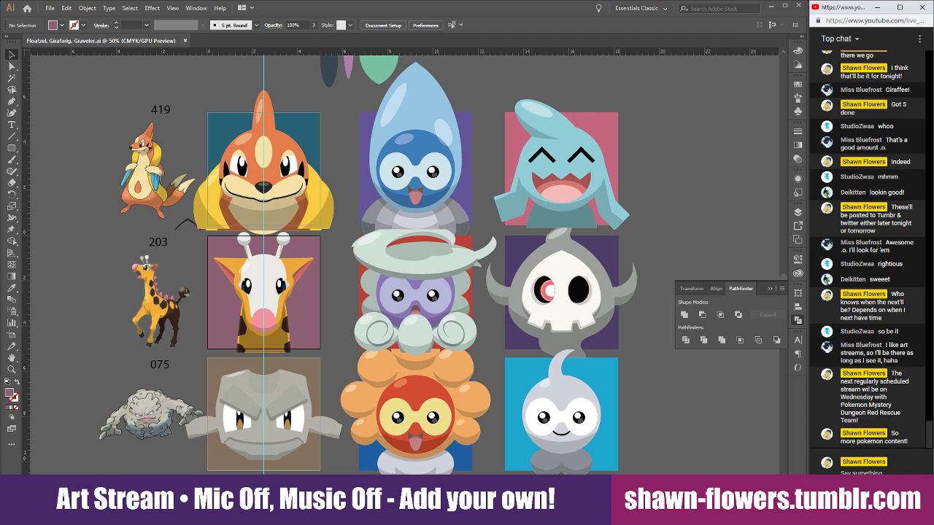
Return to Illustrator and delete the stray black angled line between the Floatzel reference and its portrait
{"action": "left_click", "coordinate": [178, 232]}
{"action": "left_click", "coordinate": [175, 232]}
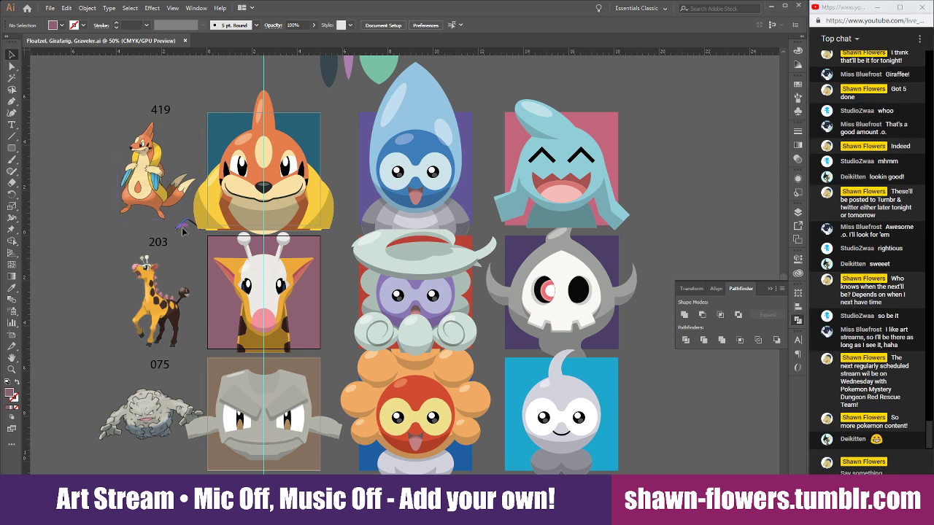
{"action": "key", "text": "Delete"}
{"action": "key", "text": "ctrl+z"}
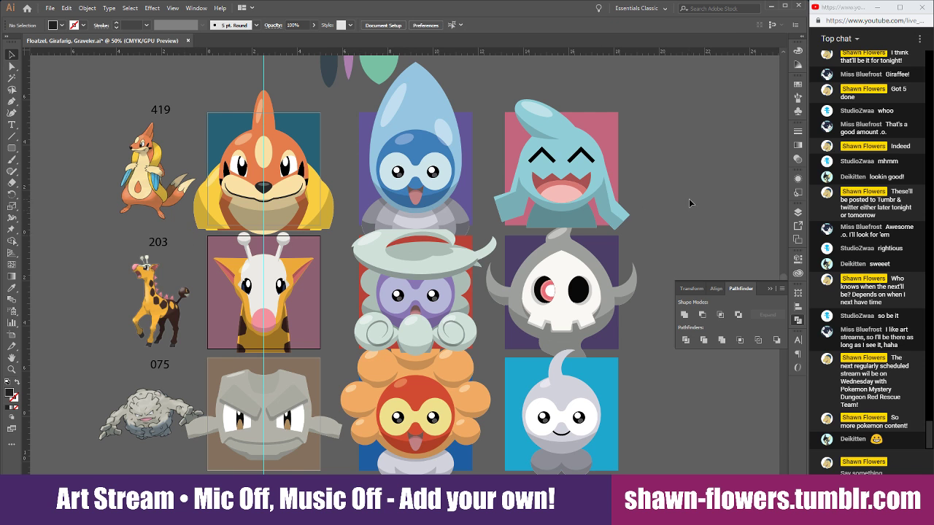
Post "that'll be starting at 6PM Eastern" in the live chat
{"action": "left_click", "coordinate": [860, 472]}
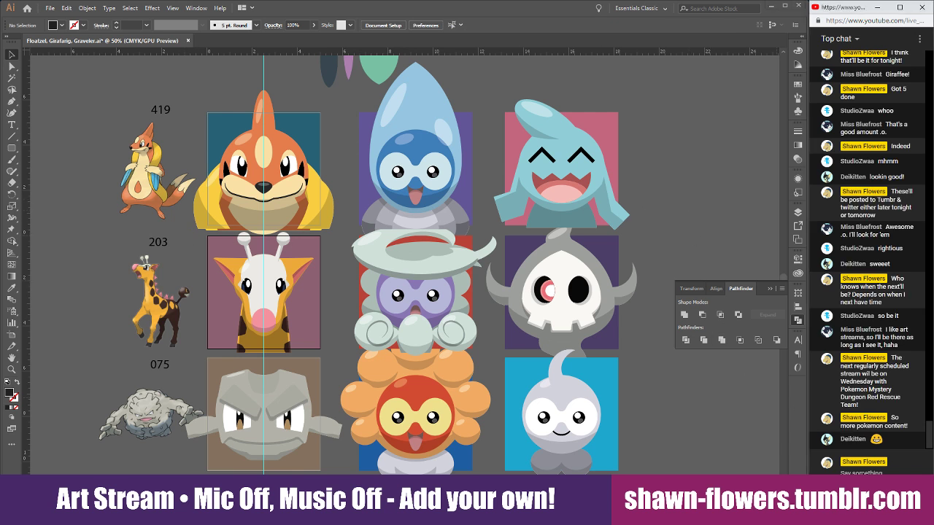
{"action": "type", "text": "that!"}
{"action": "type", "text": " be at"}
{"action": "type", "text": "tart"}
{"action": "type", "text": "ing at 6"}
{"action": "type", "text": "PM"}
{"action": "type", "text": " Es"}
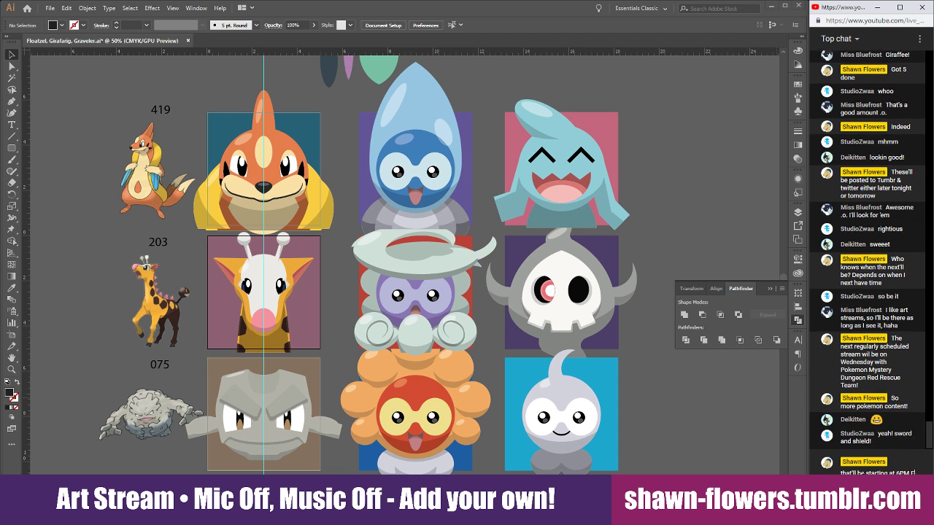
{"action": "type", "text": "tern"}
{"action": "key", "text": "Return"}
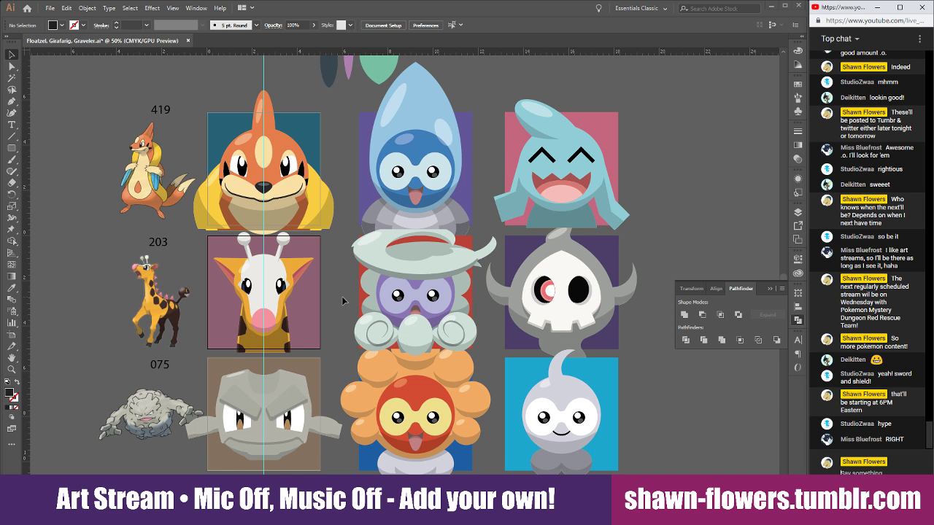
Post "Alrighty! That's gonna be it!" and "Goonight everyone!" as two separate messages in the live chat
{"action": "type", "text": "Alrighty! That's gonna be it!"}
{"action": "key", "text": "Return"}
{"action": "type", "text": "Goo"}
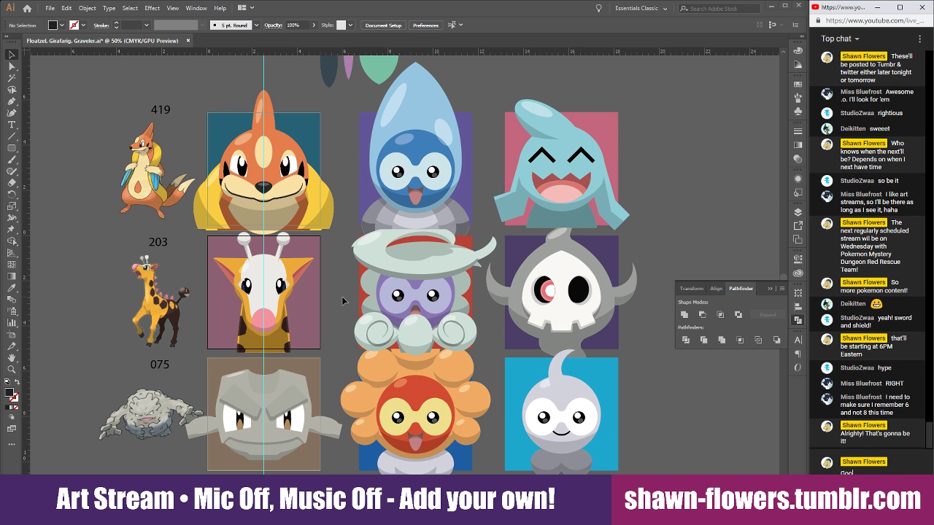
{"action": "type", "text": "onight! everyone!"}
{"action": "key", "text": "Return"}
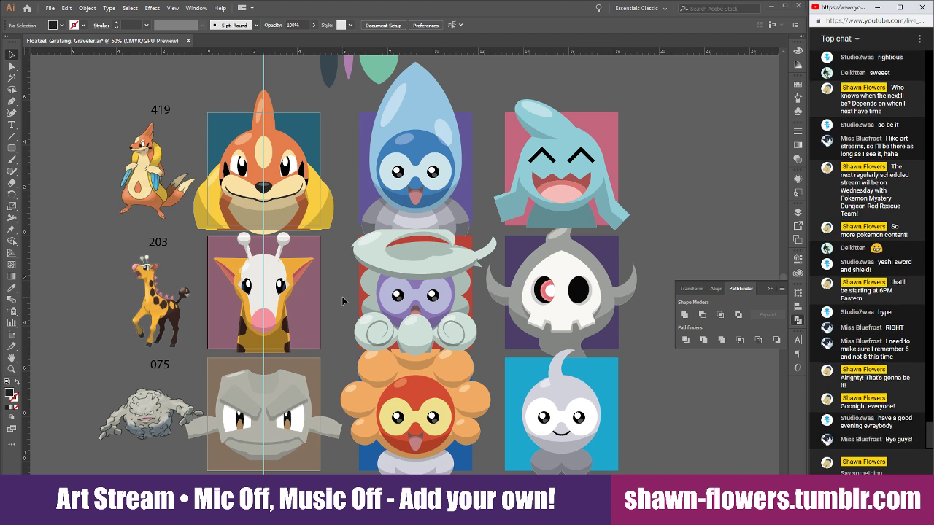
Post "Toodles!" in the live chat and switch to OBS
{"action": "type", "text": "Toodles!"}
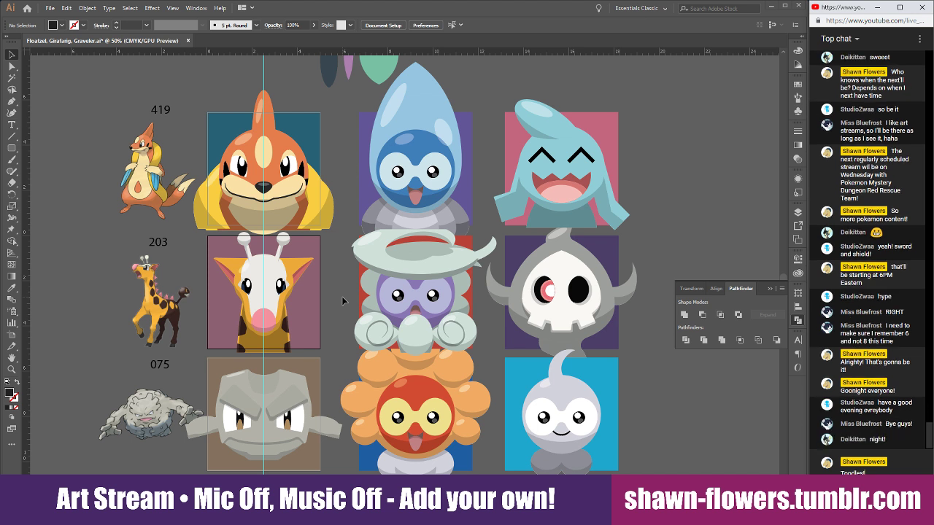
{"action": "key", "text": "Return"}
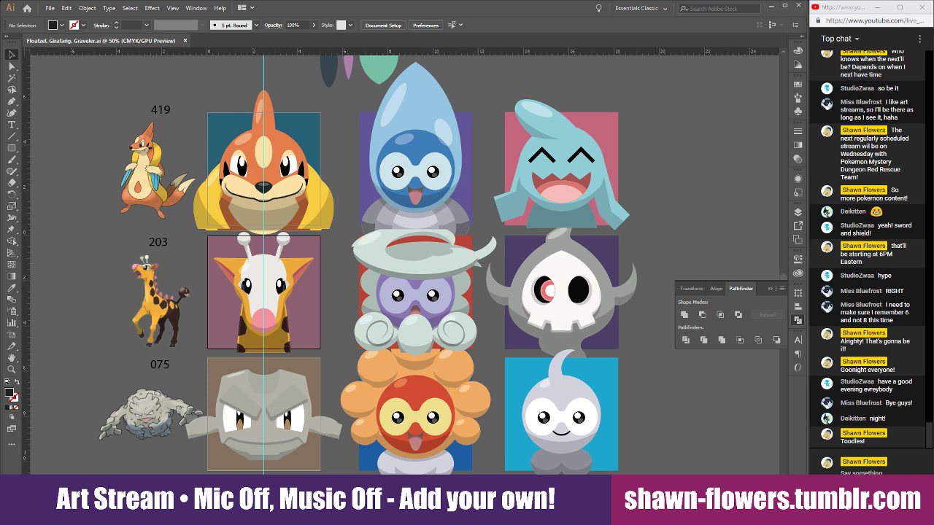
{"action": "key", "text": "alt+Tab"}
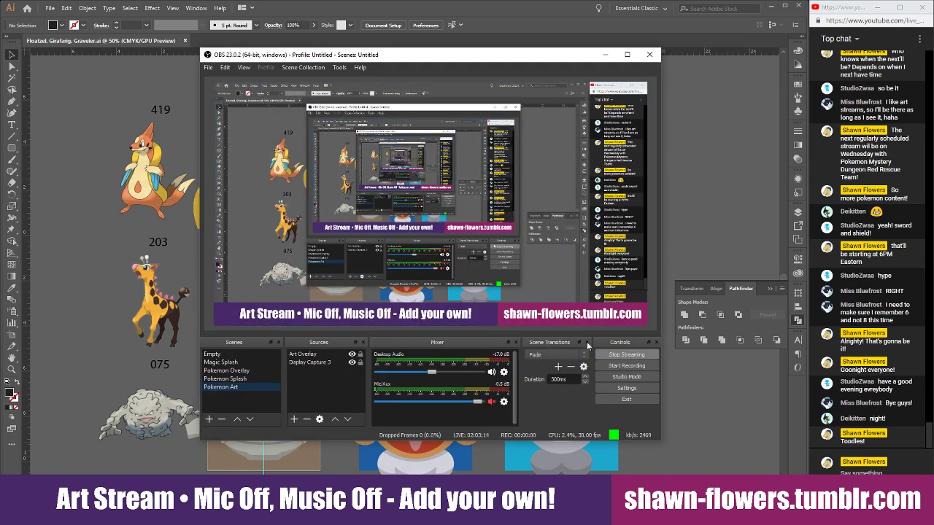